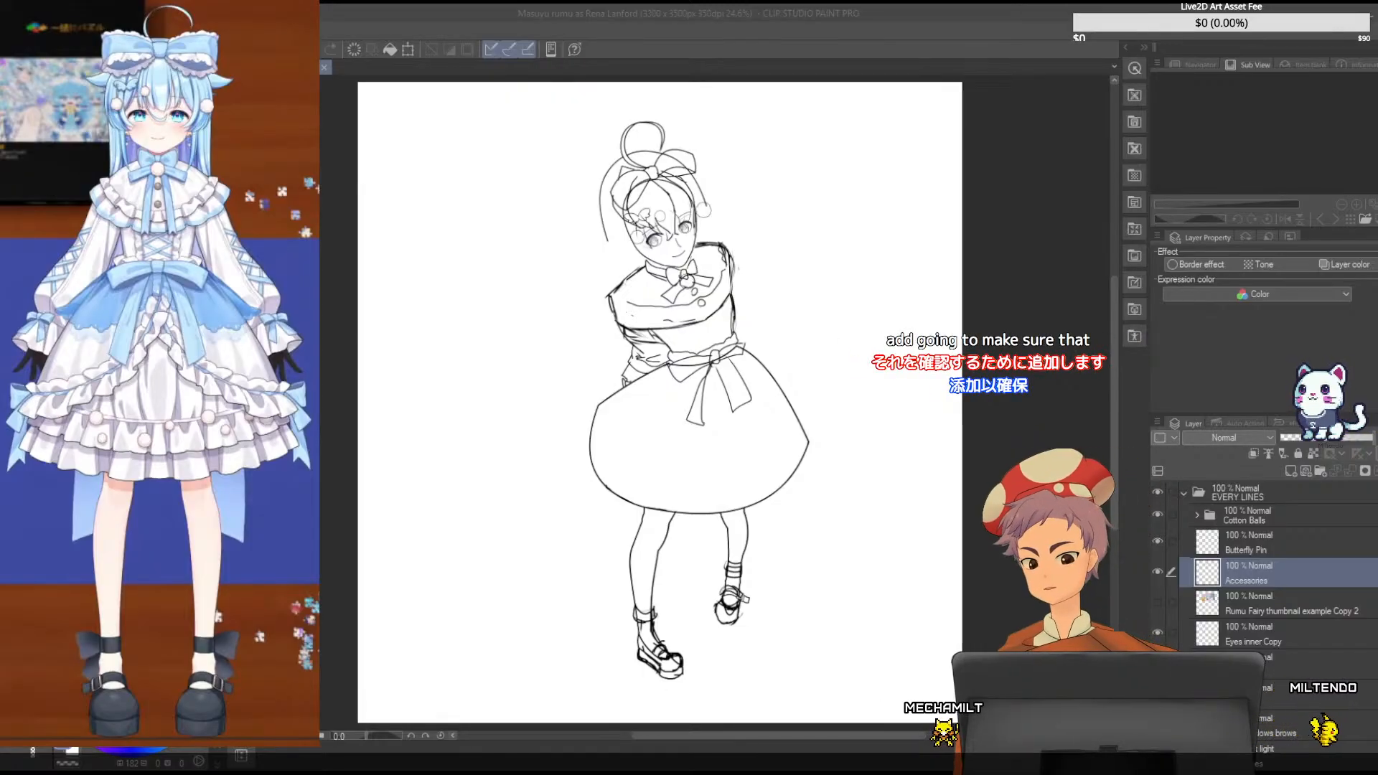
# - Show the red body-construction Shapes layer under the sketch and make it the active layer
pyautogui.scroll(4, 830, 378)
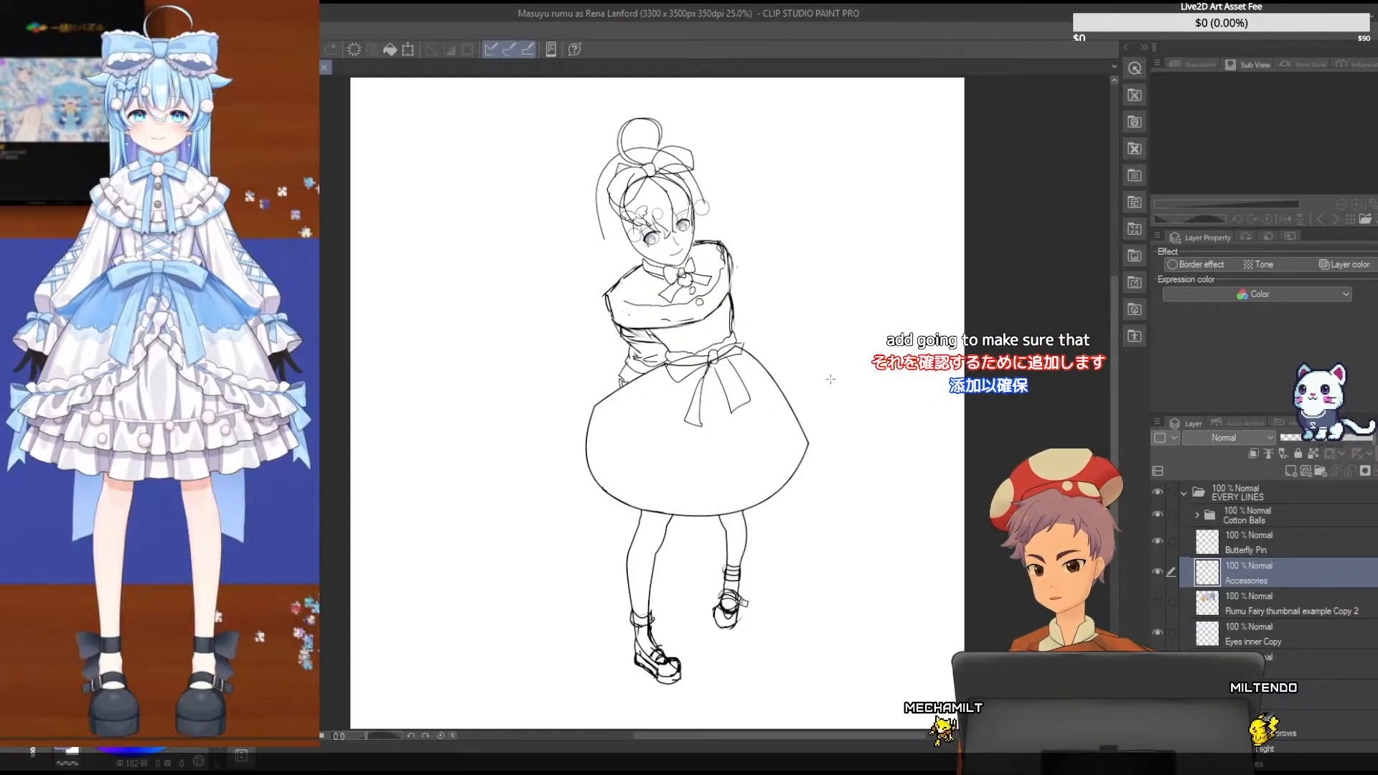
pyautogui.moveTo(1116, 338); pyautogui.dragTo(1121, 270)
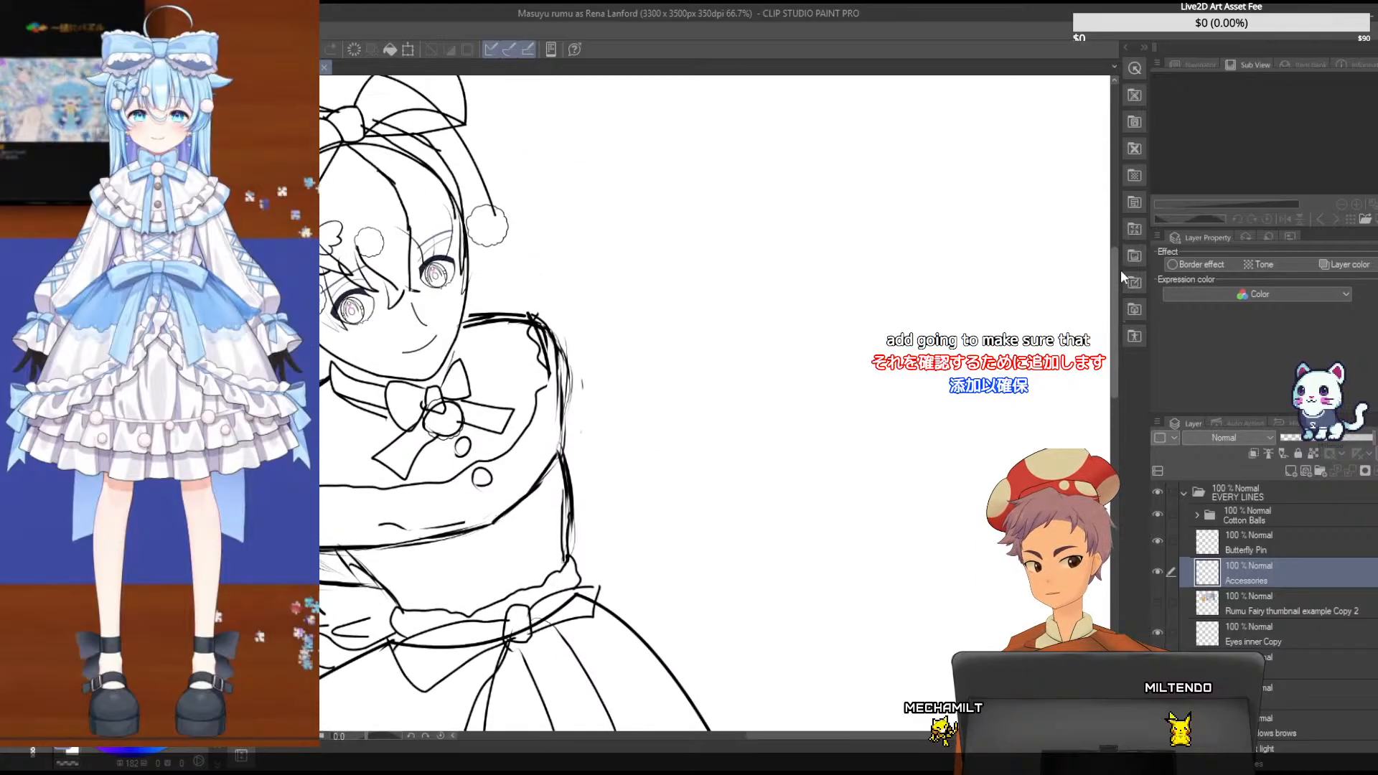
pyautogui.moveTo(762, 734); pyautogui.dragTo(701, 733)
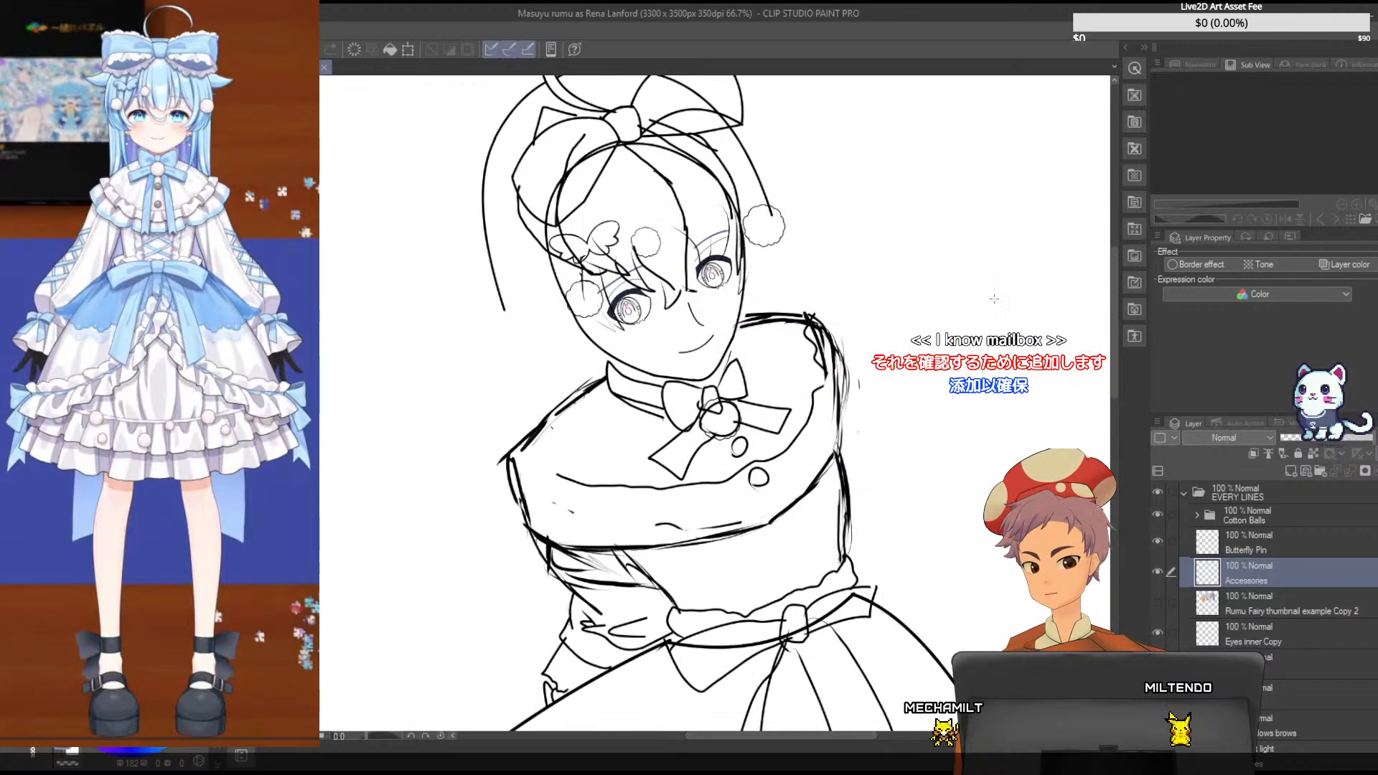
pyautogui.moveTo(1116, 284); pyautogui.dragTo(1117, 251)
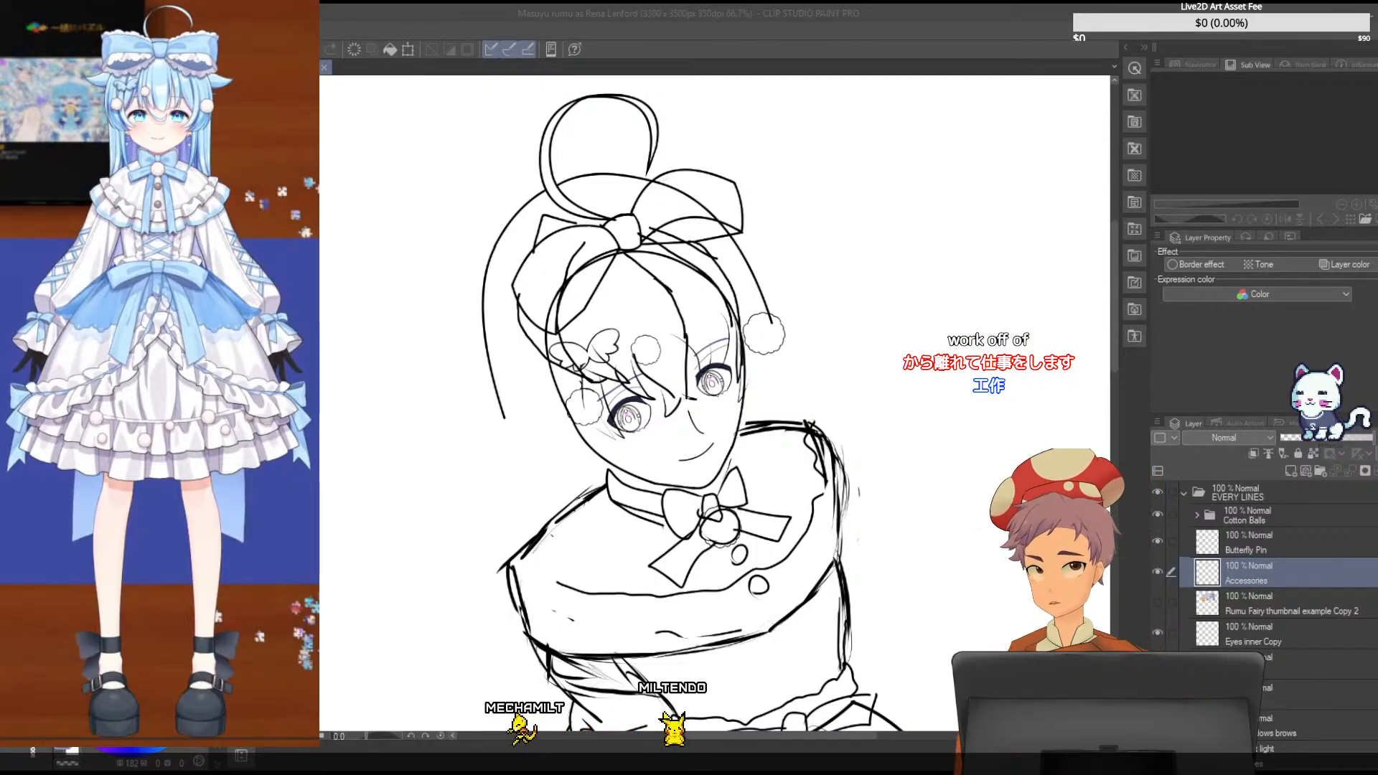
pyautogui.scroll(-5, 1117, 347)
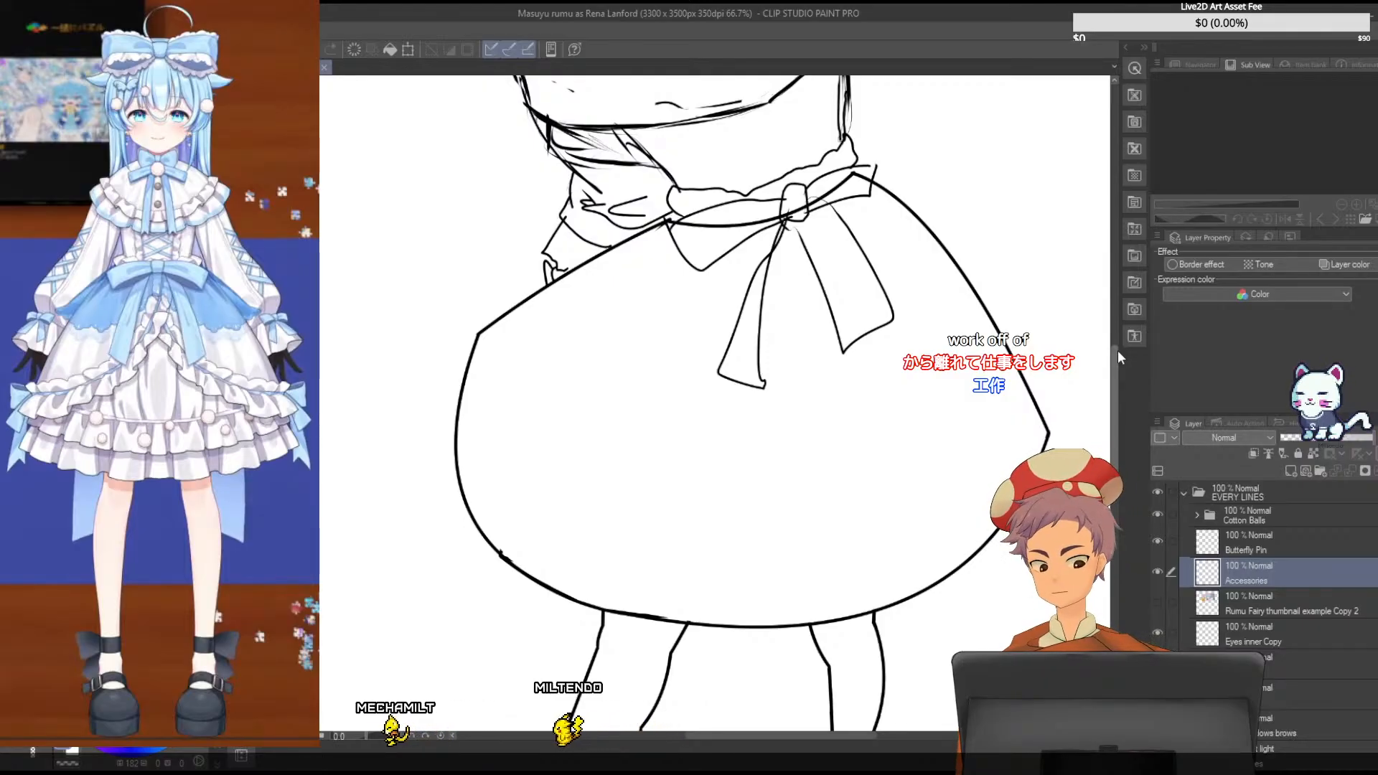
pyautogui.scroll(-1, 1118, 351)
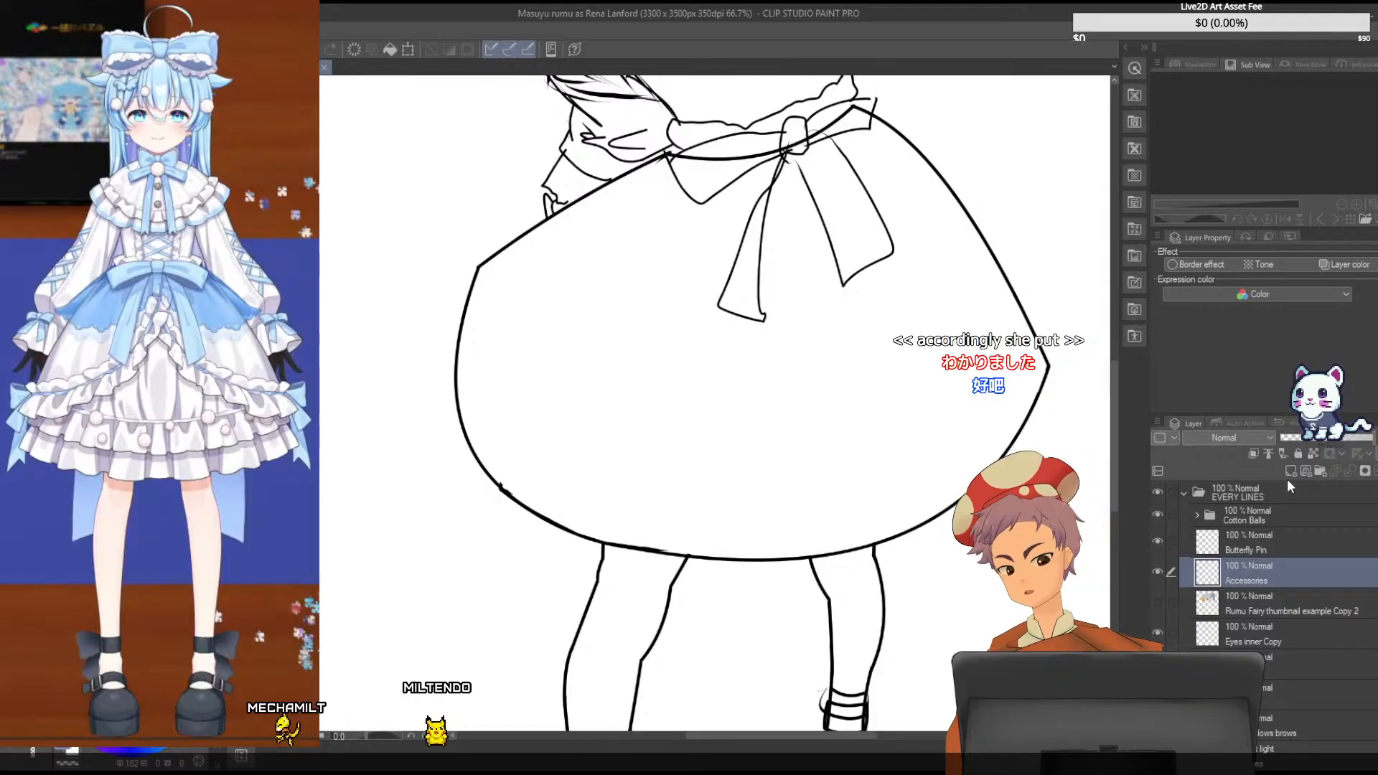
pyautogui.scroll(-3, 1225, 621)
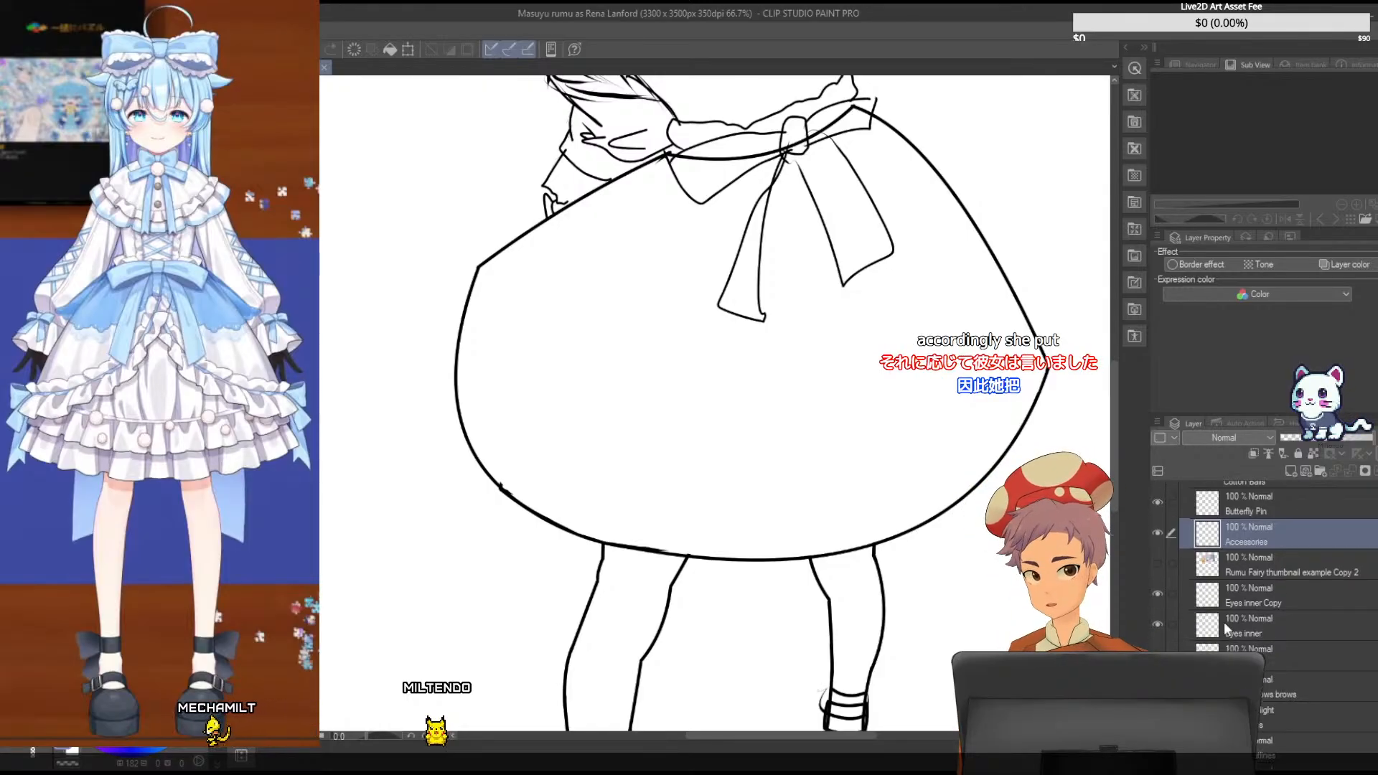
pyautogui.scroll(-6, 1224, 622)
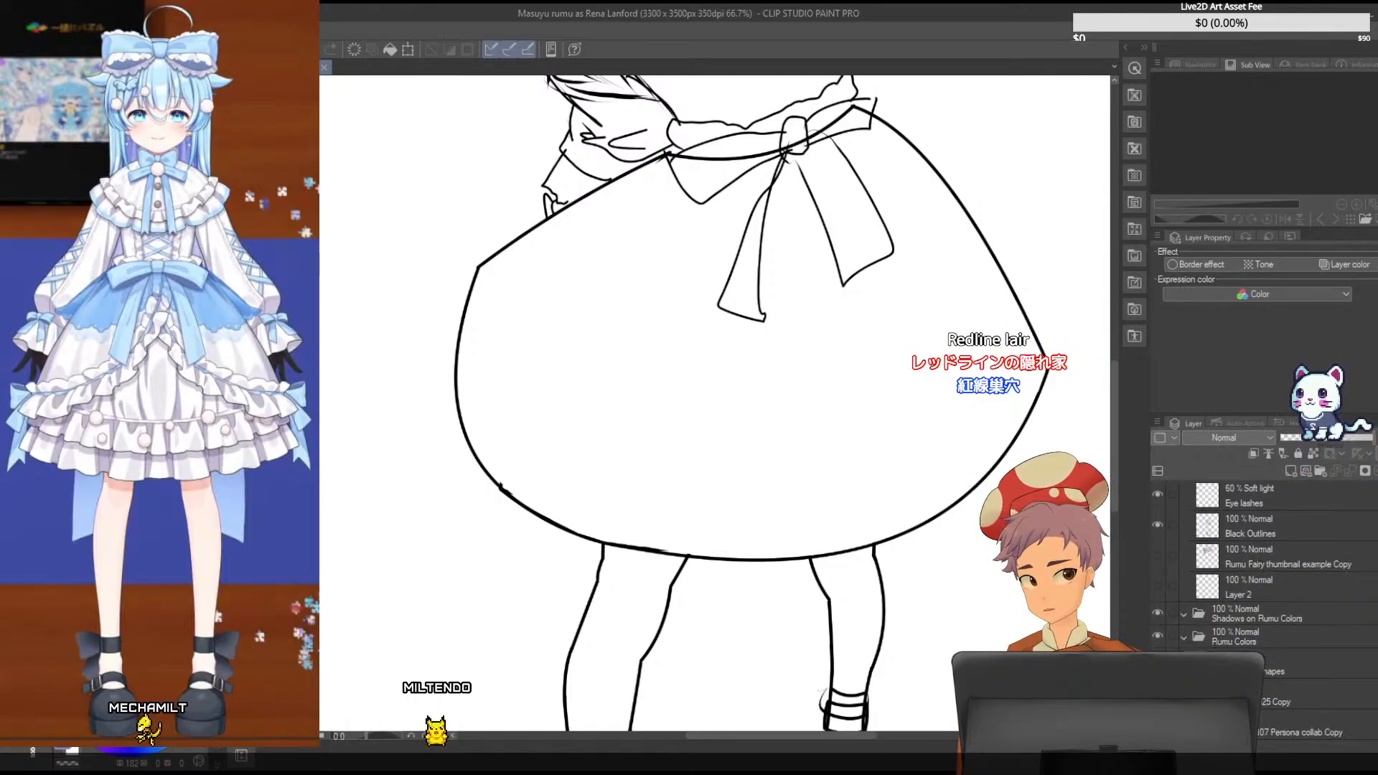
pyautogui.click(1157, 664)
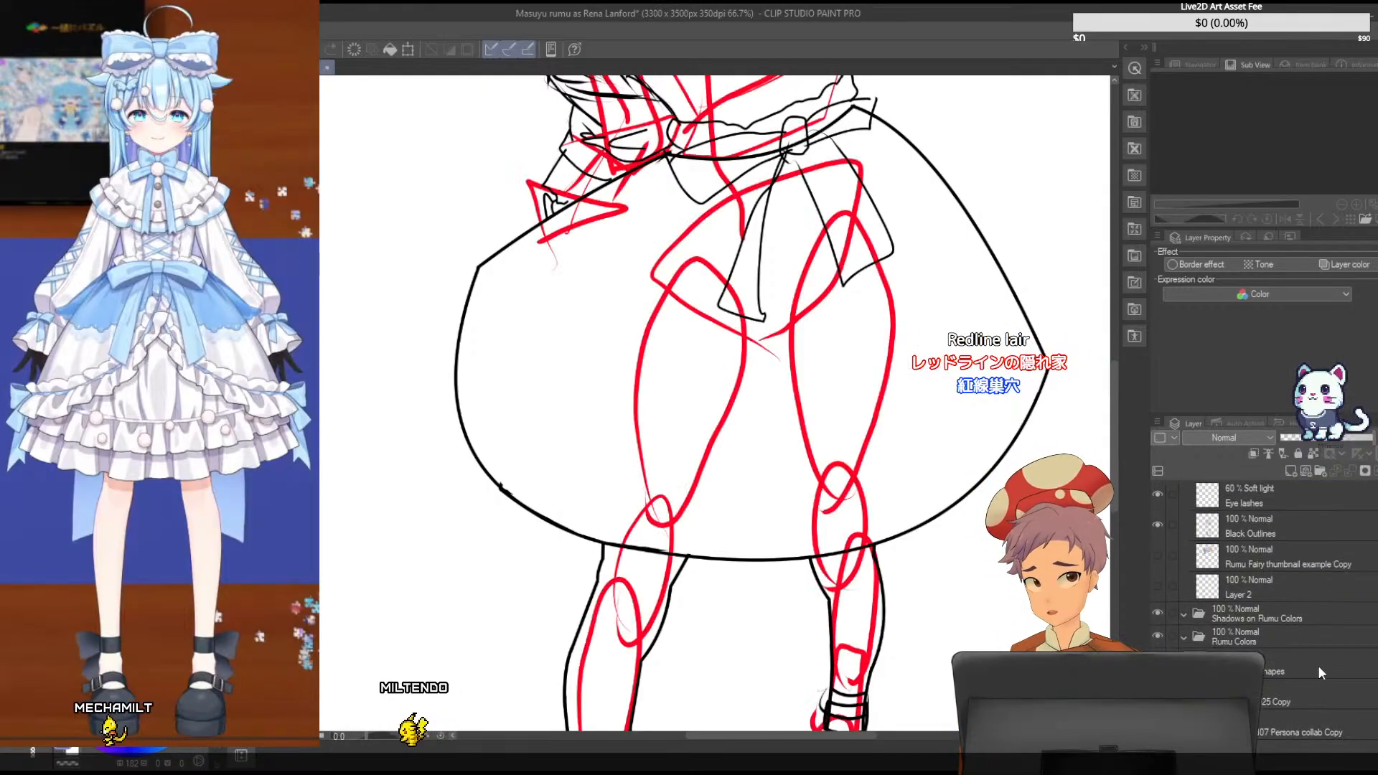
pyautogui.click(1367, 657)
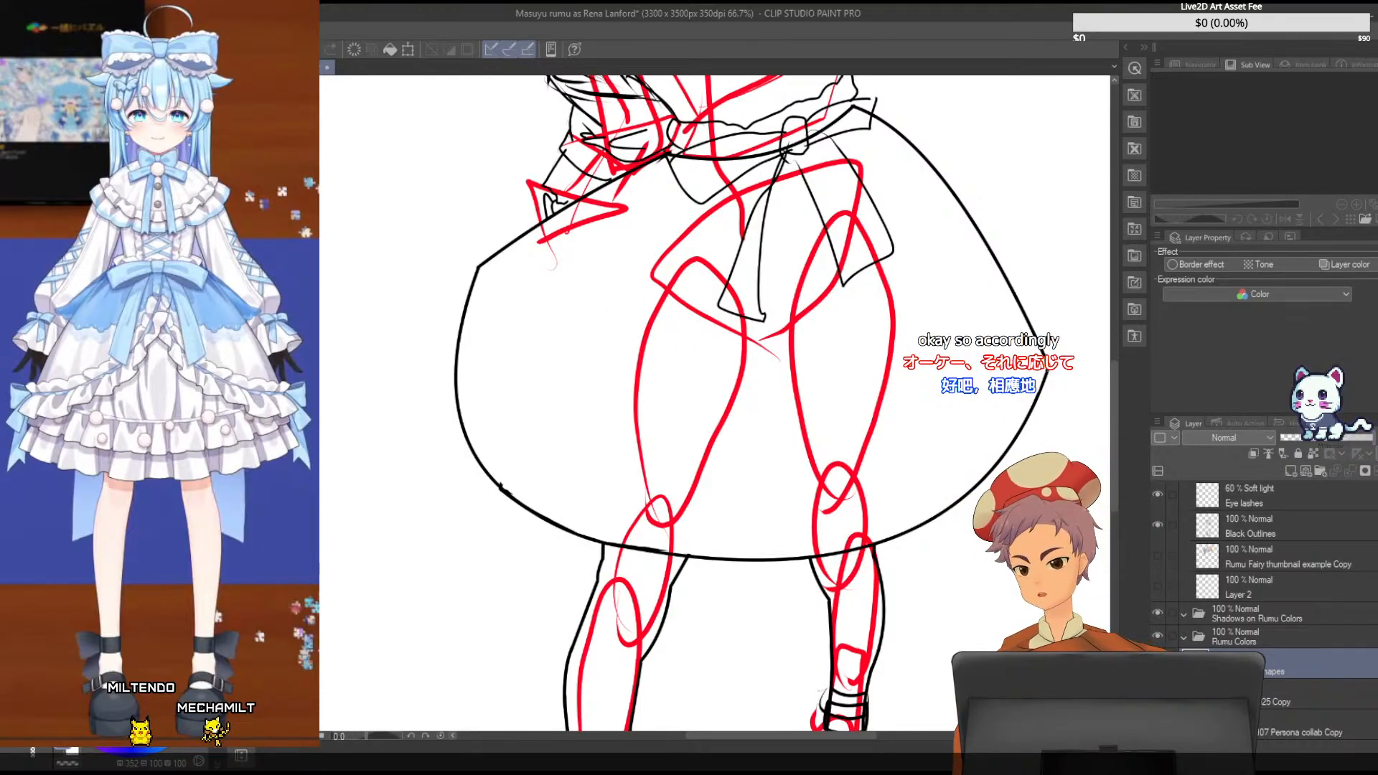
pyautogui.moveTo(1045, 367); pyautogui.dragTo(501, 487)
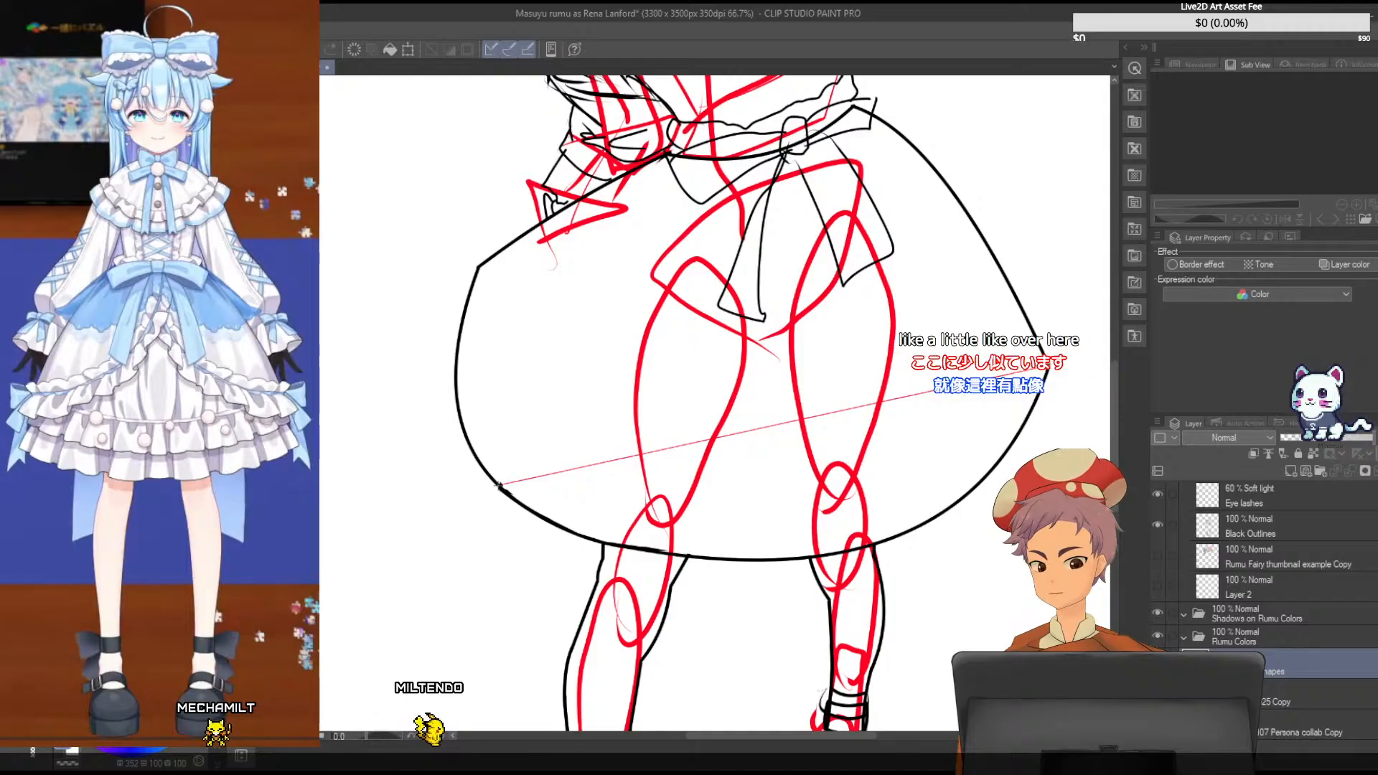
pyautogui.moveTo(501, 486); pyautogui.dragTo(485, 471)
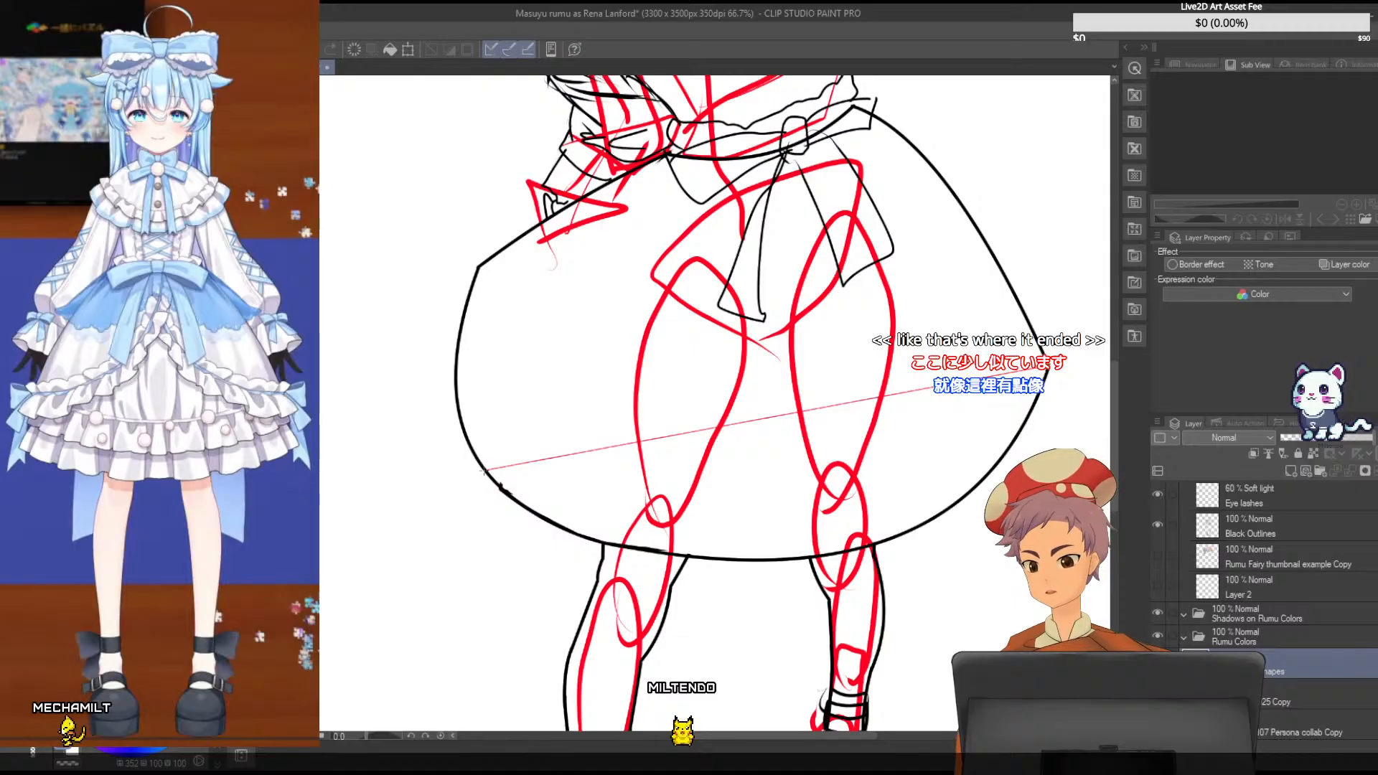
pyautogui.moveTo(484, 471)
pyautogui.mouseDown()
pyautogui.moveTo(463, 467)
pyautogui.moveTo(484, 471)
pyautogui.mouseUp()
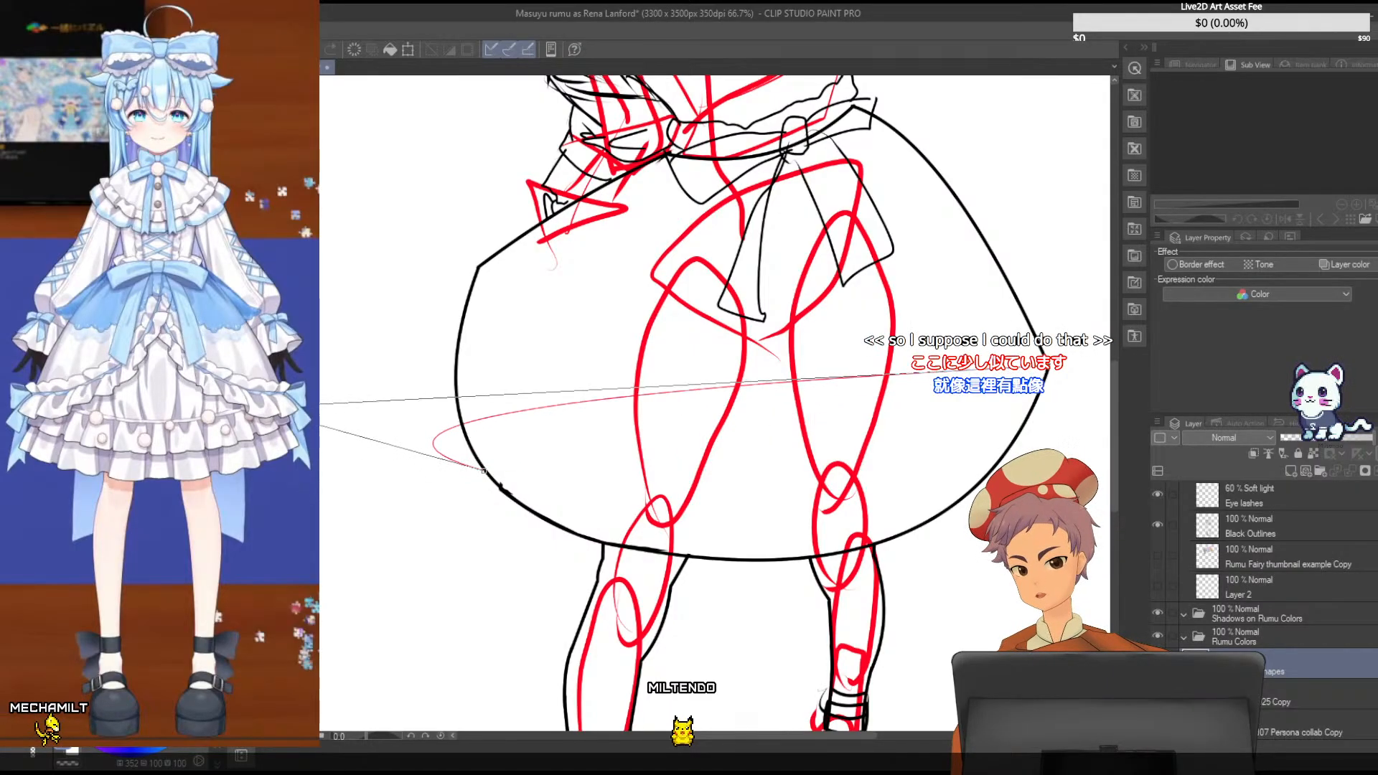
pyautogui.press('Escape')
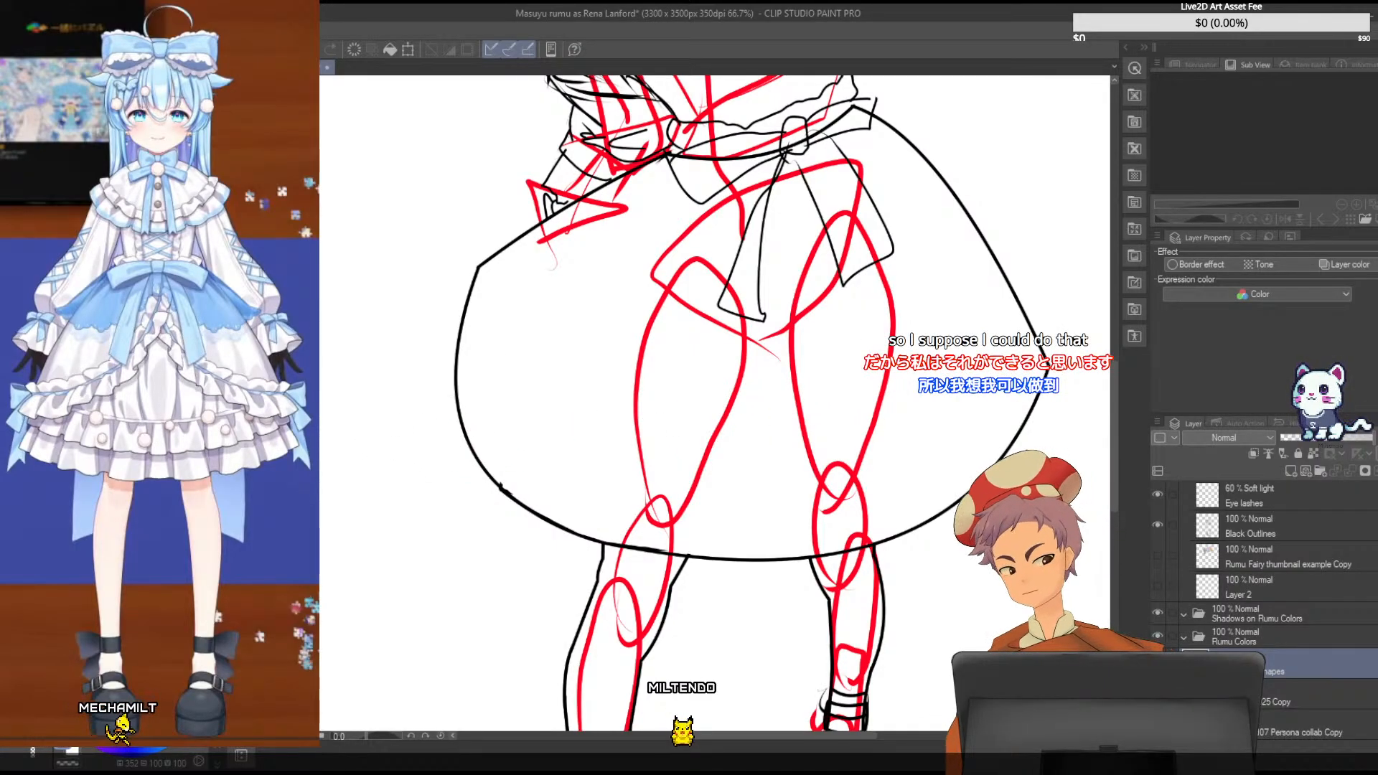
# - Draw a thin straight red guide line across the skirt from its right corner to the lower-left edge of the outline
pyautogui.moveTo(479, 463); pyautogui.dragTo(500, 482)
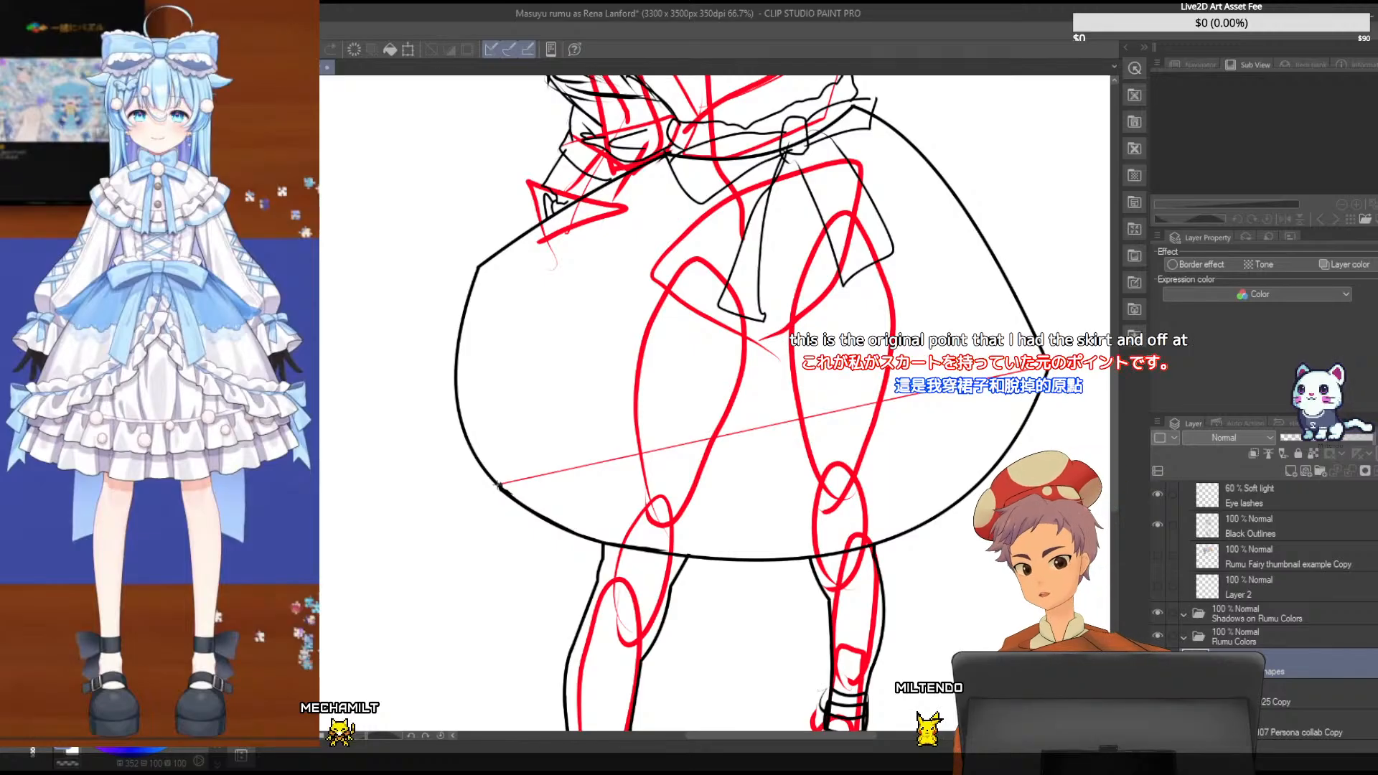
pyautogui.moveTo(499, 486); pyautogui.dragTo(482, 465)
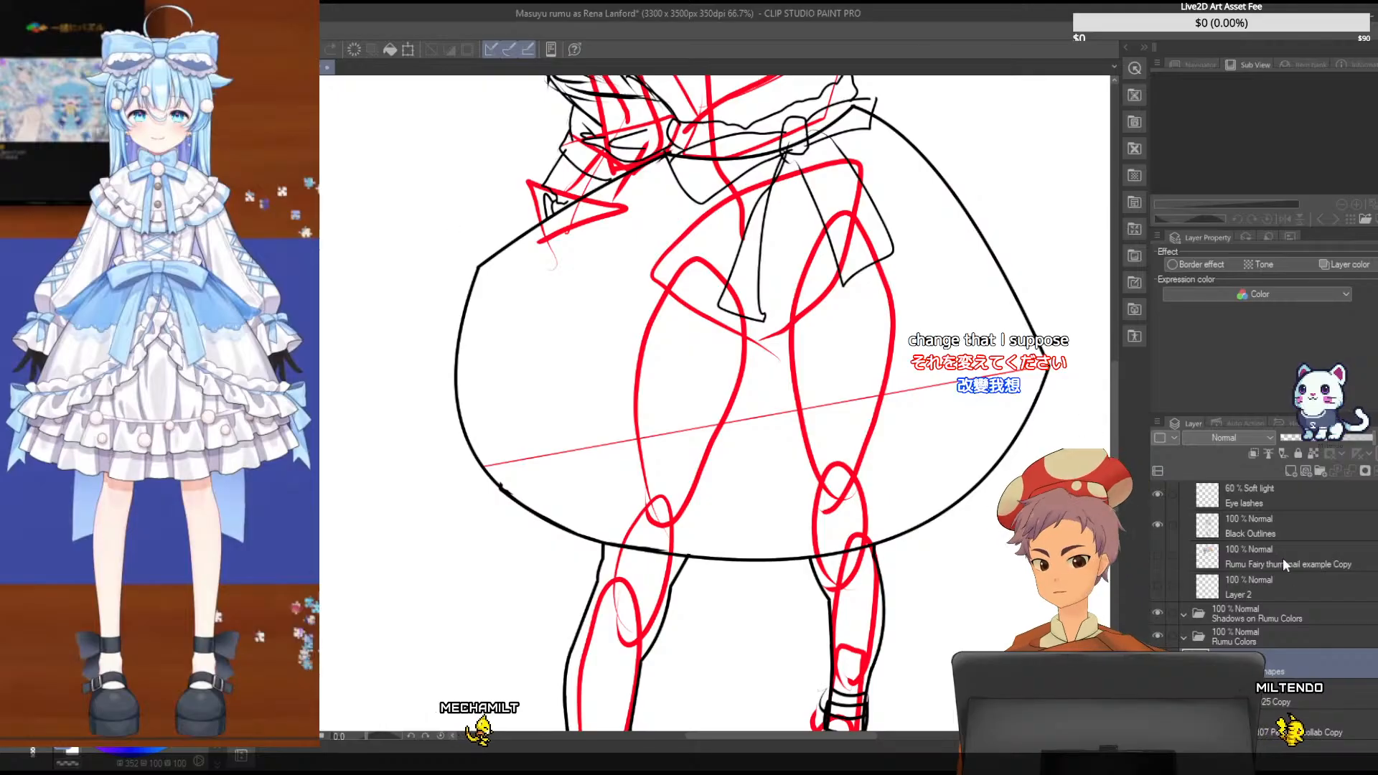
# - On the Black Outlines layer, enclose the skirt's left outline above the guide line with a polyline selection, erase it, and deselect
pyautogui.scroll(5, 1281, 600)
pyautogui.scroll(-5, 1270, 576)
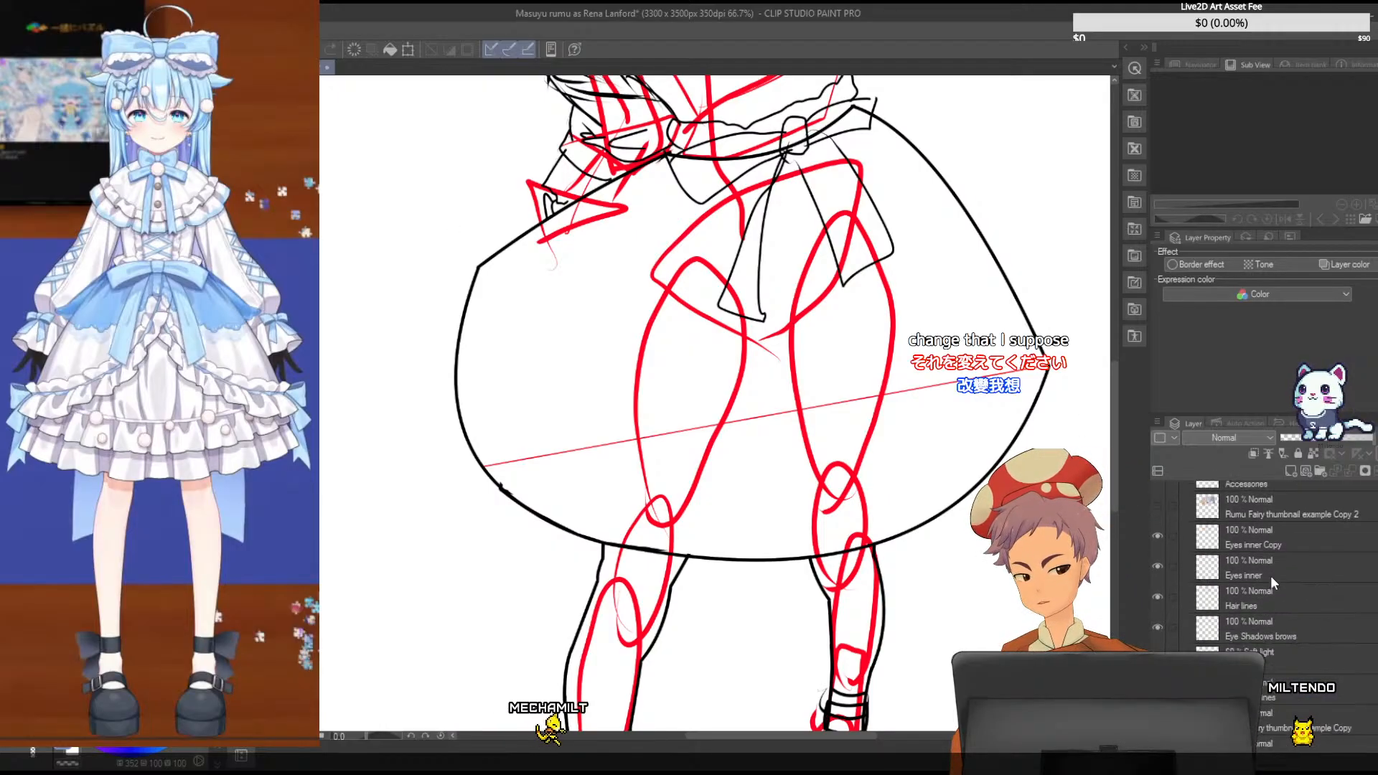
pyautogui.click(1273, 598)
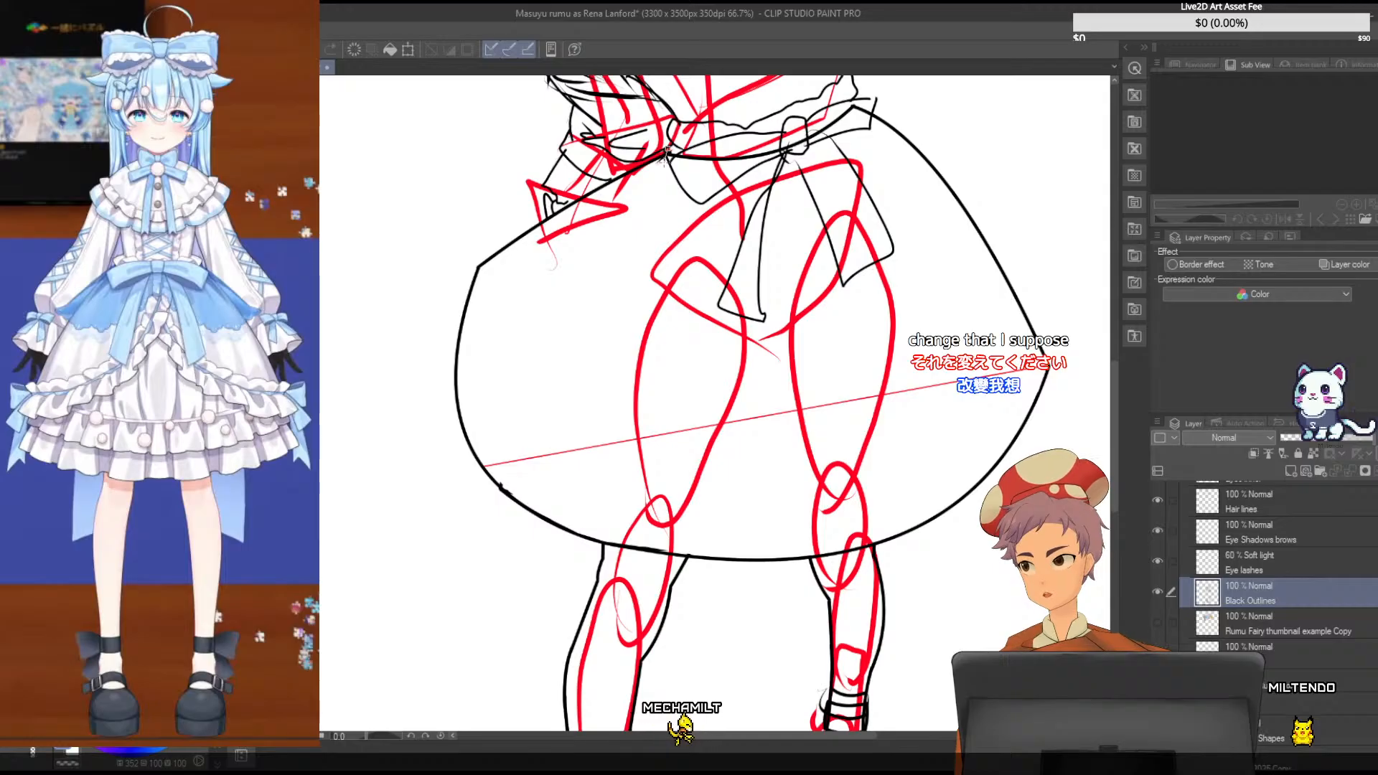
pyautogui.click(587, 252)
pyautogui.click(474, 478)
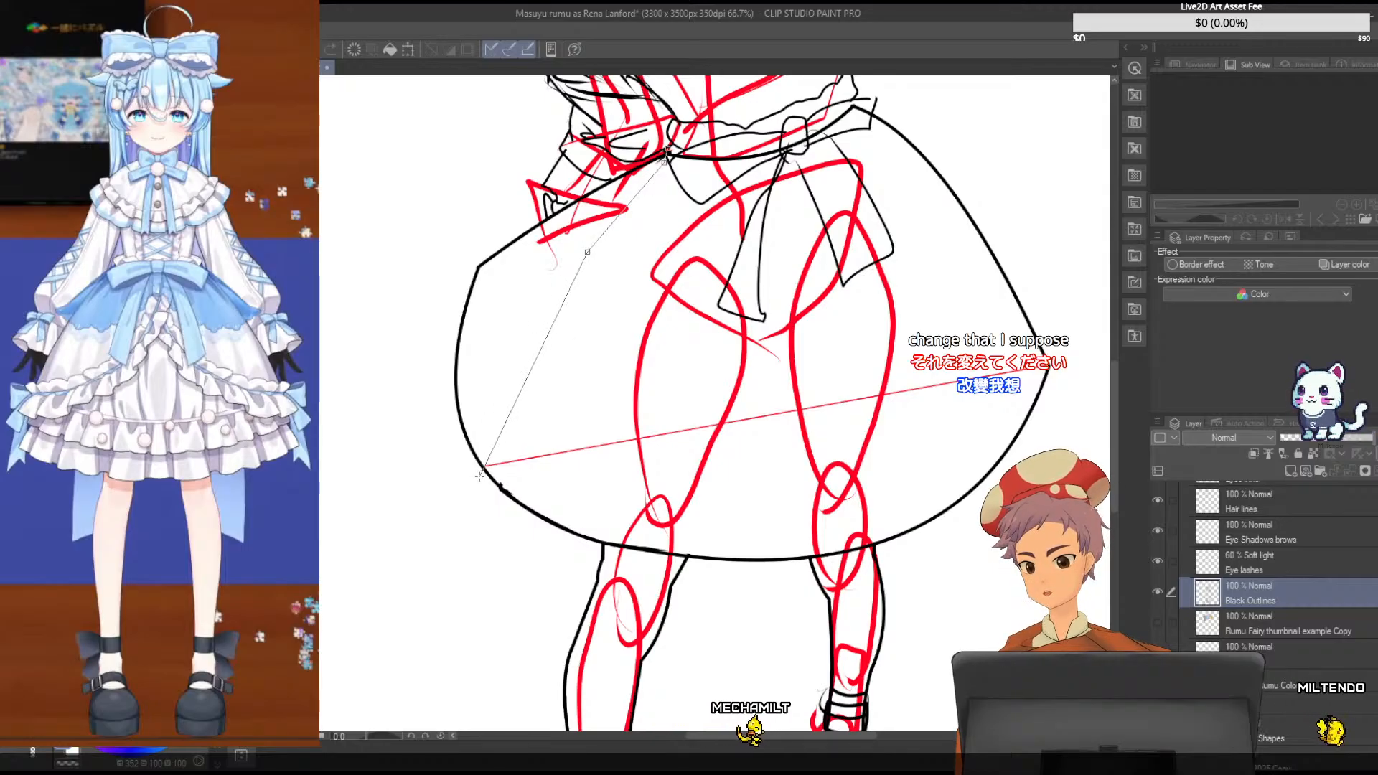
pyautogui.click(387, 426)
pyautogui.click(384, 266)
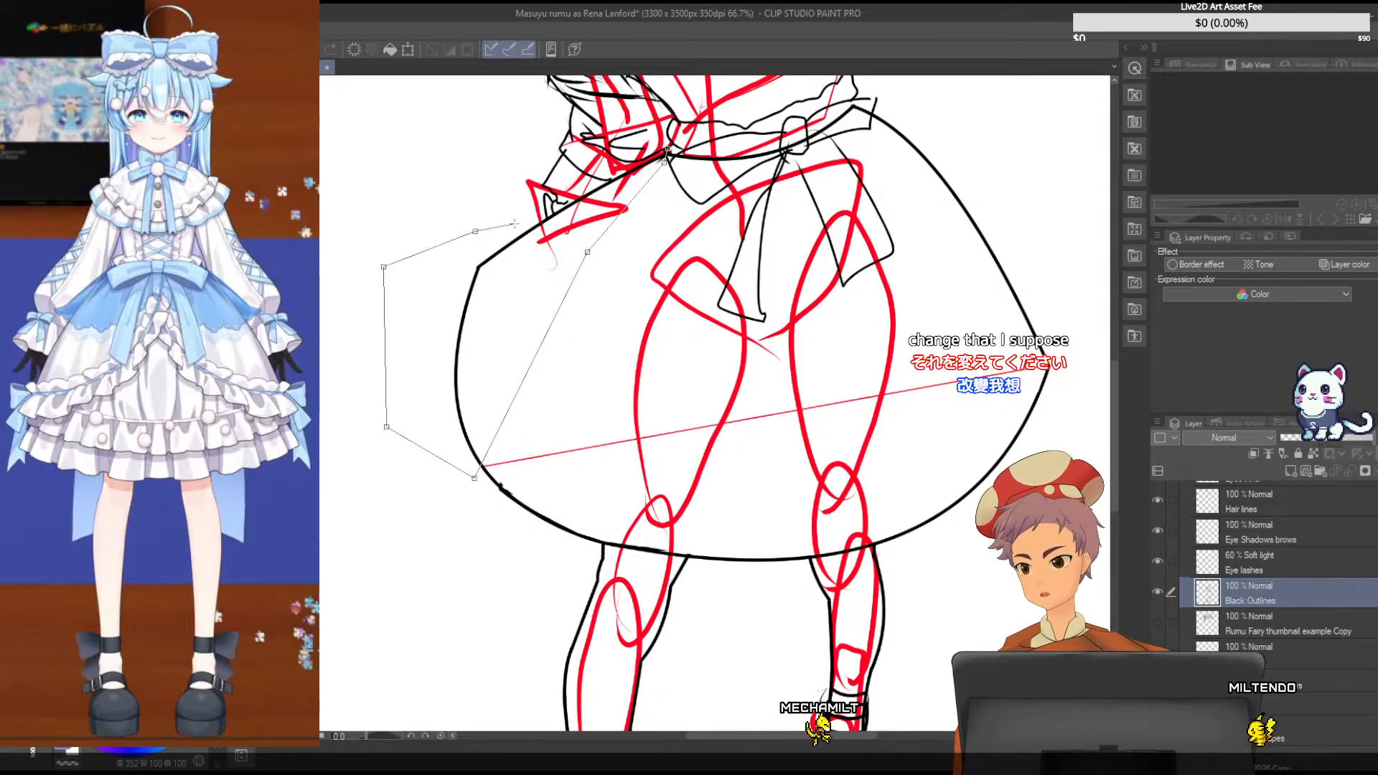
pyautogui.click(475, 231)
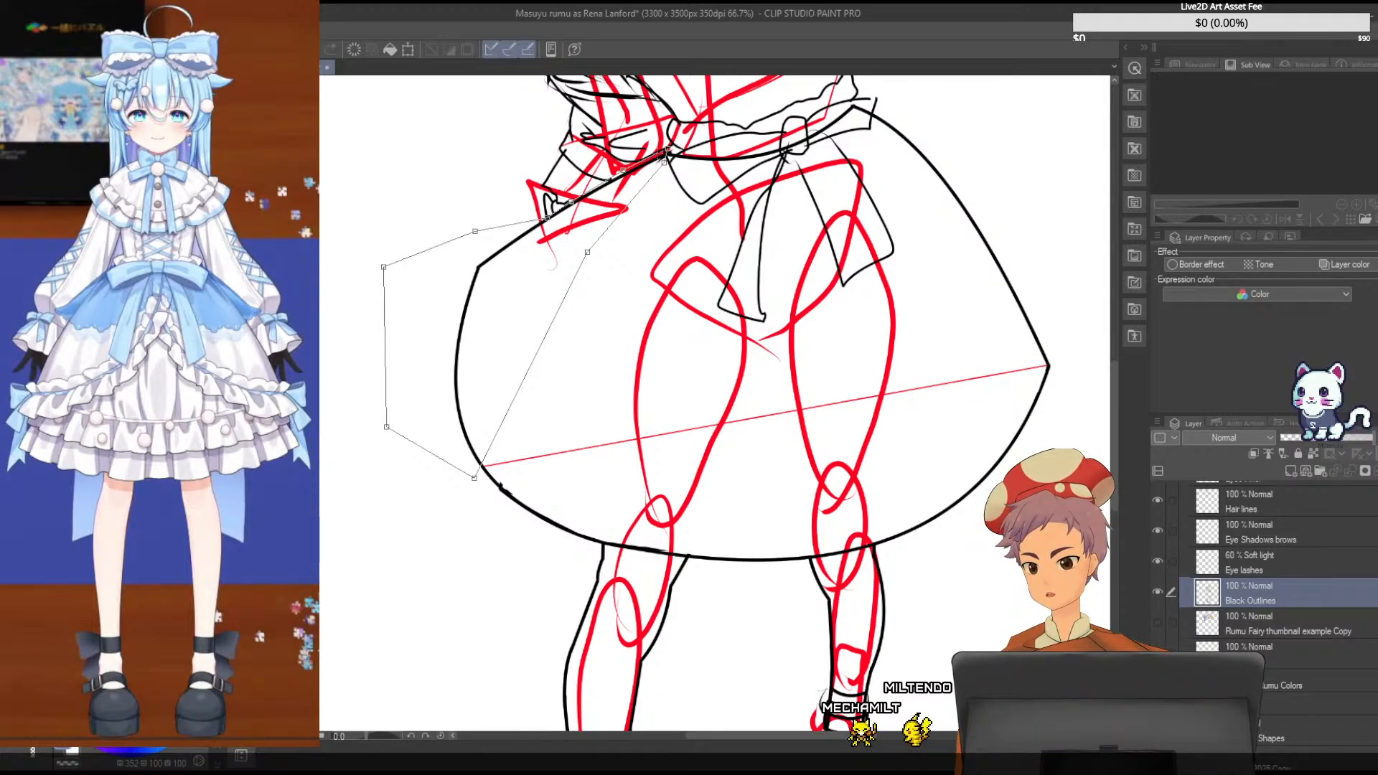
pyautogui.click(666, 152)
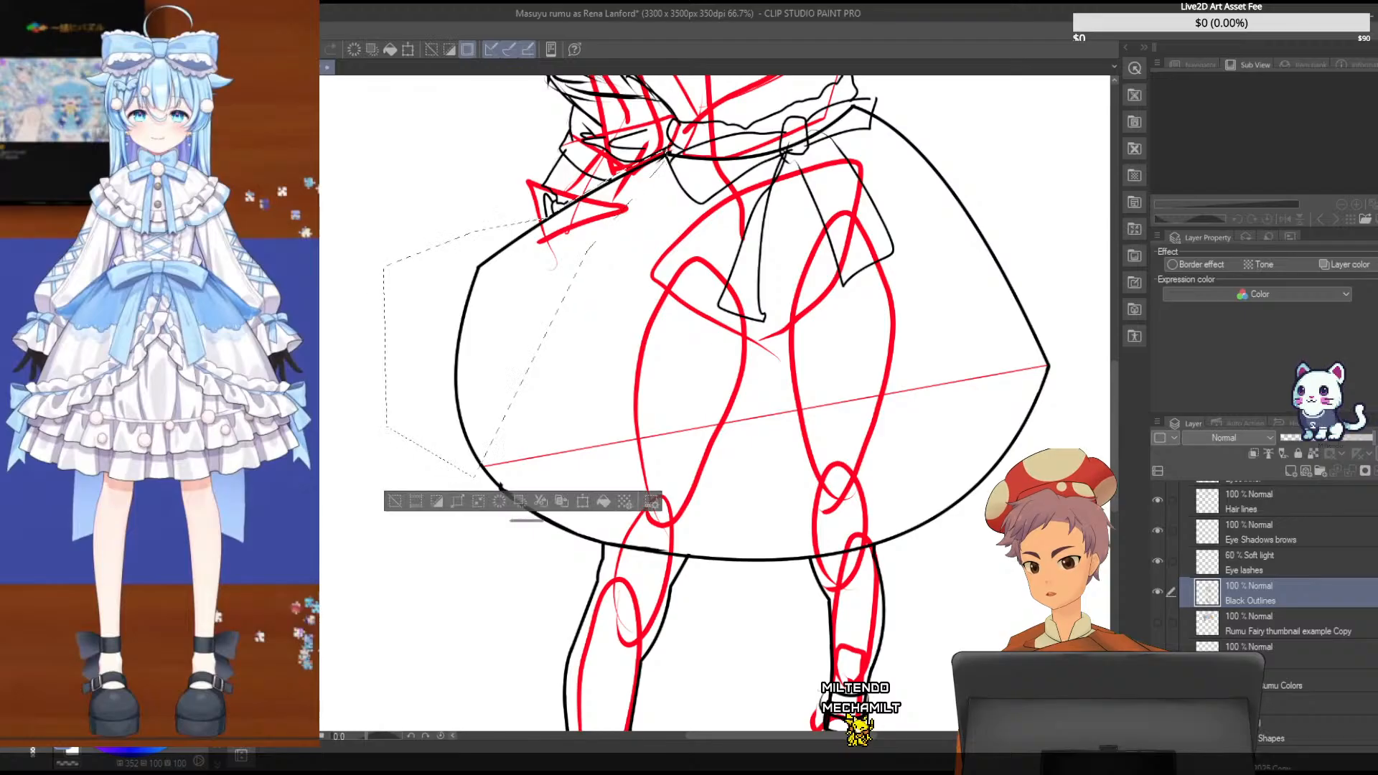
pyautogui.hotkey('ctrl', 'd')
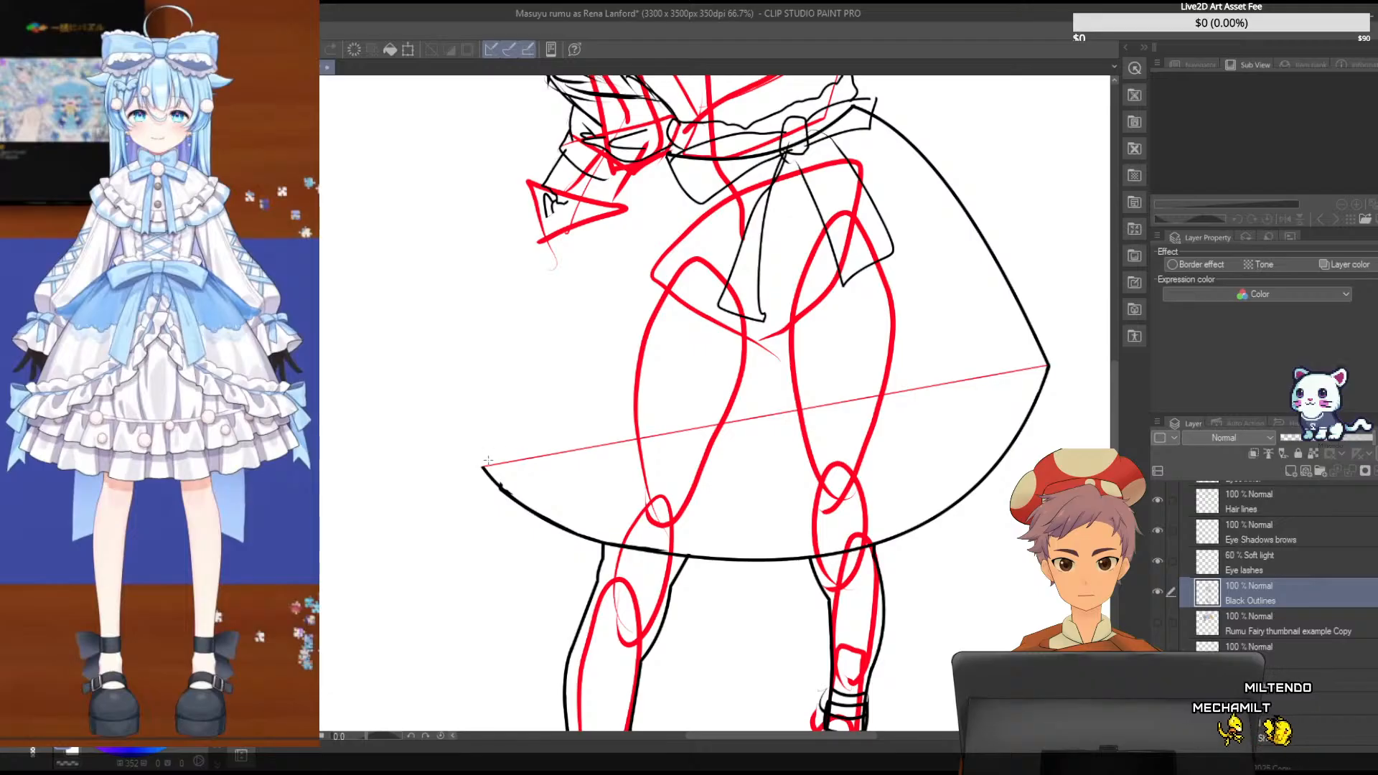
# - Redraw the skirt's left side as a black curve from the guide line's left end to the waist, and hide the red Shapes layer
pyautogui.moveTo(482, 467); pyautogui.dragTo(667, 148)
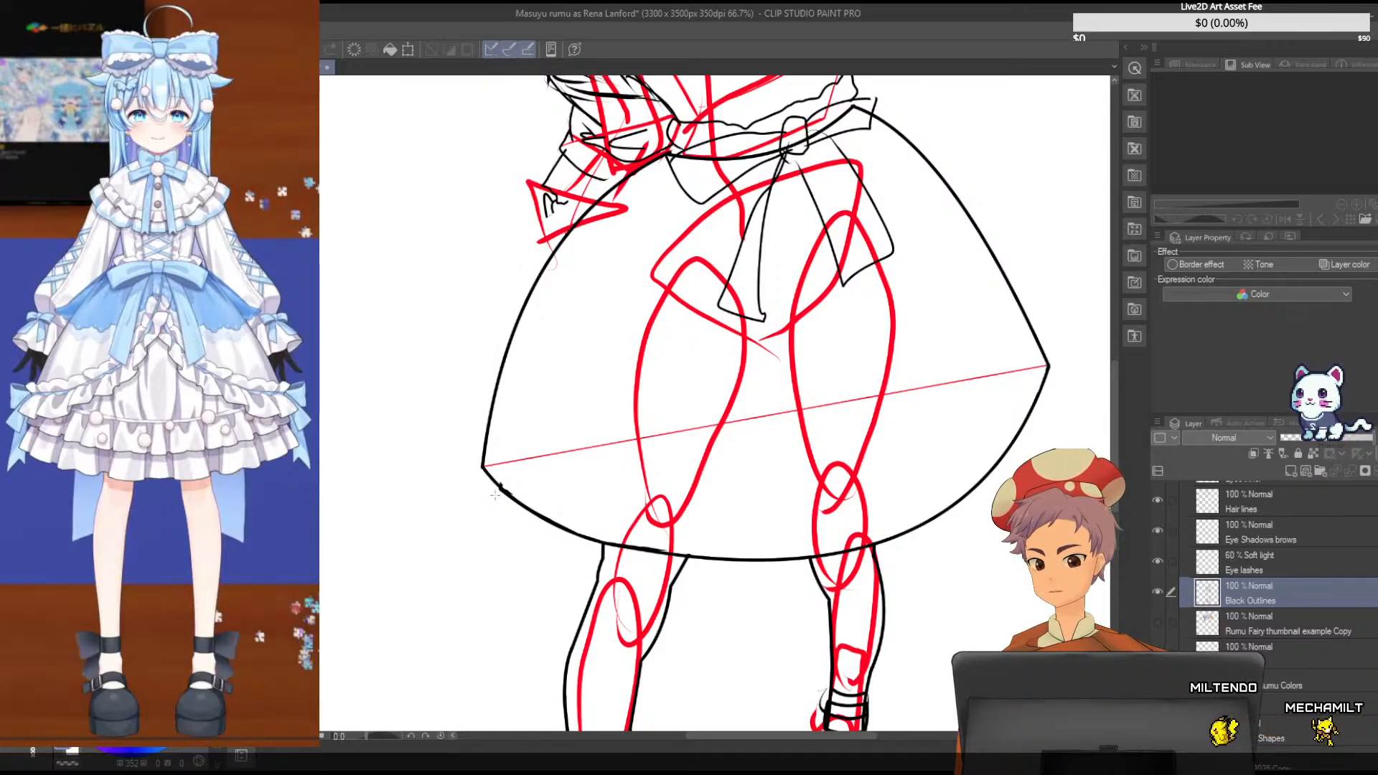
pyautogui.scroll(-1, 1253, 631)
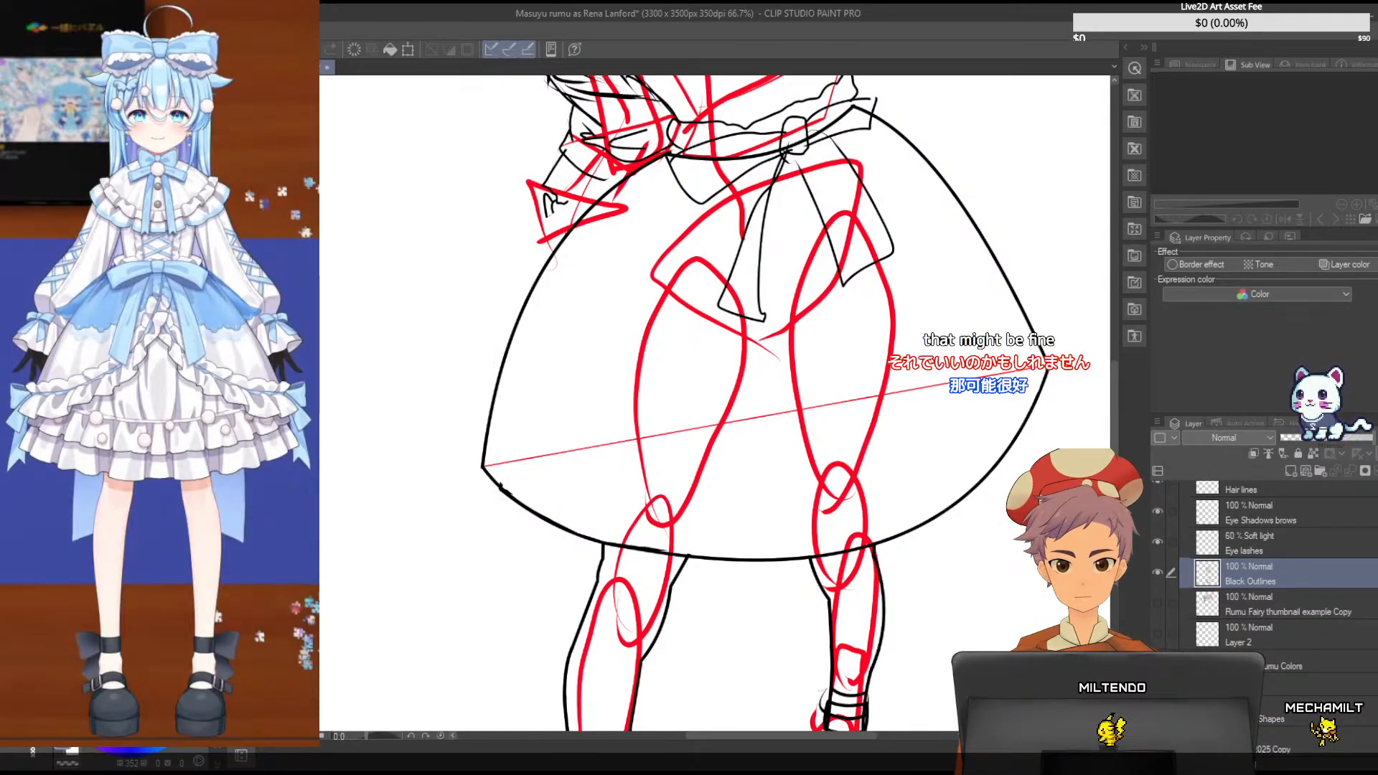
pyautogui.click(1158, 710)
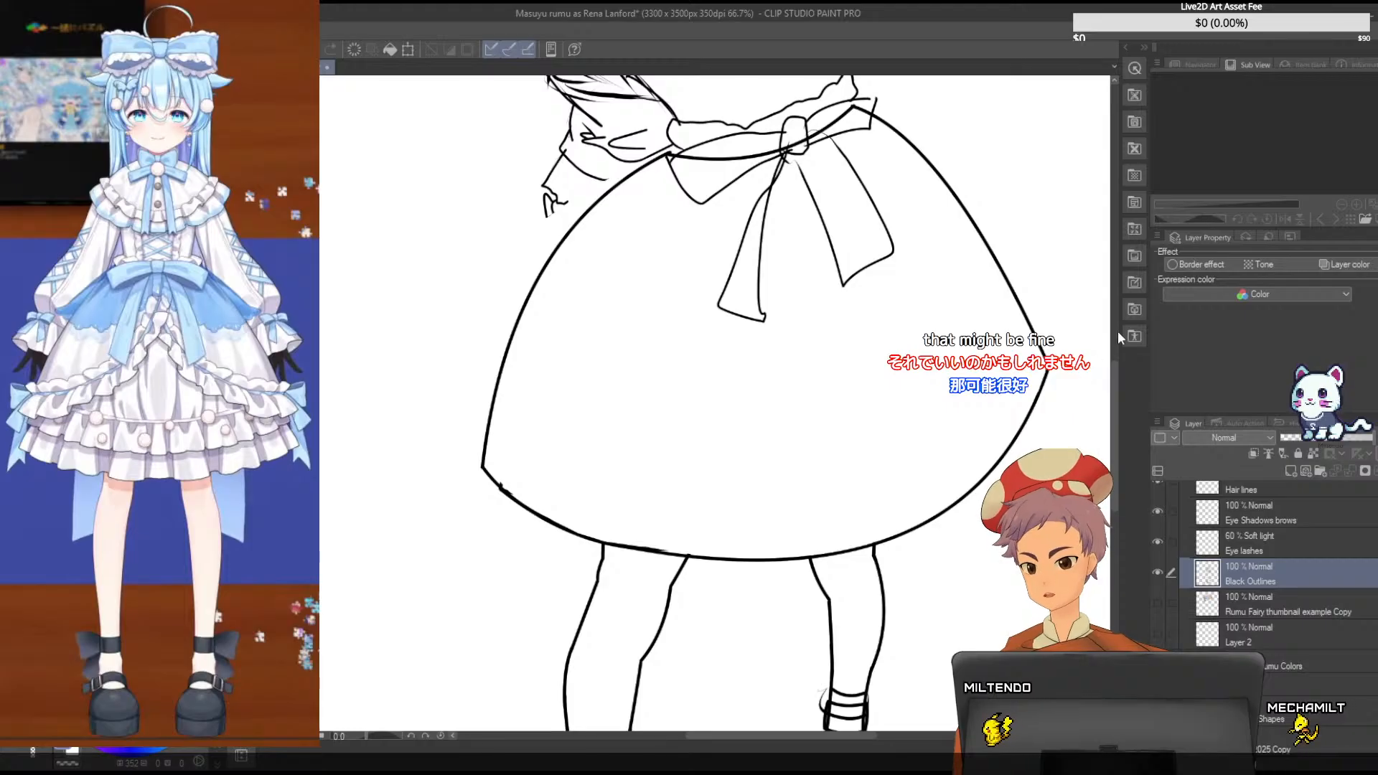
# - Save the illustration with the reshaped skirt outline
pyautogui.scroll(4, 1116, 313)
pyautogui.moveTo(1116, 313); pyautogui.dragTo(1113, 265)
pyautogui.hotkey('ctrl', 's')
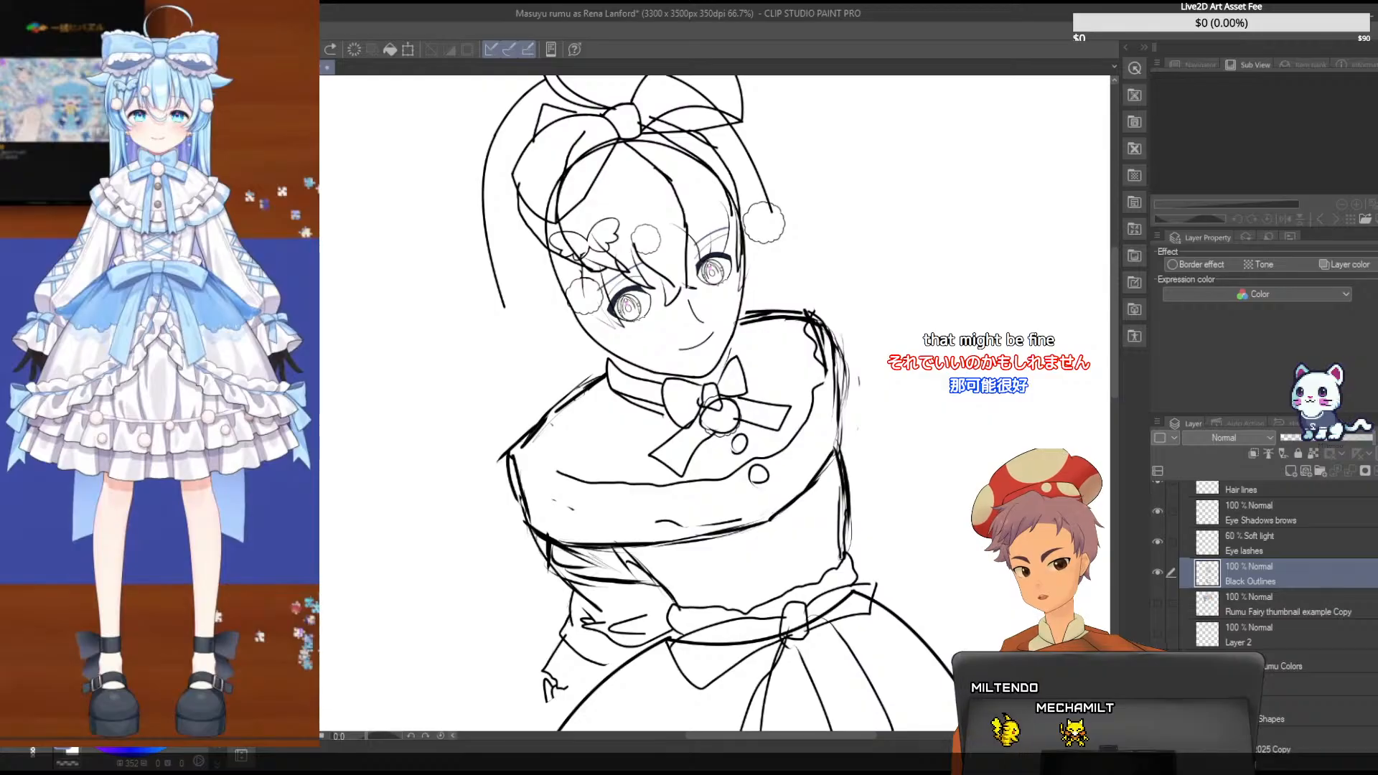
pyautogui.hotkey('ctrl', 's')
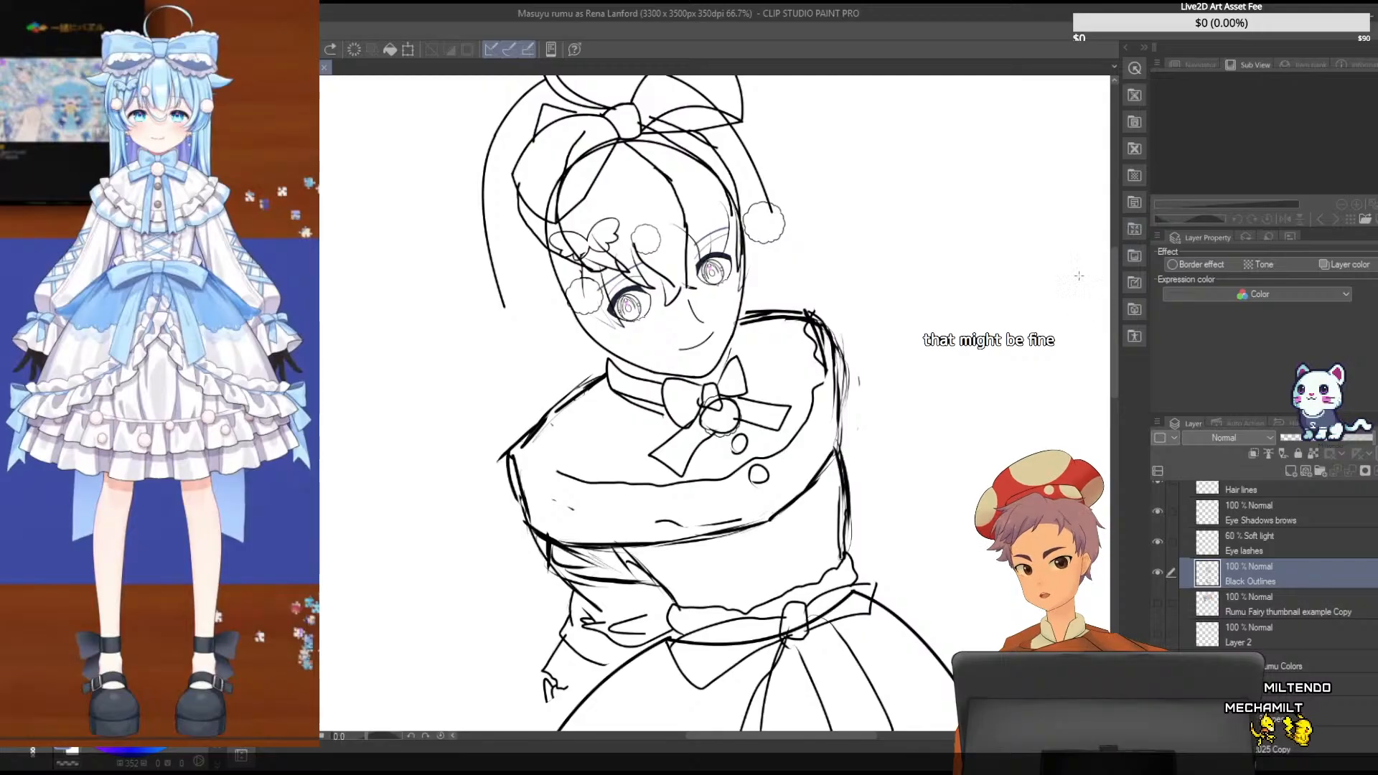
# - Open the reference image Rumu San 2025.png and move its canvas tab beside the drawing
pyautogui.moveTo(1111, 287); pyautogui.dragTo(1112, 263)
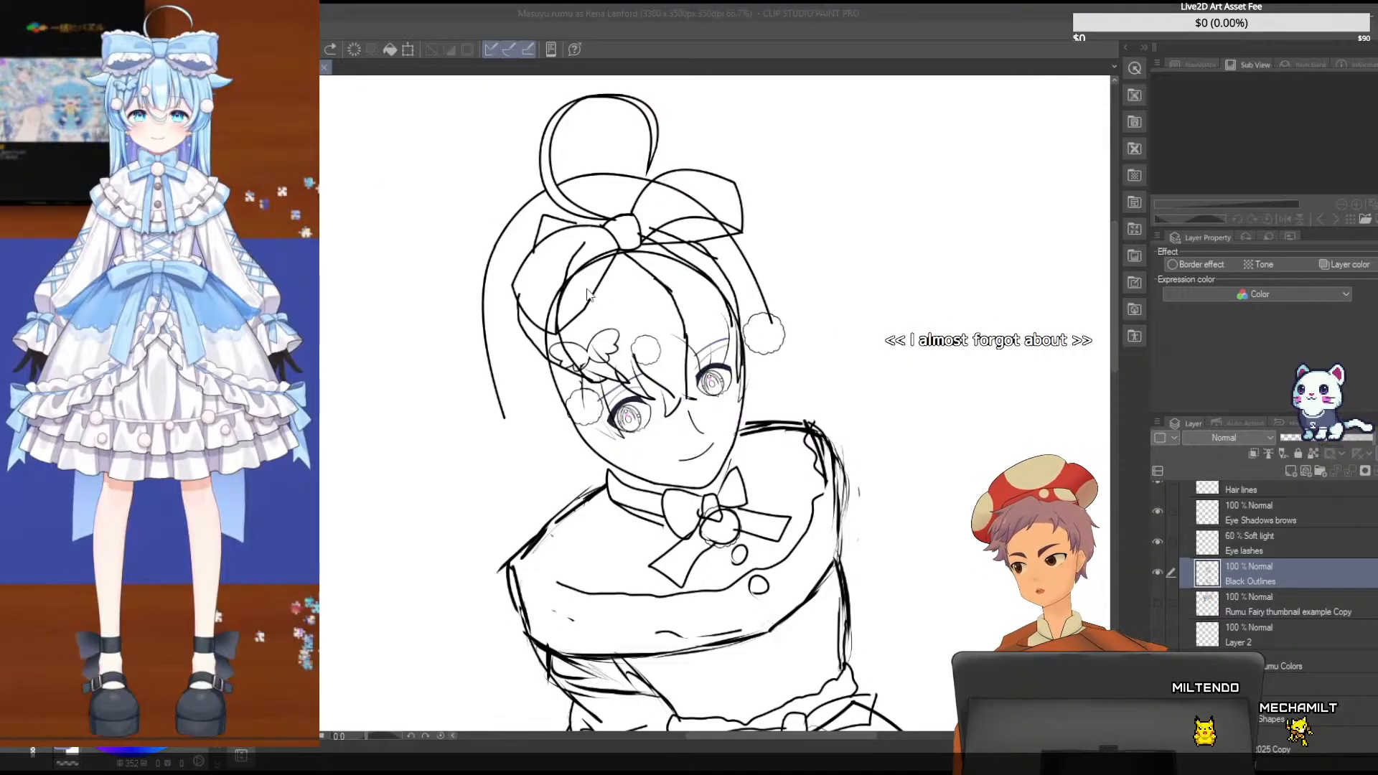
pyautogui.doubleClick(759, 250)
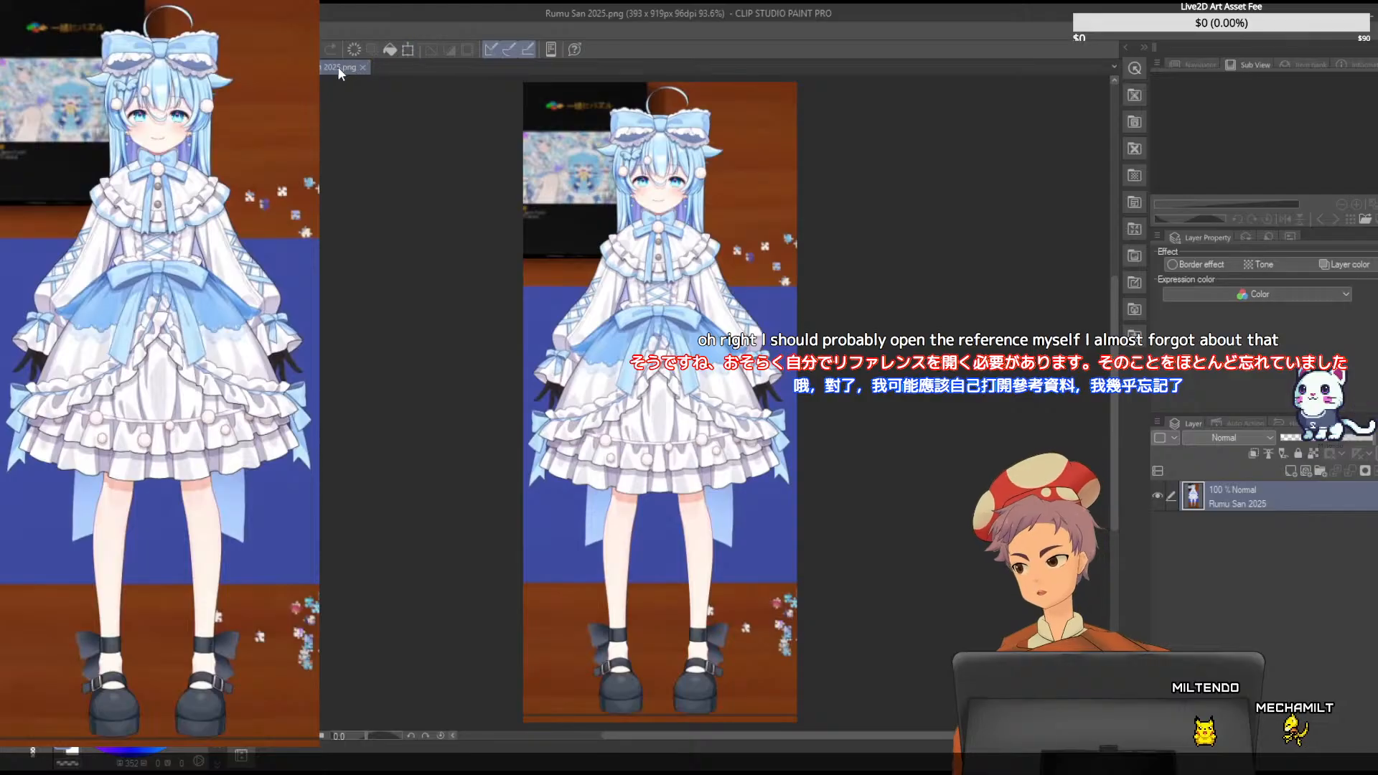
pyautogui.moveTo(337, 67); pyautogui.dragTo(287, 143)
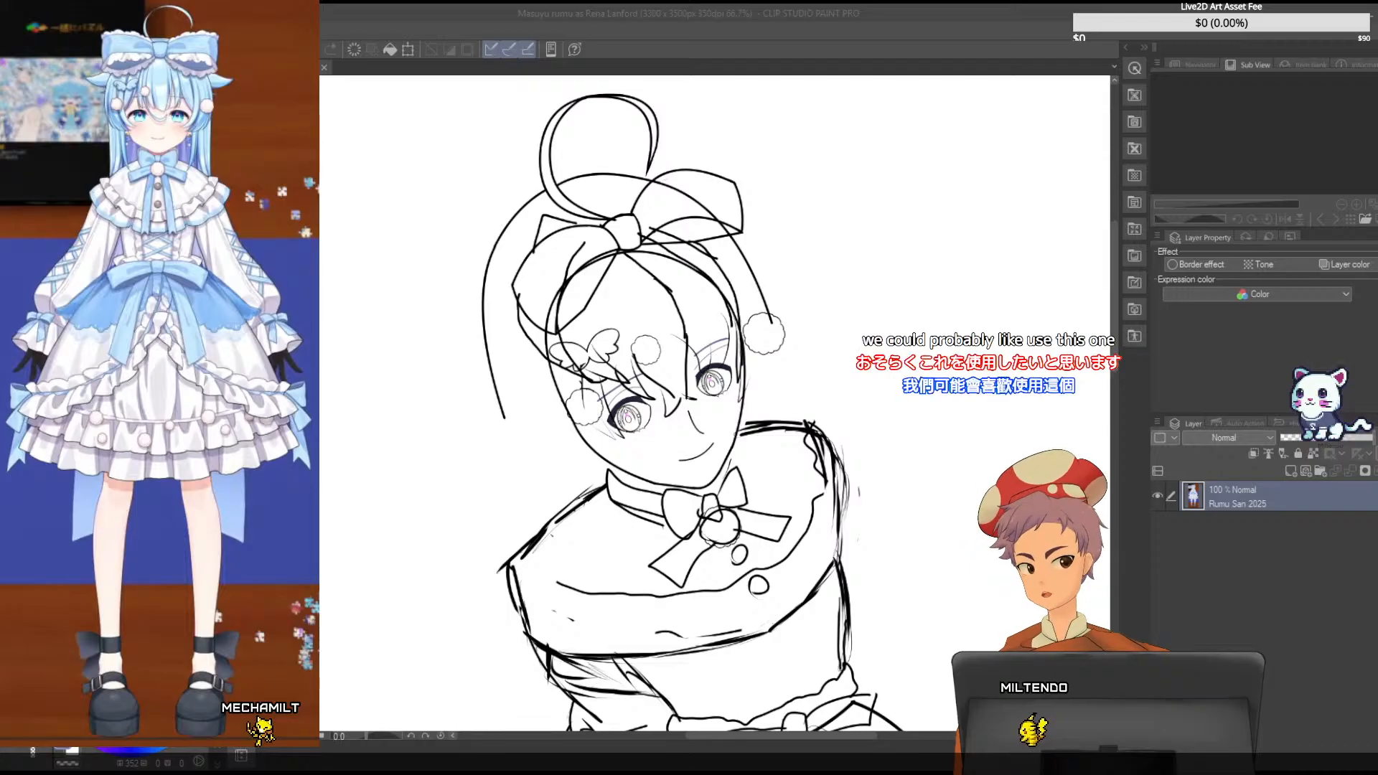
# - Open the reference image Fairy Godmushroom chibi.png and move it out of the split view into a full-size canvas tab
pyautogui.click(428, 122)
pyautogui.hotkey('ctrl', 'o')
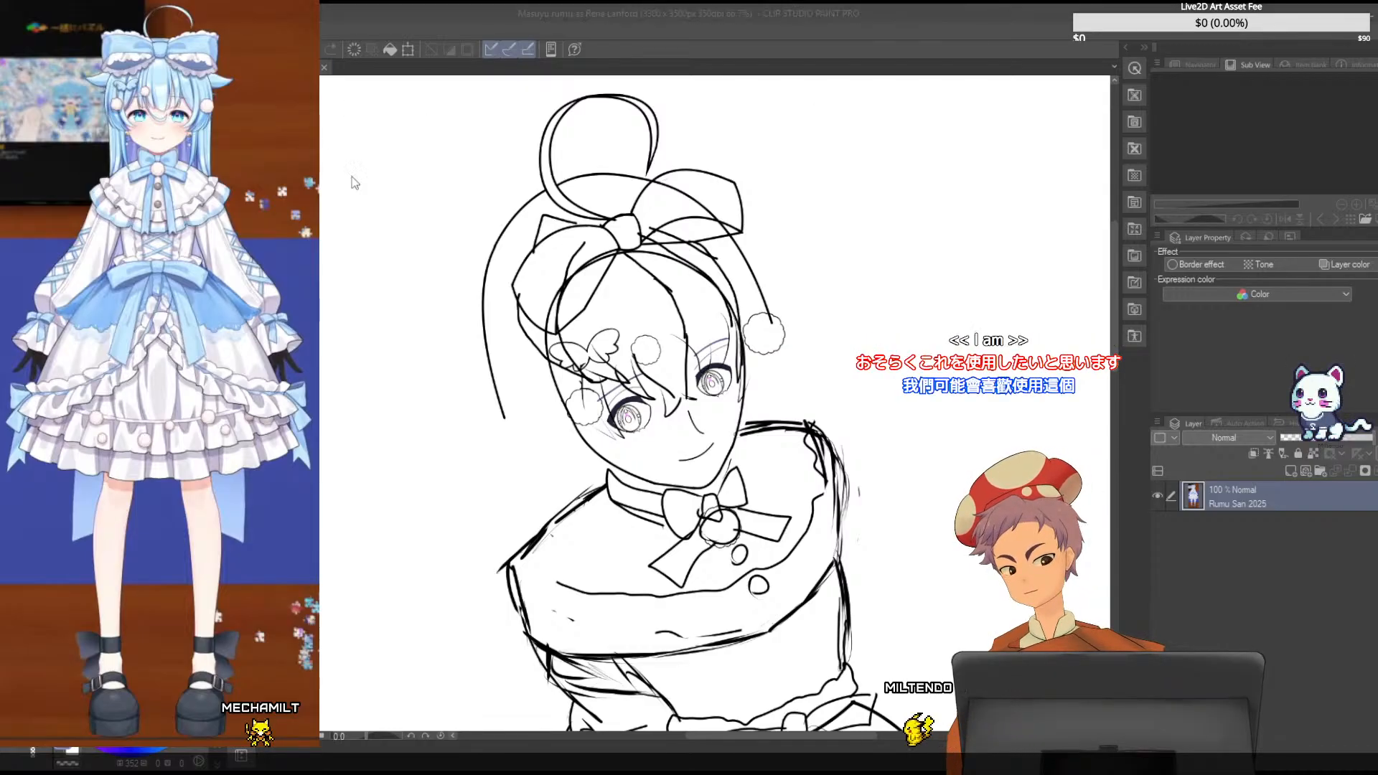
pyautogui.doubleClick(573, 327)
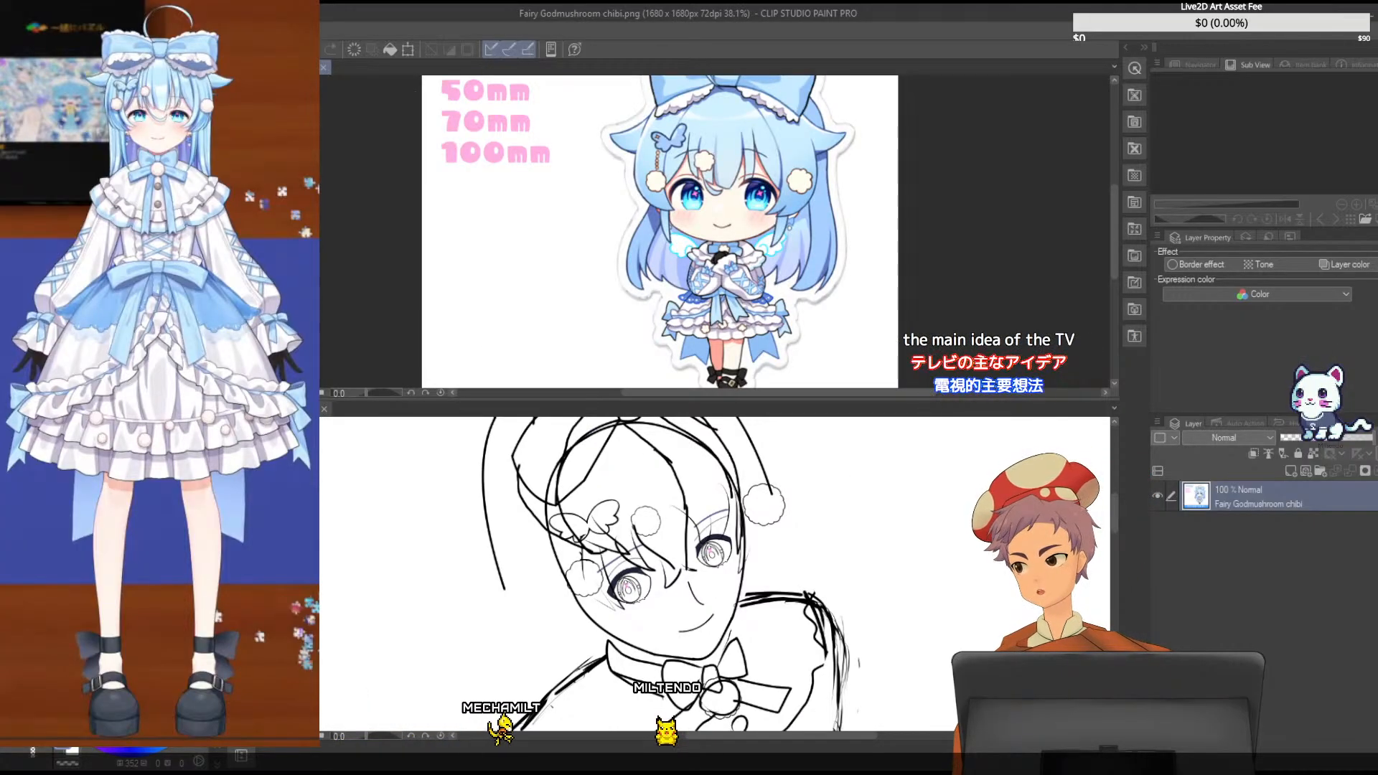
pyautogui.hotkey('ctrl', 'w')
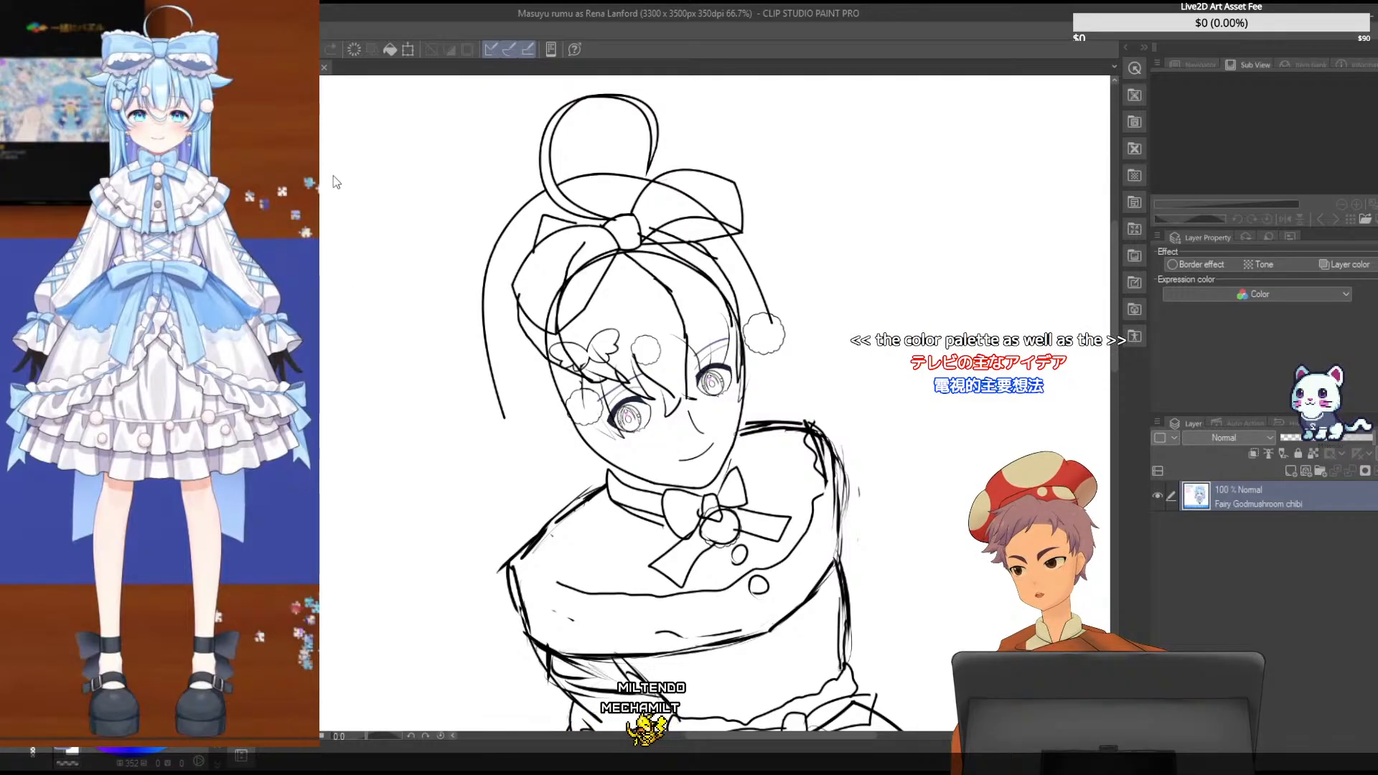
pyautogui.moveTo(337, 90); pyautogui.dragTo(340, 71)
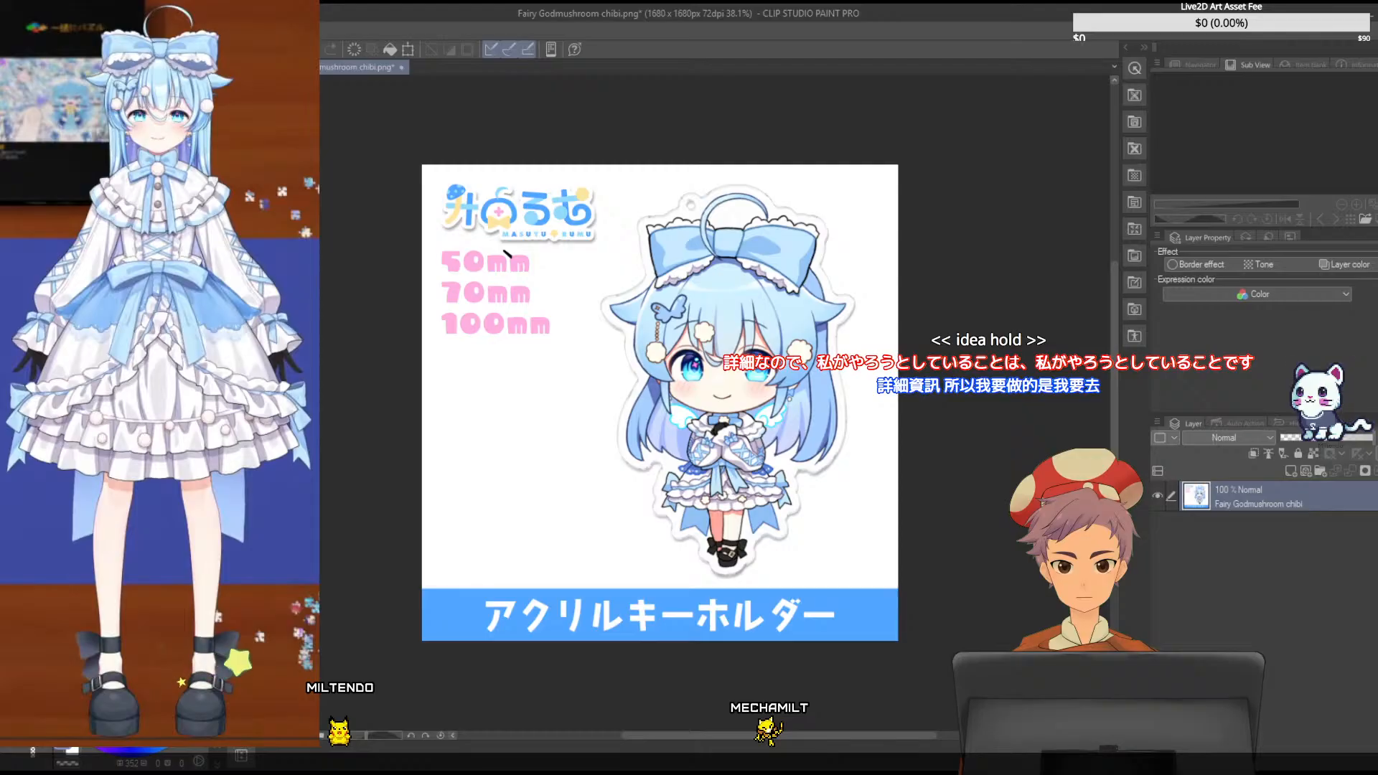
# - Flip the Fairy Godmushroom chibi reference image horizontally
pyautogui.click(360, 550)
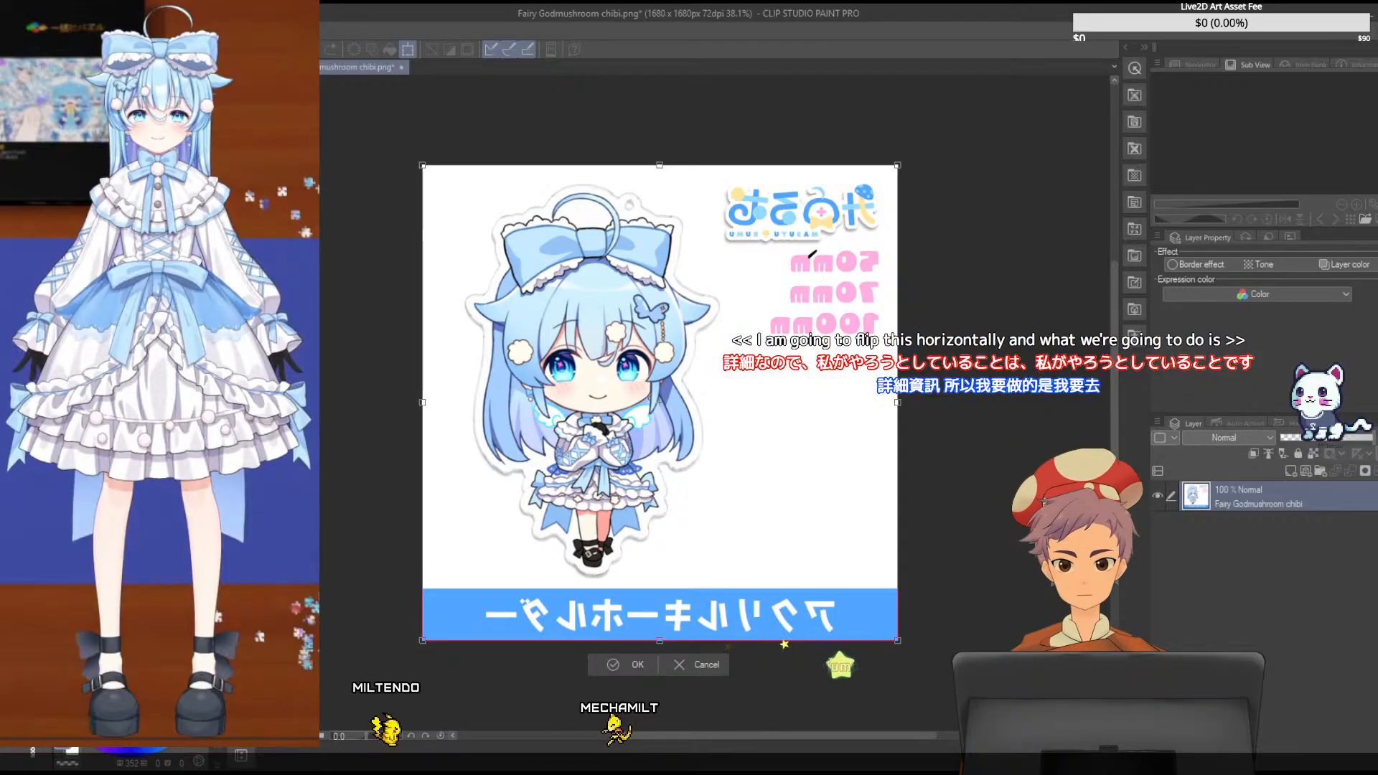
pyautogui.press('Return')
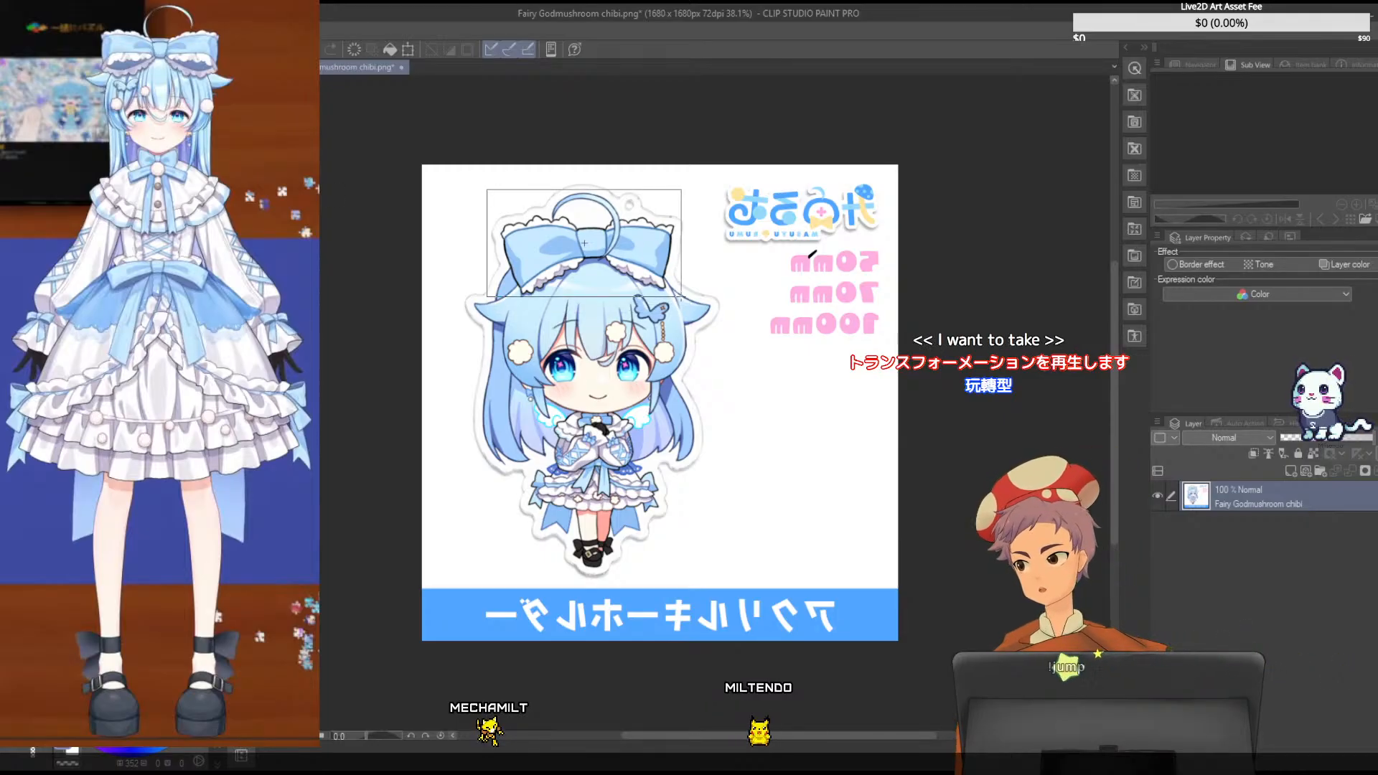
# - Clear everything outside a rectangle around the chibi's head bow and crop the canvas to that area, about 698 × 370 px
pyautogui.moveTo(681, 297); pyautogui.dragTo(685, 296)
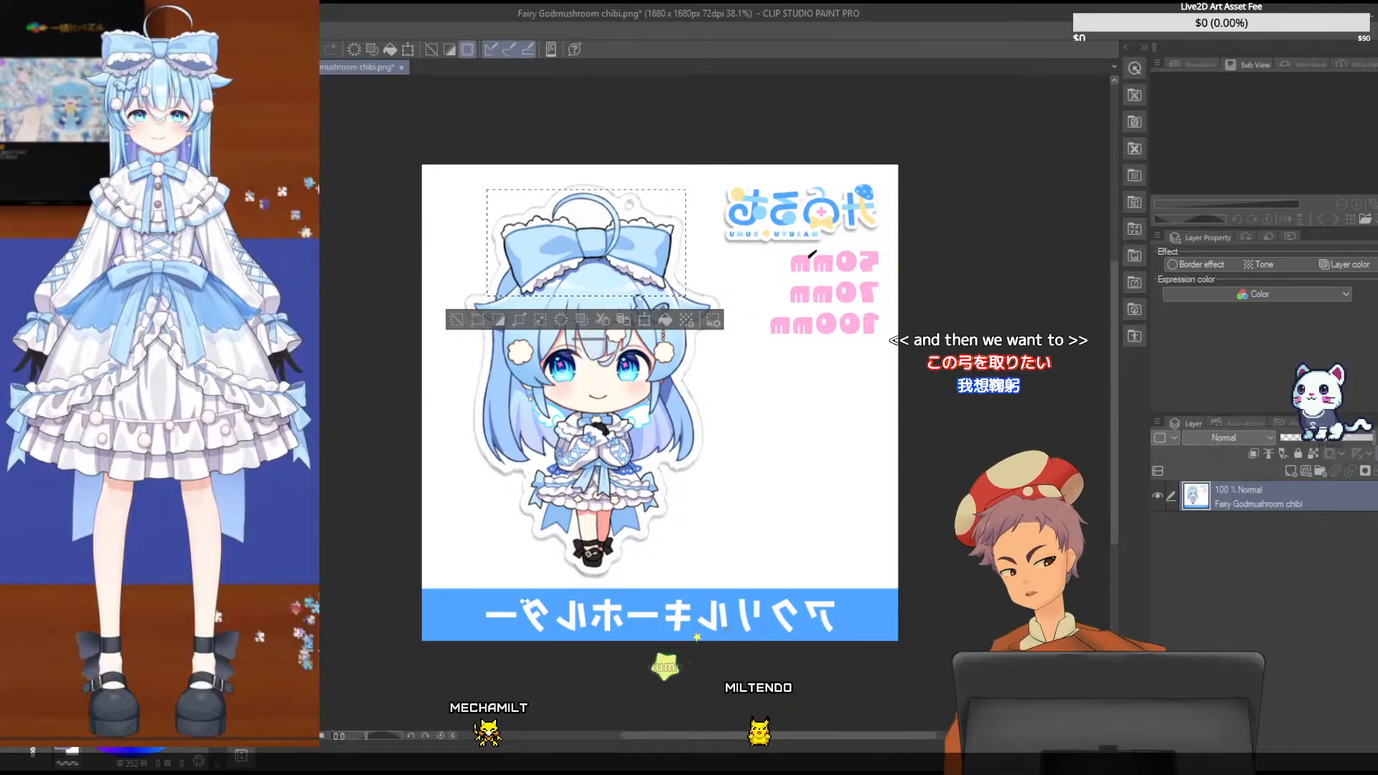
pyautogui.hotkey('ctrl', 'a')
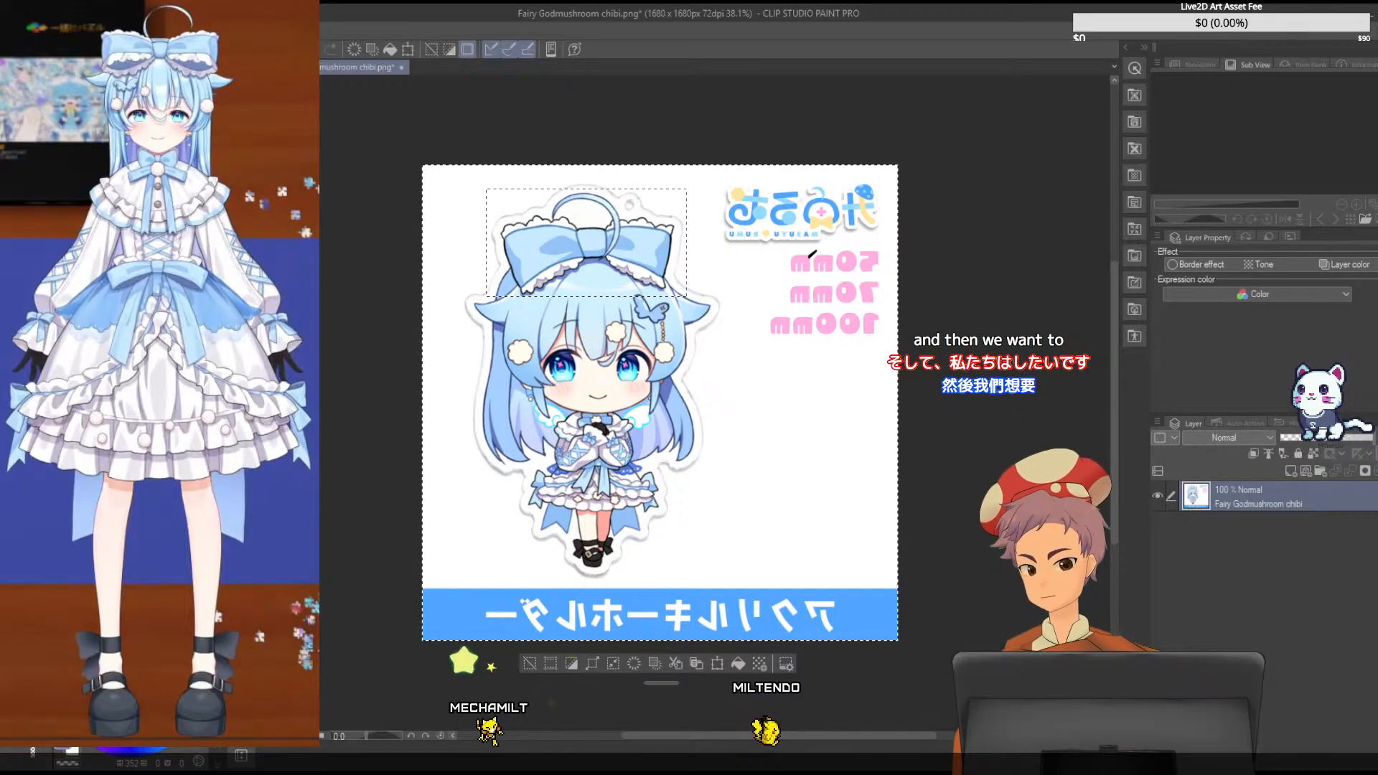
pyautogui.press('Delete')
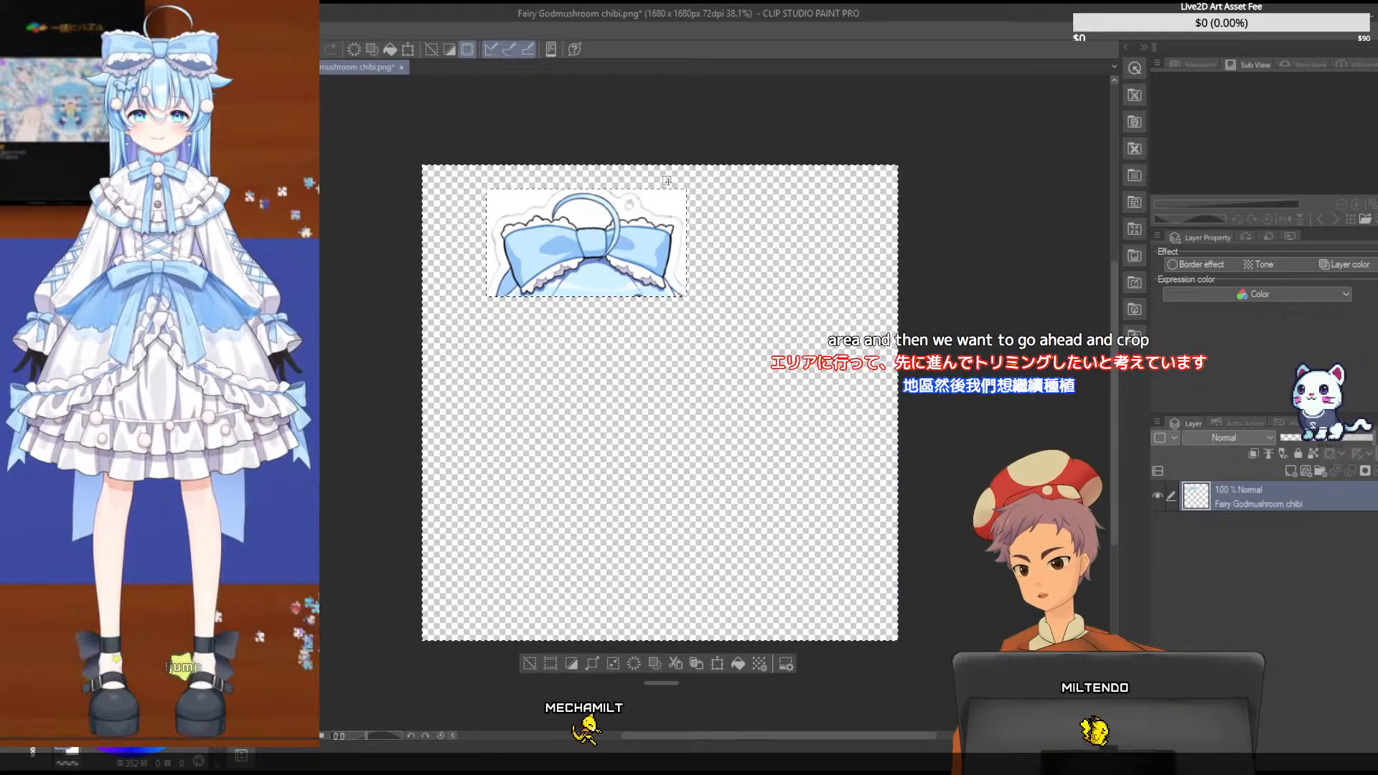
pyautogui.hotkey('ctrl', 'd')
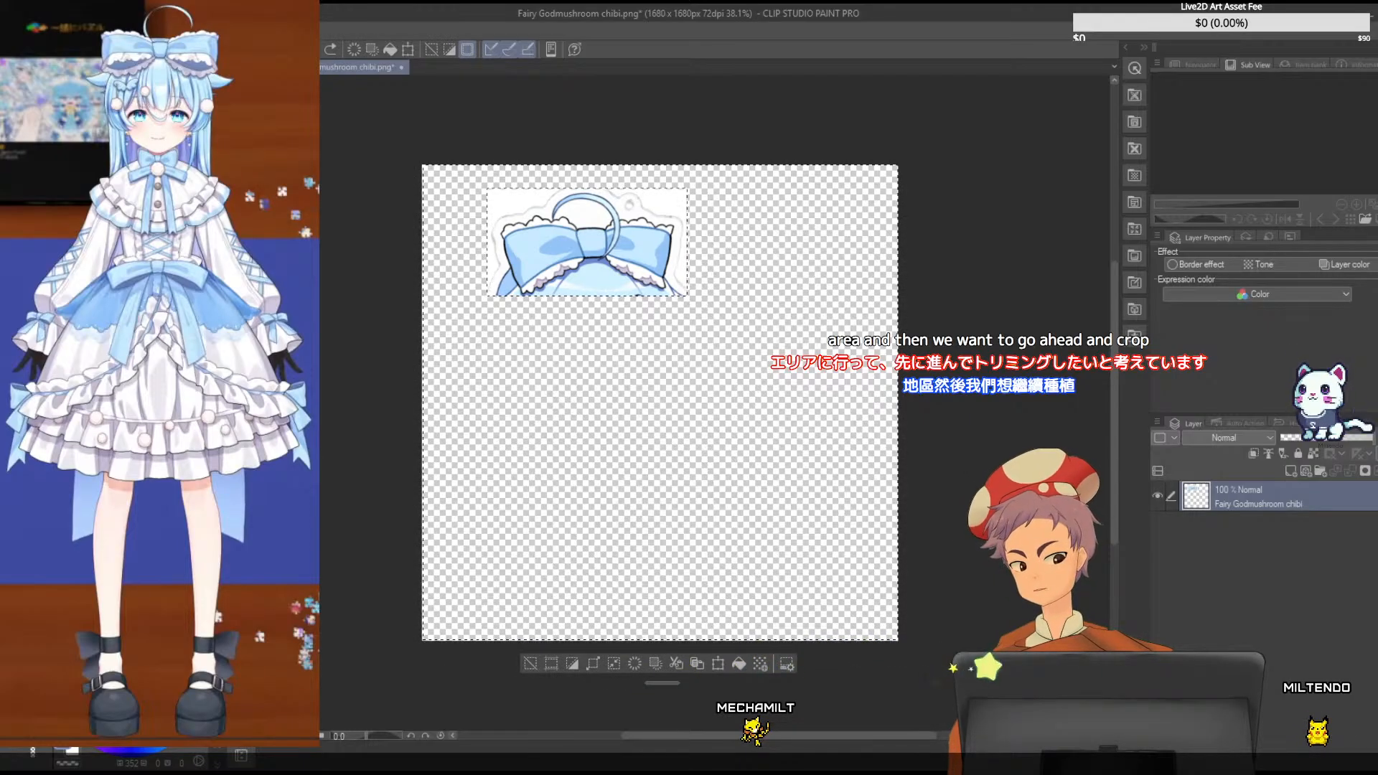
pyautogui.press('Return')
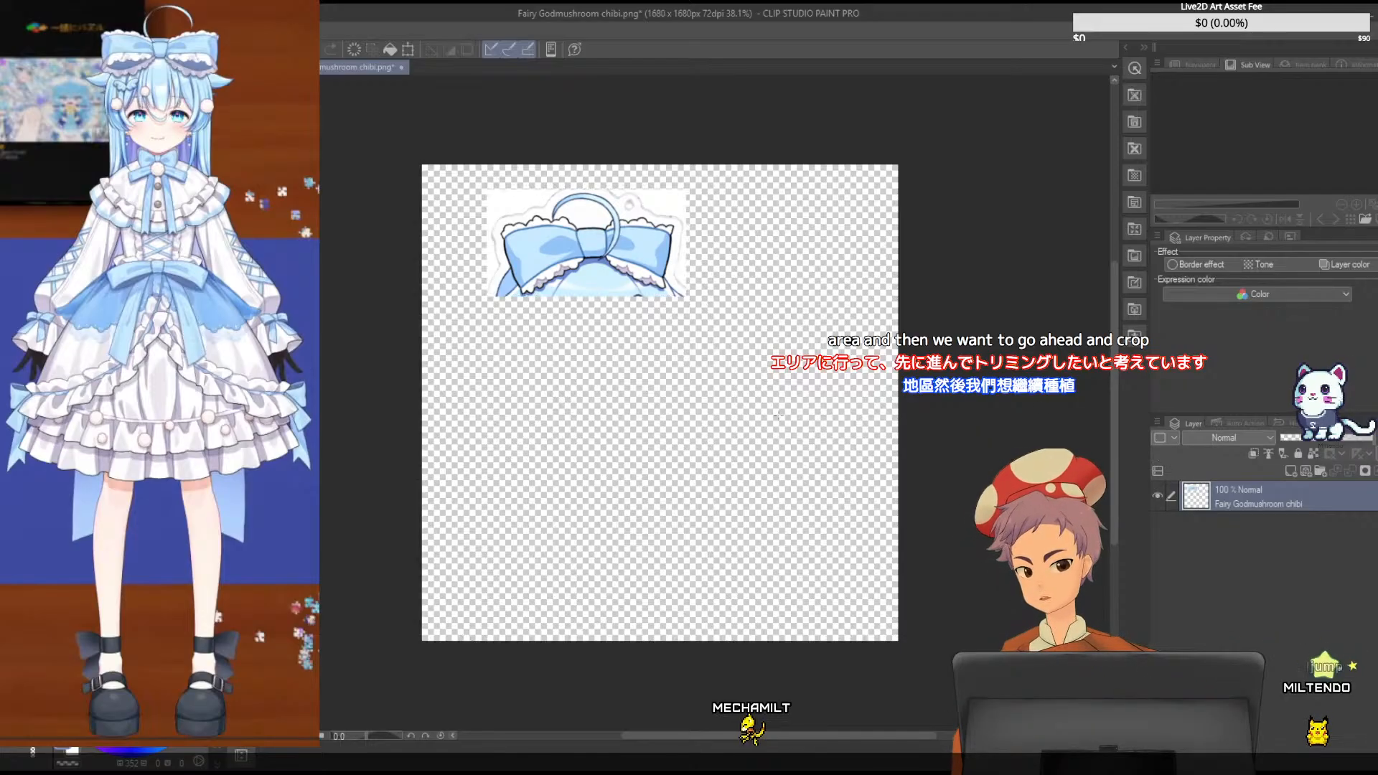
pyautogui.hotkey('ctrl', 'd')
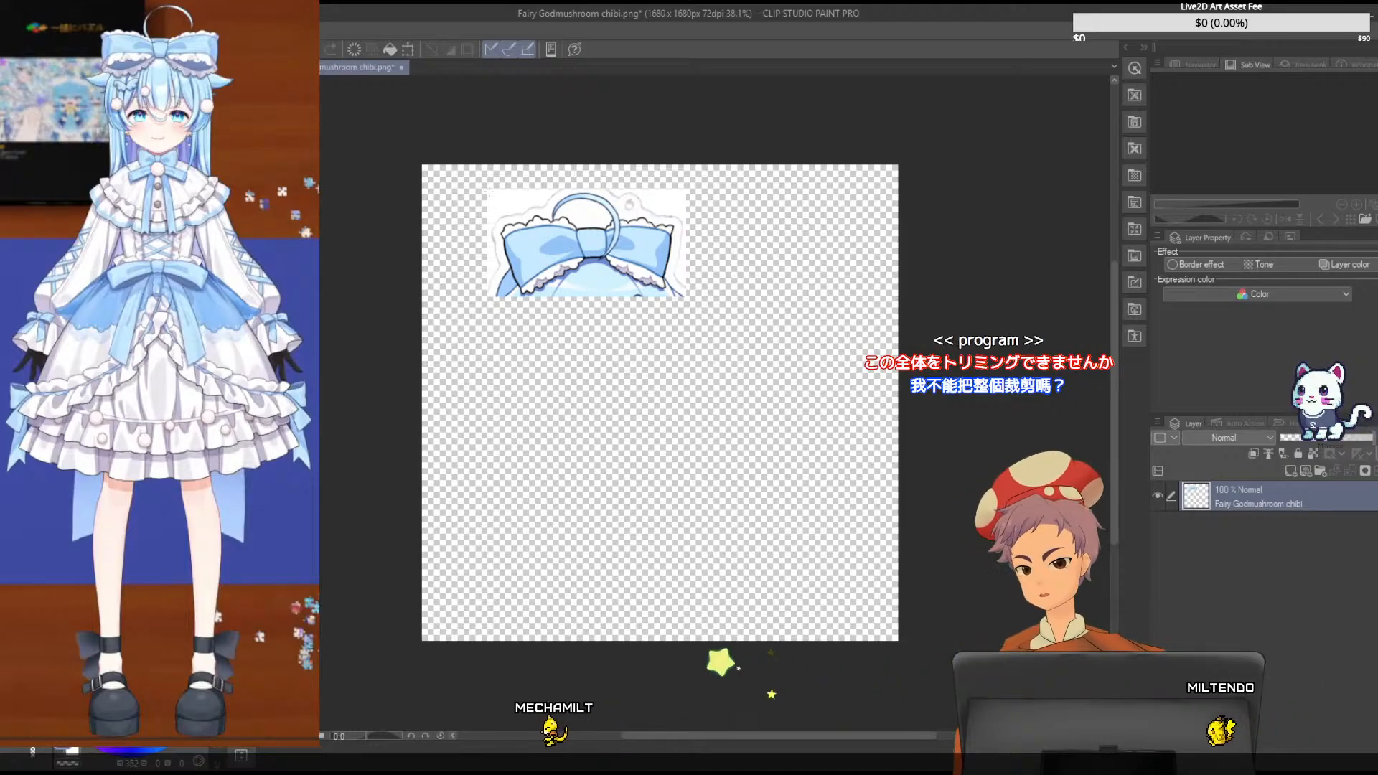
pyautogui.moveTo(487, 191); pyautogui.dragTo(686, 296)
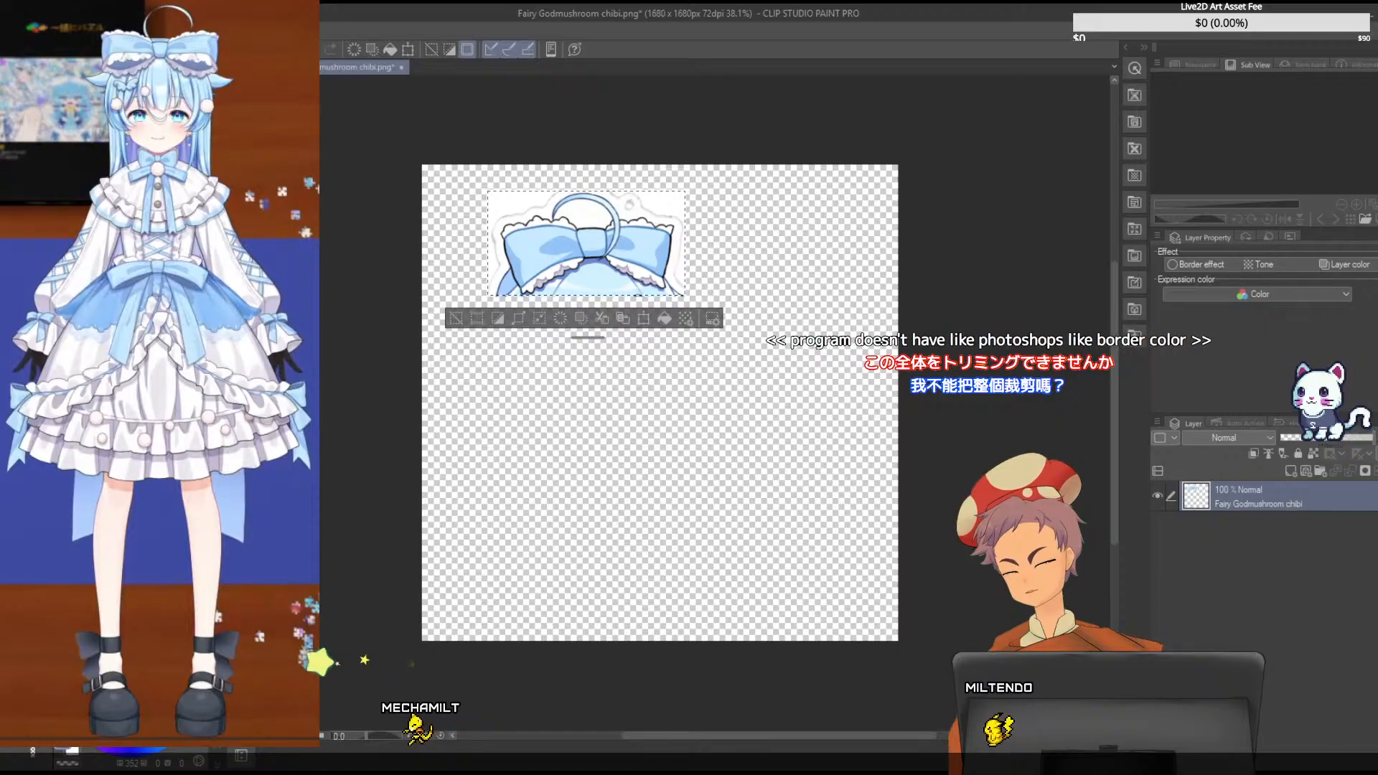
pyautogui.click(643, 318)
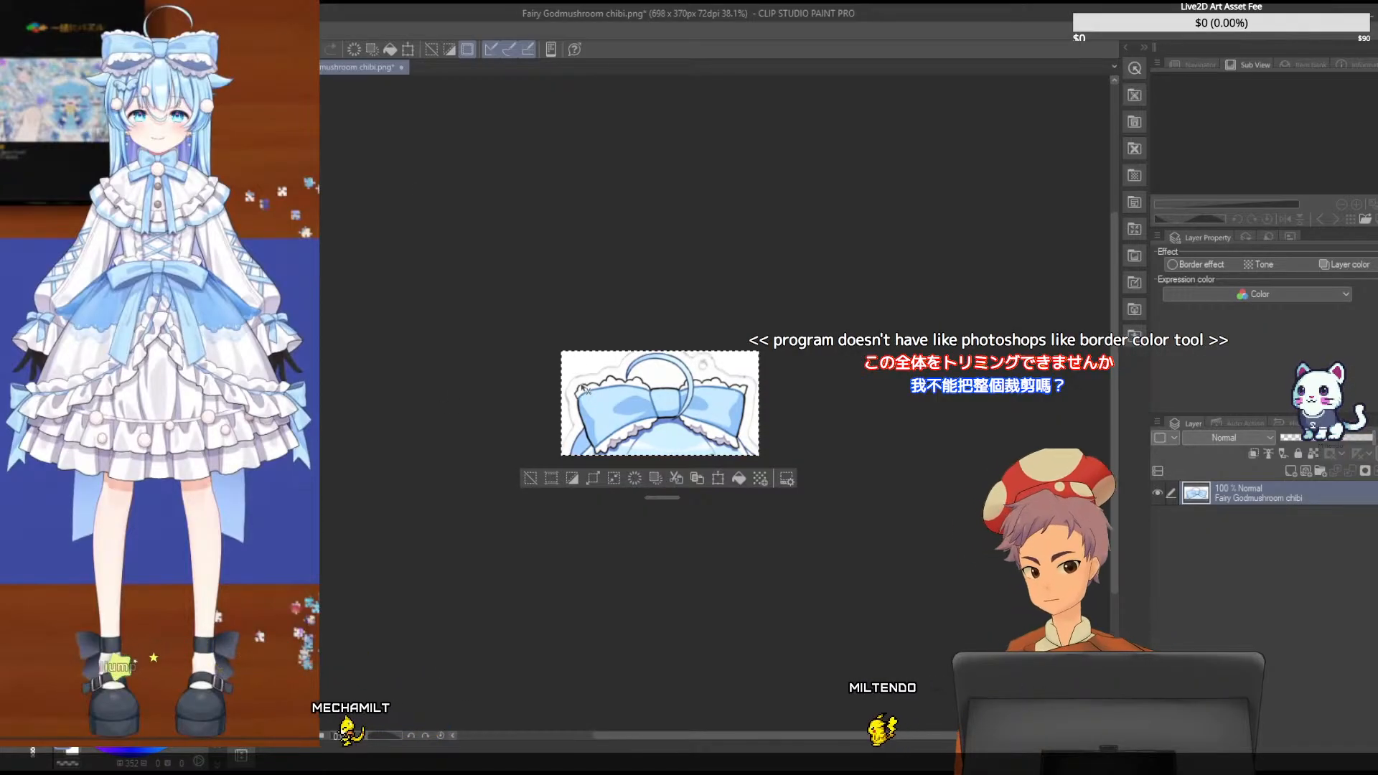
# - Bring the cropped bow into the character drawing as a reference and move it over the sketched head
pyautogui.click(246, 67)
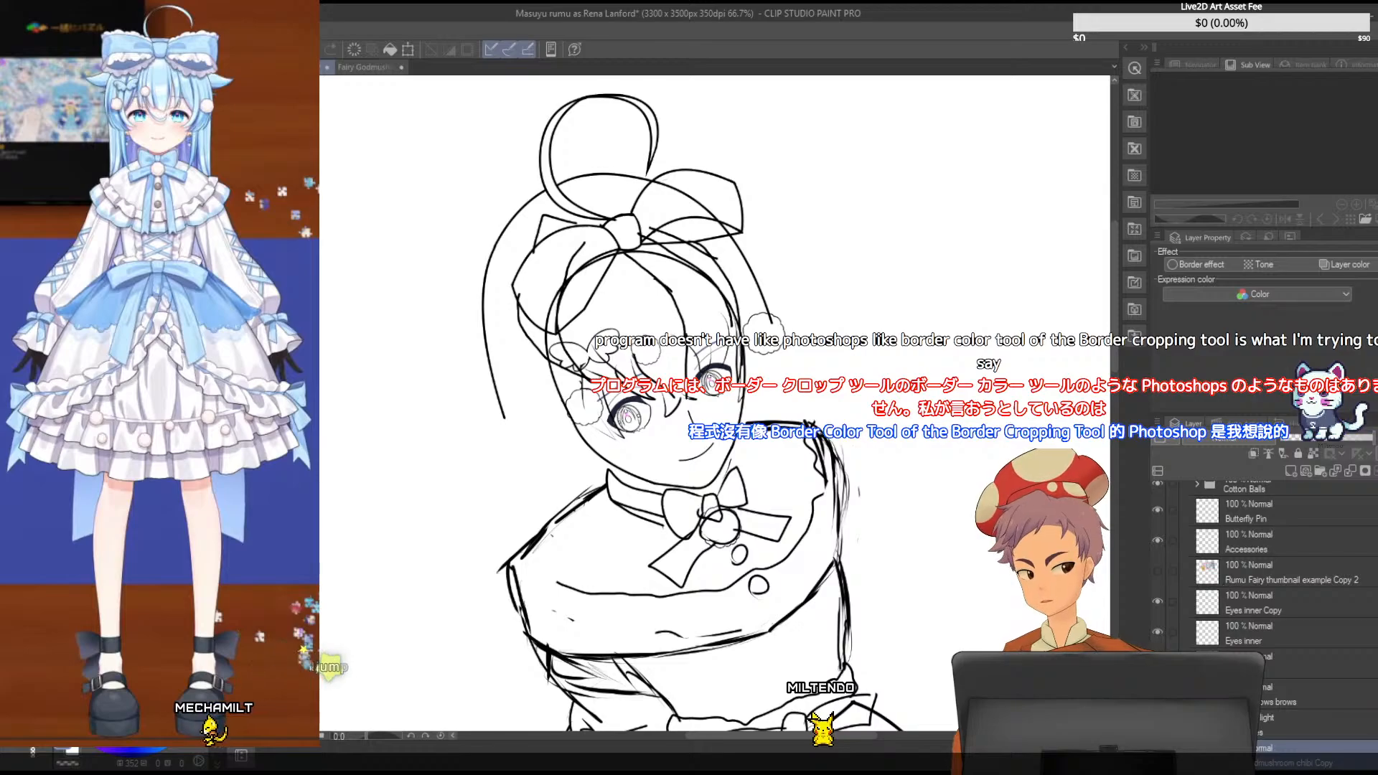
pyautogui.scroll(1, 1235, 587)
pyautogui.moveTo(700, 732)
pyautogui.mouseDown()
pyautogui.moveTo(606, 733)
pyautogui.moveTo(639, 733)
pyautogui.mouseUp()
pyautogui.scroll(2, 1110, 262)
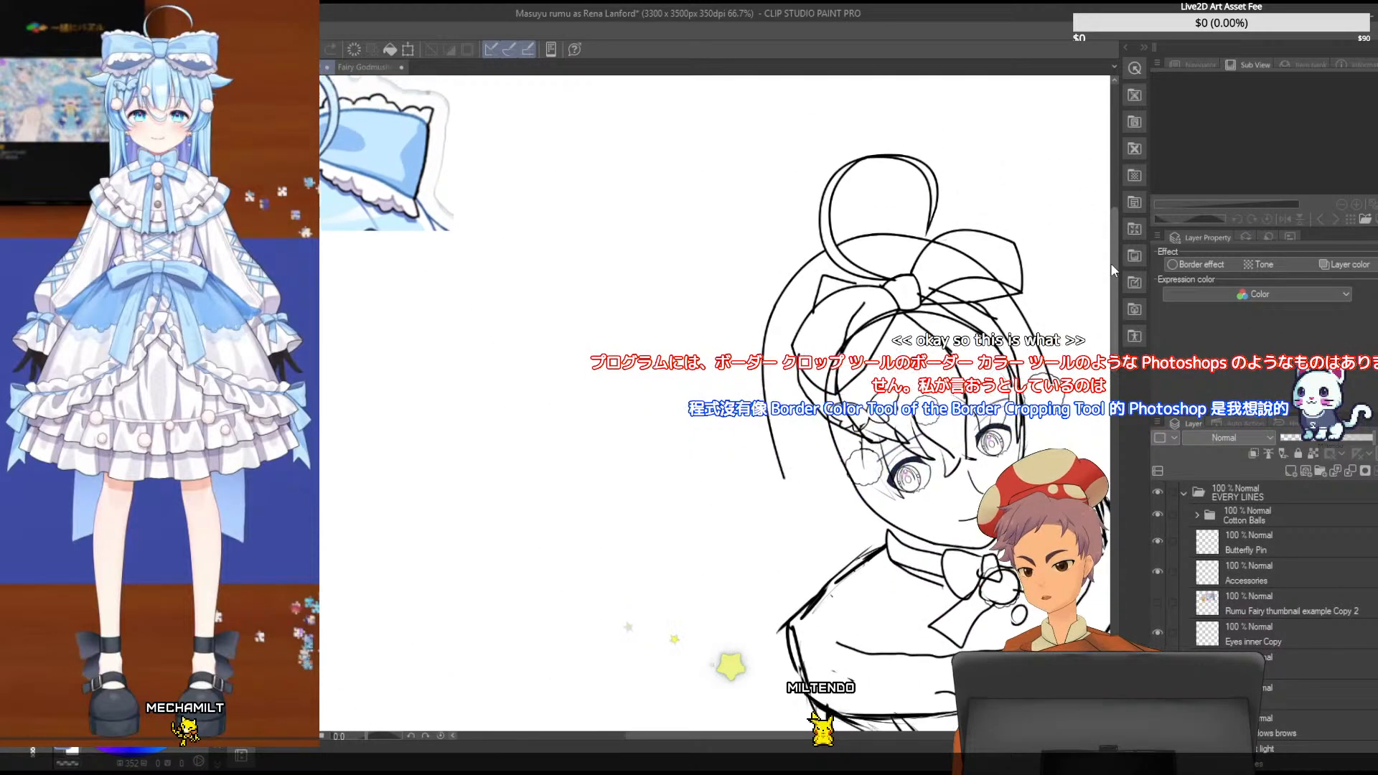
pyautogui.moveTo(690, 738); pyautogui.dragTo(668, 738)
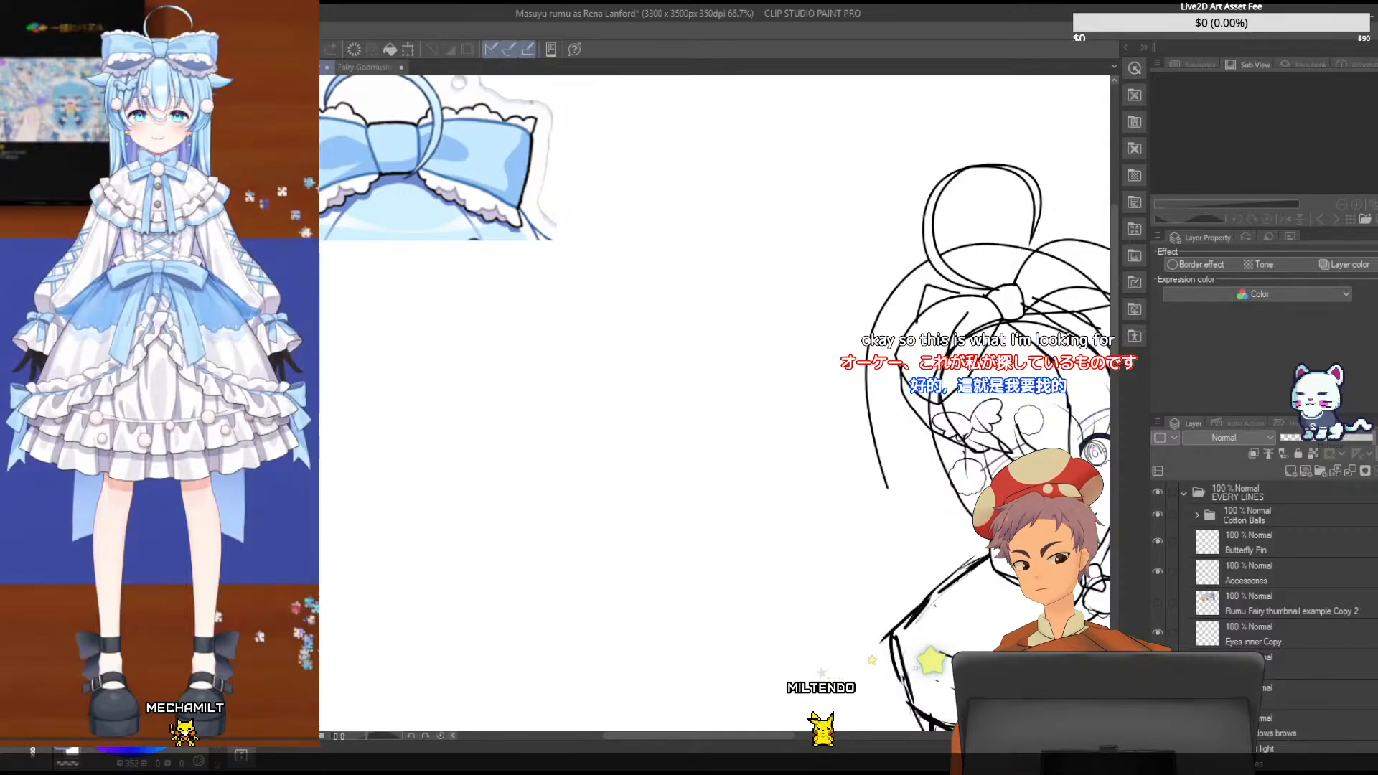
pyautogui.moveTo(373, 141)
pyautogui.mouseDown()
pyautogui.moveTo(692, 322)
pyautogui.moveTo(832, 364)
pyautogui.mouseUp()
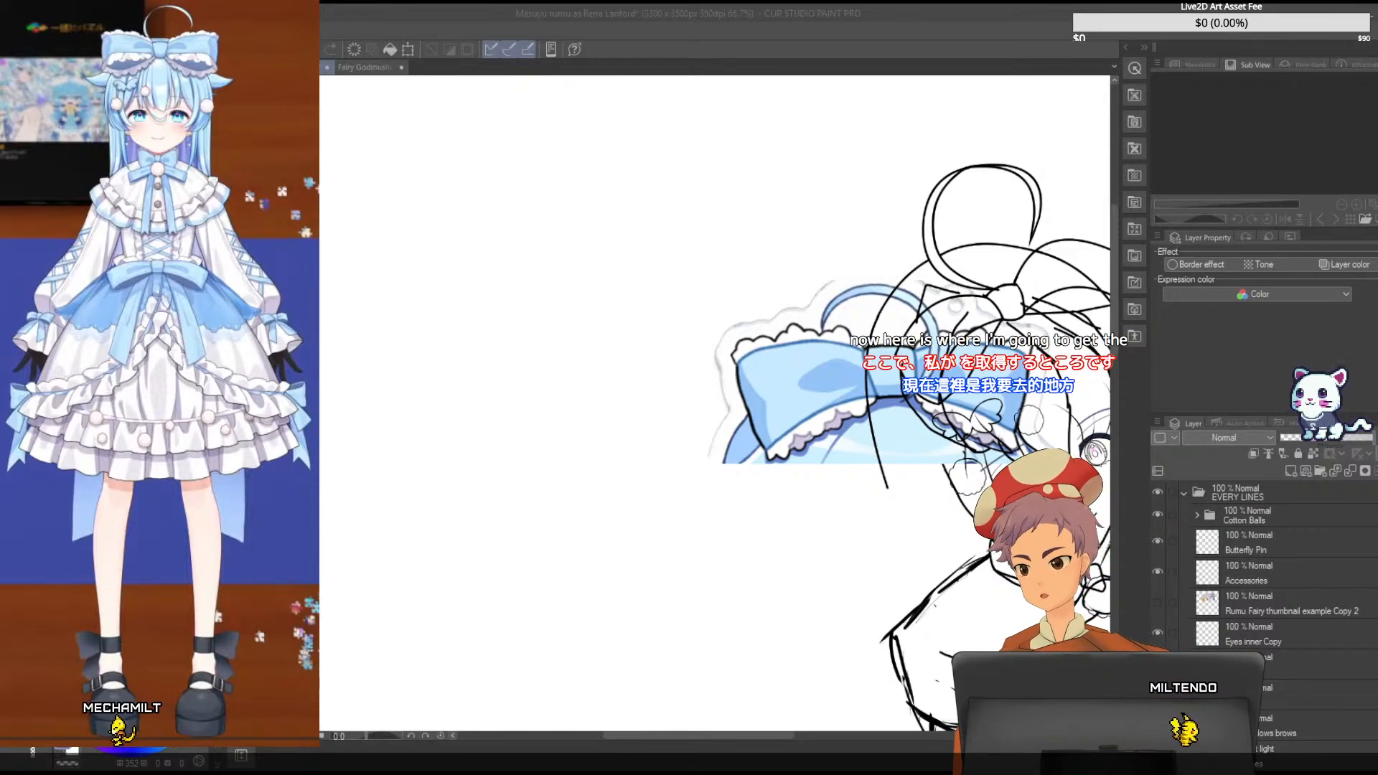
pyautogui.moveTo(623, 735); pyautogui.dragTo(672, 729)
pyautogui.moveTo(664, 391)
pyautogui.mouseDown()
pyautogui.moveTo(861, 415)
pyautogui.moveTo(803, 394)
pyautogui.mouseUp()
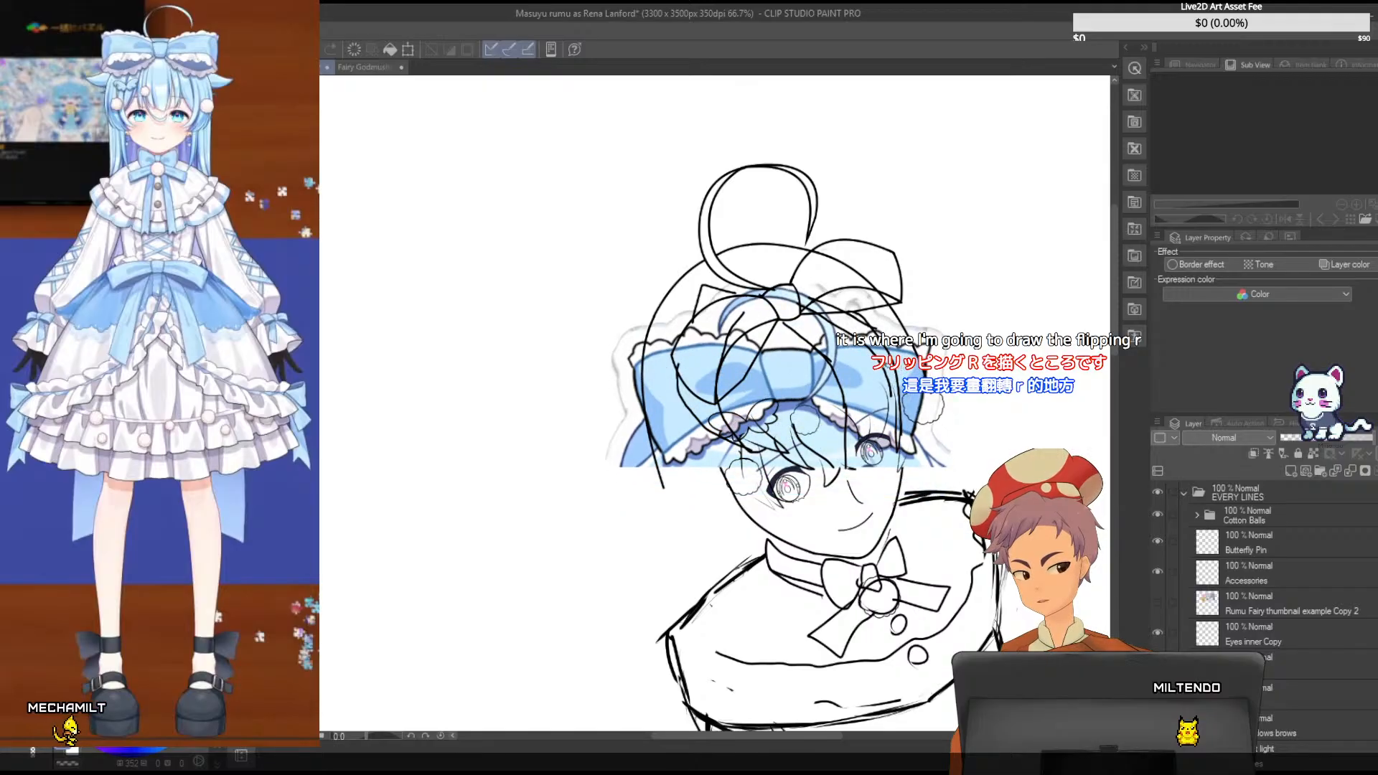
# - Free-transform the reference bow, rotating it counterclockwise to follow the head's tilt and moving it up onto the sketched hair bow
pyautogui.hotkey('ctrl', 't')
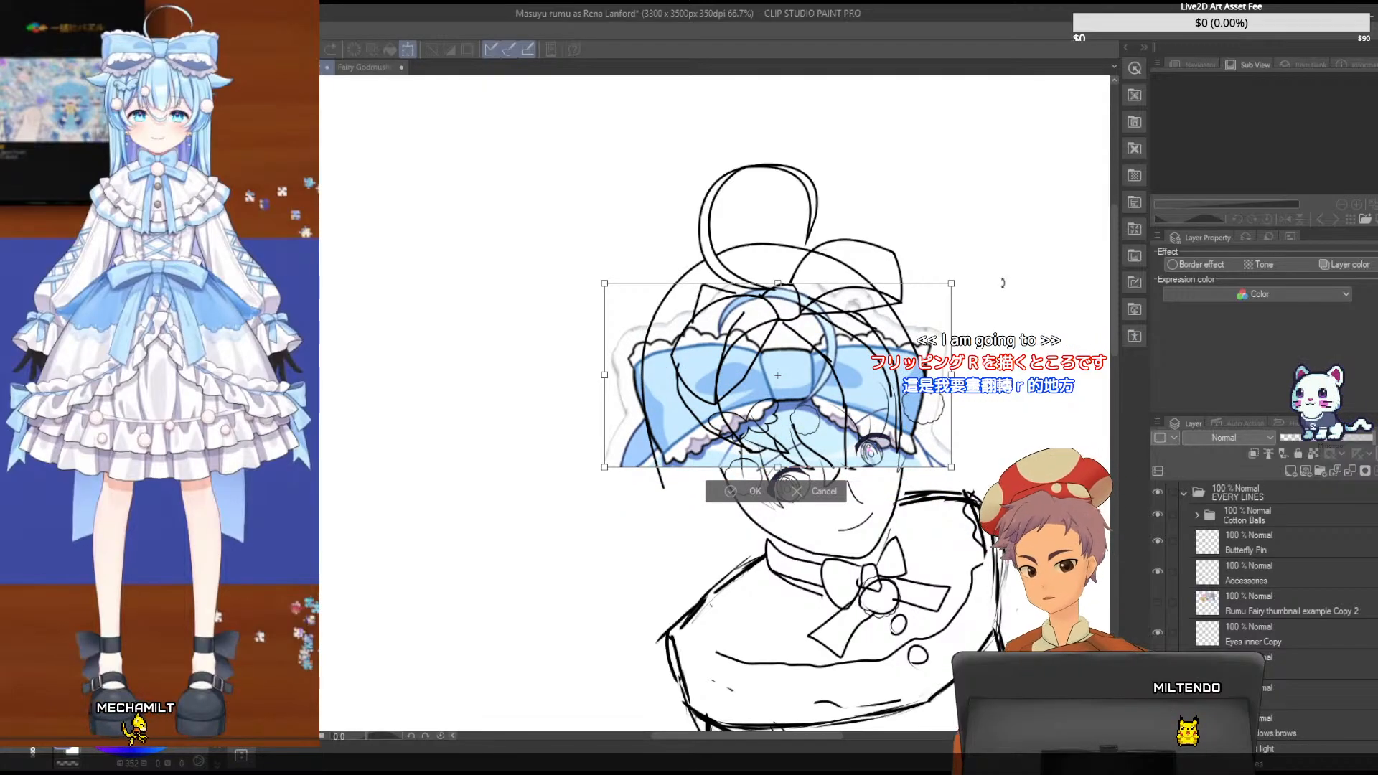
pyautogui.moveTo(1002, 283); pyautogui.dragTo(955, 210)
pyautogui.moveTo(845, 323); pyautogui.dragTo(866, 259)
pyautogui.moveTo(928, 146); pyautogui.dragTo(914, 141)
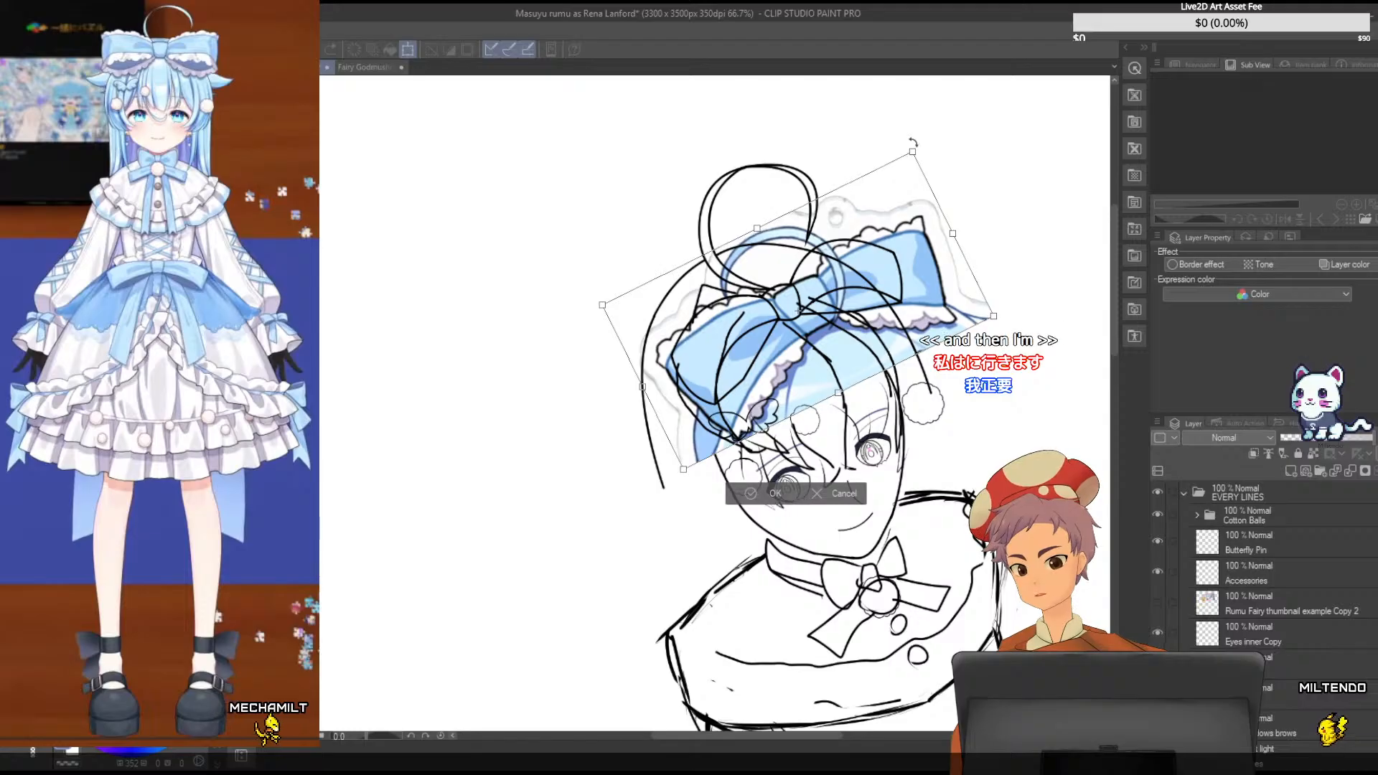
# - Scale the reference bow down and shift it so its knot sits over the sketched bow's knot
pyautogui.scroll(2, 913, 143)
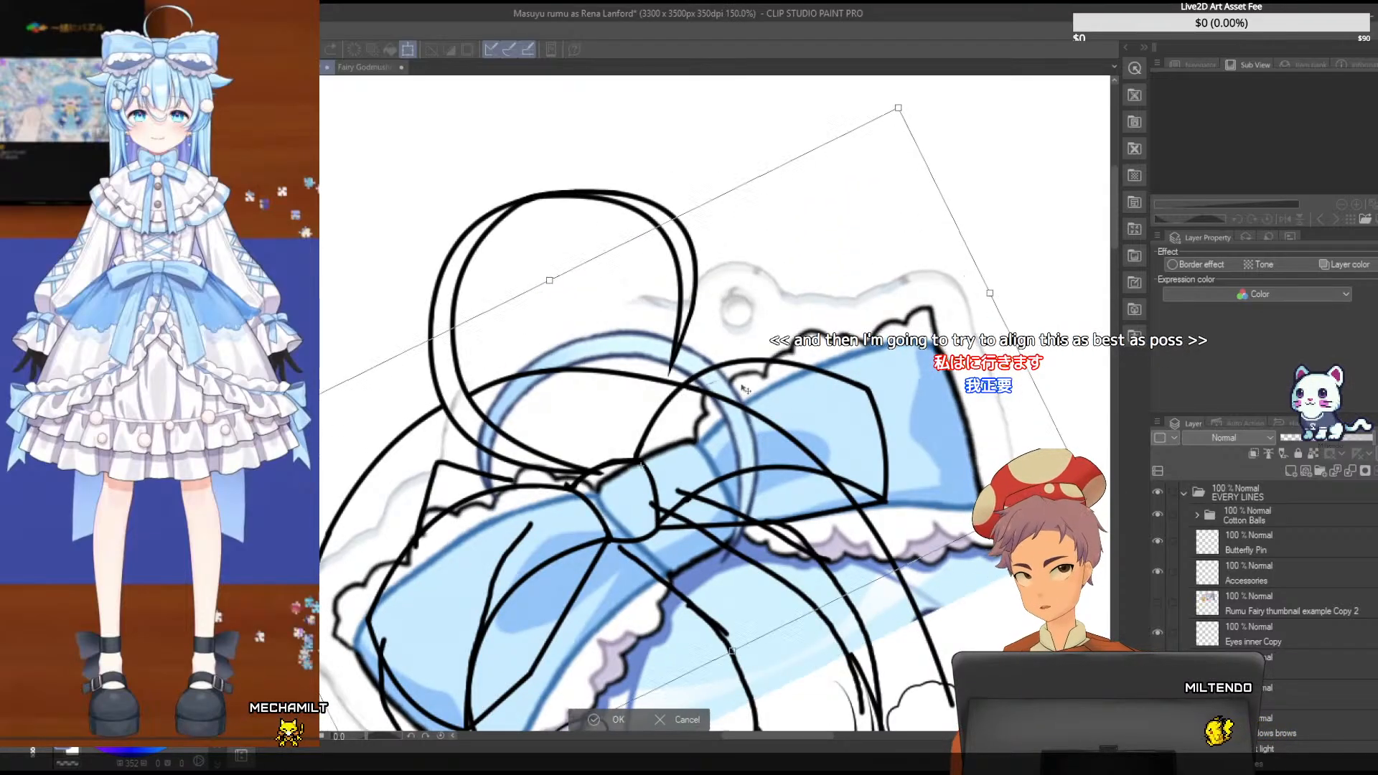
pyautogui.moveTo(745, 388); pyautogui.dragTo(658, 246)
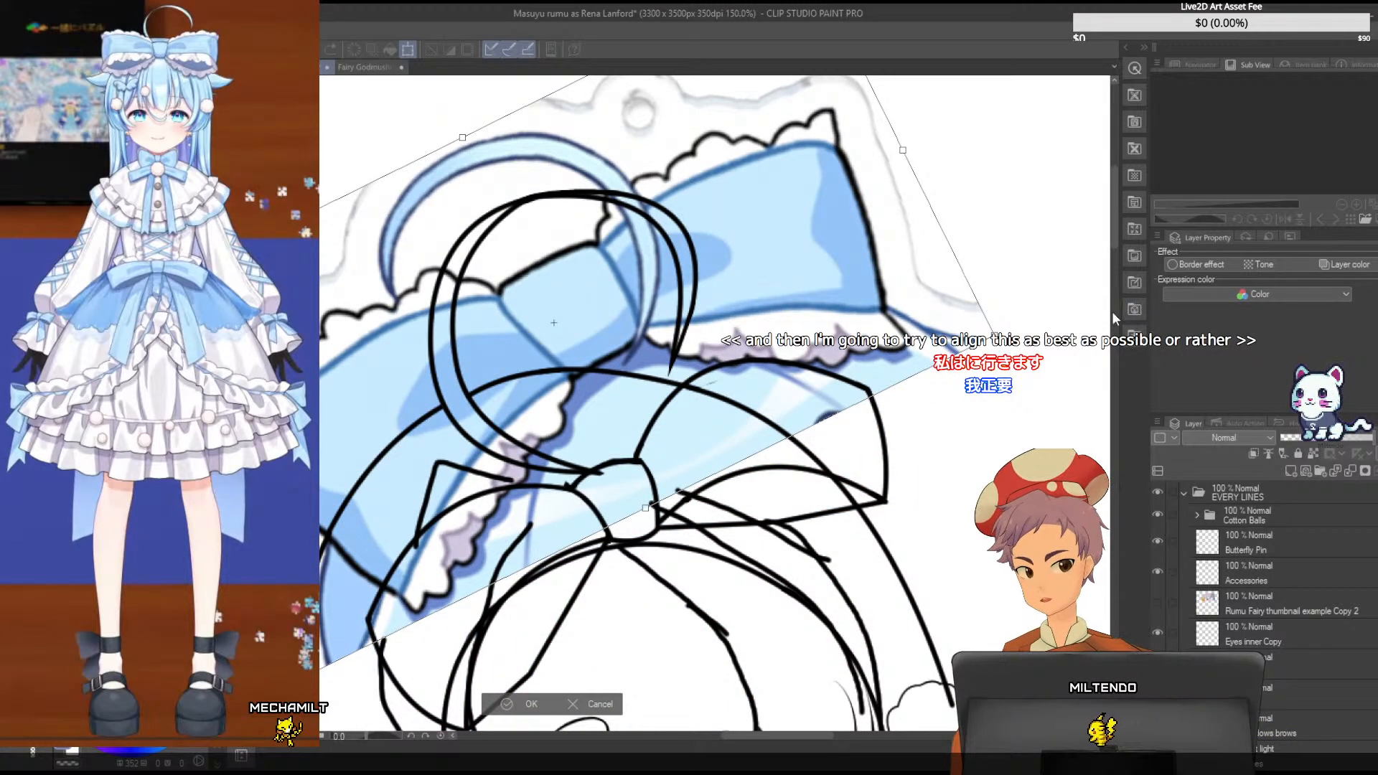
pyautogui.moveTo(1116, 234); pyautogui.dragTo(1113, 254)
pyautogui.moveTo(313, 249); pyautogui.dragTo(432, 429)
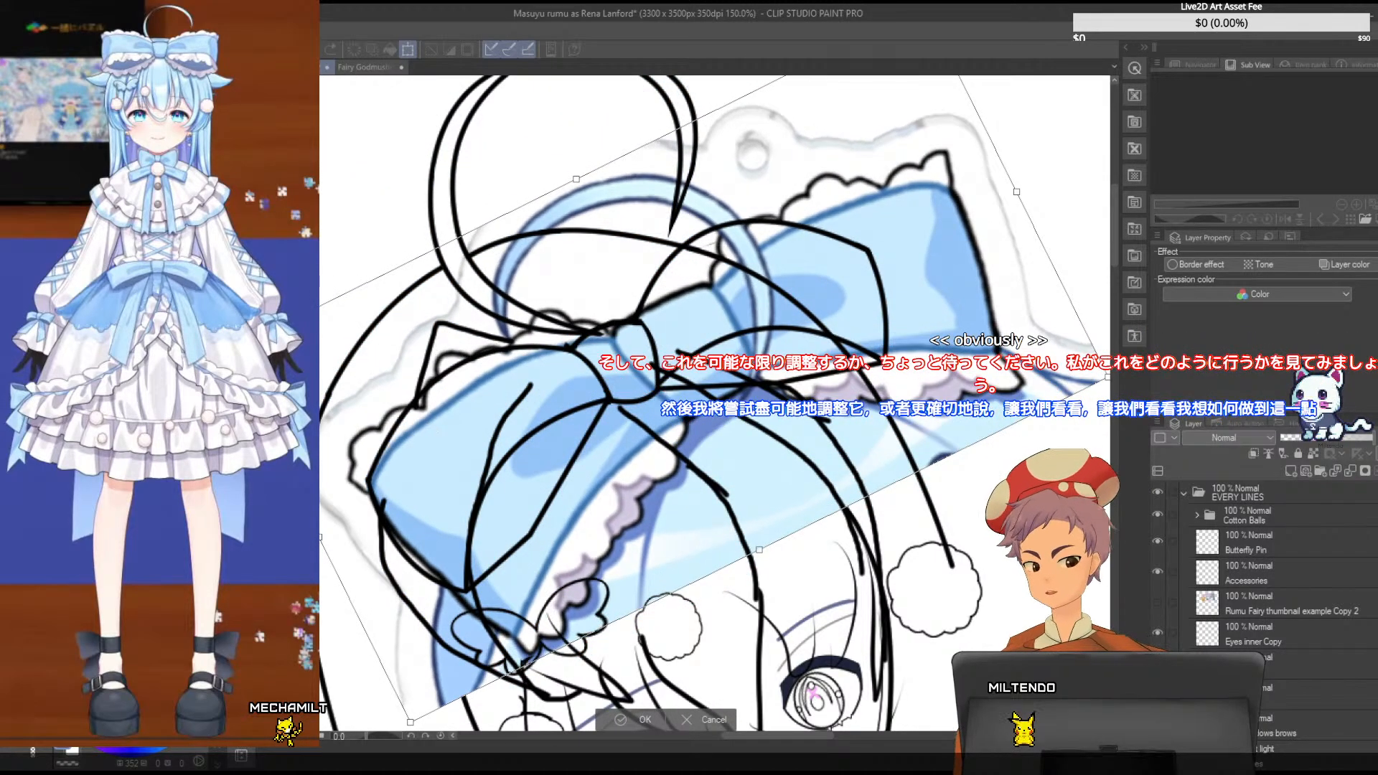
pyautogui.moveTo(1109, 379); pyautogui.dragTo(986, 377)
pyautogui.moveTo(568, 351); pyautogui.dragTo(577, 350)
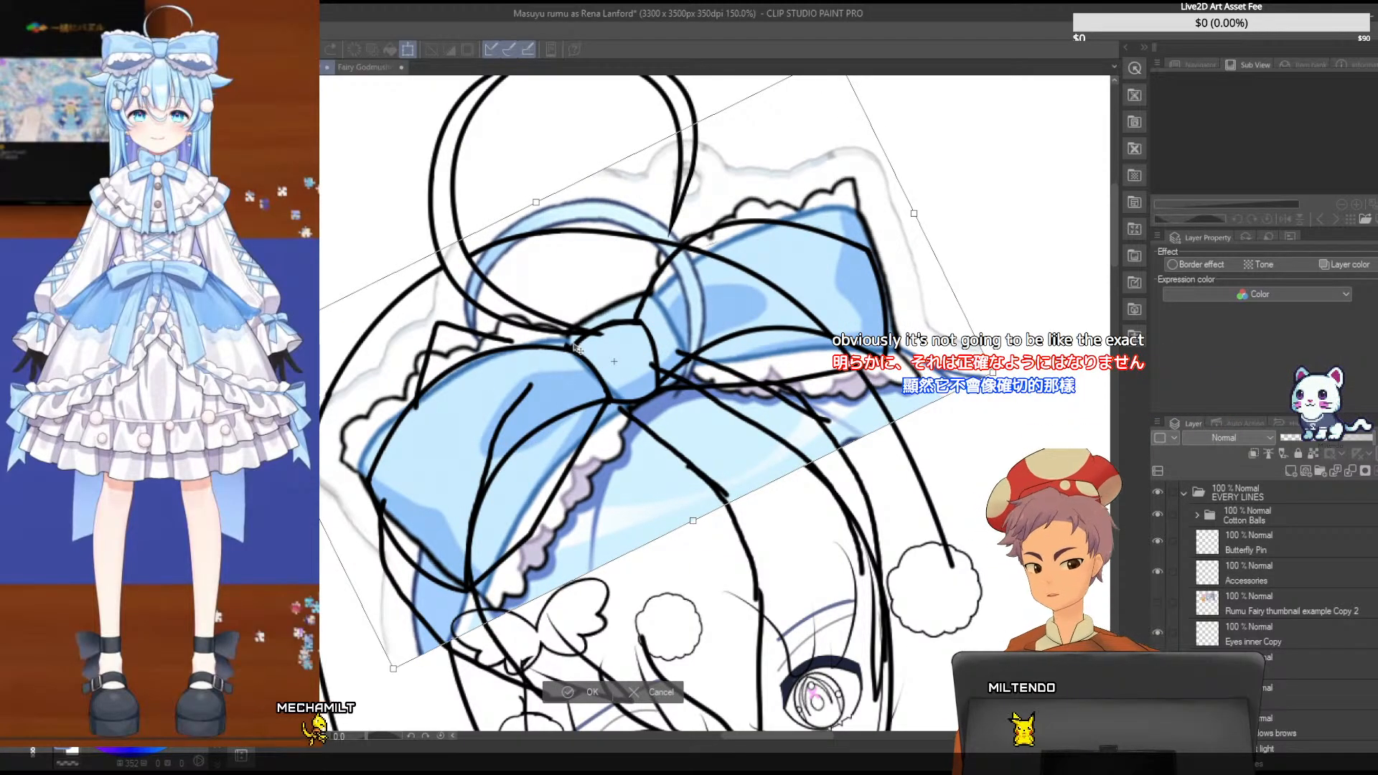
# - Tilt the reference bow further counterclockwise, then resize and shift it to line its loops up with the sketched bow loops
pyautogui.moveTo(474, 508); pyautogui.dragTo(481, 531)
pyautogui.moveTo(397, 692); pyautogui.dragTo(439, 633)
pyautogui.moveTo(531, 473); pyautogui.dragTo(468, 500)
pyautogui.moveTo(959, 373); pyautogui.dragTo(957, 351)
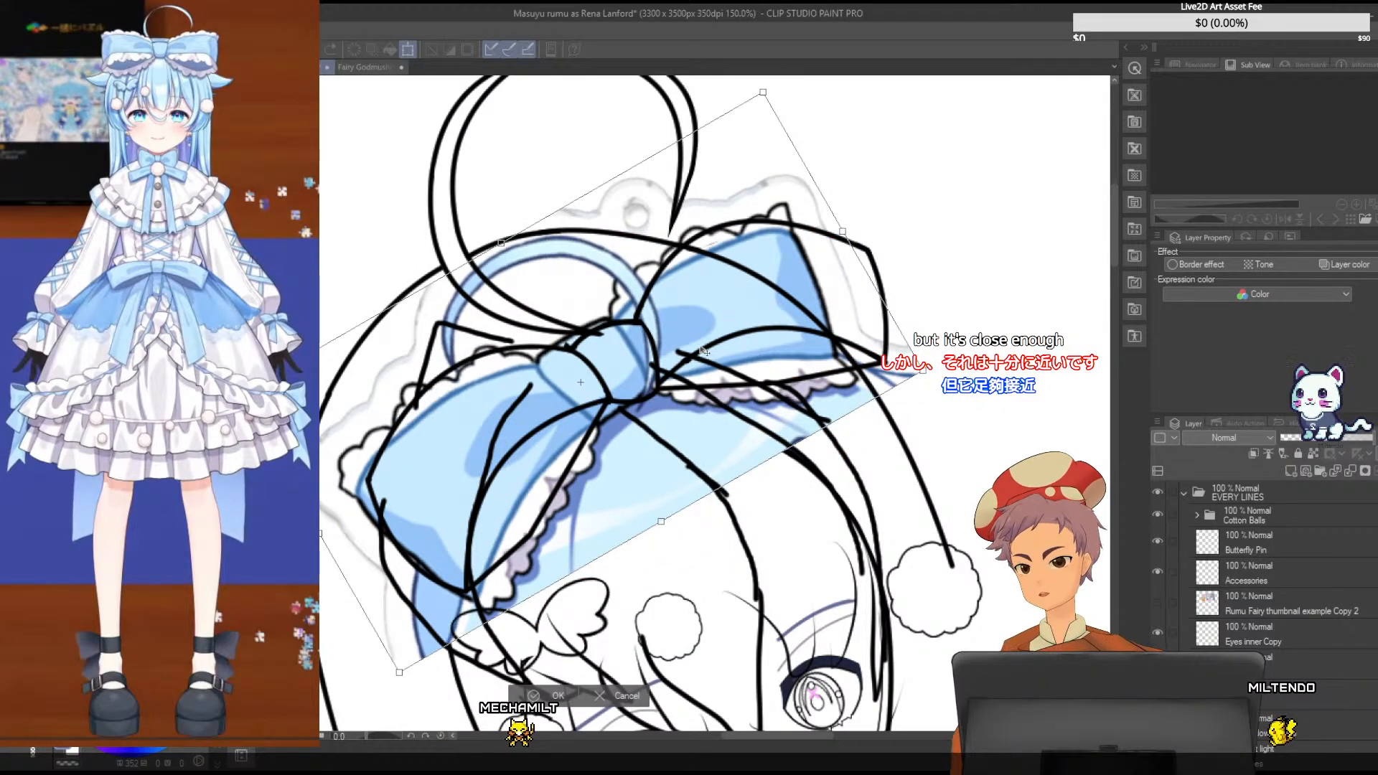
pyautogui.moveTo(702, 350); pyautogui.dragTo(716, 326)
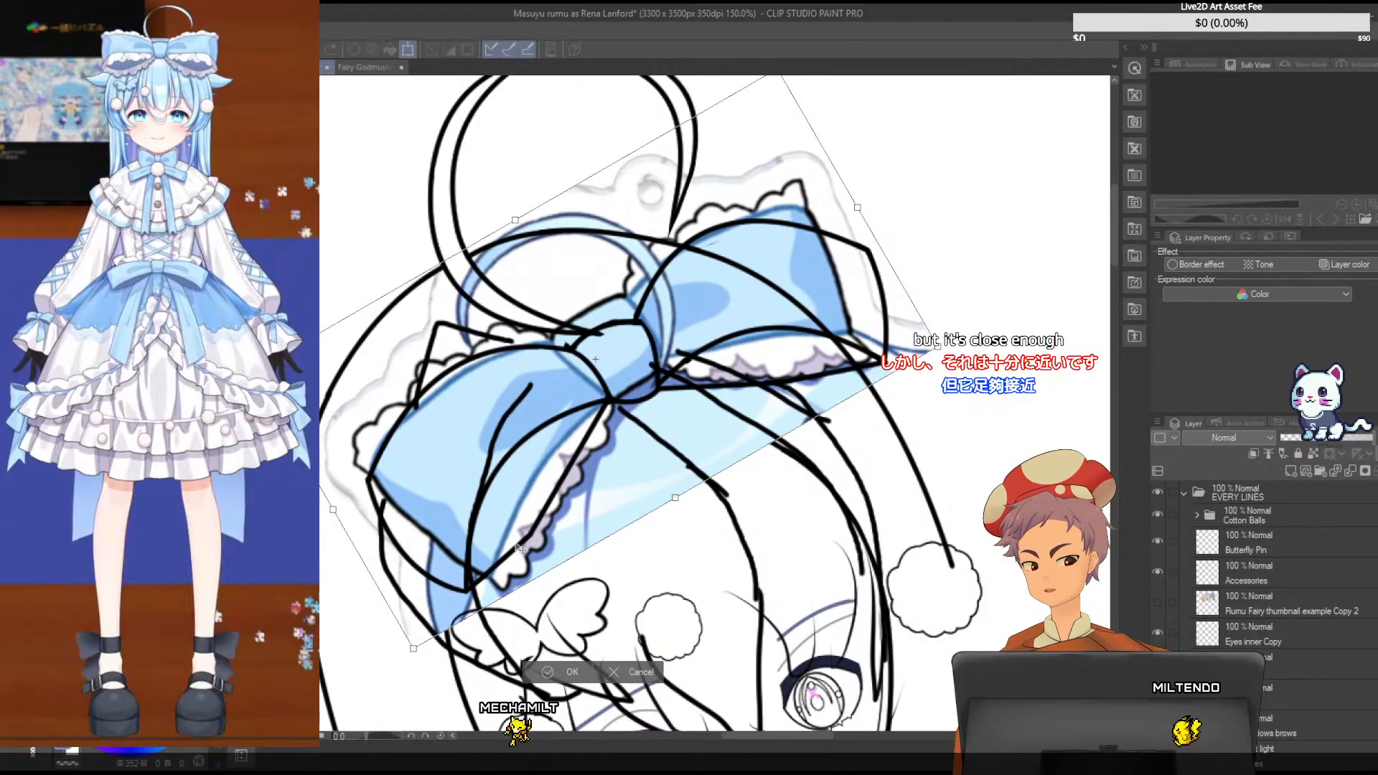
pyautogui.moveTo(409, 649); pyautogui.dragTo(395, 673)
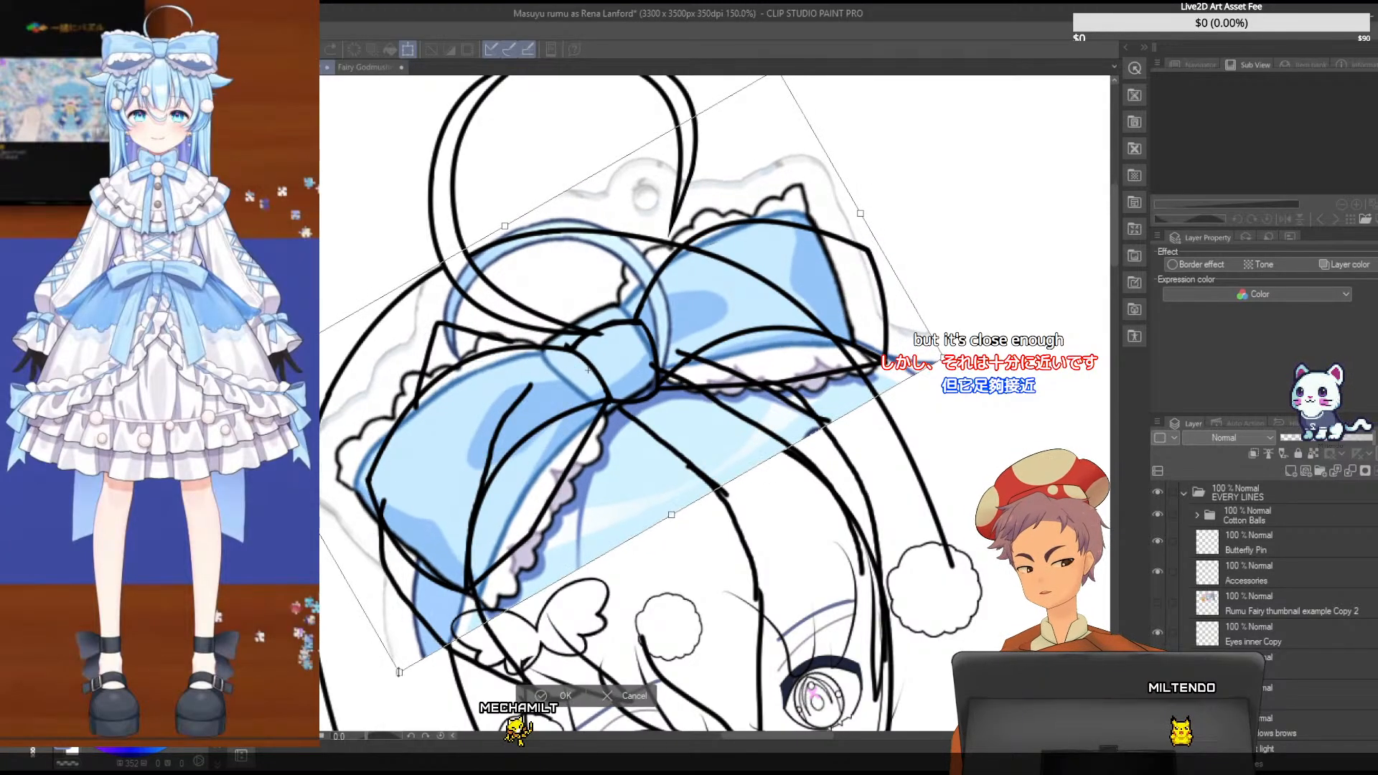
# - Rotate the reference bow slightly clockwise, nudge it into line with the sketched bow, and apply the transformation
pyautogui.moveTo(450, 546); pyautogui.dragTo(444, 538)
pyautogui.moveTo(442, 531); pyautogui.dragTo(448, 535)
pyautogui.moveTo(943, 440); pyautogui.dragTo(943, 461)
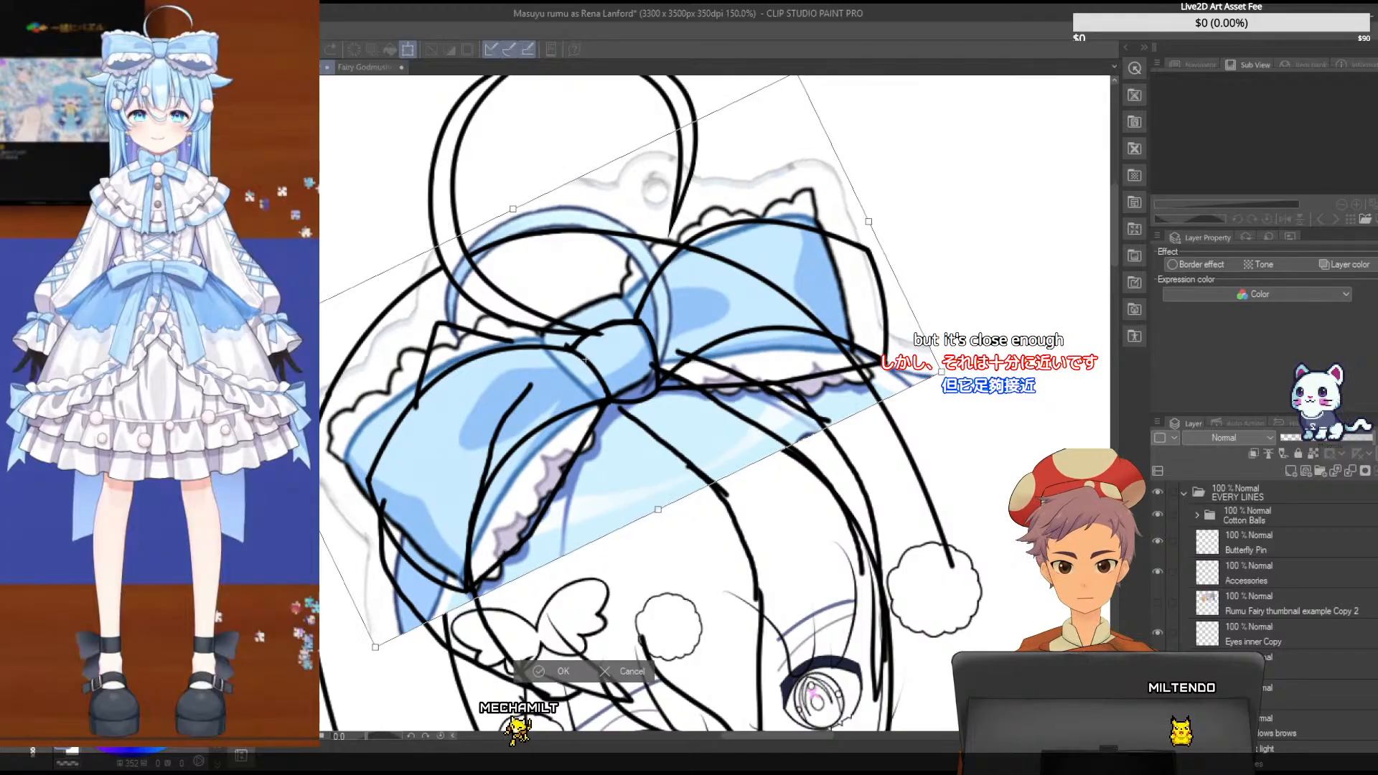
pyautogui.moveTo(584, 359); pyautogui.dragTo(590, 362)
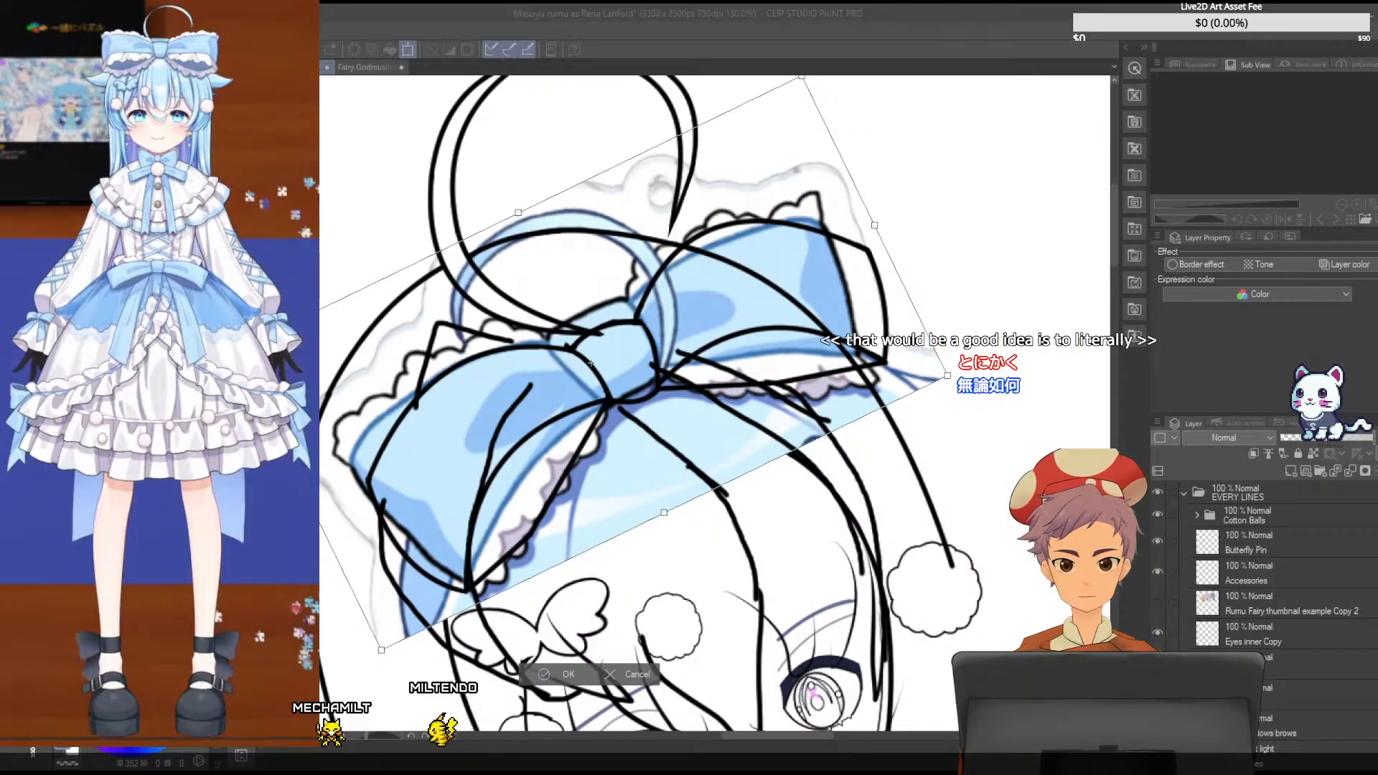
pyautogui.press('Return')
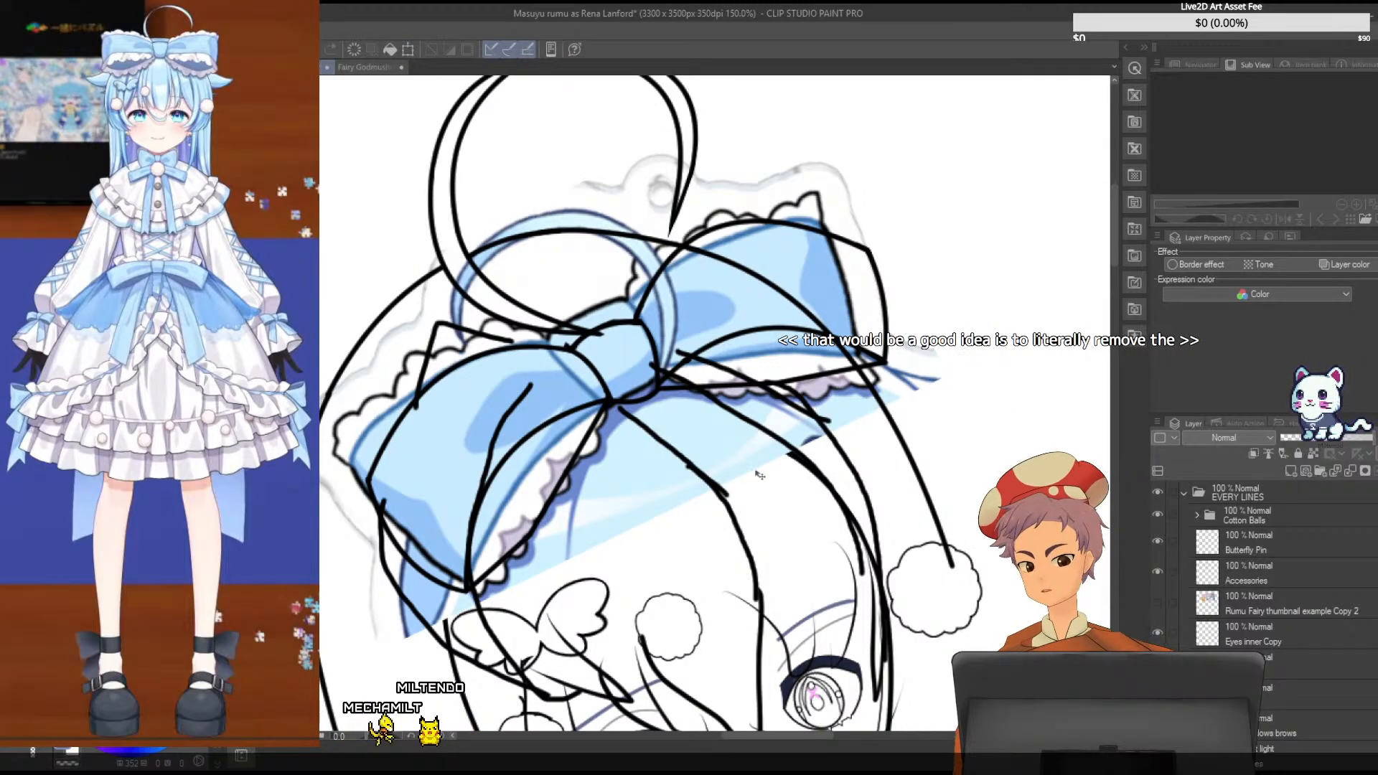
# - Select the Accessories layer and toggle its visibility off and on to check which bow lines it holds
pyautogui.scroll(-5, 1269, 558)
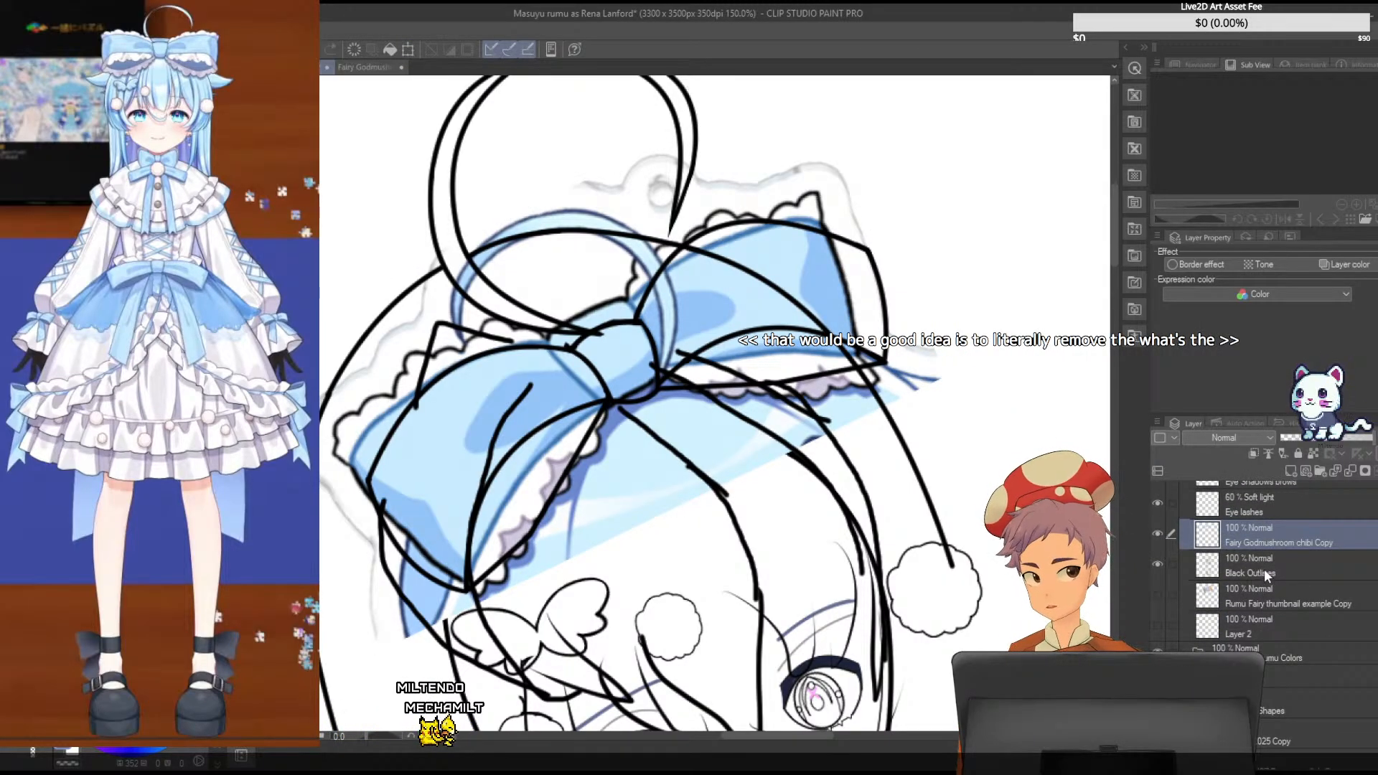
pyautogui.click(1265, 570)
pyautogui.scroll(3, 1302, 574)
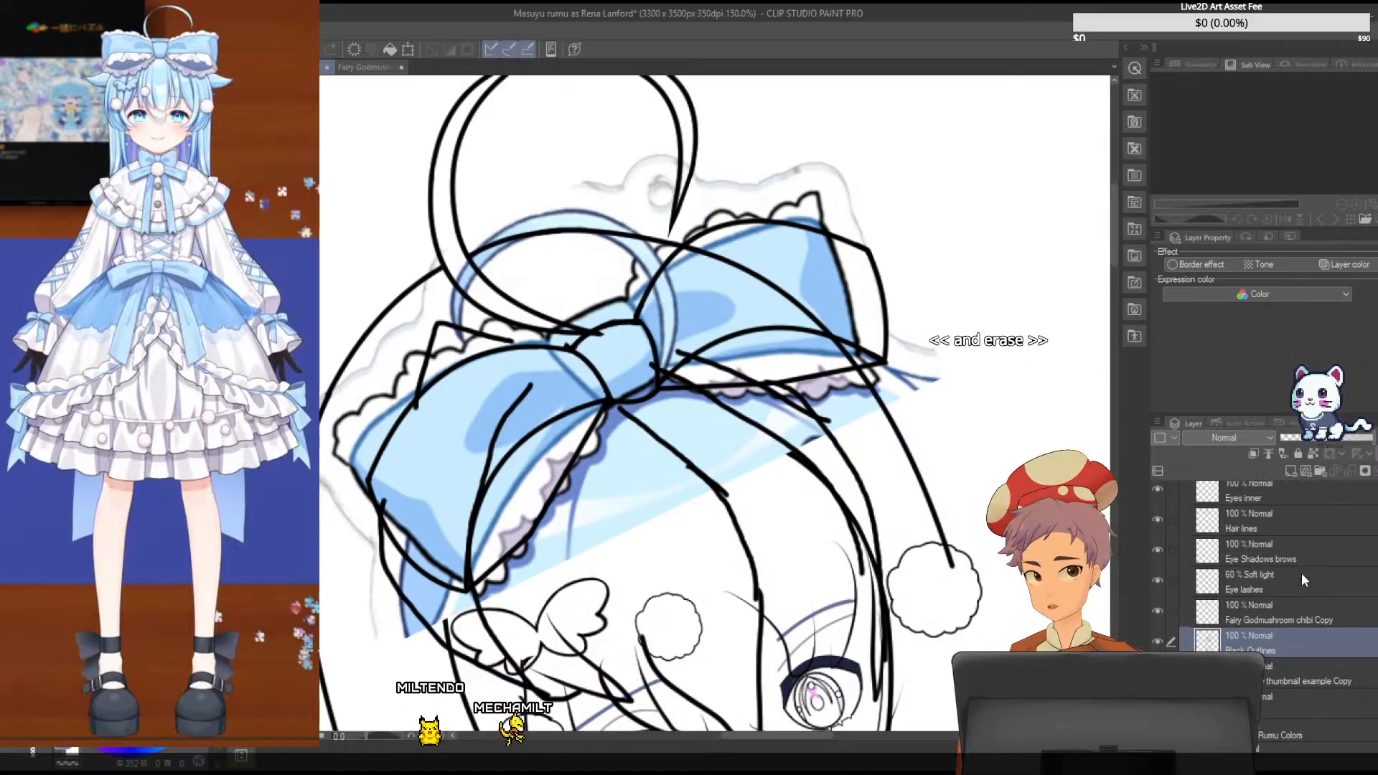
pyautogui.scroll(4, 1300, 572)
pyautogui.click(1299, 571)
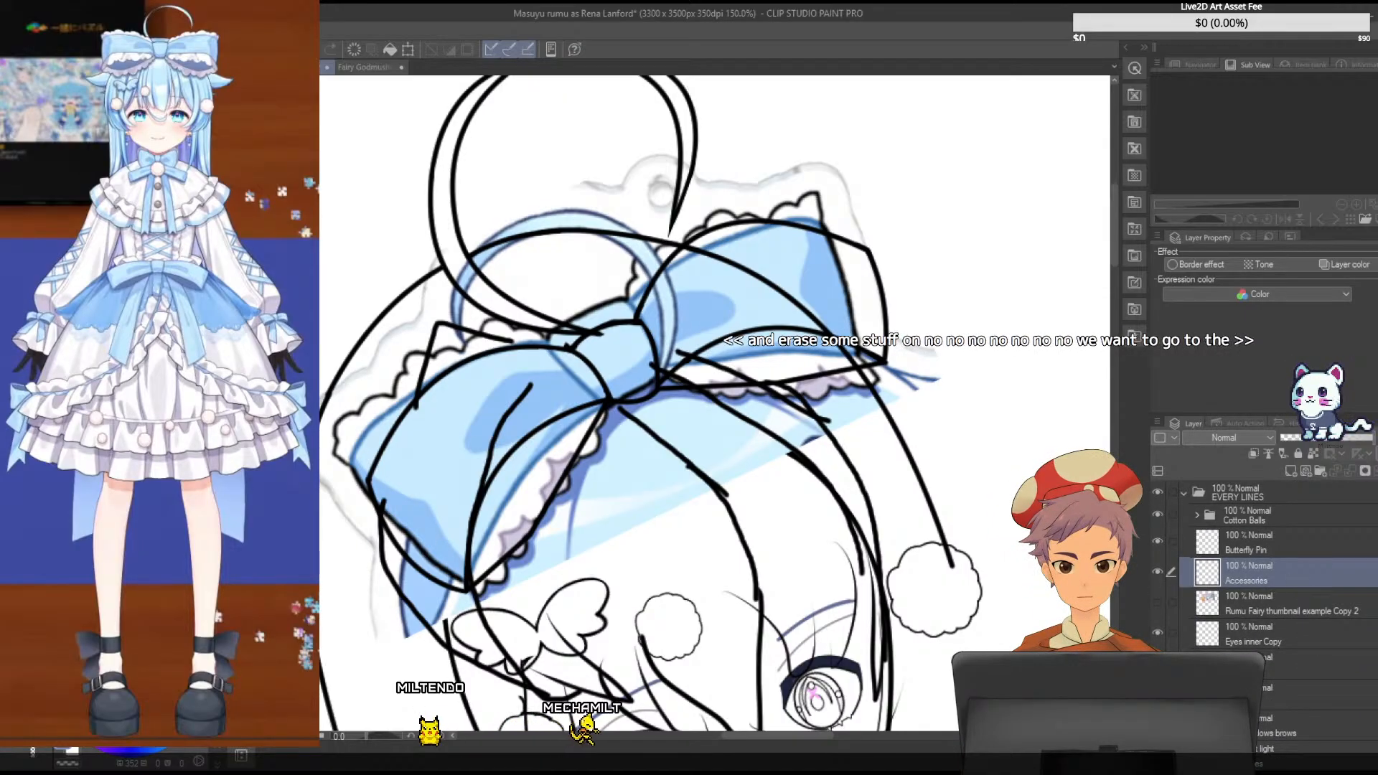
pyautogui.scroll(1, 405, 589)
pyautogui.click(1156, 572)
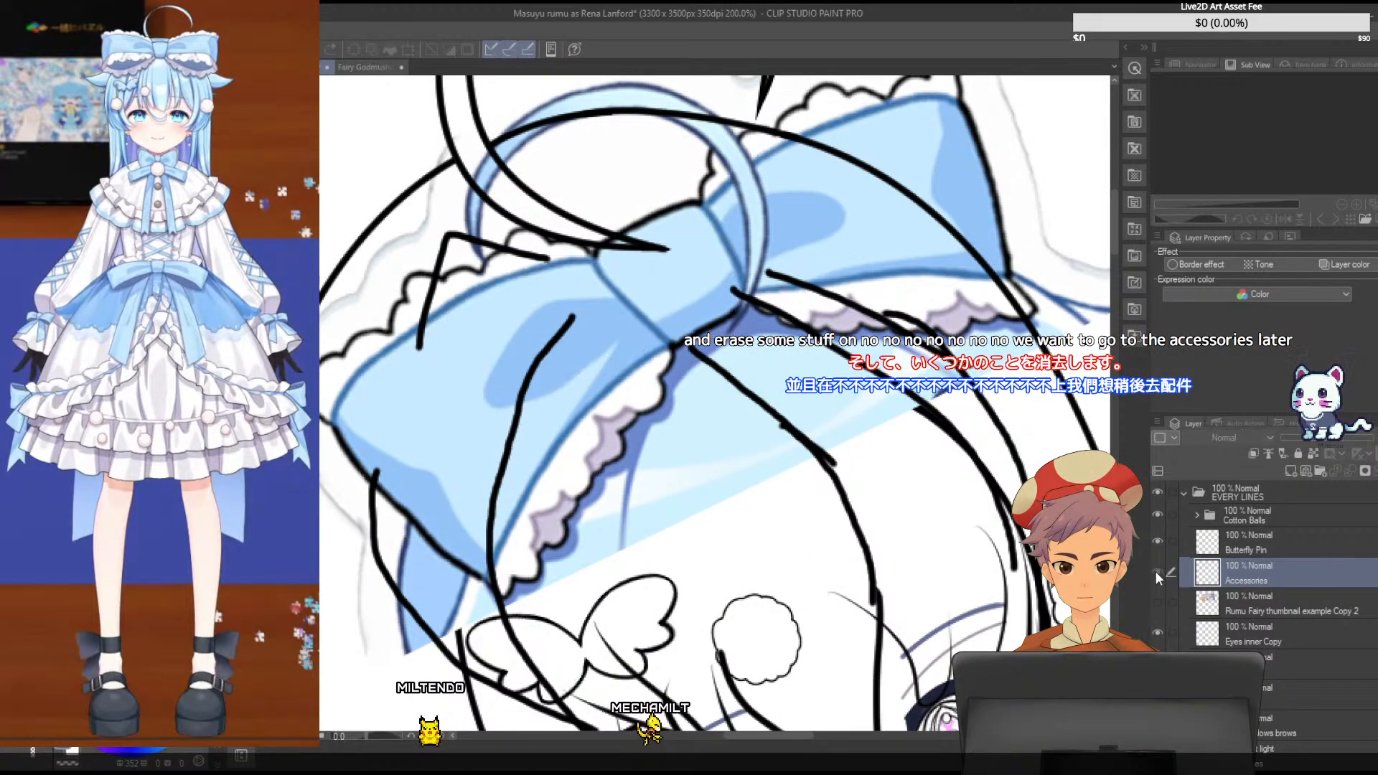
pyautogui.click(1156, 572)
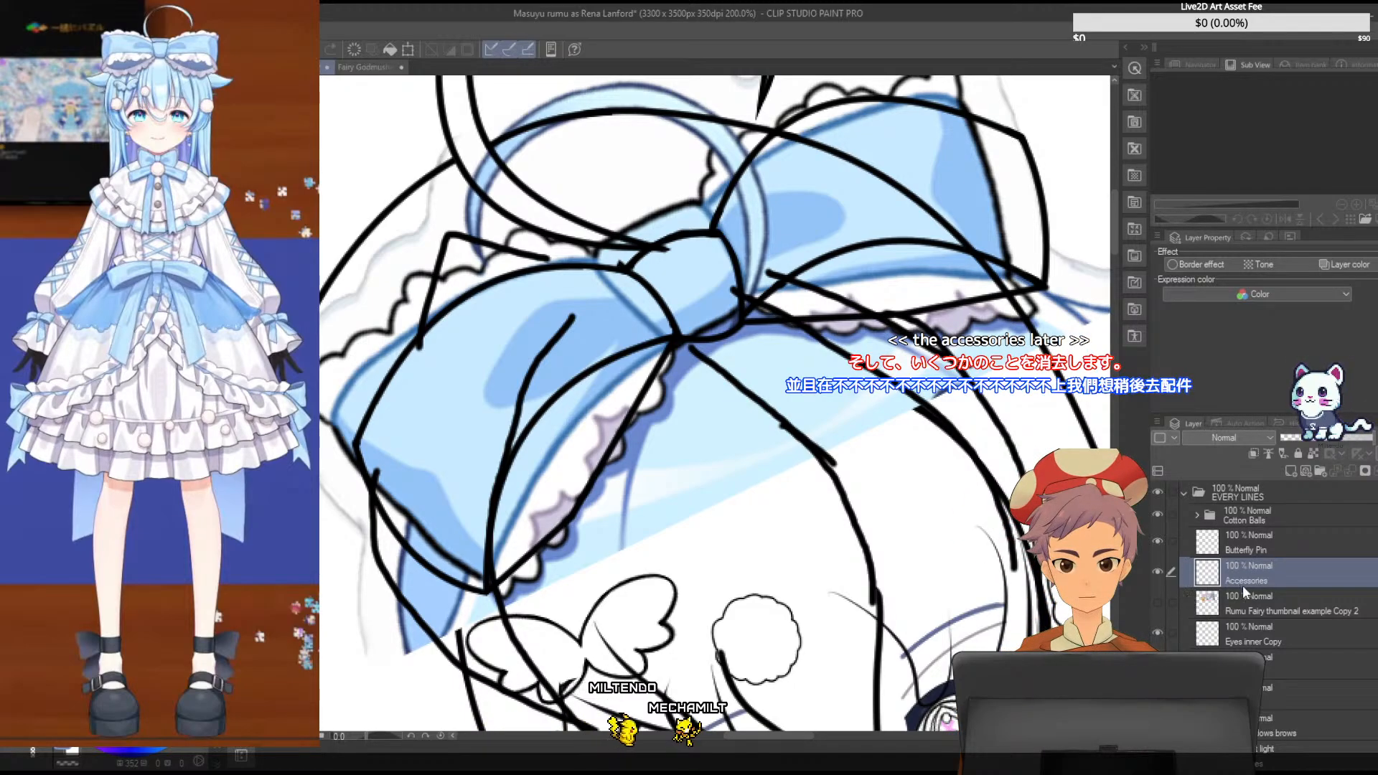
# - Hide the blue reference bow so only the black line art shows
pyautogui.scroll(-10, 1243, 584)
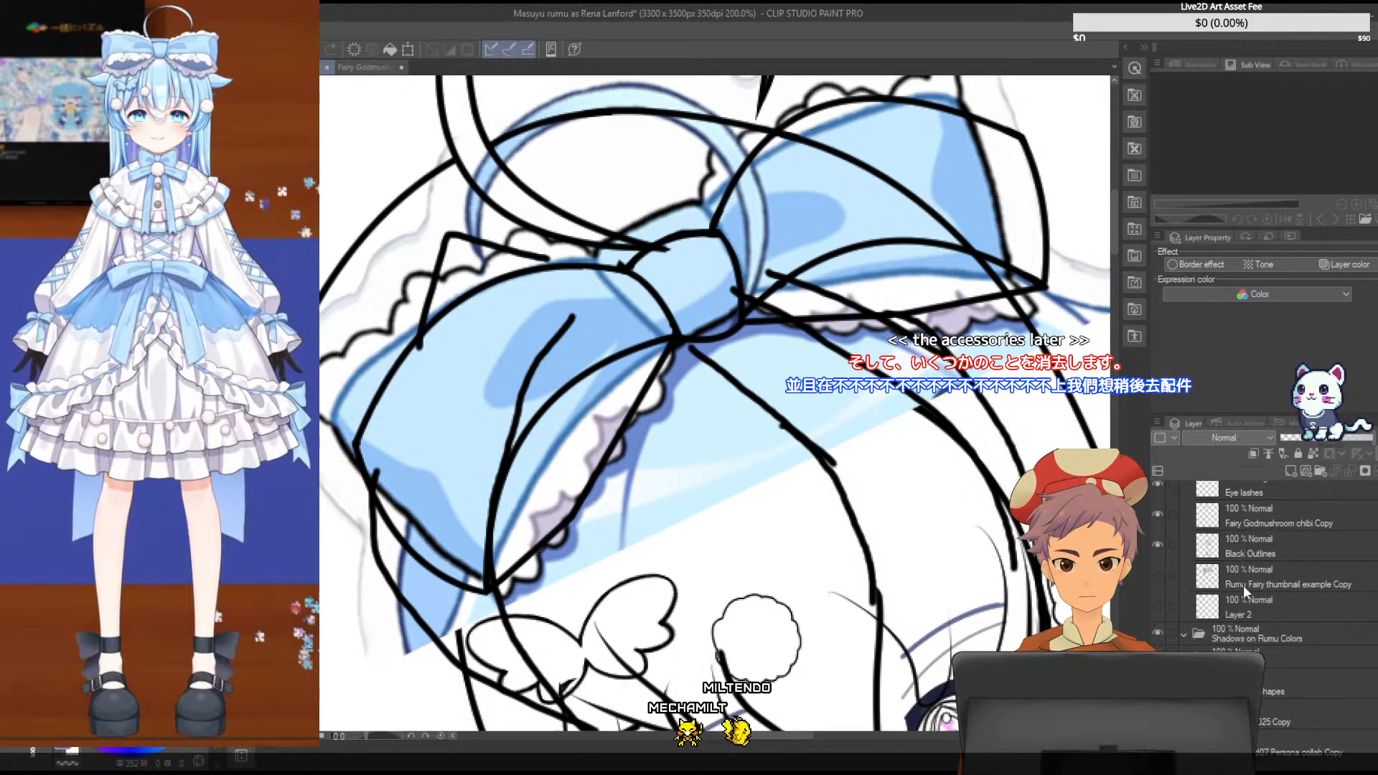
pyautogui.scroll(5, 1243, 584)
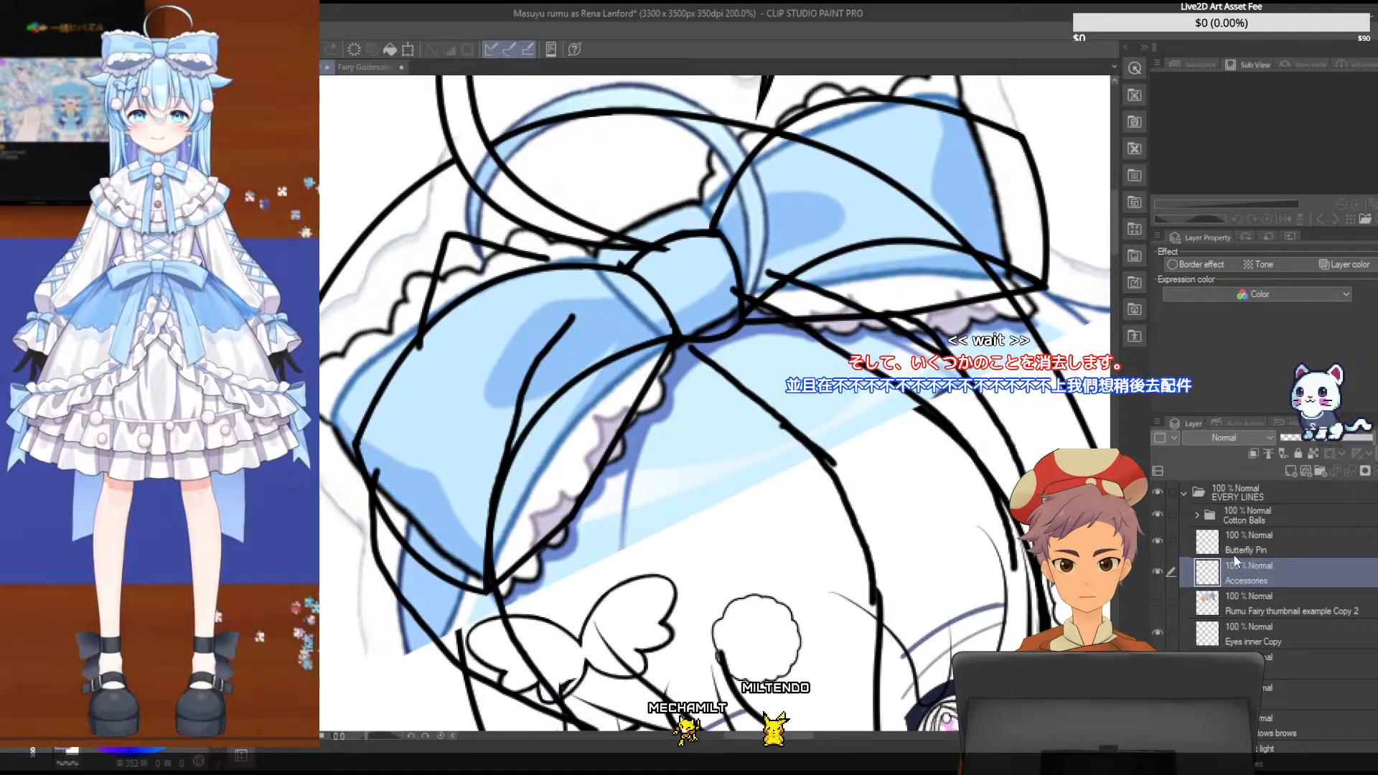
pyautogui.click(1232, 594)
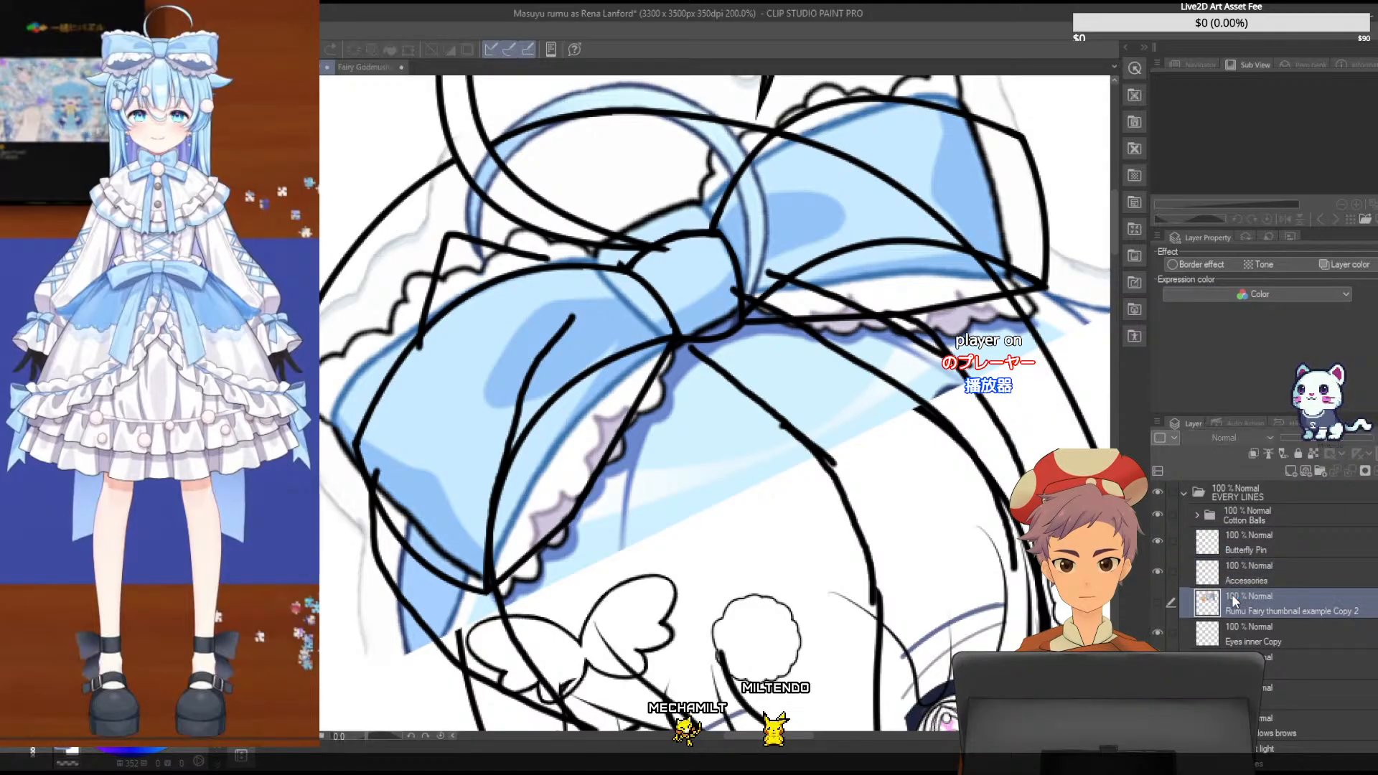
pyautogui.scroll(-2, 1237, 626)
pyautogui.scroll(-2, 1237, 626)
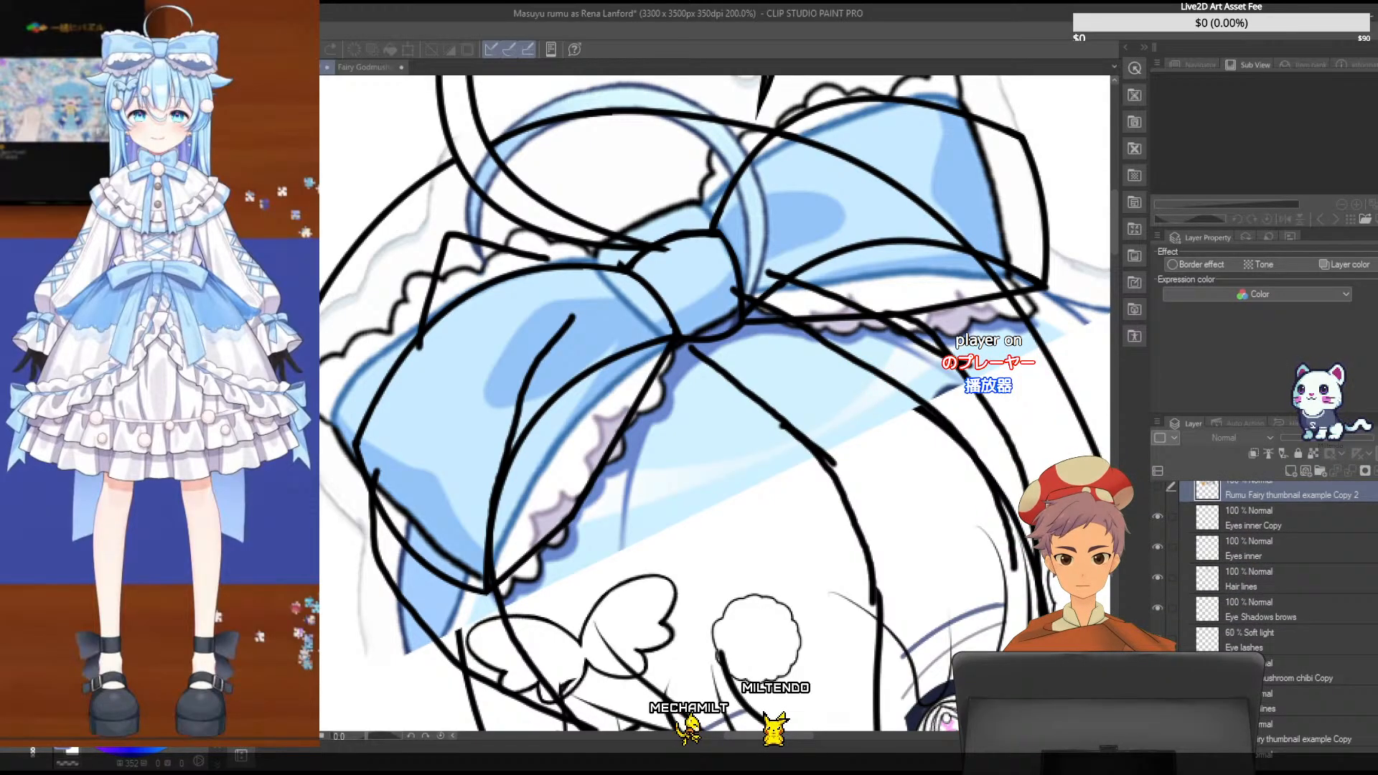
pyautogui.click(1158, 730)
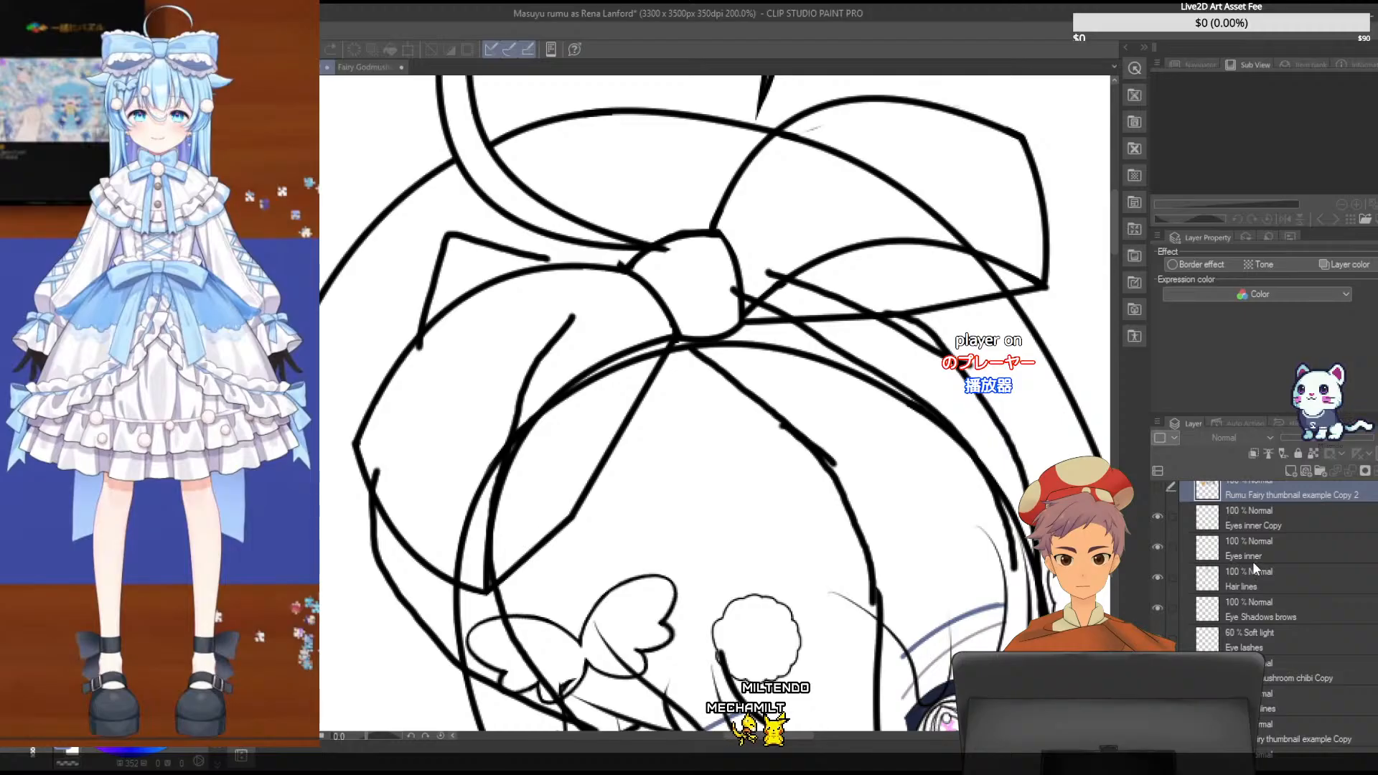
# - Hide the Hair lines layer and make Accessories the active layer
pyautogui.scroll(2, 1229, 579)
pyautogui.scroll(2, 1178, 580)
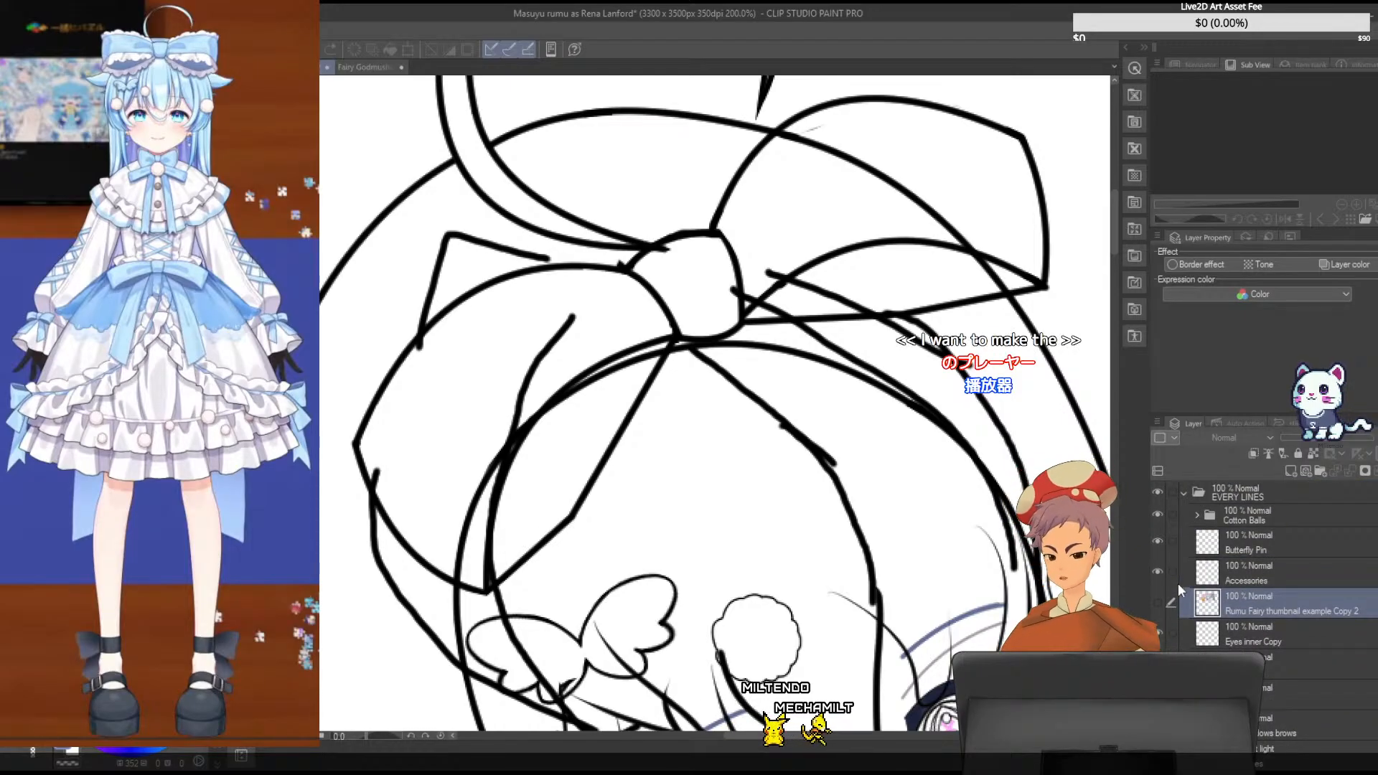
pyautogui.scroll(-2, 1174, 630)
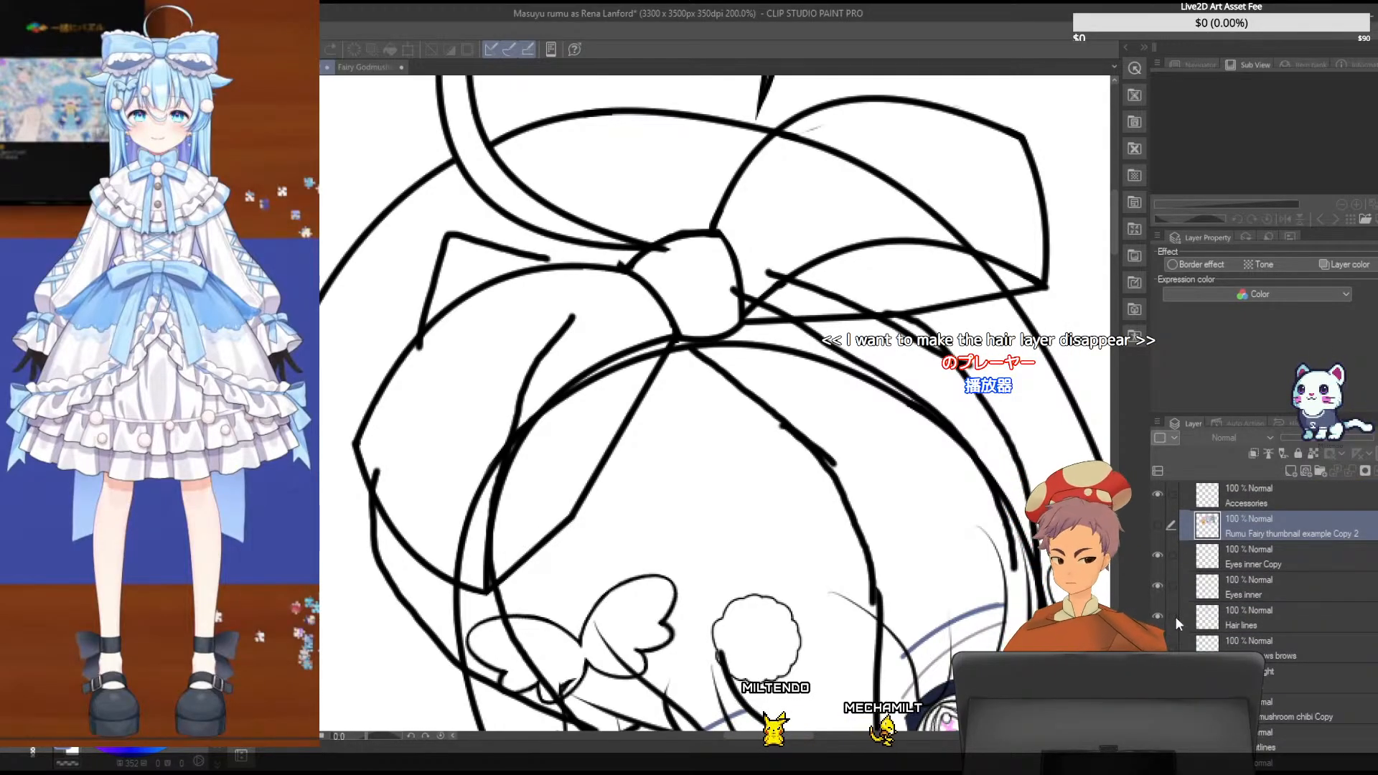
pyautogui.click(1158, 617)
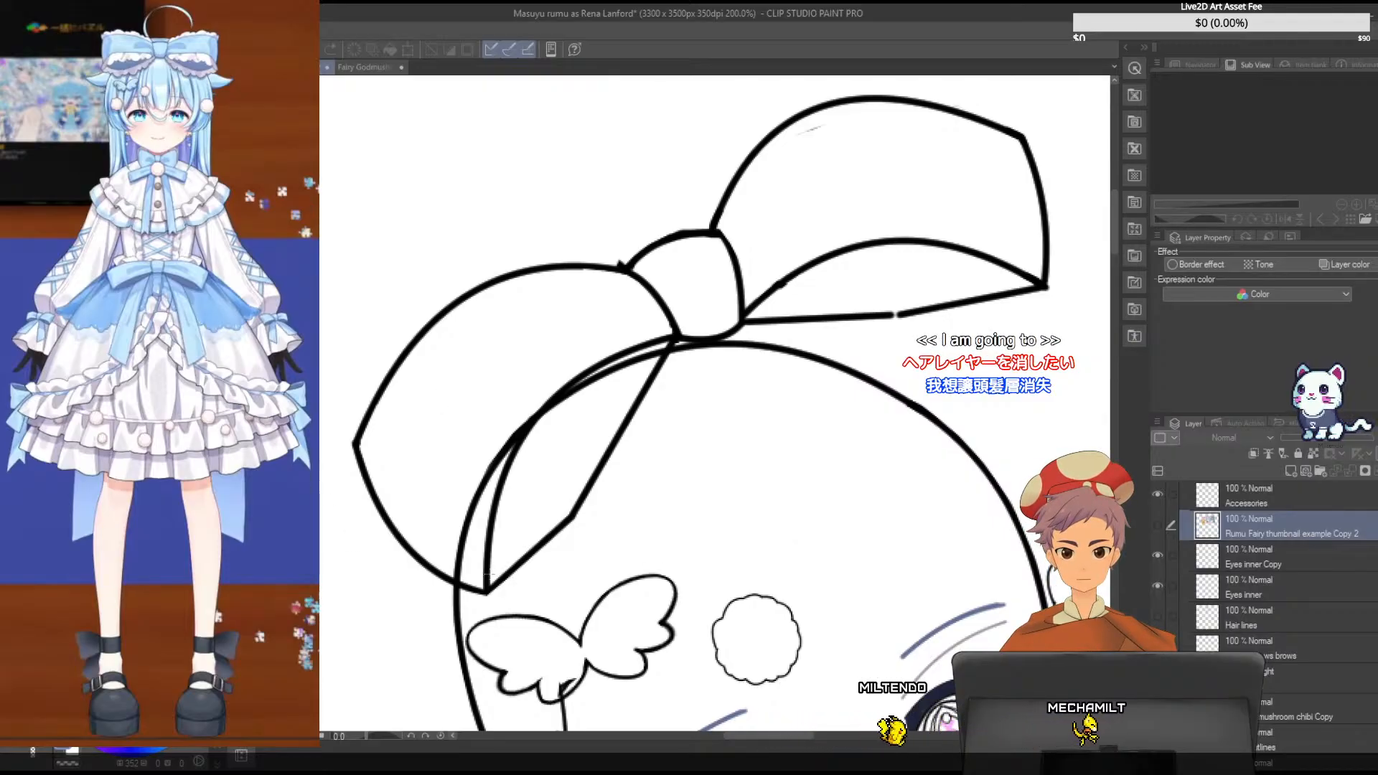
pyautogui.scroll(2, 1308, 577)
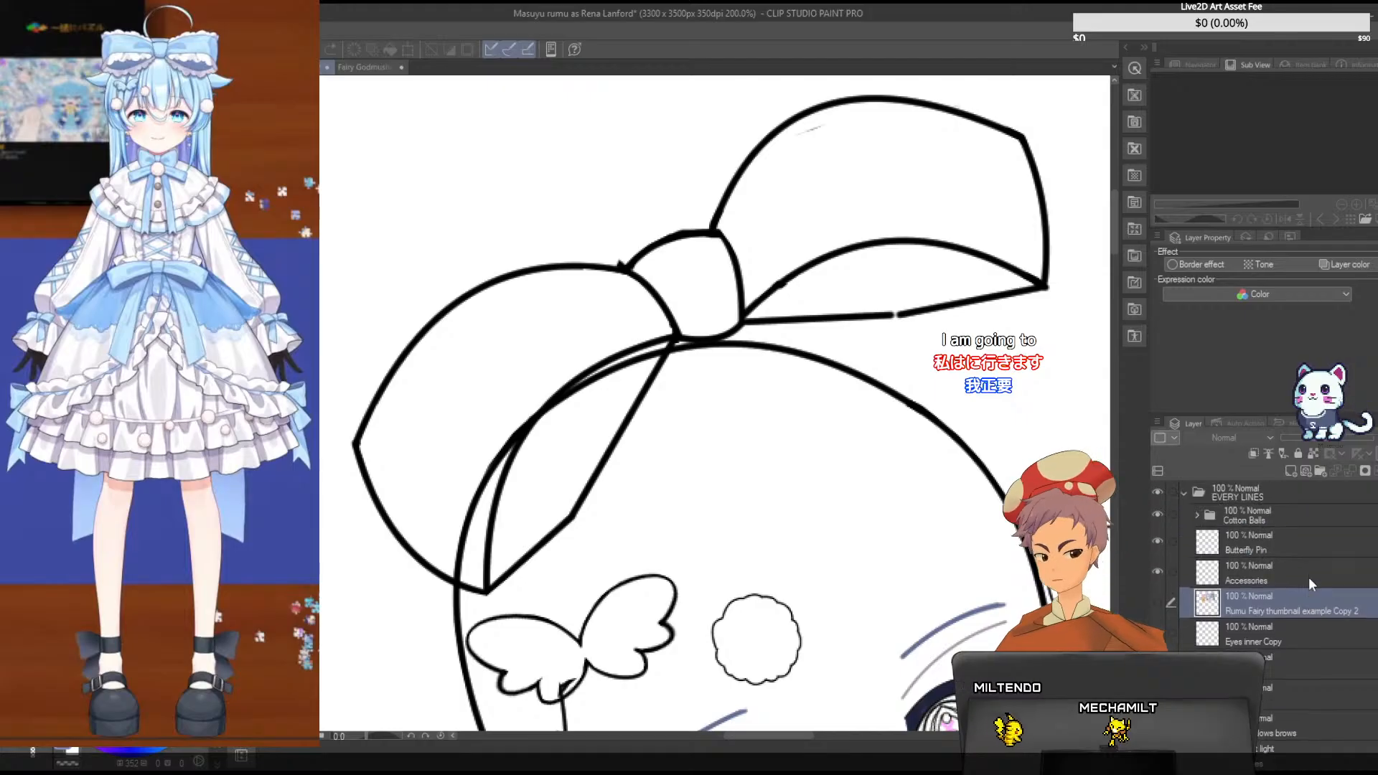
pyautogui.click(1290, 578)
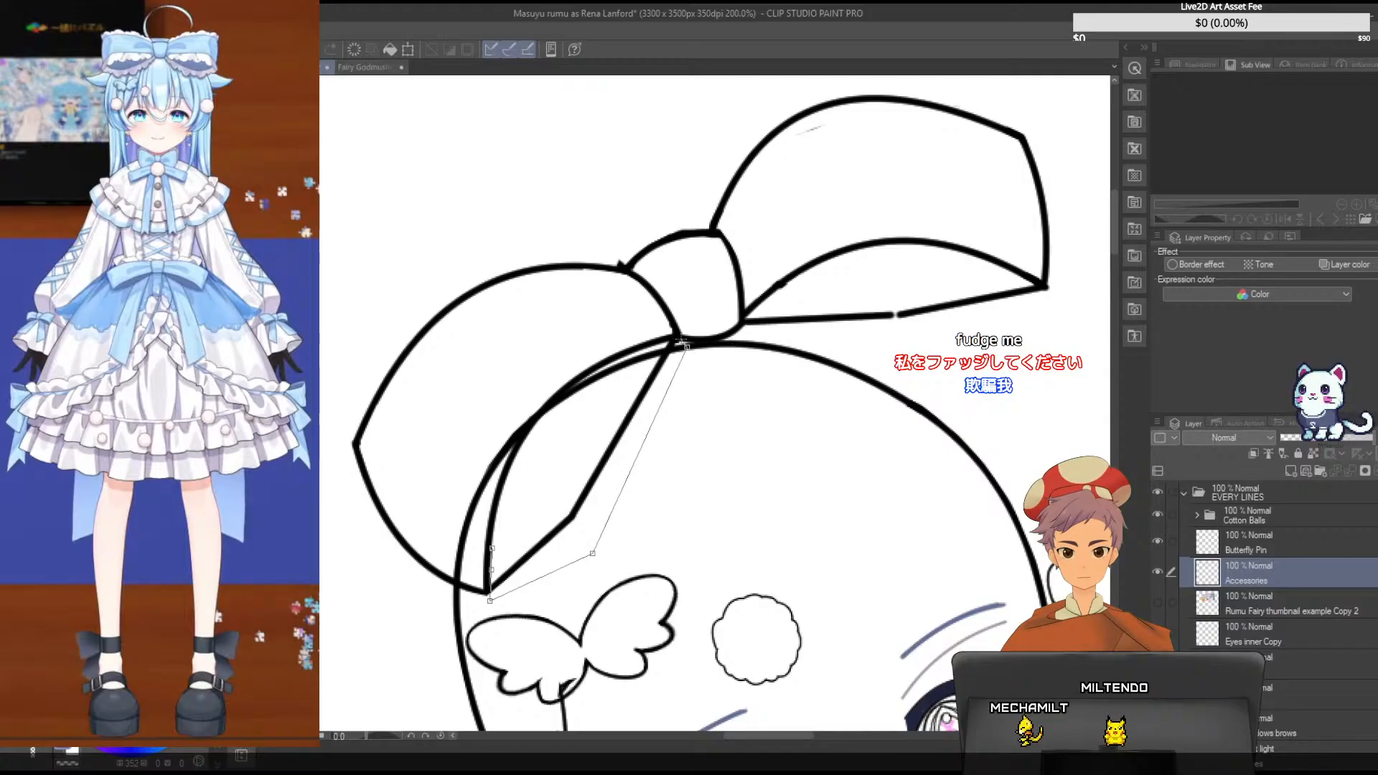
# - Try to delete the straight underside lines of the left bow loop using a polyline selection, and undo the attempt
pyautogui.click(668, 341)
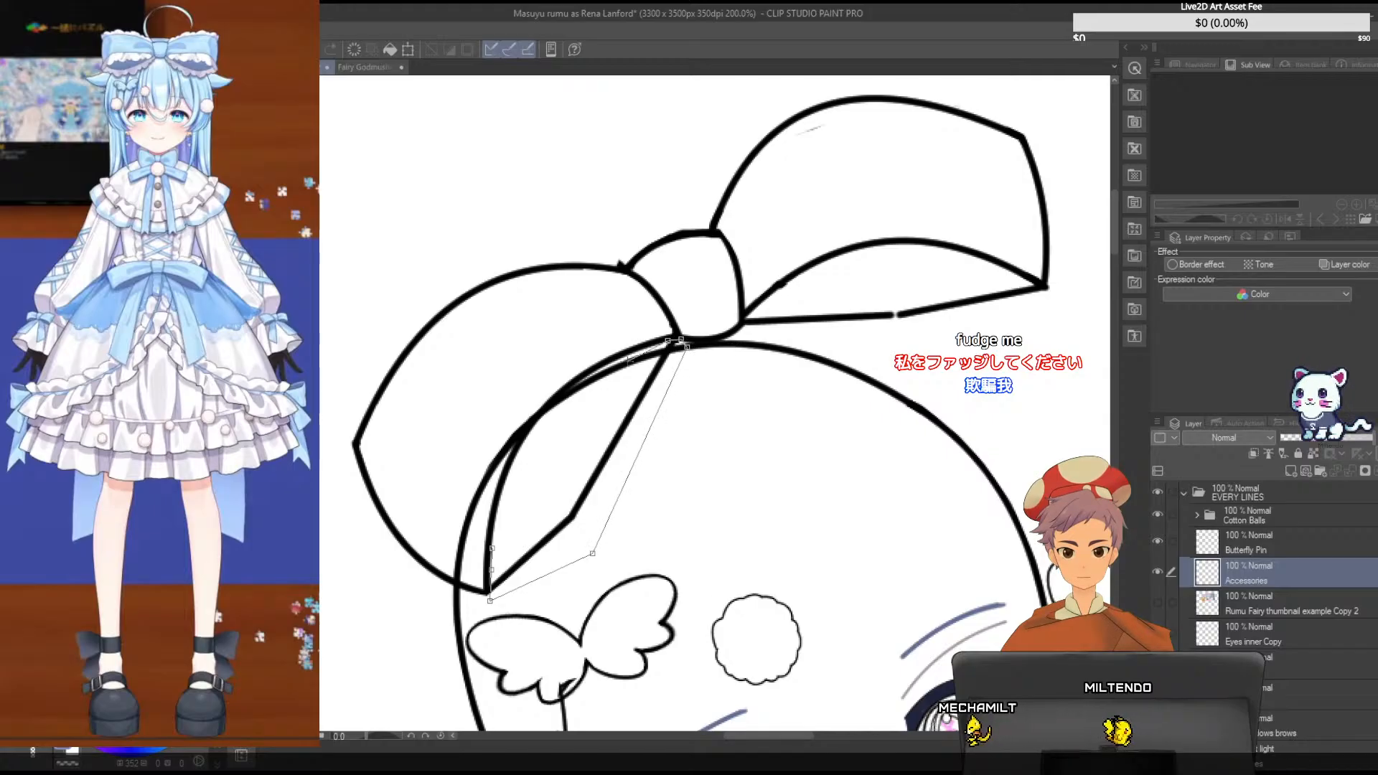
pyautogui.click(589, 396)
pyautogui.click(494, 547)
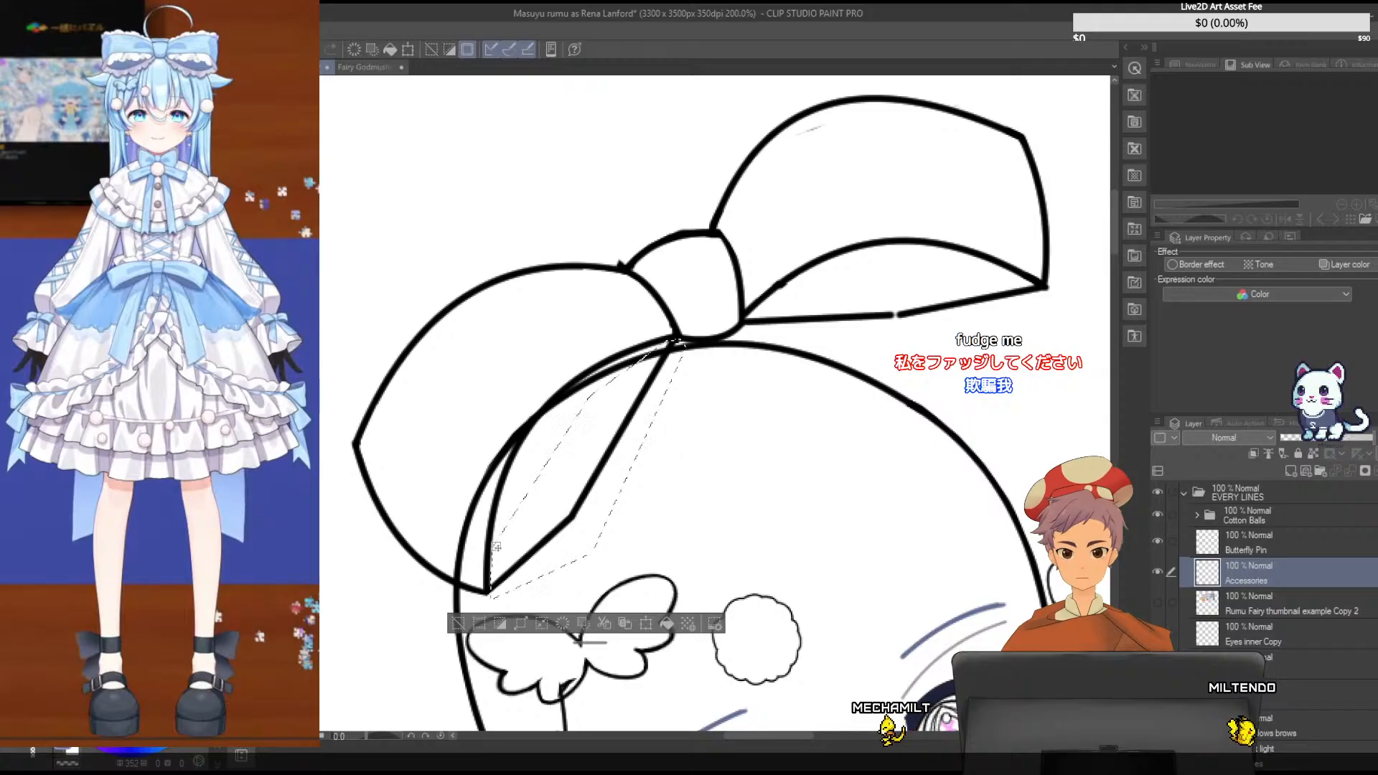
pyautogui.hotkey('ctrl', 'd')
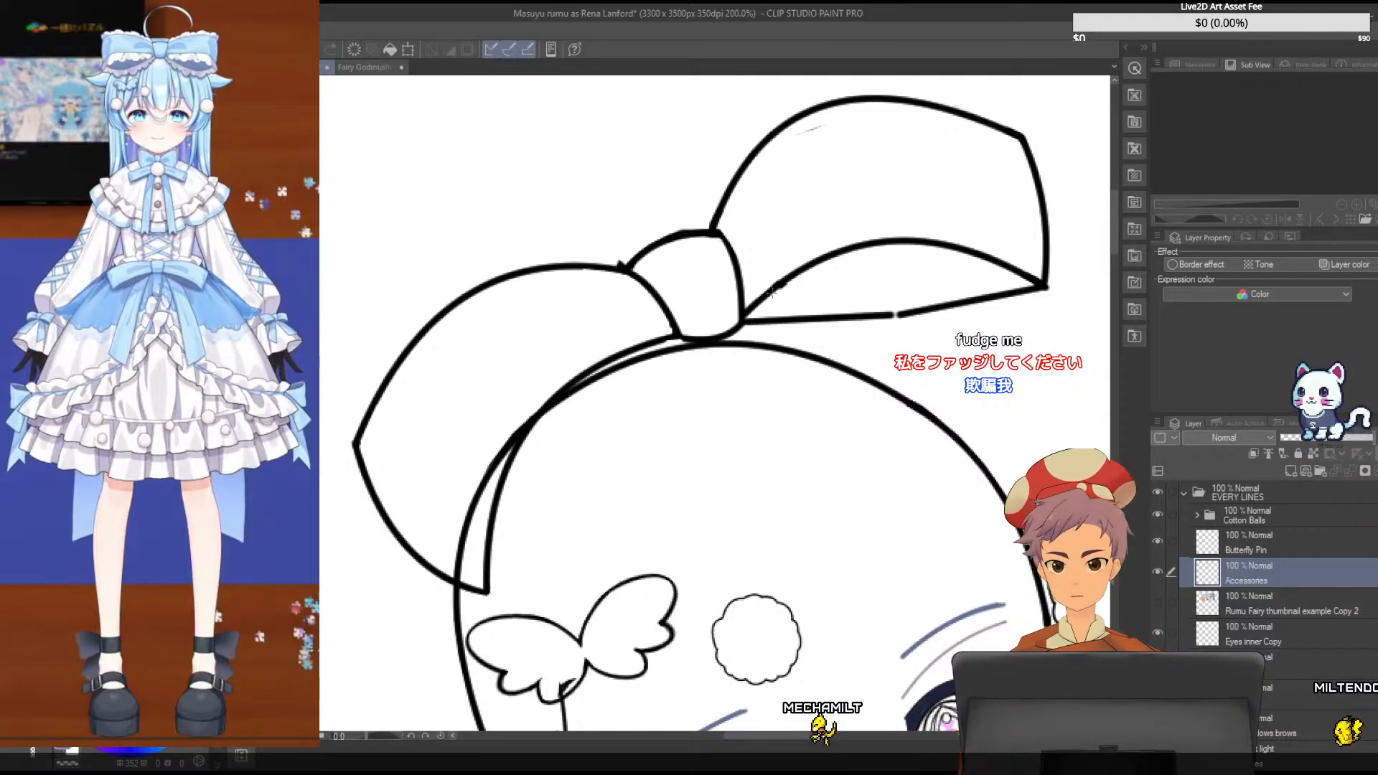
pyautogui.hotkey('ctrl', 'z')
pyautogui.hotkey('ctrl', 'z')
pyautogui.hotkey('ctrl', 'z')
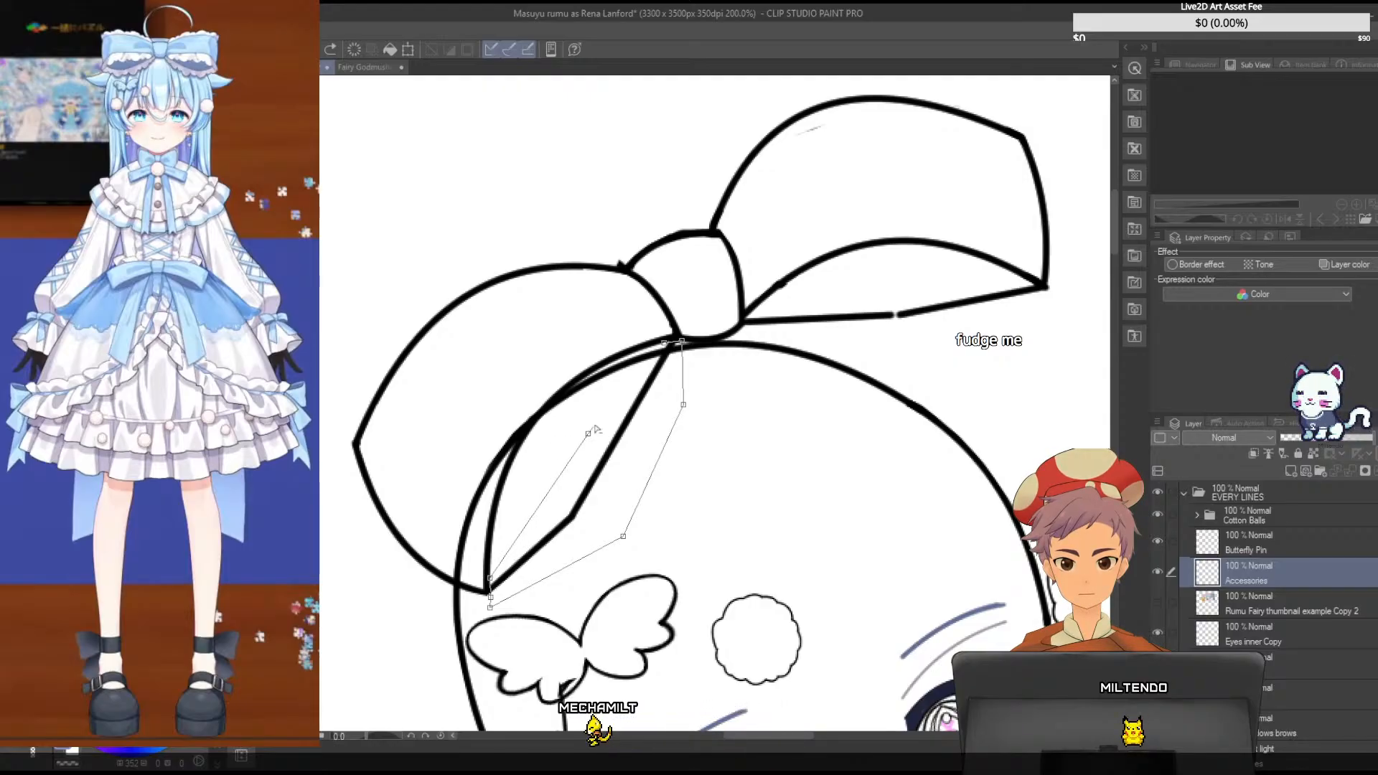
# - Delete the straight underside lines beneath the curved edges of the left and right bow loops using polyline selections
pyautogui.click(669, 349)
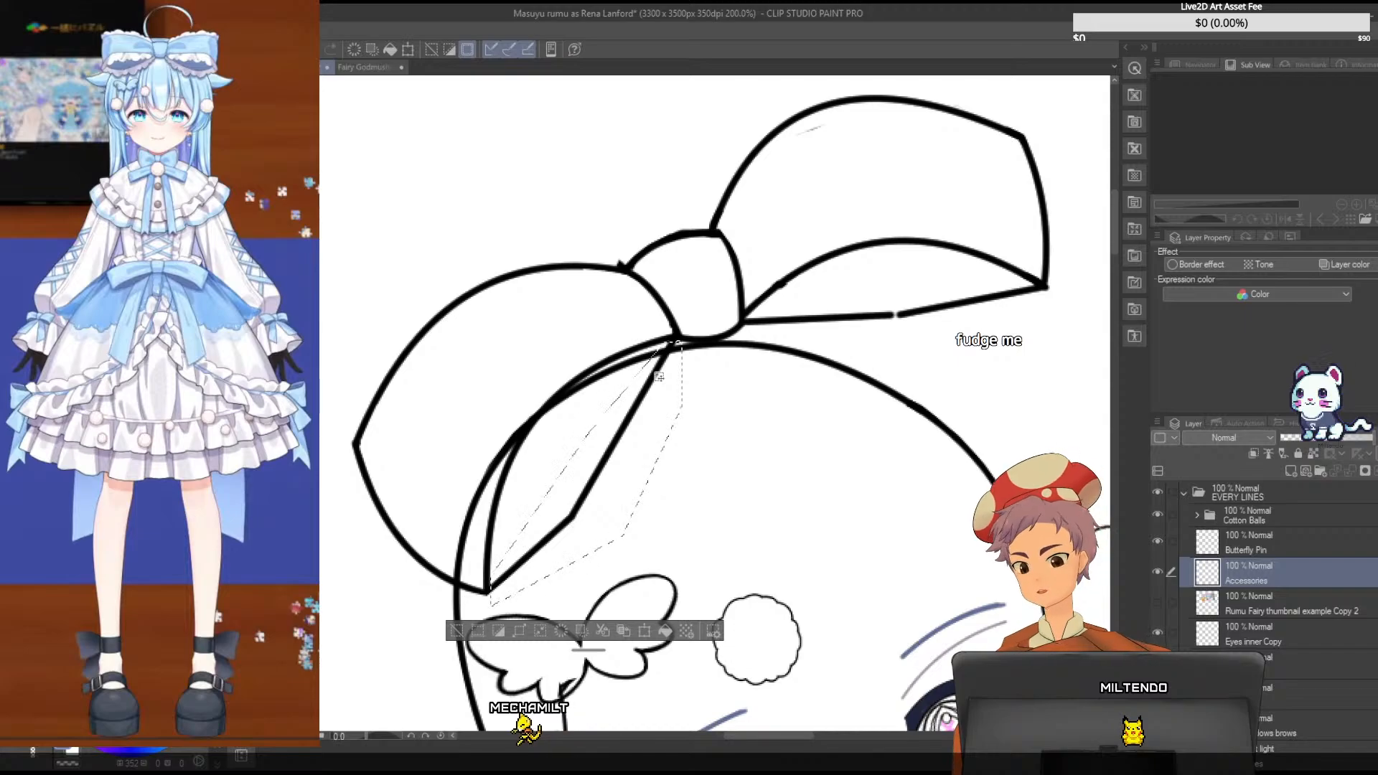
pyautogui.press('Delete')
pyautogui.hotkey('ctrl', 'd')
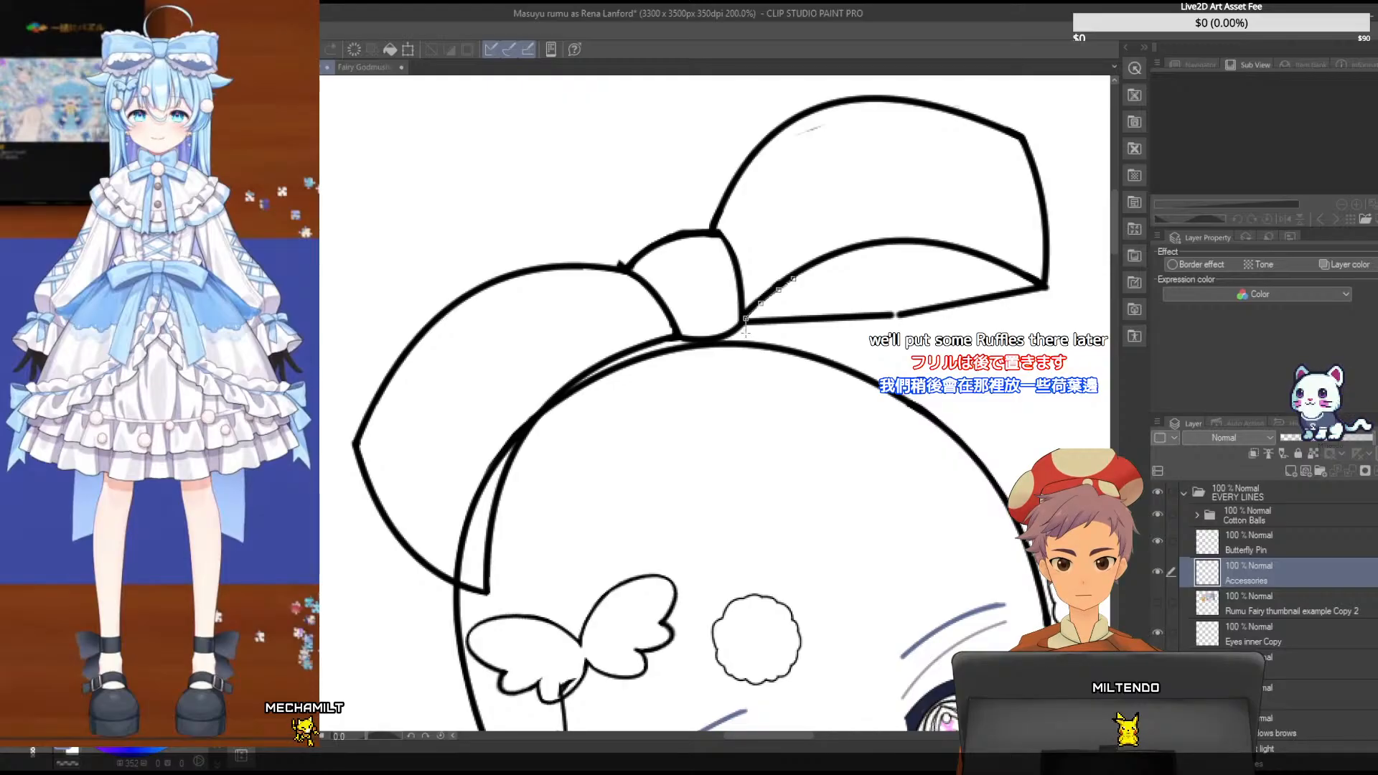
pyautogui.click(1069, 302)
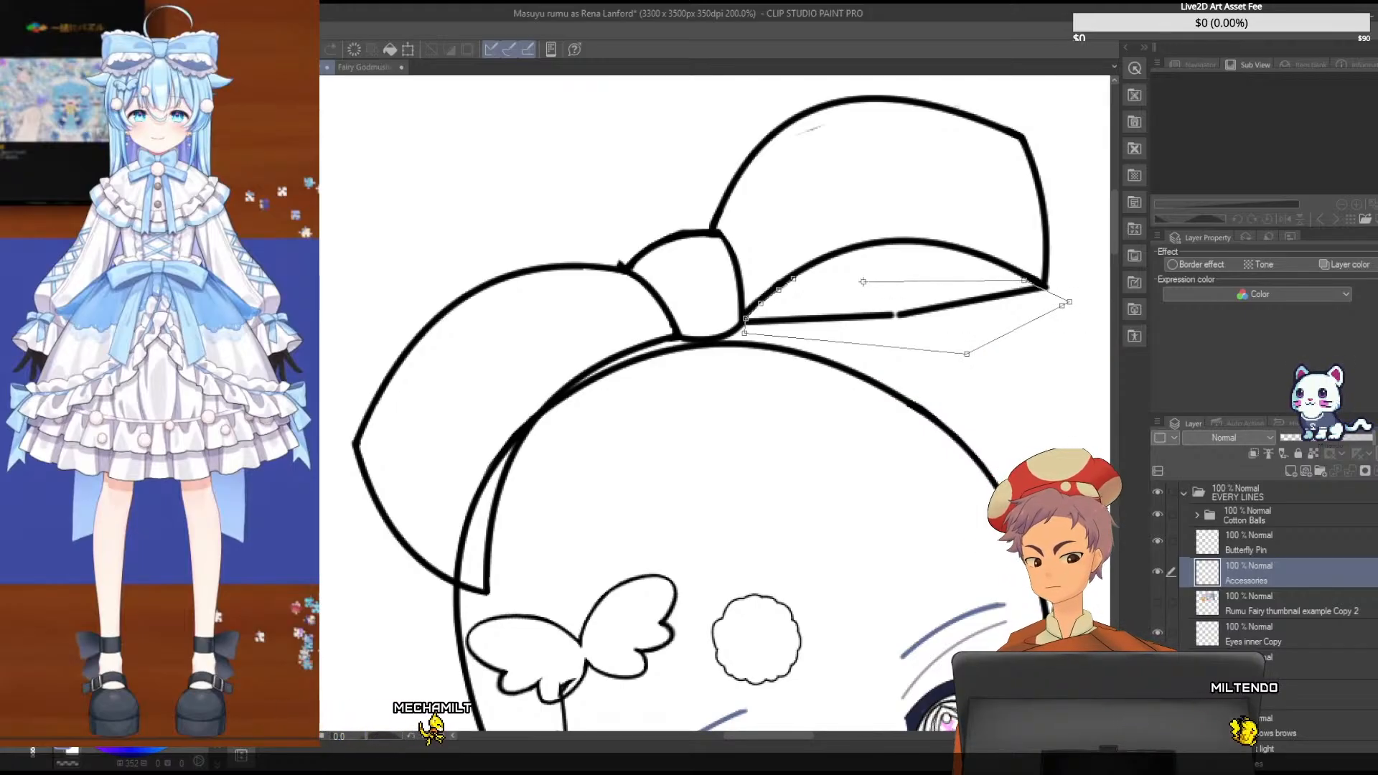
pyautogui.doubleClick(966, 353)
pyautogui.press('Delete')
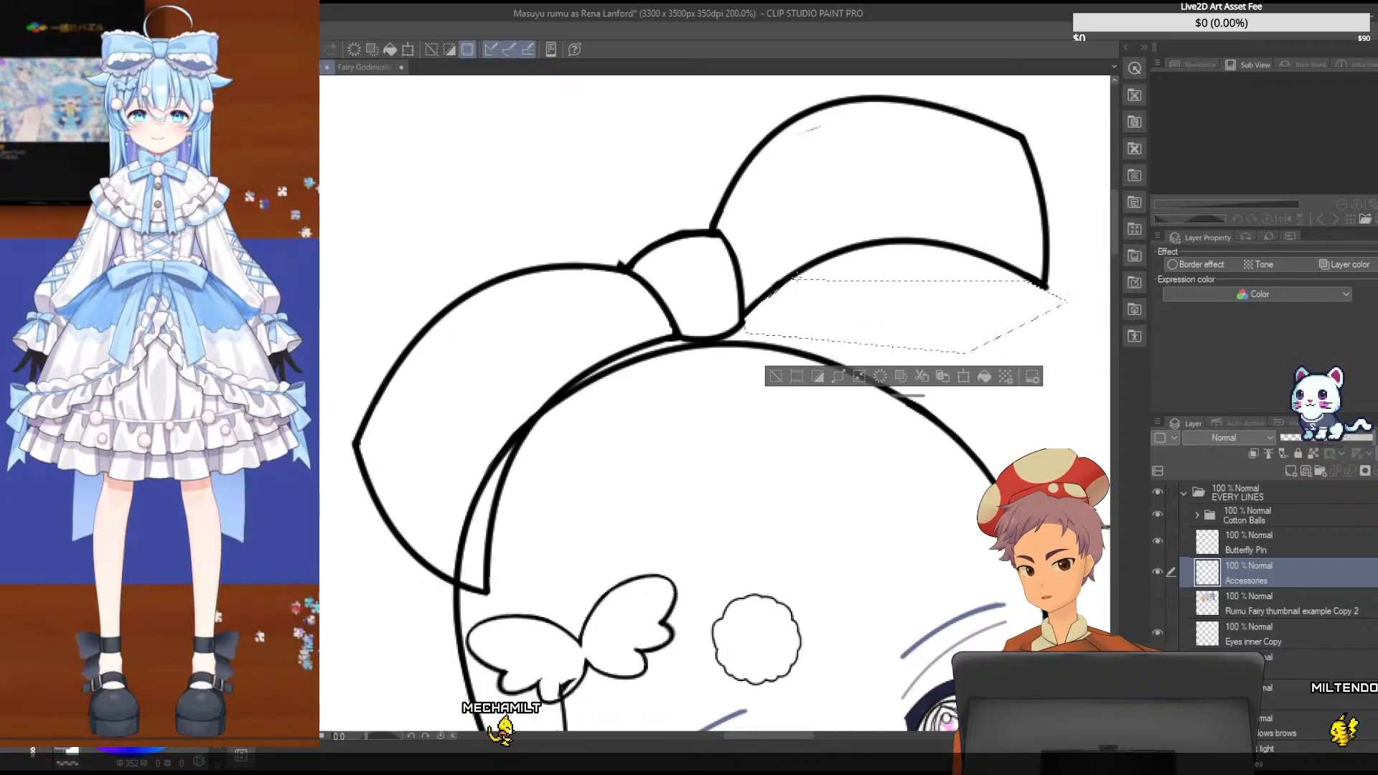
pyautogui.hotkey('ctrl', 'd')
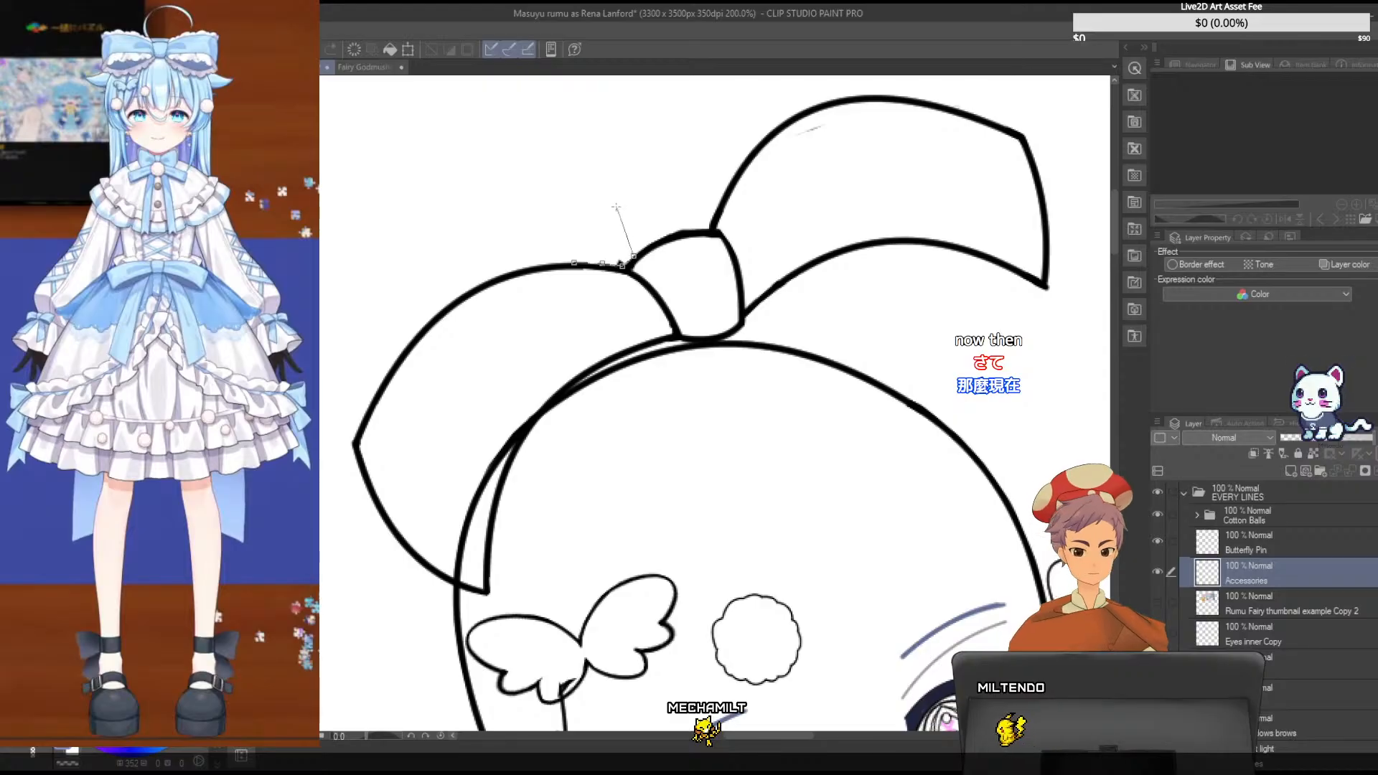
# - Clean up the stray line bits around the bow knot and the right loop, and save the illustration
pyautogui.doubleClick(576, 232)
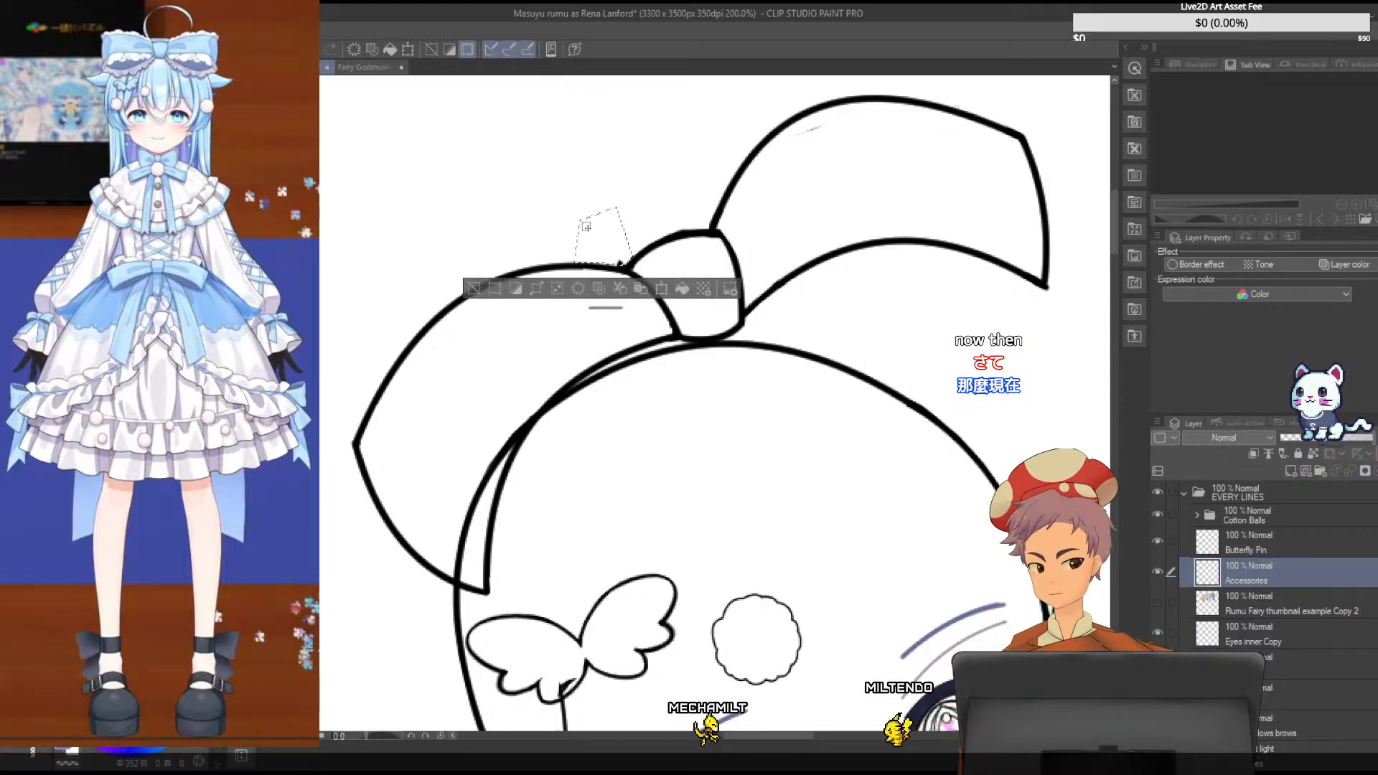
pyautogui.hotkey('ctrl', 'd')
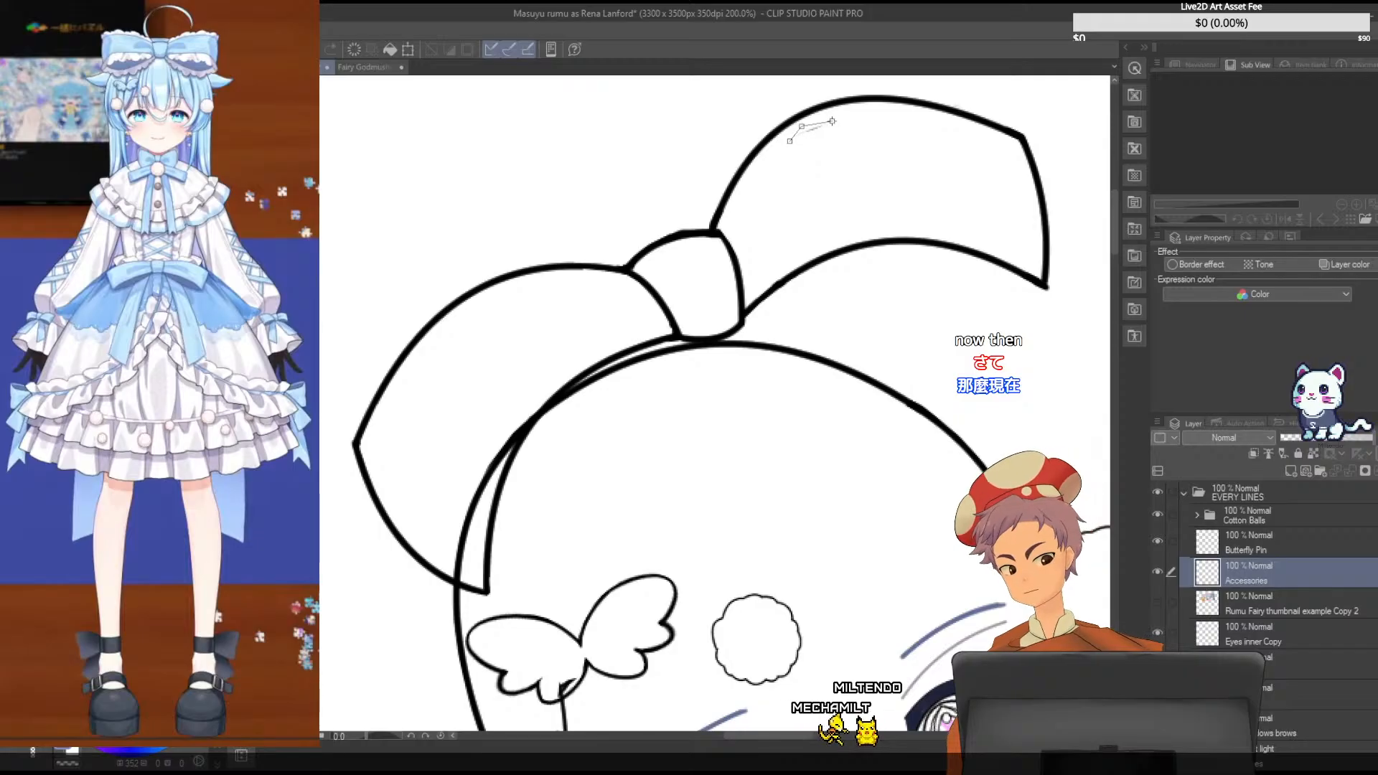
pyautogui.click(789, 141)
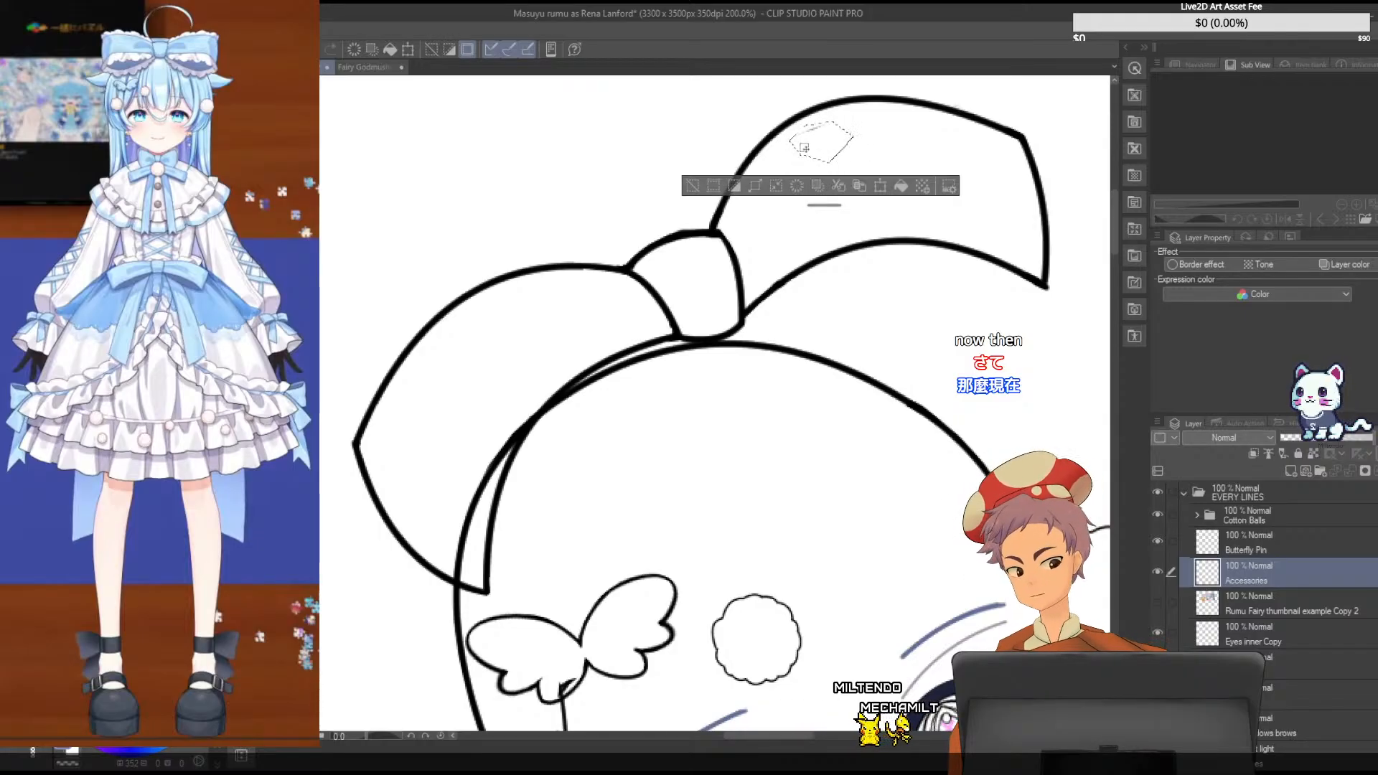
pyautogui.hotkey('ctrl', 'd')
pyautogui.hotkey('ctrl', 's')
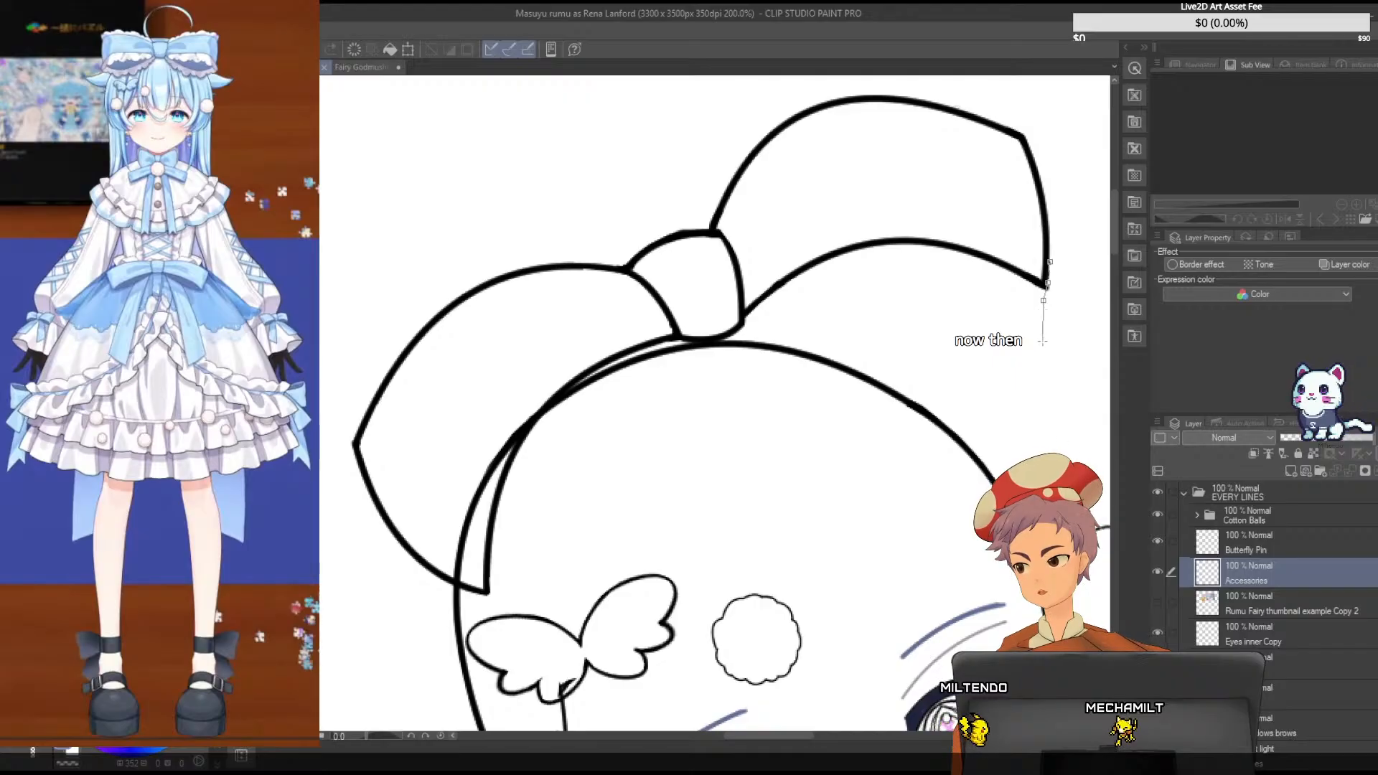
pyautogui.click(1052, 262)
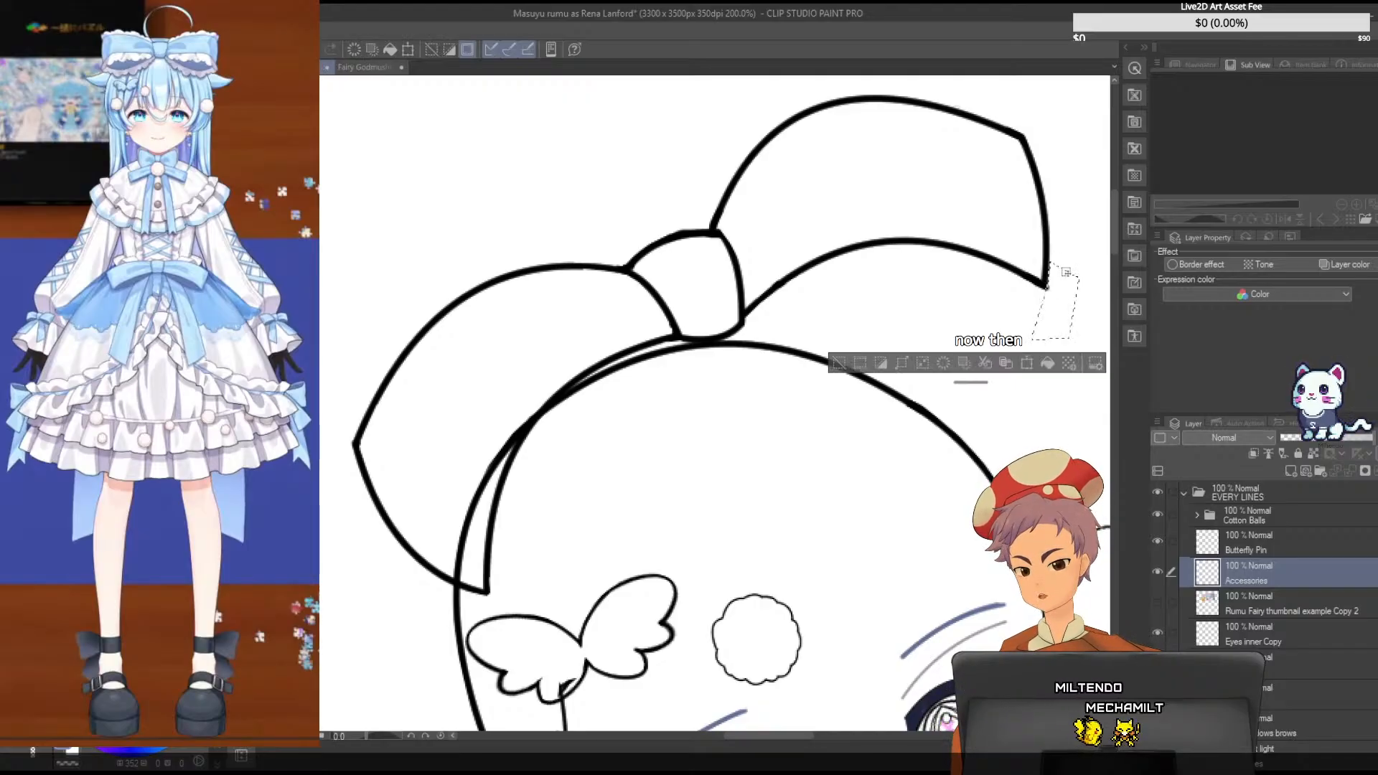
pyautogui.hotkey('ctrl', 'z')
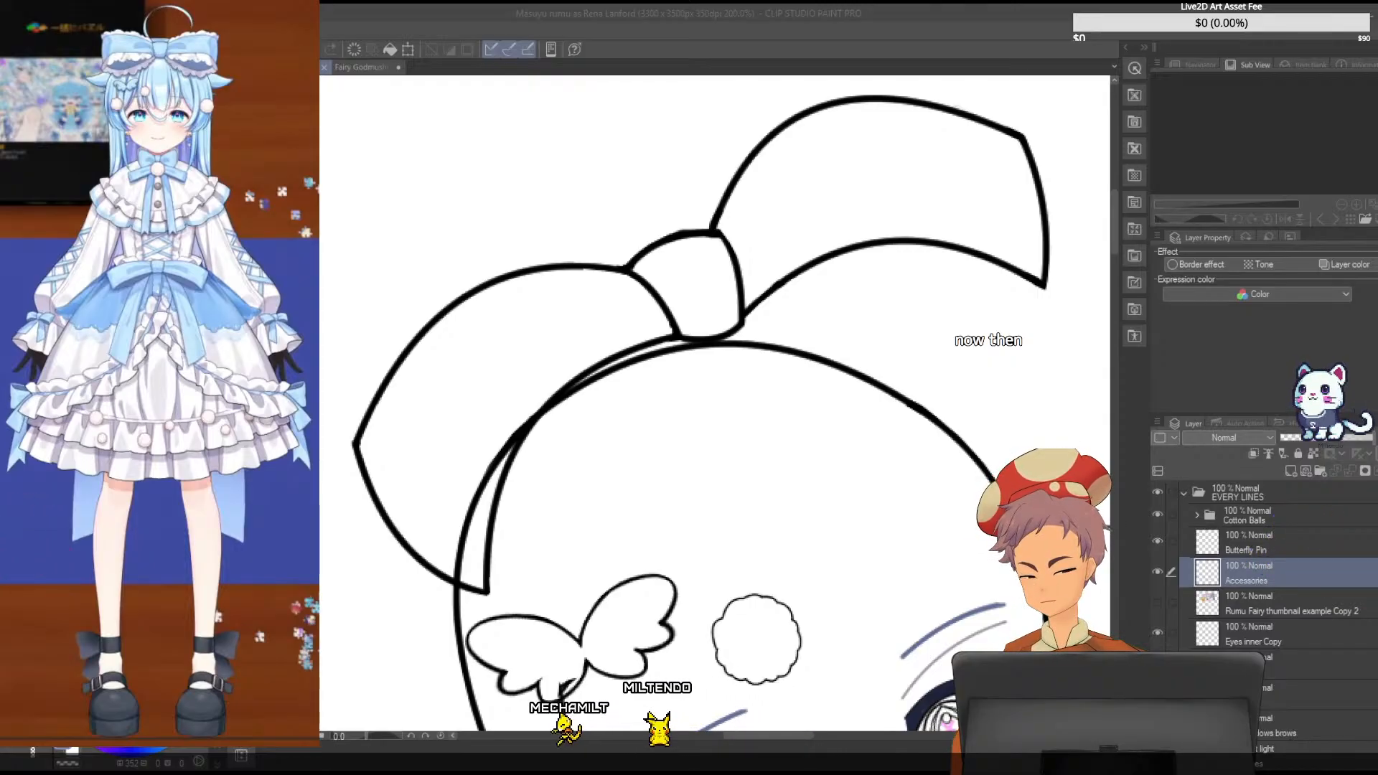
# - Show the blue reference bow again beneath the cleaned-up bow lines
pyautogui.scroll(-1, 1263, 574)
pyautogui.scroll(-1, 1263, 575)
pyautogui.click(1158, 545)
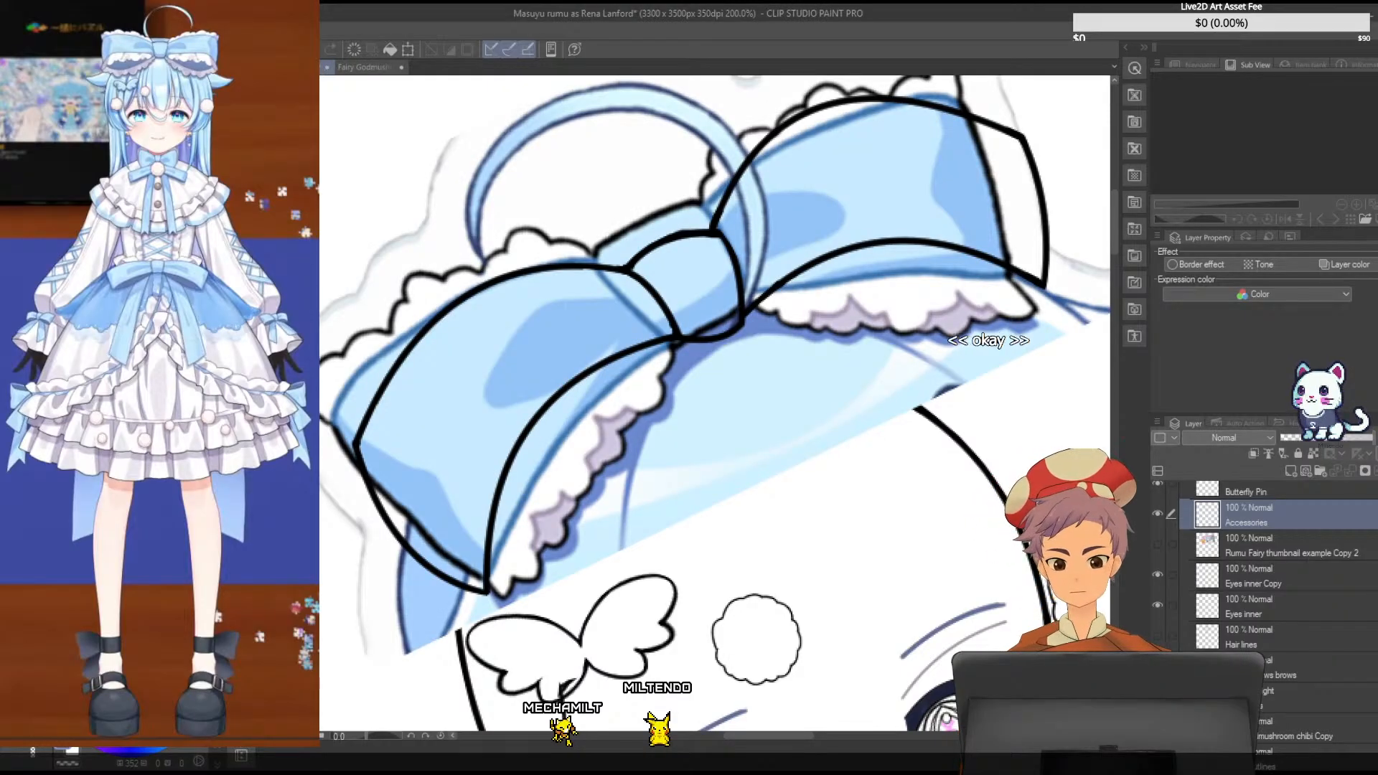
pyautogui.scroll(2, 1263, 574)
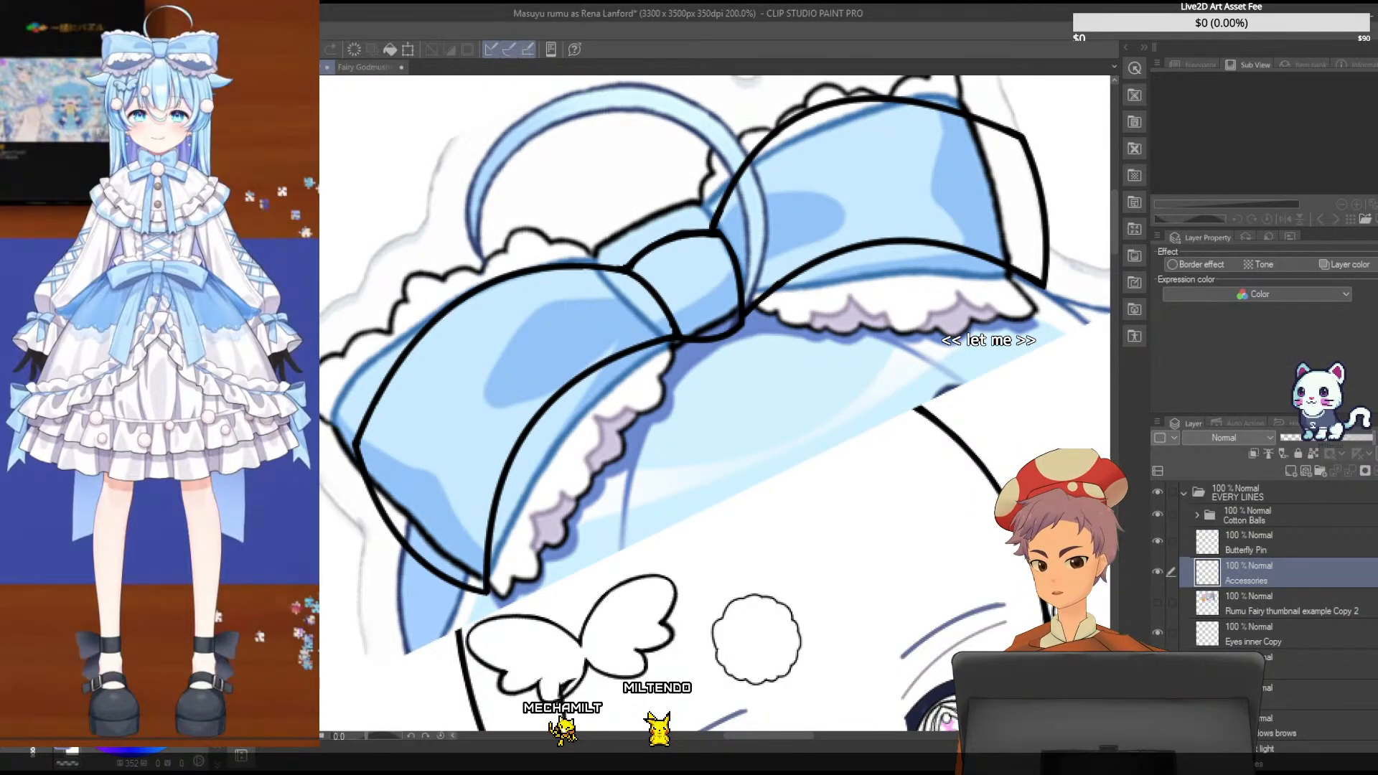
# - Try shifting the Accessories line art slightly up and to the left against the reference bow, and undo each move
pyautogui.moveTo(565, 323); pyautogui.dragTo(537, 309)
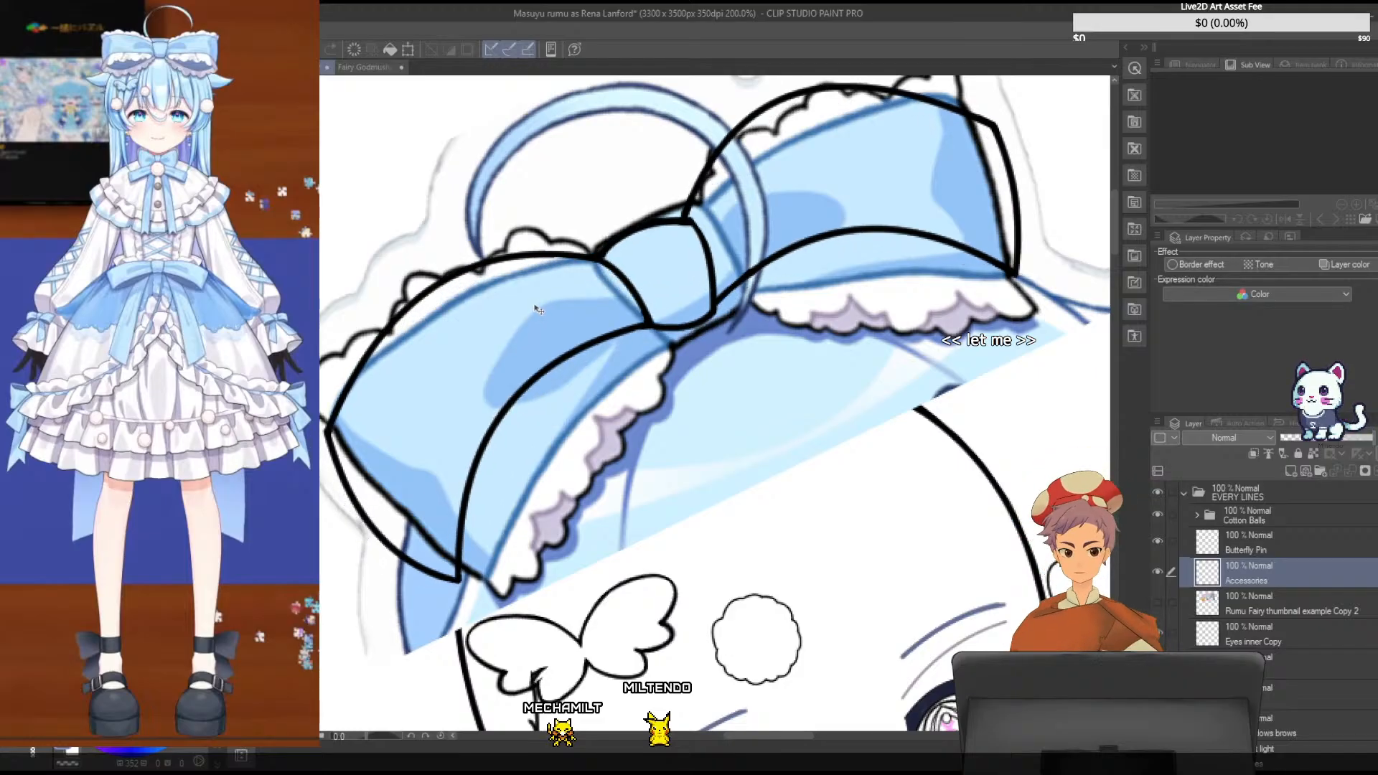
pyautogui.hotkey('ctrl', 'z')
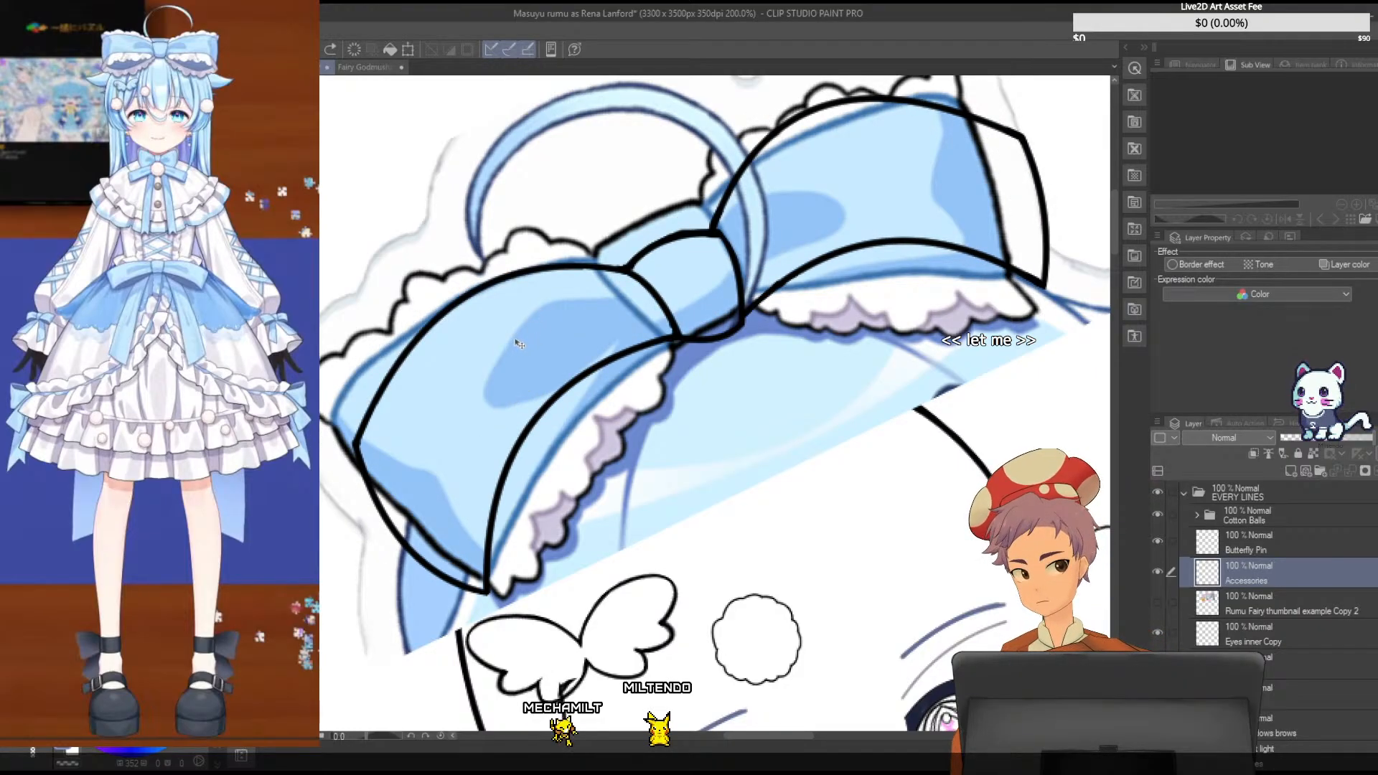
pyautogui.moveTo(1112, 241); pyautogui.dragTo(1112, 270)
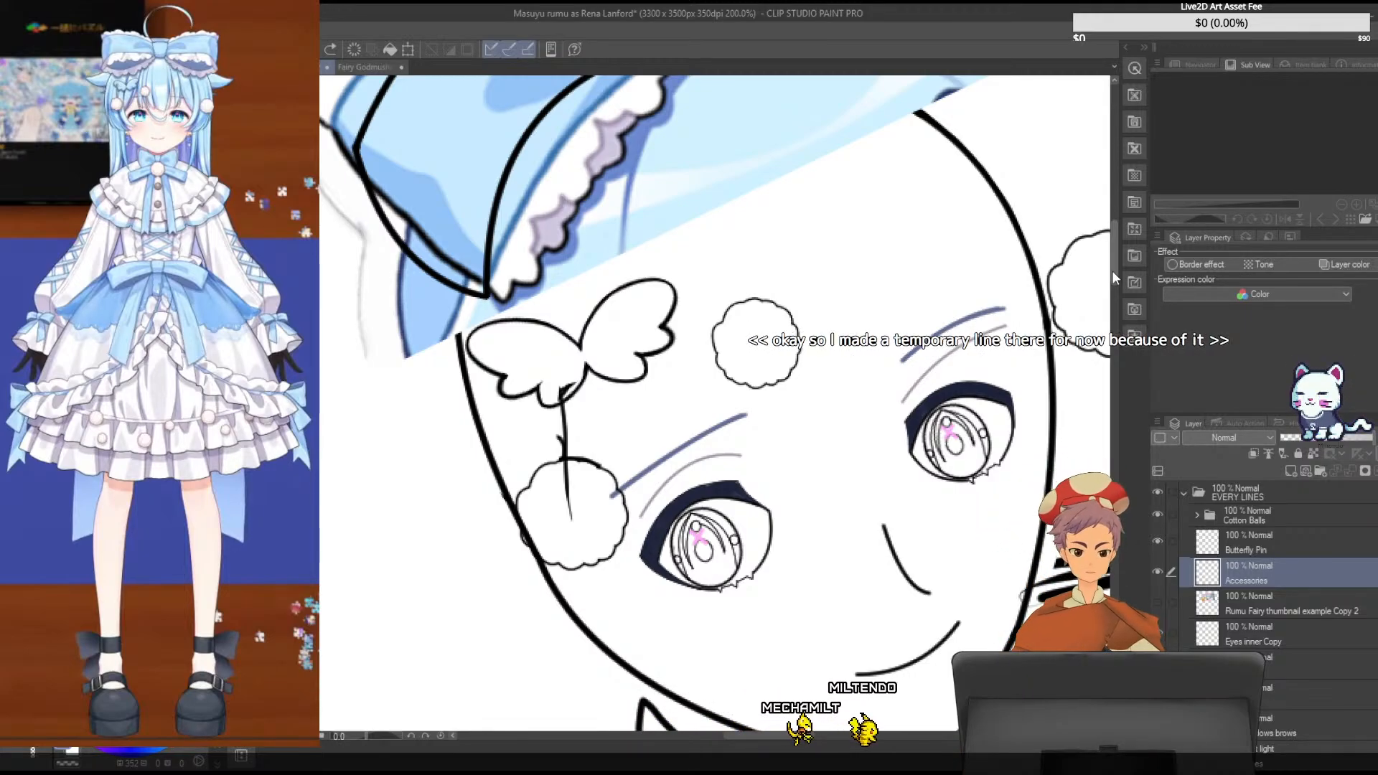
pyautogui.moveTo(567, 404); pyautogui.dragTo(564, 384)
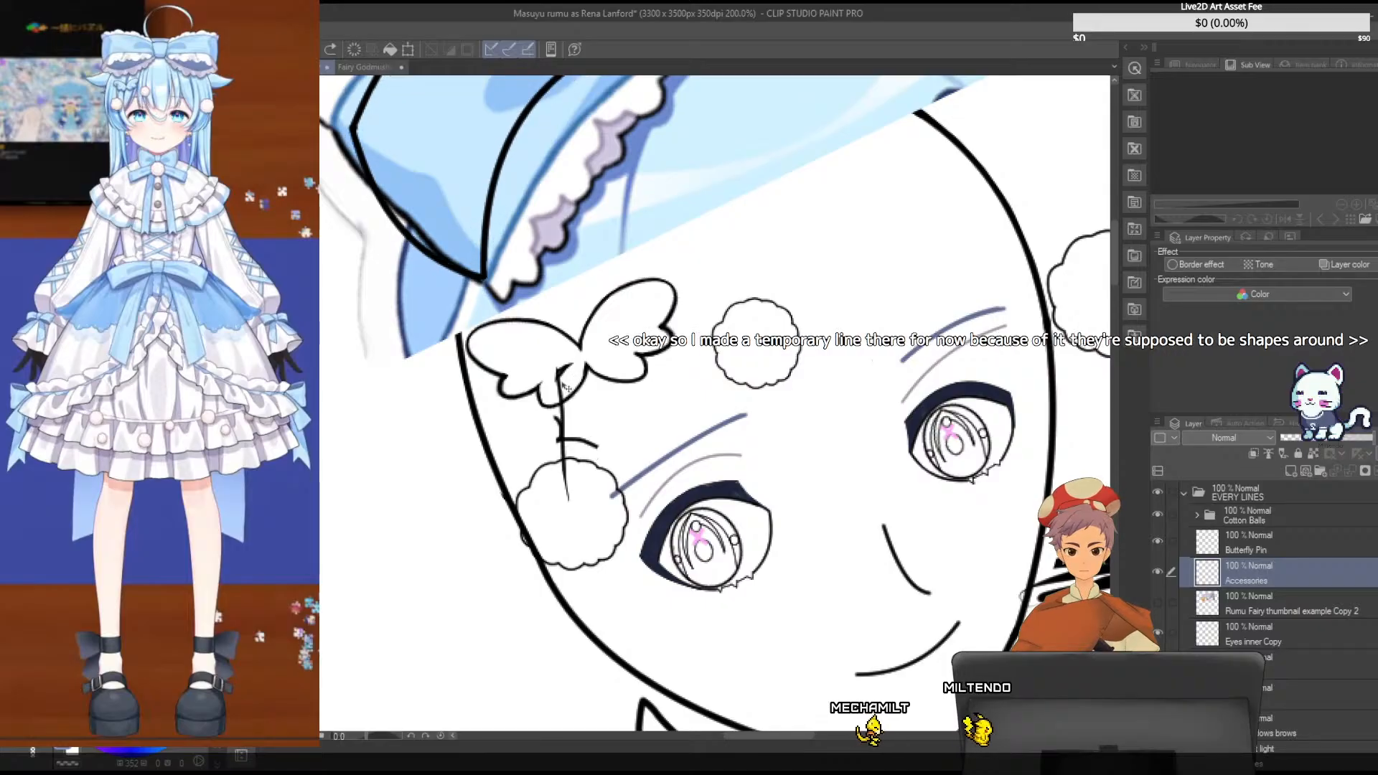
pyautogui.hotkey('ctrl', 'z')
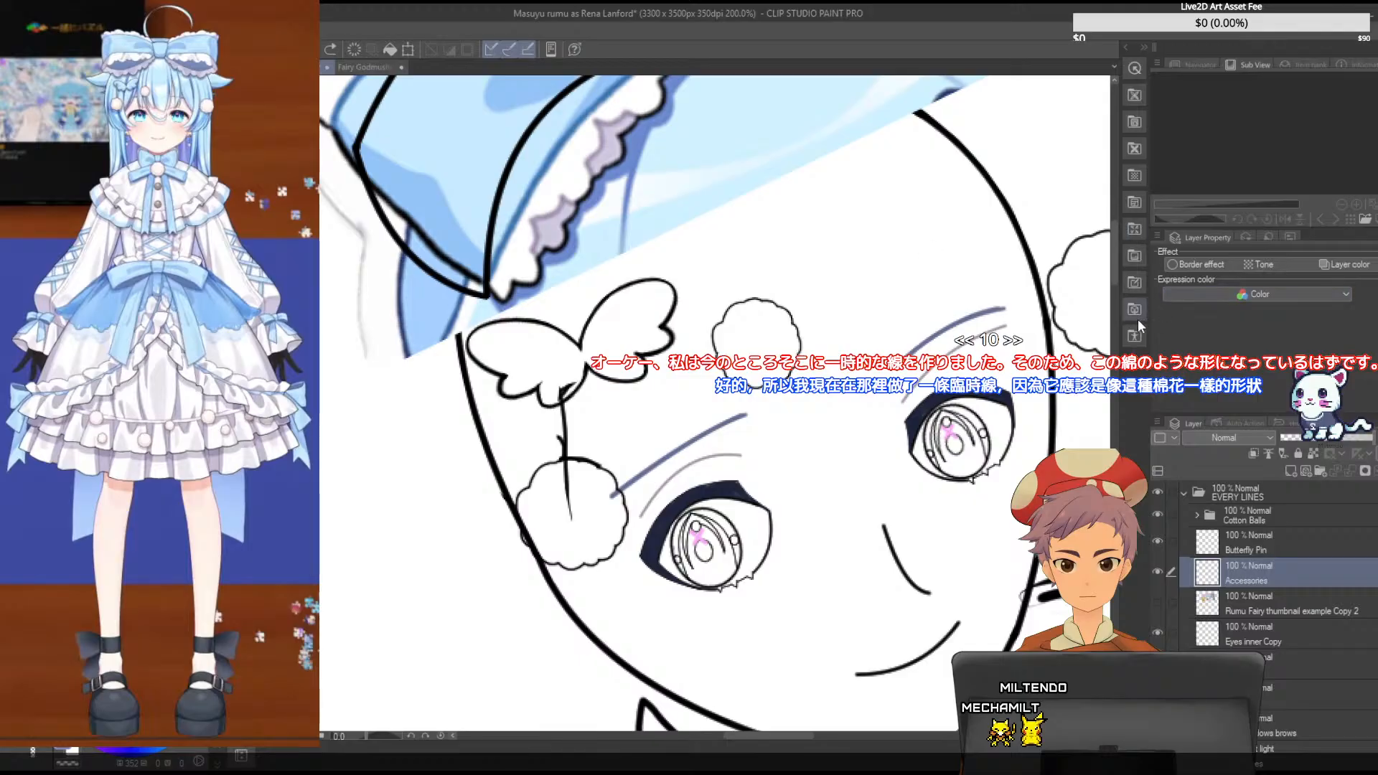
pyautogui.scroll(2, 1116, 270)
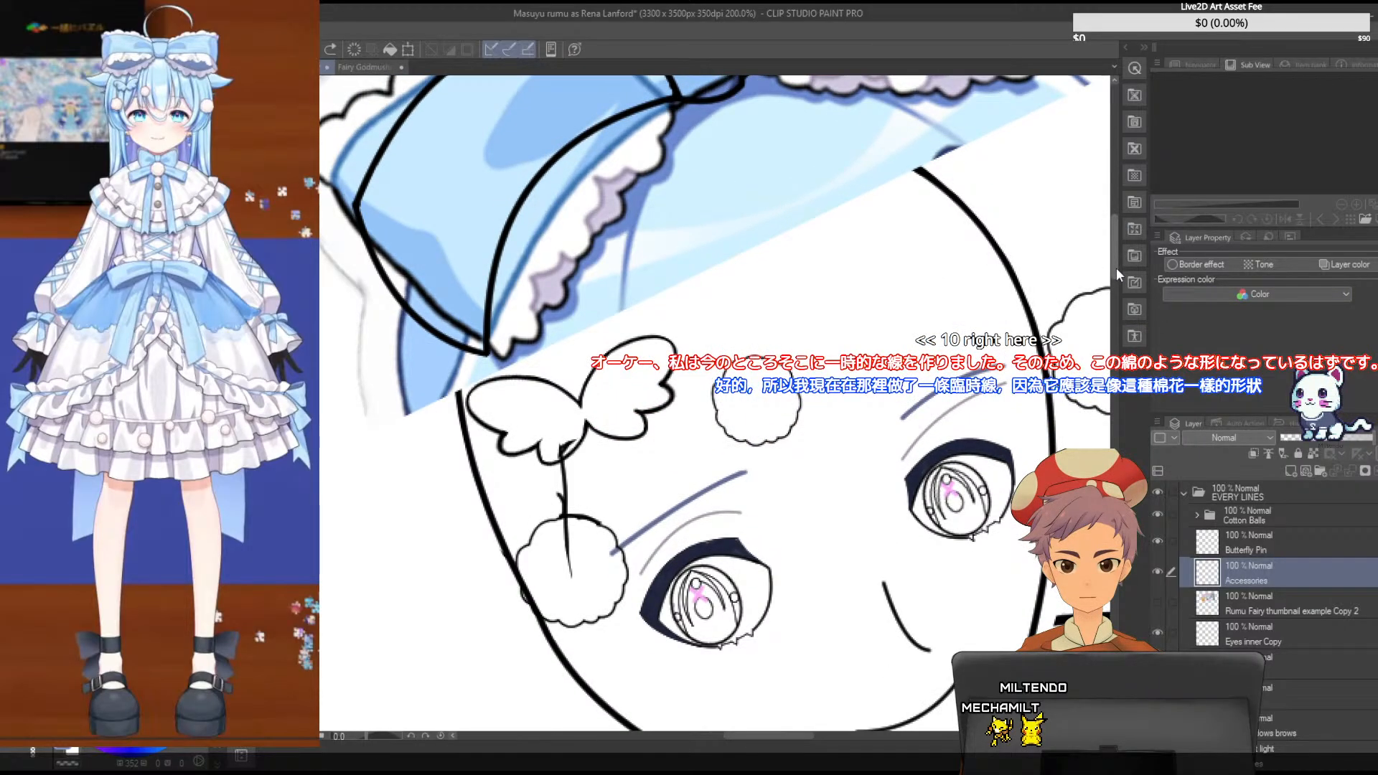
pyautogui.scroll(1, 1117, 269)
pyautogui.scroll(1, 1118, 264)
pyautogui.scroll(1, 1122, 264)
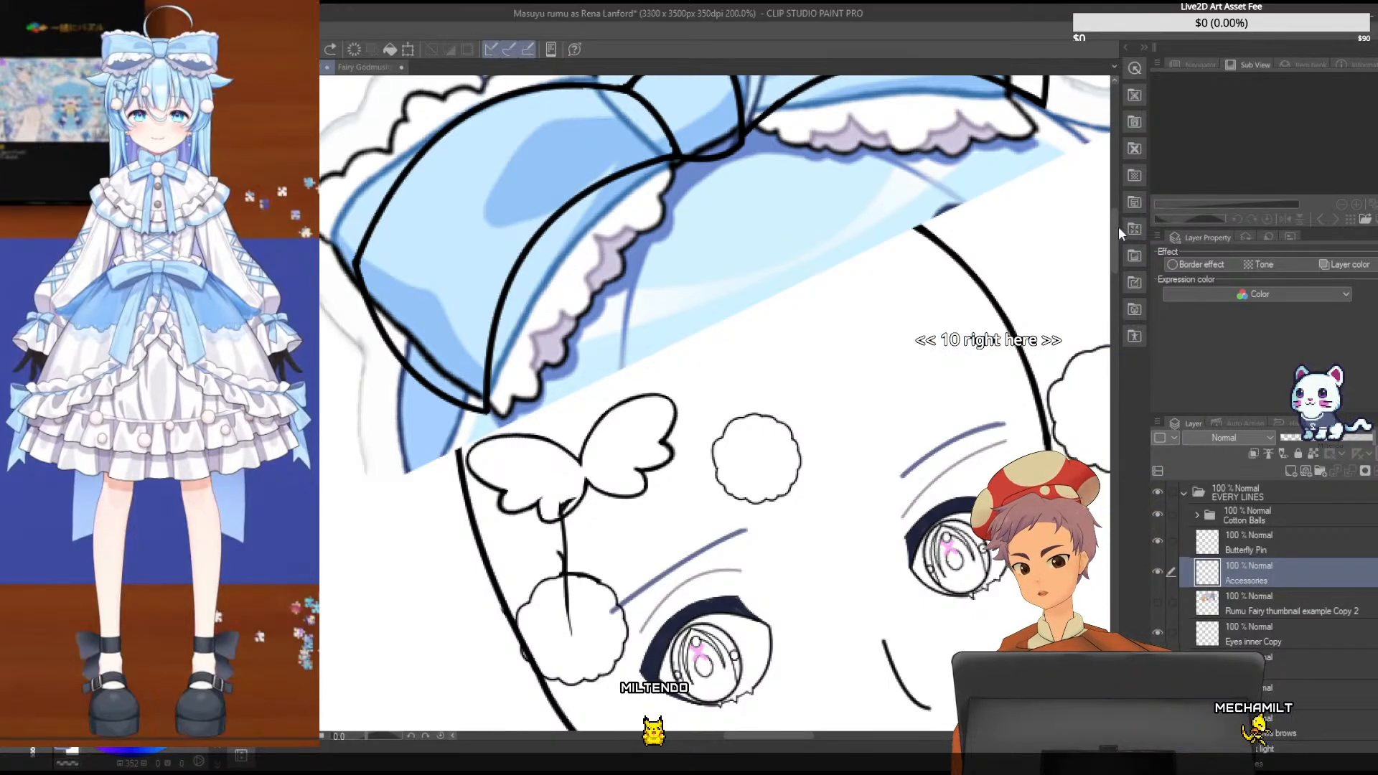
pyautogui.scroll(2, 1113, 224)
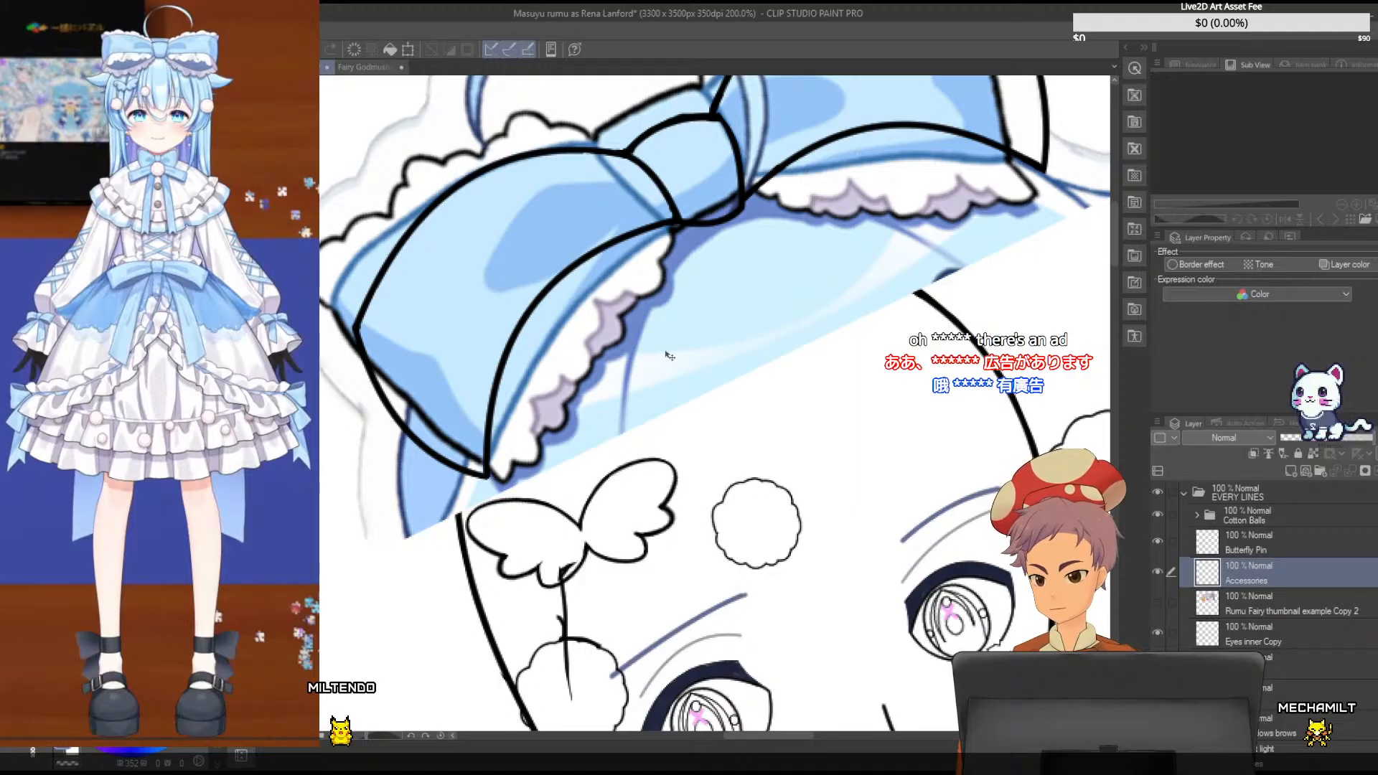
pyautogui.hotkey('ctrl', 't')
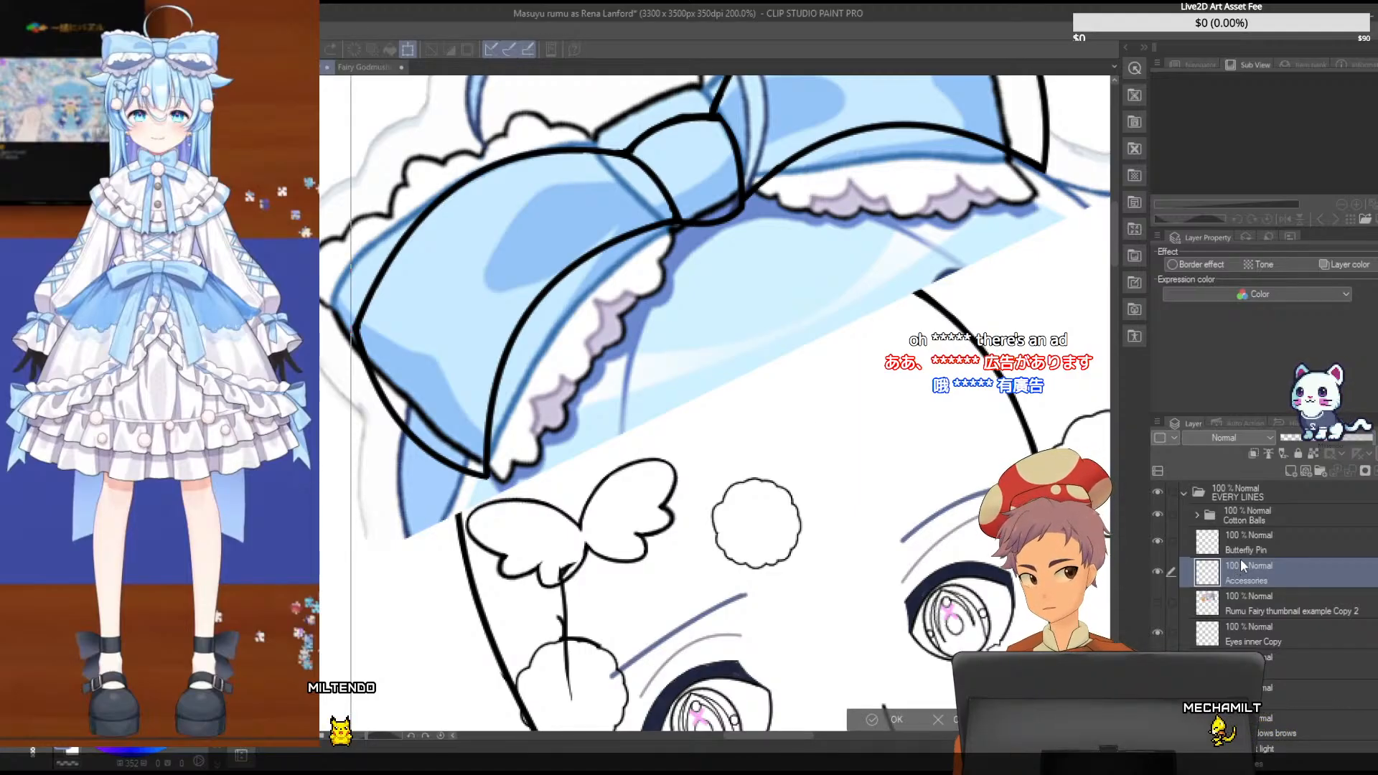
pyautogui.hotkey('alt', 'Tab')
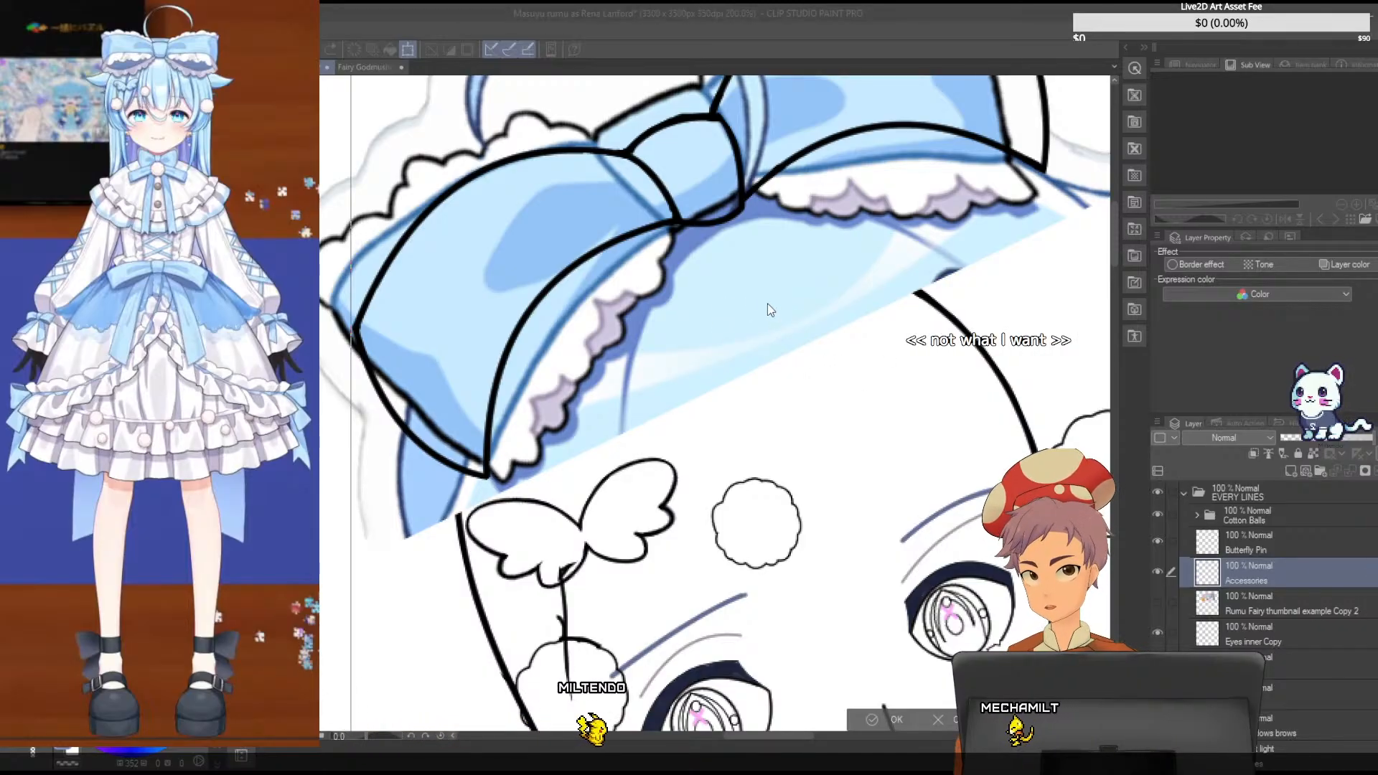
pyautogui.press('Escape')
# - Try moving the blue reference bow on the mushroom chibi Copy layer to line up with the black bow lines
pyautogui.scroll(-5, 1334, 627)
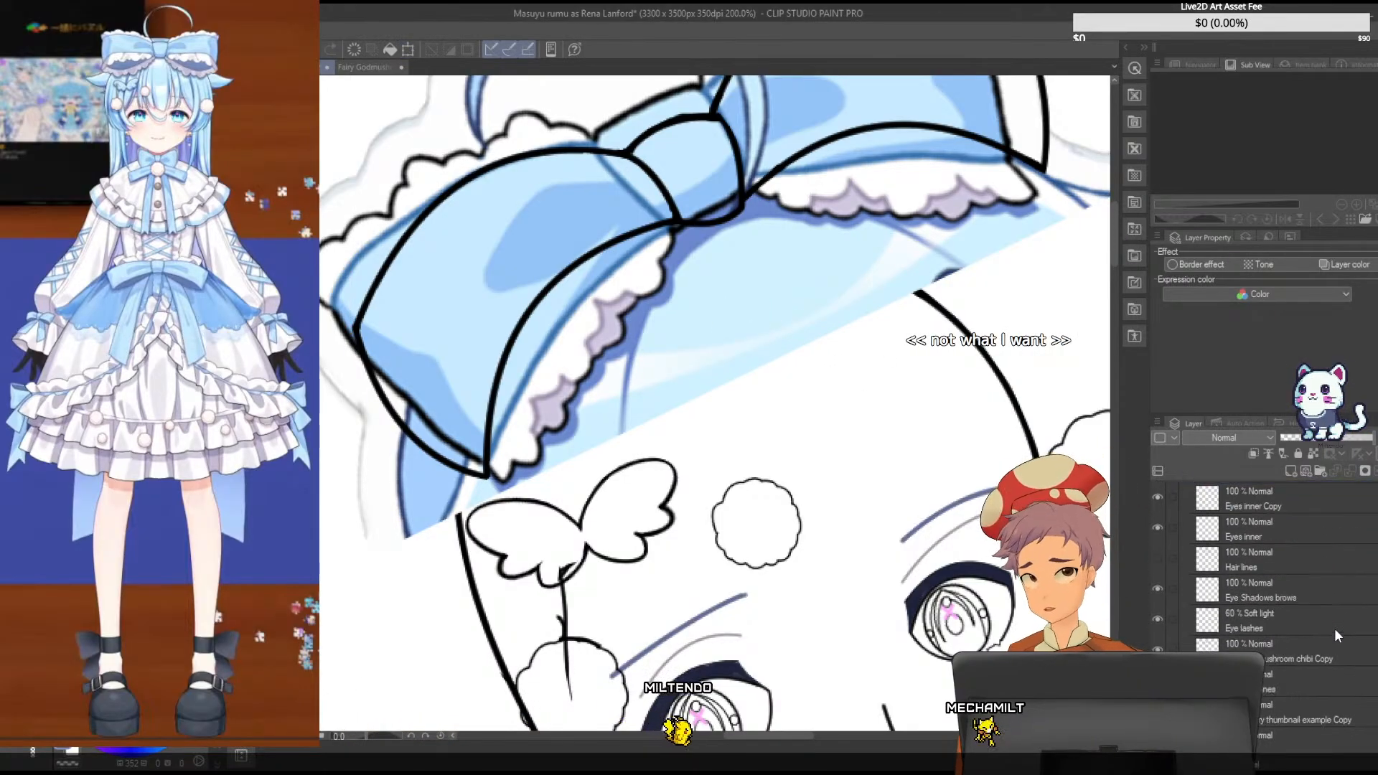
pyautogui.click(1282, 656)
pyautogui.hotkey('ctrl', 't')
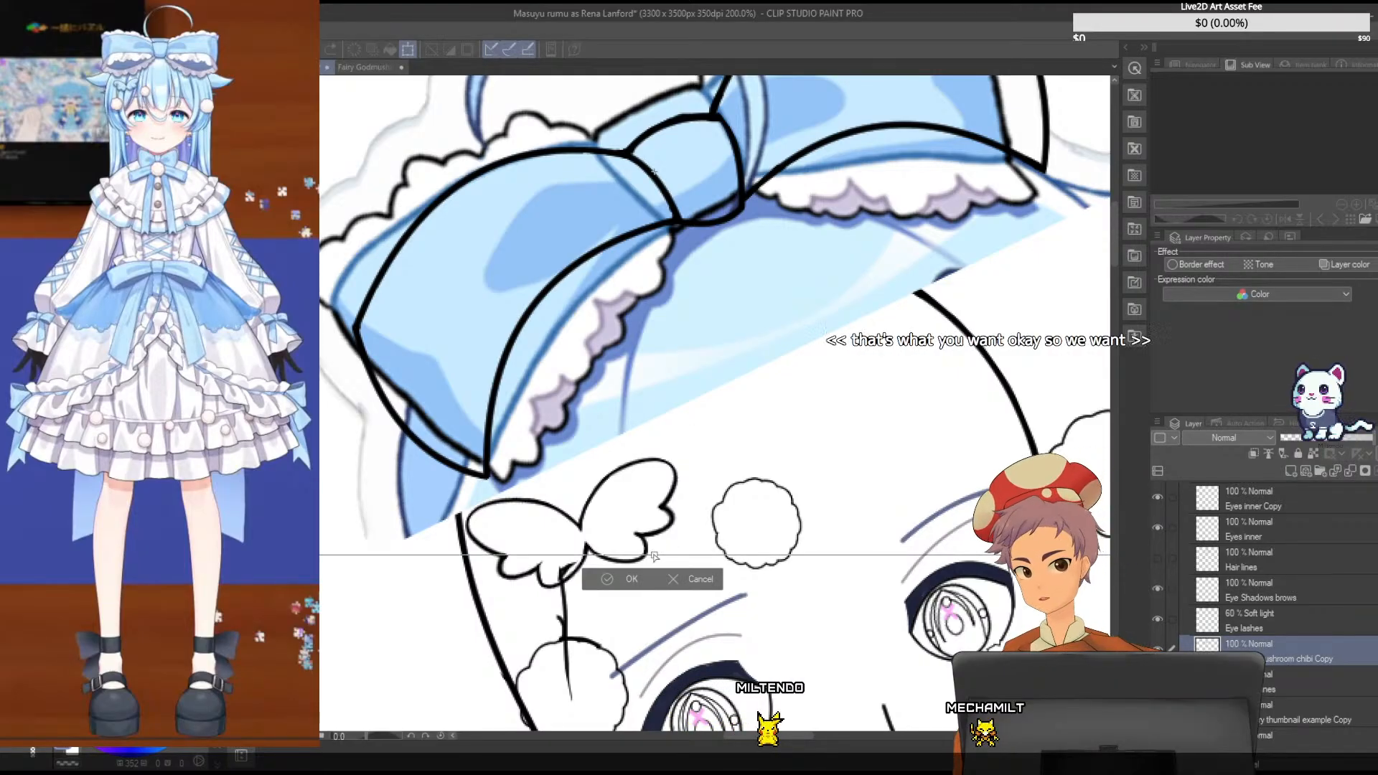
pyautogui.moveTo(653, 555)
pyautogui.mouseDown()
pyautogui.moveTo(640, 527)
pyautogui.moveTo(659, 571)
pyautogui.mouseUp()
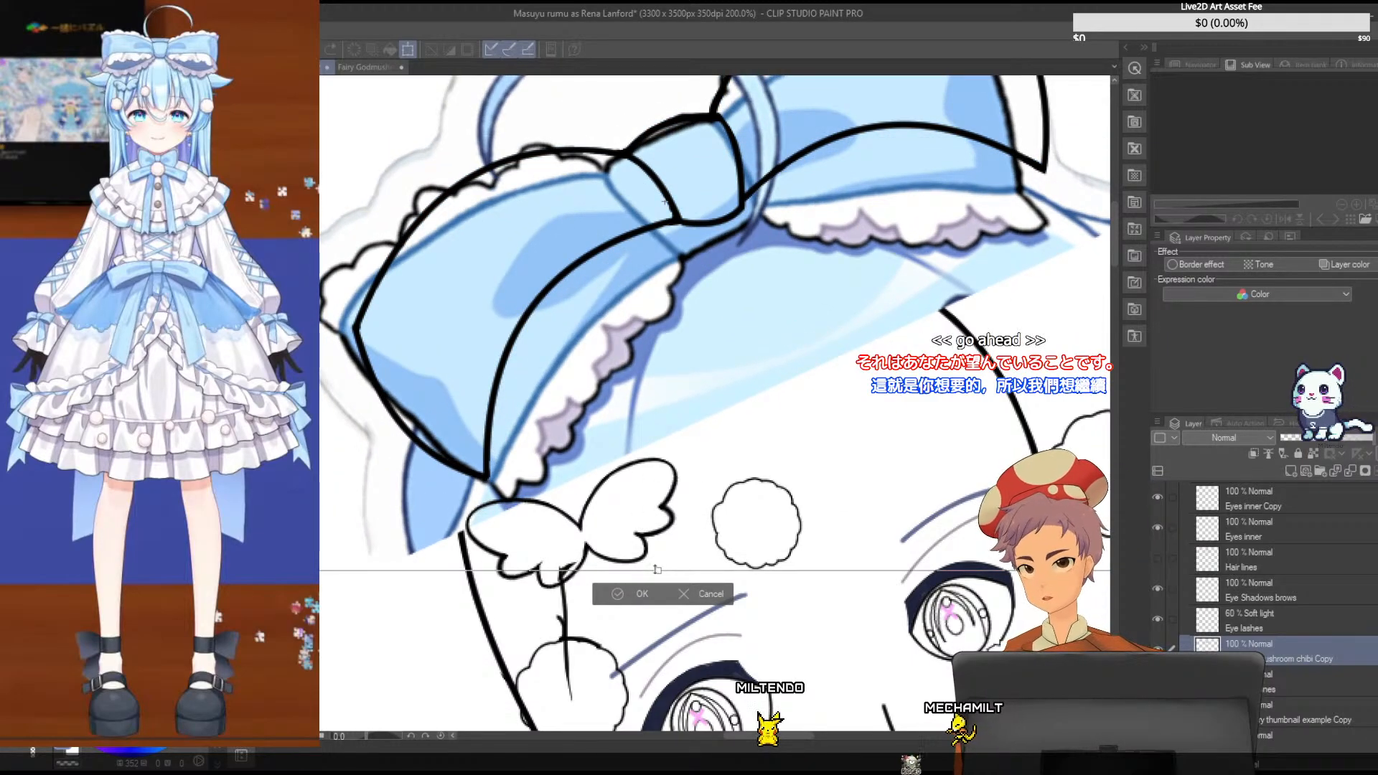
pyautogui.moveTo(650, 569)
pyautogui.mouseDown()
pyautogui.moveTo(660, 506)
pyautogui.moveTo(658, 564)
pyautogui.mouseUp()
pyautogui.scroll(-1, 658, 564)
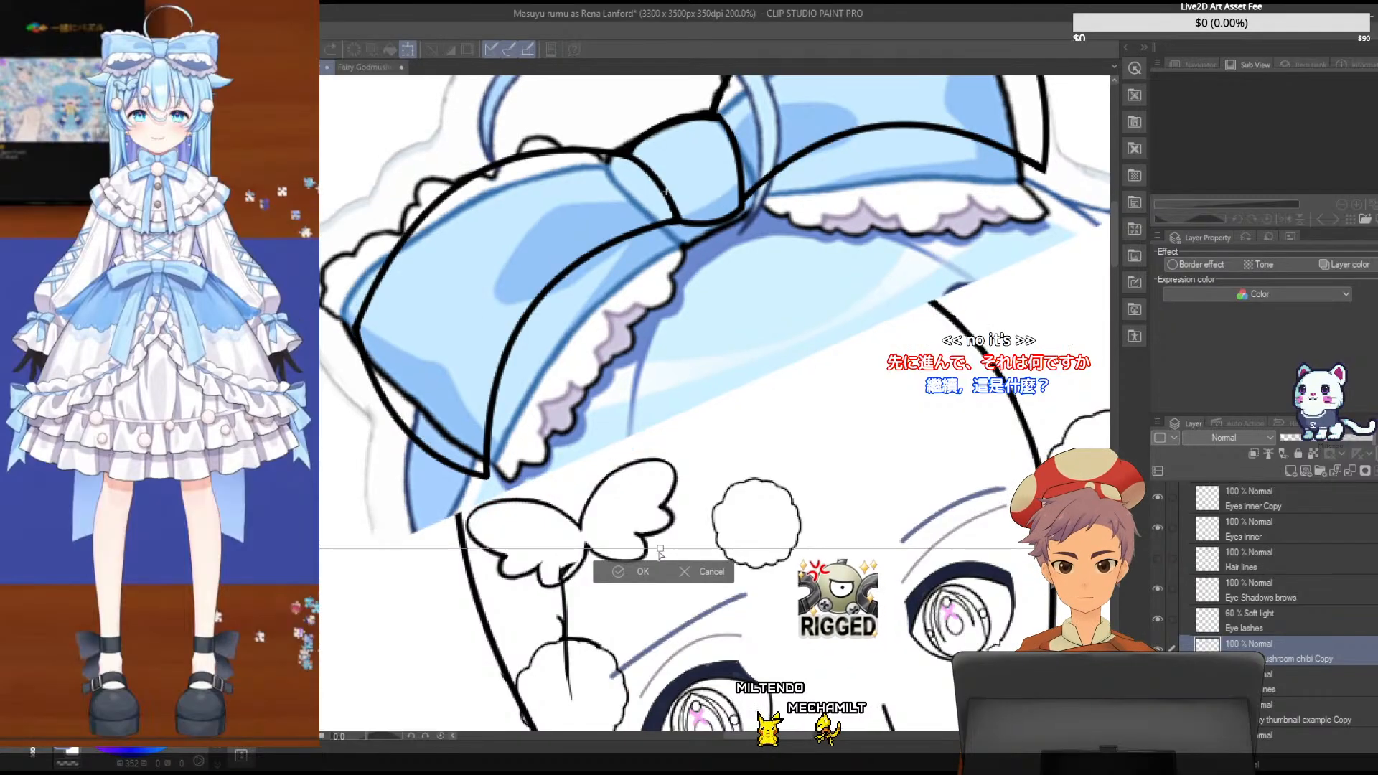
pyautogui.scroll(-1, 659, 557)
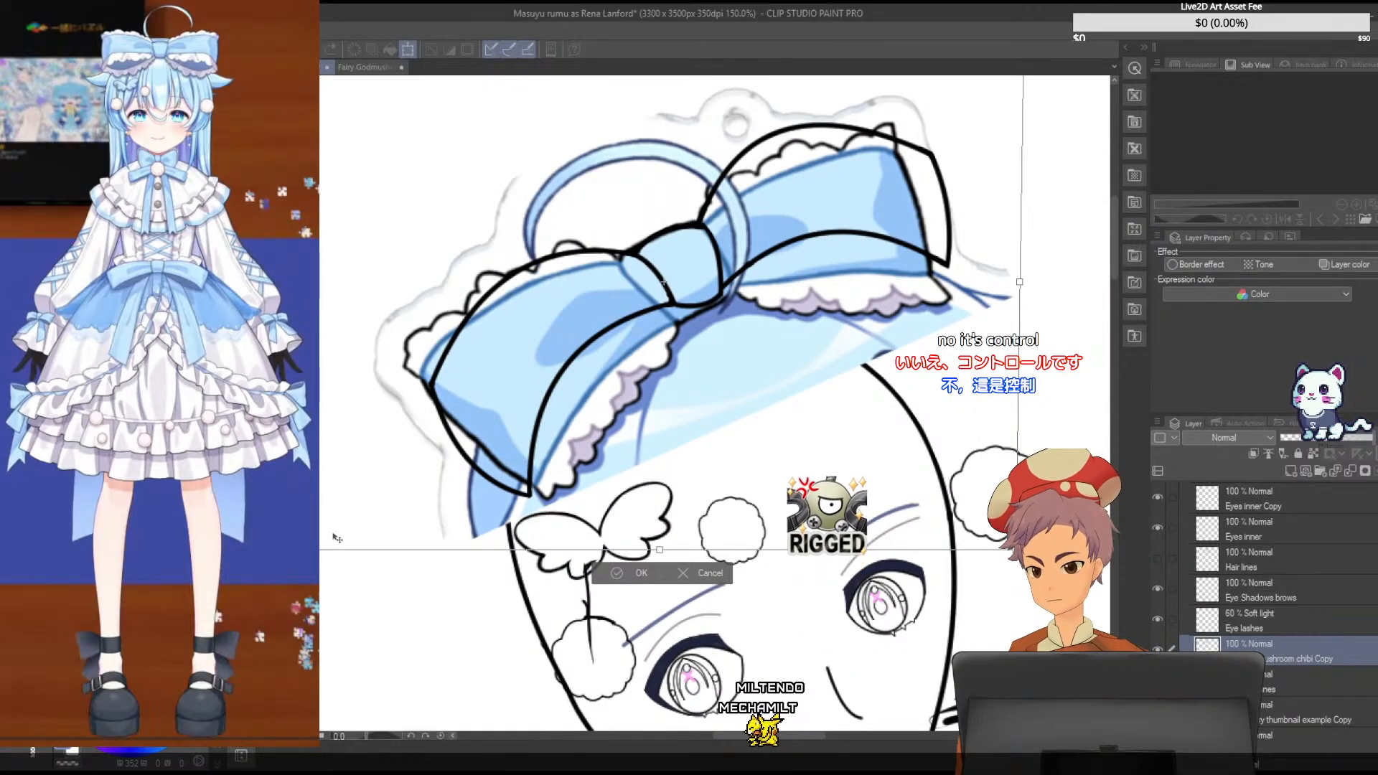
# - Try distorting the reference bow by its lower corners so both loops follow the black bow outline
pyautogui.moveTo(302, 550); pyautogui.dragTo(338, 524)
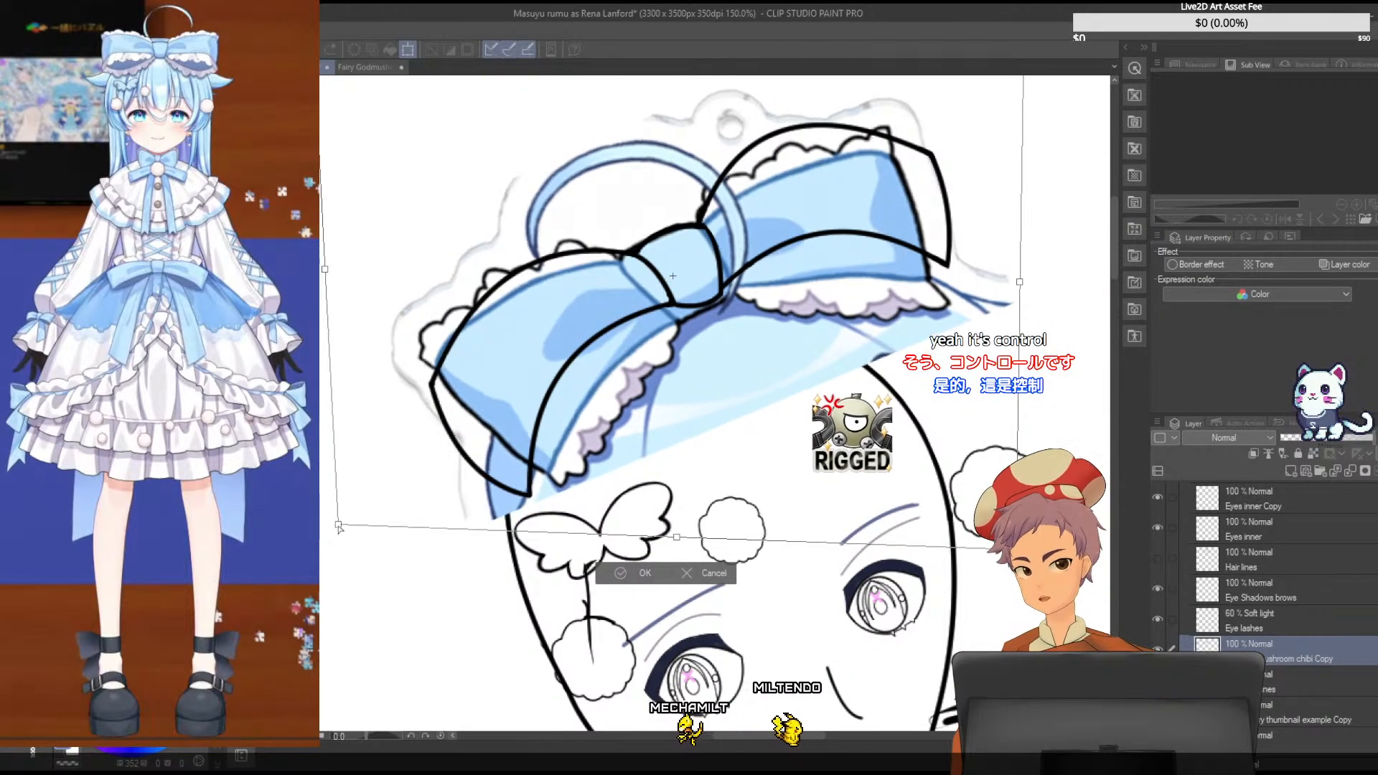
pyautogui.moveTo(664, 356); pyautogui.dragTo(645, 379)
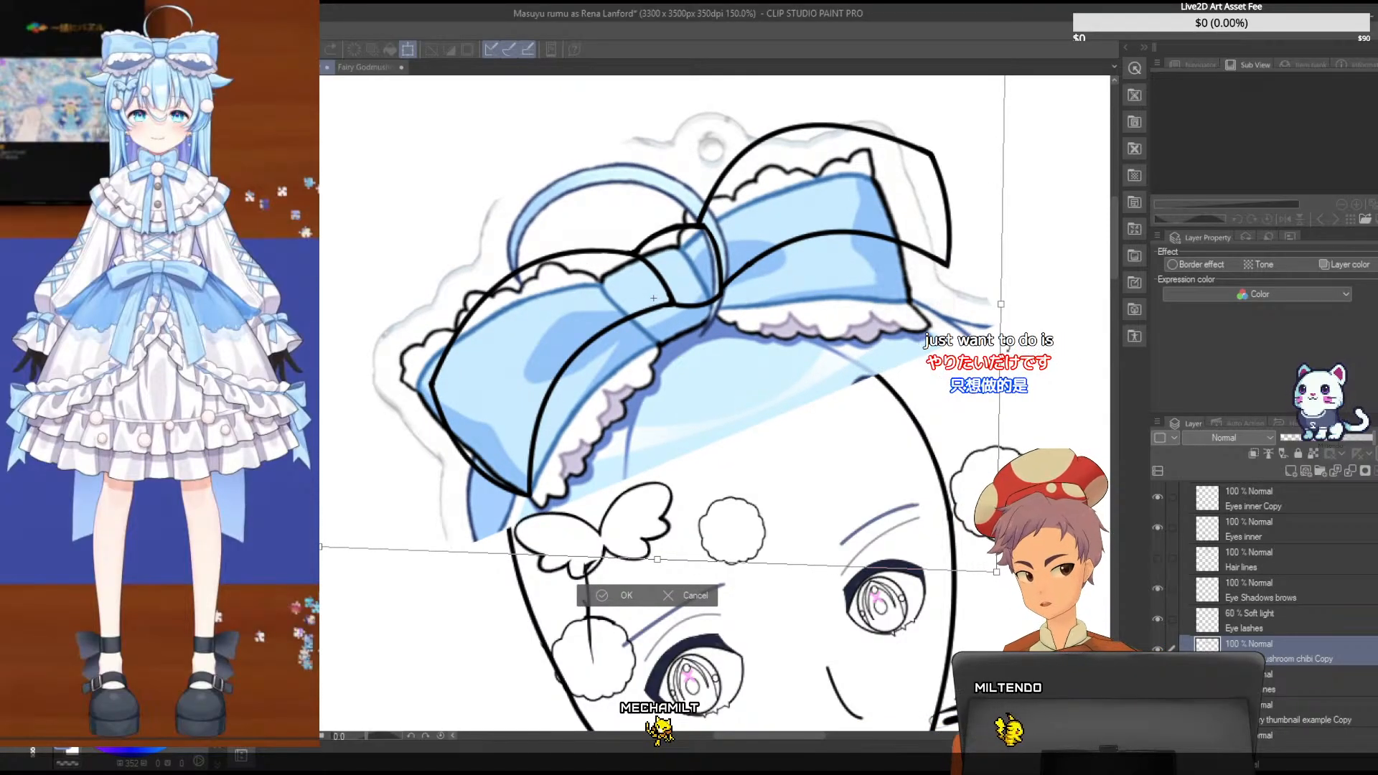
pyautogui.moveTo(997, 572); pyautogui.dragTo(919, 452)
pyautogui.moveTo(839, 345); pyautogui.dragTo(829, 330)
pyautogui.moveTo(343, 517); pyautogui.dragTo(261, 624)
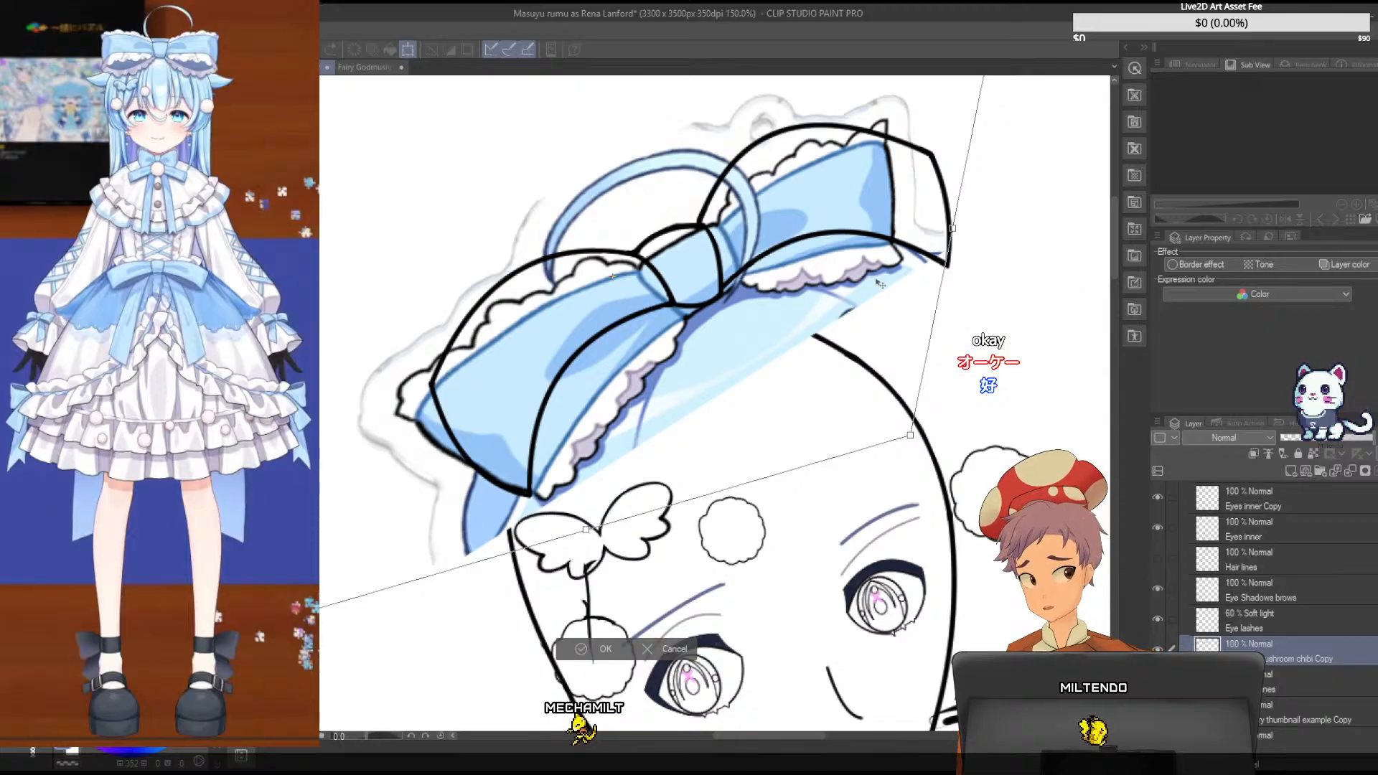
pyautogui.moveTo(910, 436); pyautogui.dragTo(900, 429)
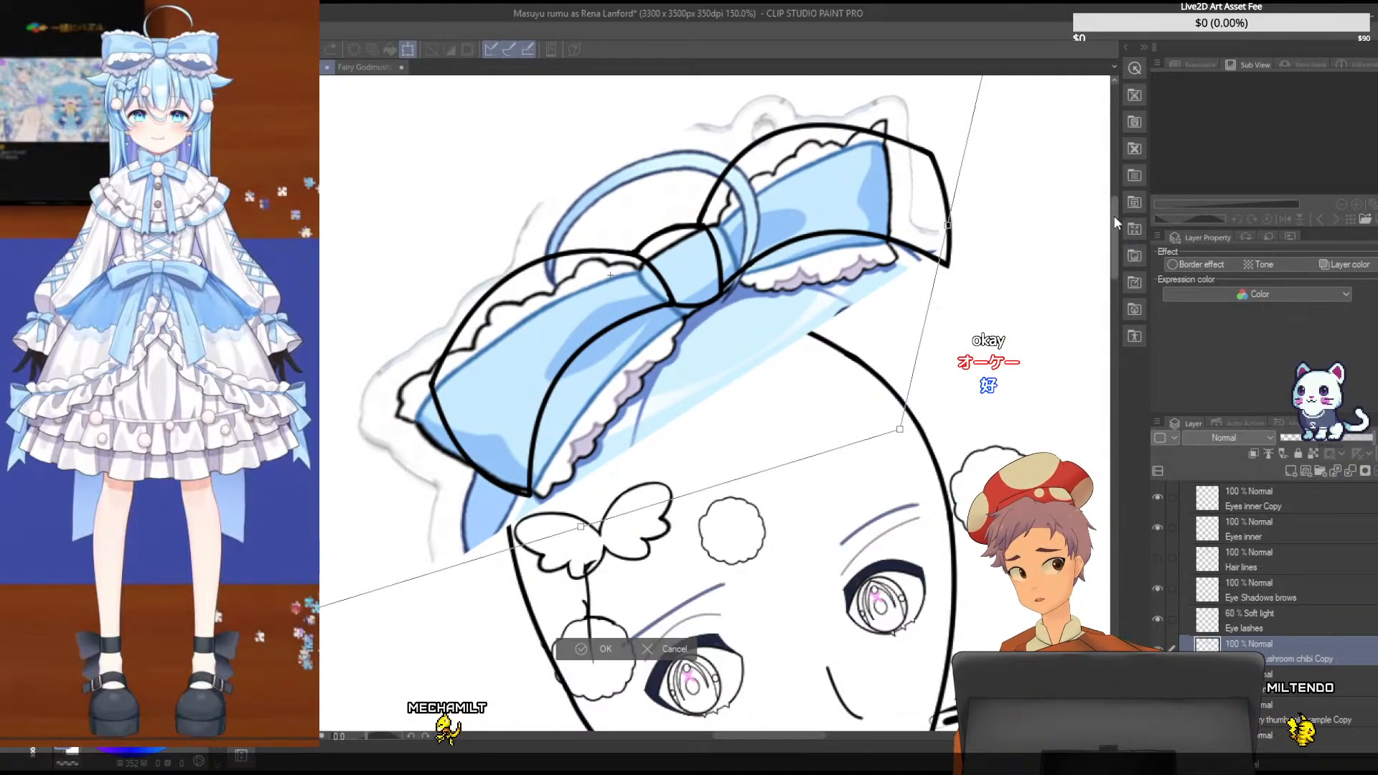
# - Try skewing the reference bow by its corners and edge midpoints so its loop corners meet the line art corners
pyautogui.scroll(3, 1005, 216)
pyautogui.moveTo(998, 212); pyautogui.dragTo(963, 201)
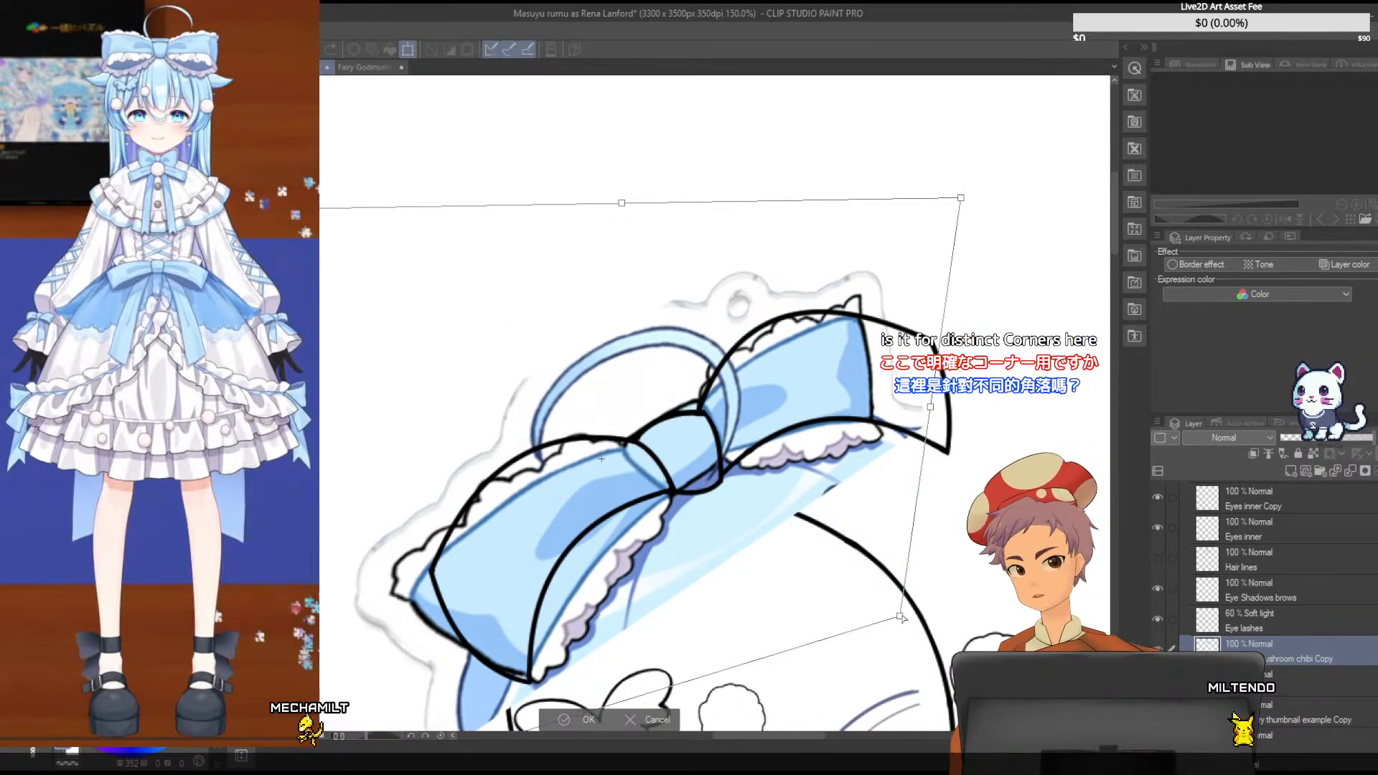
pyautogui.moveTo(901, 618); pyautogui.dragTo(908, 628)
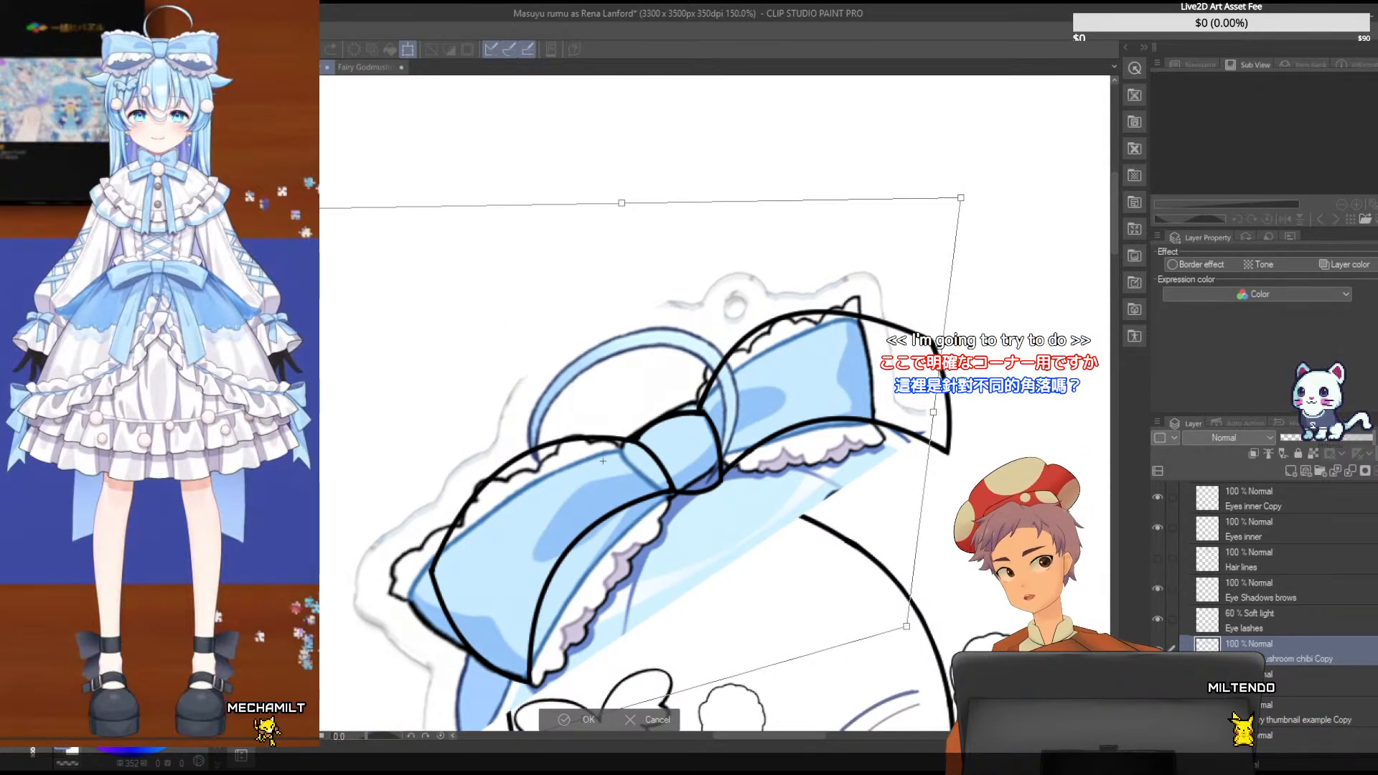
pyautogui.moveTo(282, 209)
pyautogui.mouseDown()
pyautogui.moveTo(320, 229)
pyautogui.moveTo(283, 191)
pyautogui.mouseUp()
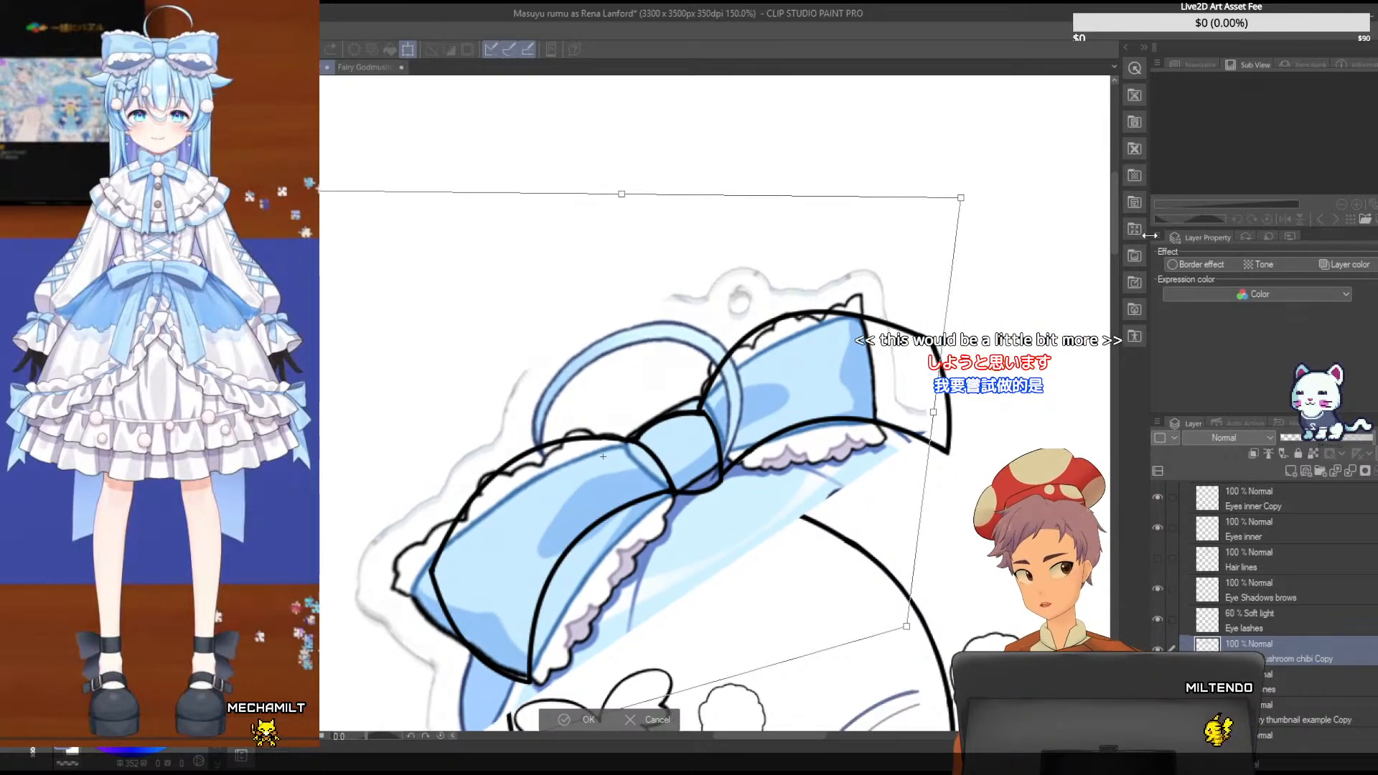
pyautogui.moveTo(1115, 227); pyautogui.dragTo(1115, 252)
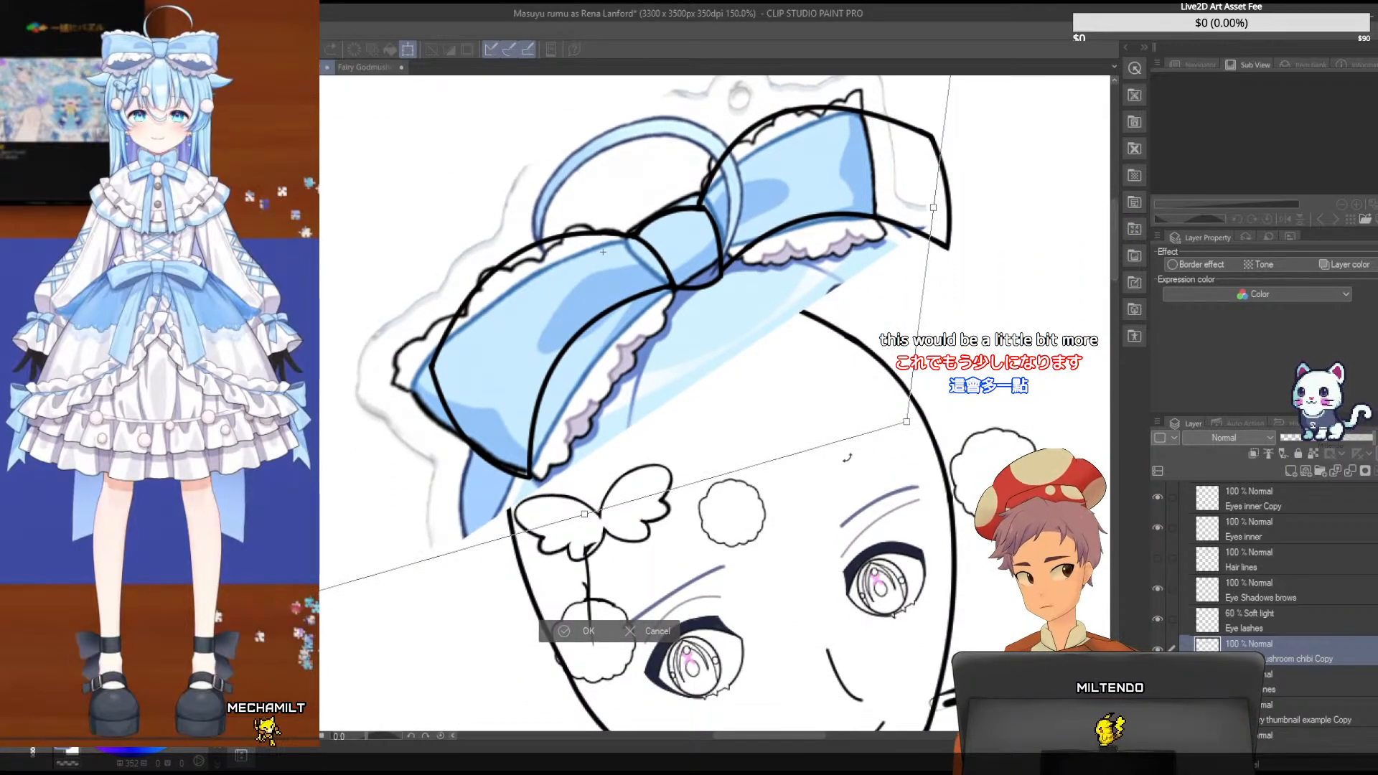
pyautogui.moveTo(262, 607); pyautogui.dragTo(259, 609)
pyautogui.moveTo(911, 429); pyautogui.dragTo(935, 431)
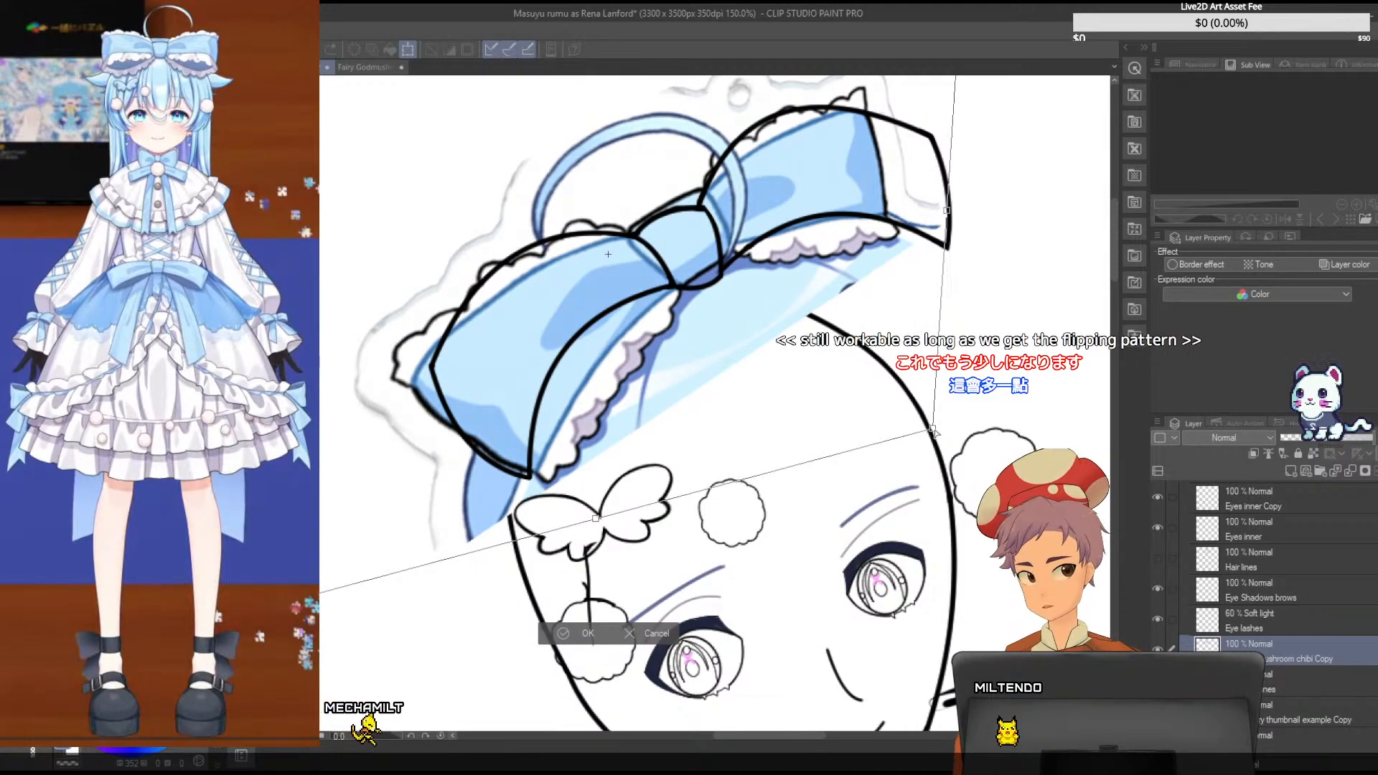
pyautogui.moveTo(598, 520); pyautogui.dragTo(591, 526)
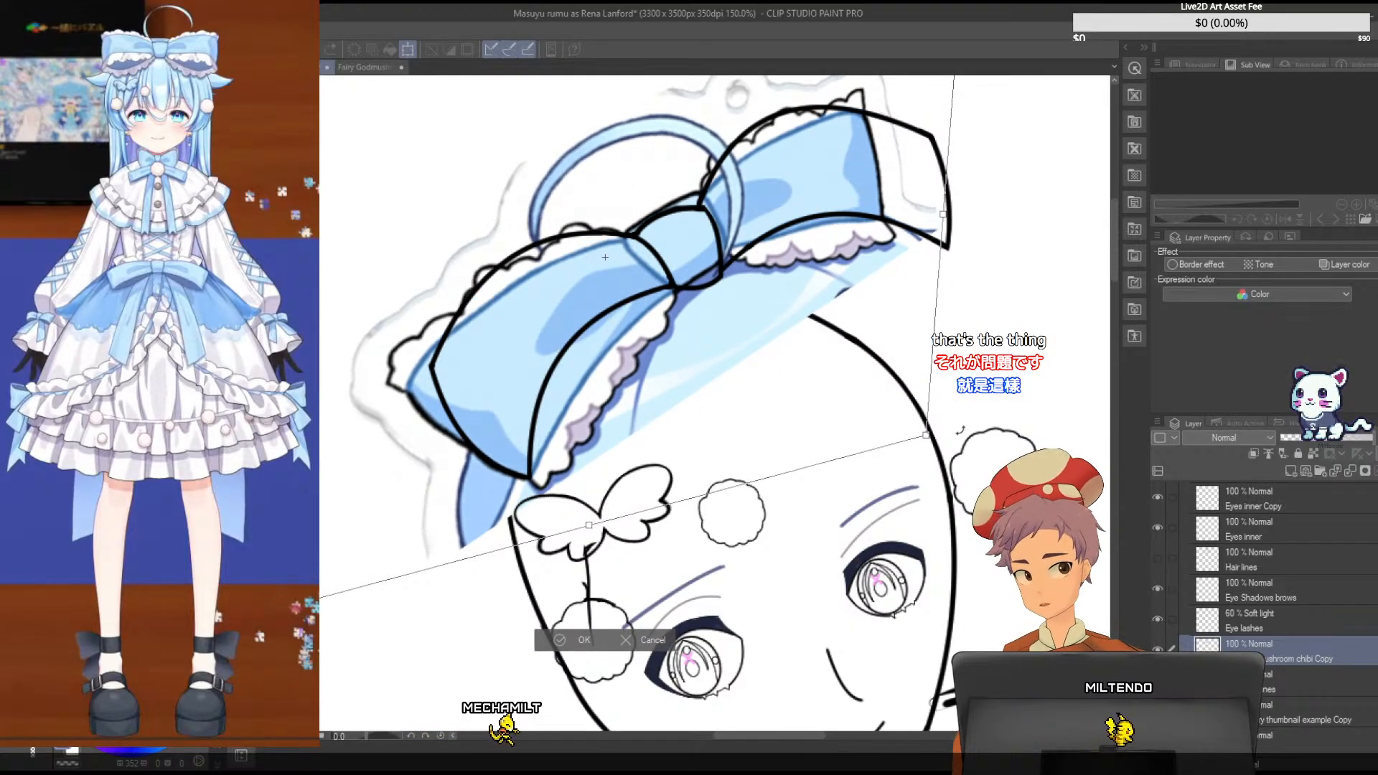
pyautogui.moveTo(942, 214)
pyautogui.mouseDown()
pyautogui.moveTo(929, 218)
pyautogui.moveTo(936, 211)
pyautogui.mouseUp()
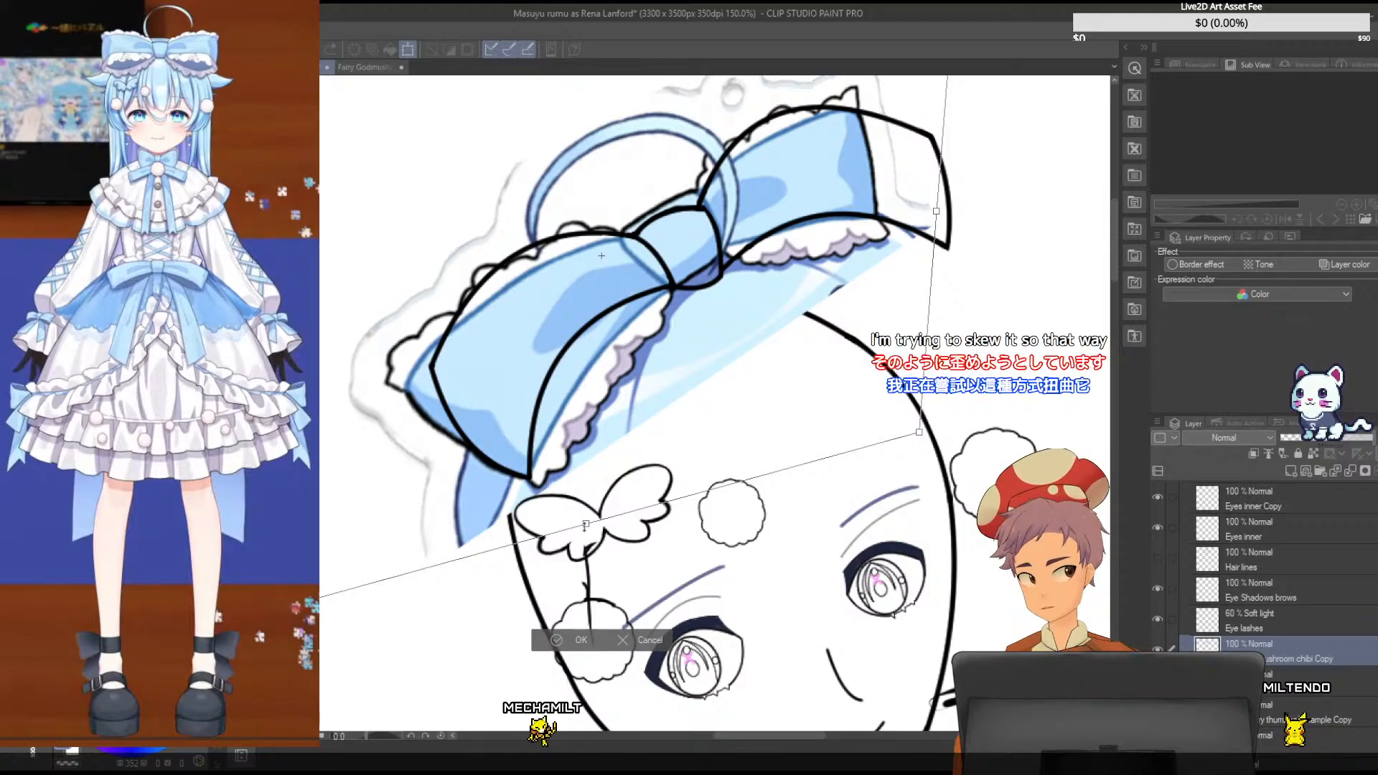
pyautogui.moveTo(586, 525); pyautogui.dragTo(590, 528)
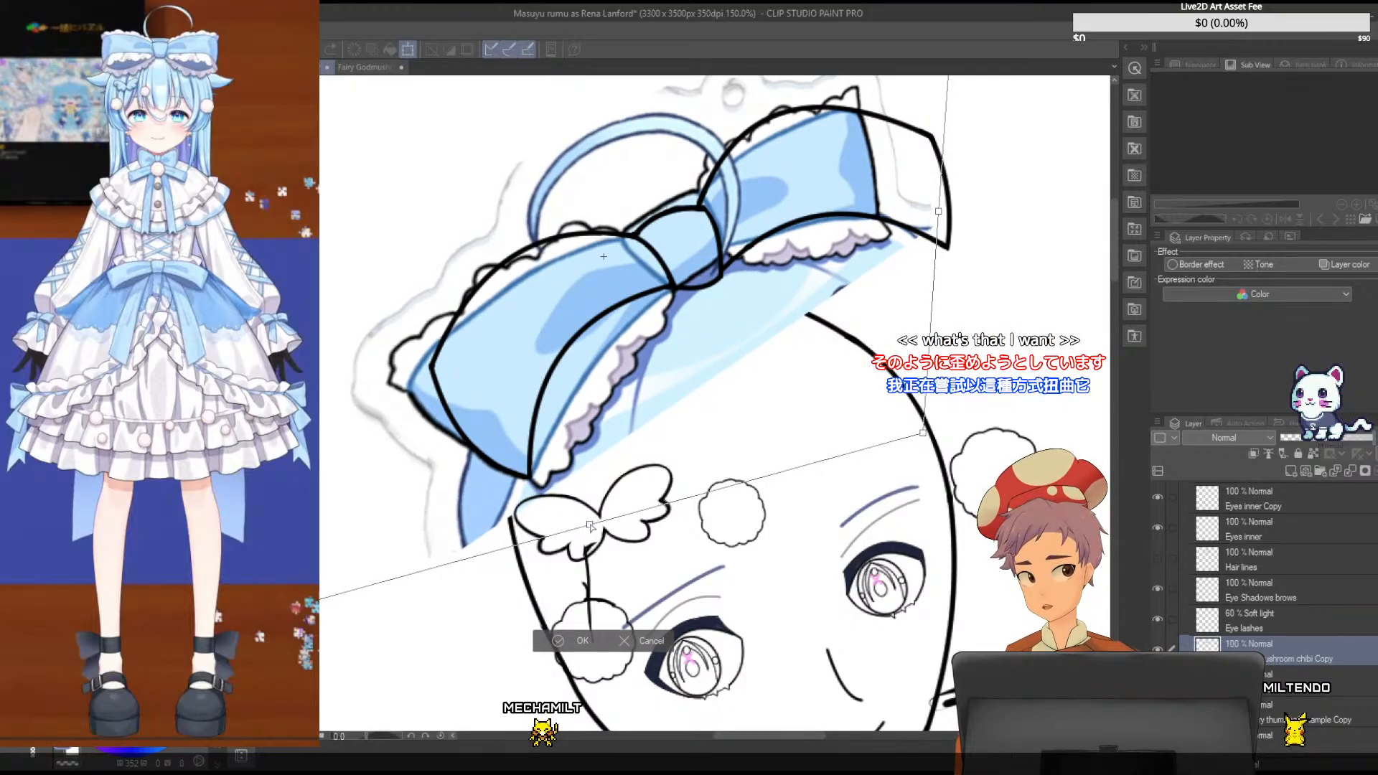
# - Try pulling the reference bow's upper corners inward and readjusting its position, and cancel the whole distortion
pyautogui.moveTo(1115, 251); pyautogui.dragTo(1116, 230)
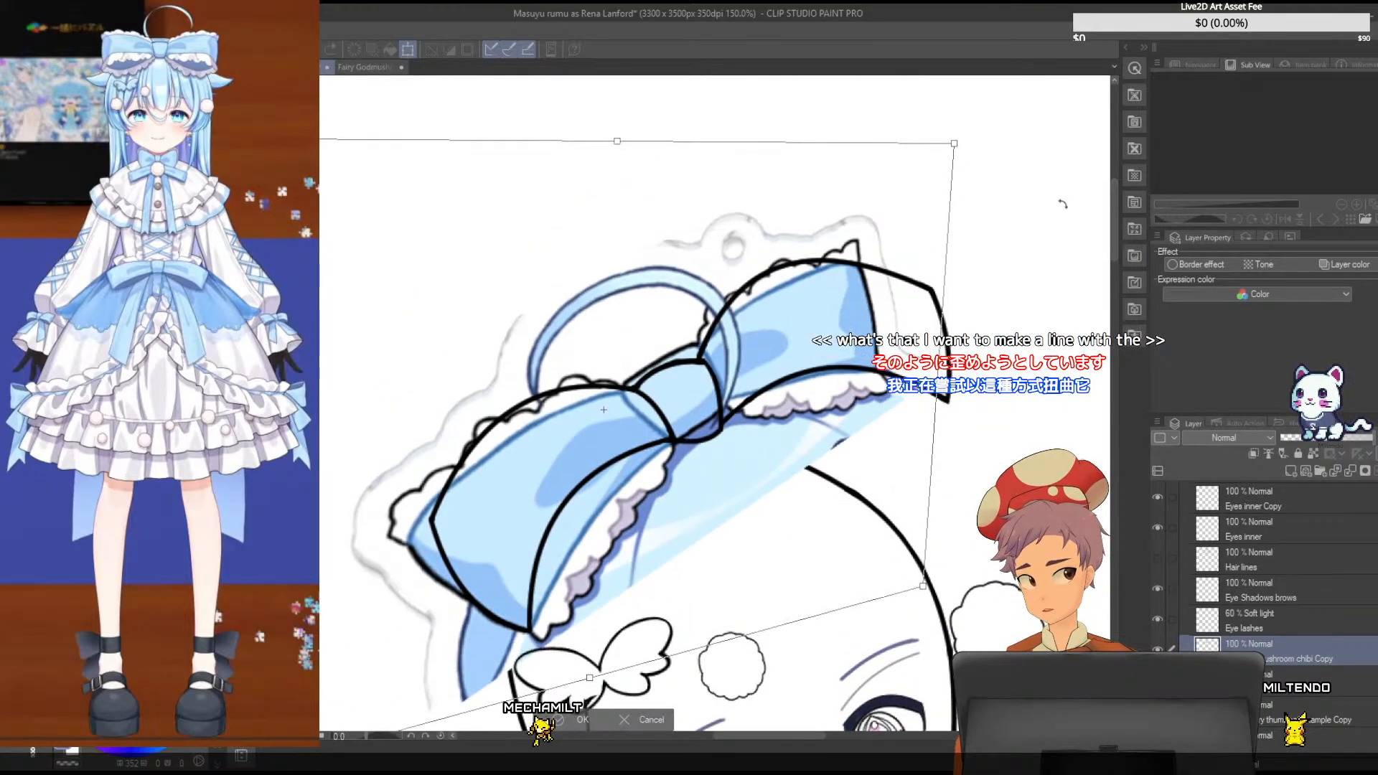
pyautogui.moveTo(953, 143); pyautogui.dragTo(896, 194)
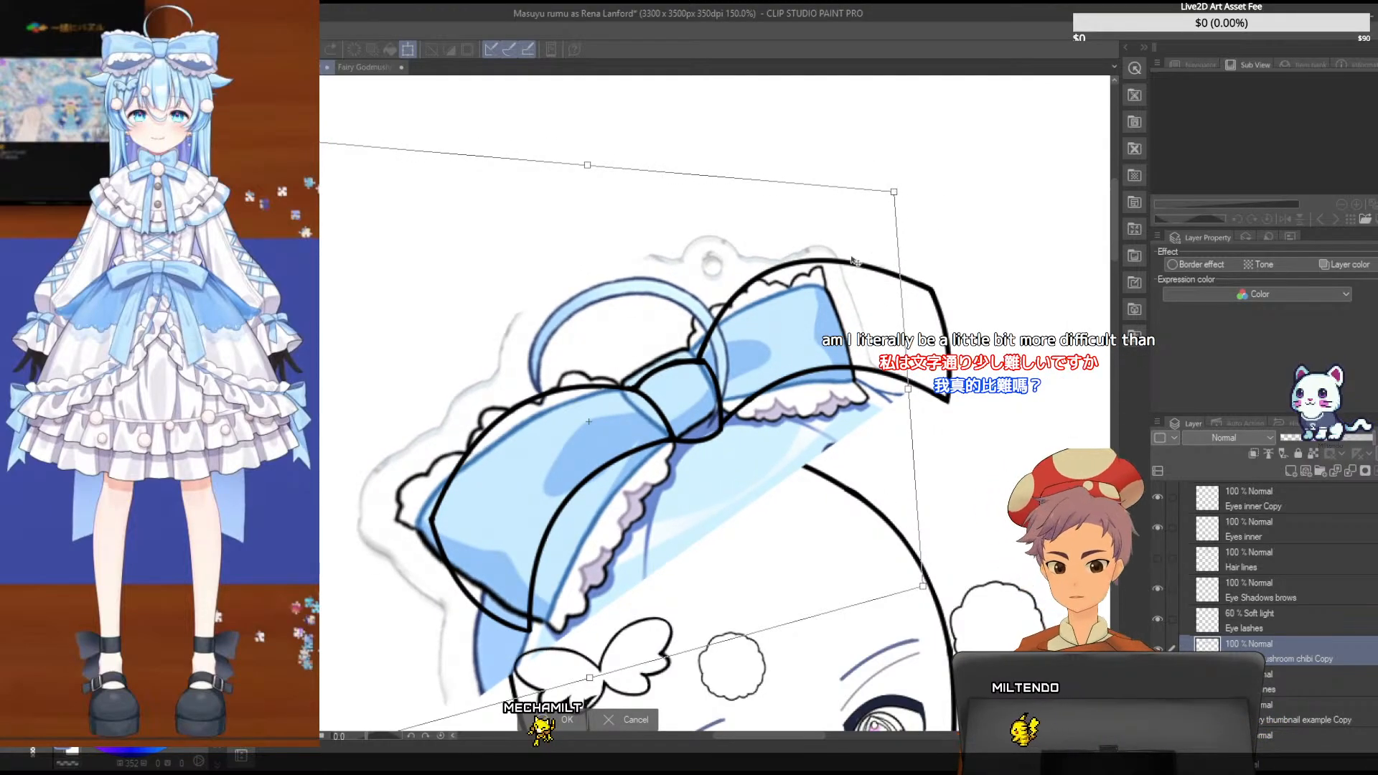
pyautogui.moveTo(1118, 264); pyautogui.dragTo(1117, 277)
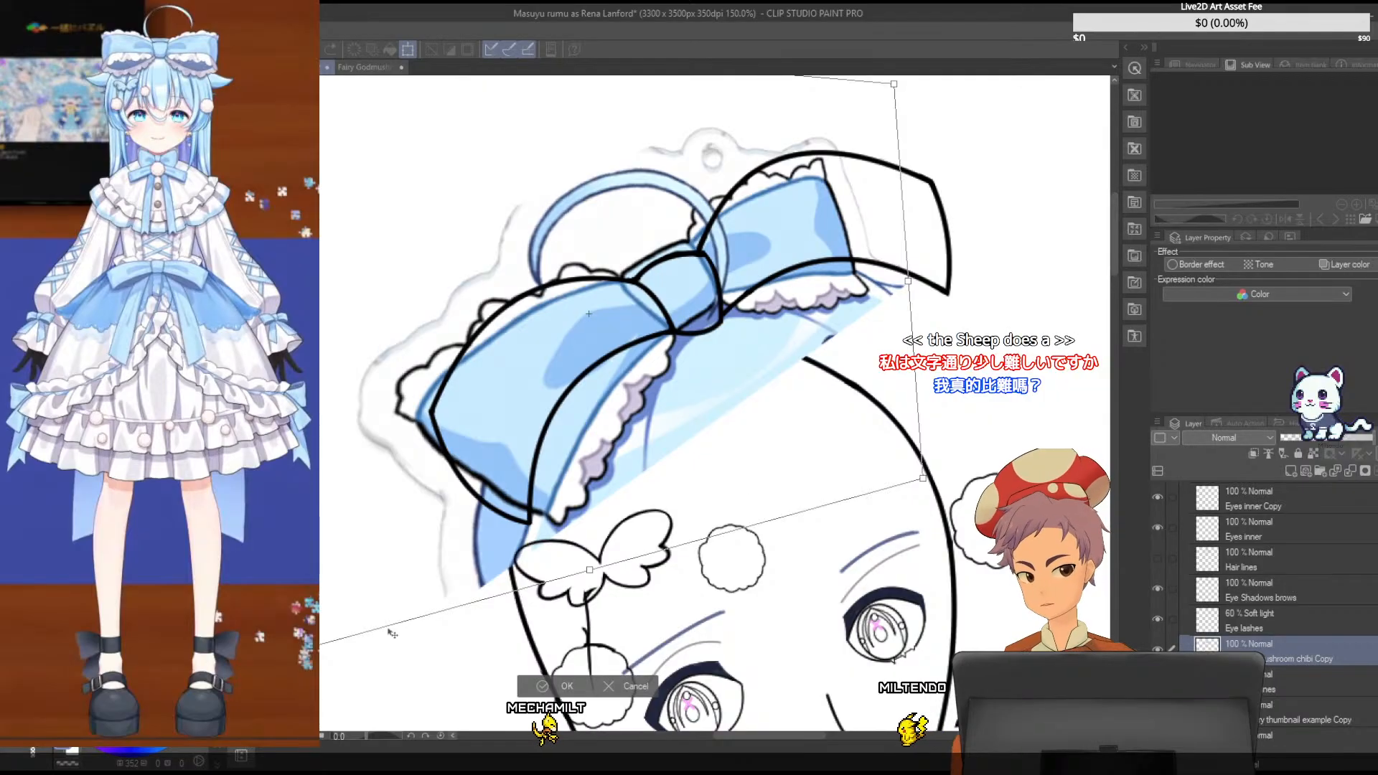
pyautogui.moveTo(588, 314); pyautogui.dragTo(591, 326)
pyautogui.moveTo(976, 516); pyautogui.dragTo(936, 501)
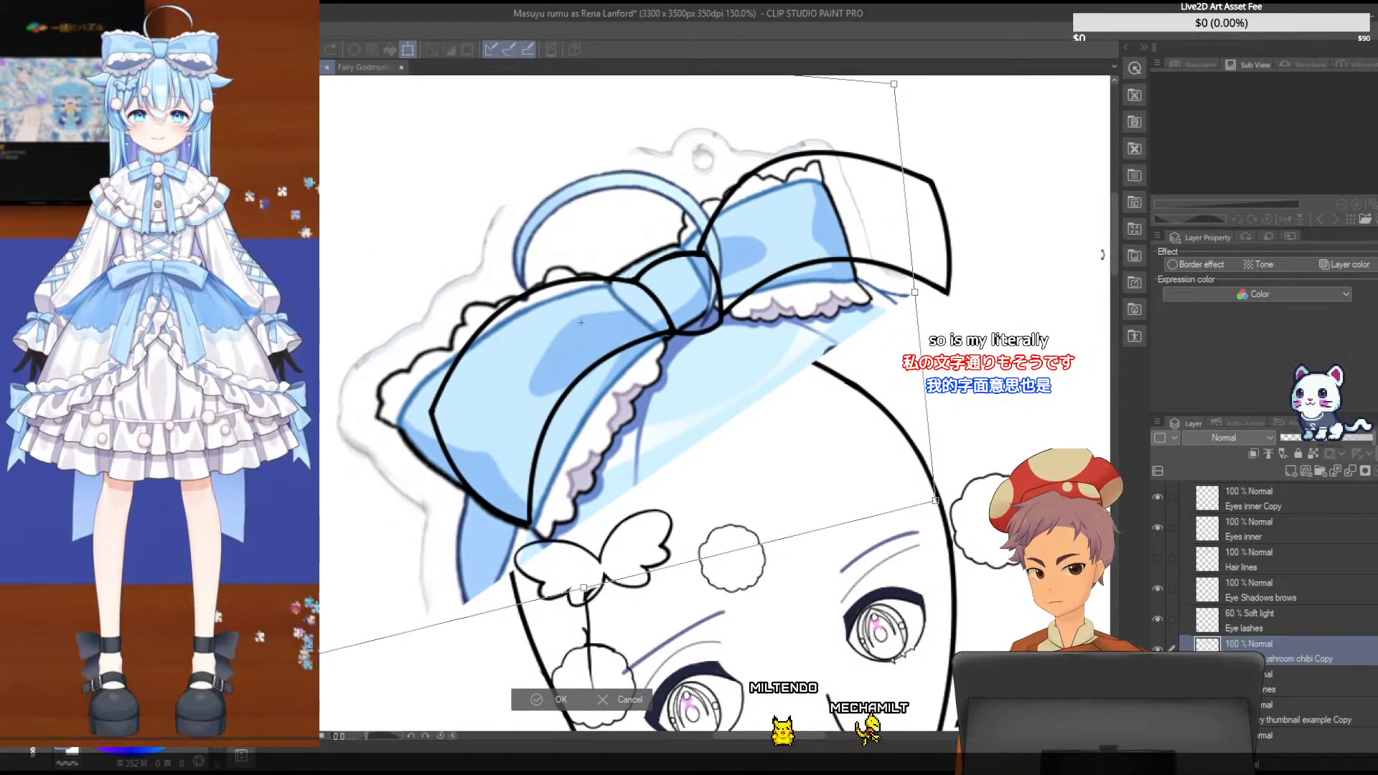
pyautogui.moveTo(249, 352)
pyautogui.mouseDown()
pyautogui.moveTo(263, 336)
pyautogui.moveTo(244, 346)
pyautogui.mouseUp()
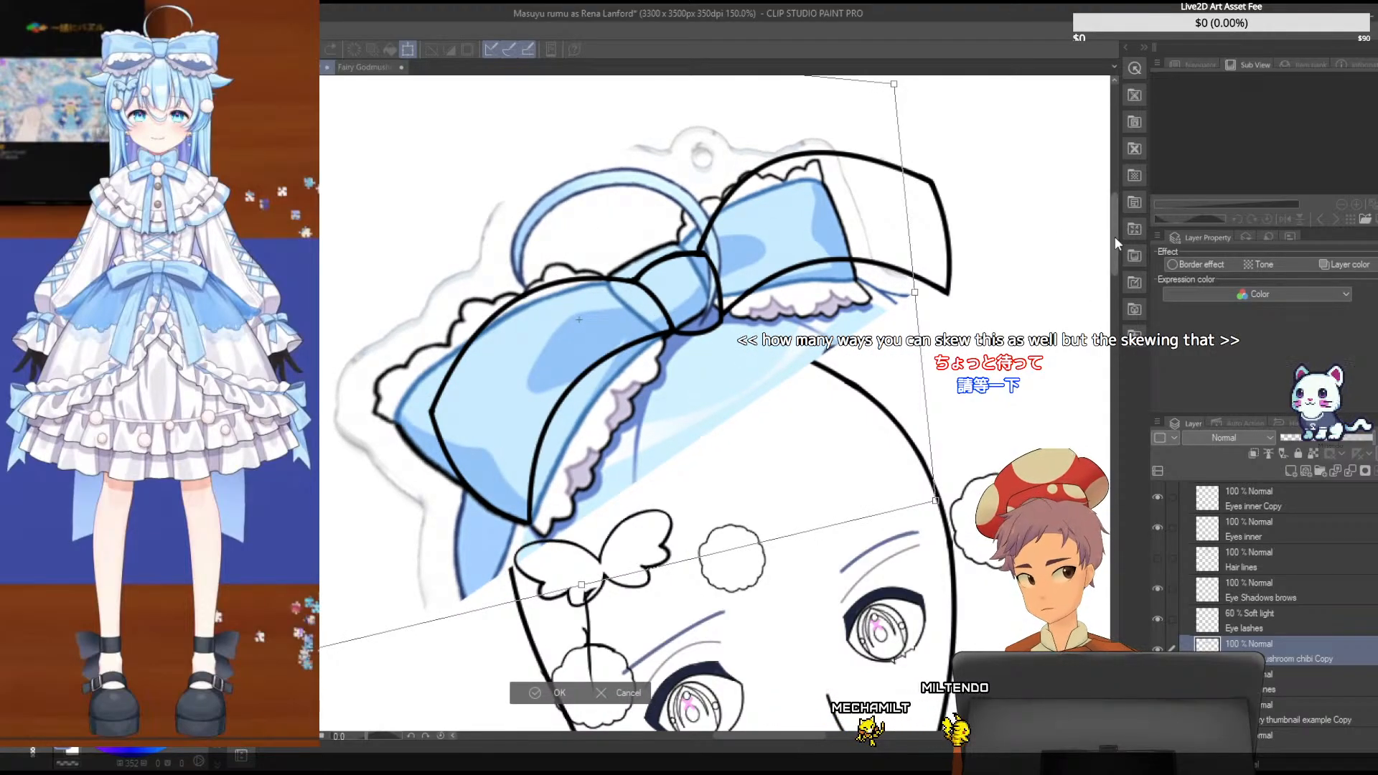
pyautogui.moveTo(1105, 284); pyautogui.dragTo(1094, 223)
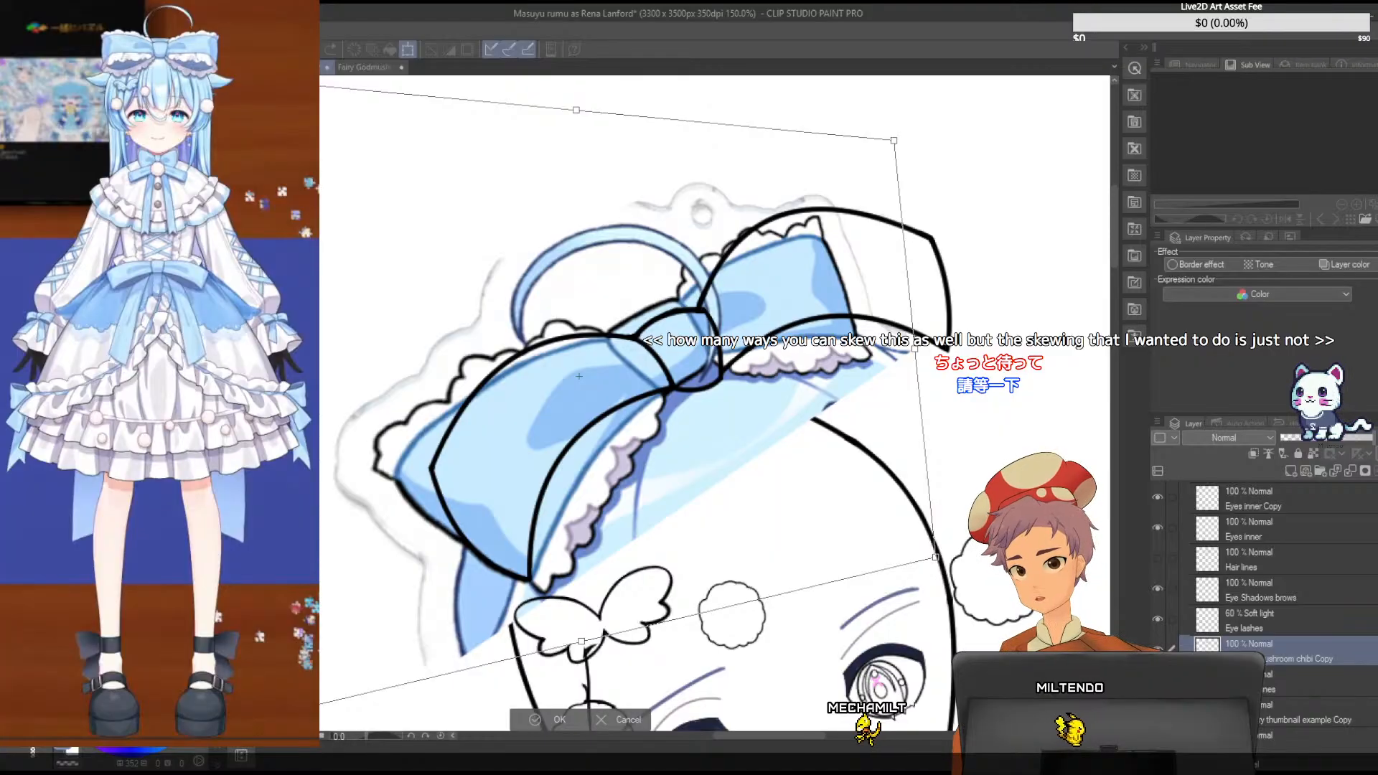
pyautogui.moveTo(319, 87)
pyautogui.mouseDown()
pyautogui.moveTo(341, 219)
pyautogui.moveTo(373, 129)
pyautogui.moveTo(393, 215)
pyautogui.moveTo(381, 200)
pyautogui.mouseUp()
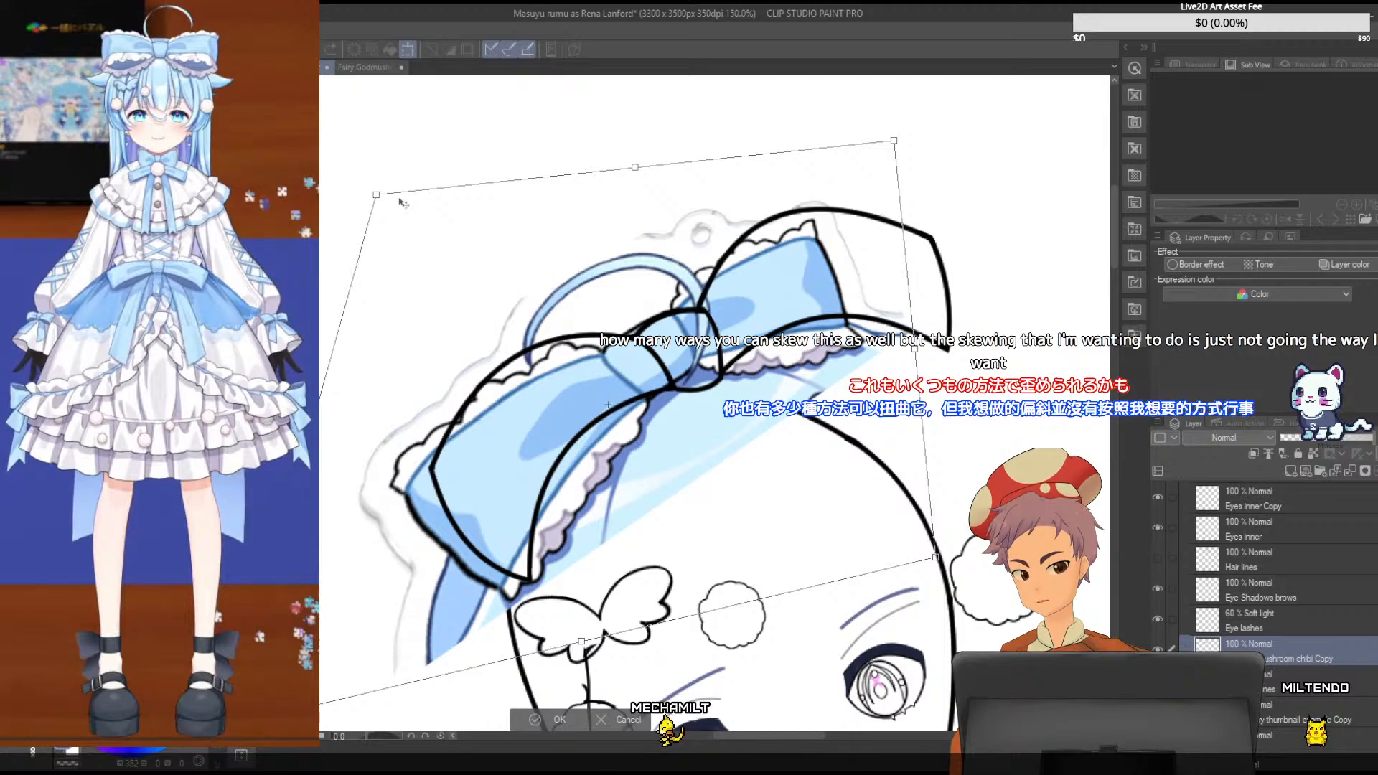
pyautogui.press('Escape')
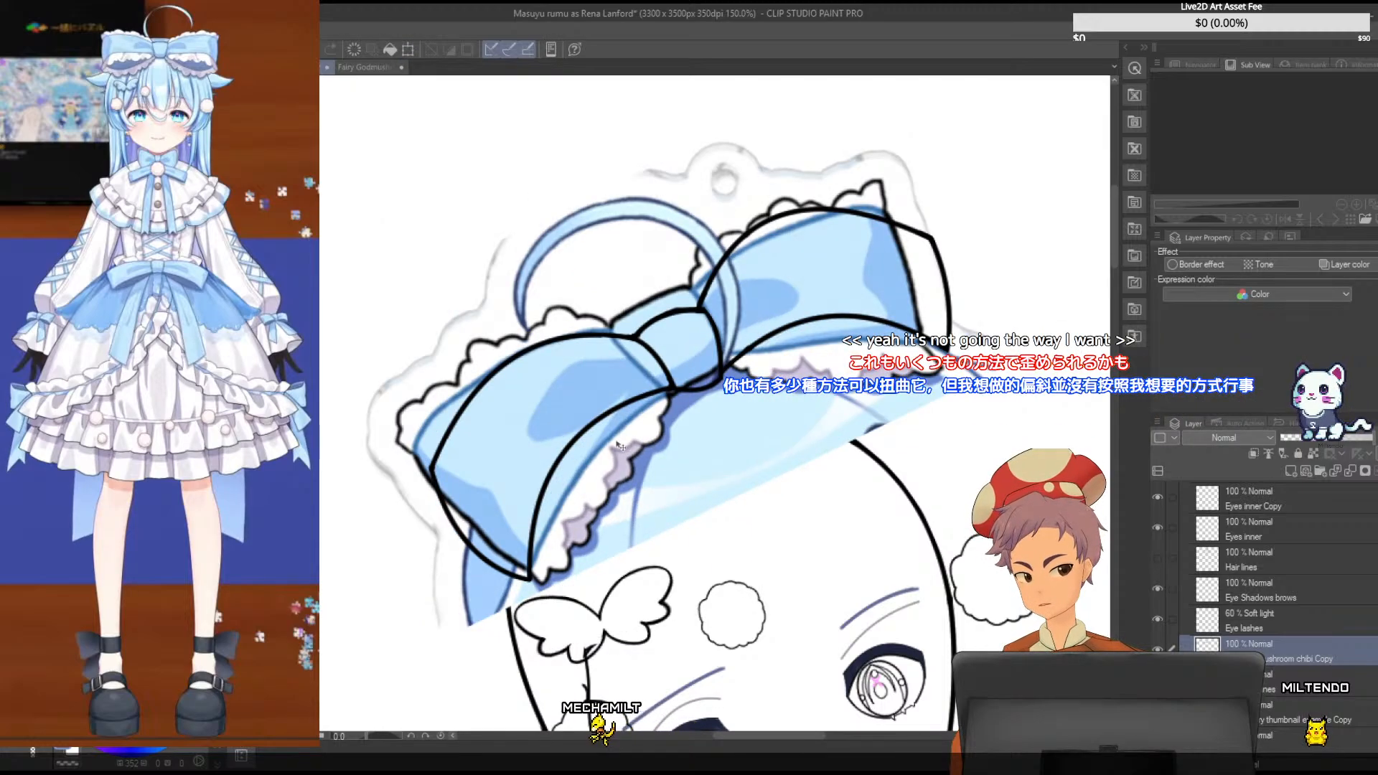
# - Nudge the blue reference bow so its knot and left loop line up with the black bow lines
pyautogui.moveTo(617, 441); pyautogui.dragTo(612, 437)
pyautogui.moveTo(600, 485); pyautogui.dragTo(601, 500)
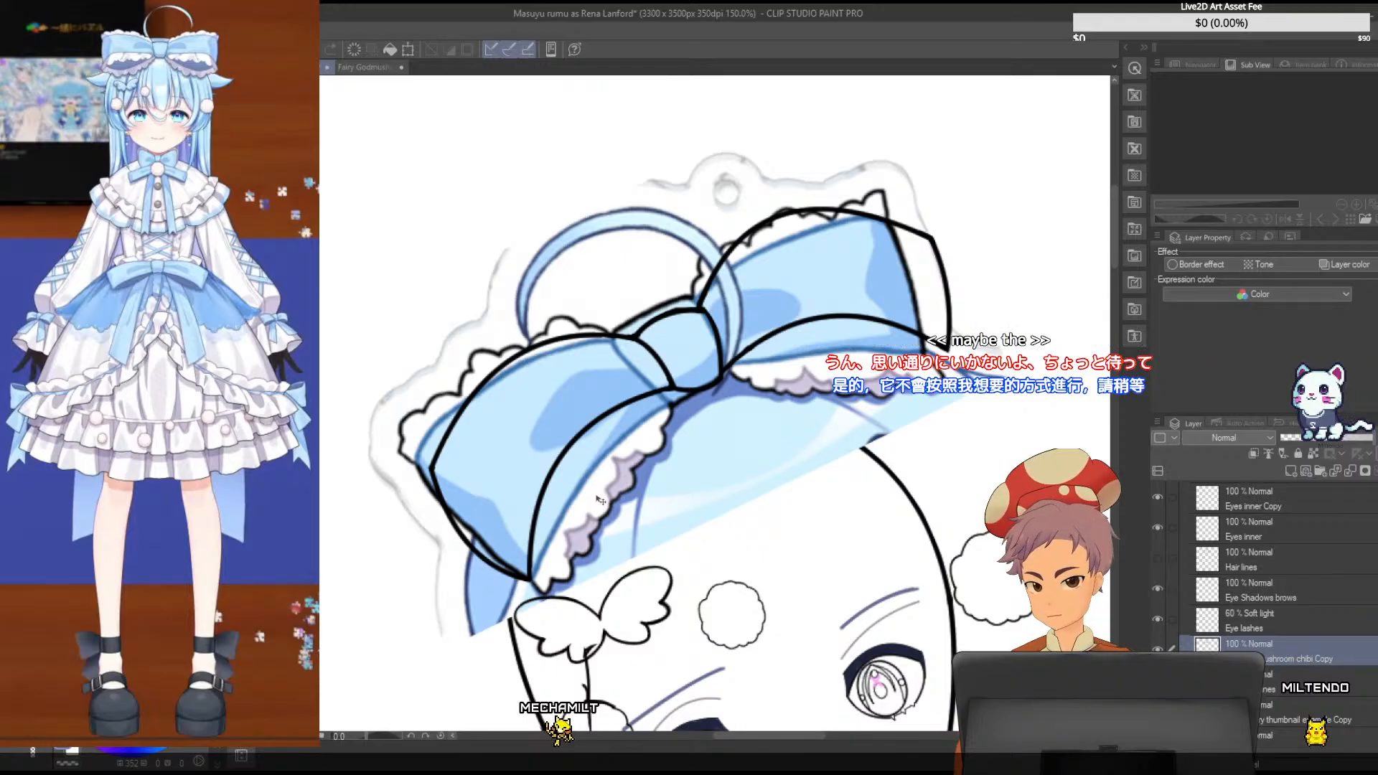
pyautogui.hotkey('ctrl', 't')
pyautogui.moveTo(657, 360); pyautogui.dragTo(656, 346)
pyautogui.moveTo(645, 422); pyautogui.dragTo(643, 425)
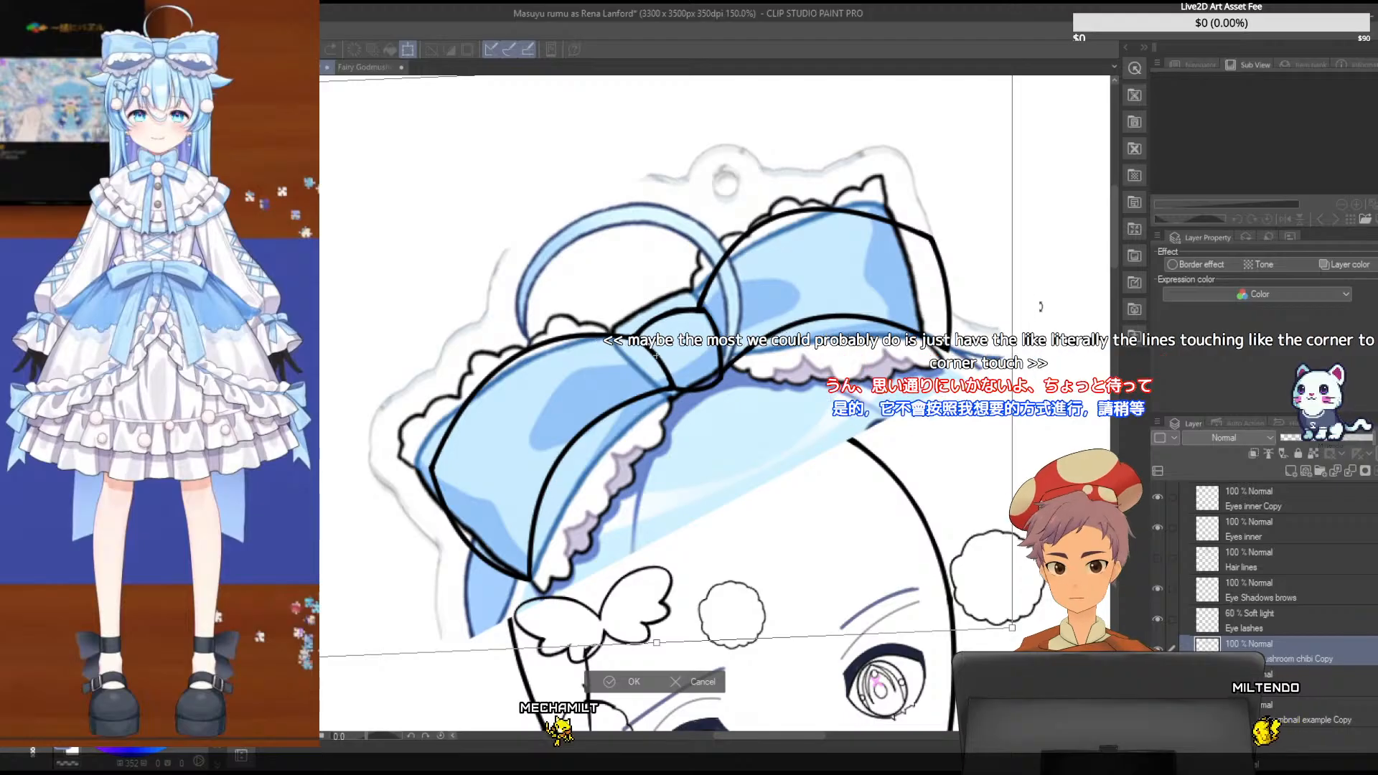
# - Skew the reference bow's right side slightly upward and outward, shift it to fit the bow line art, and apply the transformation
pyautogui.moveTo(1013, 344); pyautogui.dragTo(1018, 322)
pyautogui.moveTo(765, 347); pyautogui.dragTo(761, 358)
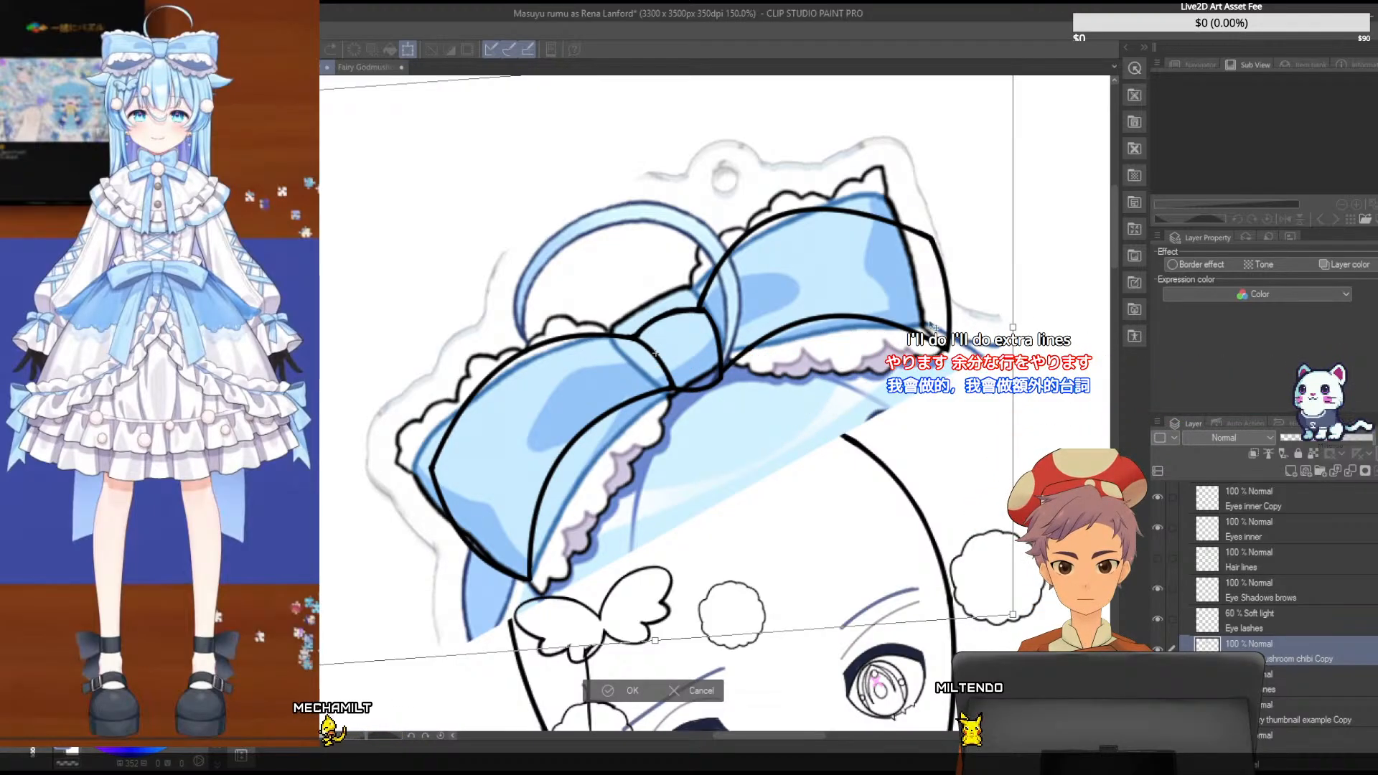
pyautogui.moveTo(1014, 327); pyautogui.dragTo(1018, 319)
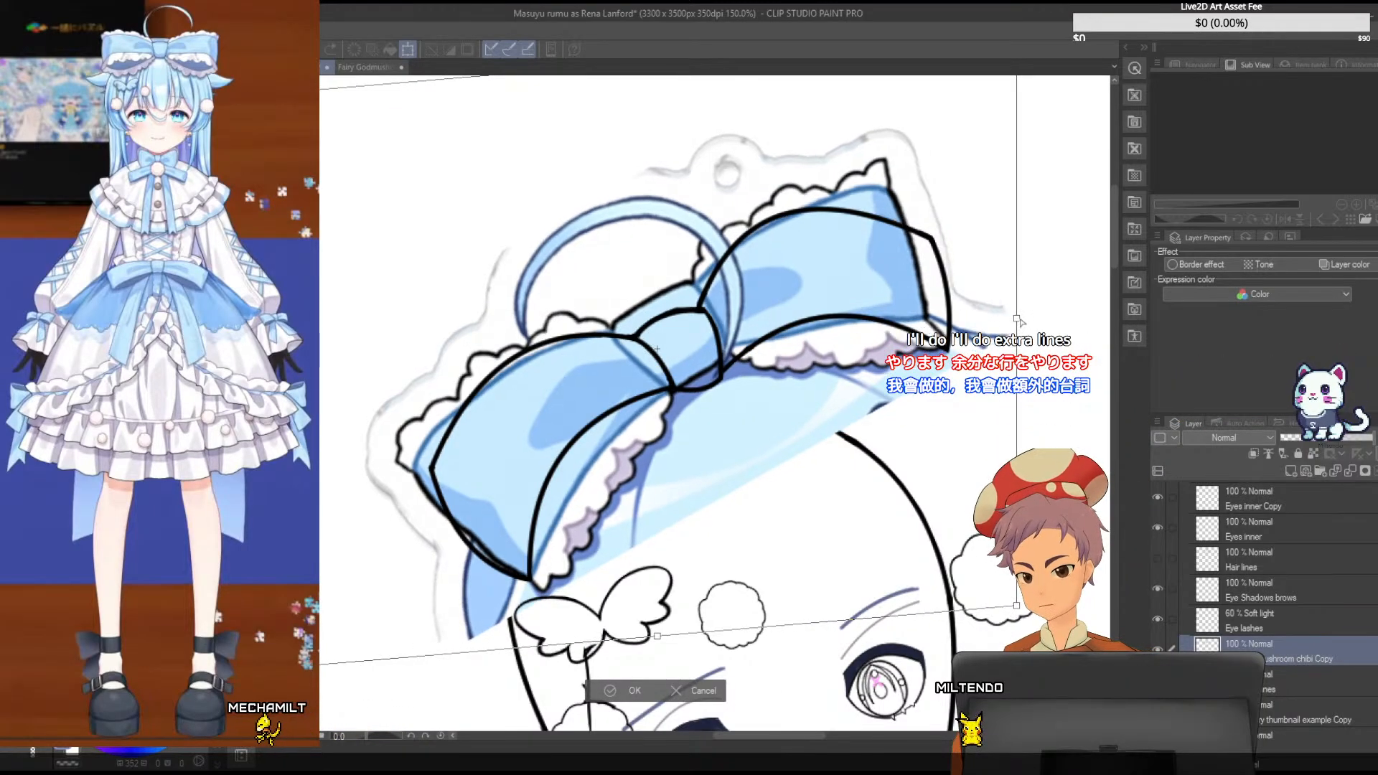
pyautogui.moveTo(789, 339); pyautogui.dragTo(788, 342)
pyautogui.moveTo(1015, 320); pyautogui.dragTo(1021, 308)
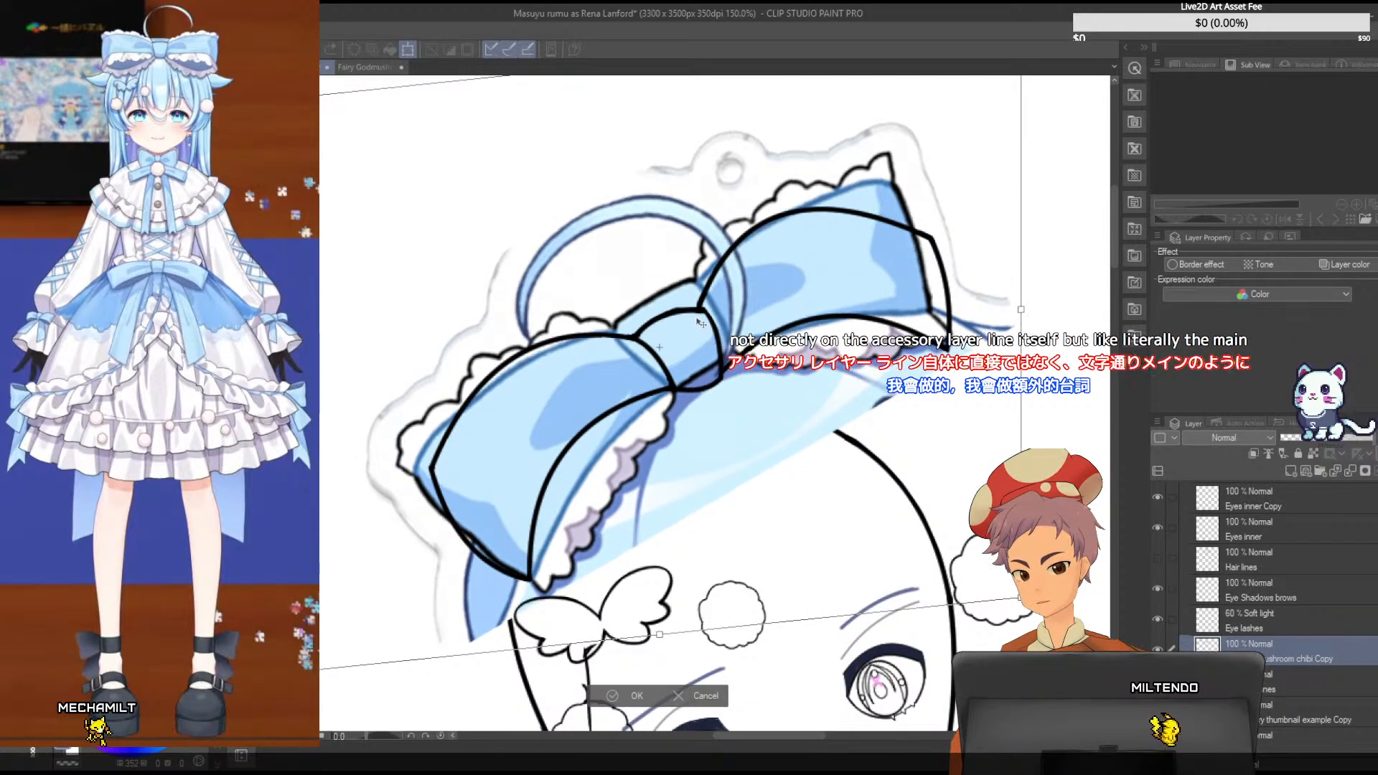
pyautogui.moveTo(697, 317); pyautogui.dragTo(697, 323)
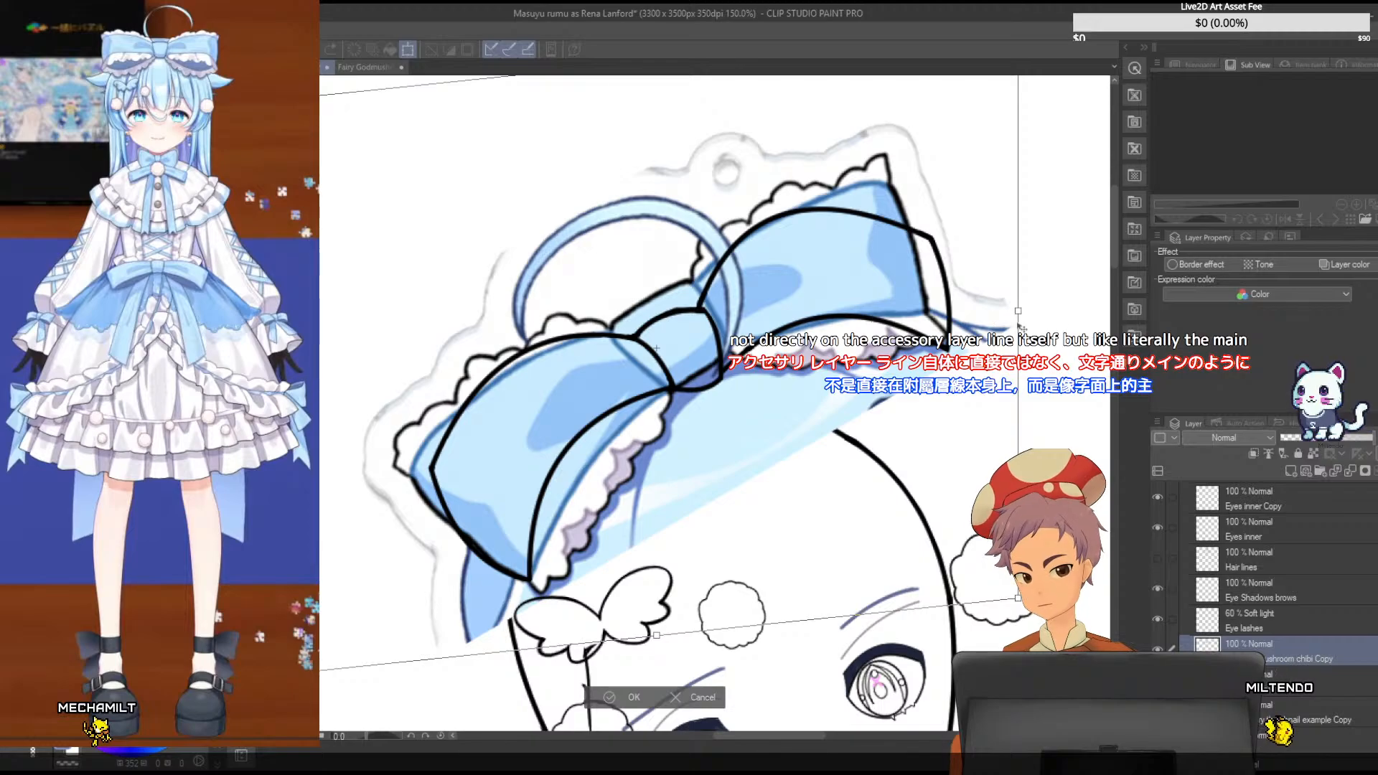
pyautogui.moveTo(1017, 311); pyautogui.dragTo(1028, 306)
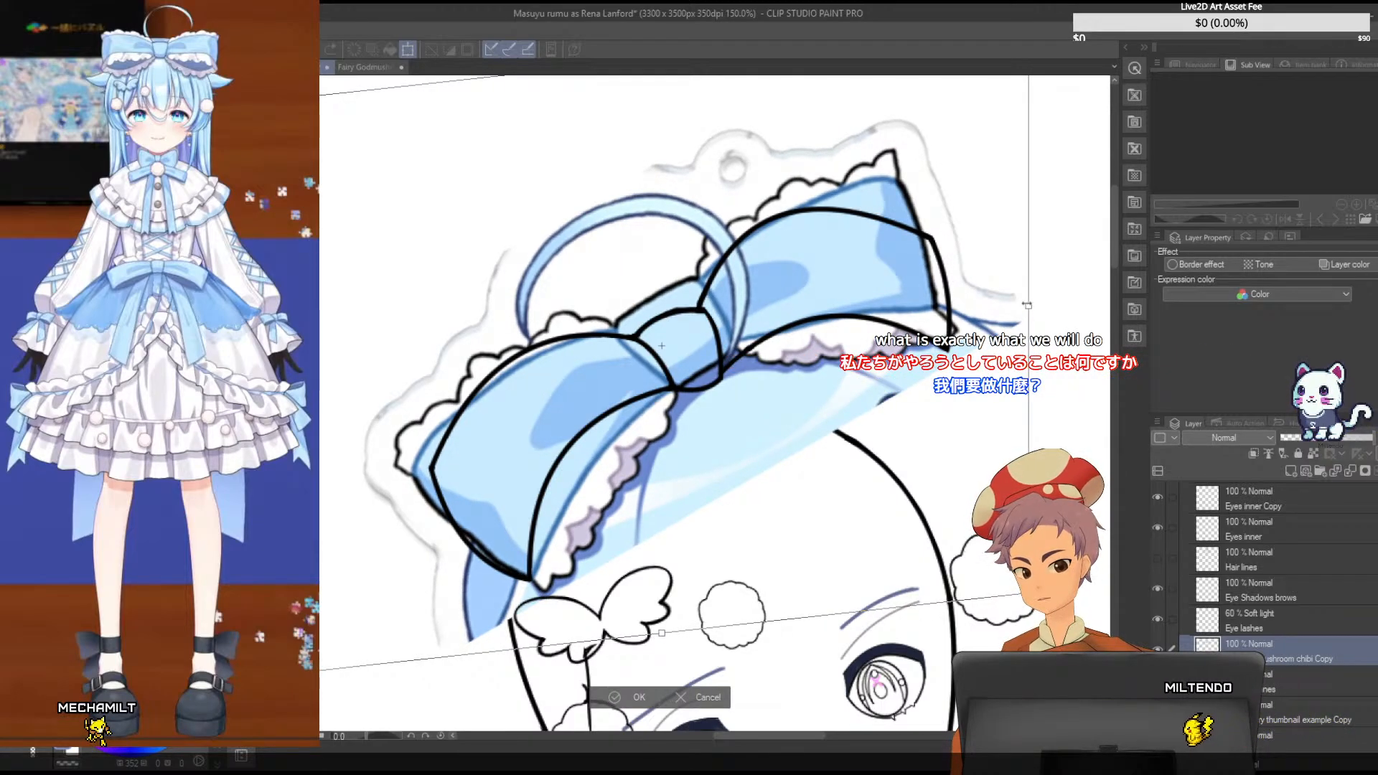
pyautogui.press('Return')
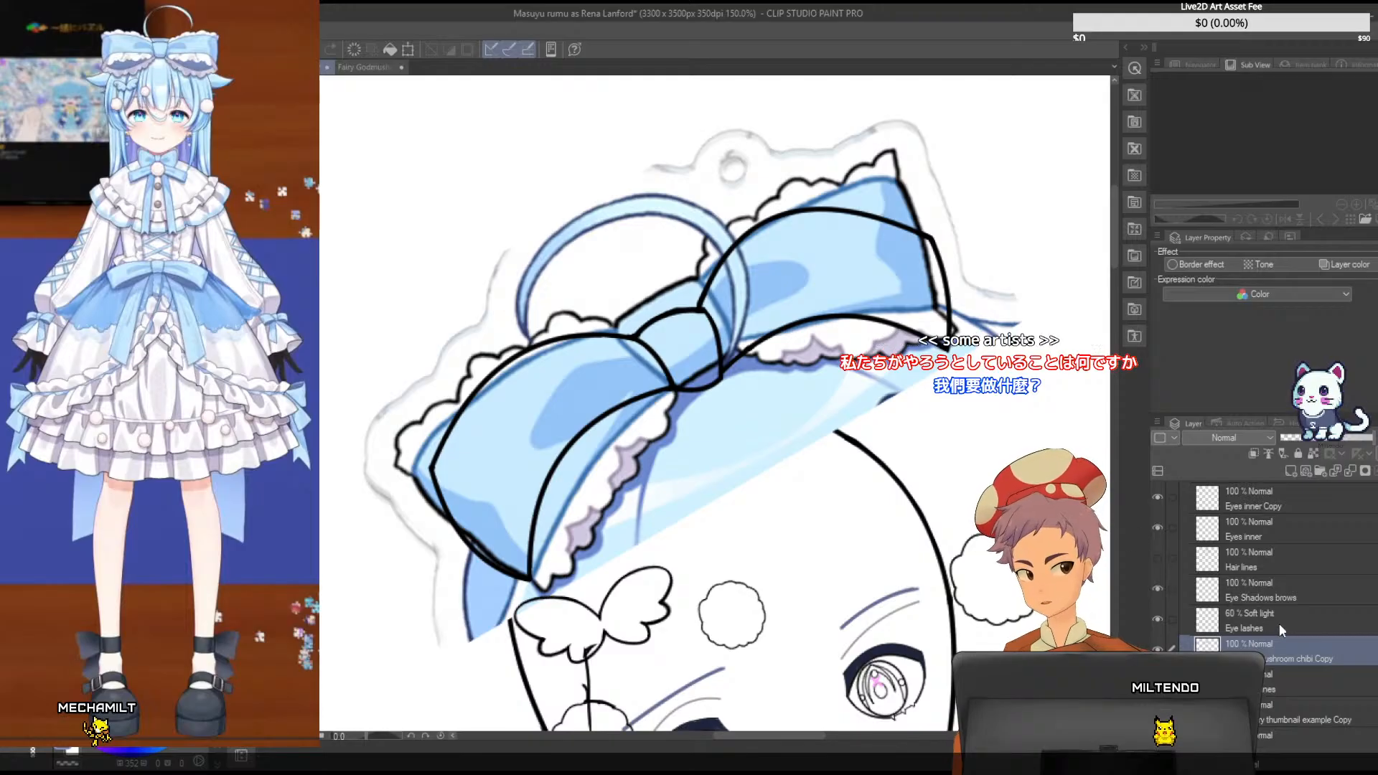
# - Add a new raster layer directly above the Accessories layer
pyautogui.scroll(3, 1290, 571)
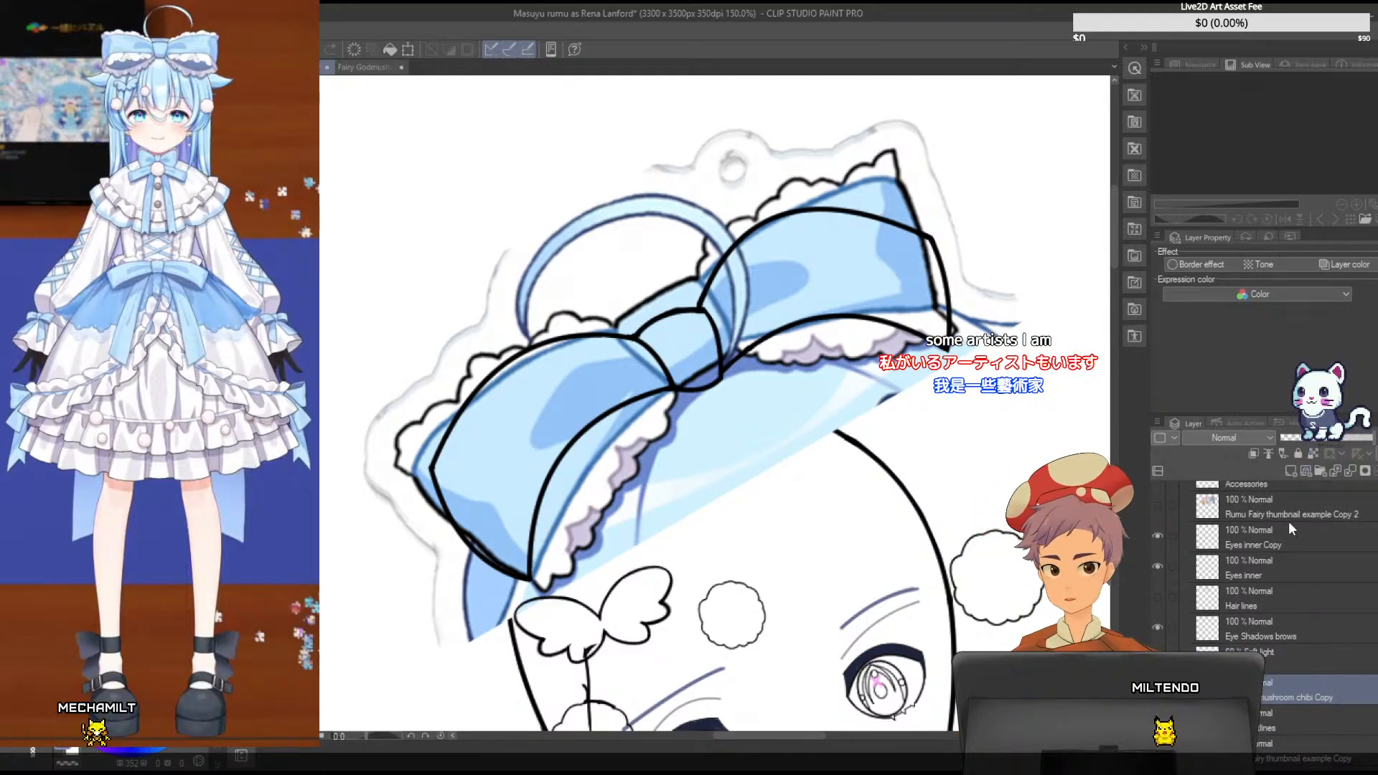
pyautogui.scroll(1, 1289, 538)
pyautogui.click(1281, 547)
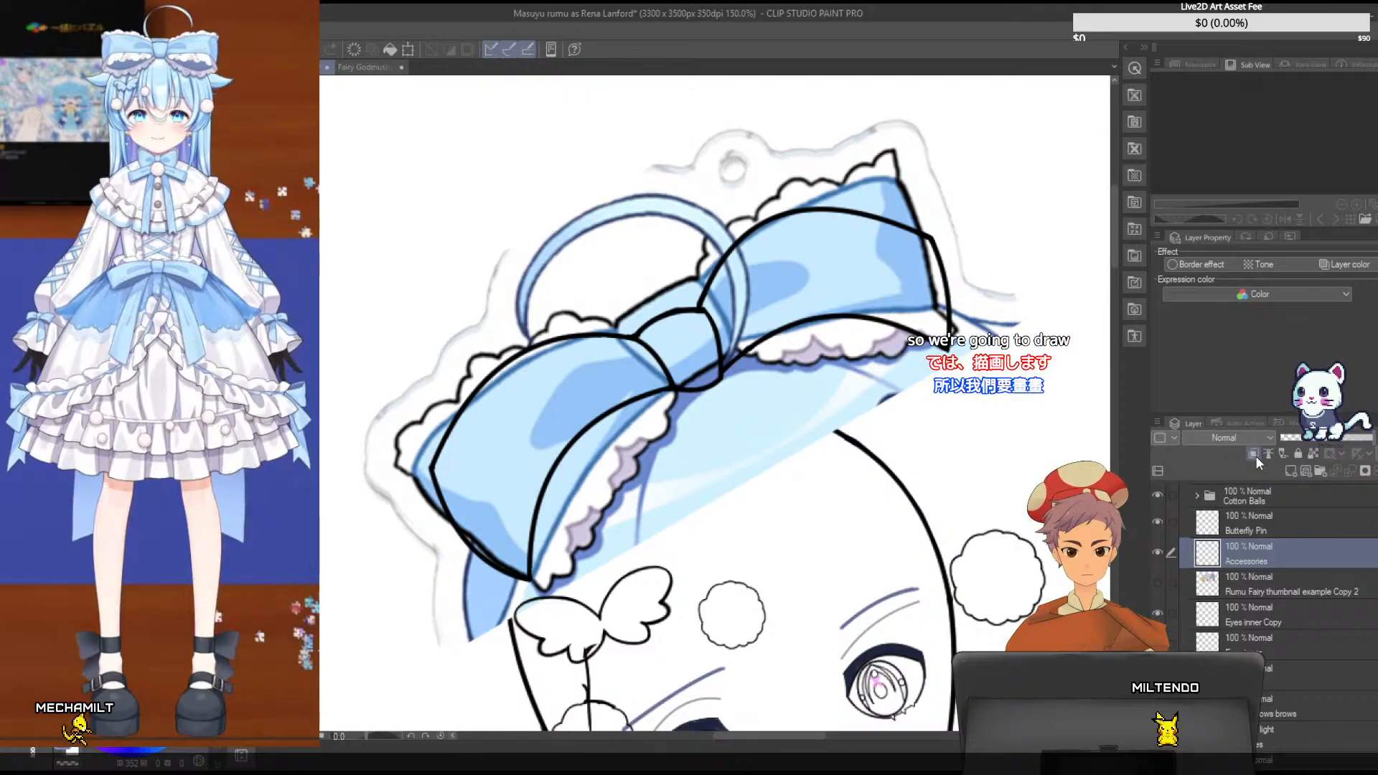
pyautogui.click(1290, 467)
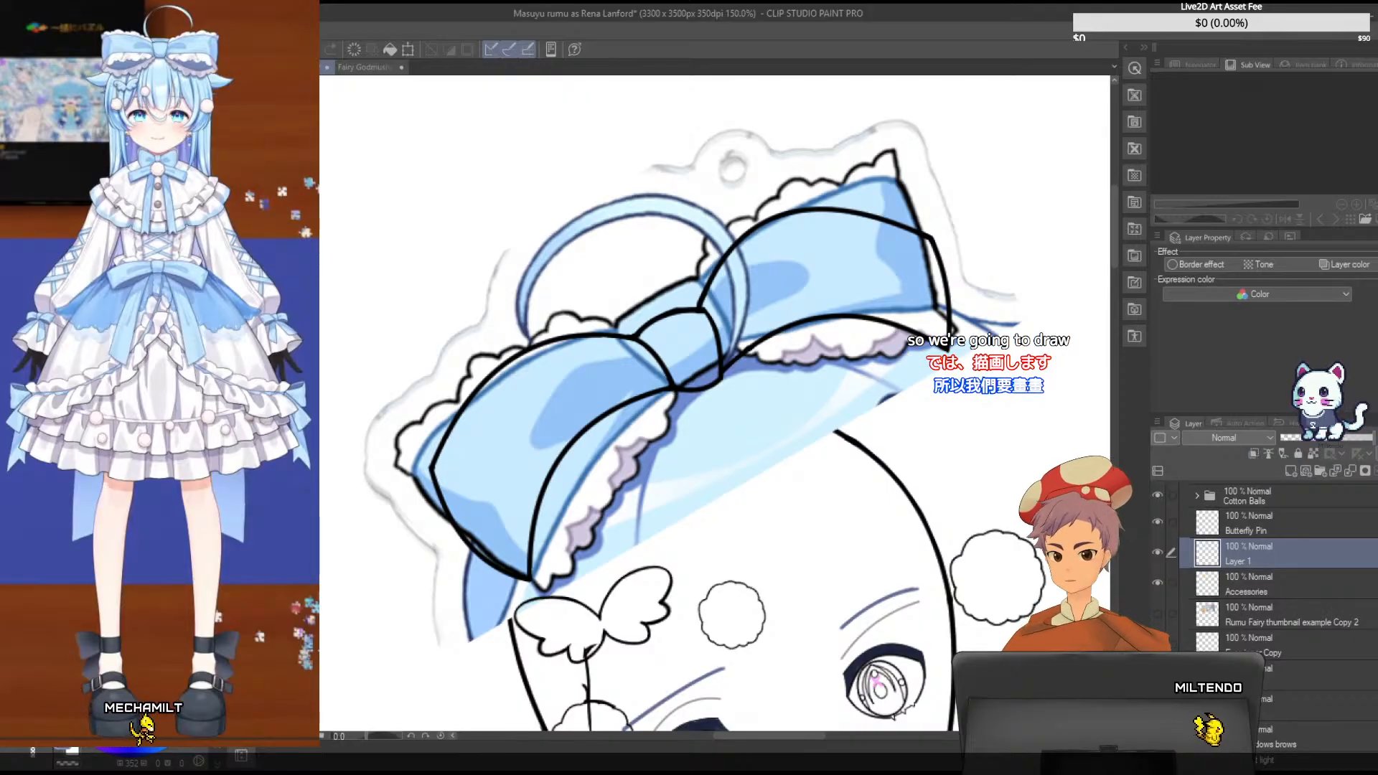
# - Trace the two lowest curves of the left bow loop's scalloped frill on the new layer with curve strokes
pyautogui.hotkey('ctrl', '+')
pyautogui.hotkey('ctrl', '+')
pyautogui.hotkey('ctrl', '+')
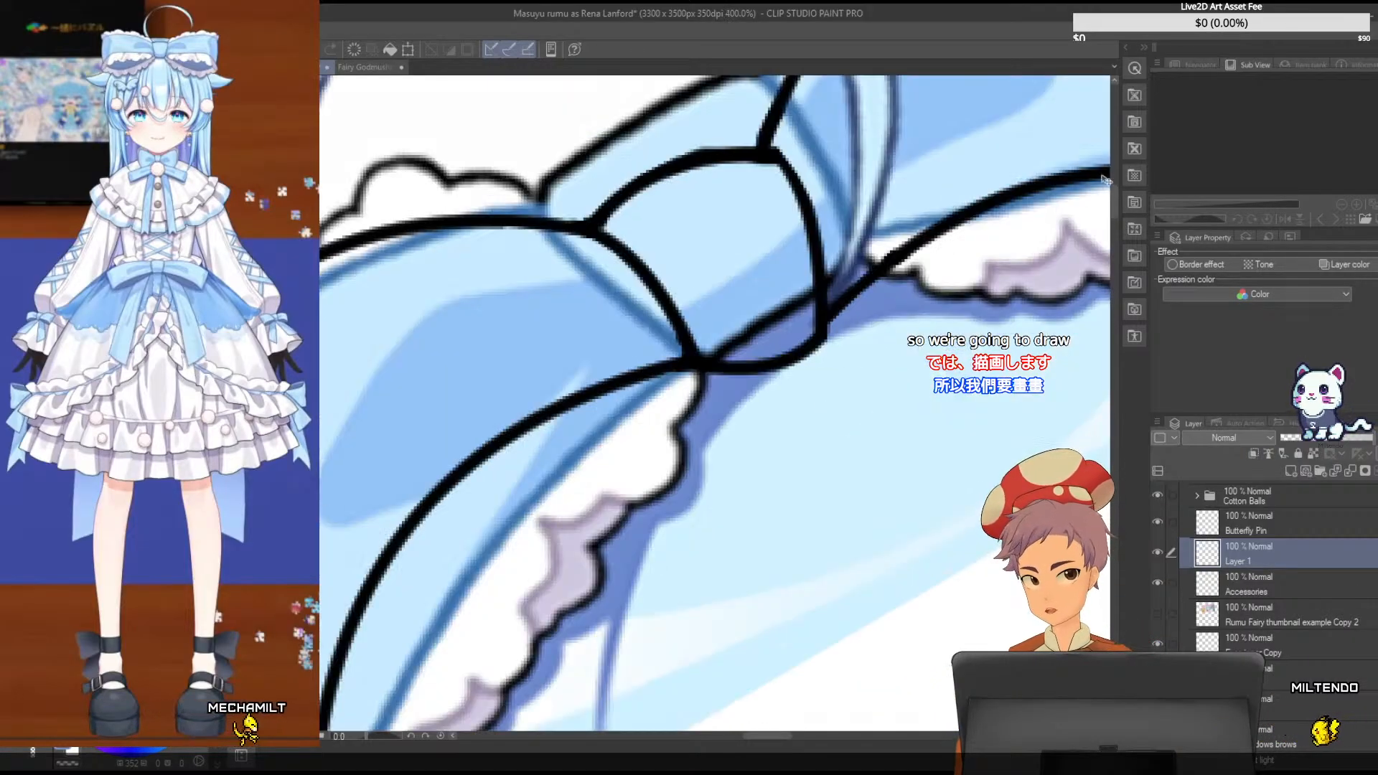
pyautogui.moveTo(1117, 185); pyautogui.dragTo(1114, 209)
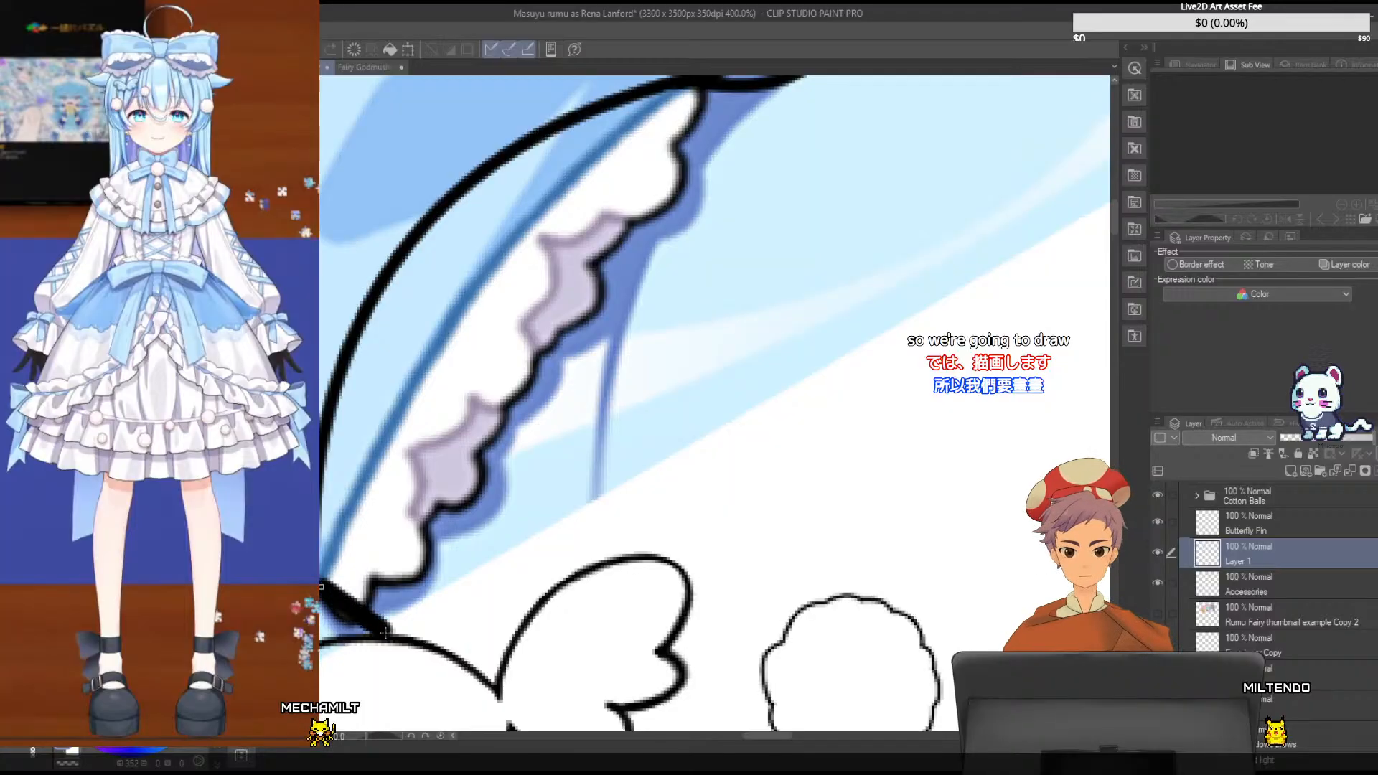
pyautogui.click(616, 322)
pyautogui.hotkey('ctrl', 'z')
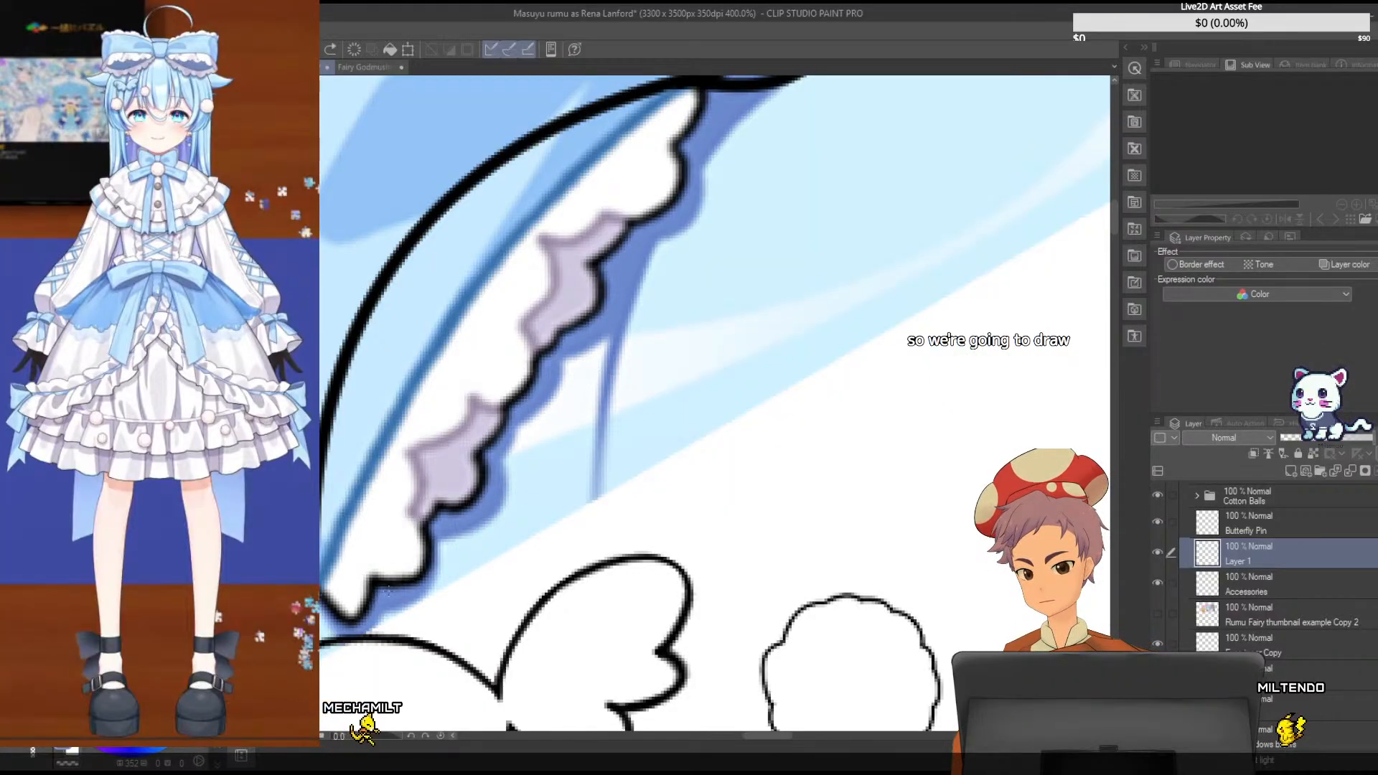
pyautogui.moveTo(373, 582); pyautogui.dragTo(430, 519)
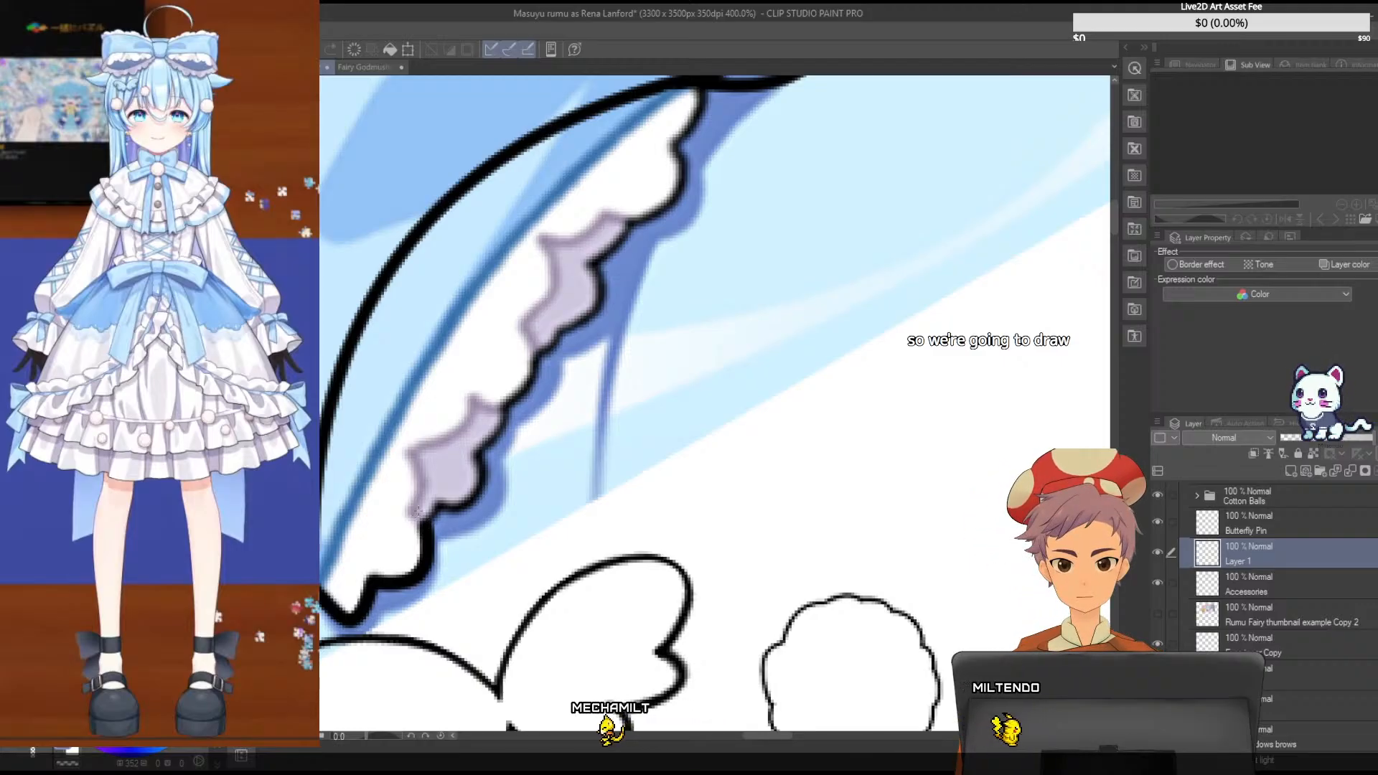
pyautogui.hotkey('ctrl', 'z')
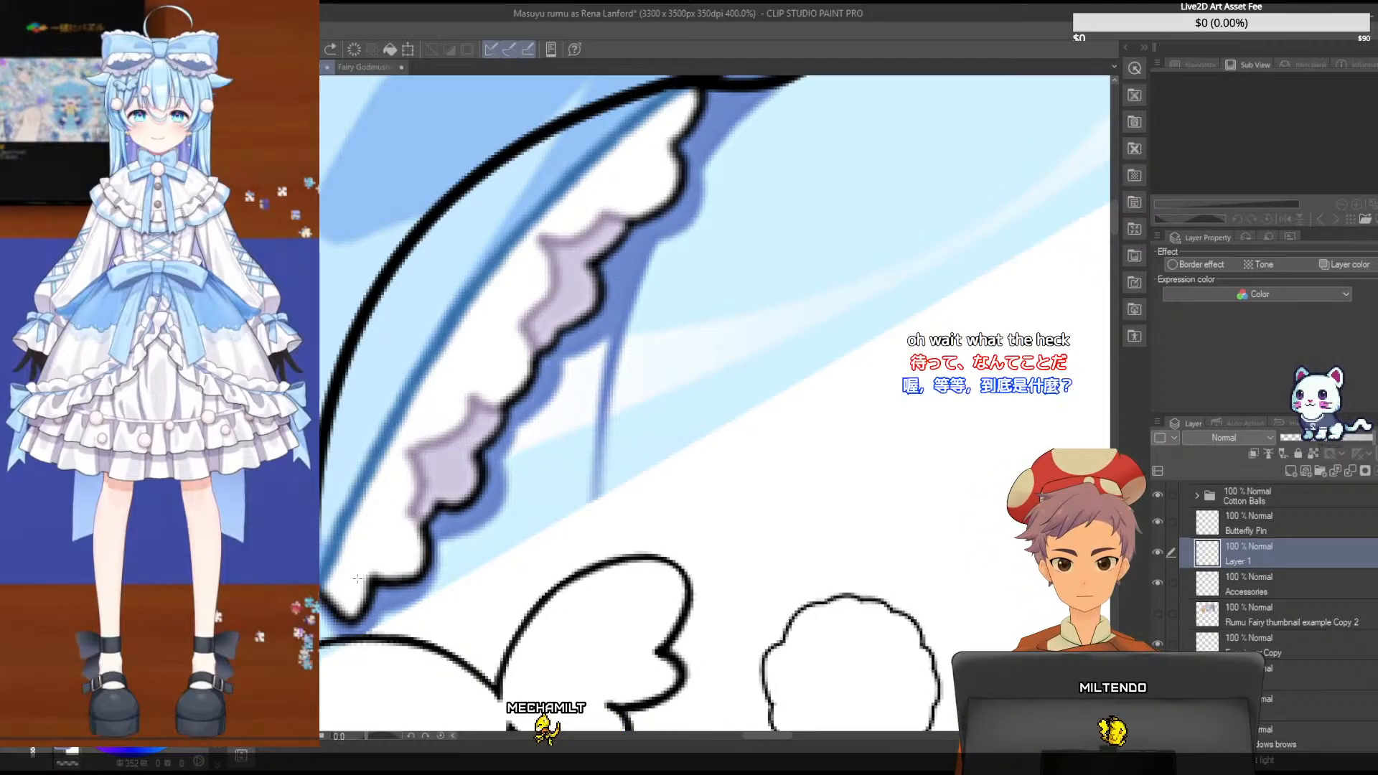
pyautogui.moveTo(371, 578); pyautogui.dragTo(411, 508)
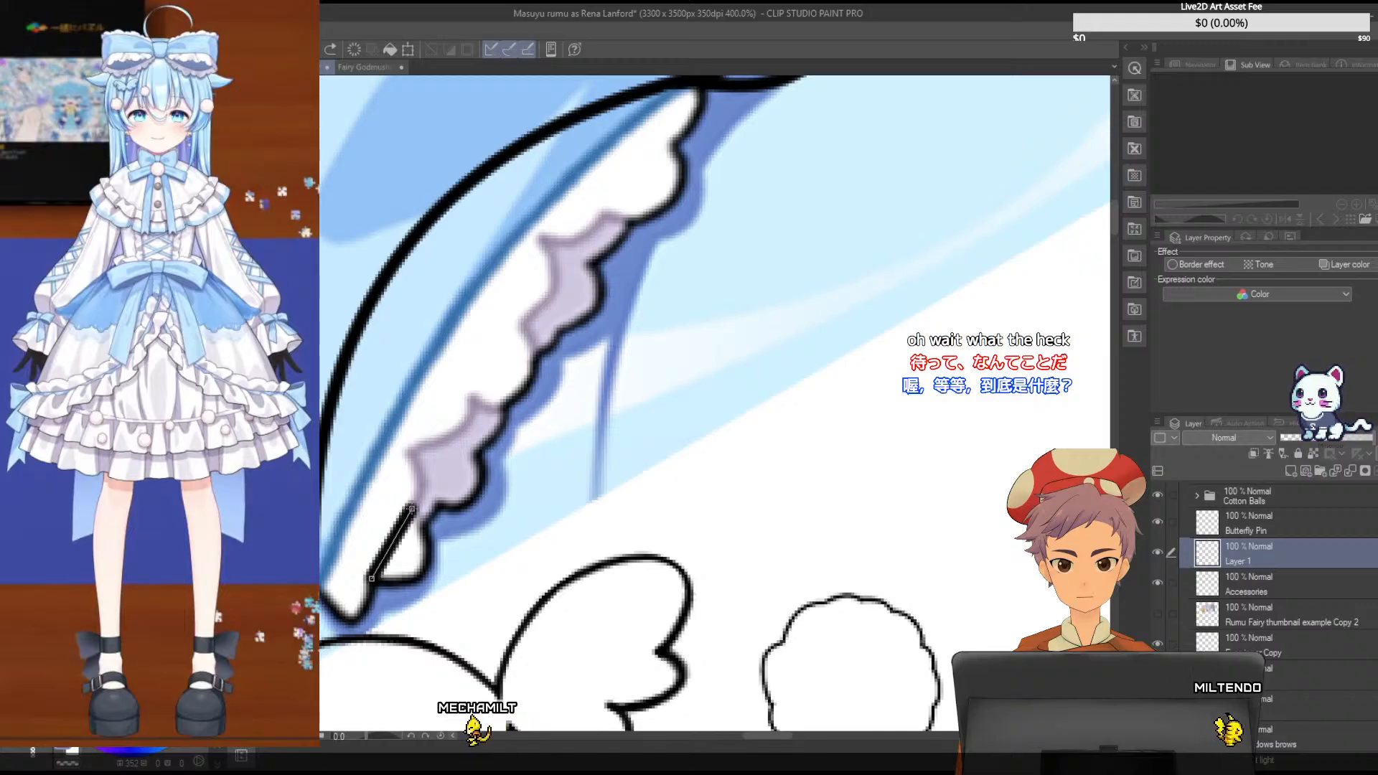
pyautogui.click(454, 602)
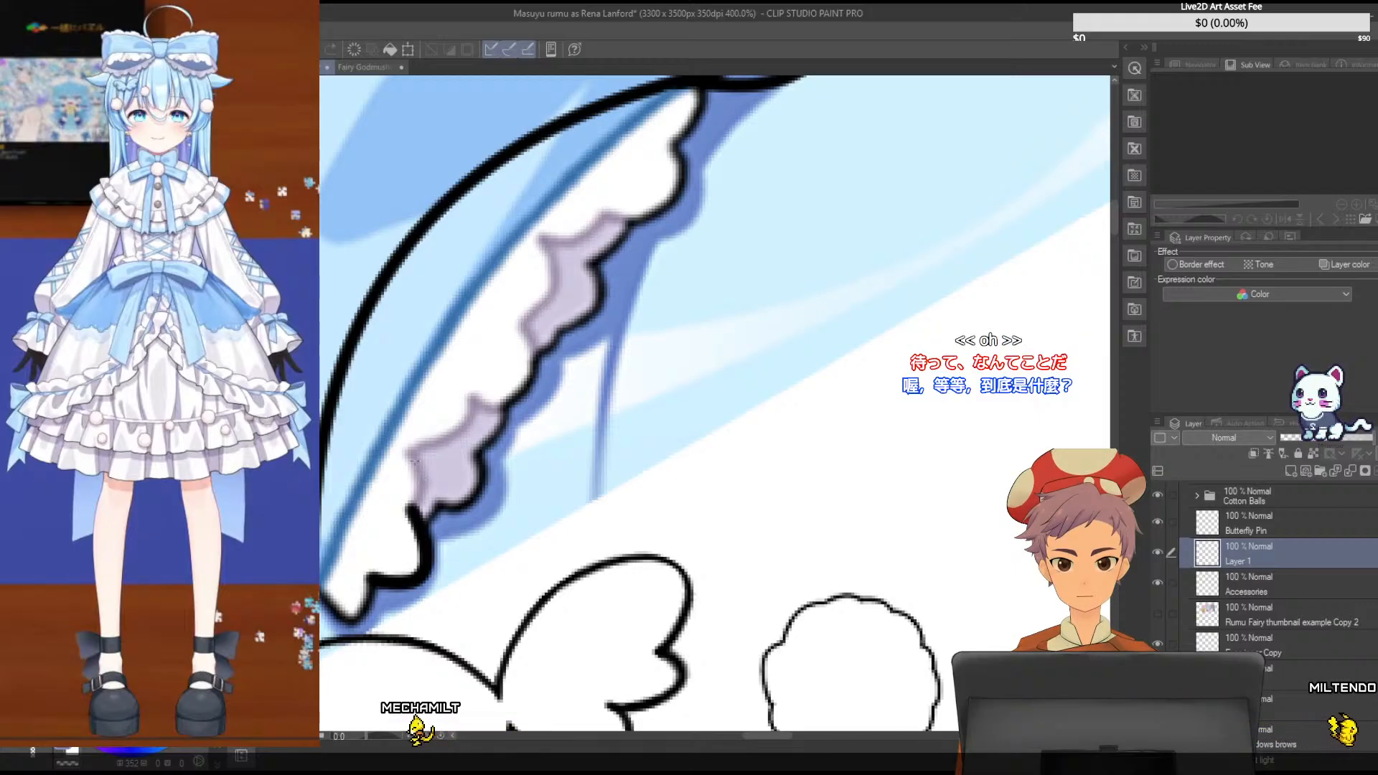
pyautogui.moveTo(406, 448); pyautogui.dragTo(412, 512)
pyautogui.click(439, 471)
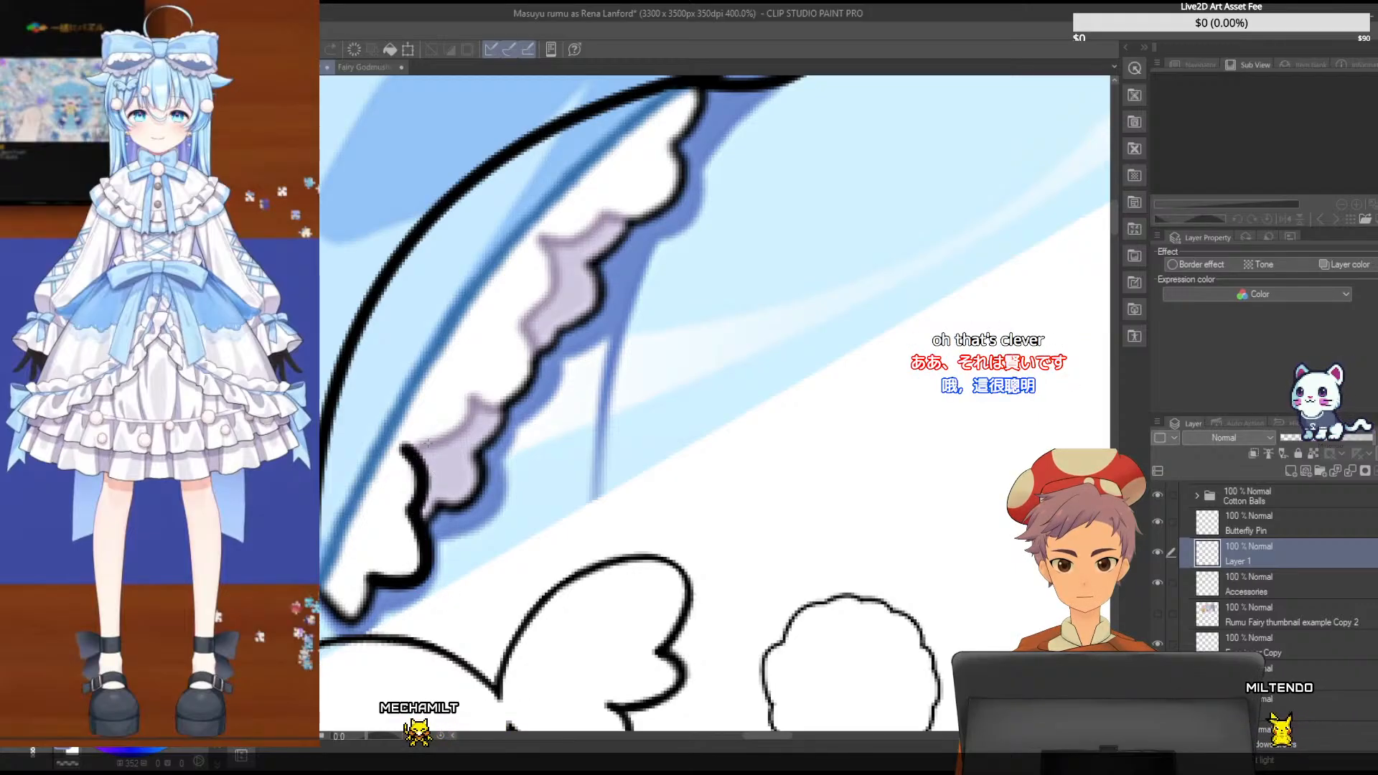
# - Trace the remaining frill scallops up to the bow knot, add the pointed lower tip, and save the file
pyautogui.moveTo(403, 446); pyautogui.dragTo(470, 395)
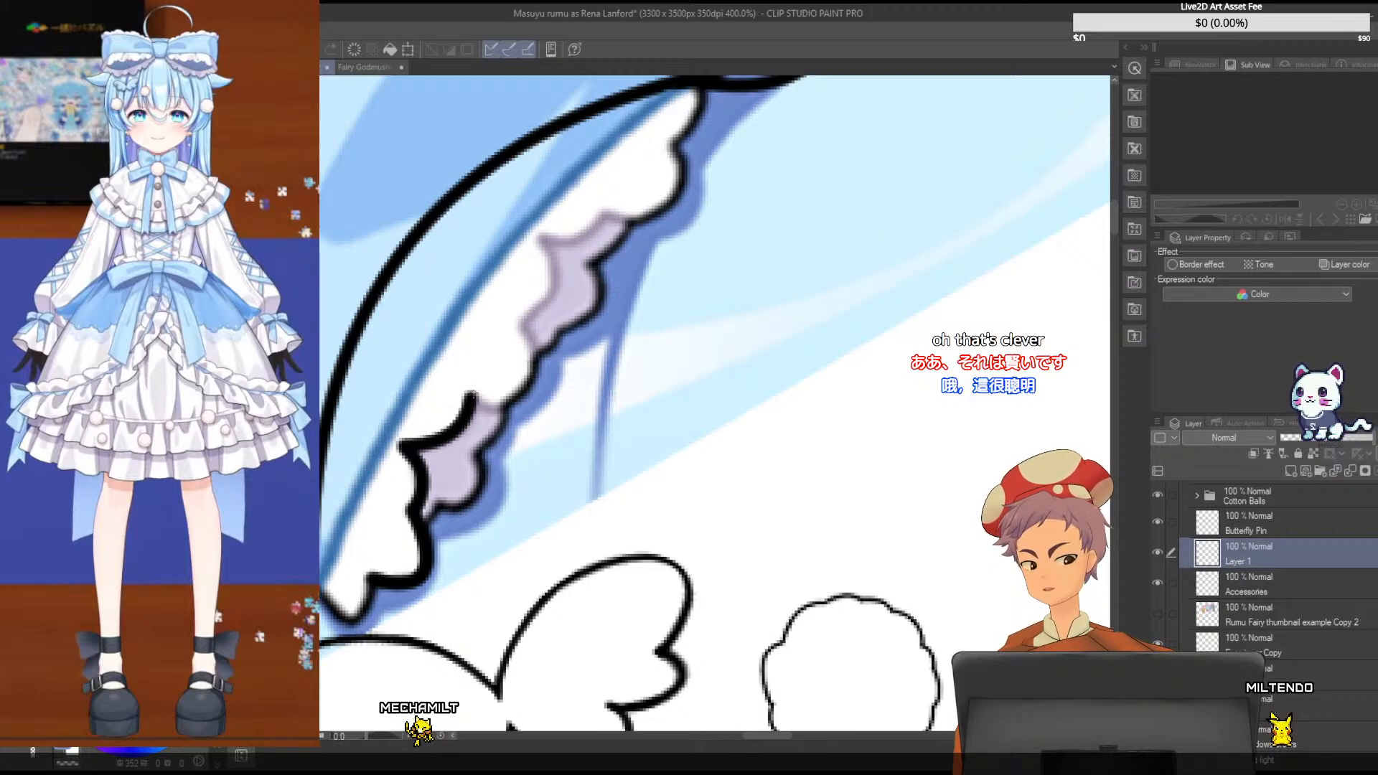
pyautogui.moveTo(524, 322); pyautogui.dragTo(523, 320)
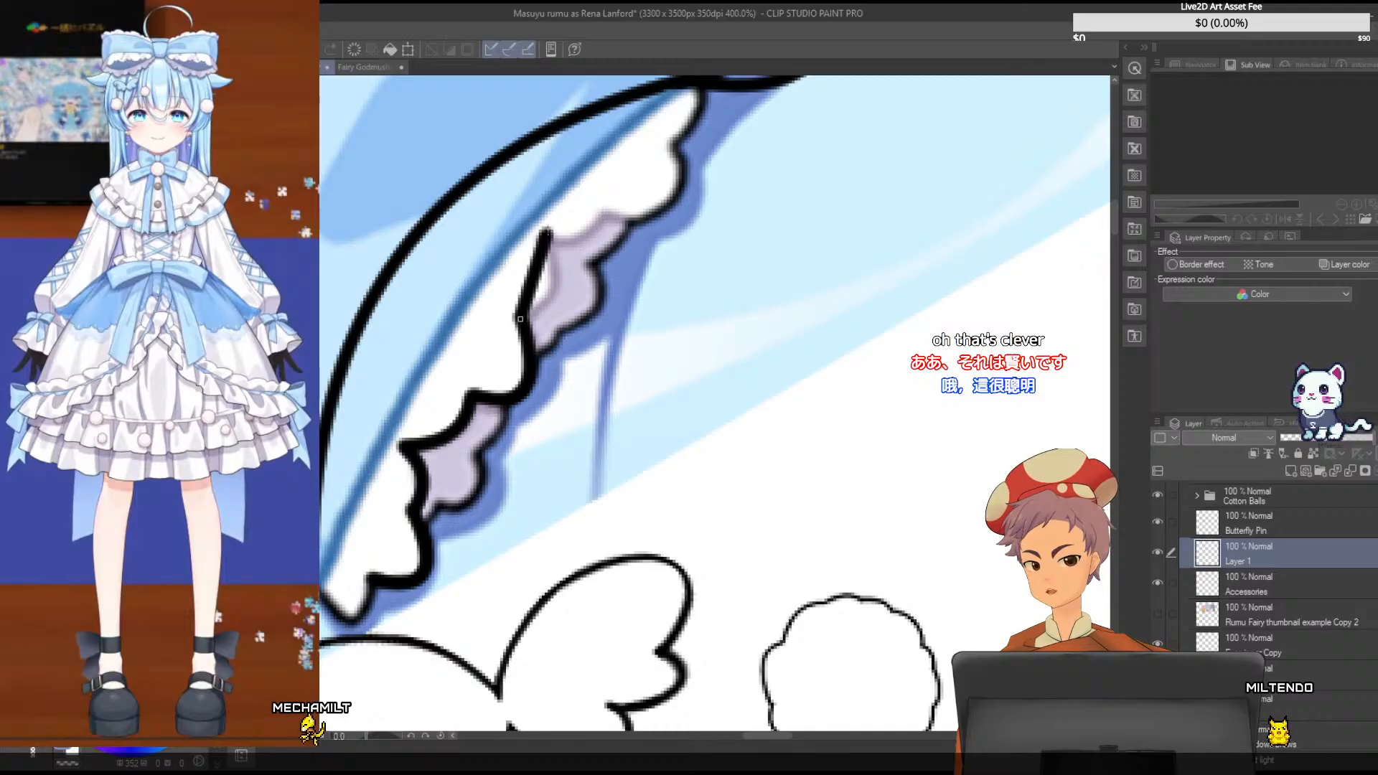
pyautogui.moveTo(546, 230); pyautogui.dragTo(540, 235)
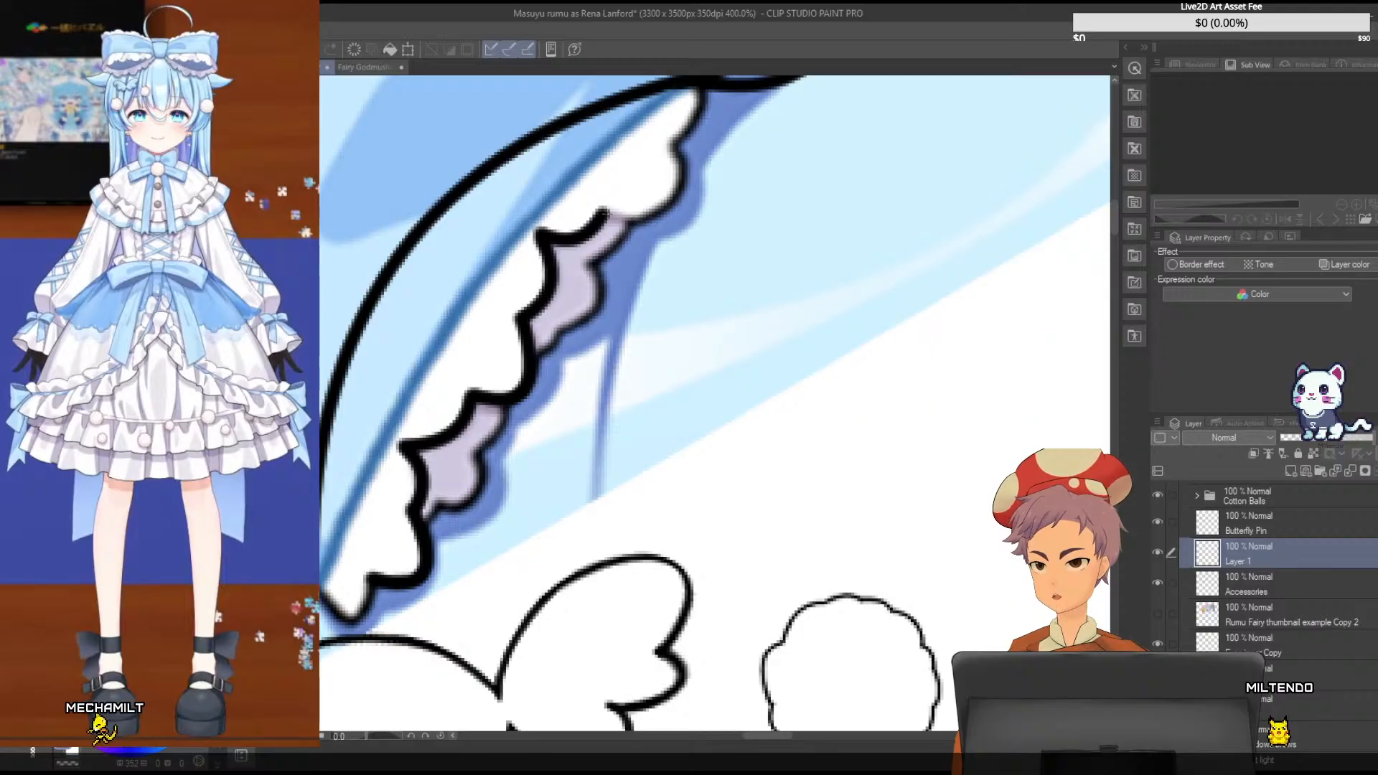
pyautogui.moveTo(606, 213); pyautogui.dragTo(673, 141)
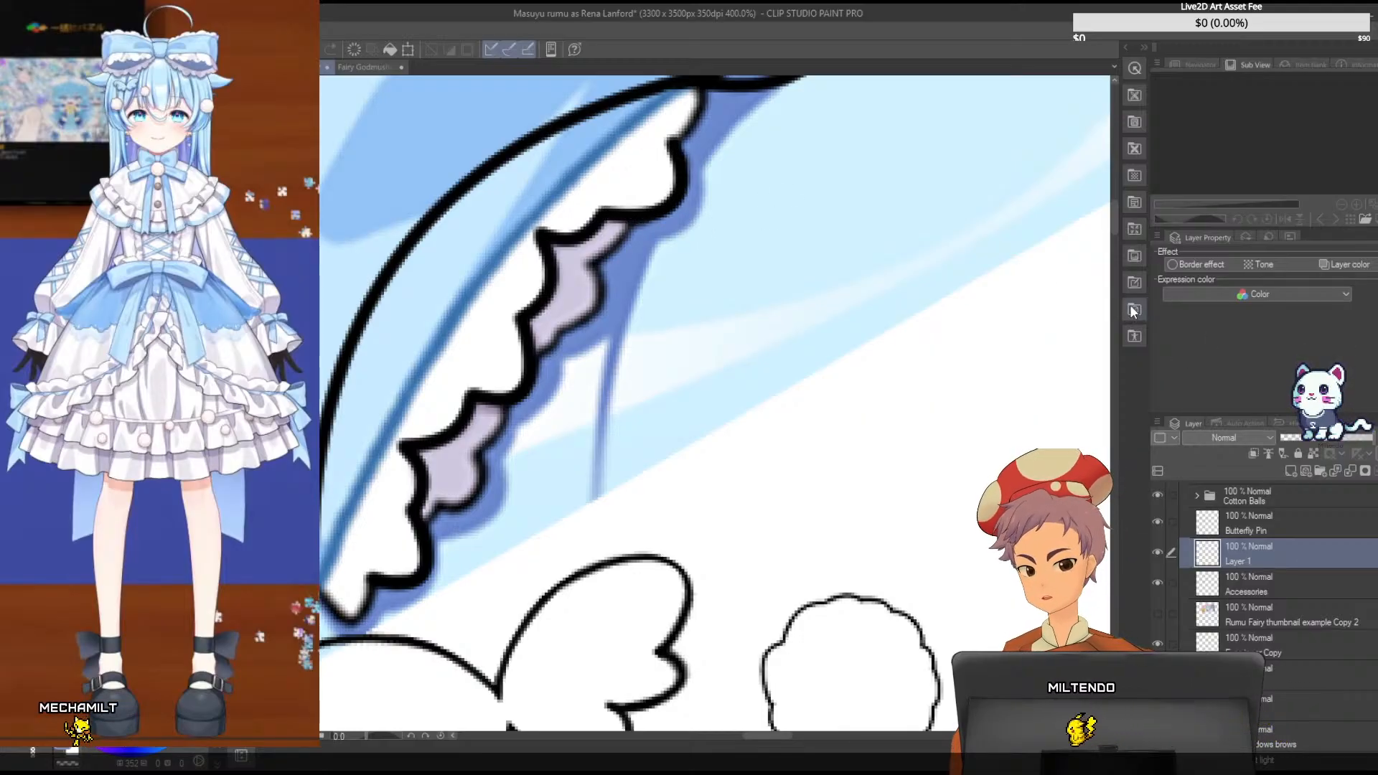
pyautogui.scroll(3, 861, 323)
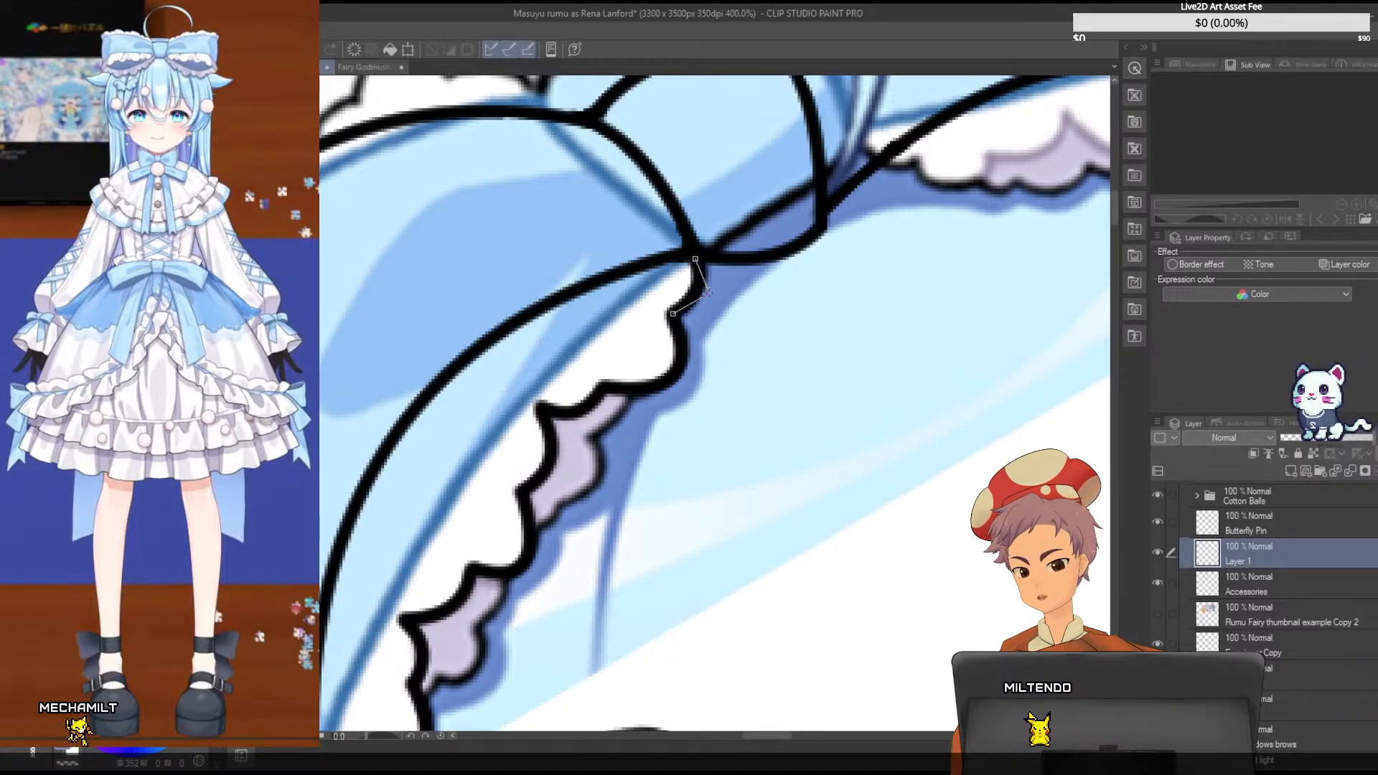
pyautogui.moveTo(1116, 204); pyautogui.dragTo(1114, 218)
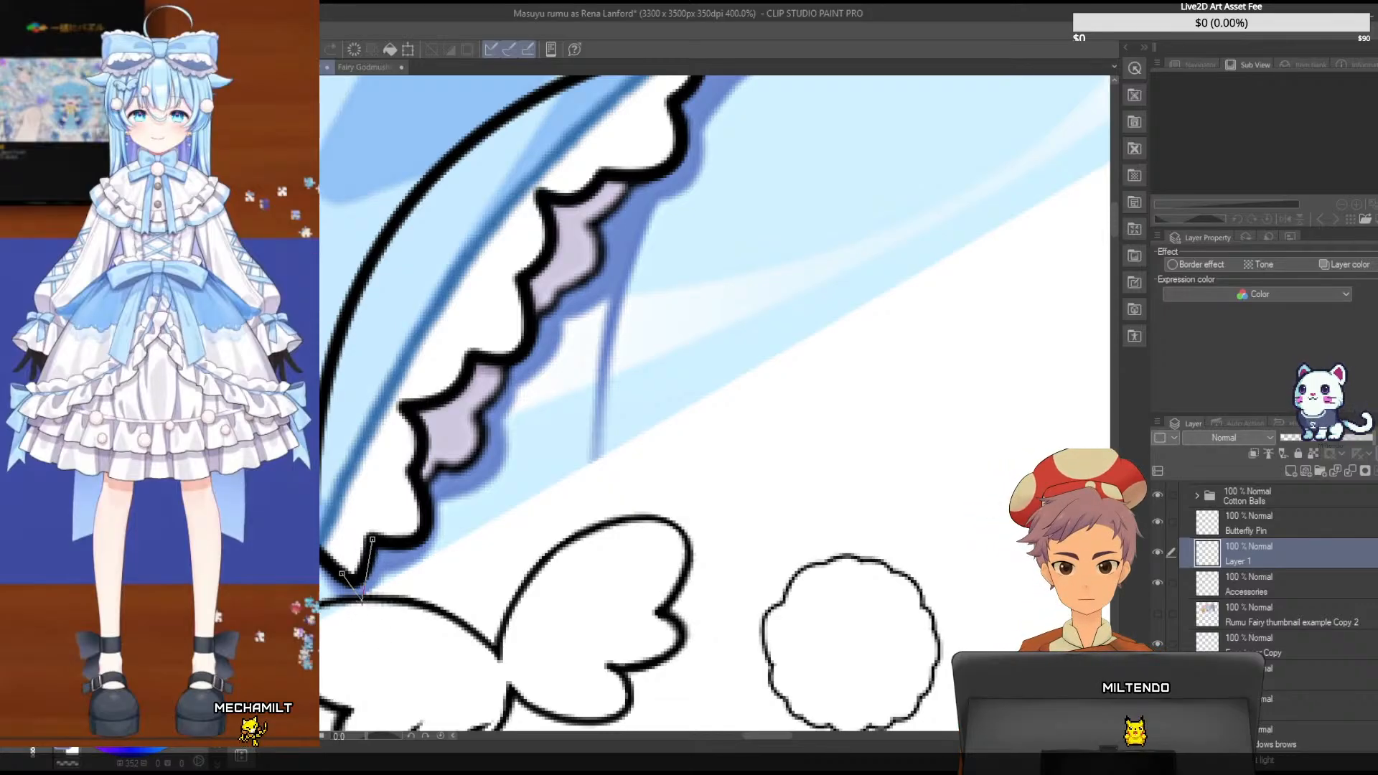
pyautogui.hotkey('ctrl', 's')
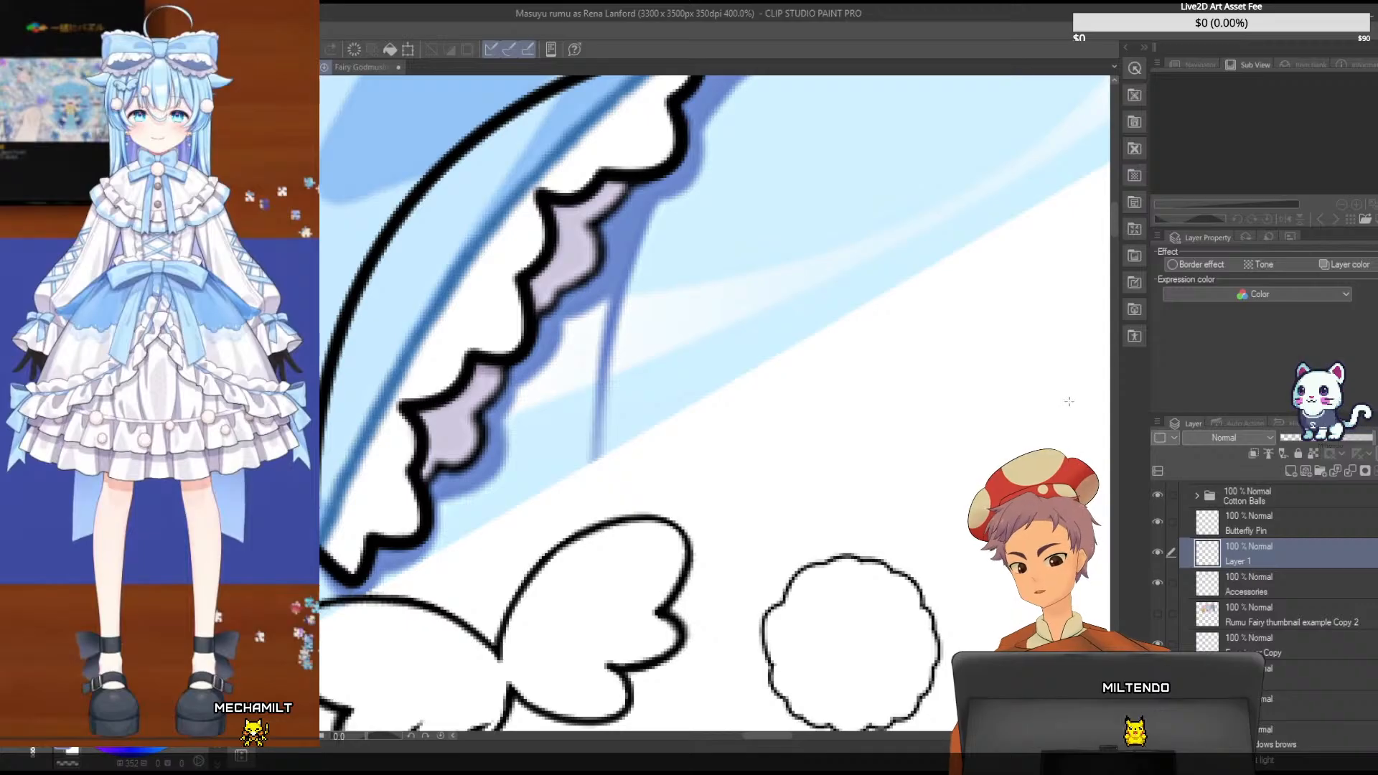
# - Try shifting, scaling and skewing the traced frill outline to fit the bow line art, and cancel the transformation
pyautogui.moveTo(1113, 212); pyautogui.dragTo(1111, 207)
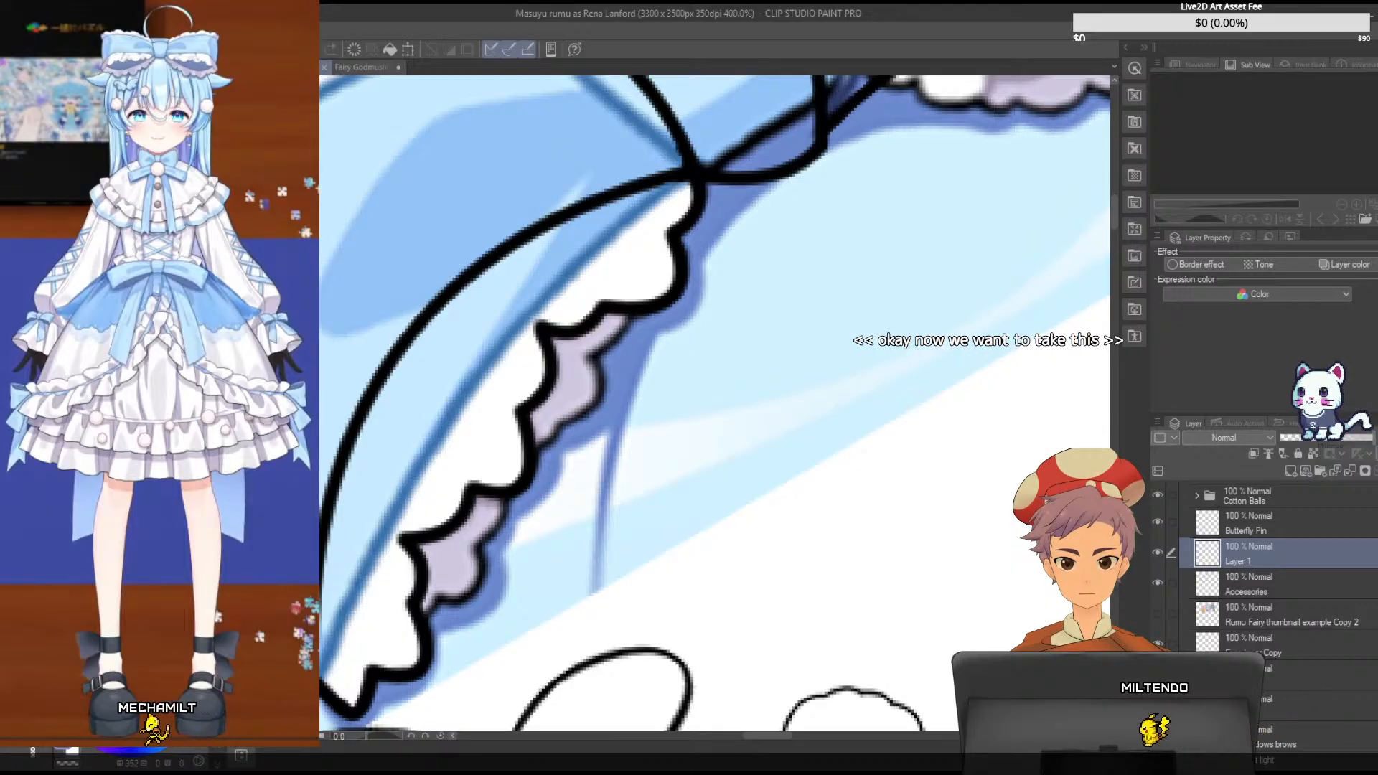
pyautogui.click(534, 406)
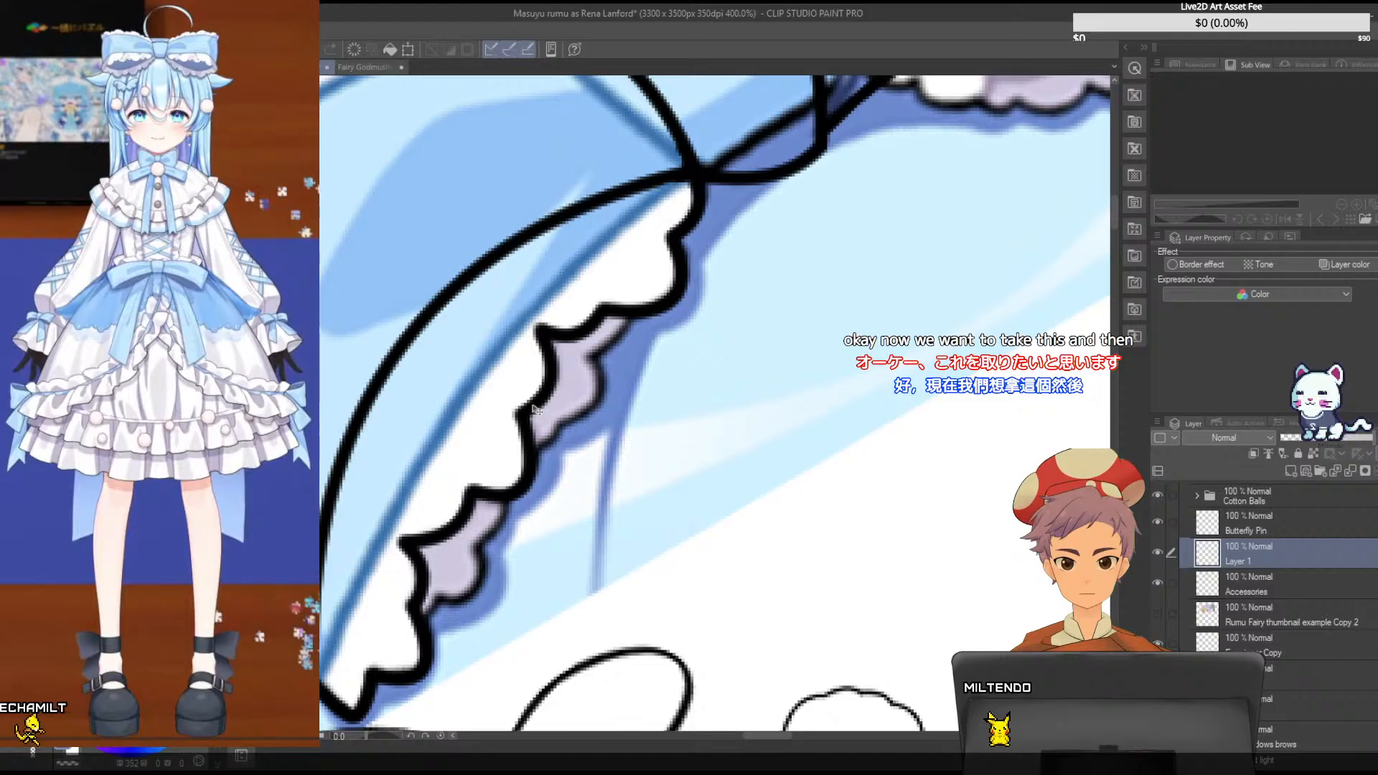
pyautogui.hotkey('ctrl', 't')
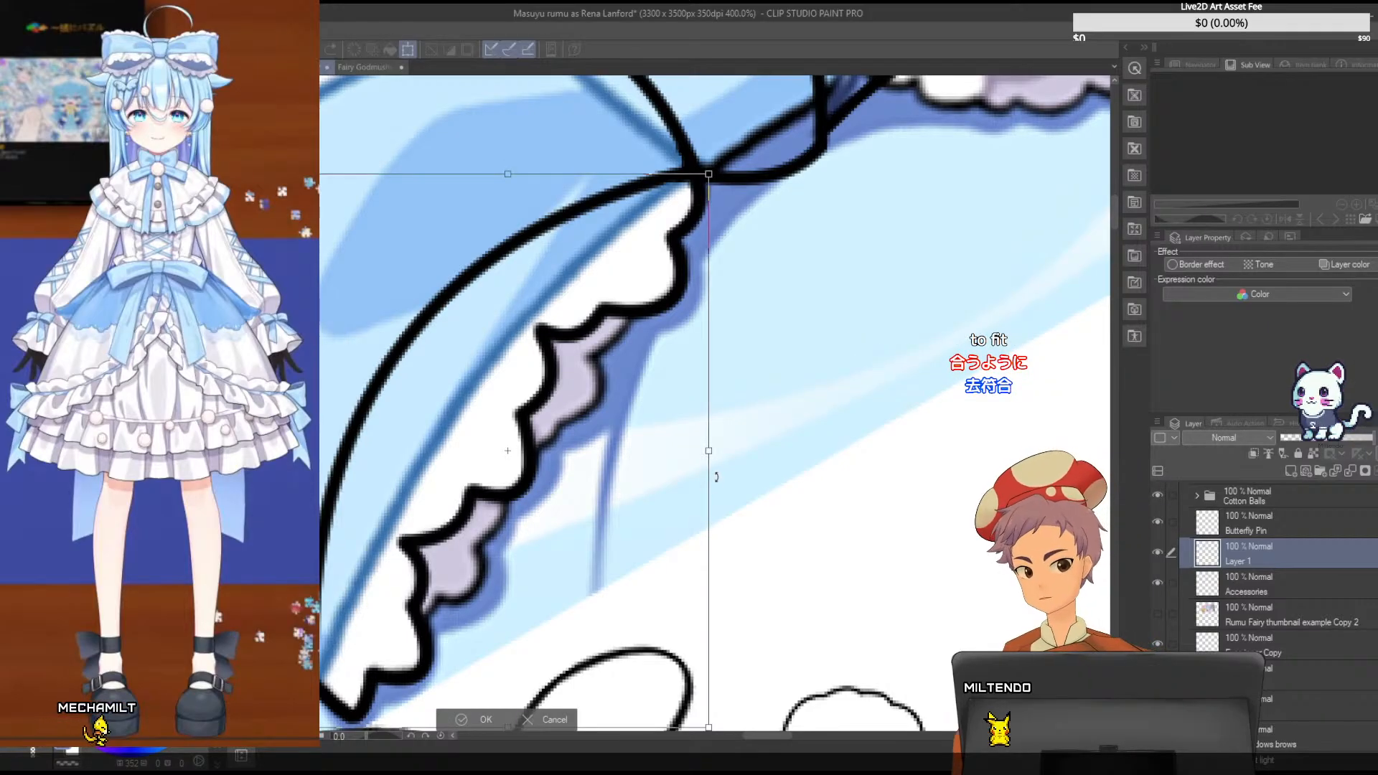
pyautogui.moveTo(1113, 218); pyautogui.dragTo(1111, 220)
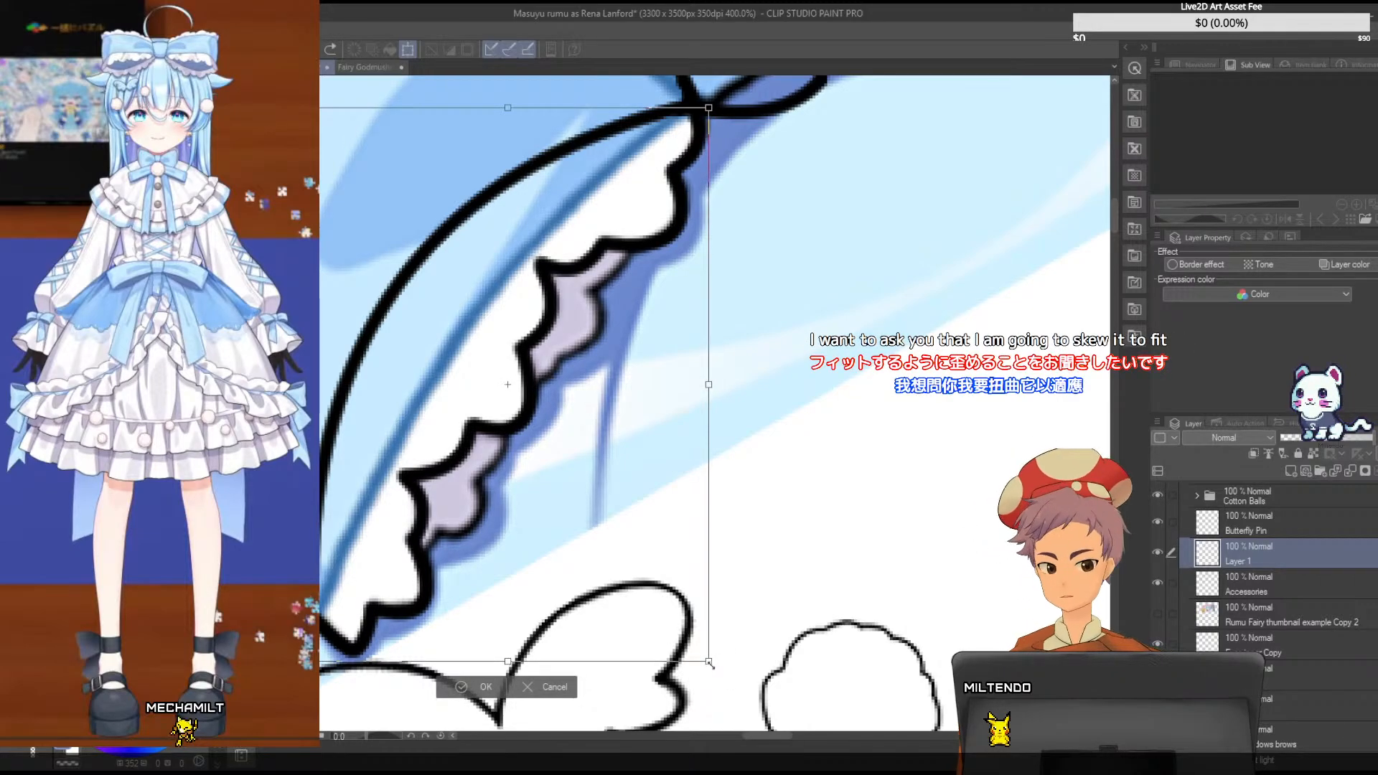
pyautogui.moveTo(711, 669); pyautogui.dragTo(602, 543)
pyautogui.hotkey('ctrl', 'z')
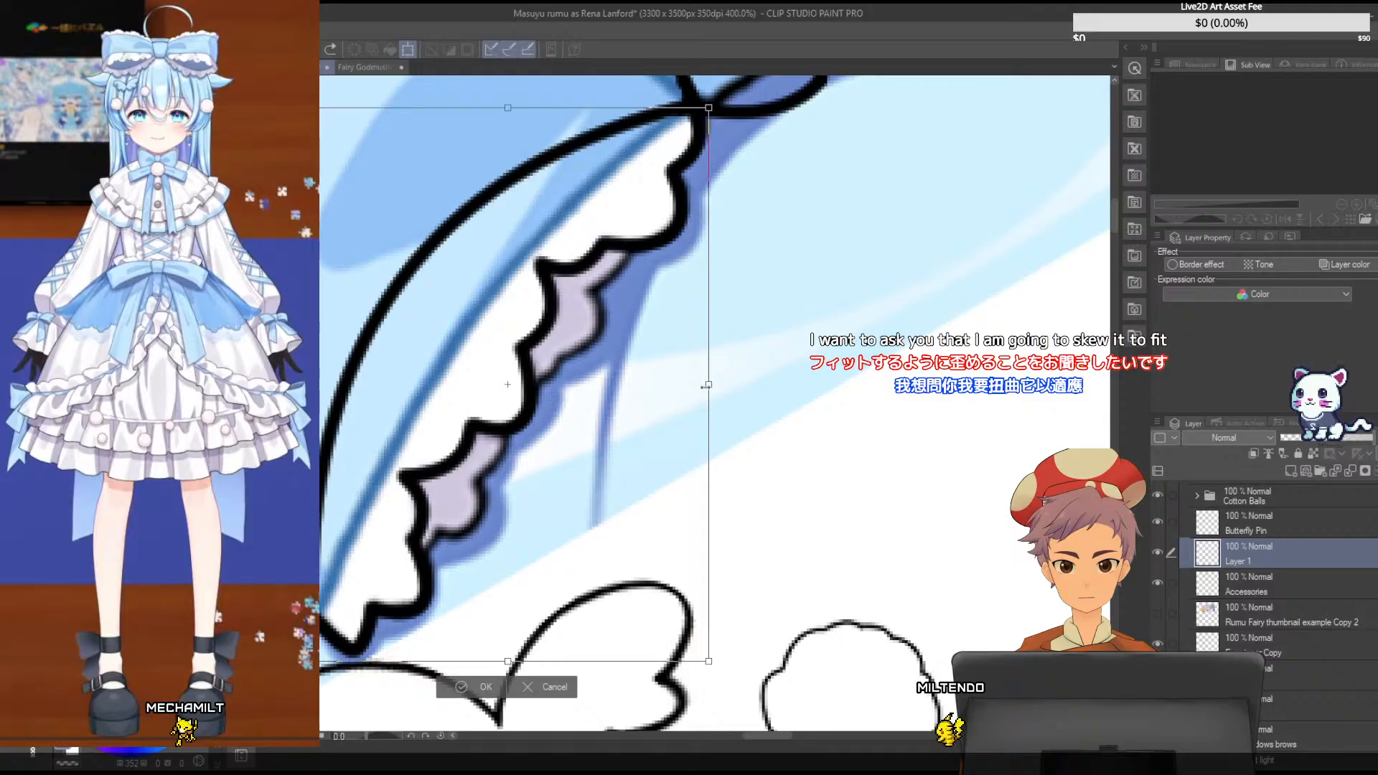
pyautogui.moveTo(709, 386); pyautogui.dragTo(675, 360)
pyautogui.hotkey('ctrl', 'z')
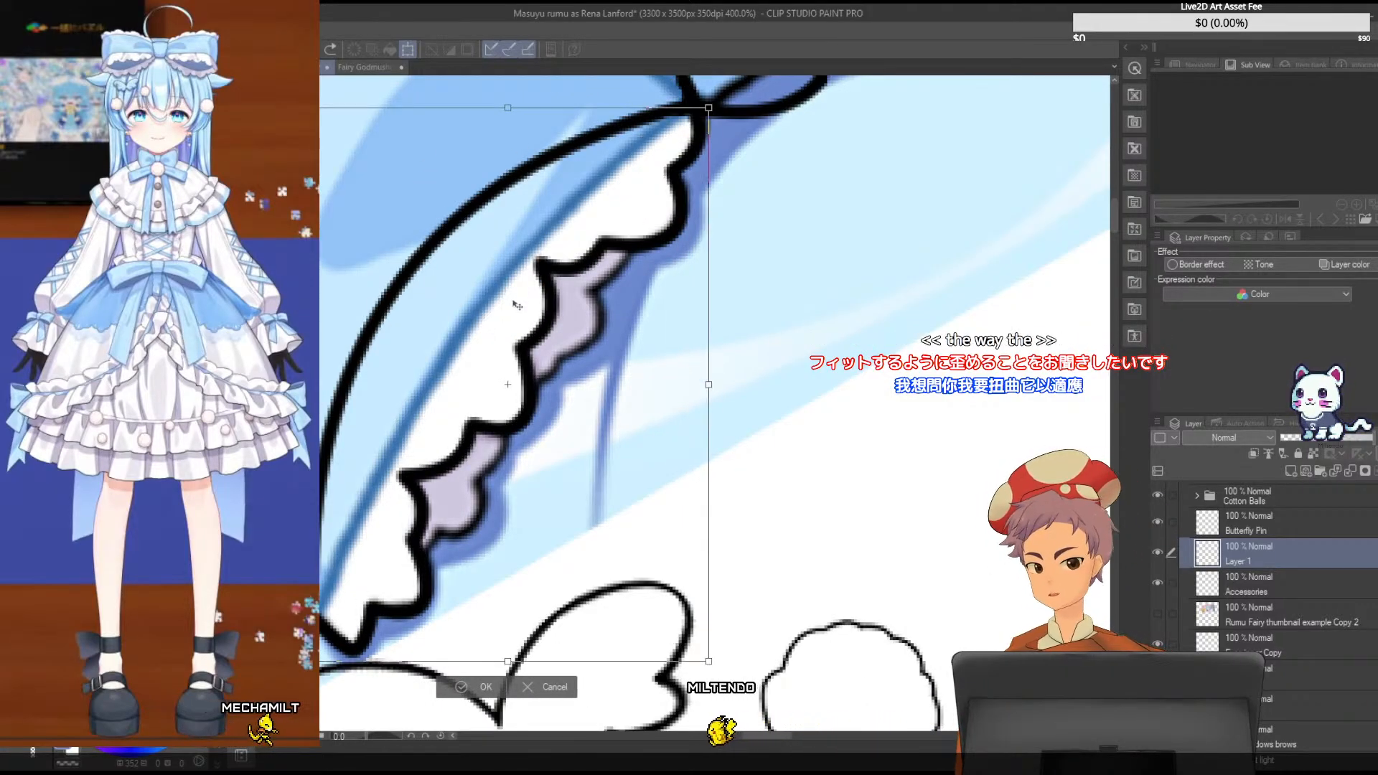
pyautogui.moveTo(532, 327); pyautogui.dragTo(528, 314)
pyautogui.hotkey('ctrl', 'z')
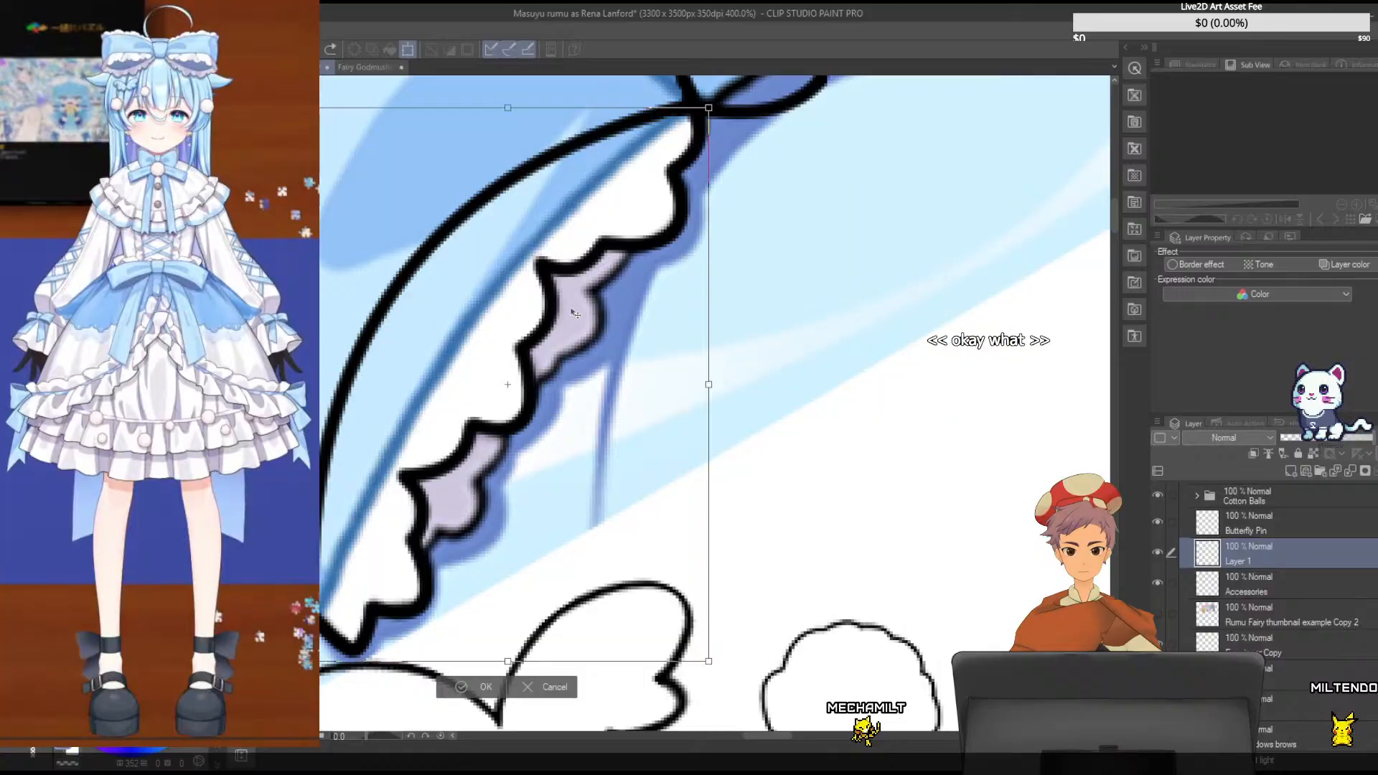
pyautogui.click(528, 691)
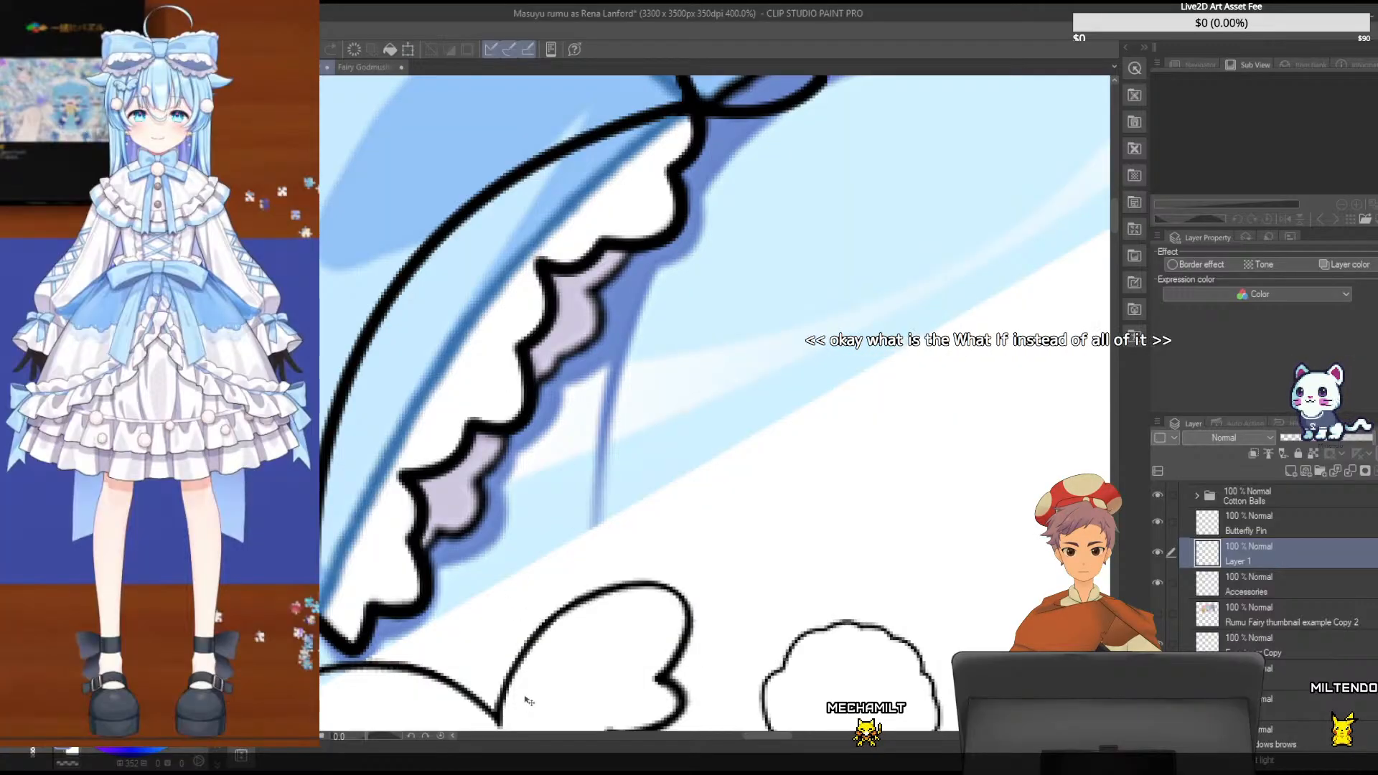
# - Undo the frill strokes back to the two lowest traced curves
pyautogui.hotkey('ctrl', 'z')
pyautogui.hotkey('ctrl', 'z')
pyautogui.hotkey('ctrl', 'z')
pyautogui.hotkey('ctrl', 'z')
pyautogui.hotkey('ctrl', 'z')
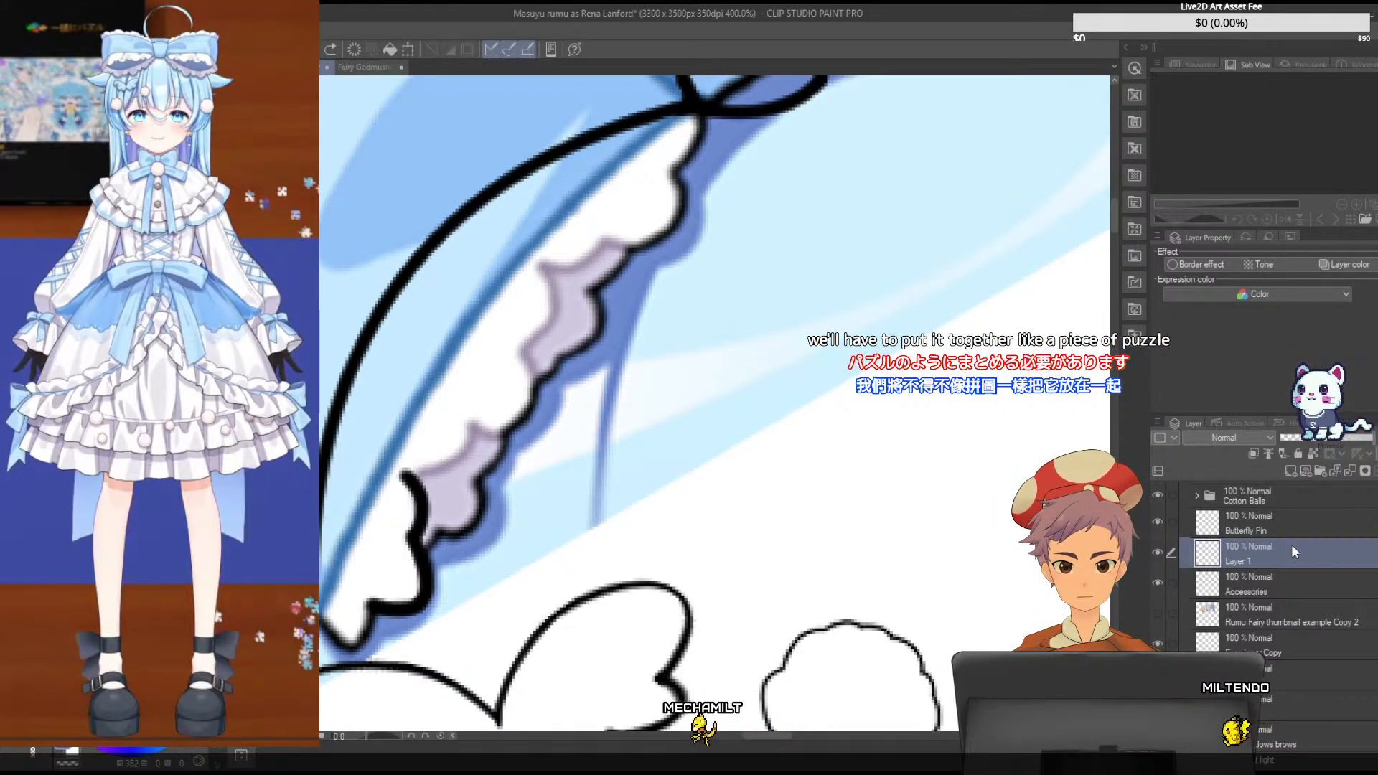
# - Add a new layer above Layer 1 and redraw the frill's pointed lower tip on Layer 1
pyautogui.click(1289, 471)
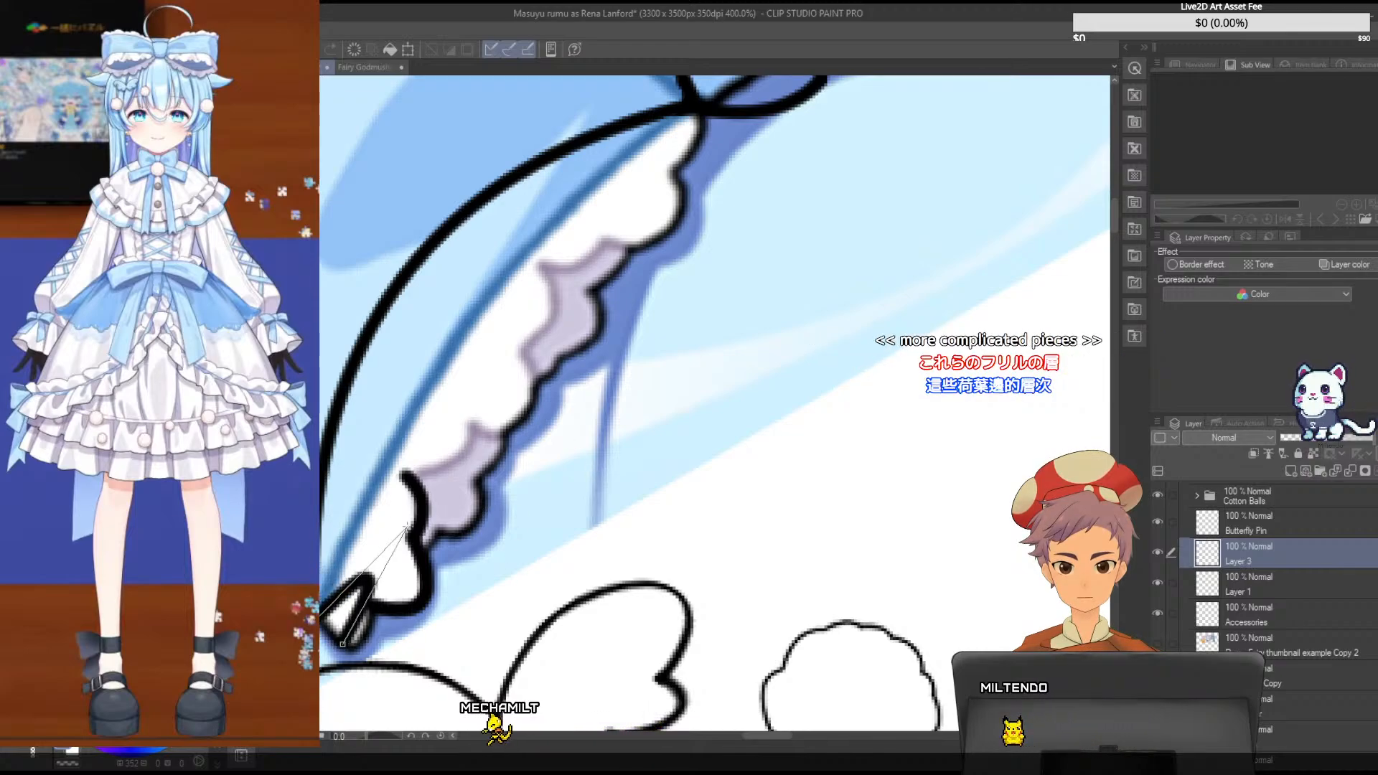
pyautogui.click(1285, 584)
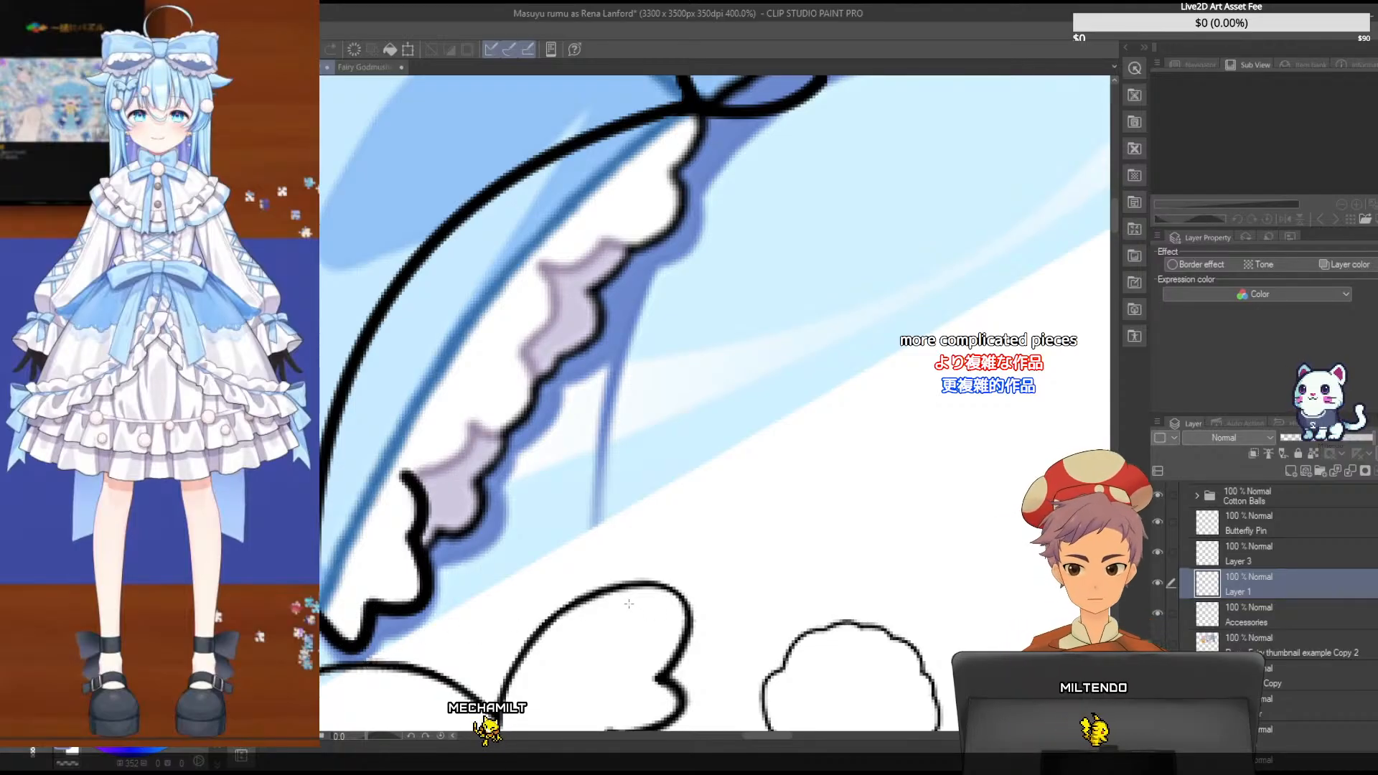
# - Trace the first two curves of the frill's middle section on Layer 3, starting at the lower piece's upper end
pyautogui.click(1235, 554)
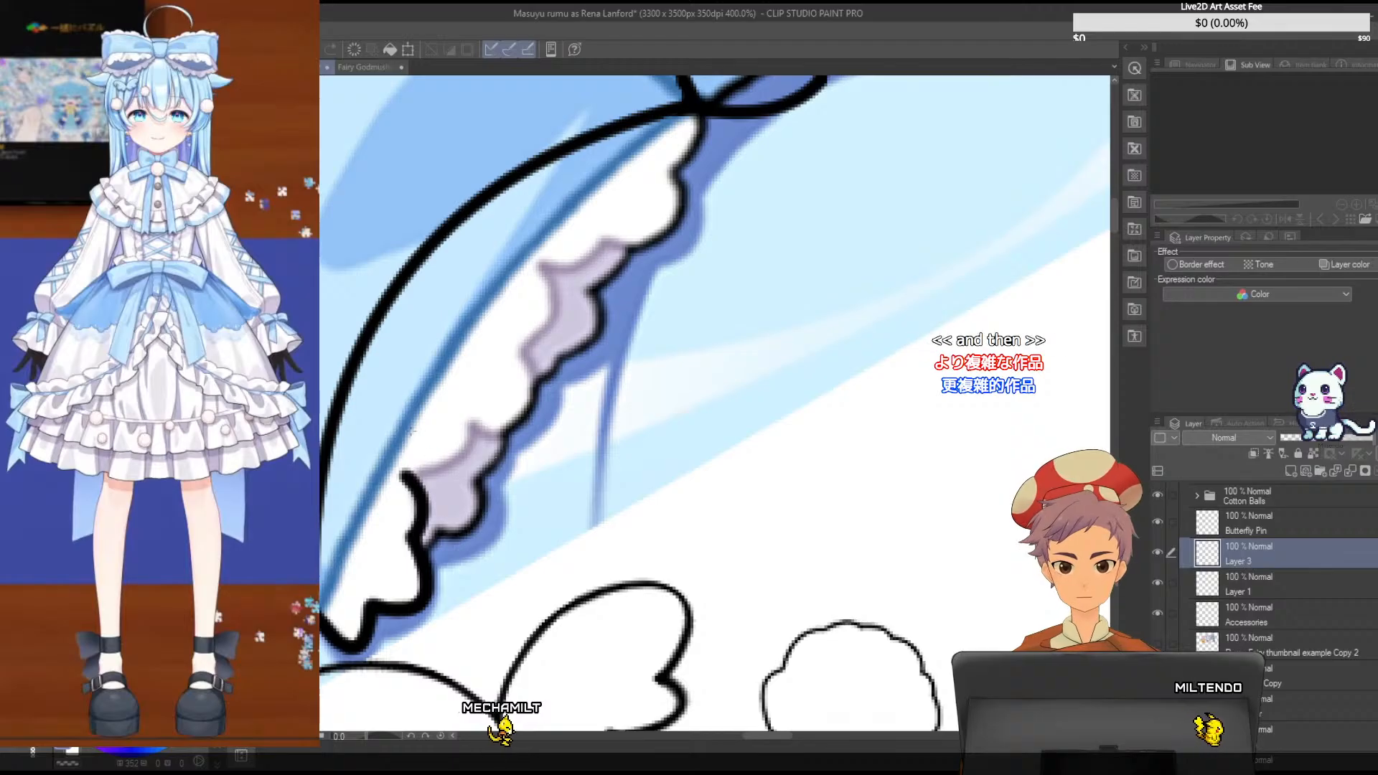
pyautogui.click(407, 475)
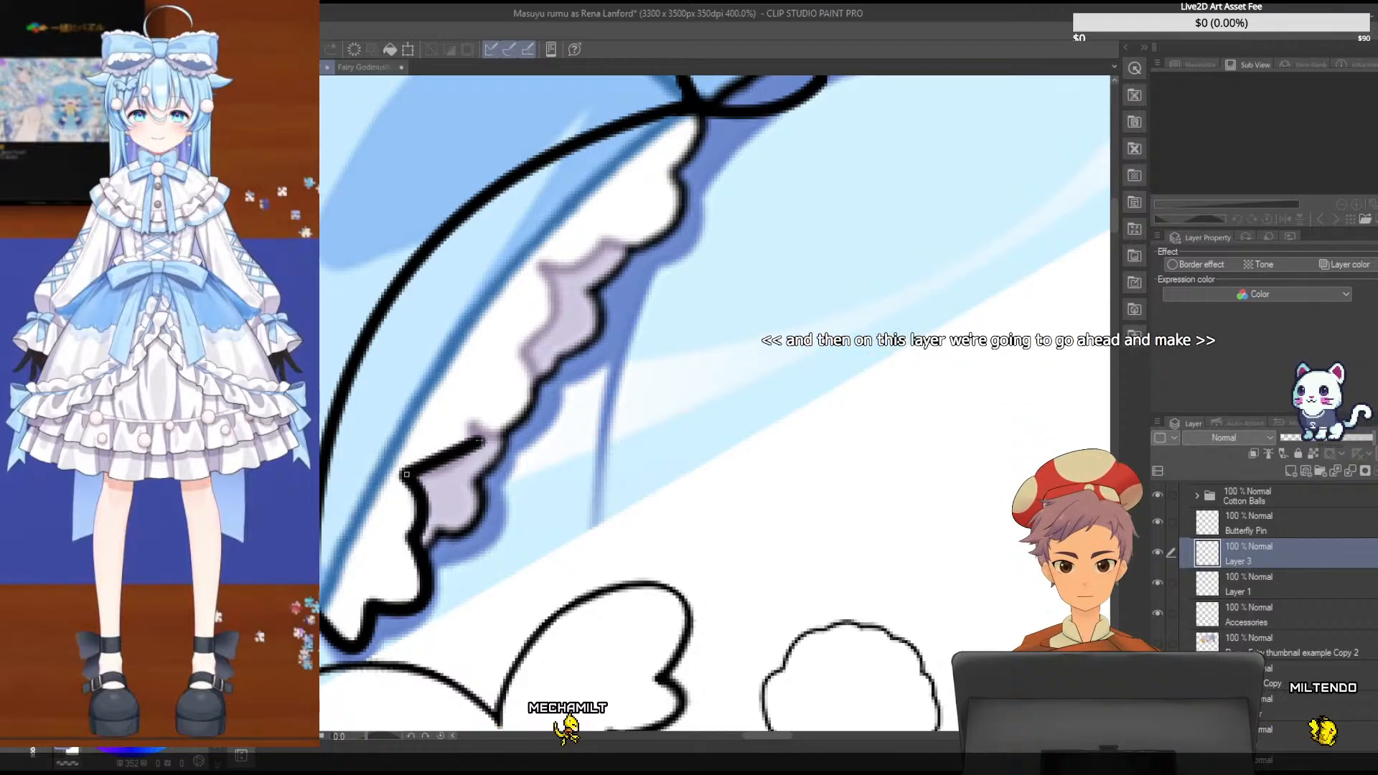
pyautogui.click(473, 423)
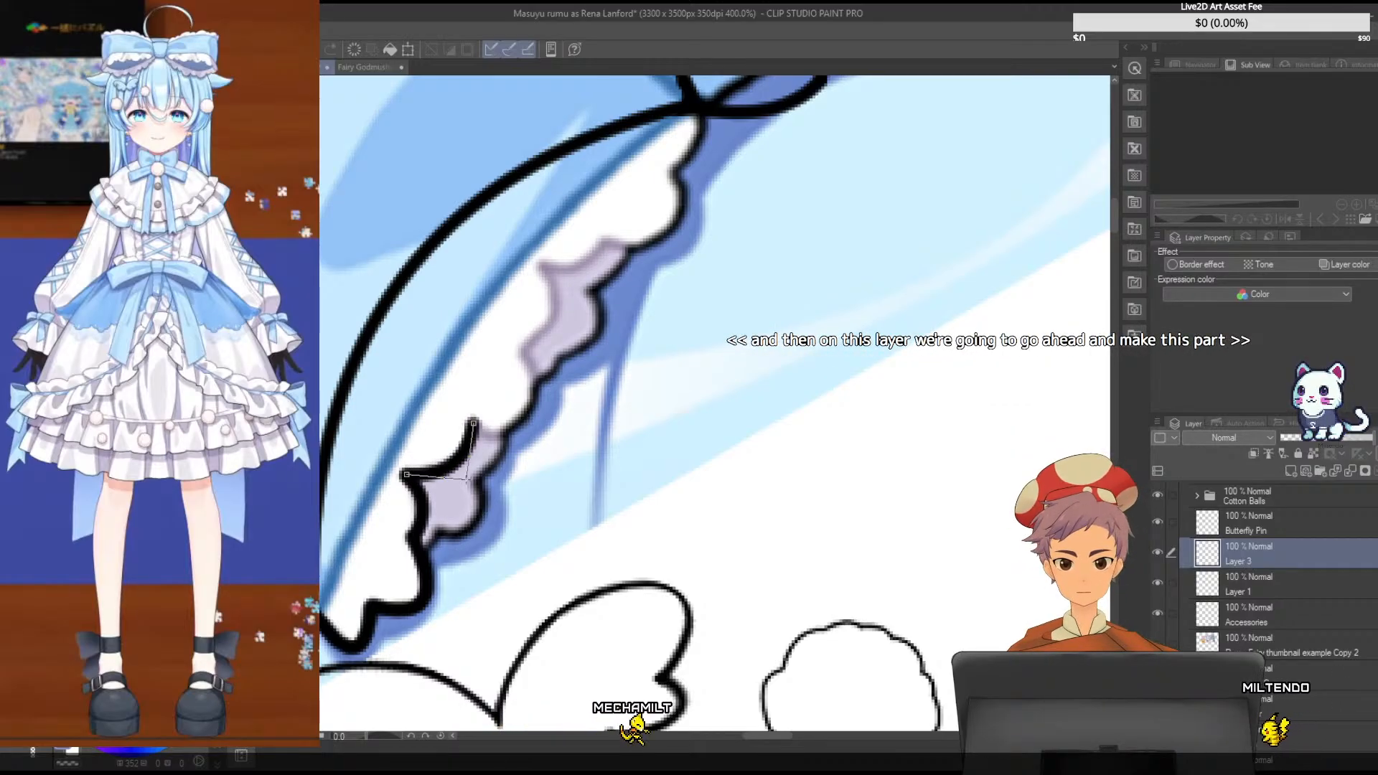
pyautogui.click(466, 479)
pyautogui.moveTo(473, 424); pyautogui.dragTo(525, 416)
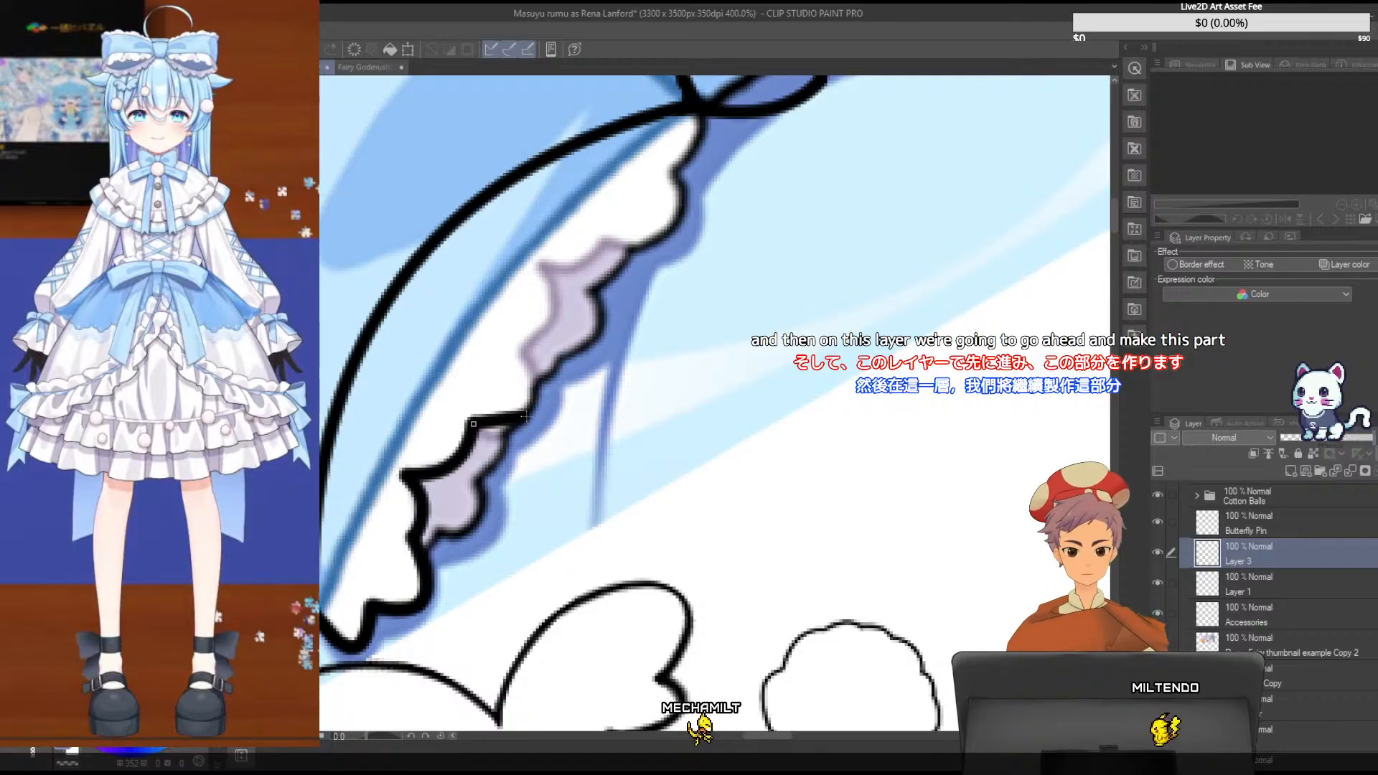
pyautogui.click(526, 414)
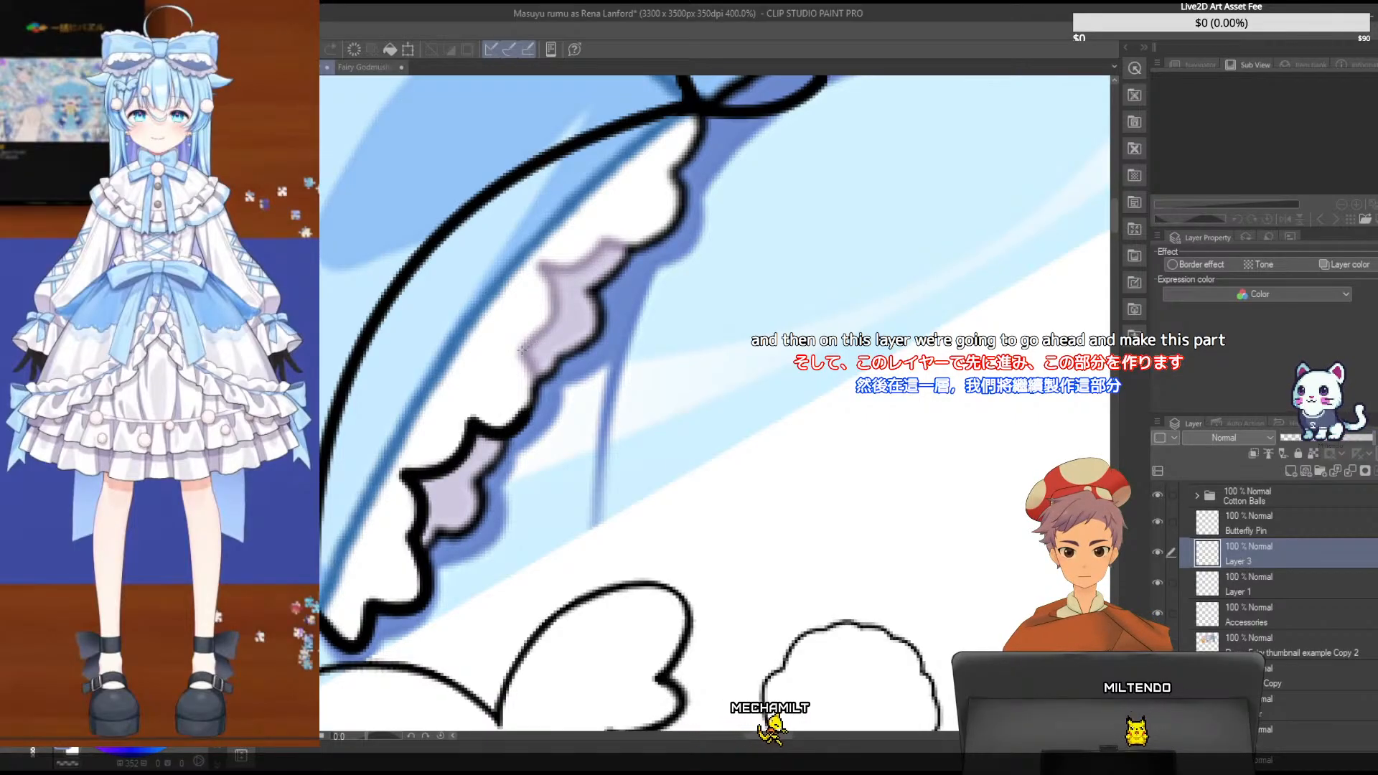
# - Try tracing the next short curve along the frill's middle section and undo the attempts
pyautogui.click(529, 417)
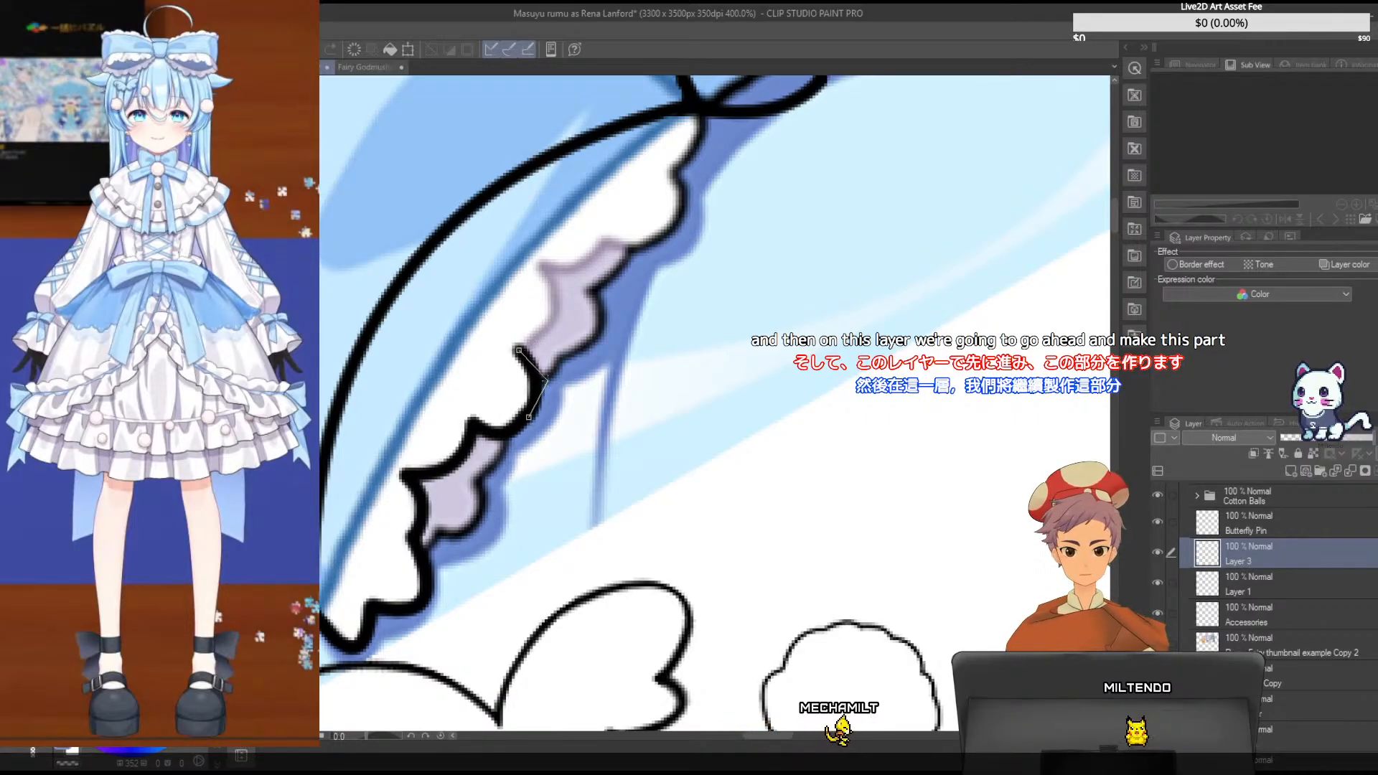
pyautogui.hotkey('ctrl', 'z')
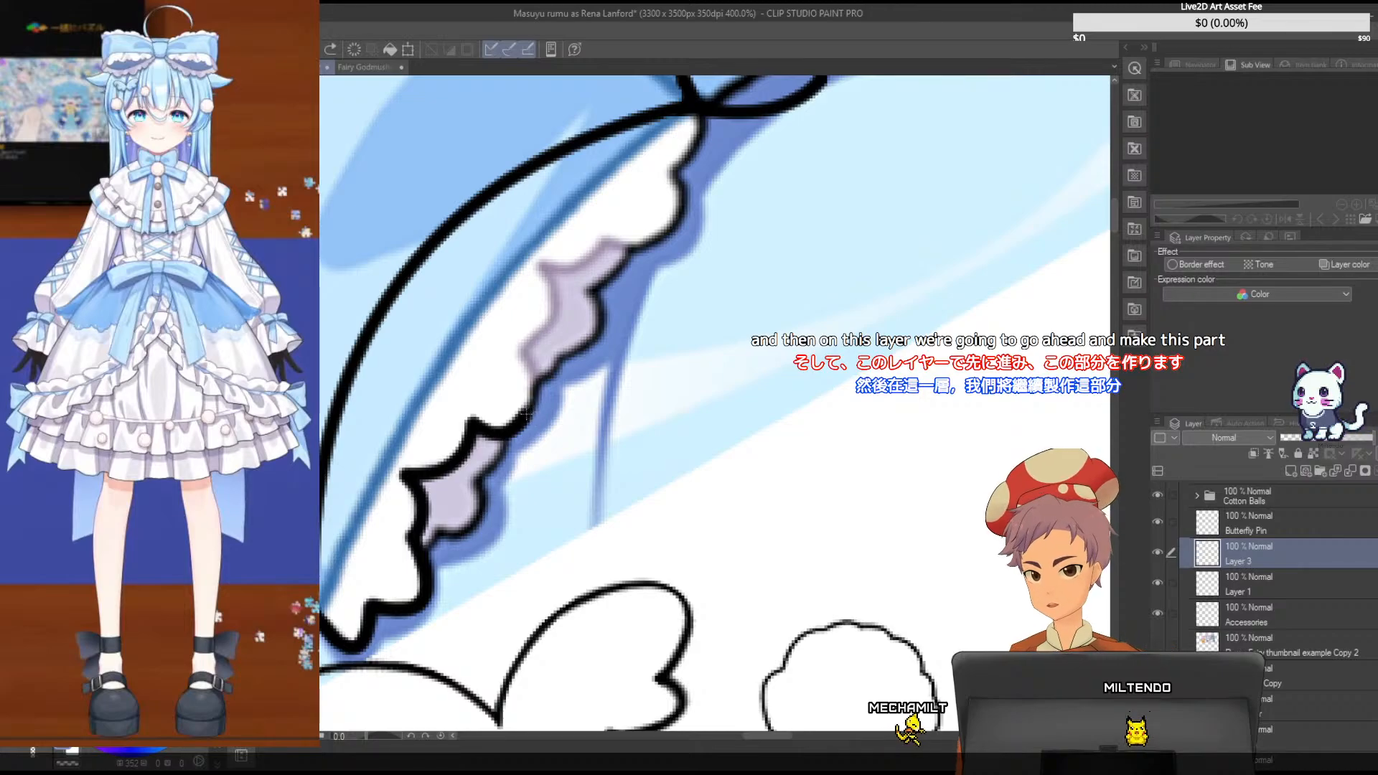
pyautogui.moveTo(523, 415); pyautogui.dragTo(520, 352)
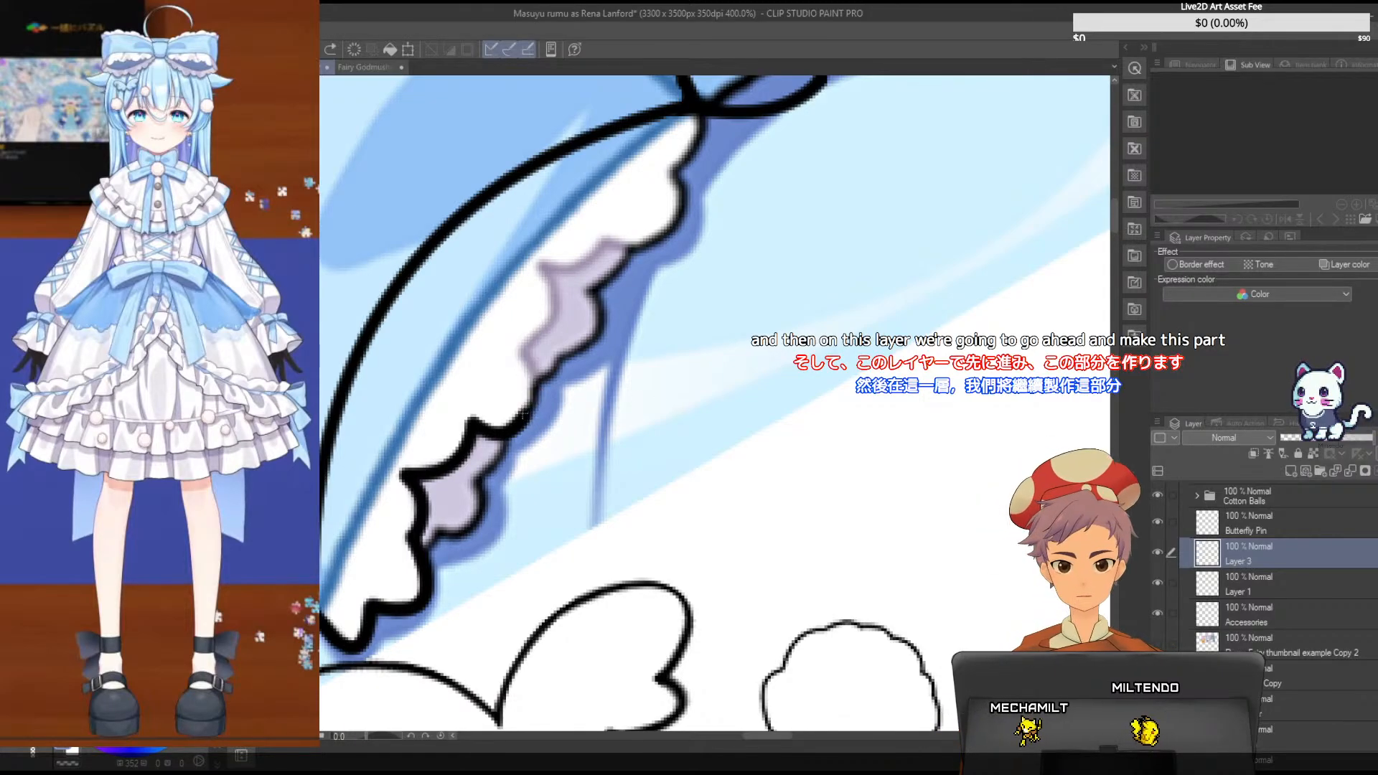
pyautogui.moveTo(520, 417); pyautogui.dragTo(520, 351)
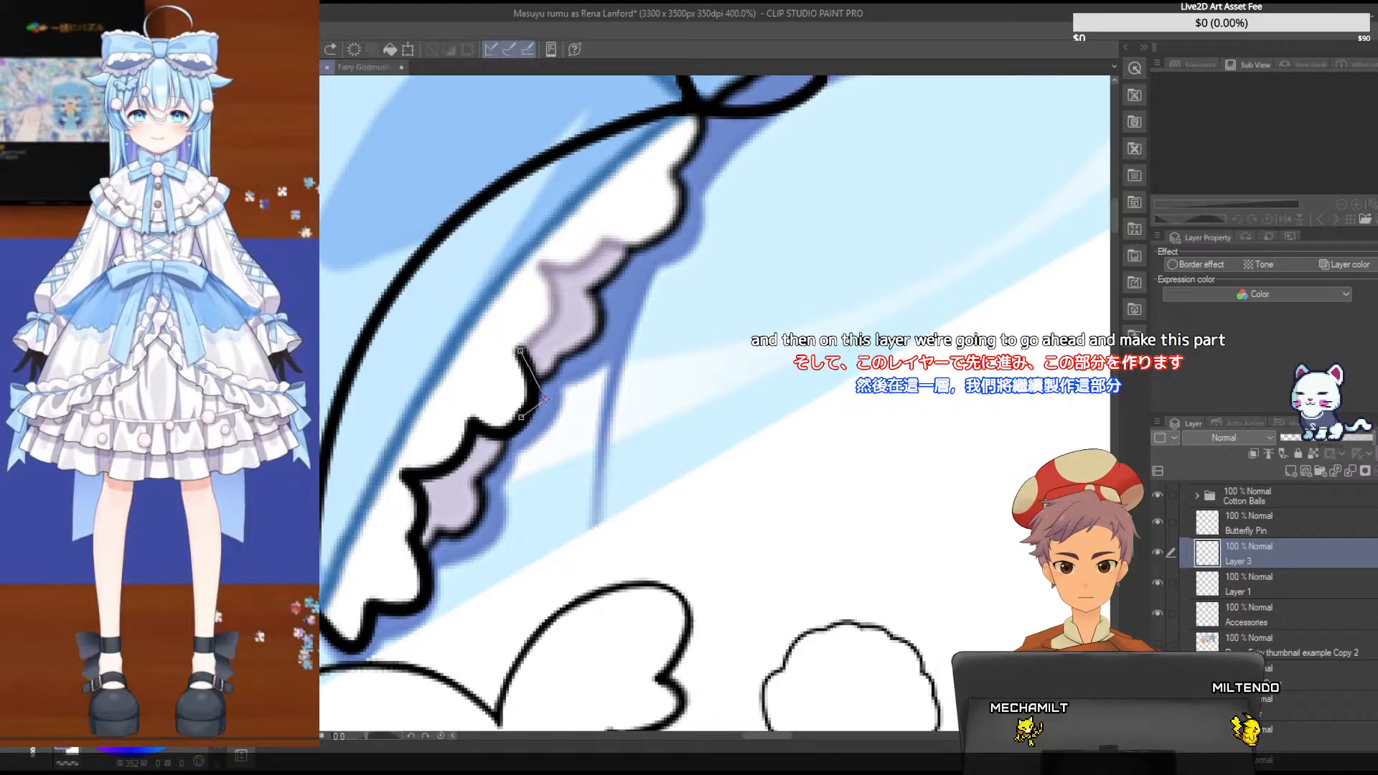
pyautogui.hotkey('ctrl', 'z')
pyautogui.hotkey('ctrl', 'z')
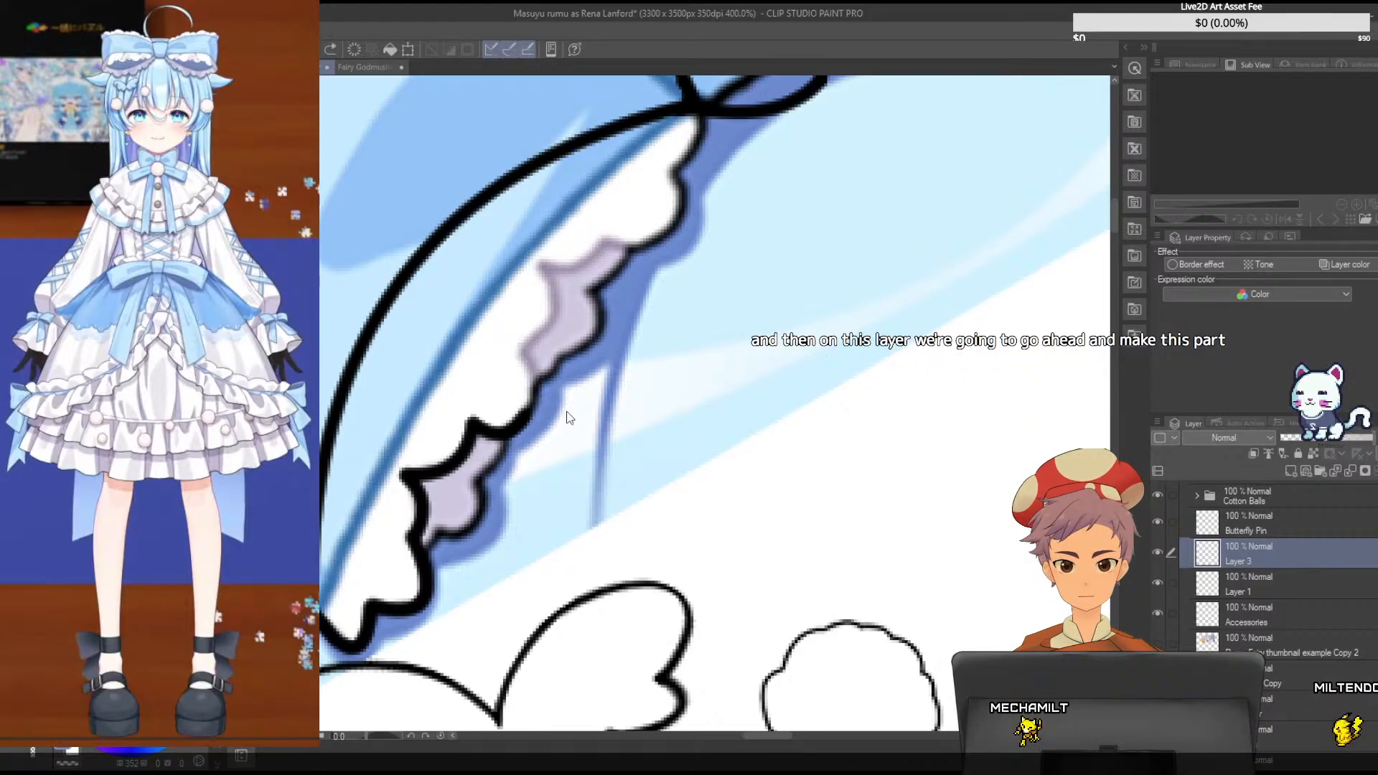
# - Trace two wider scallops up to the inner fold at the top of the frill's middle section on Layer 3
pyautogui.moveTo(473, 422)
pyautogui.mouseDown()
pyautogui.moveTo(494, 429)
pyautogui.moveTo(520, 352)
pyautogui.mouseUp()
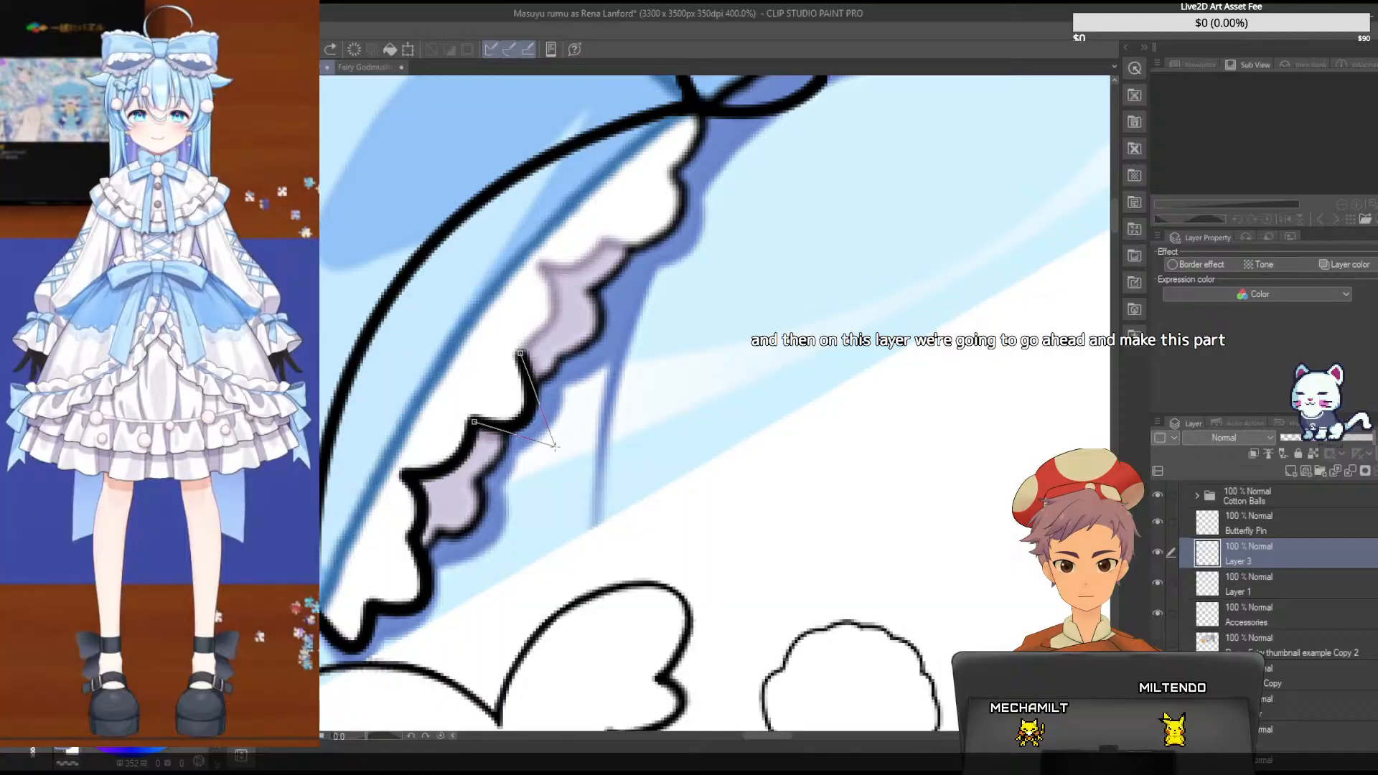
pyautogui.press('Return')
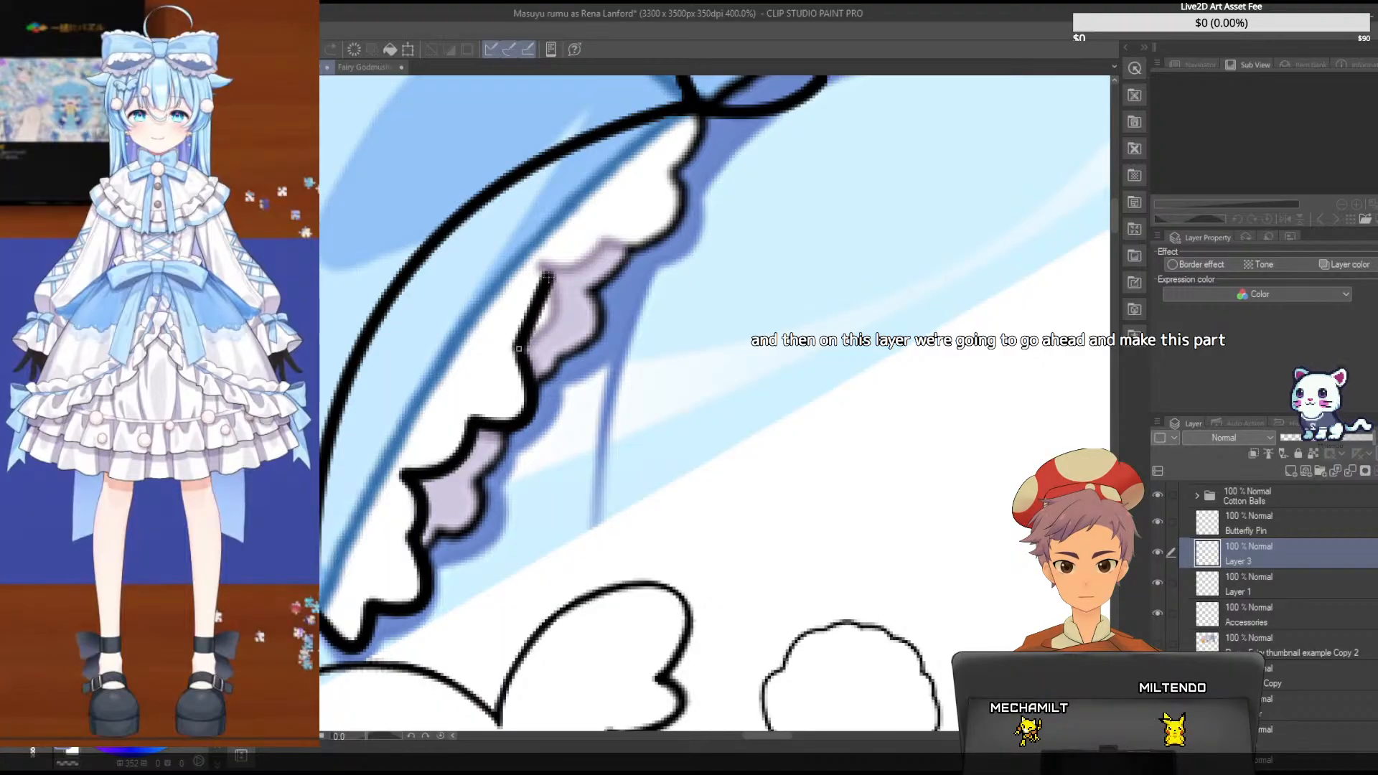
pyautogui.moveTo(547, 275); pyautogui.dragTo(540, 262)
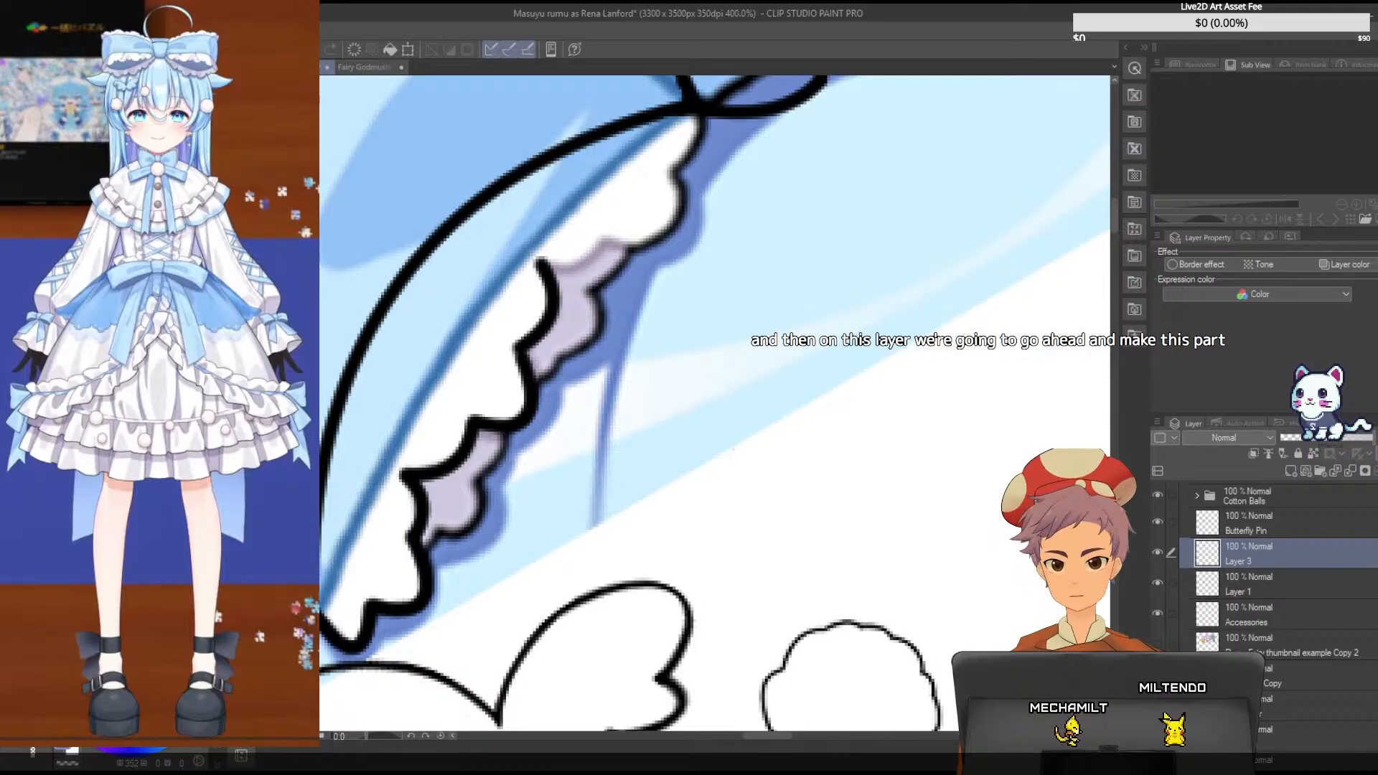
# - Add a new layer above Layer 3 and trace the frill's upper scallops on it up to the bow knot
pyautogui.click(1291, 470)
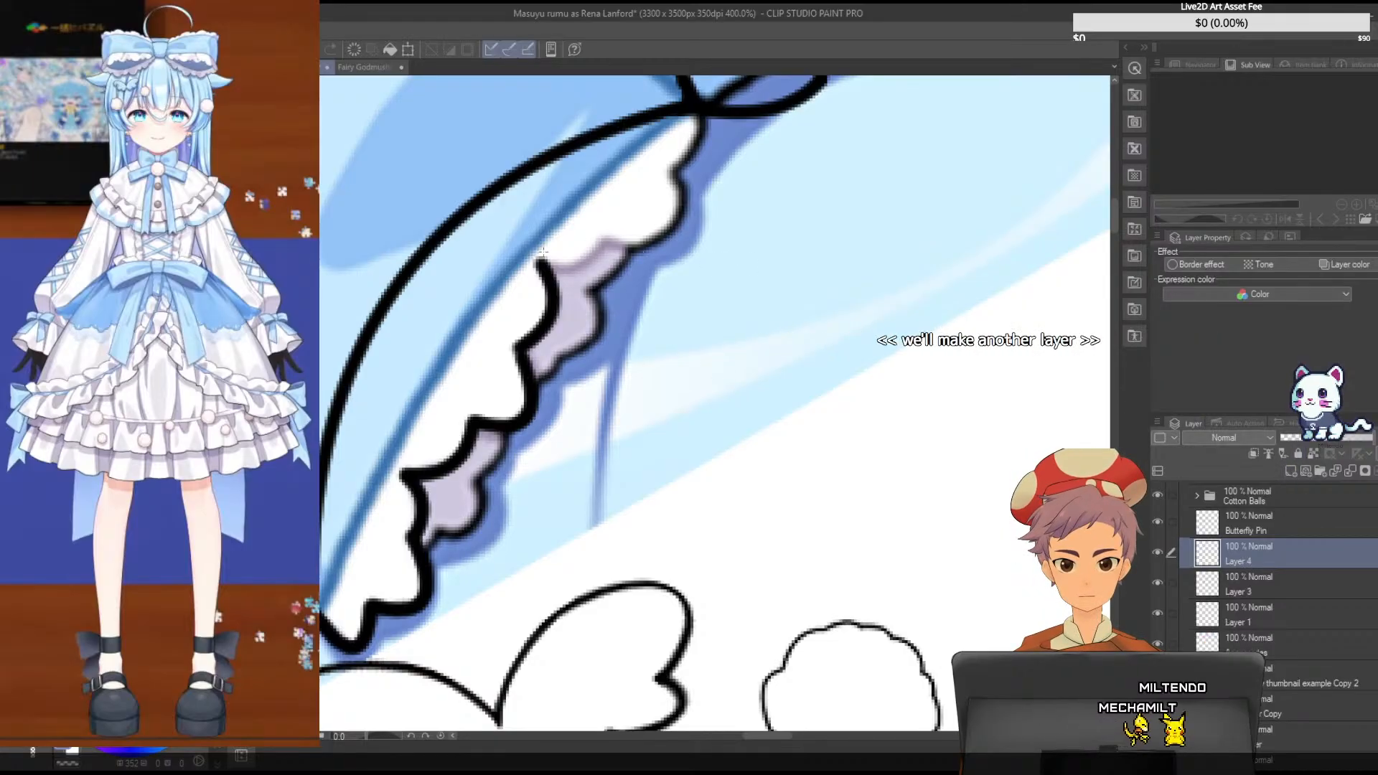
pyautogui.moveTo(540, 261)
pyautogui.mouseDown()
pyautogui.moveTo(580, 235)
pyautogui.moveTo(609, 241)
pyautogui.moveTo(672, 171)
pyautogui.mouseUp()
pyautogui.click(586, 278)
pyautogui.click(671, 166)
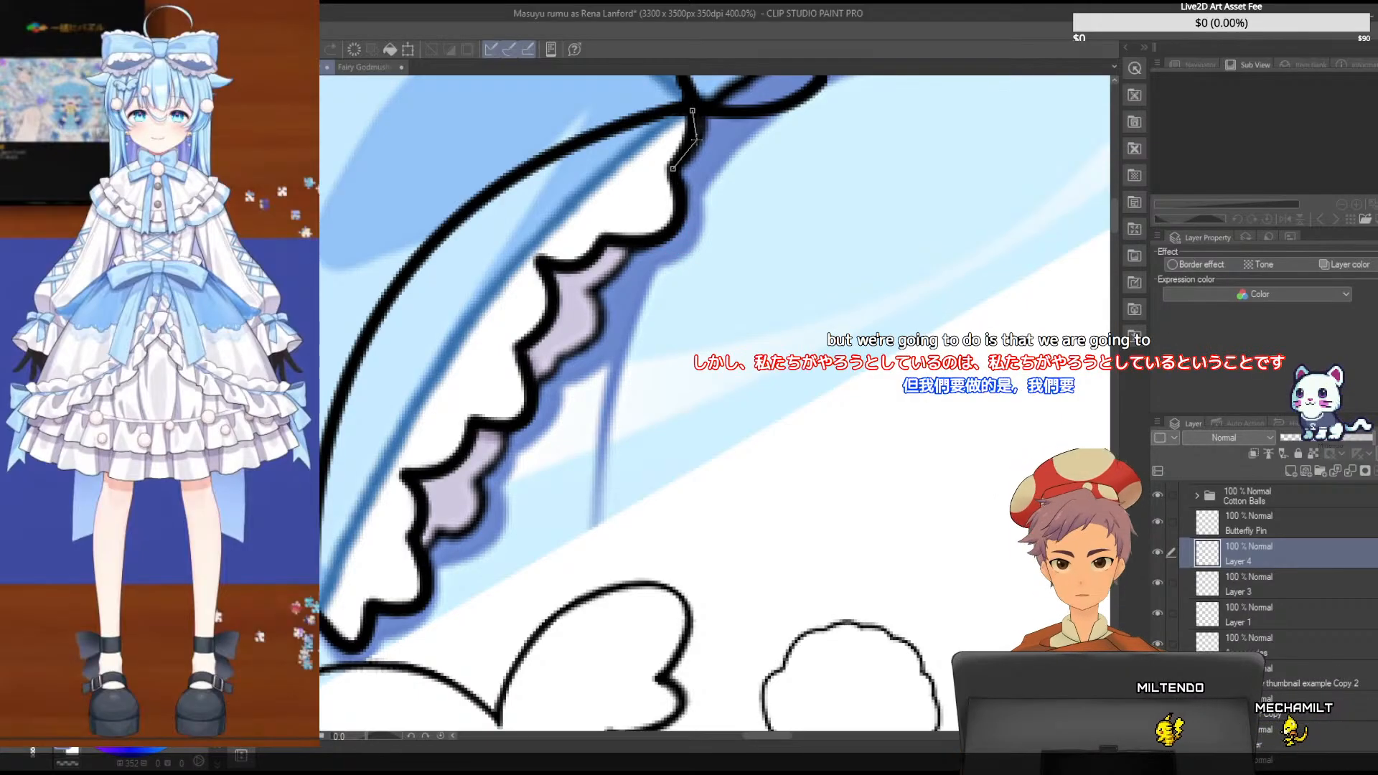
pyautogui.moveTo(672, 168); pyautogui.dragTo(692, 110)
pyautogui.click(715, 145)
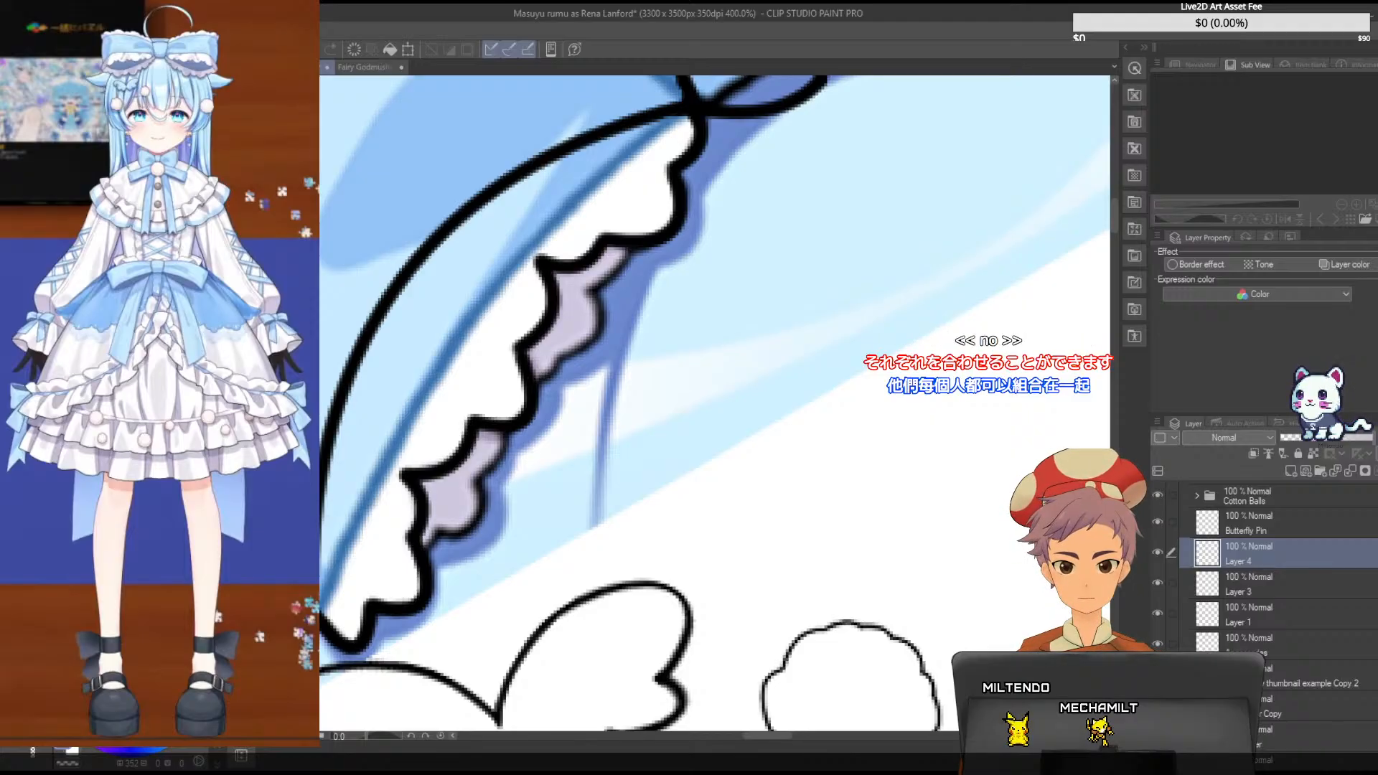
# - Undo the accidental shift of Layer 4 and move Layer 3's middle frill strokes up and inward onto the bow
pyautogui.moveTo(531, 376); pyautogui.dragTo(524, 372)
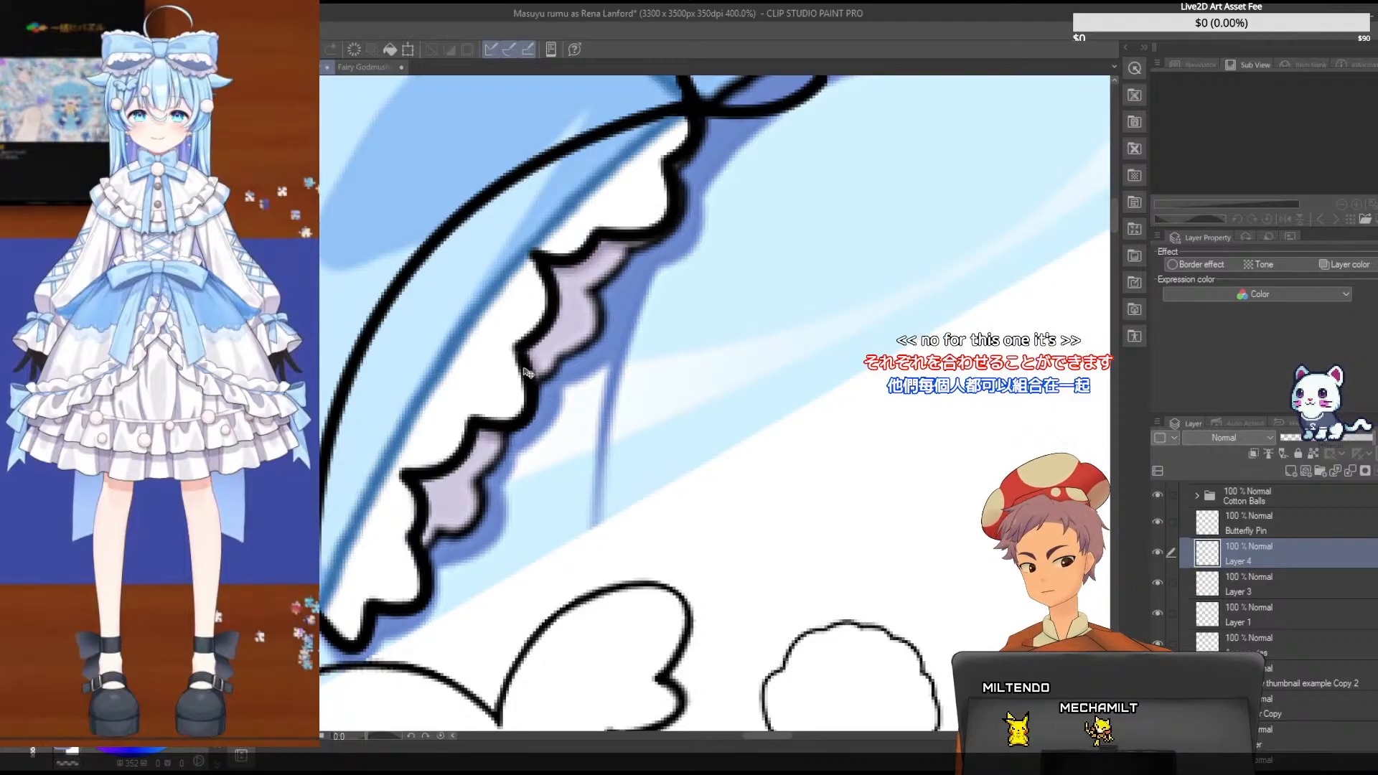
pyautogui.hotkey('ctrl', 'z')
pyautogui.click(1305, 593)
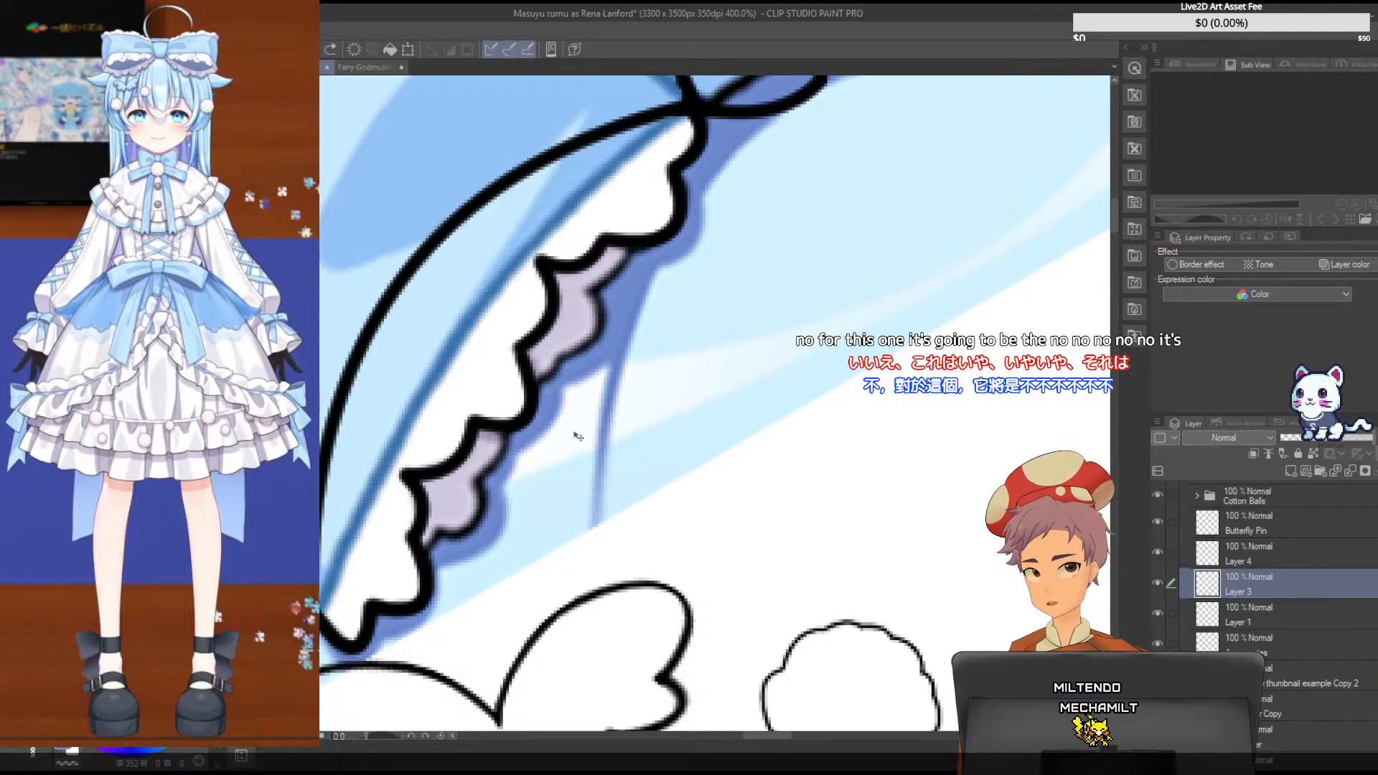
pyautogui.moveTo(535, 386); pyautogui.dragTo(503, 359)
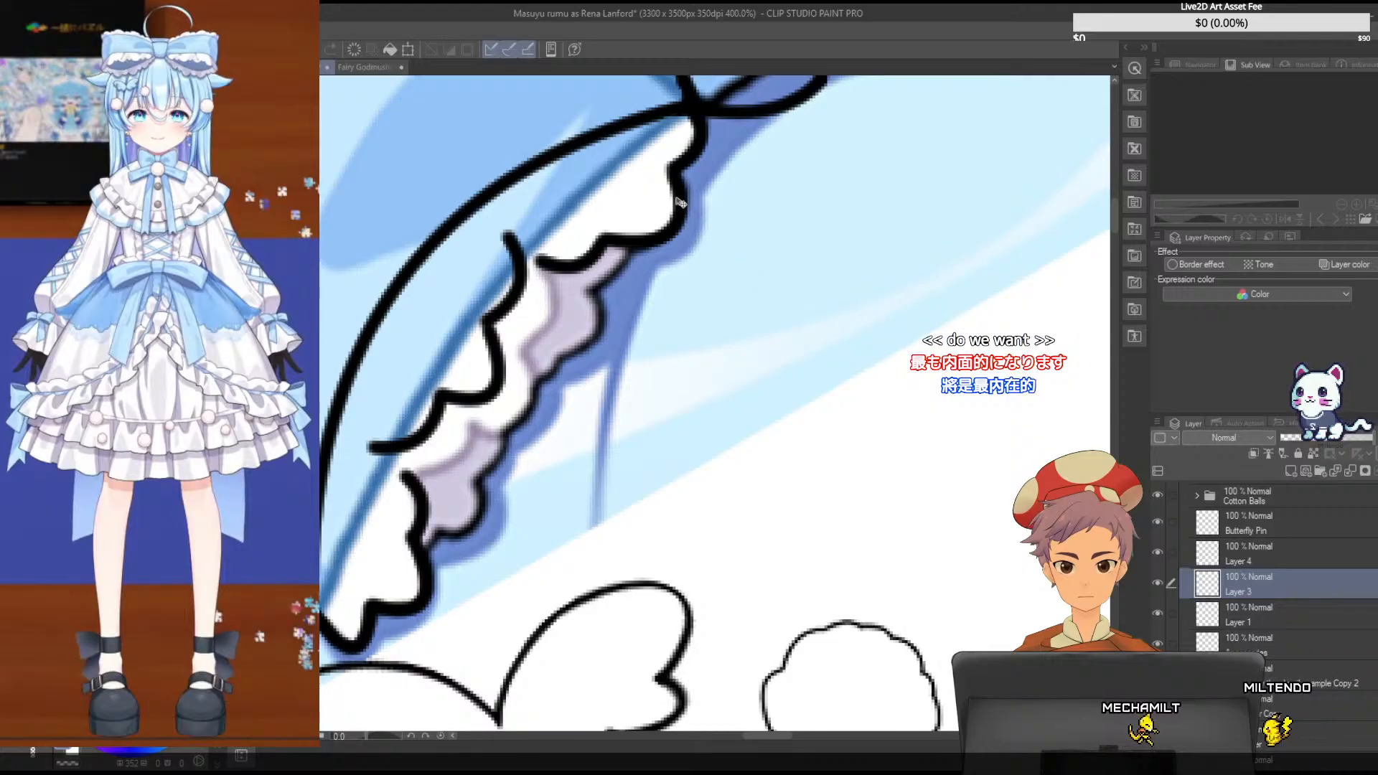
# - Rotate the upper frill piece on Layer 4 clockwise and nudge it so it tilts inward from the bow knot
pyautogui.click(1295, 562)
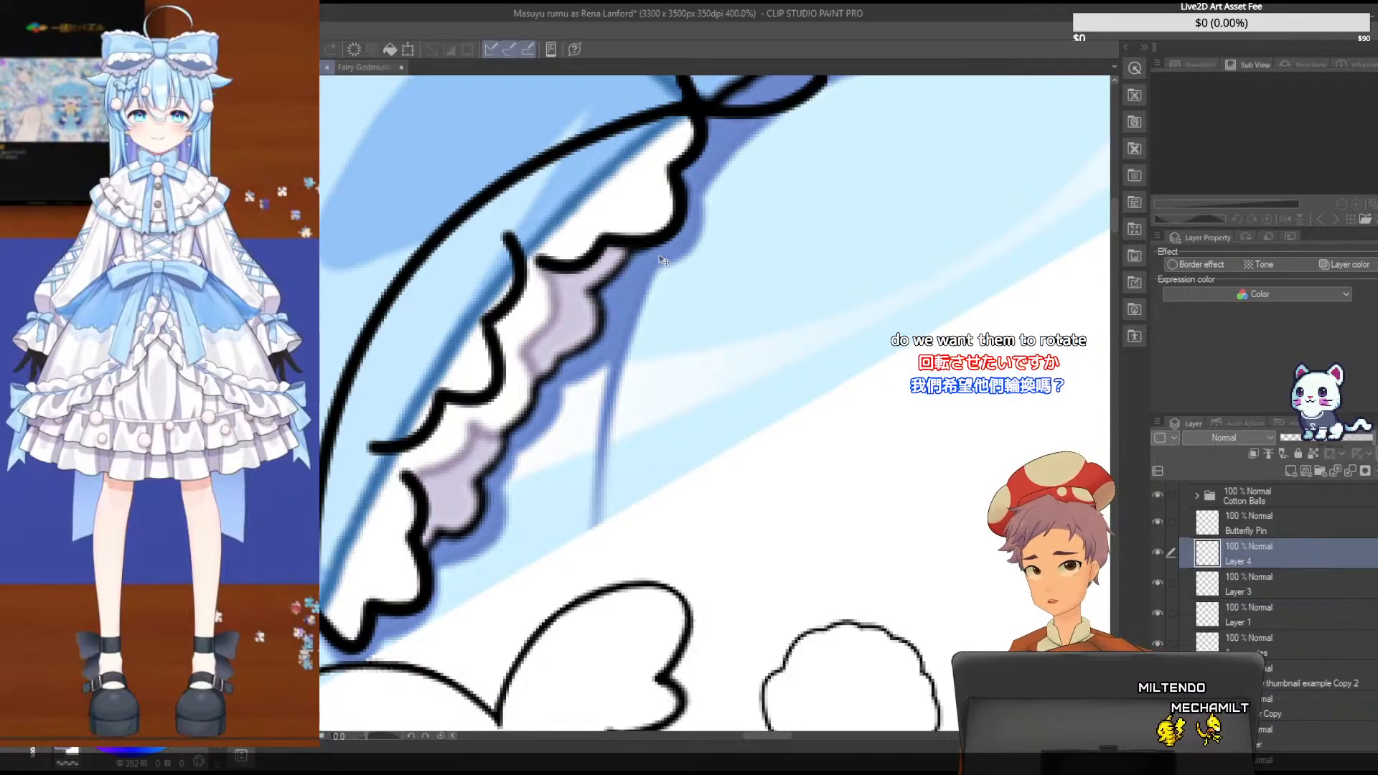
pyautogui.hotkey('ctrl', 't')
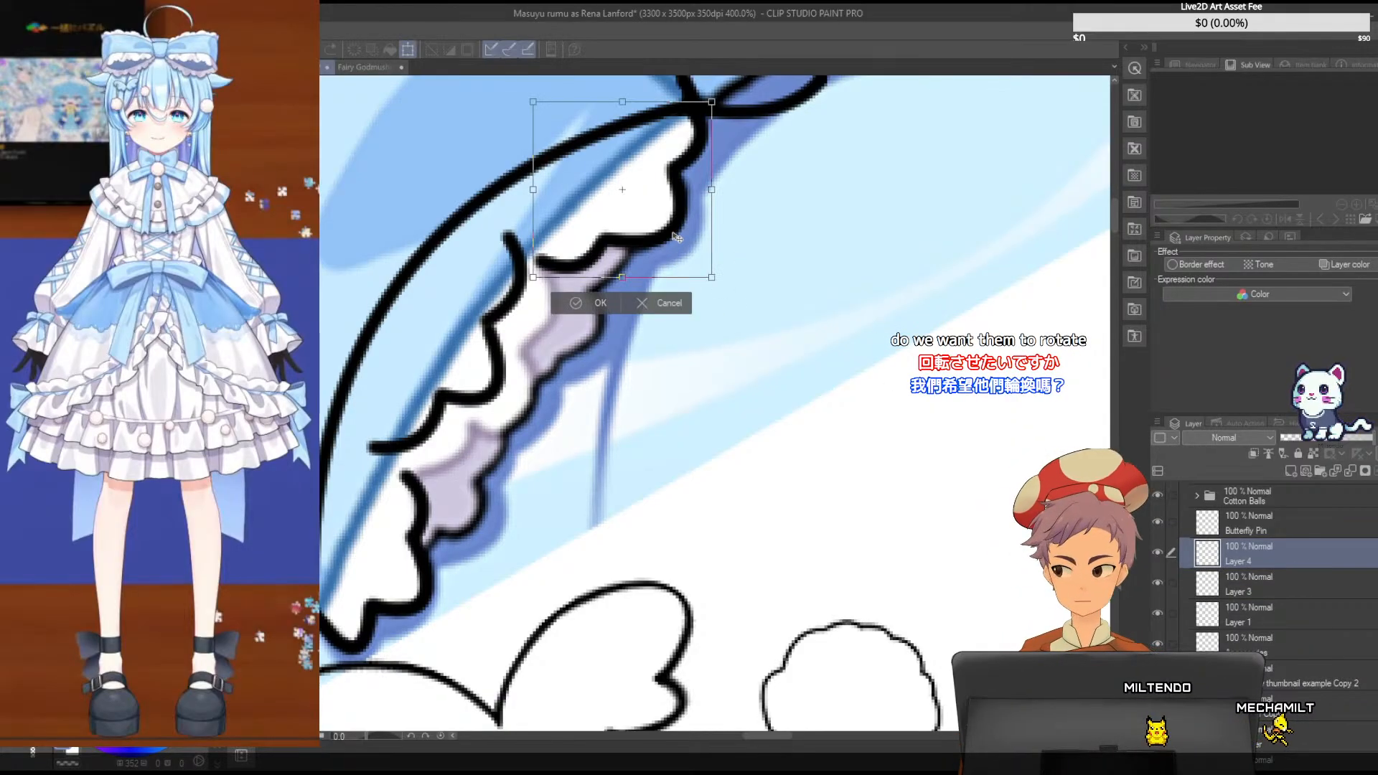
pyautogui.moveTo(742, 272); pyautogui.dragTo(652, 245)
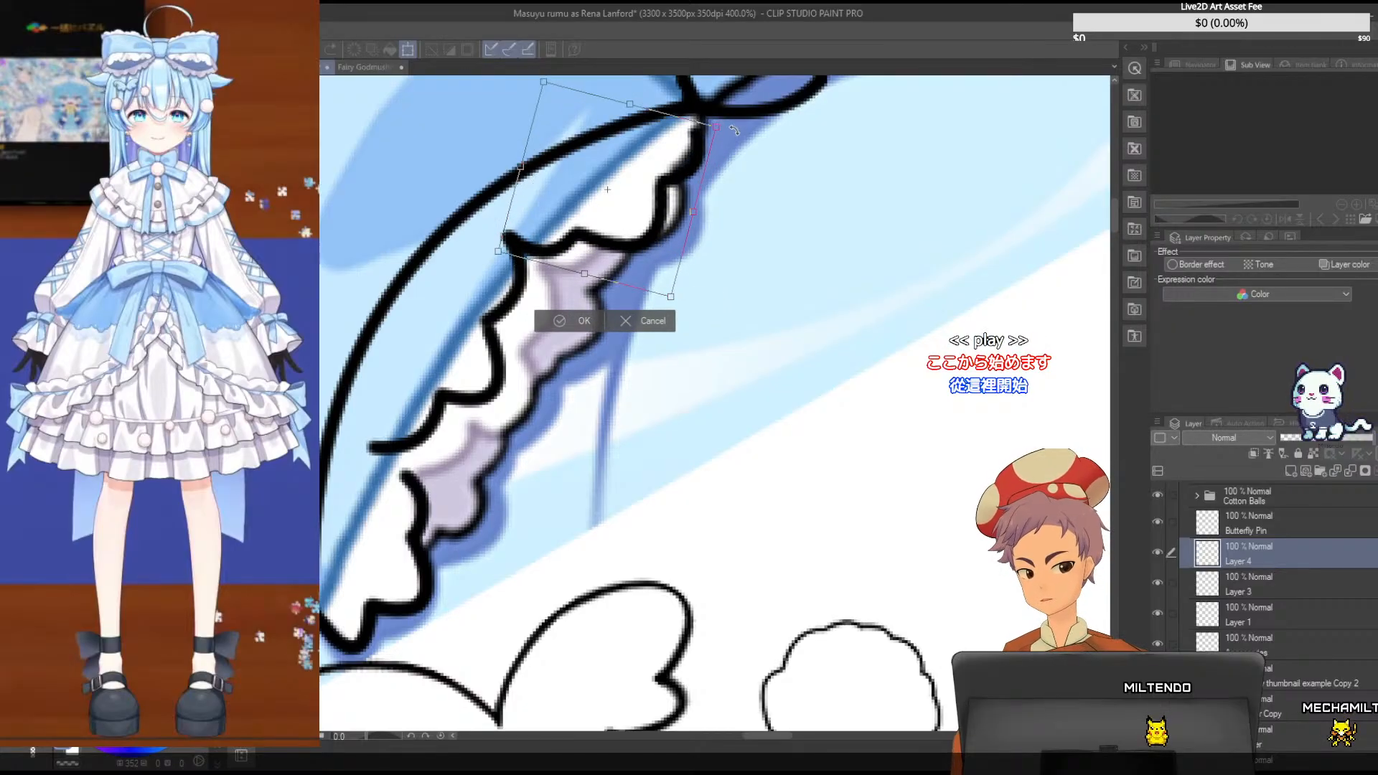
pyautogui.moveTo(733, 129); pyautogui.dragTo(708, 141)
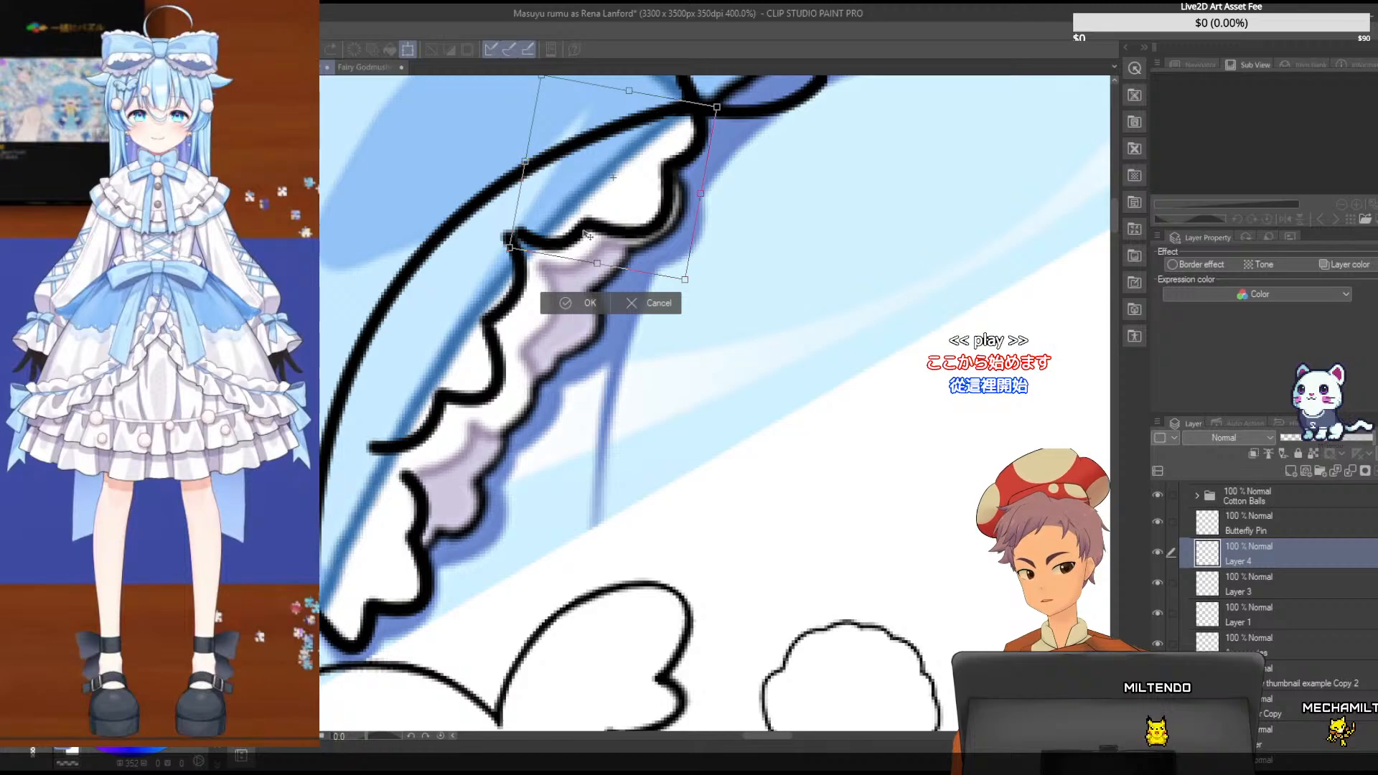
pyautogui.moveTo(729, 258); pyautogui.dragTo(722, 272)
pyautogui.moveTo(669, 210); pyautogui.dragTo(665, 204)
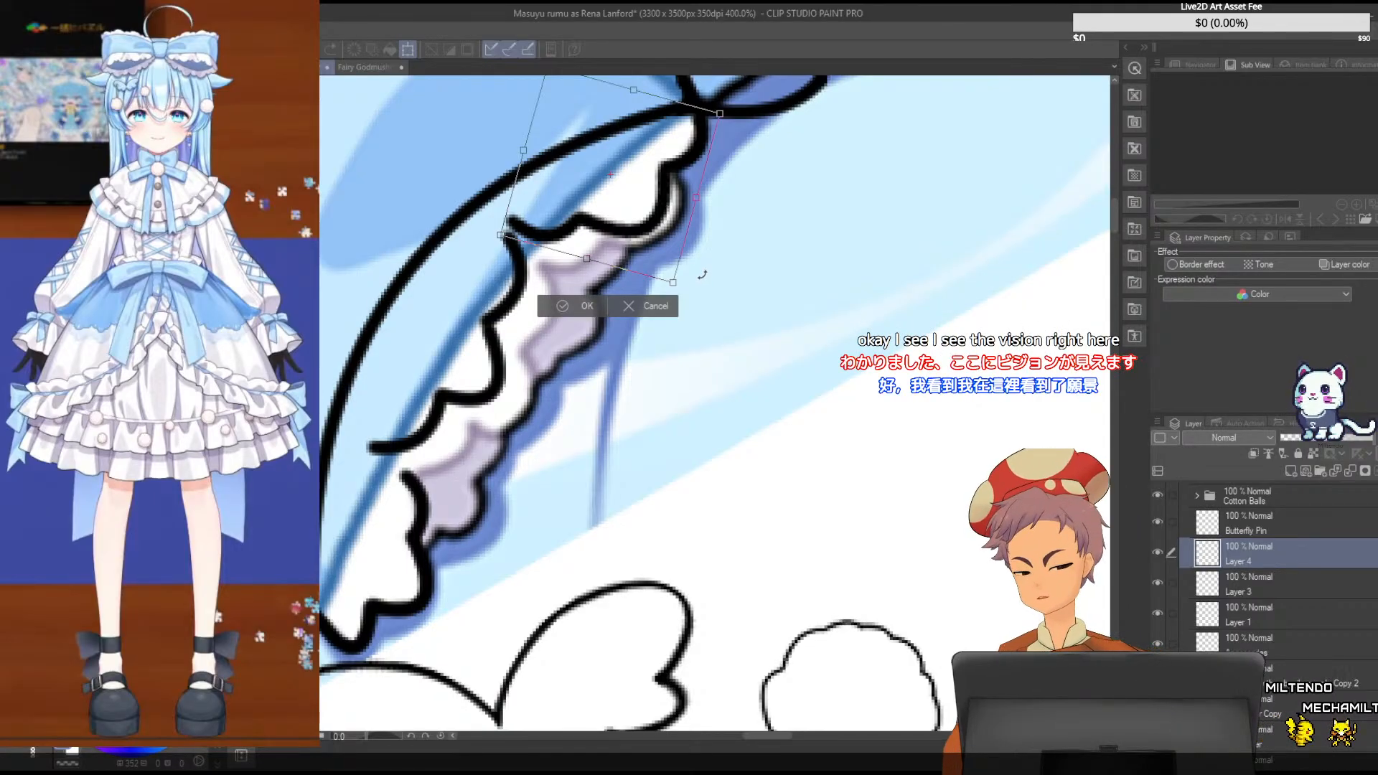
pyautogui.moveTo(702, 274); pyautogui.dragTo(695, 280)
pyautogui.moveTo(676, 197); pyautogui.dragTo(673, 197)
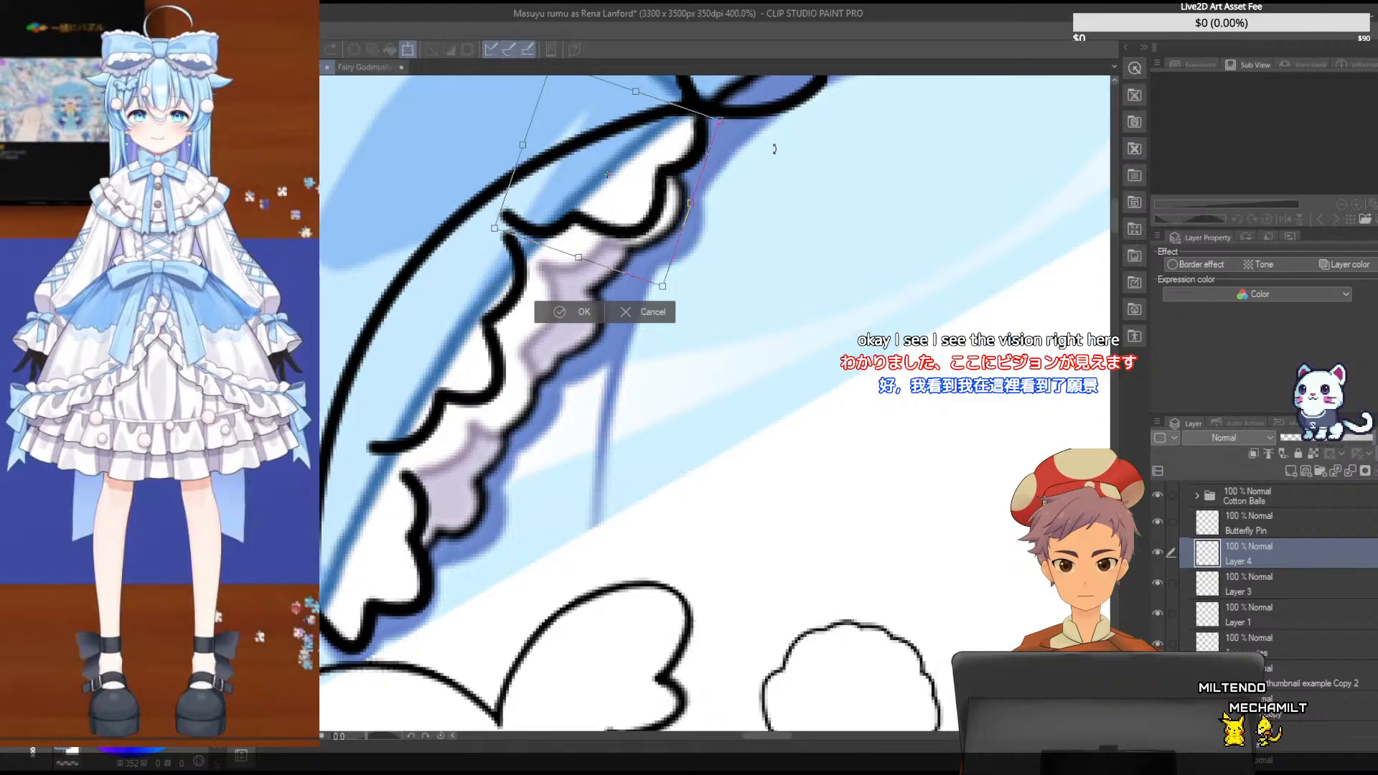
pyautogui.press('Return')
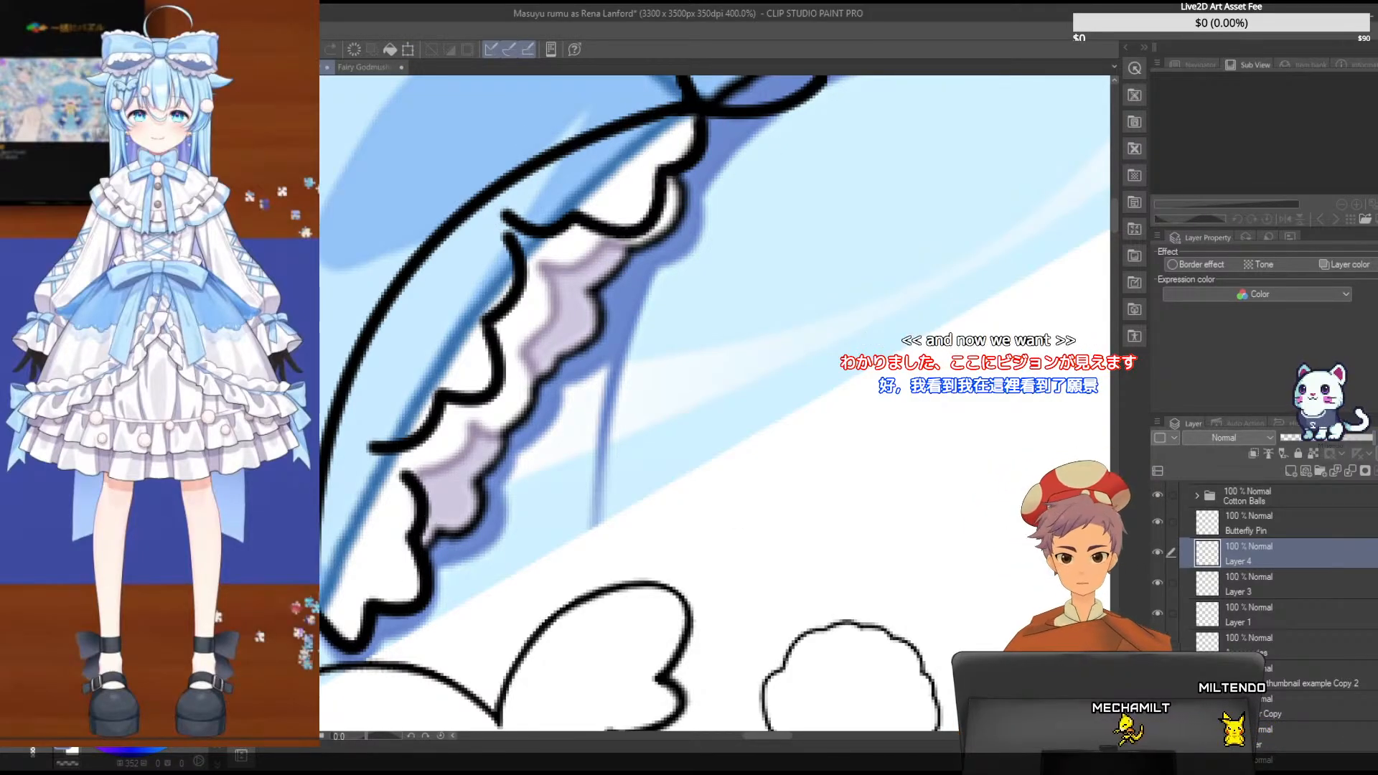
# - Rotate the lower frill piece on Layer 1 counterclockwise and shift it inward toward the bow's edge
pyautogui.click(1264, 610)
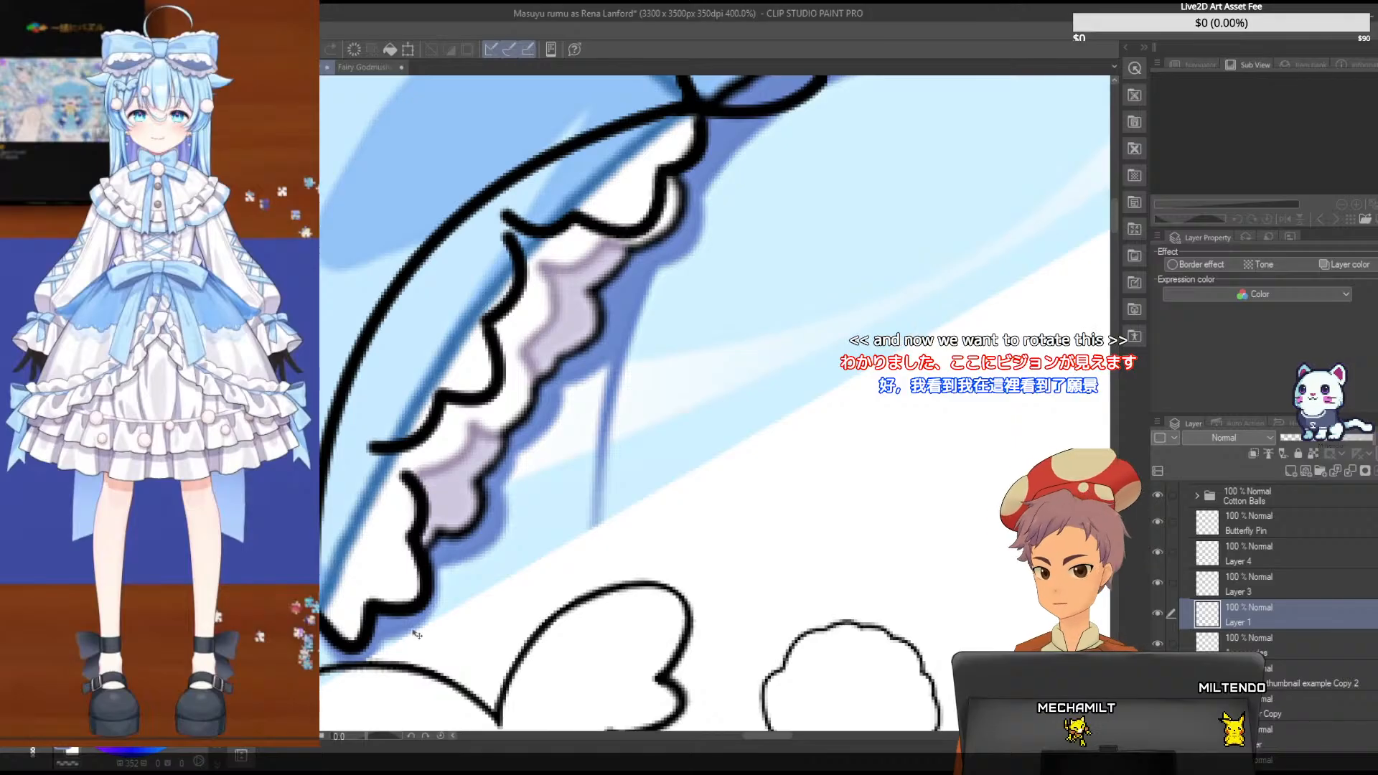
pyautogui.hotkey('ctrl', 't')
pyautogui.moveTo(459, 447); pyautogui.dragTo(381, 486)
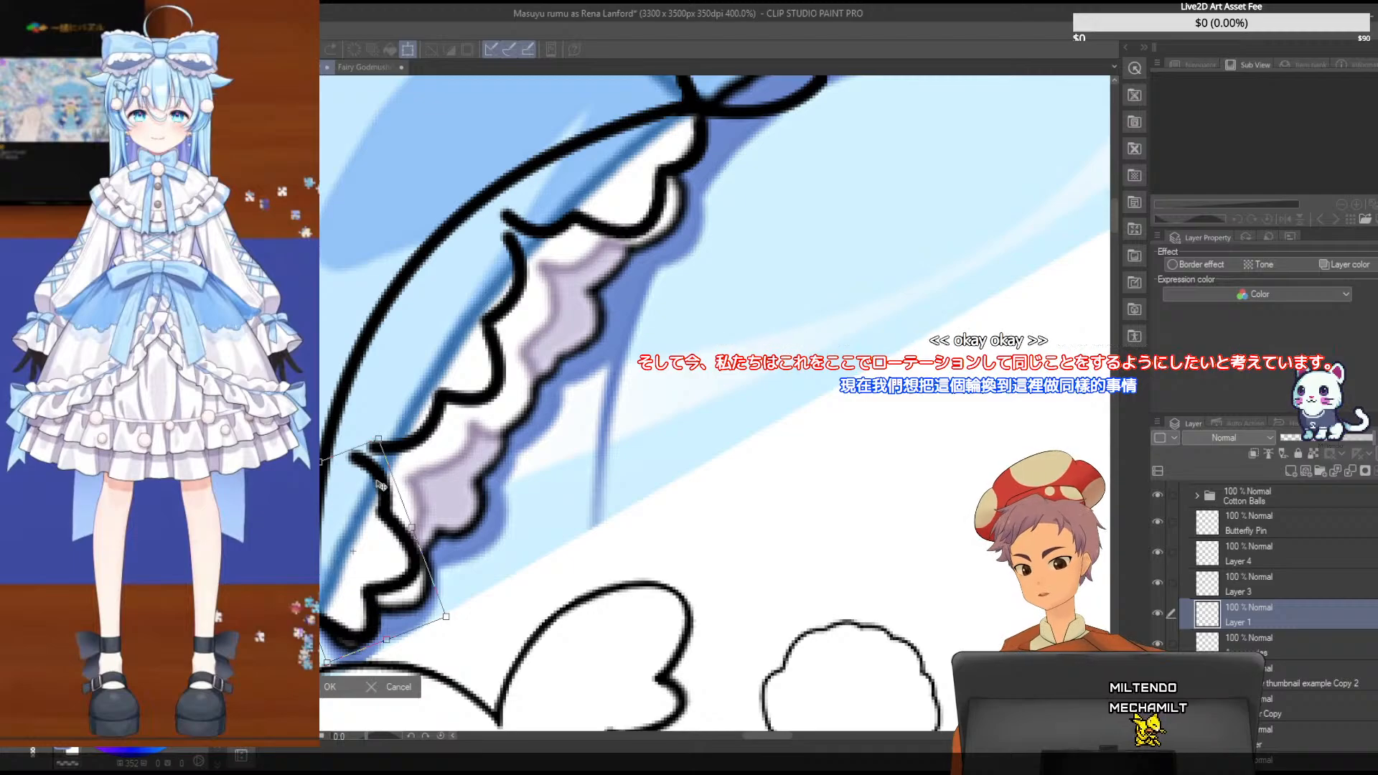
pyautogui.press('Return')
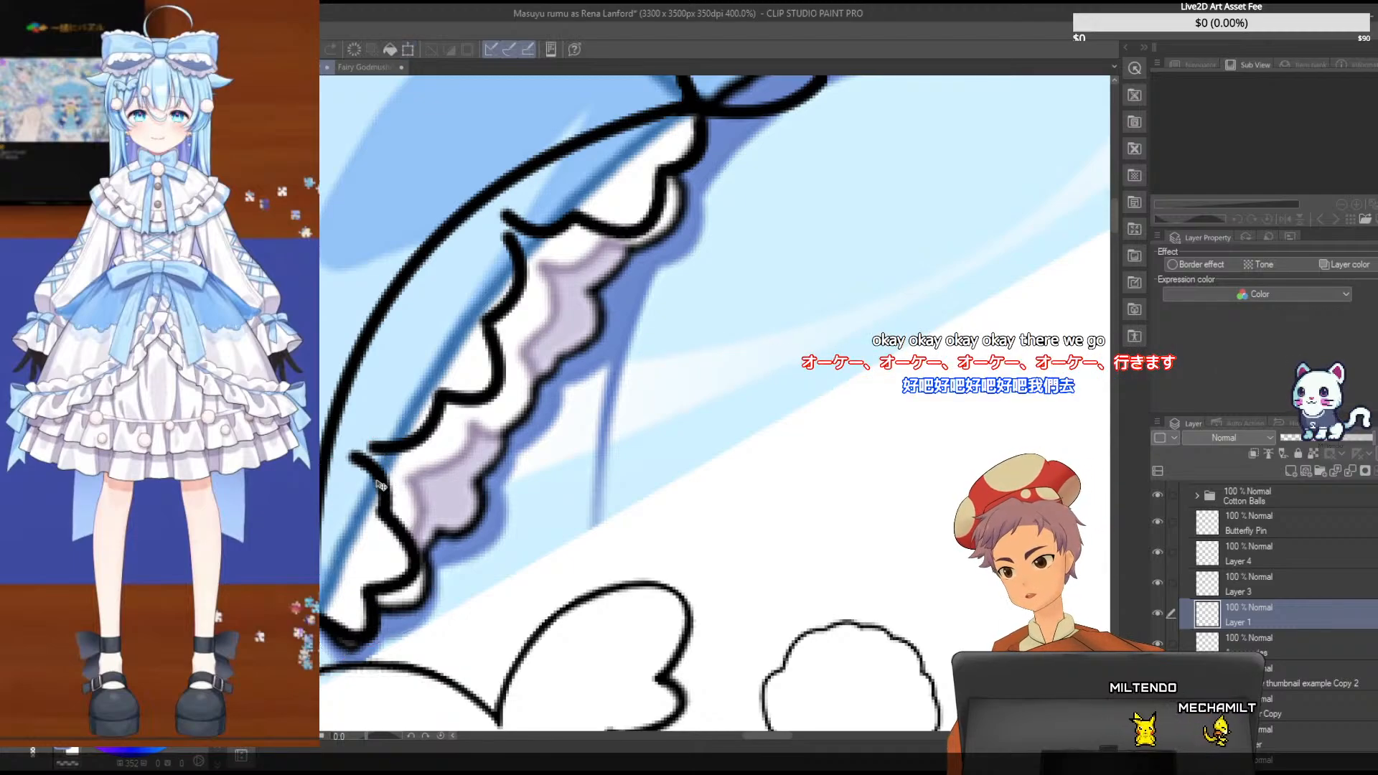
# - Lasso the middle frill strokes on Layer 3, delete them, and clear the selection
pyautogui.click(1282, 575)
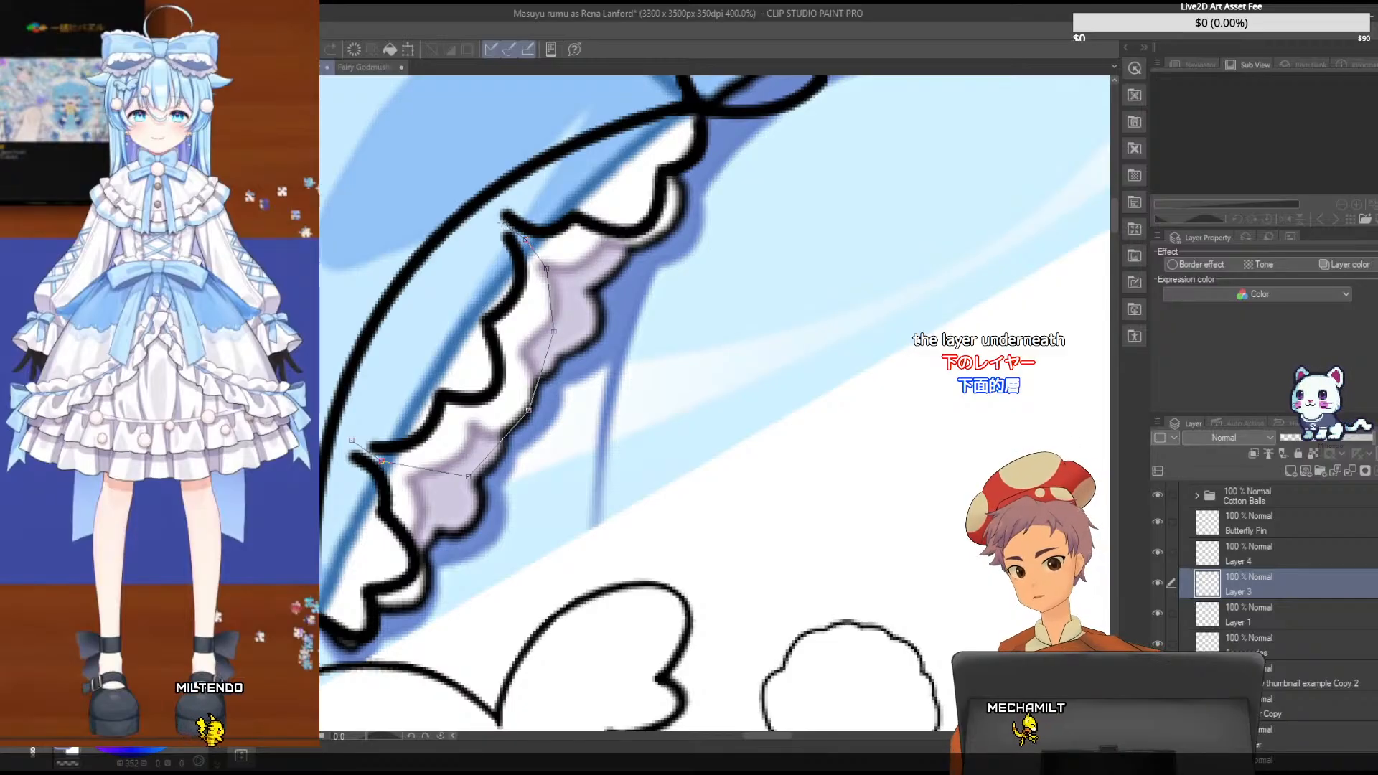
pyautogui.doubleClick(382, 460)
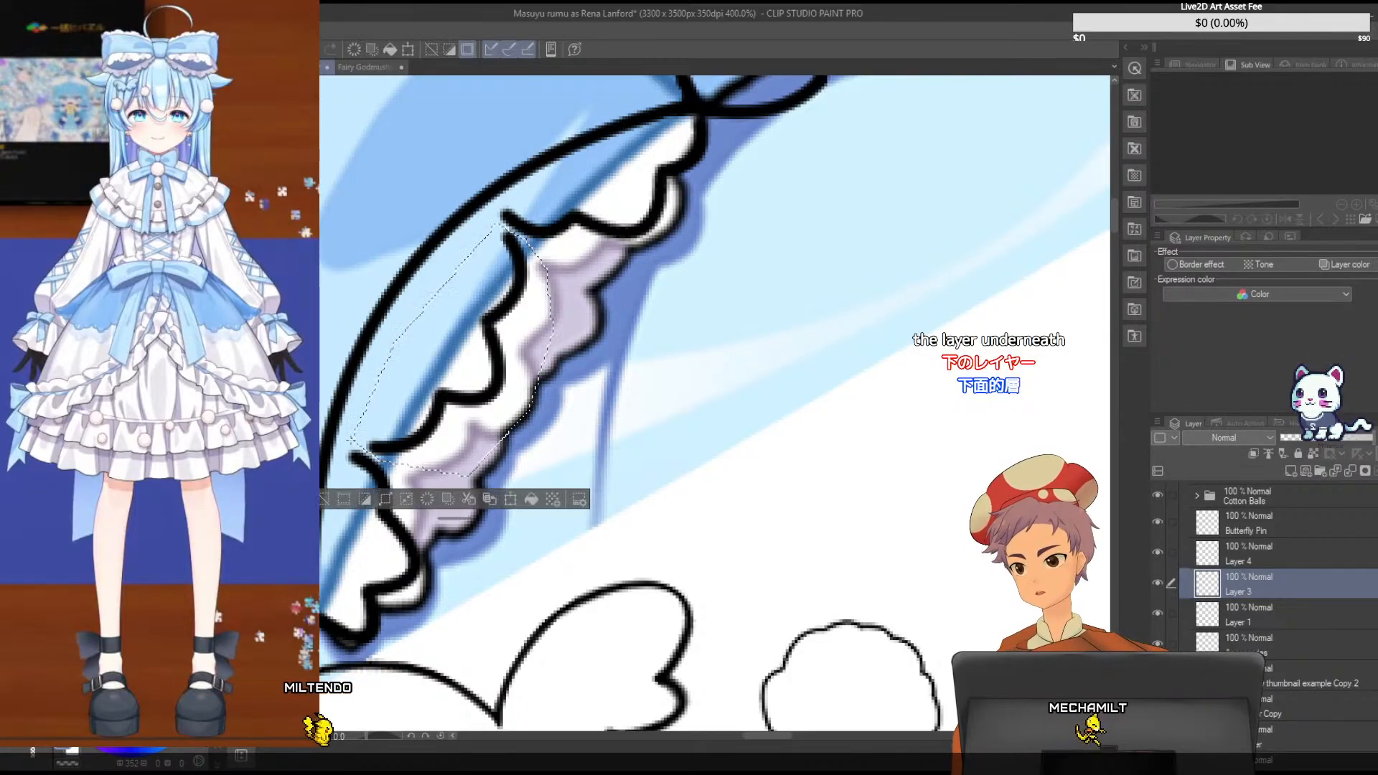
pyautogui.press('Delete')
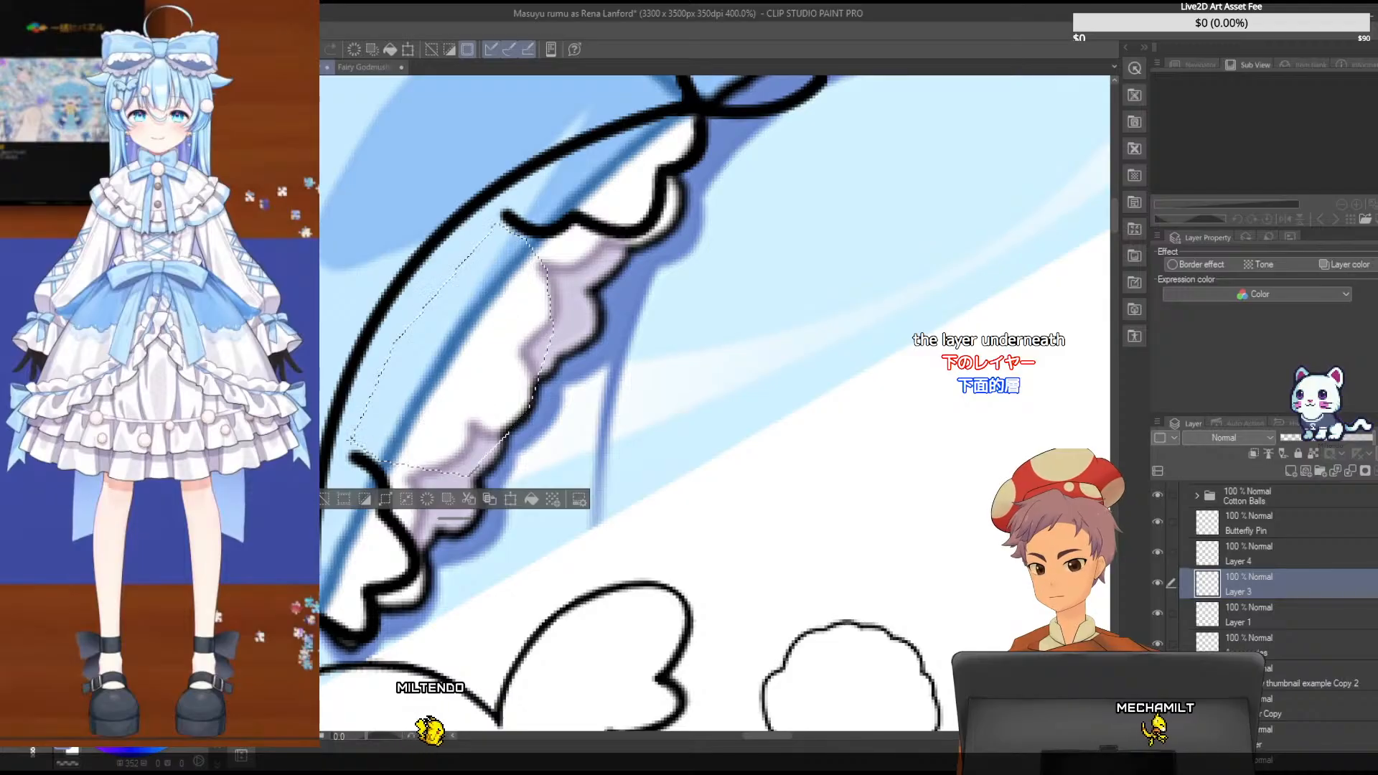
pyautogui.hotkey('ctrl', 'd')
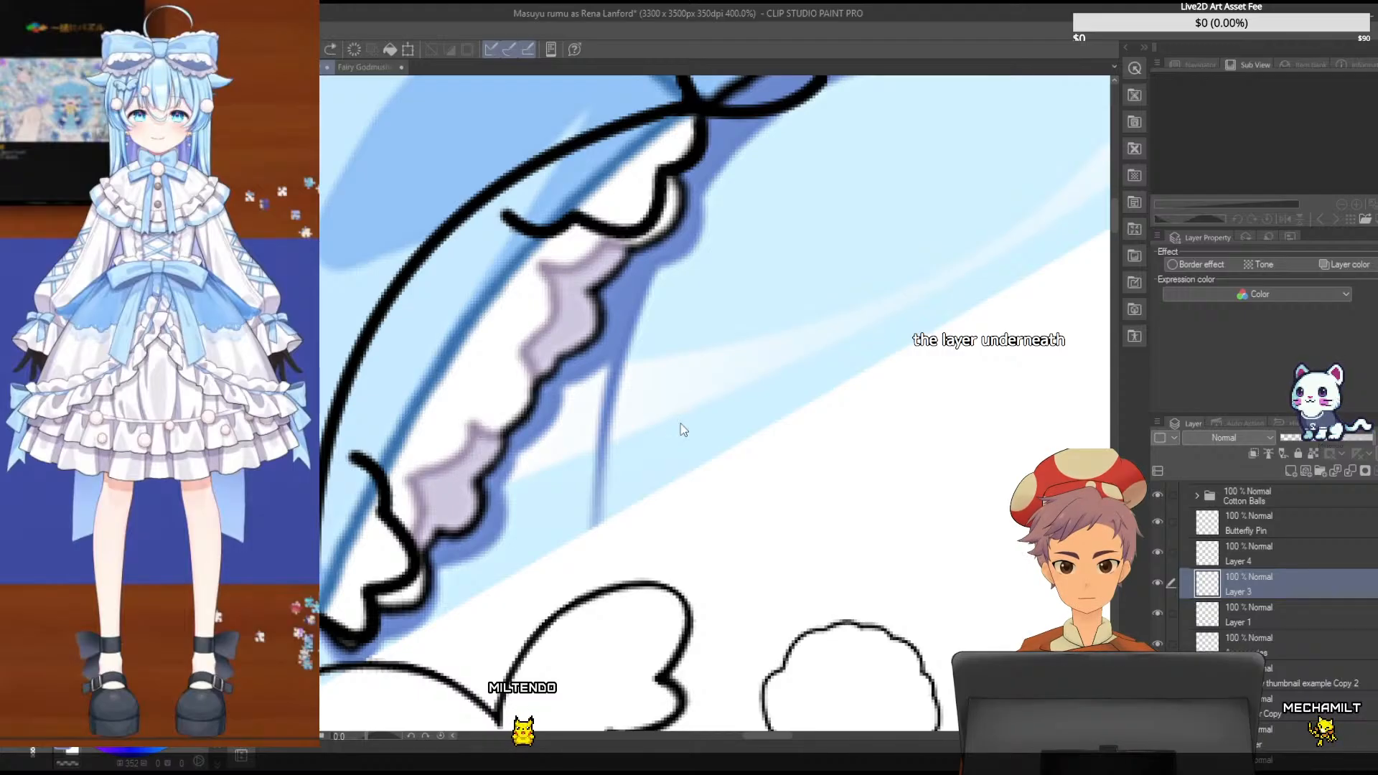
# - Trace a single middle scallop on Layer 3 and move it slightly up and inward
pyautogui.moveTo(472, 422)
pyautogui.mouseDown()
pyautogui.moveTo(533, 402)
pyautogui.moveTo(519, 343)
pyautogui.mouseUp()
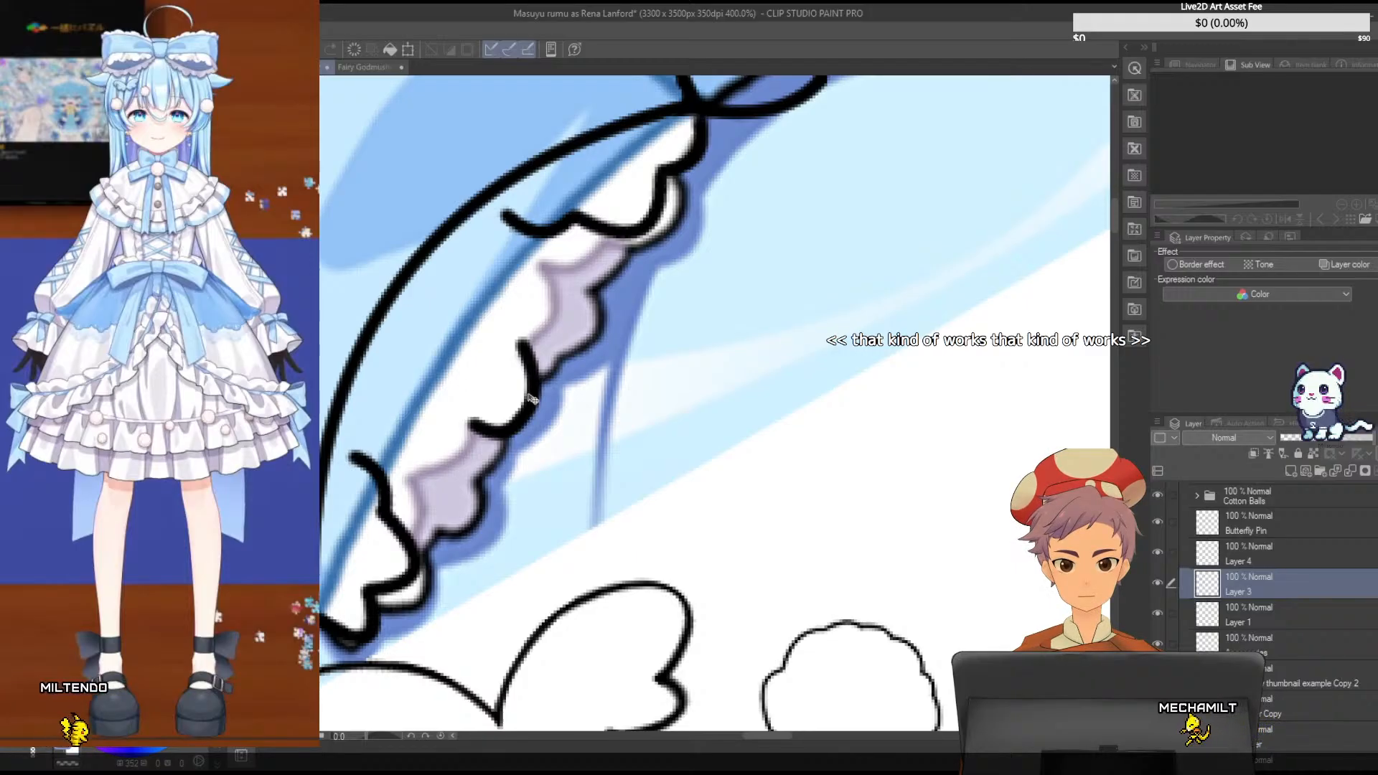
pyautogui.moveTo(533, 410)
pyautogui.mouseDown()
pyautogui.moveTo(501, 393)
pyautogui.moveTo(526, 396)
pyautogui.mouseUp()
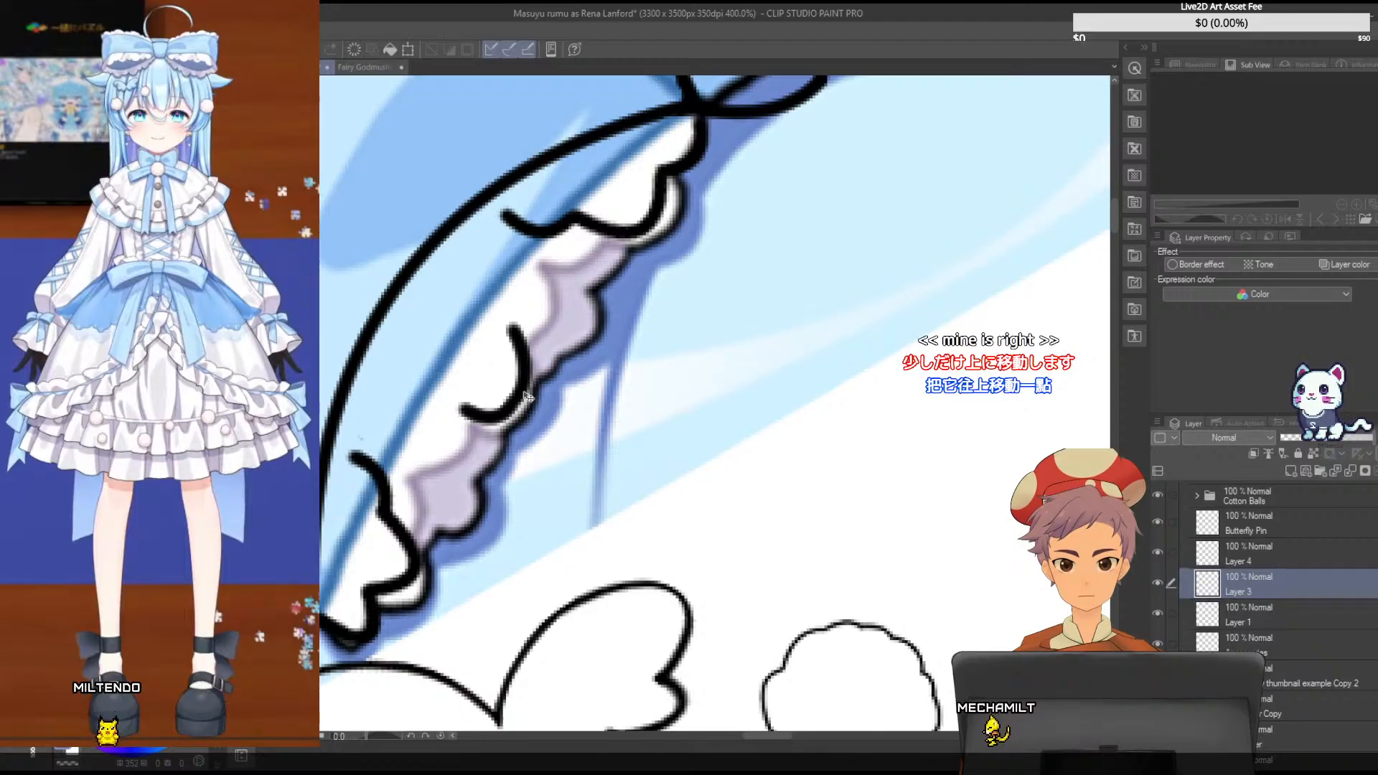
# - Reposition the middle scallop on Layer 3 inward against the bow's blue edge
pyautogui.moveTo(527, 397); pyautogui.dragTo(564, 470)
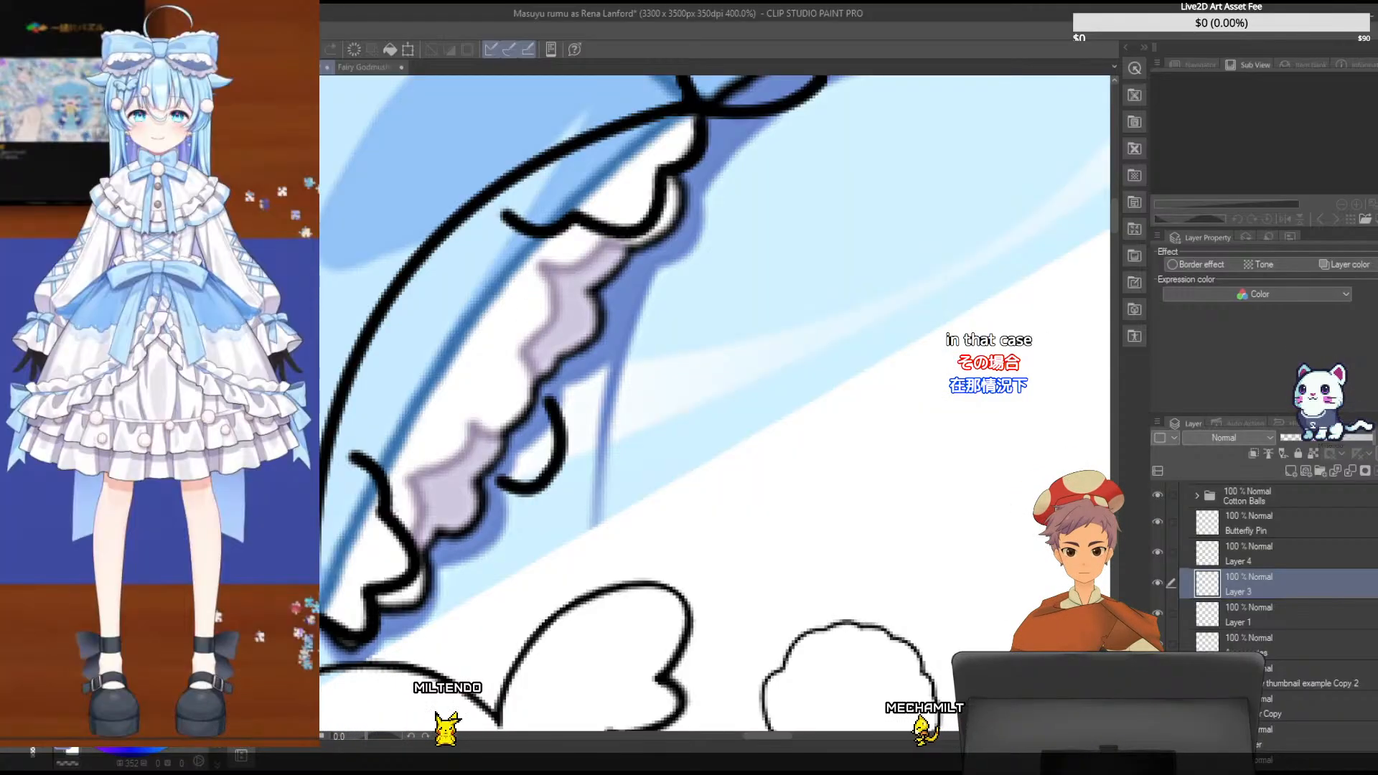
pyautogui.moveTo(557, 416)
pyautogui.mouseDown()
pyautogui.moveTo(540, 376)
pyautogui.moveTo(483, 325)
pyautogui.mouseUp()
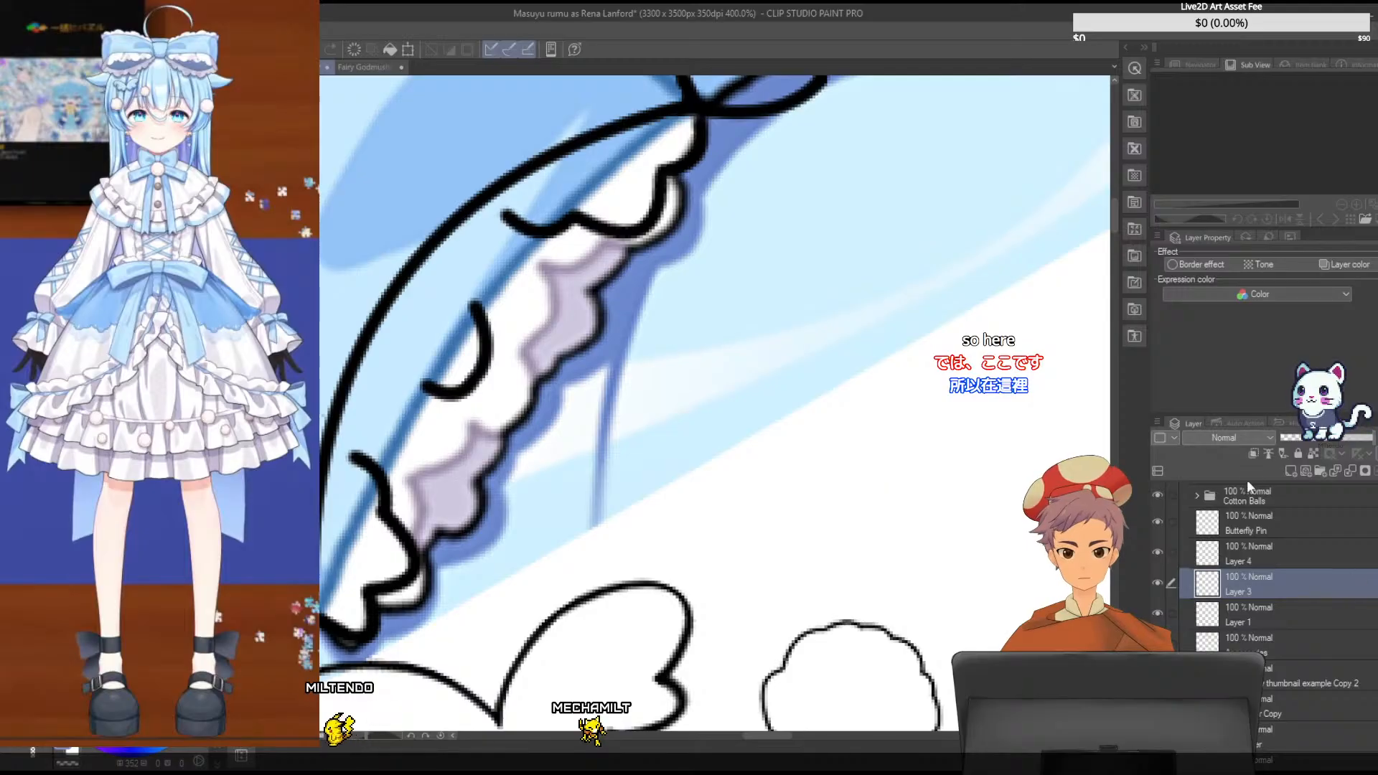
# - Draw a curved scallop on a new layer above Layer 3 and move it between the upper frill piece and the middle scallop
pyautogui.click(1290, 472)
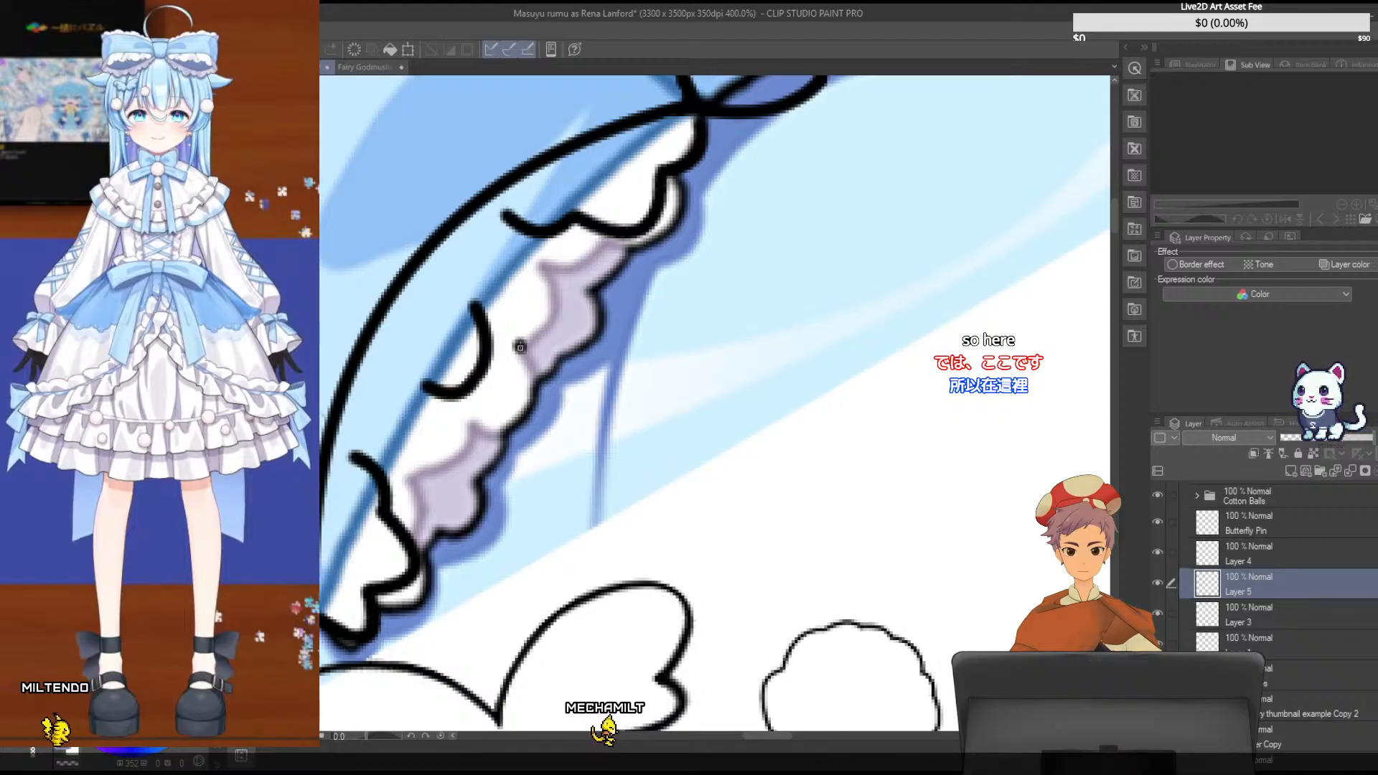
pyautogui.moveTo(520, 348); pyautogui.dragTo(540, 264)
pyautogui.click(548, 294)
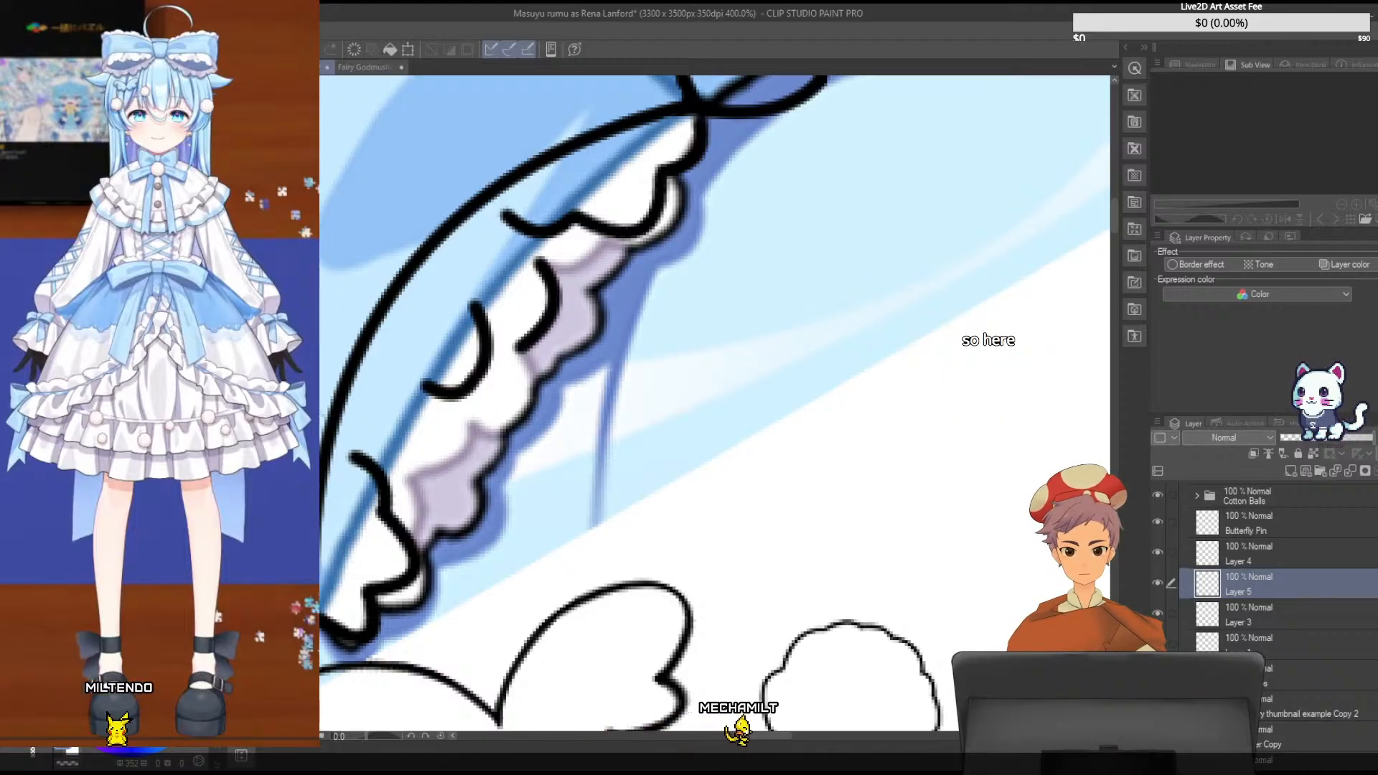
pyautogui.moveTo(555, 324); pyautogui.dragTo(520, 283)
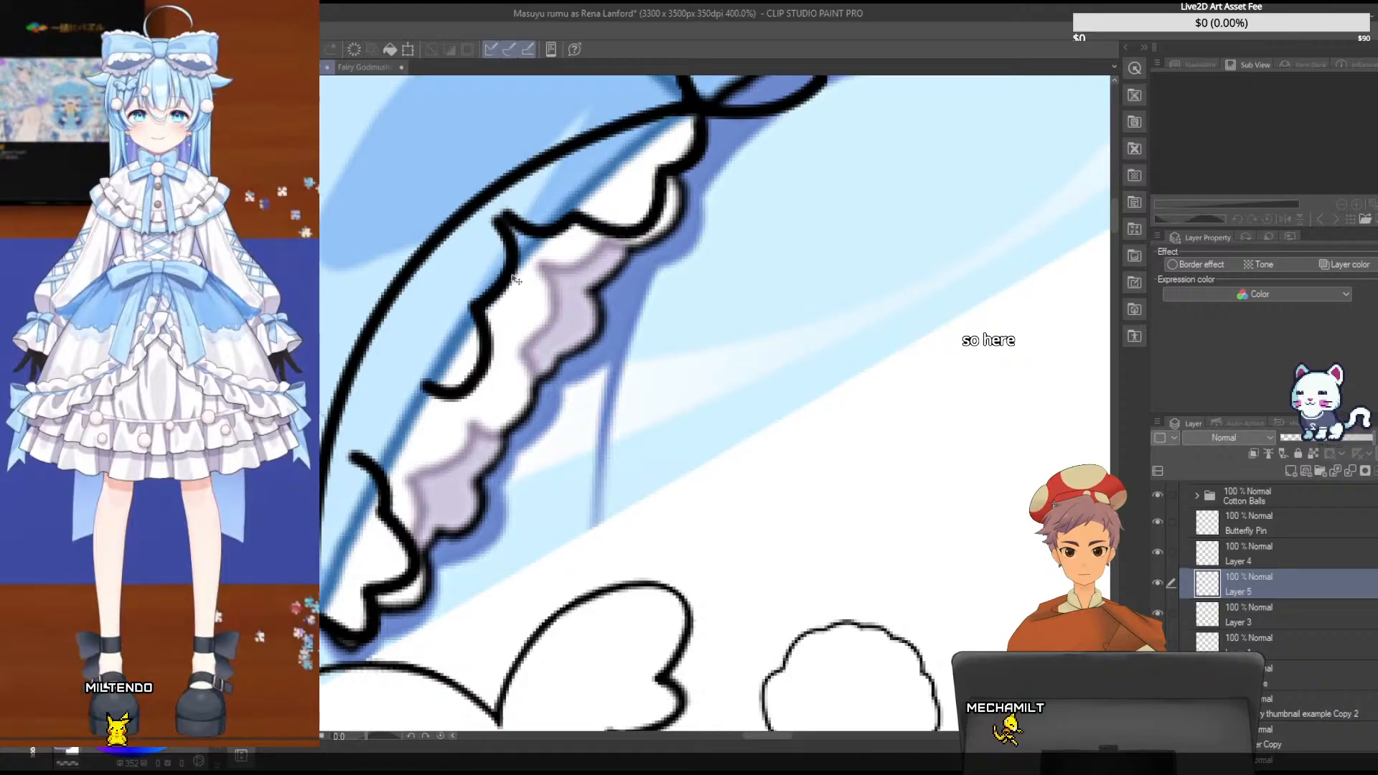
# - Rotate the connecting scallop on Layer 5 slightly clockwise and nudge it so its ends meet the neighbouring frill strokes
pyautogui.hotkey('ctrl', 't')
pyautogui.moveTo(540, 195); pyautogui.dragTo(552, 204)
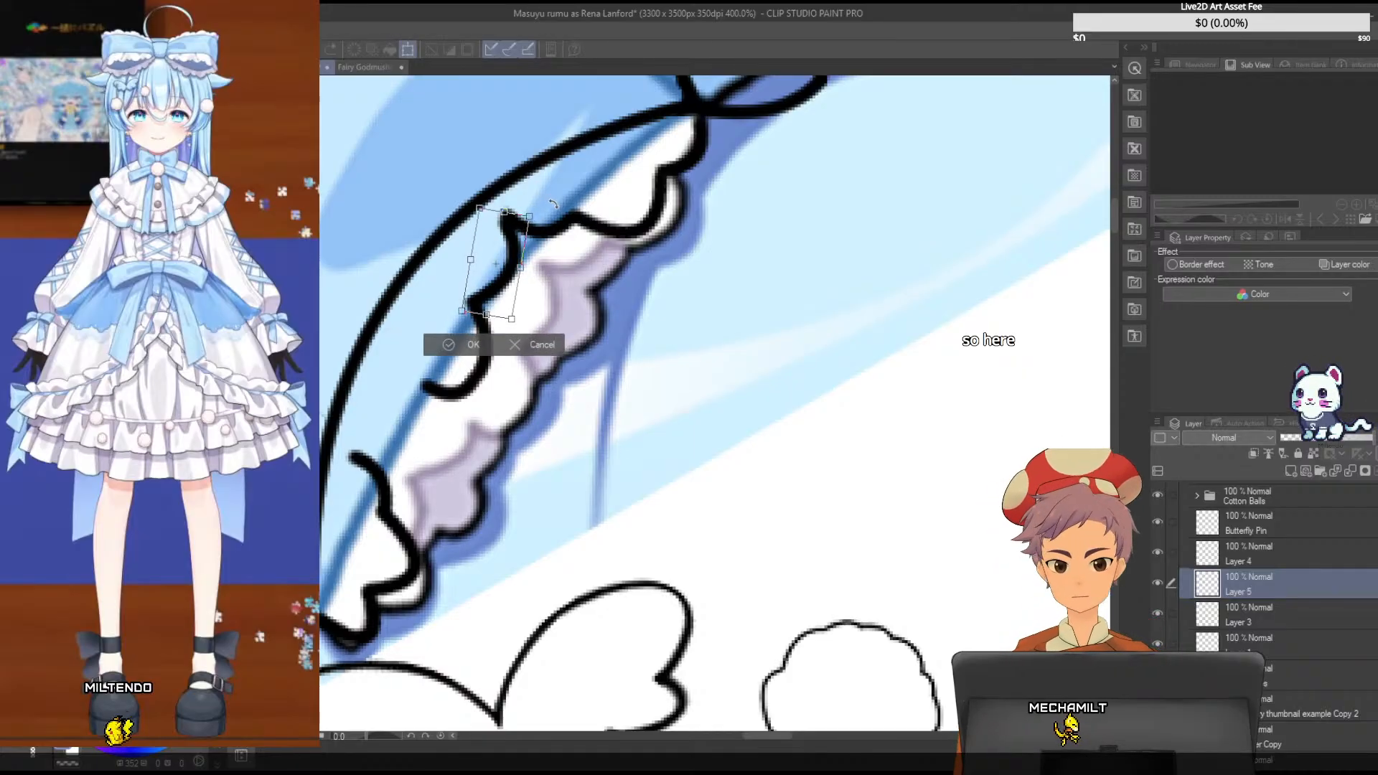
pyautogui.moveTo(511, 253); pyautogui.dragTo(511, 249)
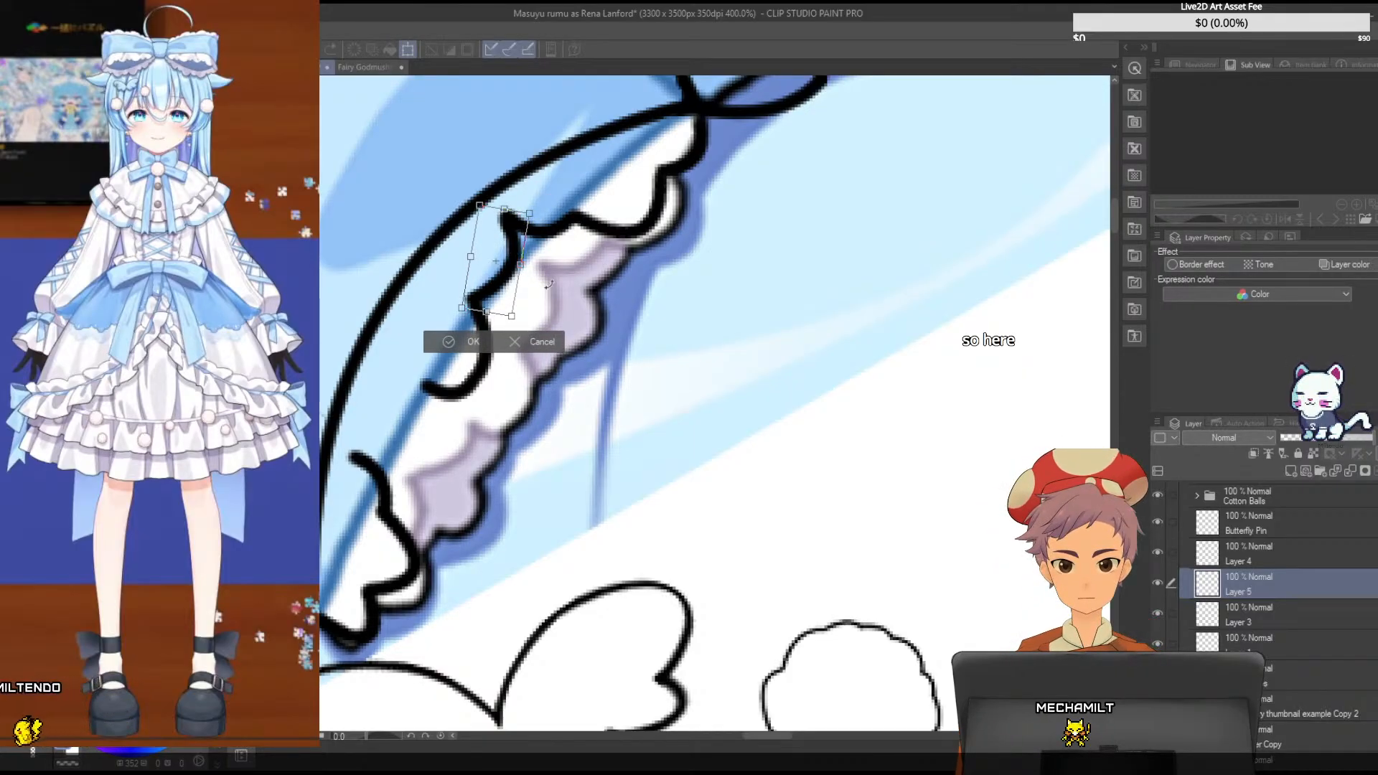
pyautogui.press('Right')
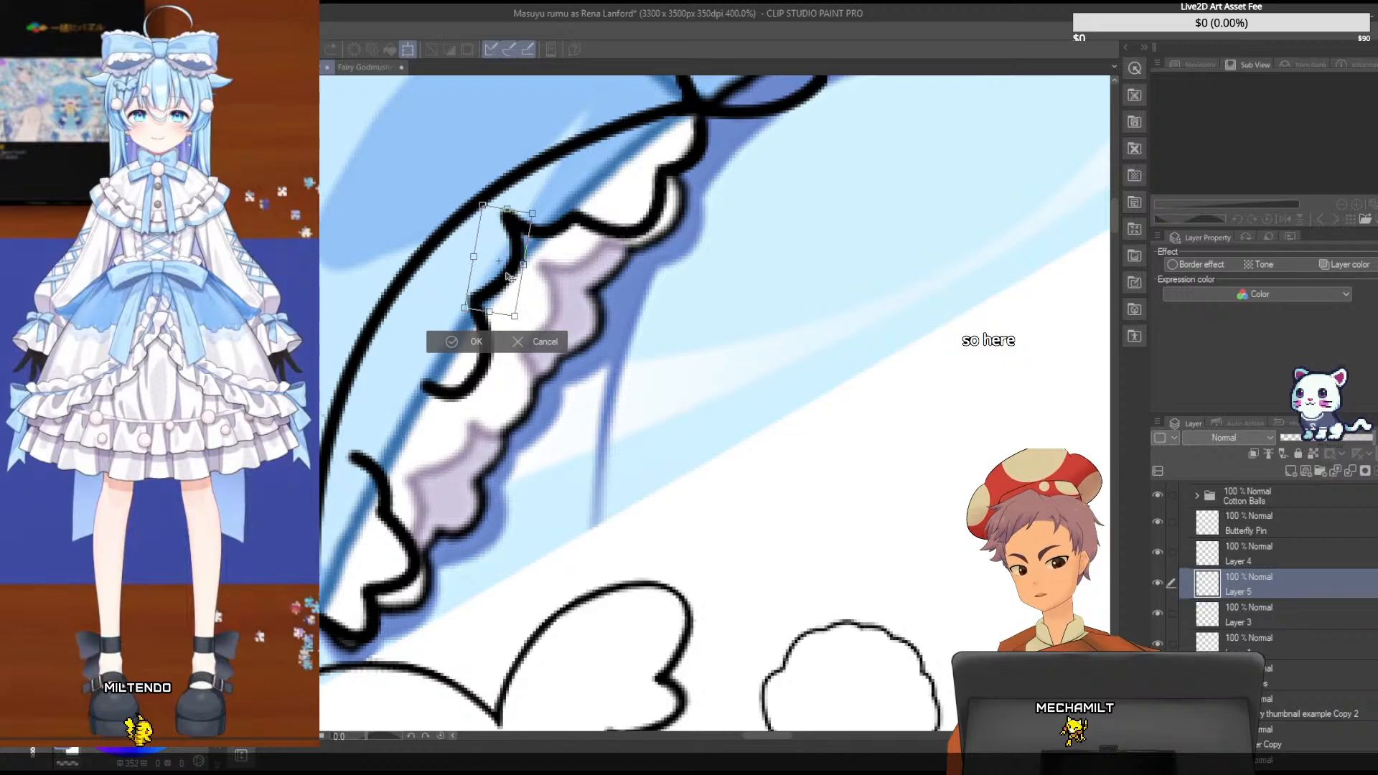
pyautogui.press('Return')
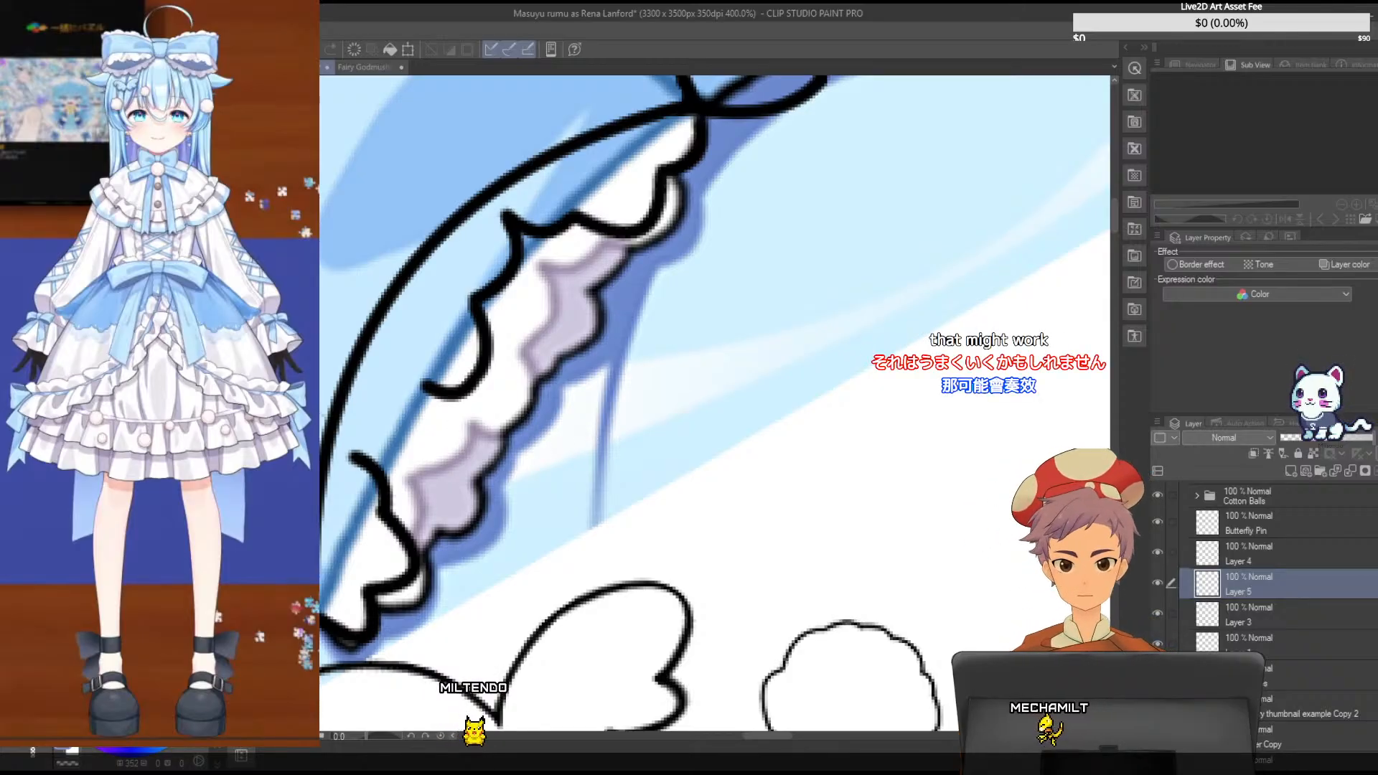
# - Draw another curved scallop on a new layer and move it into the gap between the middle scallop and the lower frill piece
pyautogui.click(1283, 471)
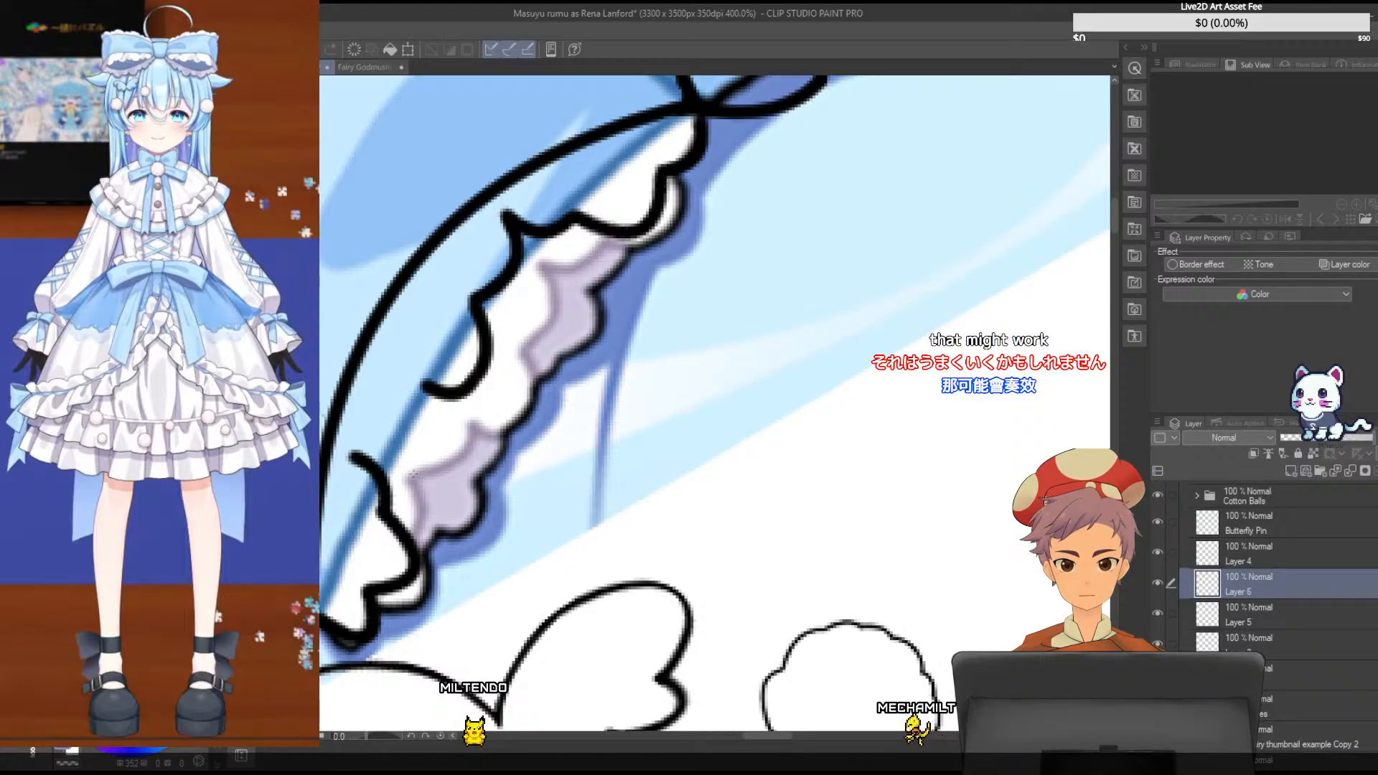
pyautogui.moveTo(414, 475); pyautogui.dragTo(475, 420)
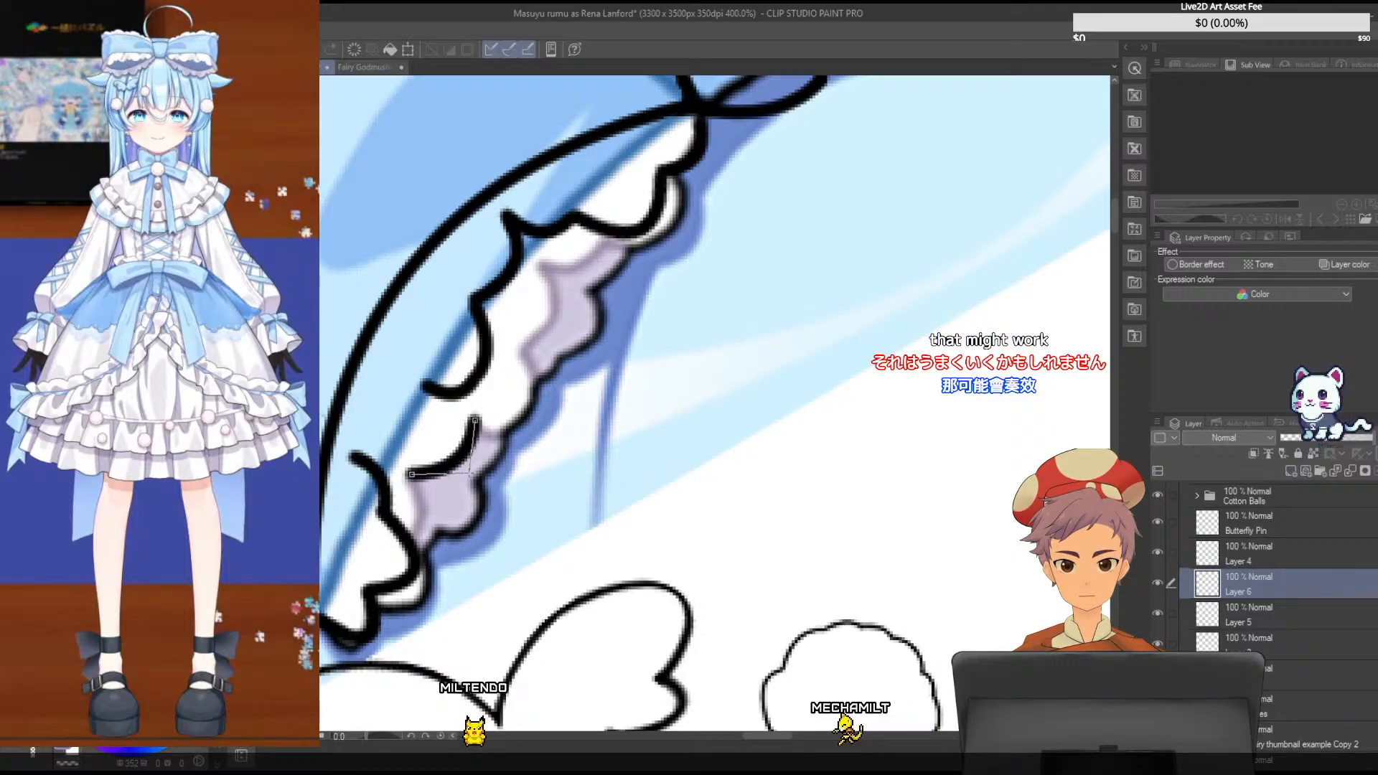
pyautogui.click(470, 474)
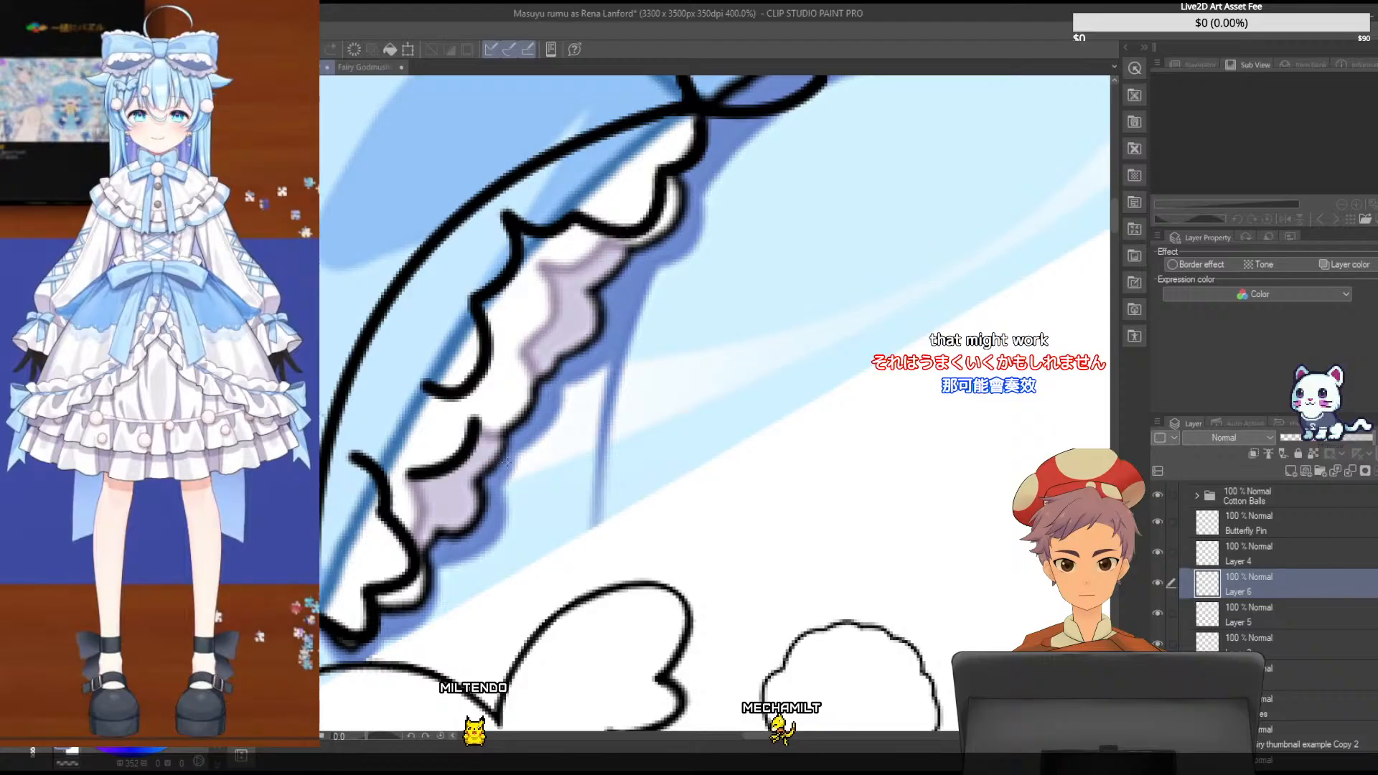
pyautogui.hotkey('ctrl', 'z')
pyautogui.moveTo(406, 476); pyautogui.dragTo(475, 420)
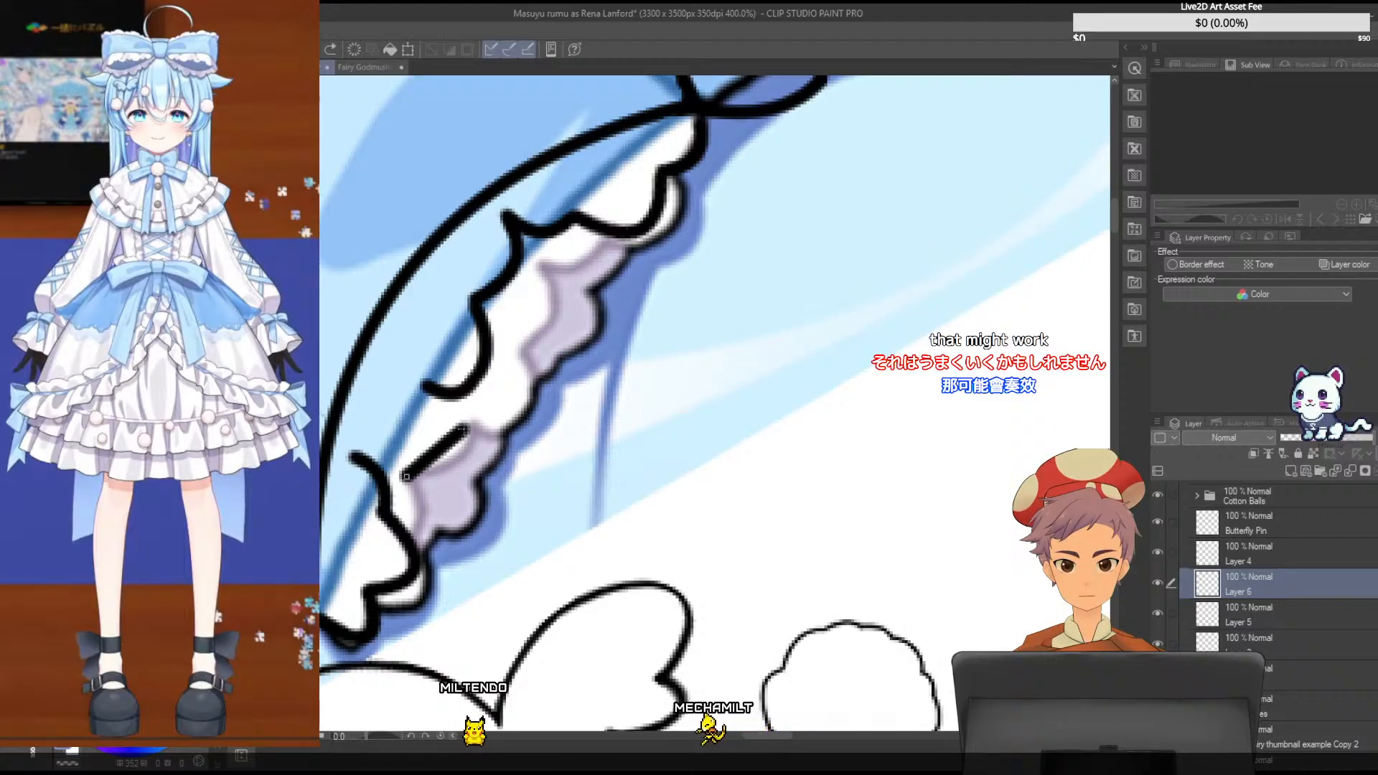
pyautogui.click(486, 461)
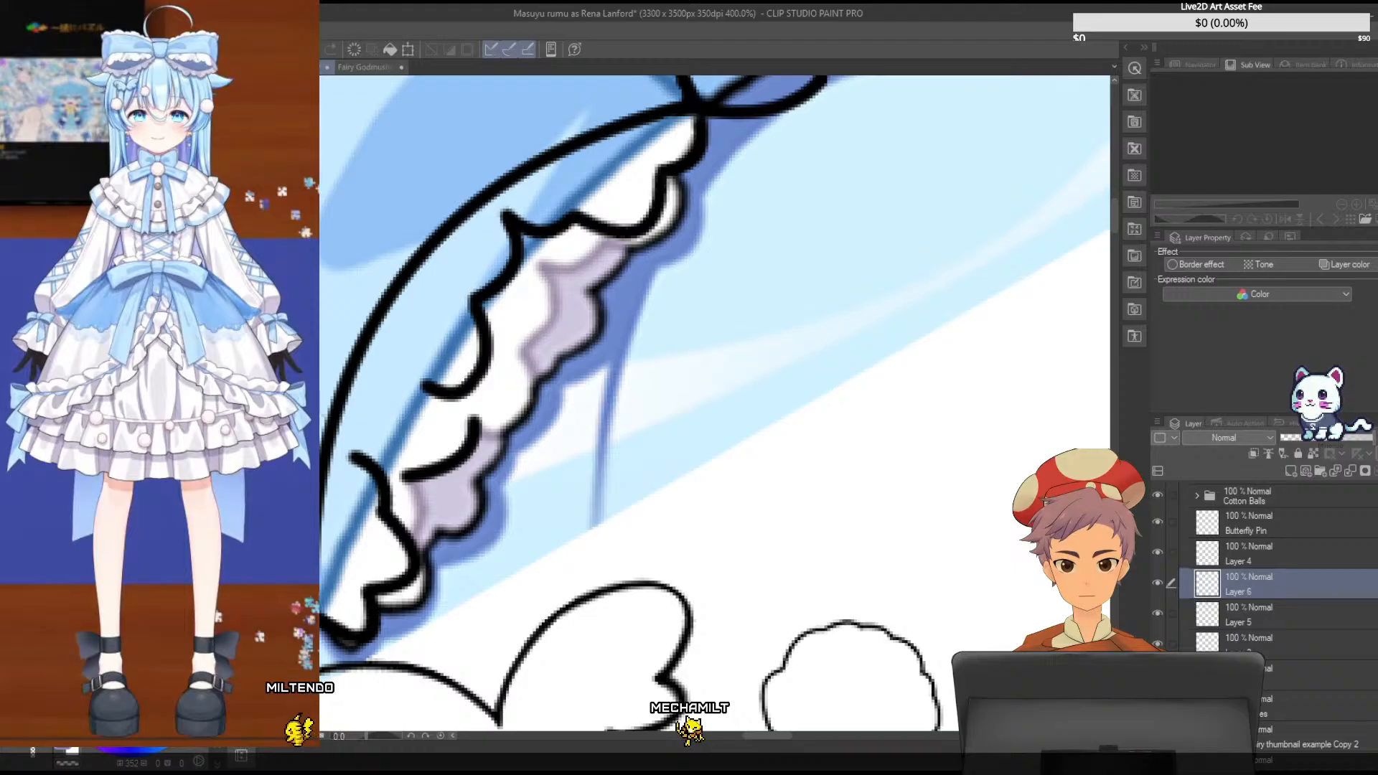
pyautogui.moveTo(472, 453); pyautogui.dragTo(423, 431)
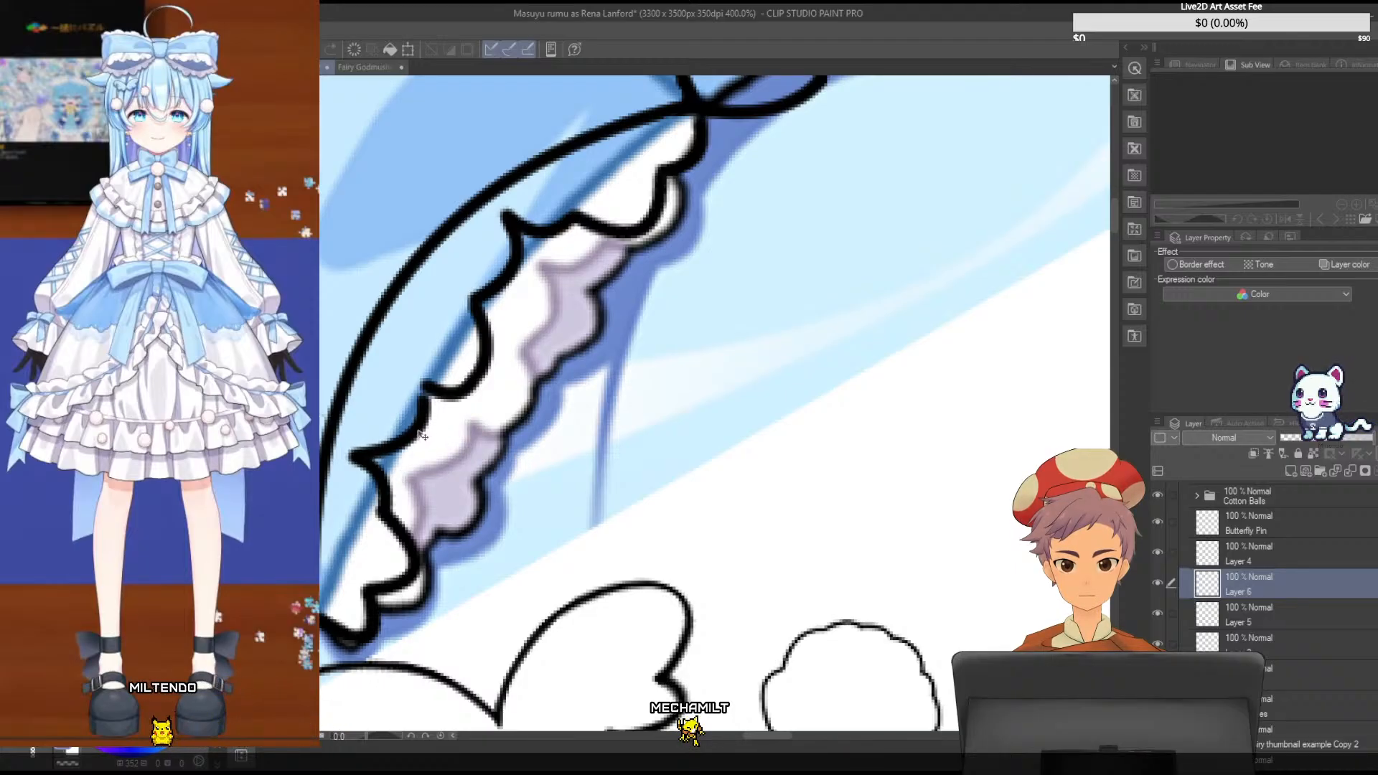
# - Rotate the scallop on Layer 6 slightly counterclockwise to join its neighbours, and check the frill against the whole bow
pyautogui.hotkey('ctrl', 't')
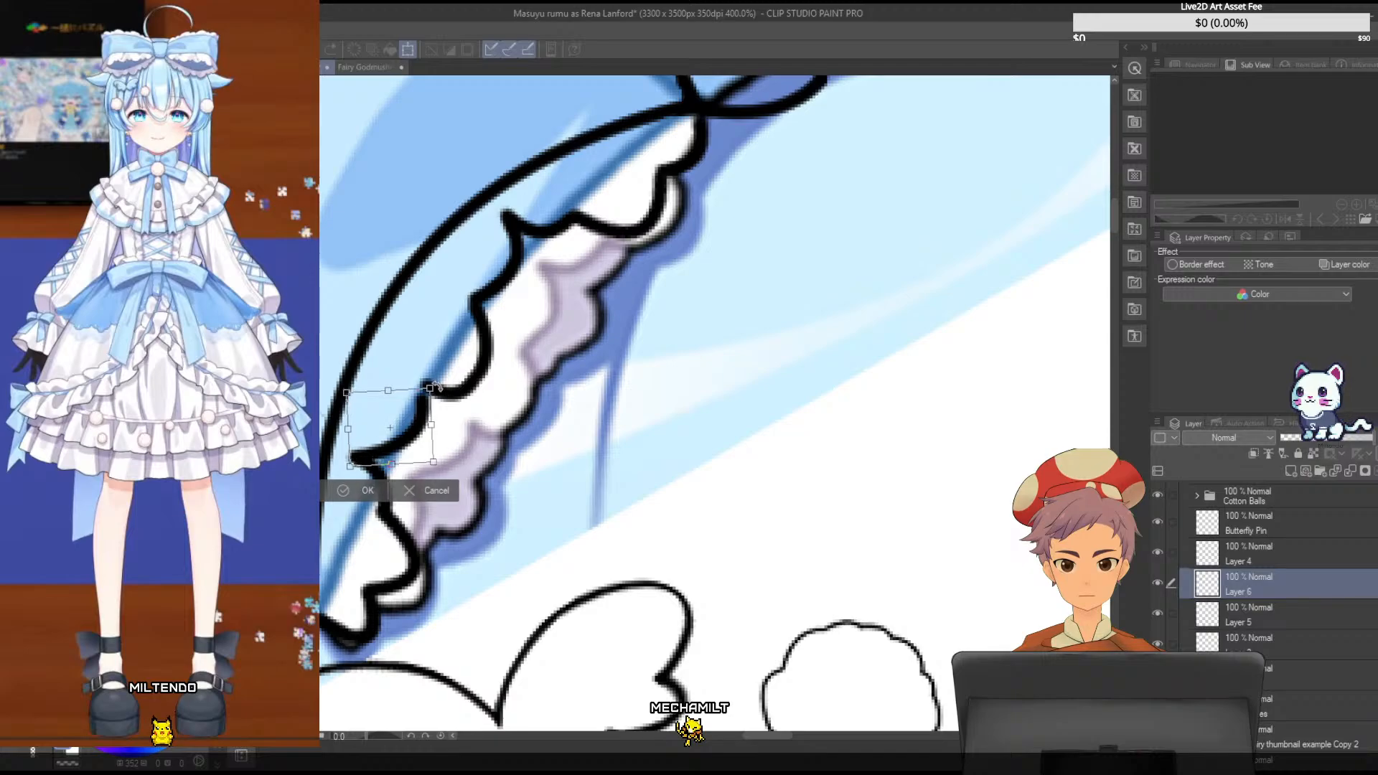
pyautogui.moveTo(436, 387)
pyautogui.mouseDown()
pyautogui.moveTo(424, 408)
pyautogui.moveTo(439, 361)
pyautogui.mouseUp()
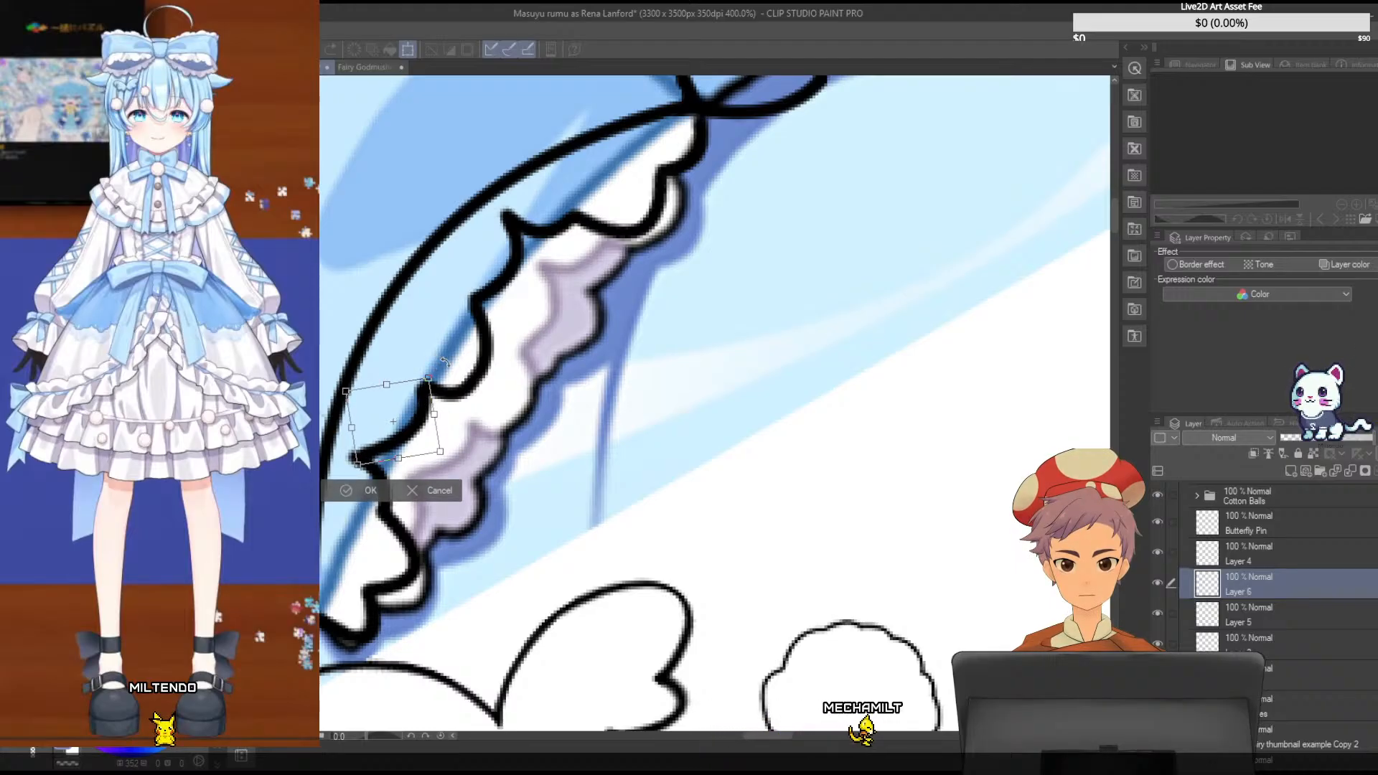
pyautogui.press('Return')
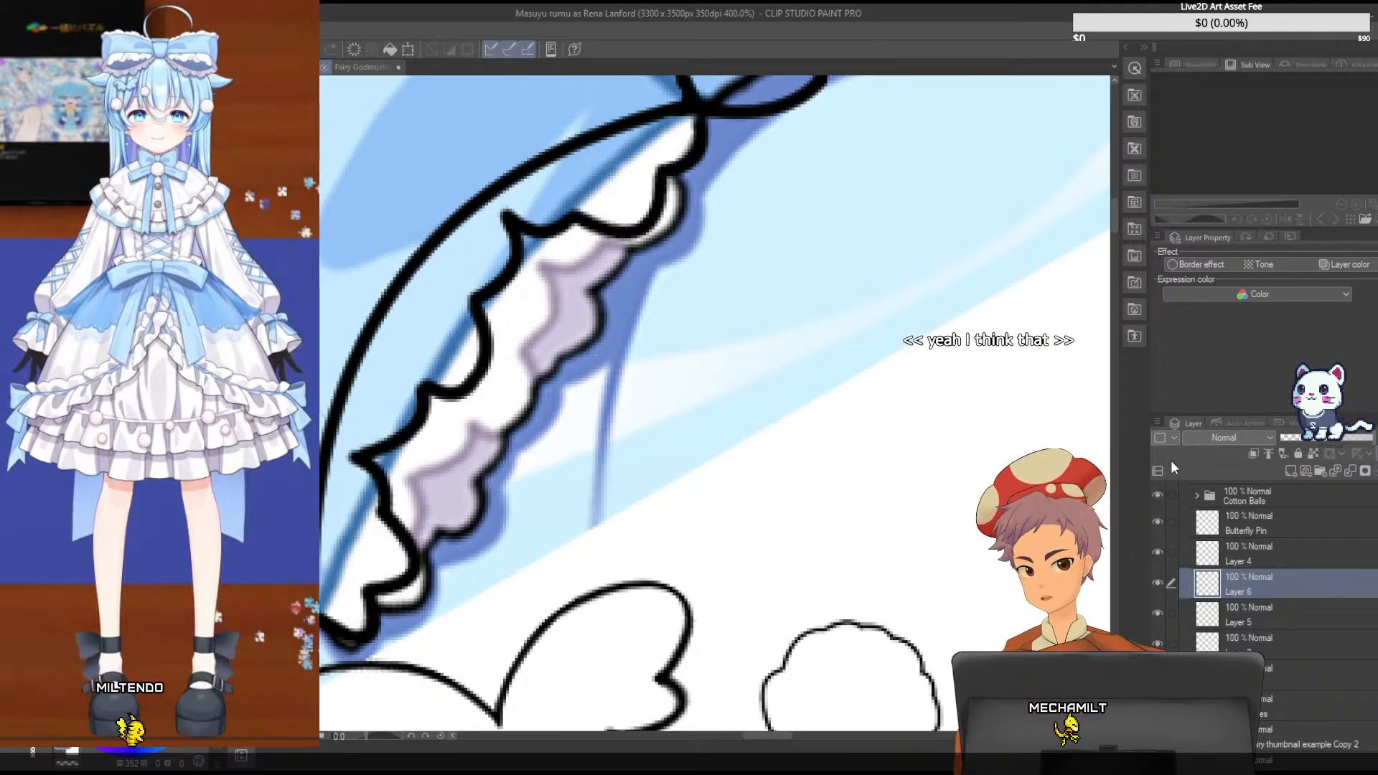
pyautogui.scroll(-3, 655, 304)
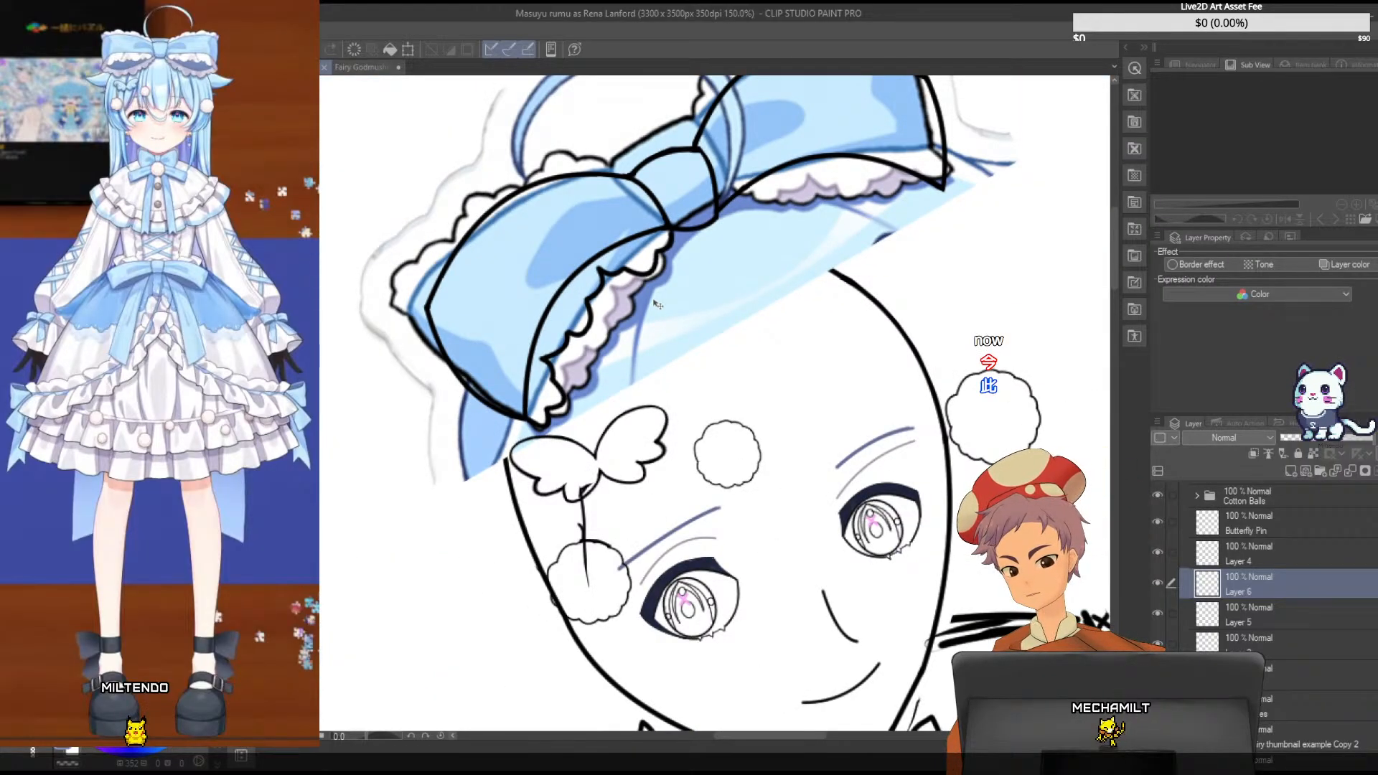
pyautogui.scroll(3, 657, 304)
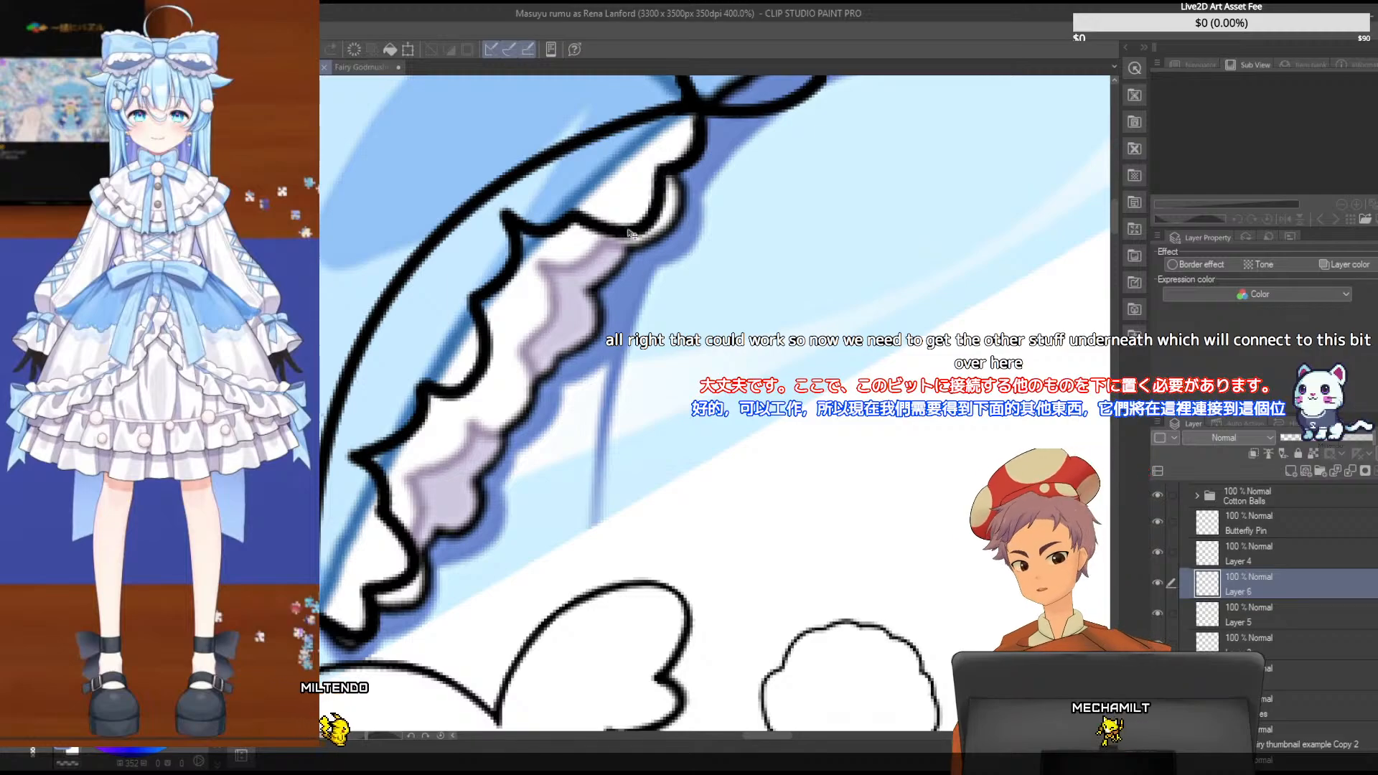
# - Merge the frill layers from Layer 4 down into Layer 1, toggling the layer's visibility to check the combined line art
pyautogui.click(1325, 556)
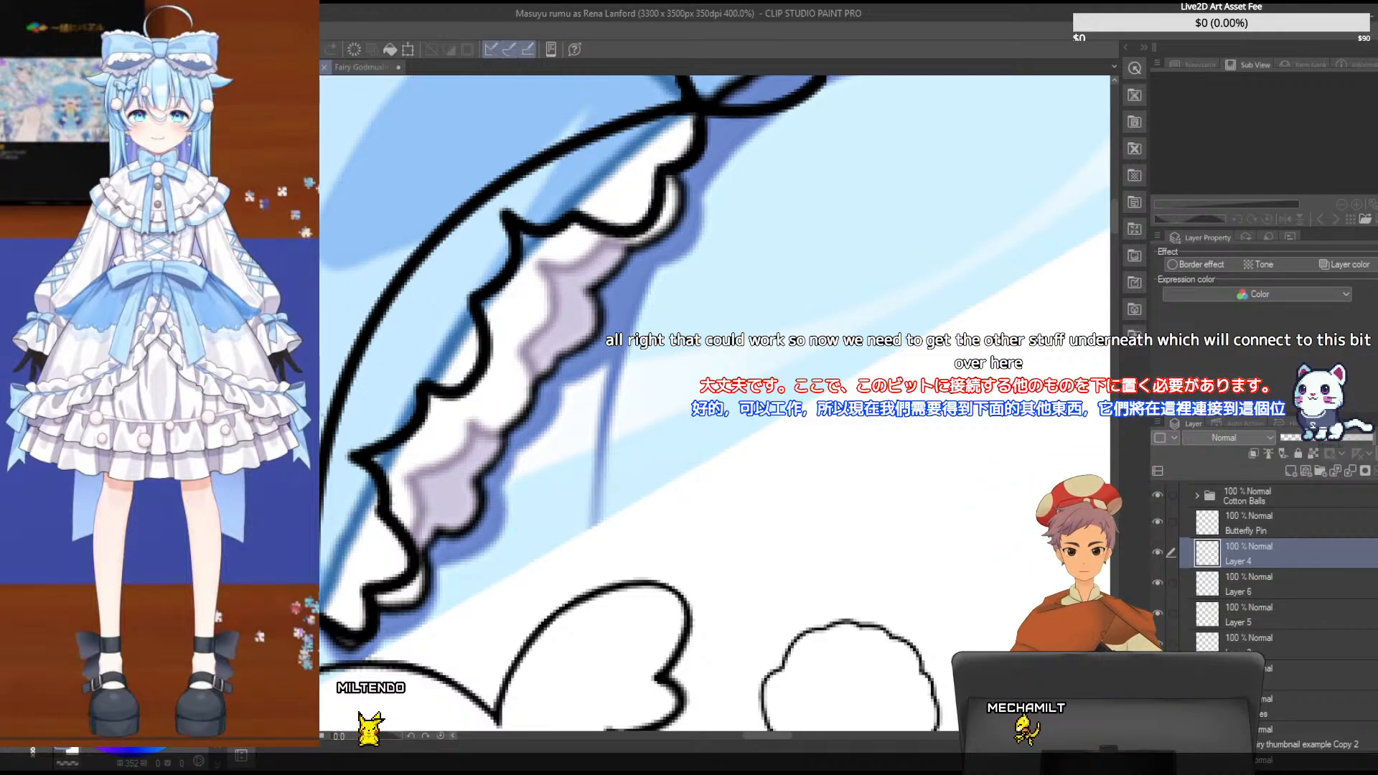
pyautogui.hotkey('ctrl', 'e')
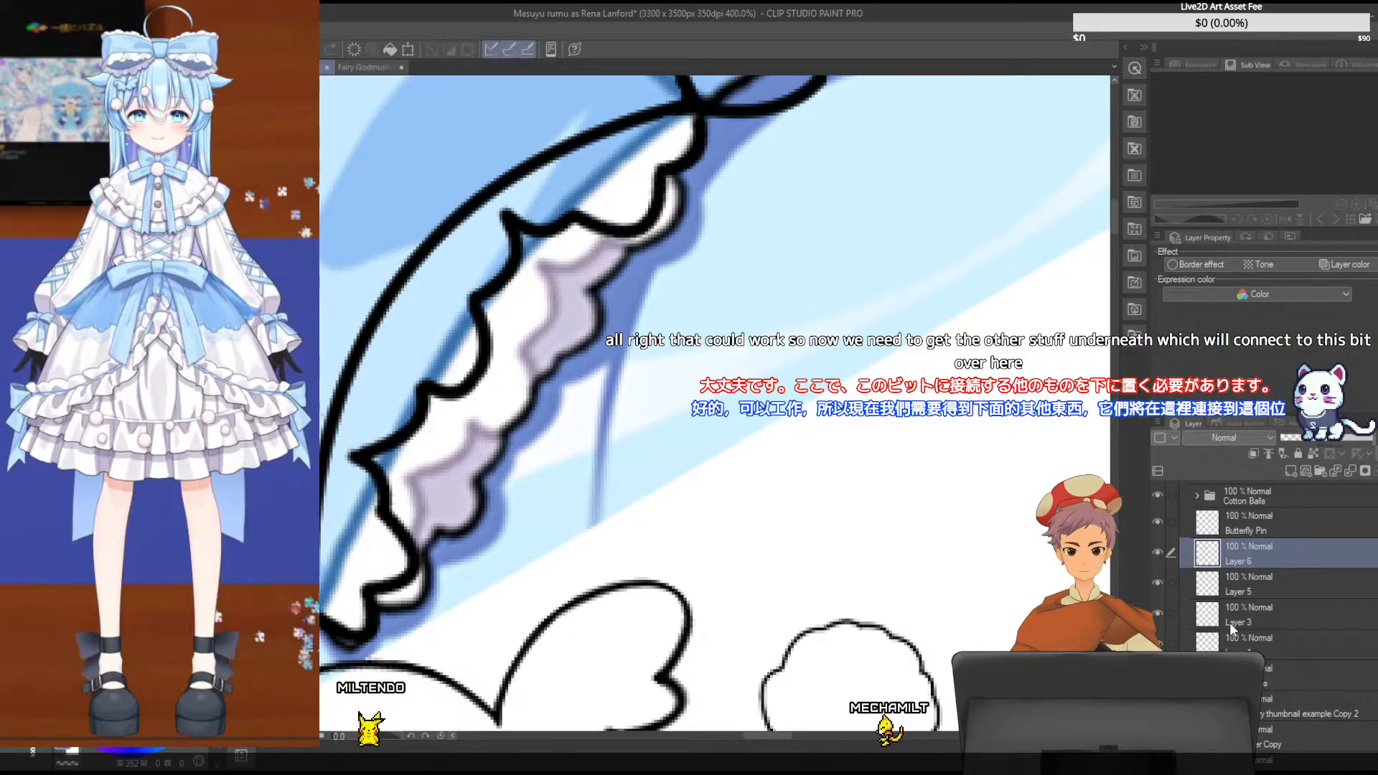
pyautogui.click(1156, 552)
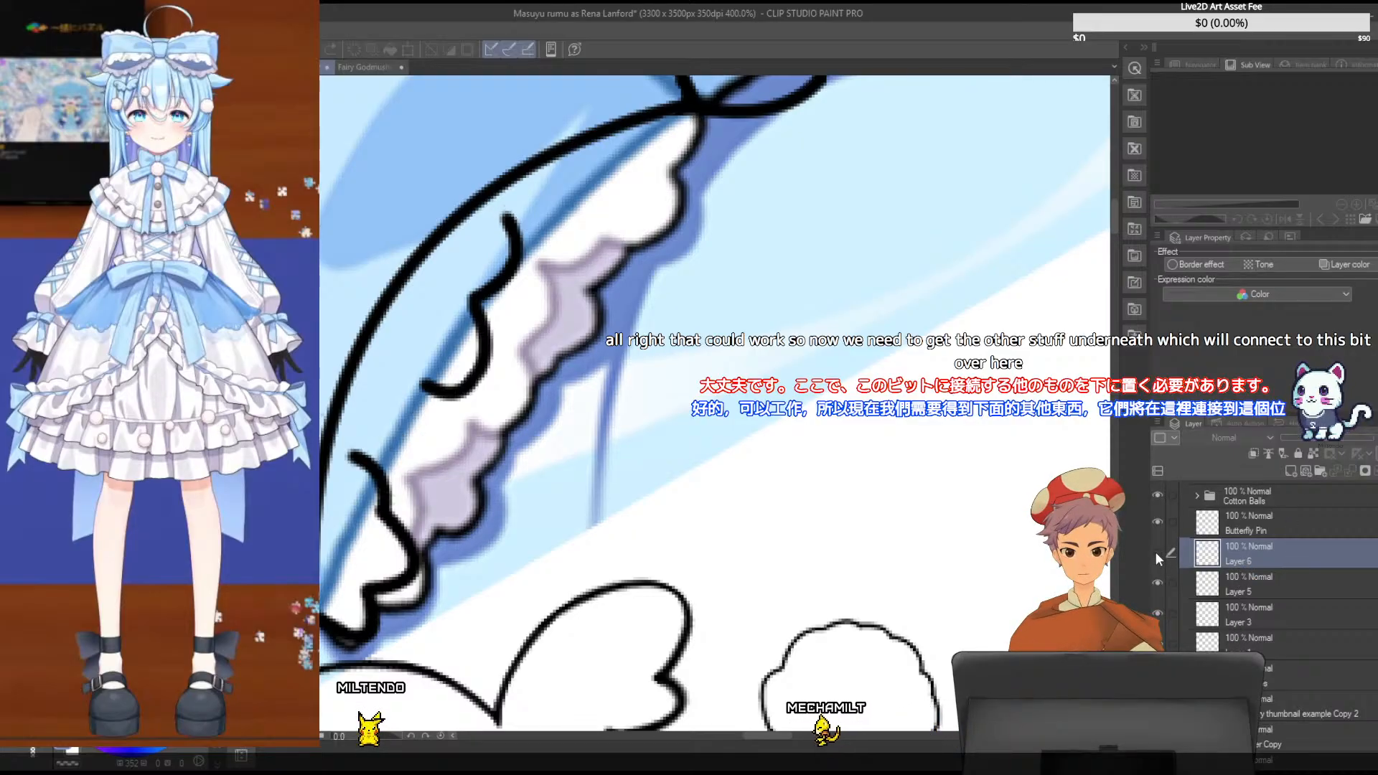
pyautogui.click(1155, 553)
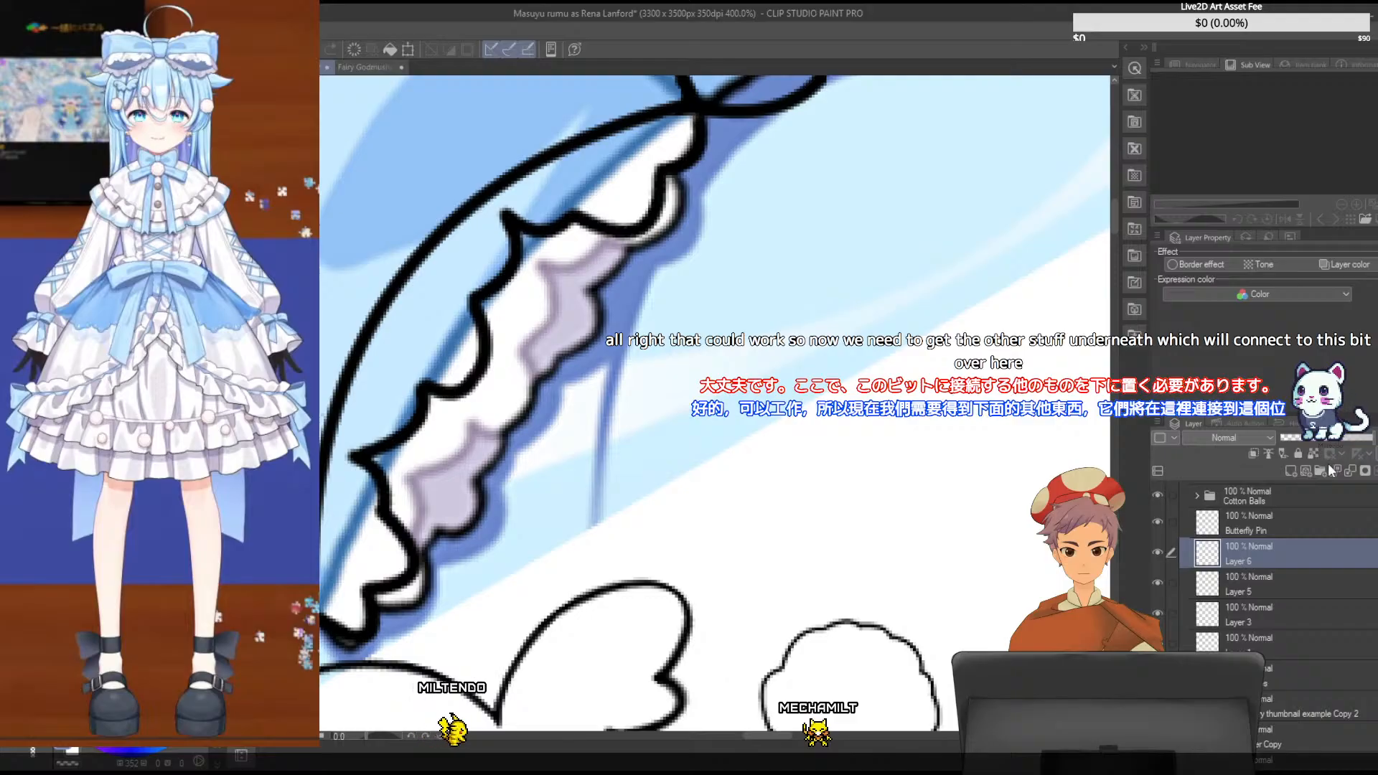
pyautogui.hotkey('ctrl', 'e')
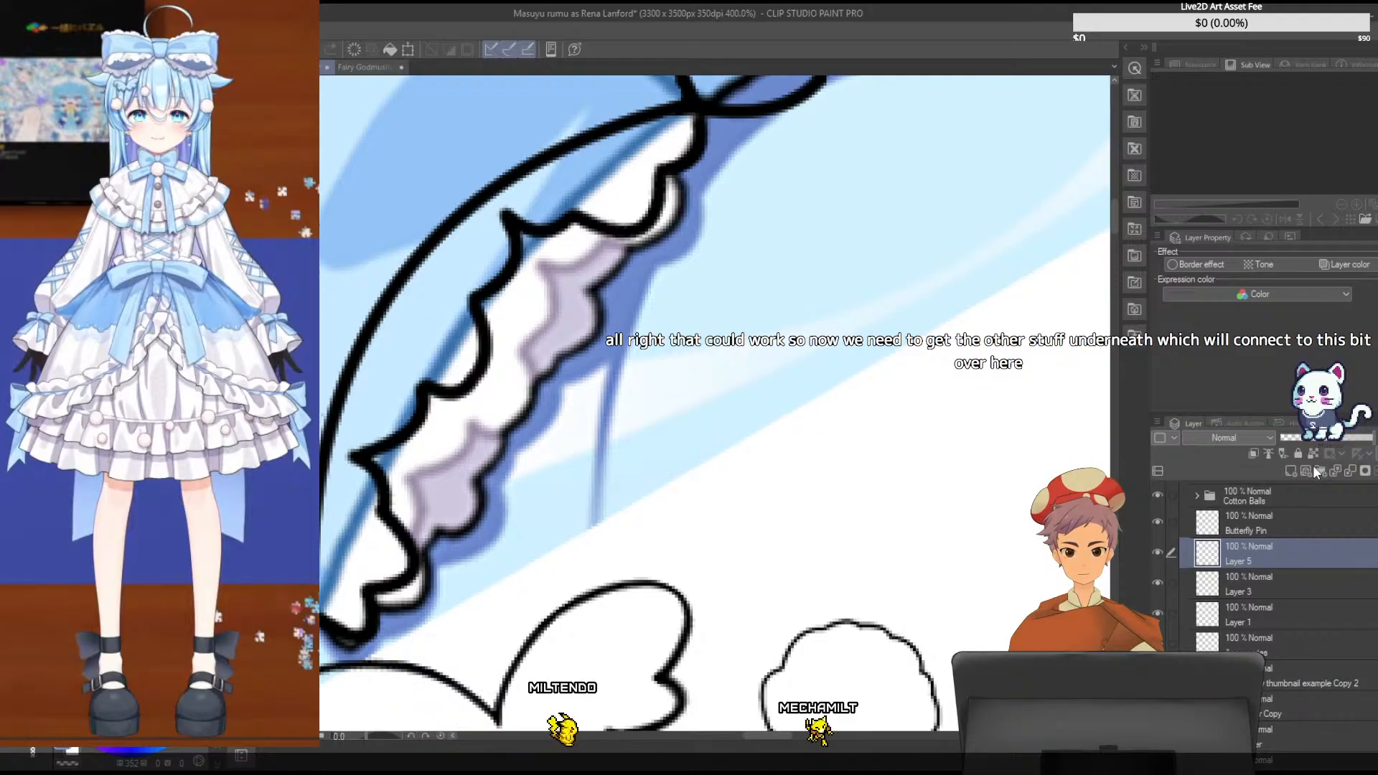
pyautogui.click(1312, 467)
pyautogui.rightClick(1299, 550)
pyautogui.click(1307, 466)
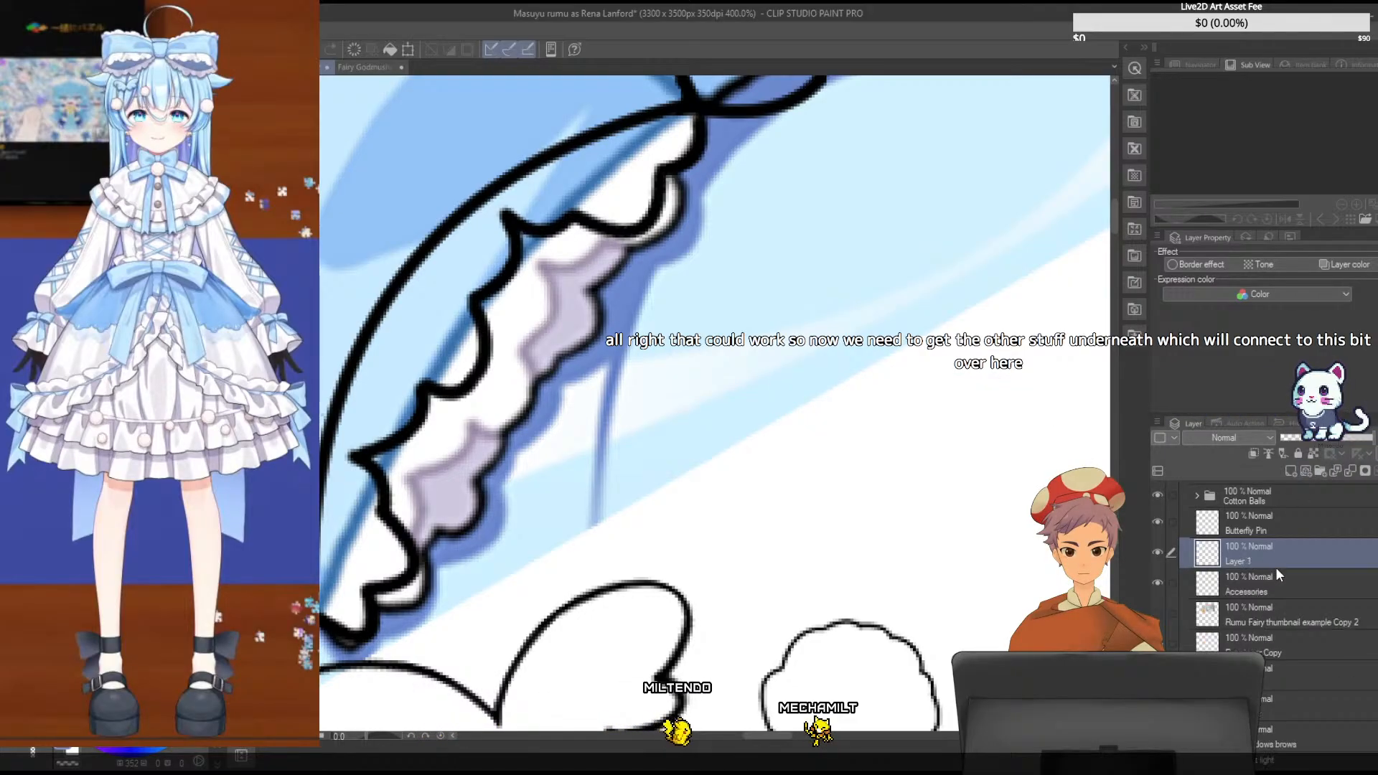
pyautogui.click(1158, 553)
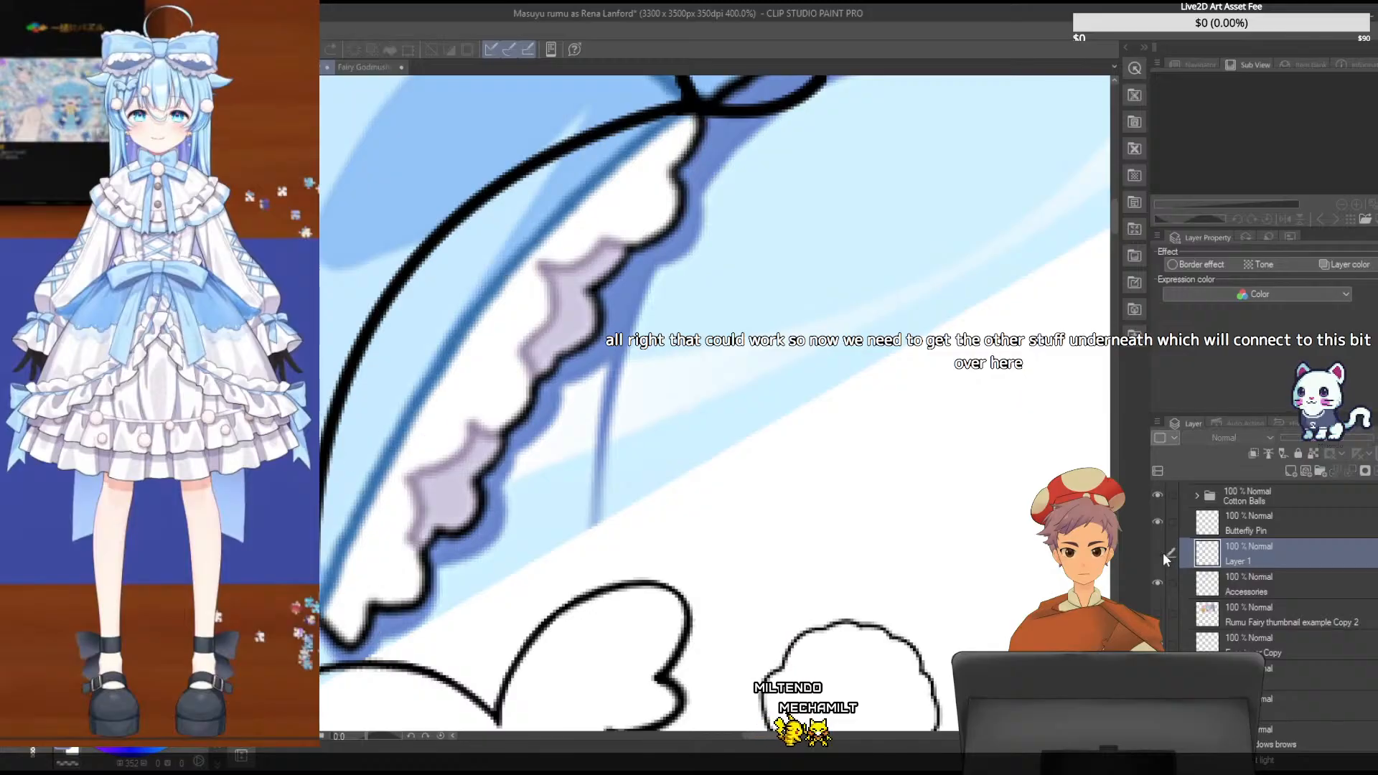
pyautogui.click(1162, 552)
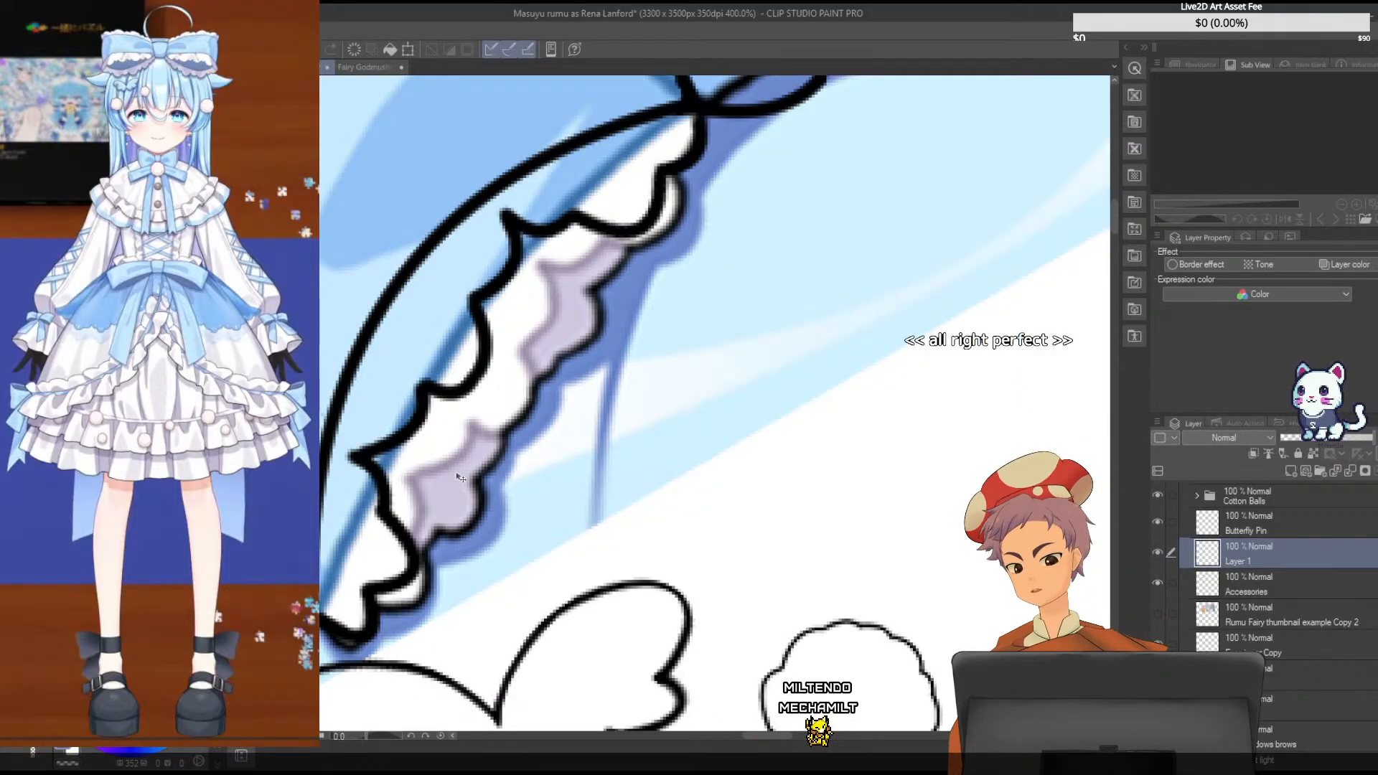
# - Add a new layer and place it directly beneath Layer 1 for the underlying frill
pyautogui.click(1289, 471)
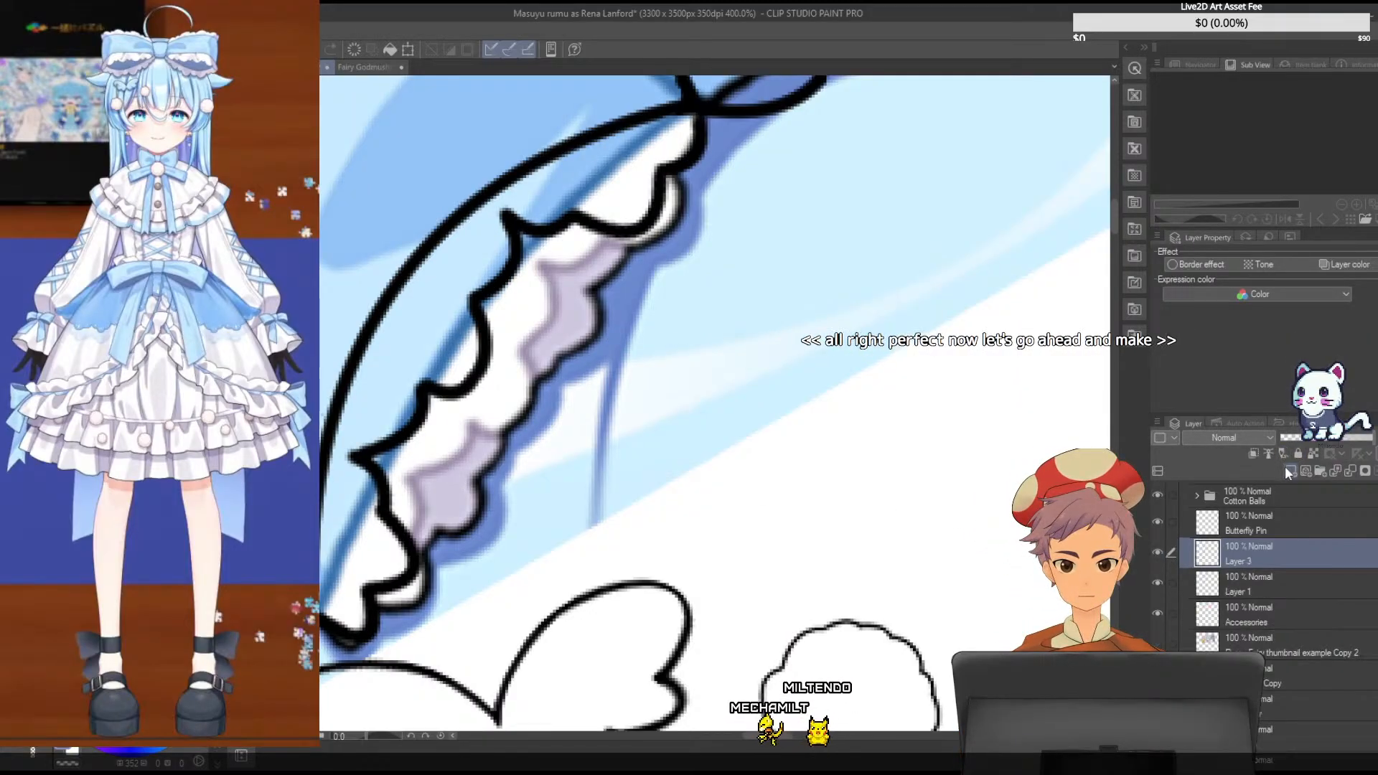
pyautogui.moveTo(1265, 564); pyautogui.dragTo(1260, 597)
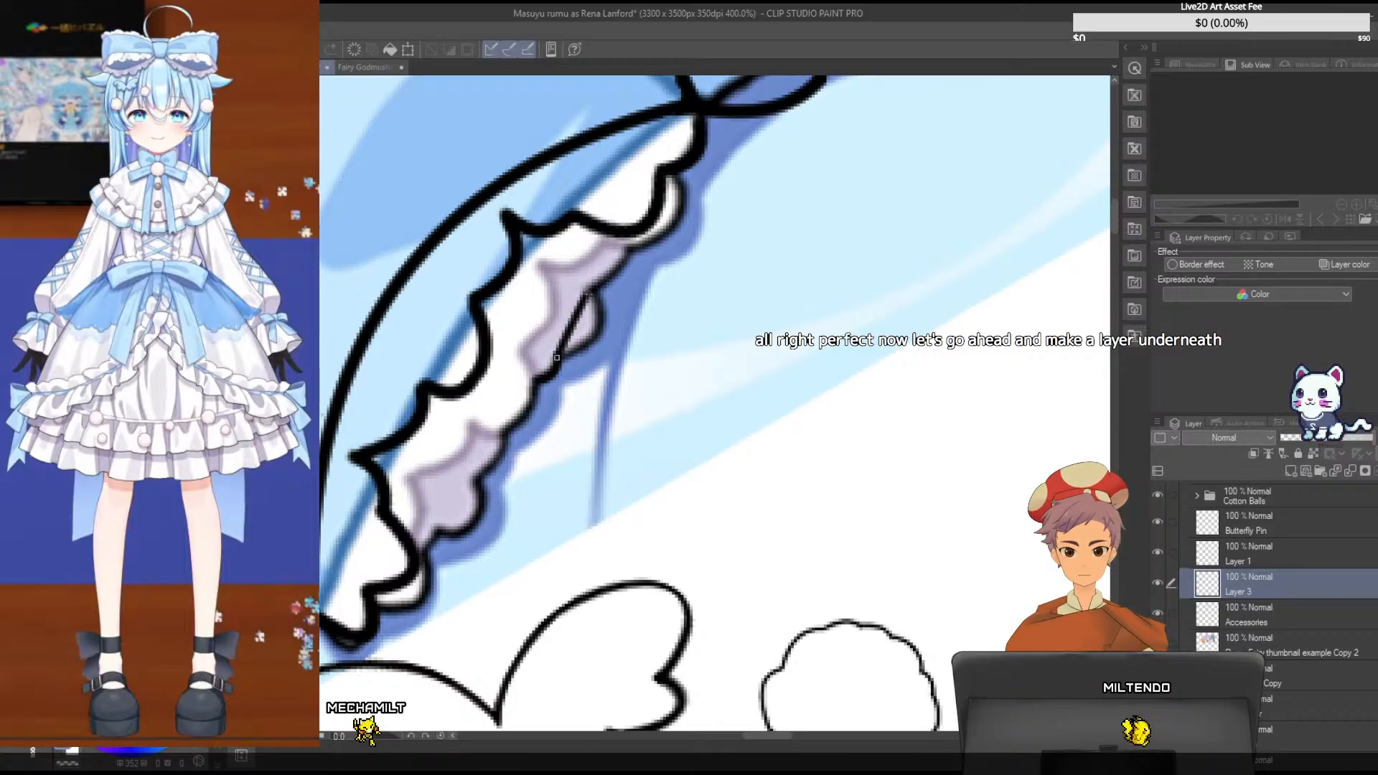
pyautogui.click(623, 343)
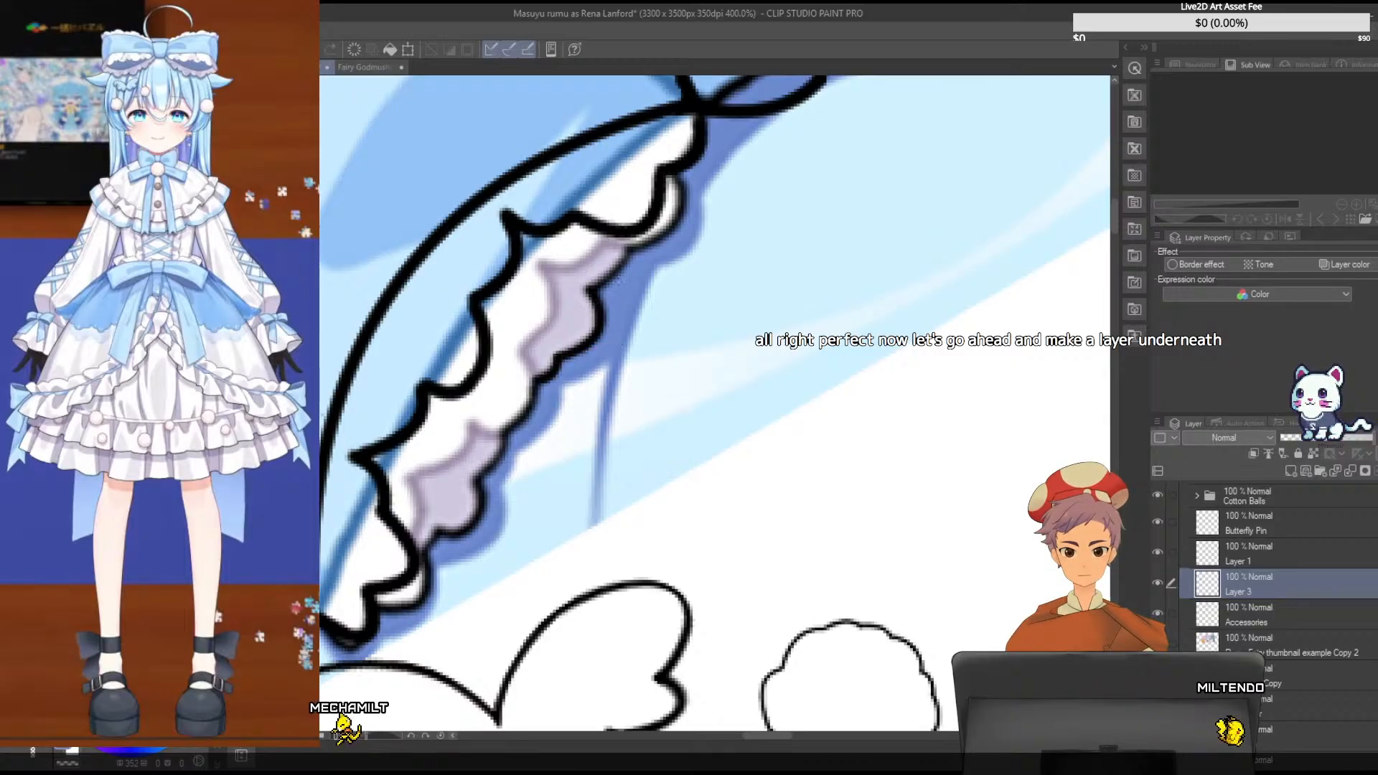
pyautogui.hotkey('ctrl', 'z')
pyautogui.moveTo(587, 285); pyautogui.dragTo(628, 251)
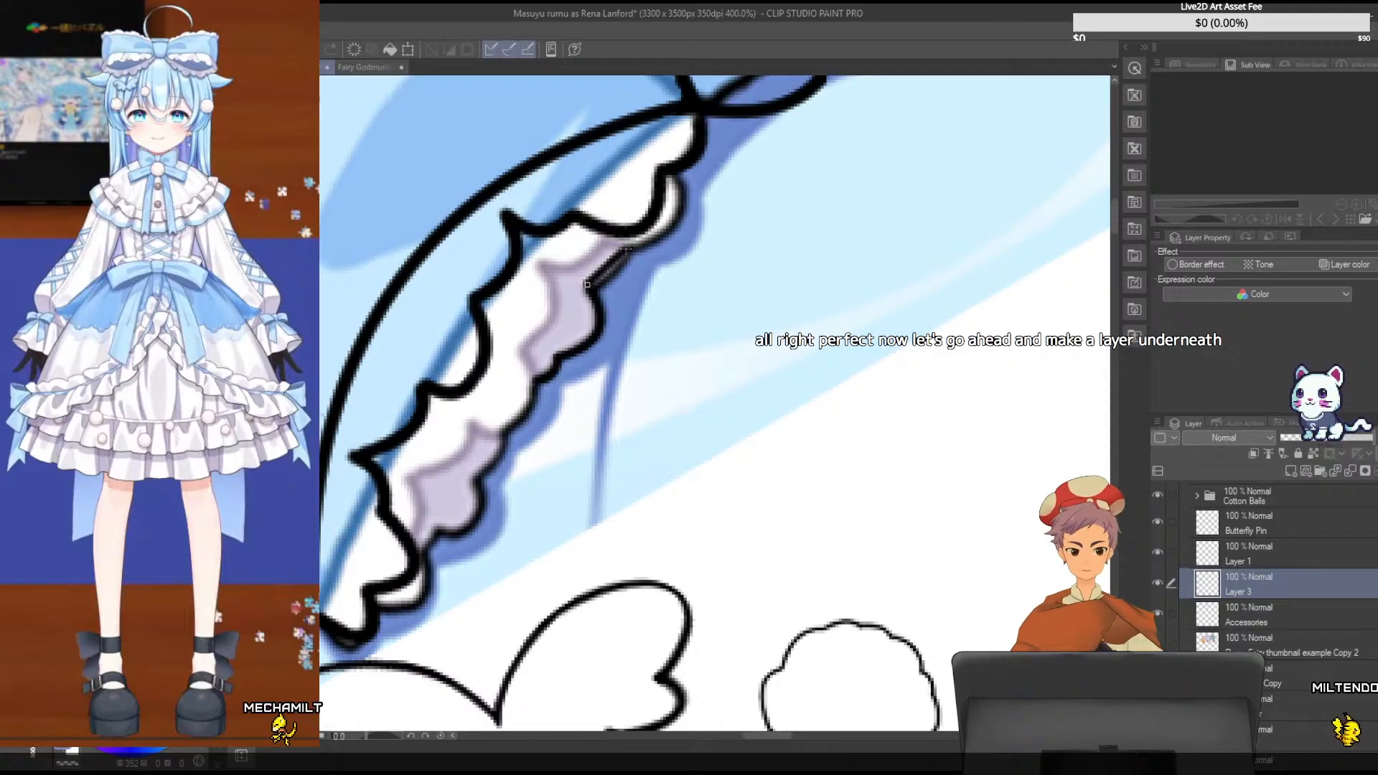
pyautogui.click(609, 284)
pyautogui.hotkey('ctrl', 'z')
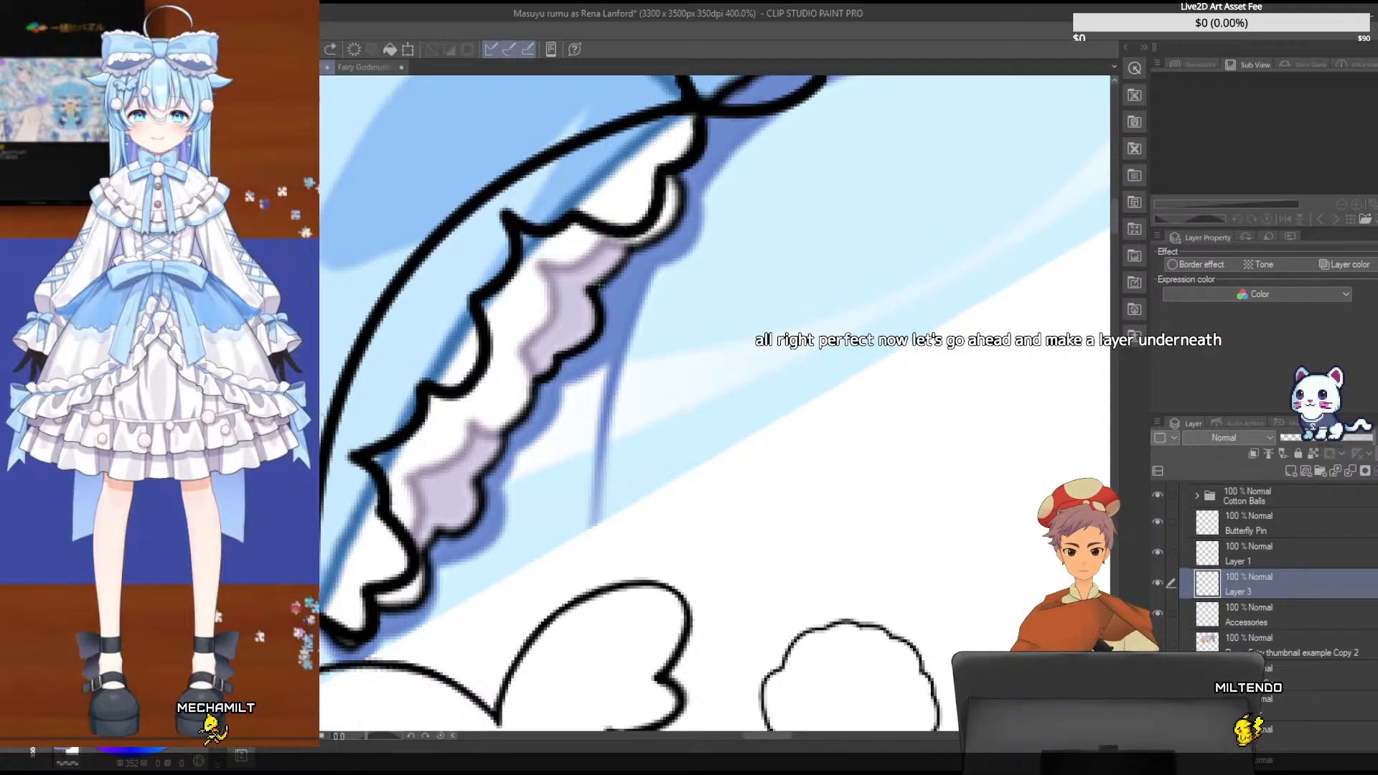
# - Trace the short outer-edge curve of the underlying frill just below the upper scallop on Layer 3
pyautogui.moveTo(588, 289); pyautogui.dragTo(631, 246)
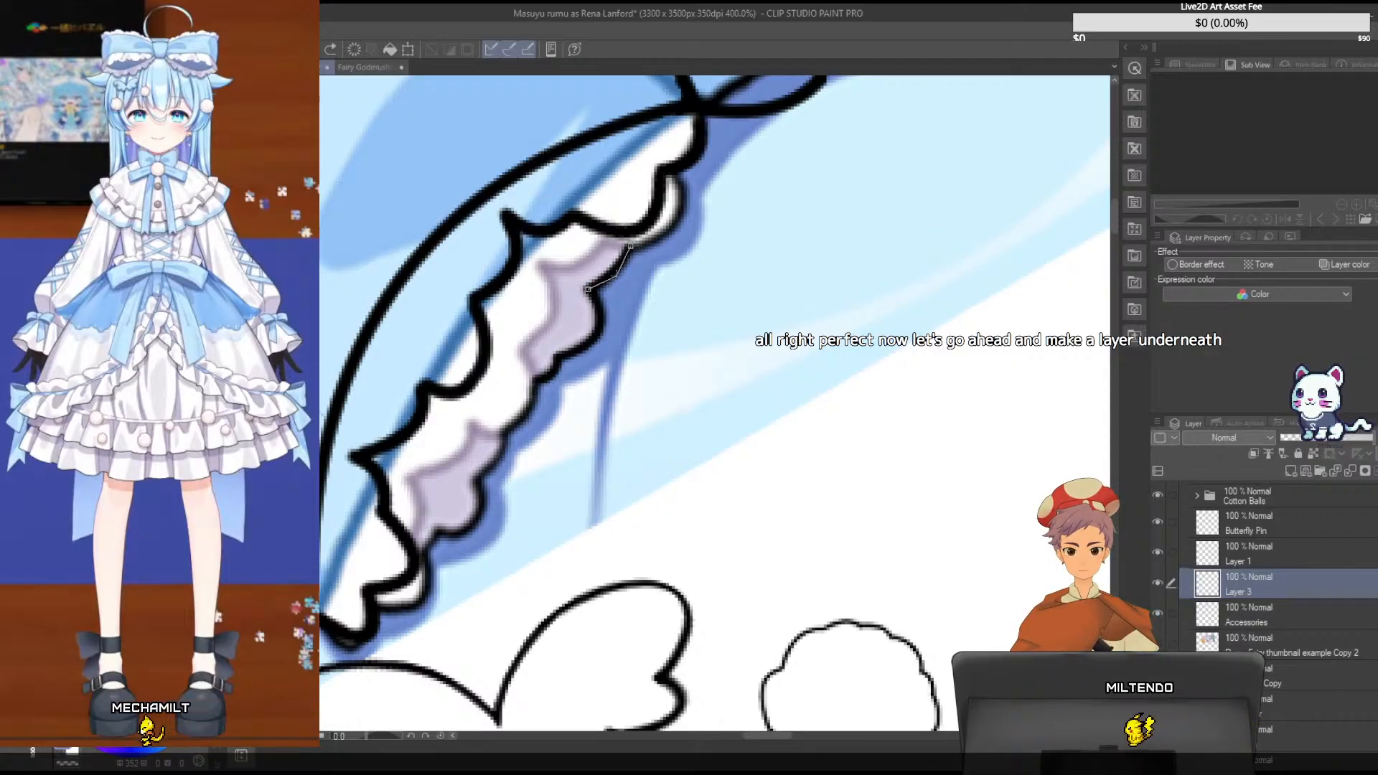
pyautogui.click(623, 278)
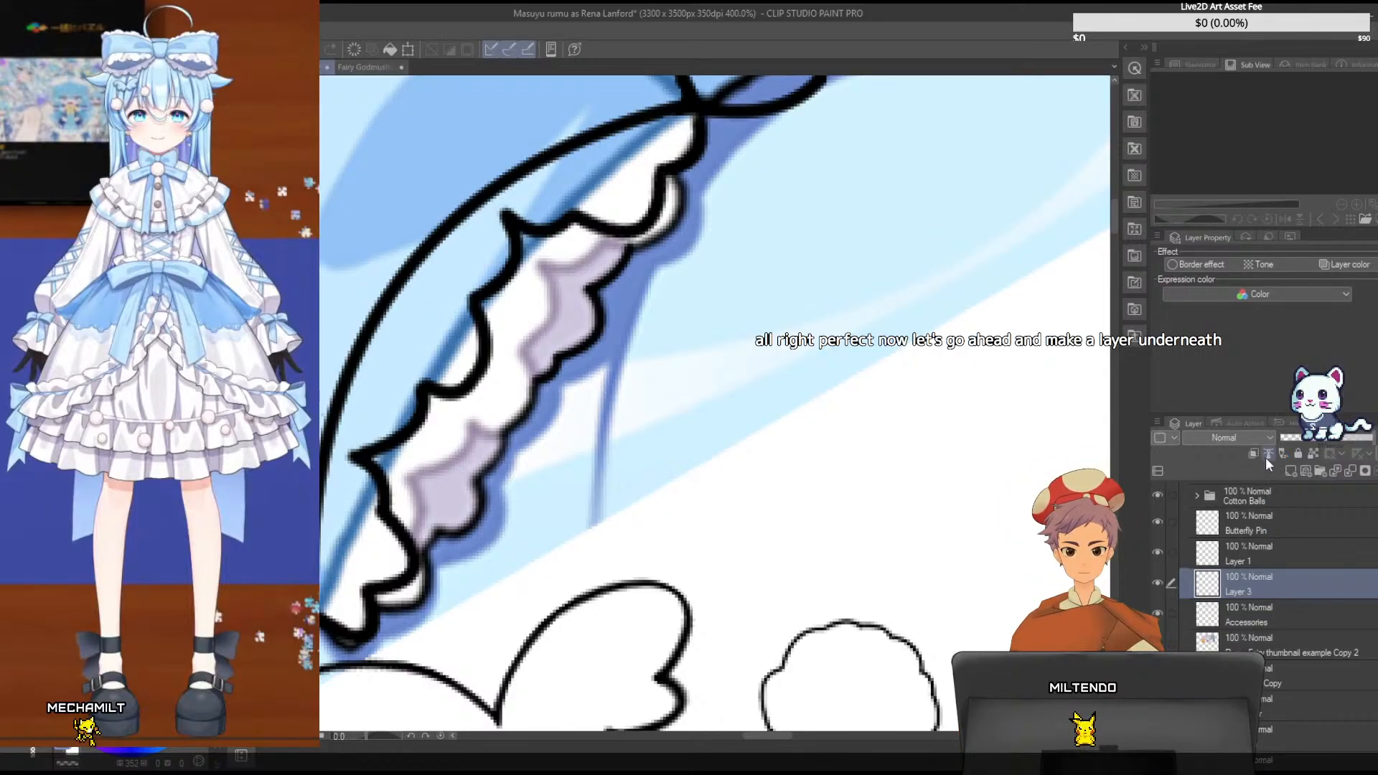
# - Add a new layer beneath Layer 3 and trace the underlying frill's lower scalloped curve on it
pyautogui.click(1289, 471)
pyautogui.moveTo(1267, 588); pyautogui.dragTo(1262, 633)
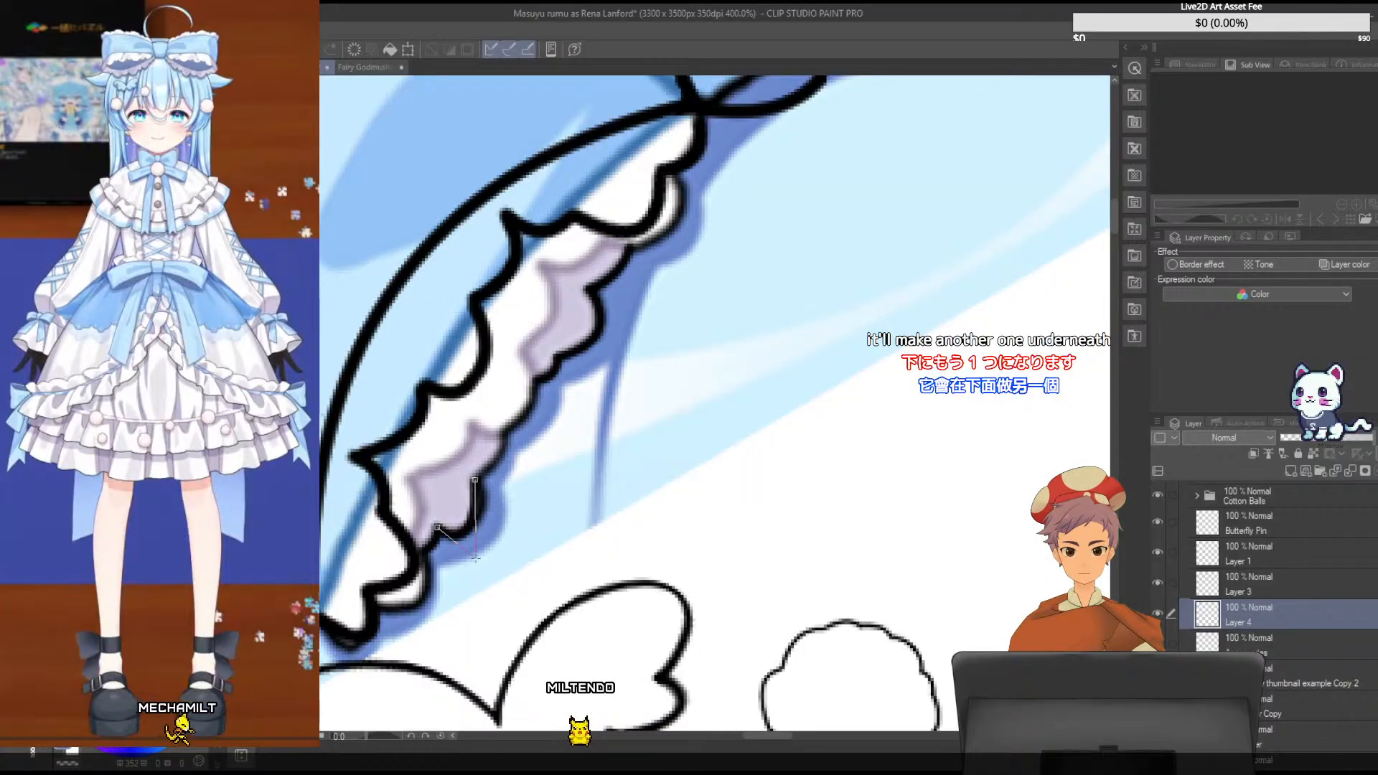
pyautogui.click(476, 558)
pyautogui.hotkey('ctrl', 'z')
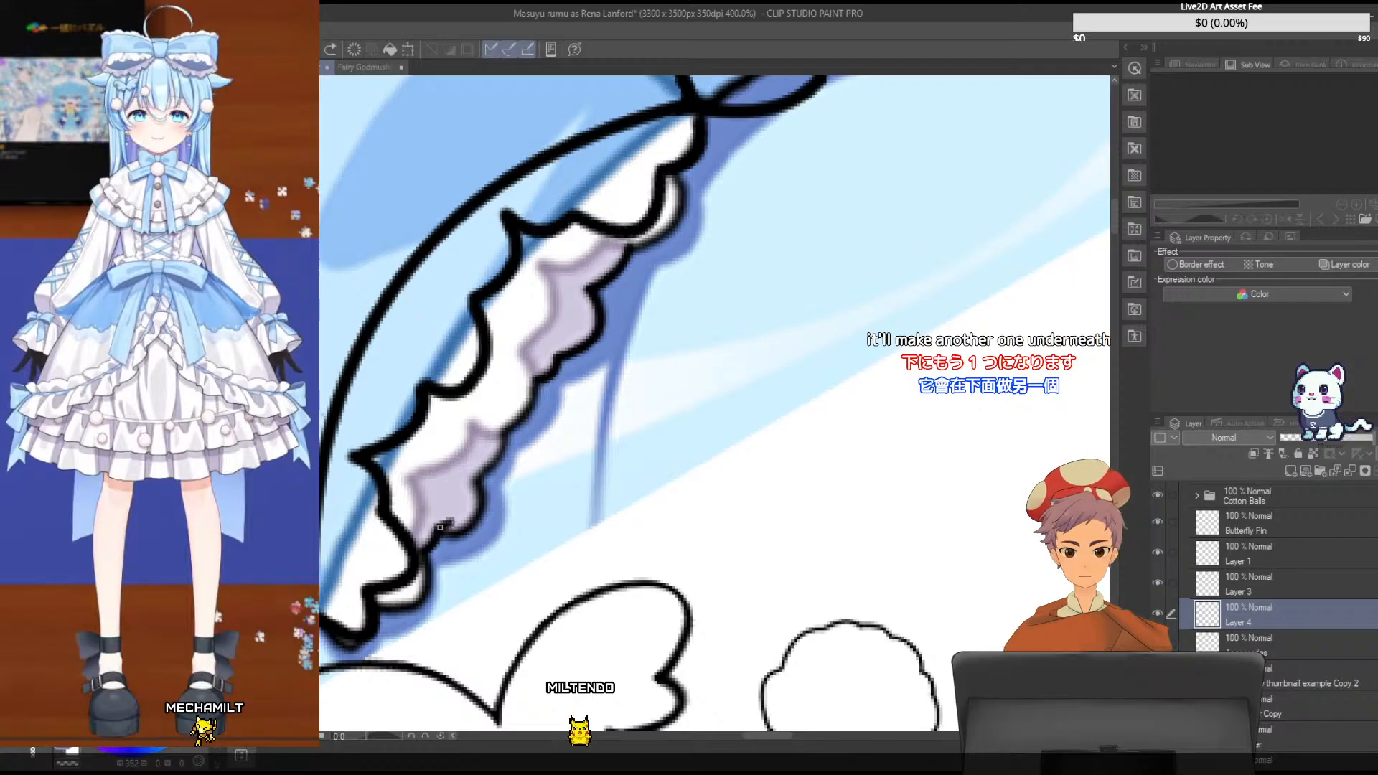
pyautogui.moveTo(474, 525); pyautogui.dragTo(478, 518)
pyautogui.click(456, 544)
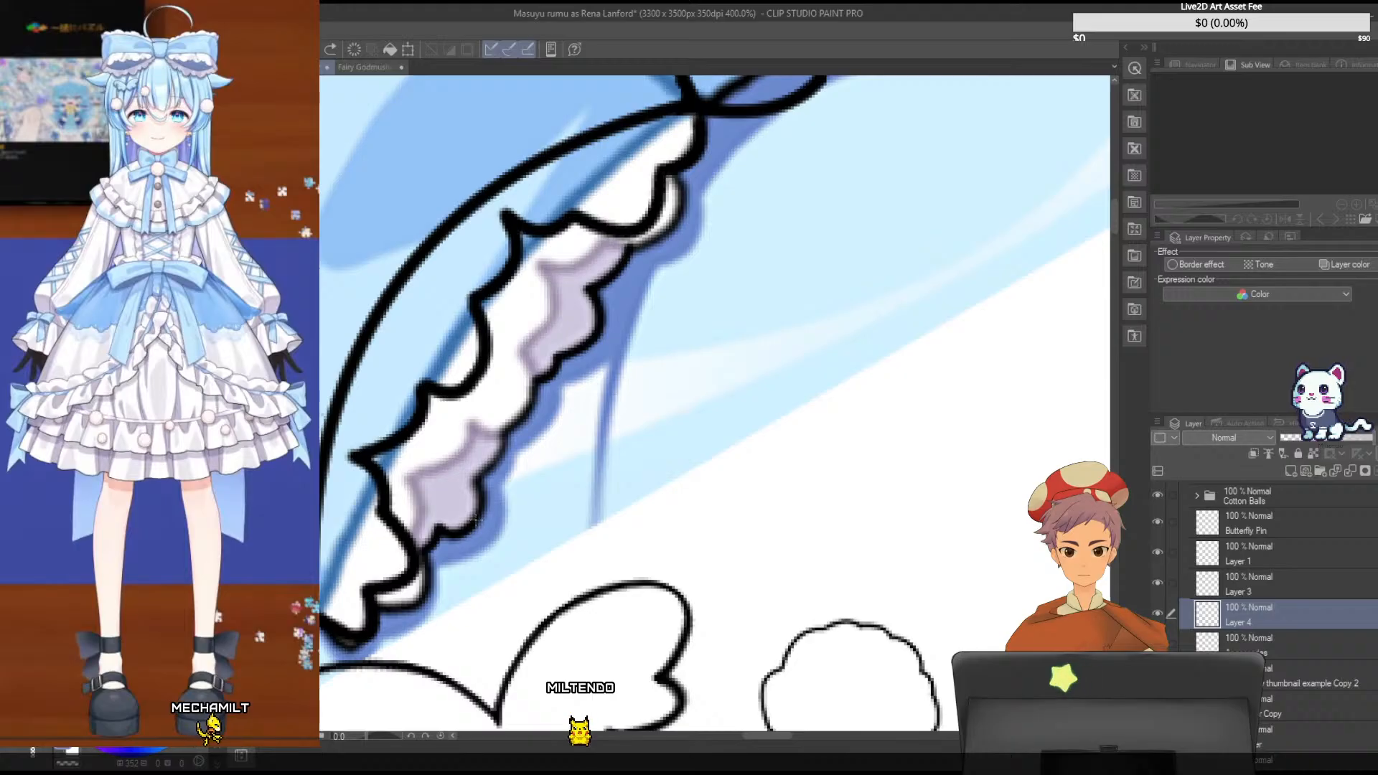
pyautogui.moveTo(476, 520); pyautogui.dragTo(475, 476)
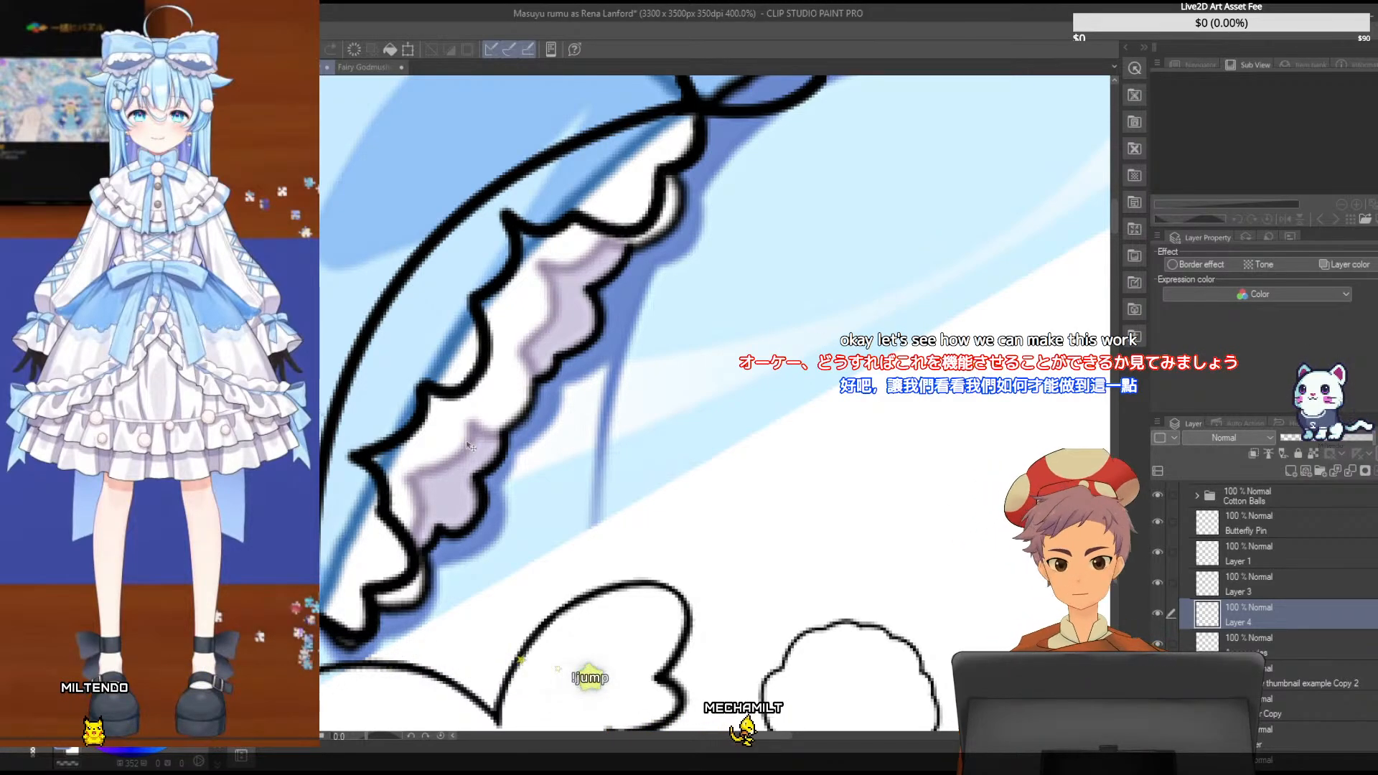
pyautogui.moveTo(498, 470); pyautogui.dragTo(460, 427)
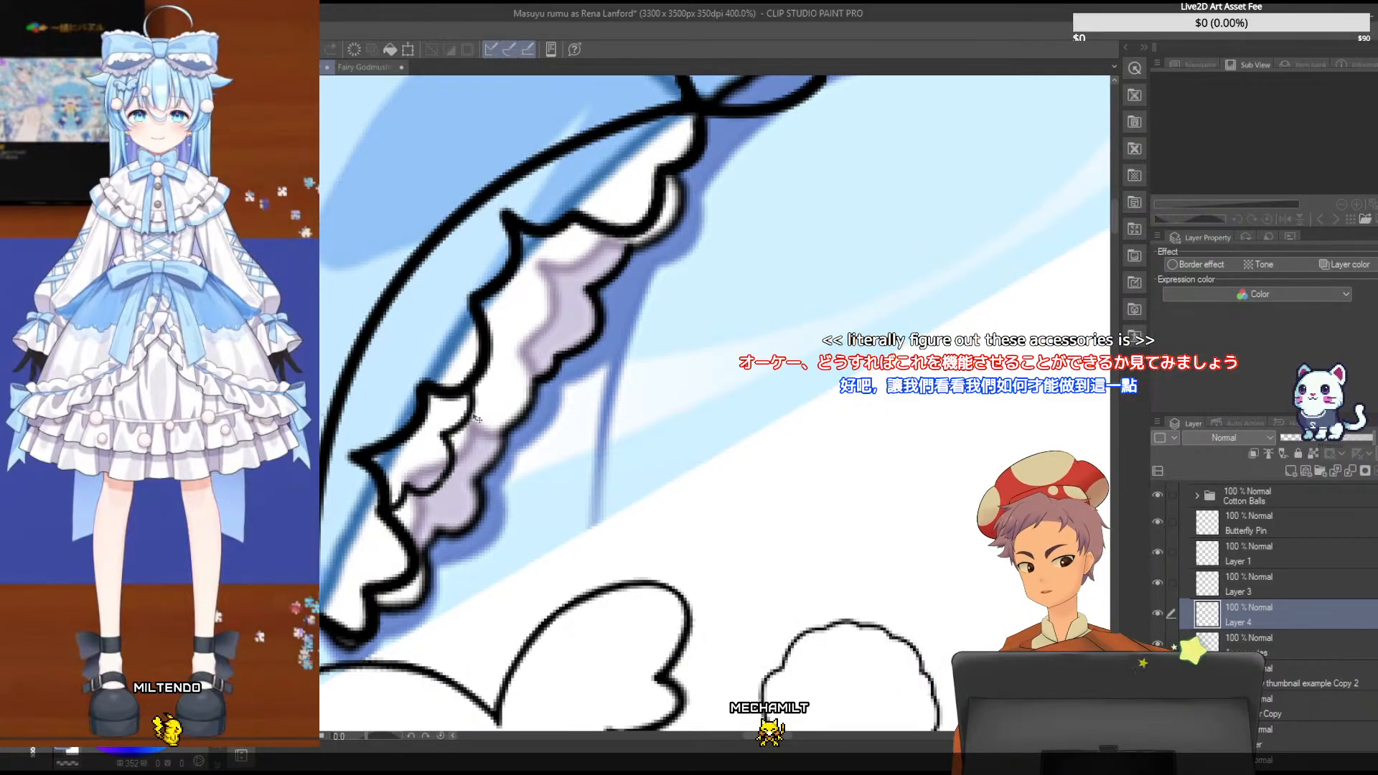
# - Rotate the lower scalloped curve on Layer 4 slightly counterclockwise and nudge it to tuck under the front frill
pyautogui.hotkey('ctrl', 't')
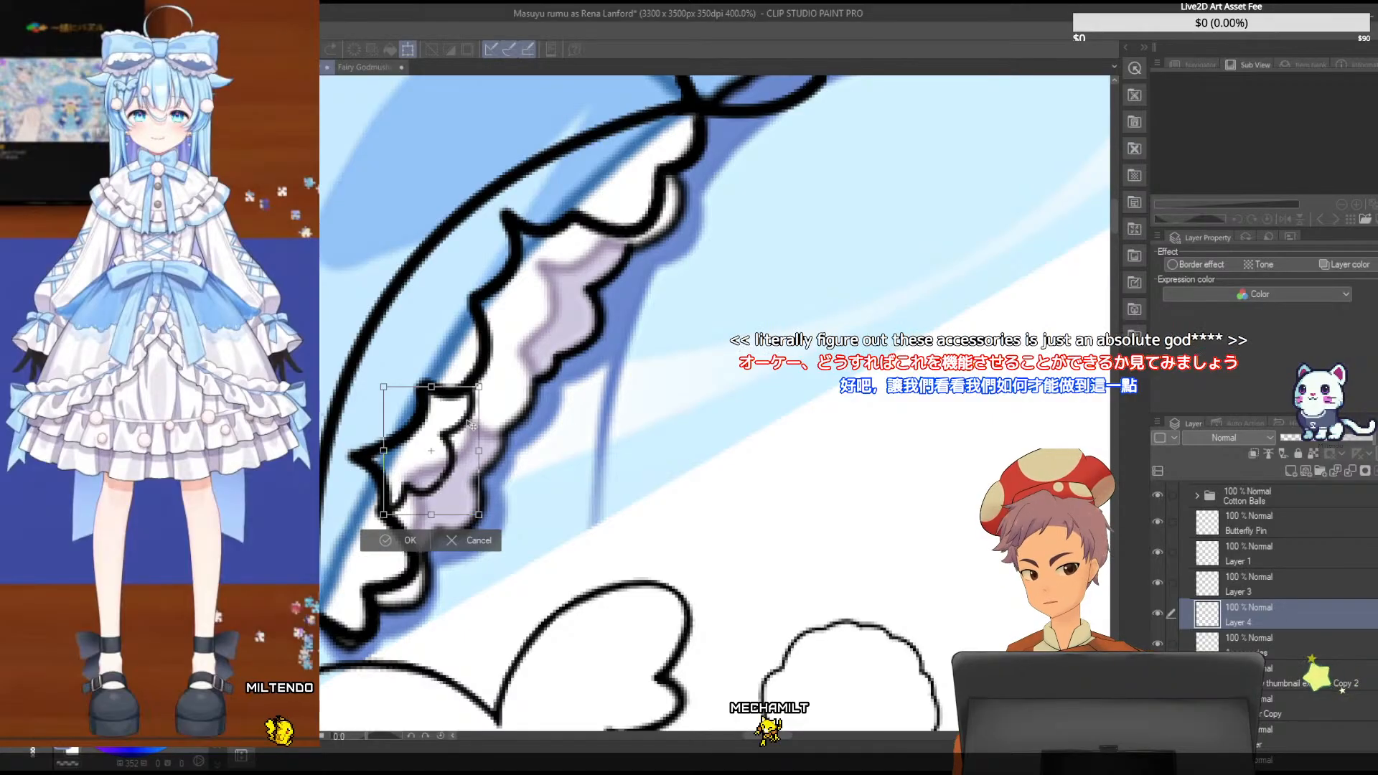
pyautogui.moveTo(472, 425)
pyautogui.mouseDown()
pyautogui.moveTo(478, 397)
pyautogui.moveTo(470, 429)
pyautogui.mouseUp()
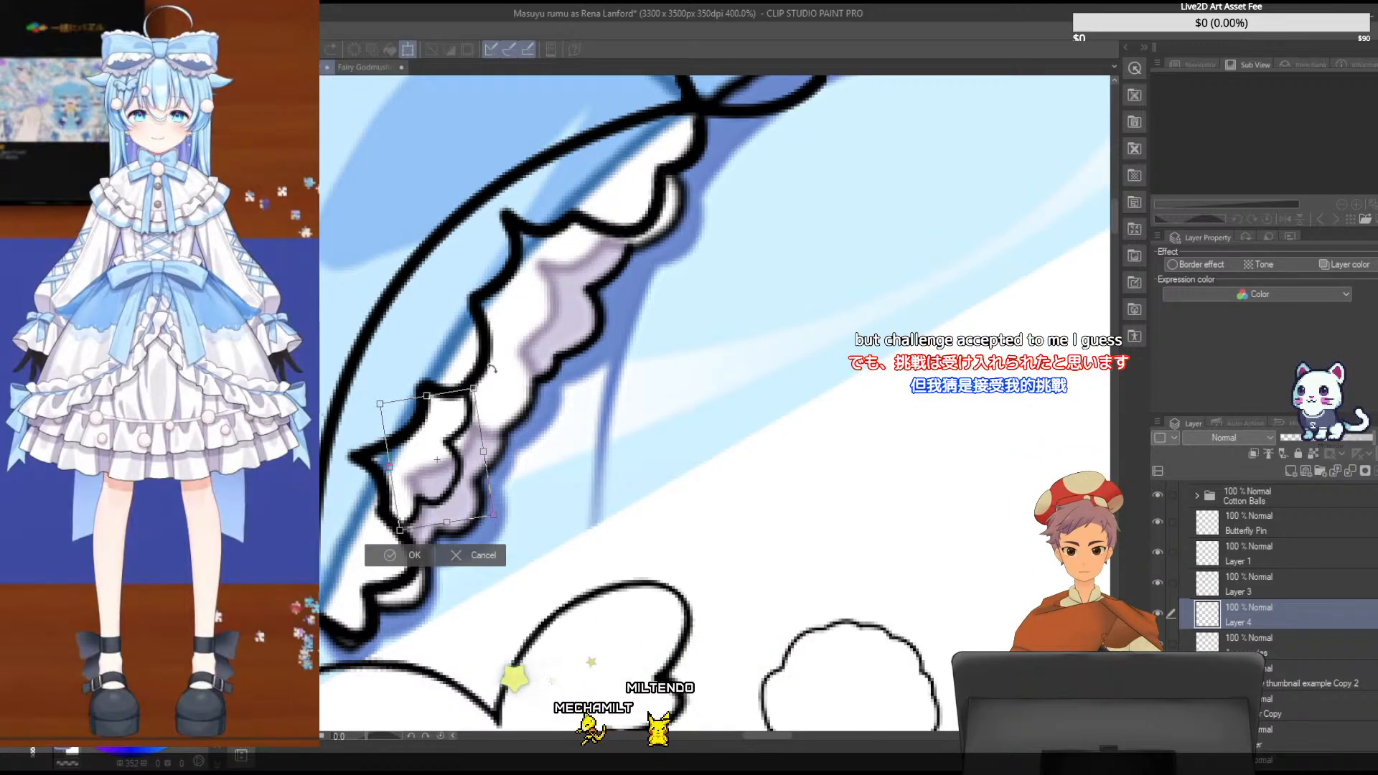
pyautogui.moveTo(492, 369); pyautogui.dragTo(483, 366)
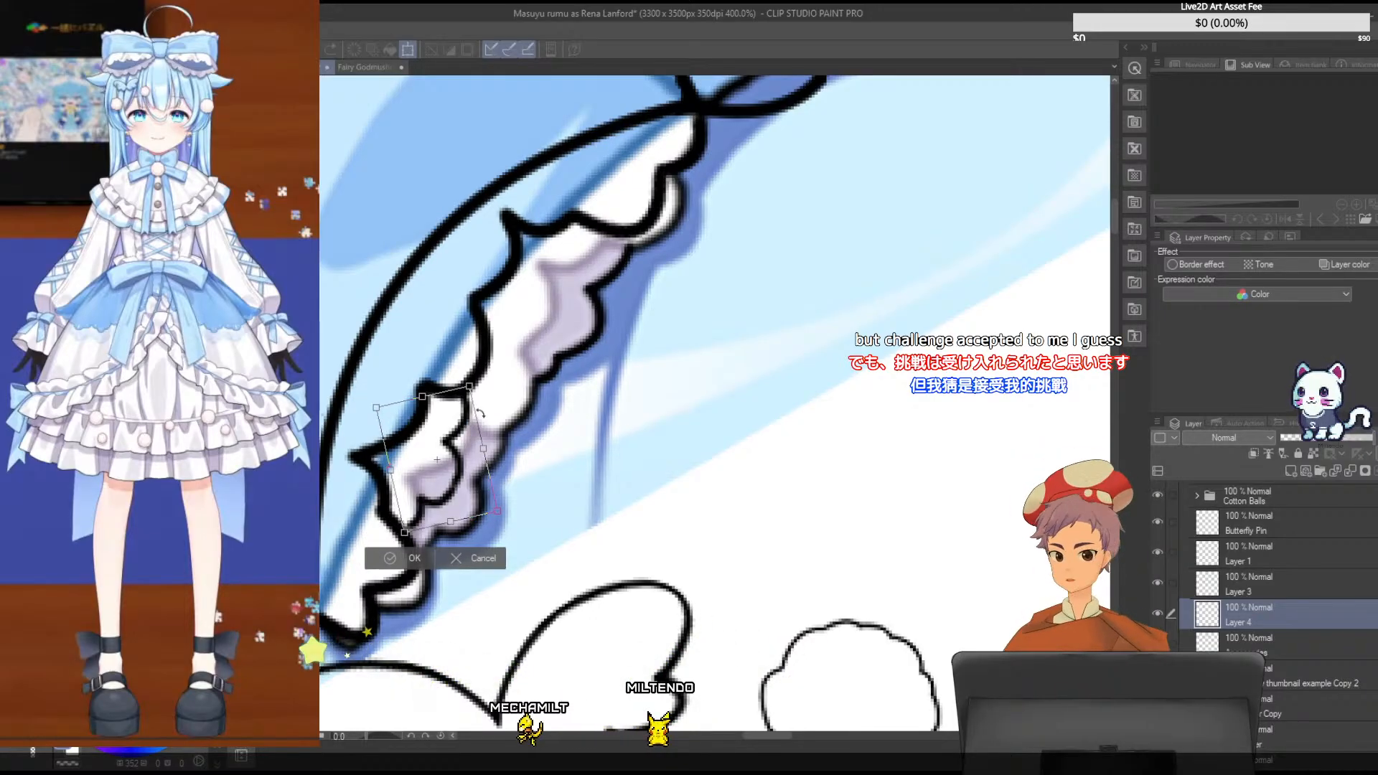
pyautogui.moveTo(461, 437); pyautogui.dragTo(461, 440)
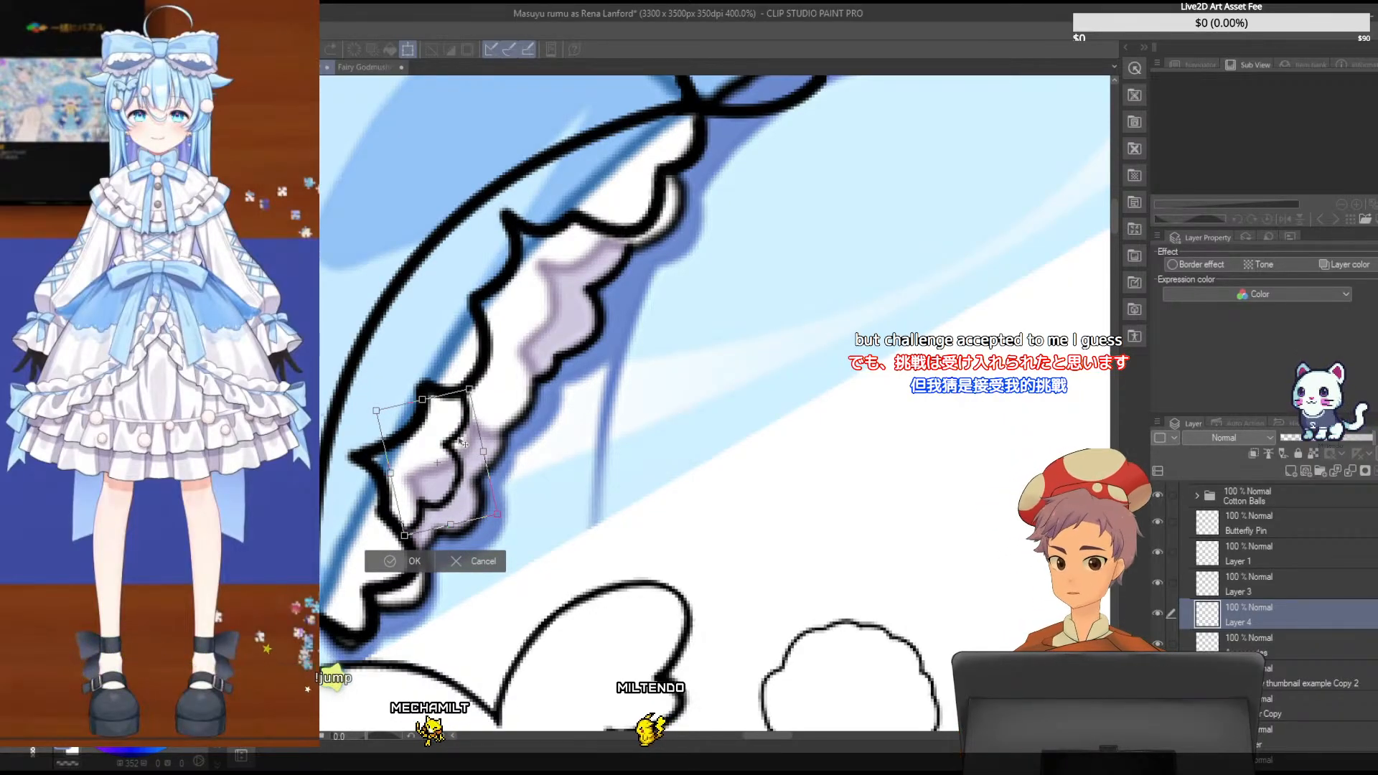
pyautogui.press('Return')
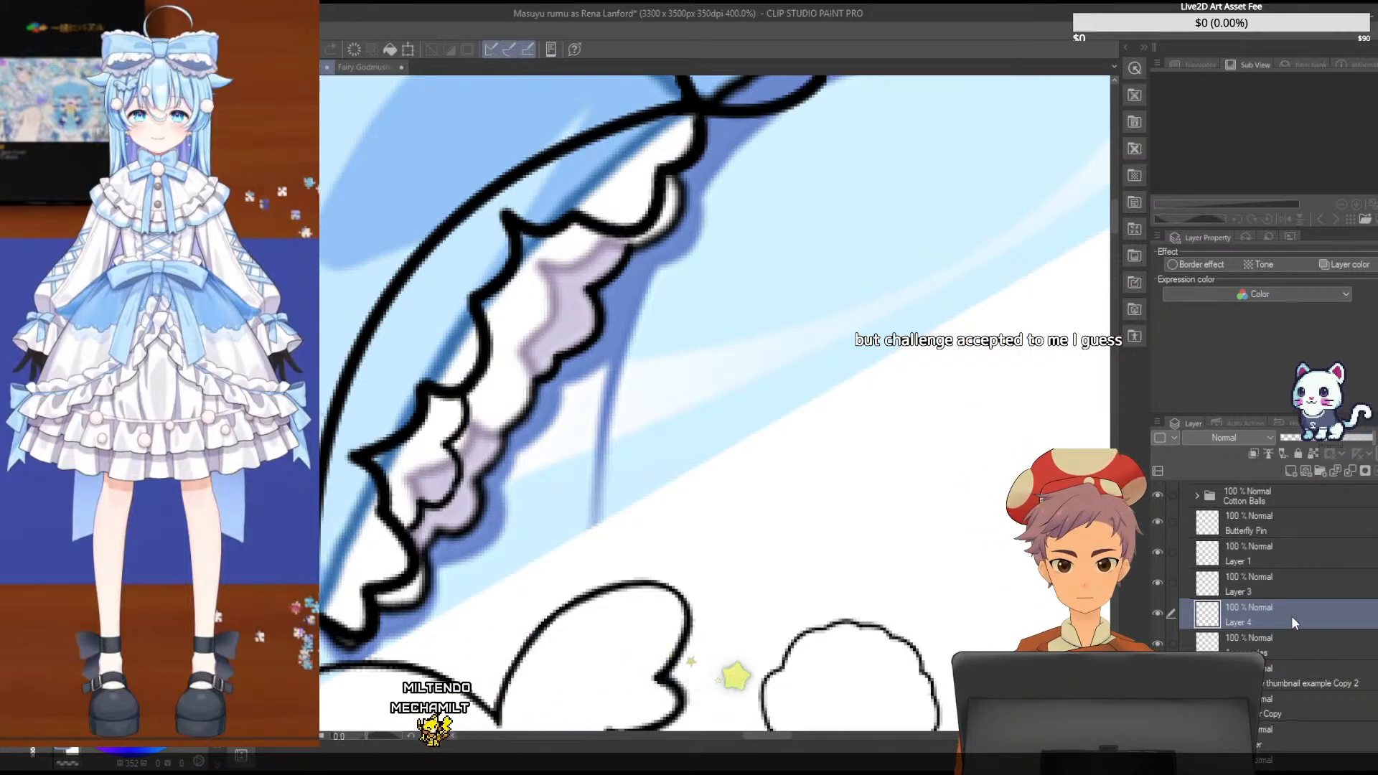
# - Trace the underlying frill's upper scalloped curve on Layer 3, then rotate it slightly clockwise and shift it to meet the front frill
pyautogui.click(1290, 590)
pyautogui.moveTo(595, 344); pyautogui.dragTo(568, 333)
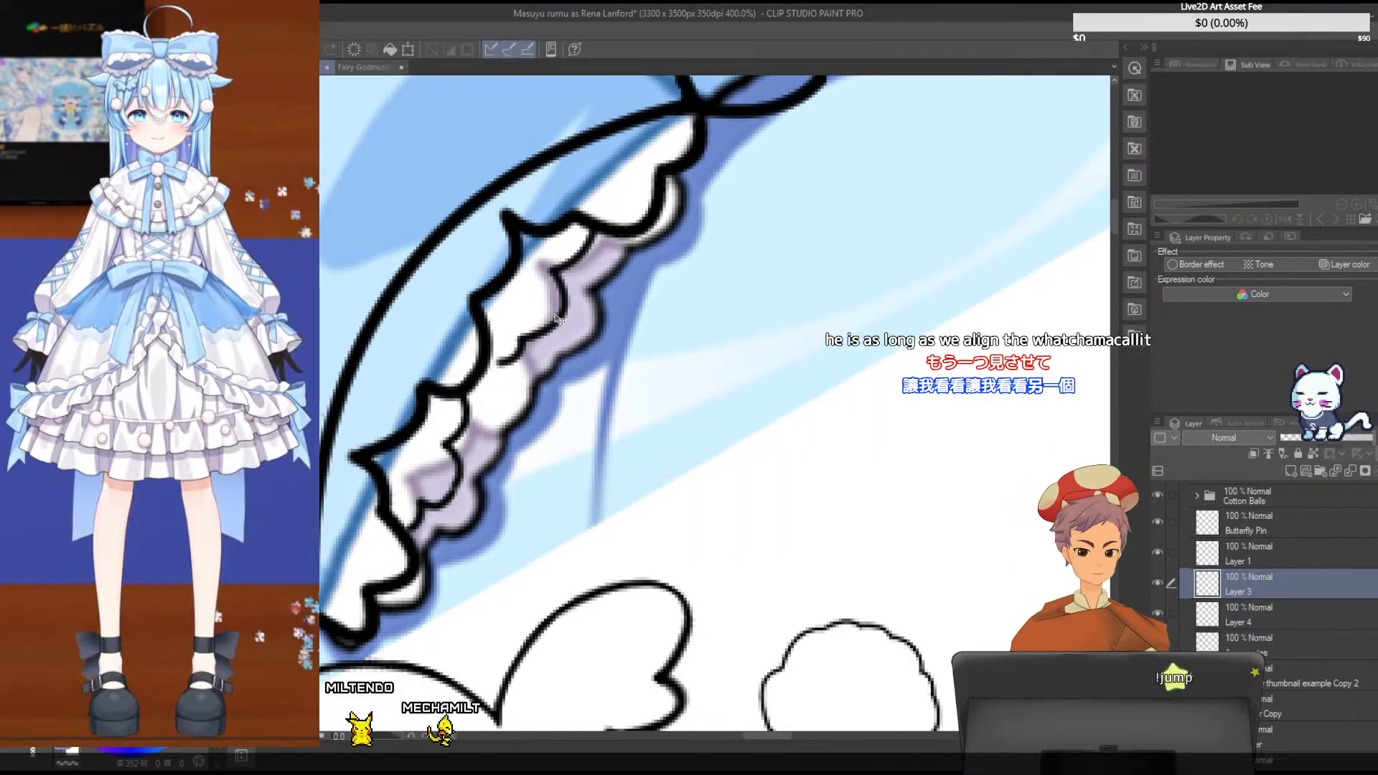
pyautogui.hotkey('ctrl', 't')
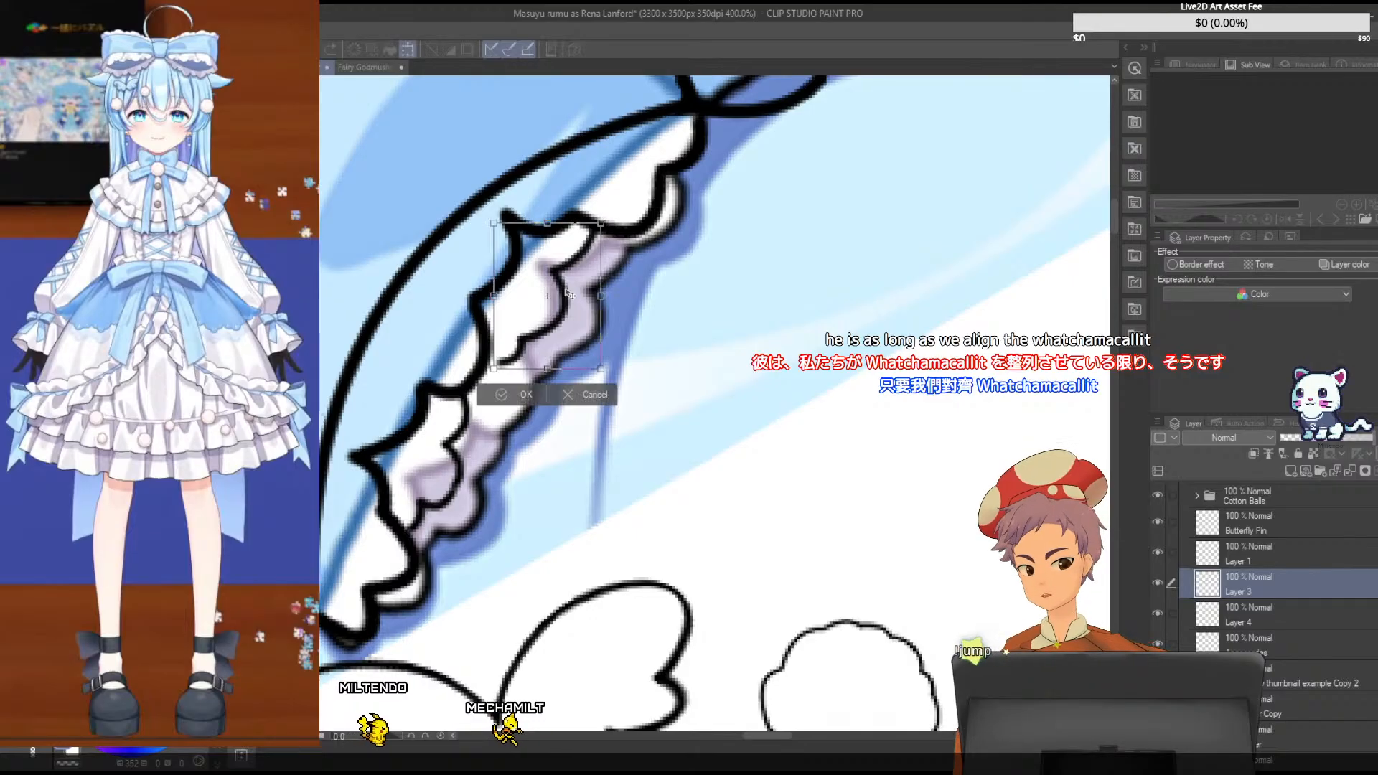
pyautogui.moveTo(620, 214); pyautogui.dragTo(576, 279)
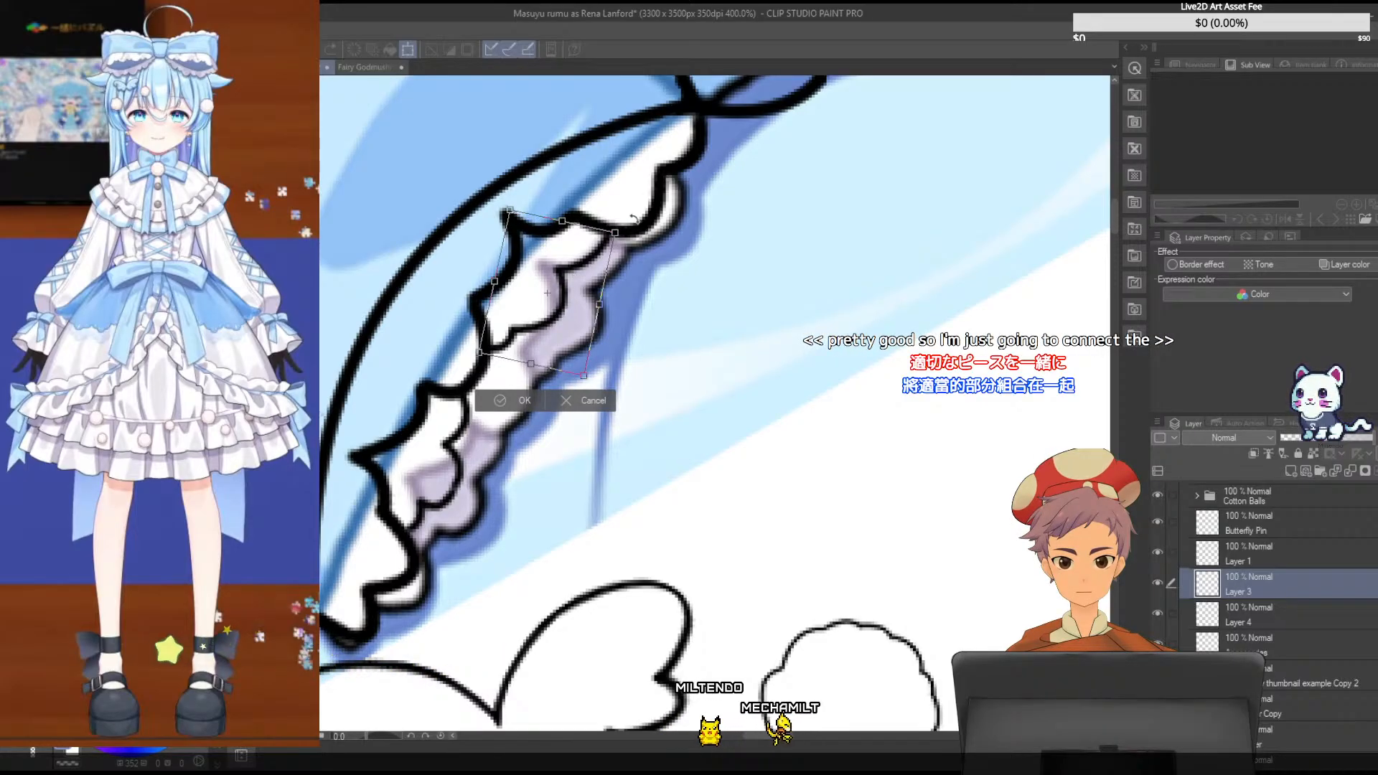
pyautogui.moveTo(633, 219); pyautogui.dragTo(645, 217)
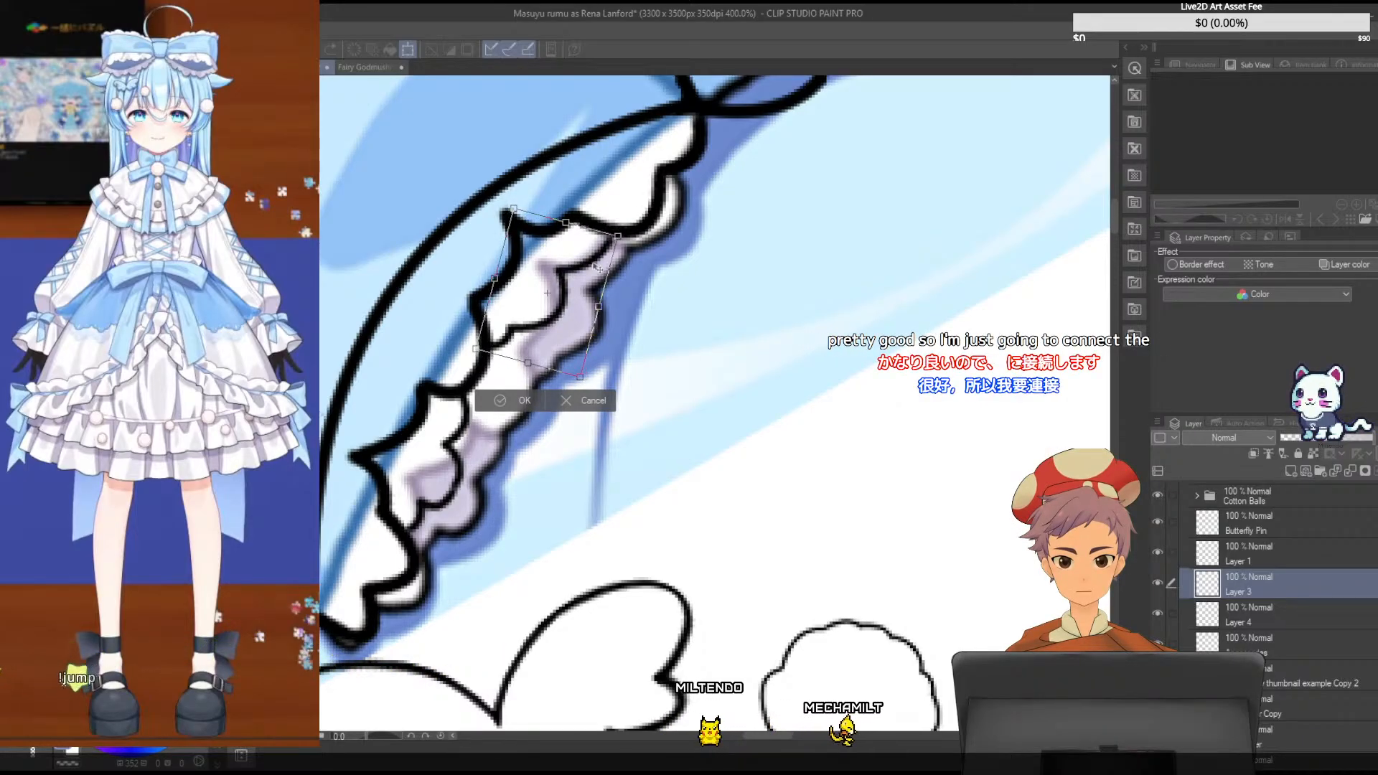
pyautogui.moveTo(594, 267); pyautogui.dragTo(605, 269)
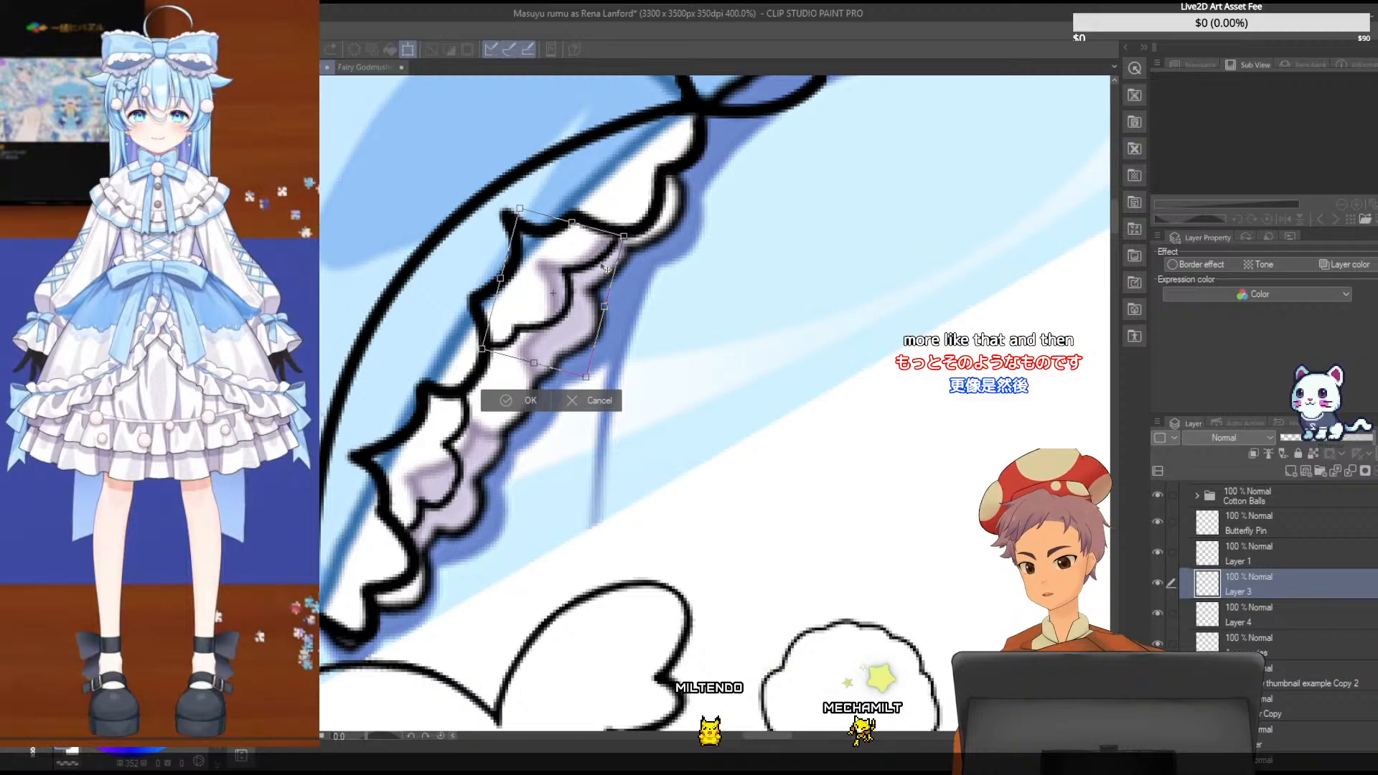
pyautogui.press('Return')
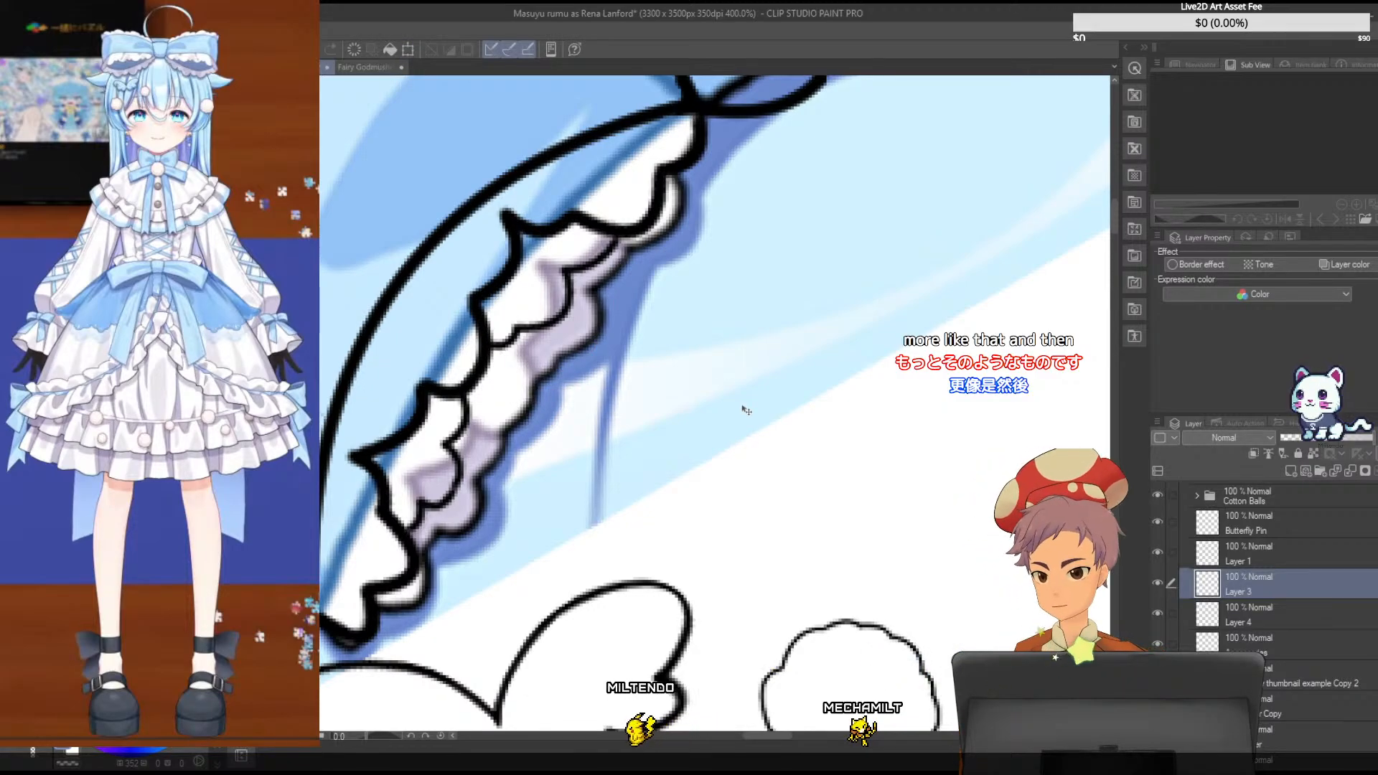
pyautogui.scroll(-3, 747, 410)
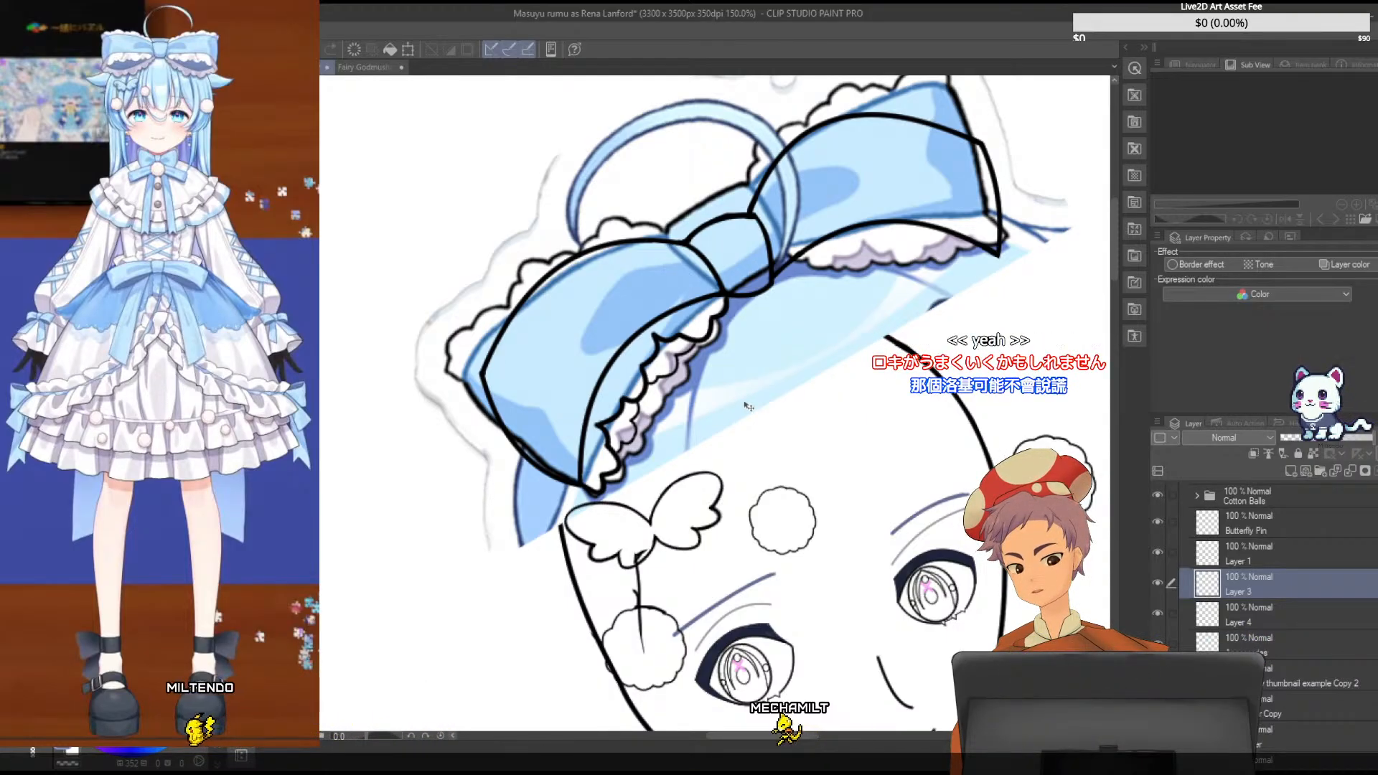
pyautogui.scroll(3, 746, 406)
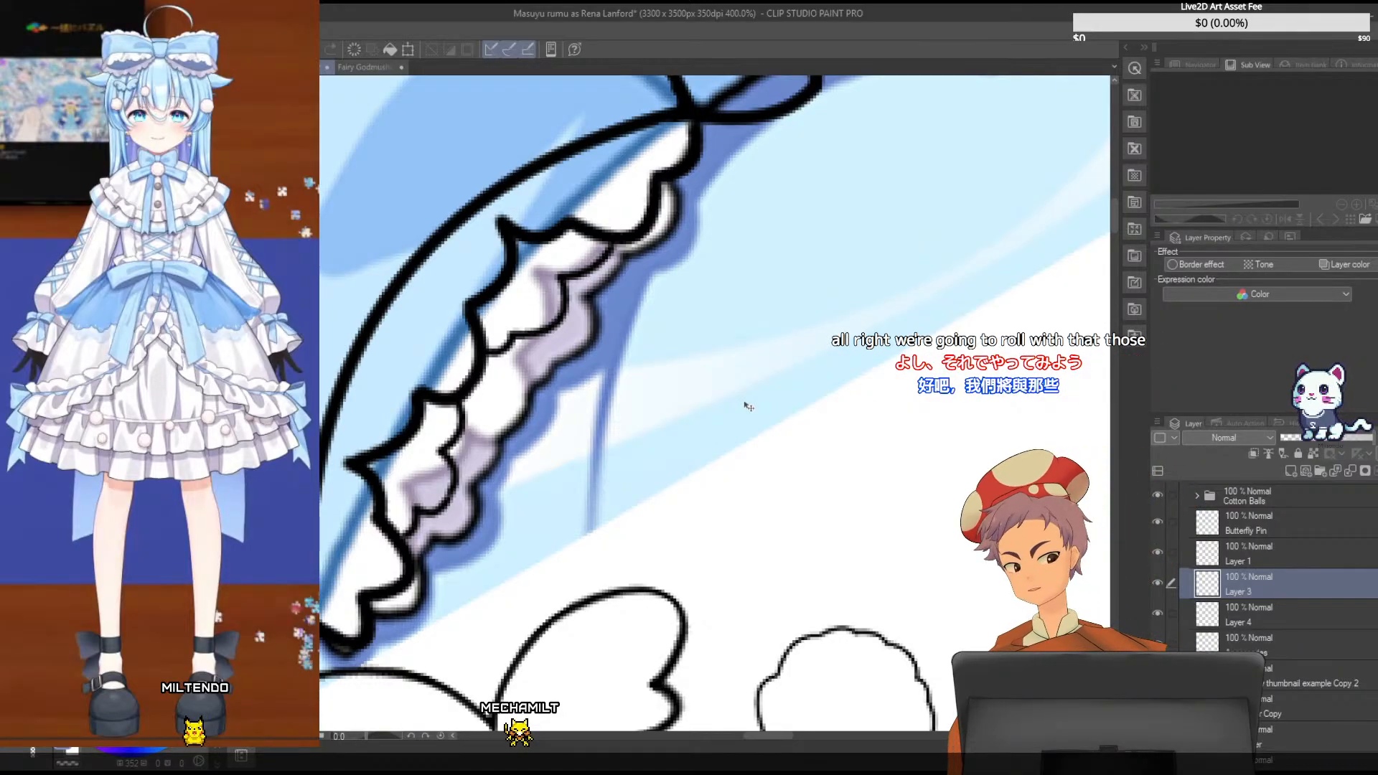
pyautogui.moveTo(1112, 230); pyautogui.dragTo(1113, 224)
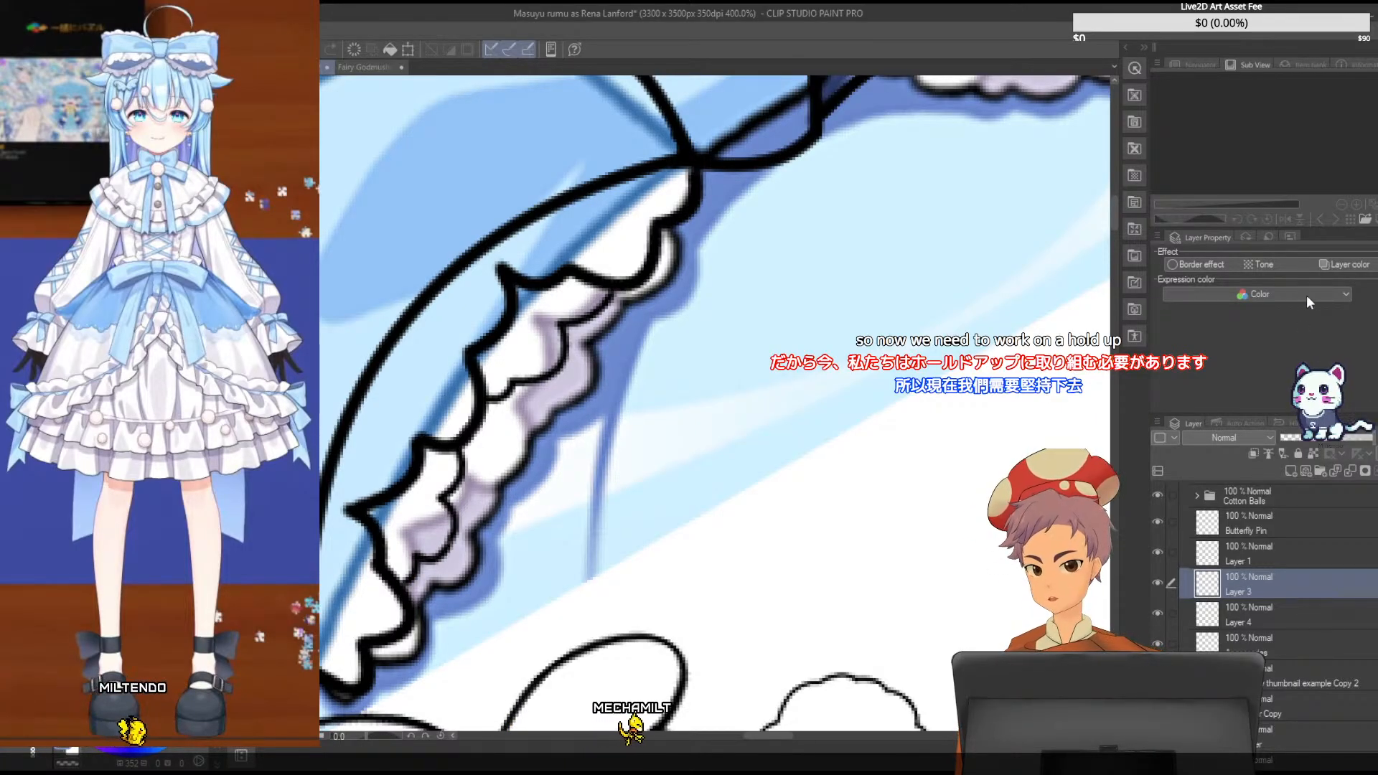
# - Merge Layer 3 and Layer 1 down into Layer 4, toggling layer visibility to check the frill lines
pyautogui.hotkey('ctrl', 'e')
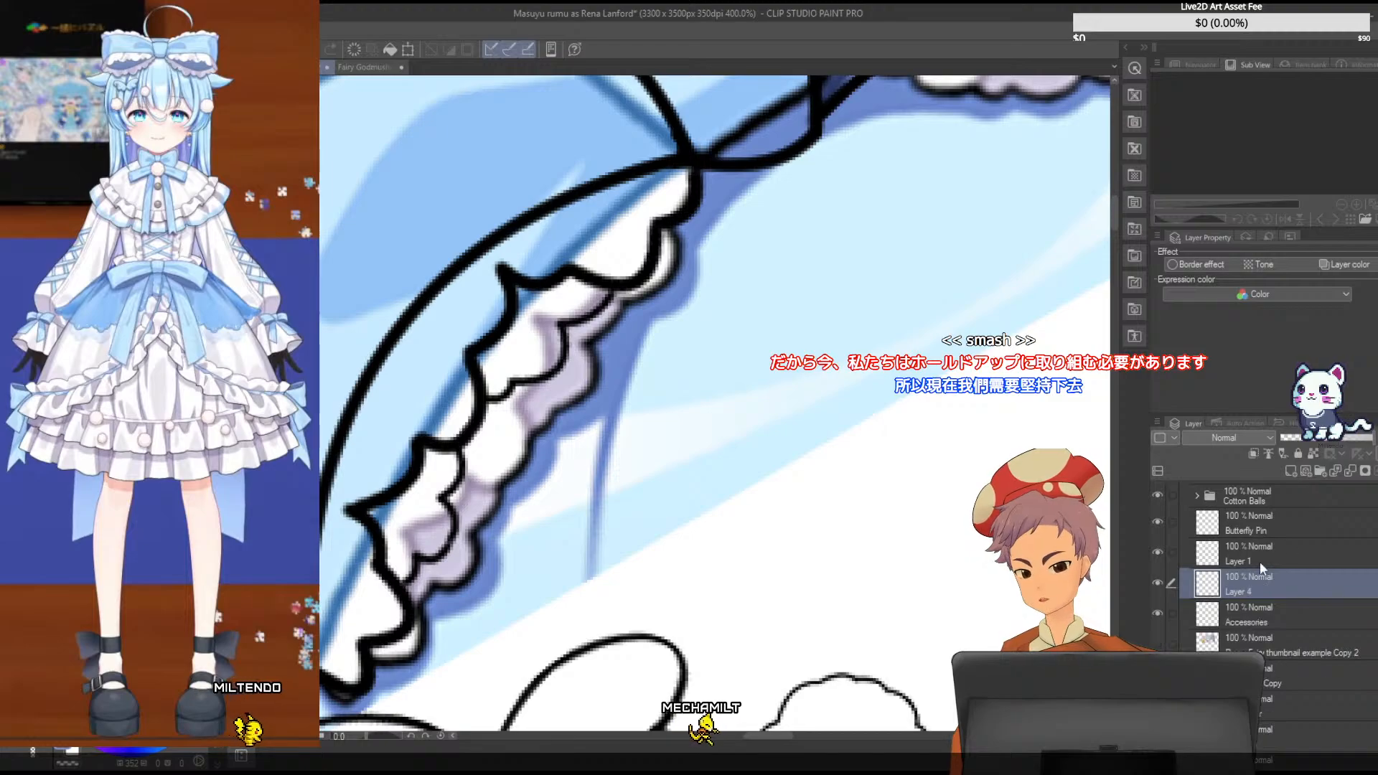
pyautogui.click(1158, 583)
pyautogui.click(1157, 583)
pyautogui.click(1158, 583)
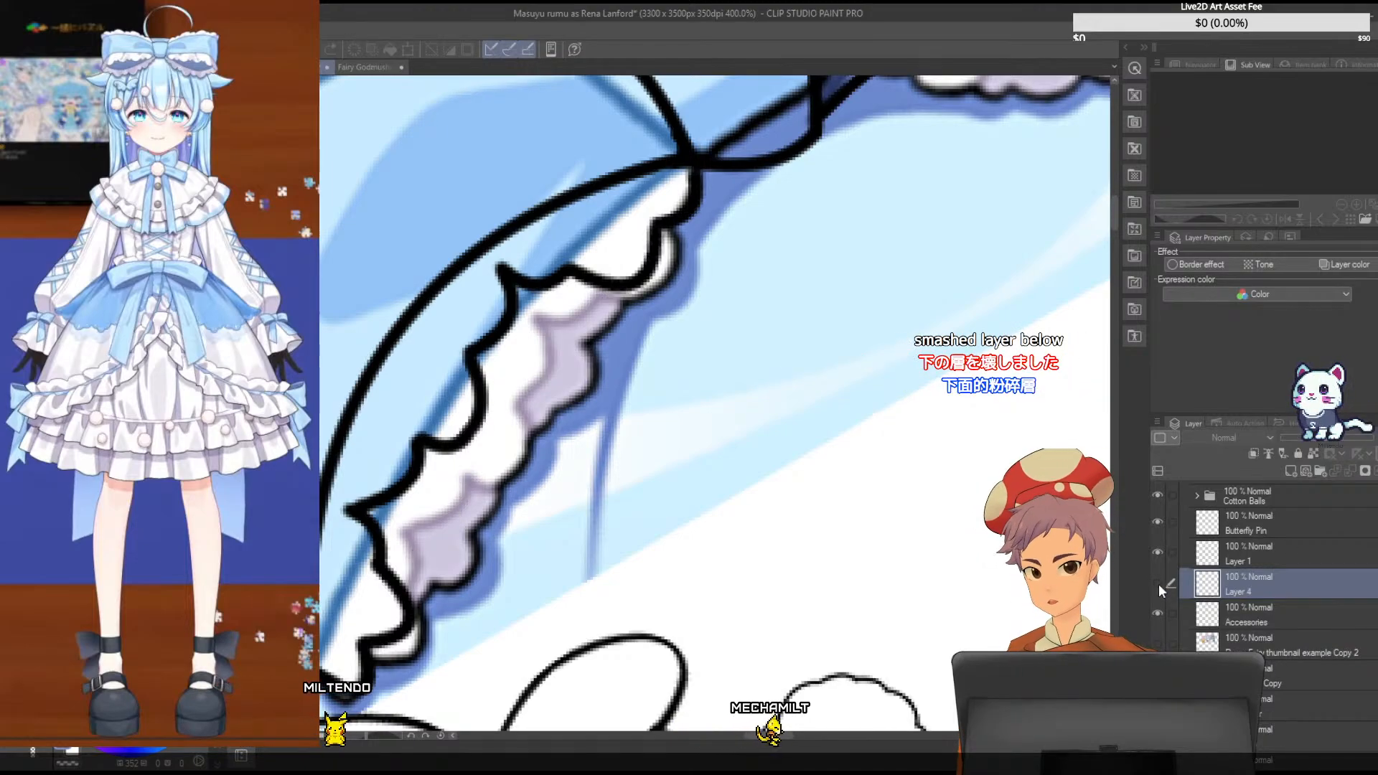
pyautogui.click(1157, 583)
pyautogui.click(1157, 553)
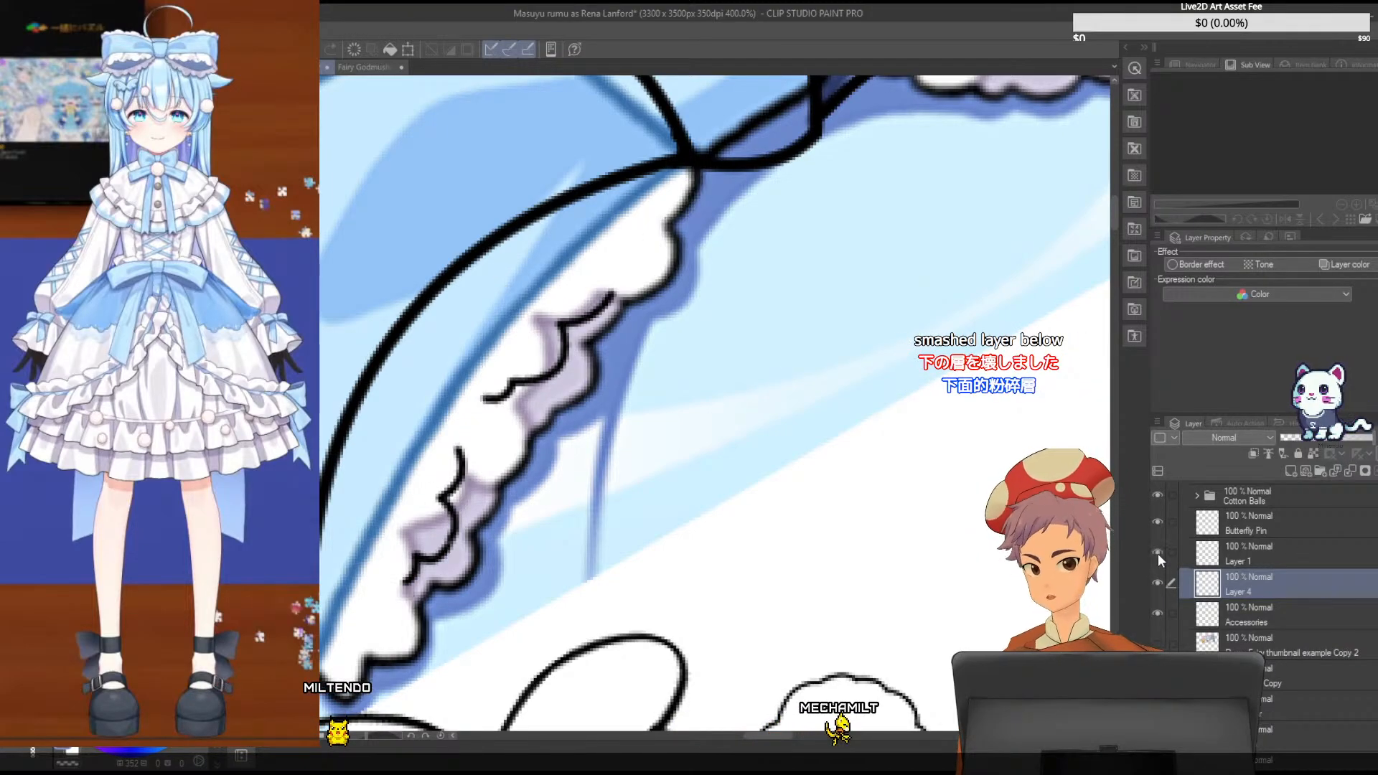
pyautogui.click(1156, 553)
pyautogui.click(1278, 549)
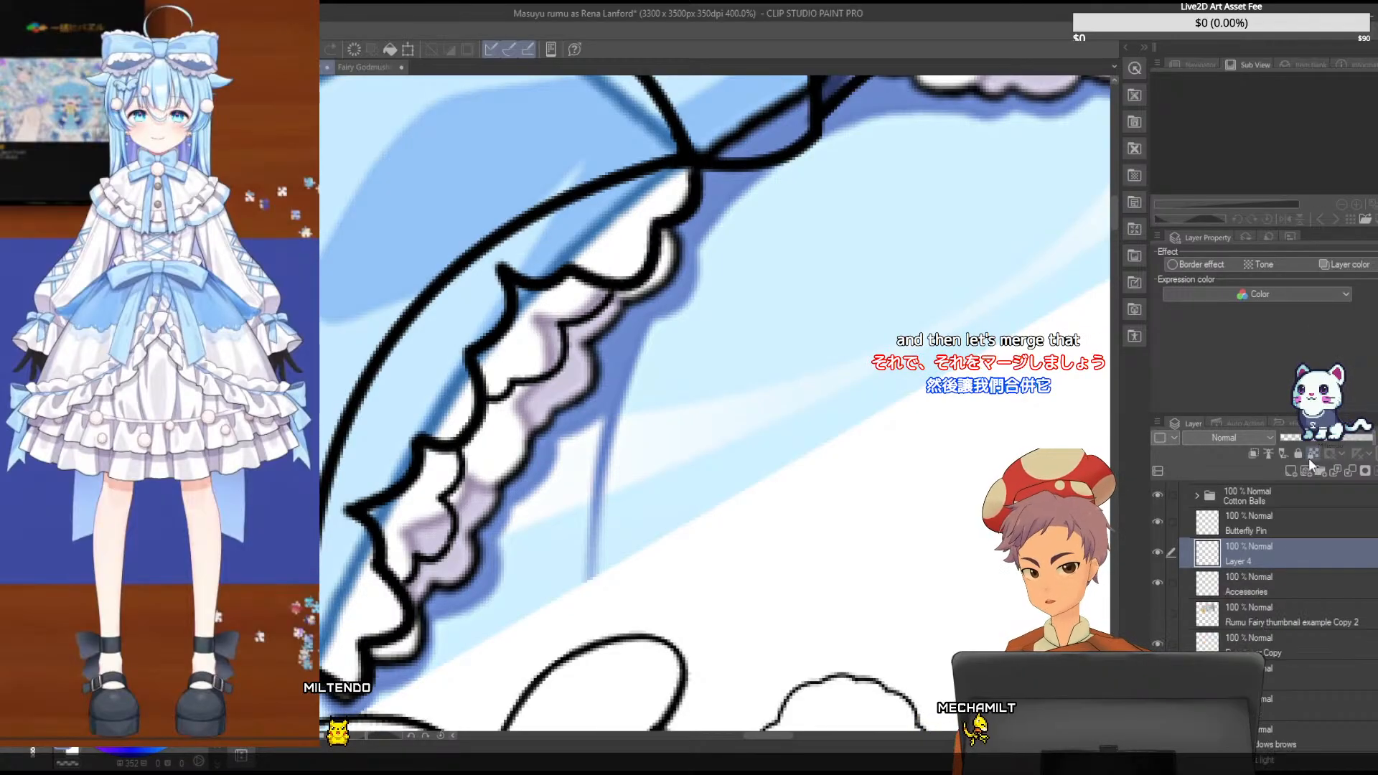
pyautogui.hotkey('ctrl', 'e')
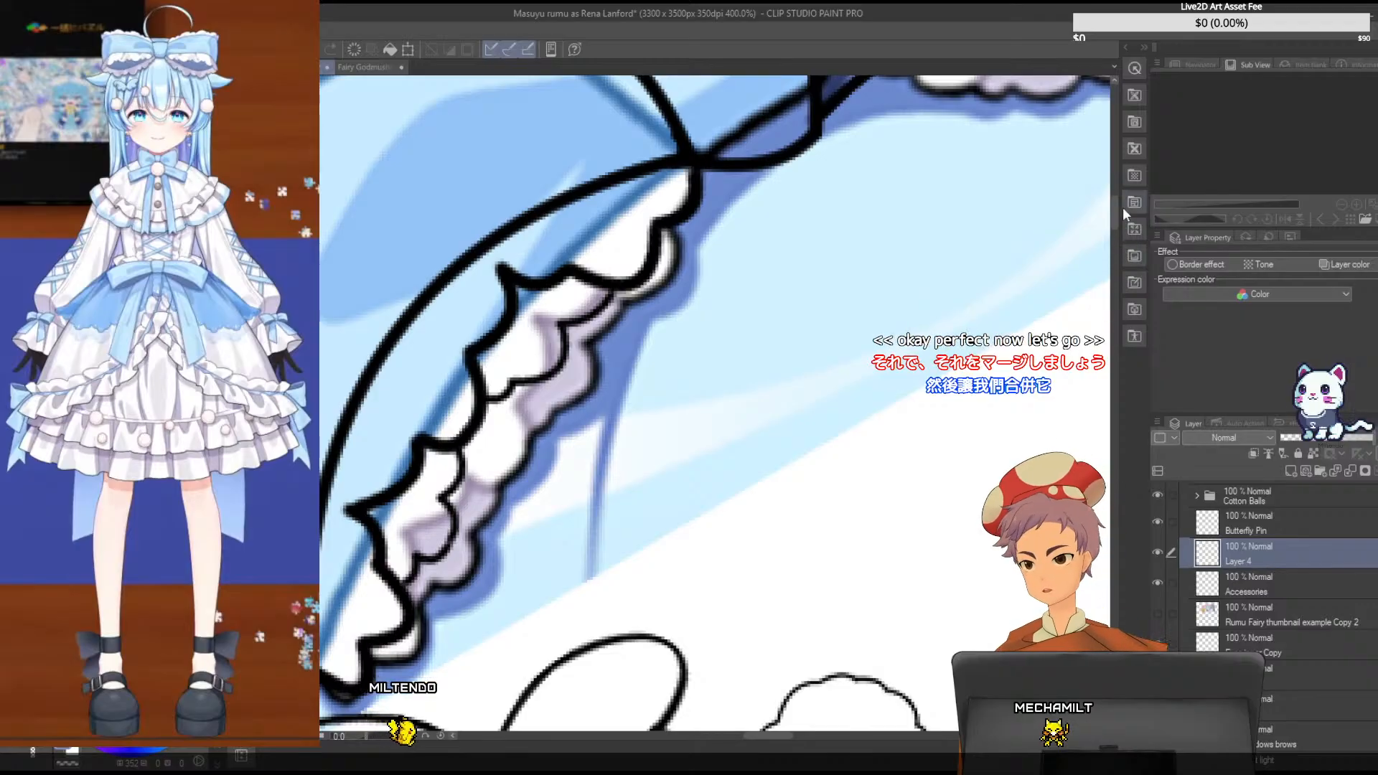
# - Move the Fairy Godmushroom chibi Copy reference layer directly beneath the Accessories layer
pyautogui.scroll(3, 1115, 208)
pyautogui.scroll(2, 1113, 200)
pyautogui.hotkey('ctrl', '0')
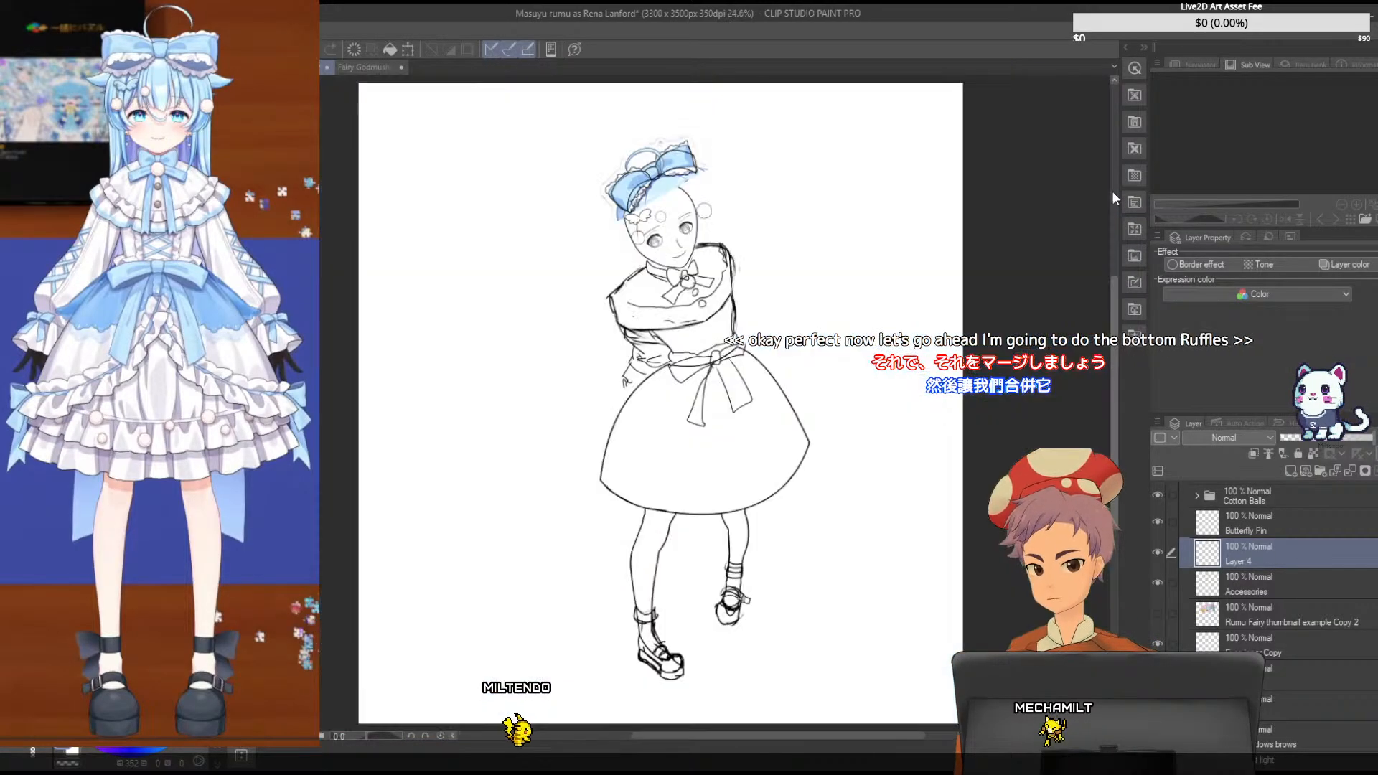
pyautogui.hotkey('ctrl', '-')
pyautogui.hotkey('ctrl', '-')
pyautogui.hotkey('ctrl', '+')
pyautogui.hotkey('ctrl', '+')
pyautogui.hotkey('ctrl', '+')
pyautogui.hotkey('ctrl', '+')
pyautogui.hotkey('ctrl', '+')
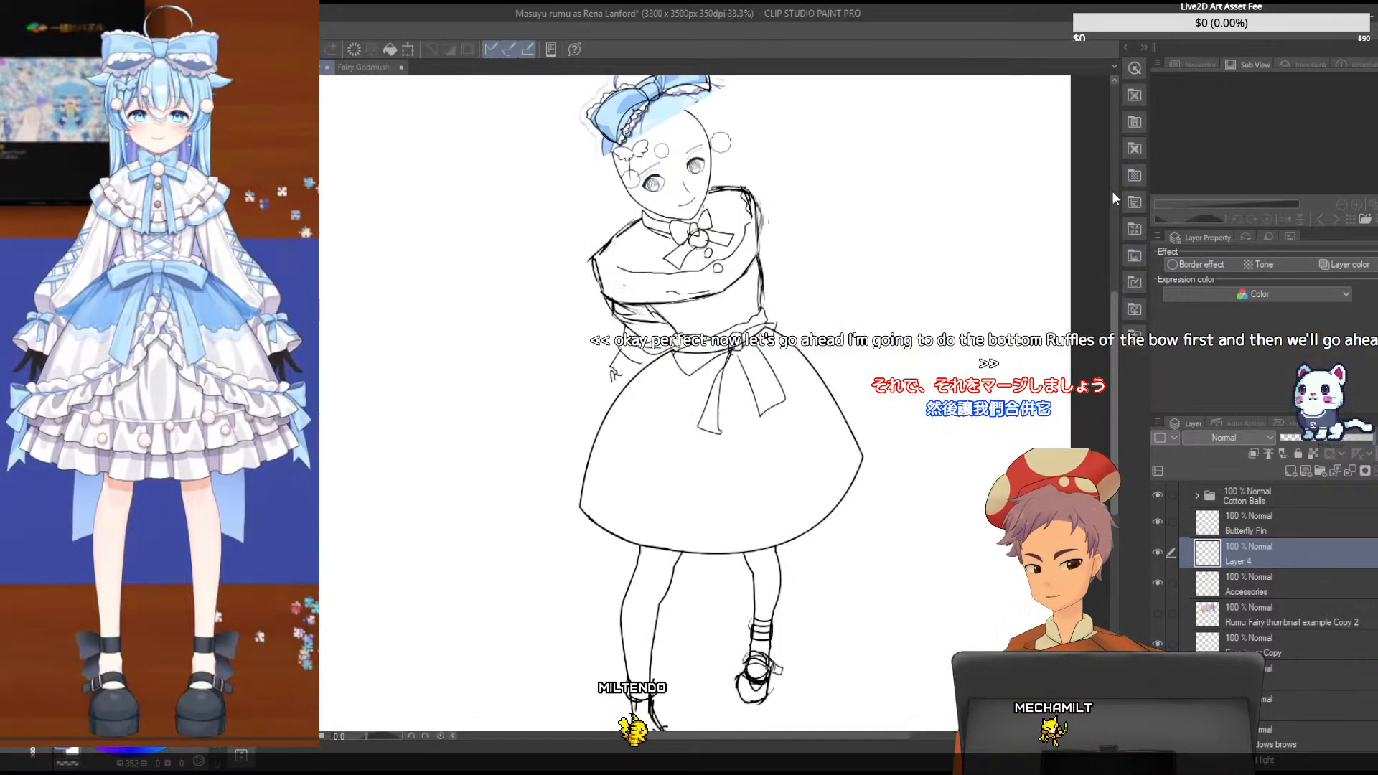
pyautogui.hotkey('ctrl', '+')
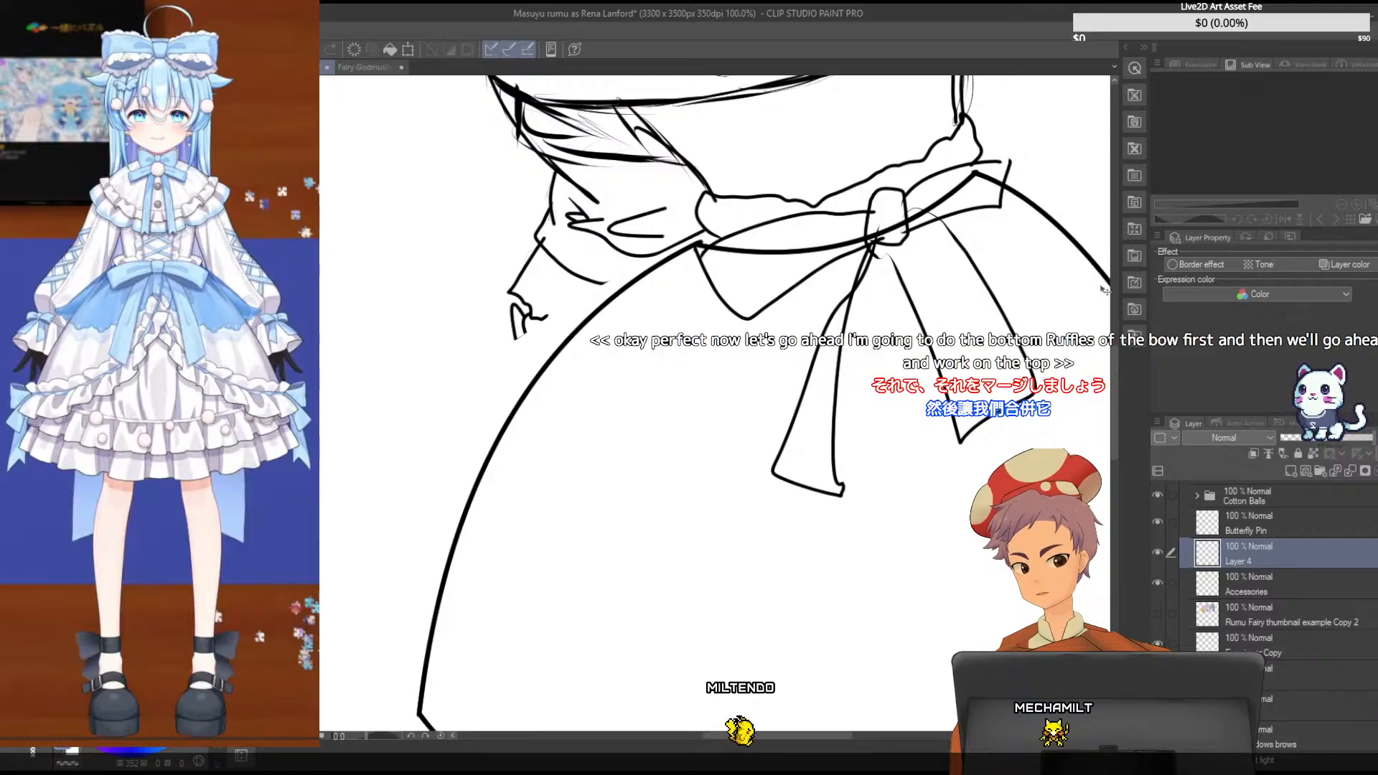
pyautogui.scroll(10, 1113, 239)
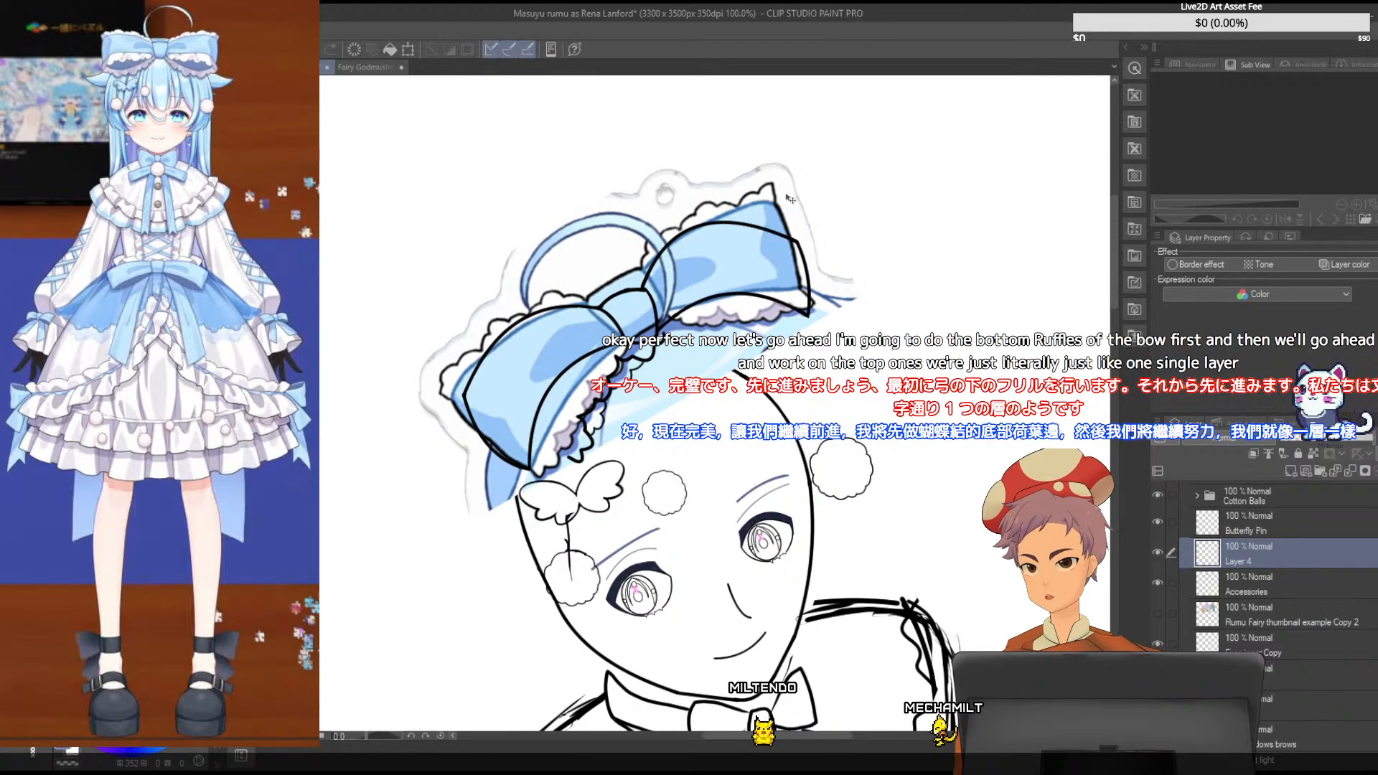
pyautogui.scroll(-5, 1295, 600)
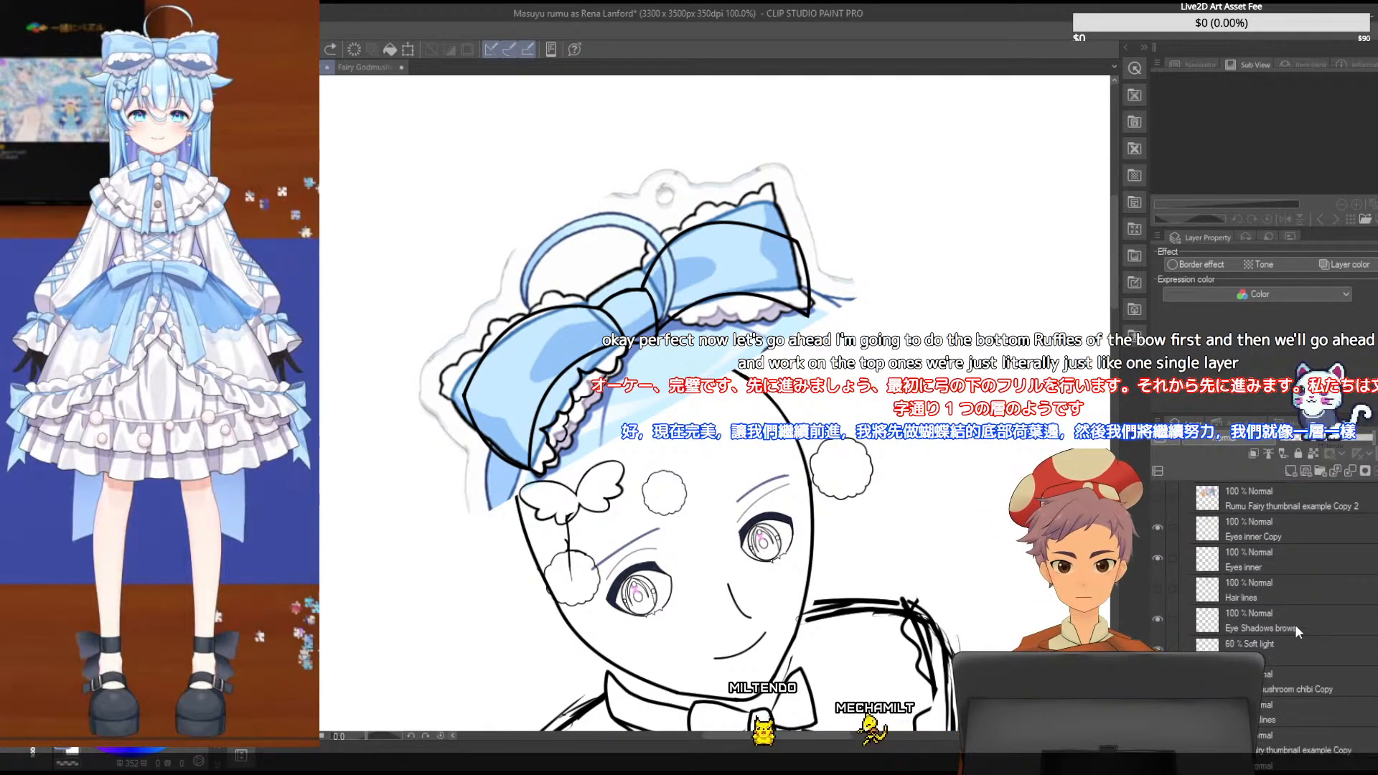
pyautogui.click(1292, 644)
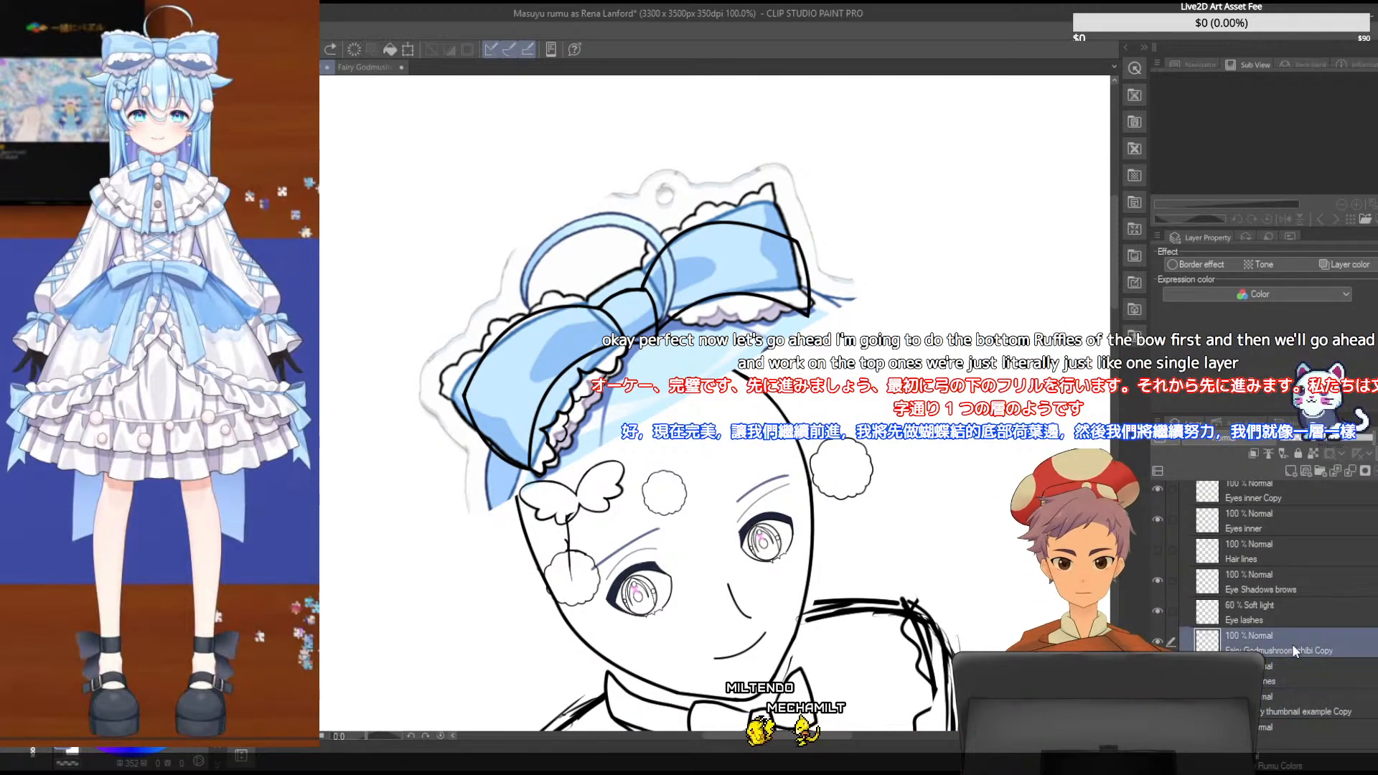
pyautogui.moveTo(1291, 643); pyautogui.dragTo(1273, 605)
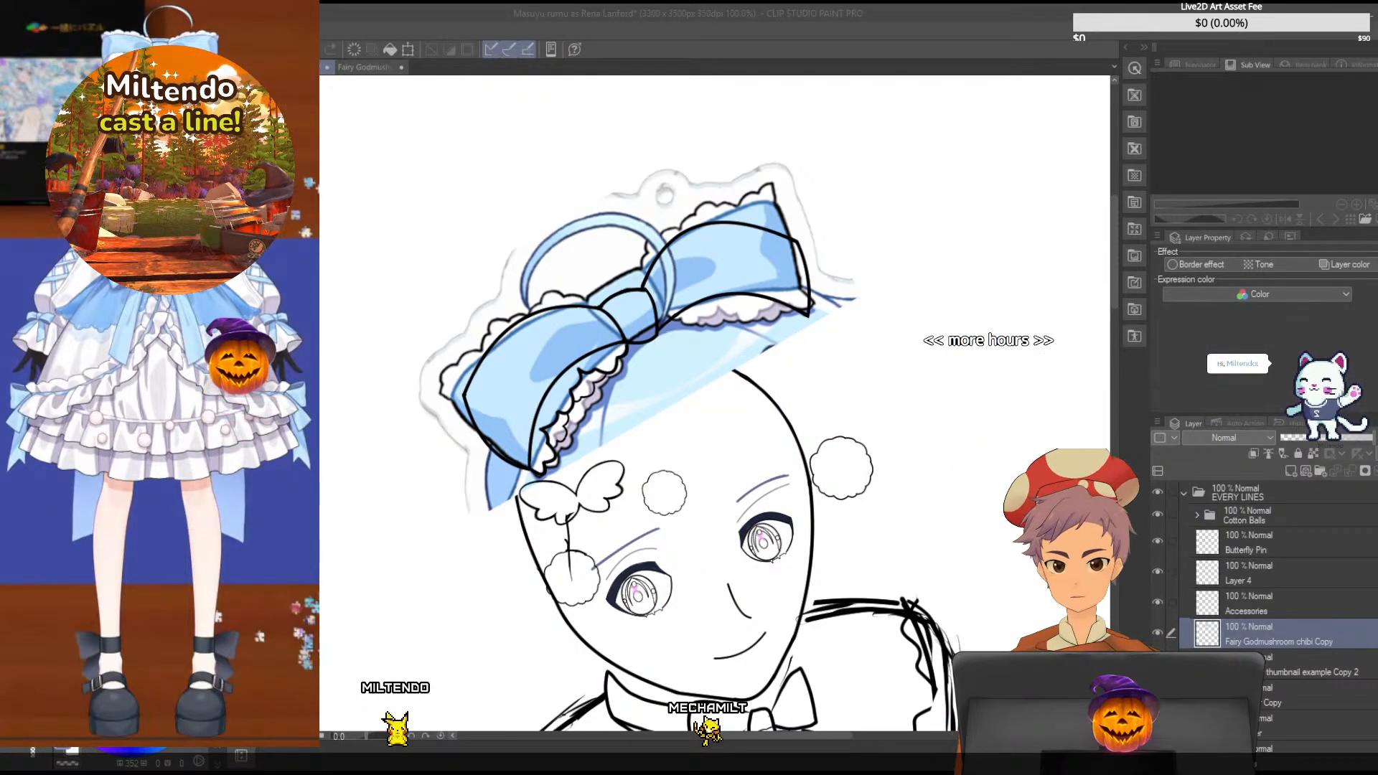
# - Reposition the bow reference image and rotate it clockwise to line up with the inked bow outline
pyautogui.moveTo(908, 214); pyautogui.dragTo(920, 169)
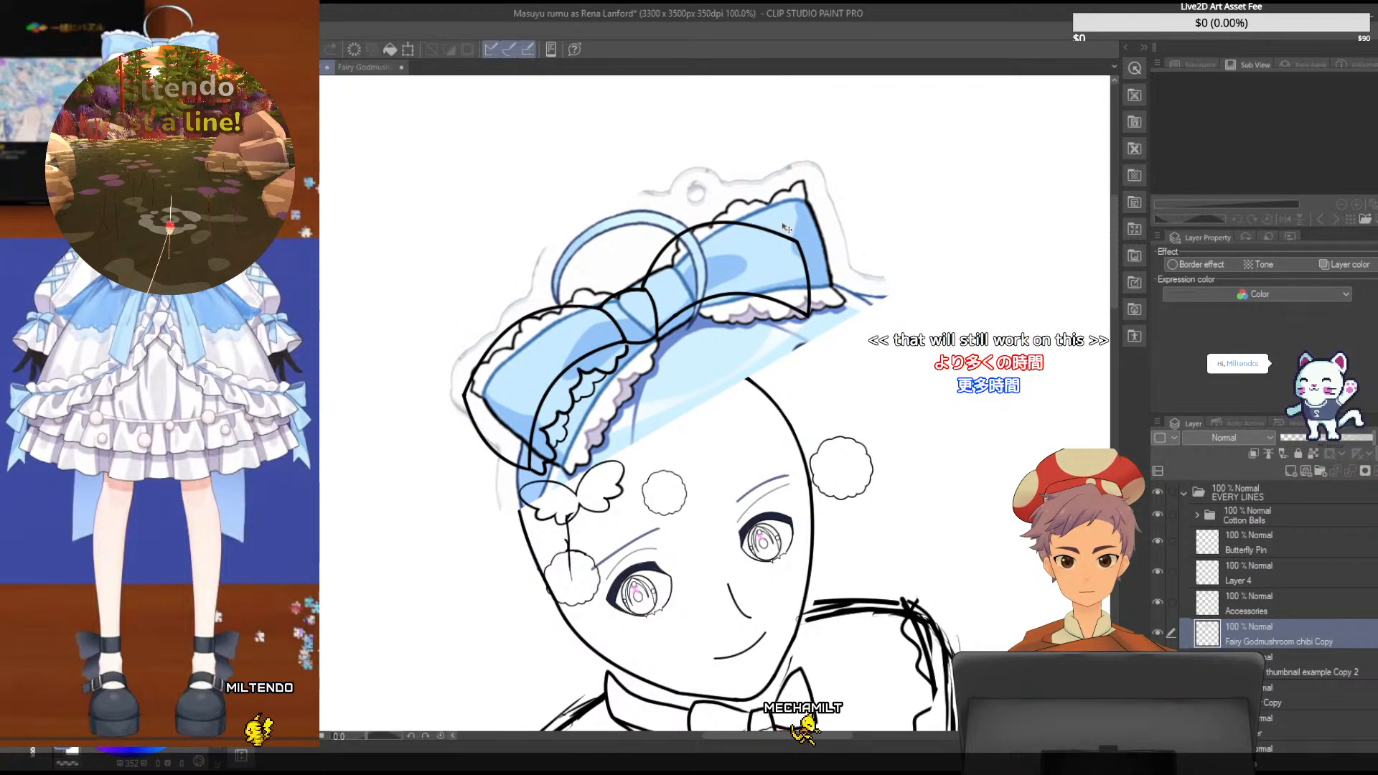
pyautogui.hotkey('ctrl', 't')
pyautogui.moveTo(887, 77); pyautogui.dragTo(971, 218)
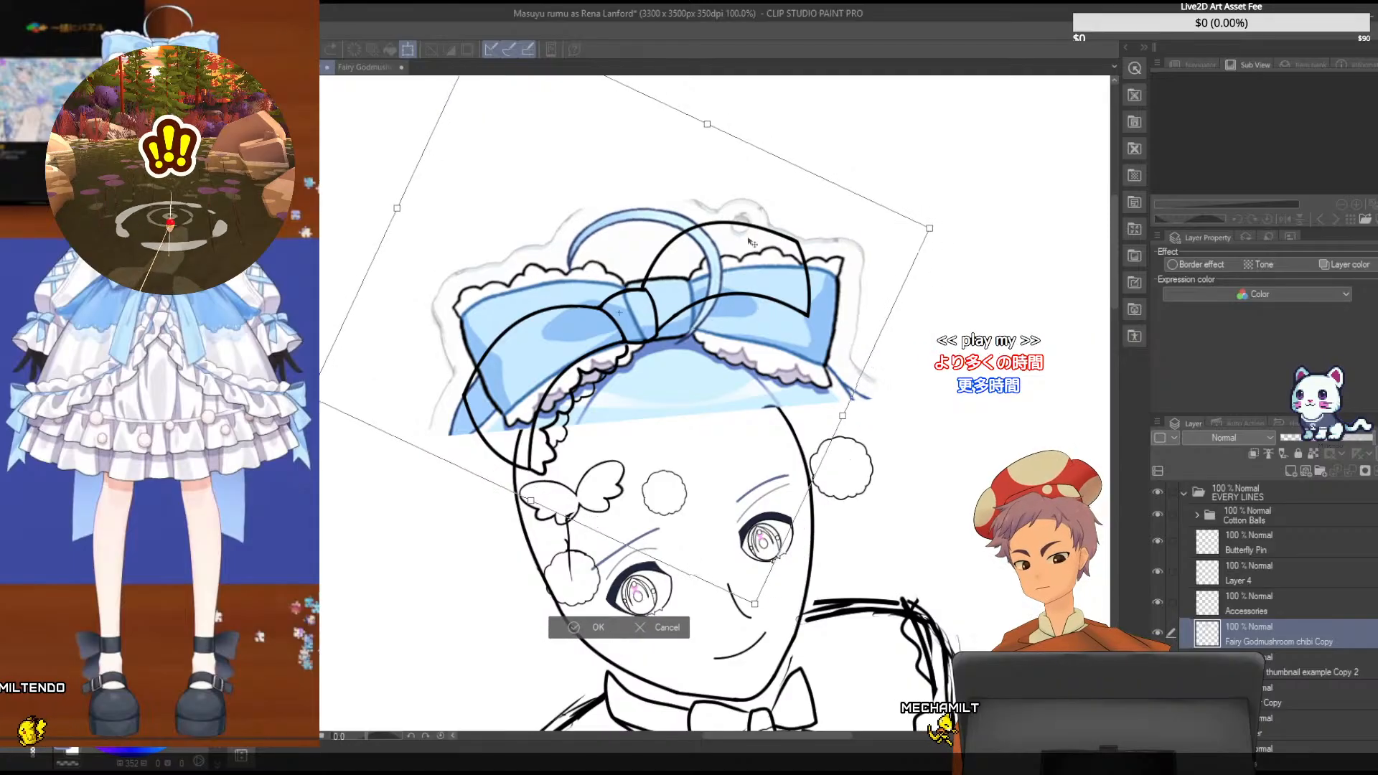
pyautogui.moveTo(782, 241); pyautogui.dragTo(744, 247)
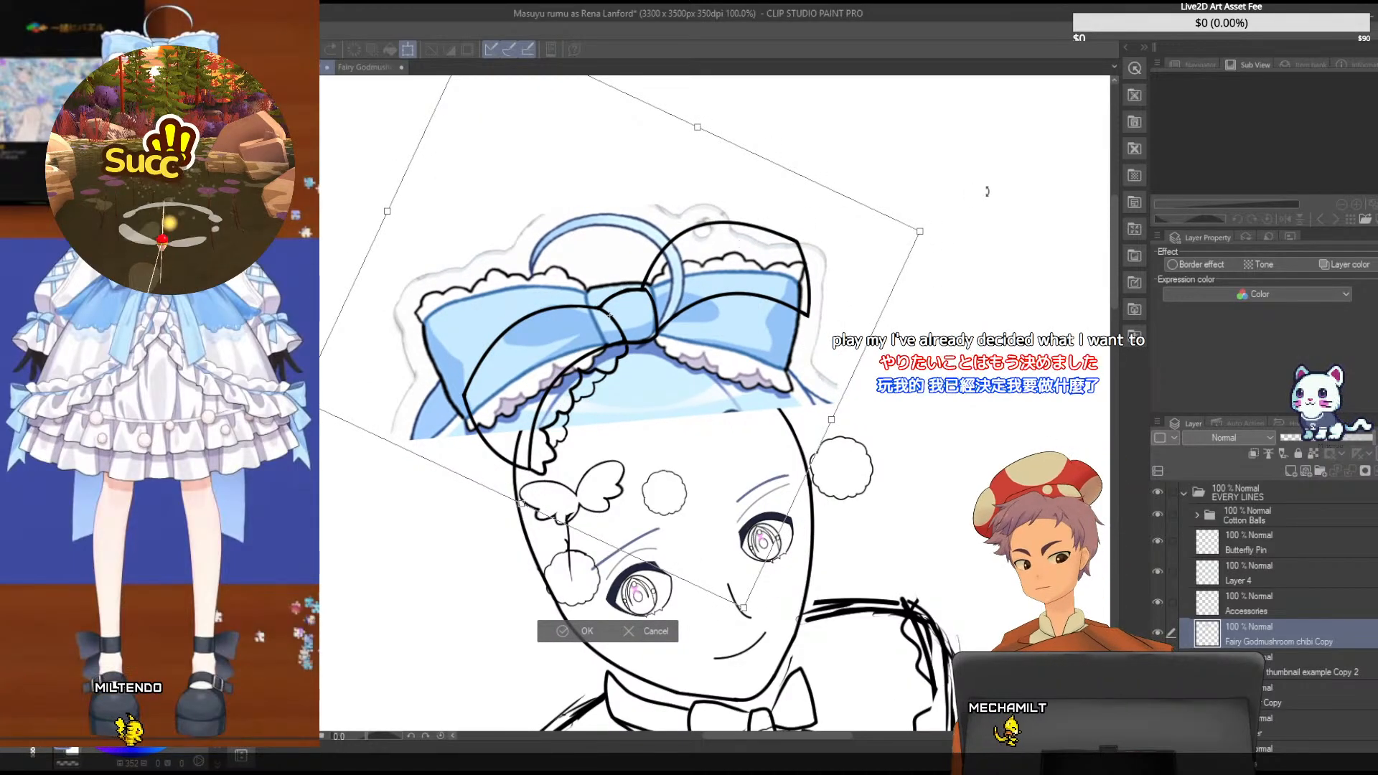
pyautogui.moveTo(987, 191); pyautogui.dragTo(915, 126)
pyautogui.moveTo(827, 198); pyautogui.dragTo(838, 186)
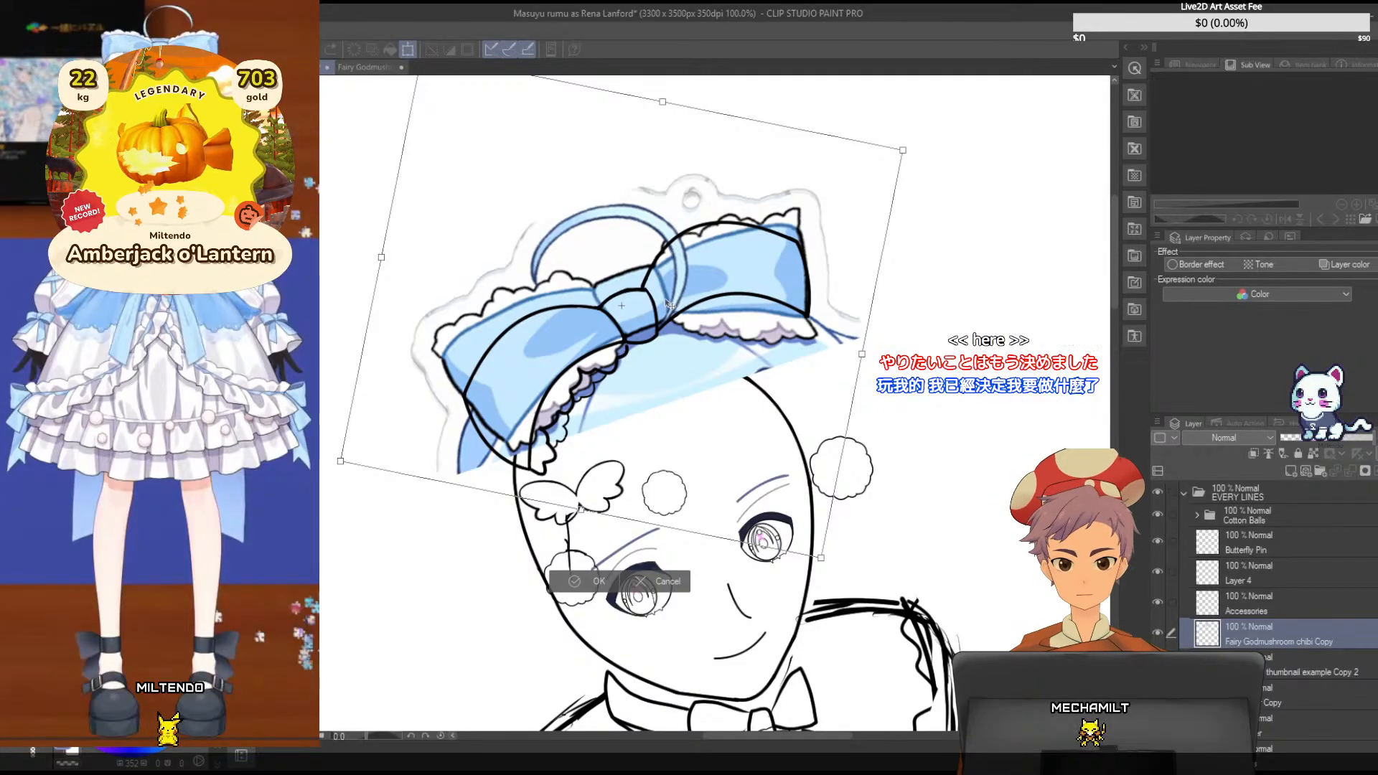
# - Fine-tune the bow reference by stretching it slightly wider, shifting it down and turning it slightly counterclockwise to fit the inked bow
pyautogui.moveTo(325, 476); pyautogui.dragTo(334, 491)
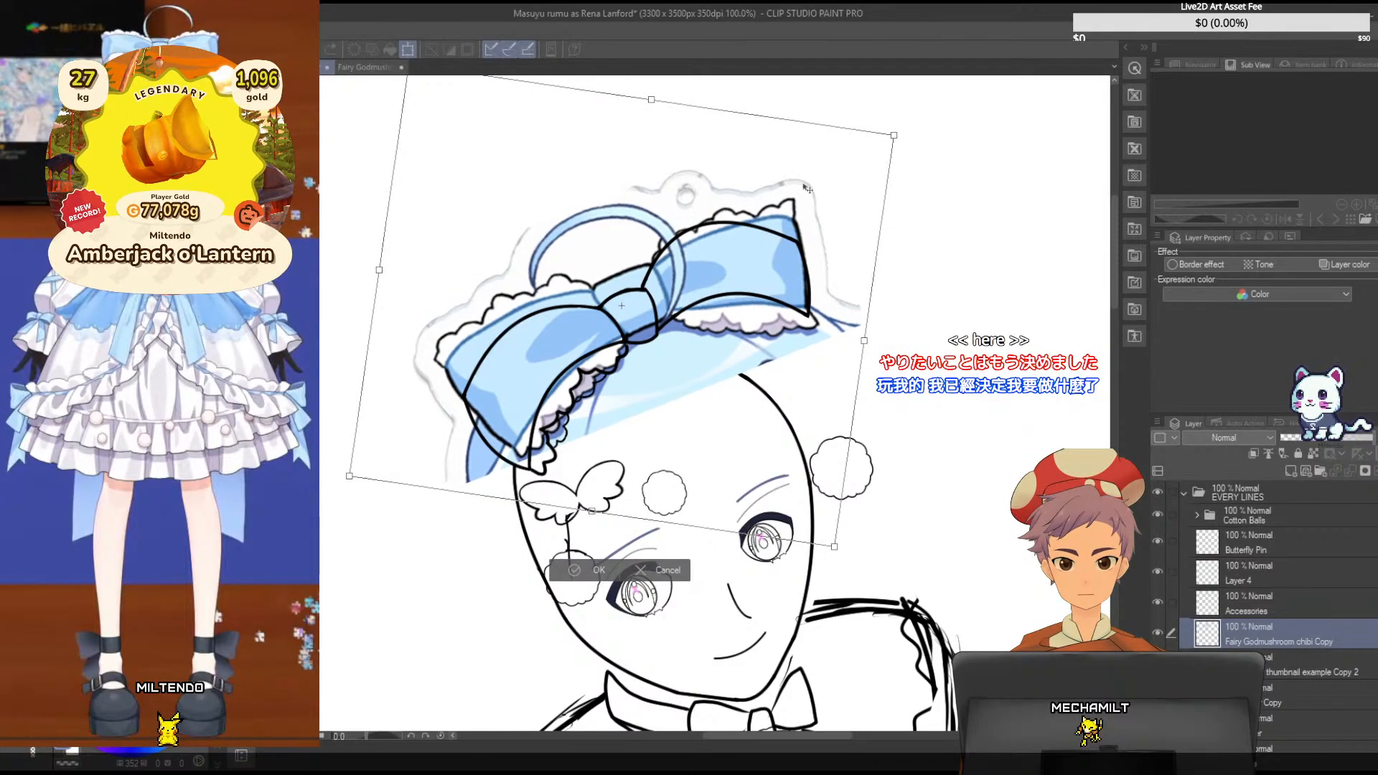
pyautogui.moveTo(745, 224); pyautogui.dragTo(733, 244)
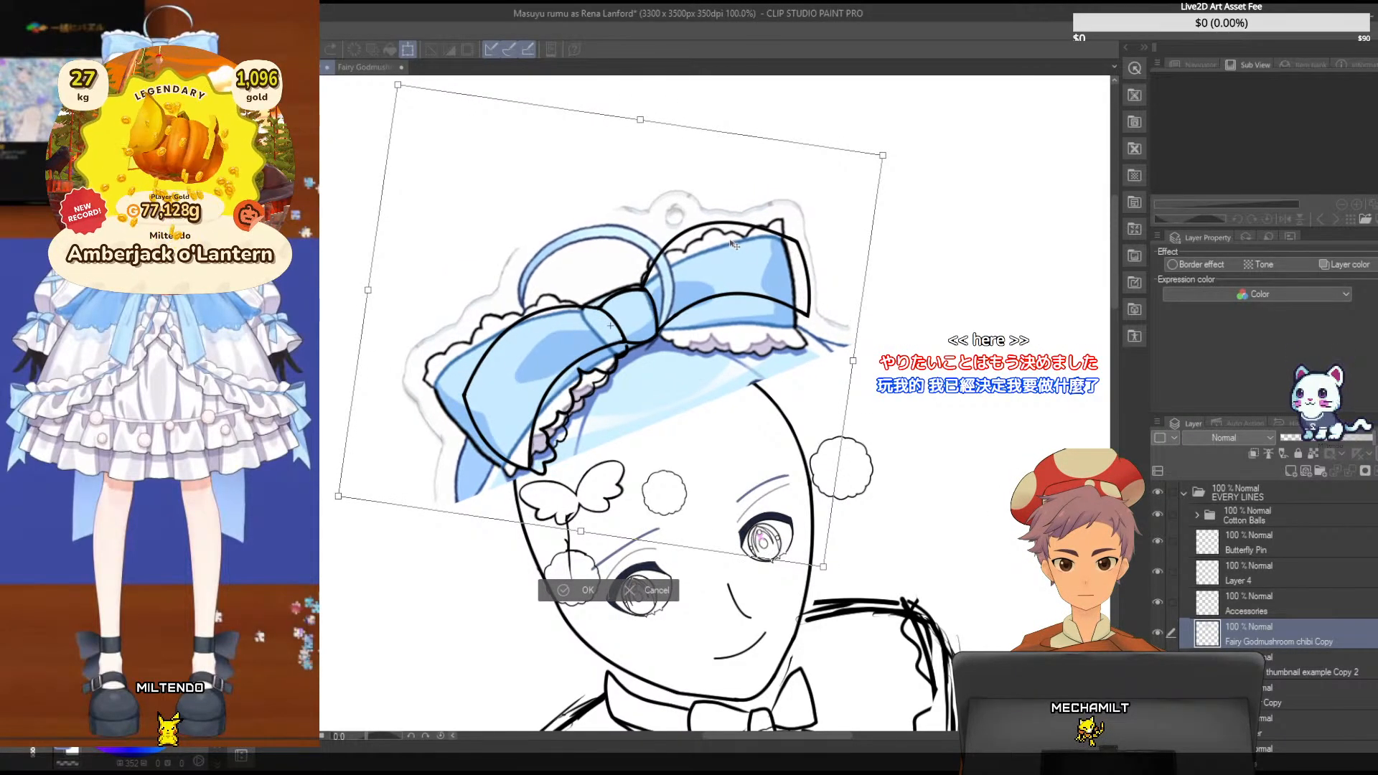
pyautogui.moveTo(853, 360); pyautogui.dragTo(873, 364)
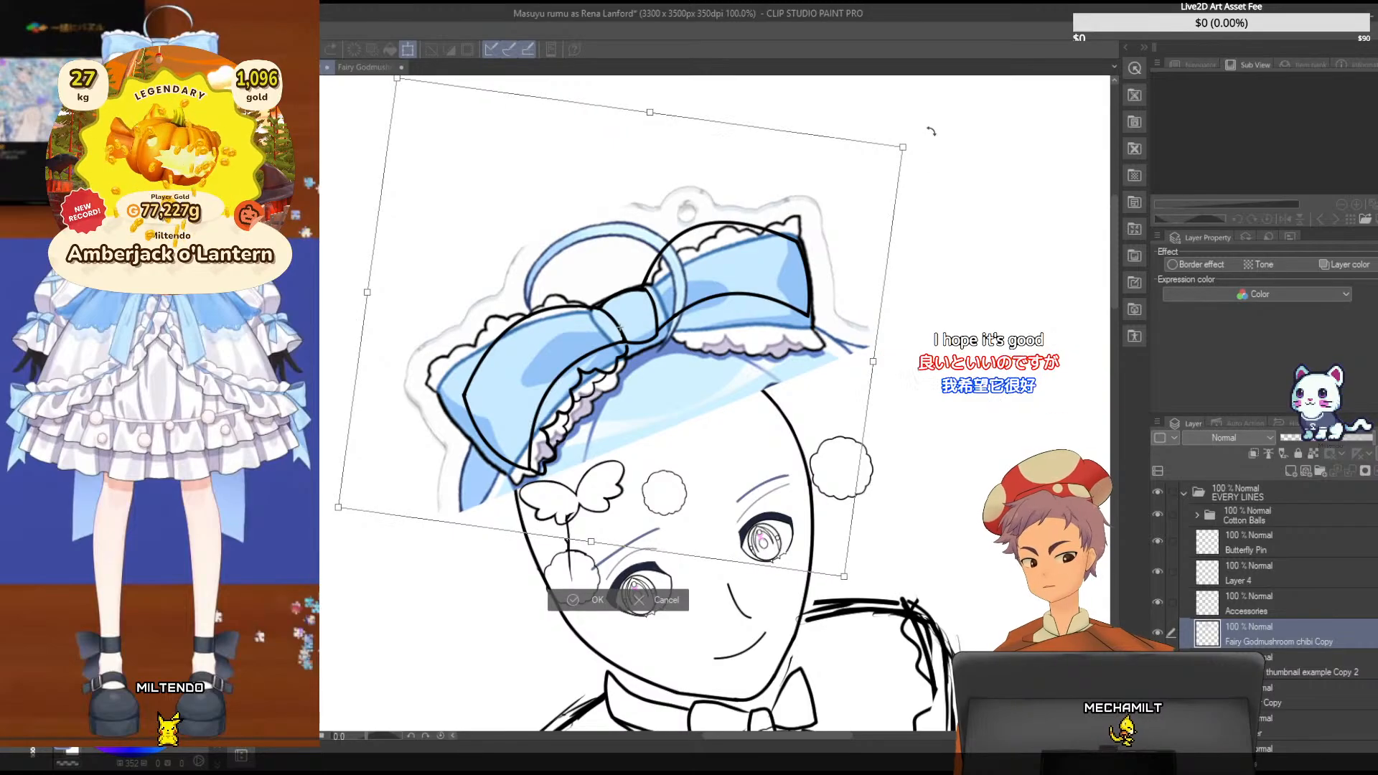
pyautogui.moveTo(932, 132); pyautogui.dragTo(927, 122)
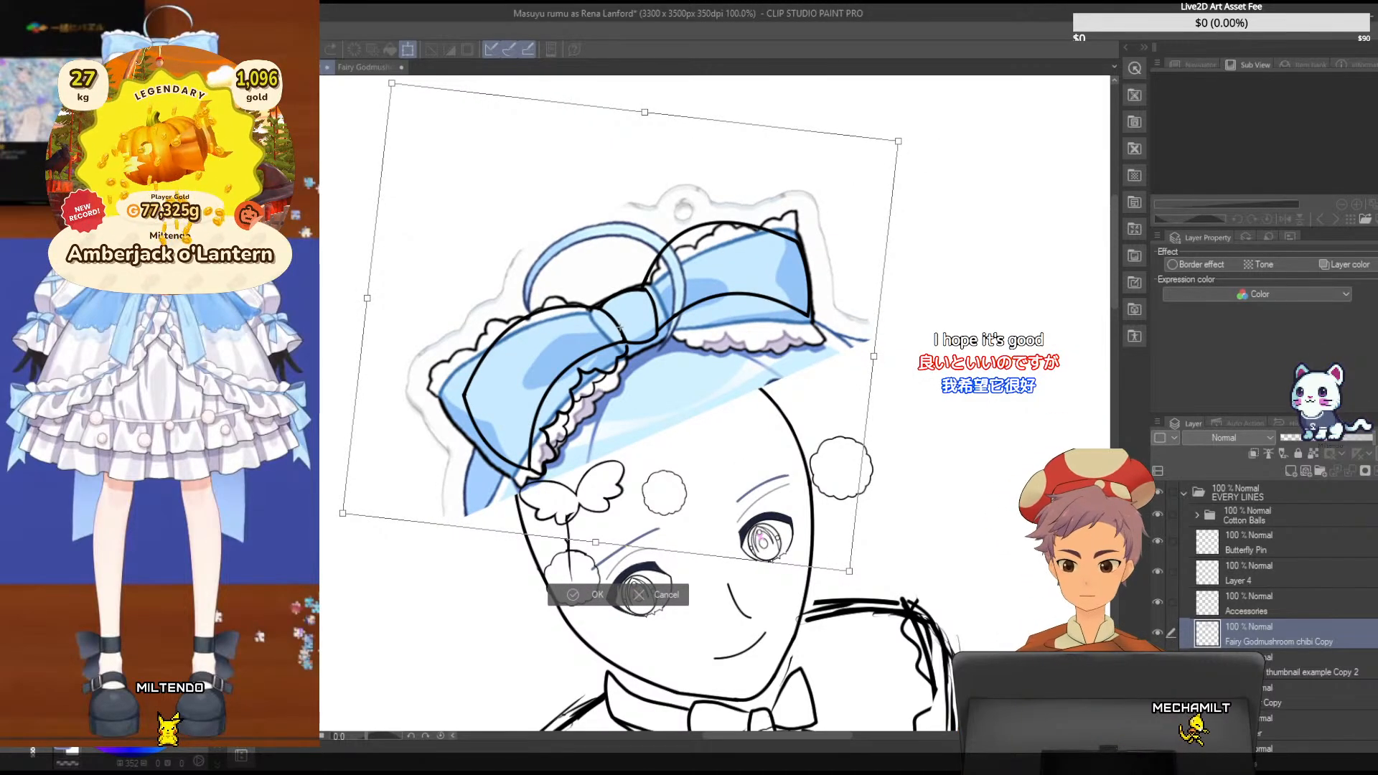
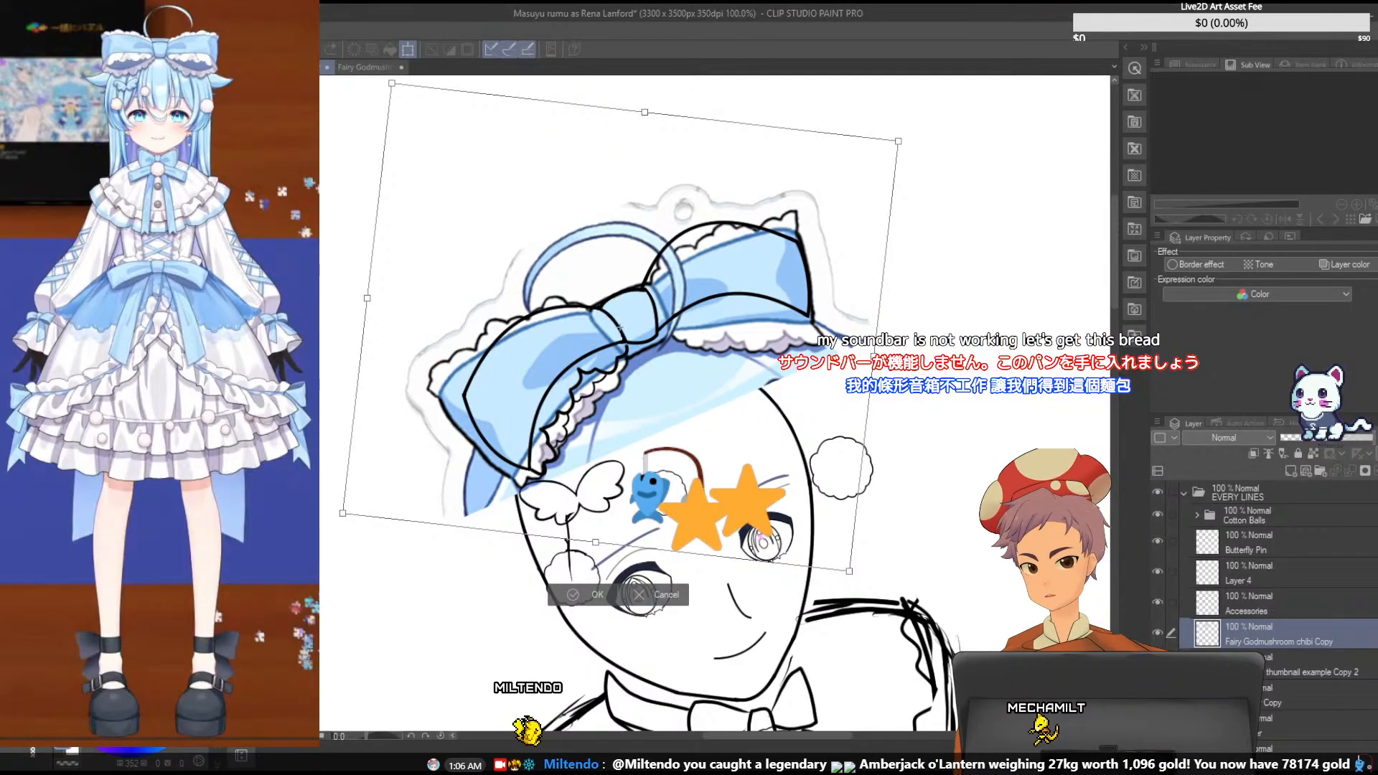
# - Nudge the bow reference up, rotate it slightly counterclockwise and adjust its width to match the inked right bow loop
pyautogui.moveTo(829, 191); pyautogui.dragTo(824, 185)
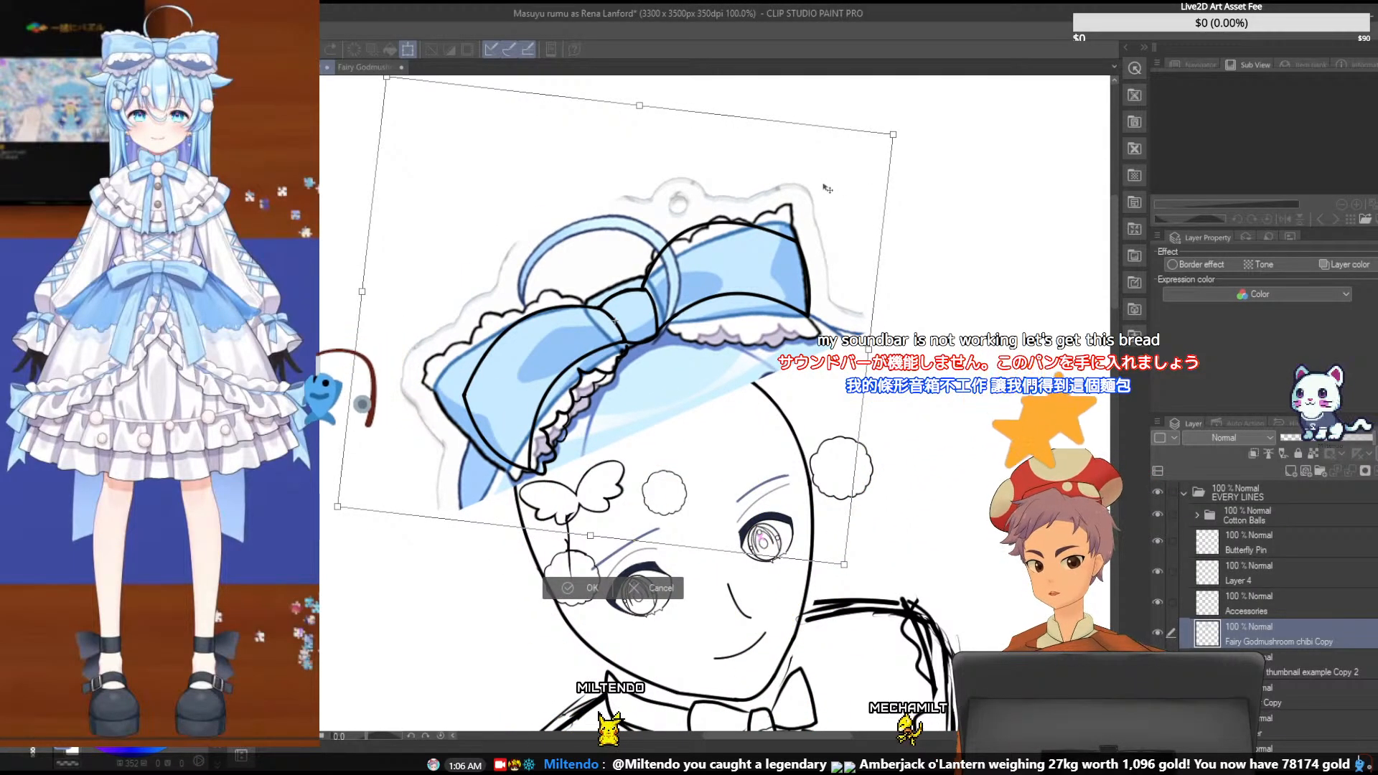
pyautogui.scroll(1, 828, 188)
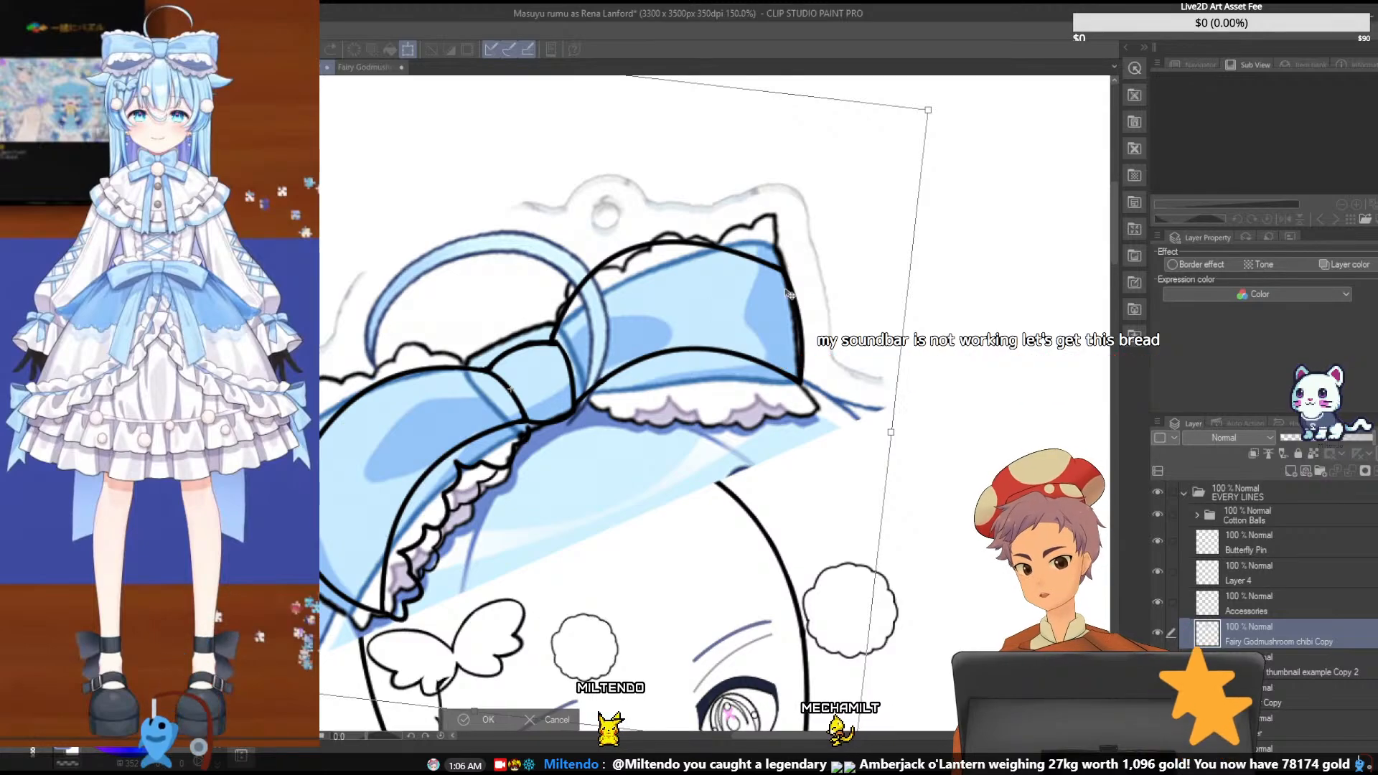
pyautogui.moveTo(941, 180); pyautogui.dragTo(934, 166)
pyautogui.moveTo(808, 230); pyautogui.dragTo(799, 248)
pyautogui.moveTo(882, 430); pyautogui.dragTo(888, 432)
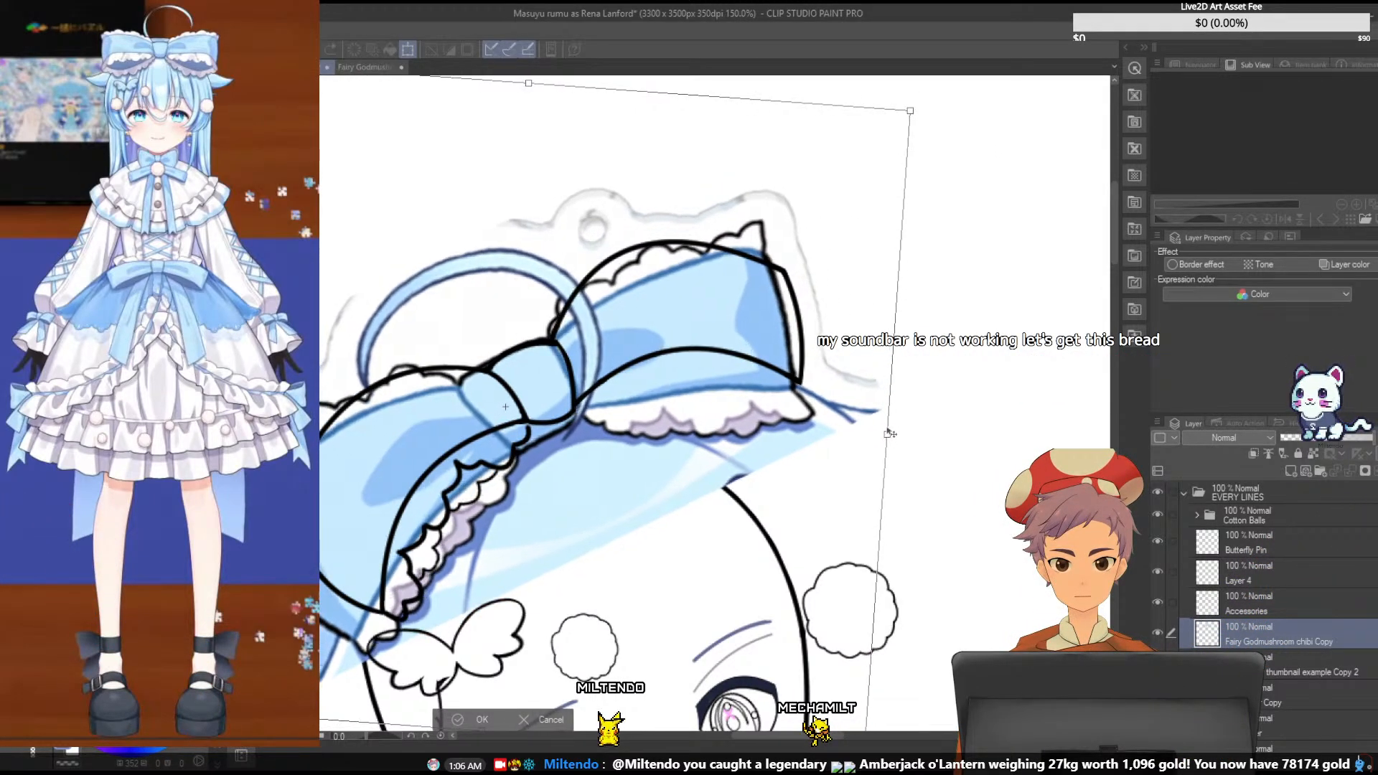
pyautogui.moveTo(838, 331); pyautogui.dragTo(842, 324)
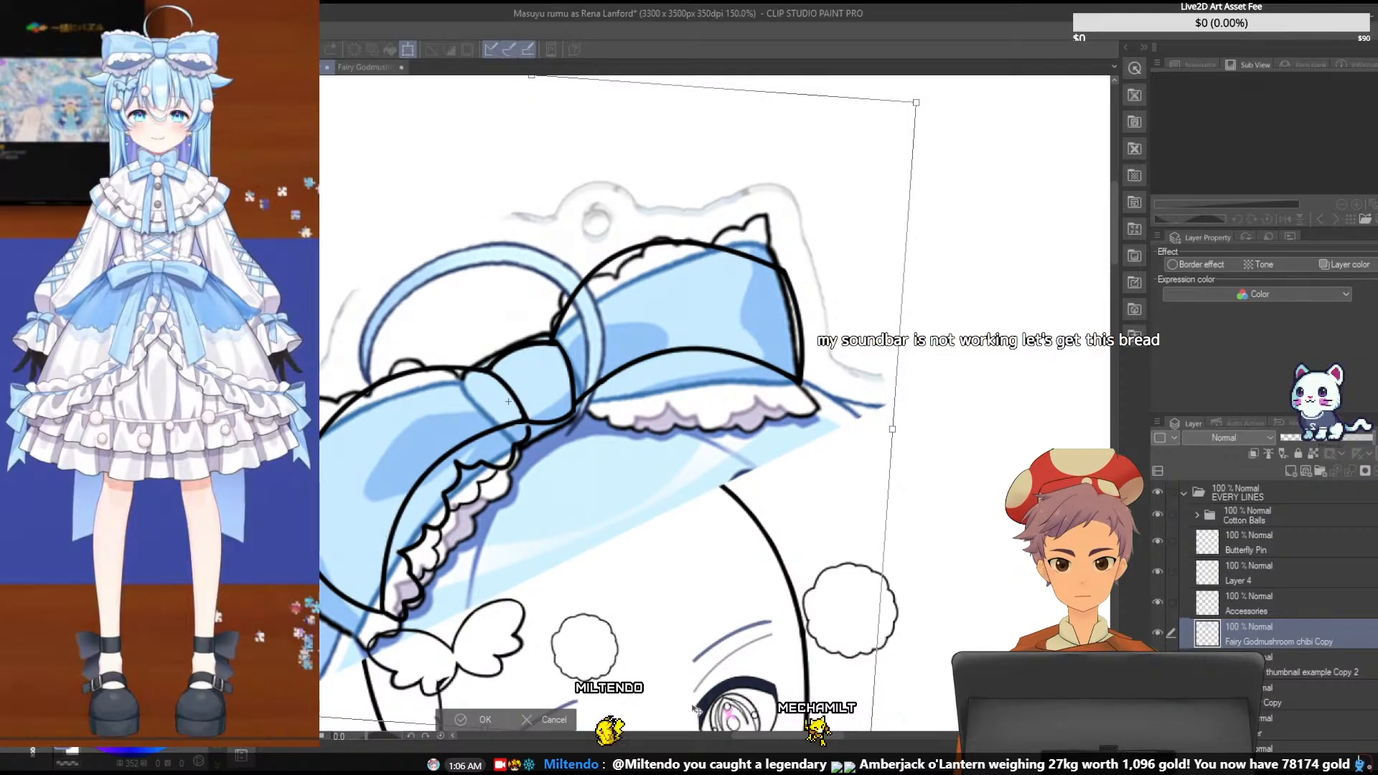
pyautogui.moveTo(739, 735); pyautogui.dragTo(717, 739)
pyautogui.moveTo(287, 373); pyautogui.dragTo(276, 372)
pyautogui.moveTo(750, 268); pyautogui.dragTo(748, 277)
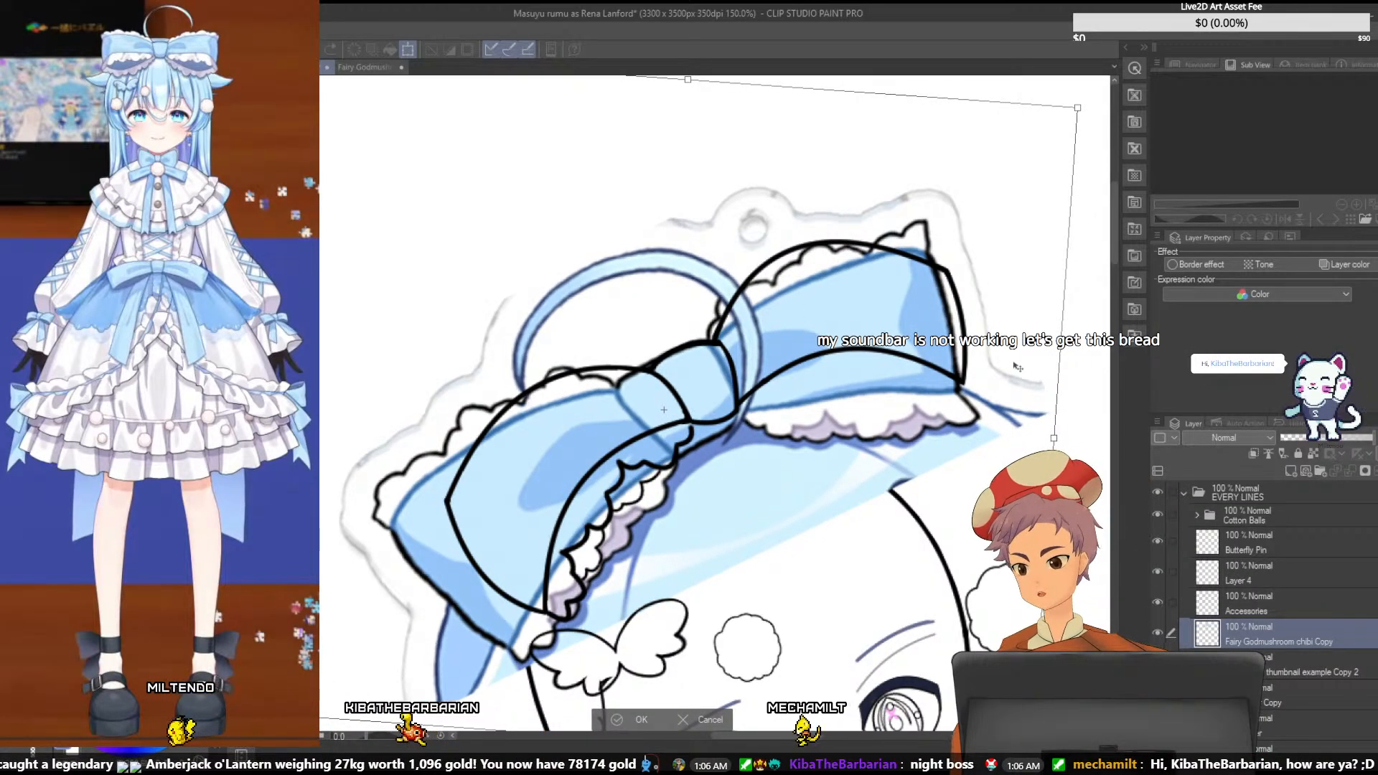
# - Finish aligning the bow reference with small rotations, shifts and a slight widening, and apply the transformation
pyautogui.moveTo(1090, 459); pyautogui.dragTo(1091, 449)
pyautogui.moveTo(991, 375); pyautogui.dragTo(993, 375)
pyautogui.moveTo(1090, 448); pyautogui.dragTo(1064, 433)
pyautogui.moveTo(677, 324); pyautogui.dragTo(673, 321)
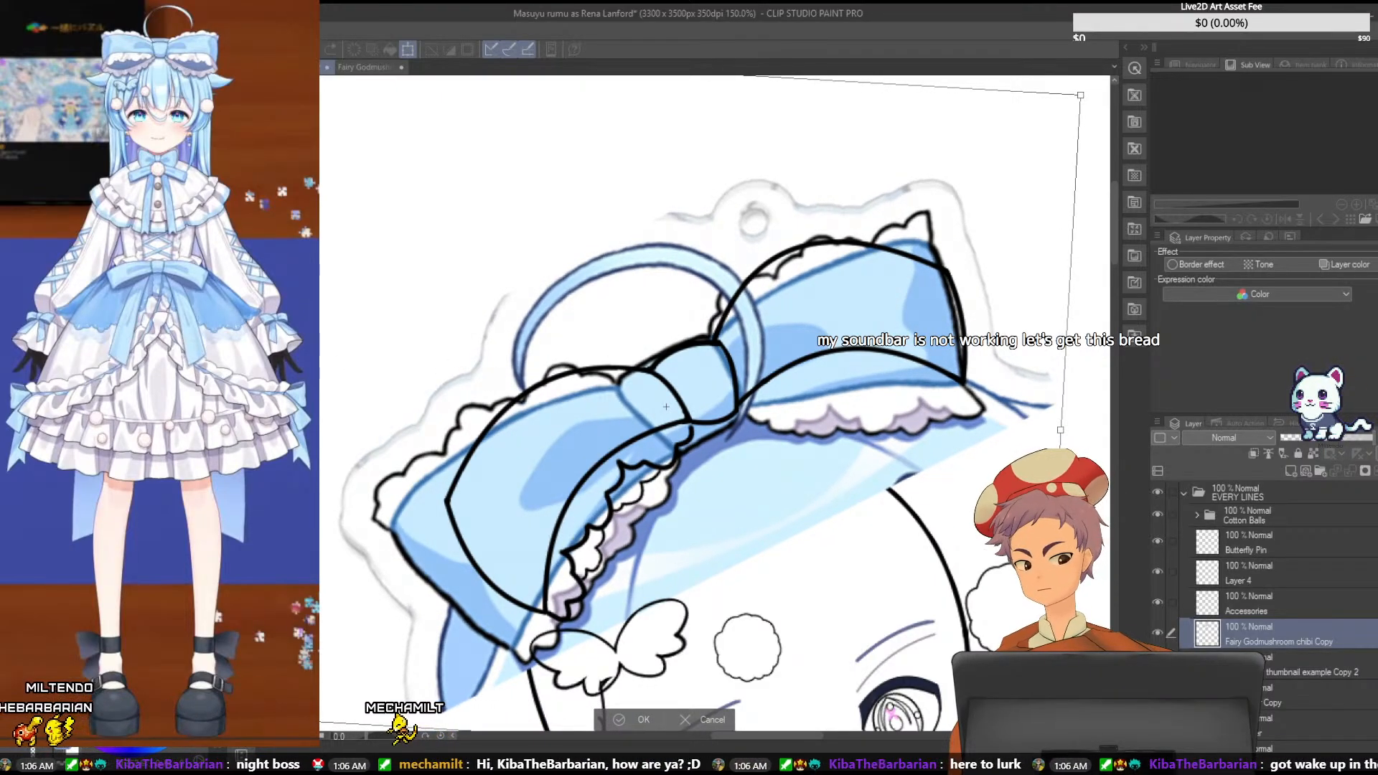
pyautogui.moveTo(272, 384); pyautogui.dragTo(266, 382)
pyautogui.moveTo(1086, 384); pyautogui.dragTo(1087, 381)
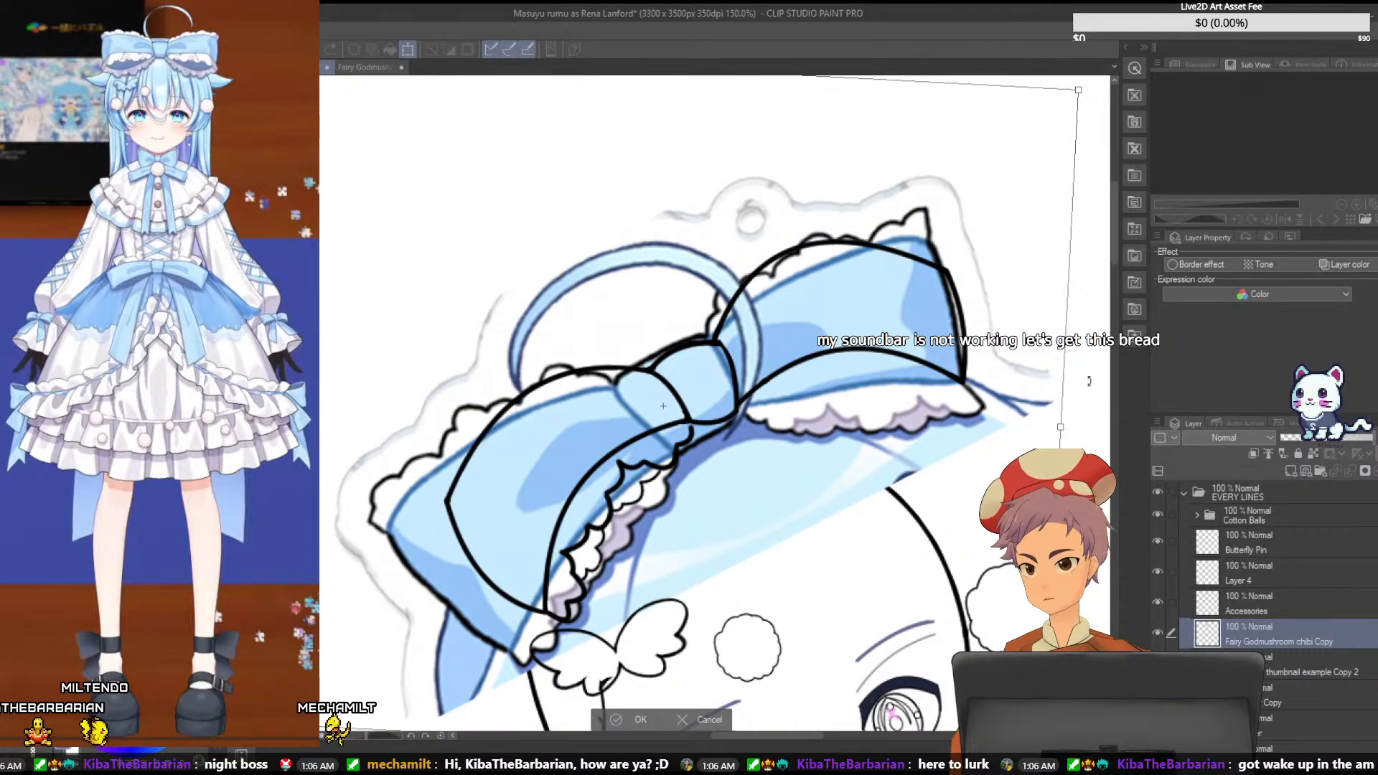
pyautogui.moveTo(905, 346); pyautogui.dragTo(907, 351)
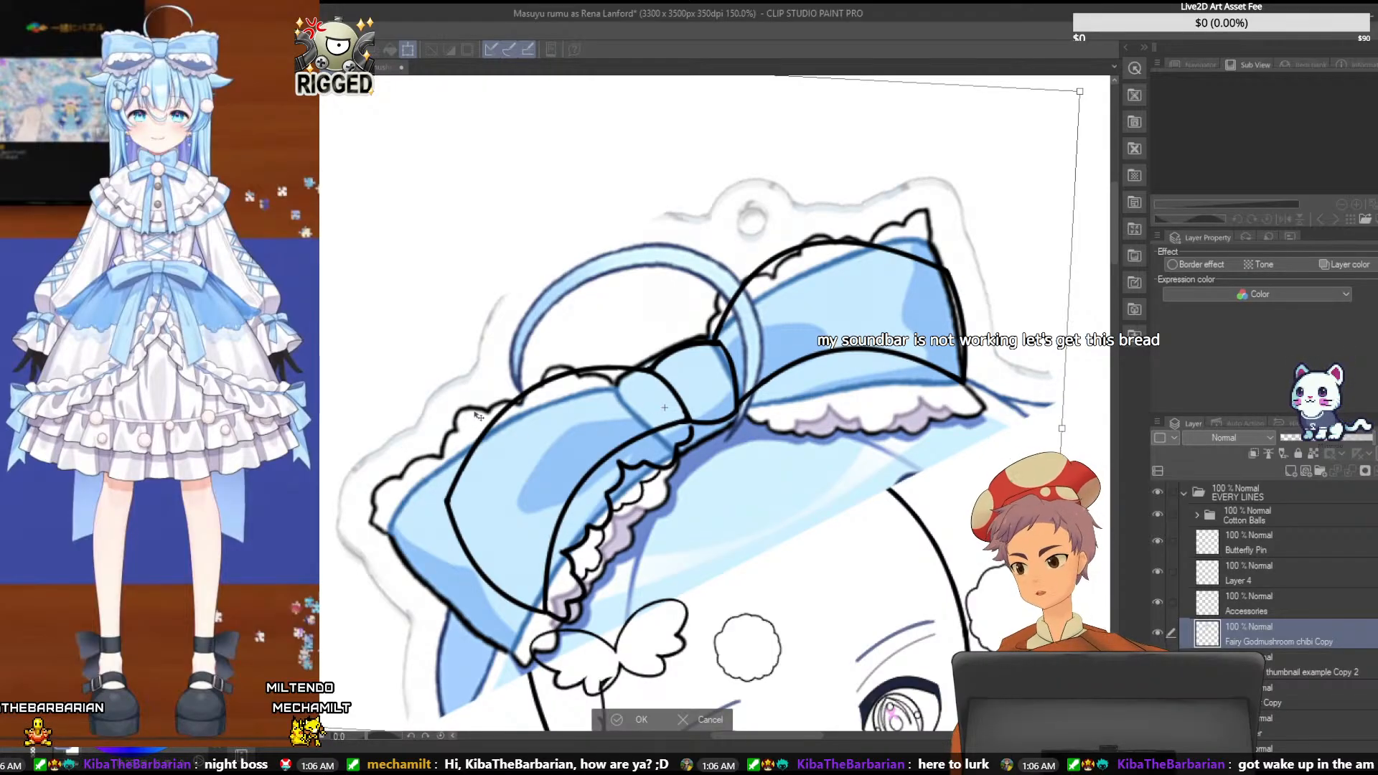
pyautogui.press('Return')
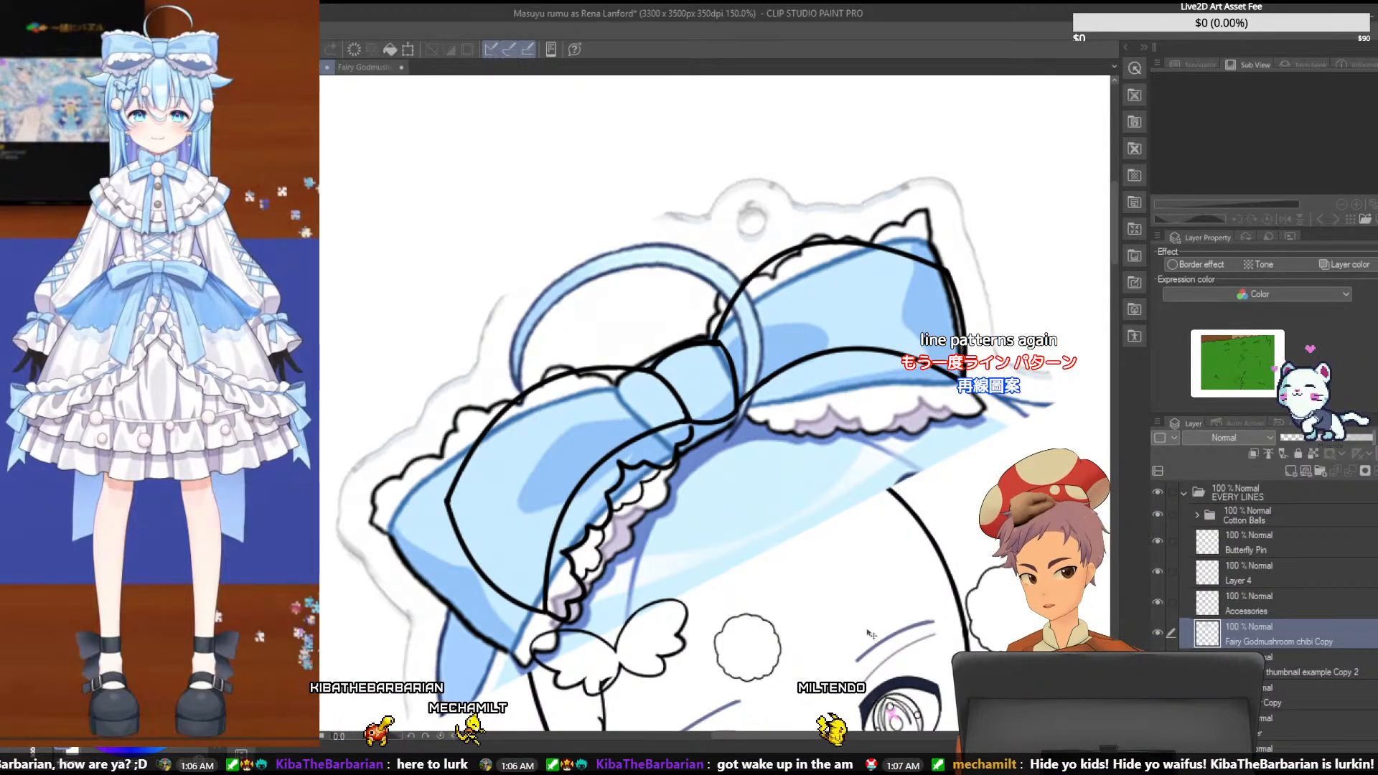
# - Add a new Layer 1 directly above Layer 4, discard the surplus Layer 3, and make Layer 1 active
pyautogui.click(1295, 458)
pyautogui.click(1294, 610)
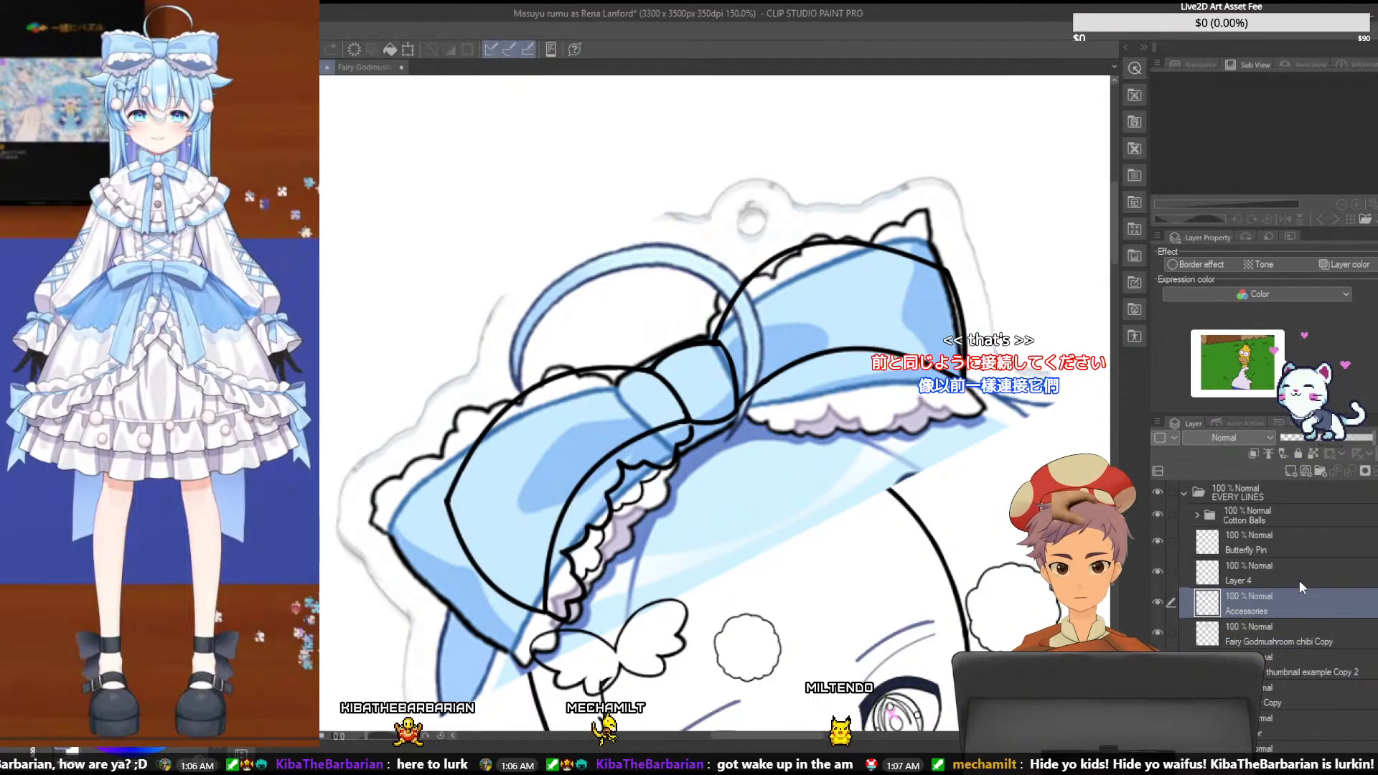
pyautogui.click(1299, 578)
pyautogui.click(1294, 468)
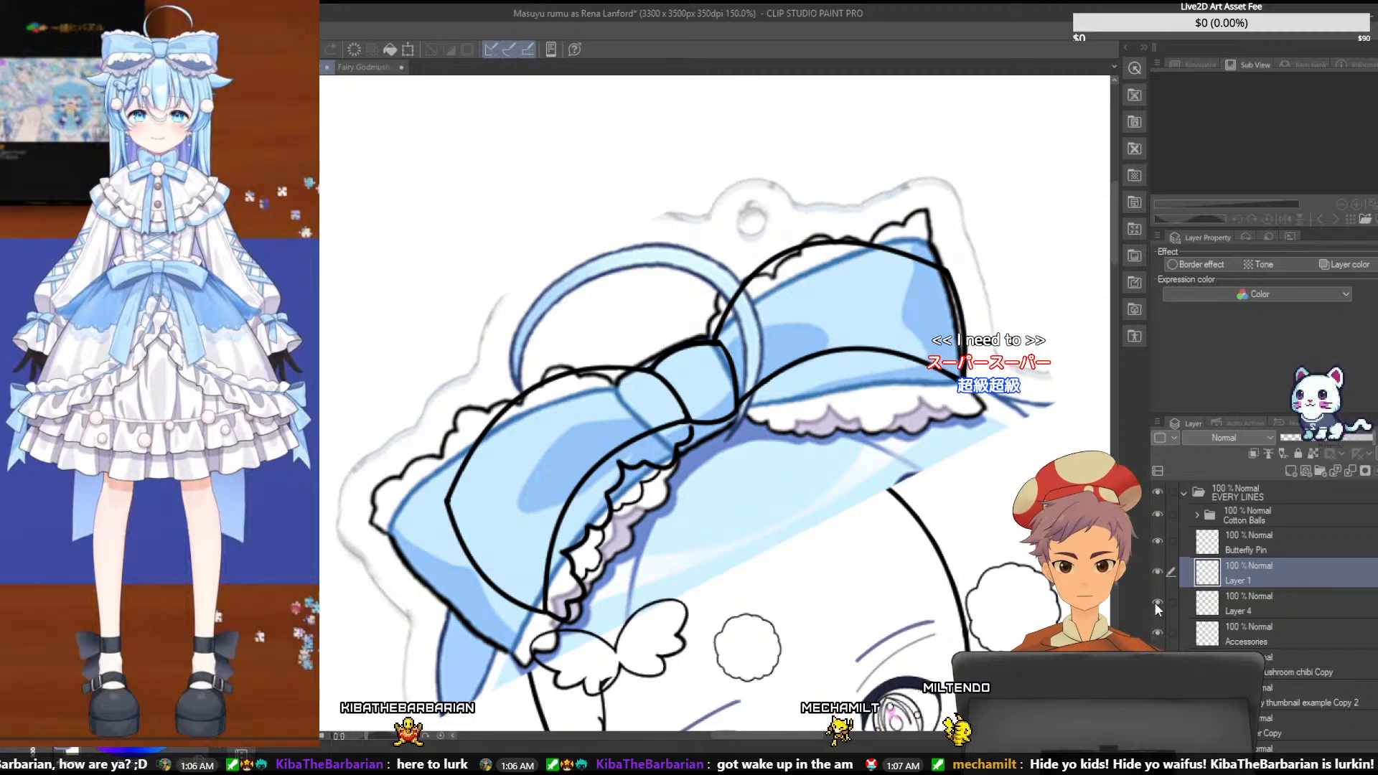
pyautogui.hotkey('ctrl', '+')
pyautogui.hotkey('ctrl', '+')
pyautogui.hotkey('ctrl', '+')
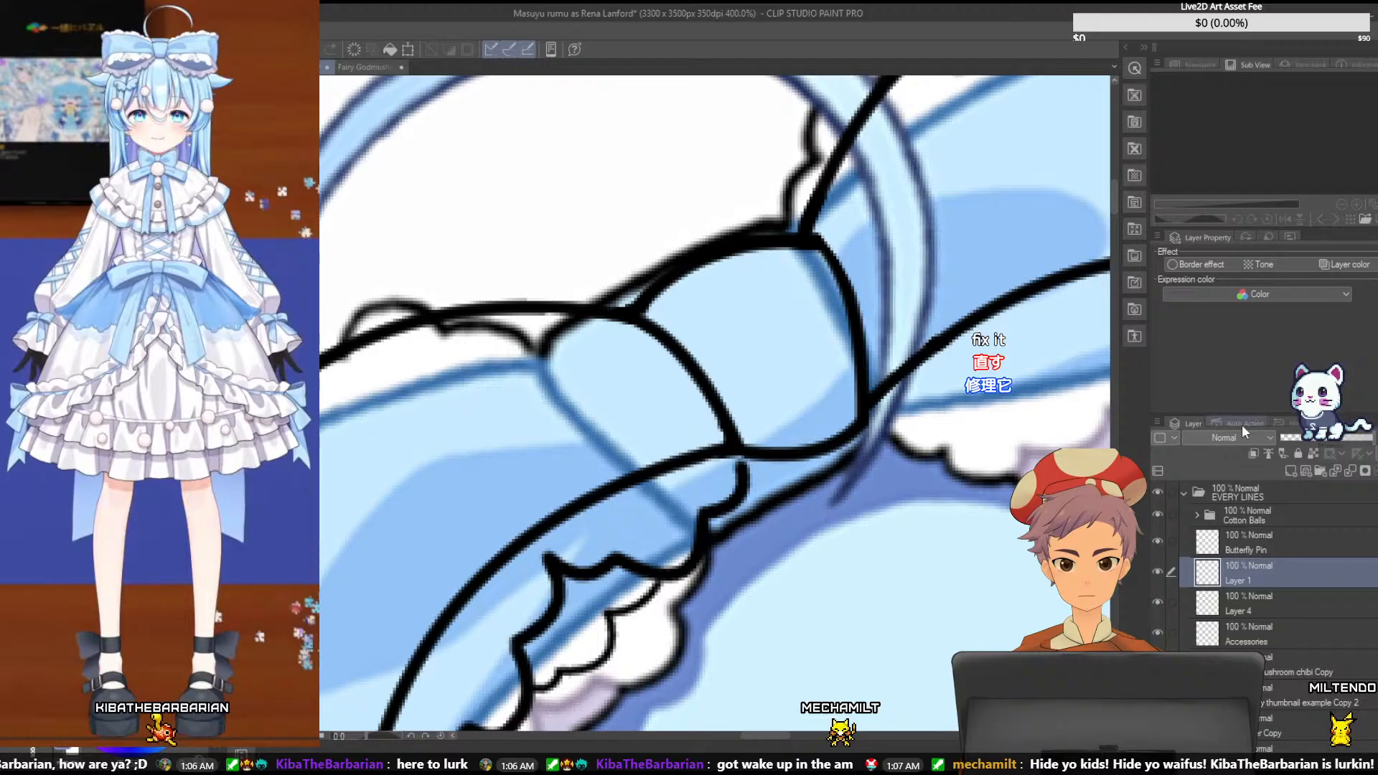
pyautogui.moveTo(1263, 594); pyautogui.dragTo(1263, 603)
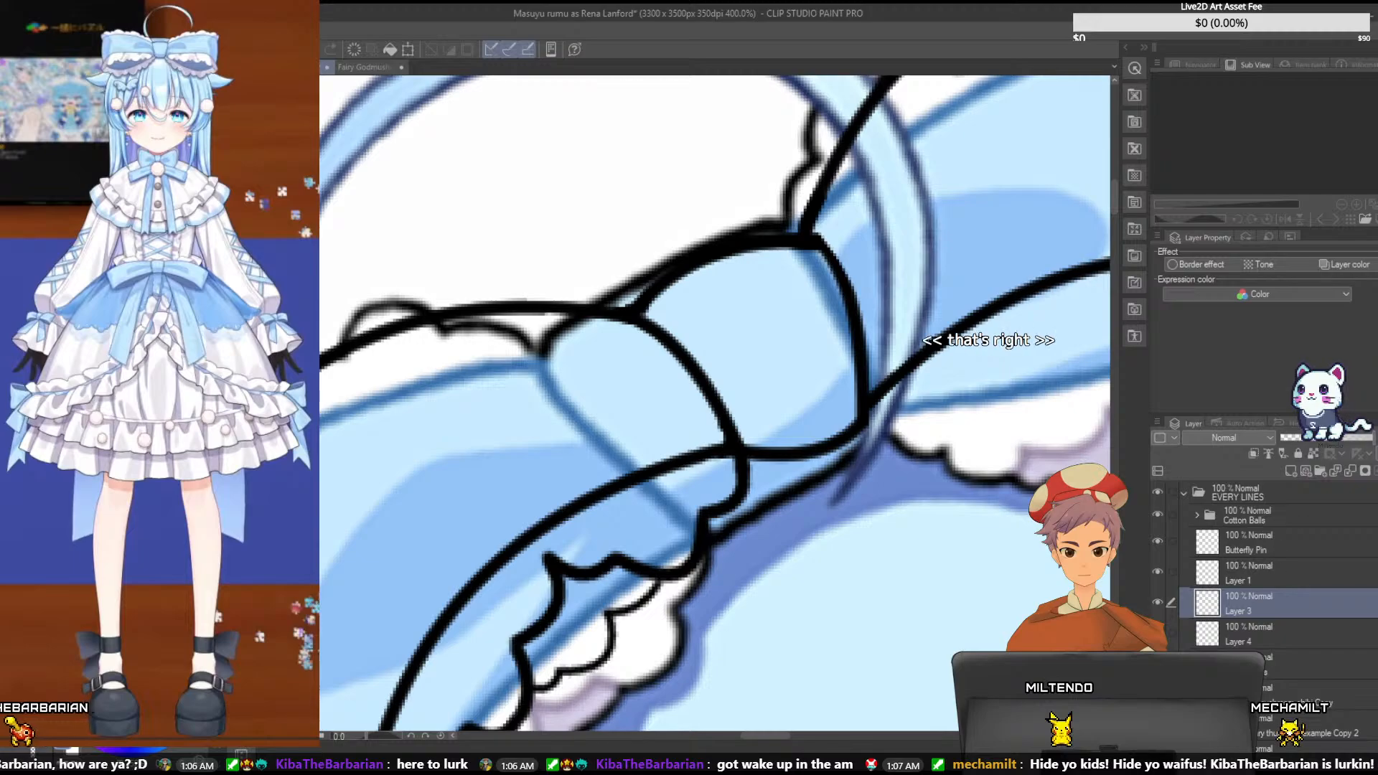
pyautogui.click(1377, 470)
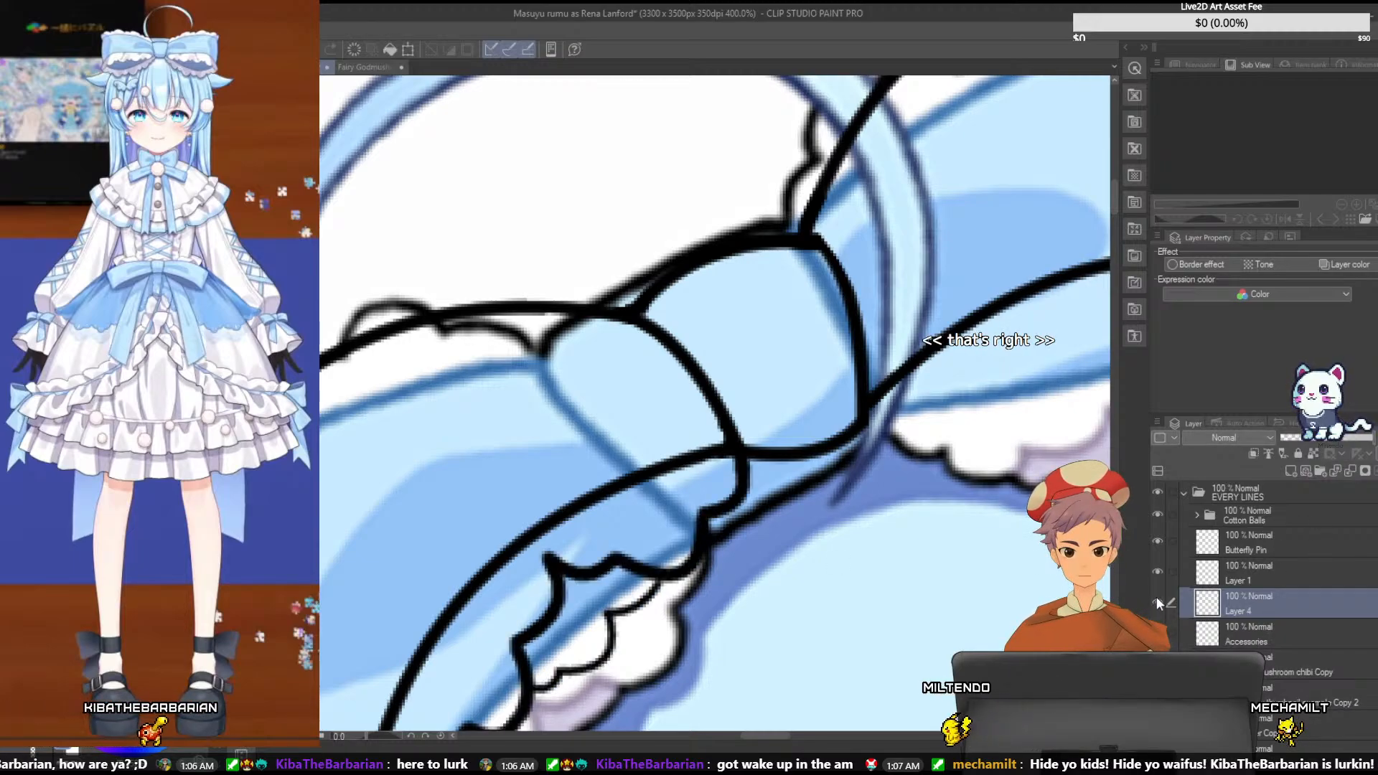
pyautogui.moveTo(749, 735); pyautogui.dragTo(785, 734)
pyautogui.click(1163, 575)
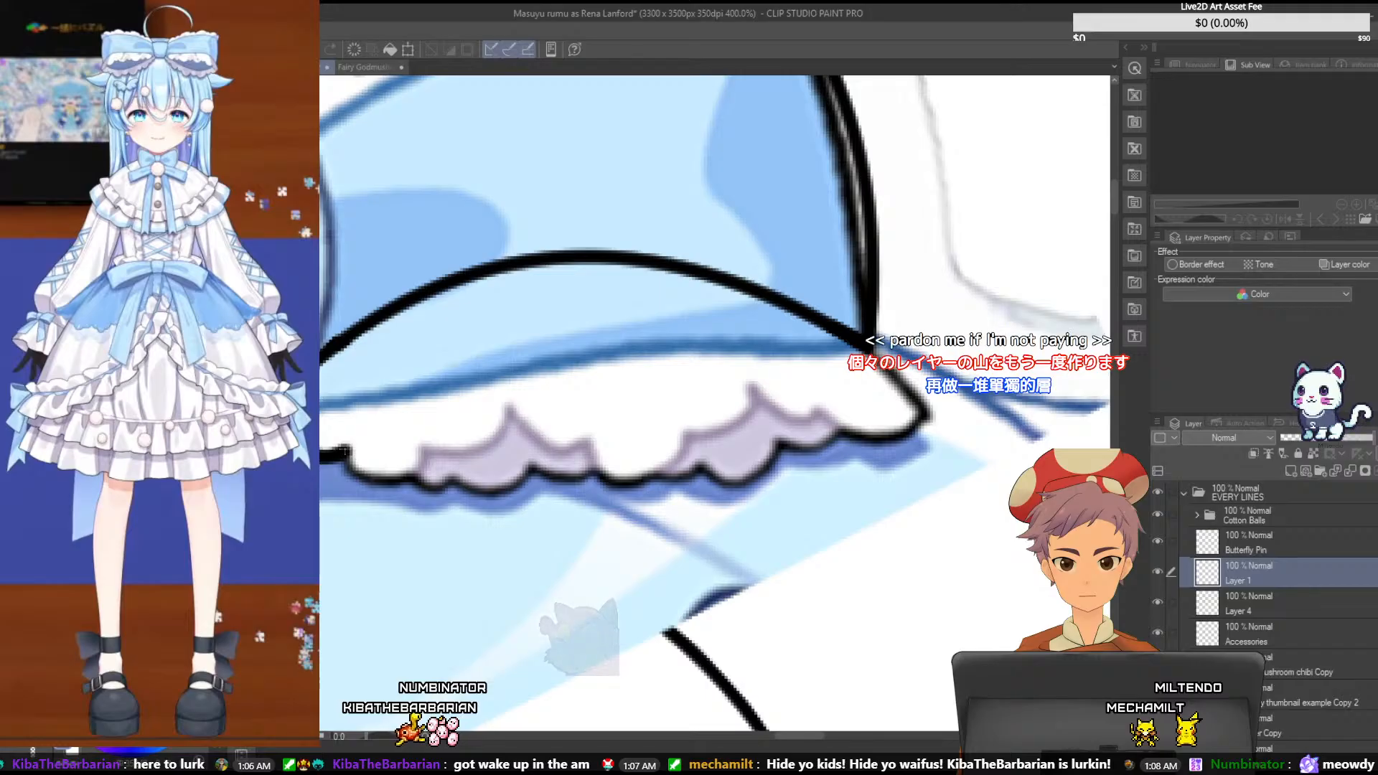
pyautogui.moveTo(349, 448); pyautogui.dragTo(422, 449)
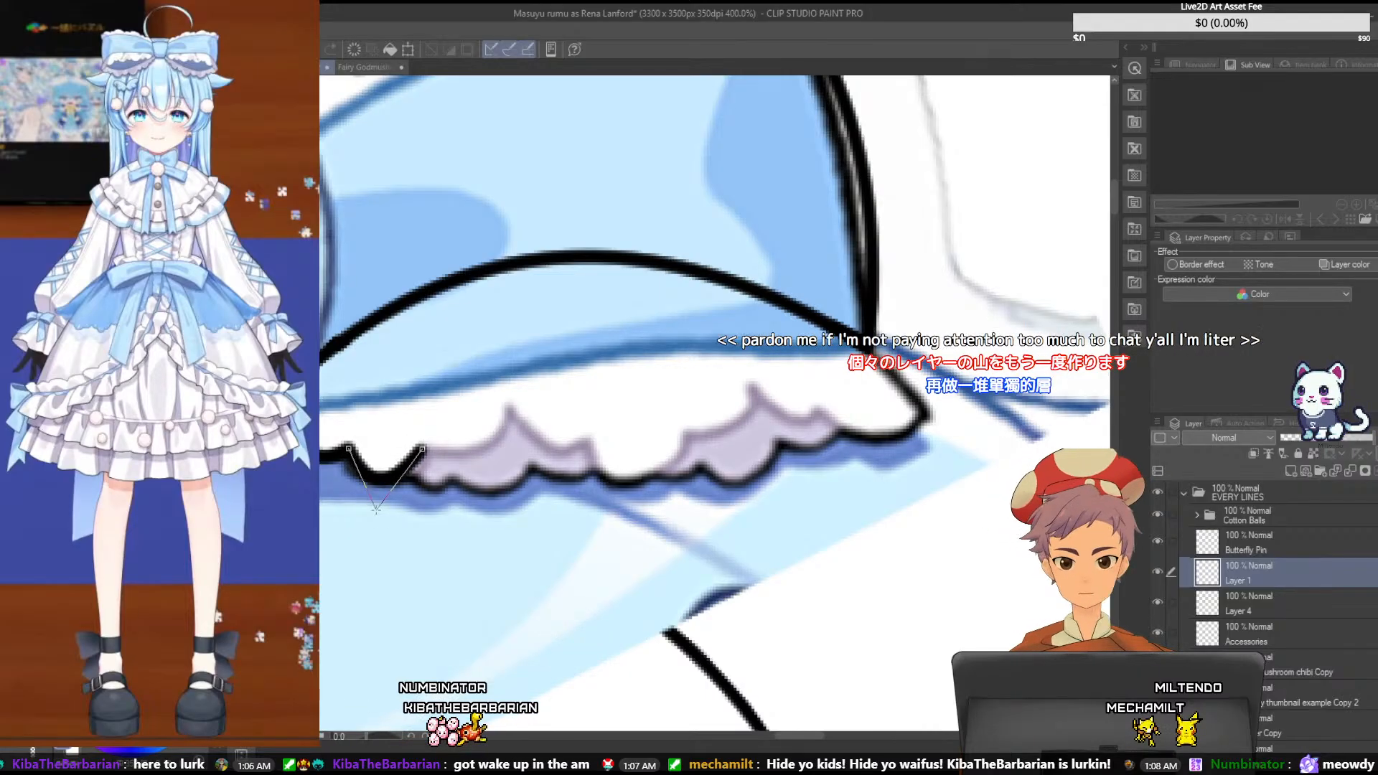
pyautogui.click(381, 486)
pyautogui.hotkey('ctrl', 'z')
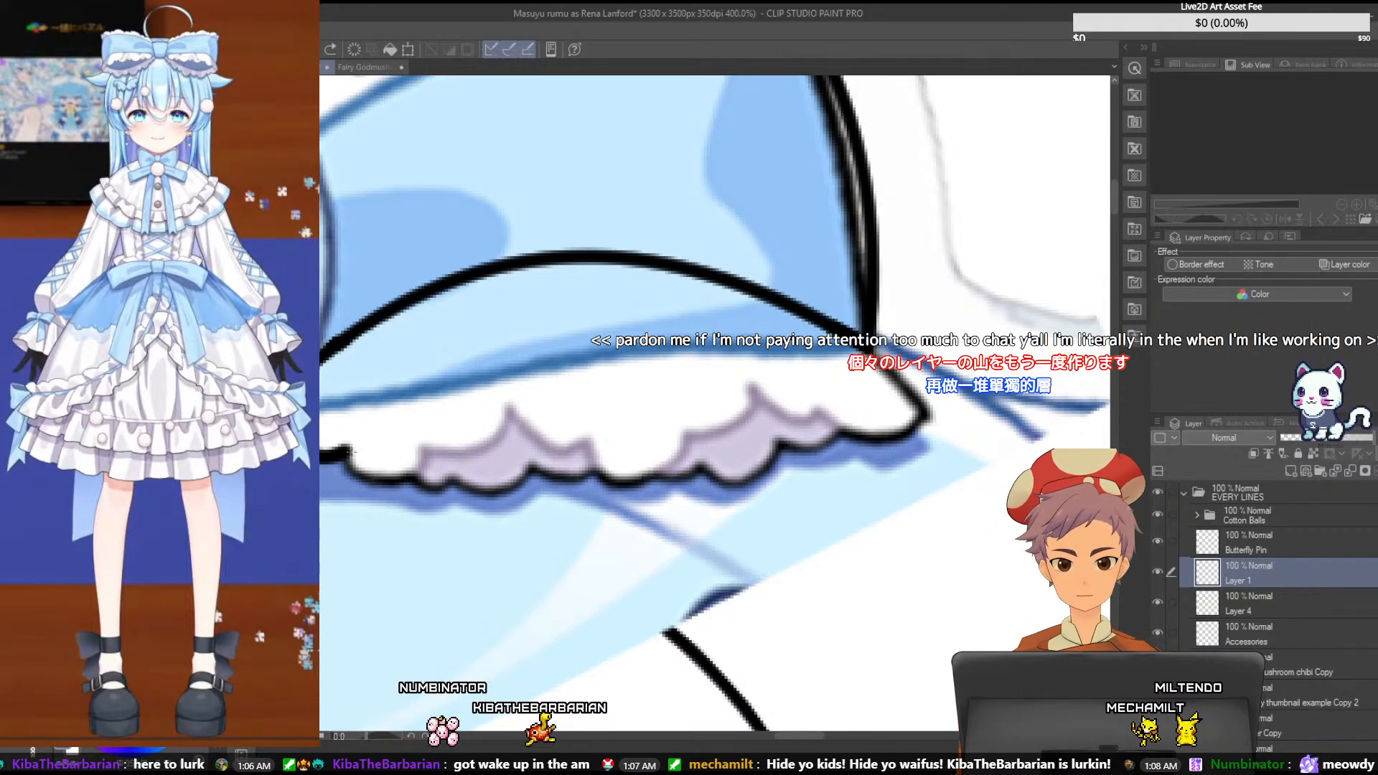
# - Ink the two connected curves at the inner end of the right bow loop's bottom frill, ending at the first fold peak
pyautogui.moveTo(384, 481)
pyautogui.mouseDown()
pyautogui.moveTo(416, 482)
pyautogui.moveTo(422, 446)
pyautogui.mouseUp()
pyautogui.click(361, 483)
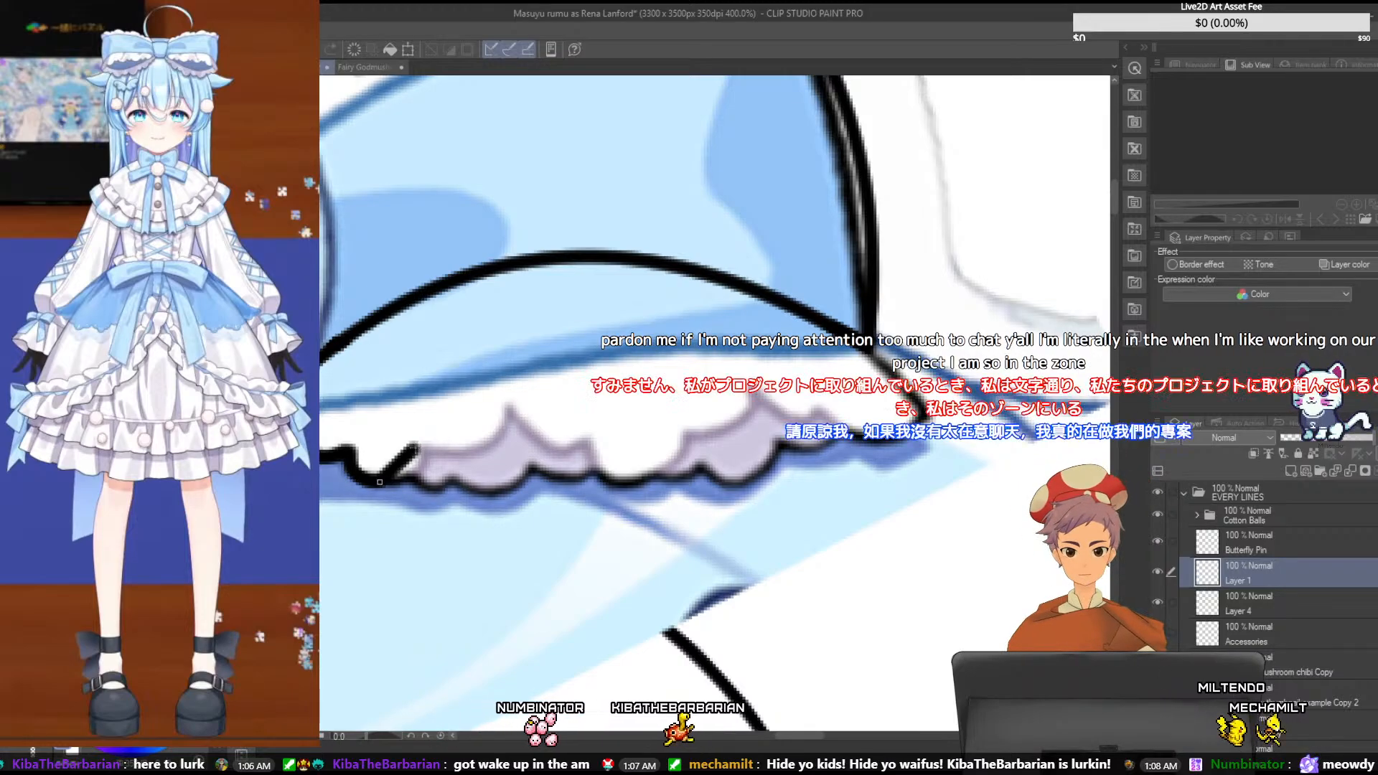
pyautogui.click(421, 482)
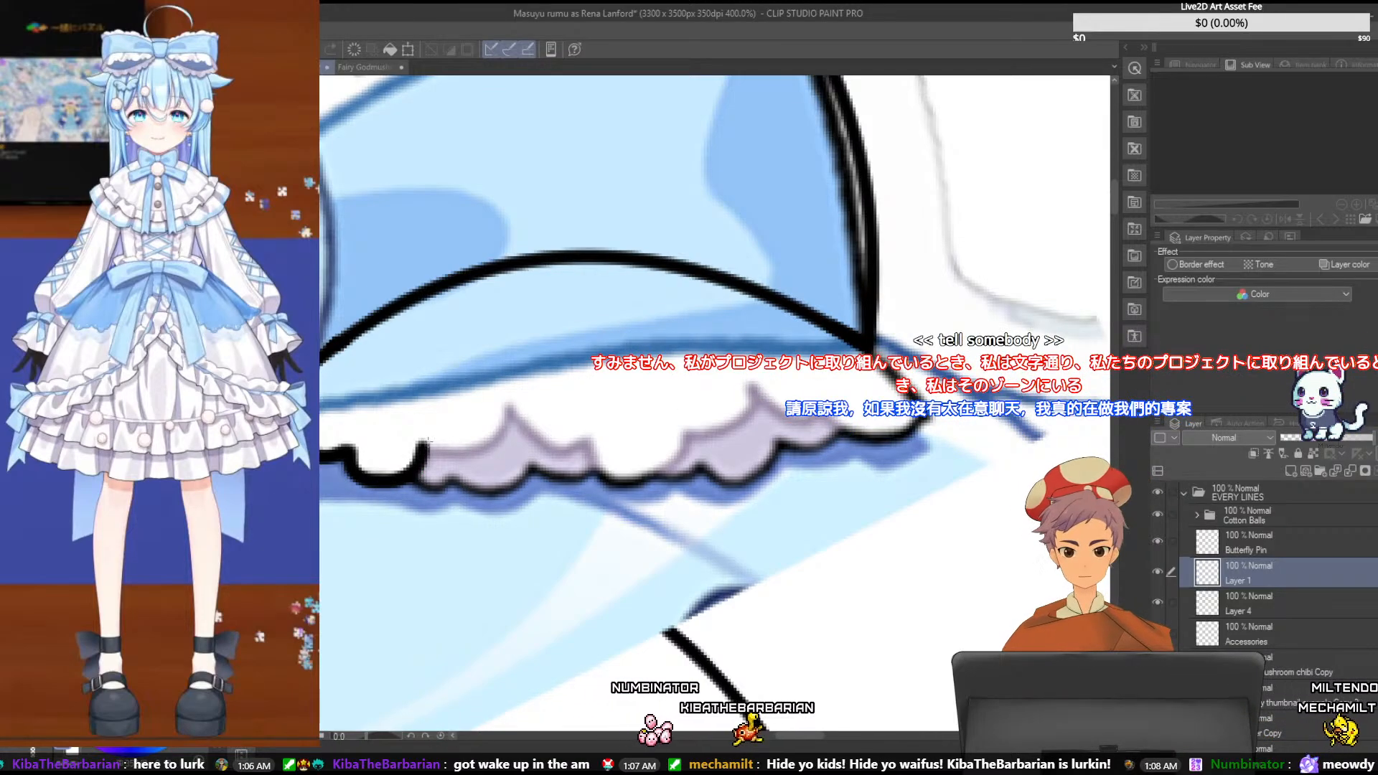
pyautogui.moveTo(423, 447); pyautogui.dragTo(506, 407)
pyautogui.click(494, 469)
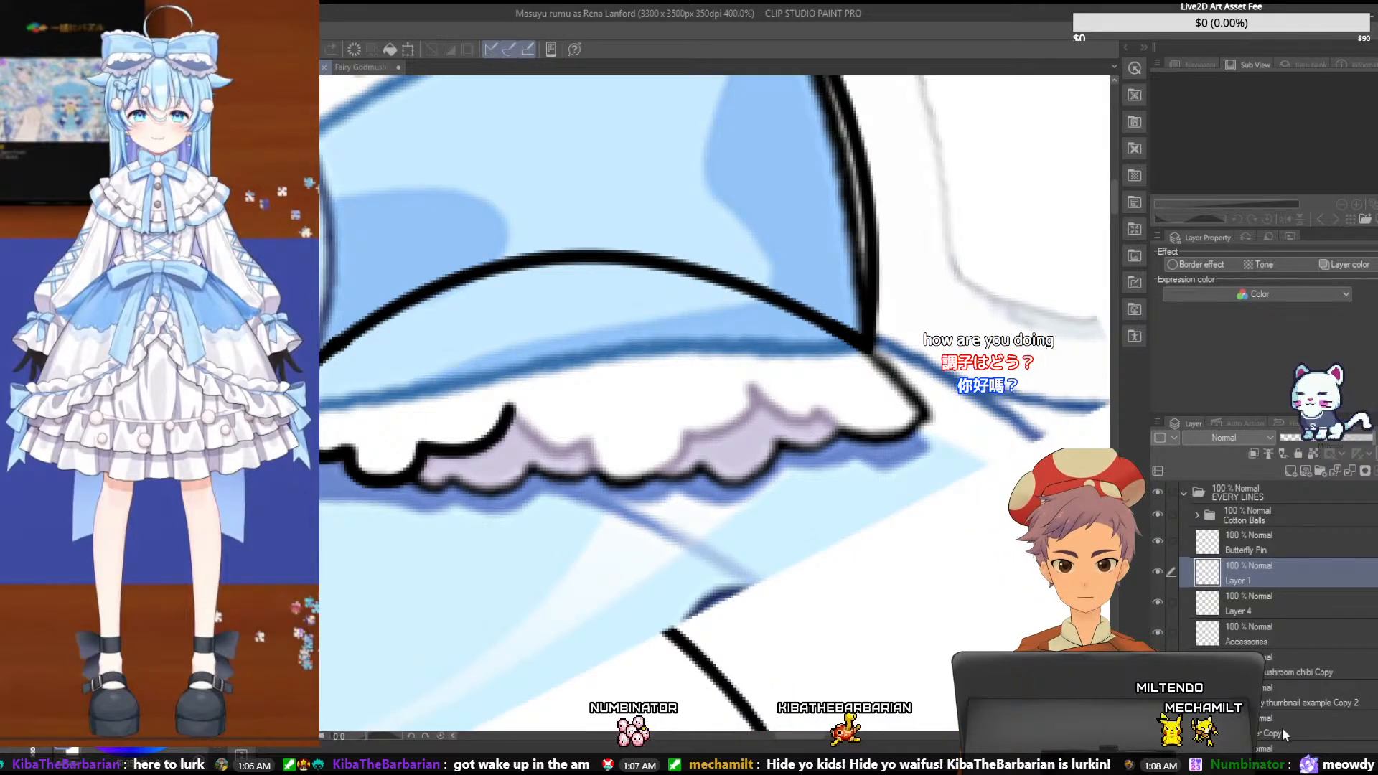
# - On a new Layer 3, ink the outer ruffle of the right bow loop's bottom frill from its inner curve to the outer corner
pyautogui.click(1292, 471)
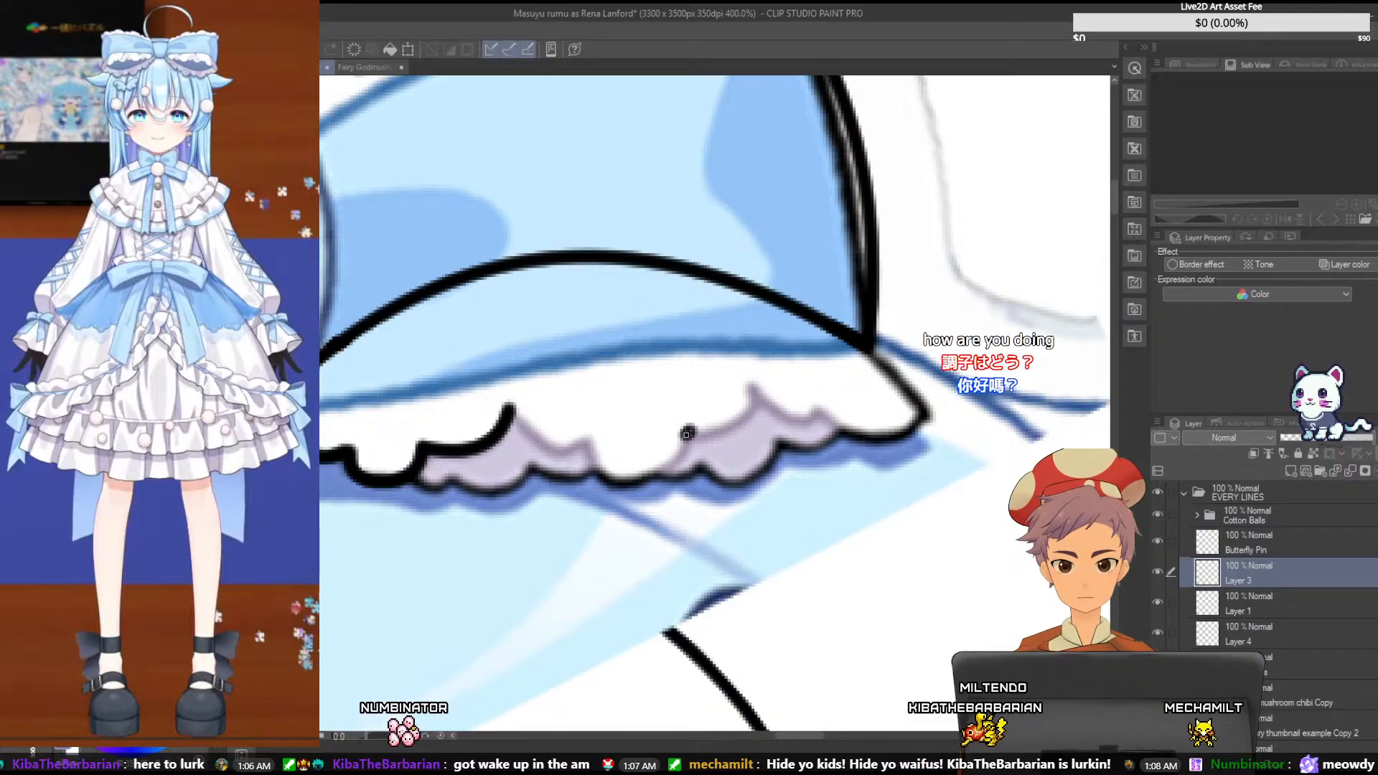
pyautogui.moveTo(687, 435)
pyautogui.mouseDown()
pyautogui.moveTo(750, 383)
pyautogui.moveTo(825, 412)
pyautogui.mouseUp()
pyautogui.click(762, 434)
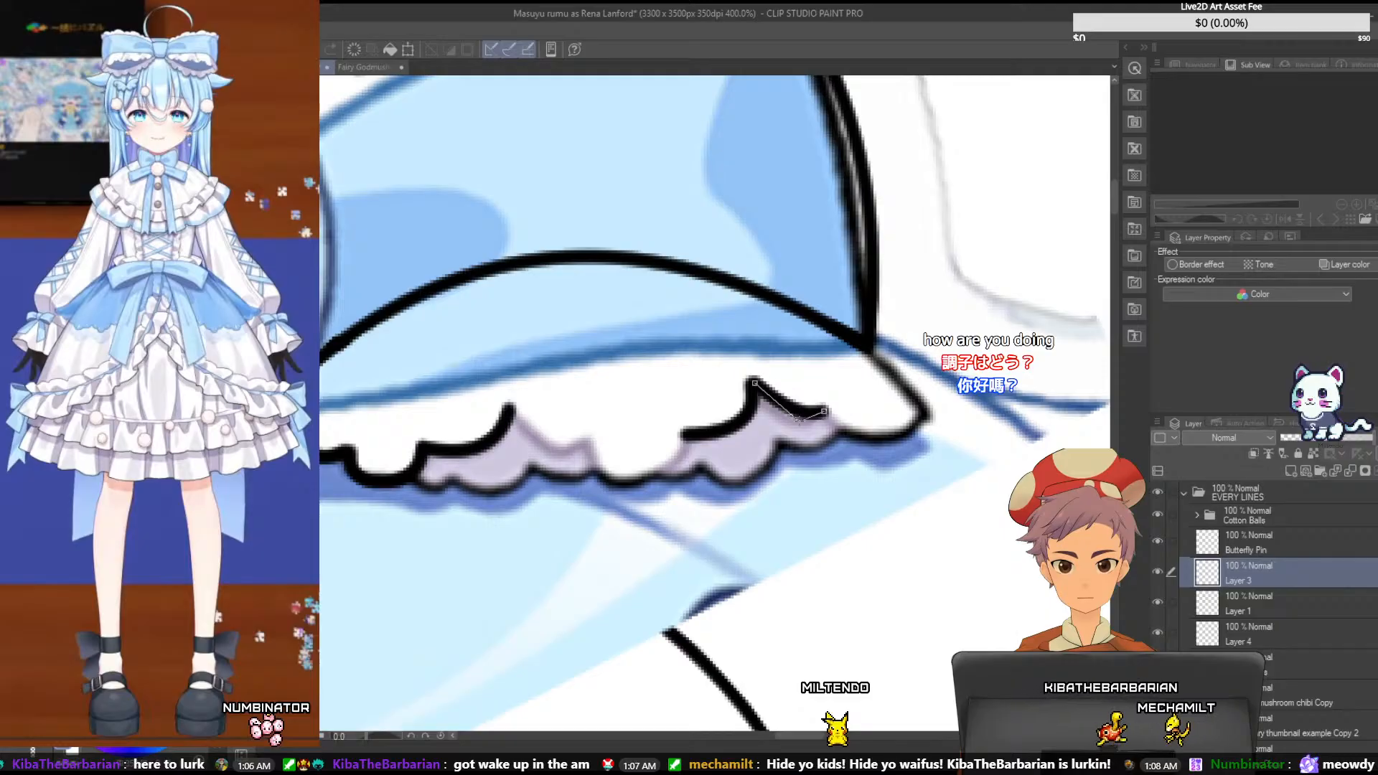
pyautogui.click(799, 442)
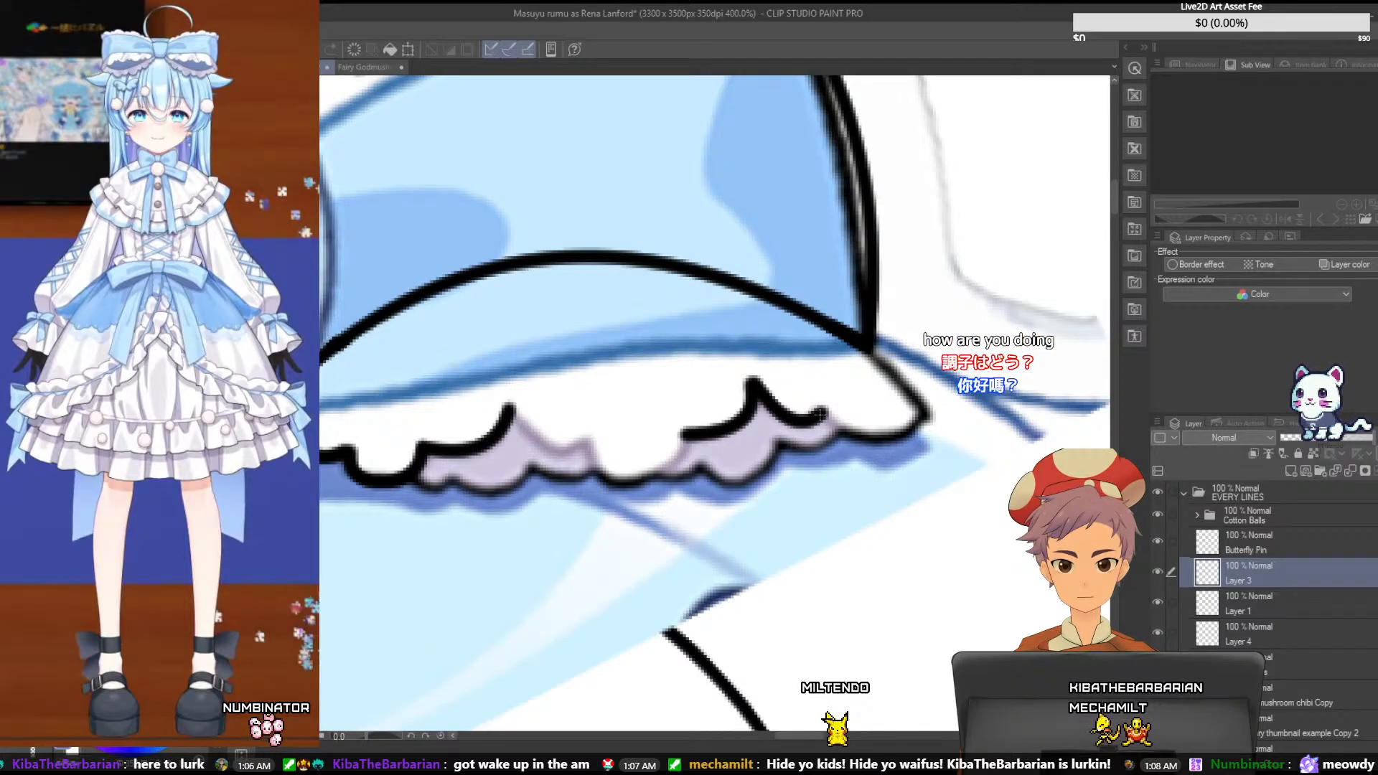
pyautogui.moveTo(824, 414); pyautogui.dragTo(926, 414)
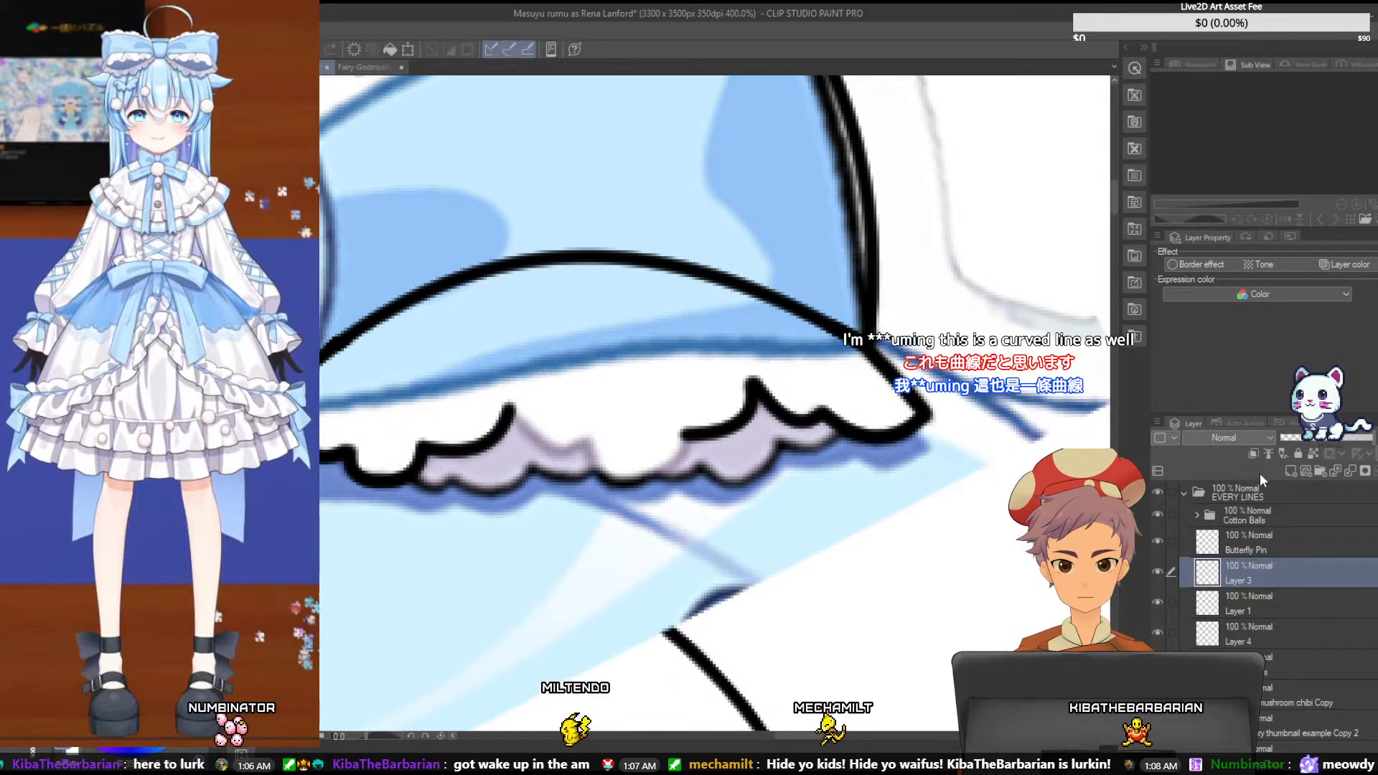
# - Add a new Layer 5 above Layer 3, make Layer 3 active again and toggle its visibility to check its lines
pyautogui.click(1289, 470)
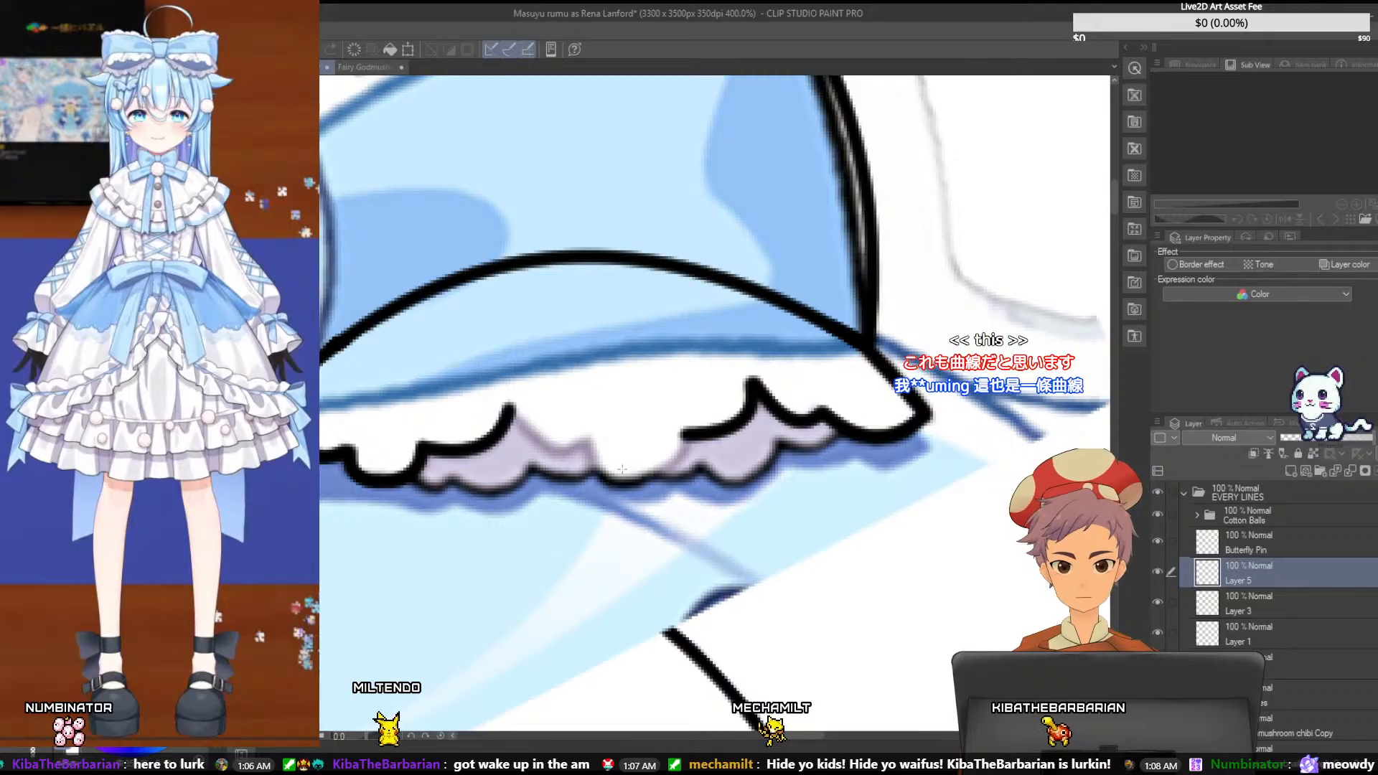
pyautogui.click(1268, 605)
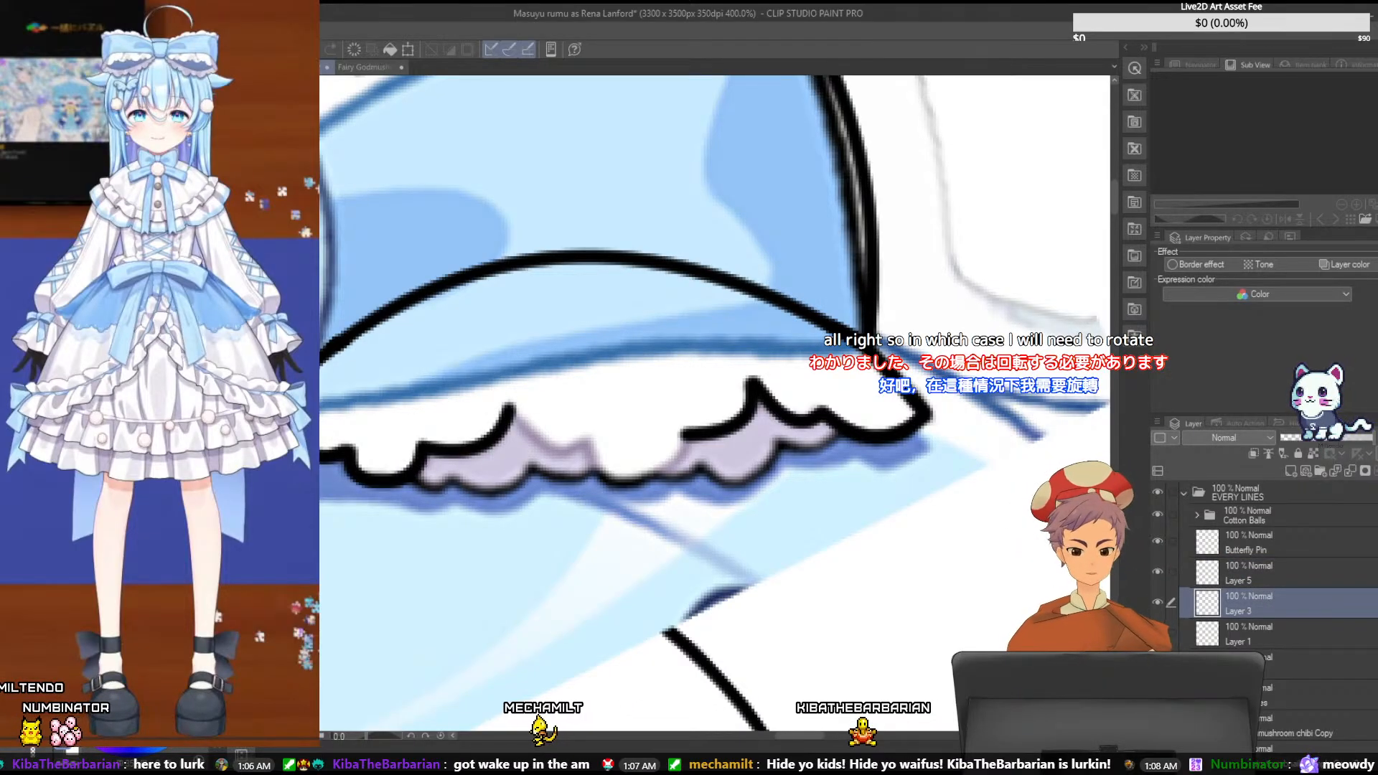
pyautogui.click(1157, 605)
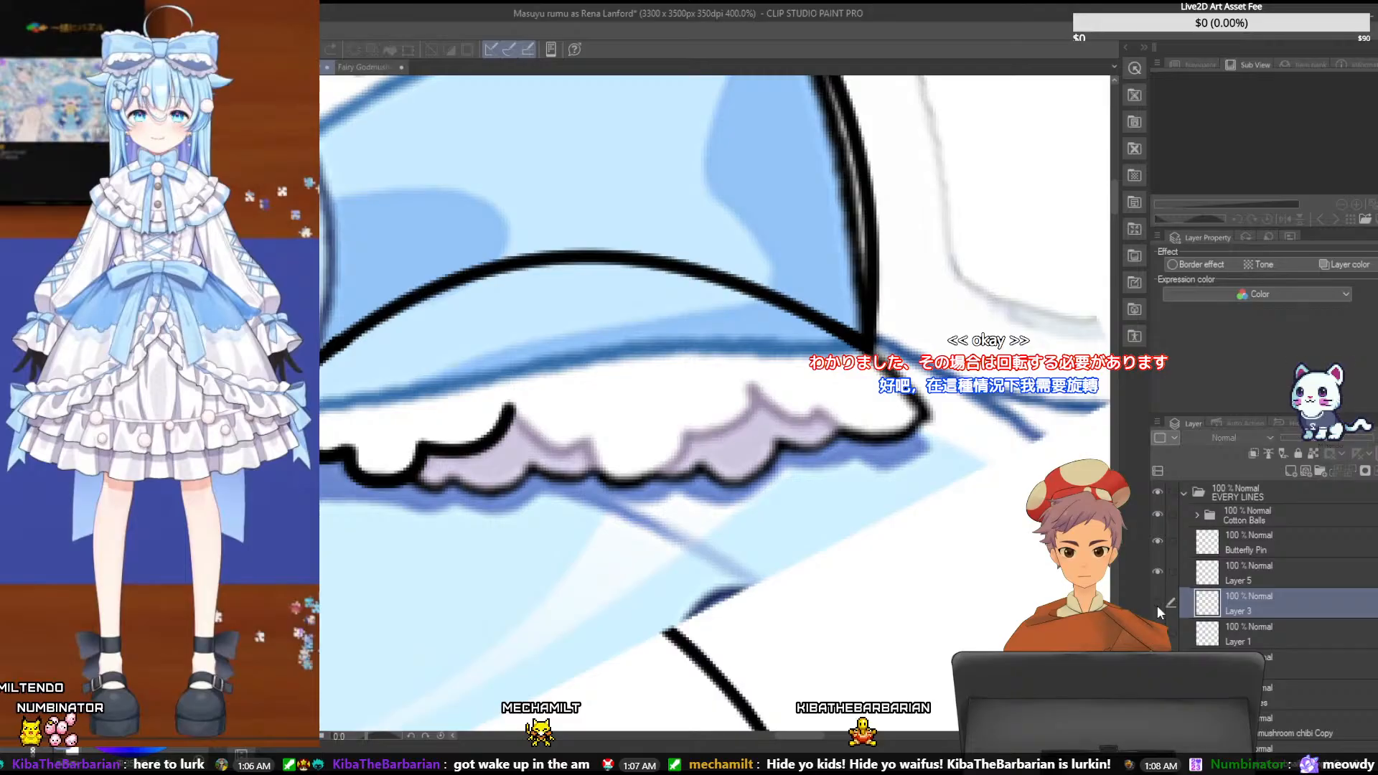
pyautogui.click(1157, 605)
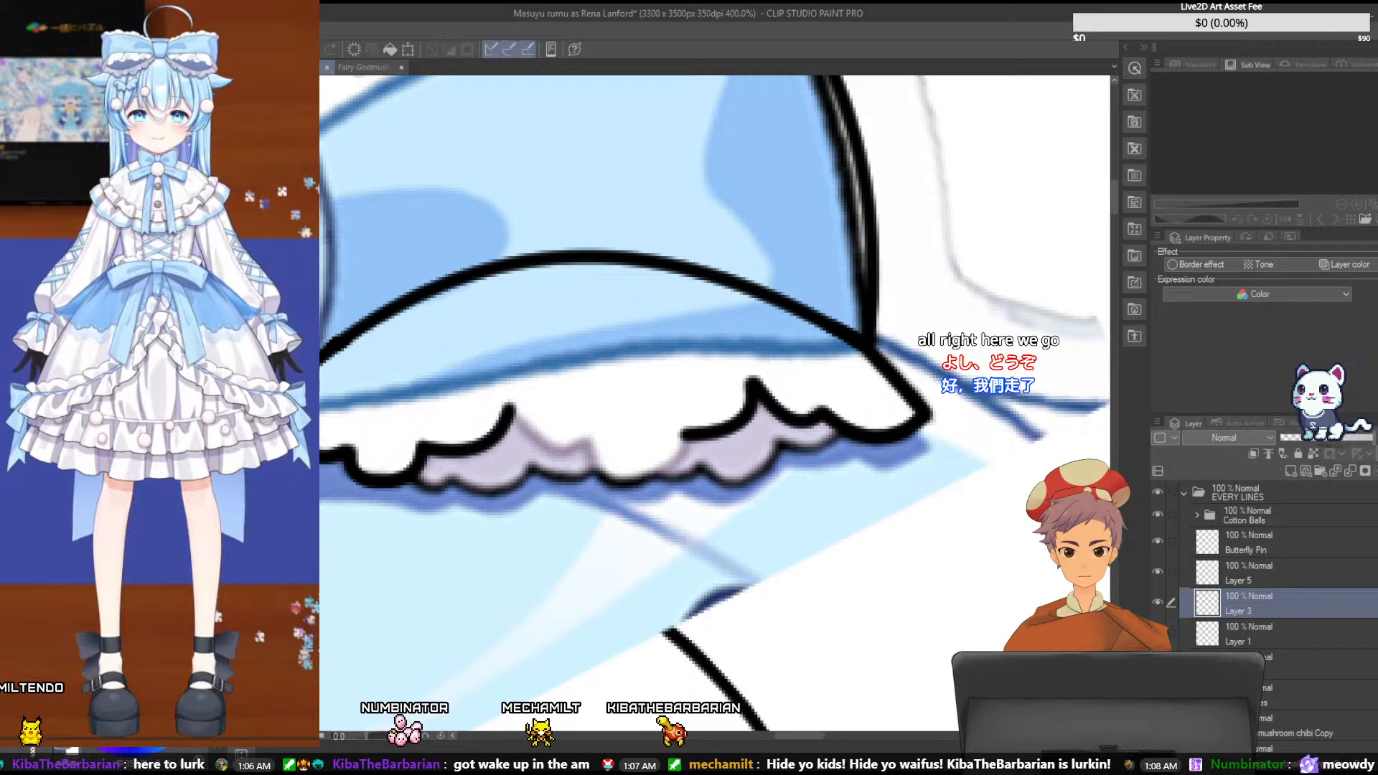
# - Rotate the outer ruffle on Layer 3 clockwise and move it up to meet the outer corner of the right bow loop
pyautogui.hotkey('ctrl', 't')
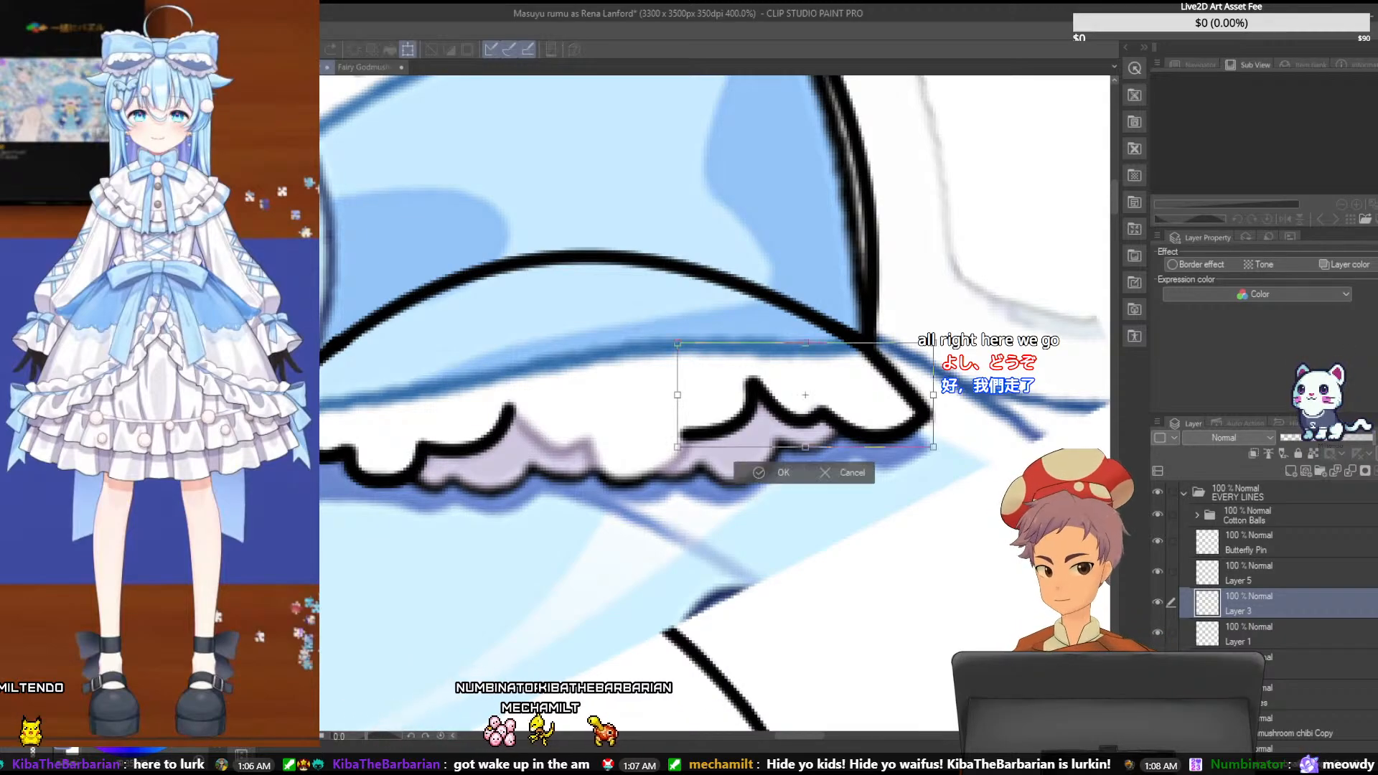
pyautogui.moveTo(827, 360); pyautogui.dragTo(887, 401)
pyautogui.moveTo(917, 475); pyautogui.dragTo(906, 489)
pyautogui.moveTo(883, 410); pyautogui.dragTo(884, 401)
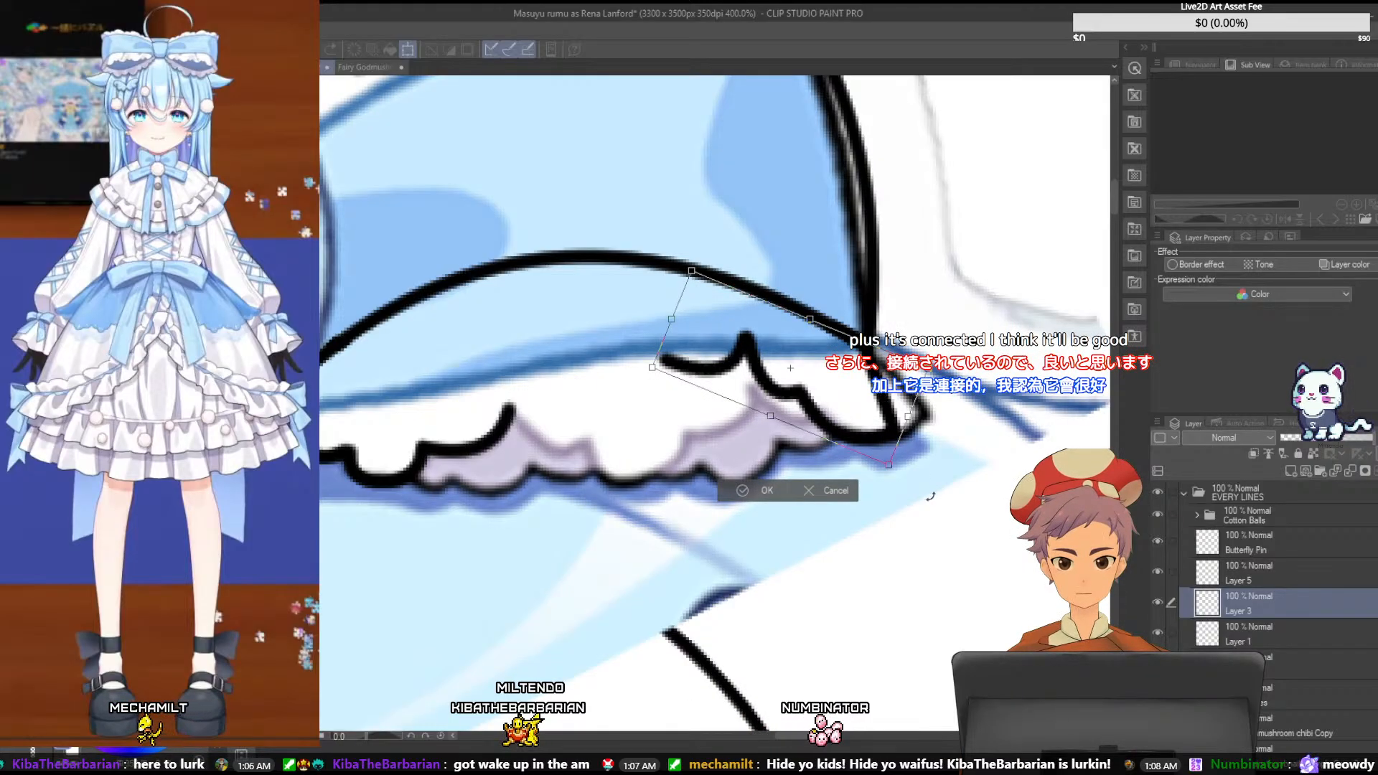
pyautogui.moveTo(930, 496); pyautogui.dragTo(922, 491)
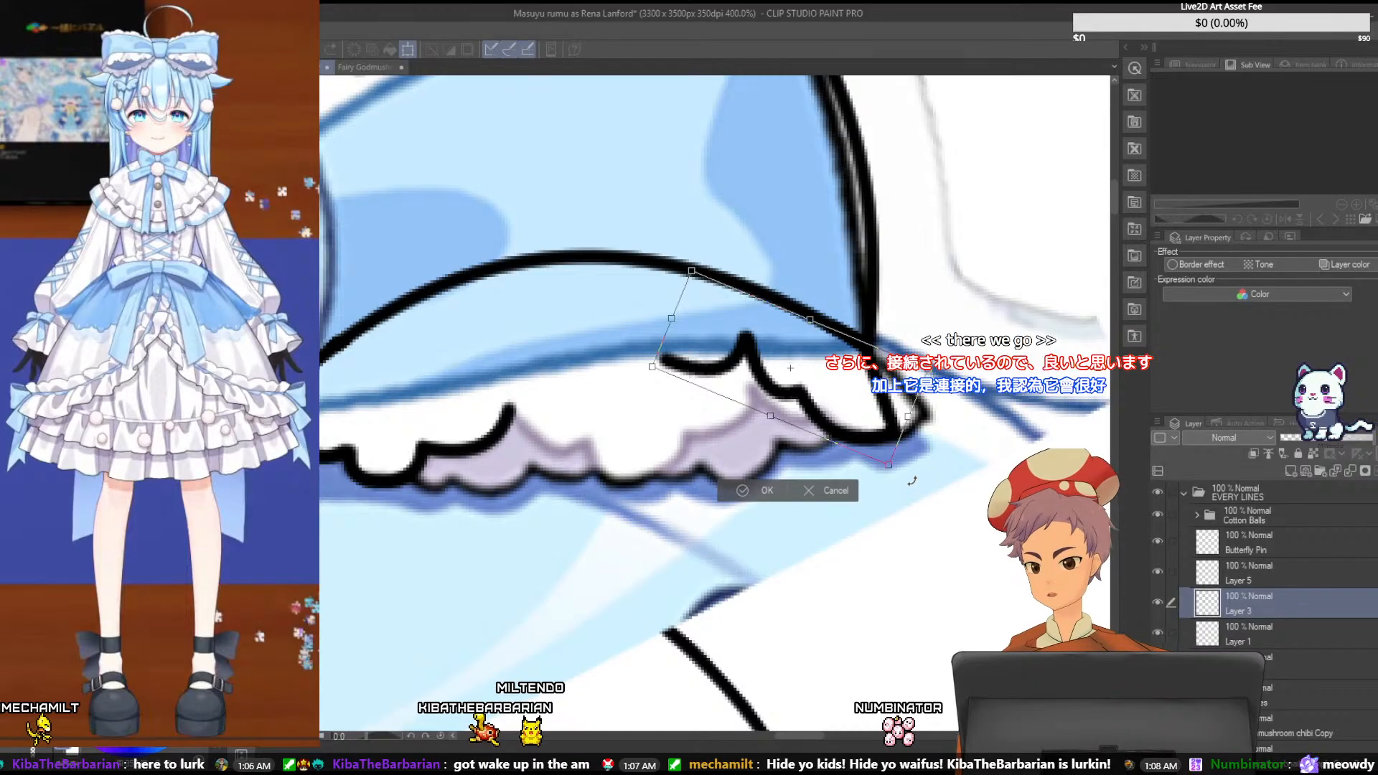
pyautogui.press('Return')
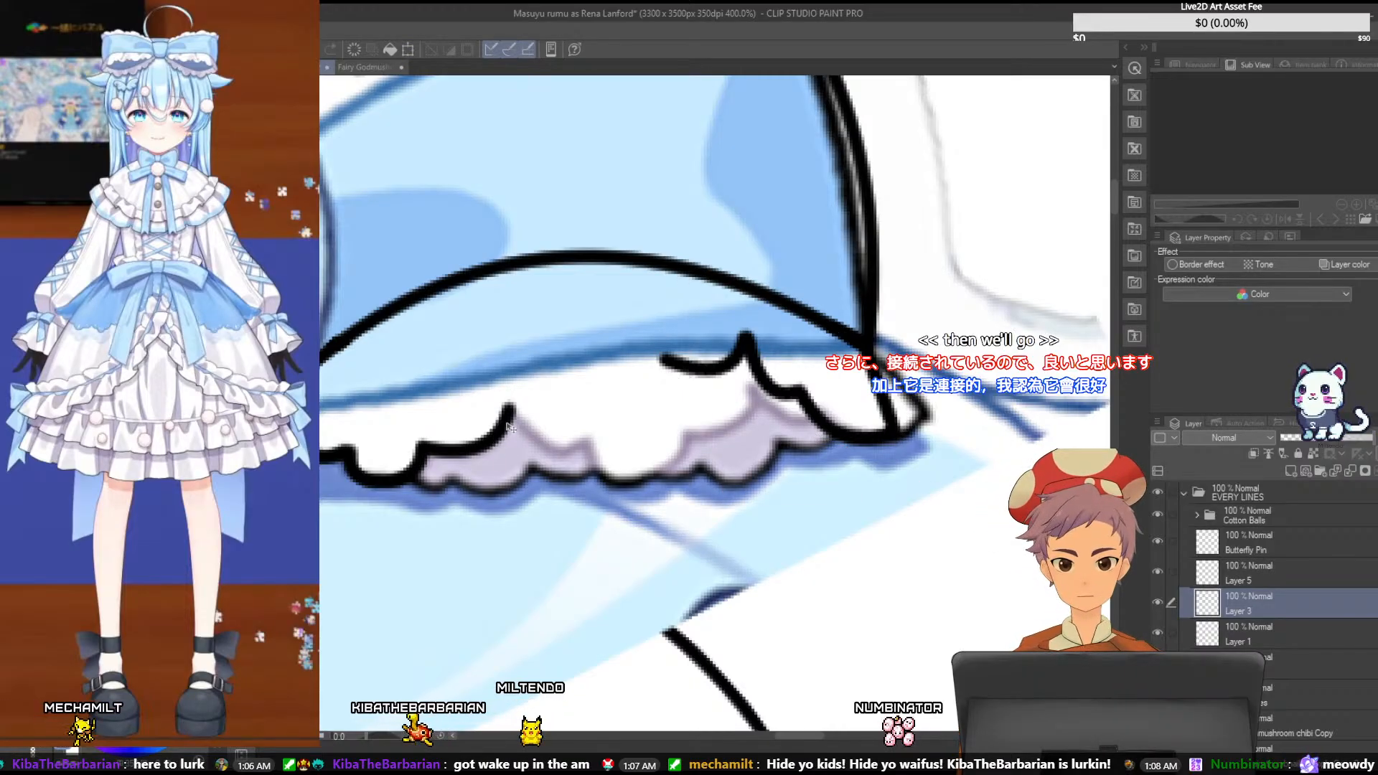
pyautogui.hotkey('ctrl', 't')
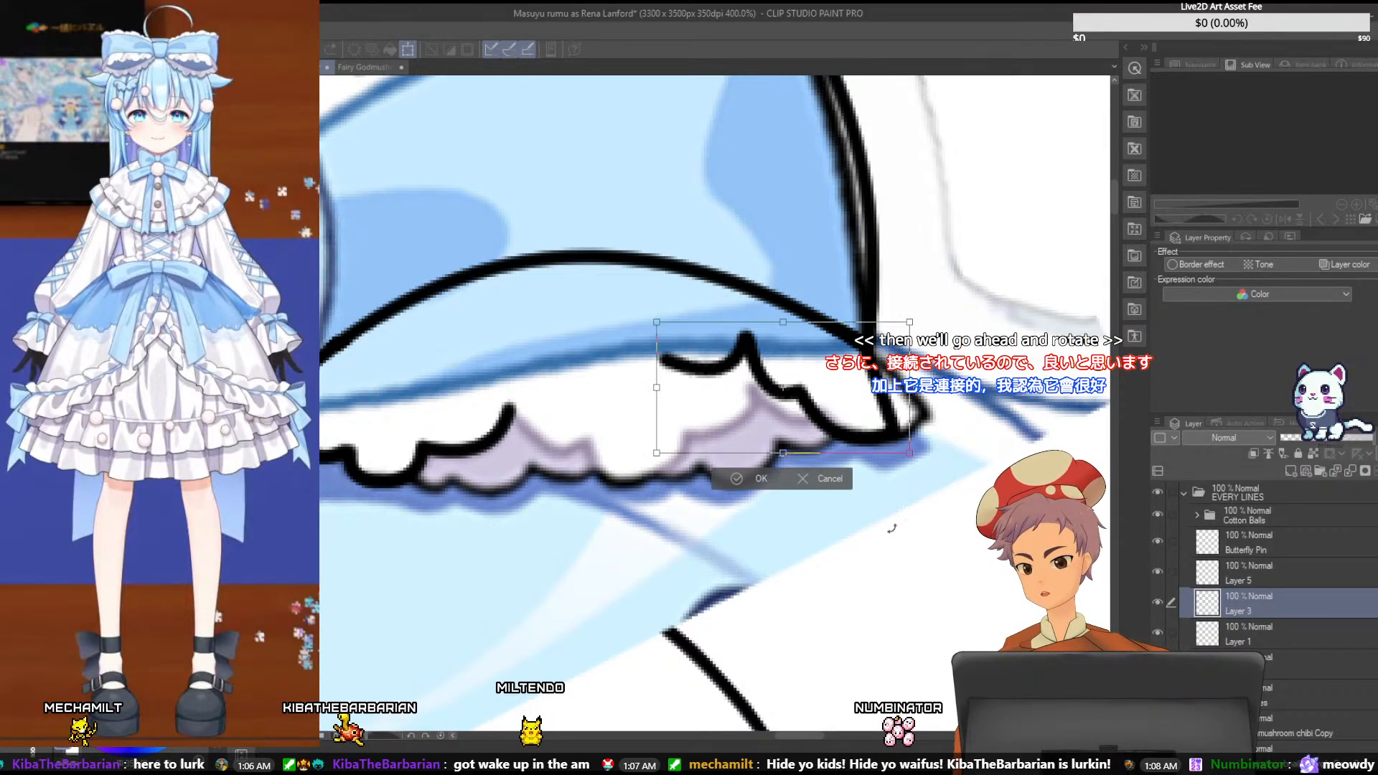
pyautogui.press('Return')
# - Rotate the inner ruffle on Layer 1 counterclockwise and move it up to start at the right bow loop's inner corner
pyautogui.click(1239, 629)
pyautogui.hotkey('ctrl', 't')
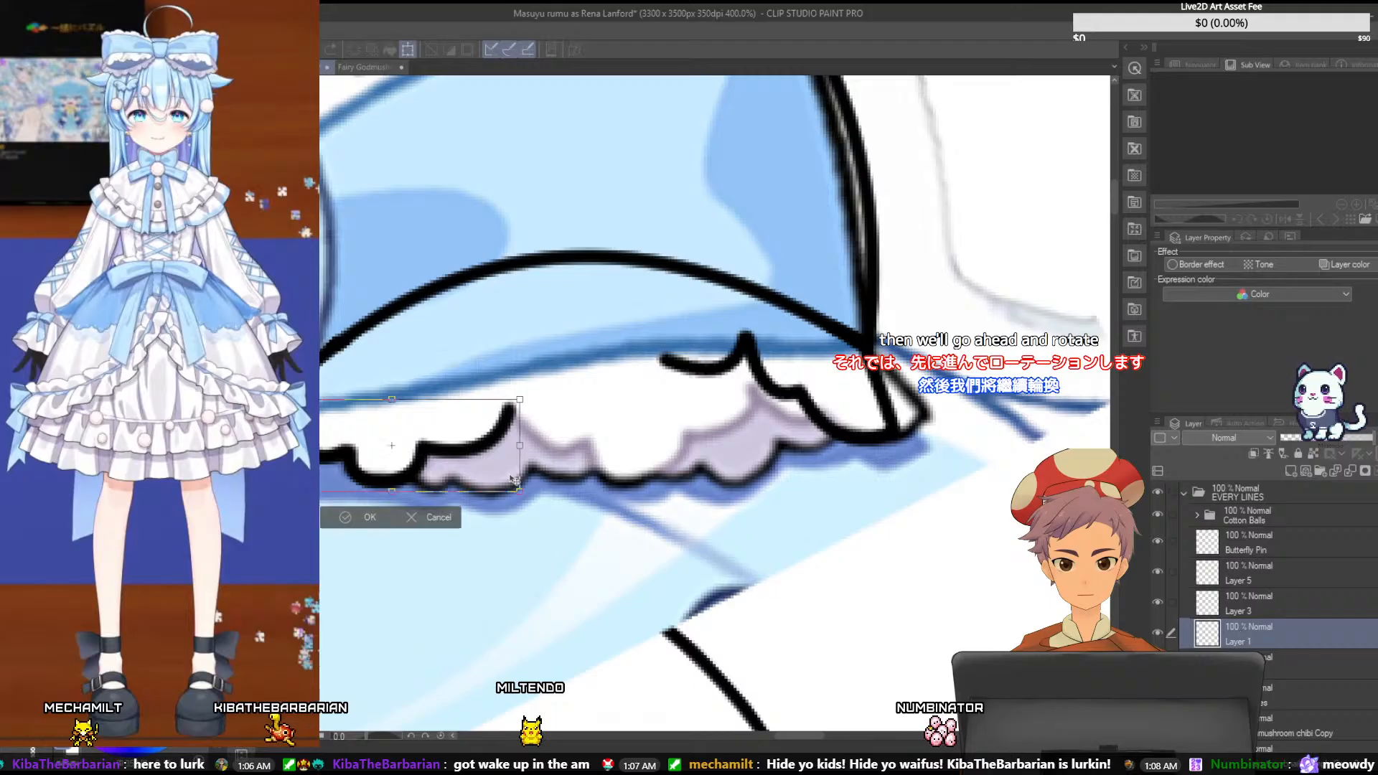
pyautogui.moveTo(539, 473); pyautogui.dragTo(459, 415)
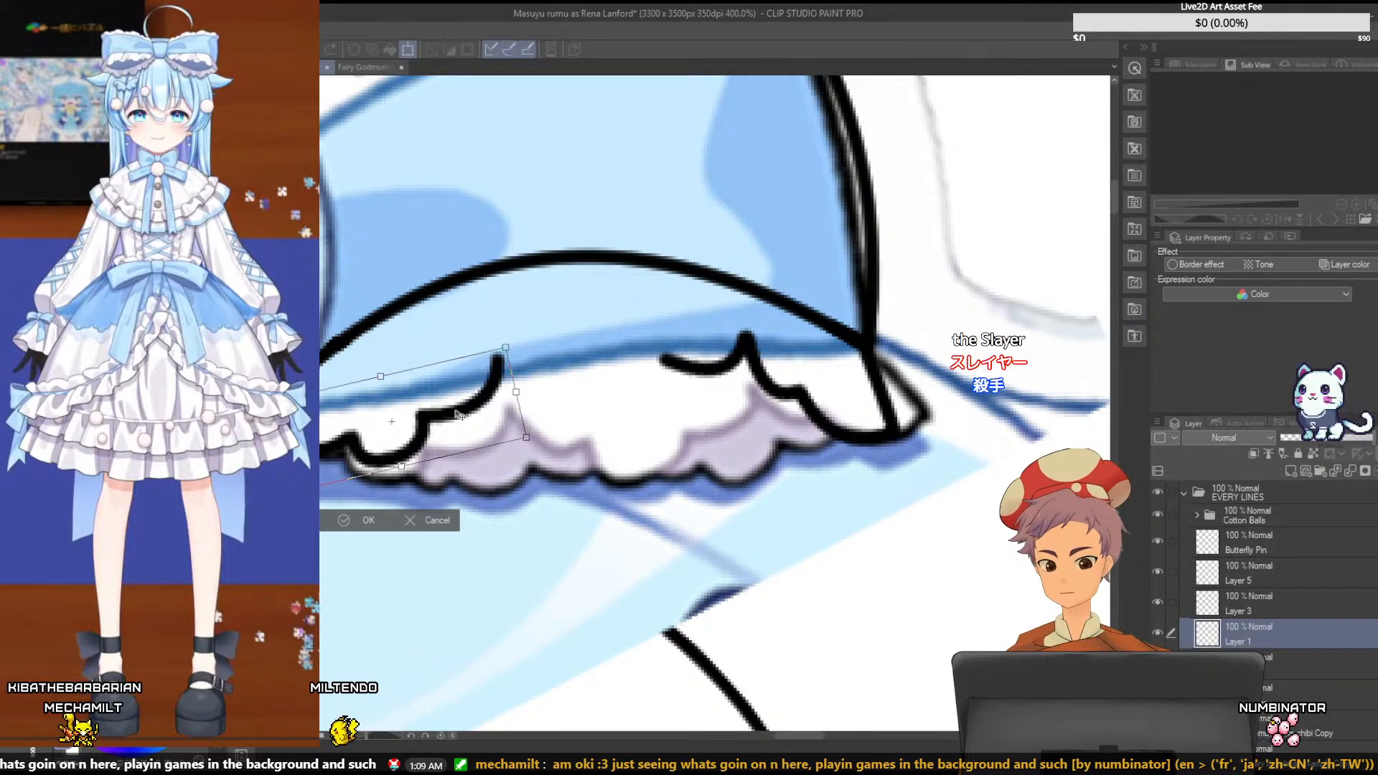
pyautogui.moveTo(530, 442); pyautogui.dragTo(490, 361)
pyautogui.moveTo(555, 400); pyautogui.dragTo(565, 386)
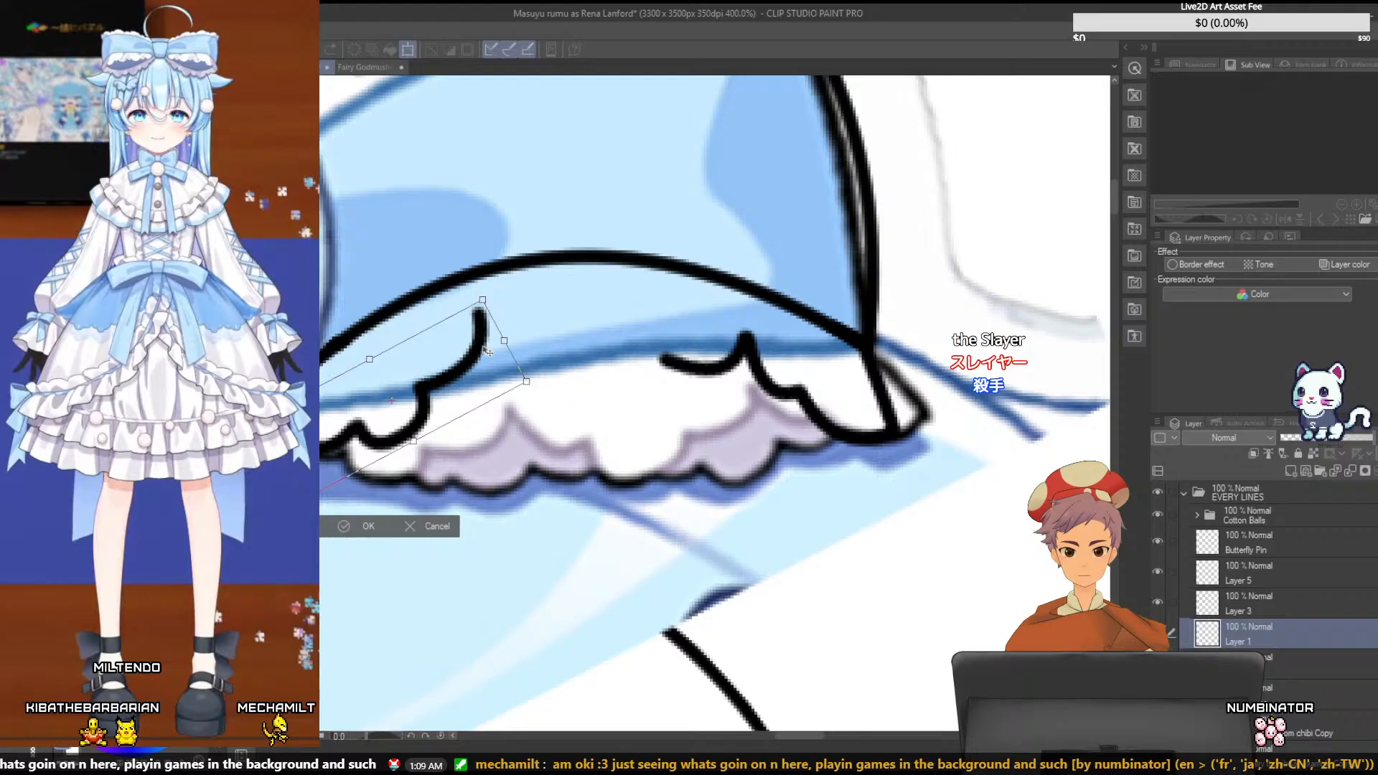
pyautogui.moveTo(488, 350)
pyautogui.mouseDown()
pyautogui.moveTo(499, 360)
pyautogui.moveTo(487, 356)
pyautogui.mouseUp()
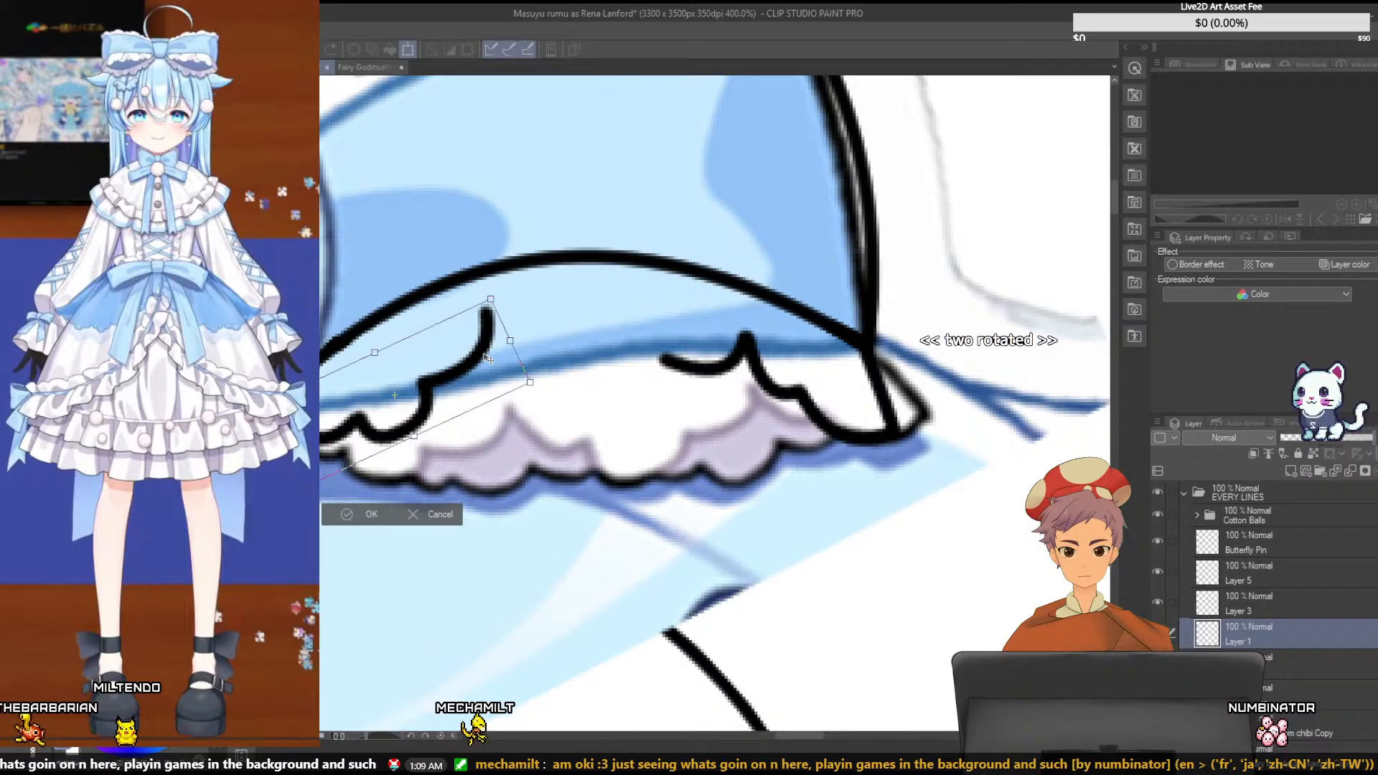
pyautogui.press('Return')
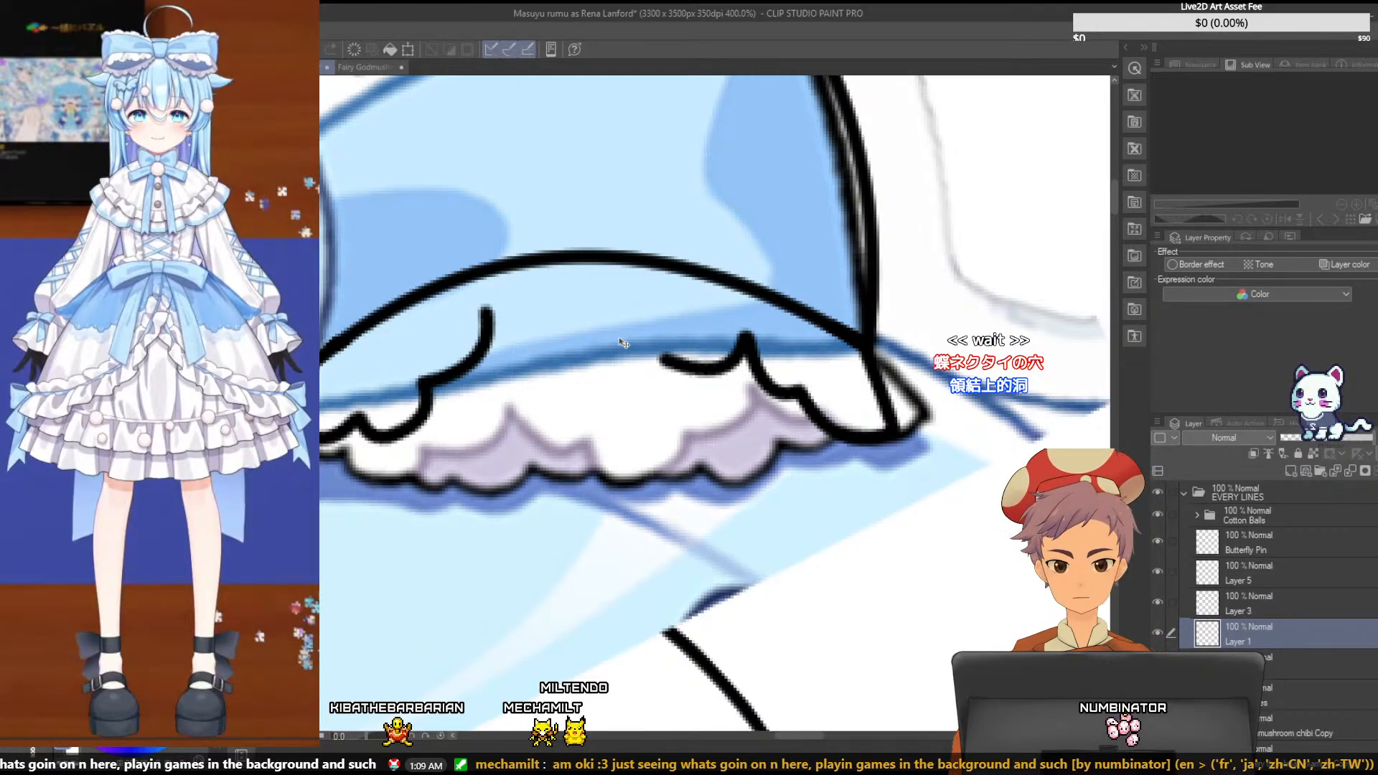
# - On Layer 5, ink the first curve of the middle ruffle down from the reference's fold peak, and undo the too-wide second curve
pyautogui.click(1286, 581)
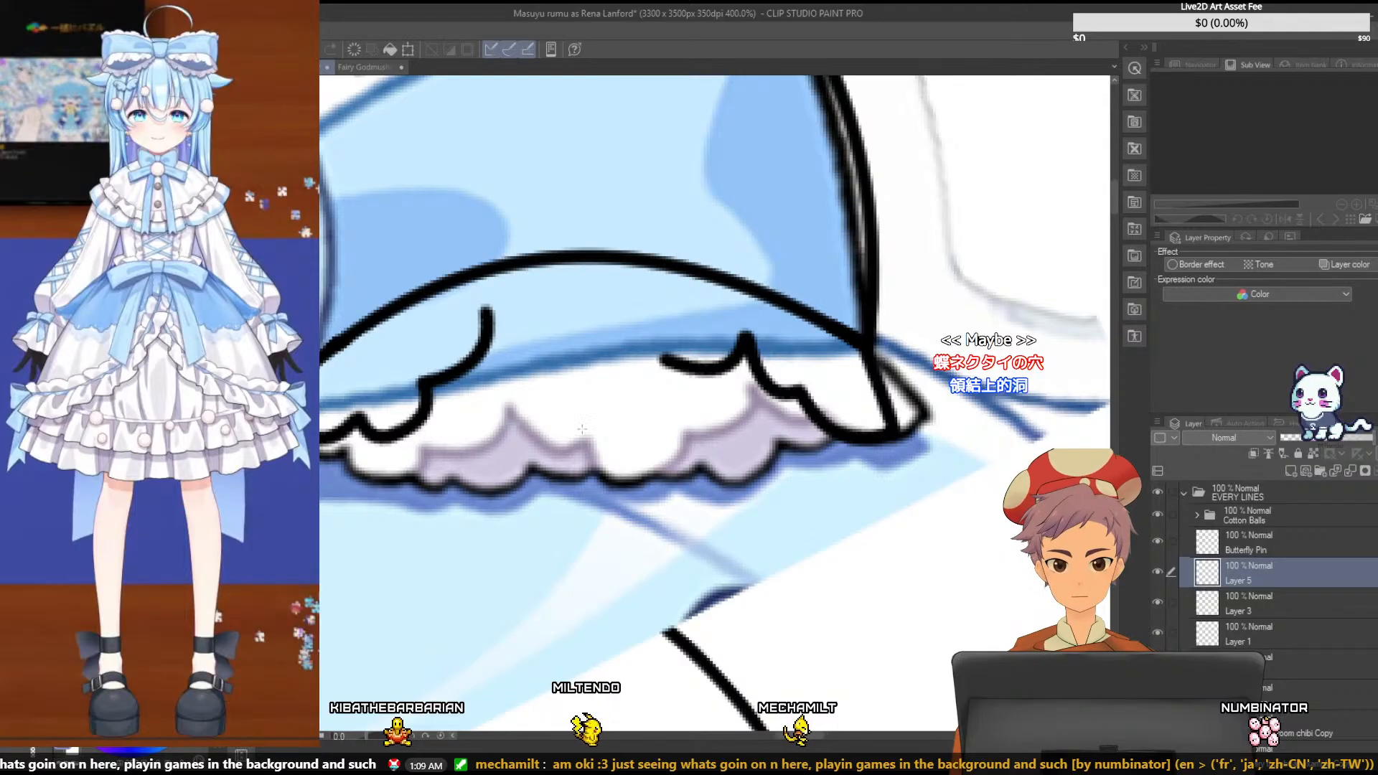
pyautogui.moveTo(585, 436); pyautogui.dragTo(687, 431)
pyautogui.click(549, 470)
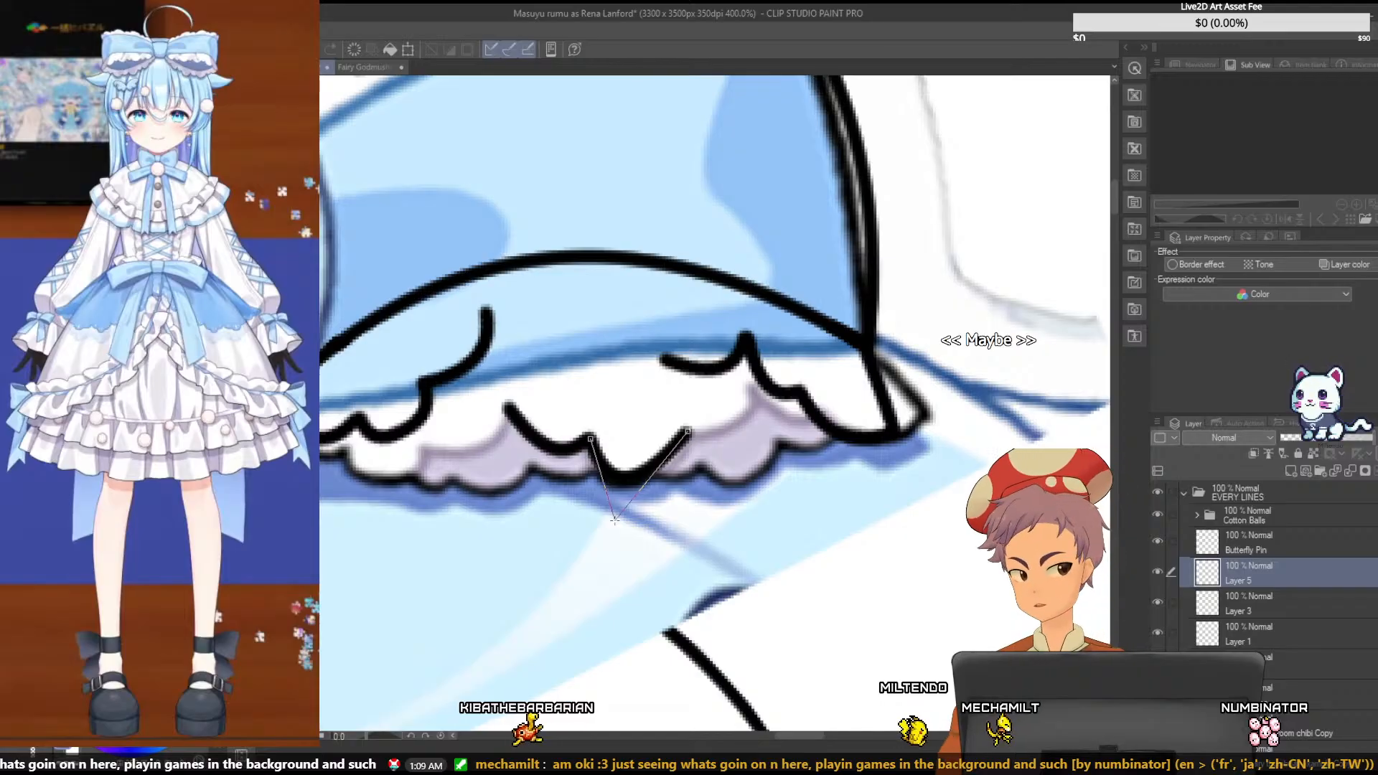
pyautogui.hotkey('ctrl', 'z')
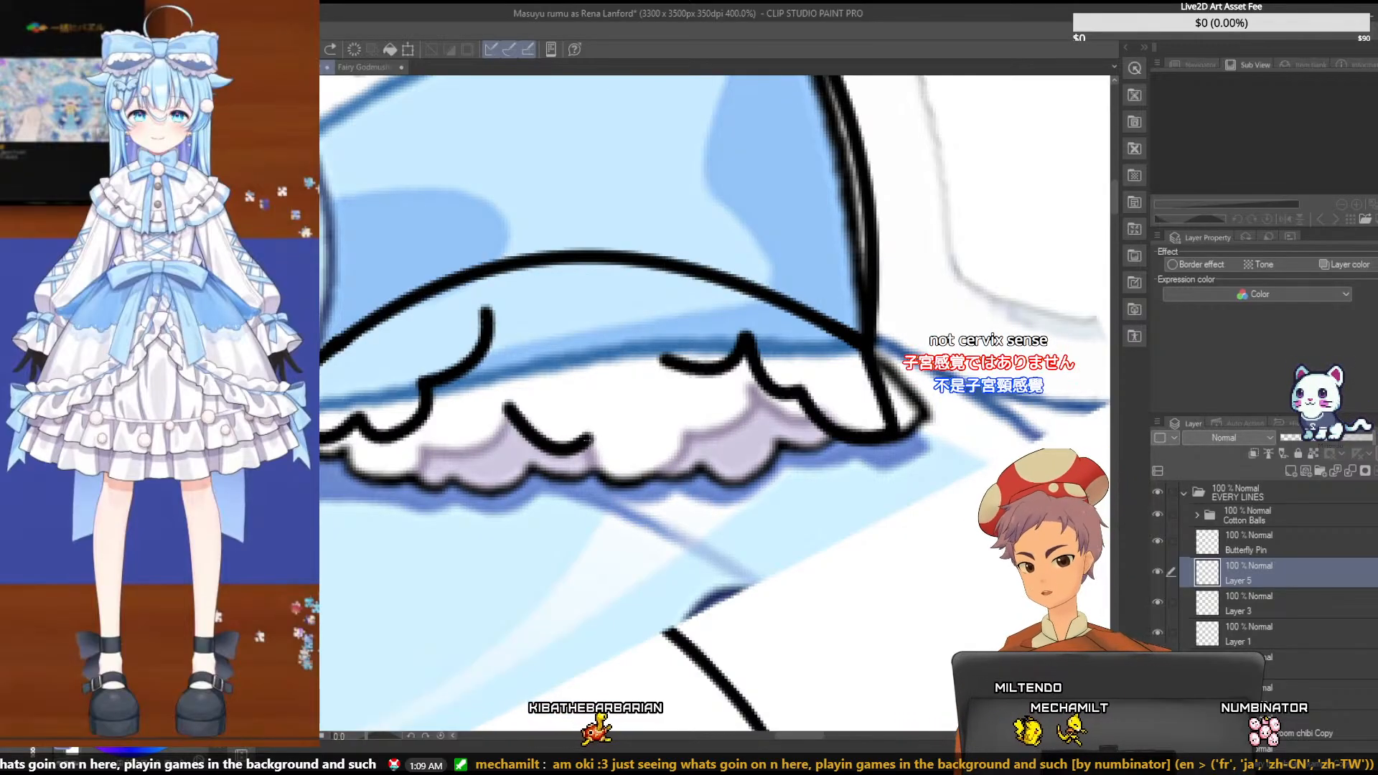
pyautogui.moveTo(590, 439); pyautogui.dragTo(652, 470)
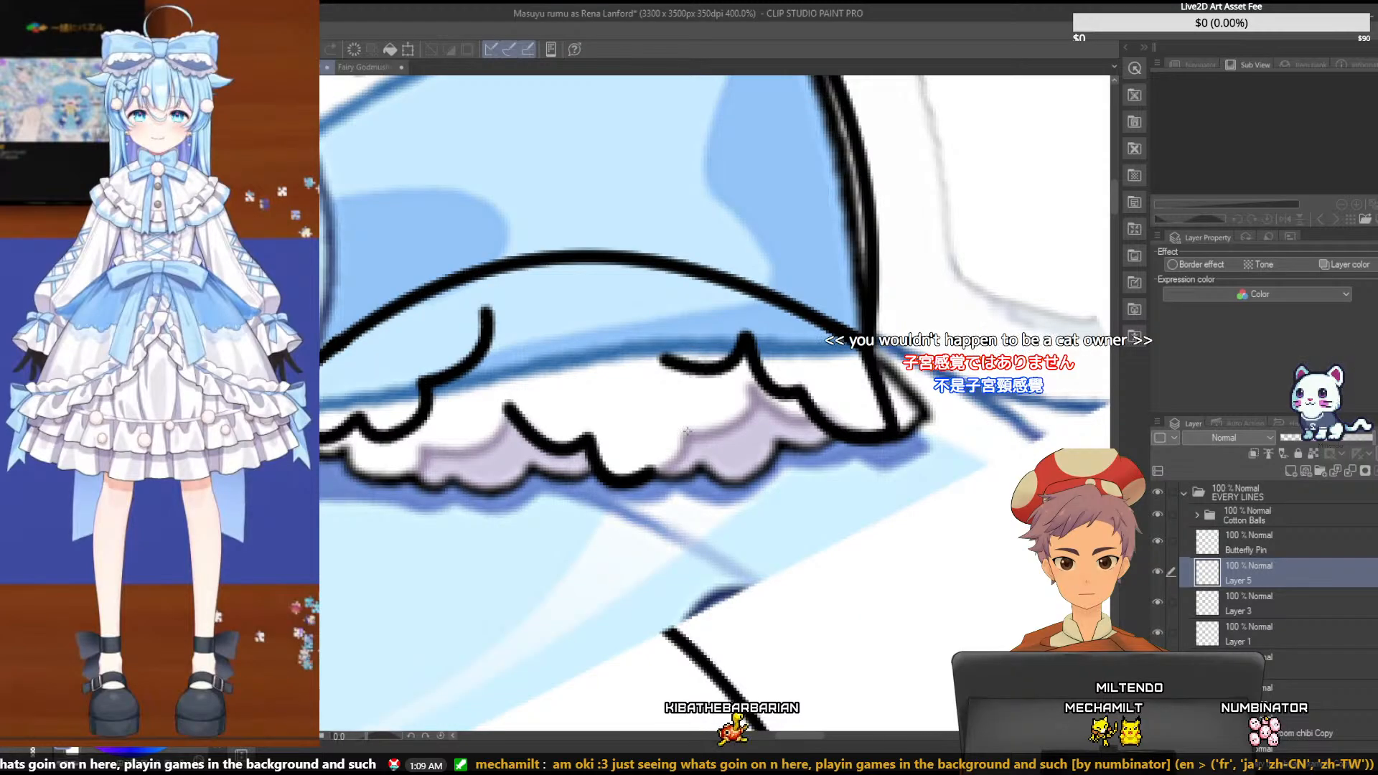
pyautogui.moveTo(688, 432); pyautogui.dragTo(644, 476)
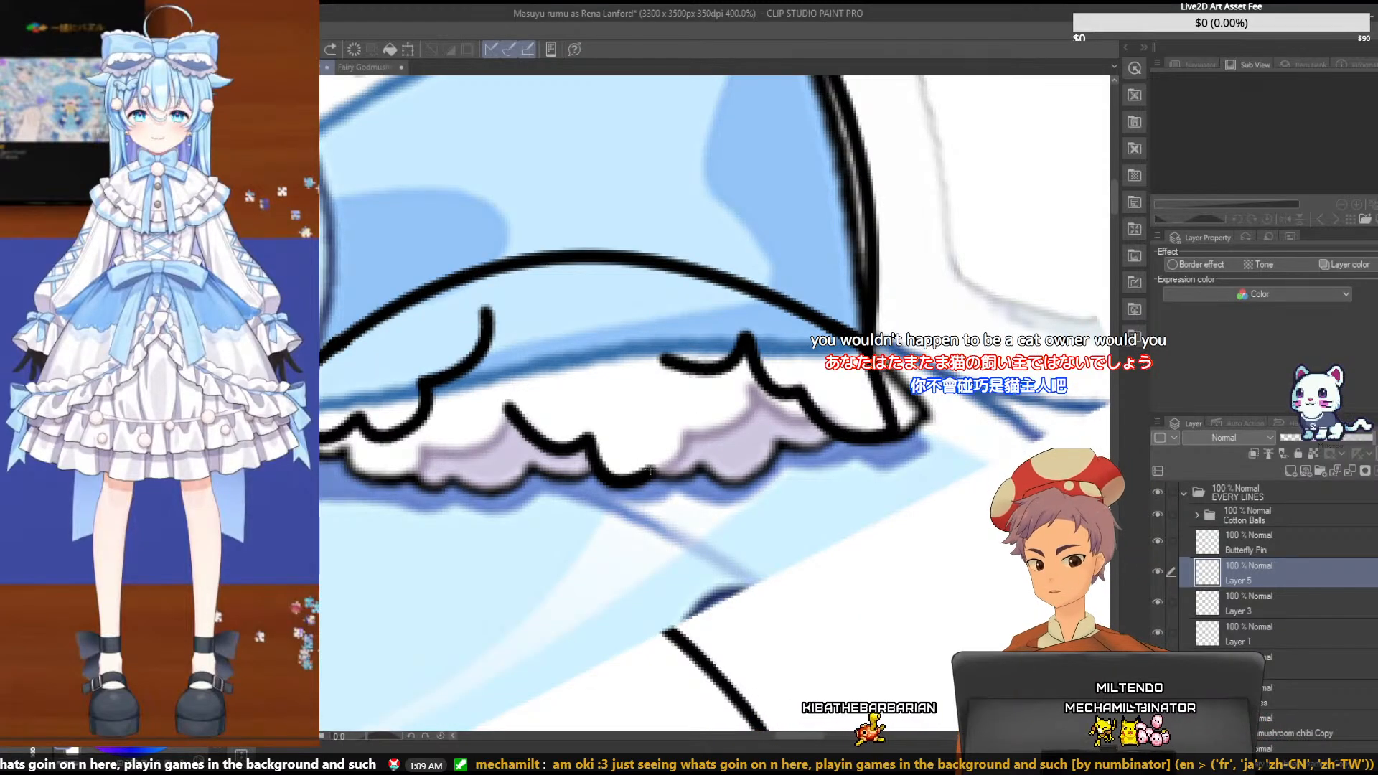
pyautogui.moveTo(686, 431); pyautogui.dragTo(645, 476)
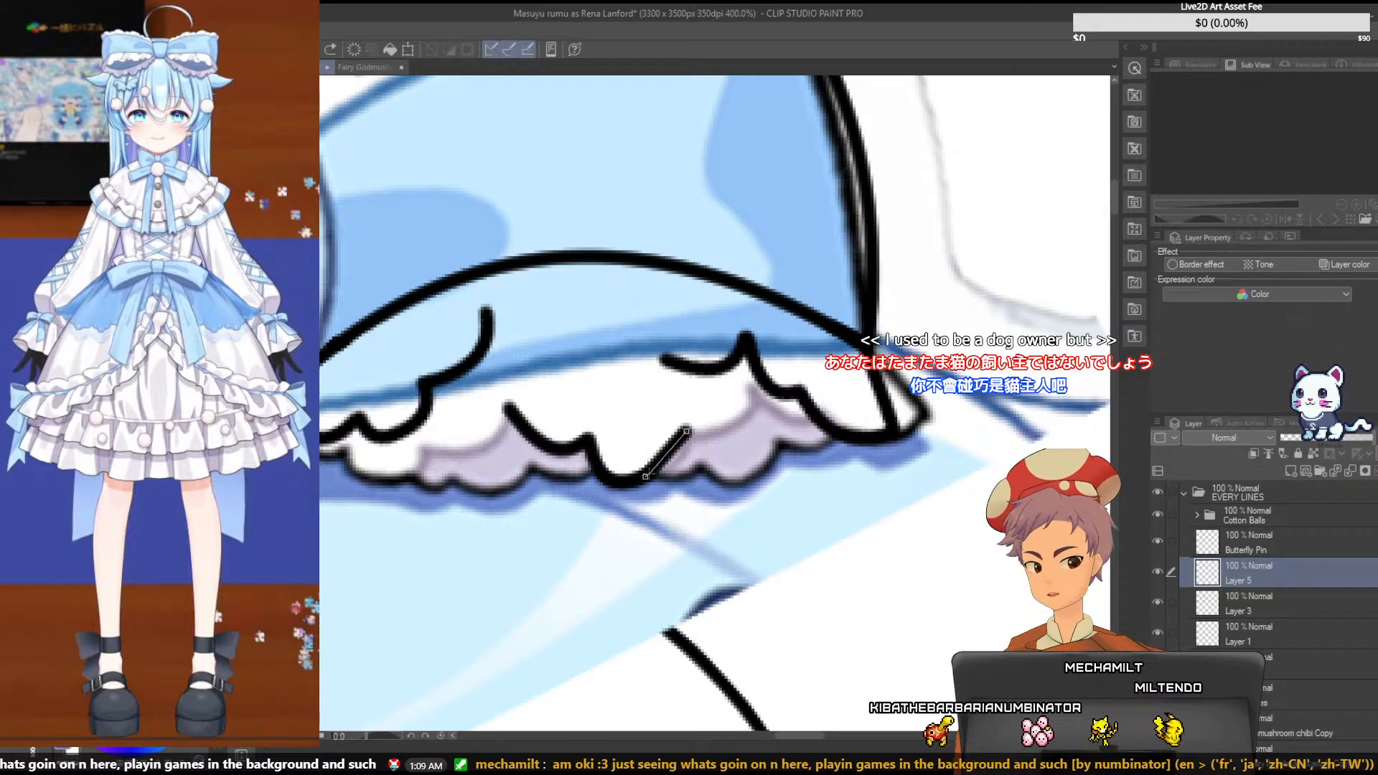
pyautogui.click(689, 456)
pyautogui.hotkey('ctrl', 'z')
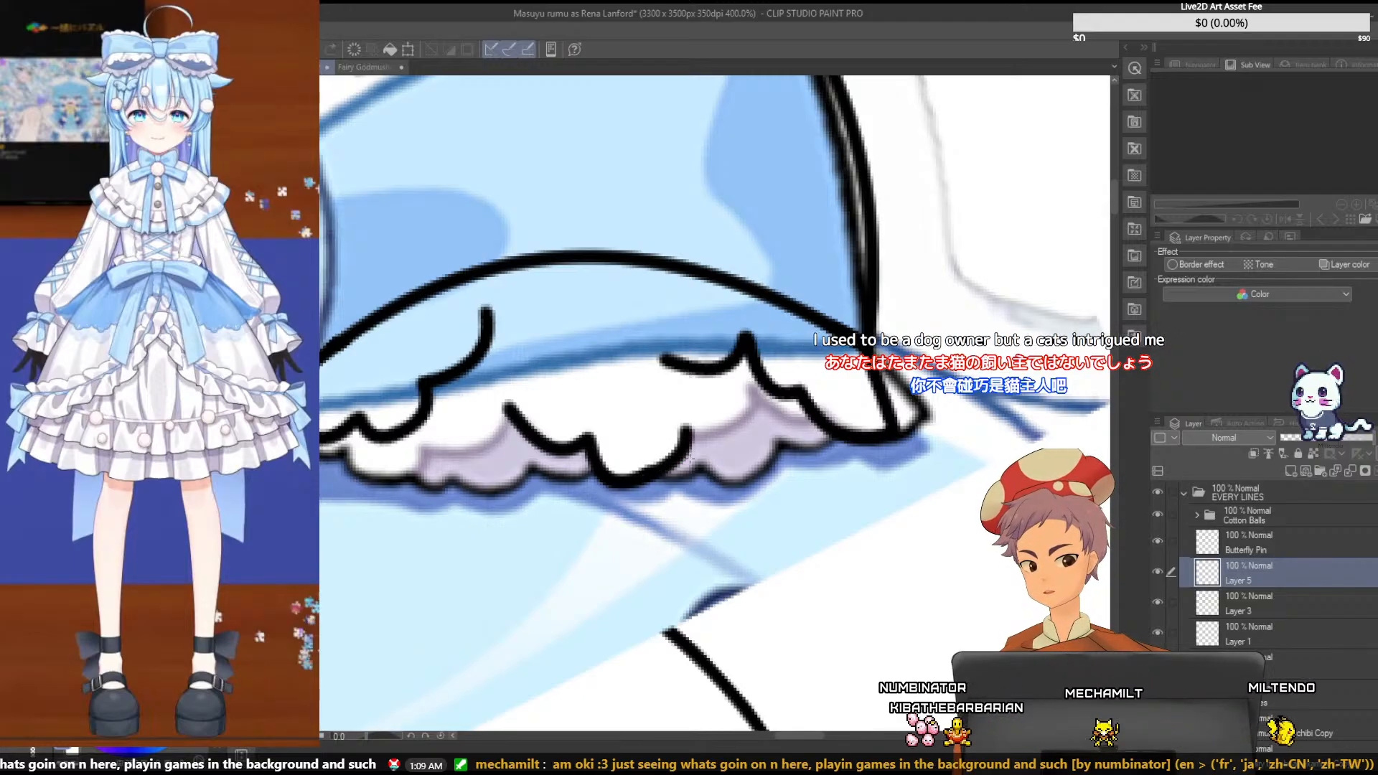
pyautogui.moveTo(648, 473); pyautogui.dragTo(685, 433)
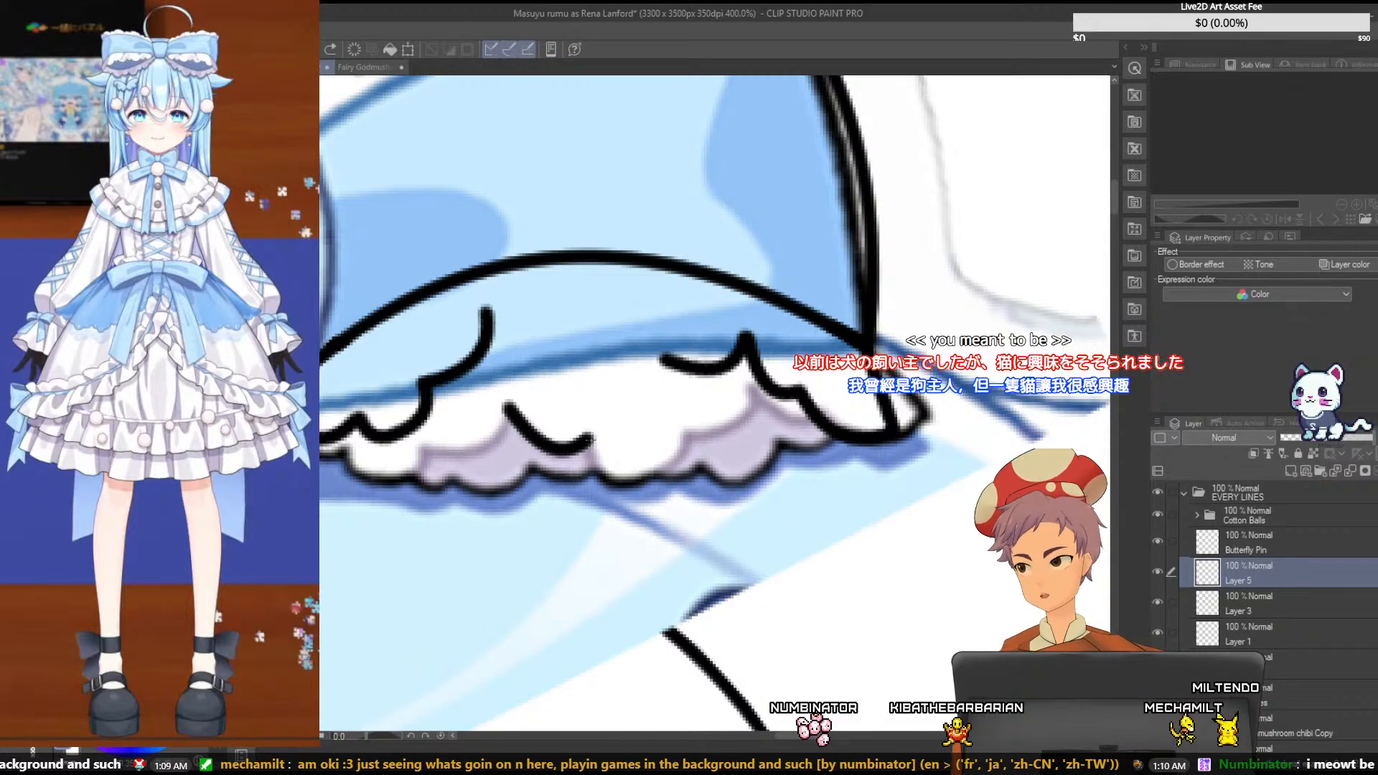
# - Ink the middle ruffle's lowest scallop on Layer 5 with two connected curves, dipping down and rising to the next fold
pyautogui.moveTo(591, 440); pyautogui.dragTo(619, 434)
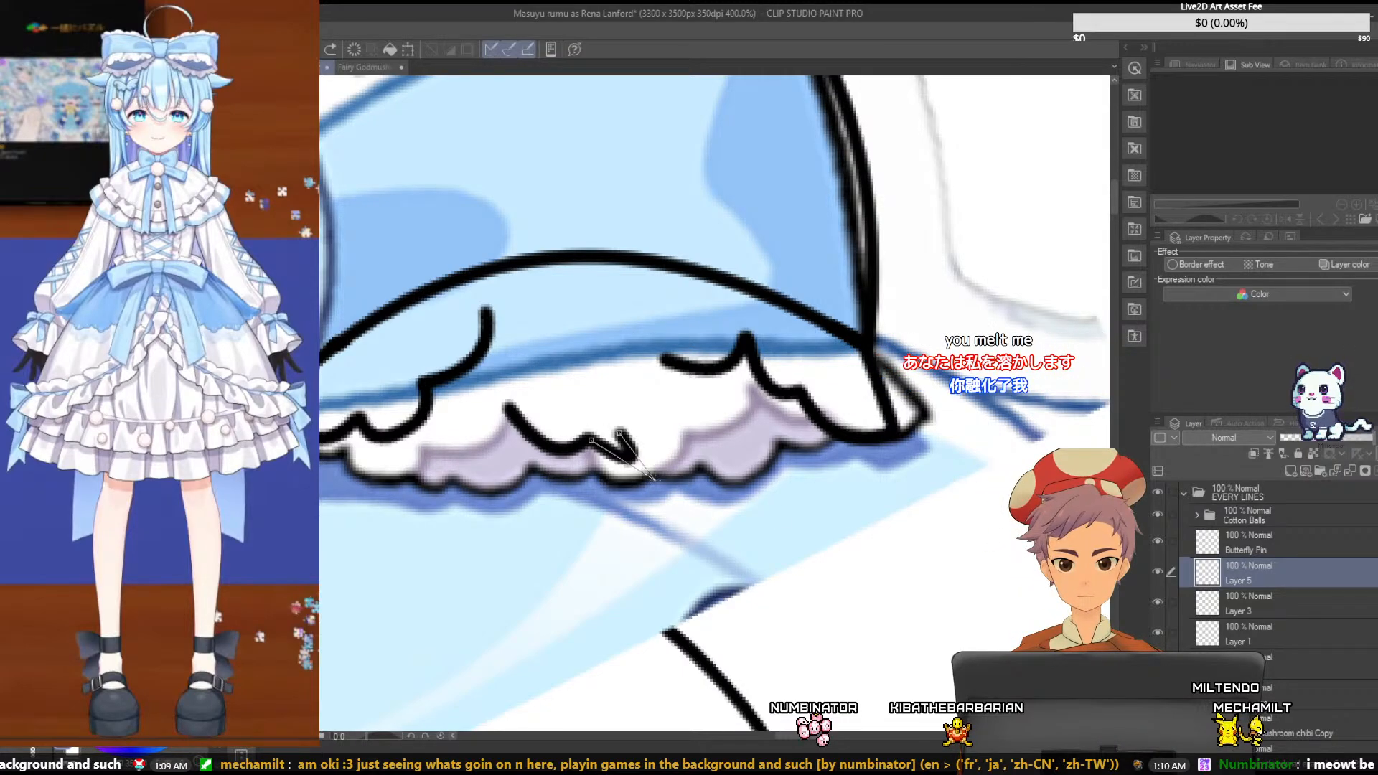
pyautogui.moveTo(590, 440); pyautogui.dragTo(656, 469)
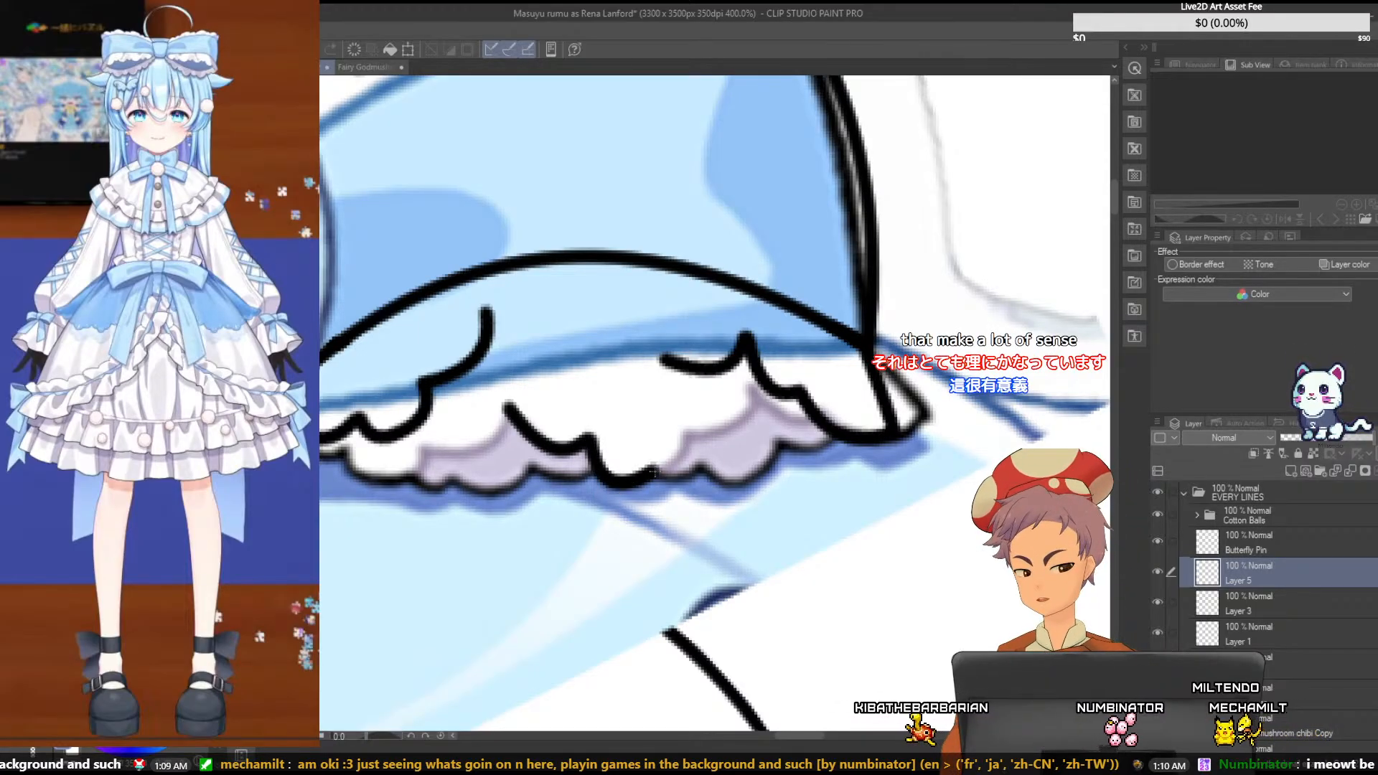
pyautogui.moveTo(655, 471); pyautogui.dragTo(687, 433)
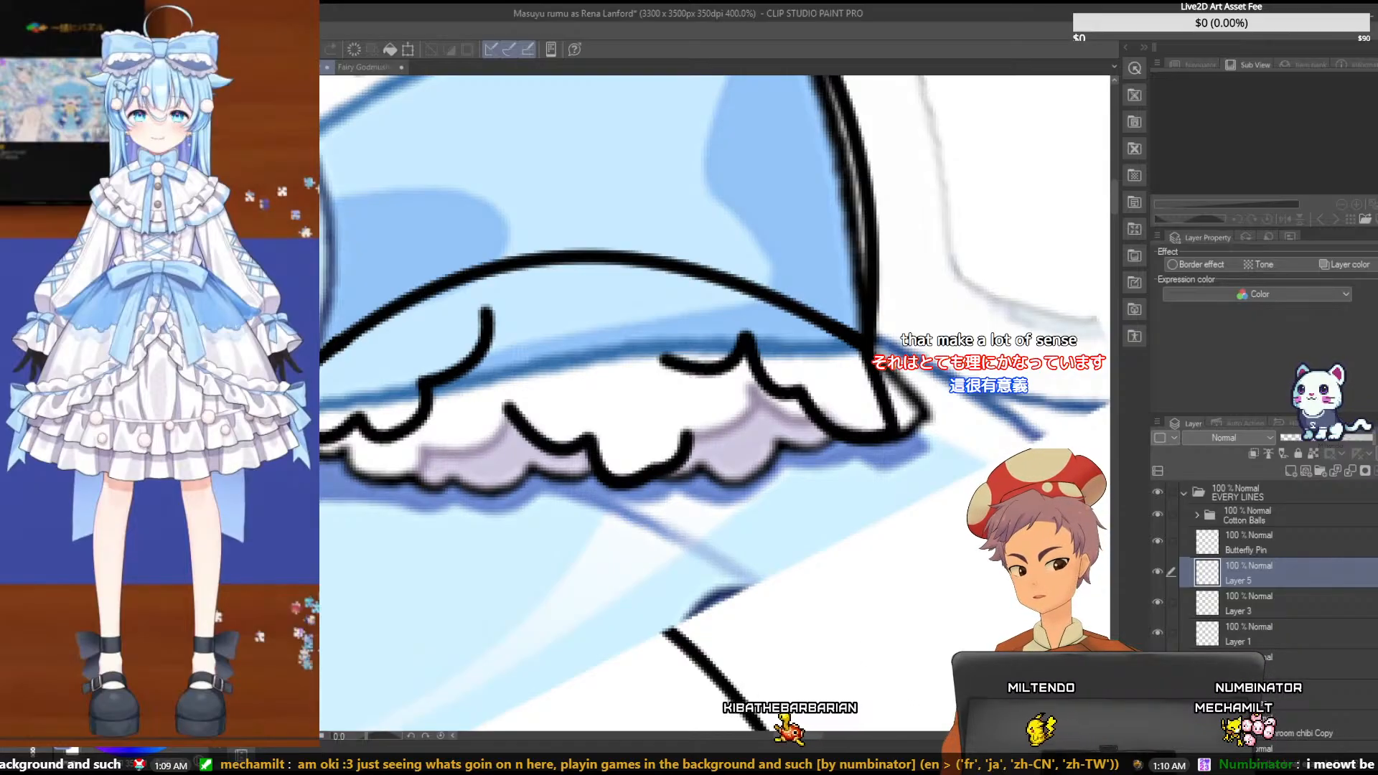
# - Move the middle ruffle on Layer 5 up and rotate it slightly clockwise to join the inner and outer ruffles
pyautogui.moveTo(550, 447); pyautogui.dragTo(529, 353)
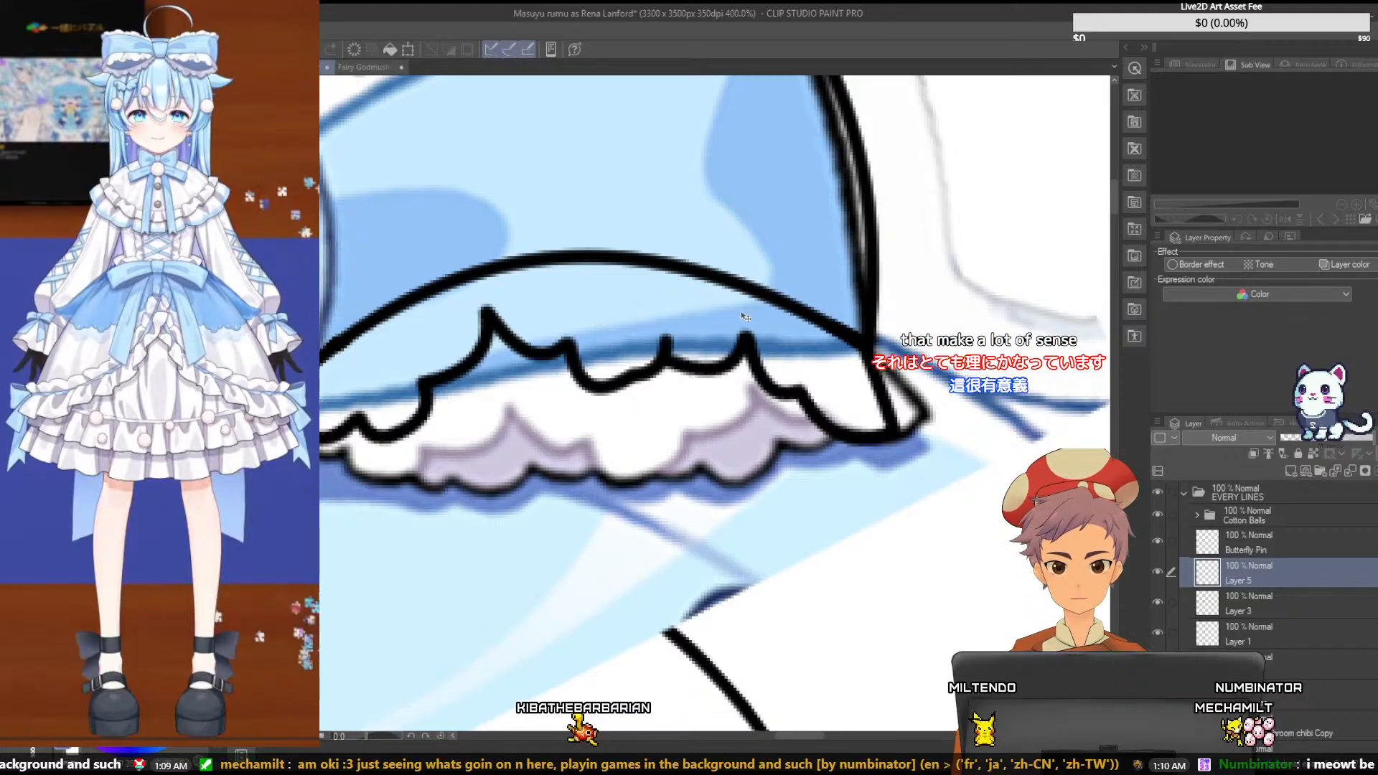
pyautogui.hotkey('ctrl', 't')
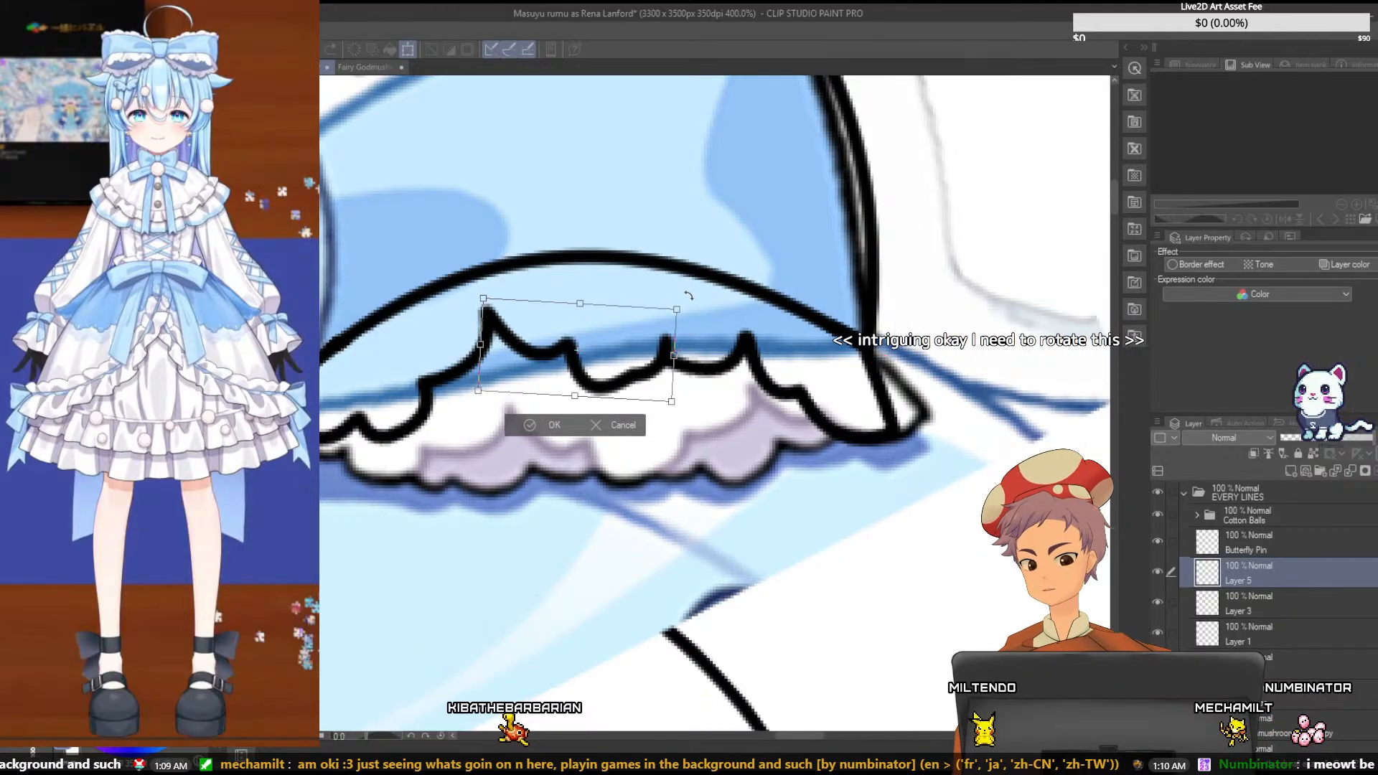
pyautogui.moveTo(692, 299); pyautogui.dragTo(691, 320)
pyautogui.moveTo(640, 401); pyautogui.dragTo(617, 391)
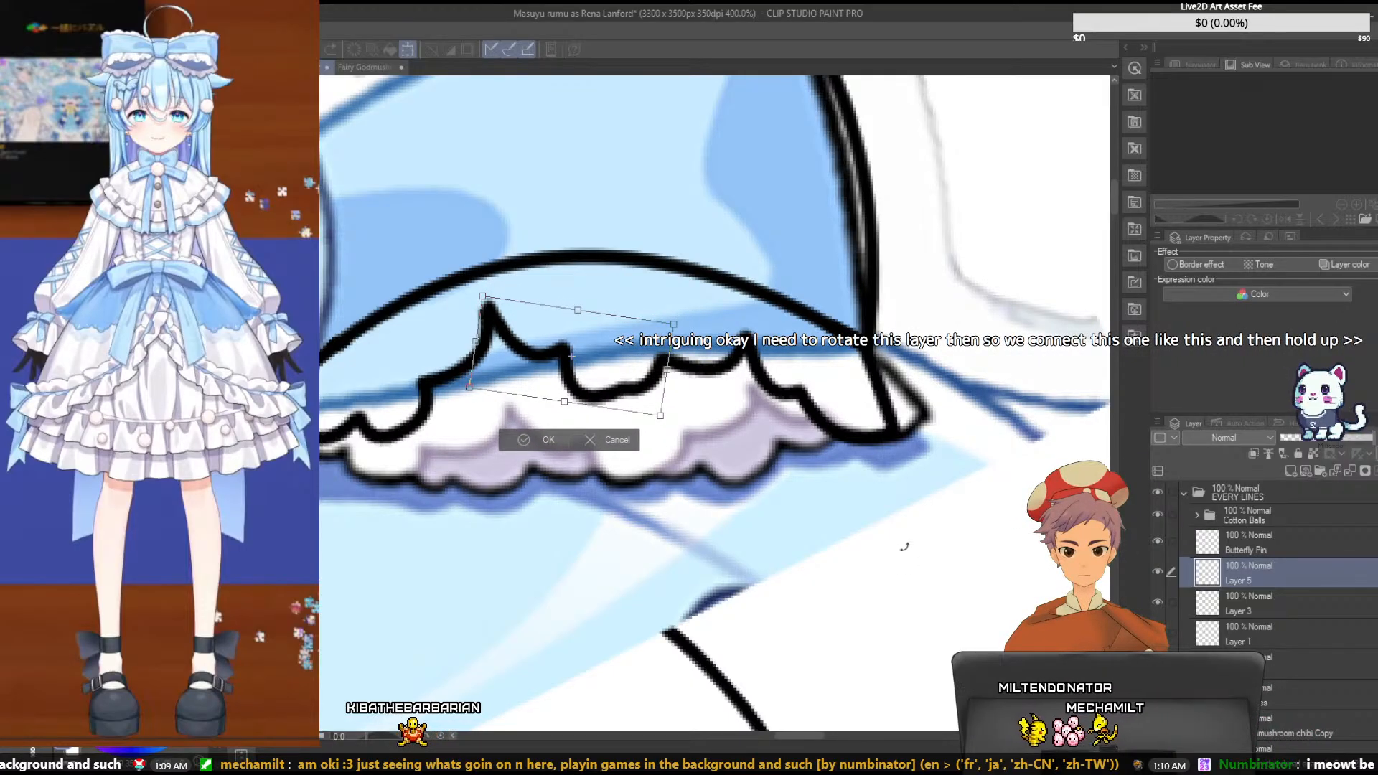
pyautogui.press('Return')
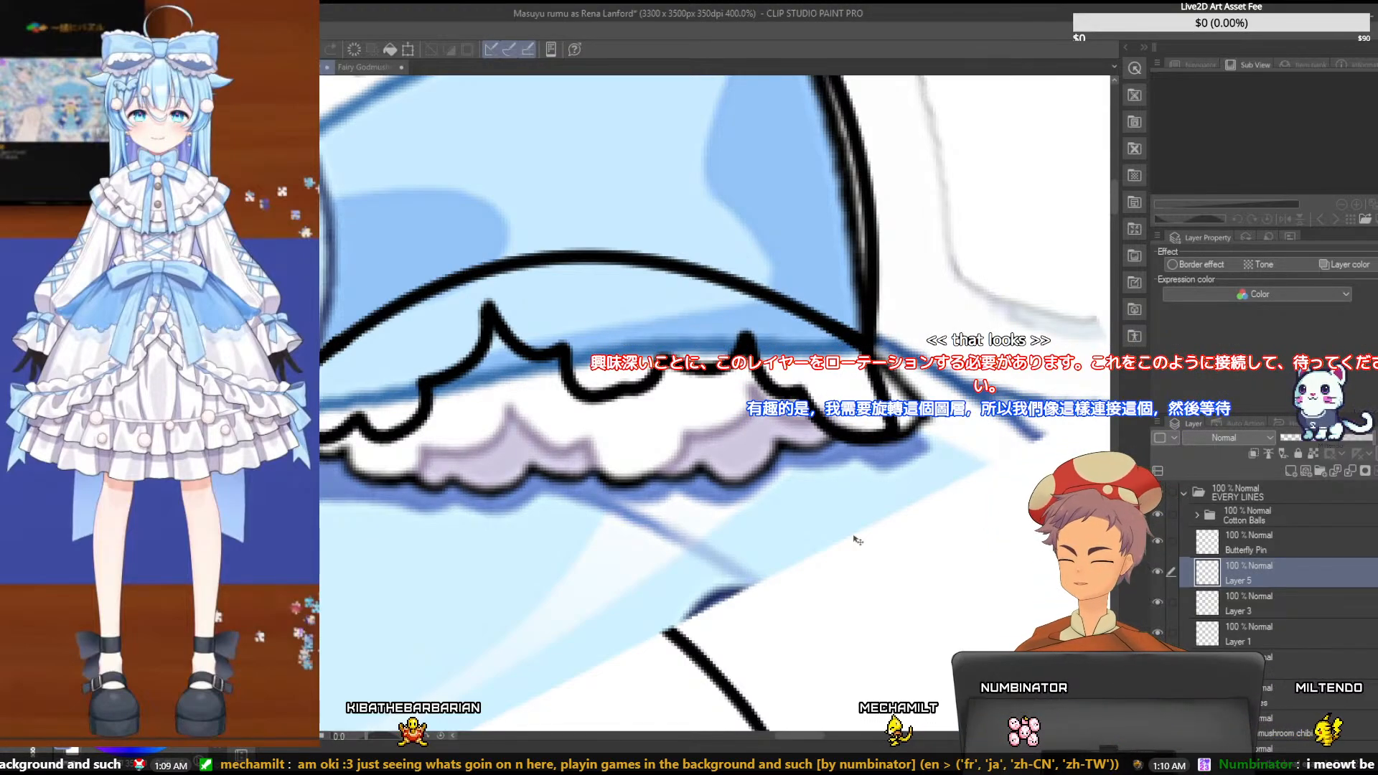
# - Hide the bow reference and briefly show the hair sketch to check how the bow line art looks without the reference
pyautogui.scroll(-2, 856, 540)
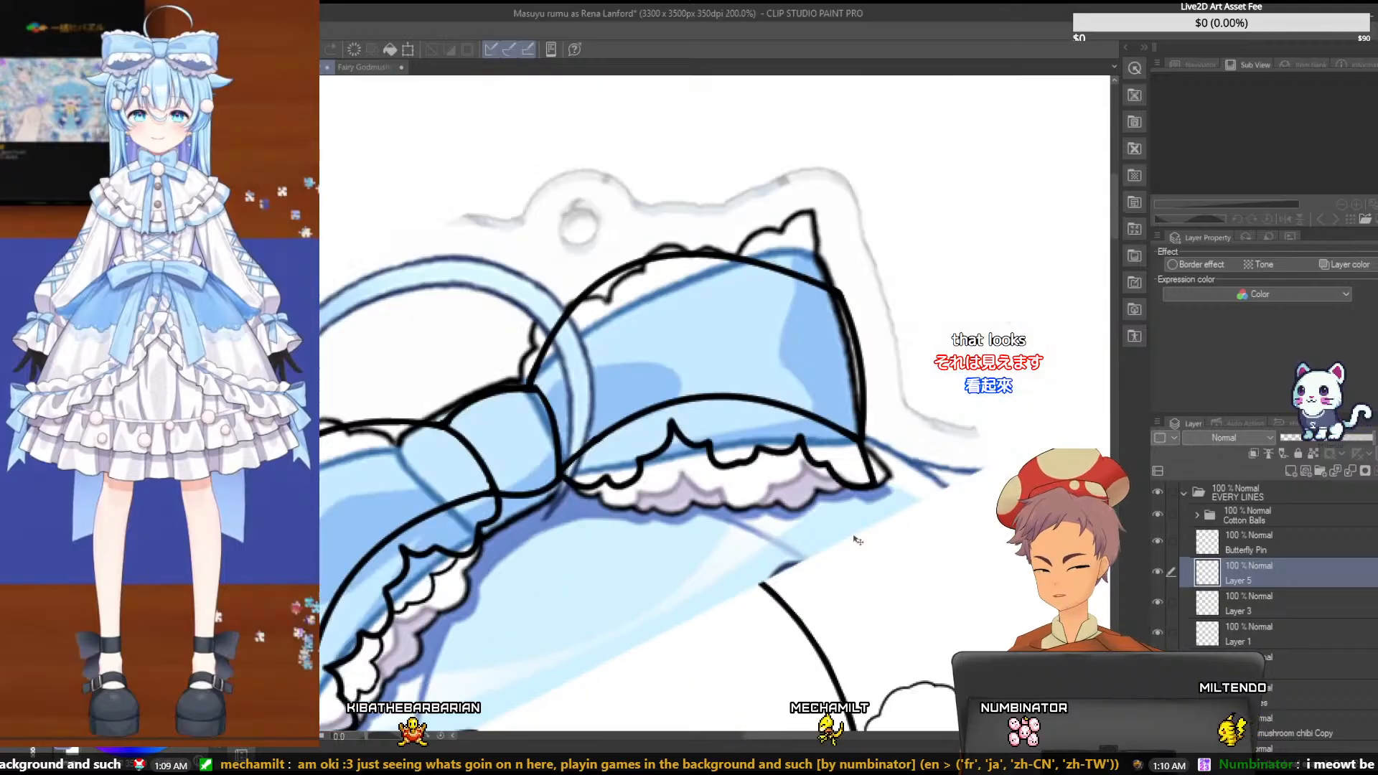
pyautogui.scroll(-2, 857, 540)
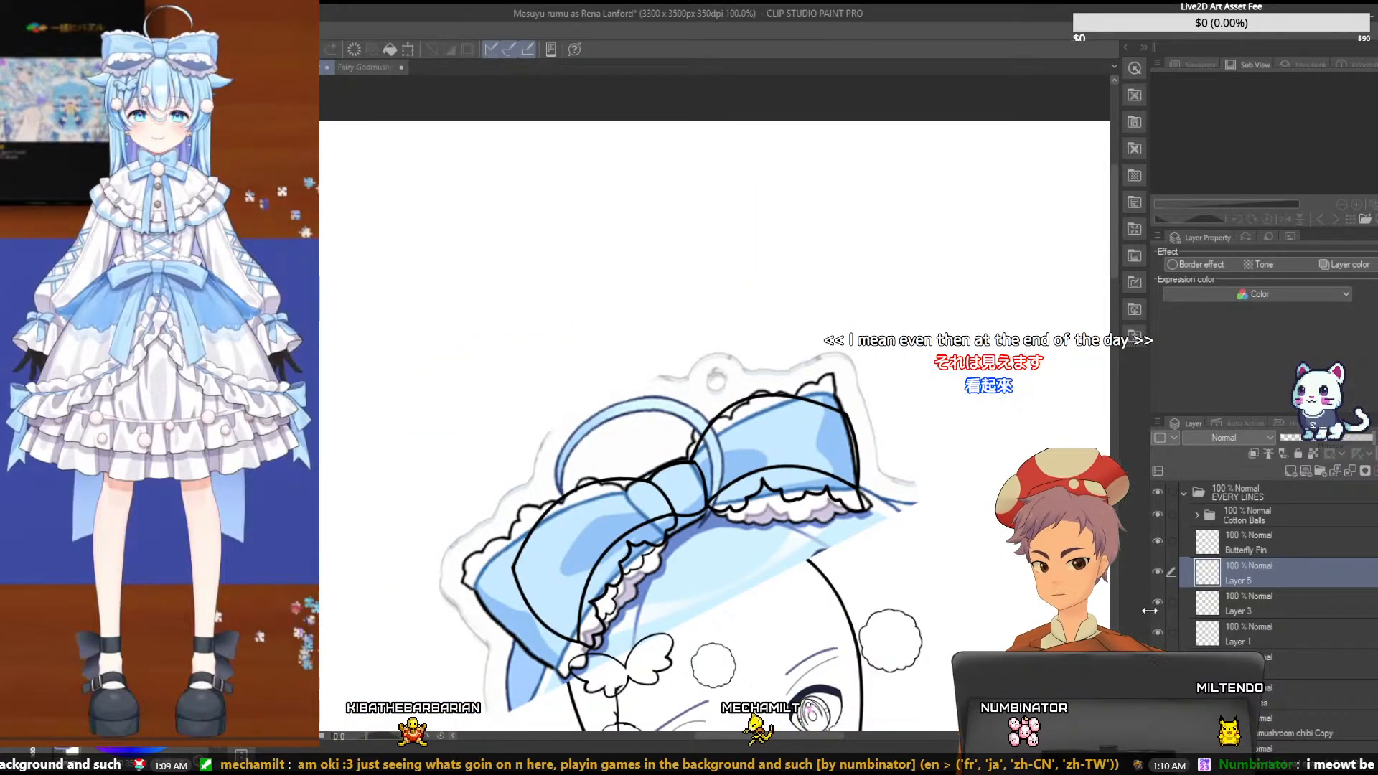
pyautogui.click(1158, 664)
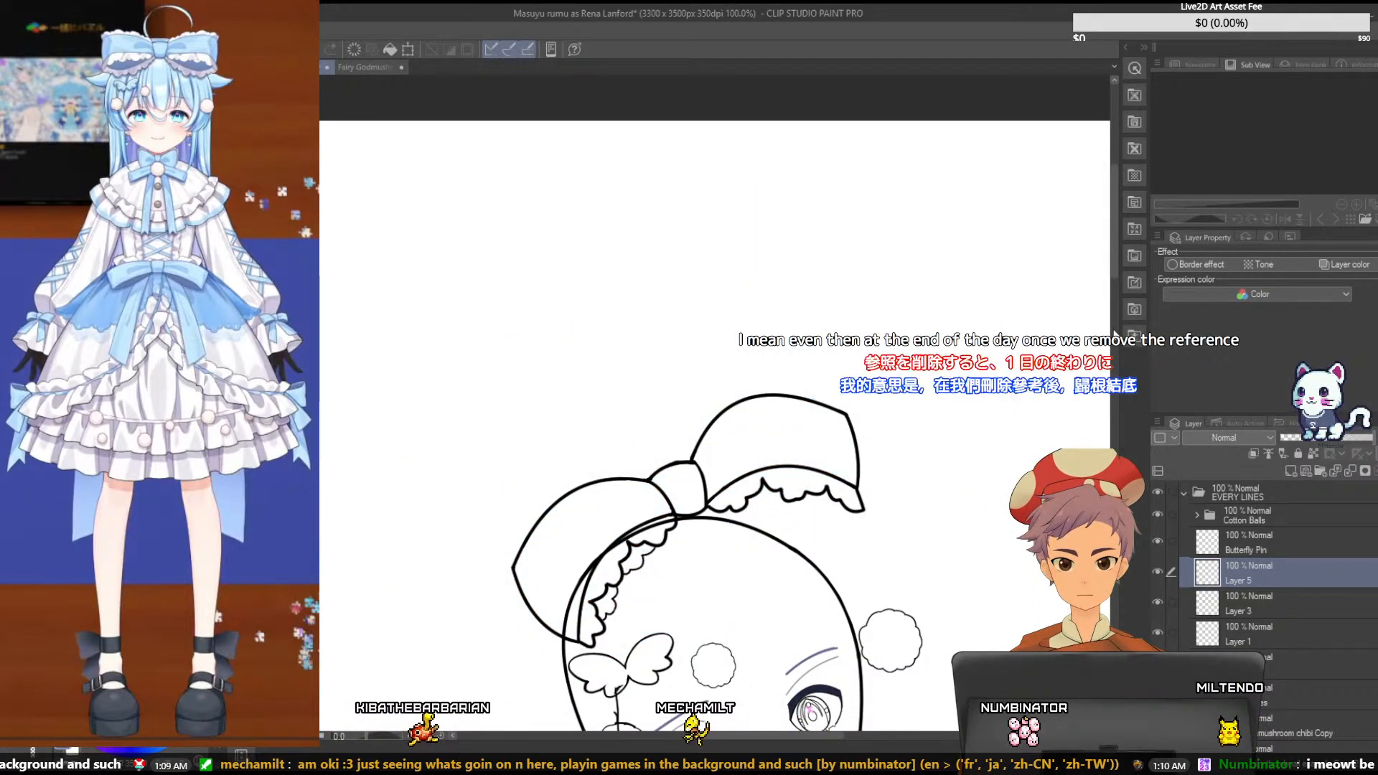
pyautogui.scroll(-3, 1115, 335)
pyautogui.scroll(-1, 1256, 589)
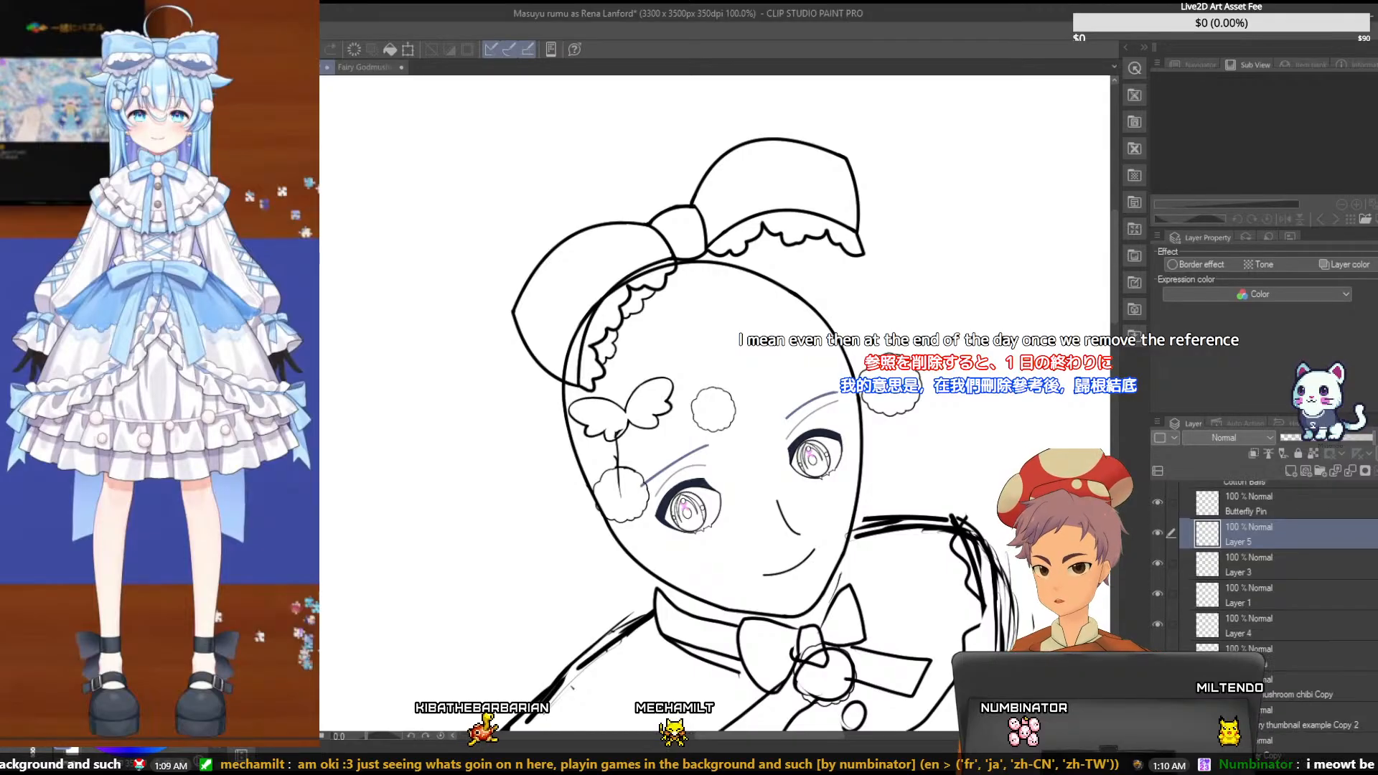
pyautogui.scroll(-5, 1256, 589)
pyautogui.click(1157, 653)
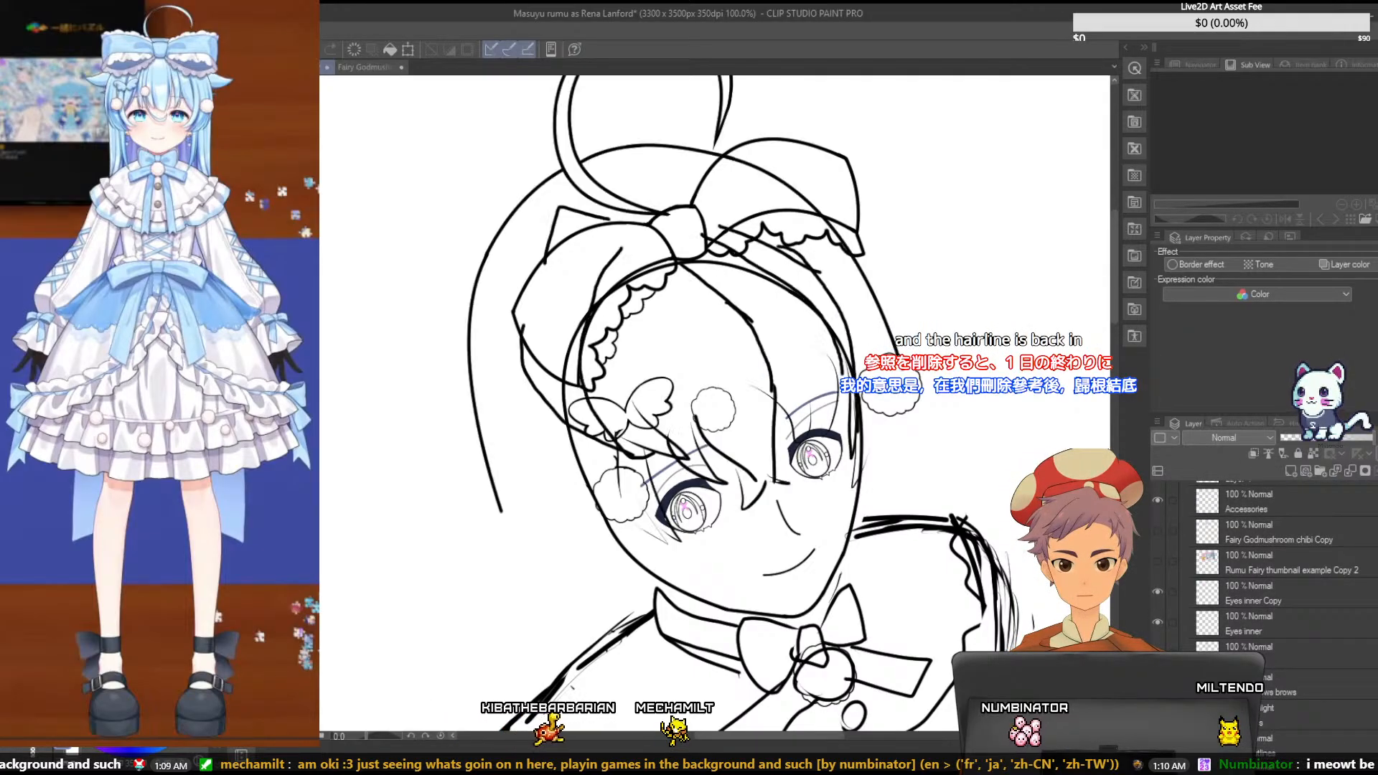
pyautogui.click(1158, 654)
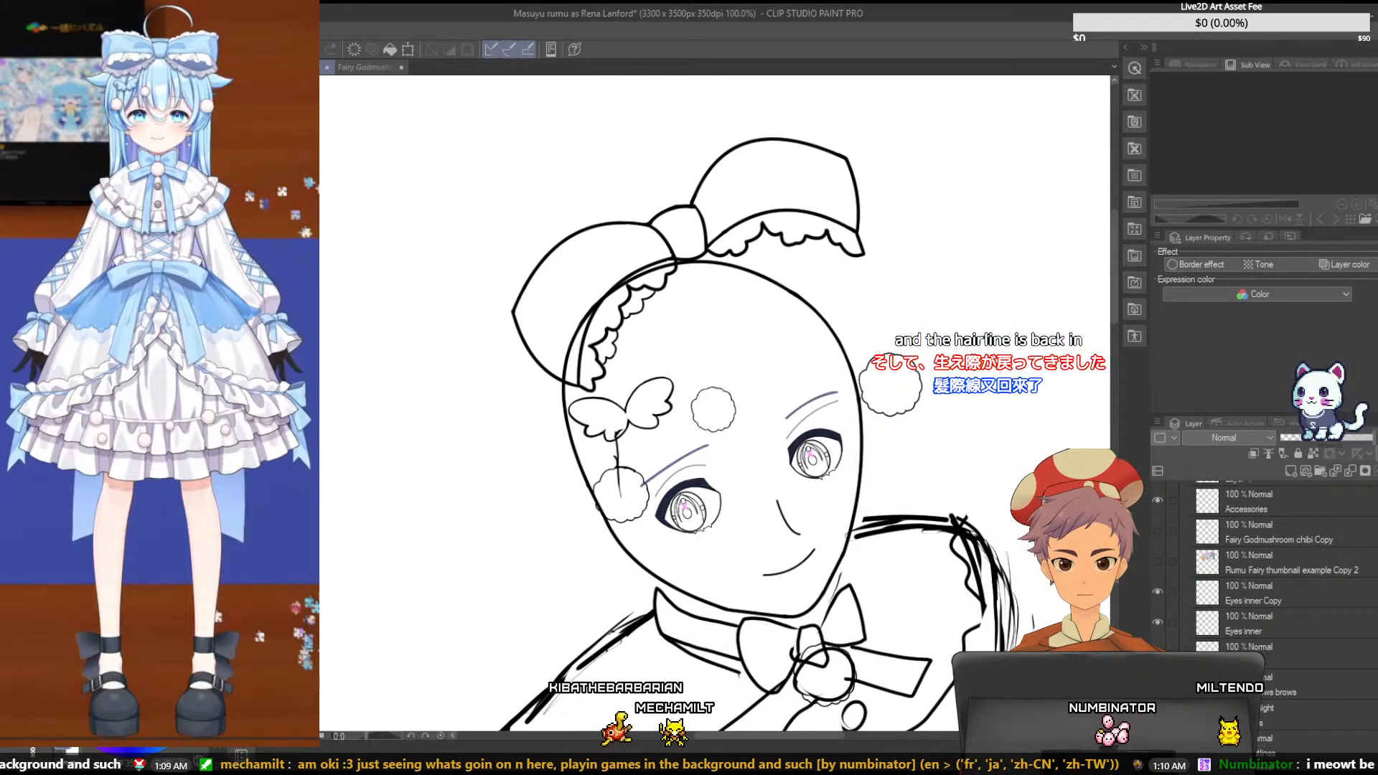
# - Inspect the right bow loop's ruffles up close, and show the Fairy Godmushroom chibi Copy reference again behind the lines
pyautogui.scroll(2, 1114, 284)
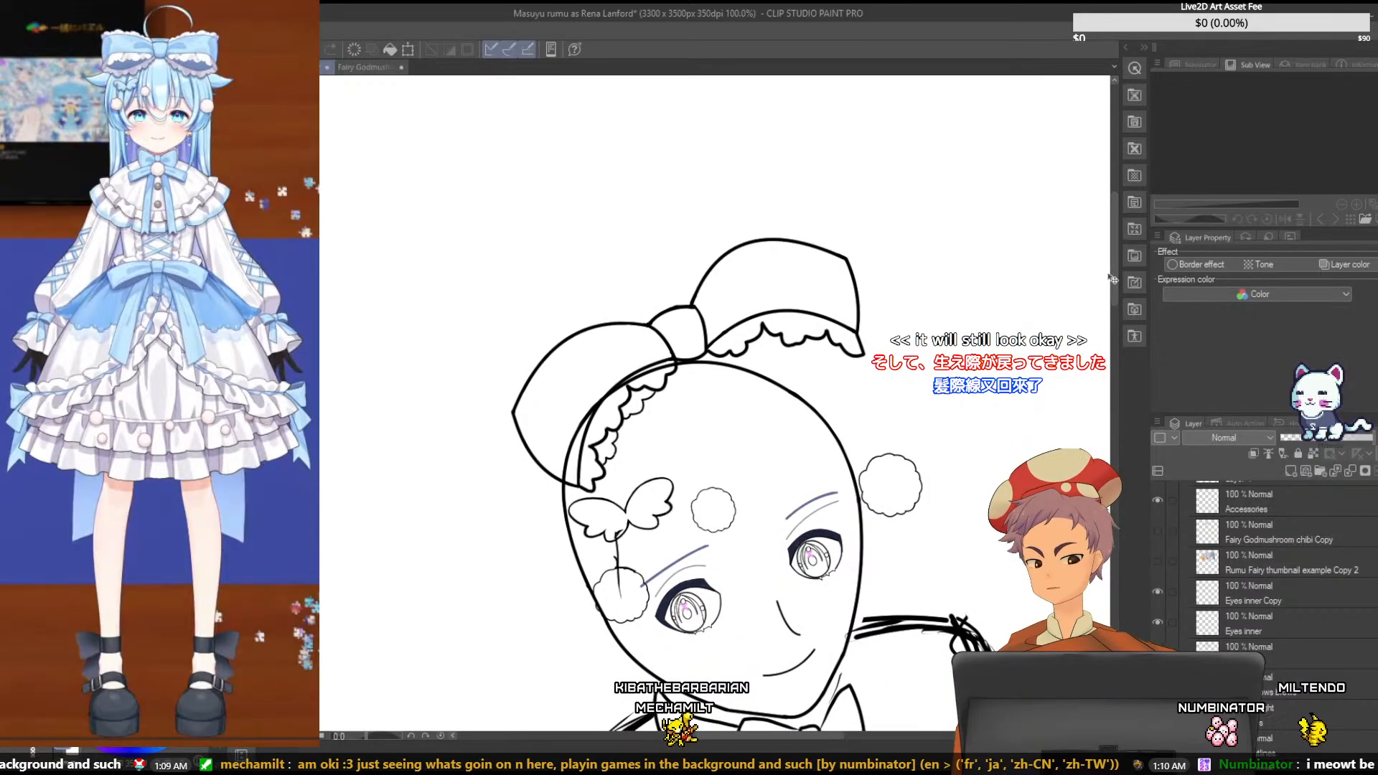
pyautogui.scroll(2, 1109, 274)
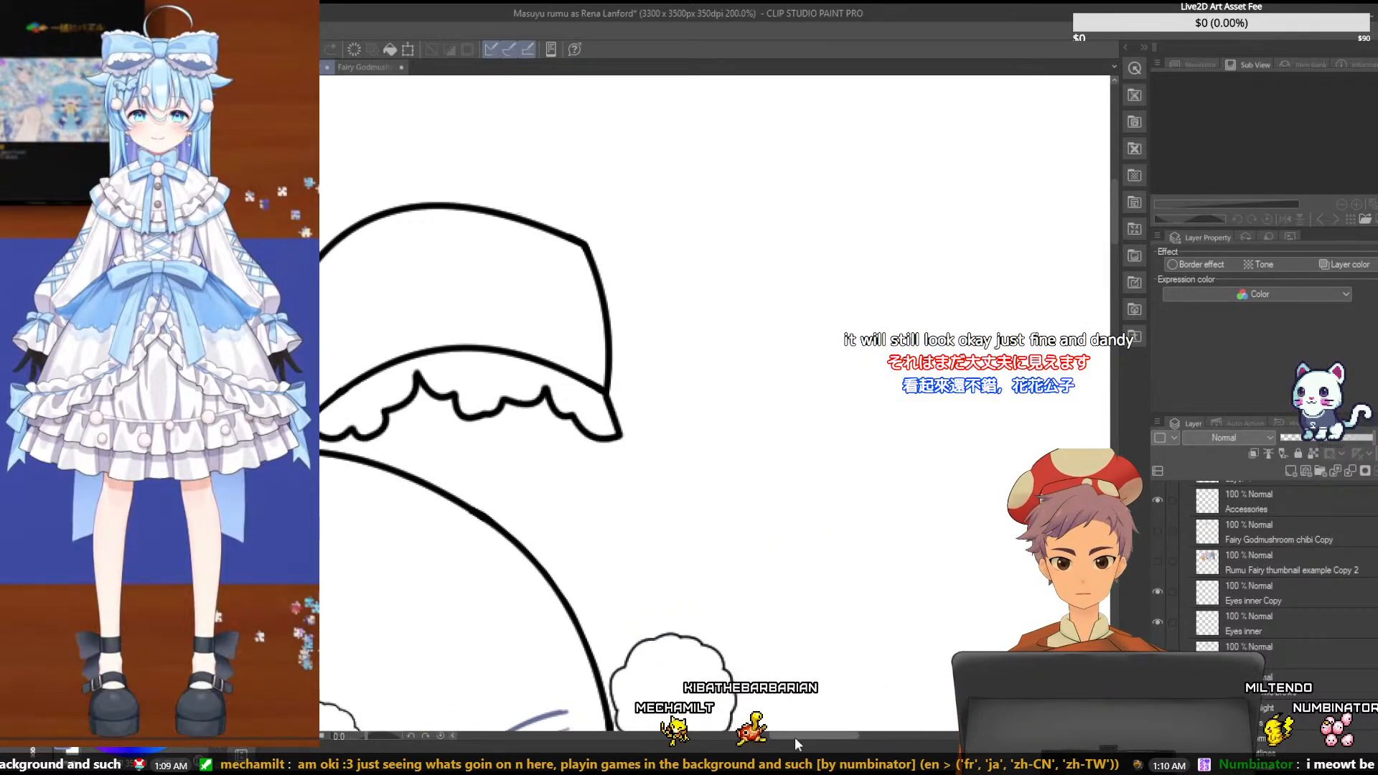
pyautogui.moveTo(794, 737); pyautogui.dragTo(769, 737)
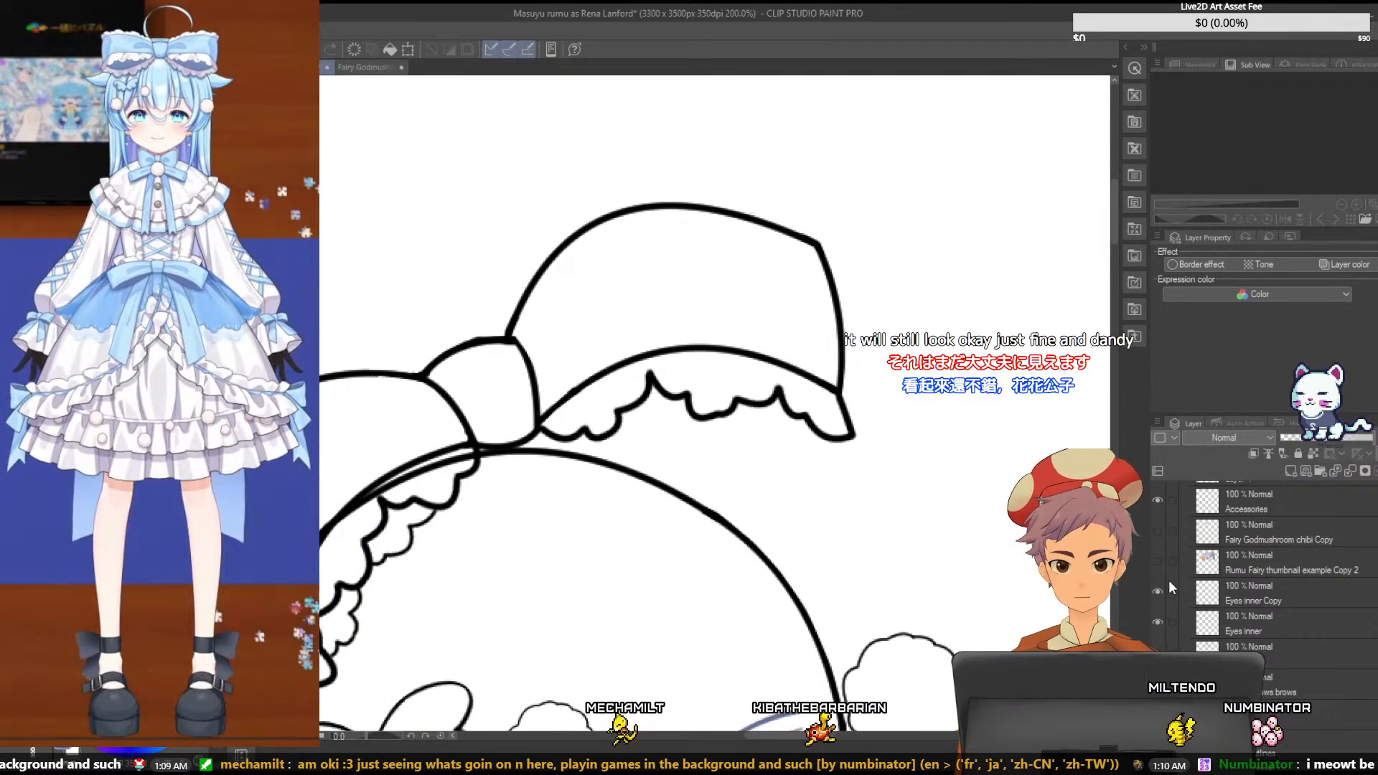
pyautogui.scroll(1, 1184, 581)
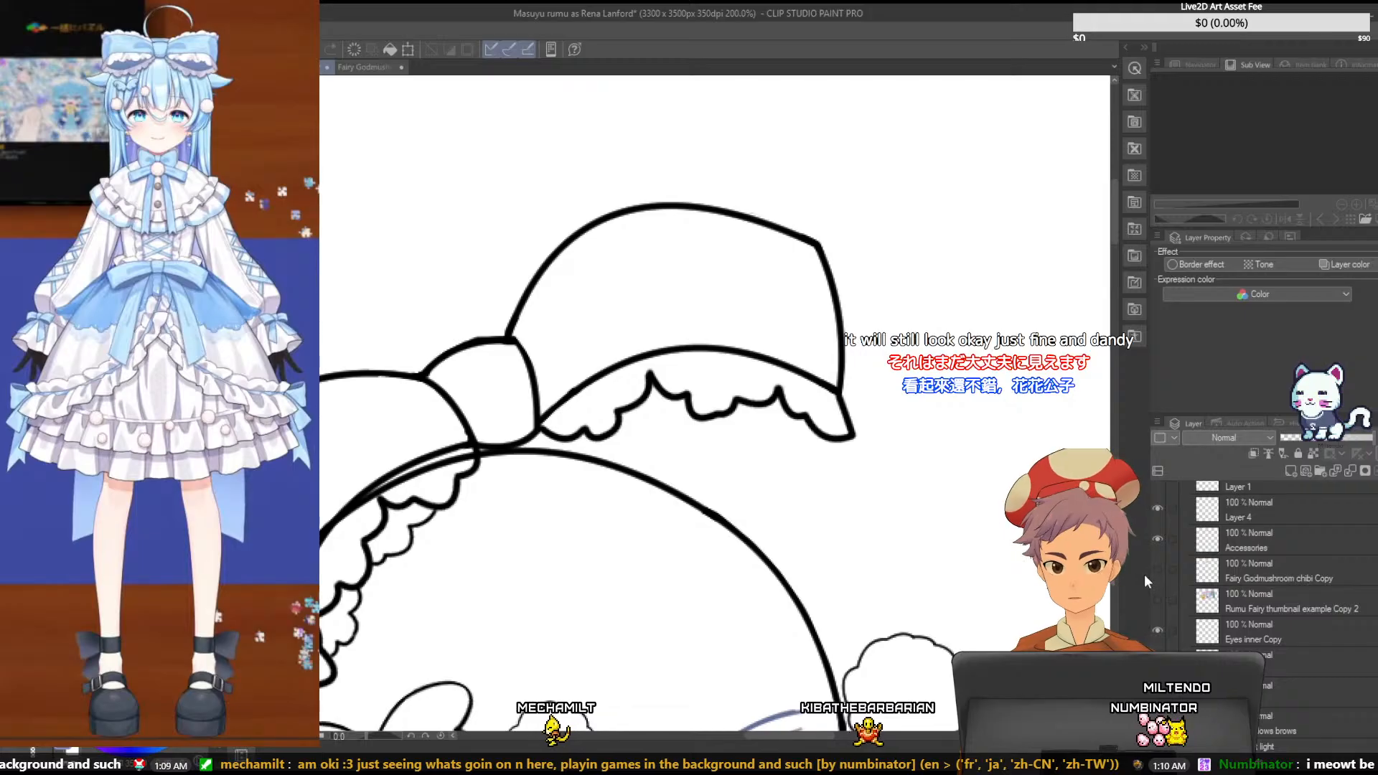
pyautogui.click(1157, 569)
pyautogui.scroll(2, 974, 549)
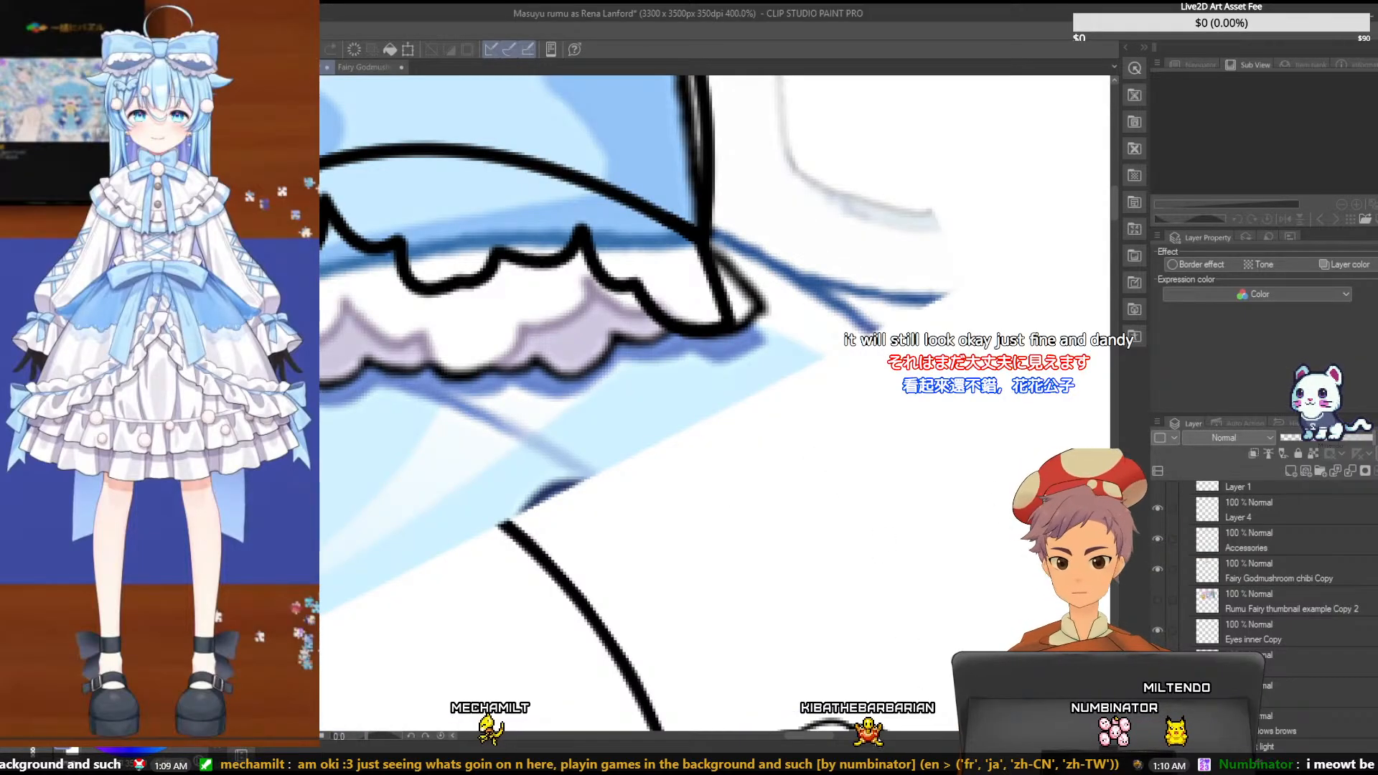
pyautogui.moveTo(825, 730); pyautogui.dragTo(804, 731)
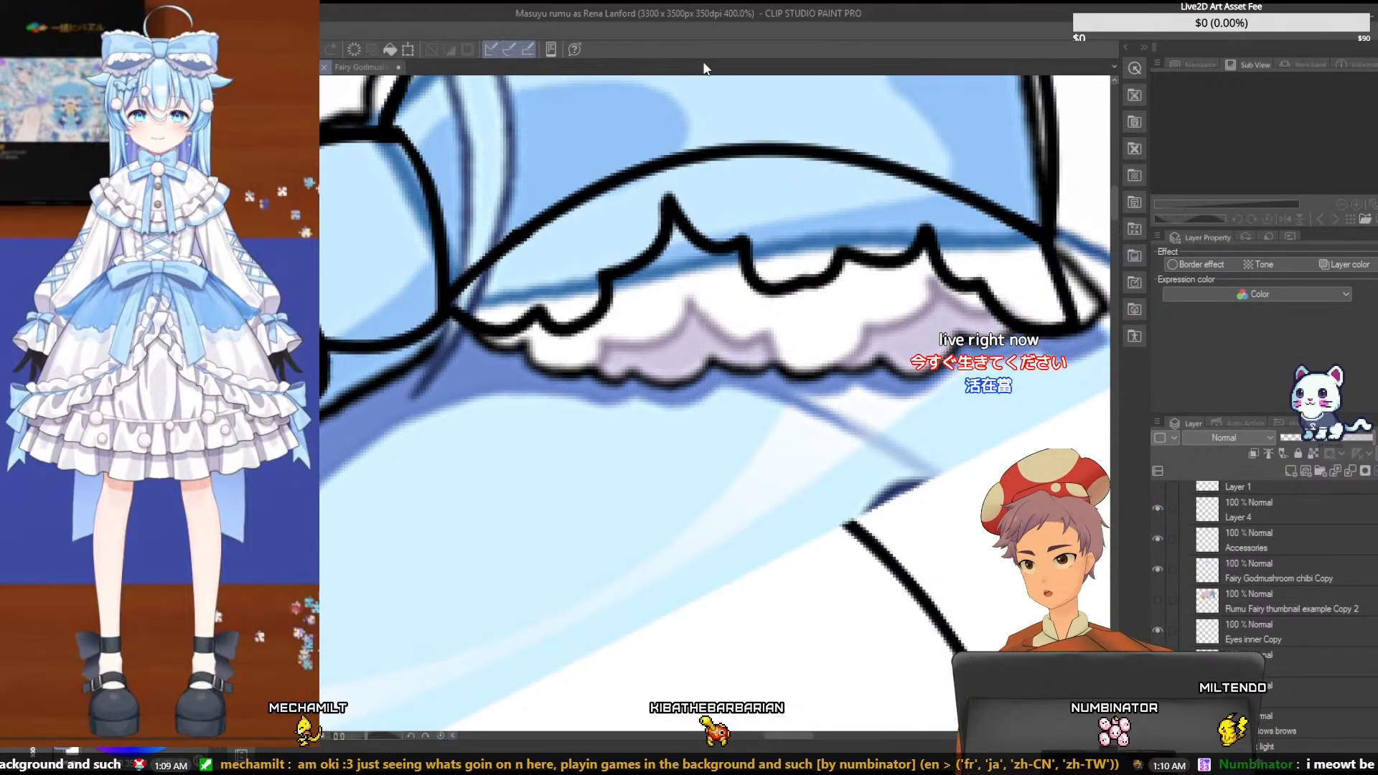
# - Add a new Layer 6 and place it directly below Layer 3 in the EVERY LINES folder
pyautogui.scroll(3, 1272, 600)
pyautogui.scroll(1, 1271, 600)
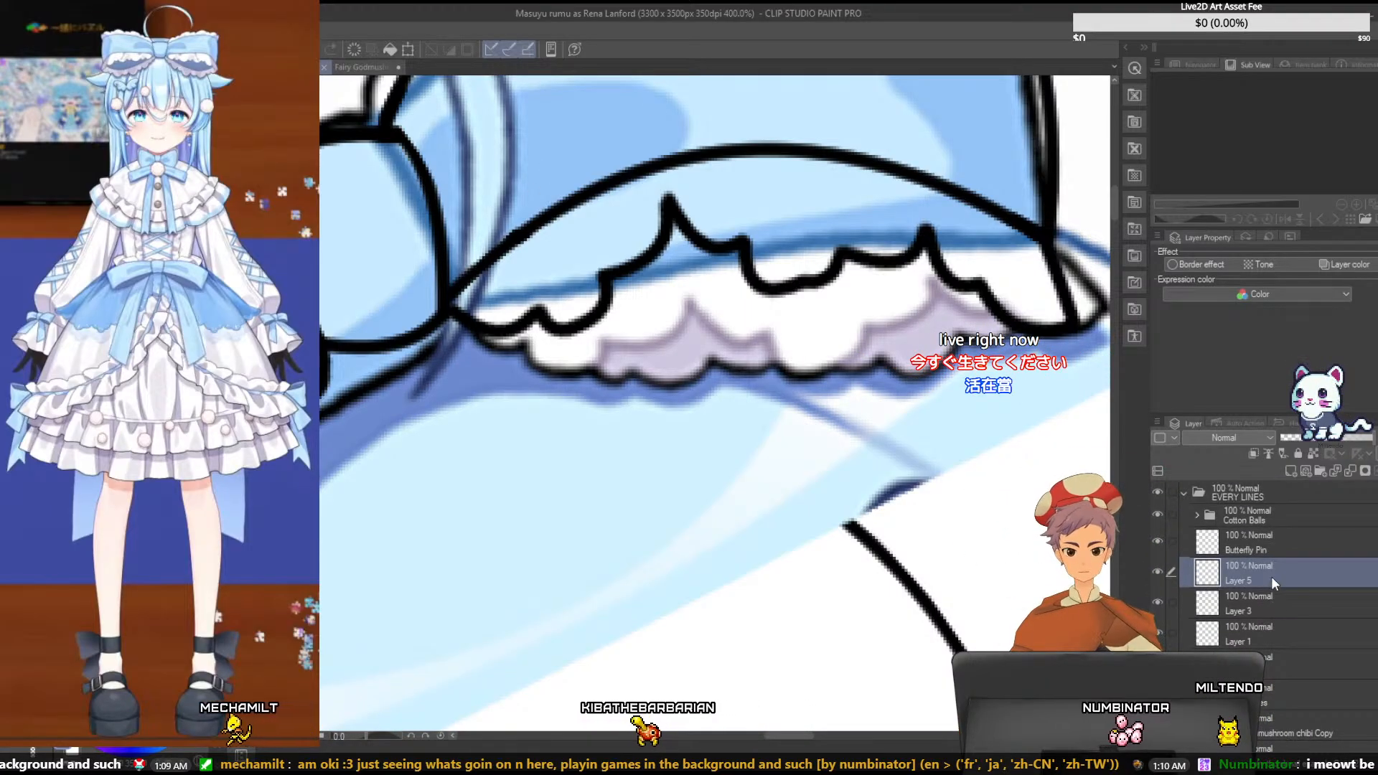
pyautogui.click(1303, 471)
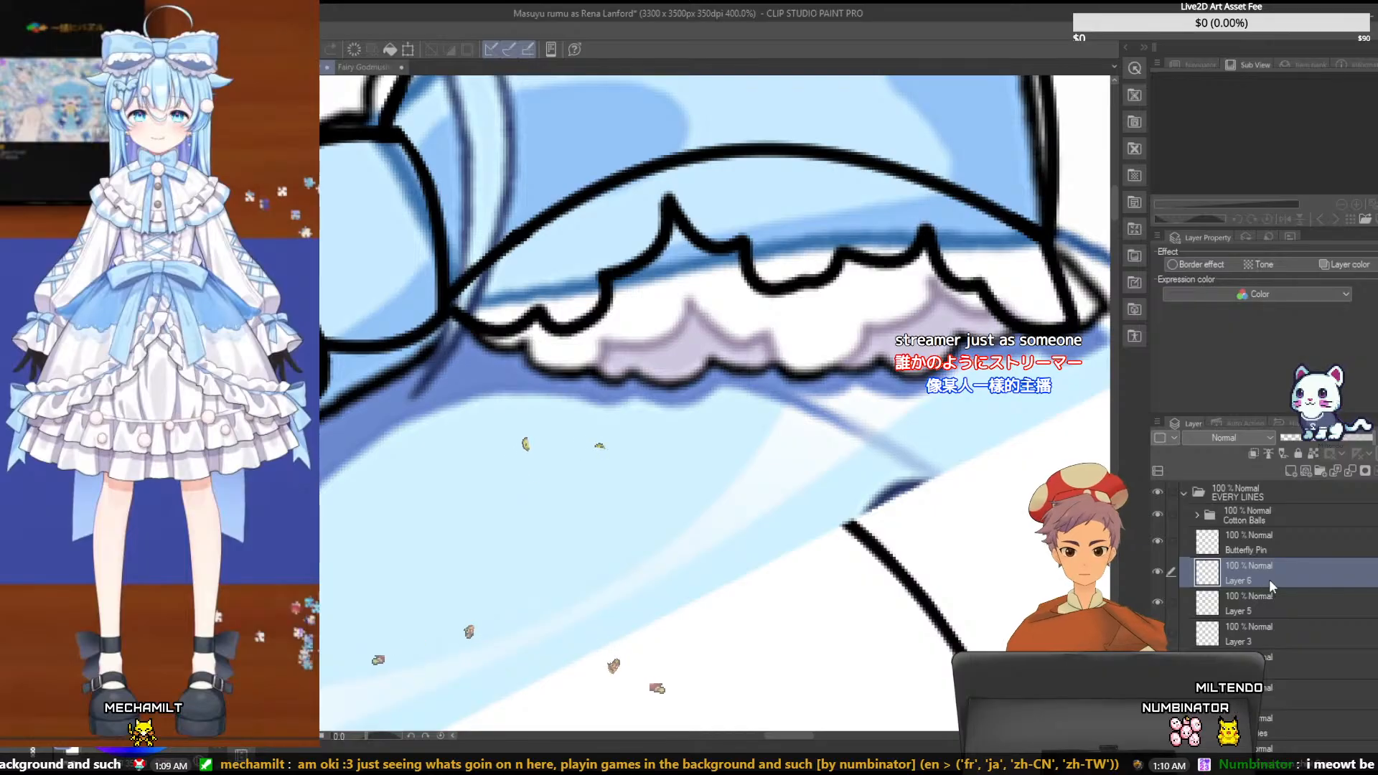
pyautogui.moveTo(1269, 641); pyautogui.dragTo(1270, 650)
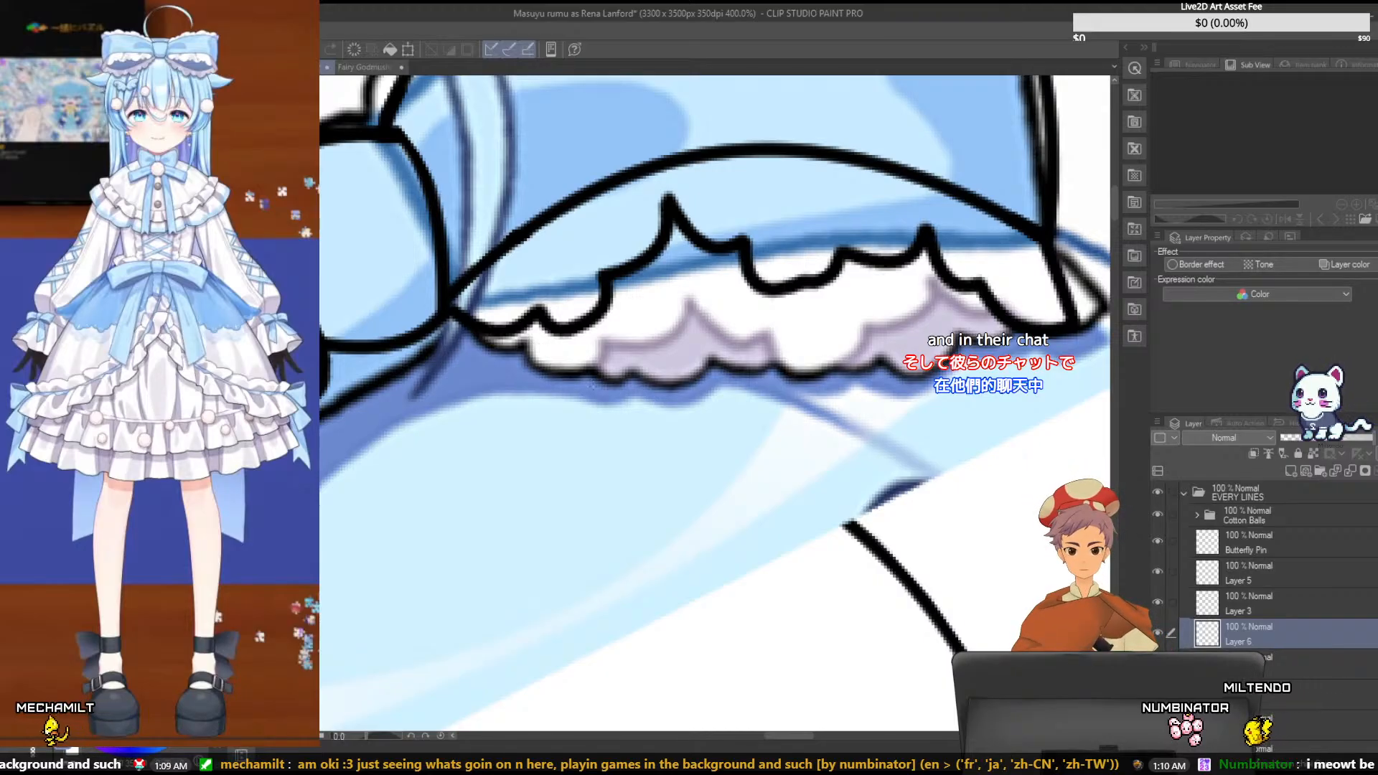
# - Ink the scalloped bottom edge of the bow's lower left ruffle on Layer 6, following the reference
pyautogui.click(591, 371)
pyautogui.click(622, 388)
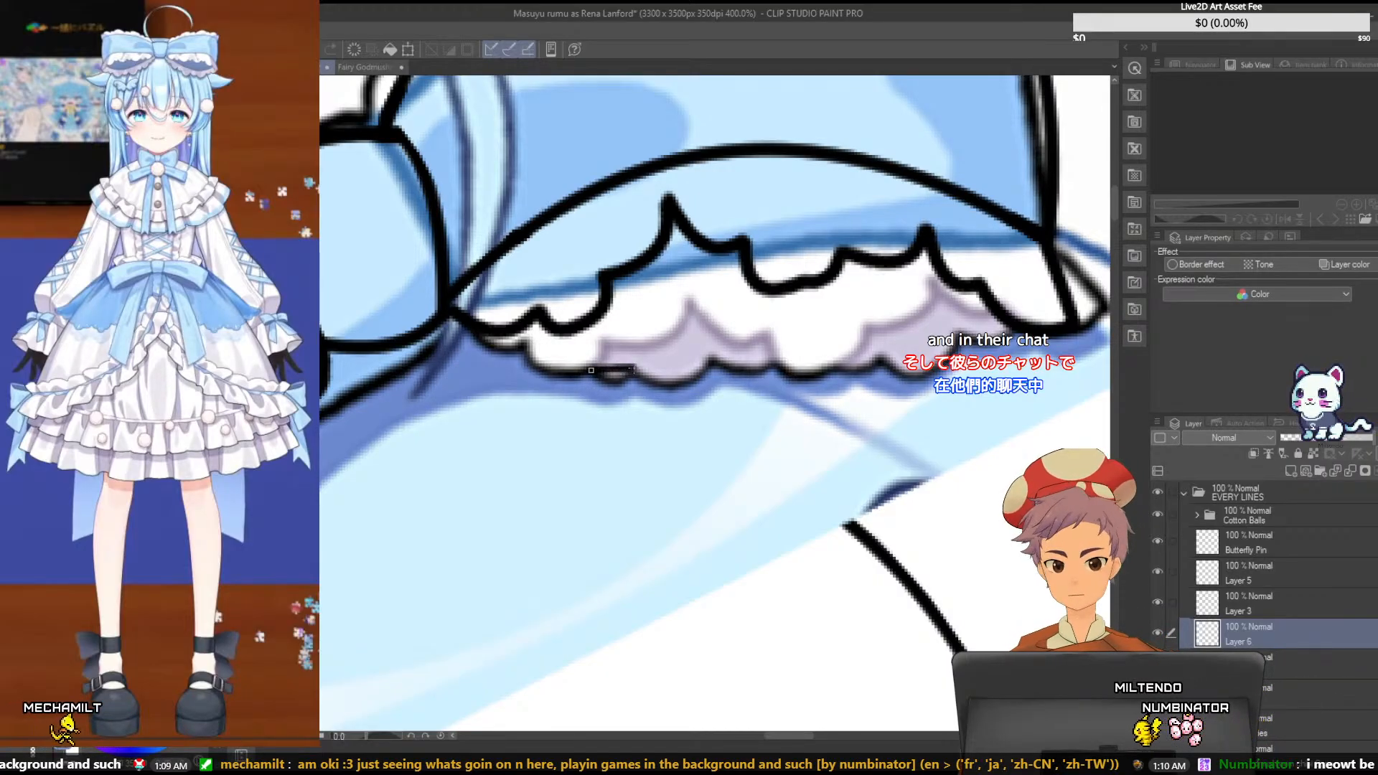
pyautogui.click(621, 395)
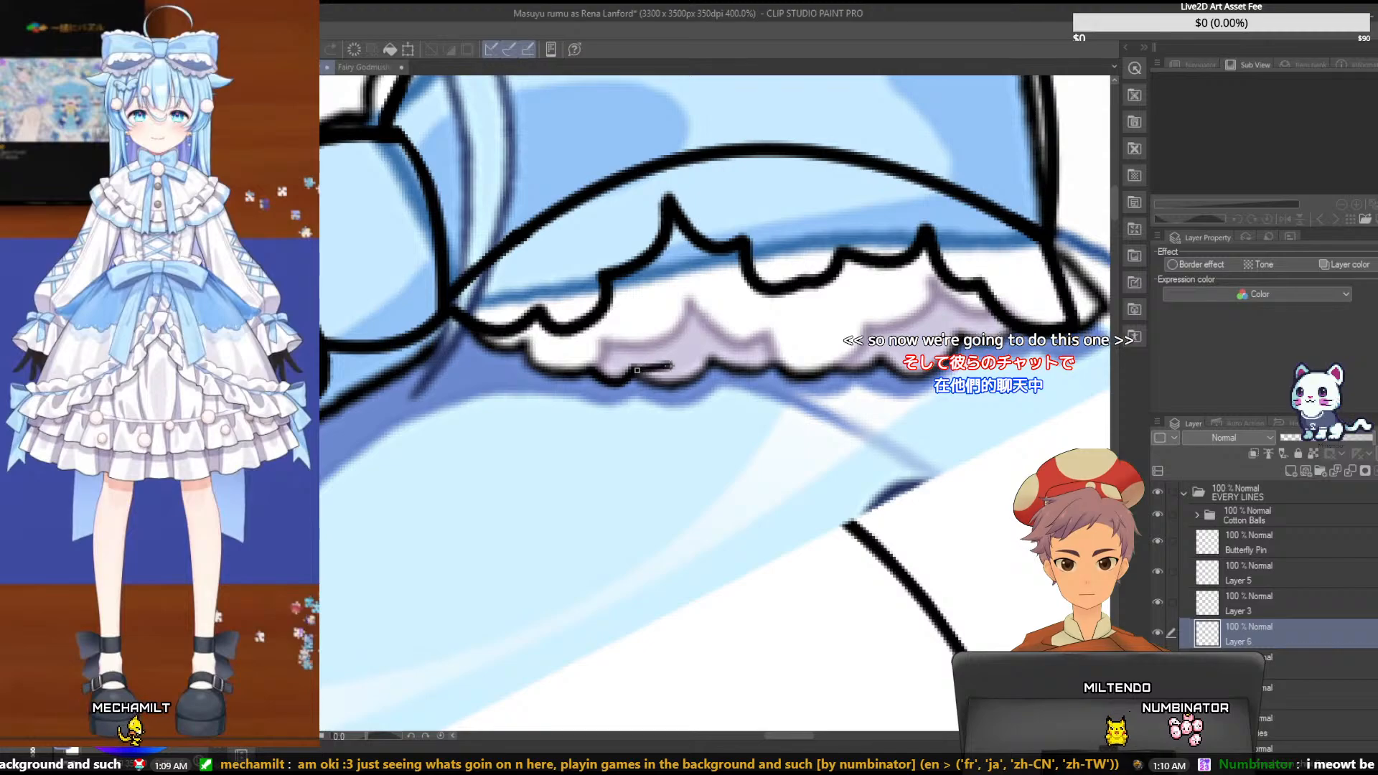
pyautogui.moveTo(709, 356); pyautogui.dragTo(715, 359)
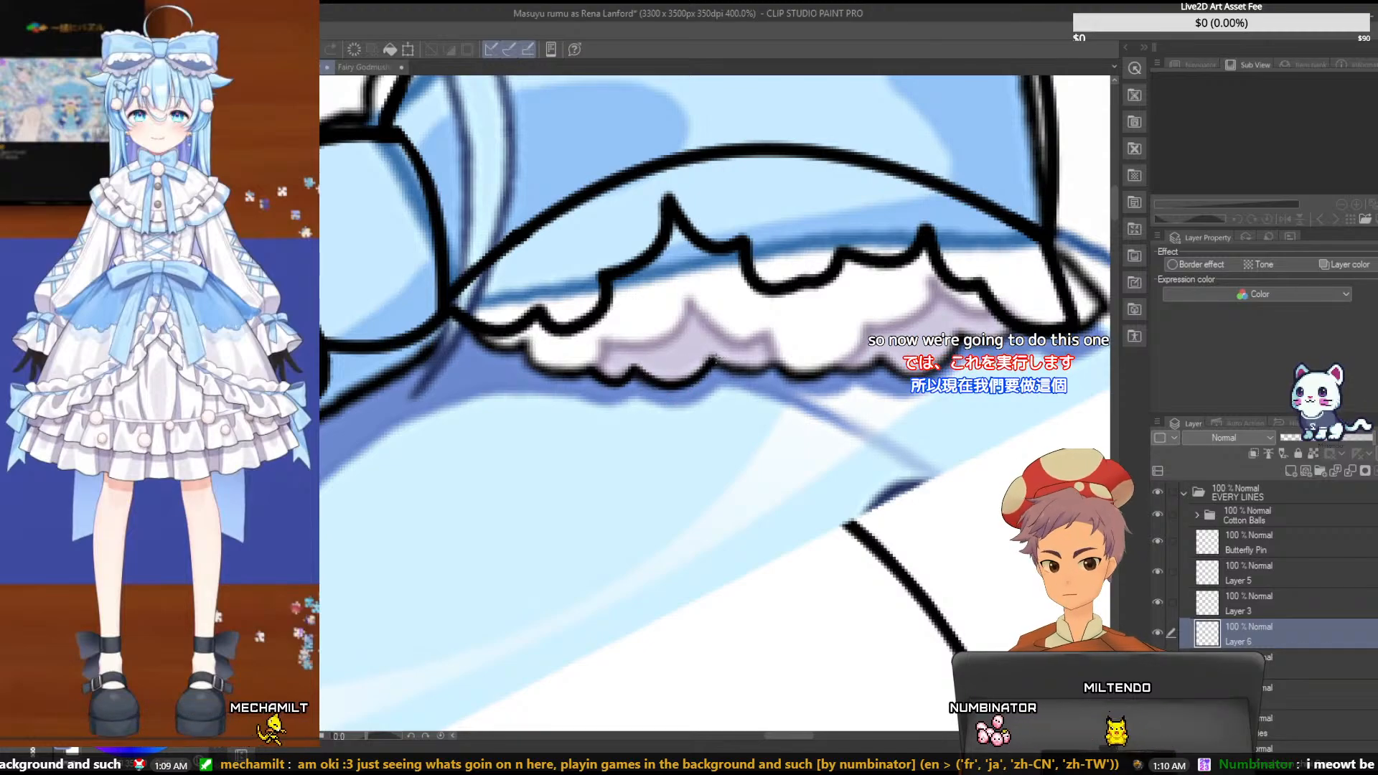
pyautogui.moveTo(714, 358); pyautogui.dragTo(773, 363)
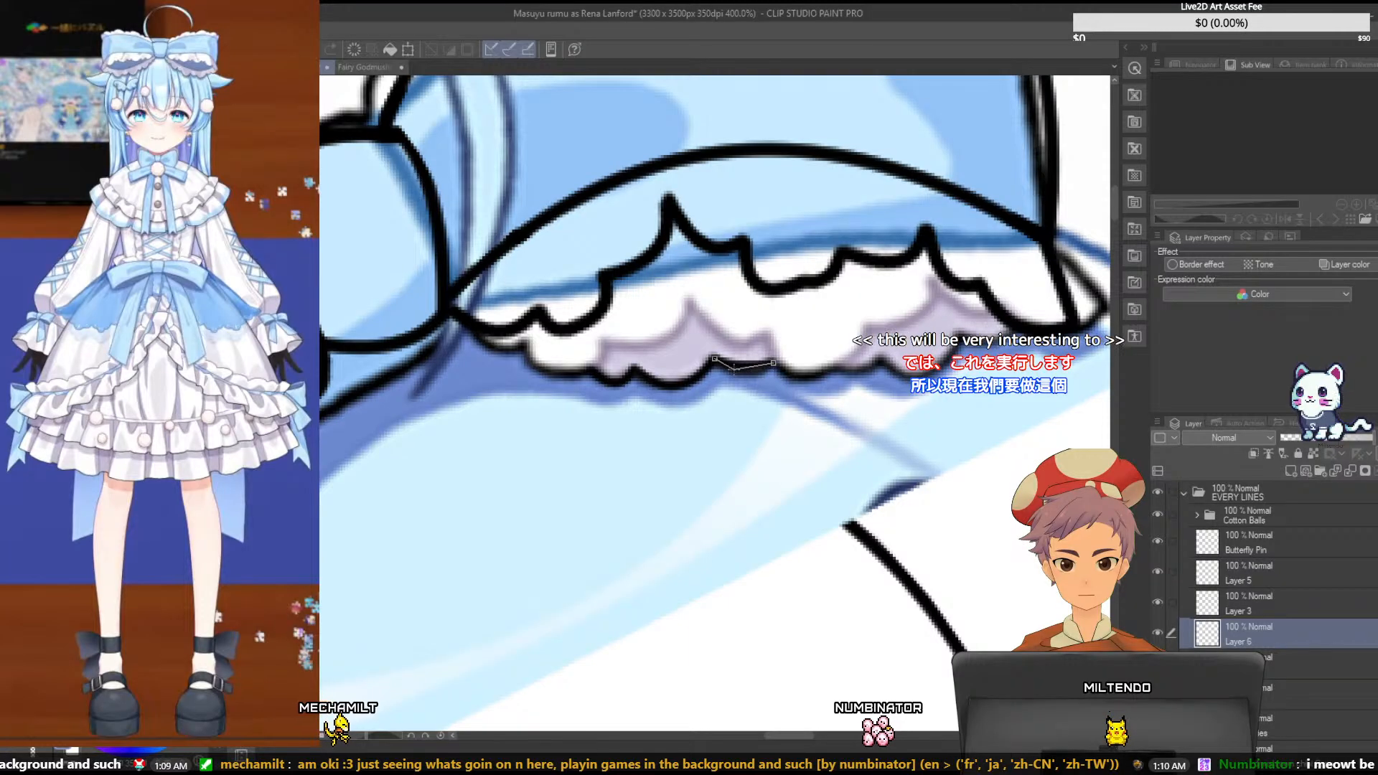
pyautogui.click(741, 383)
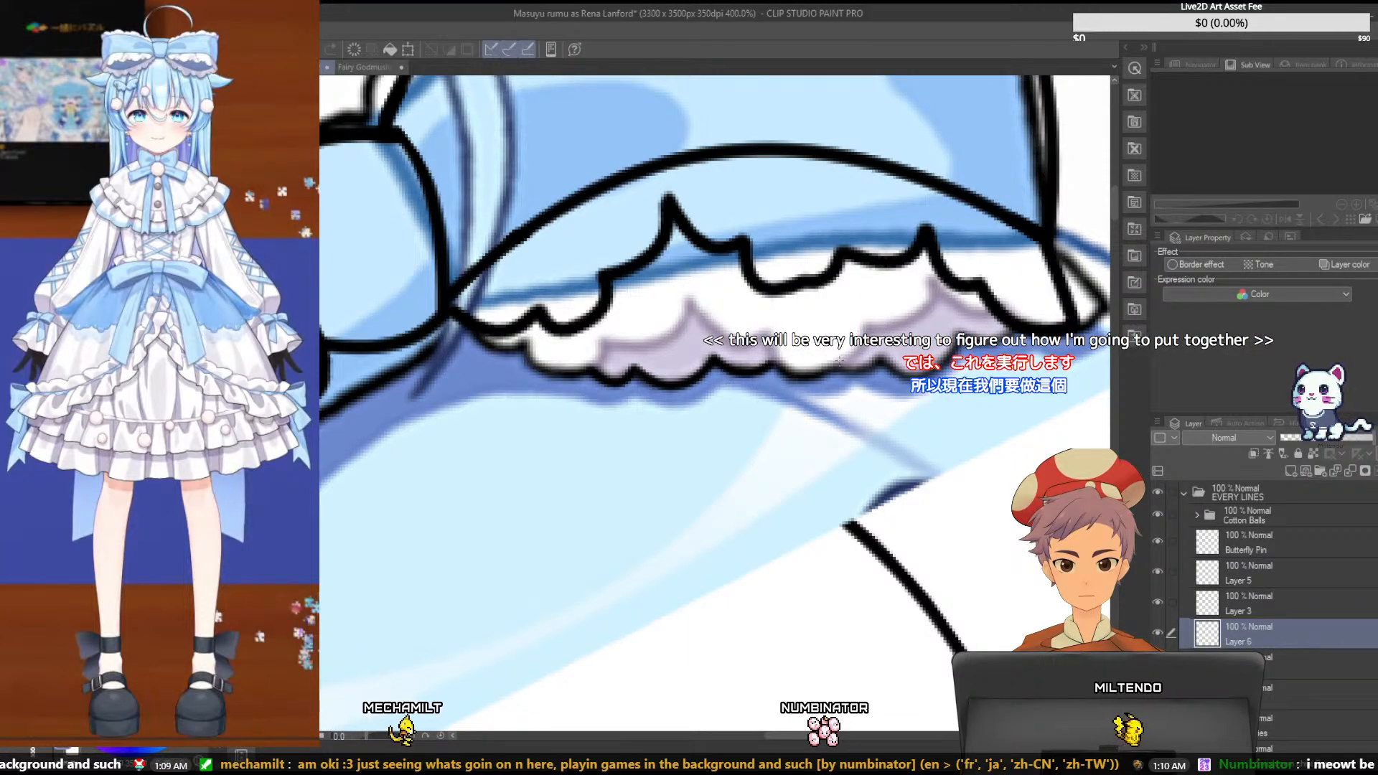
# - Check which ruffle lines belong to Layer 3 and Layer 5 by hiding and reshowing each layer
pyautogui.click(1161, 602)
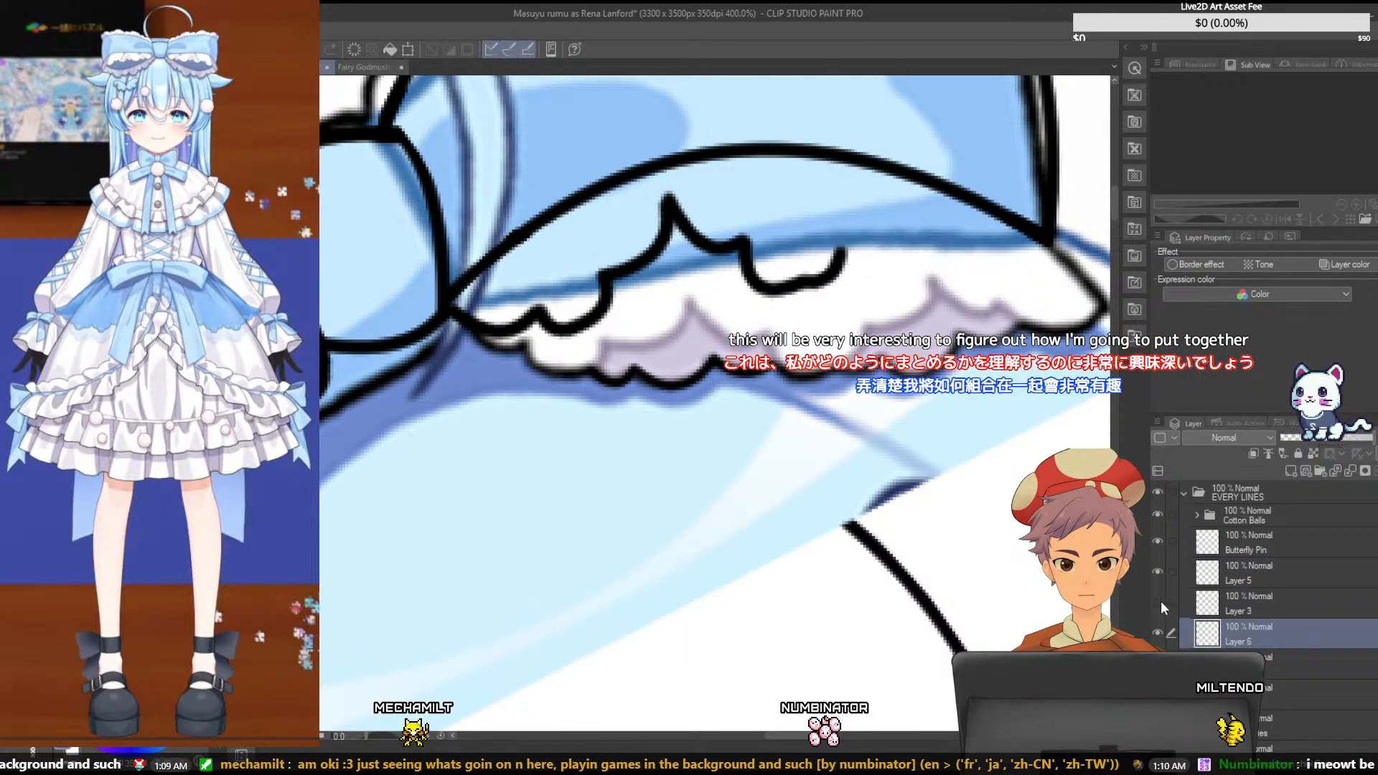
pyautogui.click(1161, 602)
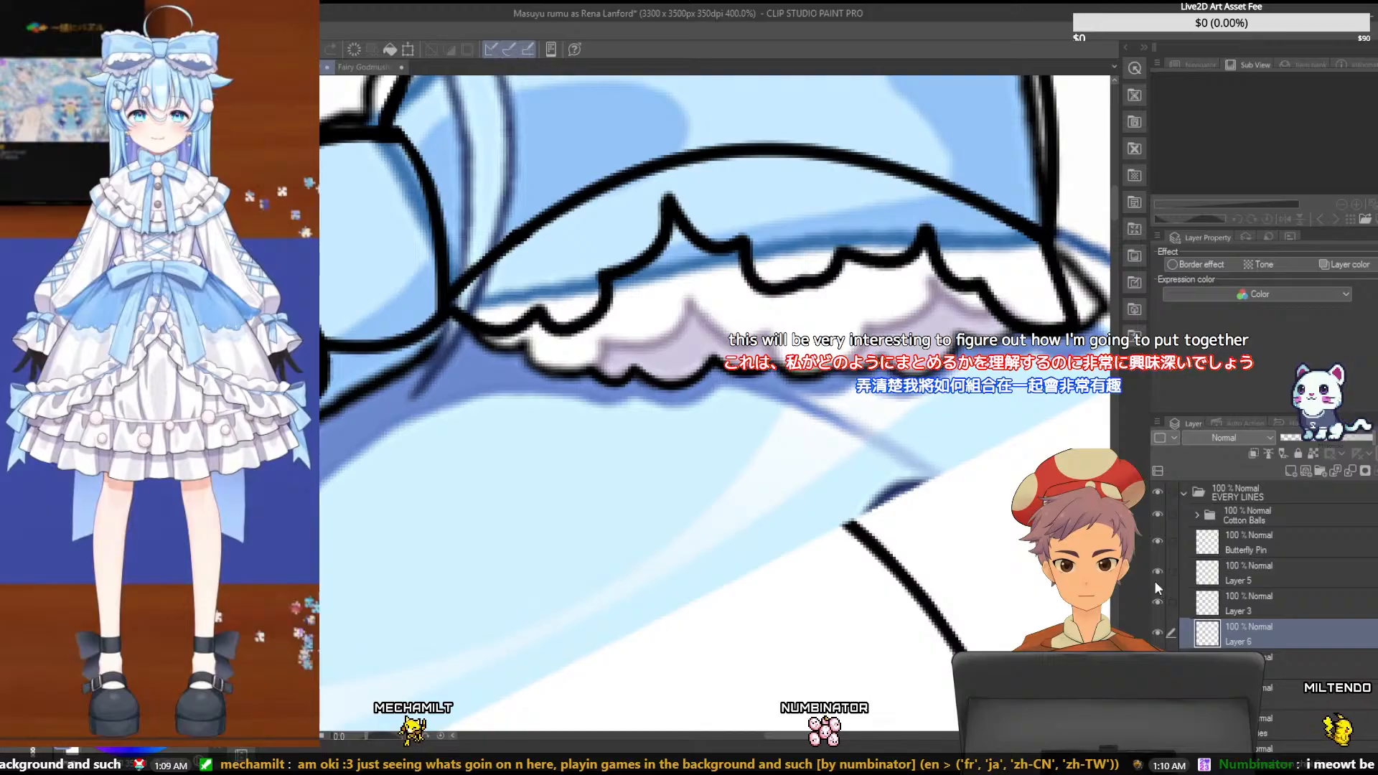
pyautogui.click(1156, 570)
pyautogui.click(1156, 570)
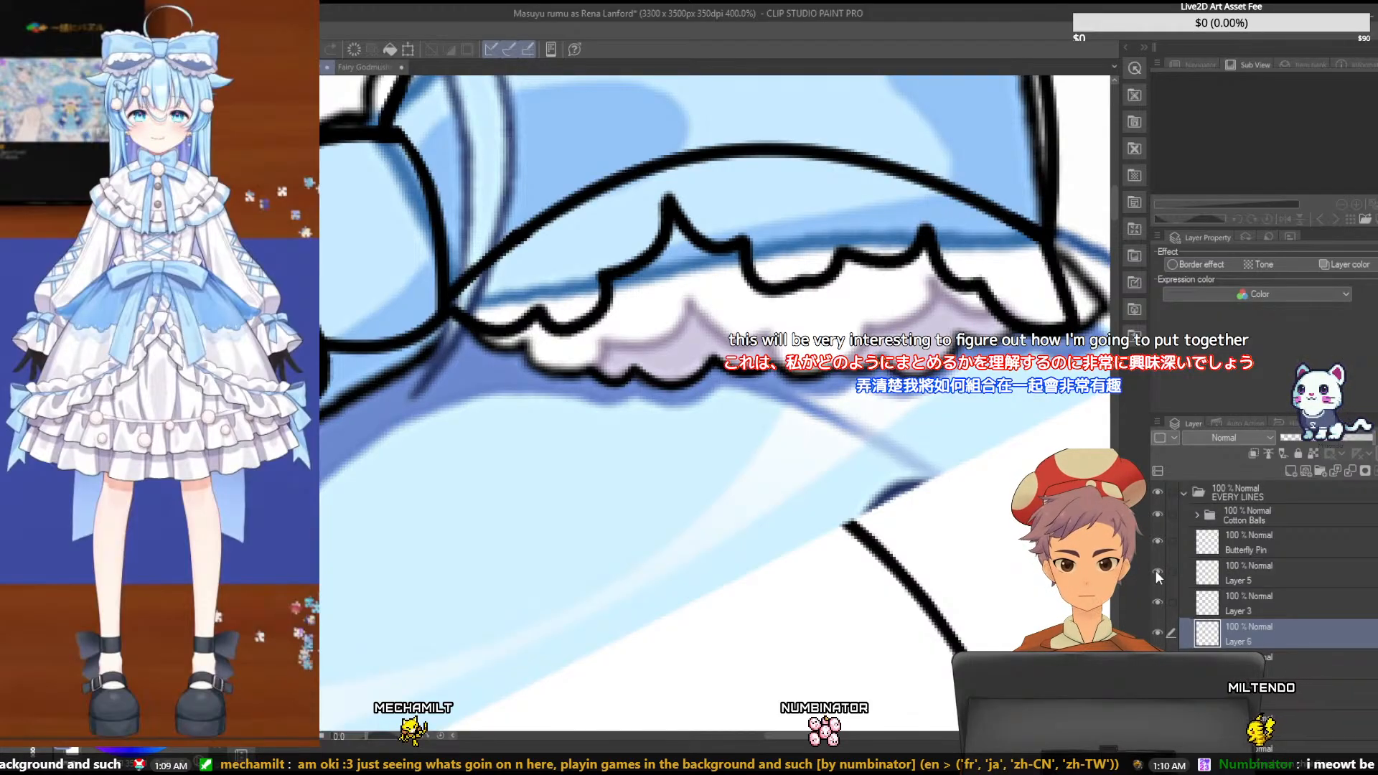
pyautogui.click(1154, 600)
pyautogui.click(1152, 571)
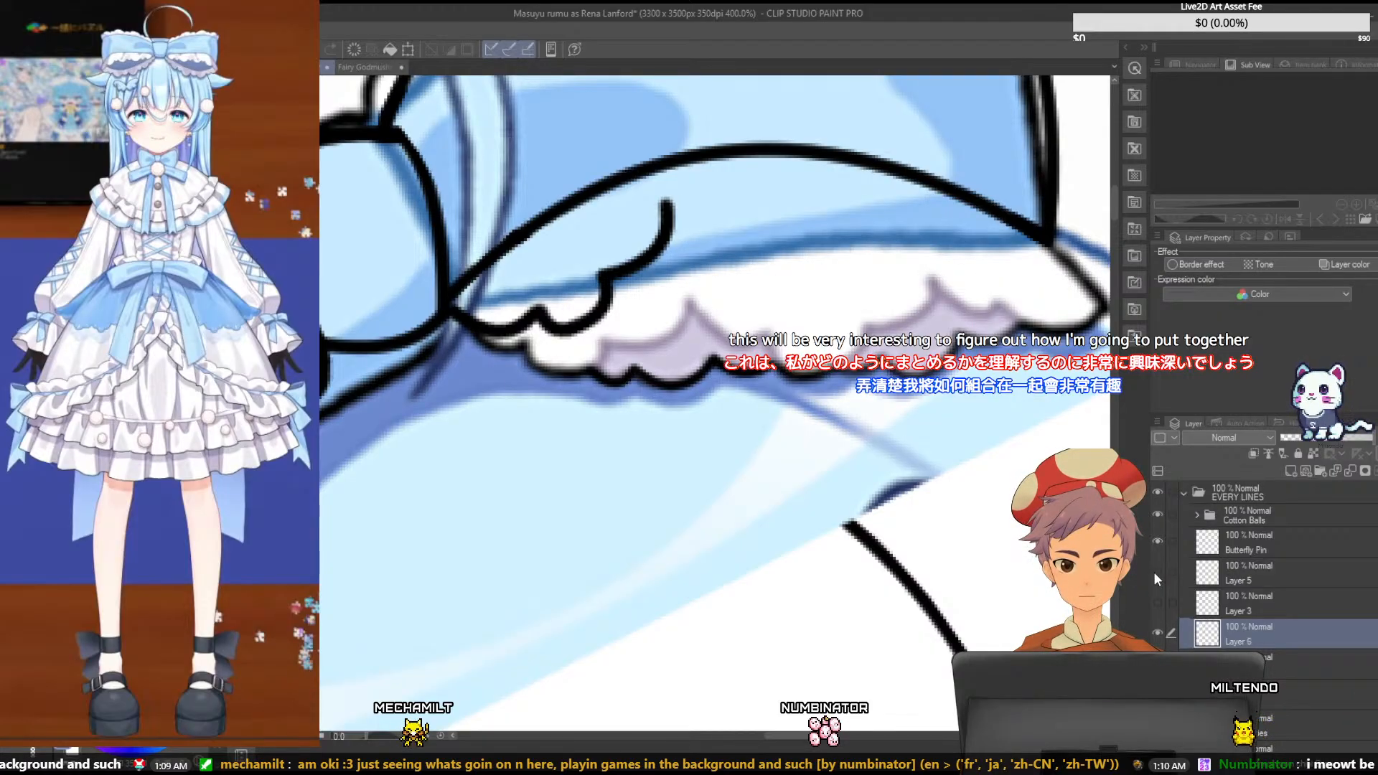
pyautogui.click(1153, 571)
pyautogui.click(1153, 596)
# - Move Layer 1 directly below Layer 3 in the EVERY LINES folder and check its lines by briefly hiding it
pyautogui.moveTo(1286, 670); pyautogui.dragTo(1280, 623)
pyautogui.click(1158, 631)
pyautogui.click(1159, 631)
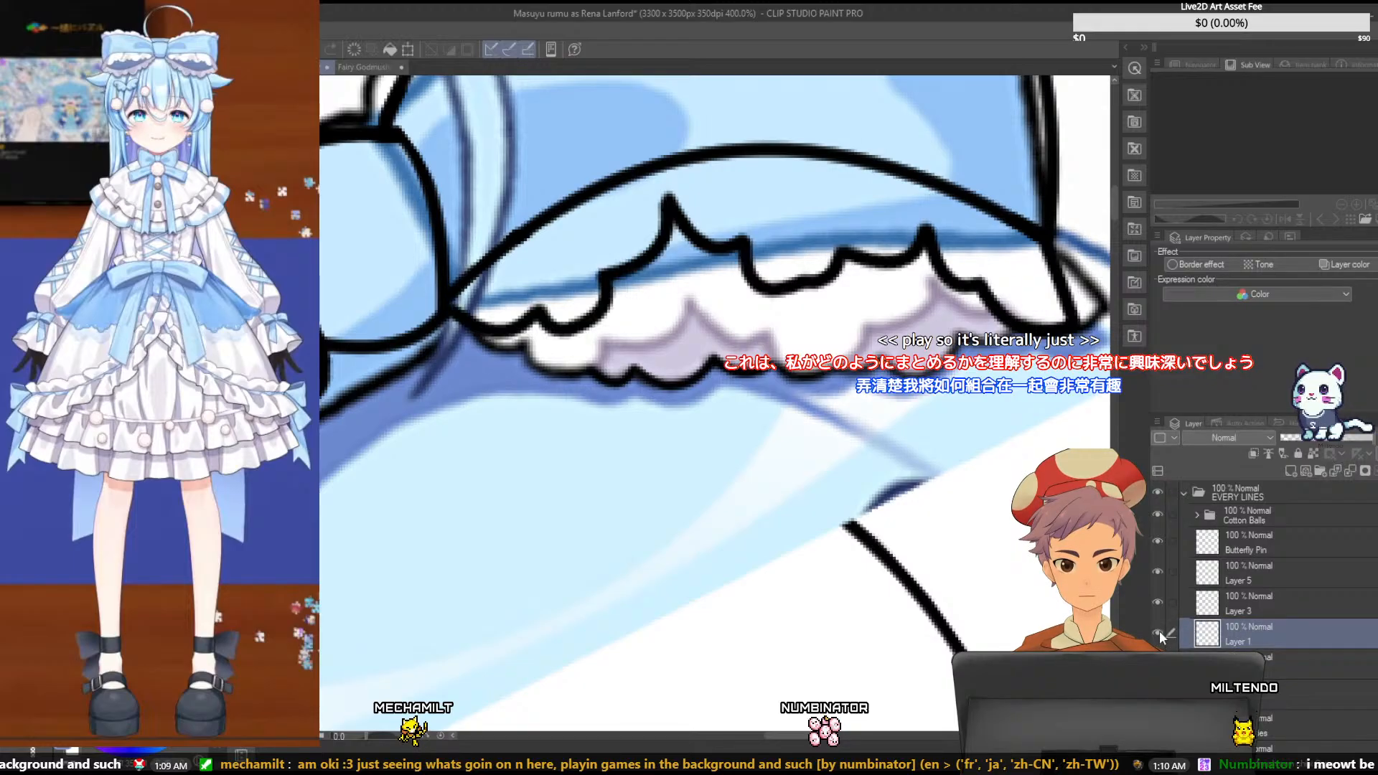
# - Merge Layer 5 and Layer 3 down into Layer 1, checking the ruffle lines by hiding and showing them
pyautogui.click(1249, 579)
pyautogui.click(1156, 572)
pyautogui.click(1155, 600)
pyautogui.click(1156, 630)
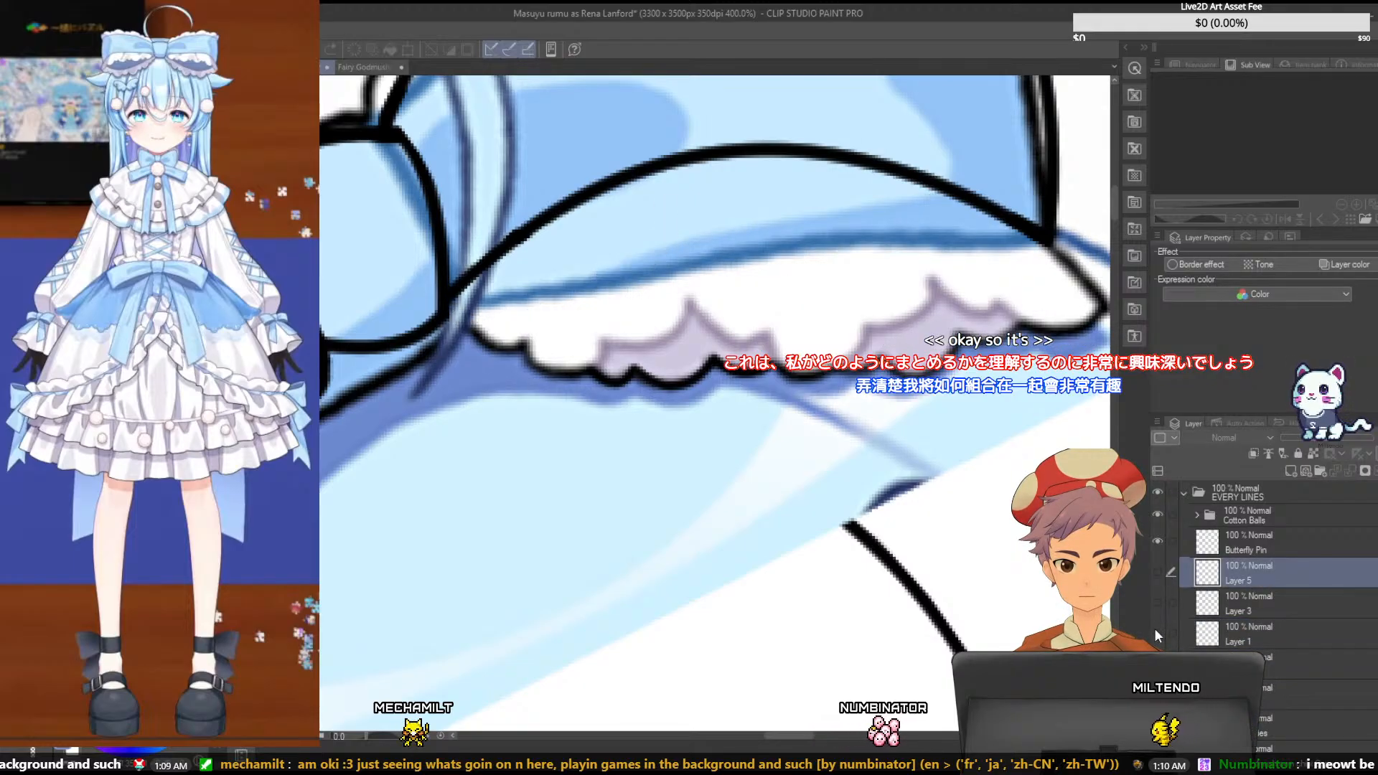
pyautogui.click(1155, 629)
pyautogui.click(1156, 600)
pyautogui.click(1157, 571)
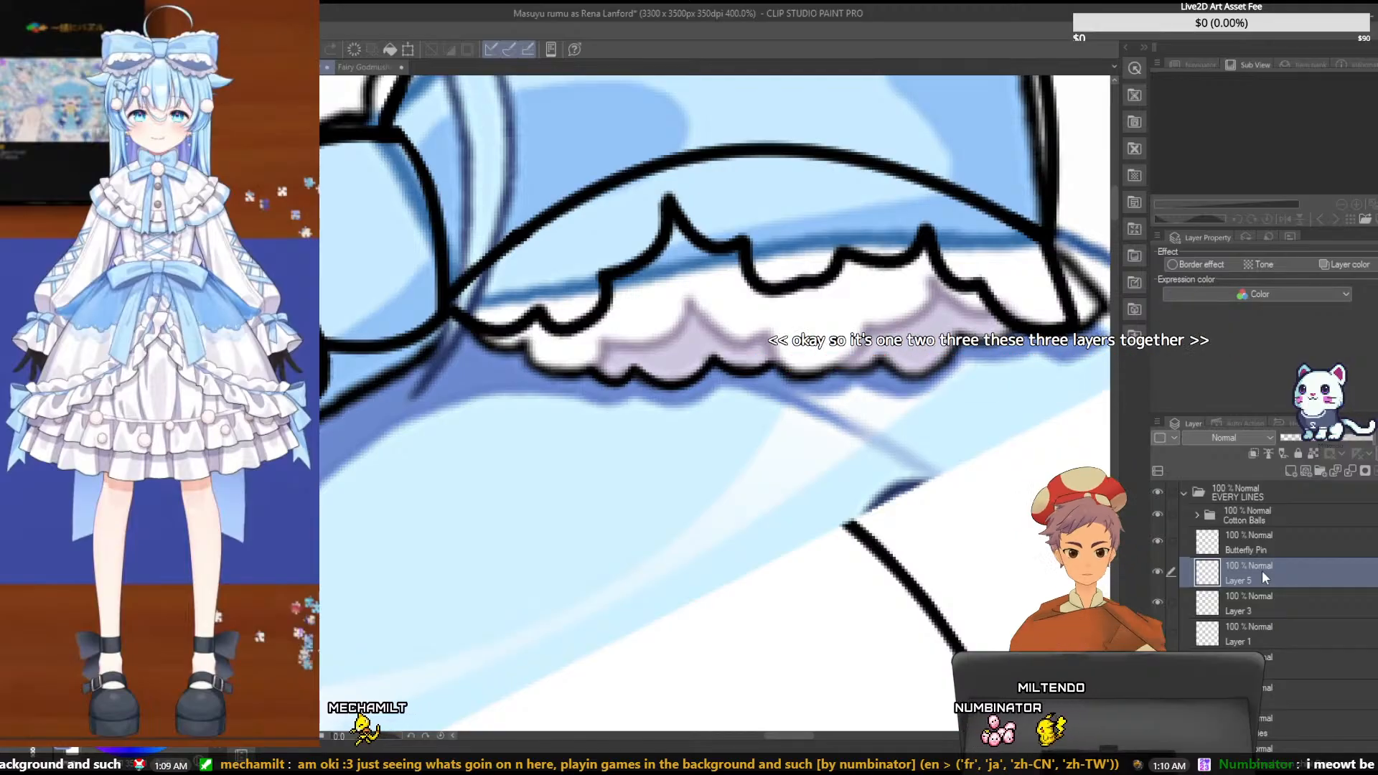
pyautogui.hotkey('ctrl', 'e')
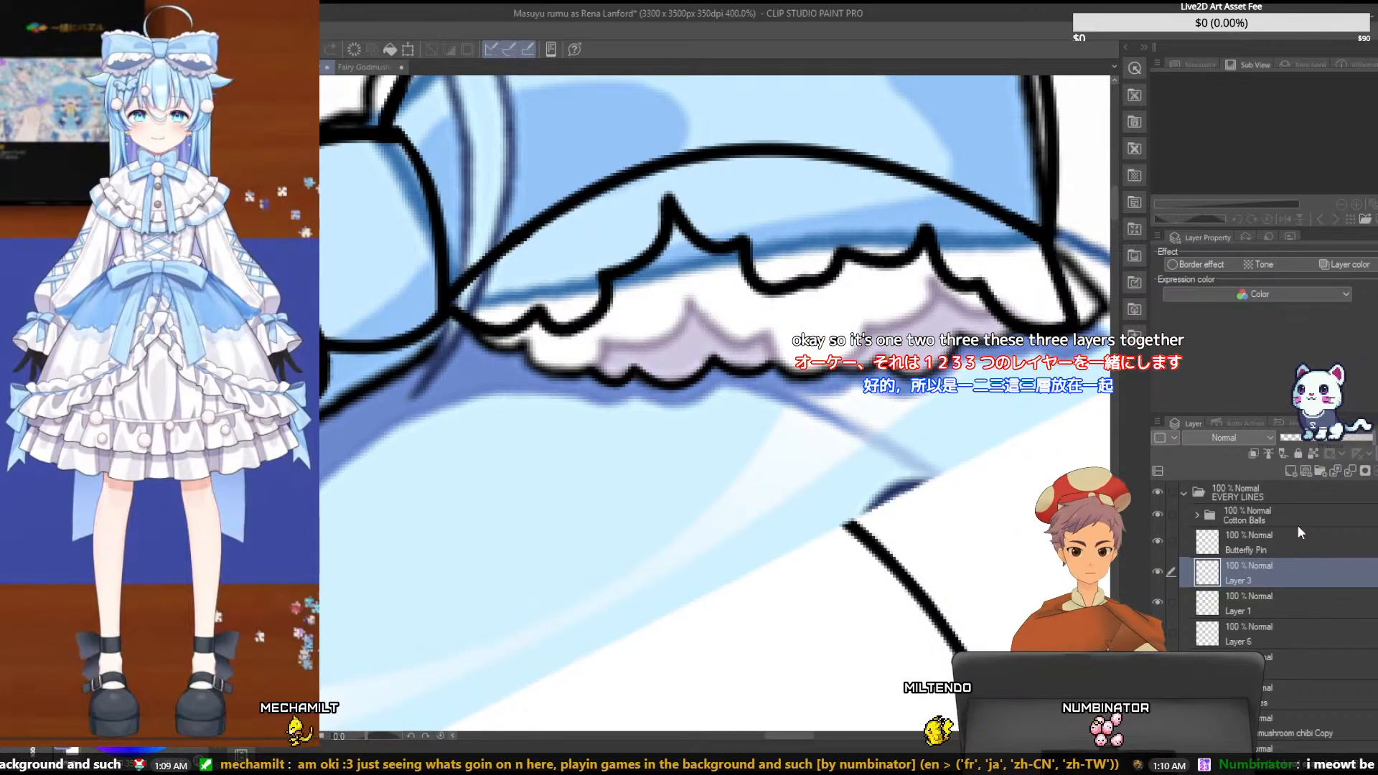
pyautogui.hotkey('ctrl', 'e')
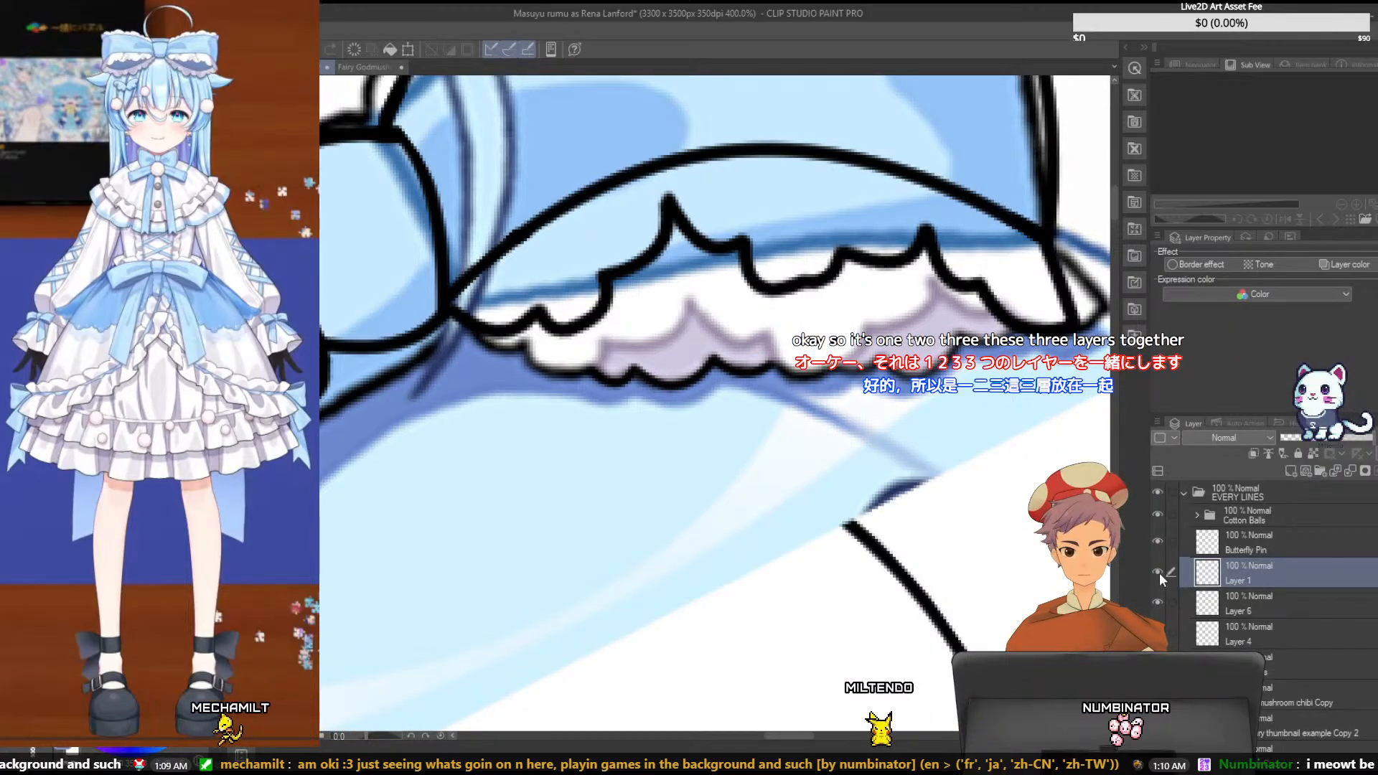
pyautogui.click(1157, 571)
pyautogui.click(1157, 571)
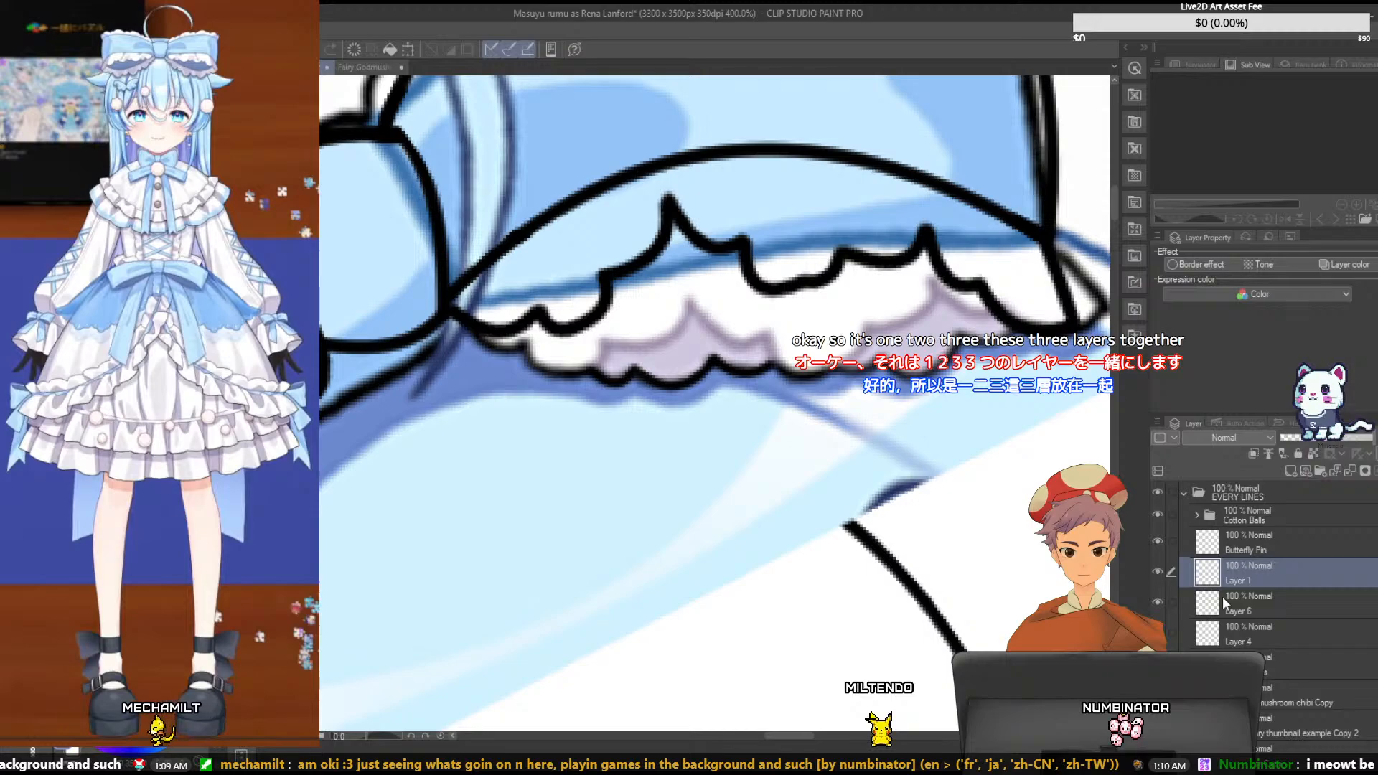
# - Check the lines on Layer 6 by toggling its visibility, and add a new layer directly above it
pyautogui.click(1259, 603)
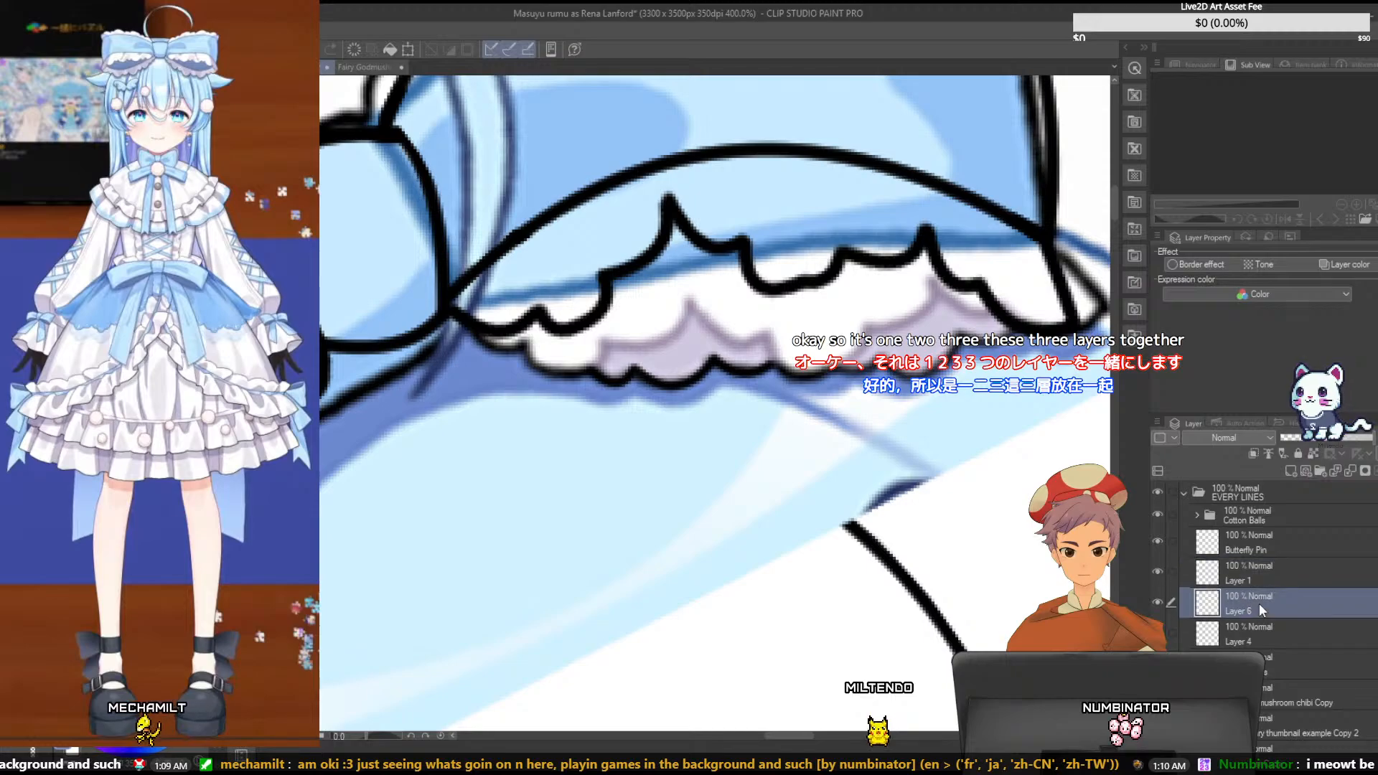
pyautogui.click(1156, 604)
pyautogui.click(1156, 604)
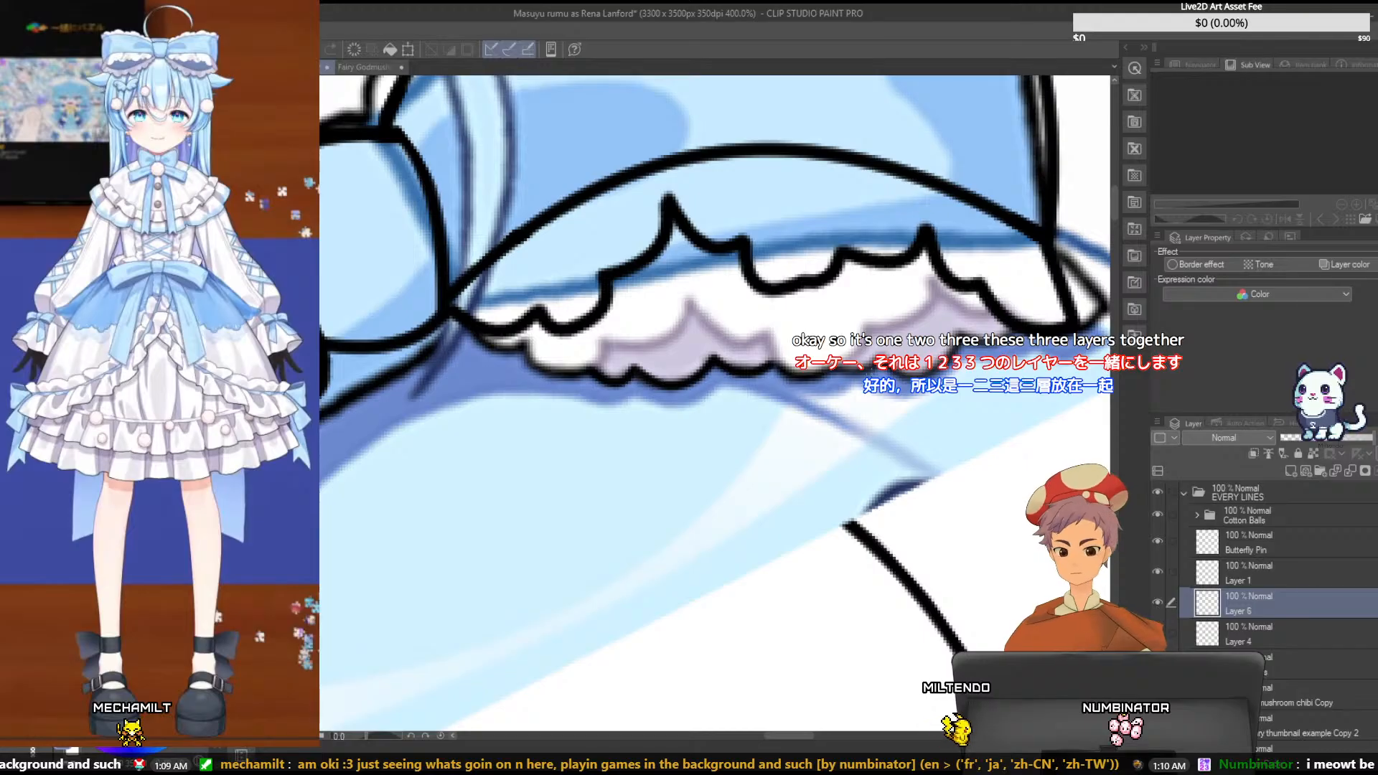
pyautogui.click(1289, 473)
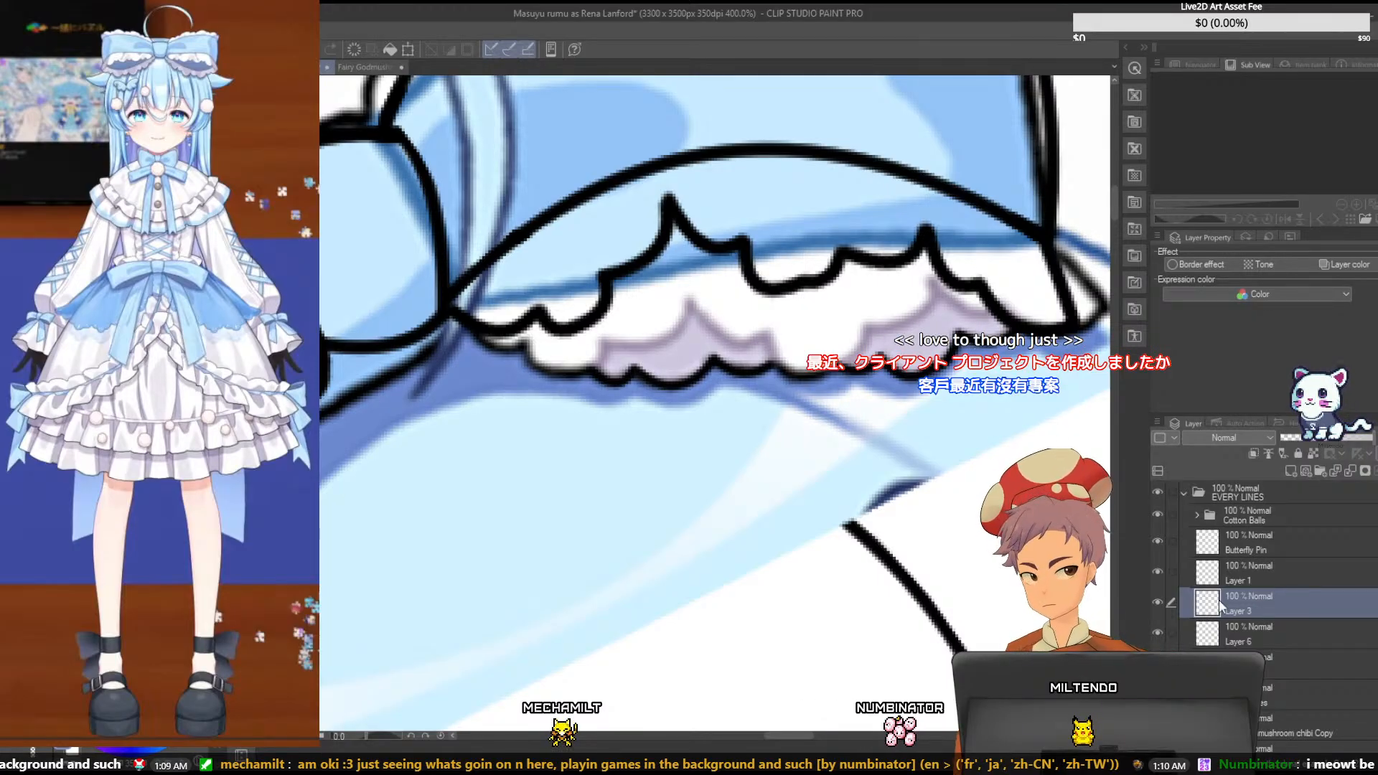
# - Move the lower right ruffle edge on Layer 3 up and rotate it clockwise to tuck under the upper ruffle
pyautogui.click(1257, 571)
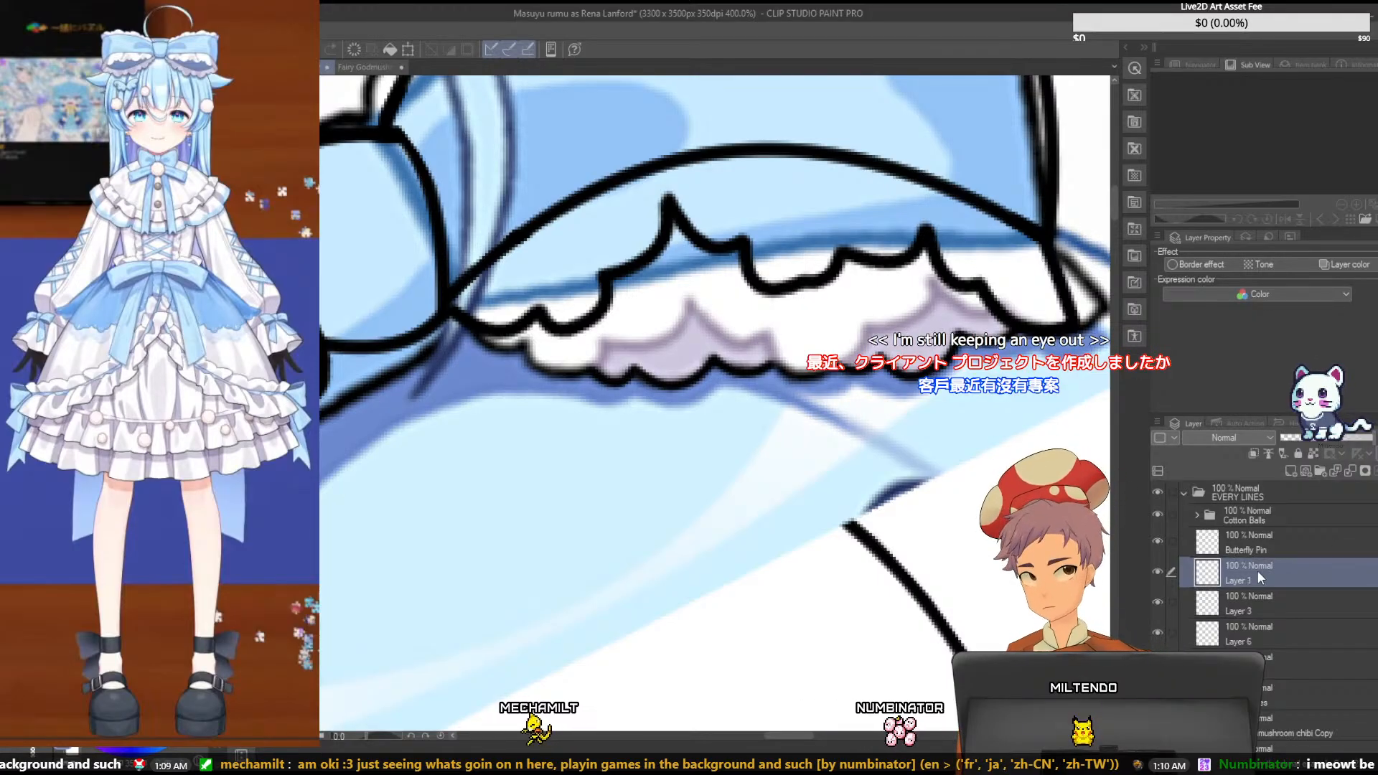
pyautogui.click(1154, 574)
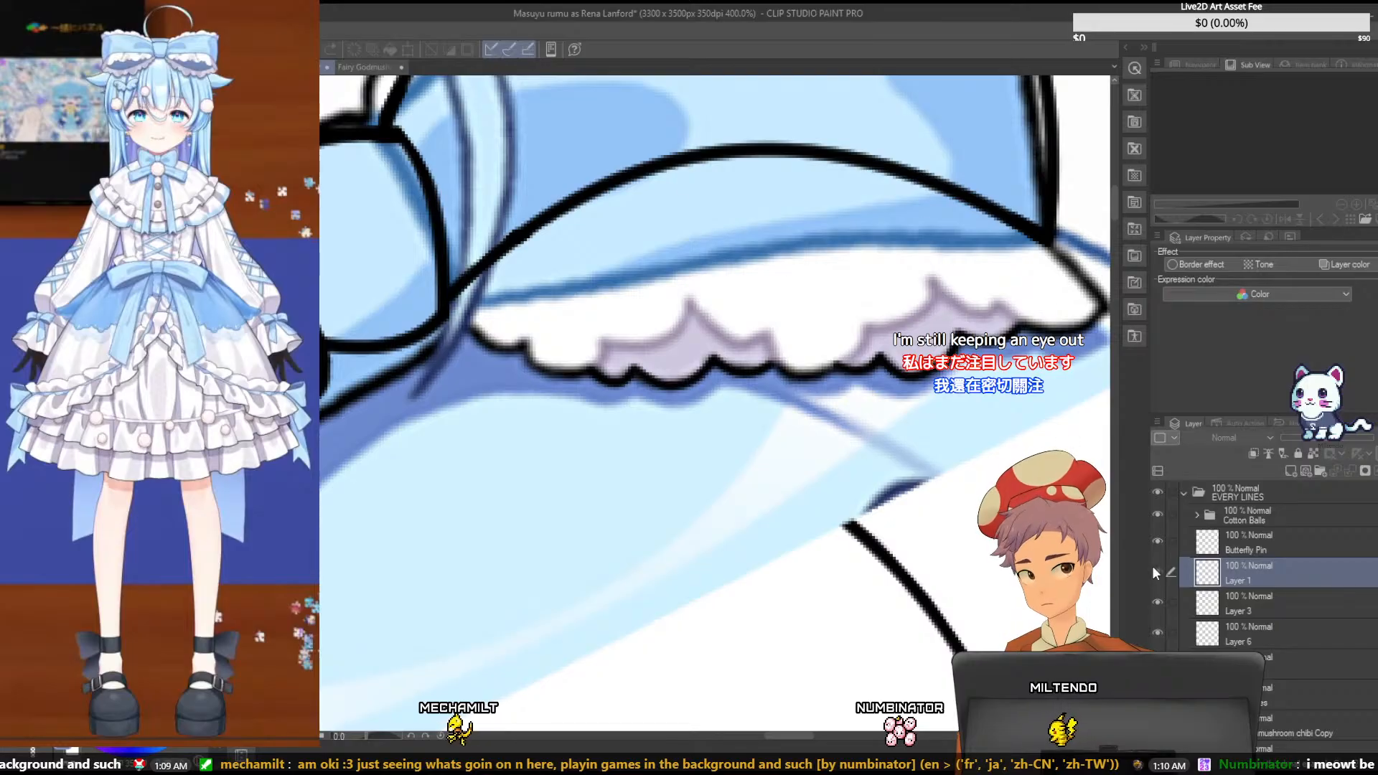
pyautogui.click(1156, 572)
pyautogui.click(1265, 596)
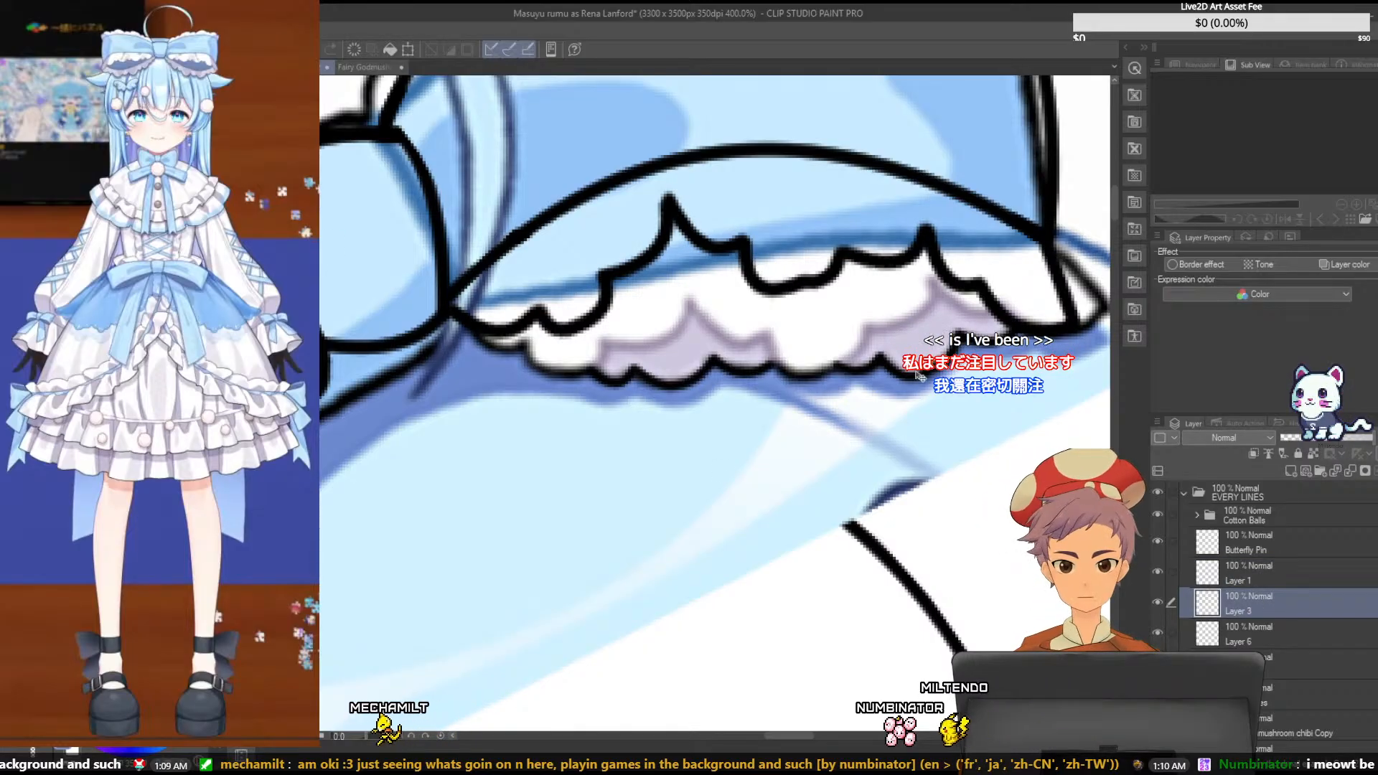
pyautogui.moveTo(917, 373); pyautogui.dragTo(879, 356)
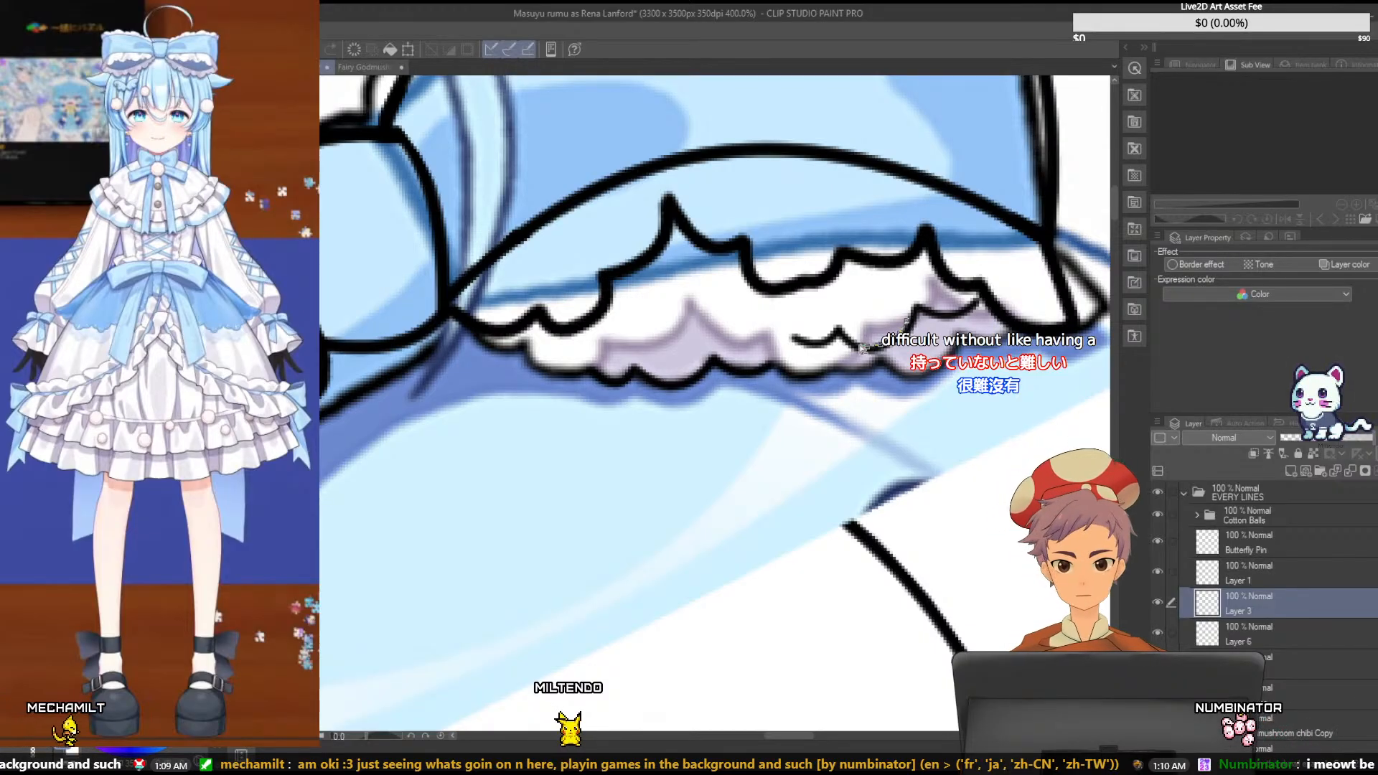
pyautogui.doubleClick(888, 311)
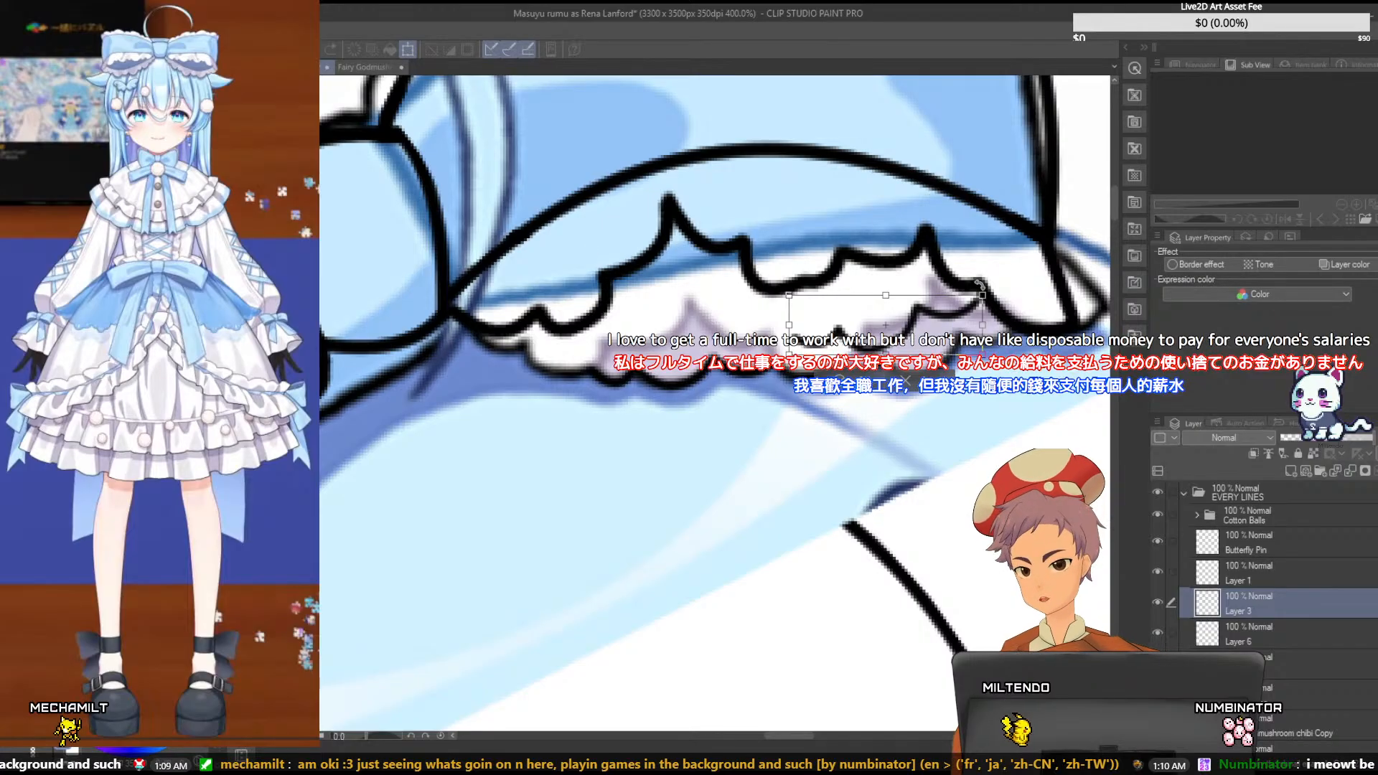
pyautogui.moveTo(1006, 288); pyautogui.dragTo(954, 307)
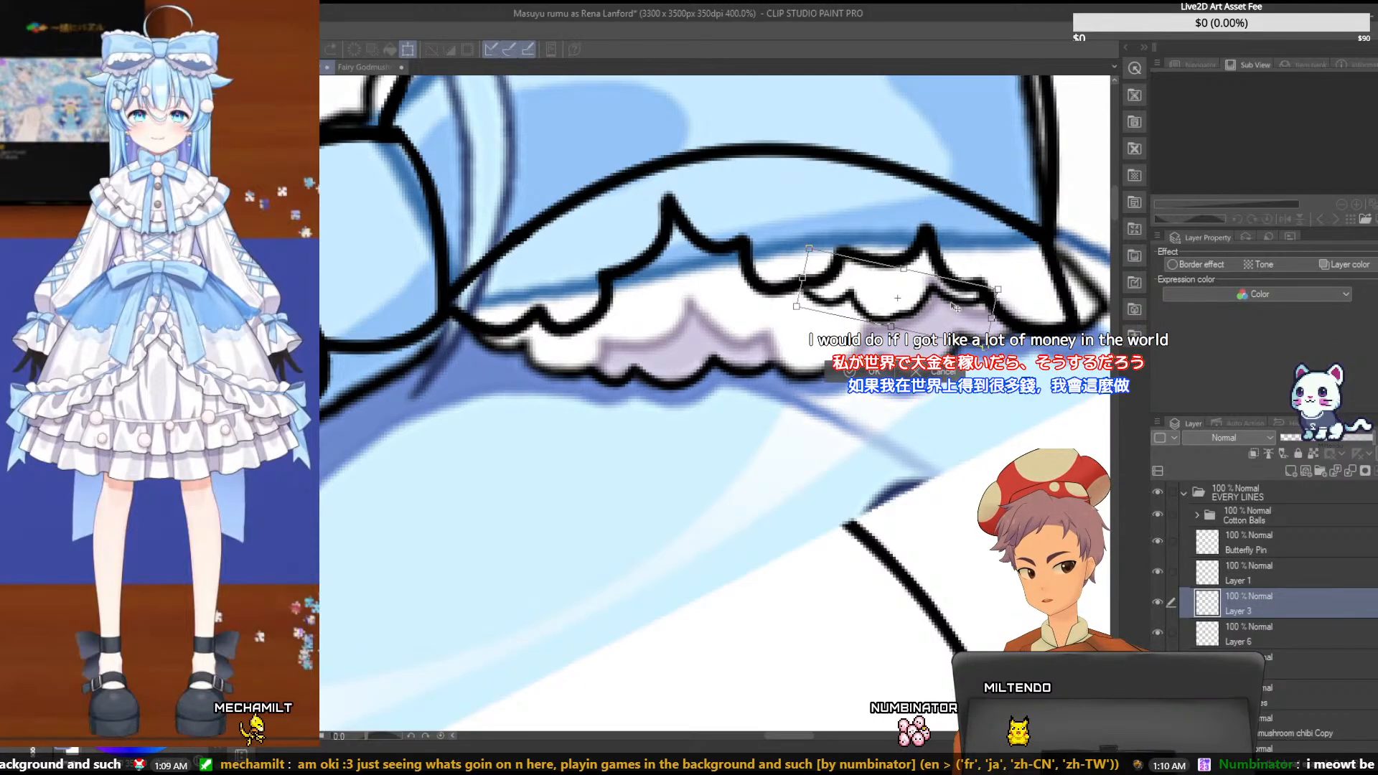
pyautogui.moveTo(1037, 276); pyautogui.dragTo(983, 321)
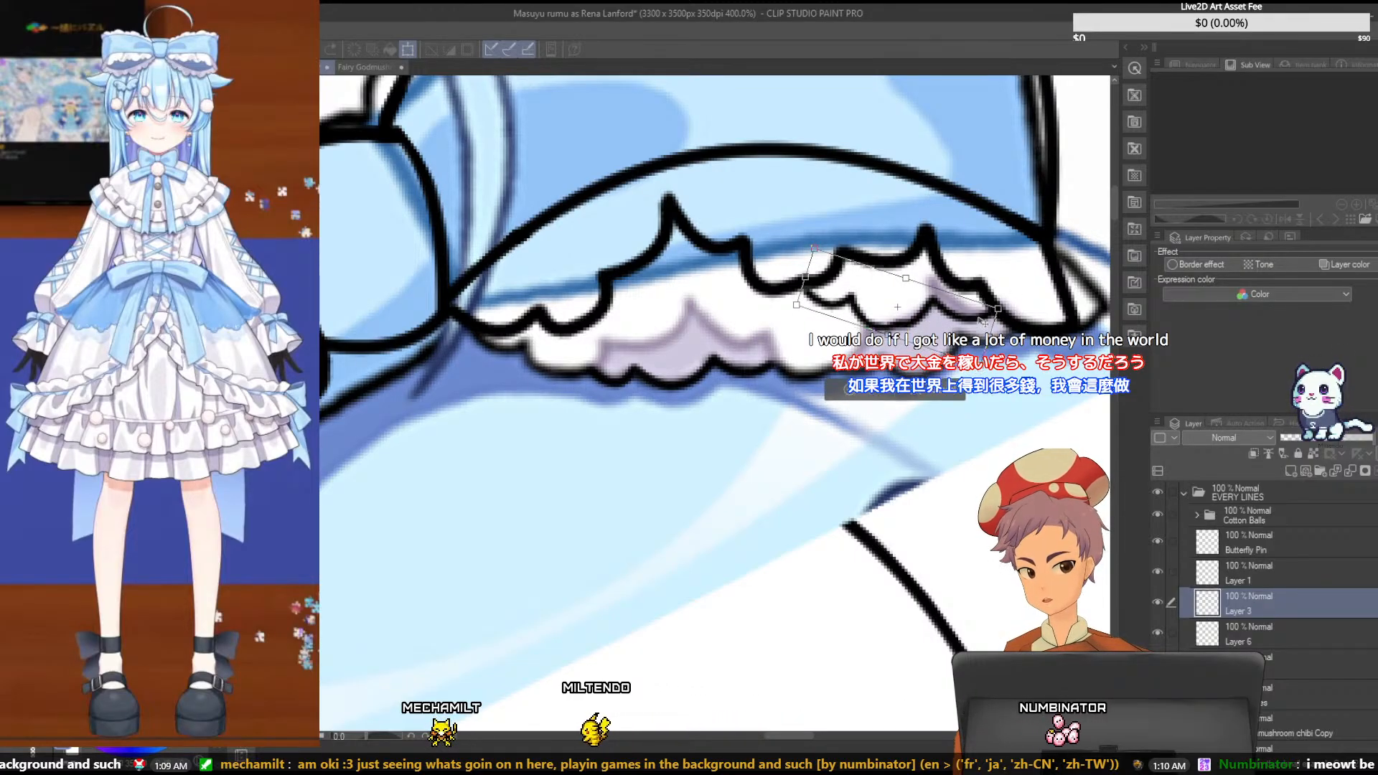
pyautogui.press('Return')
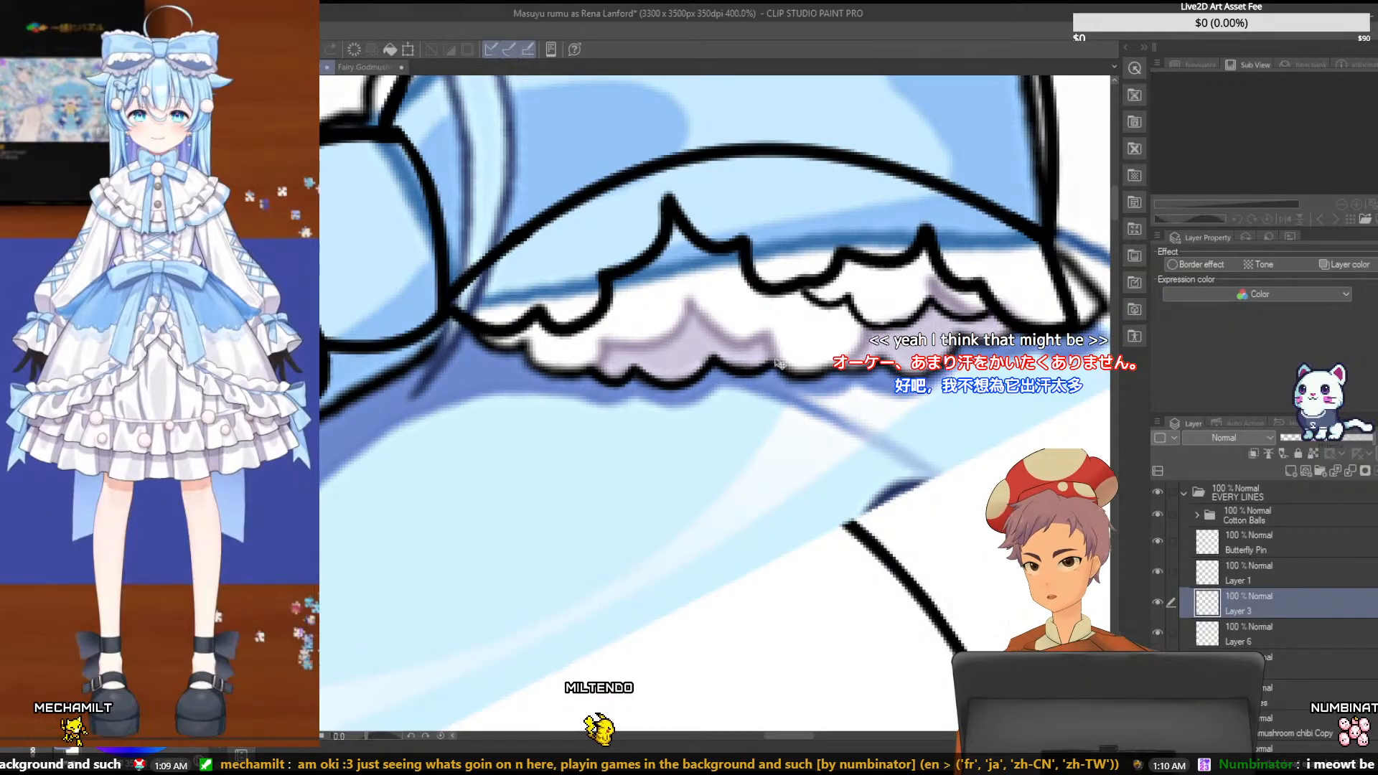
# - Move the lower left ruffle edge on Layer 6 up and rotate it counterclockwise to connect beneath the upper ruffle
pyautogui.click(1252, 631)
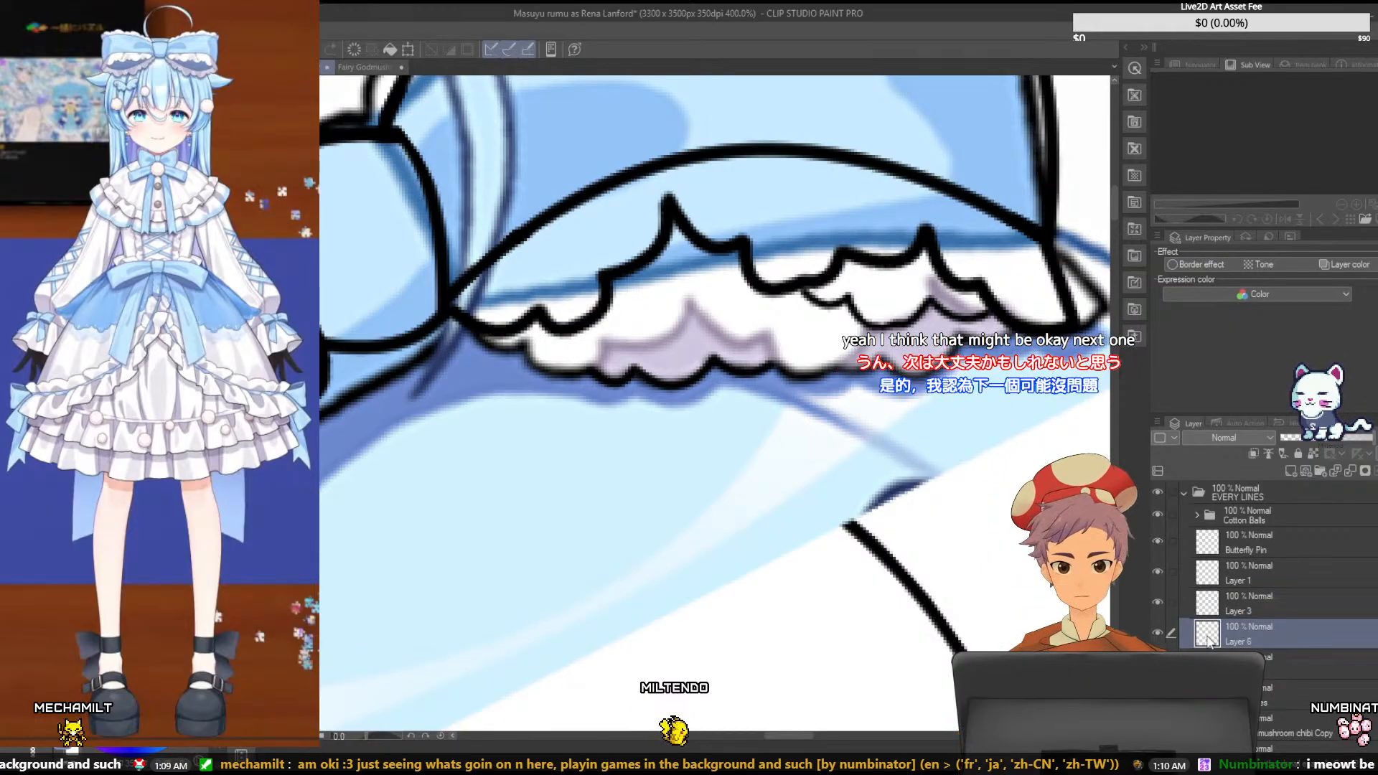
pyautogui.click(1159, 633)
pyautogui.moveTo(707, 377); pyautogui.dragTo(683, 358)
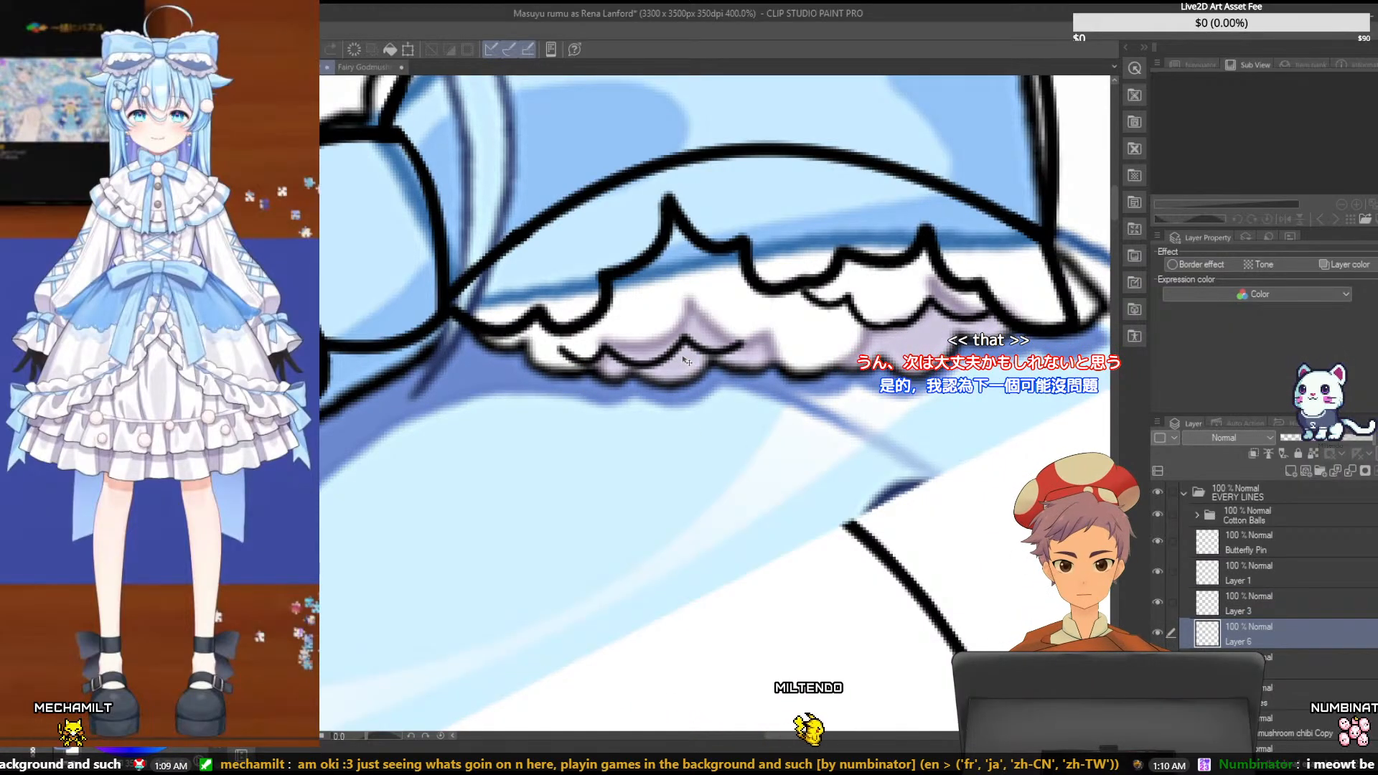
pyautogui.hotkey('ctrl', 't')
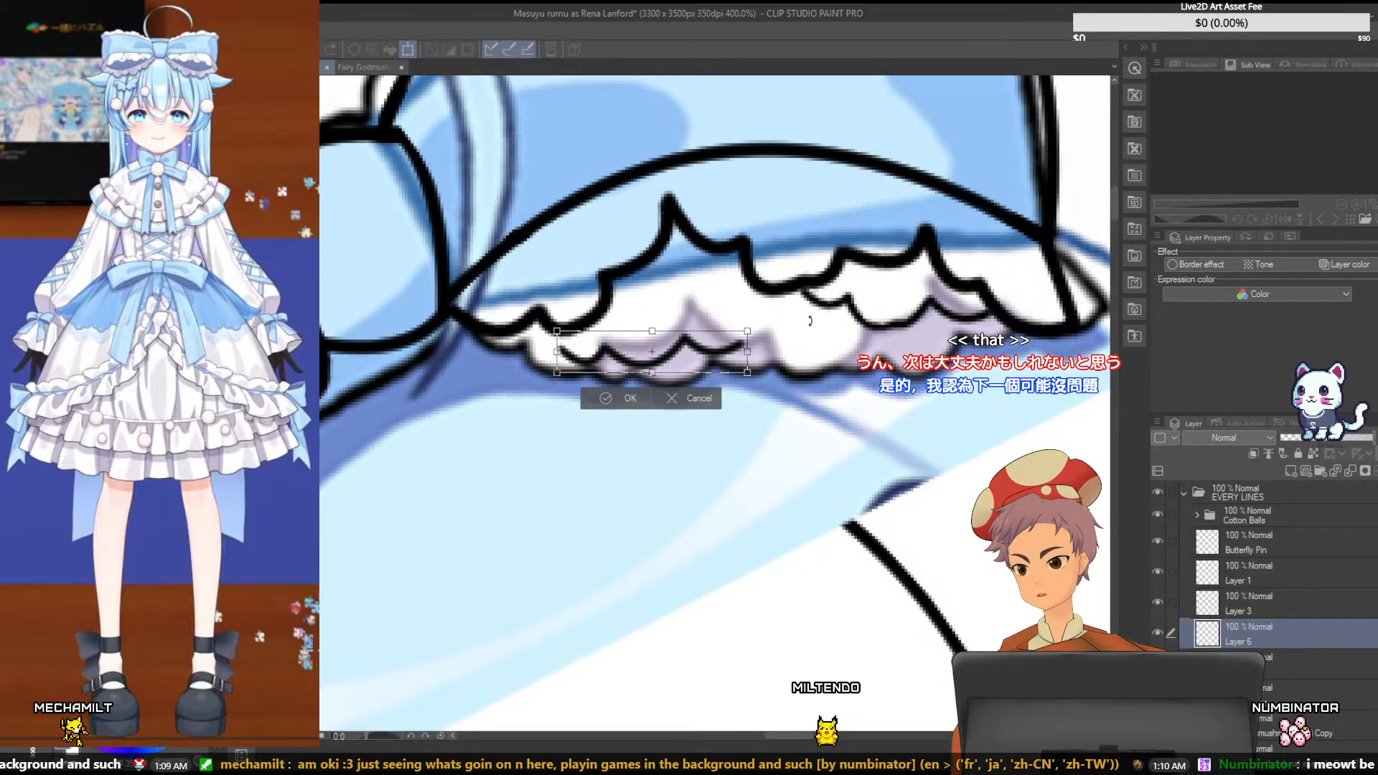
pyautogui.moveTo(810, 320); pyautogui.dragTo(803, 288)
pyautogui.moveTo(721, 338); pyautogui.dragTo(744, 320)
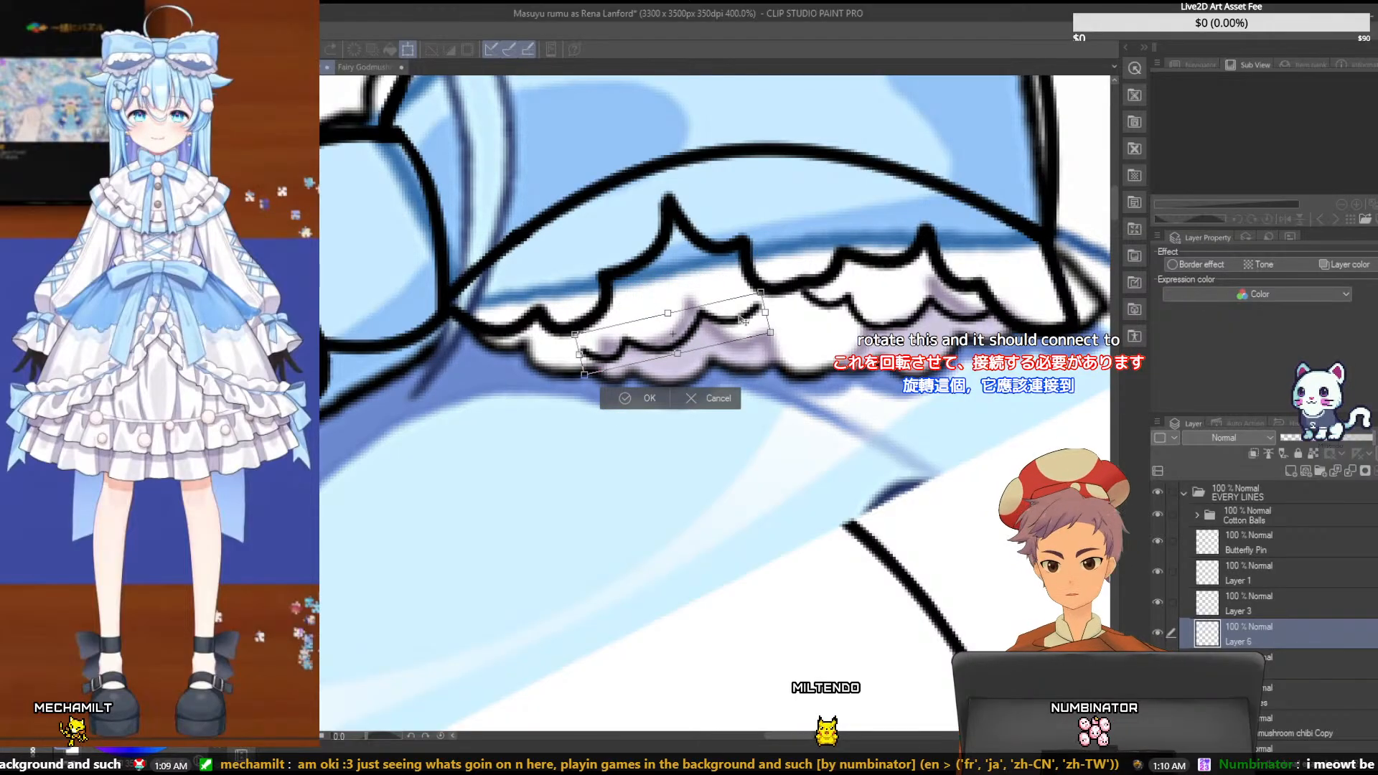
pyautogui.moveTo(765, 275); pyautogui.dragTo(776, 234)
pyautogui.moveTo(754, 282); pyautogui.dragTo(714, 314)
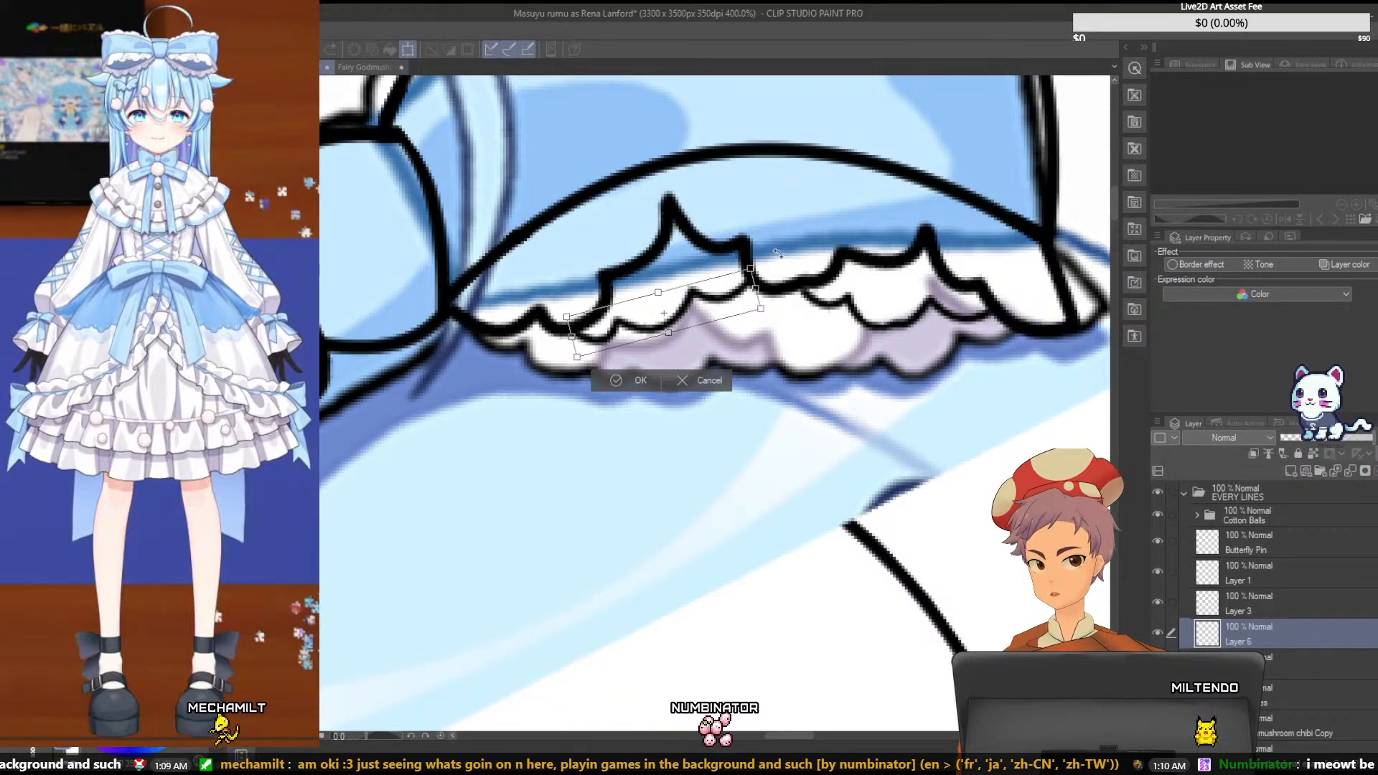
pyautogui.moveTo(718, 306); pyautogui.dragTo(722, 305)
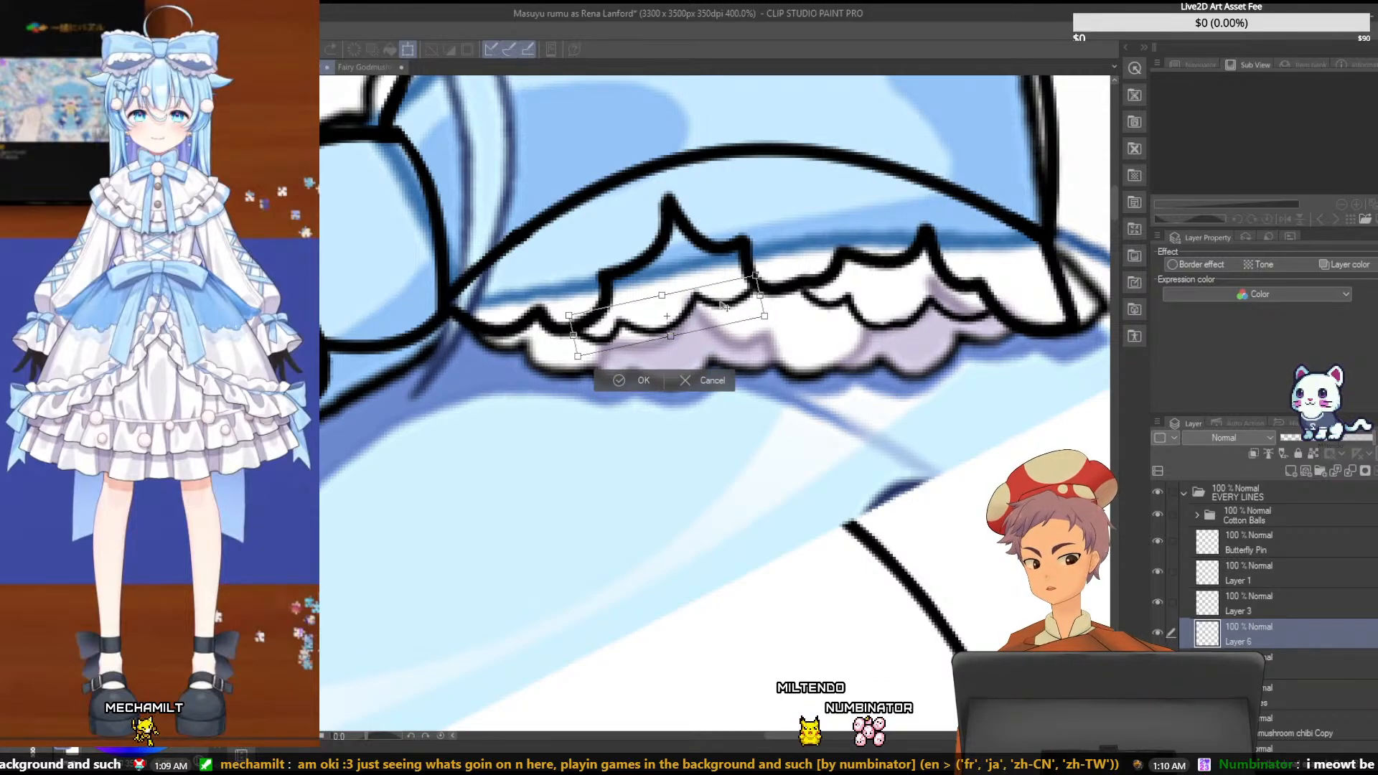
pyautogui.press('Return')
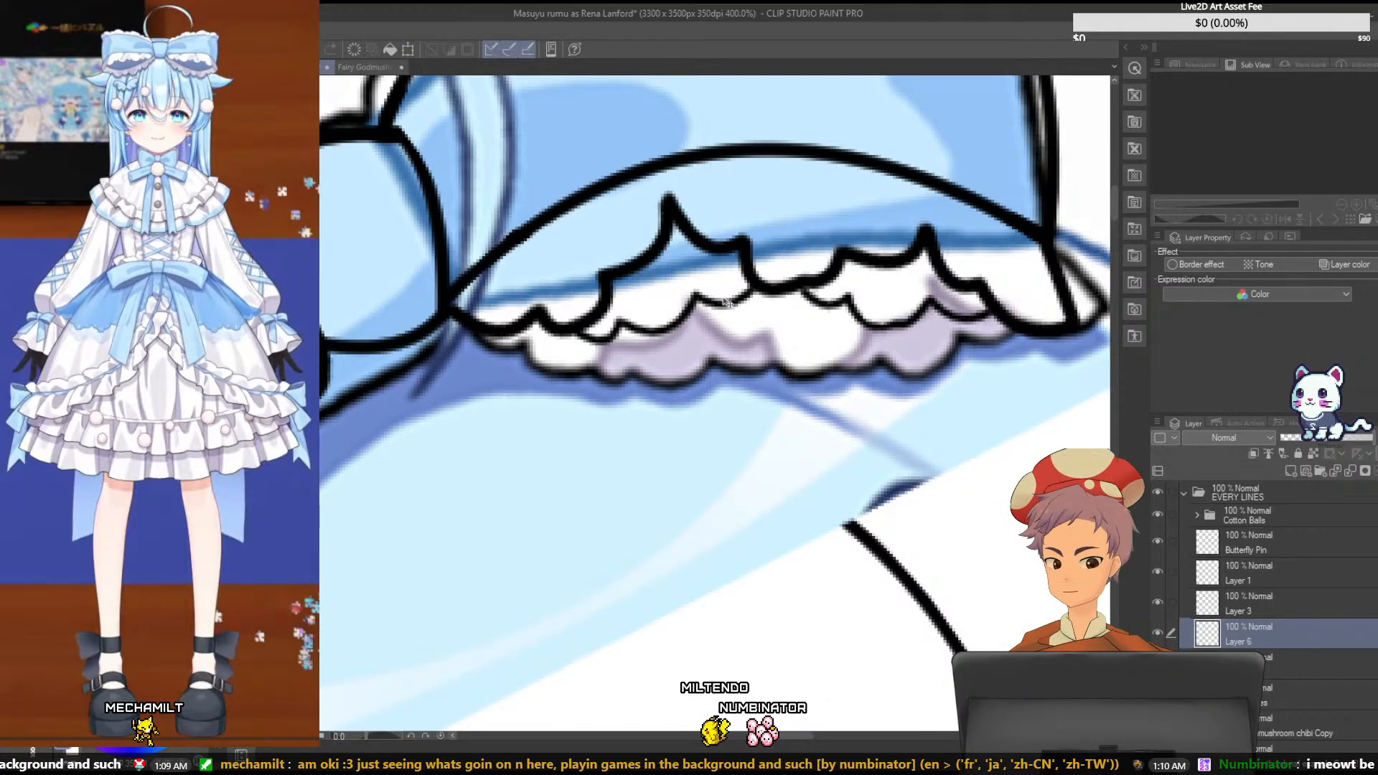
# - Nudge the lower left ruffle edge on Layer 6 and rotate it slightly counterclockwise under the upper ruffle, and save the file
pyautogui.hotkey('ctrl', 't')
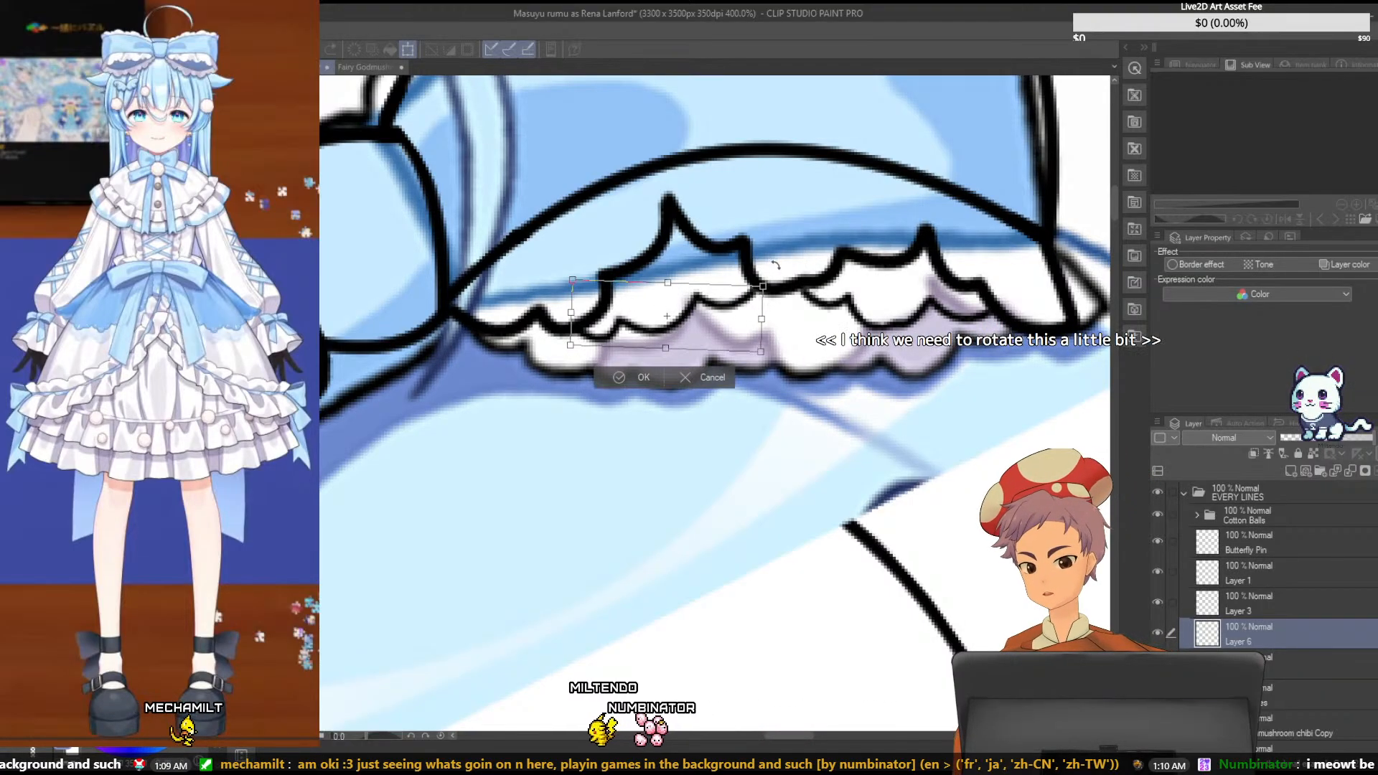
pyautogui.moveTo(750, 300); pyautogui.dragTo(745, 310)
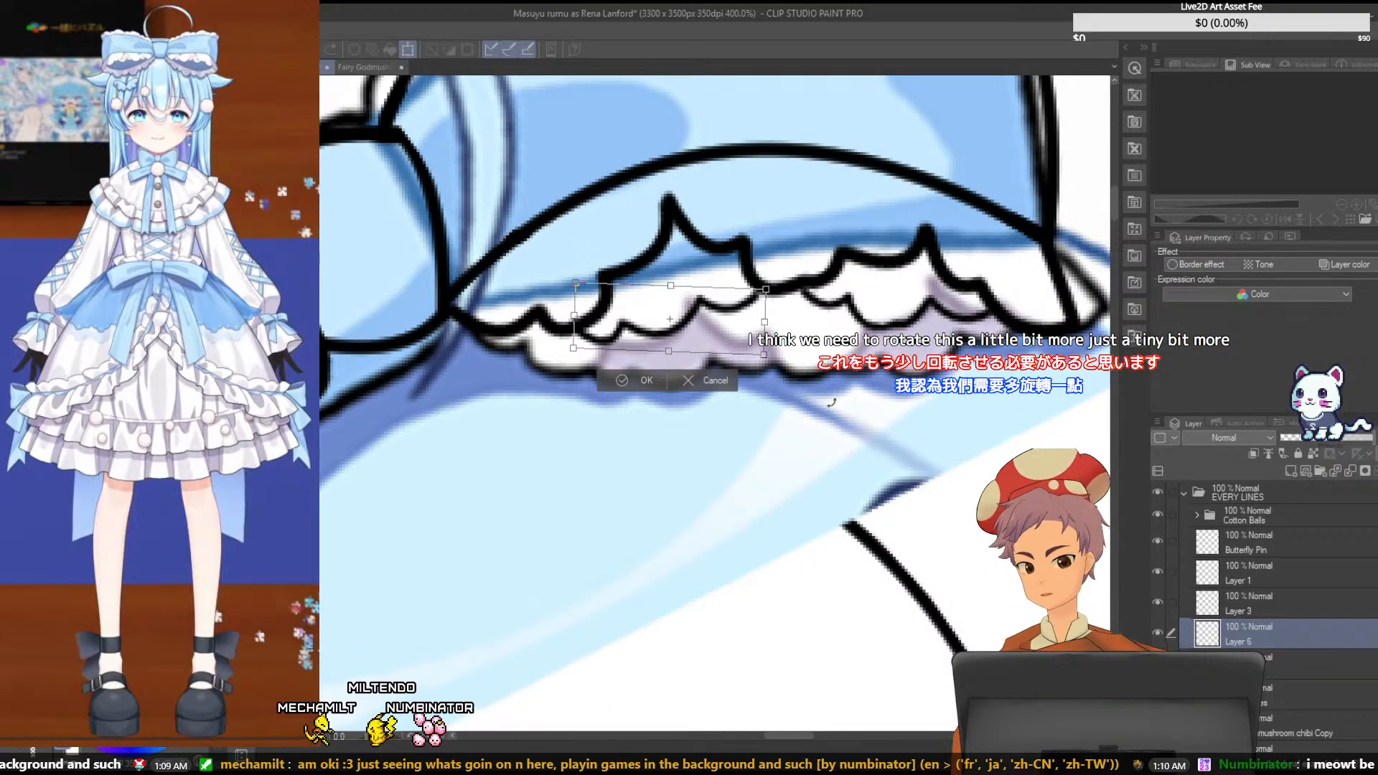
pyautogui.press('Return')
pyautogui.hotkey('ctrl', 's')
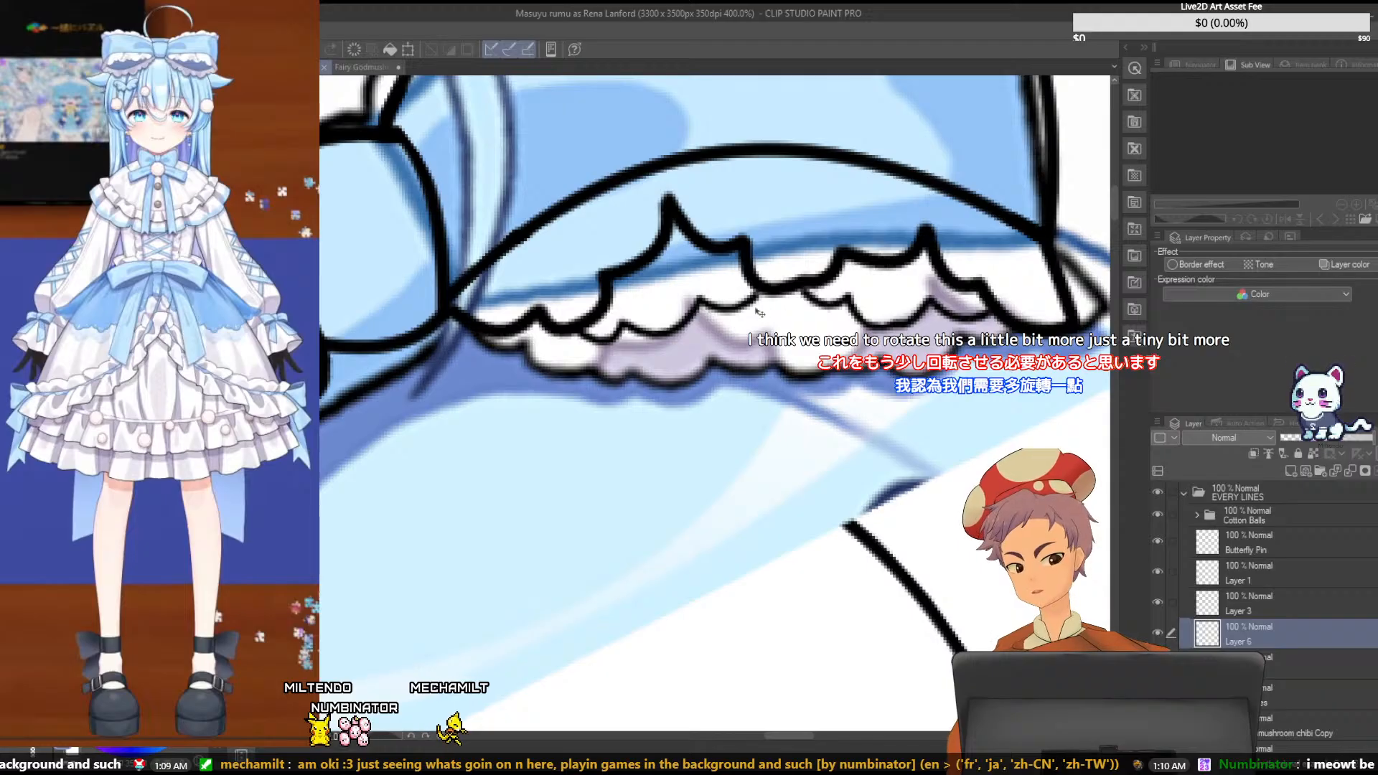
pyautogui.hotkey('ctrl', 't')
pyautogui.moveTo(811, 260); pyautogui.dragTo(810, 256)
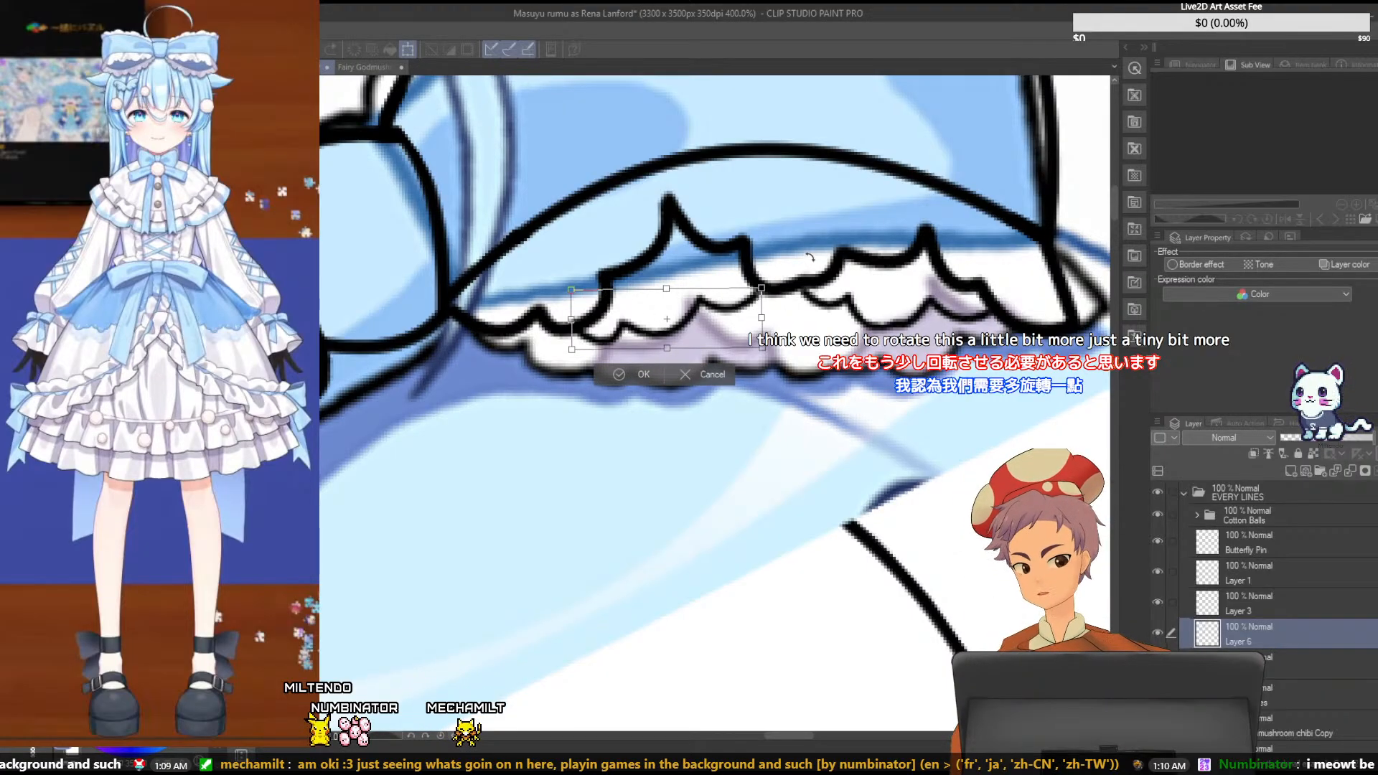
pyautogui.press('Return')
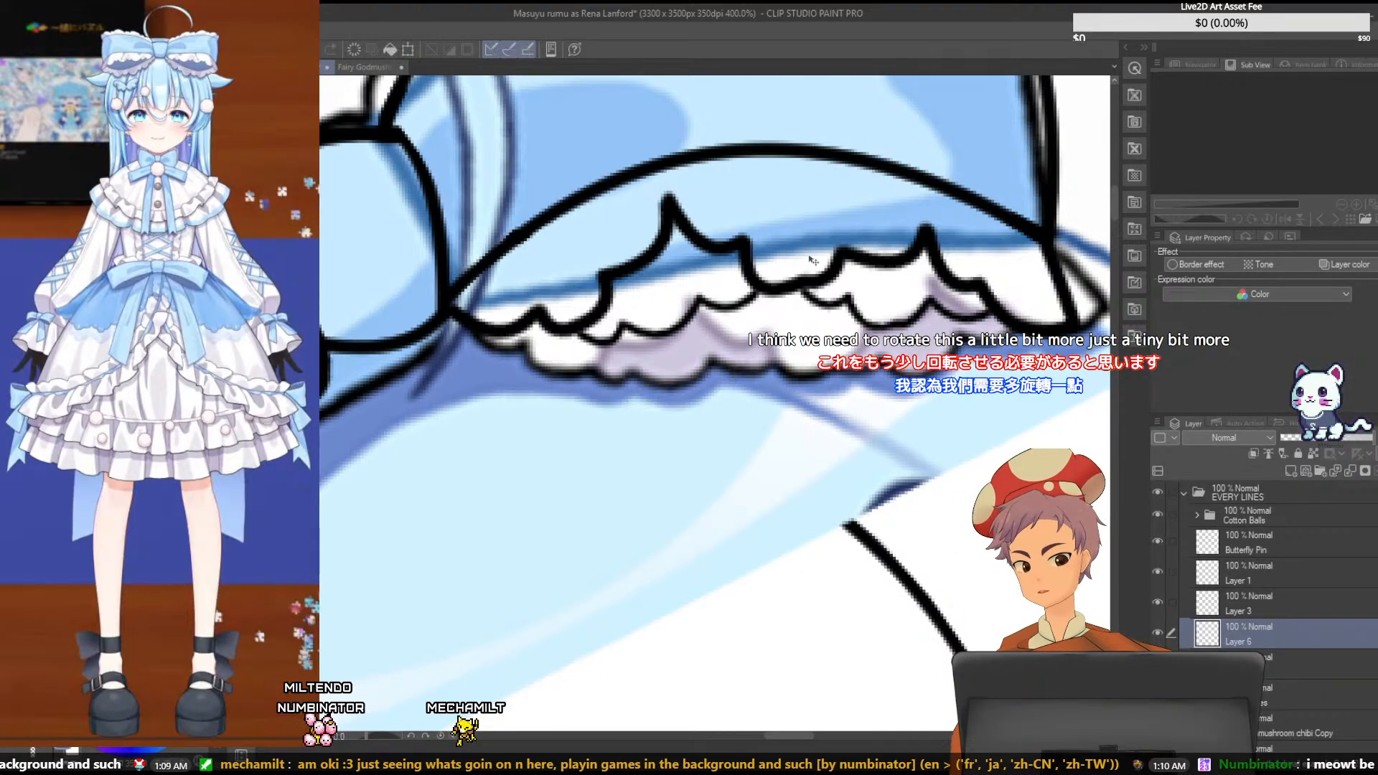
pyautogui.scroll(-5, 811, 260)
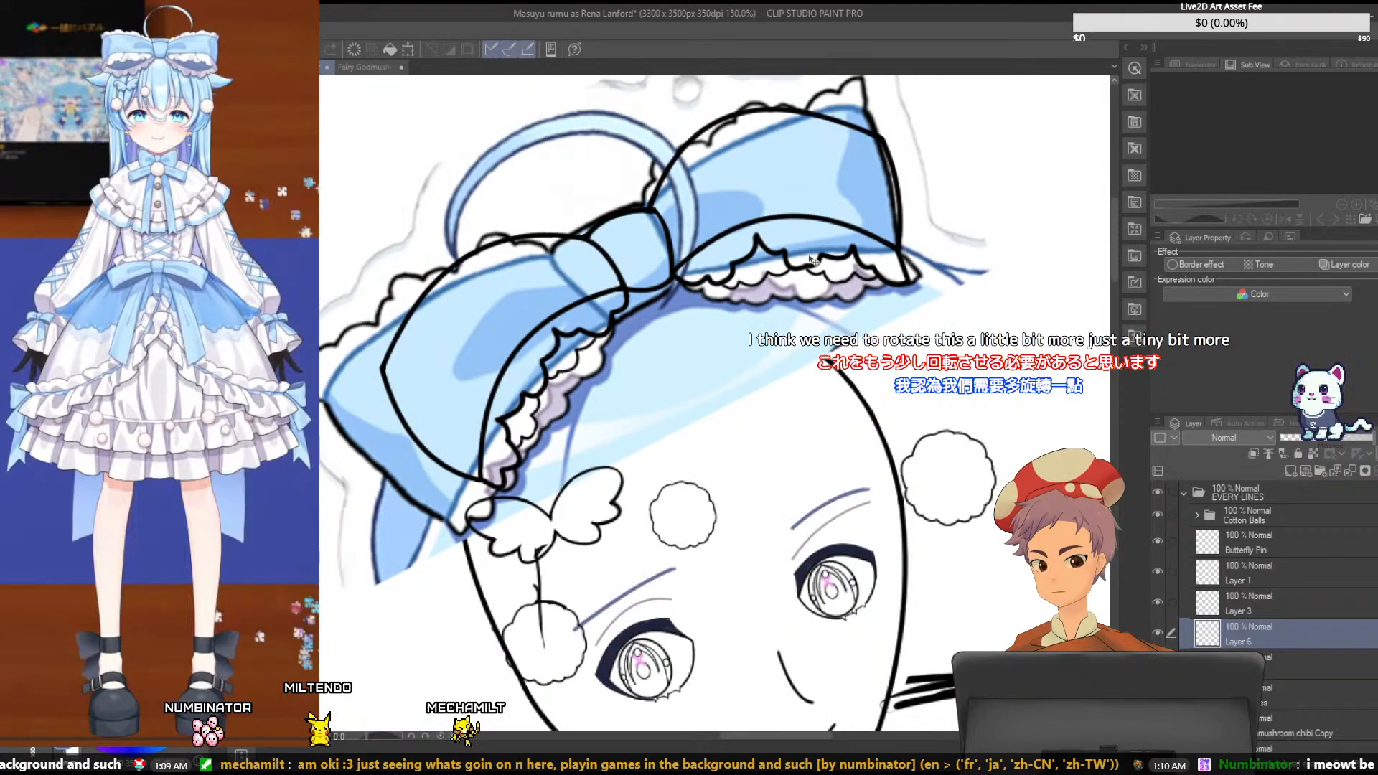
pyautogui.hotkey('ctrl', 's')
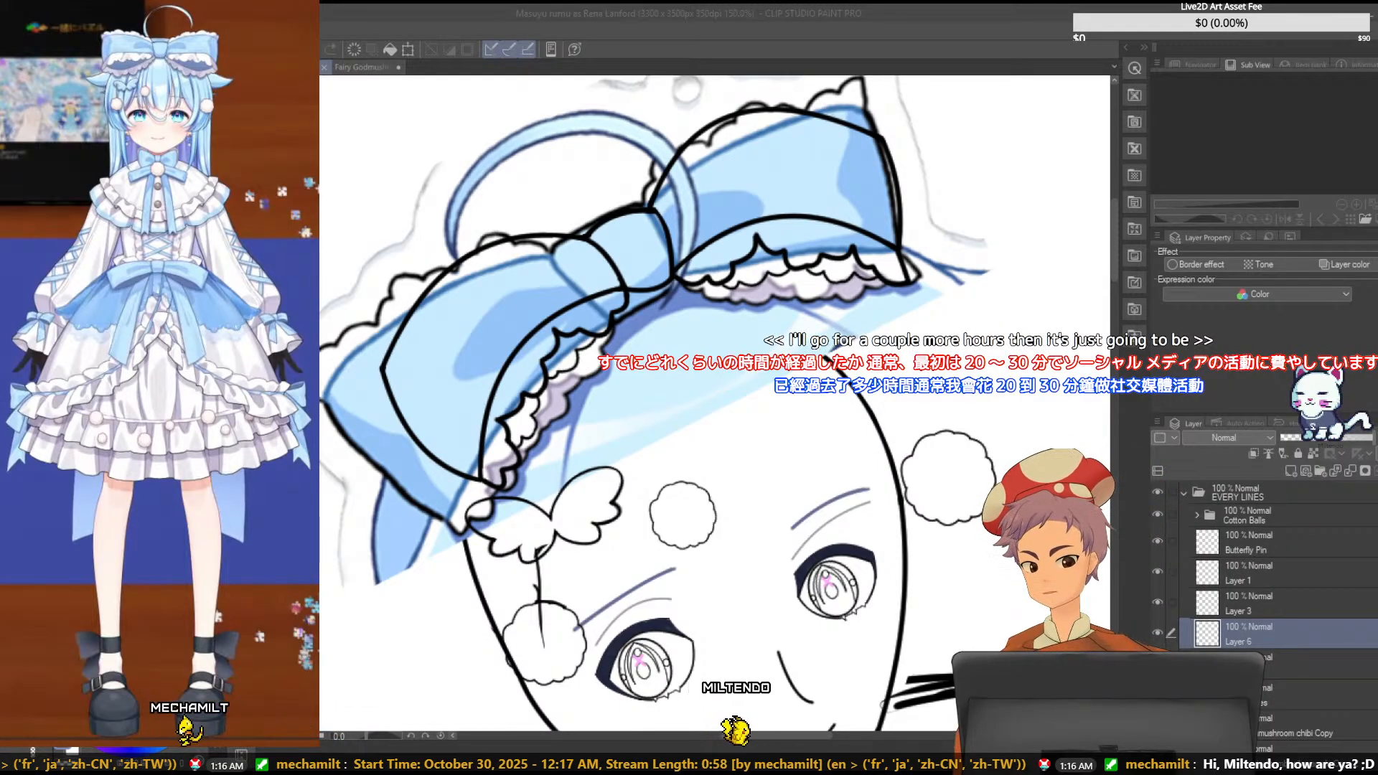
# - Outline the rightmost scallop of the lower left ruffle edge on Layer 6 with a polygonal selection, delete it and deselect
pyautogui.hotkey('ctrl', '+')
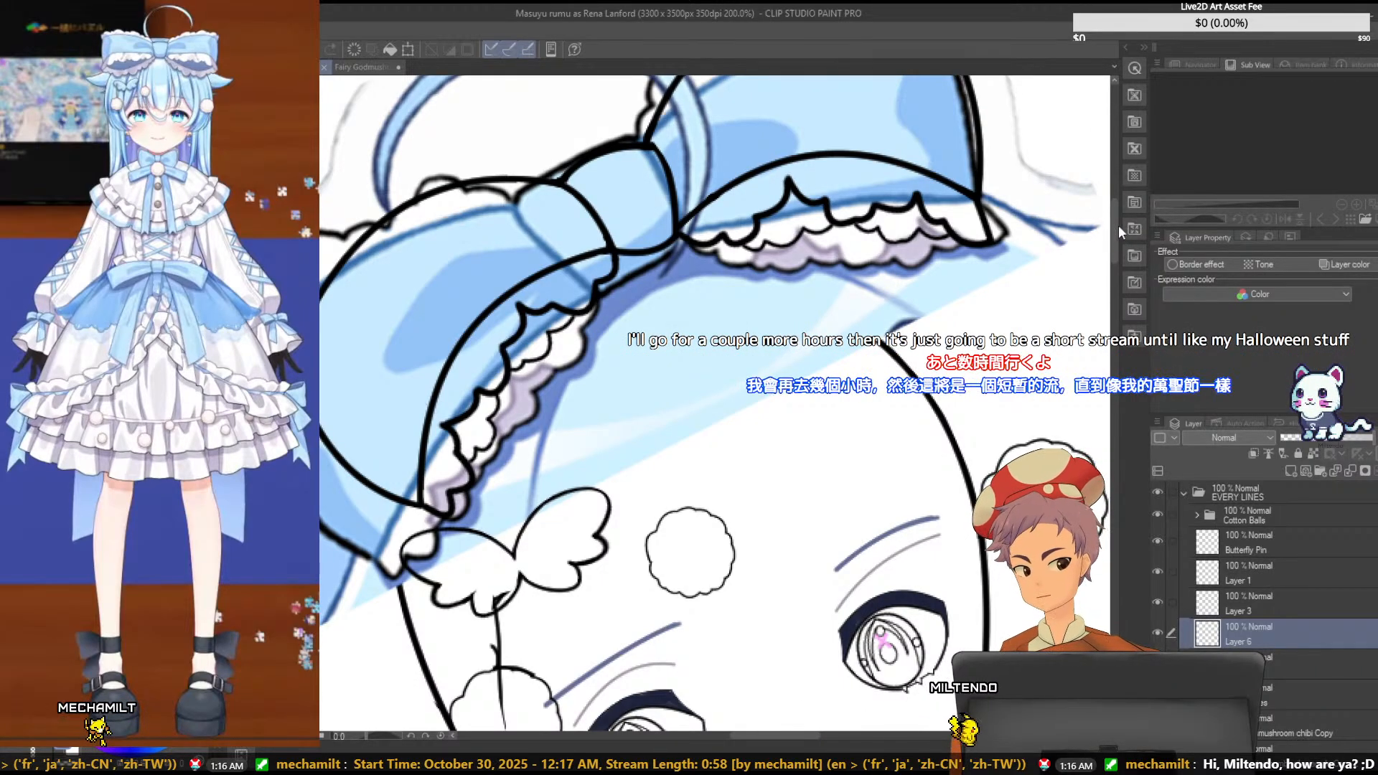
pyautogui.moveTo(789, 735); pyautogui.dragTo(805, 735)
pyautogui.moveTo(1120, 261); pyautogui.dragTo(1114, 233)
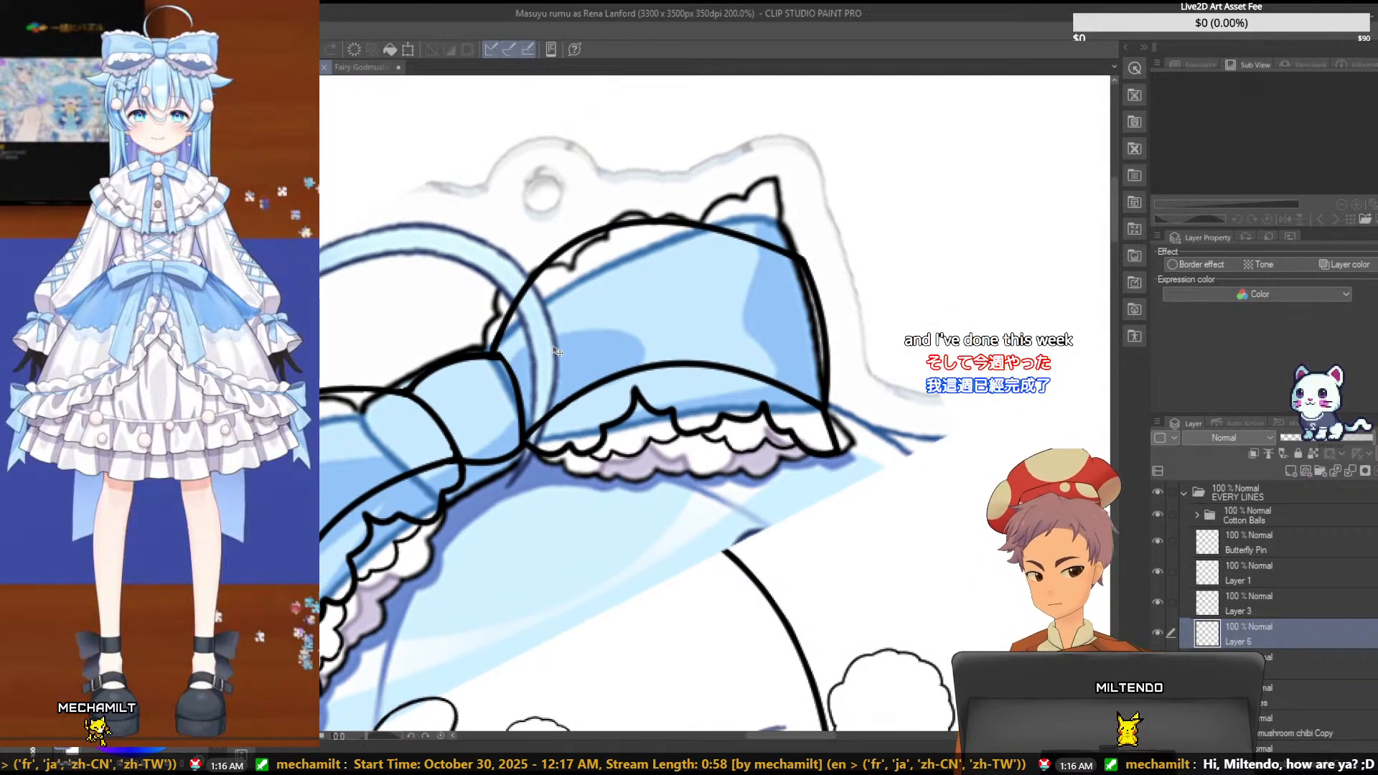
pyautogui.scroll(3, 557, 351)
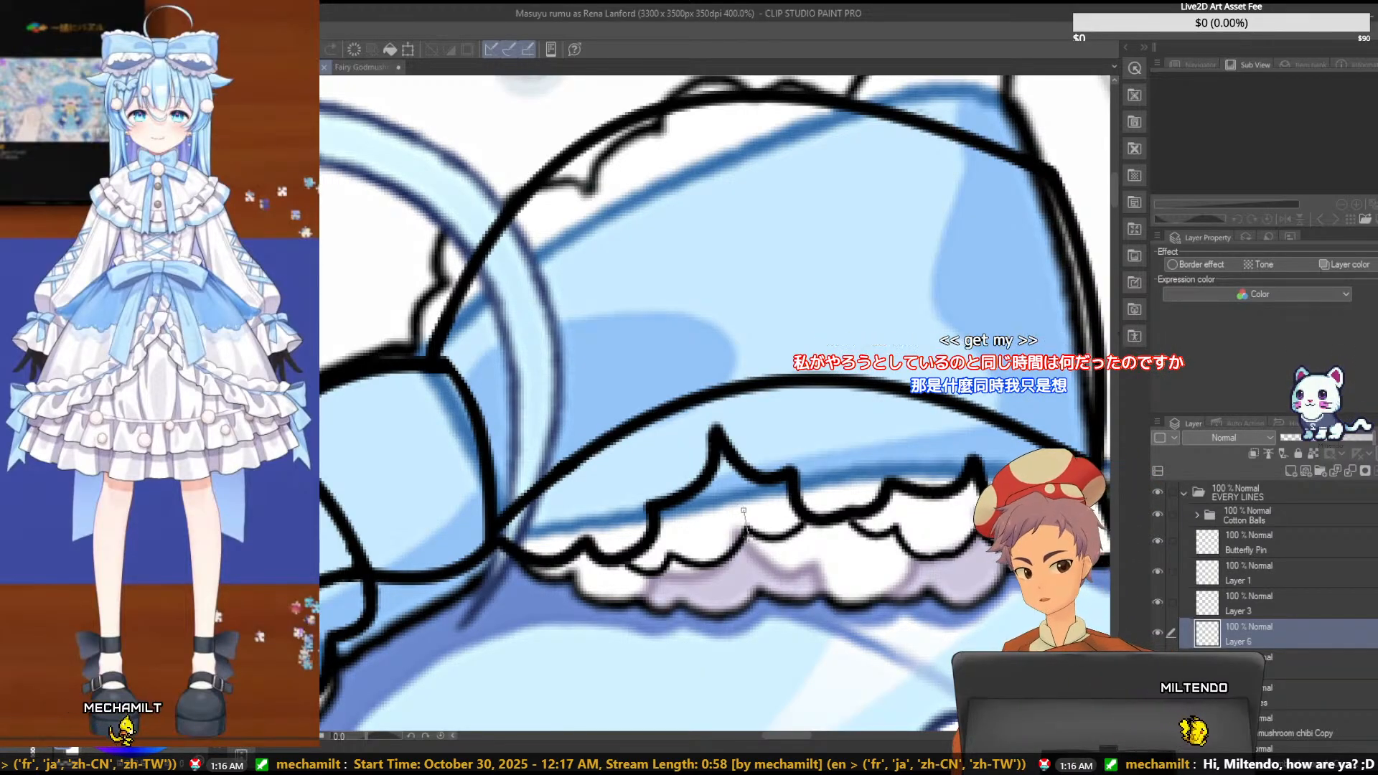
pyautogui.click(752, 570)
pyautogui.click(824, 587)
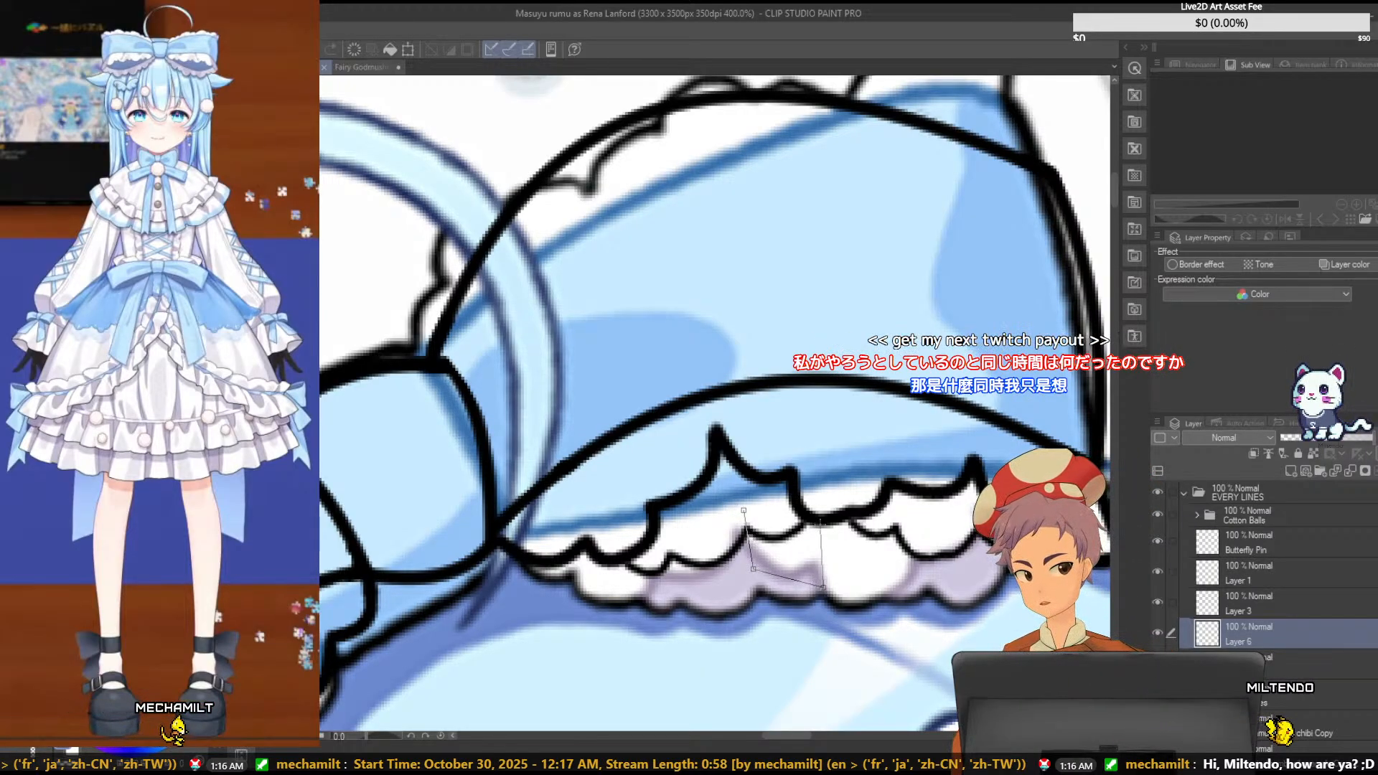
pyautogui.doubleClick(818, 496)
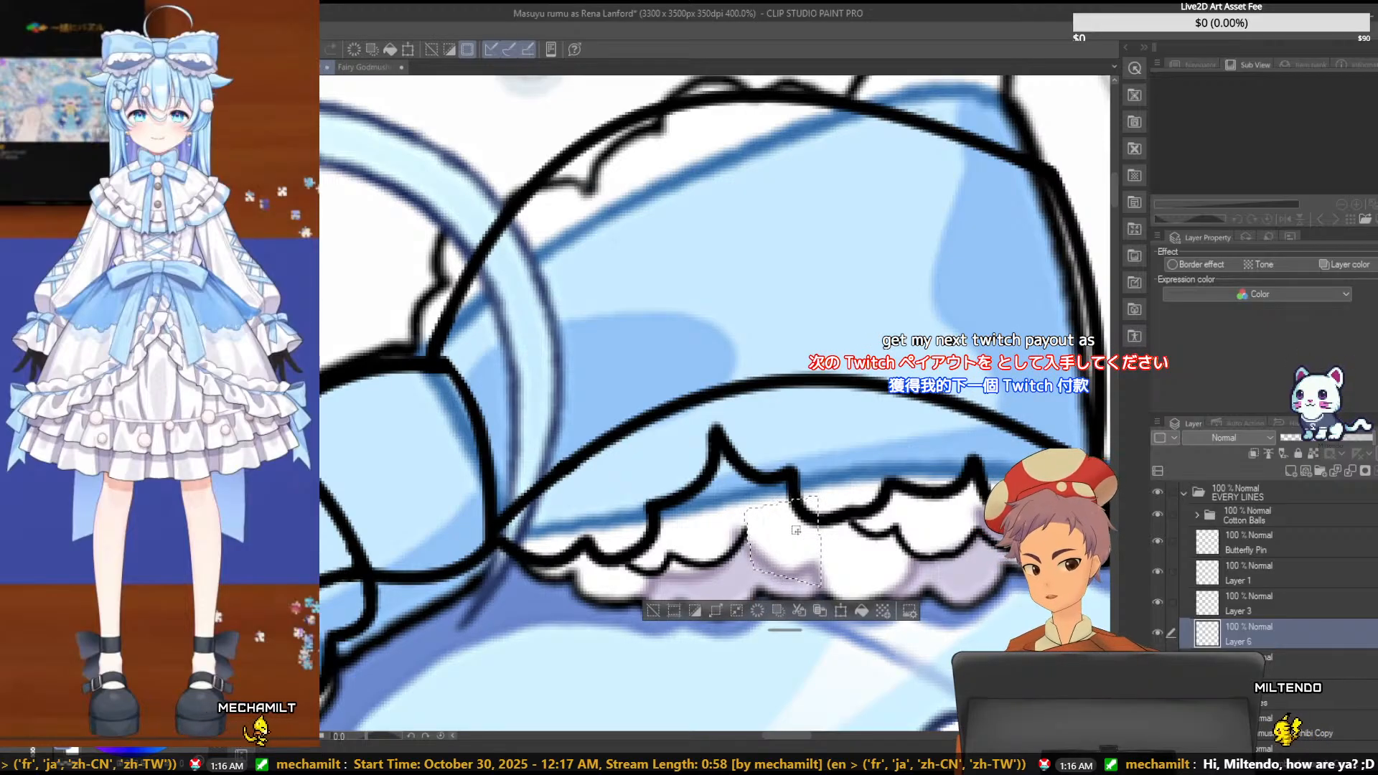
pyautogui.hotkey('ctrl', 'd')
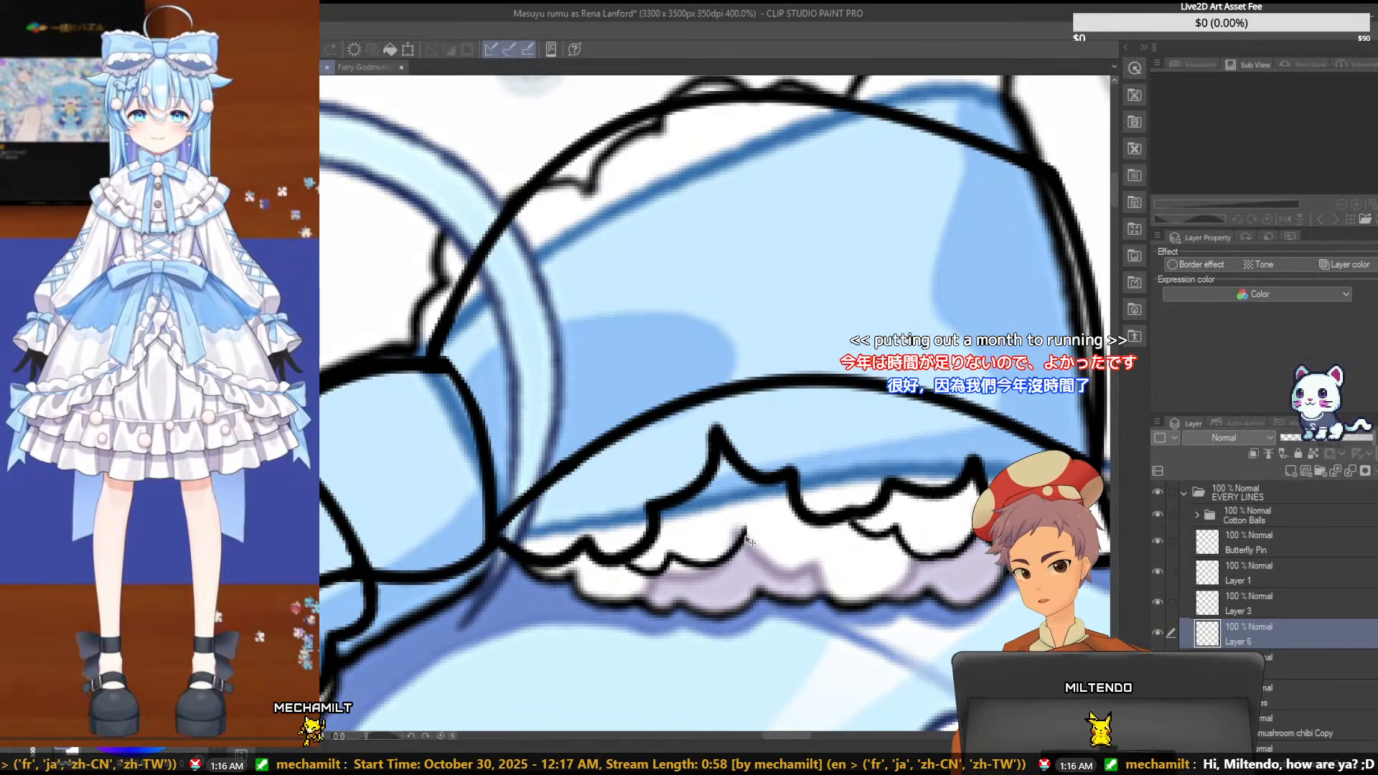
# - Extend the right tip of the remaining ruffle edge upward, and scale the piece down and fit it closer beneath the upper ruffle
pyautogui.moveTo(745, 537); pyautogui.dragTo(764, 491)
pyautogui.hotkey('ctrl', 't')
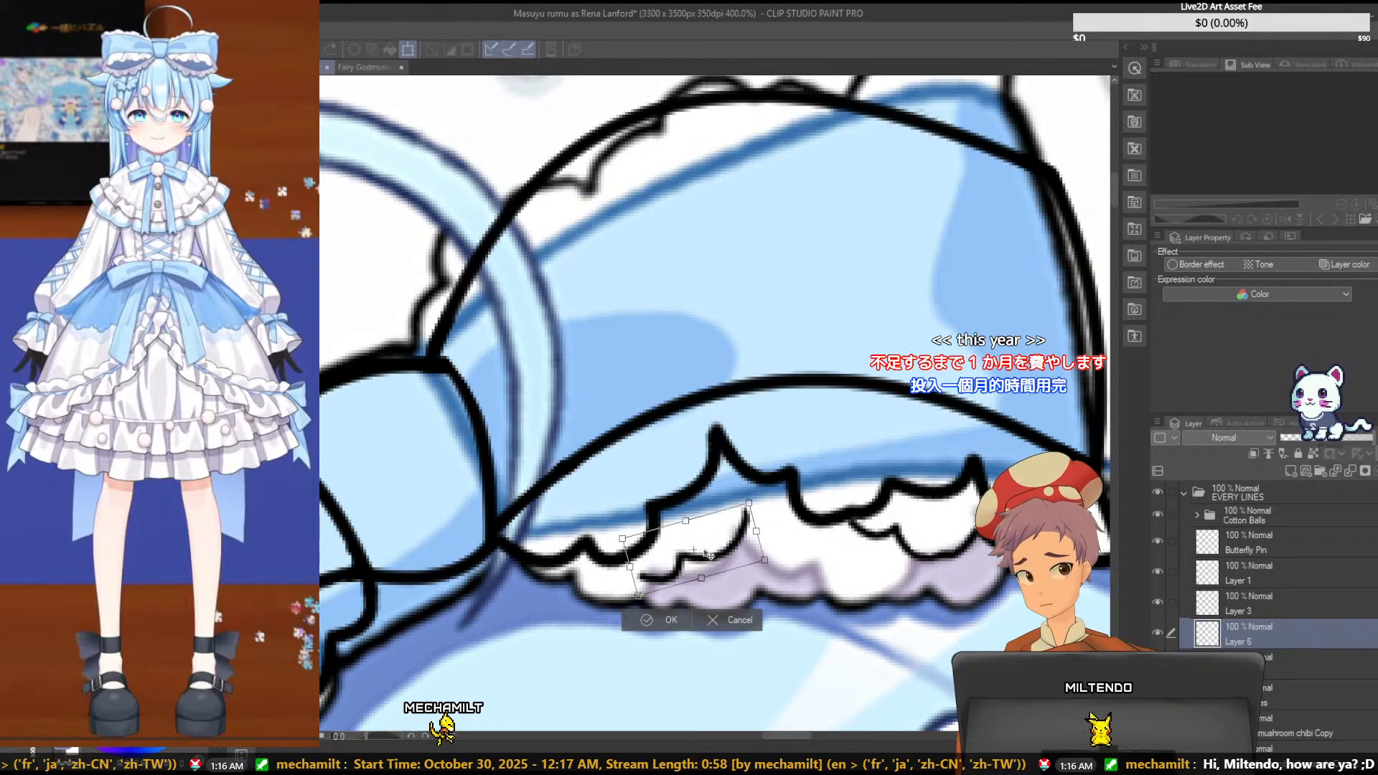
pyautogui.moveTo(708, 557)
pyautogui.mouseDown()
pyautogui.moveTo(726, 554)
pyautogui.moveTo(712, 533)
pyautogui.mouseUp()
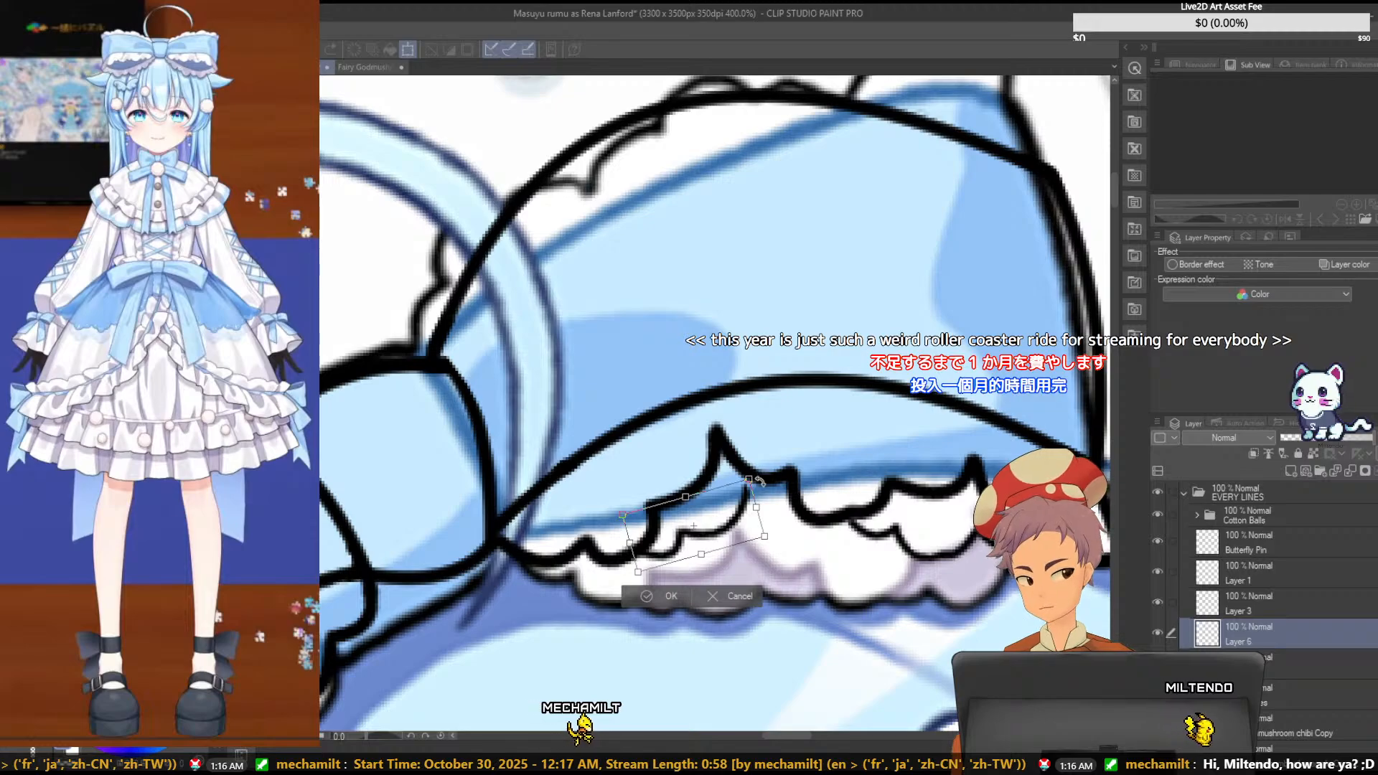
pyautogui.moveTo(730, 534); pyautogui.dragTo(715, 542)
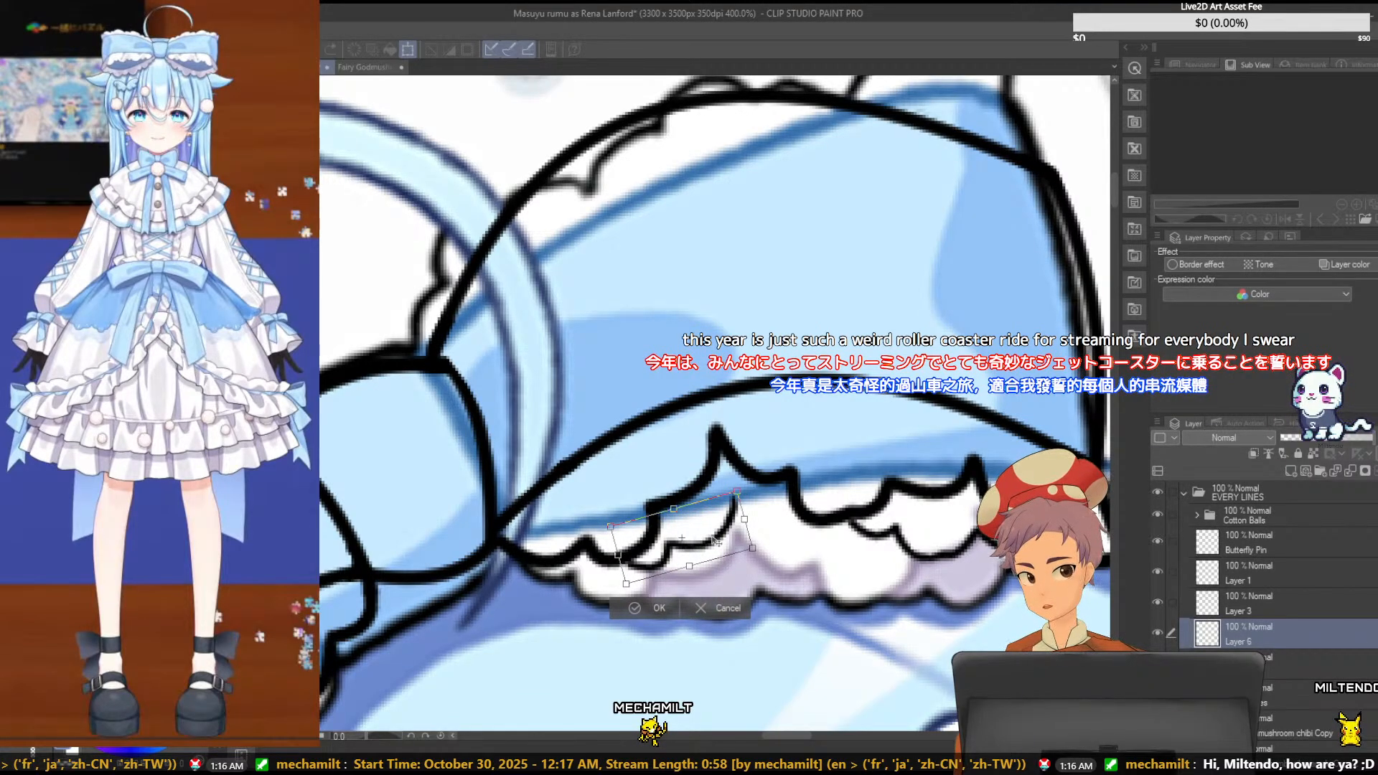
pyautogui.moveTo(717, 540); pyautogui.dragTo(730, 529)
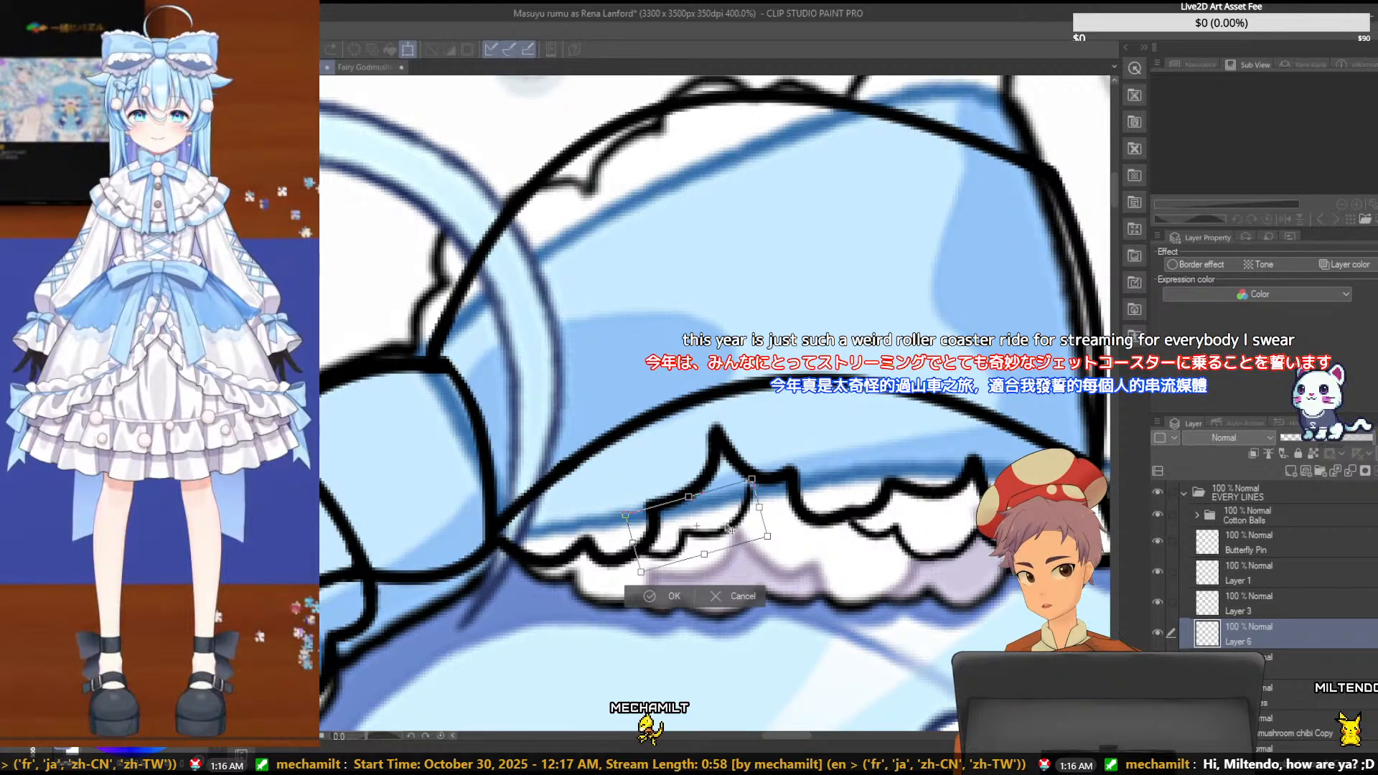
pyautogui.moveTo(752, 478)
pyautogui.mouseDown()
pyautogui.moveTo(737, 493)
pyautogui.moveTo(742, 483)
pyautogui.mouseUp()
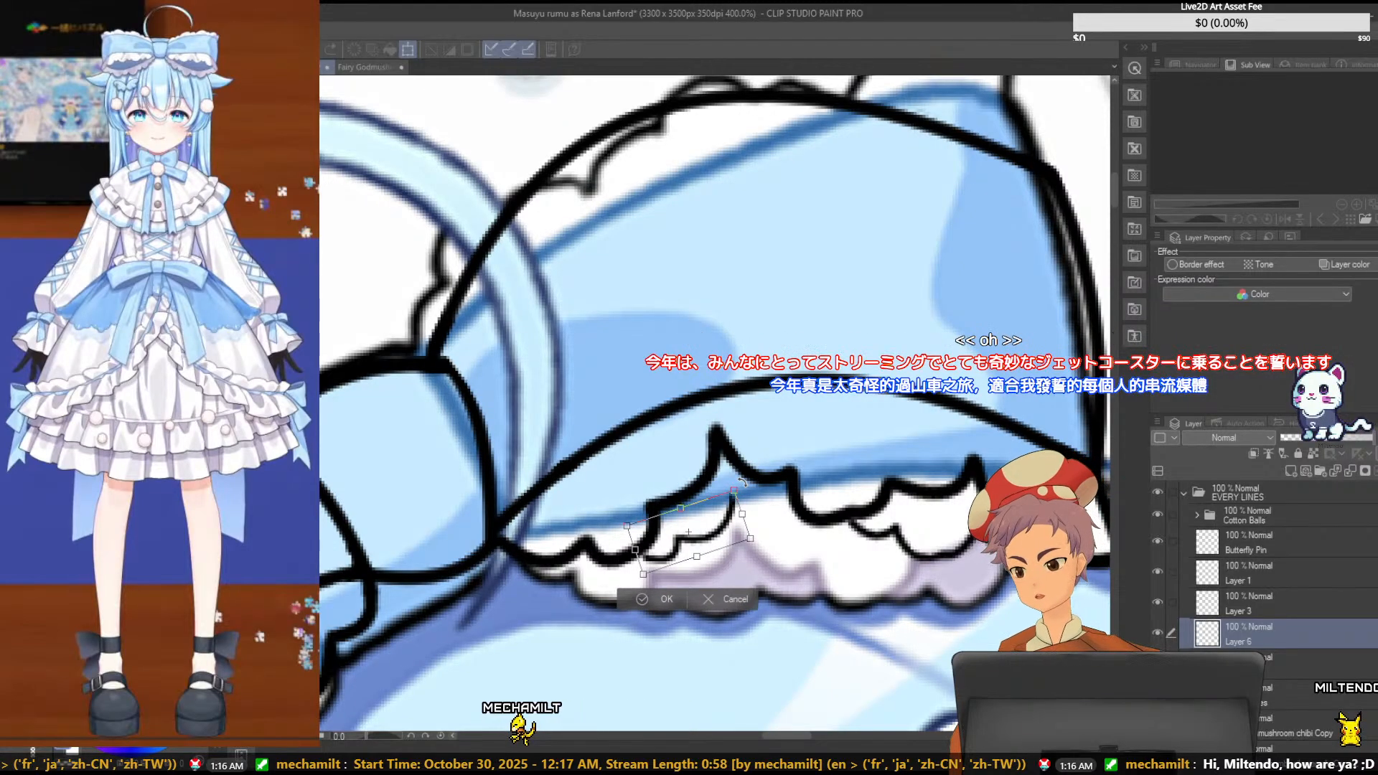
pyautogui.moveTo(699, 545); pyautogui.dragTo(700, 539)
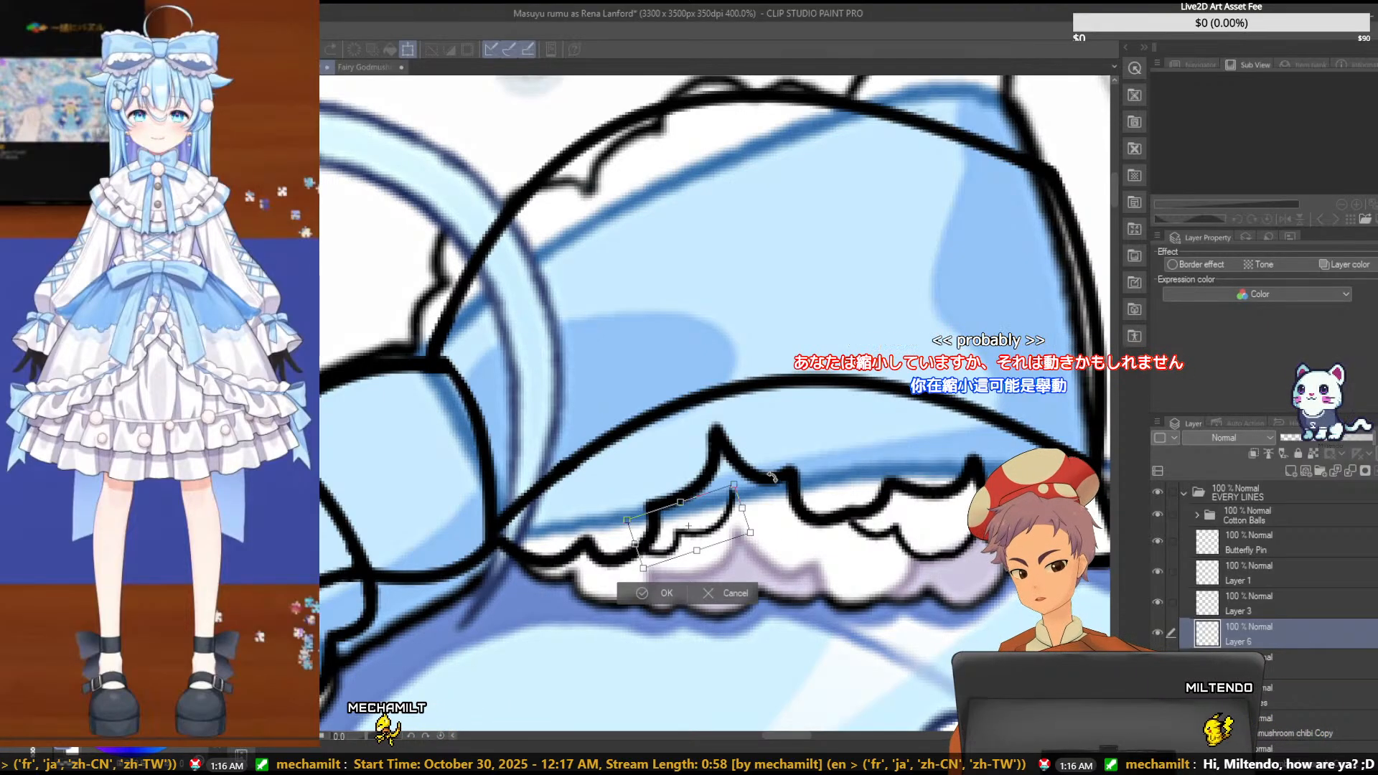
pyautogui.moveTo(772, 476); pyautogui.dragTo(761, 476)
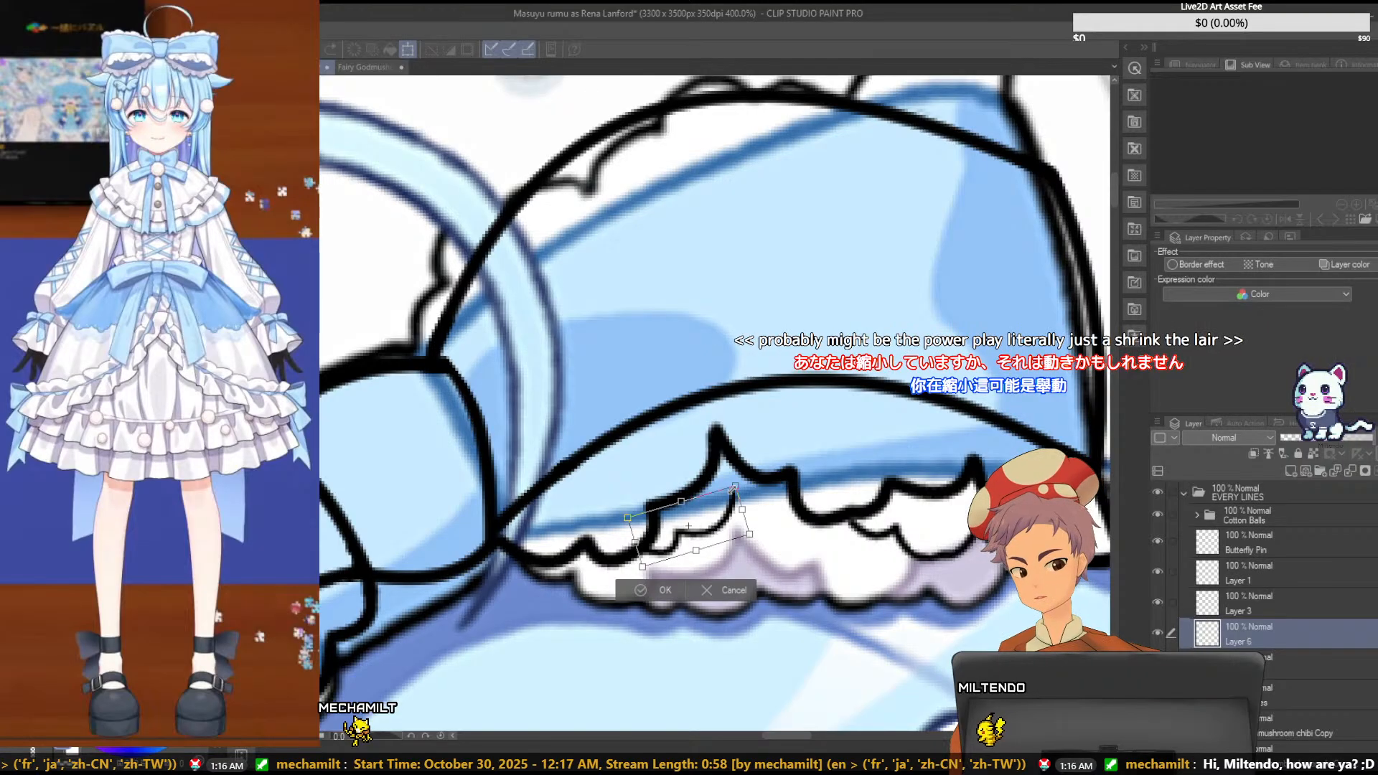
pyautogui.press('Return')
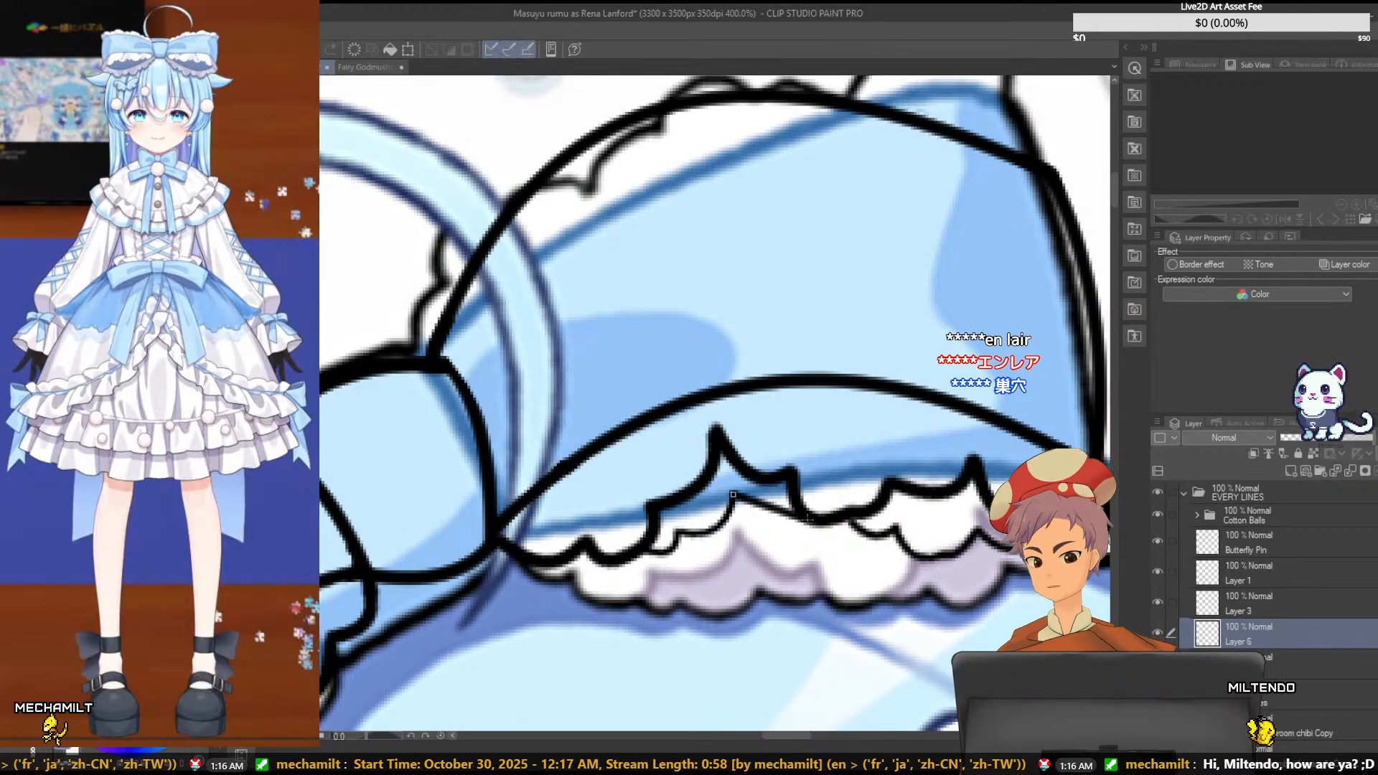
# - Draw a curved scallop from the new peak to the upper ruffle, redraw the scallops left of the peak, and save the file
pyautogui.click(799, 511)
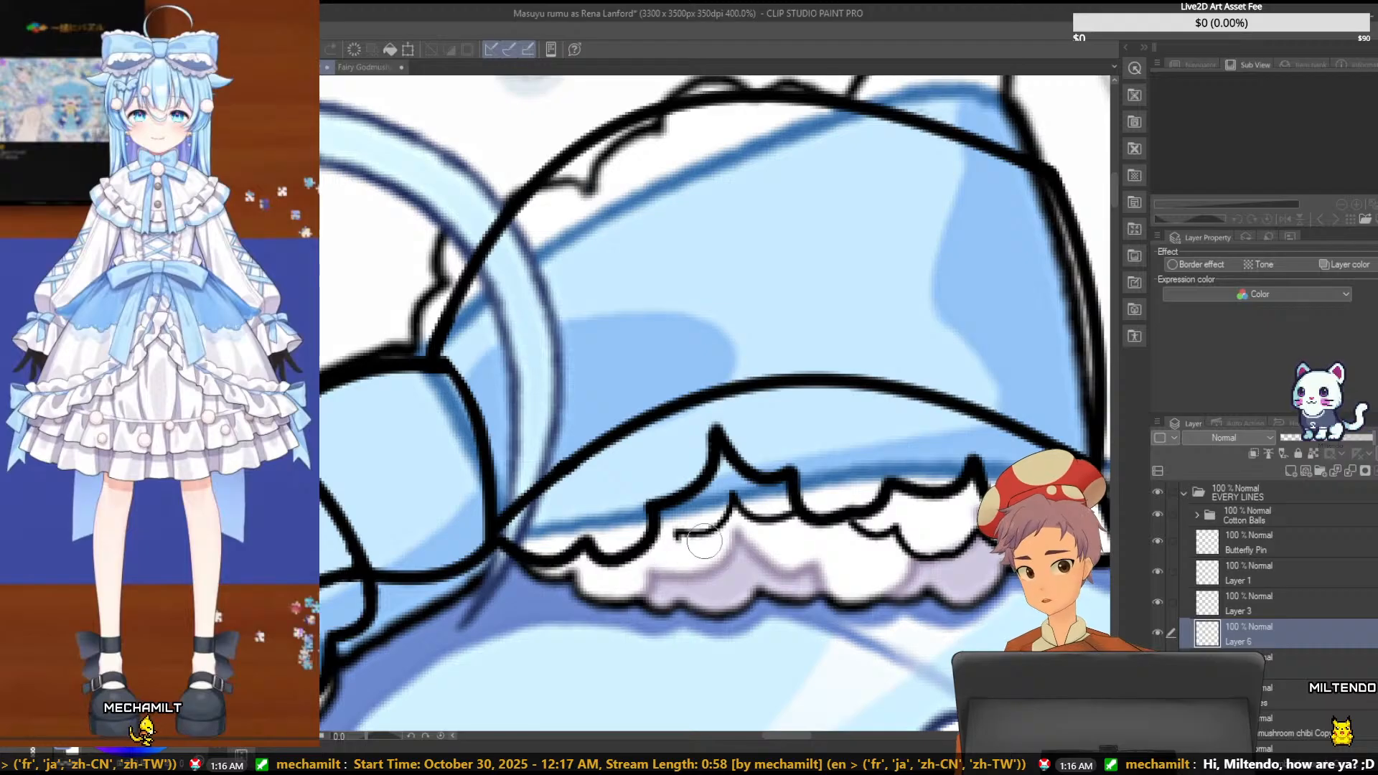
pyautogui.moveTo(705, 541); pyautogui.dragTo(717, 518)
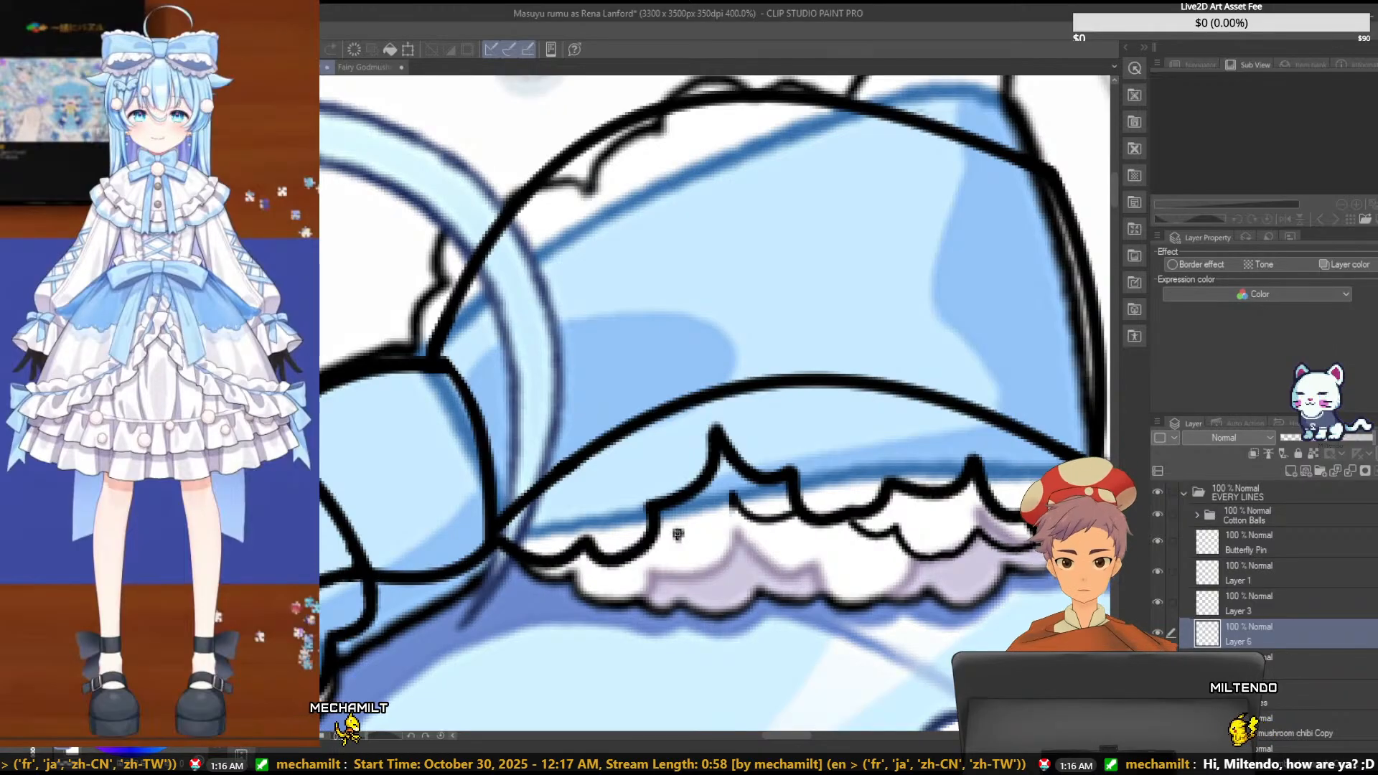
pyautogui.moveTo(677, 534); pyautogui.dragTo(731, 494)
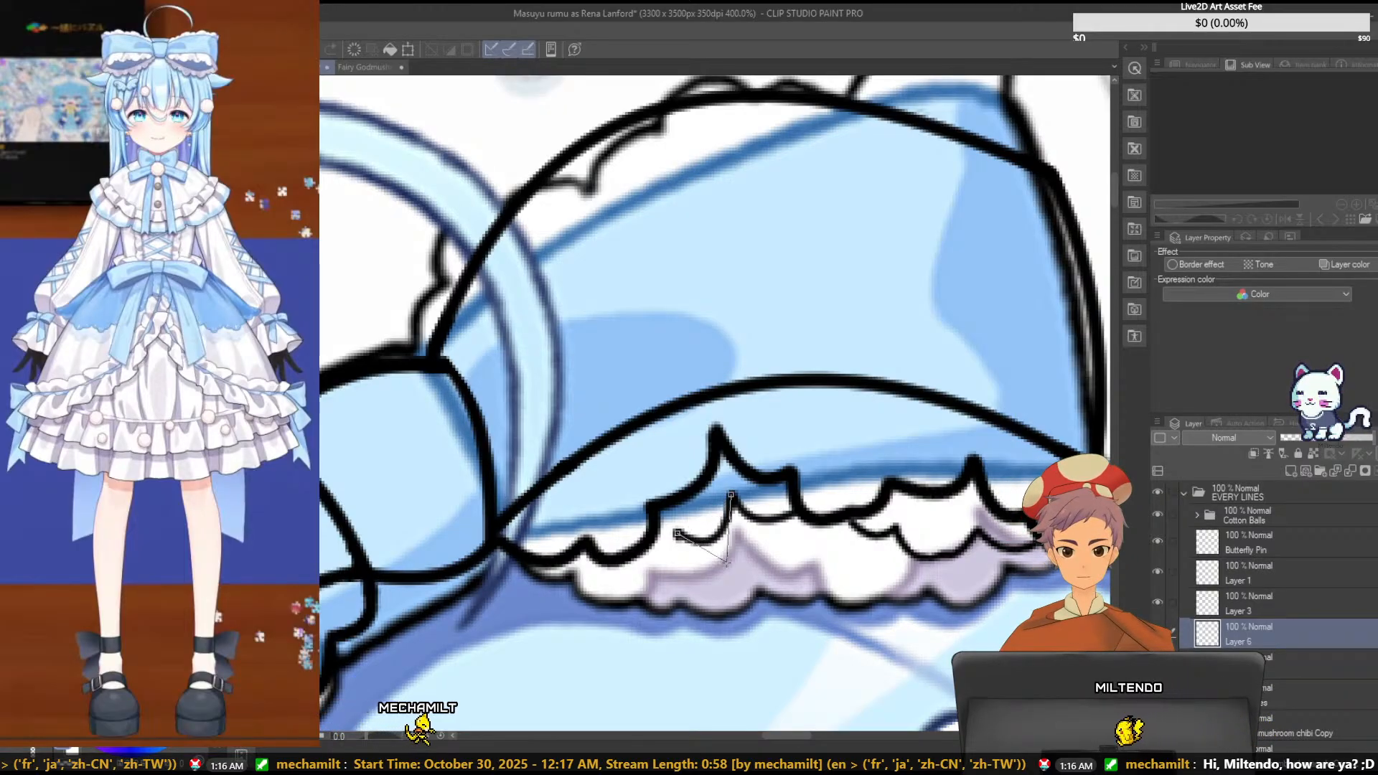
pyautogui.click(728, 549)
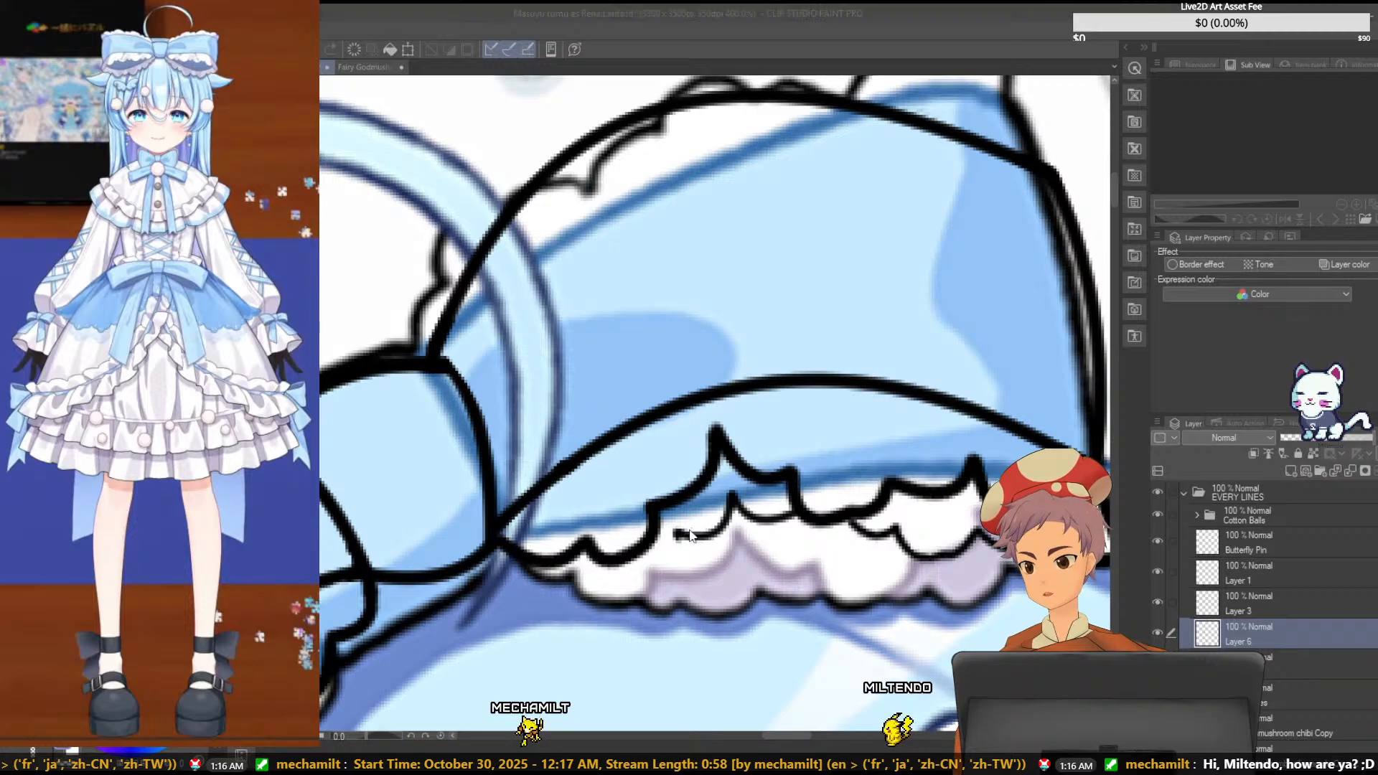
pyautogui.hotkey('ctrl', 'z')
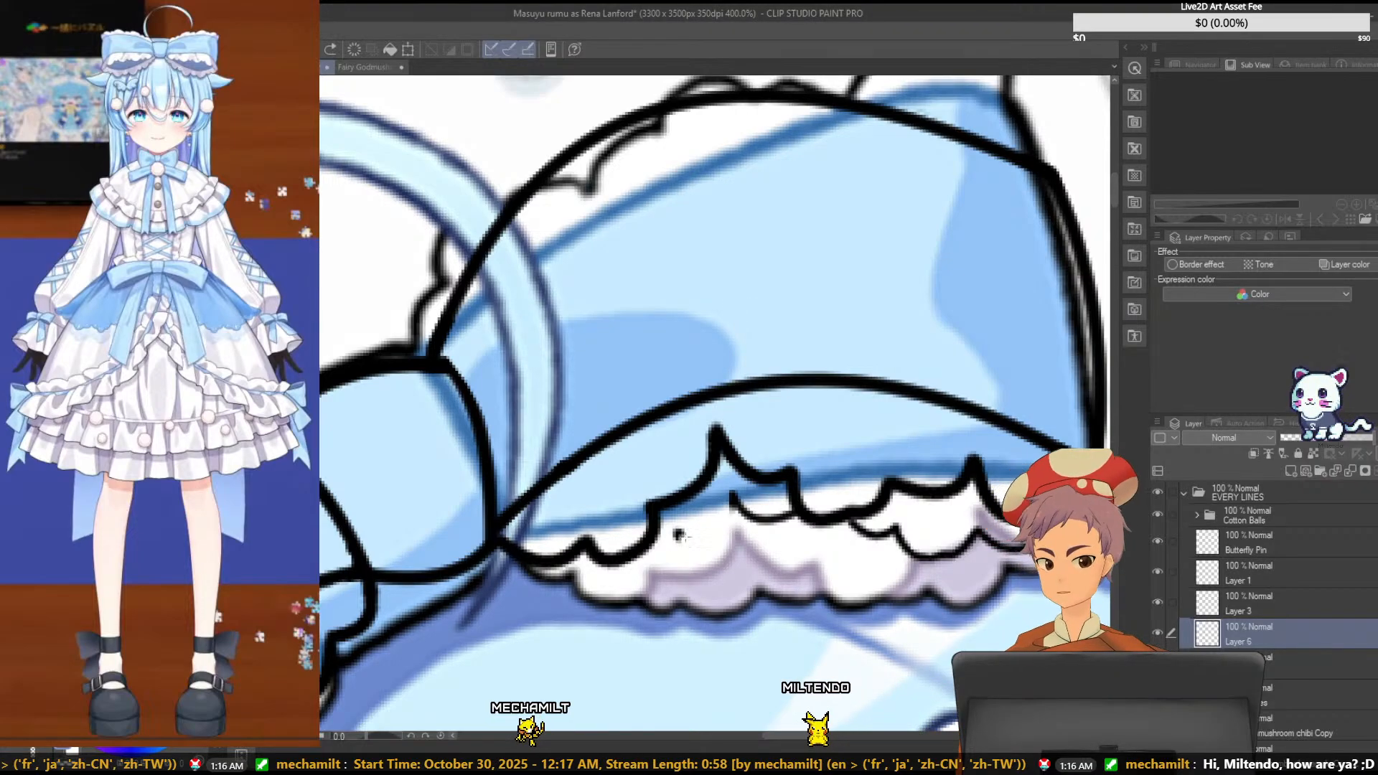
pyautogui.click(678, 533)
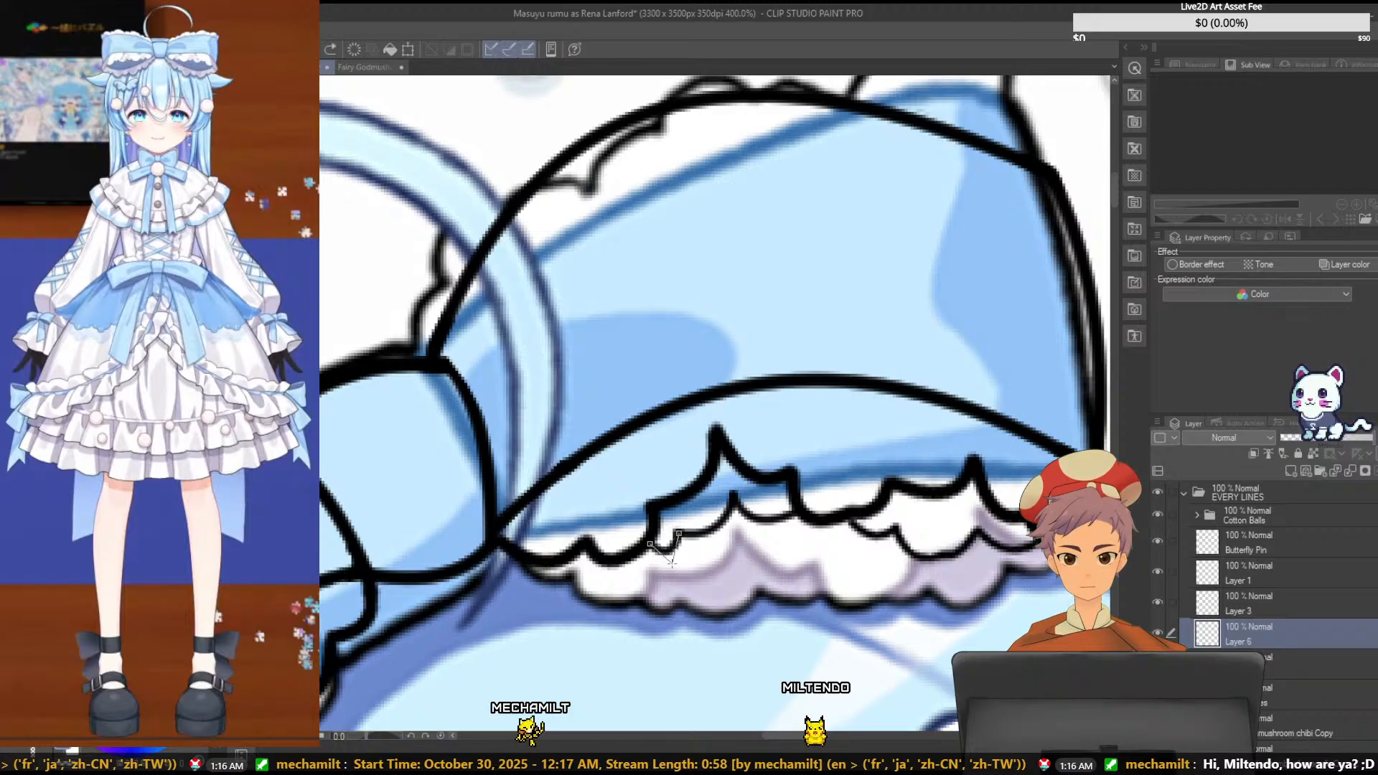
pyautogui.hotkey('ctrl', 's')
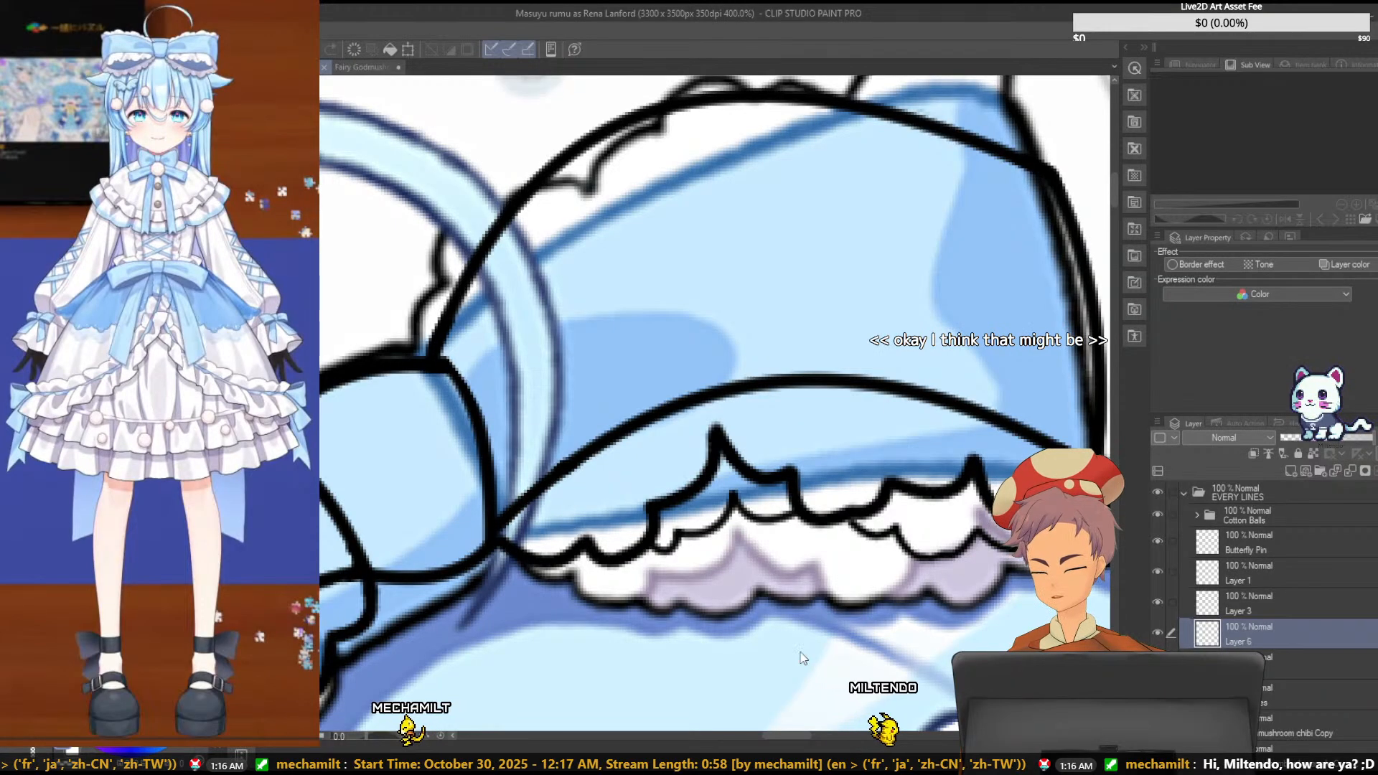
# - Examine the bow's lower ruffle lines from a distance and up close at the right end, undoing any stray stroke
pyautogui.scroll(-4, 803, 658)
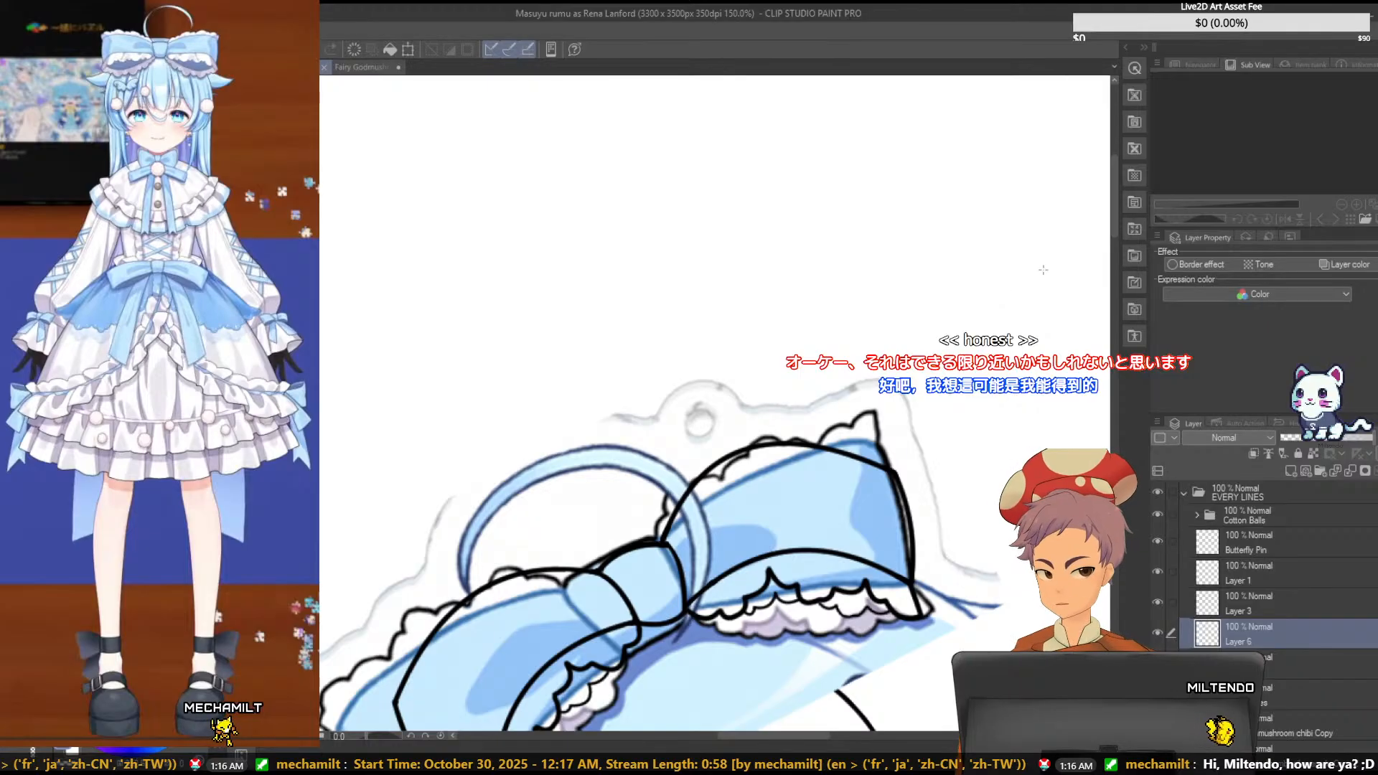
pyautogui.moveTo(1113, 226); pyautogui.dragTo(1109, 265)
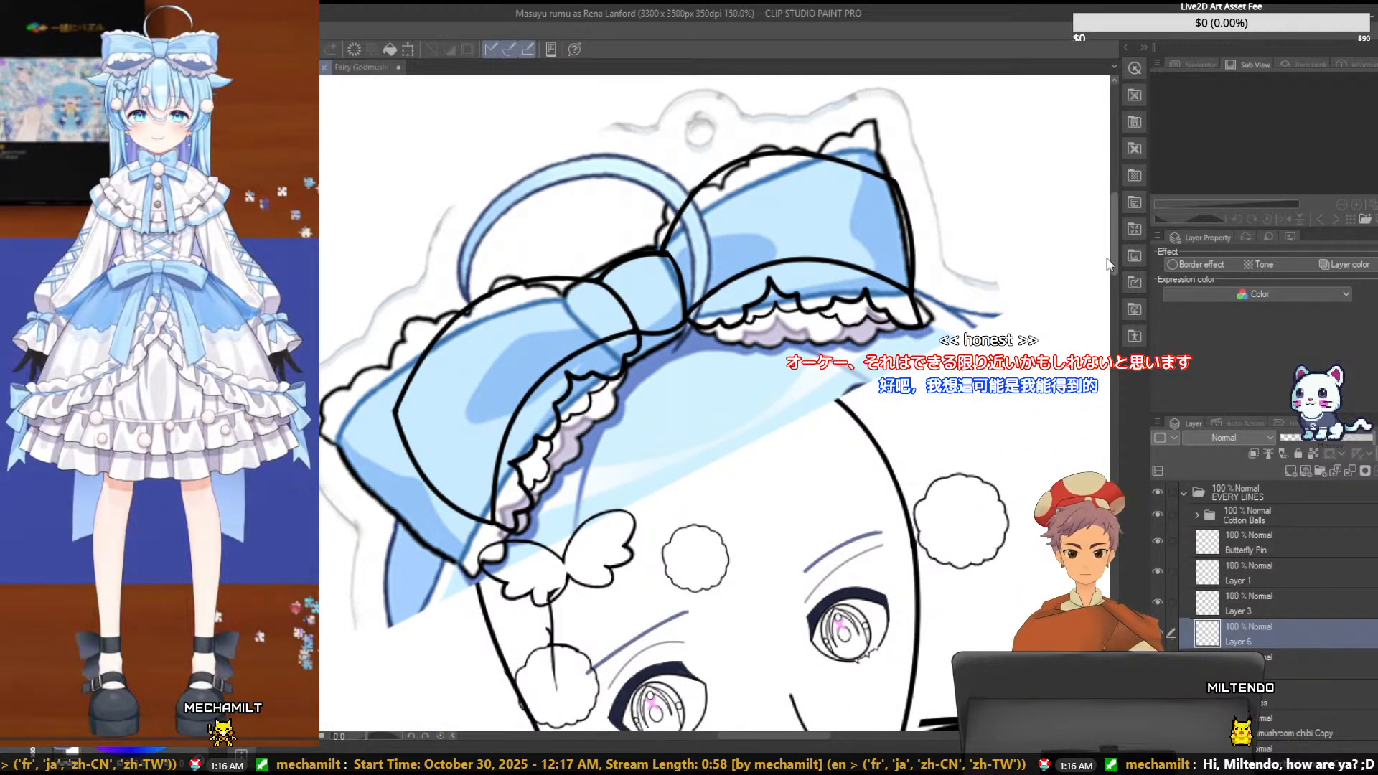
pyautogui.moveTo(1107, 264); pyautogui.dragTo(1107, 259)
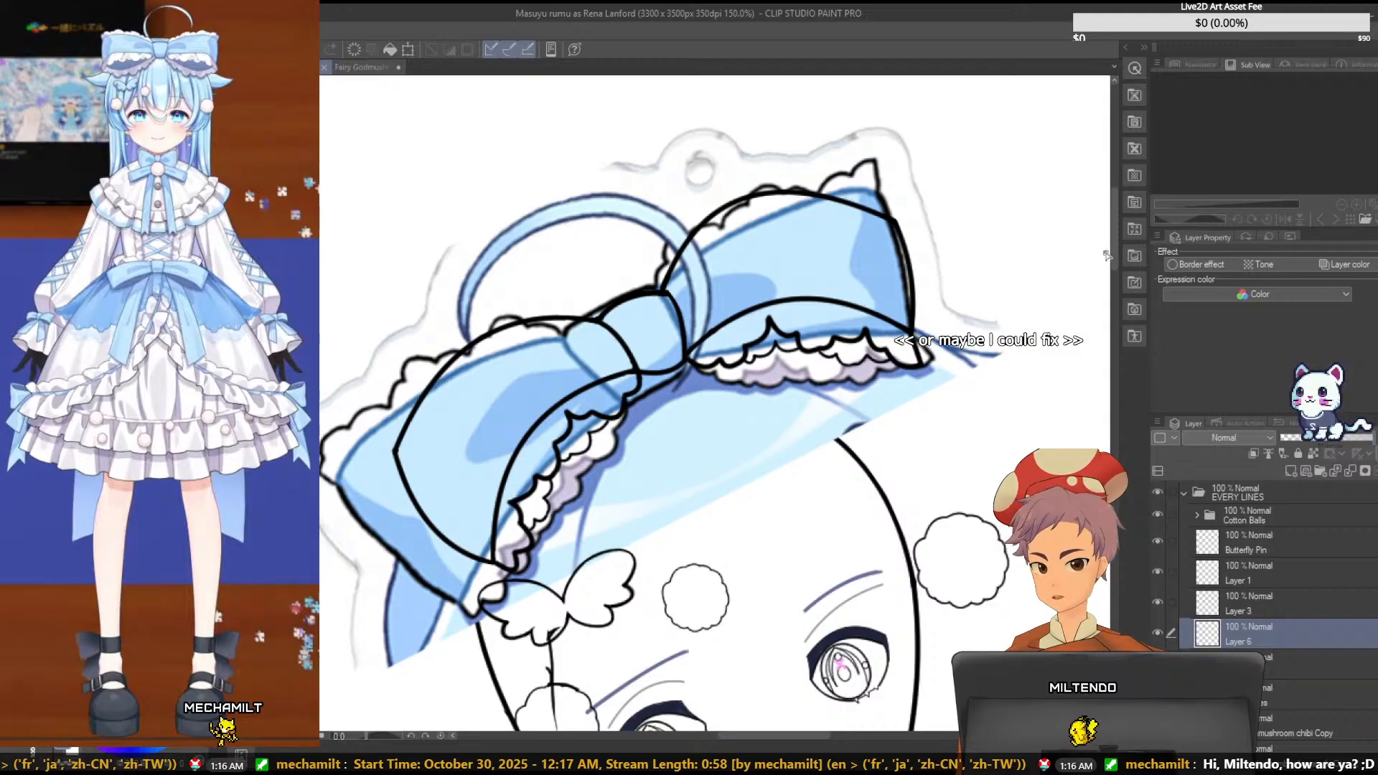
pyautogui.moveTo(1071, 268); pyautogui.dragTo(1030, 287)
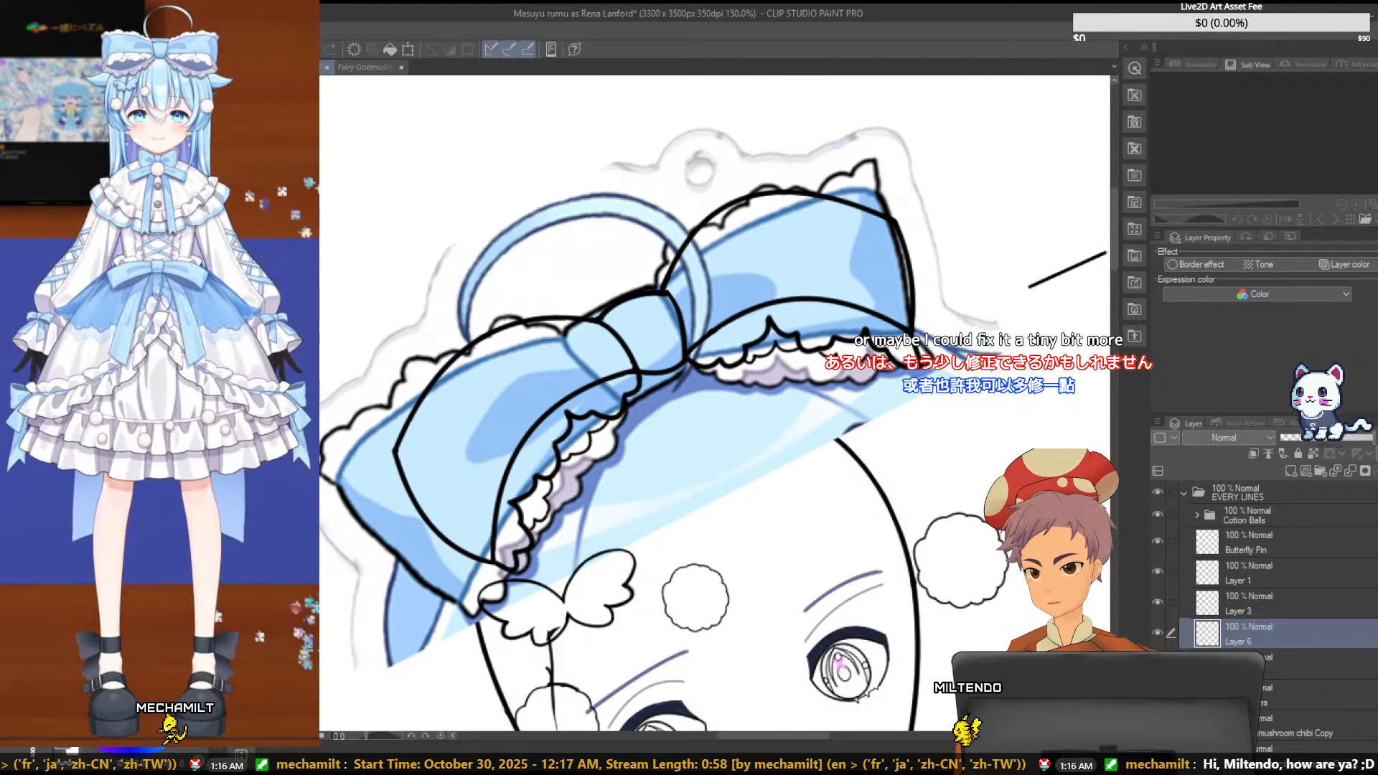
pyautogui.scroll(-2, 1096, 345)
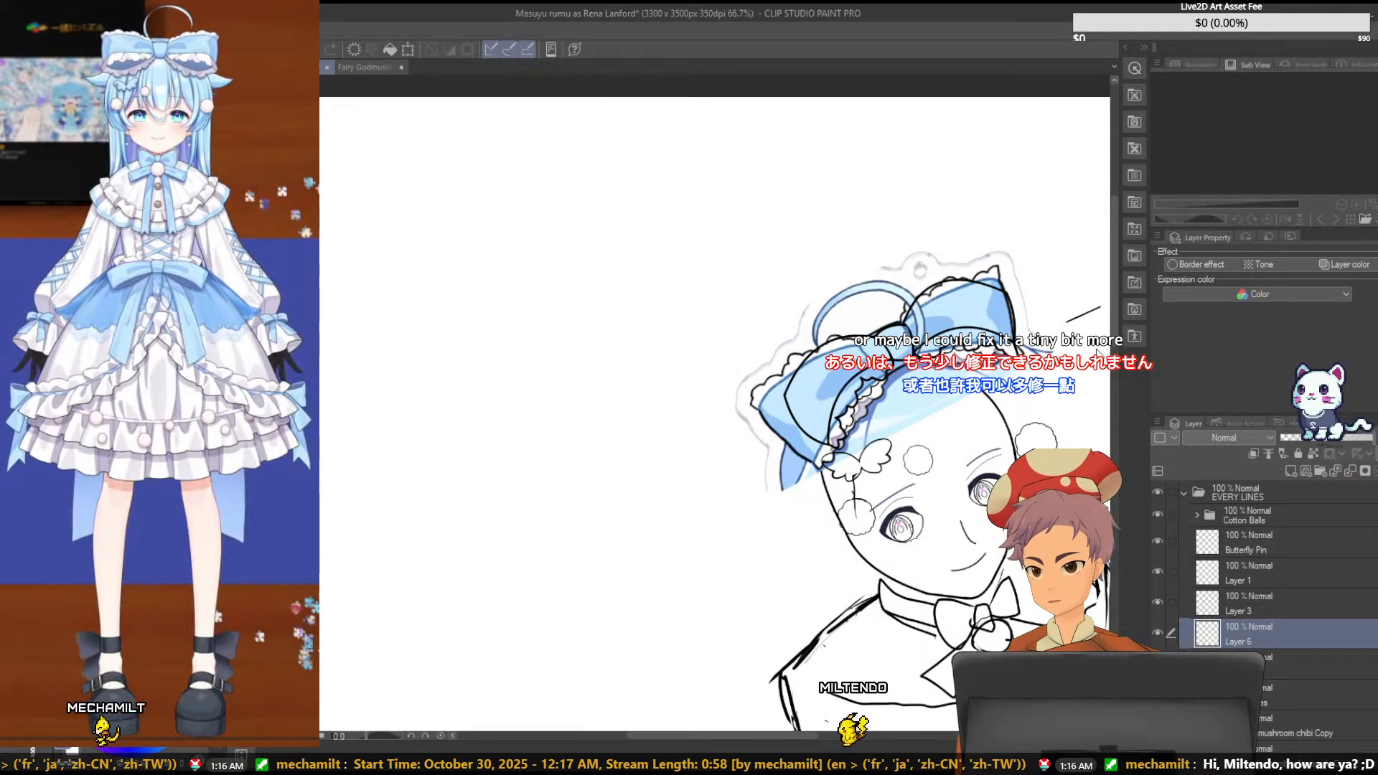
pyautogui.scroll(3, 1095, 345)
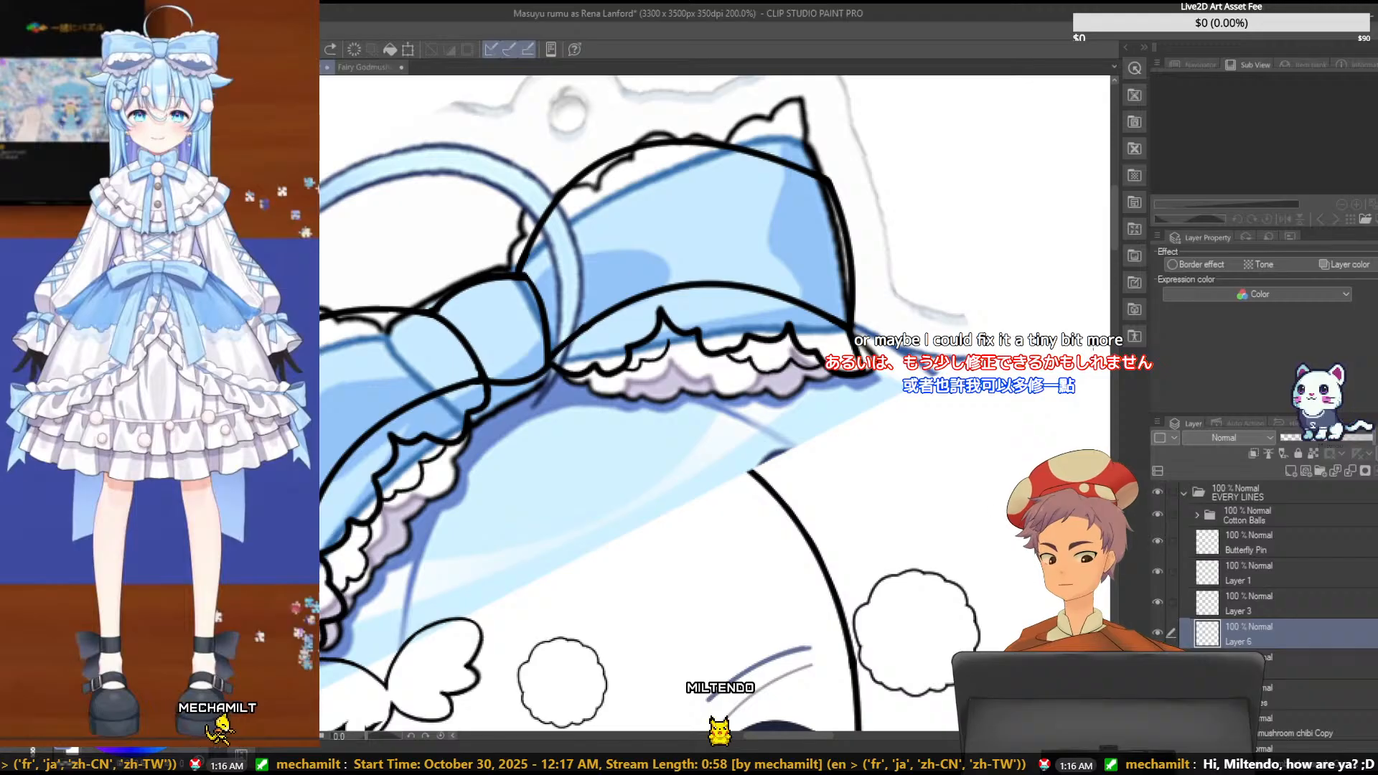
pyautogui.scroll(2, 1095, 349)
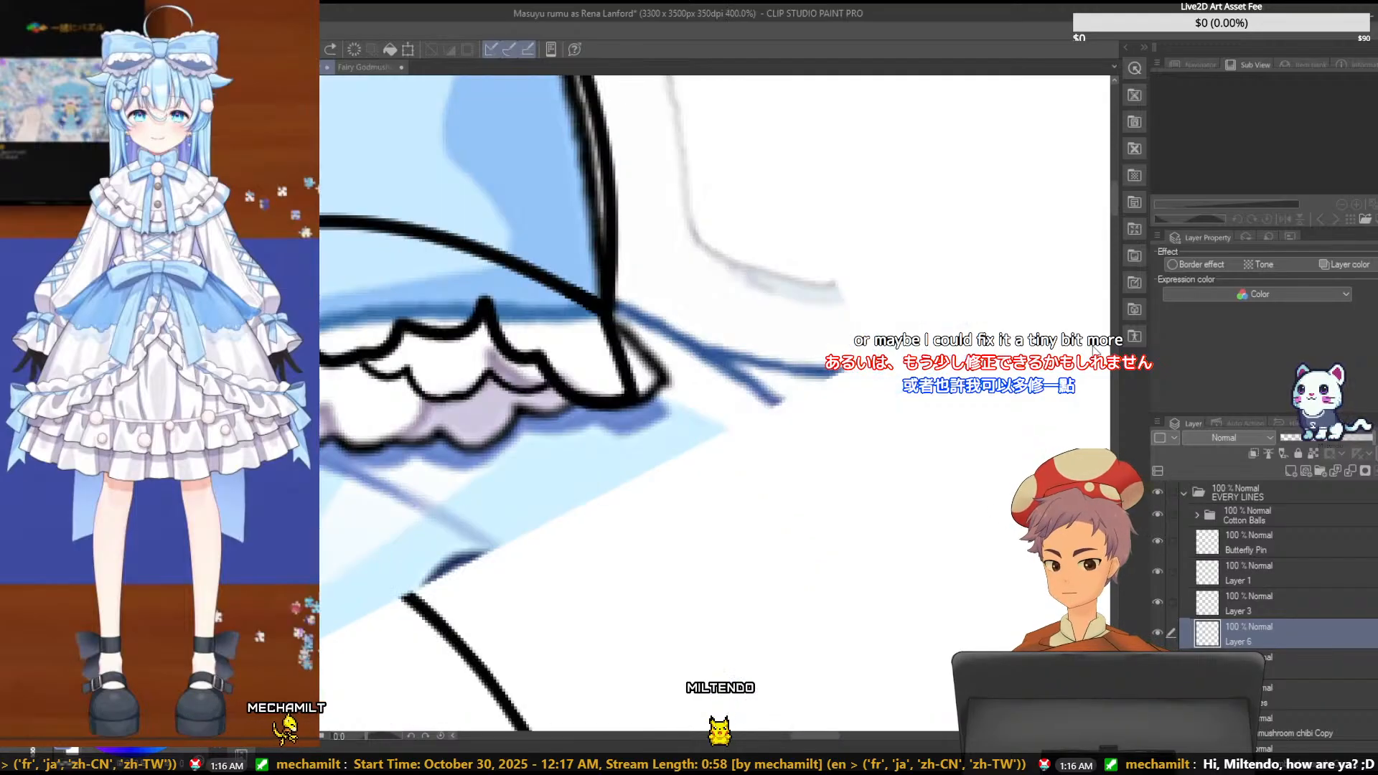
# - Erase the scallop beside the small leftmost one on the lower ruffle edge, and move the remaining small piece up closer to the upper ruffle
pyautogui.moveTo(792, 734)
pyautogui.mouseDown()
pyautogui.moveTo(757, 733)
pyautogui.moveTo(772, 733)
pyautogui.mouseUp()
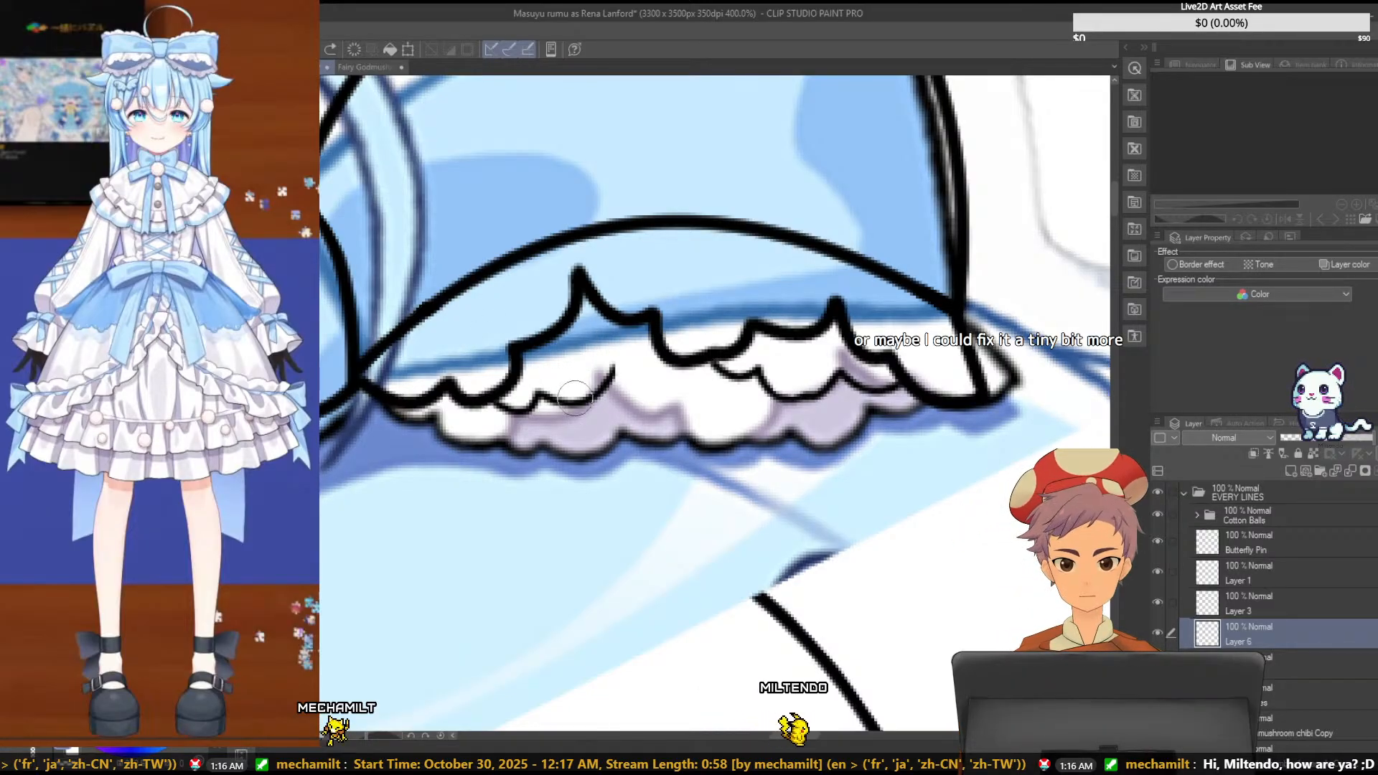
pyautogui.moveTo(564, 404); pyautogui.dragTo(607, 379)
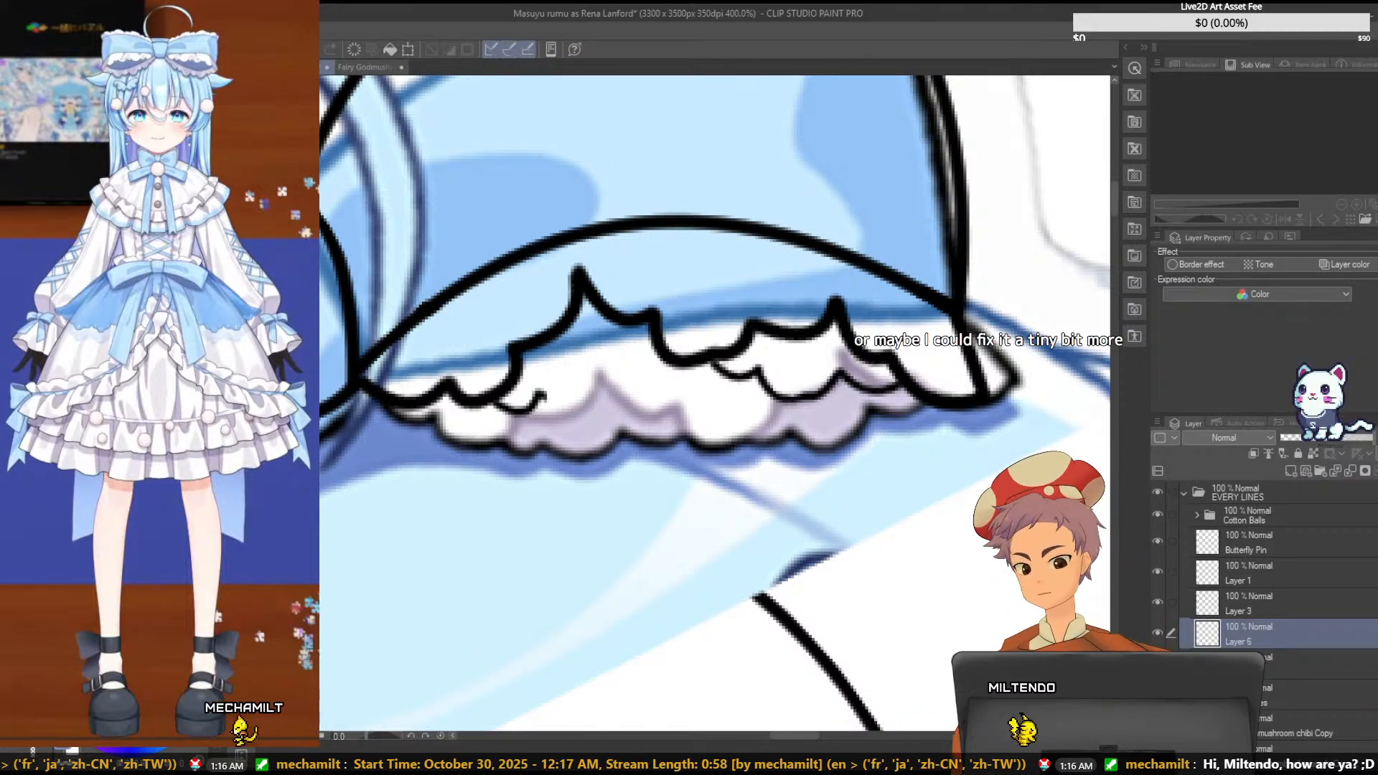
pyautogui.hotkey('ctrl', 't')
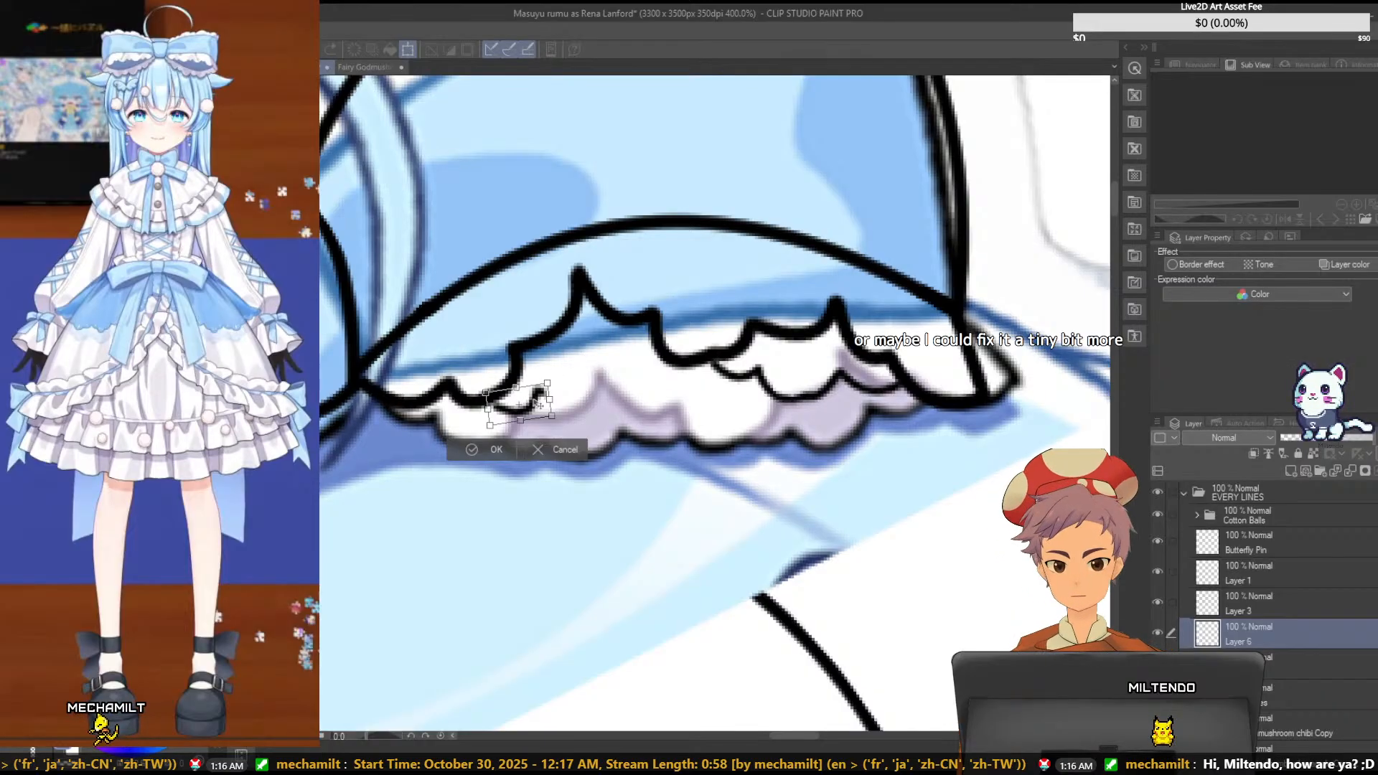
pyautogui.moveTo(531, 408)
pyautogui.mouseDown()
pyautogui.moveTo(583, 425)
pyautogui.moveTo(550, 377)
pyautogui.moveTo(544, 394)
pyautogui.mouseUp()
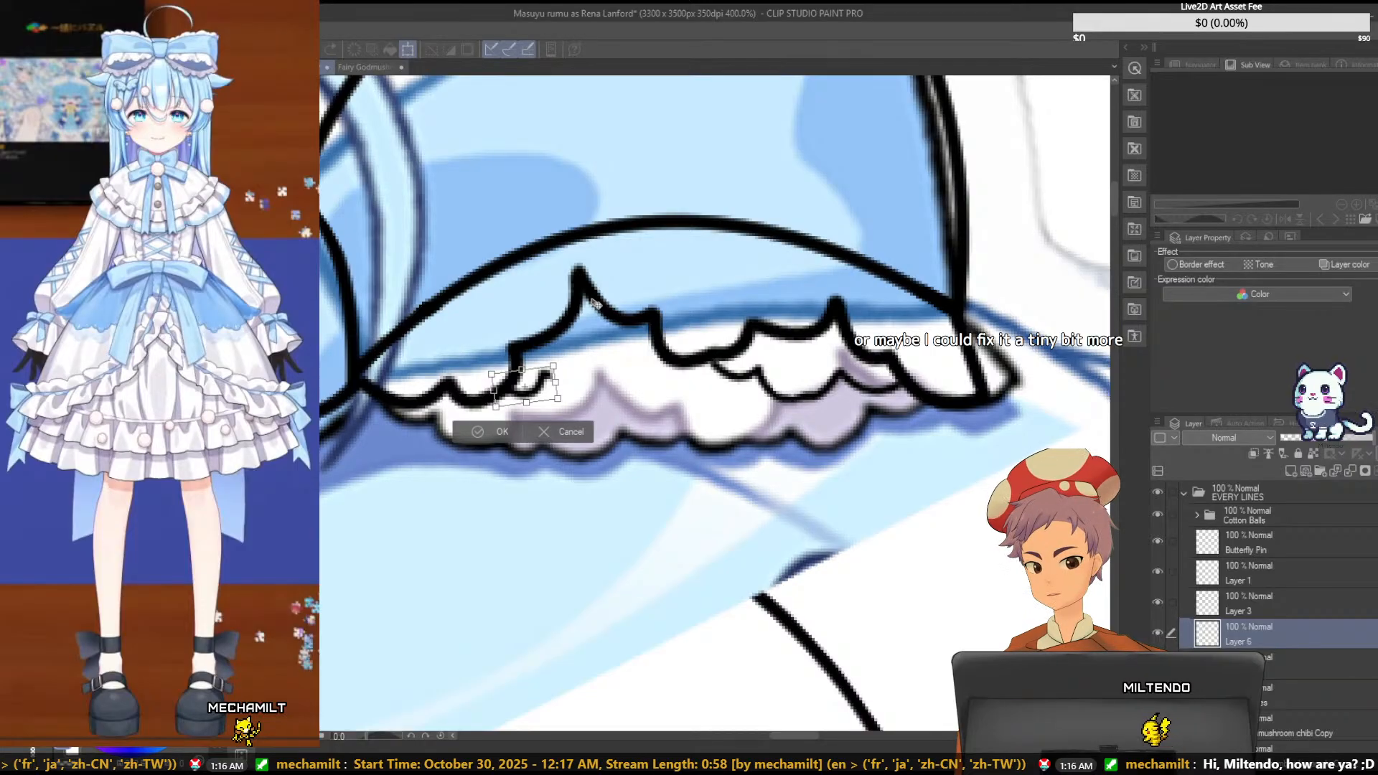
pyautogui.press('Return')
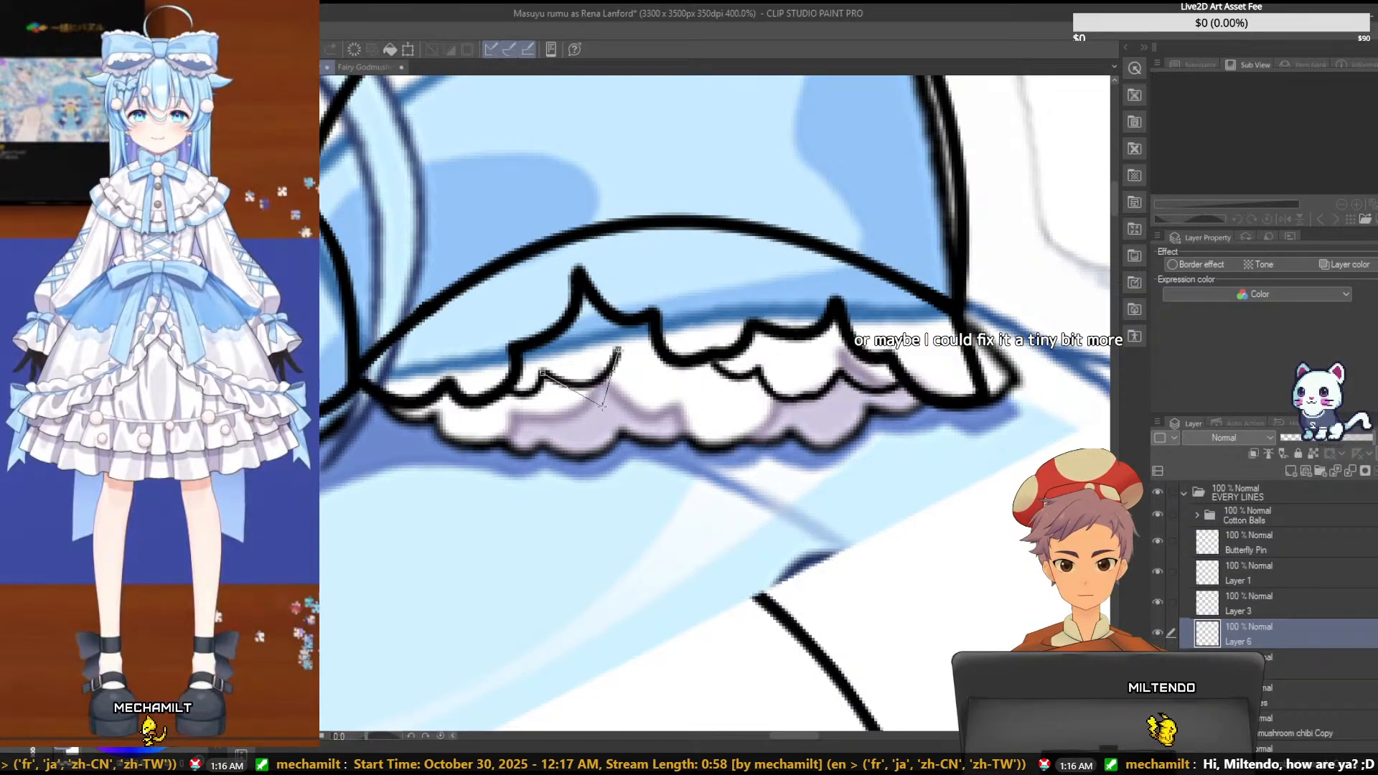
# - Try curved scallops running from the raised small piece toward the upper ruffle's notch, undoing the trial strokes
pyautogui.click(603, 406)
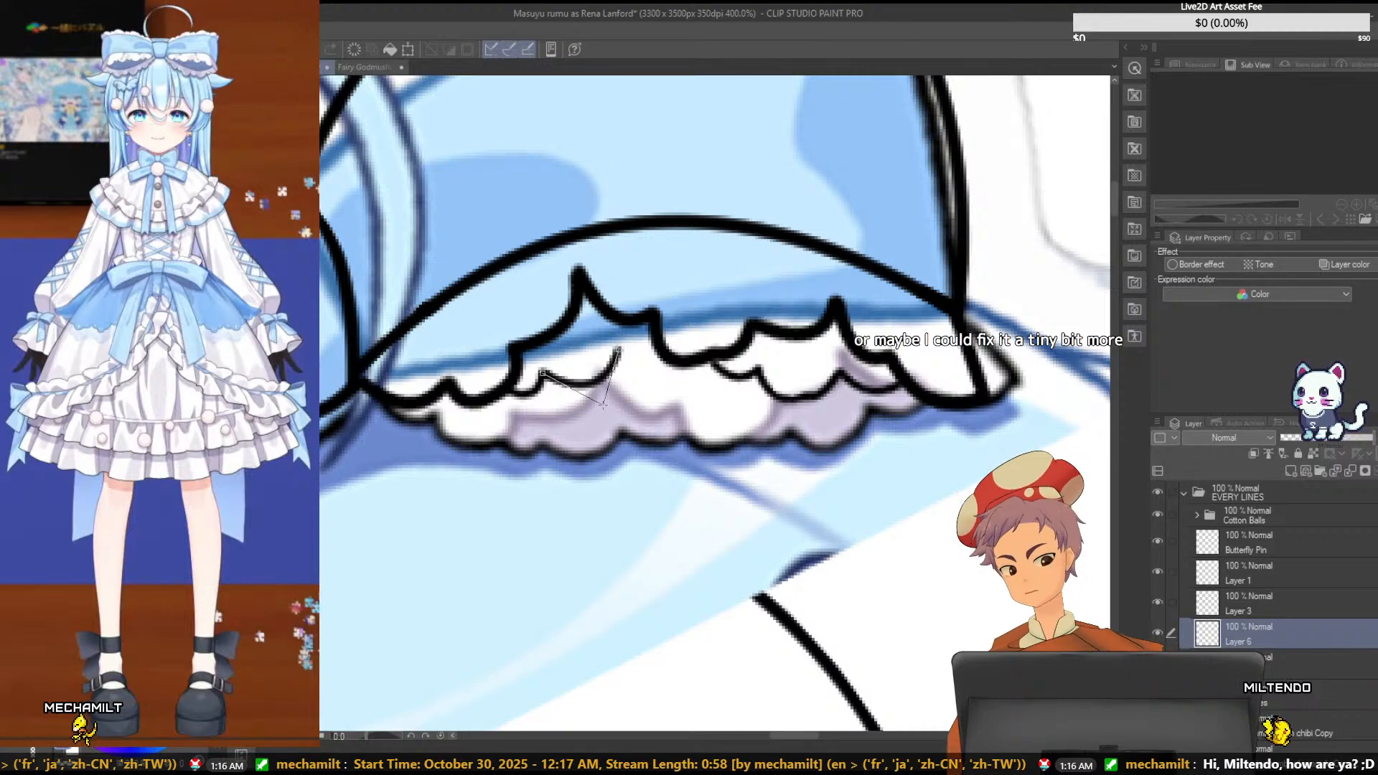
pyautogui.hotkey('ctrl', 'z')
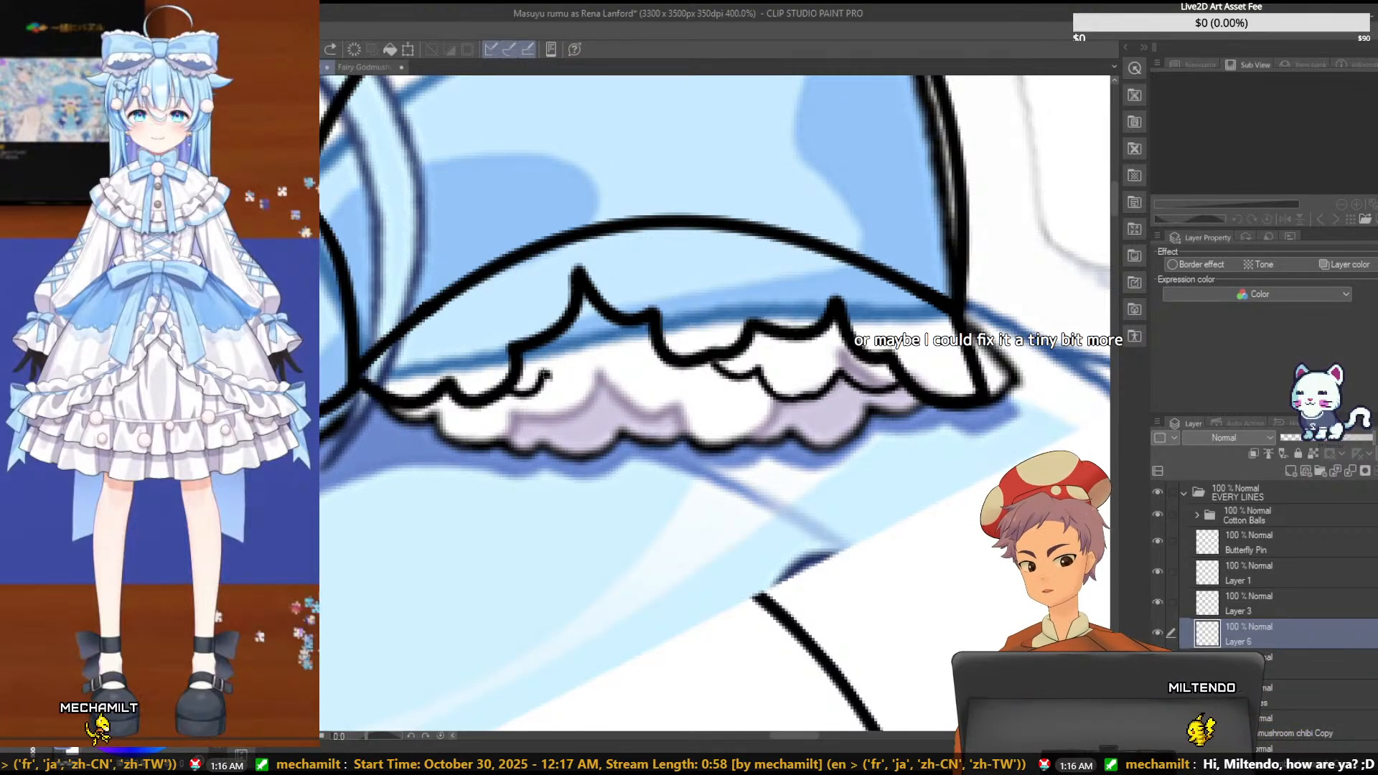
pyautogui.moveTo(630, 347)
pyautogui.mouseDown()
pyautogui.moveTo(545, 371)
pyautogui.moveTo(630, 351)
pyautogui.mouseUp()
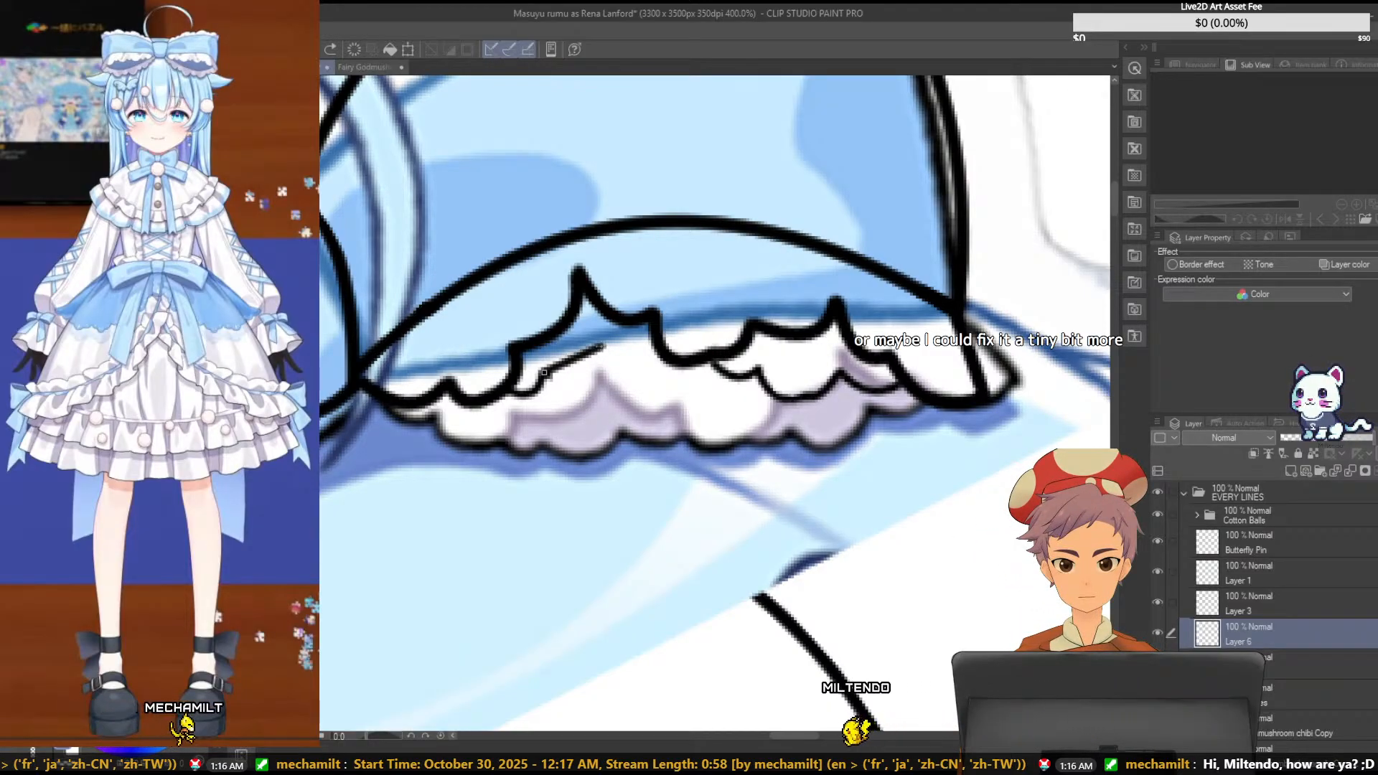
pyautogui.click(605, 346)
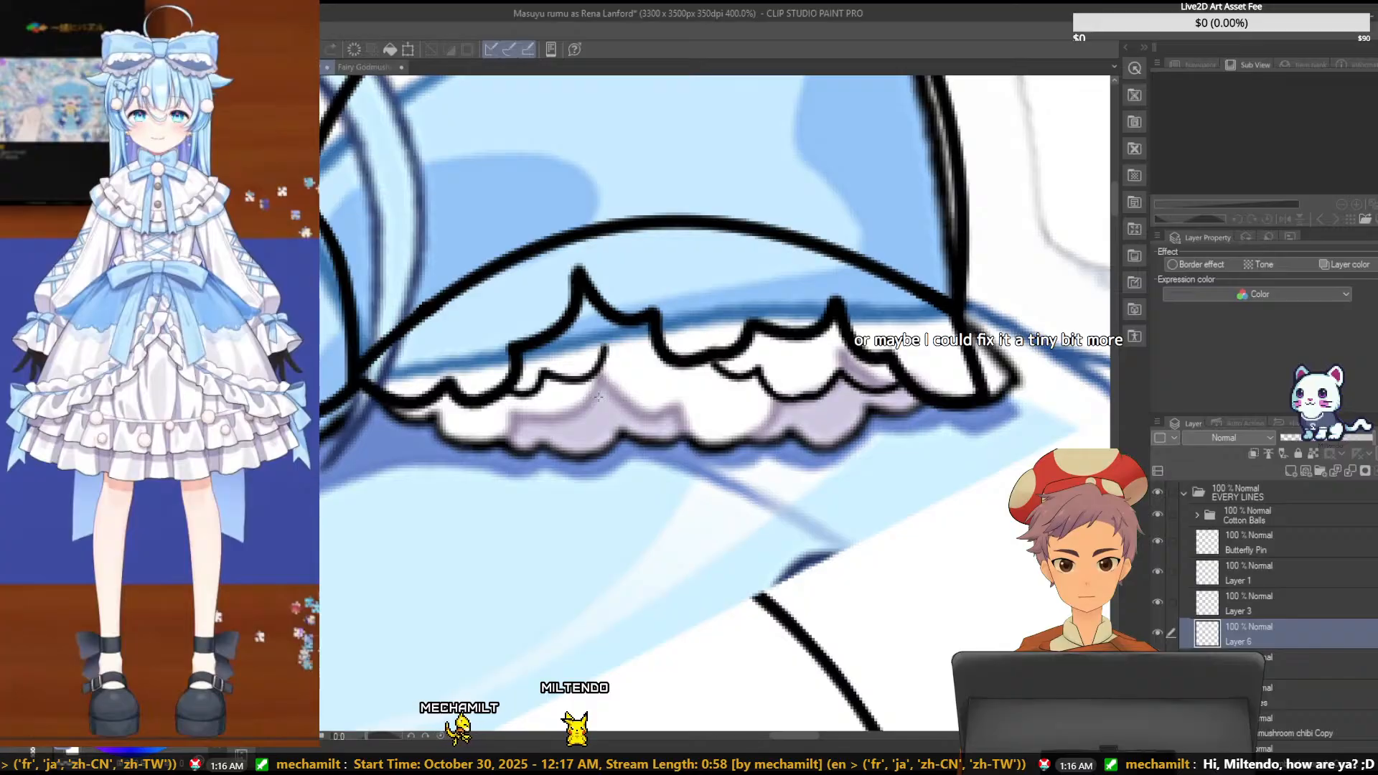
pyautogui.moveTo(605, 348); pyautogui.dragTo(652, 340)
pyautogui.click(624, 377)
pyautogui.hotkey('ctrl', 'z')
pyautogui.click(635, 366)
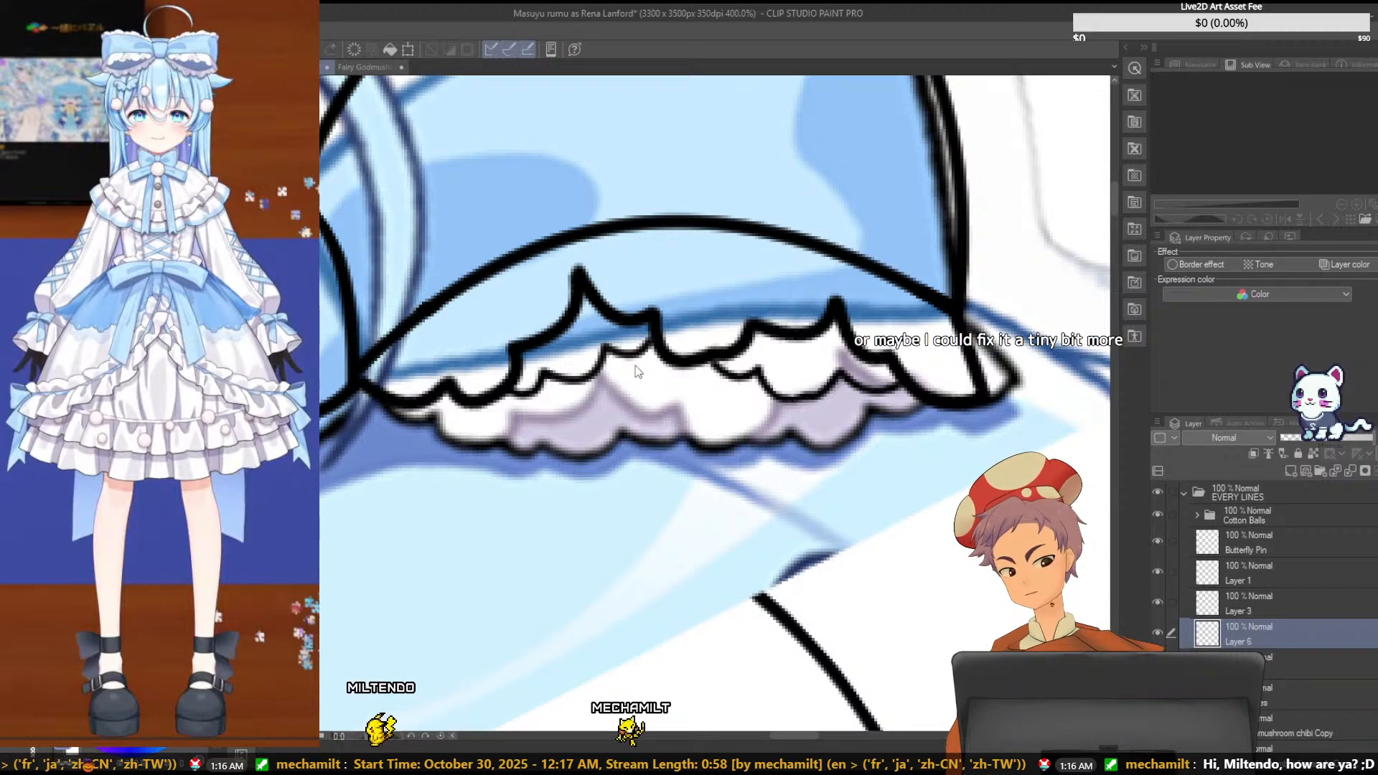
pyautogui.hotkey('ctrl', 'z')
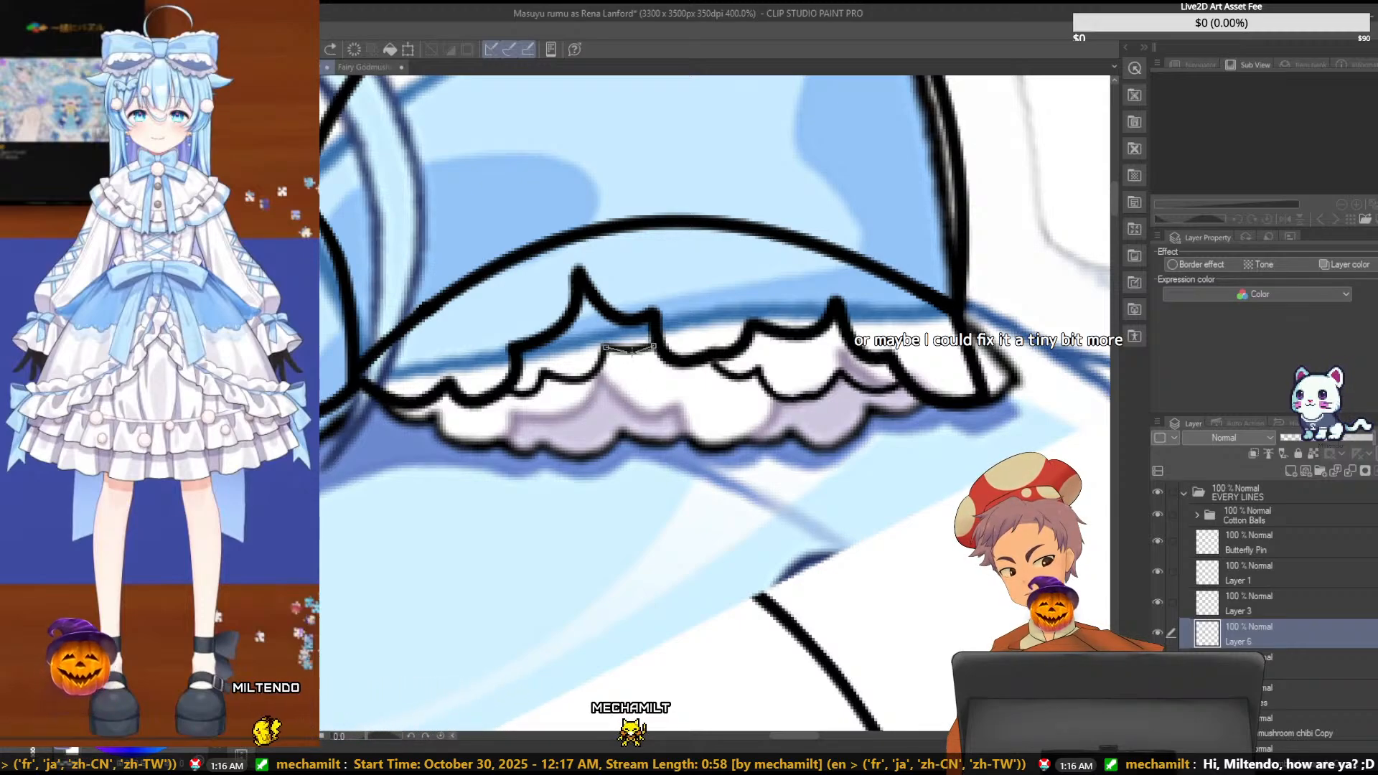
pyautogui.click(630, 365)
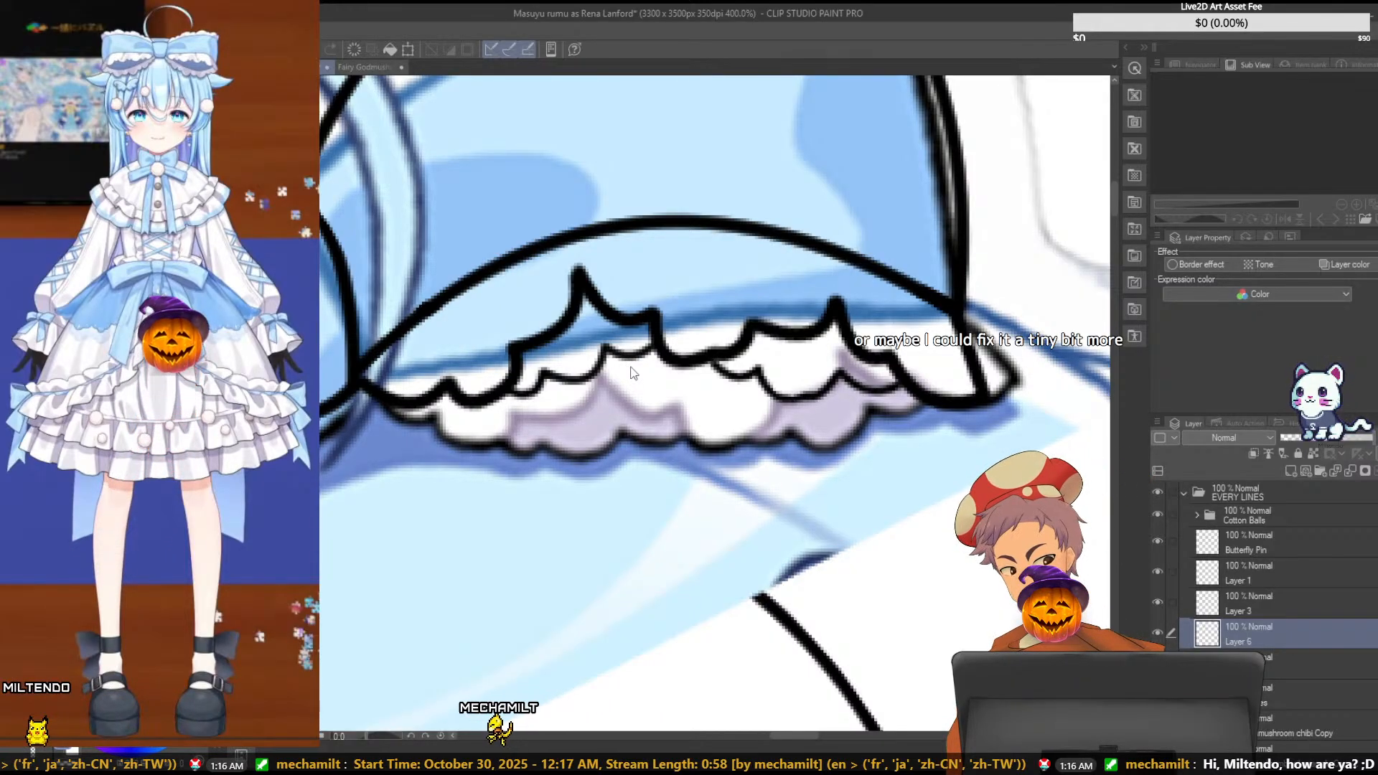
pyautogui.hotkey('ctrl', 'z')
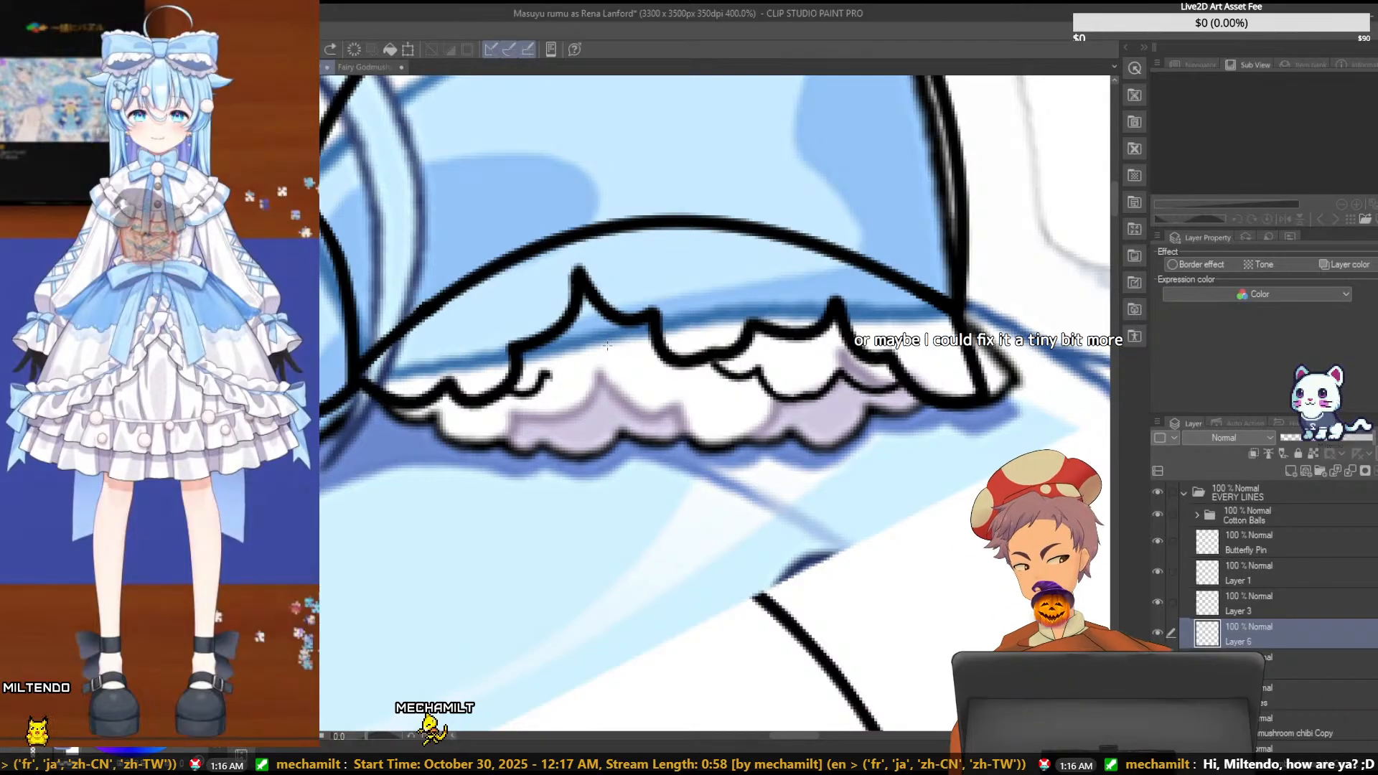
# - Draw a short curved scallop just beneath the upper ruffle's notch, and try a wider scallop linking it to the small left piece
pyautogui.moveTo(607, 344)
pyautogui.mouseDown()
pyautogui.moveTo(639, 344)
pyautogui.moveTo(630, 361)
pyautogui.mouseUp()
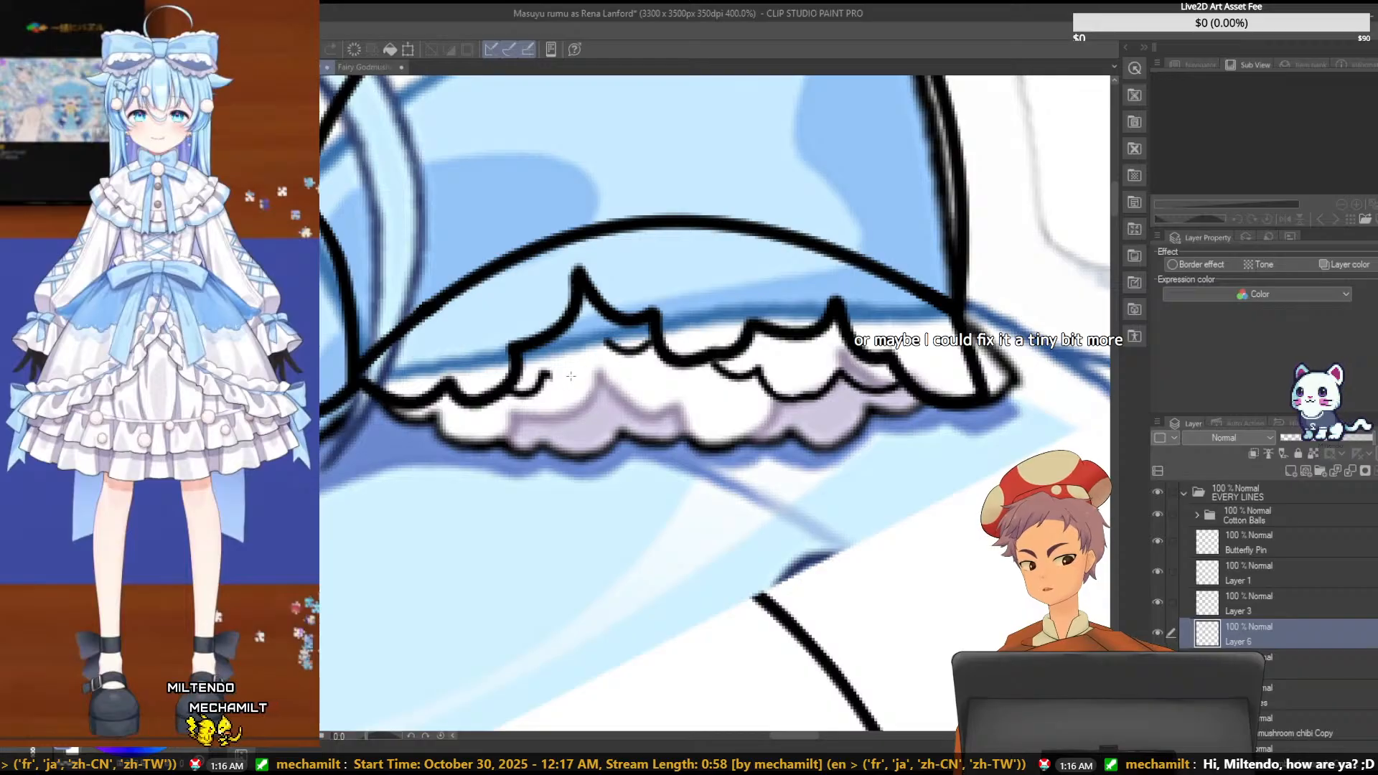
pyautogui.moveTo(610, 342); pyautogui.dragTo(545, 374)
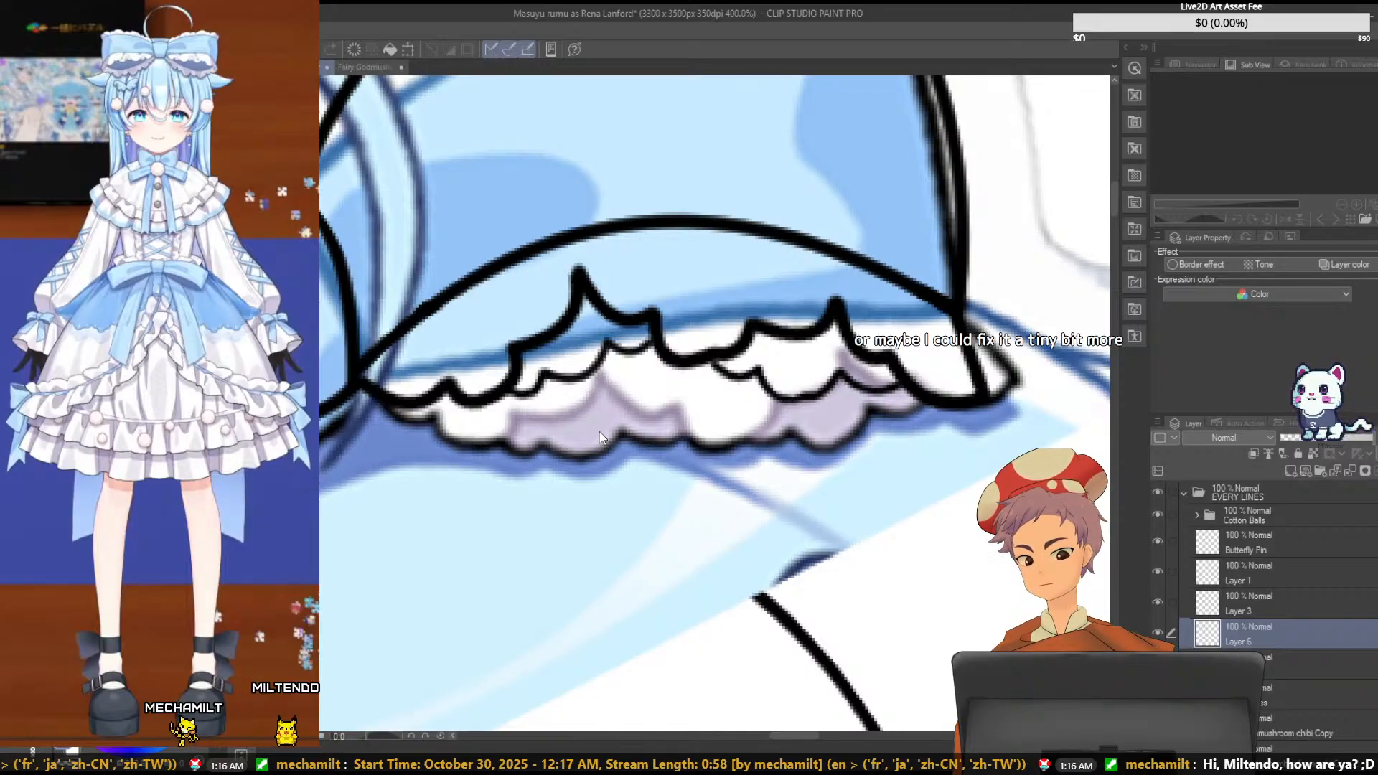
pyautogui.hotkey('ctrl', 'z')
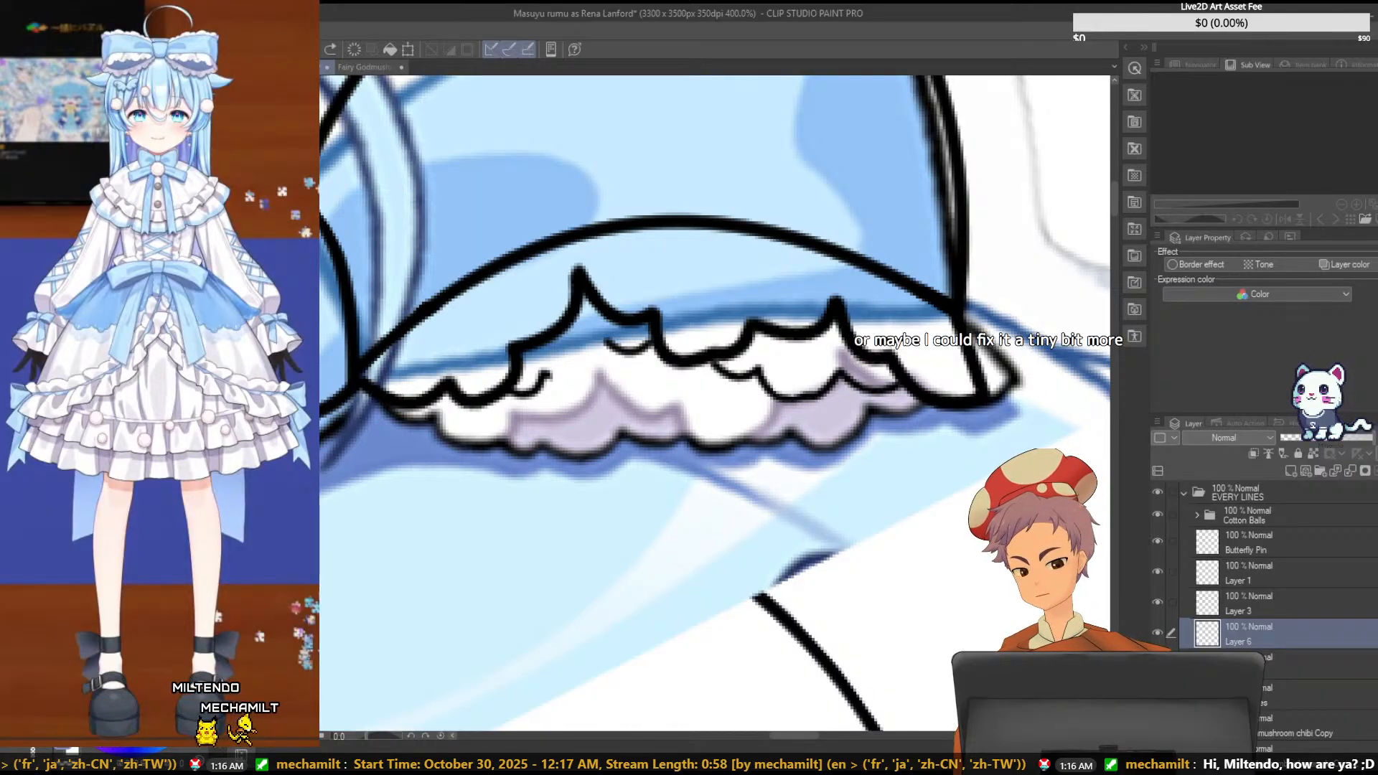
pyautogui.hotkey('ctrl', 't')
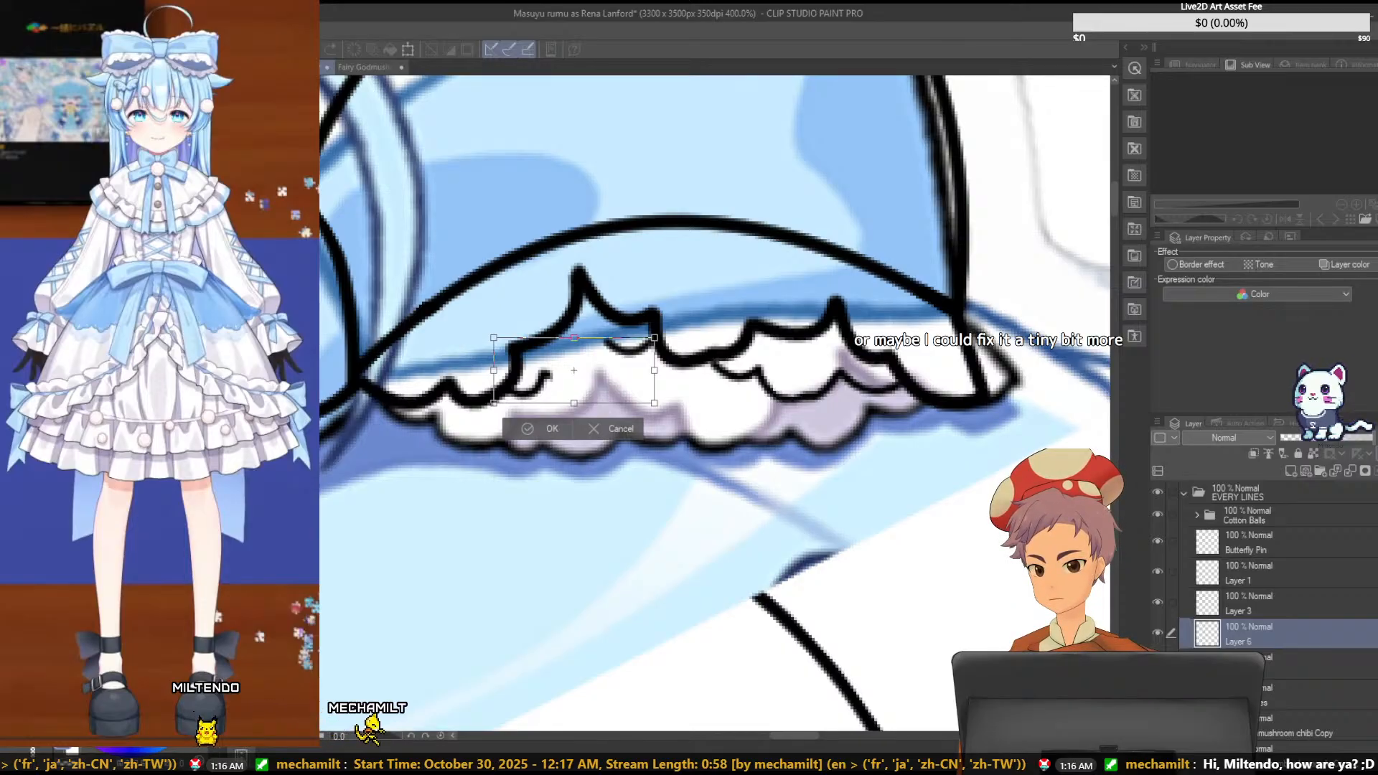
pyautogui.click(551, 424)
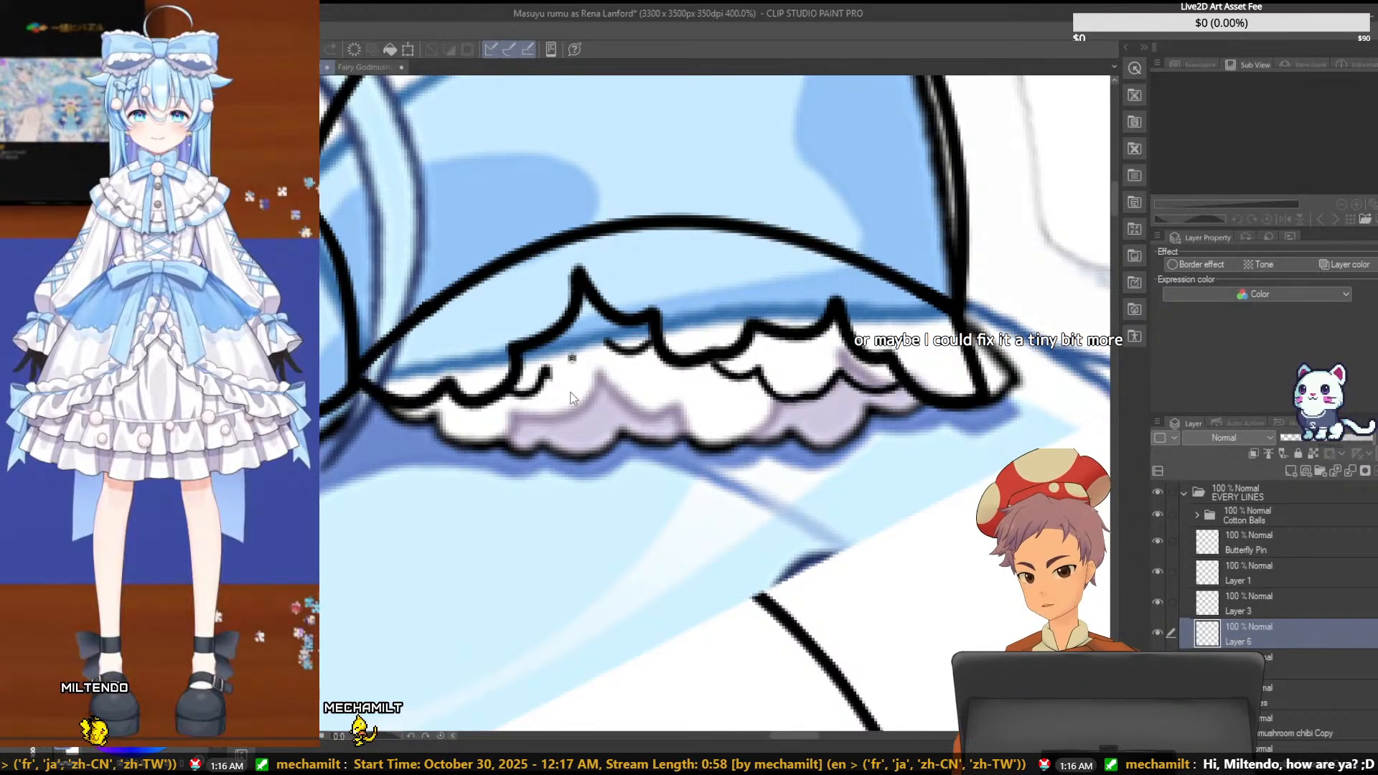
pyautogui.hotkey('ctrl', 'z')
pyautogui.hotkey('ctrl', 'z')
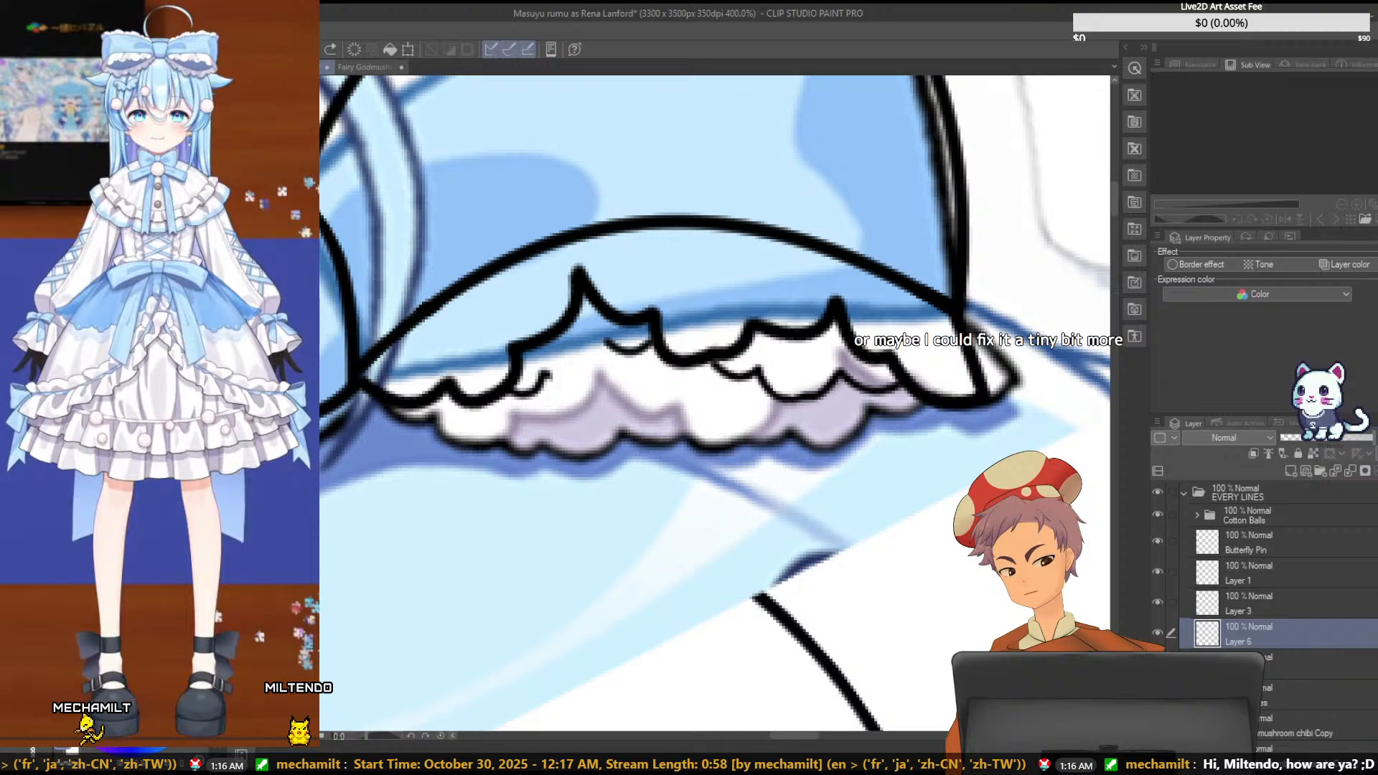
# - Select the small left scallop, tilt and nudge it slightly upward, deselect, and join it to the short right scallop with a curved line
pyautogui.moveTo(573, 405); pyautogui.dragTo(570, 412)
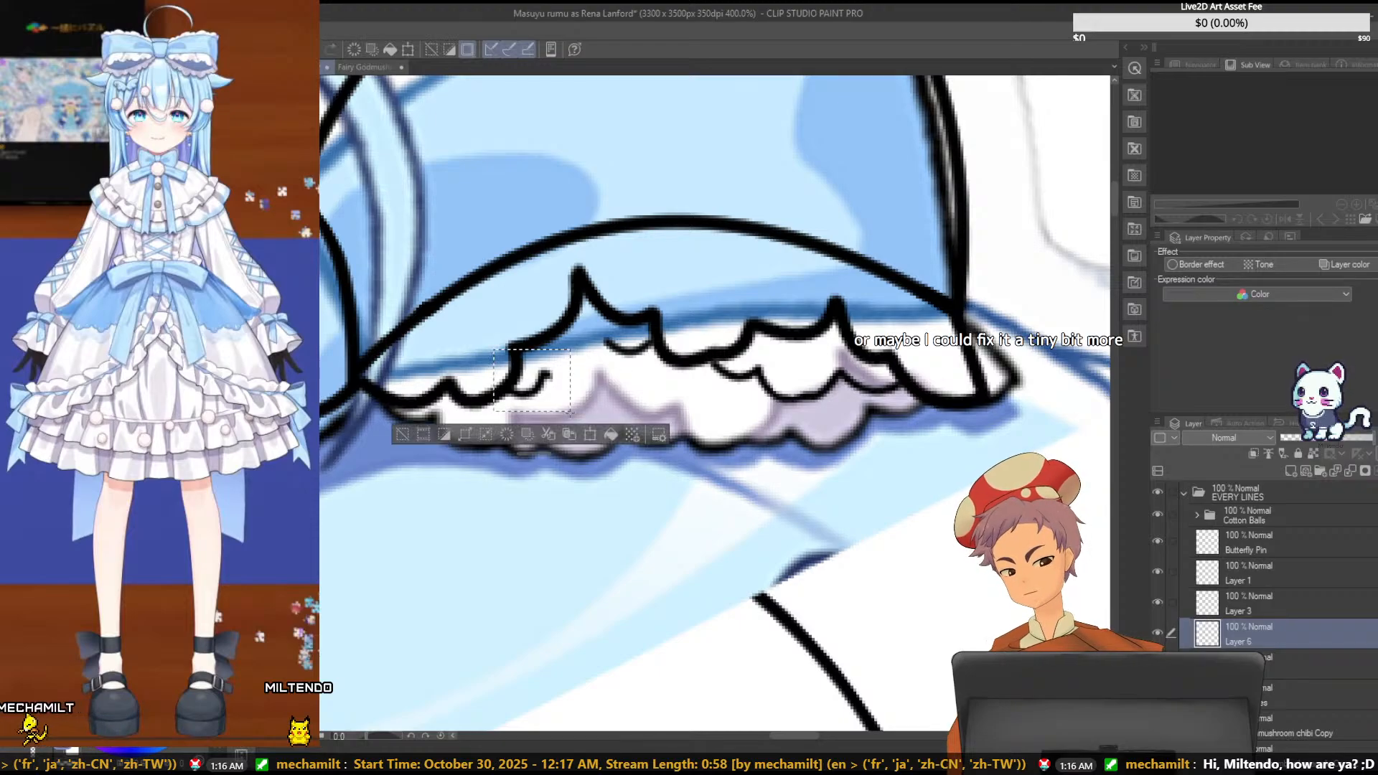
pyautogui.hotkey('ctrl', 't')
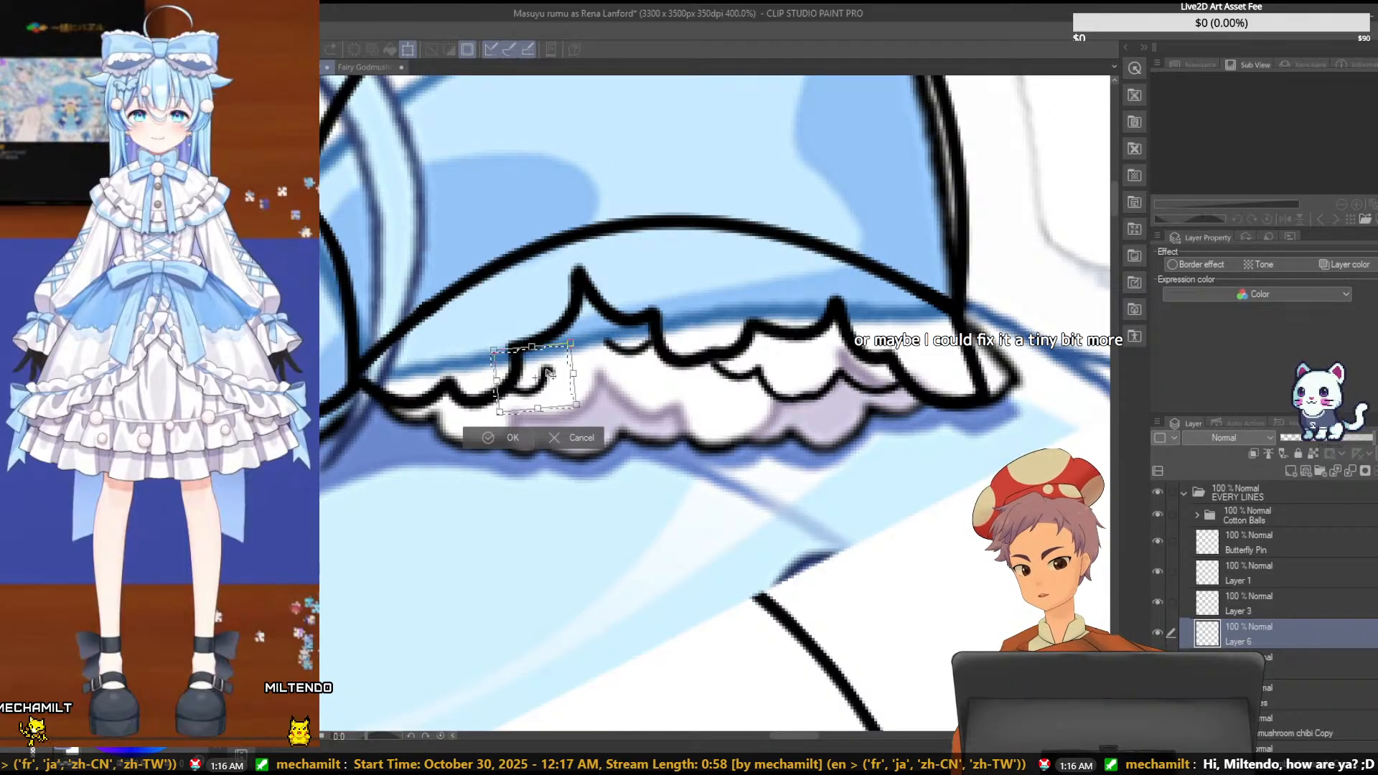
pyautogui.moveTo(571, 391); pyautogui.dragTo(553, 367)
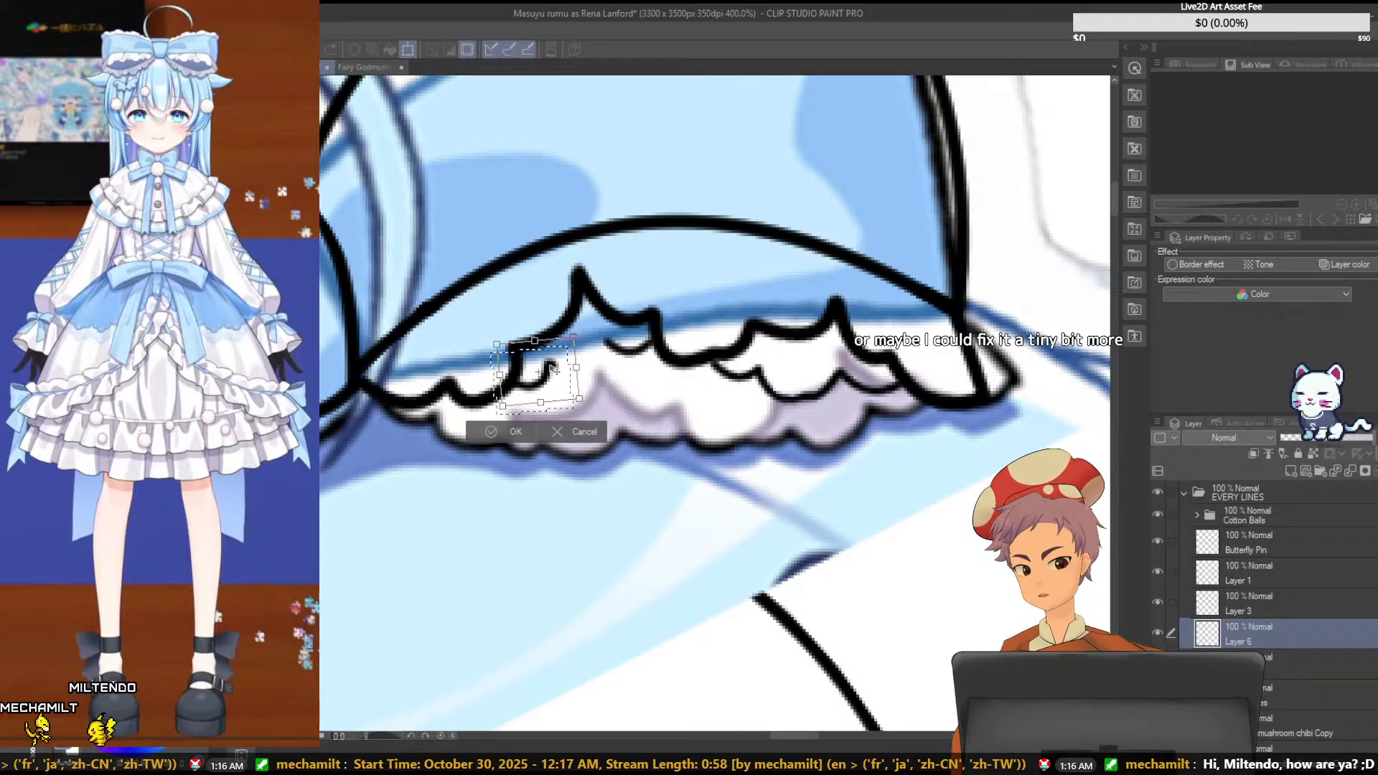
pyautogui.moveTo(552, 373); pyautogui.dragTo(551, 371)
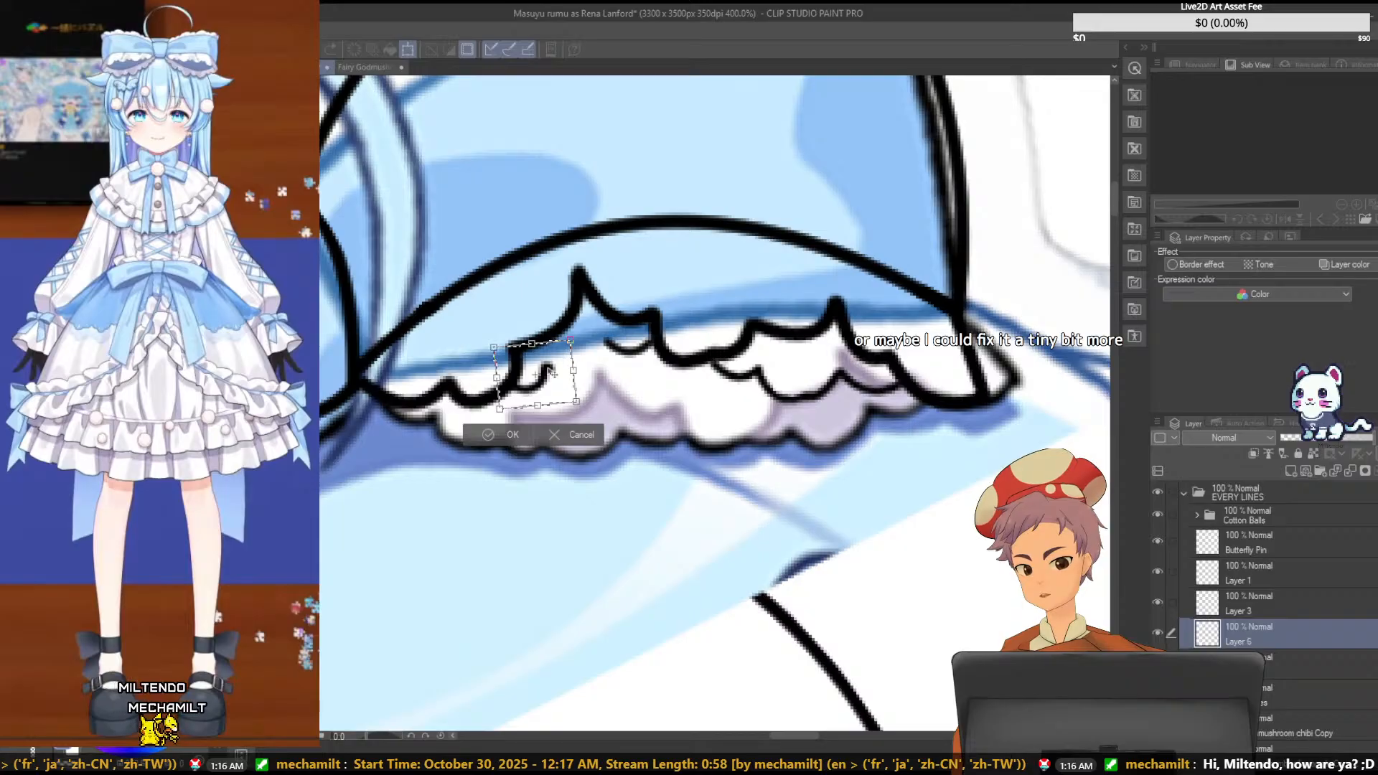
pyautogui.press('Return')
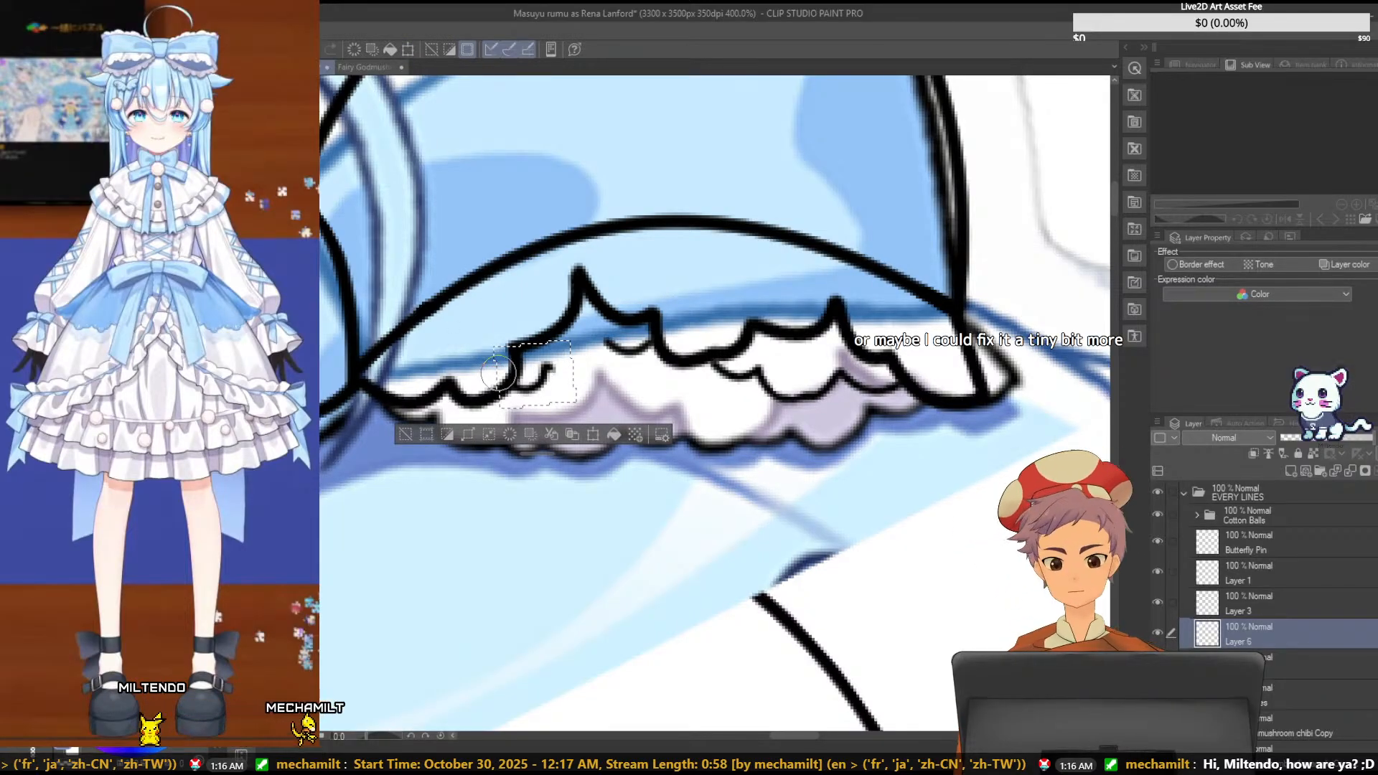
pyautogui.hotkey('ctrl', 'd')
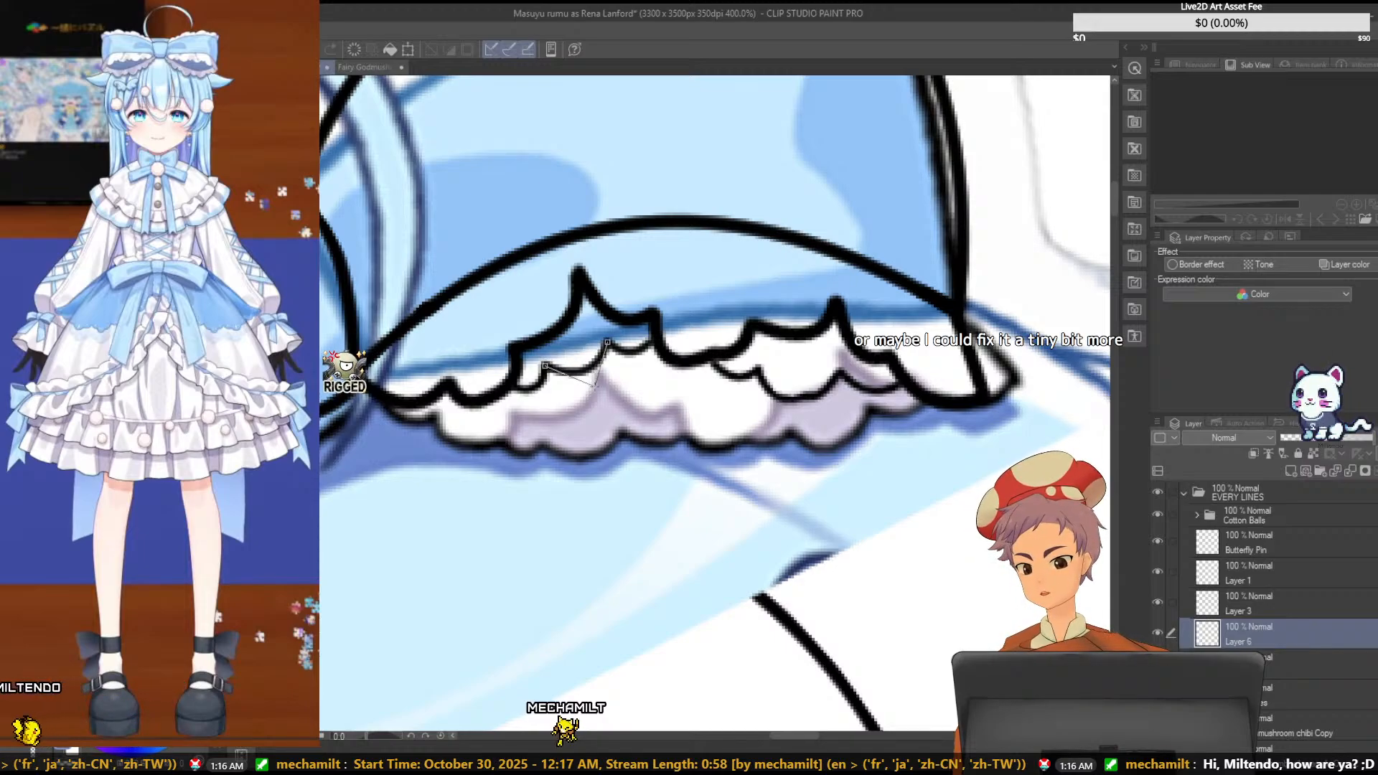
pyautogui.click(596, 386)
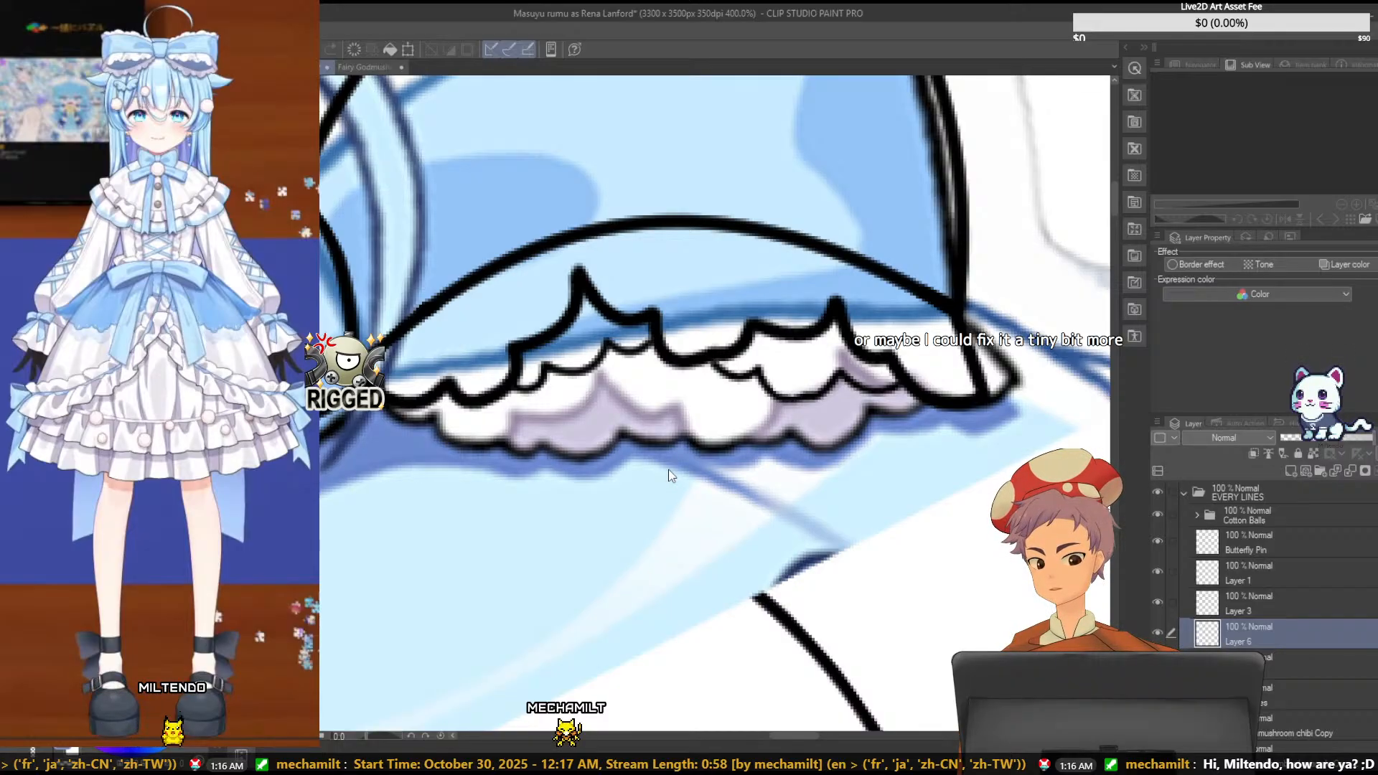
# - Examine the whole bow's line art with the colored reference hidden, and show the reference again
pyautogui.scroll(-4, 666, 462)
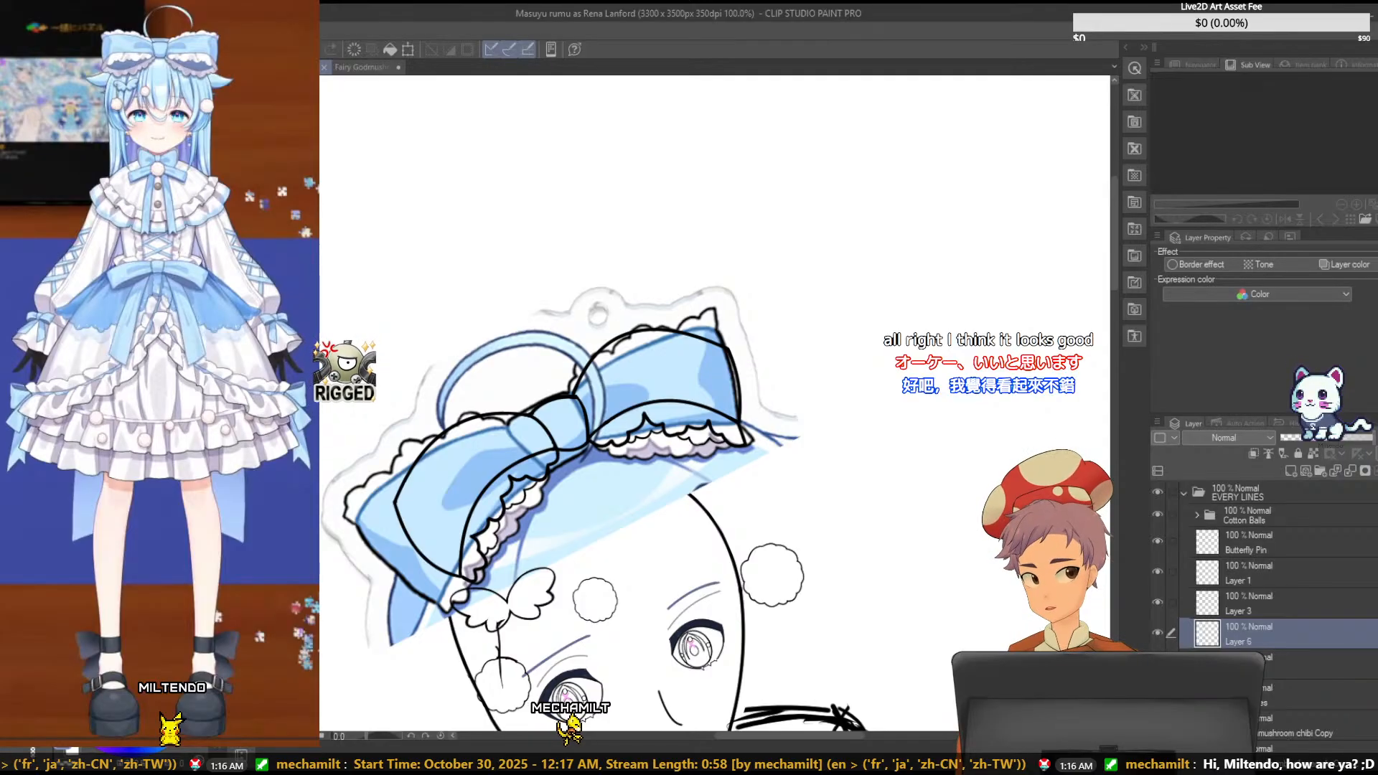
pyautogui.click(1157, 663)
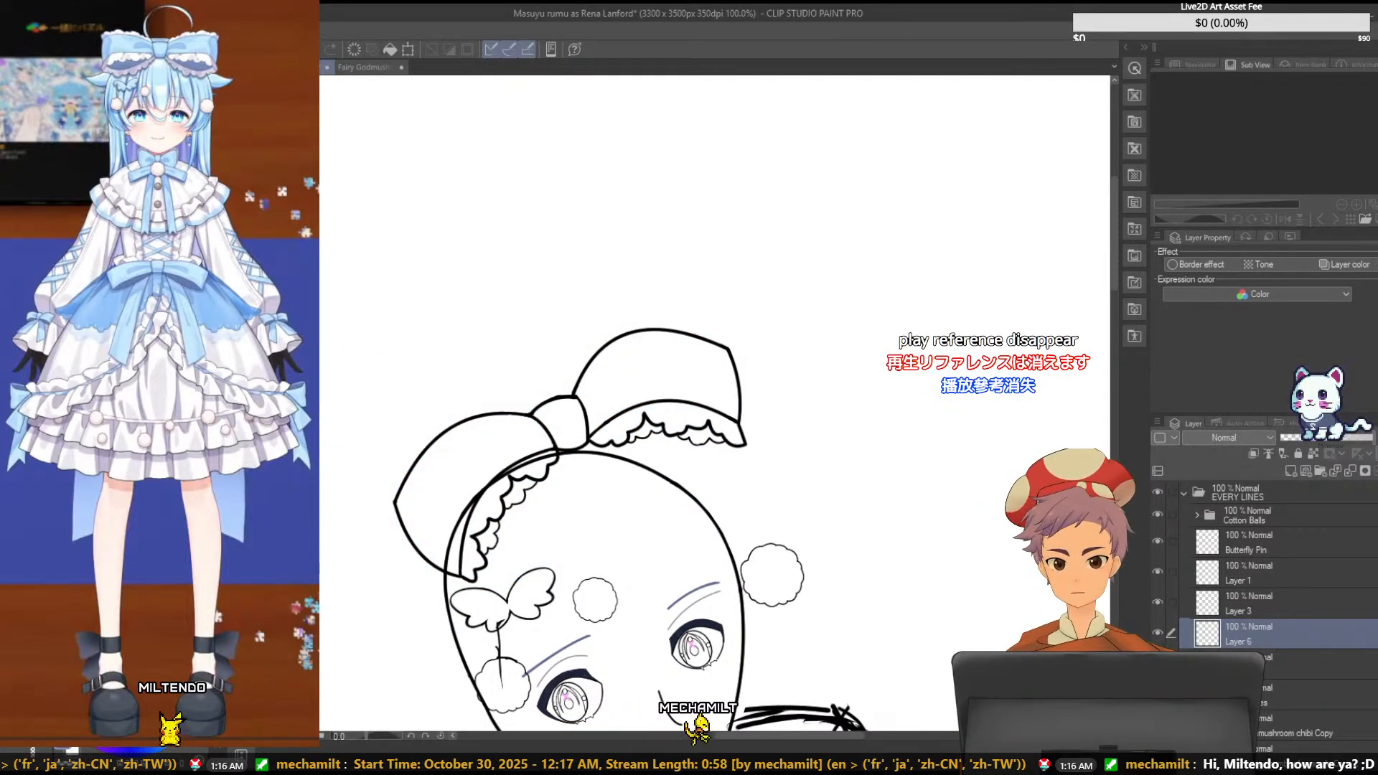
pyautogui.click(1157, 664)
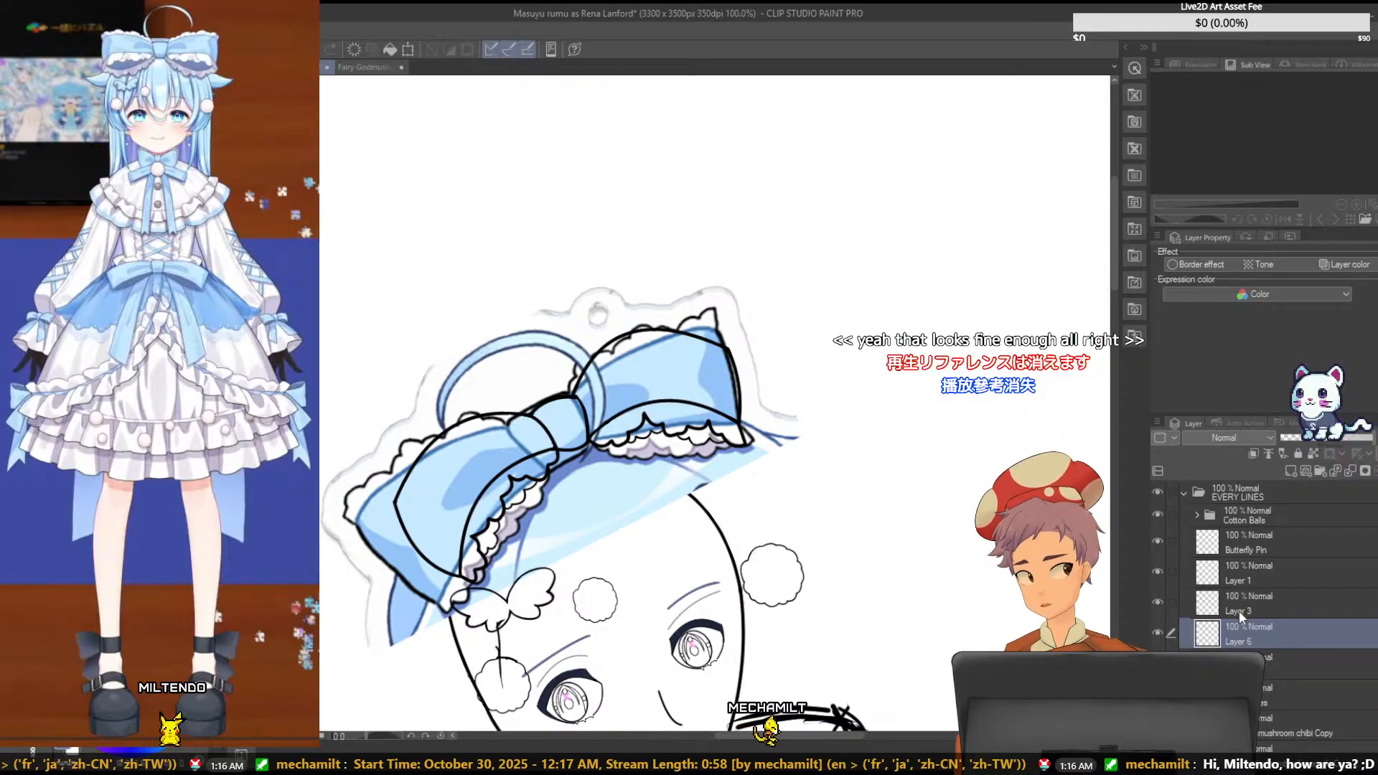
# - Merge Layer 1, Layer 3 and Layer 6 down into Layer 4, and save the file
pyautogui.click(1214, 591)
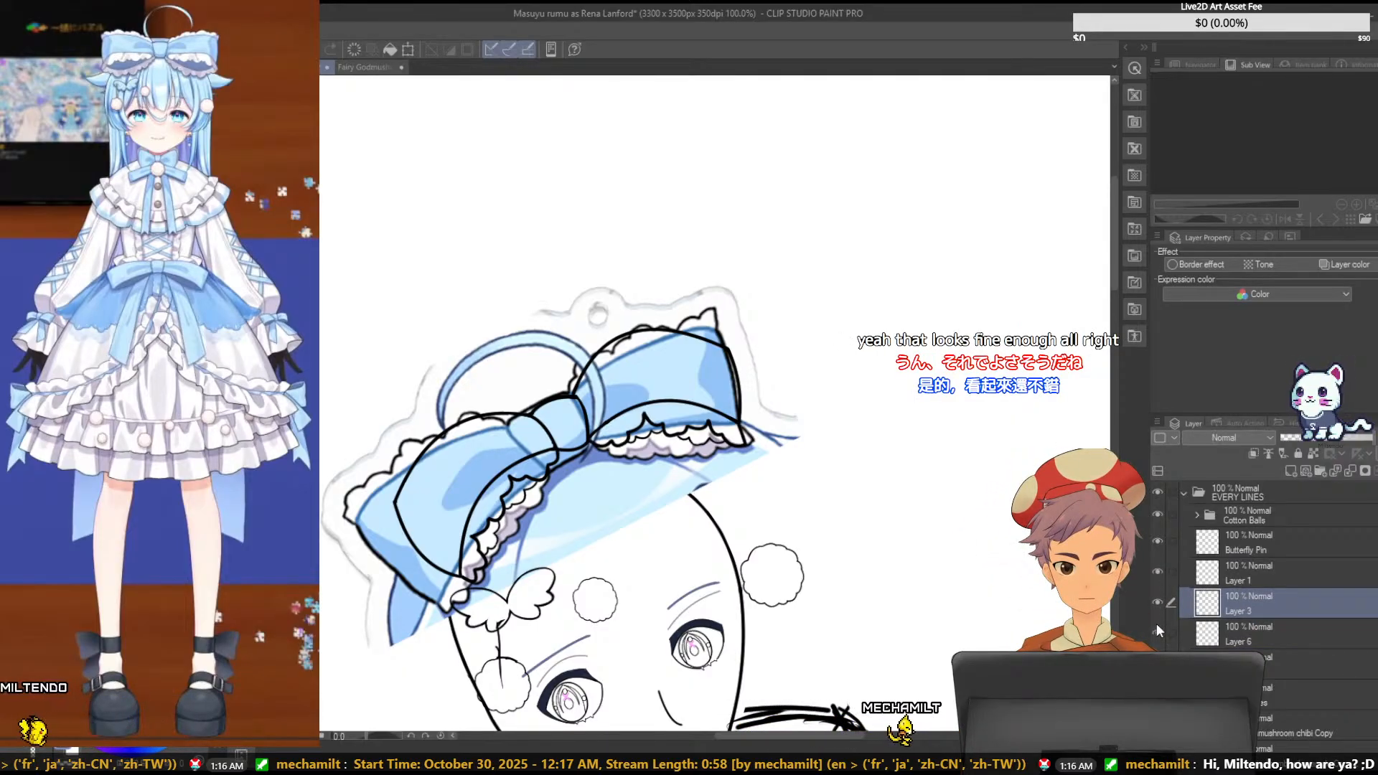
pyautogui.click(1243, 574)
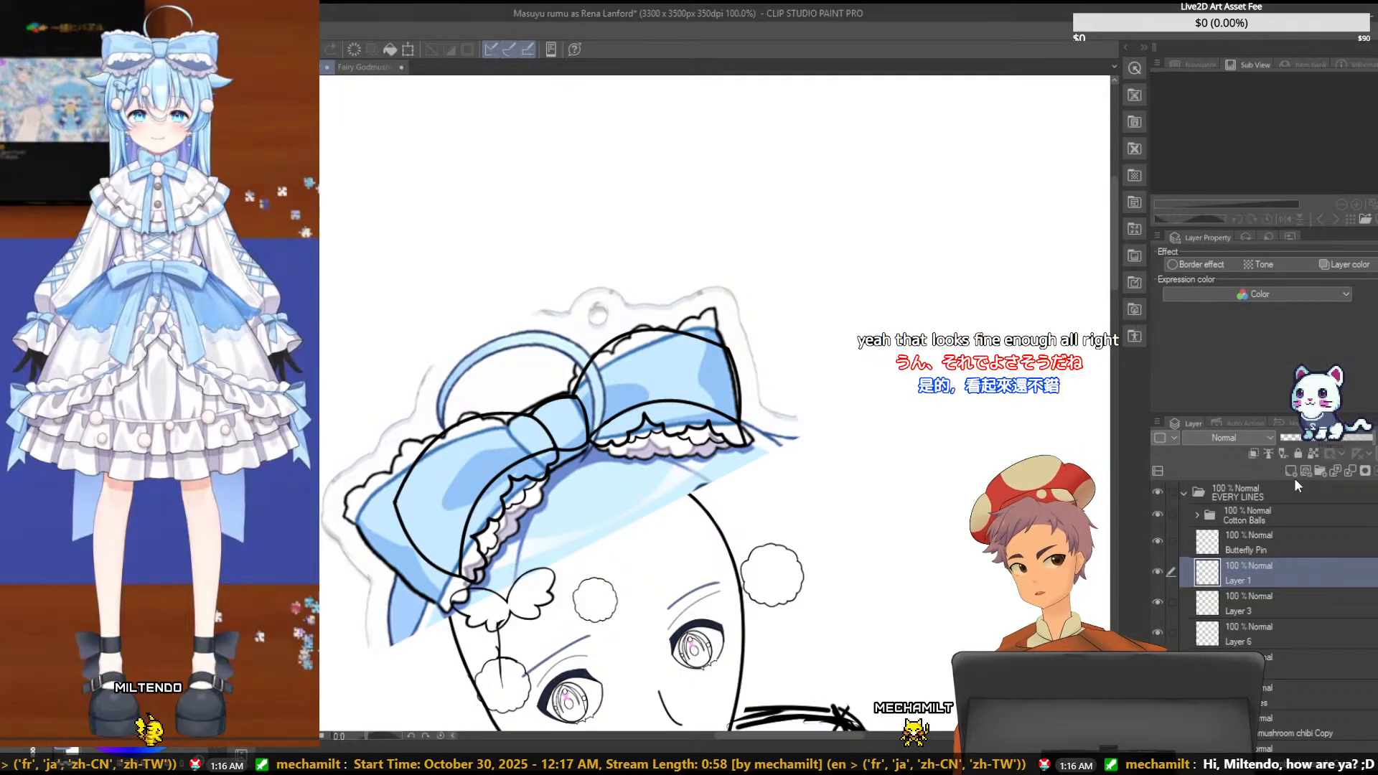
pyautogui.hotkey('ctrl', 'e')
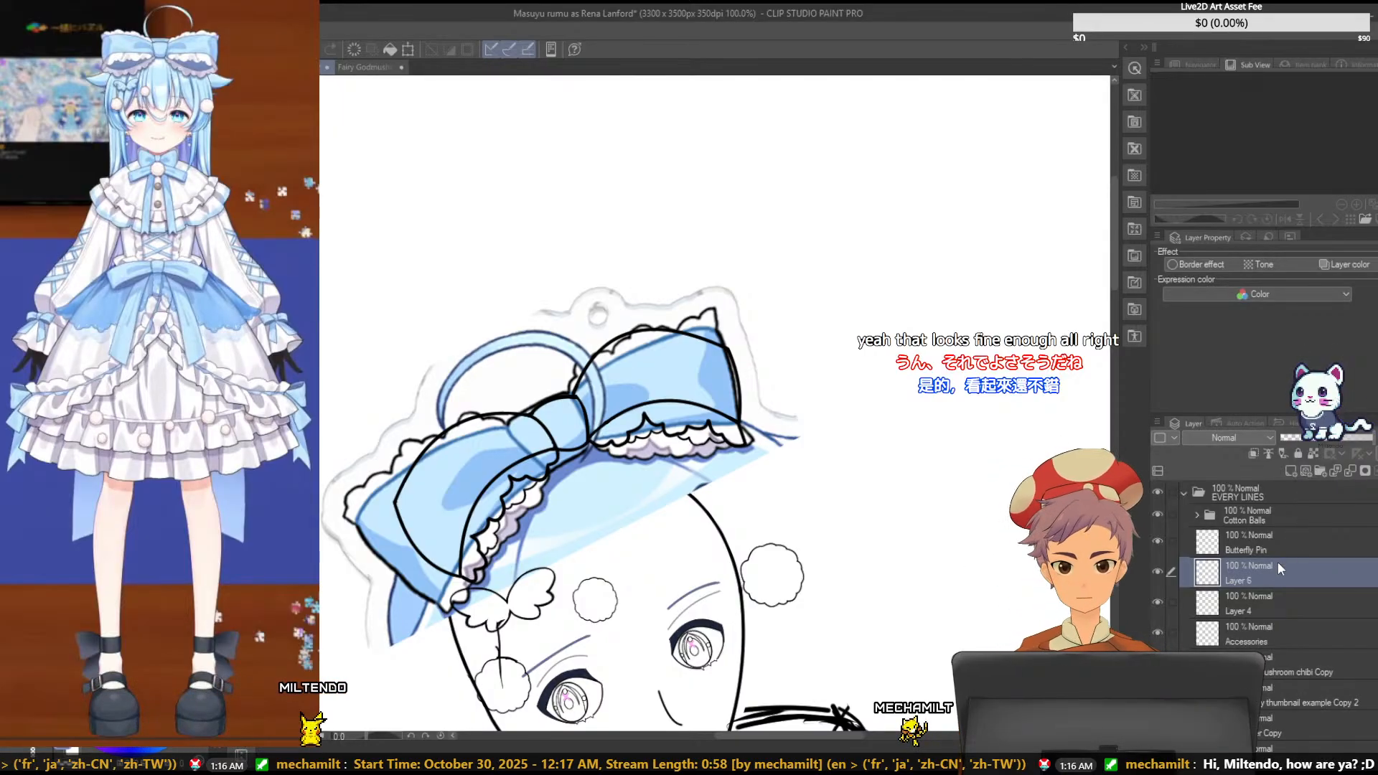
pyautogui.hotkey('ctrl', 'e')
pyautogui.hotkey('ctrl', 'e')
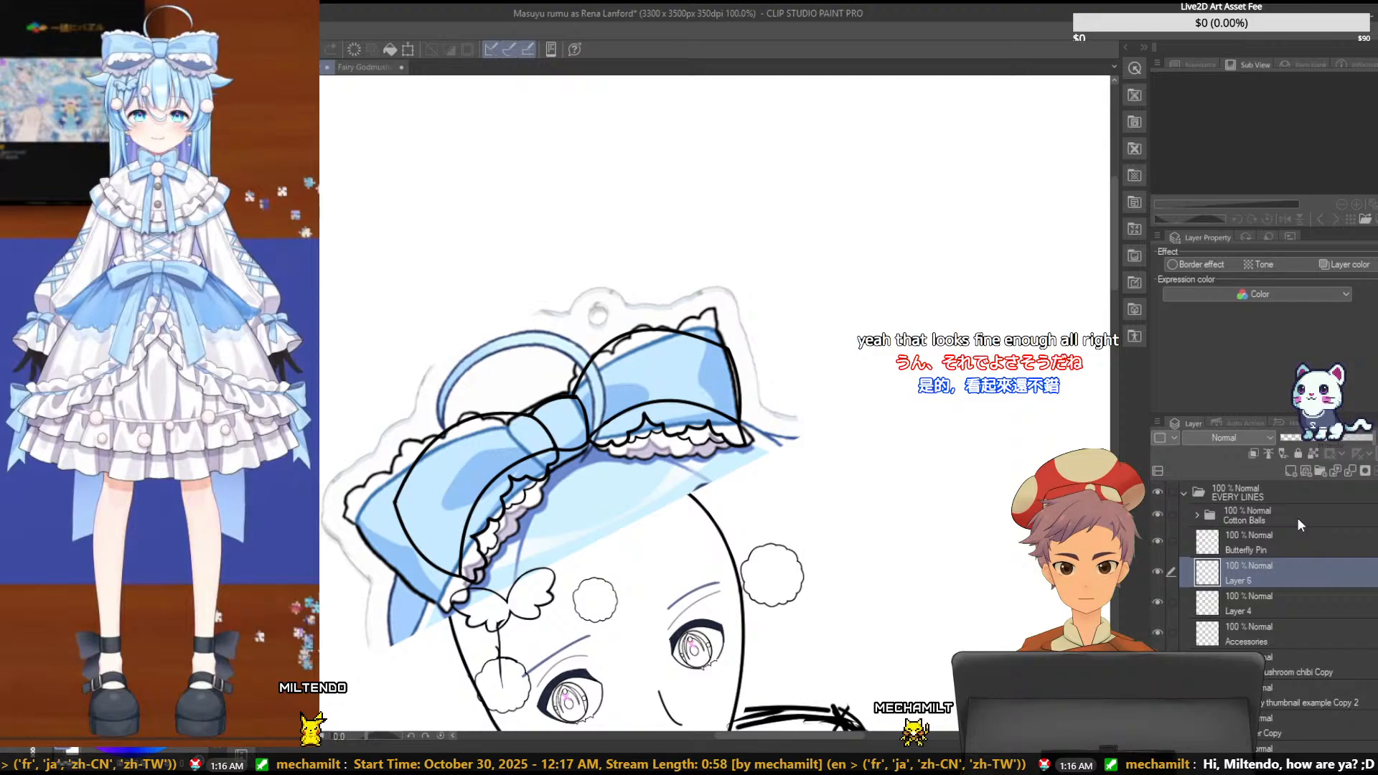
pyautogui.hotkey('ctrl', 's')
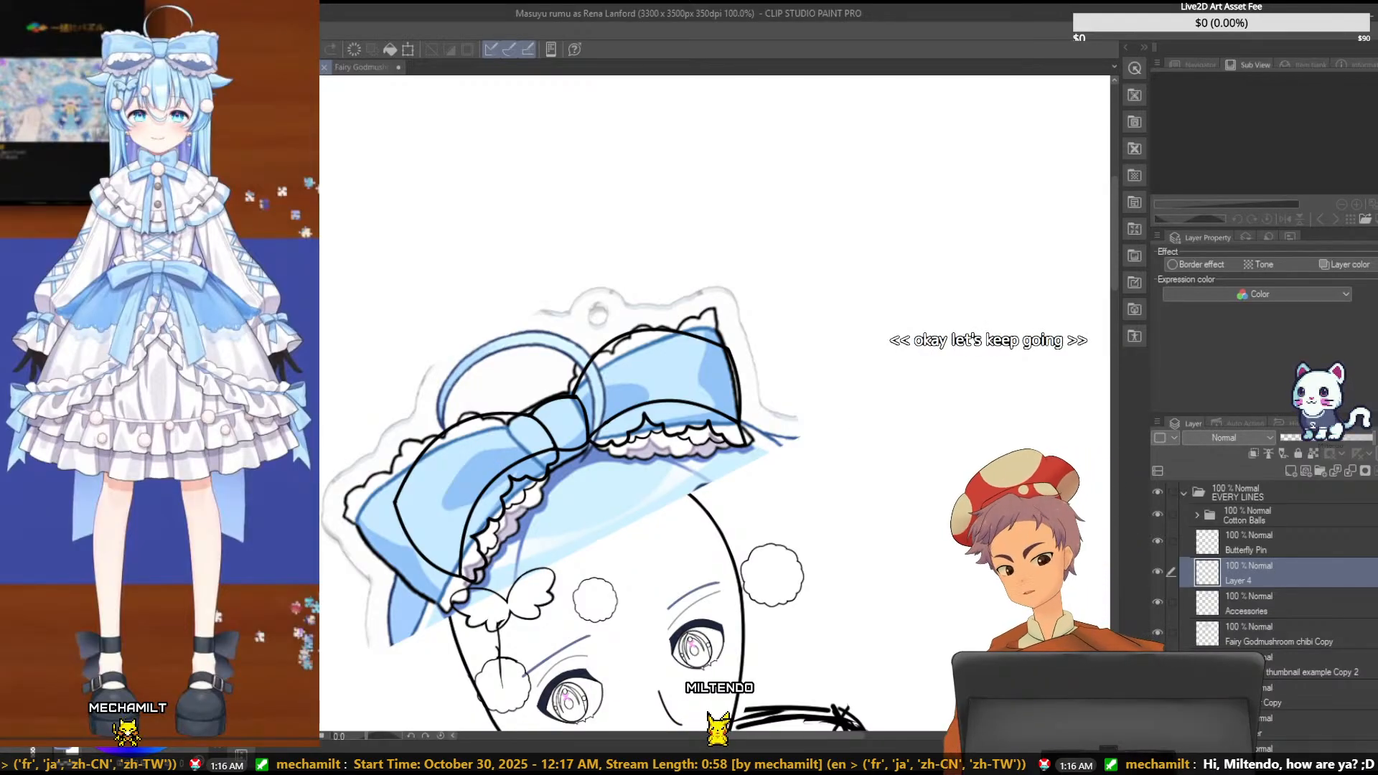
pyautogui.moveTo(380, 536); pyautogui.dragTo(383, 496)
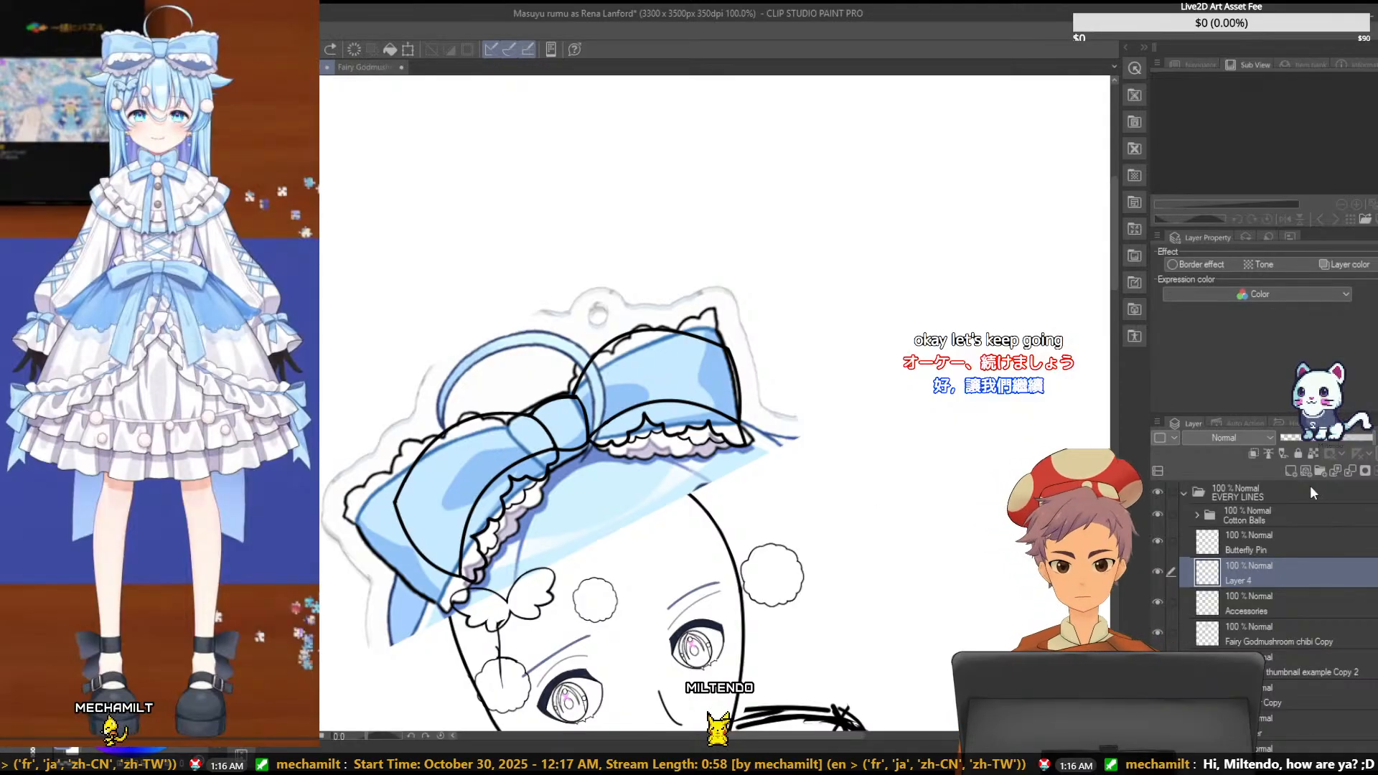
# - Lock Layer 4, and briefly show and hide the full-color character illustration behind the line art
pyautogui.click(1298, 454)
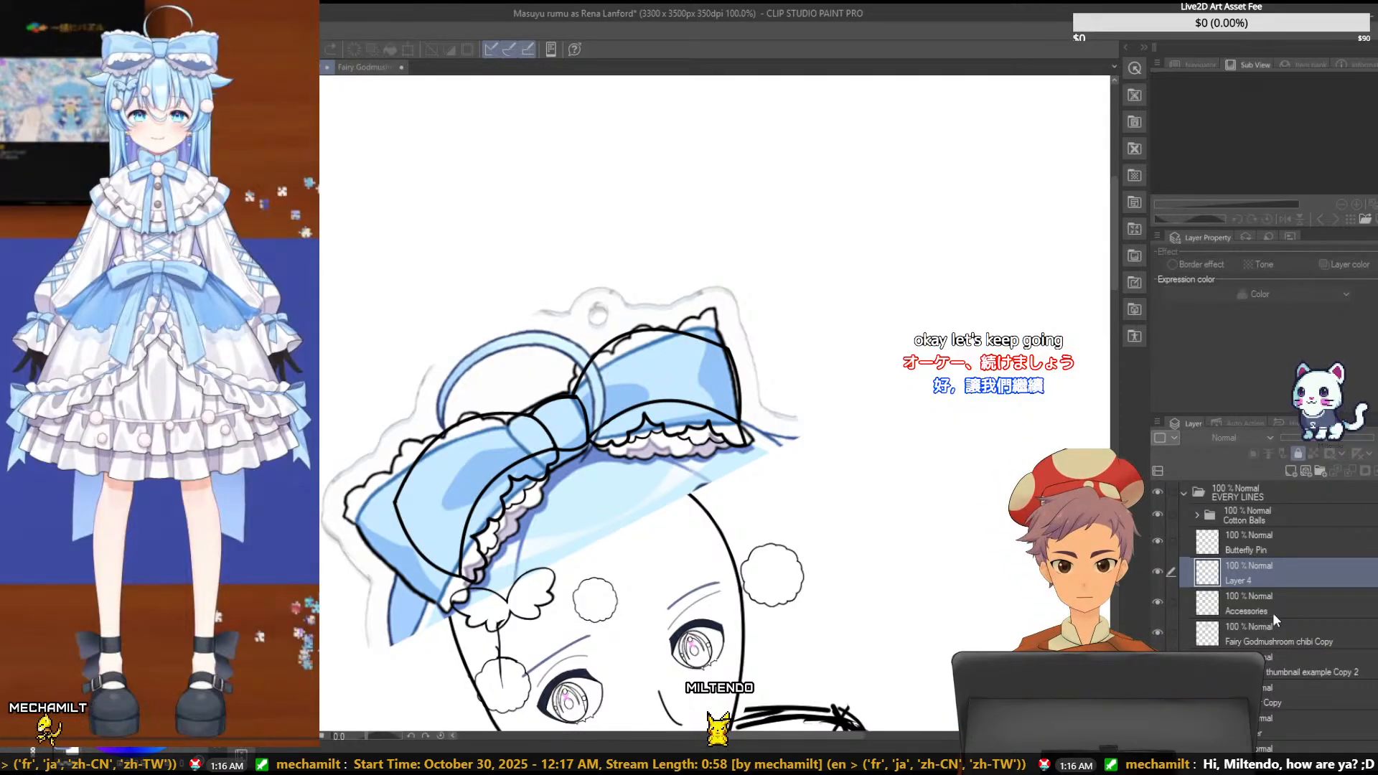
pyautogui.click(1274, 610)
pyautogui.click(1274, 674)
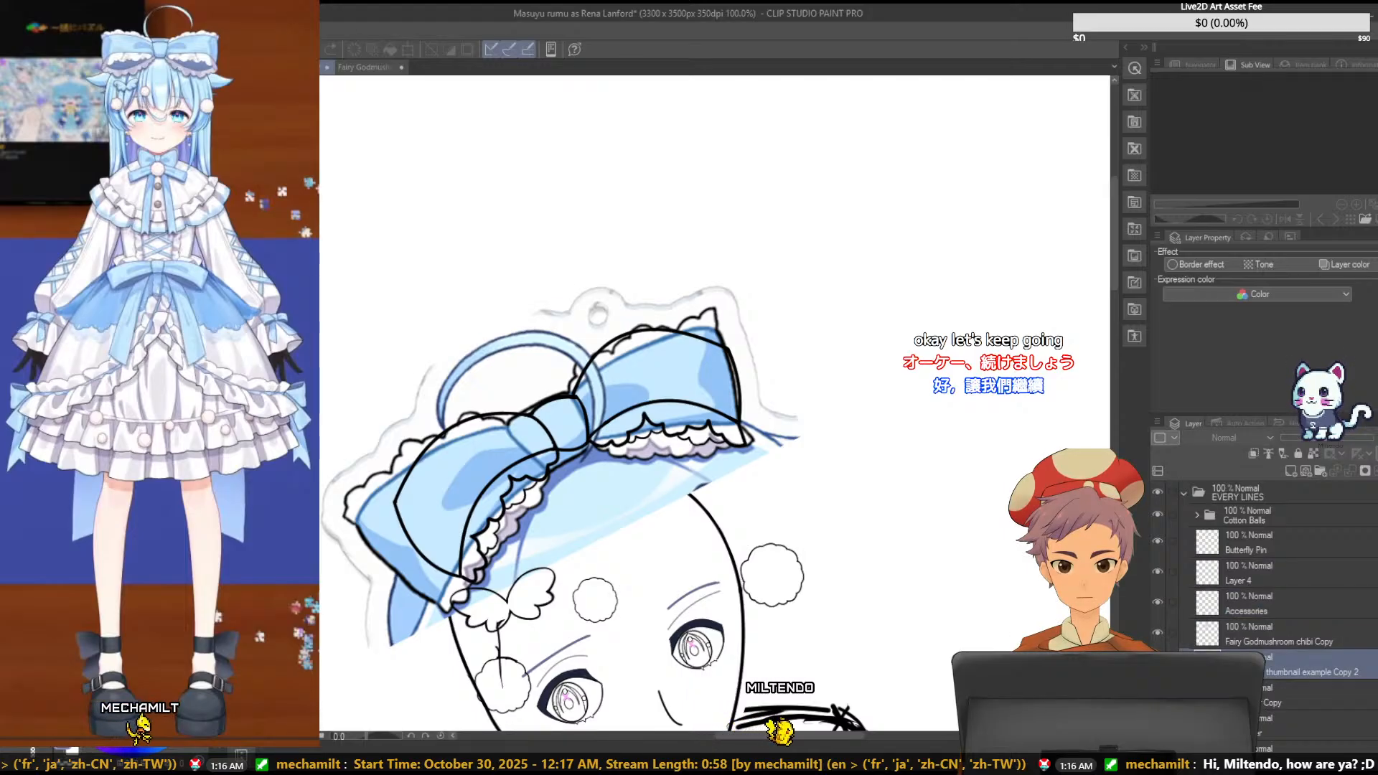
pyautogui.click(1158, 723)
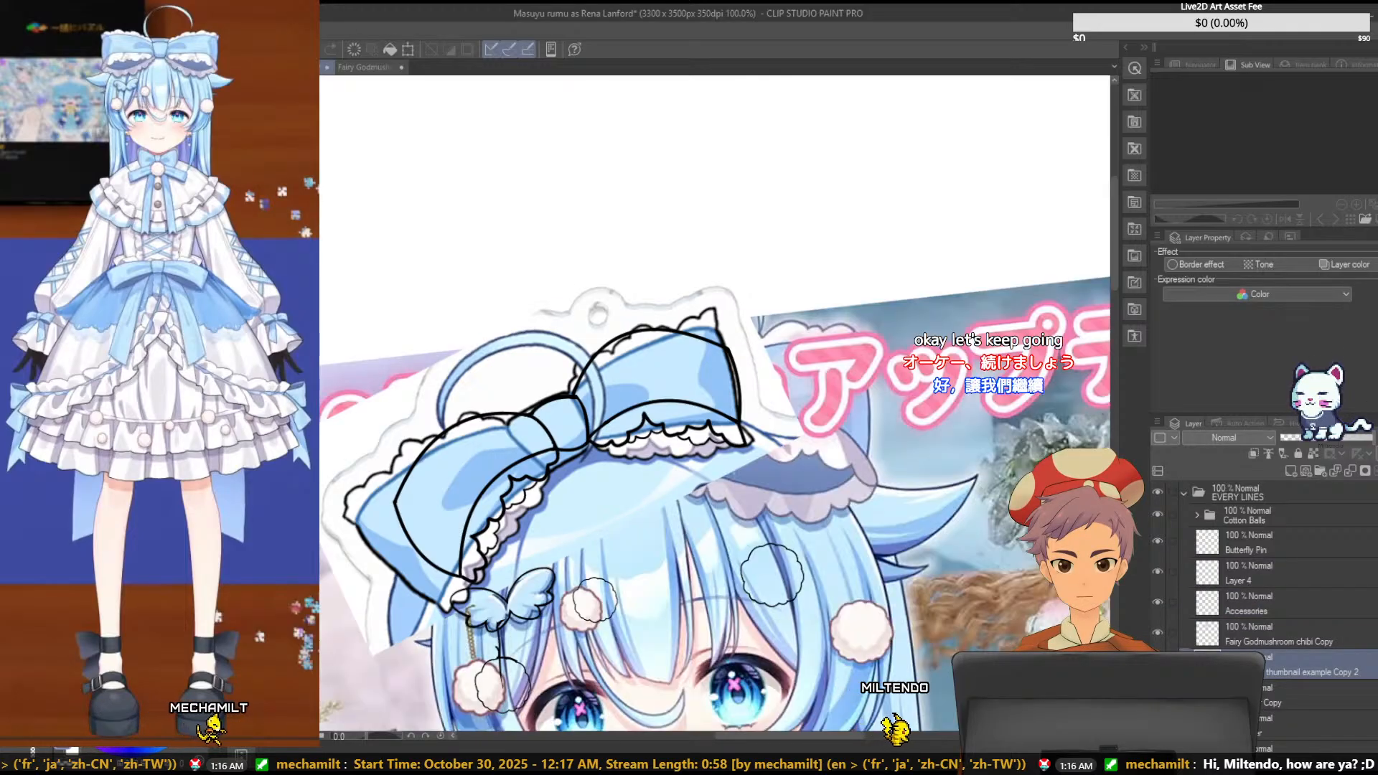
pyautogui.click(1157, 724)
# - Move and slightly rotate the Fairy Godmushroom chibi Copy reference so its bow fits the thick bow outline
pyautogui.click(1281, 640)
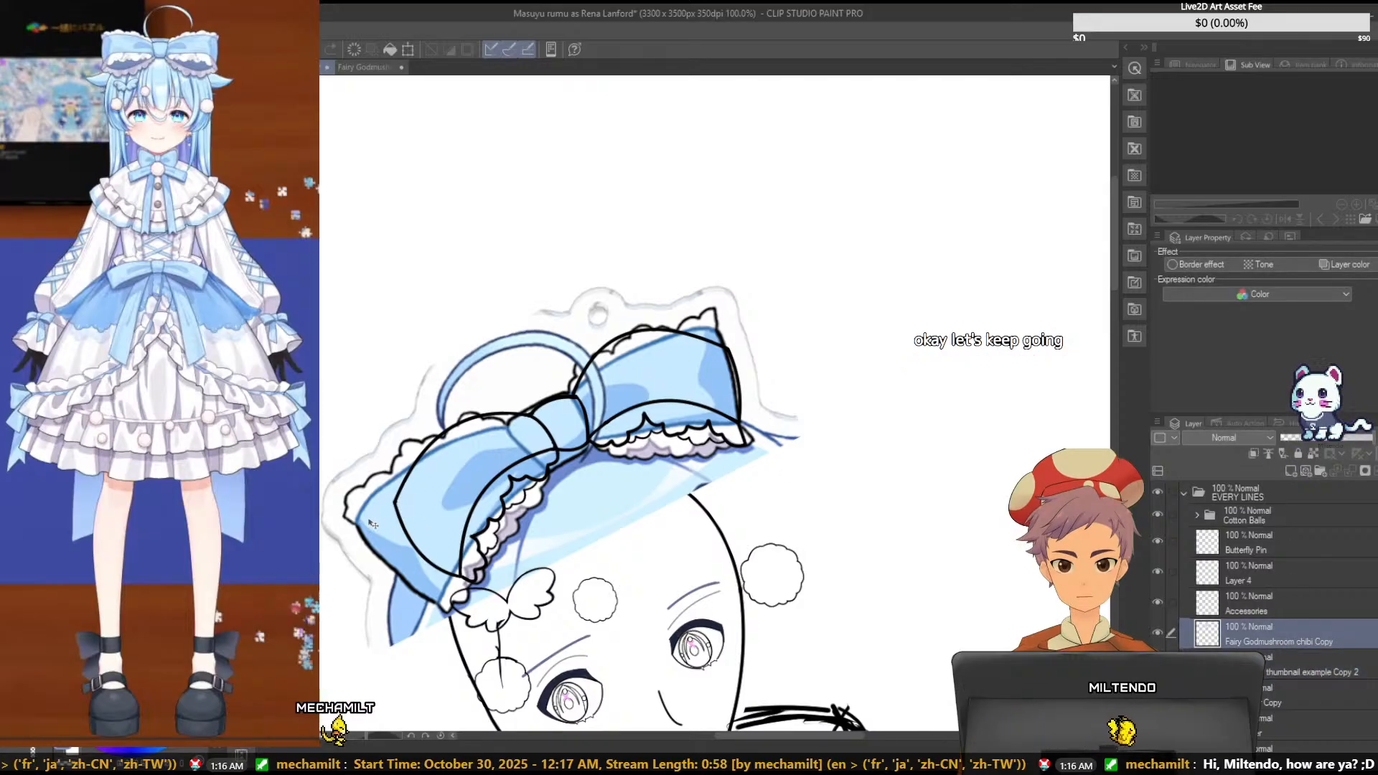
pyautogui.moveTo(385, 517)
pyautogui.mouseDown()
pyautogui.moveTo(404, 474)
pyautogui.moveTo(411, 507)
pyautogui.mouseUp()
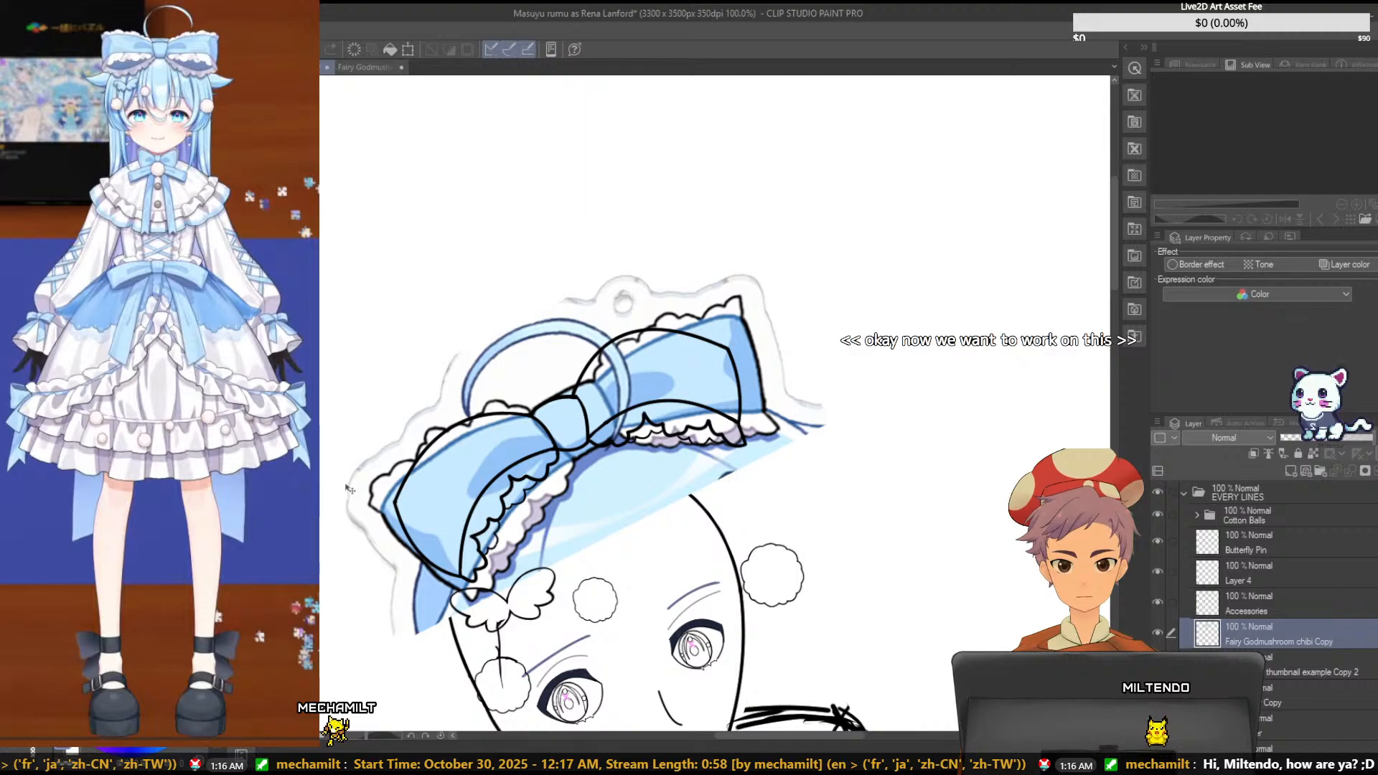
pyautogui.hotkey('ctrl', 't')
pyautogui.moveTo(302, 213); pyautogui.dragTo(322, 229)
pyautogui.moveTo(439, 451); pyautogui.dragTo(435, 442)
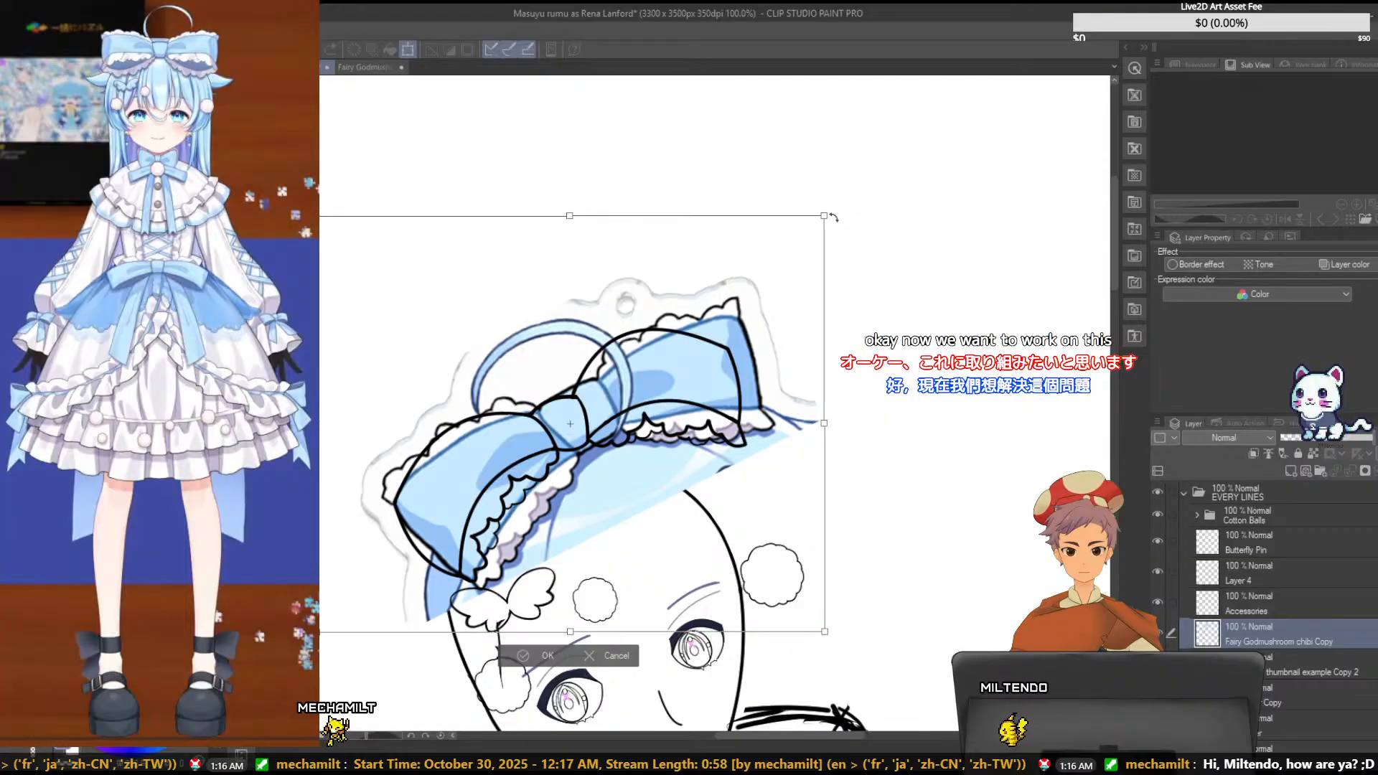
pyautogui.moveTo(824, 216); pyautogui.dragTo(840, 191)
pyautogui.moveTo(598, 381); pyautogui.dragTo(601, 381)
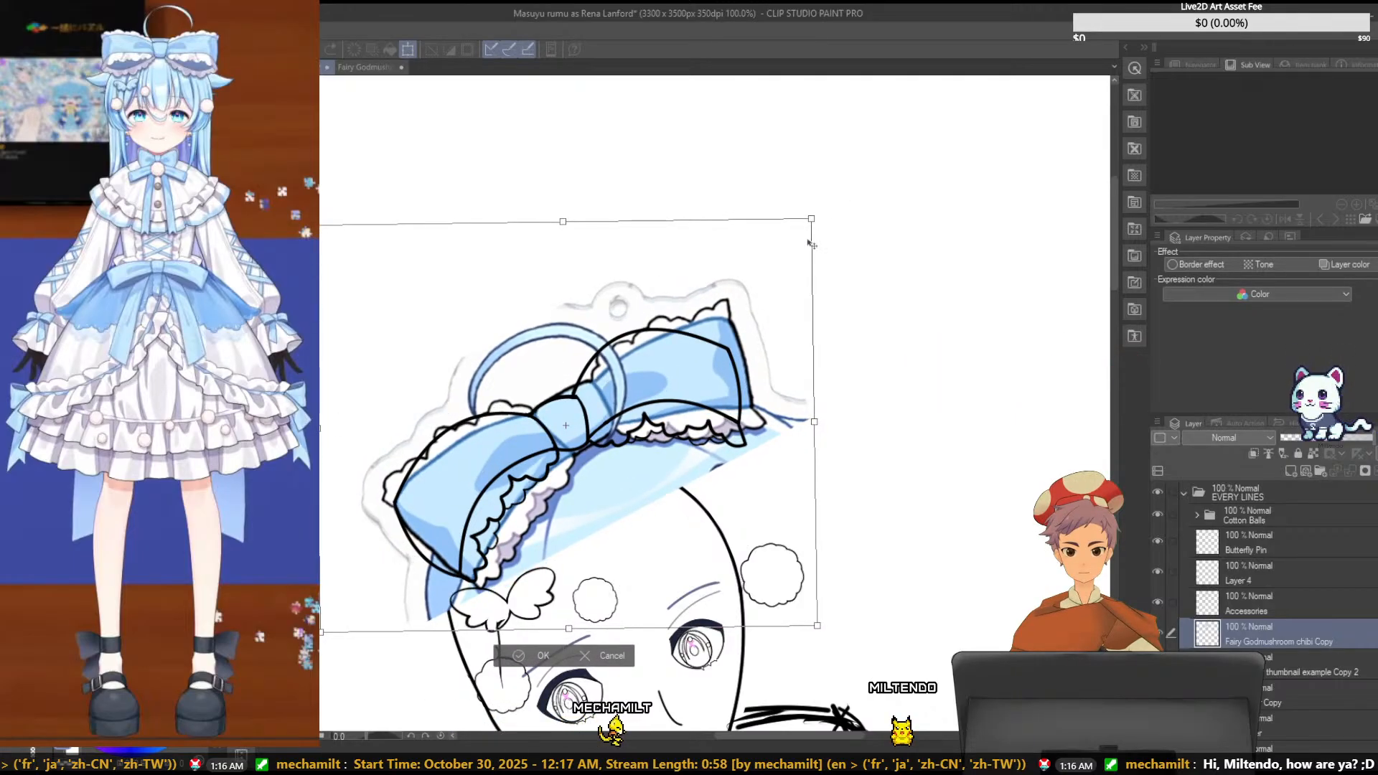
pyautogui.moveTo(815, 220); pyautogui.dragTo(811, 228)
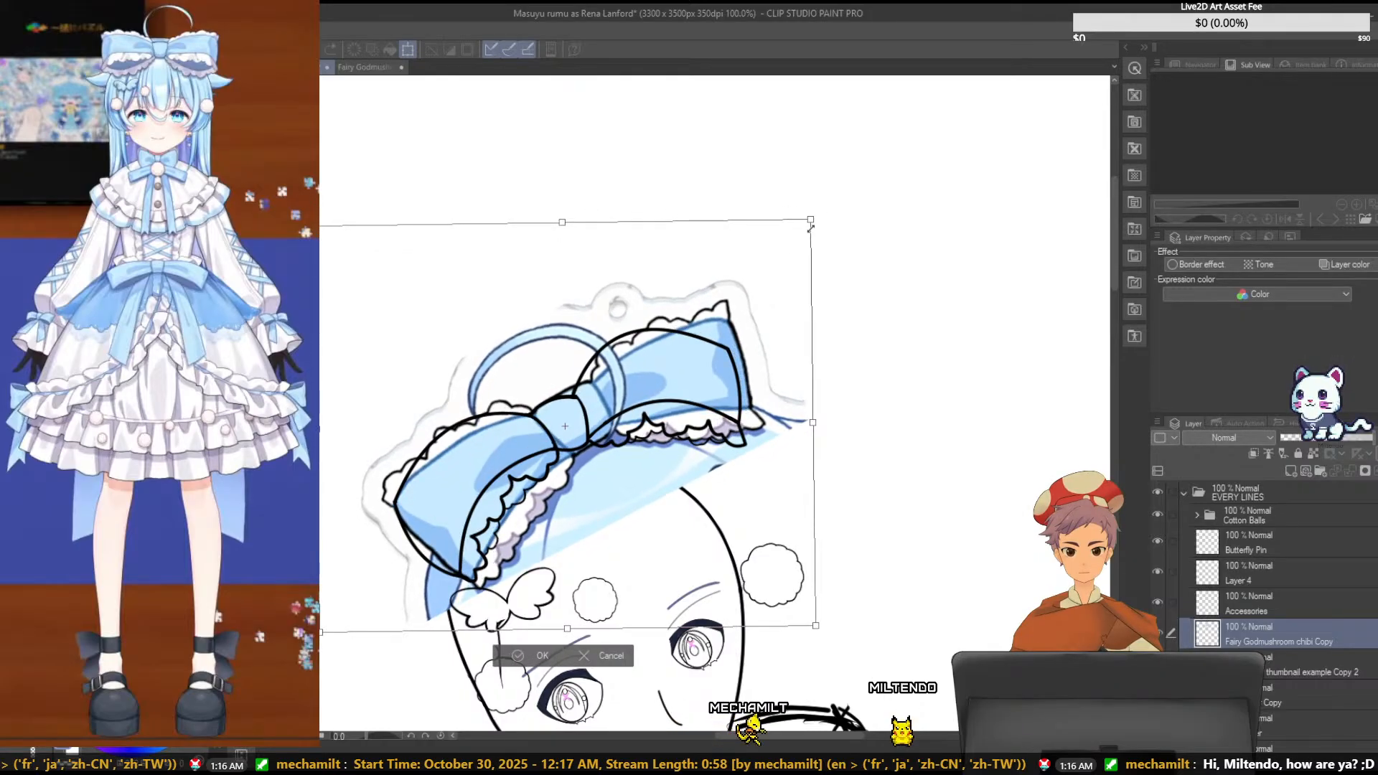
pyautogui.moveTo(568, 438); pyautogui.dragTo(567, 440)
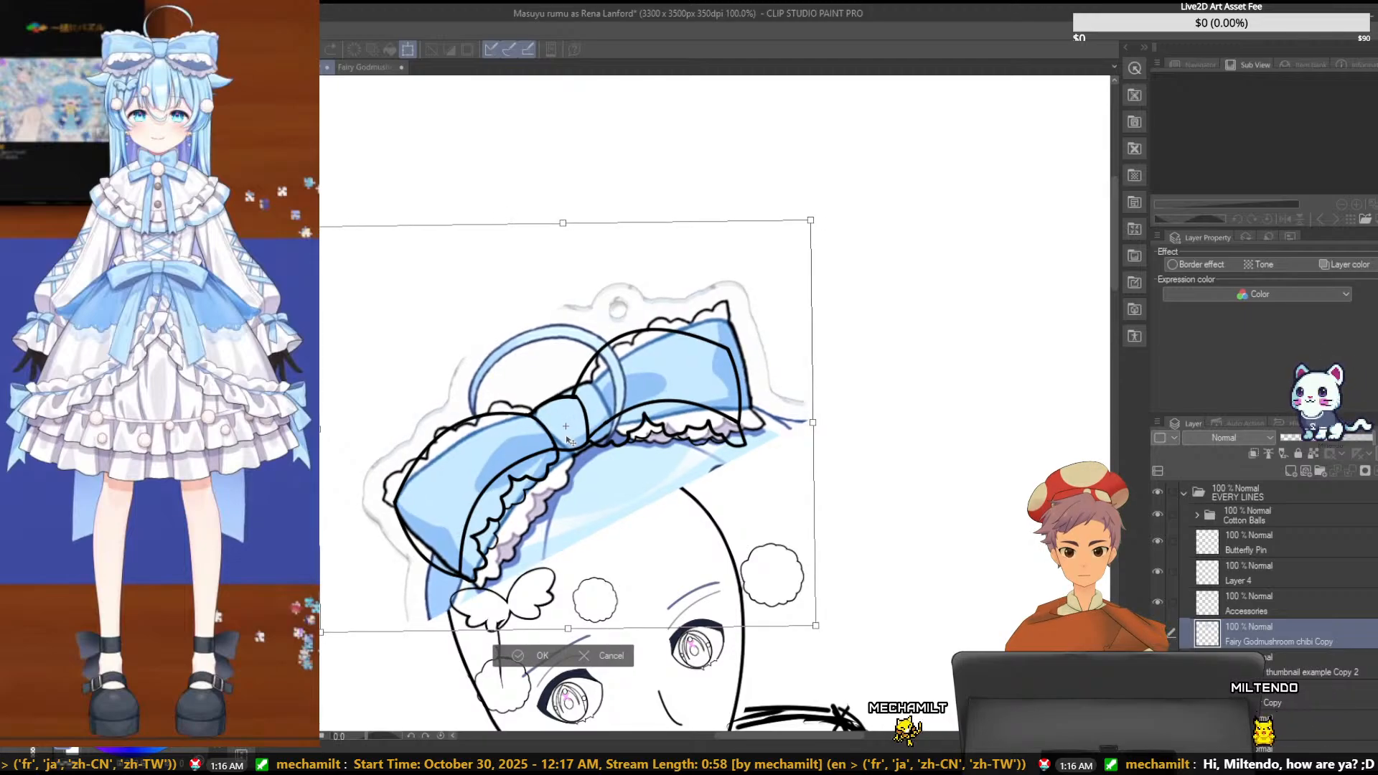
pyautogui.press('Return')
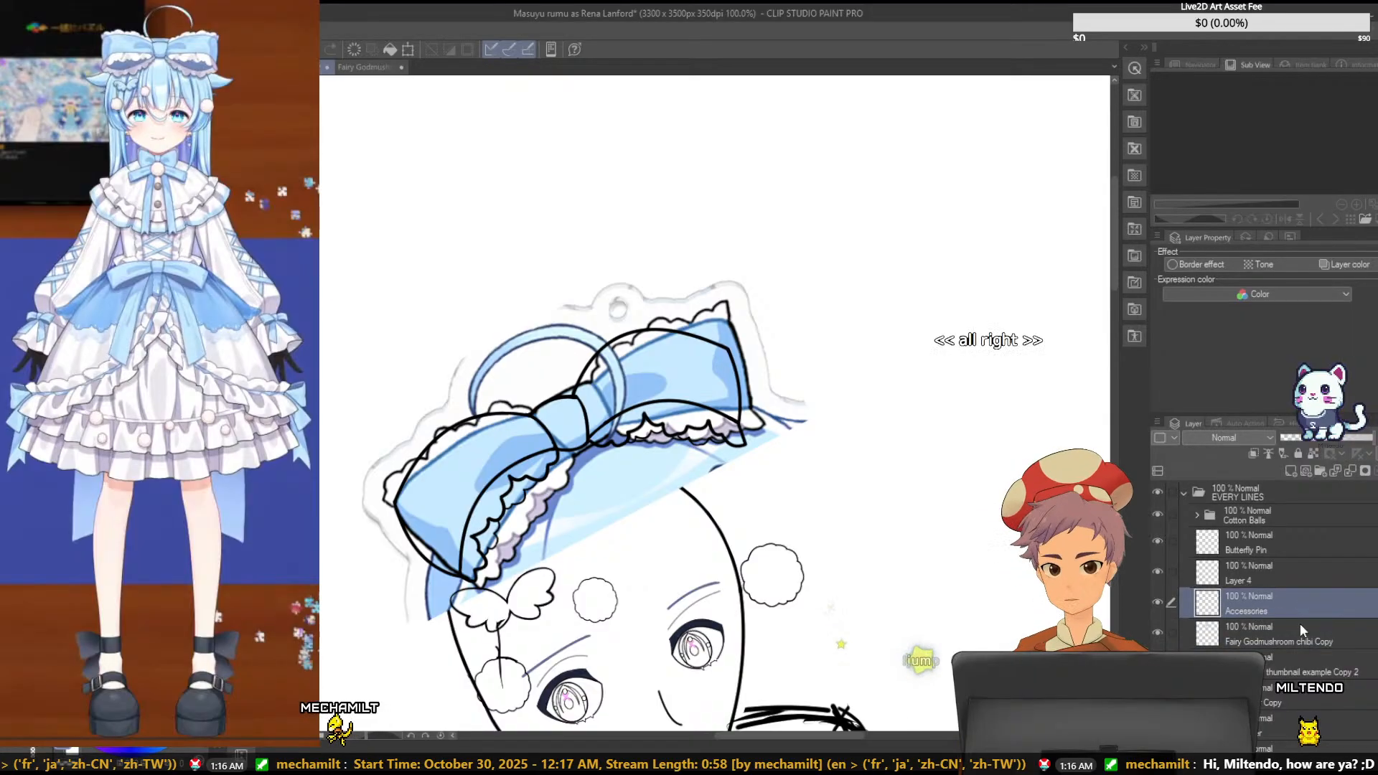
# - Create a new raster layer and place it directly above Layer 4
pyautogui.click(1292, 473)
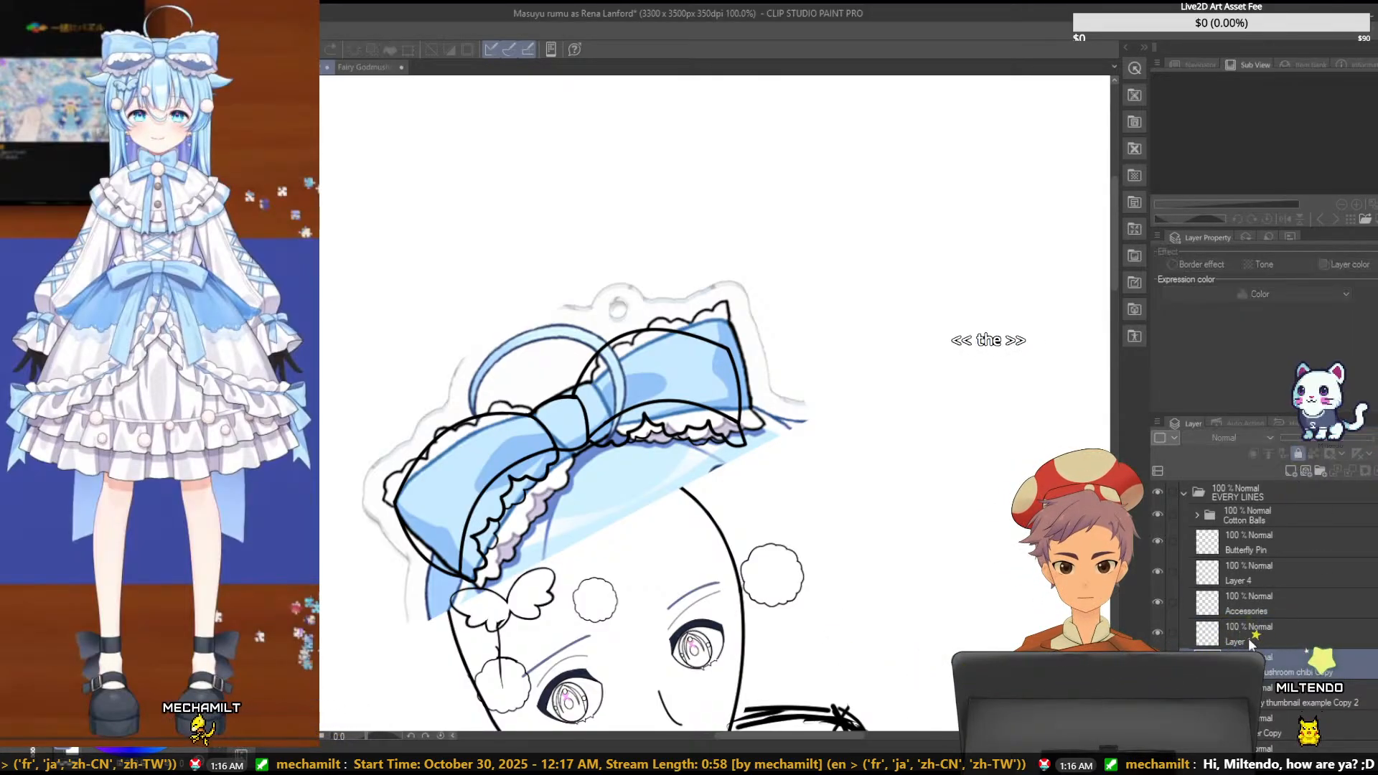
pyautogui.moveTo(1247, 635); pyautogui.dragTo(1260, 568)
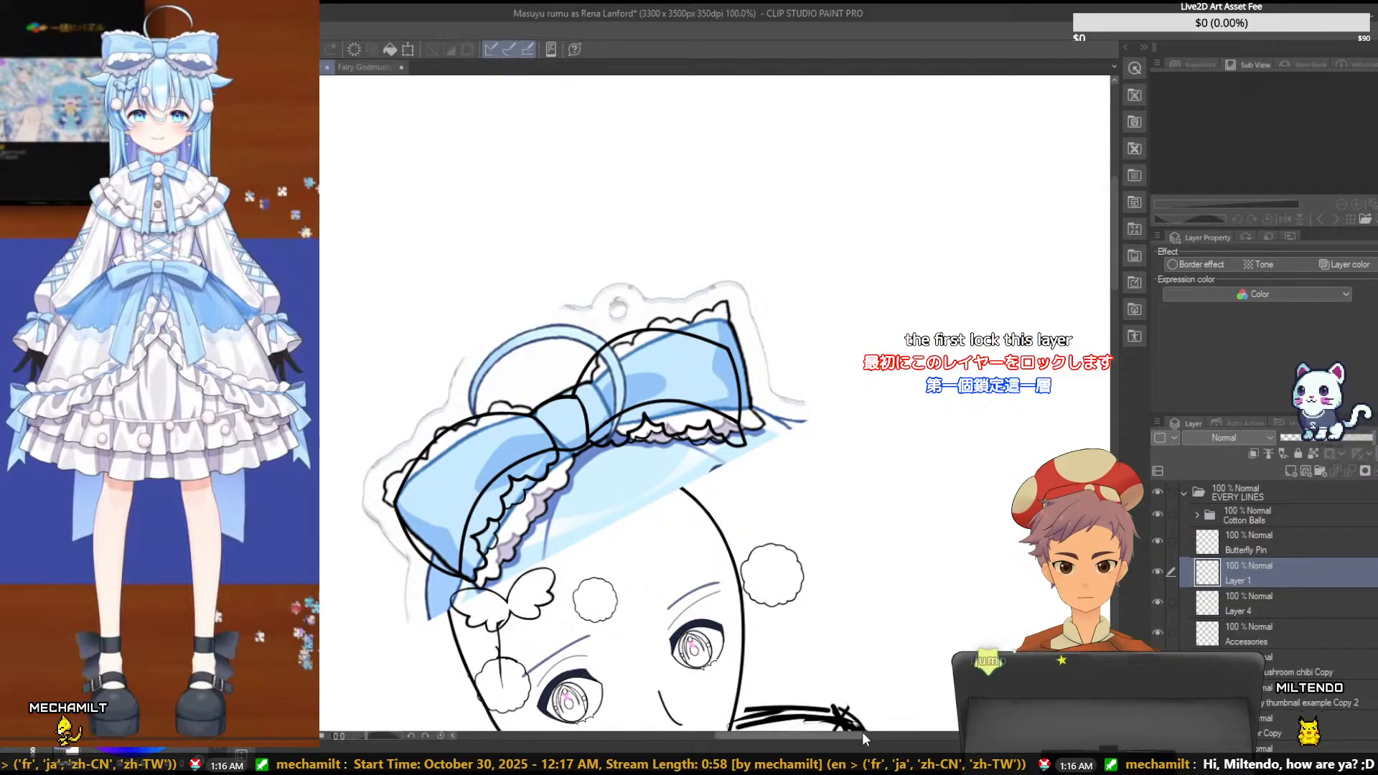
# - Try to draw a short thick line across the outer left corner of the bow's upper ruffle, and undo it
pyautogui.moveTo(863, 734); pyautogui.dragTo(813, 736)
pyautogui.hotkey('ctrl', '+')
pyautogui.hotkey('ctrl', '+')
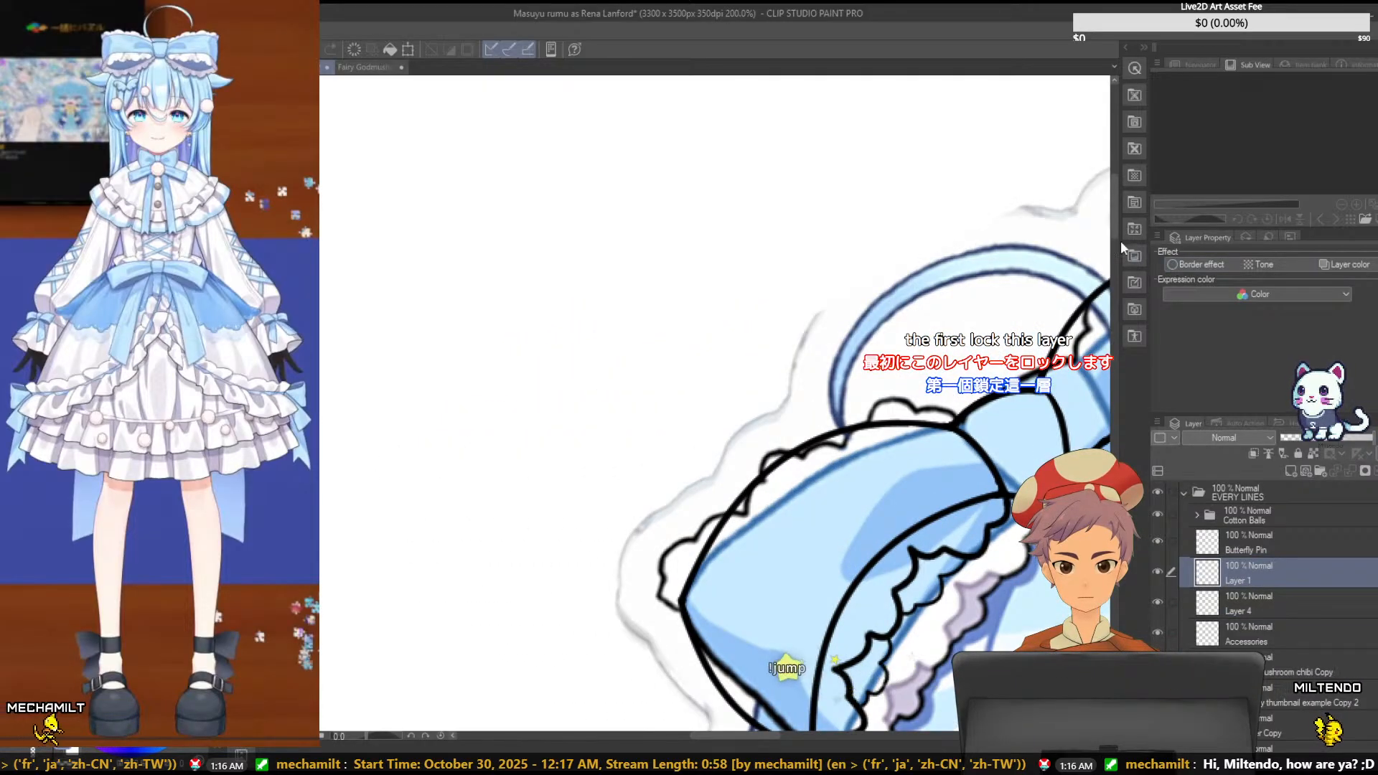
pyautogui.moveTo(1115, 235); pyautogui.dragTo(1113, 257)
pyautogui.moveTo(719, 734); pyautogui.dragTo(732, 734)
pyautogui.moveTo(1111, 224); pyautogui.dragTo(1114, 209)
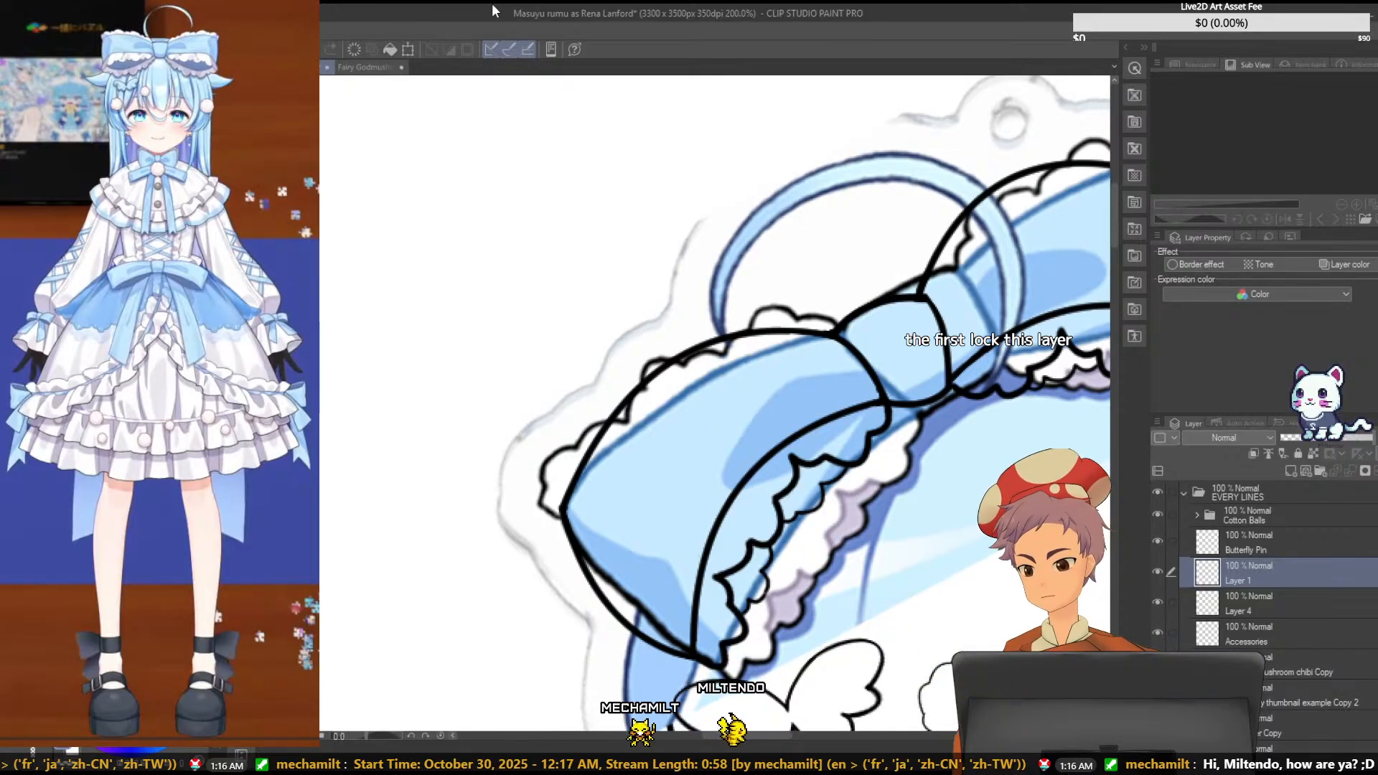
pyautogui.hotkey('ctrl', '+')
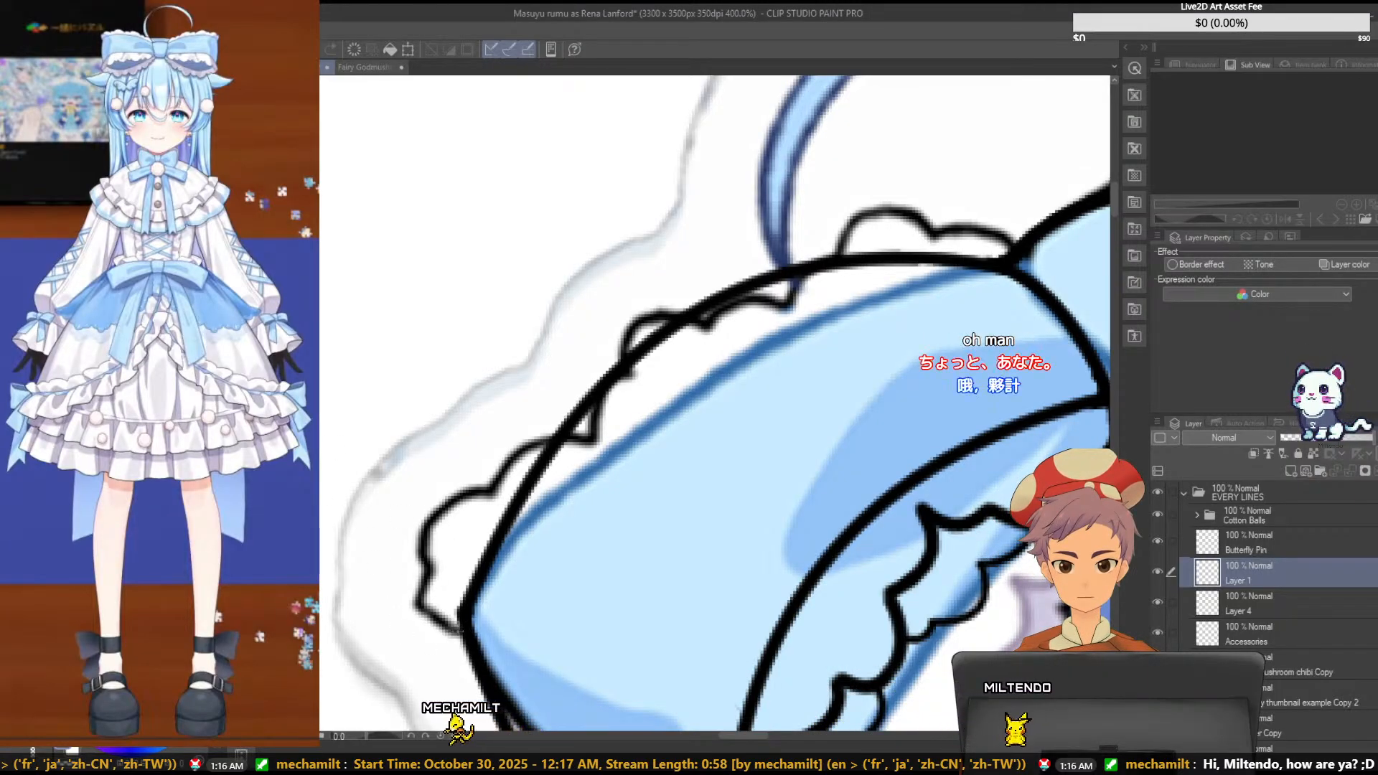
pyautogui.click(457, 636)
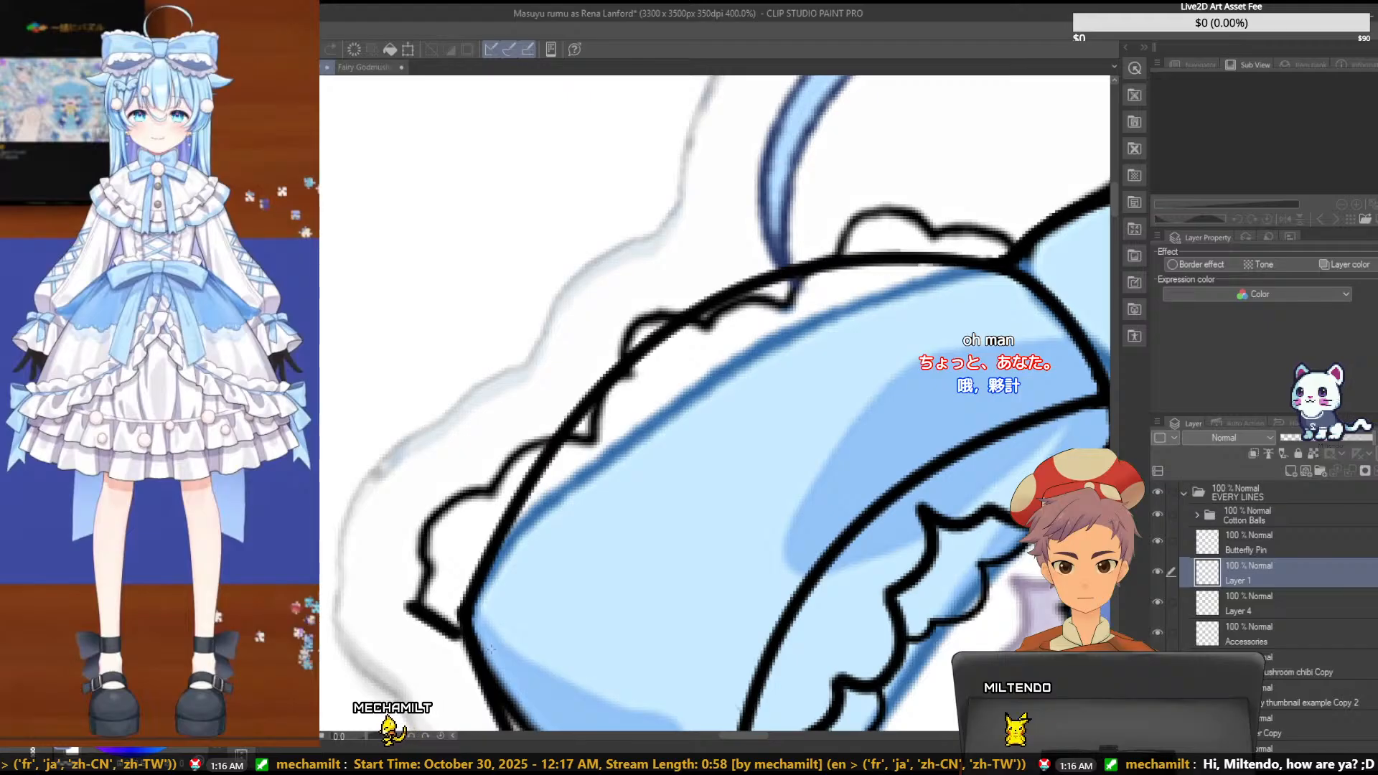
pyautogui.hotkey('ctrl', 'z')
pyautogui.moveTo(464, 640); pyautogui.dragTo(432, 574)
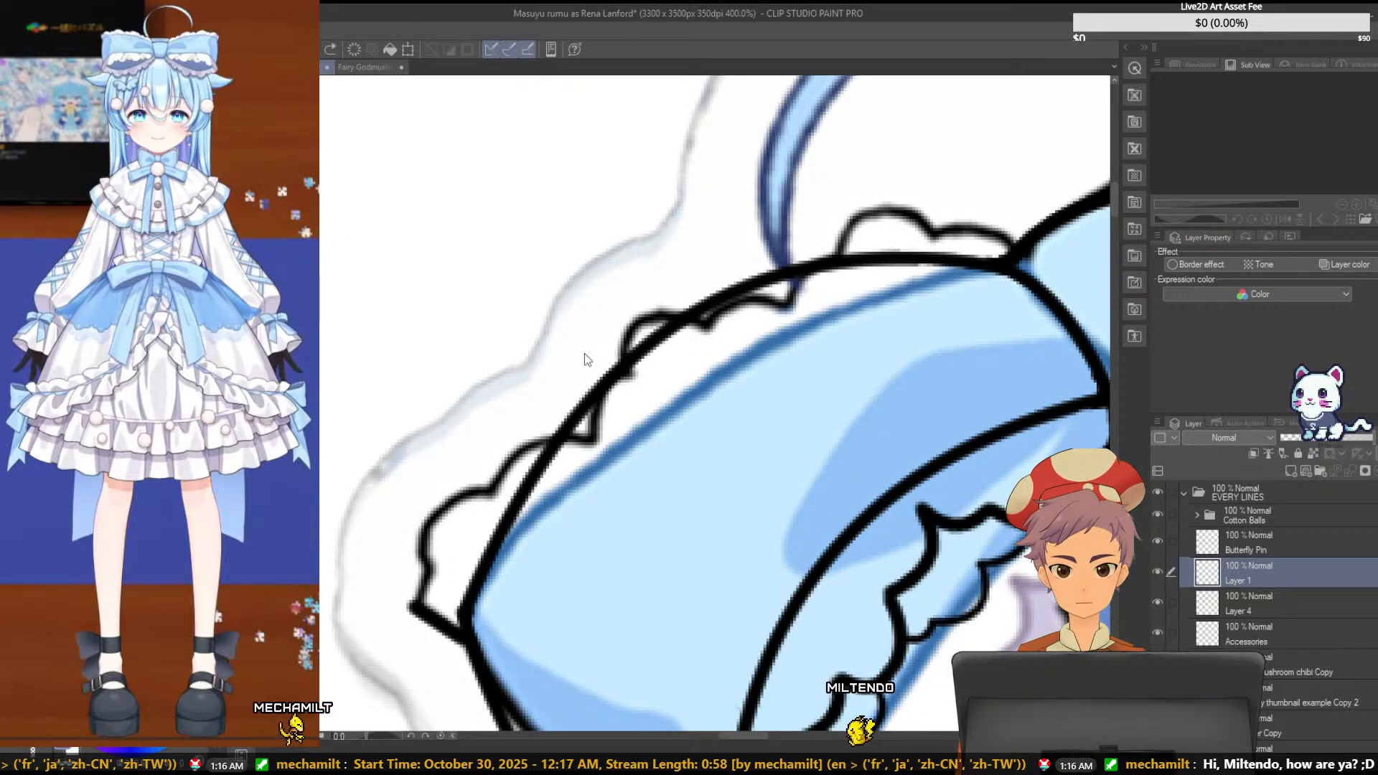
pyautogui.hotkey('ctrl', 'z')
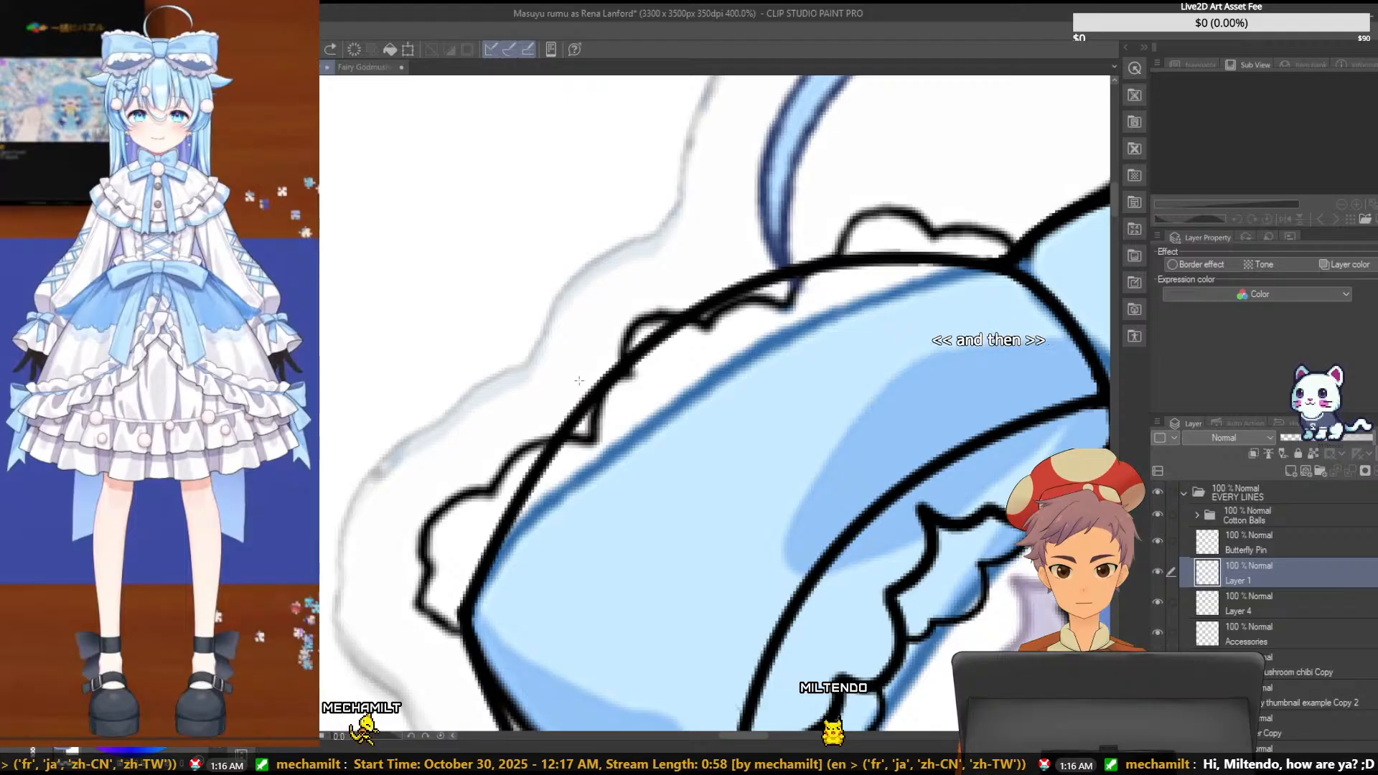
pyautogui.scroll(-3, 579, 380)
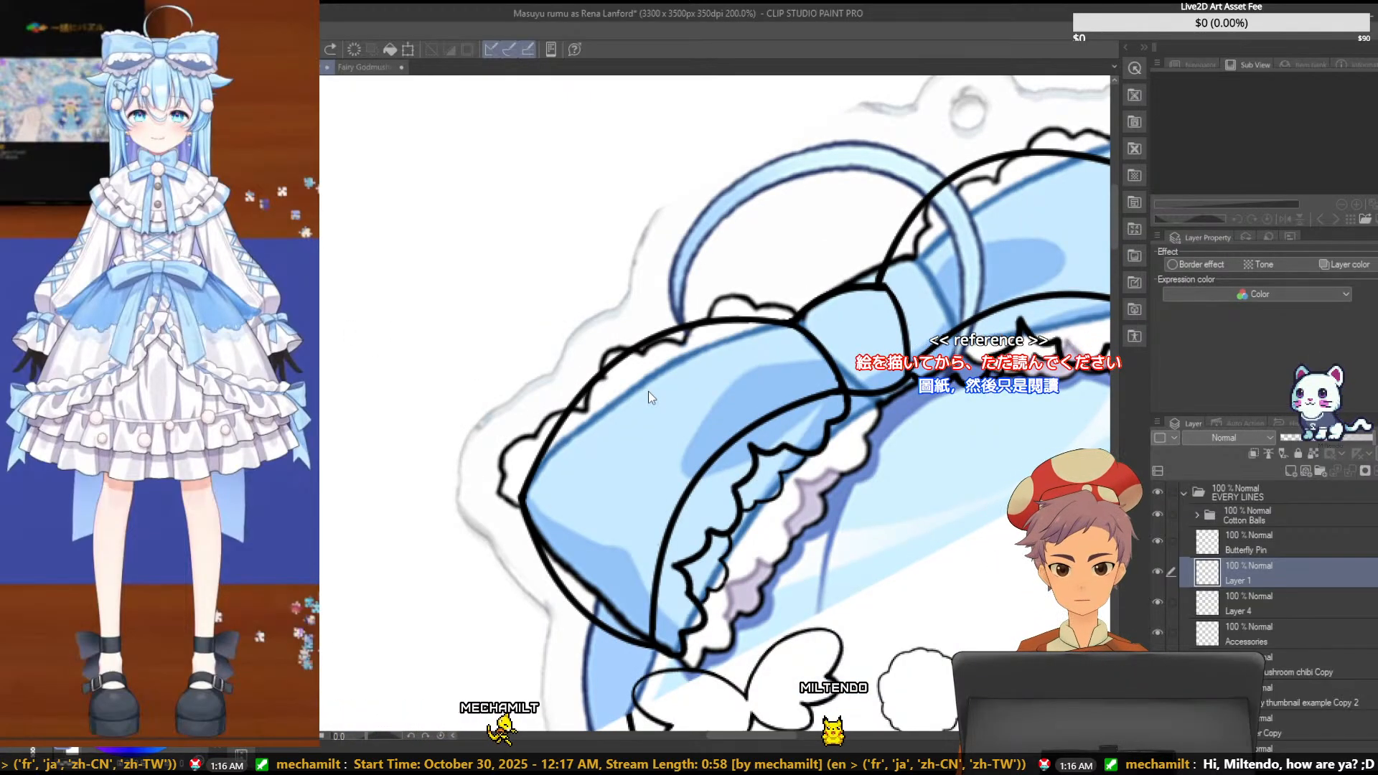
pyautogui.click(1247, 662)
pyautogui.hotkey('ctrl', 't')
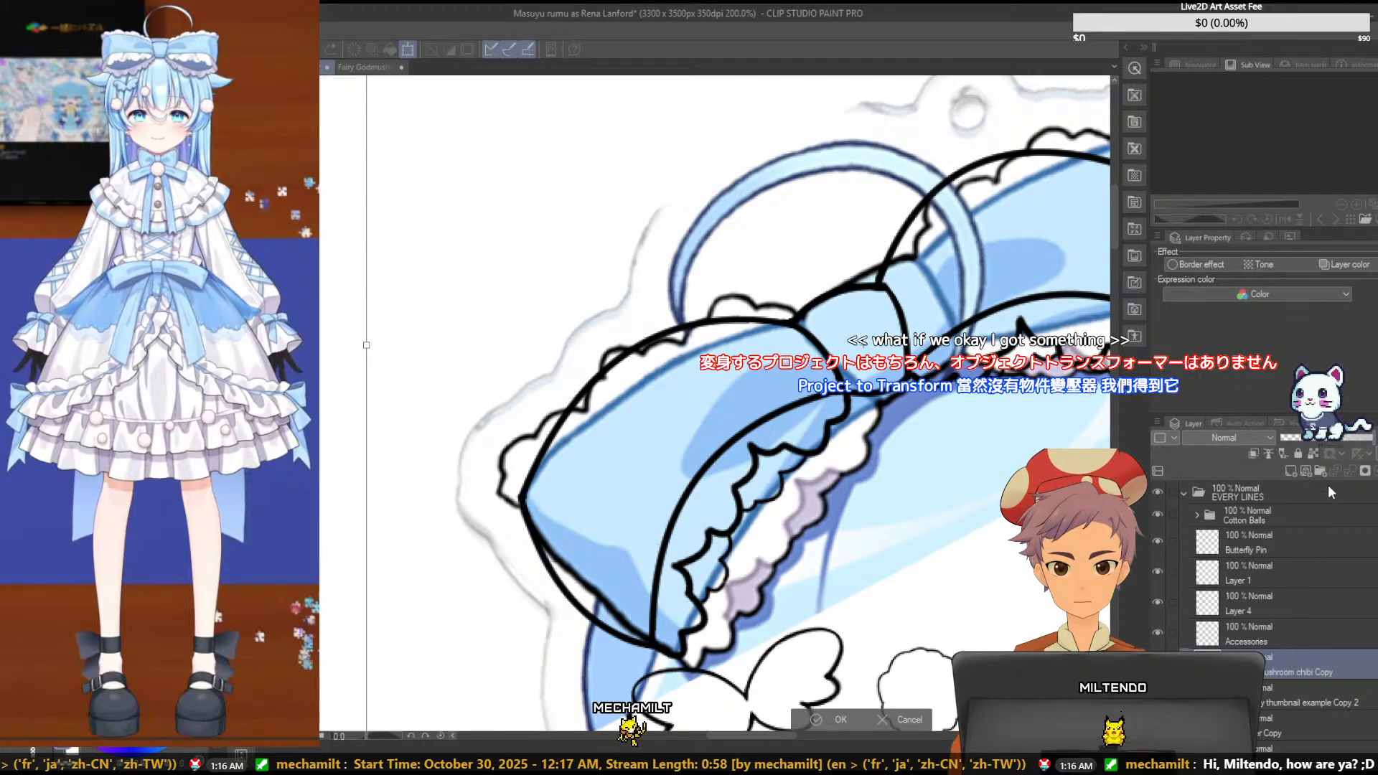
pyautogui.press('Escape')
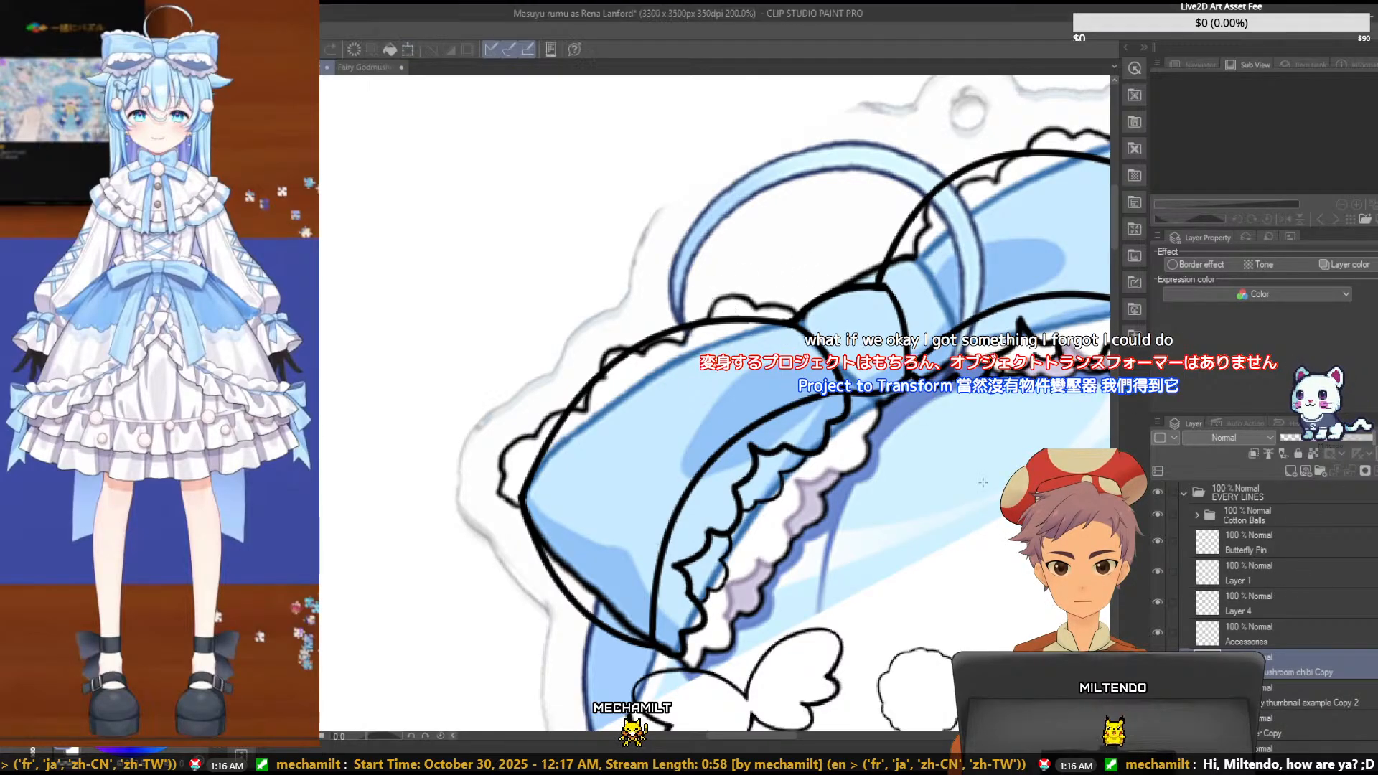
# - Lower the Accessories layer's opacity to 44% and lock the layer
pyautogui.click(1307, 637)
pyautogui.moveTo(1337, 438); pyautogui.dragTo(1321, 439)
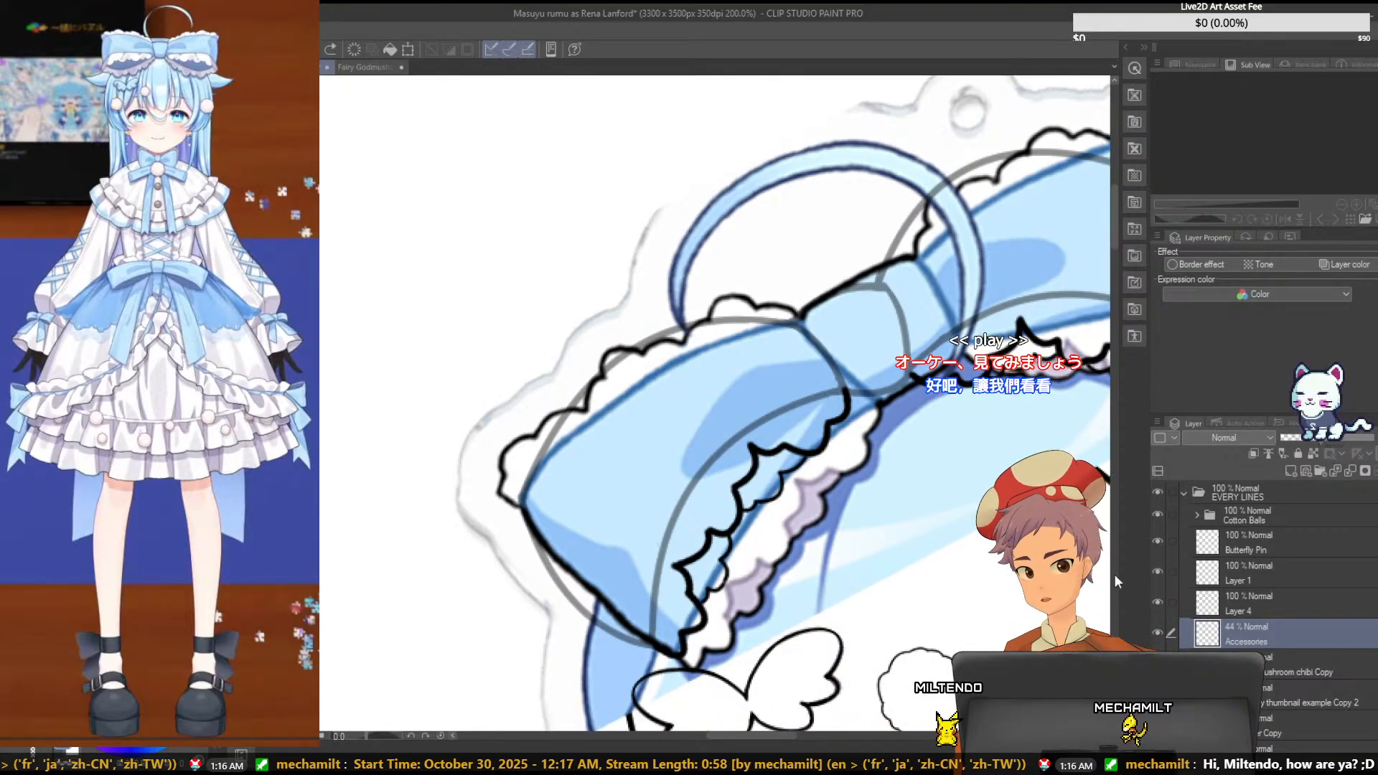
pyautogui.click(1297, 453)
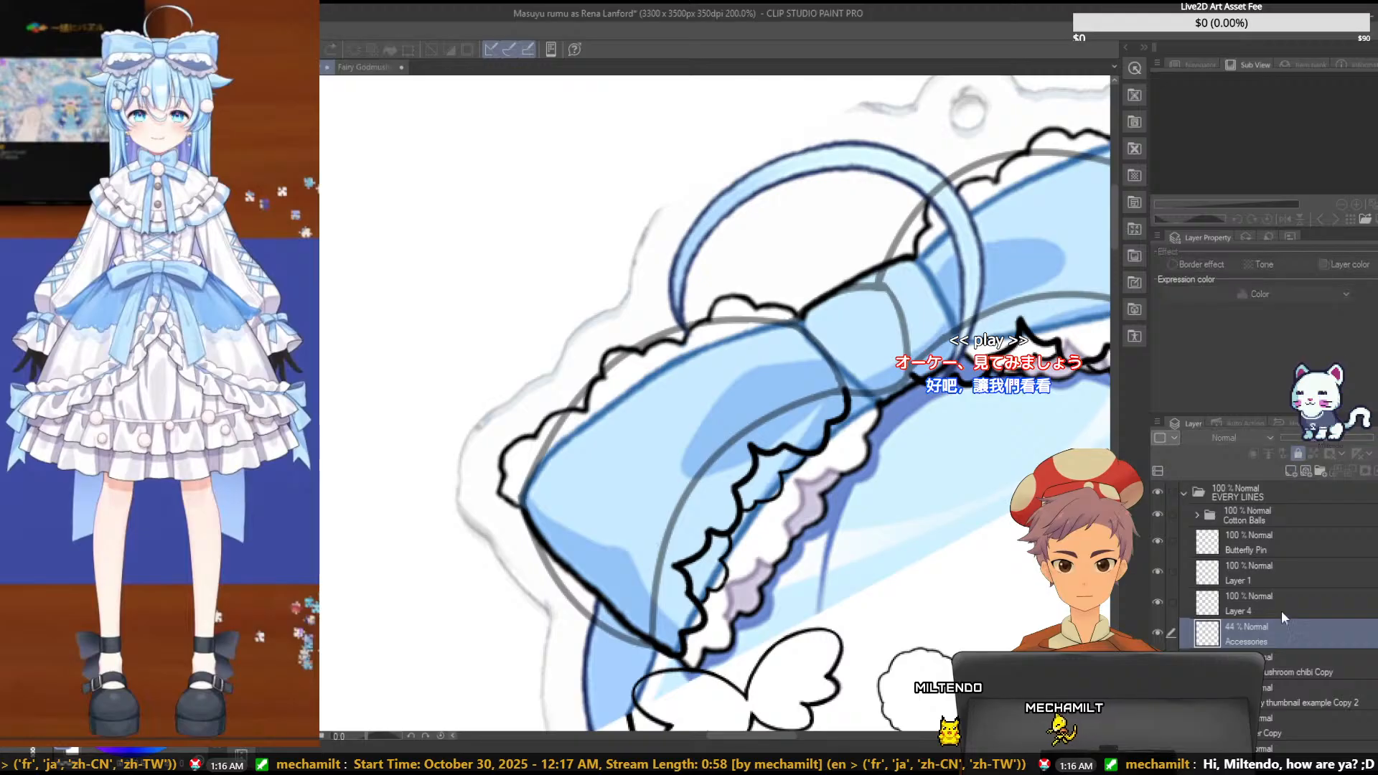
# - Nudge and slightly rotate the Fairy Godmushroom chibi Copy reference to align it closely with the faded bow outline
pyautogui.click(1299, 677)
pyautogui.hotkey('ctrl', 't')
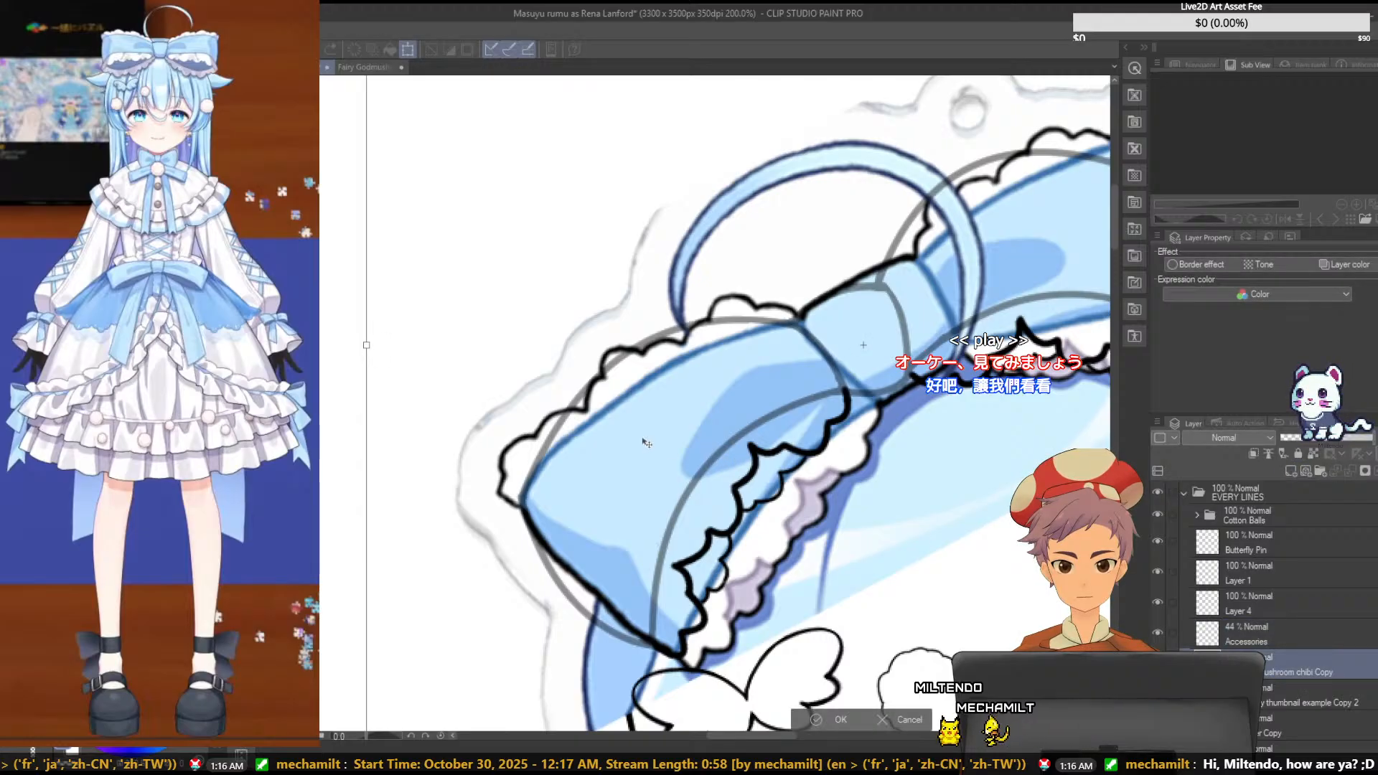
pyautogui.moveTo(641, 445)
pyautogui.mouseDown()
pyautogui.moveTo(656, 440)
pyautogui.moveTo(639, 412)
pyautogui.moveTo(643, 443)
pyautogui.mouseUp()
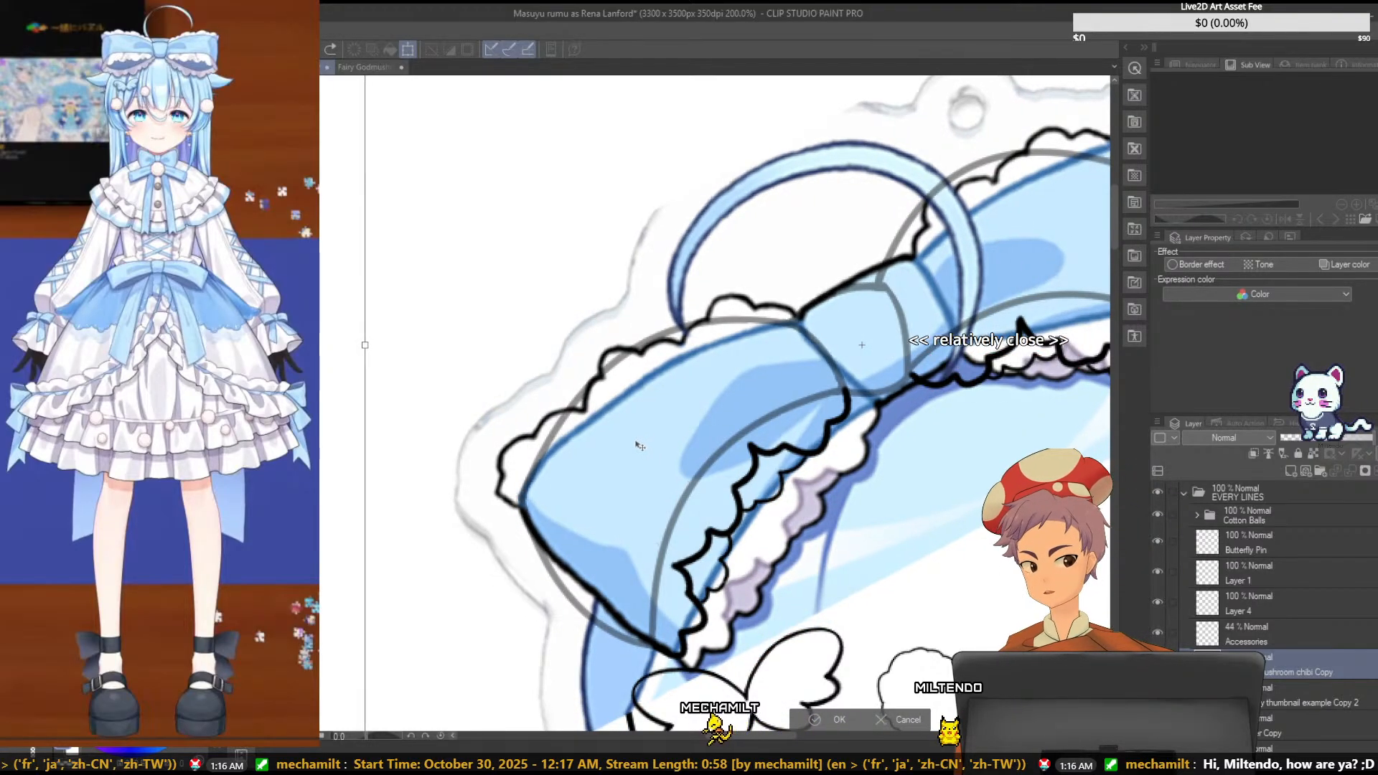
pyautogui.moveTo(639, 445); pyautogui.dragTo(644, 451)
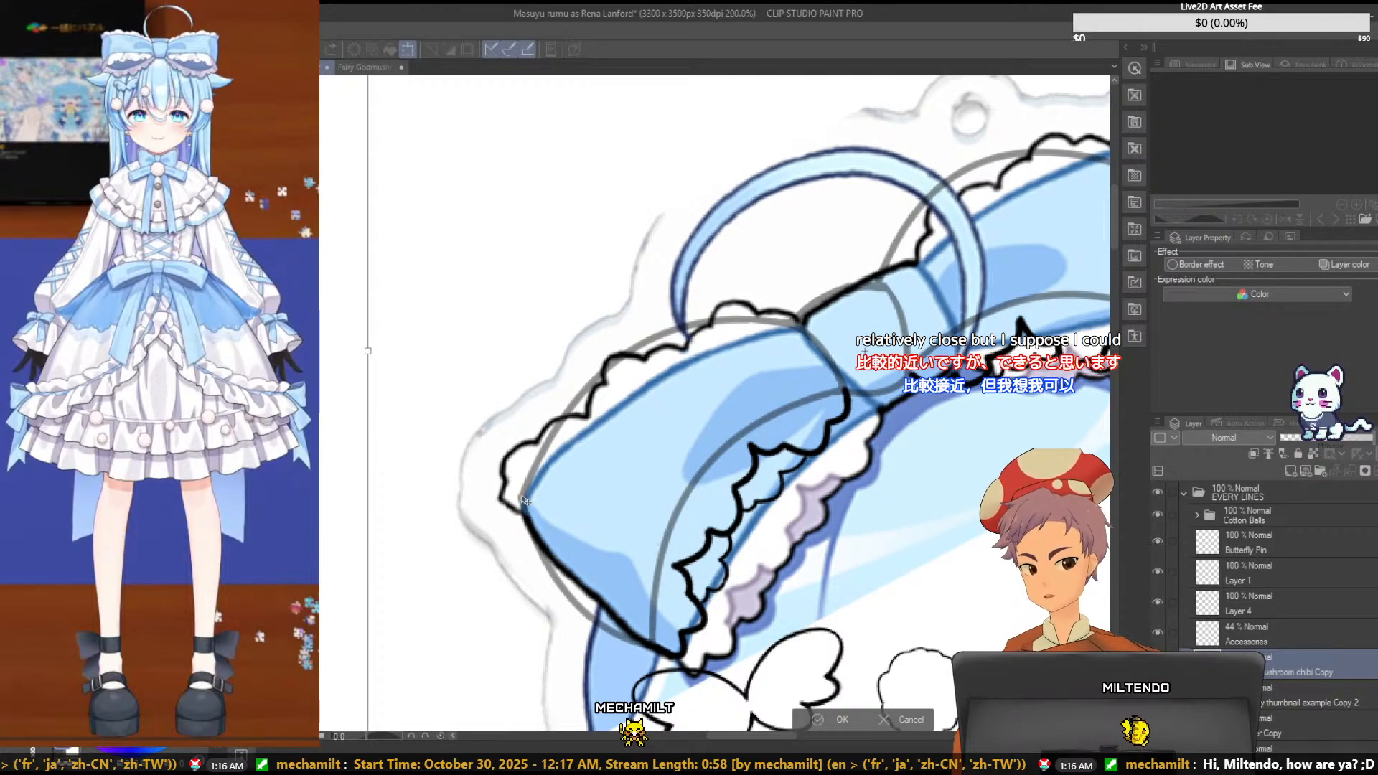
pyautogui.moveTo(340, 337); pyautogui.dragTo(340, 329)
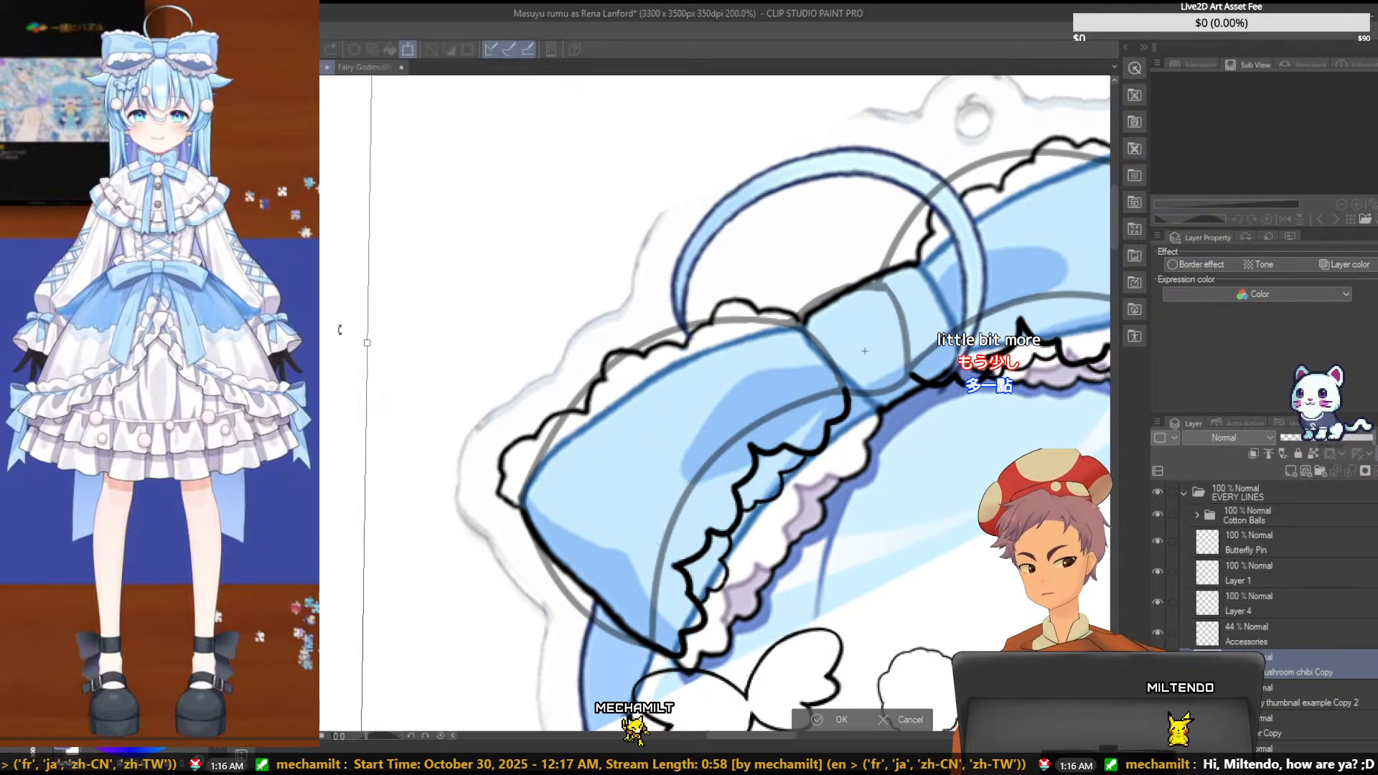
pyautogui.moveTo(774, 366); pyautogui.dragTo(775, 364)
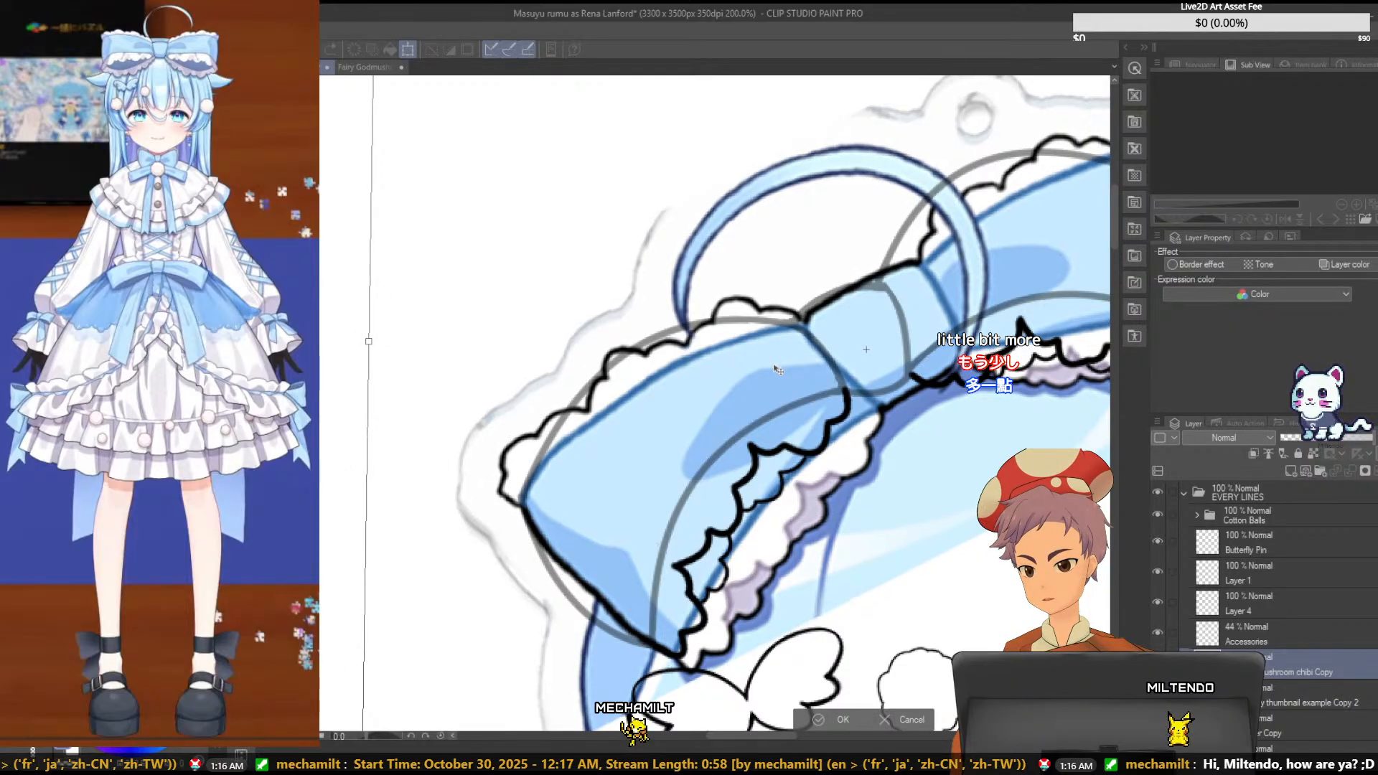
pyautogui.moveTo(338, 336); pyautogui.dragTo(336, 334)
pyautogui.press('Return')
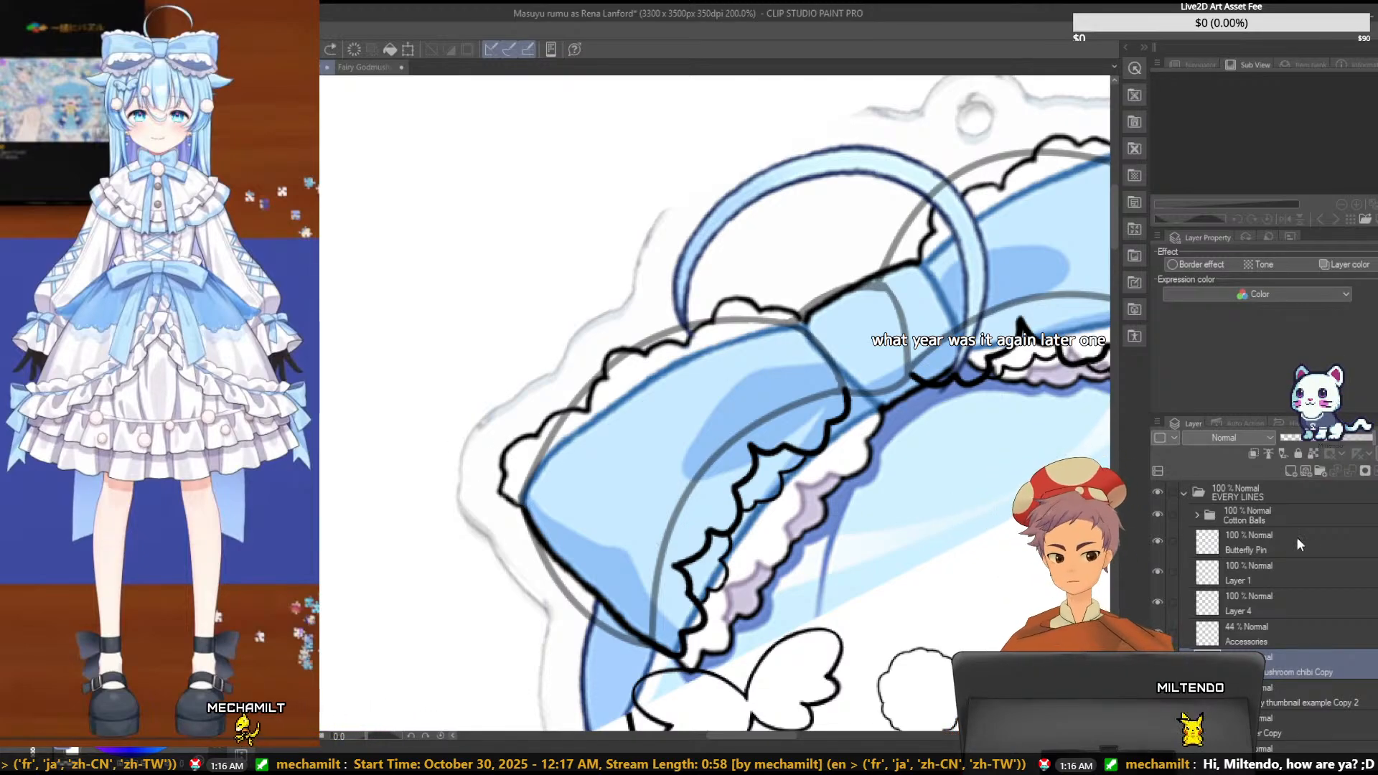
# - Check the line layers in the EVERY LINES folder and make Layer 1 the active layer
pyautogui.click(1312, 547)
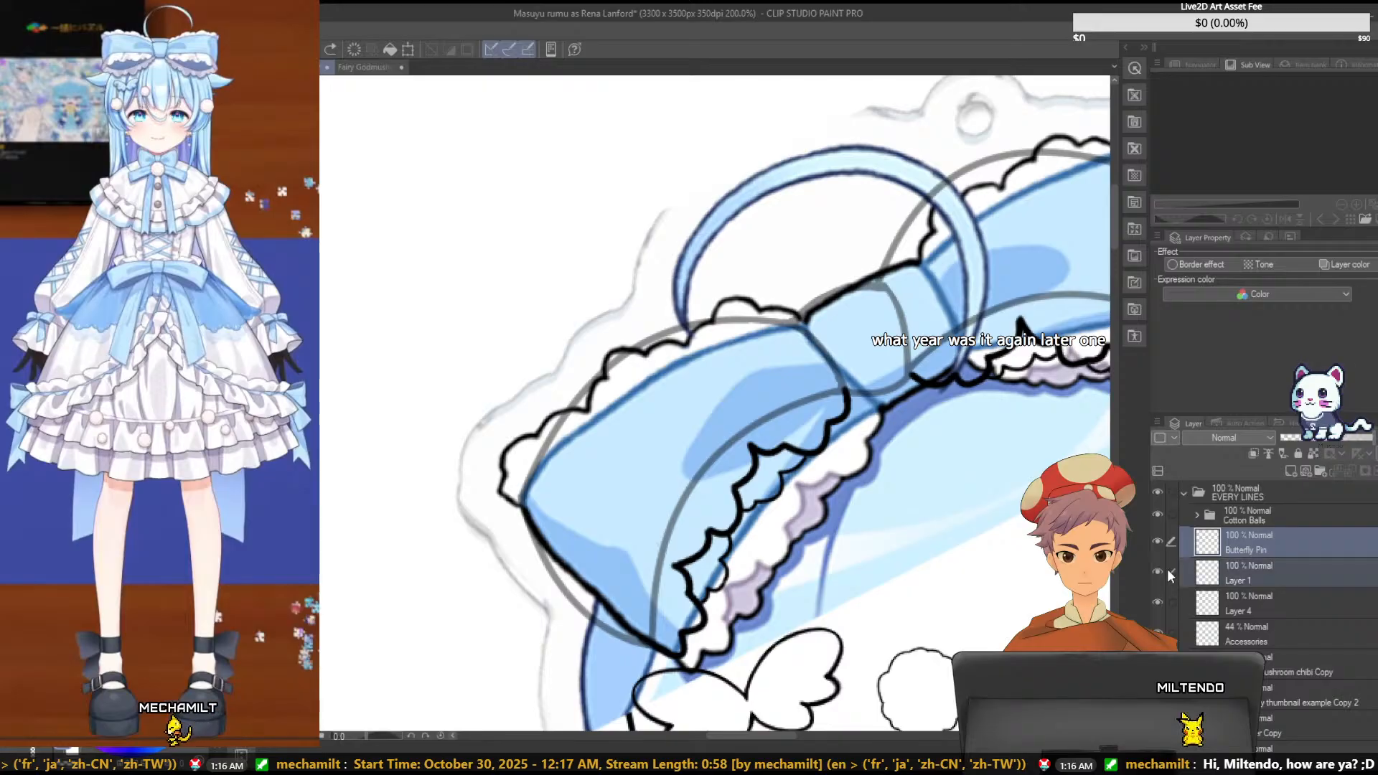
pyautogui.click(1159, 599)
pyautogui.click(1160, 597)
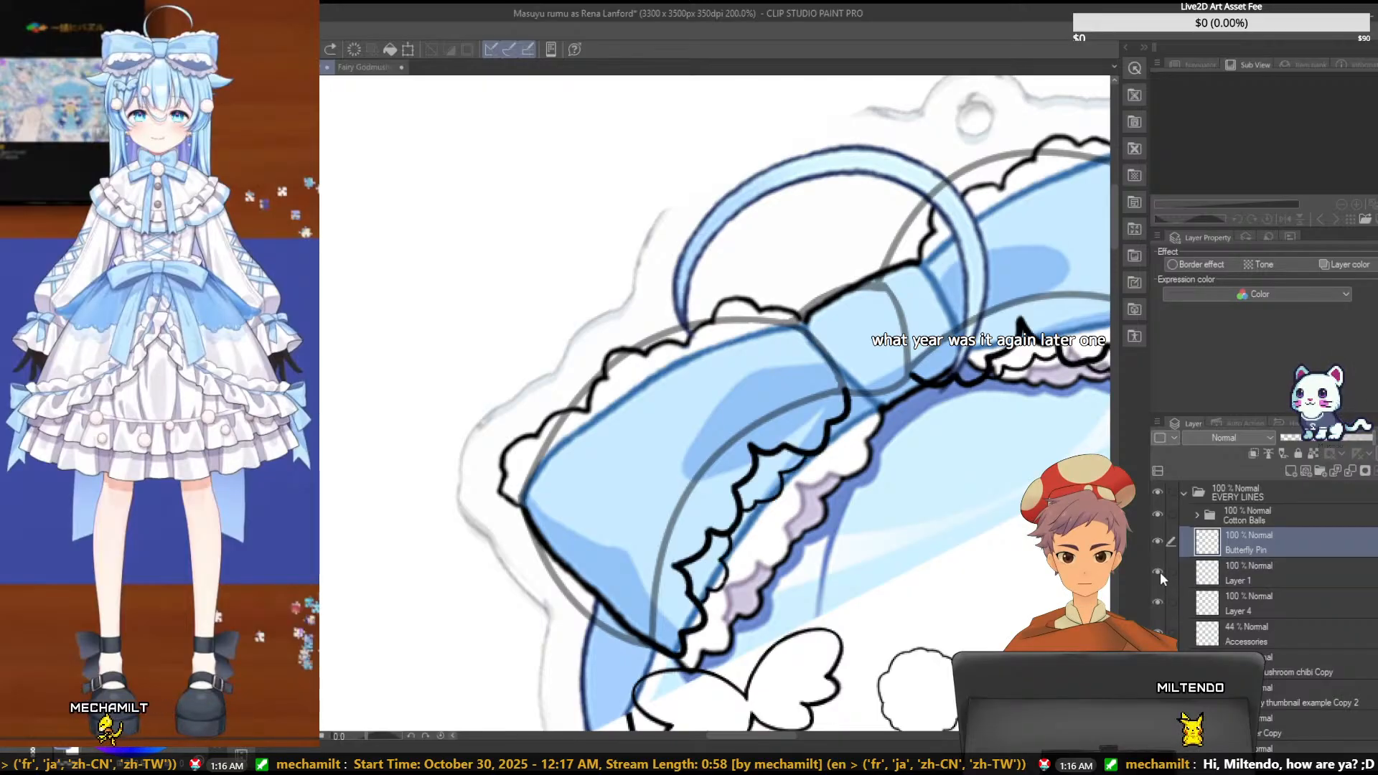
pyautogui.click(1243, 574)
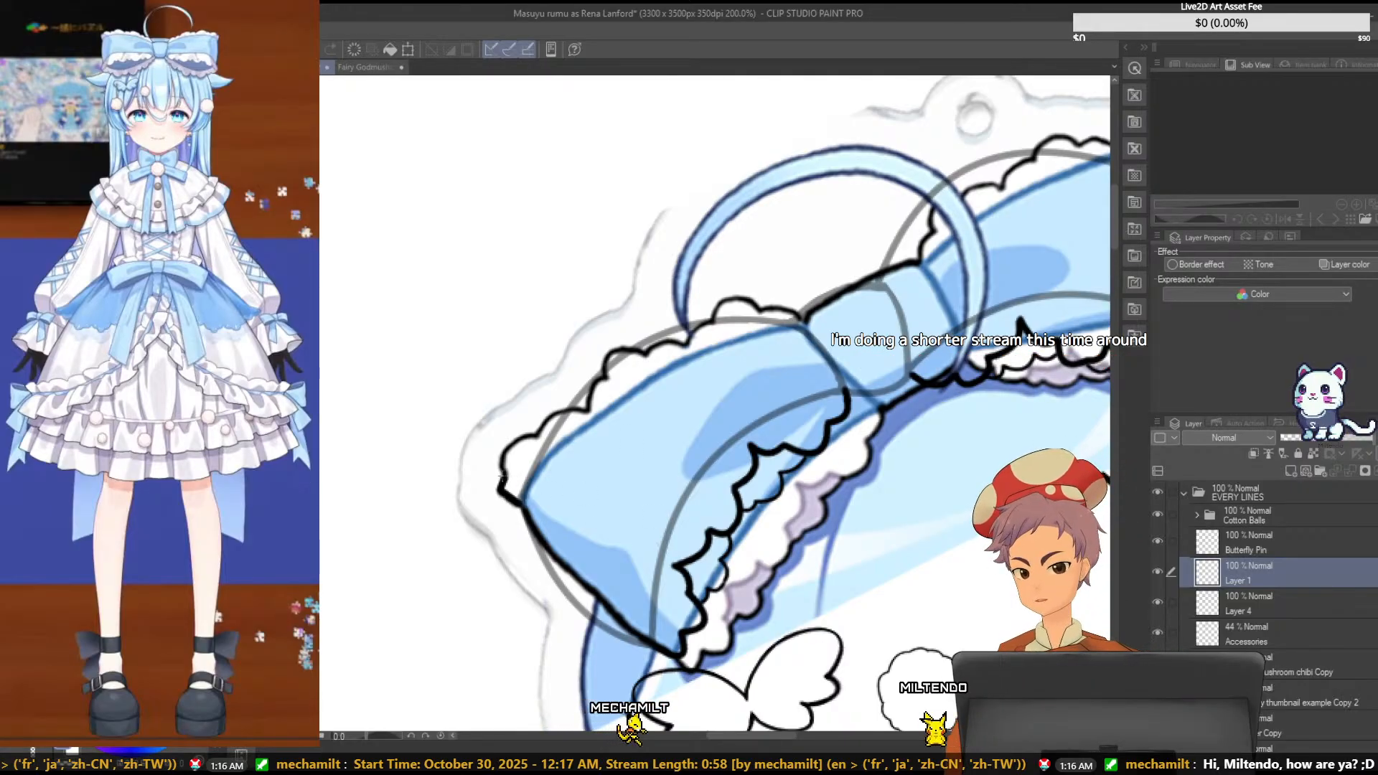
pyautogui.moveTo(528, 443); pyautogui.dragTo(539, 436)
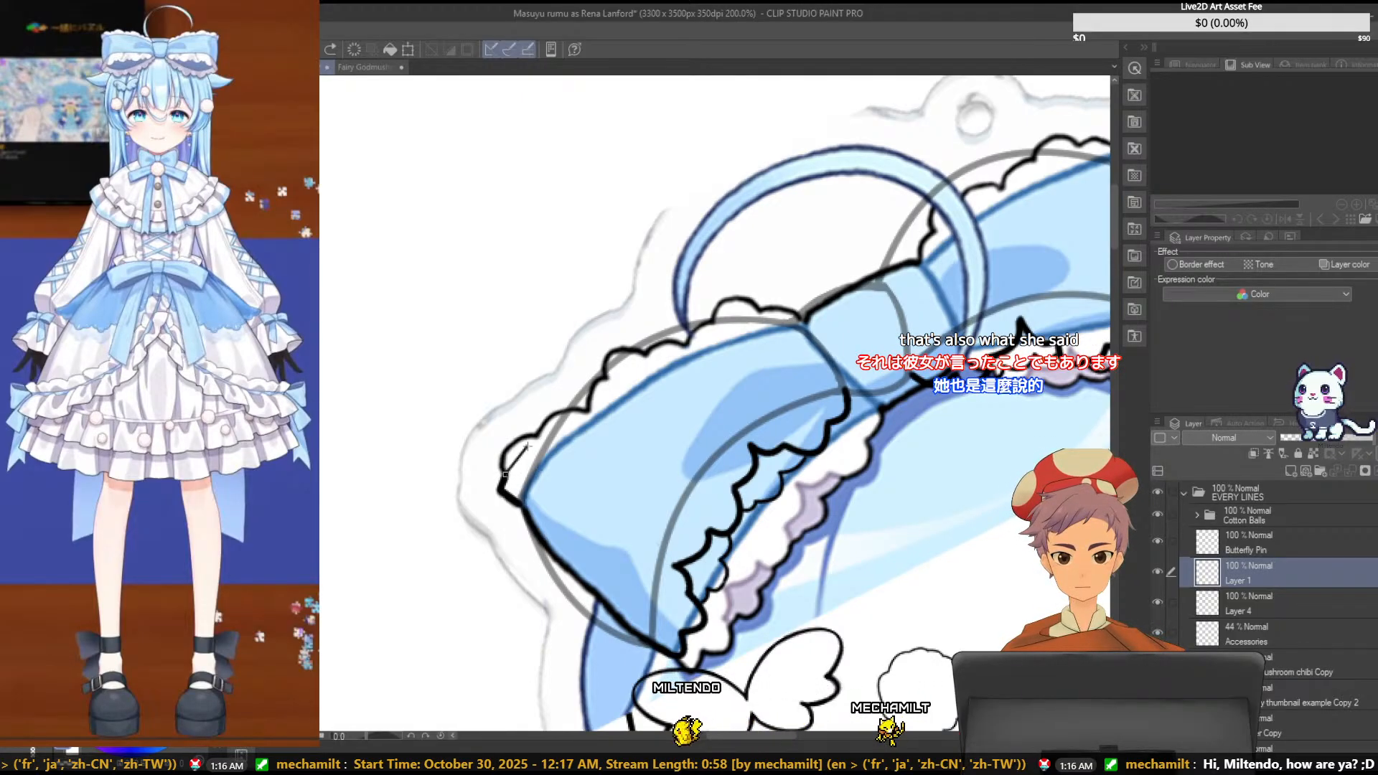
pyautogui.click(524, 429)
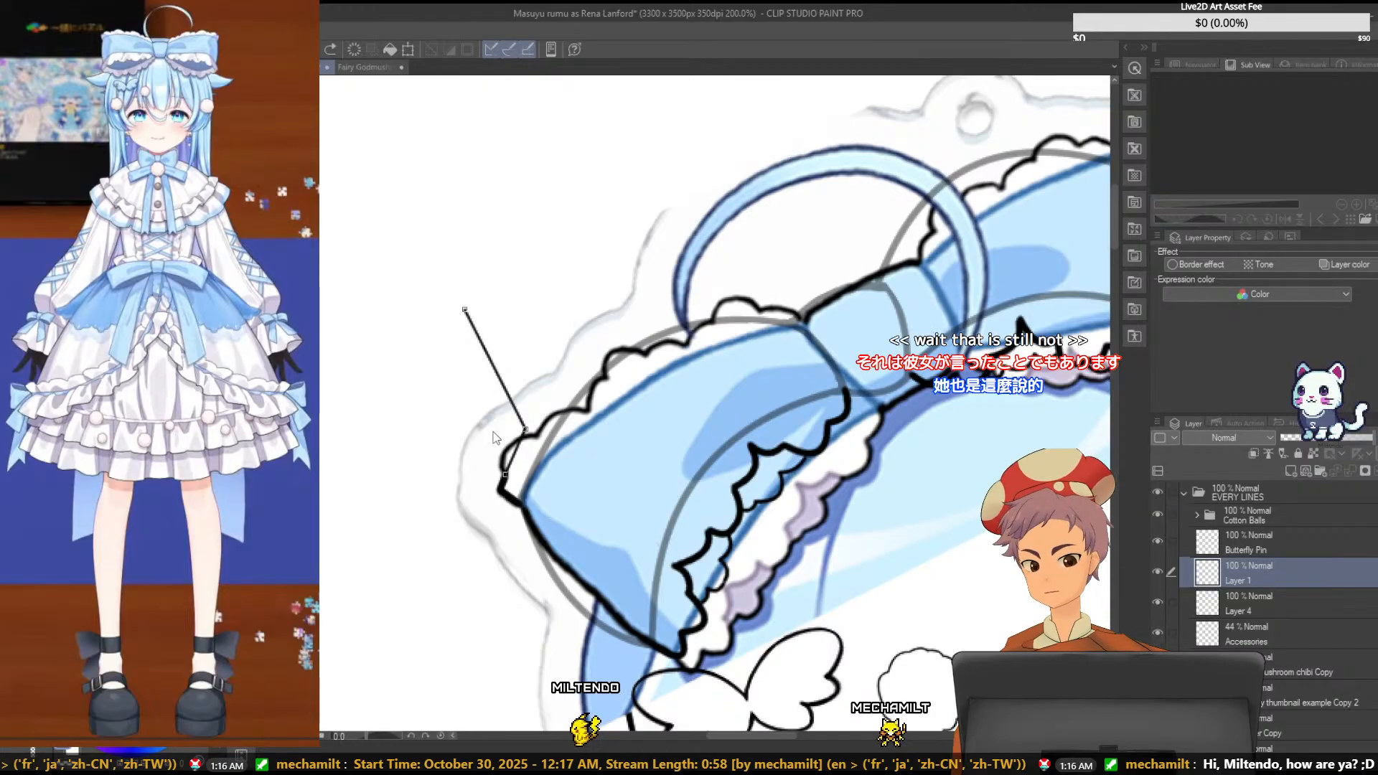
pyautogui.click(465, 309)
pyautogui.click(492, 432)
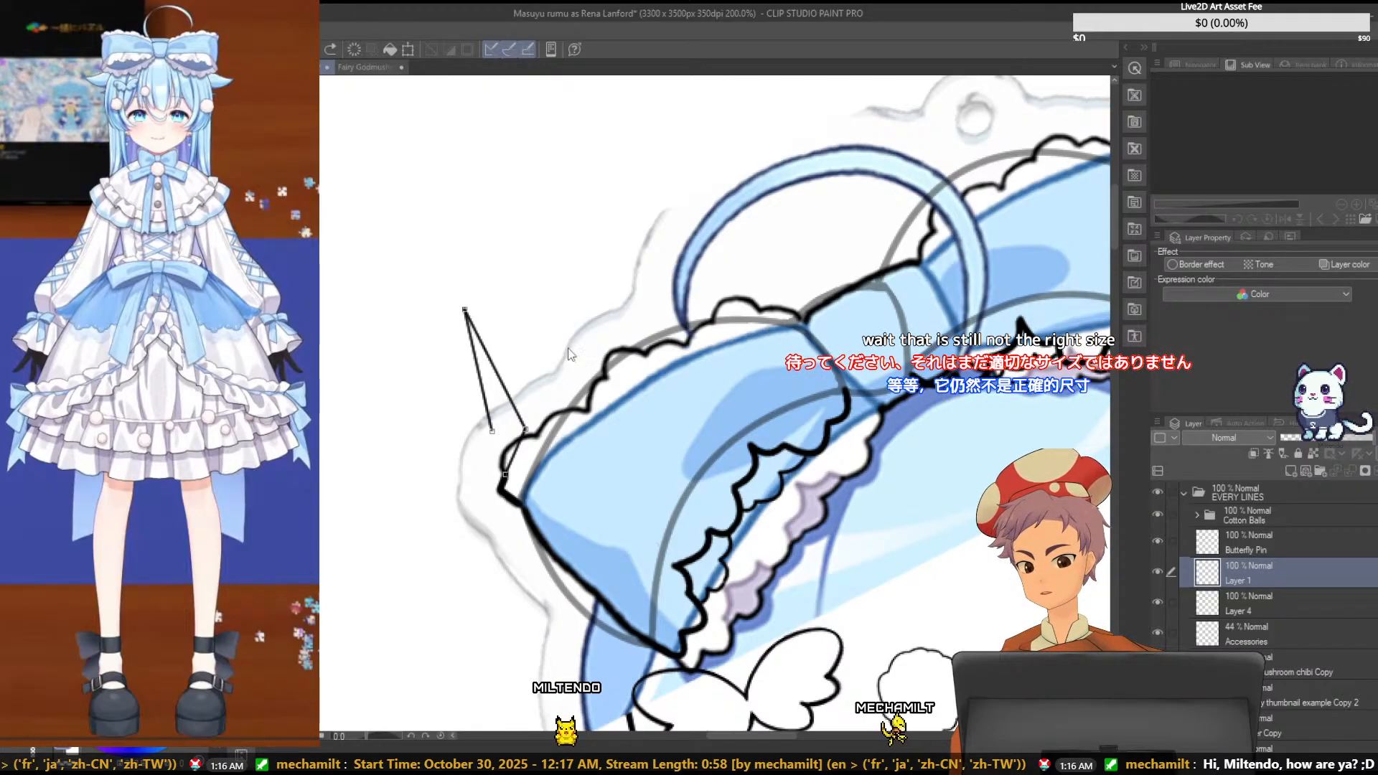
pyautogui.doubleClick(658, 249)
pyautogui.hotkey('ctrl', 'z')
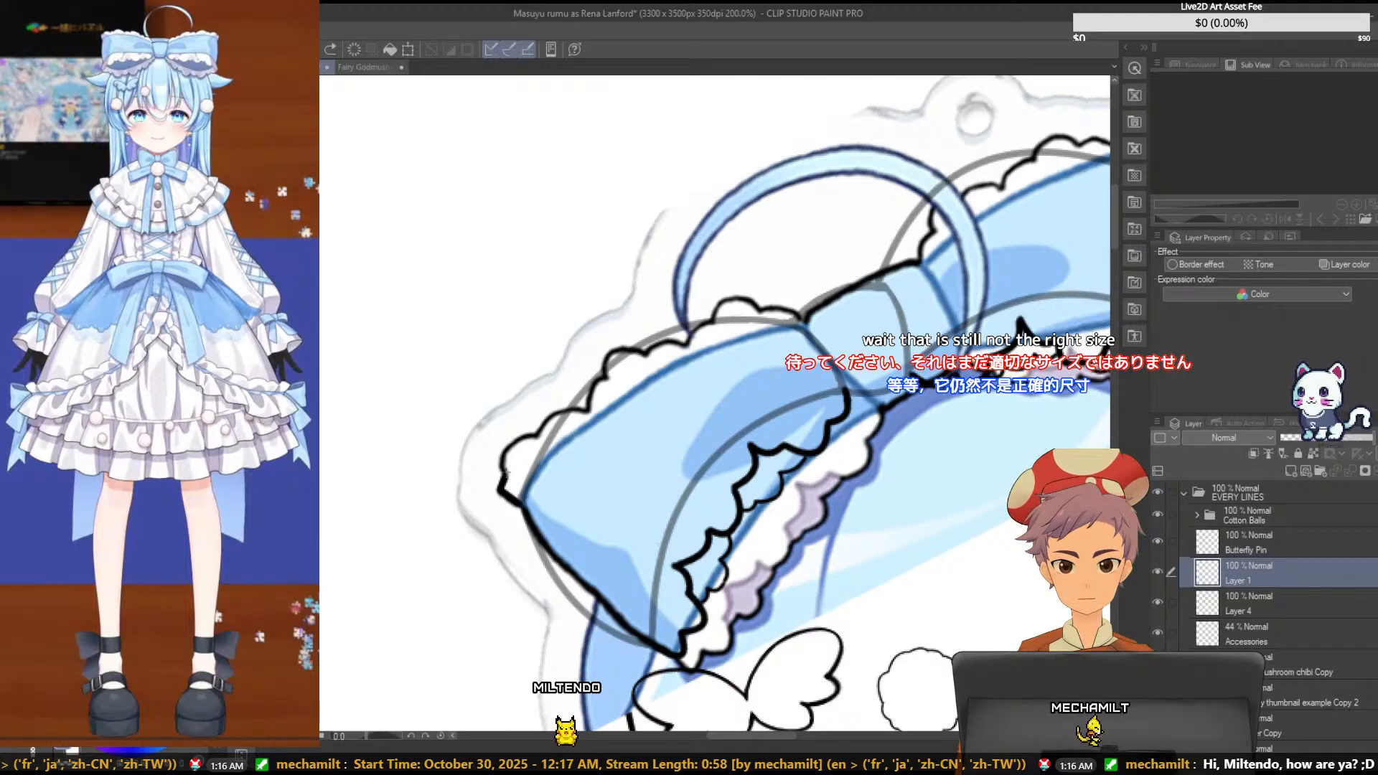
pyautogui.moveTo(505, 473); pyautogui.dragTo(537, 440)
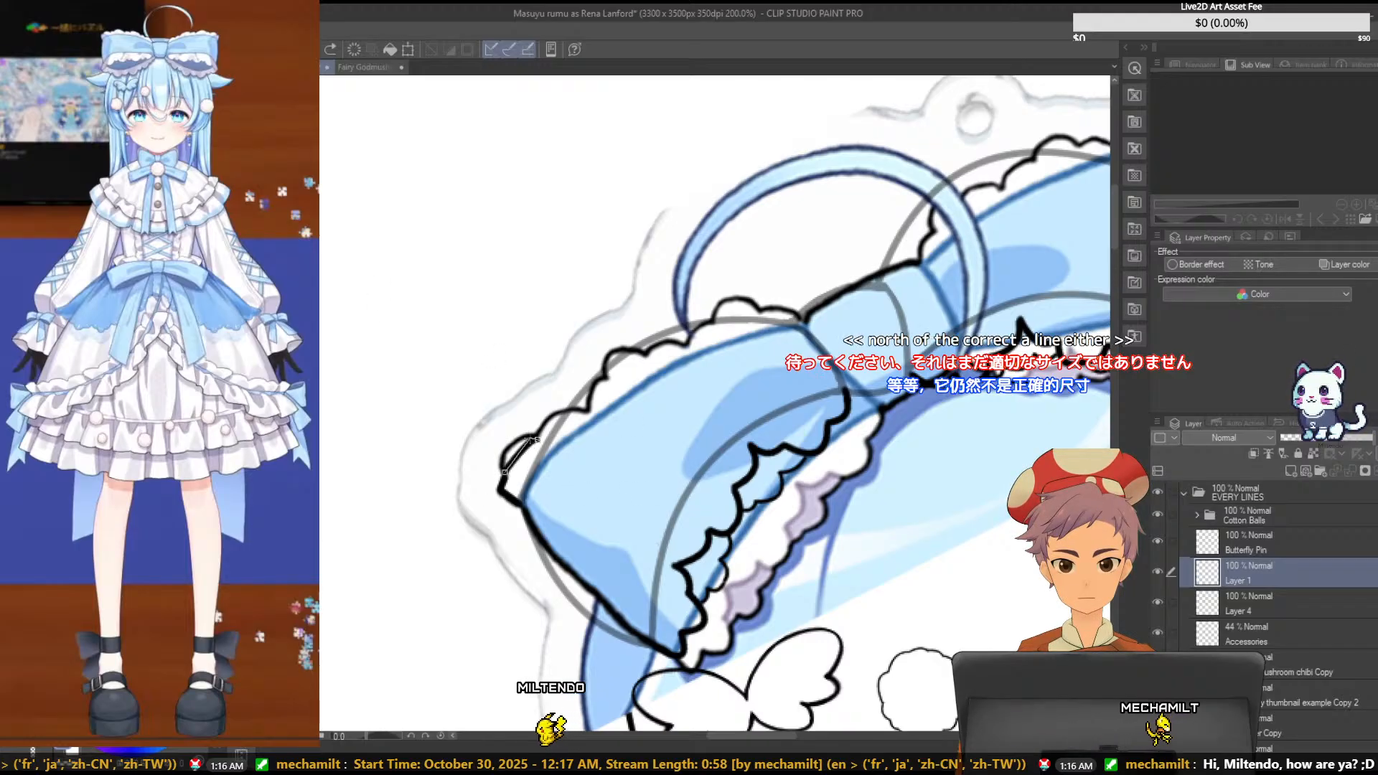
pyautogui.click(500, 433)
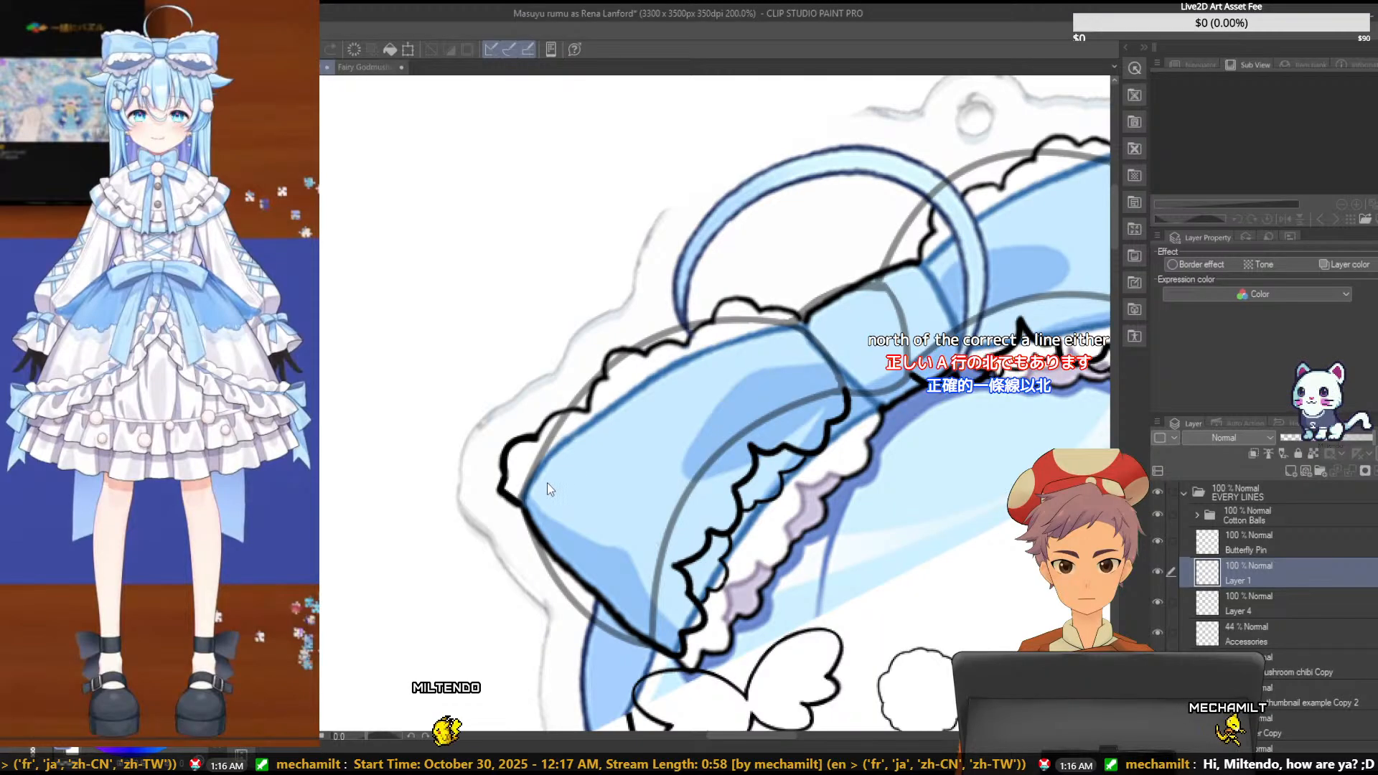
# - Trace the first scallops at the outer left corner of the bow's upper ruffle with short thick curves, undoing the stray one
pyautogui.moveTo(504, 473); pyautogui.dragTo(515, 441)
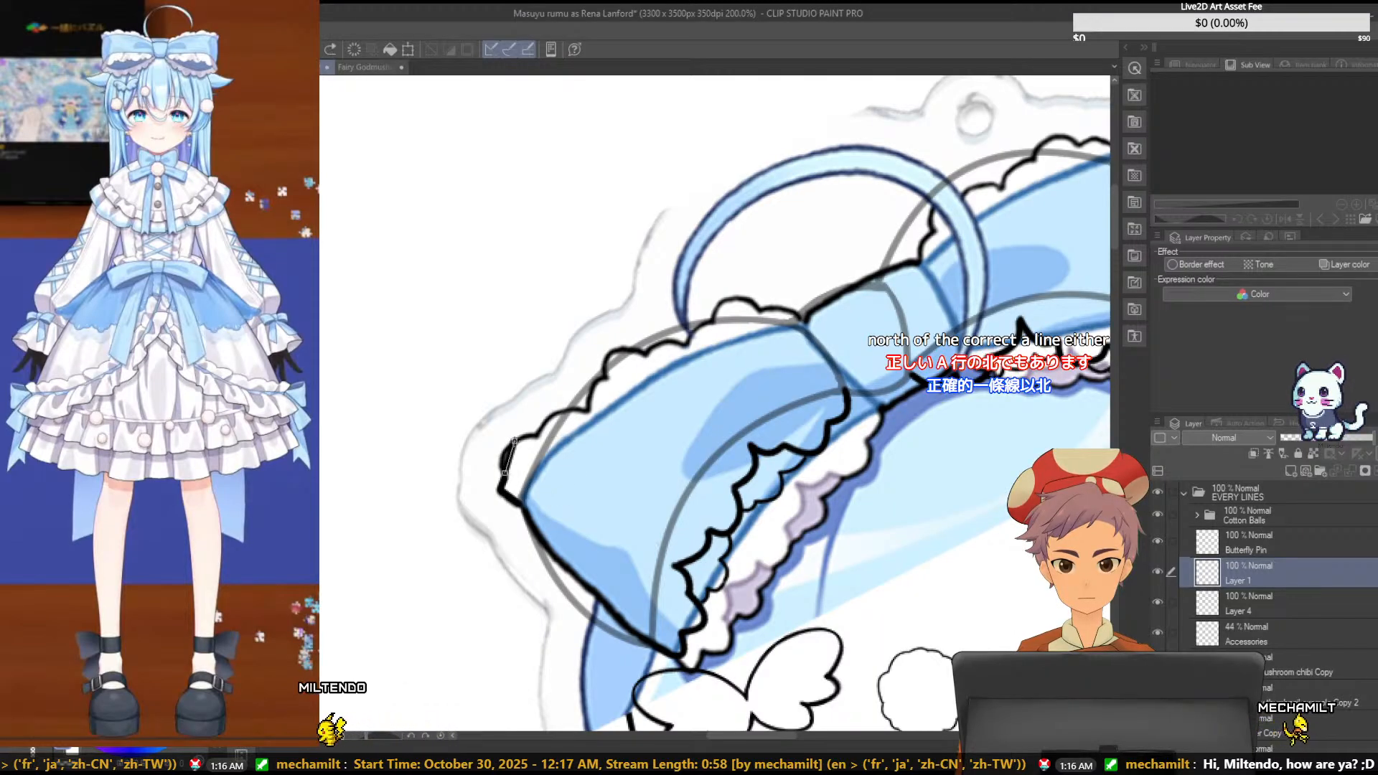
pyautogui.click(497, 454)
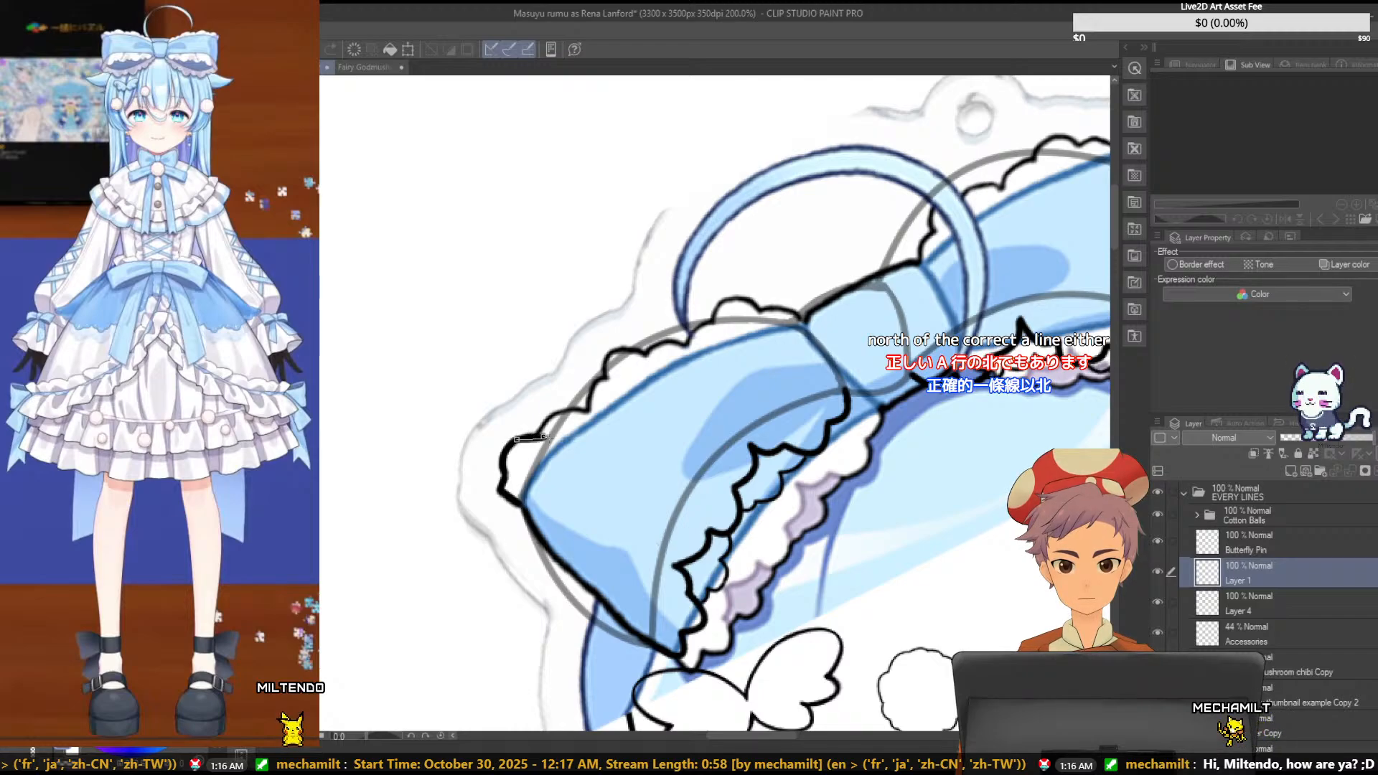
pyautogui.hotkey('ctrl', 'z')
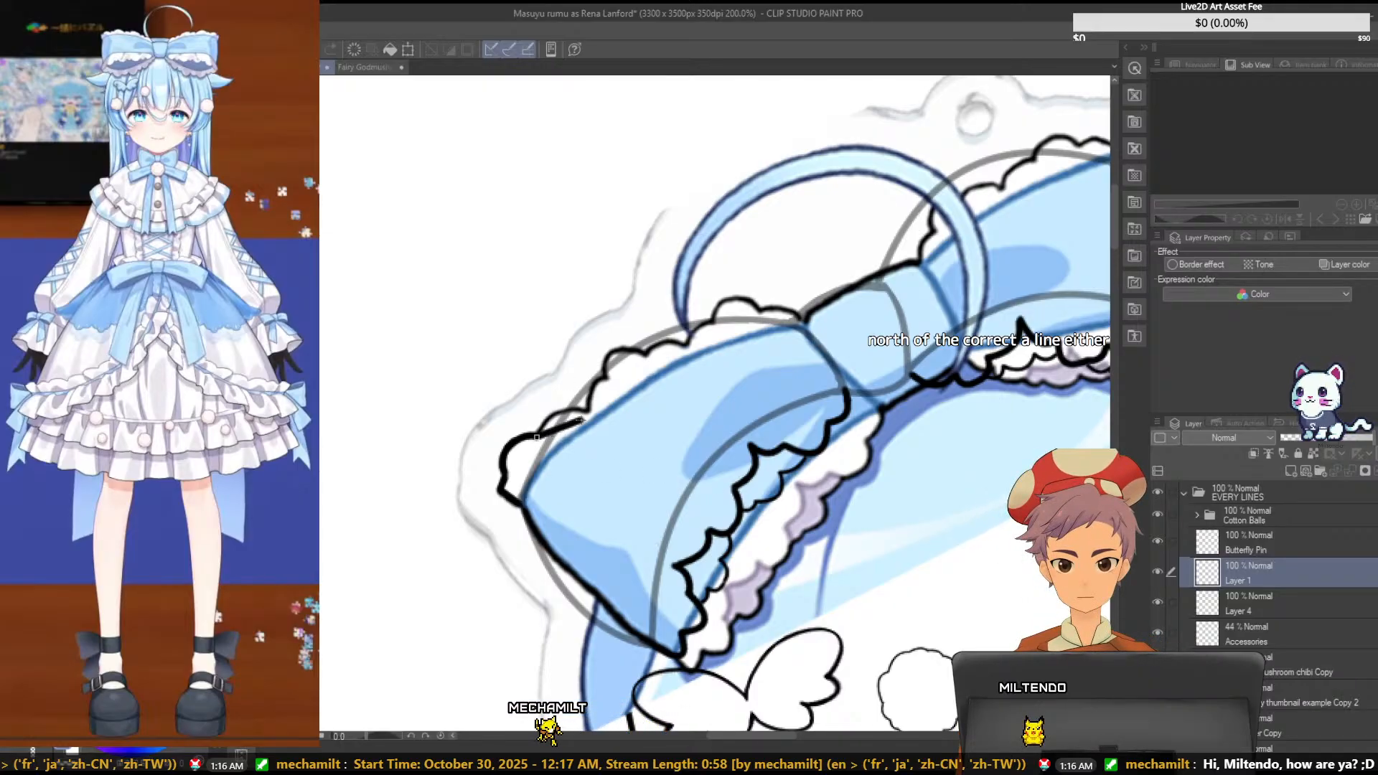
pyautogui.moveTo(583, 420); pyautogui.dragTo(589, 410)
pyautogui.click(556, 399)
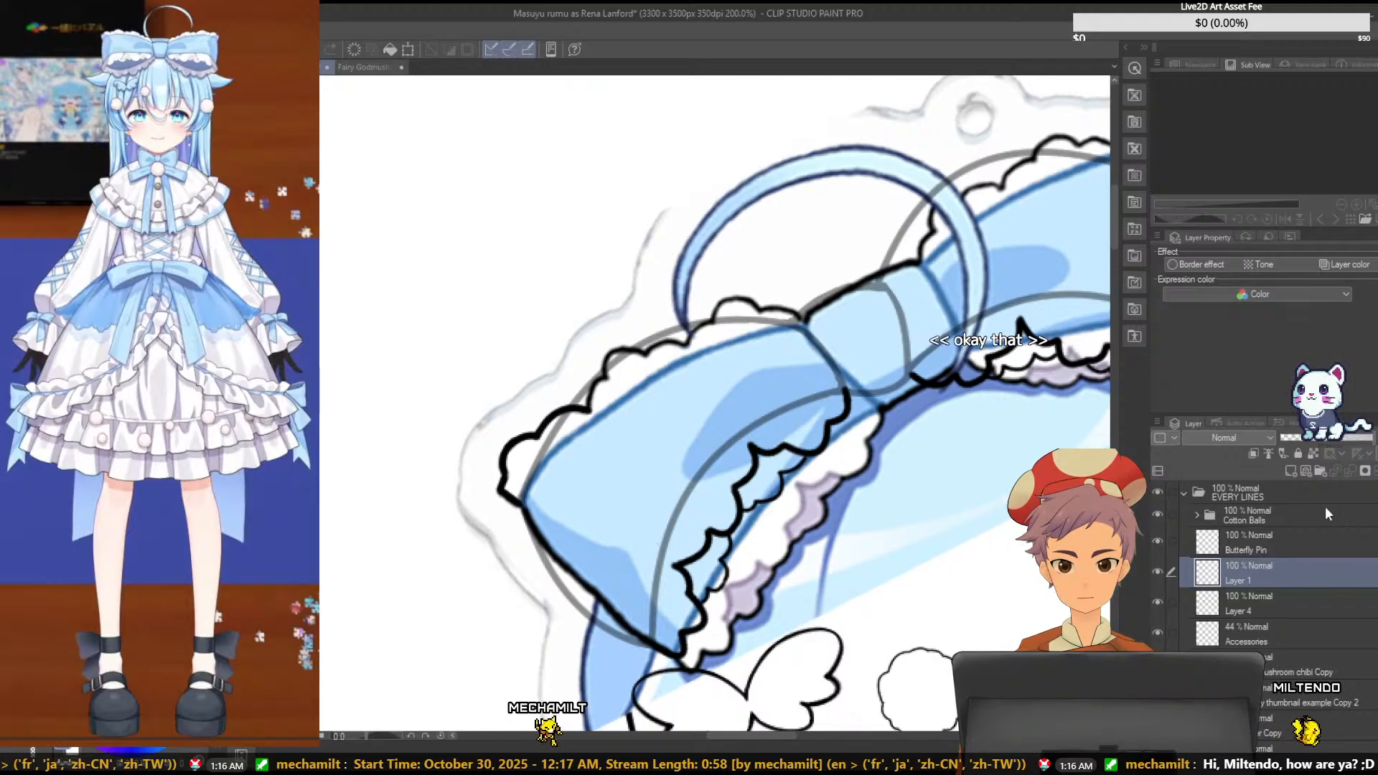
# - Create a new layer above Layer 1 and trace the upper ruffle's scallops beside the bow's center knot with short thick curves
pyautogui.click(1292, 472)
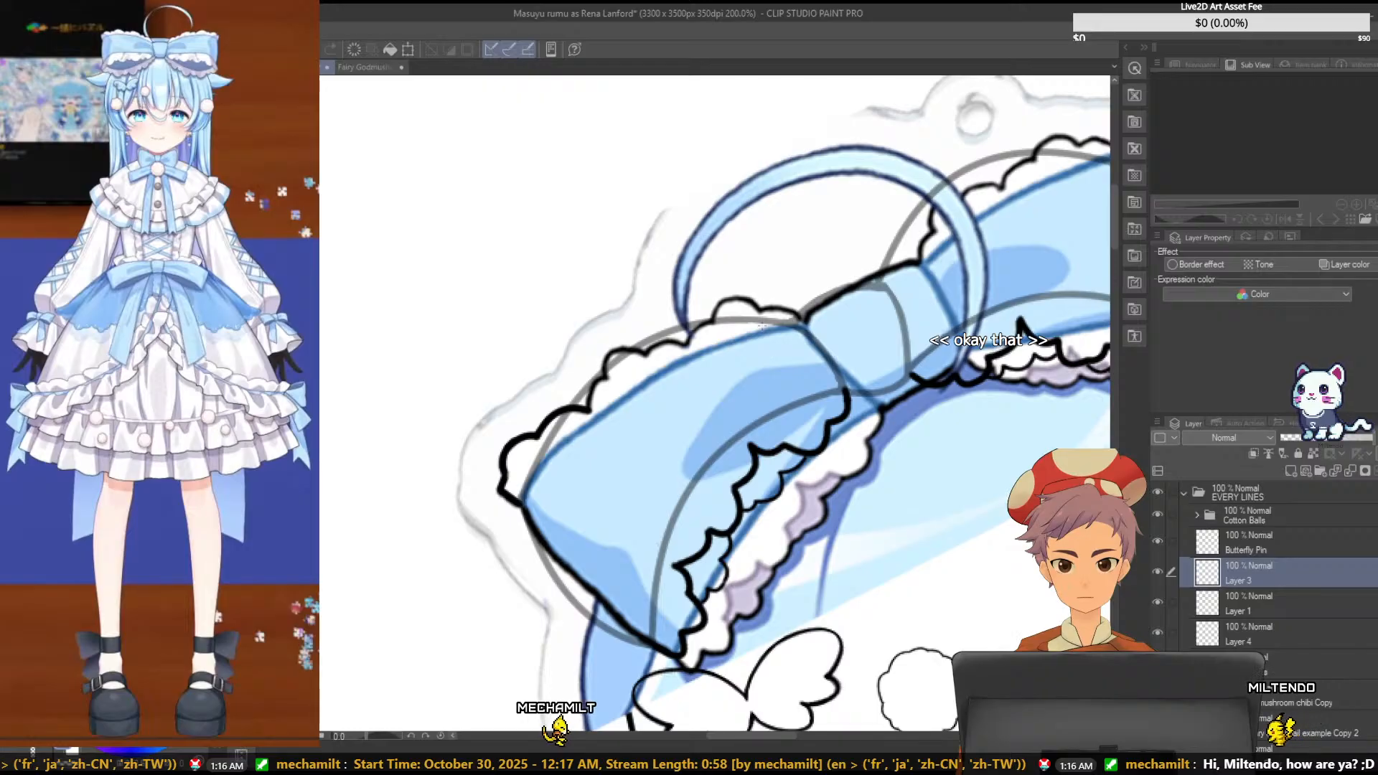
pyautogui.moveTo(761, 313); pyautogui.dragTo(803, 326)
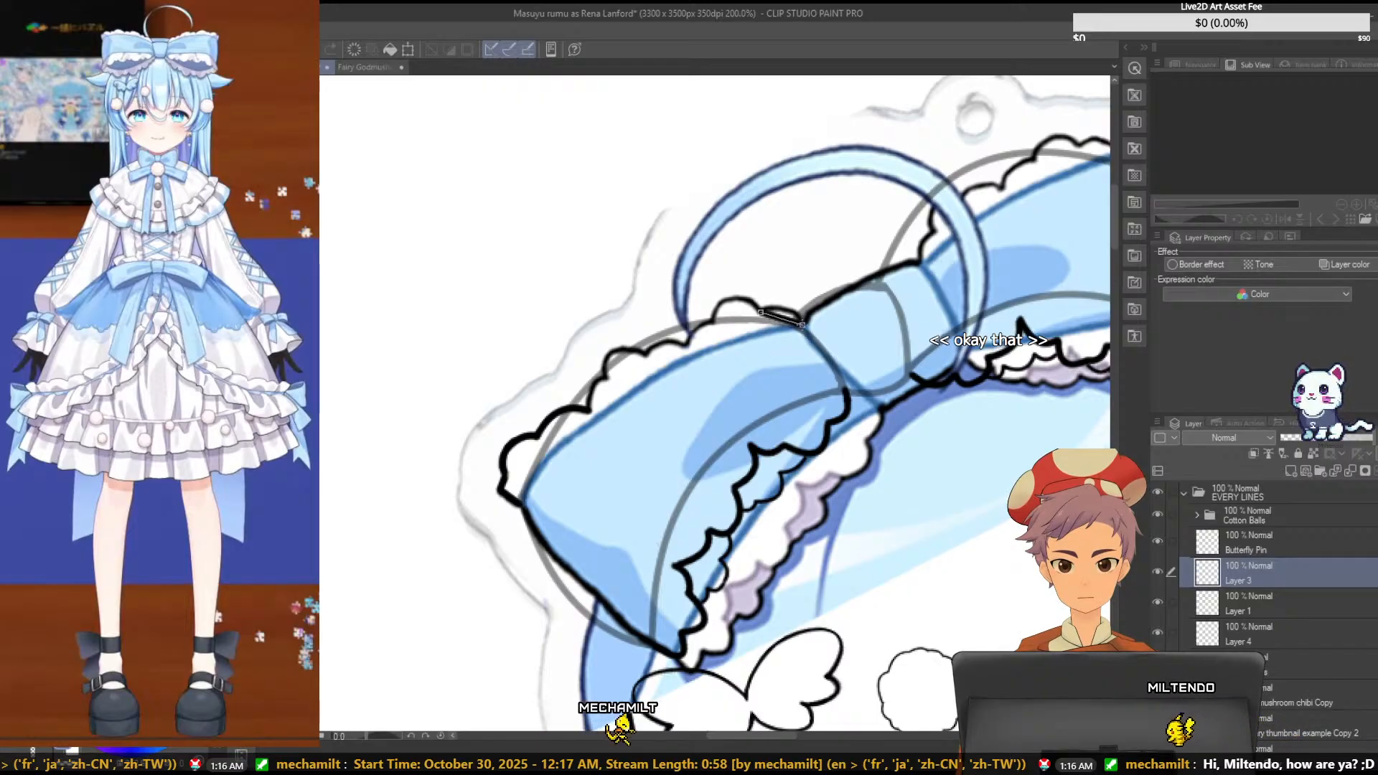
pyautogui.click(790, 304)
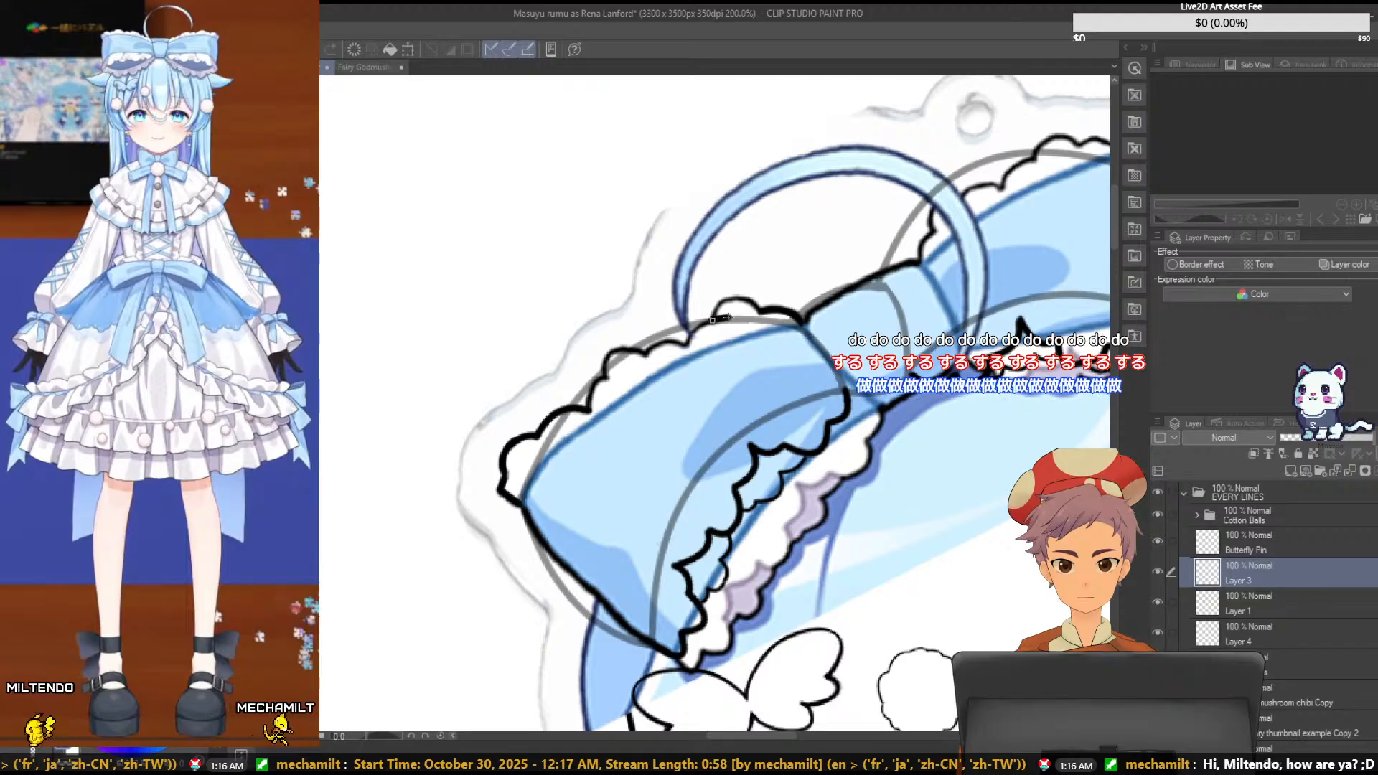
pyautogui.moveTo(755, 311); pyautogui.dragTo(759, 311)
pyautogui.click(731, 281)
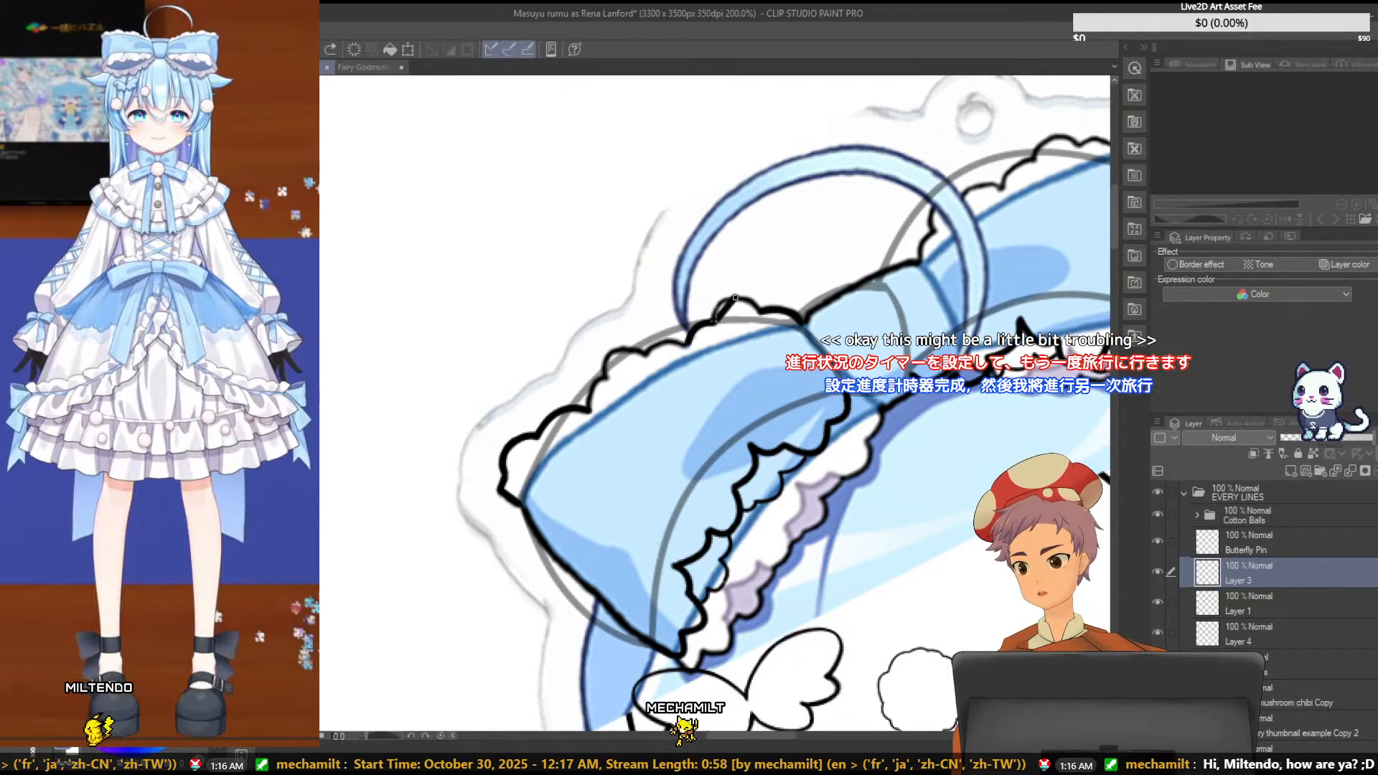
pyautogui.click(735, 297)
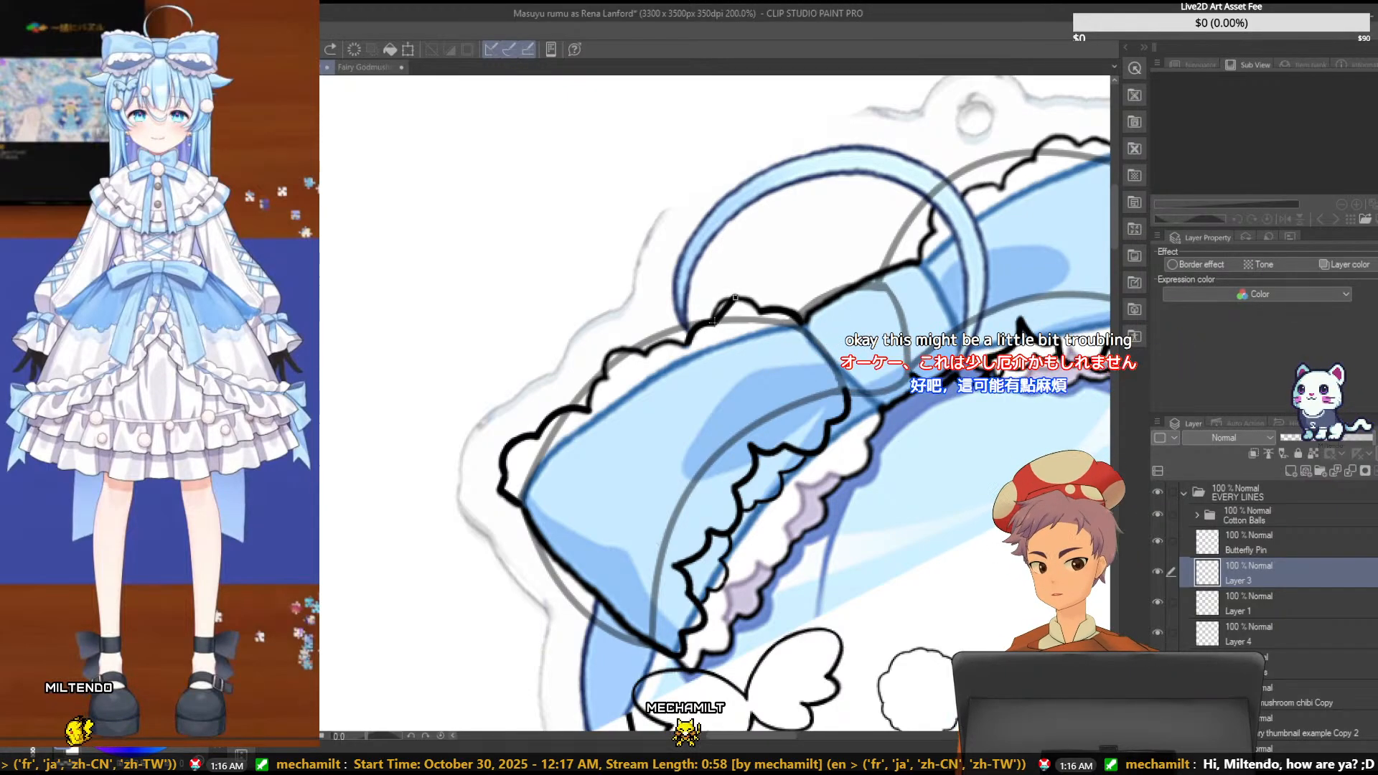
pyautogui.click(717, 299)
pyautogui.moveTo(735, 297); pyautogui.dragTo(760, 312)
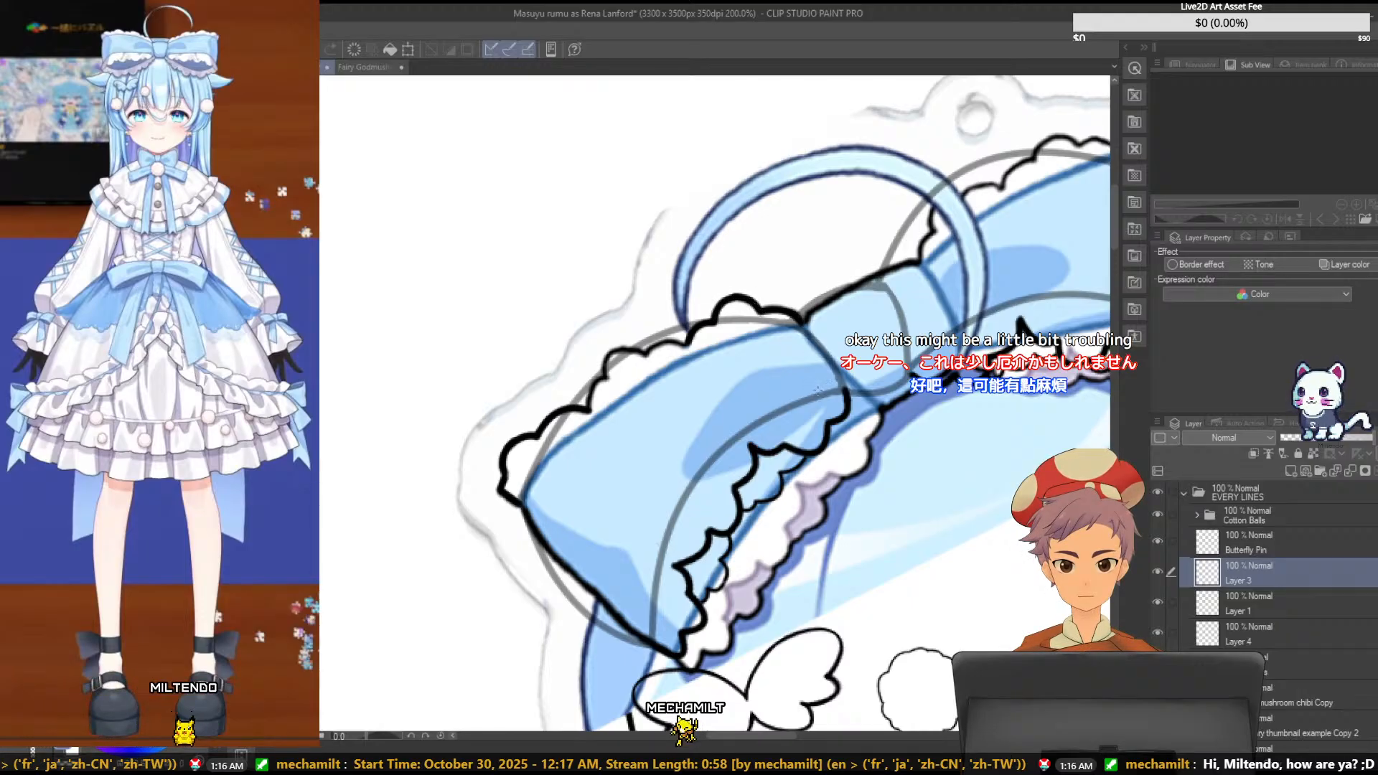
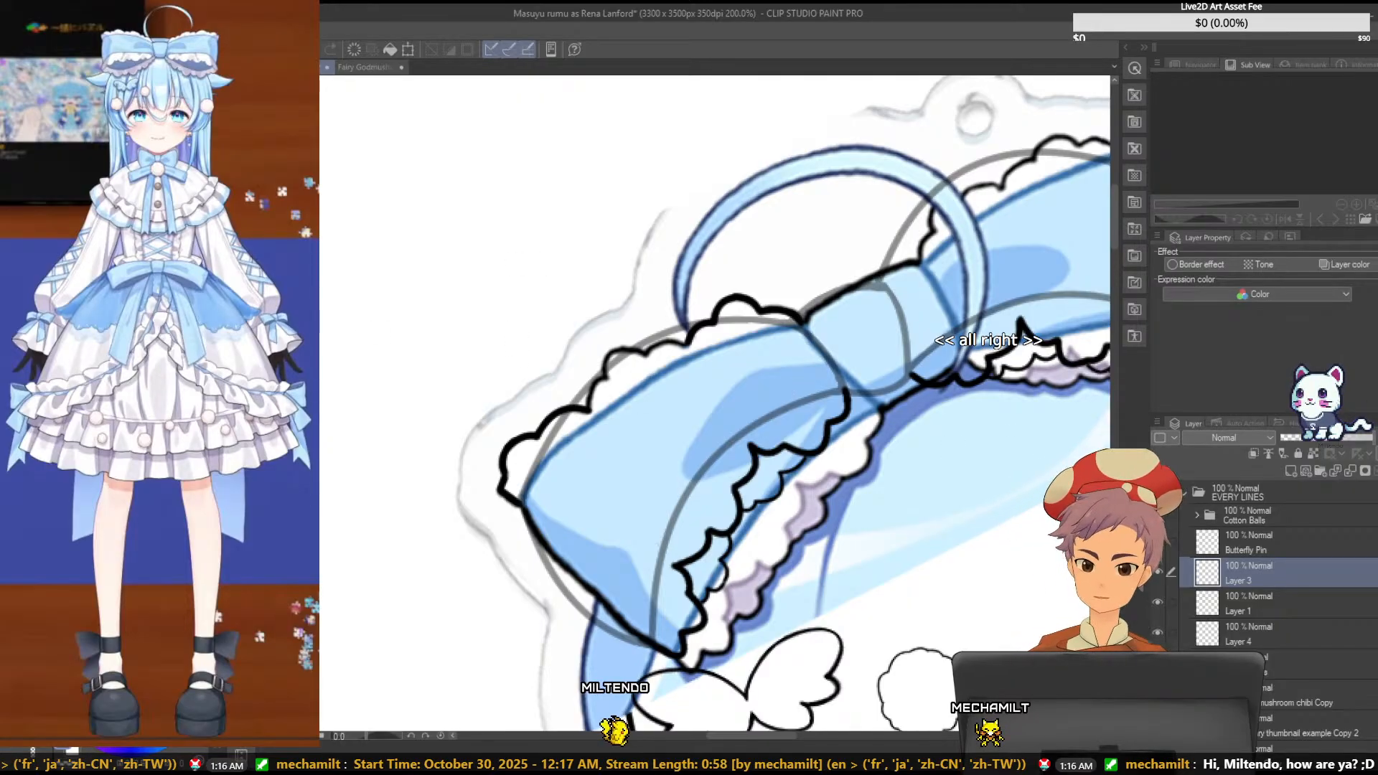
# - Trace the middle scallop of the bow's upper ruffle with a short thick curve on a new layer above Layer 3 and save the file
pyautogui.click(1292, 465)
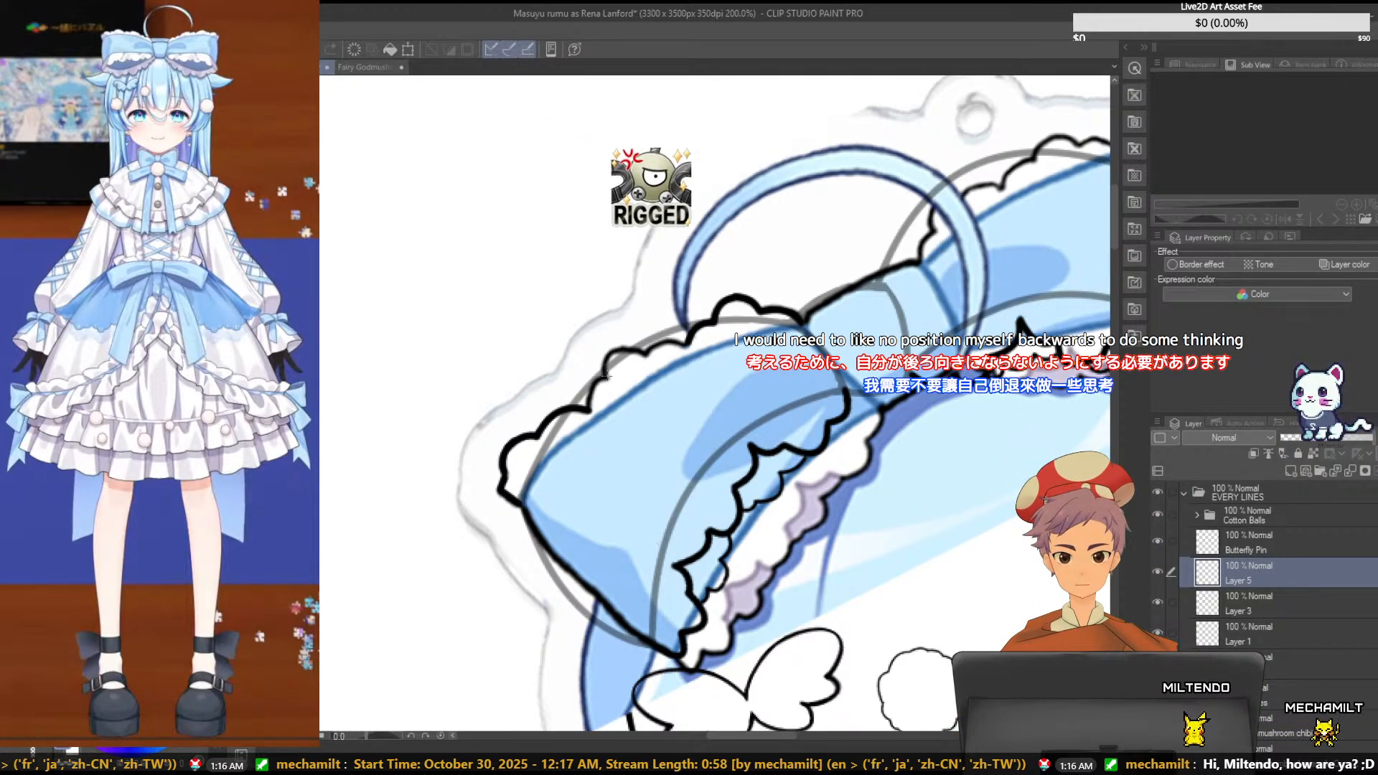
pyautogui.moveTo(607, 376); pyautogui.dragTo(647, 356)
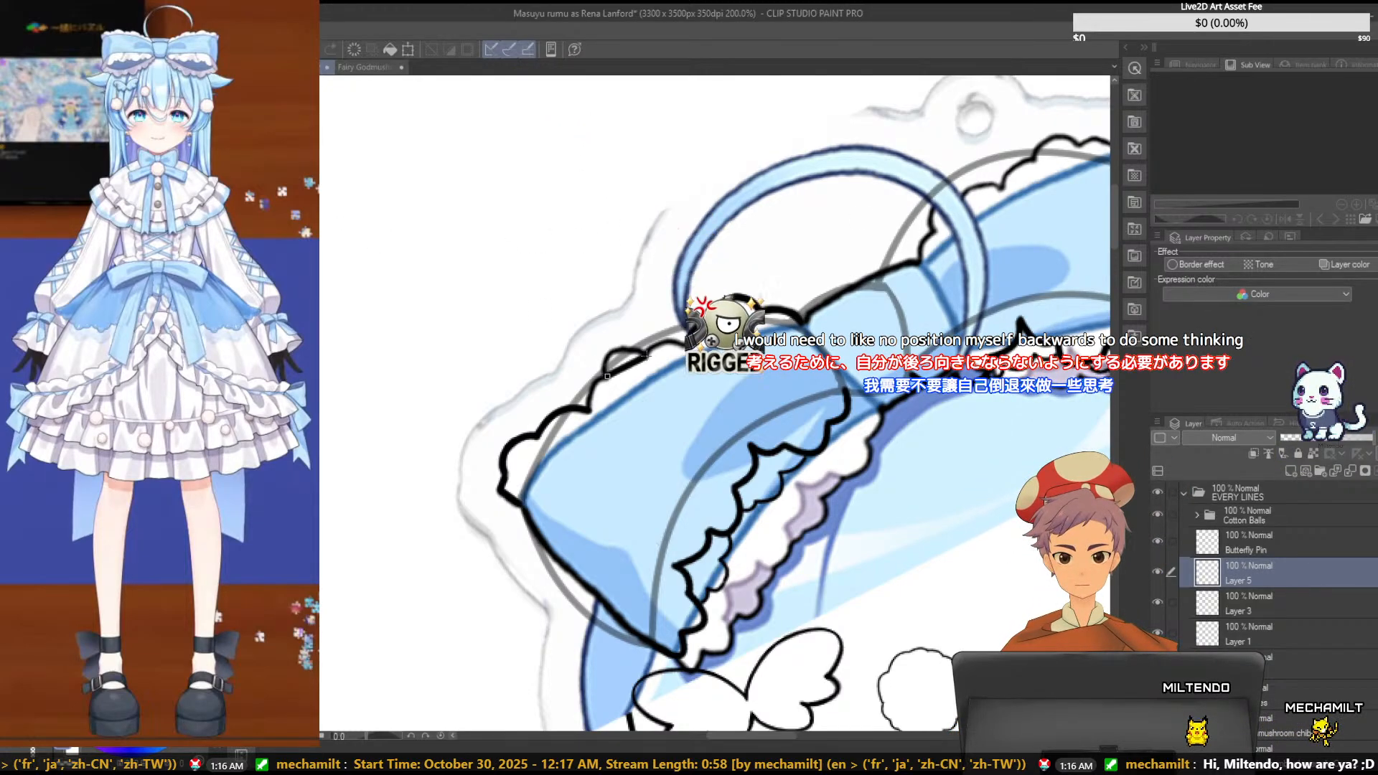
pyautogui.click(606, 336)
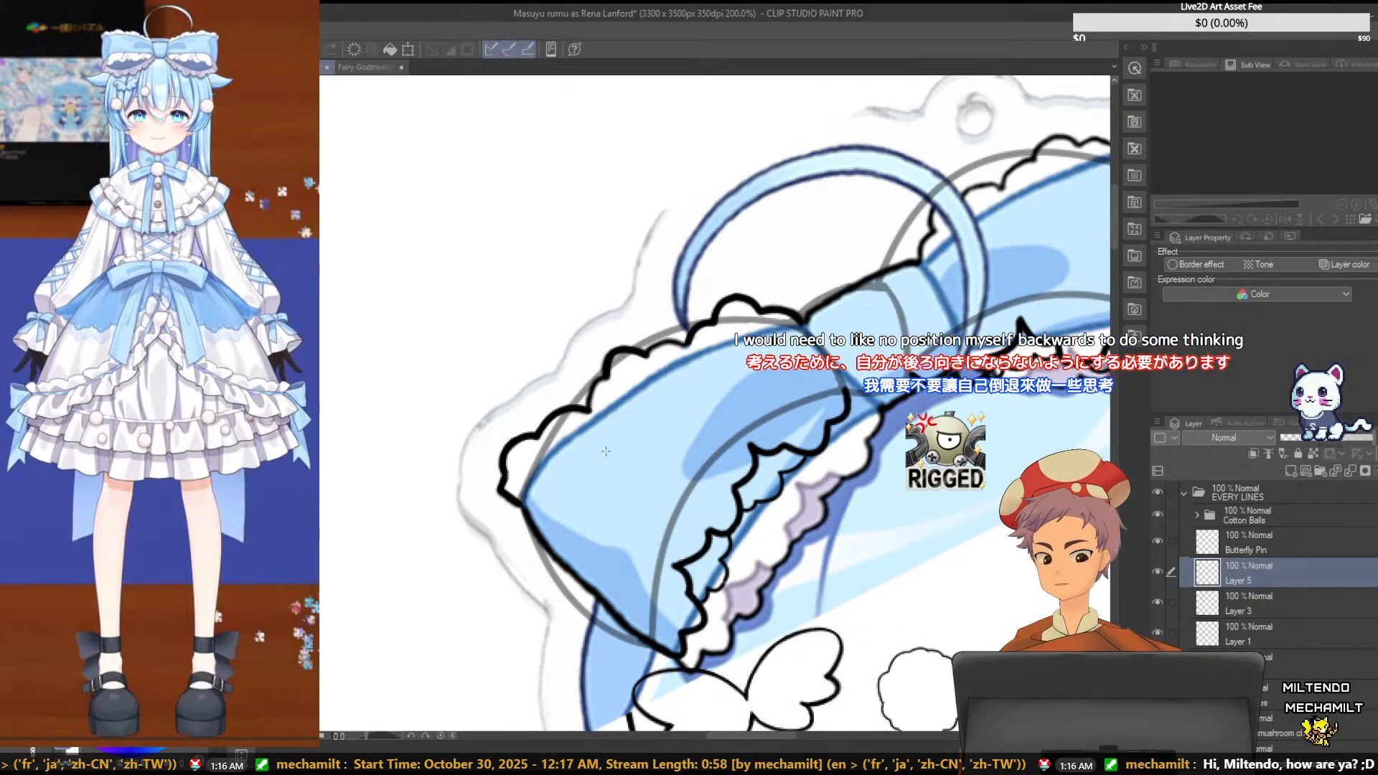
pyautogui.hotkey('ctrl', 'z')
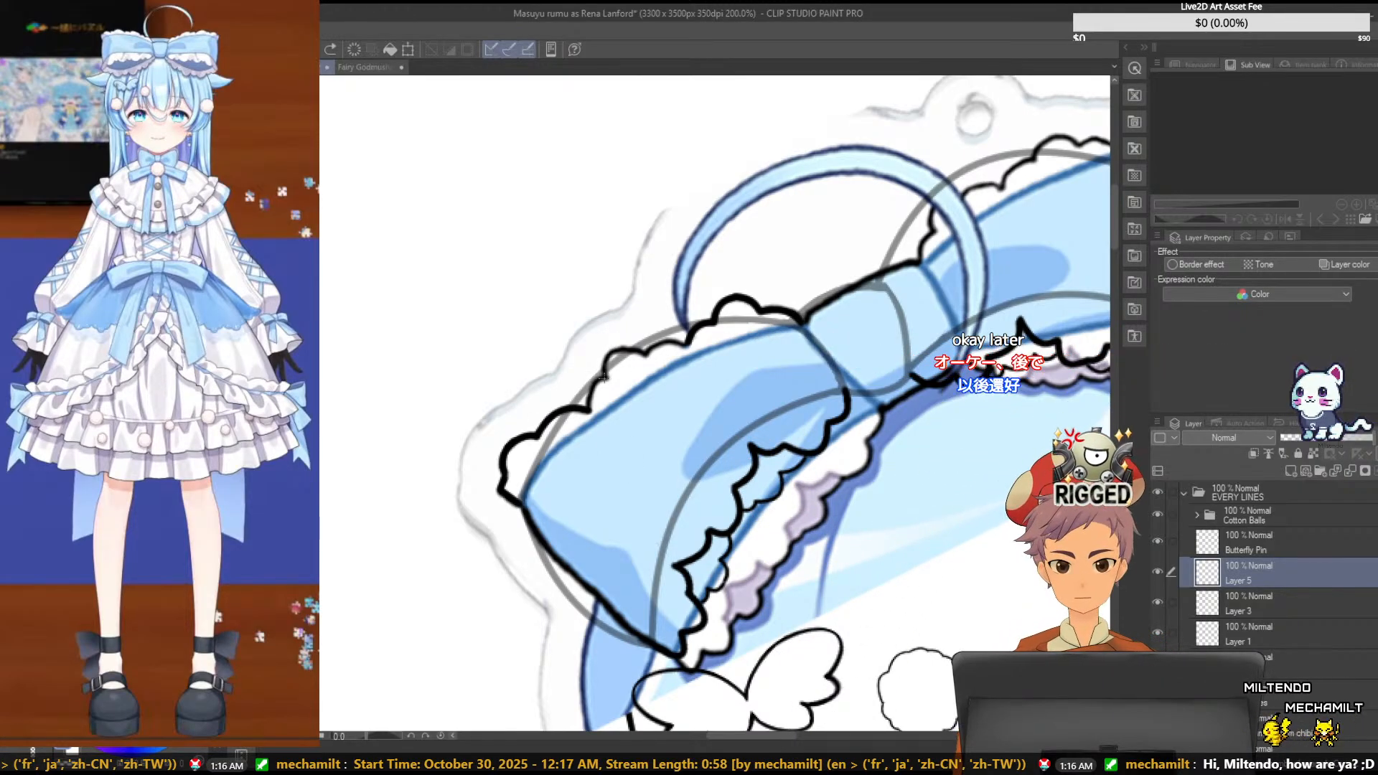
pyautogui.moveTo(604, 377); pyautogui.dragTo(648, 355)
pyautogui.click(608, 335)
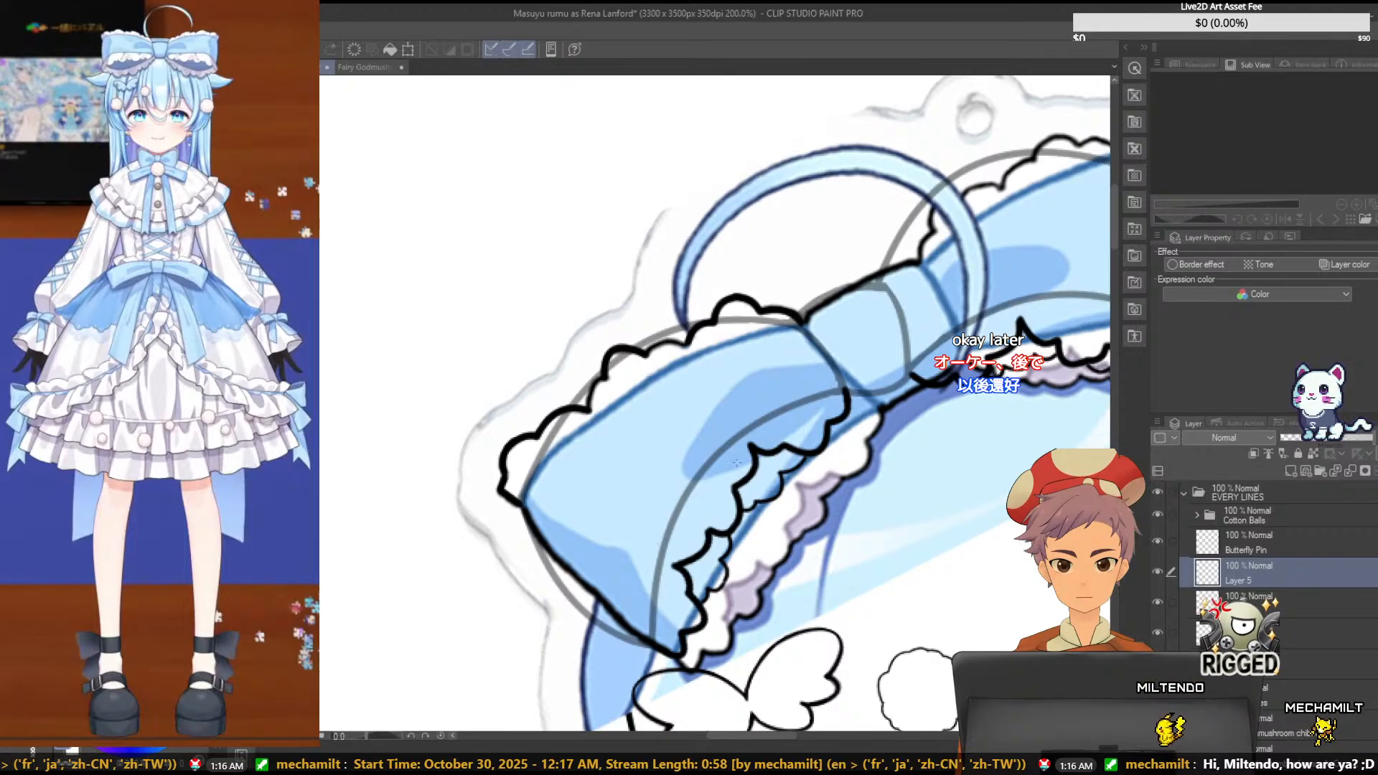
pyautogui.hotkey('ctrl', 's')
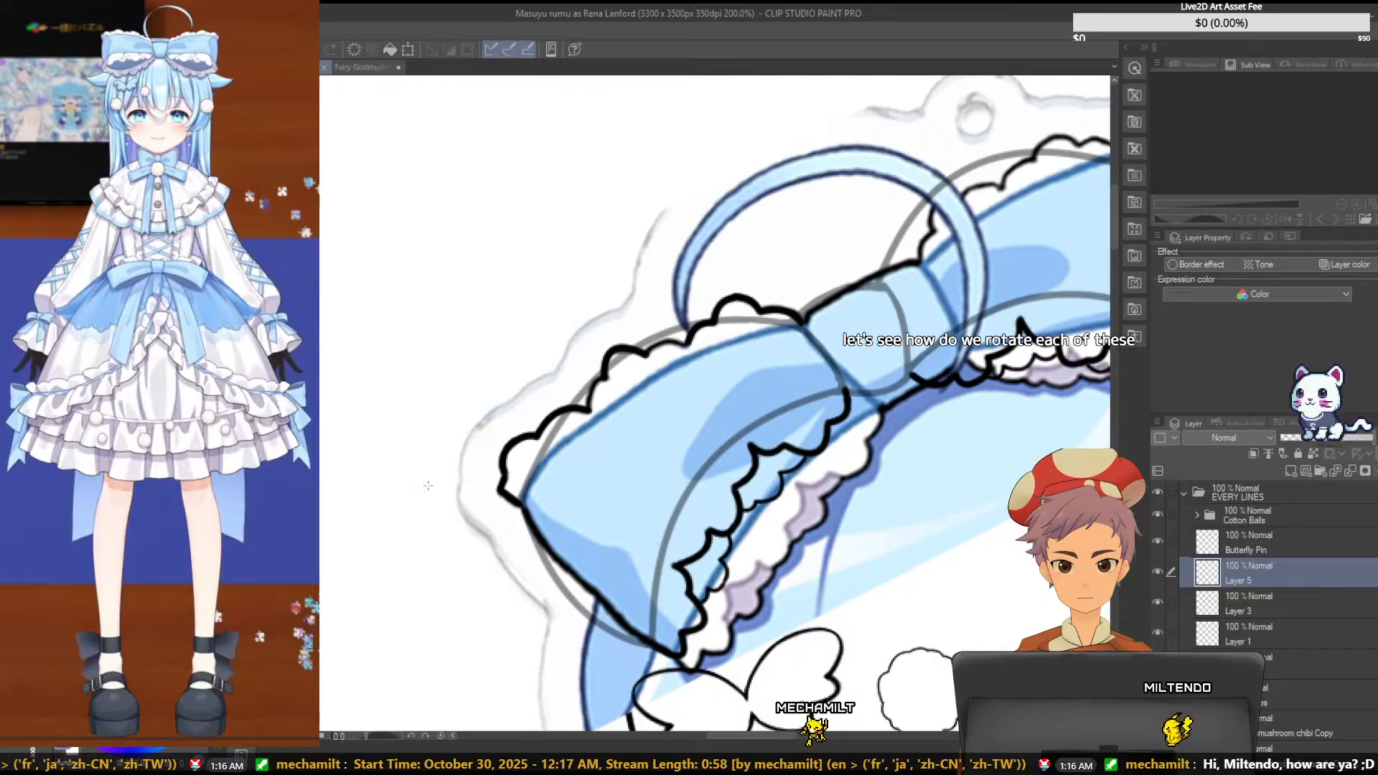
pyautogui.click(1158, 601)
pyautogui.click(1158, 602)
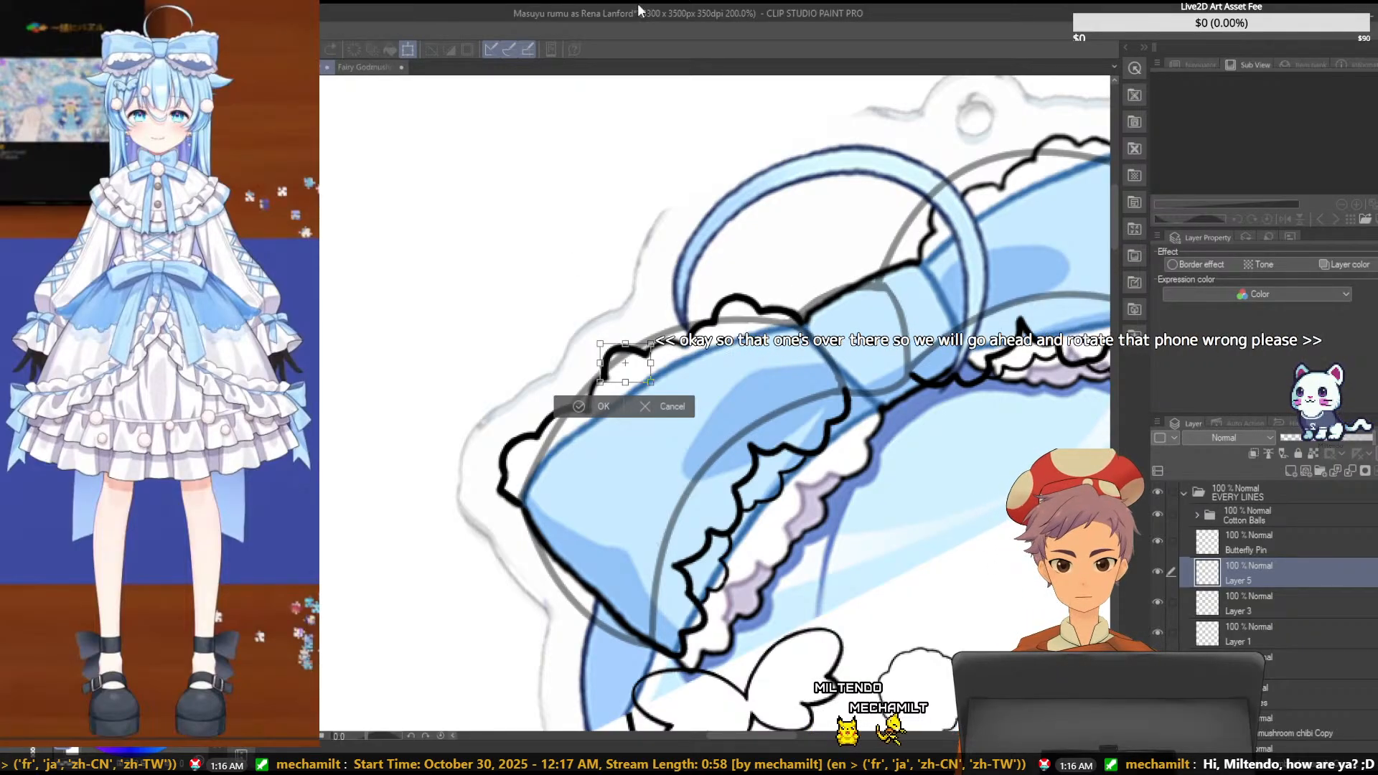
pyautogui.press('Return')
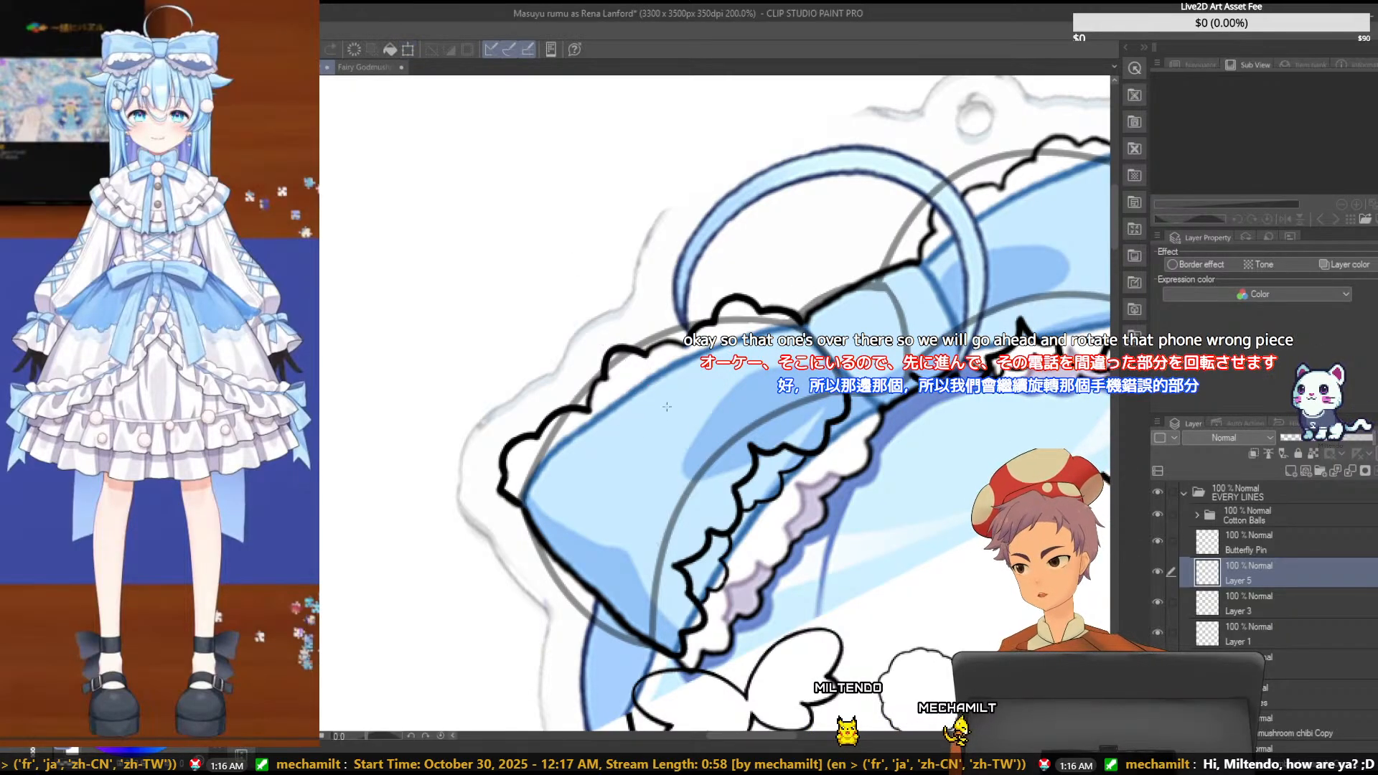
pyautogui.moveTo(667, 407)
pyautogui.mouseDown()
pyautogui.moveTo(986, 479)
pyautogui.moveTo(782, 449)
pyautogui.mouseUp()
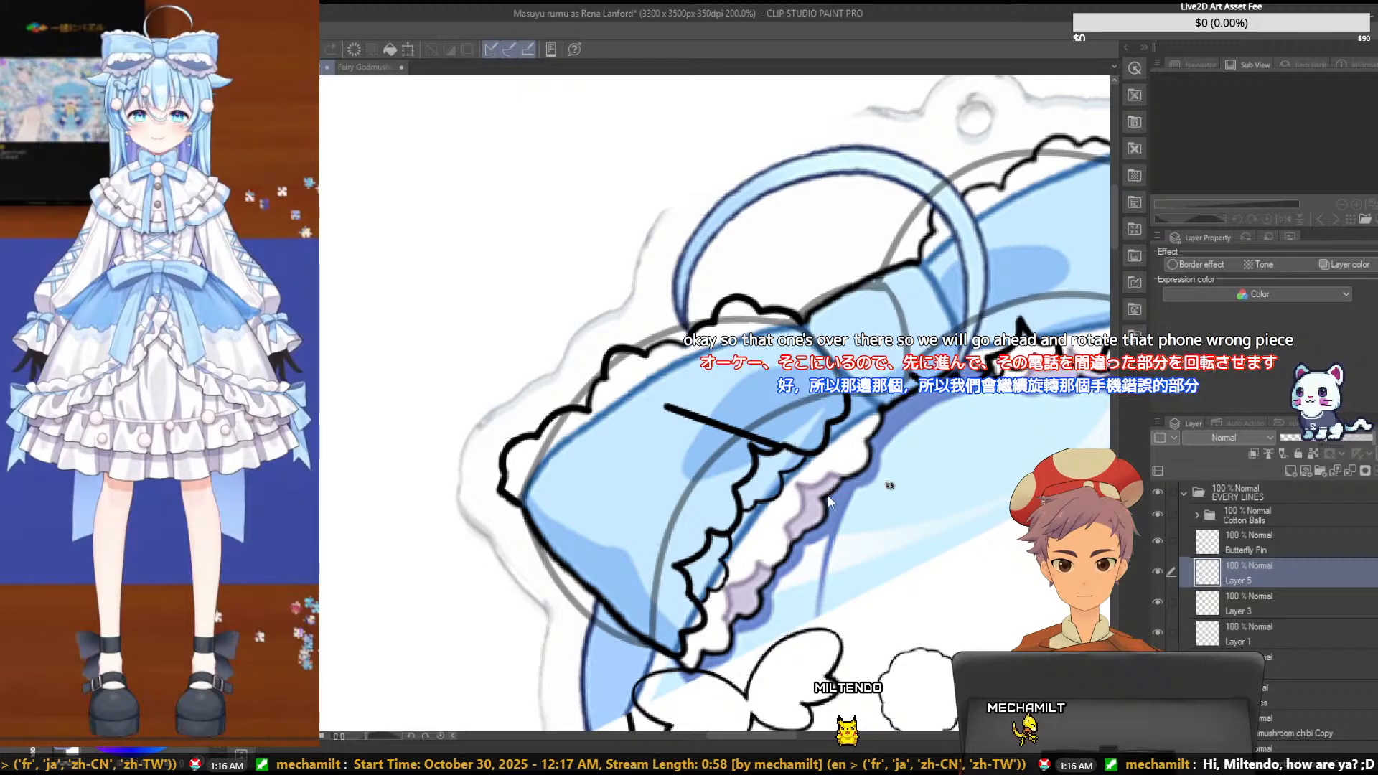
pyautogui.hotkey('ctrl', 'z')
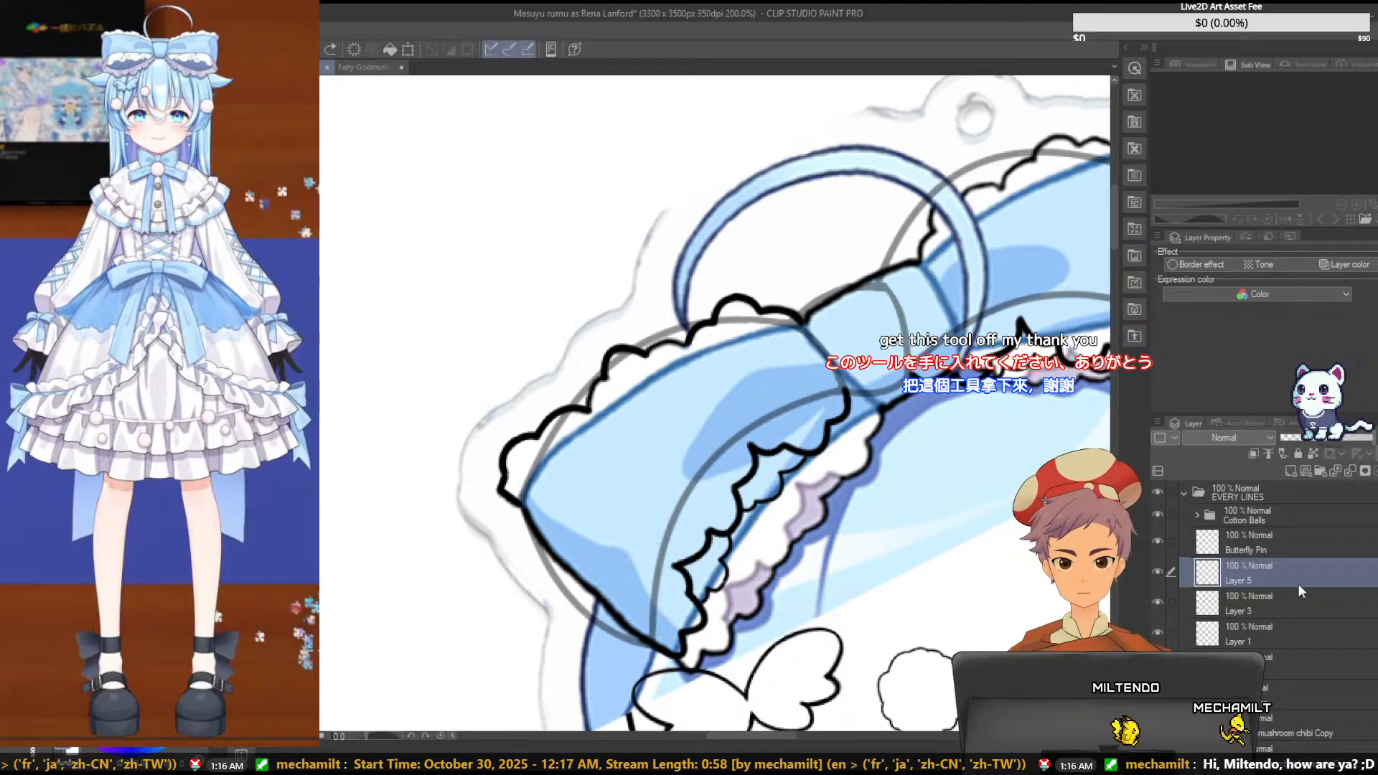
pyautogui.hotkey('ctrl', 't')
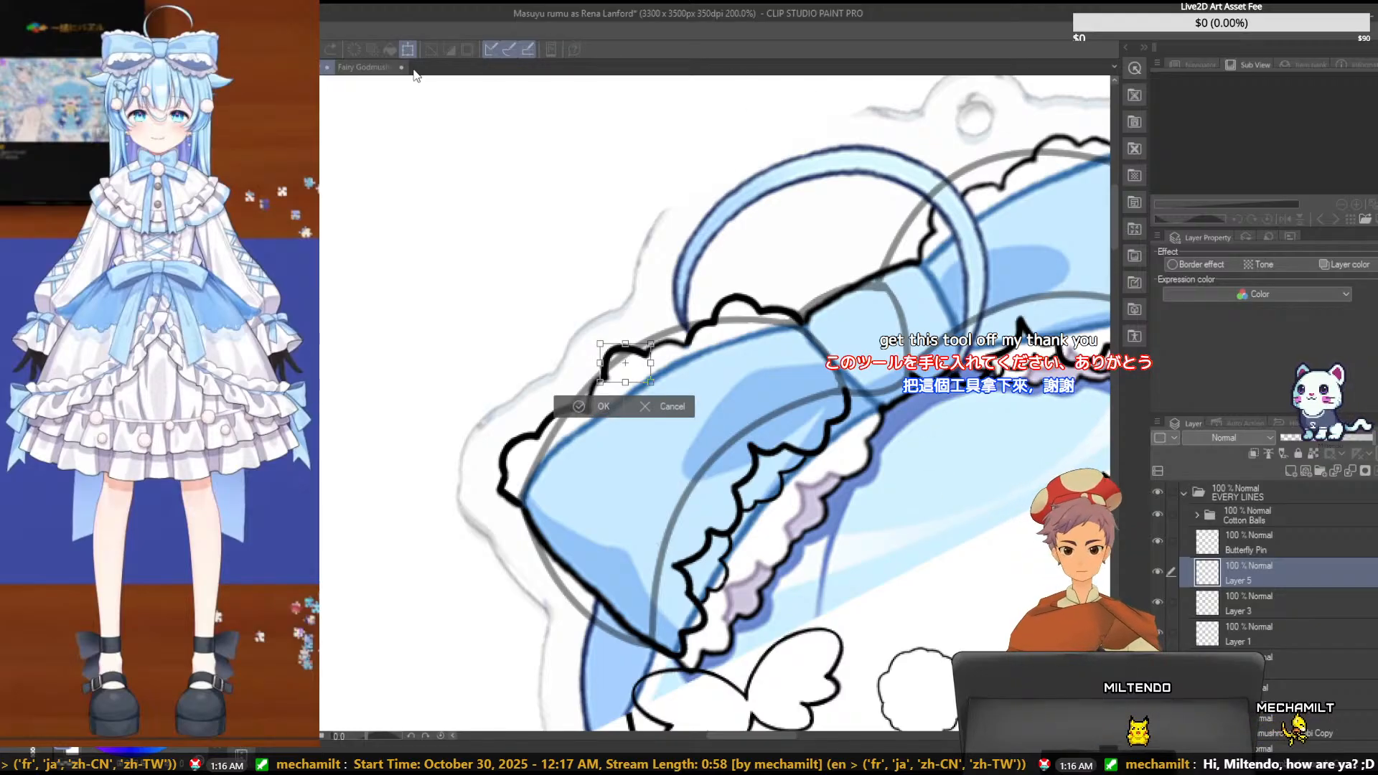
pyautogui.click(681, 407)
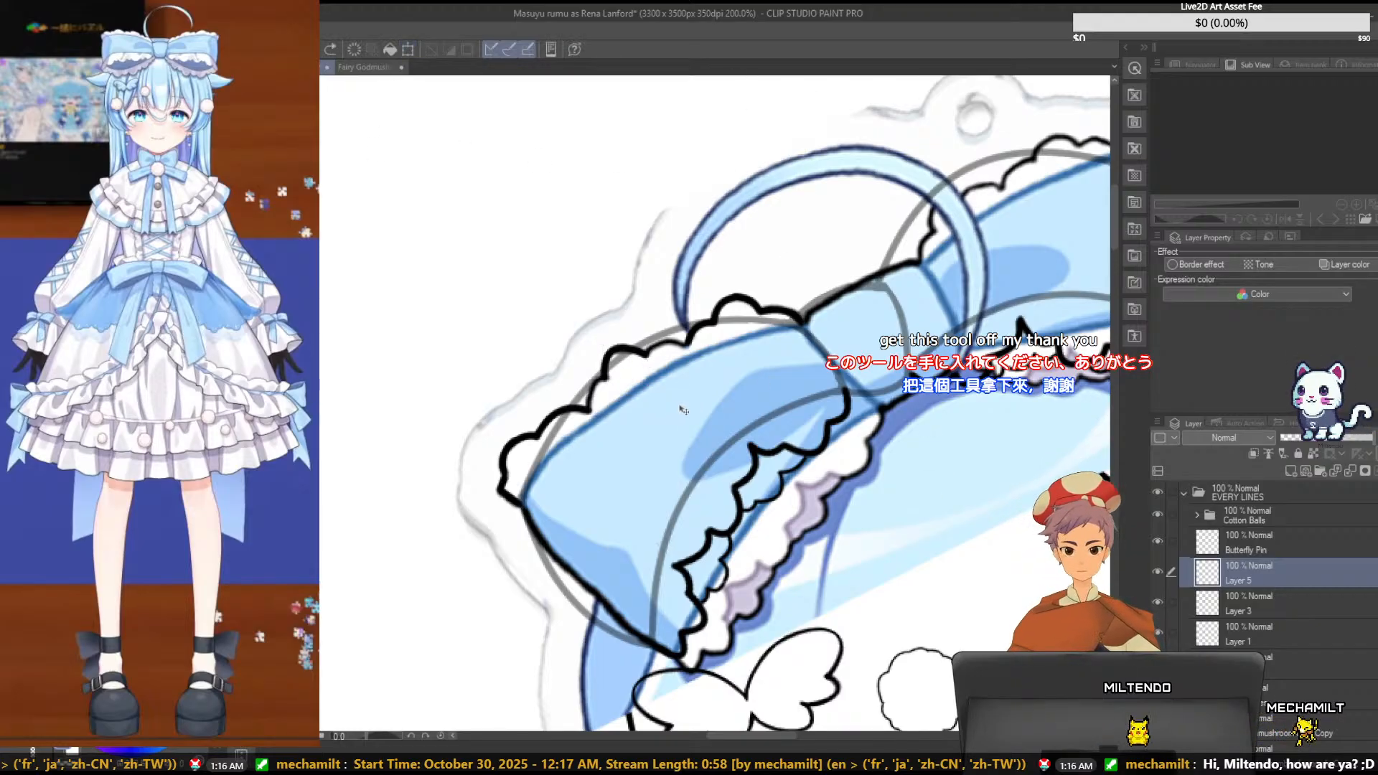
# - Paste a copy of the Fairy Godmushroom chibi layer directly above Layer 3 without transforming it
pyautogui.click(1334, 610)
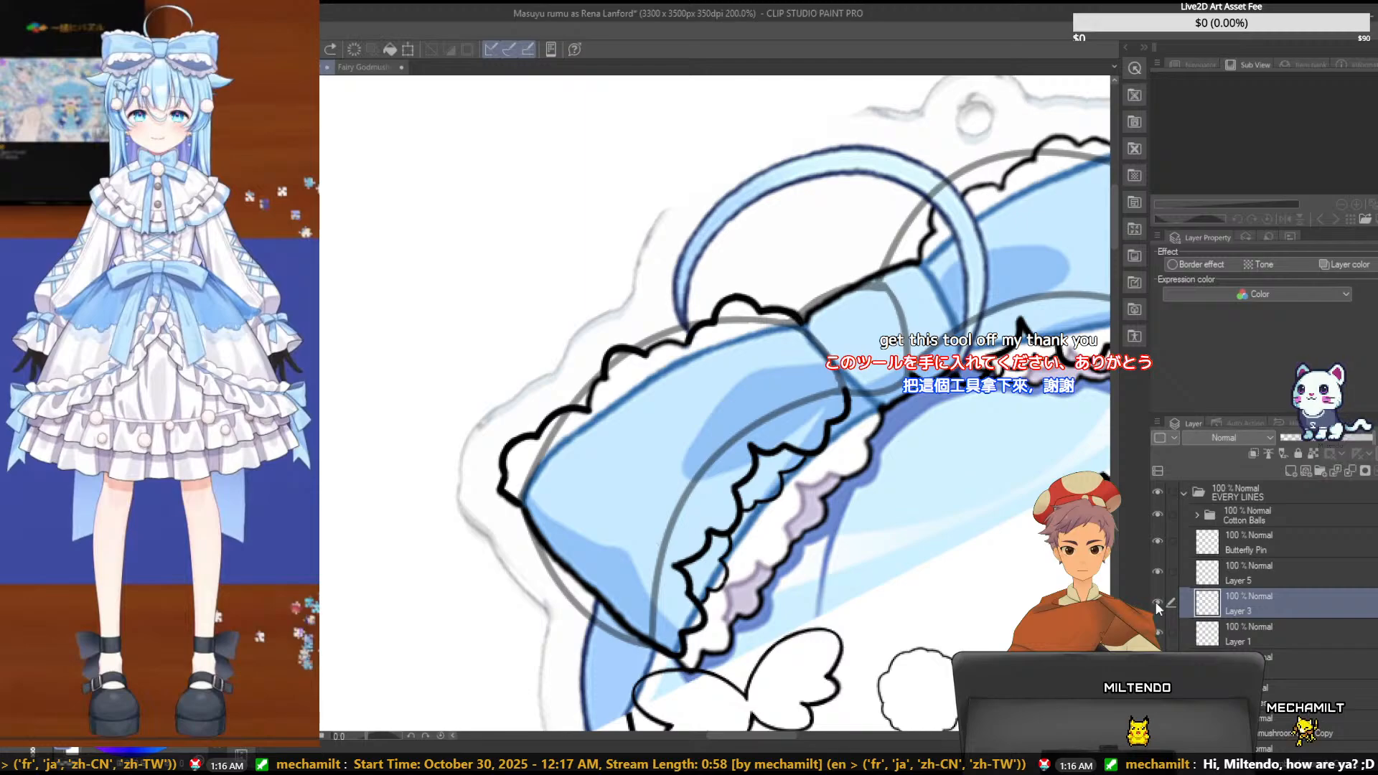
pyautogui.hotkey('ctrl', 's')
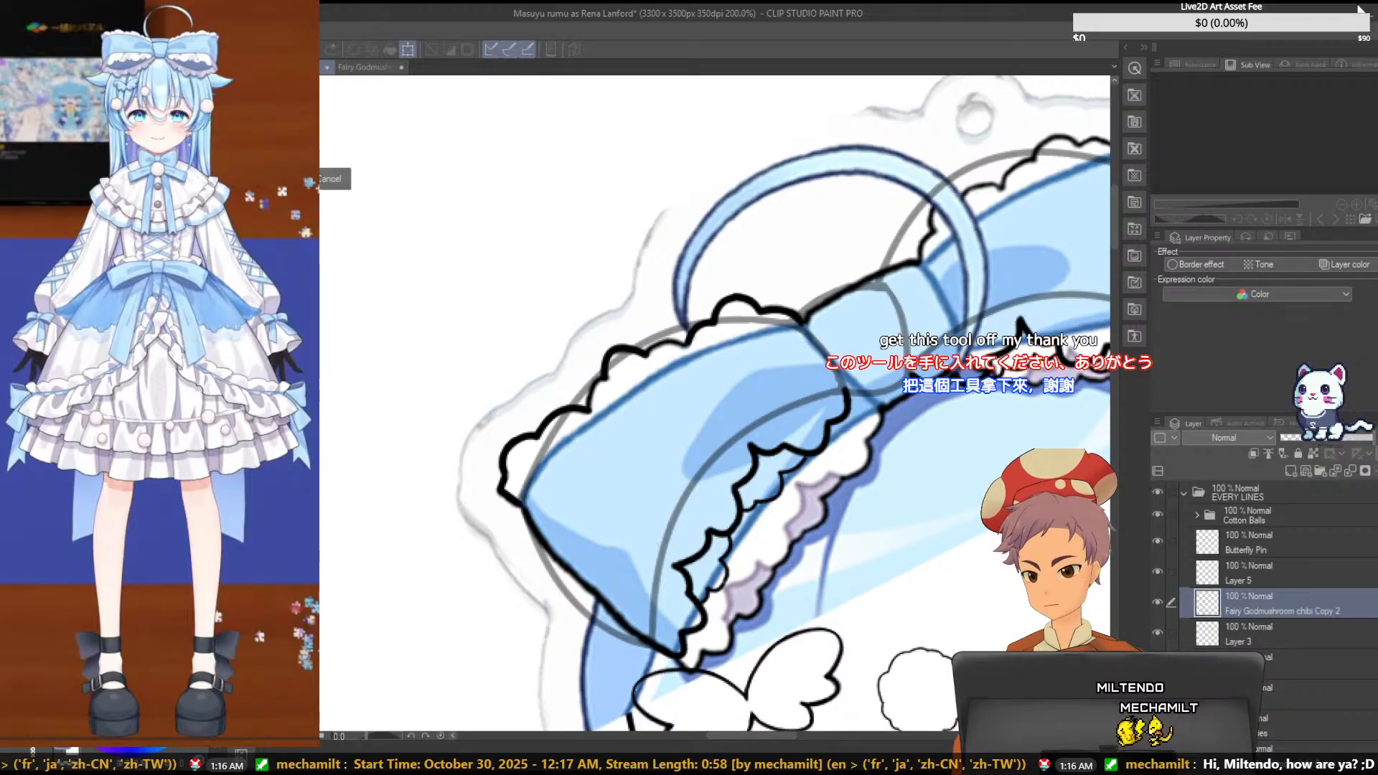
pyautogui.hotkey('ctrl', 'v')
pyautogui.hotkey('ctrl', 't')
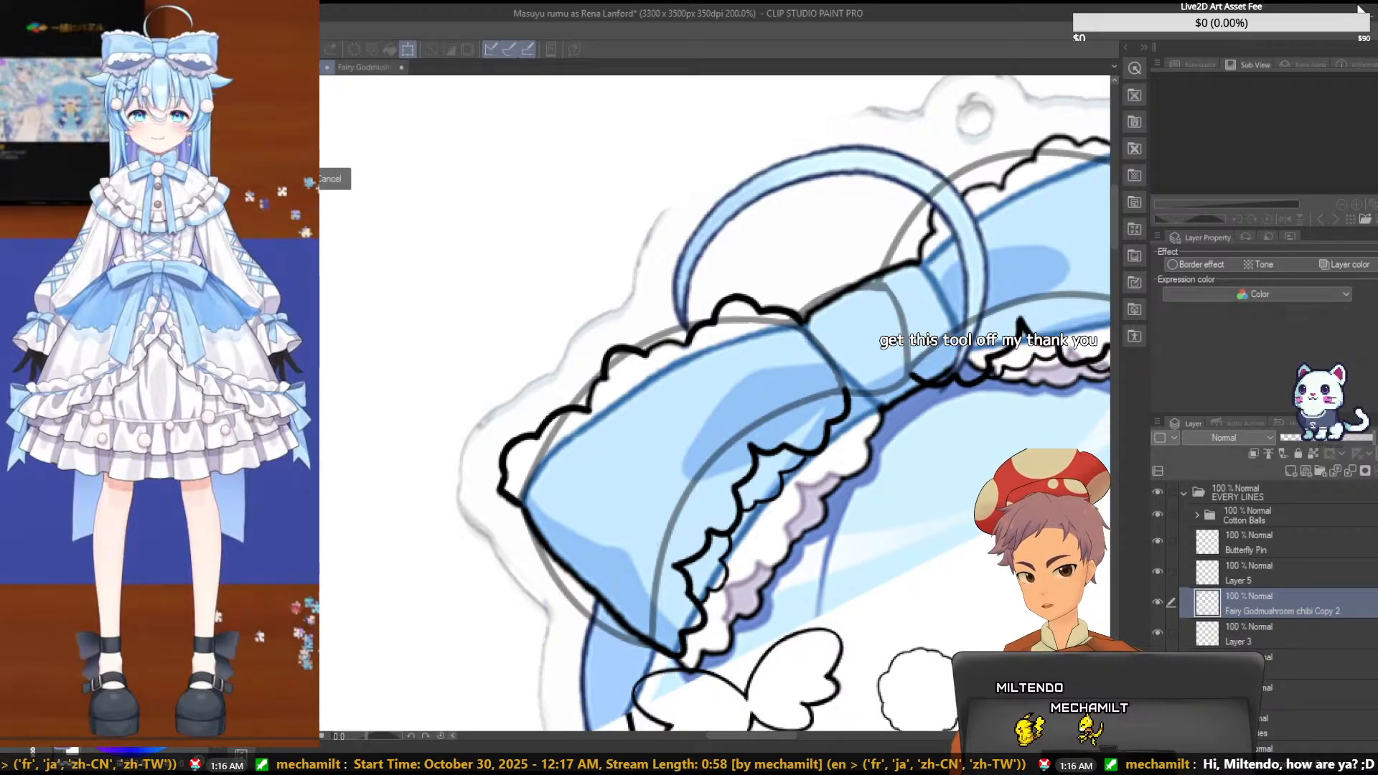
pyautogui.press('Return')
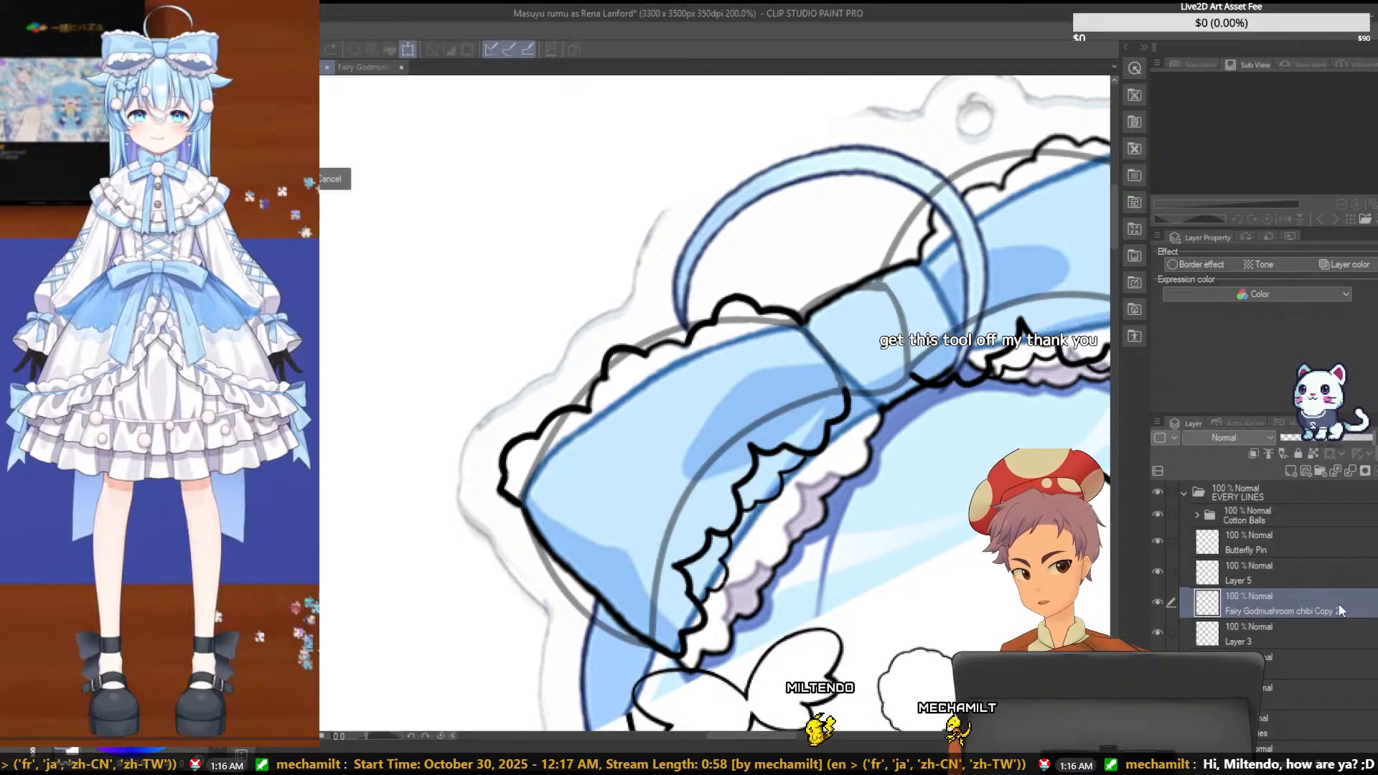
pyautogui.hotkey('ctrl', 't')
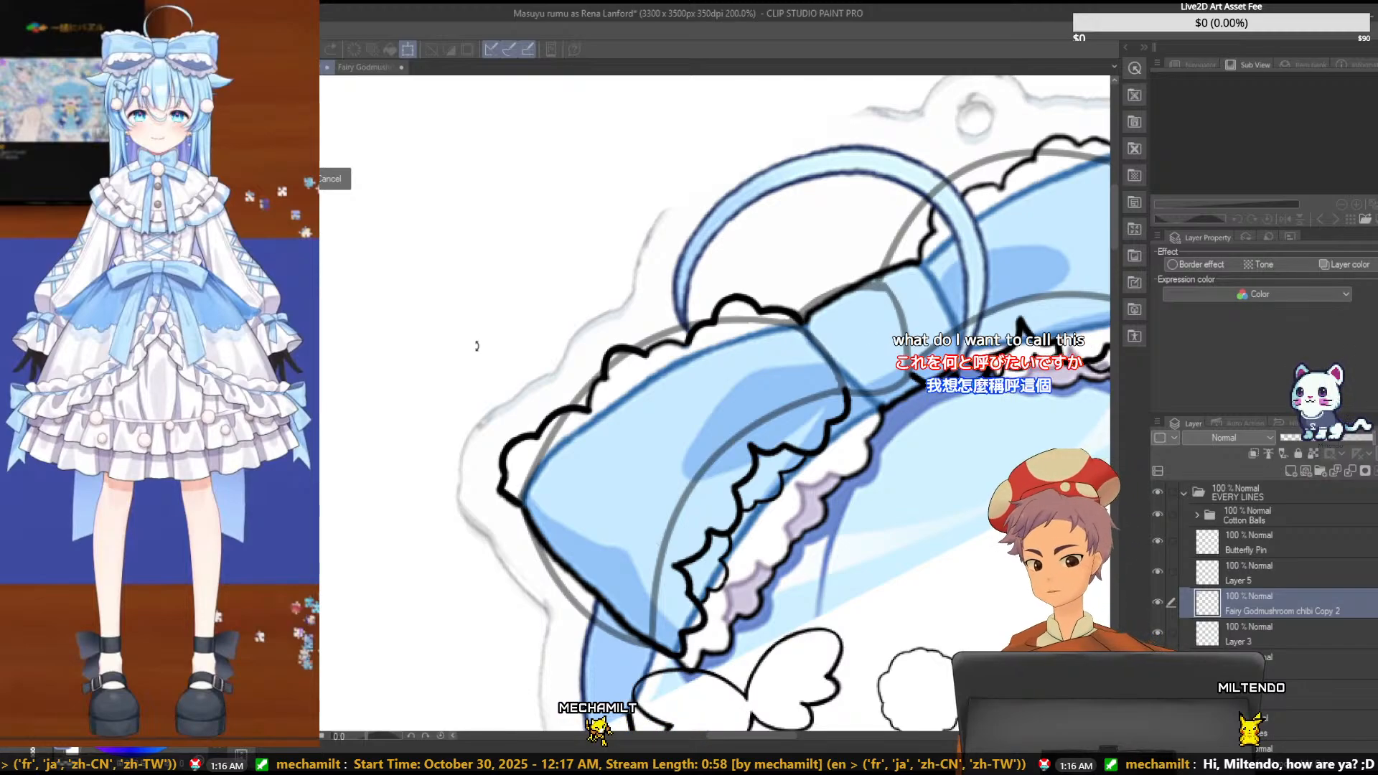
pyautogui.click(376, 66)
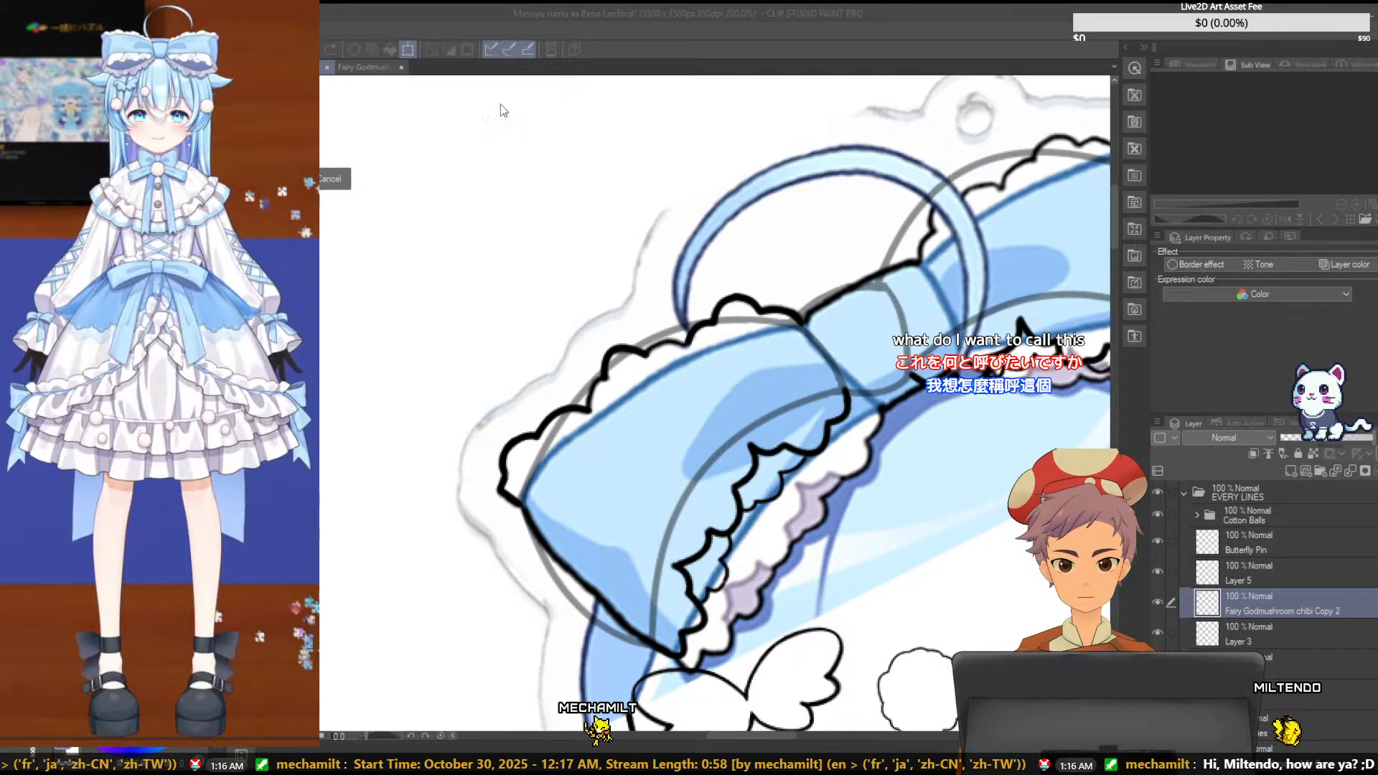
pyautogui.click(651, 301)
pyautogui.press('Escape')
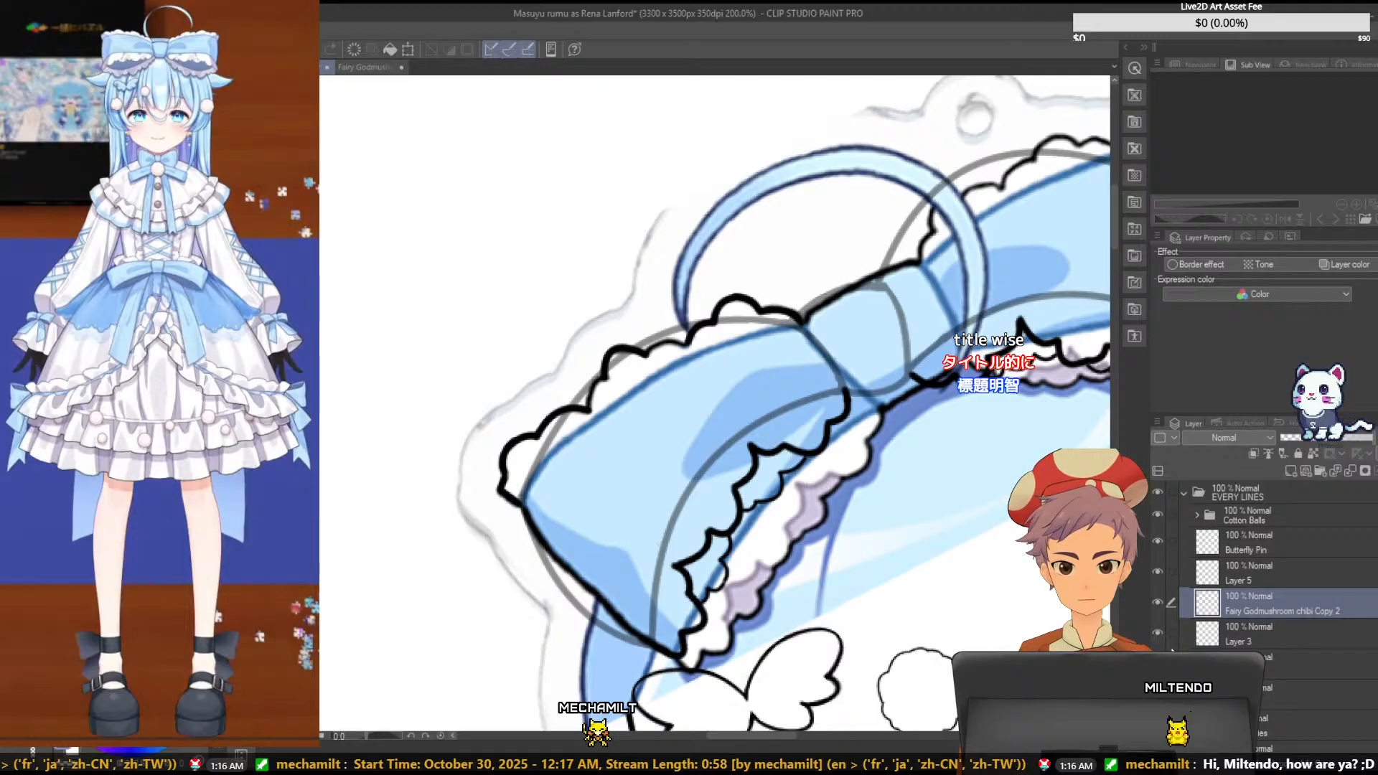
# - Toggle the visibility of the pasted copy and the colored reference to examine the bow's line art on its own
pyautogui.click(1157, 603)
pyautogui.doubleClick(1157, 603)
pyautogui.click(1157, 603)
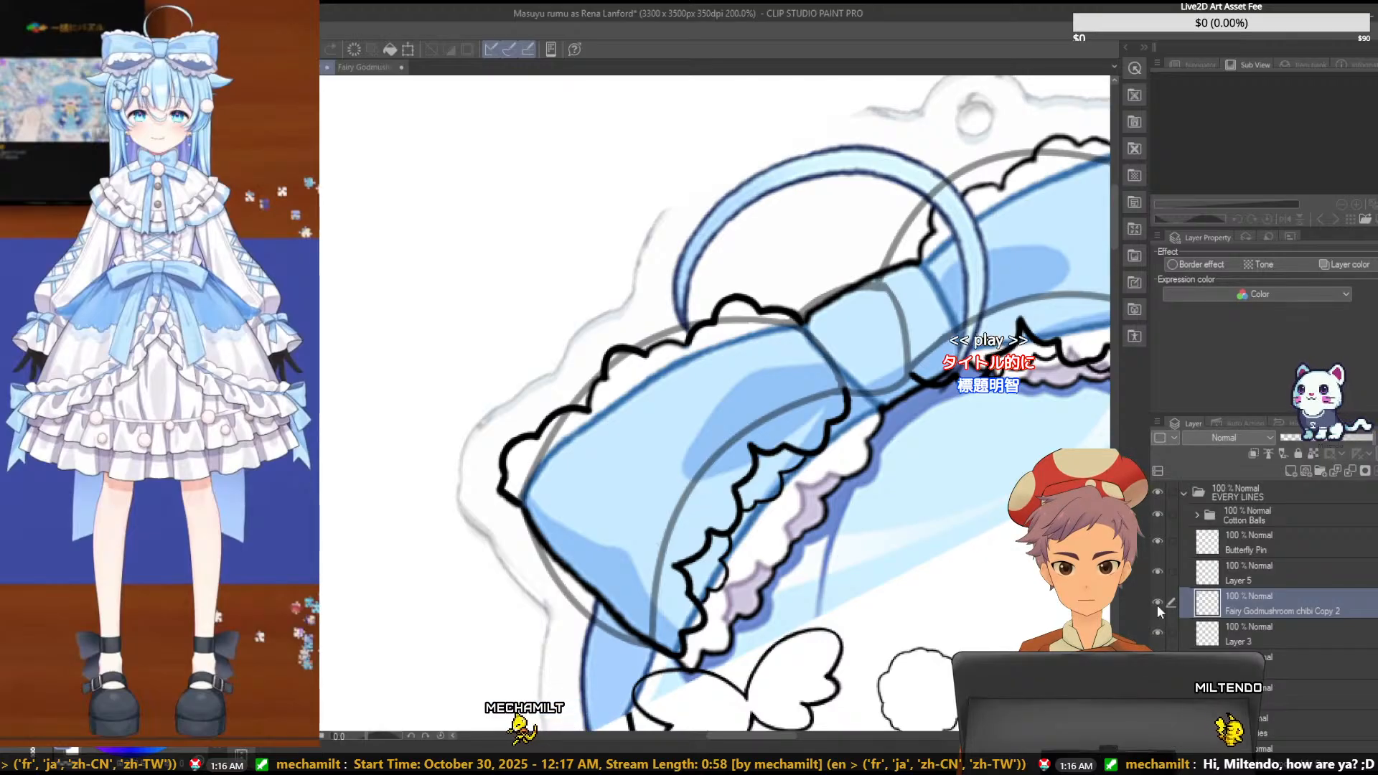
pyautogui.scroll(-2, 1157, 605)
pyautogui.click(1157, 666)
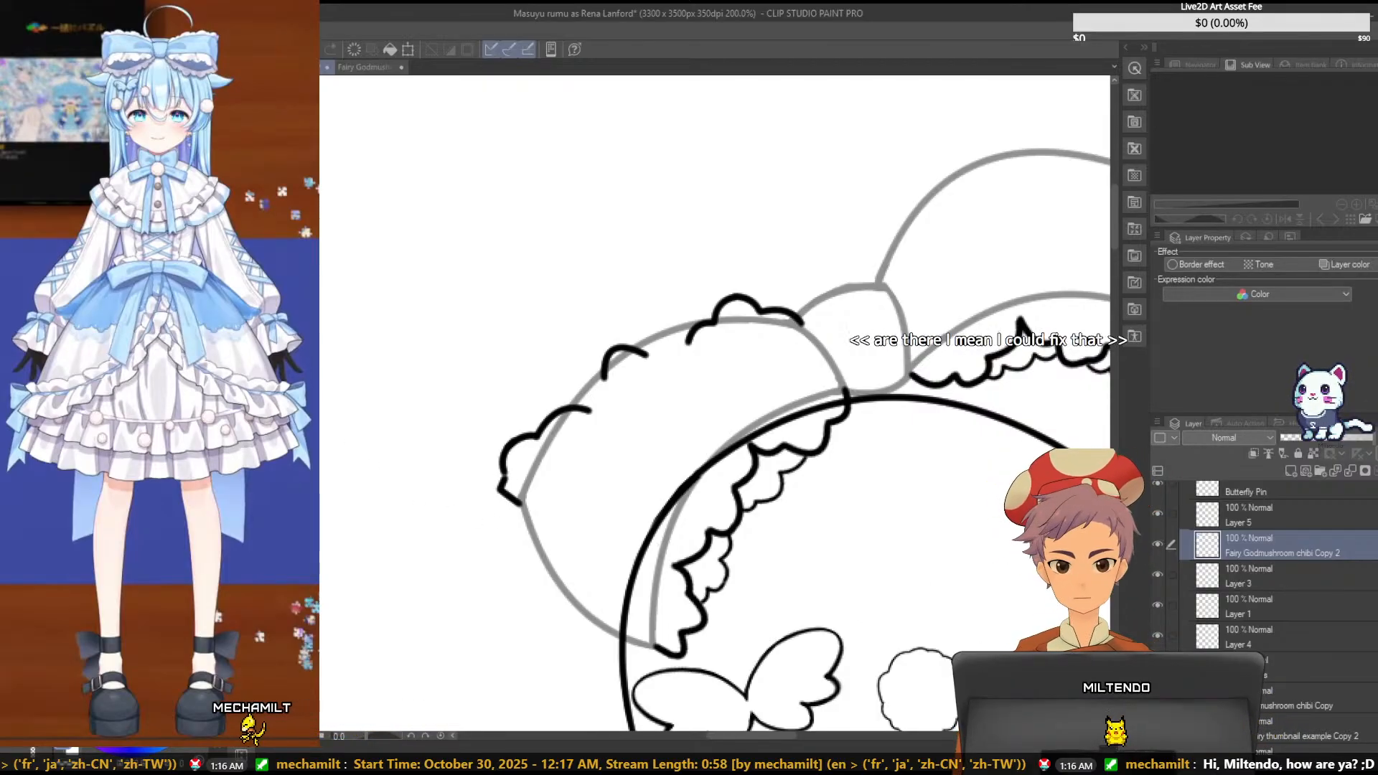
pyautogui.click(1157, 666)
pyautogui.click(1157, 666)
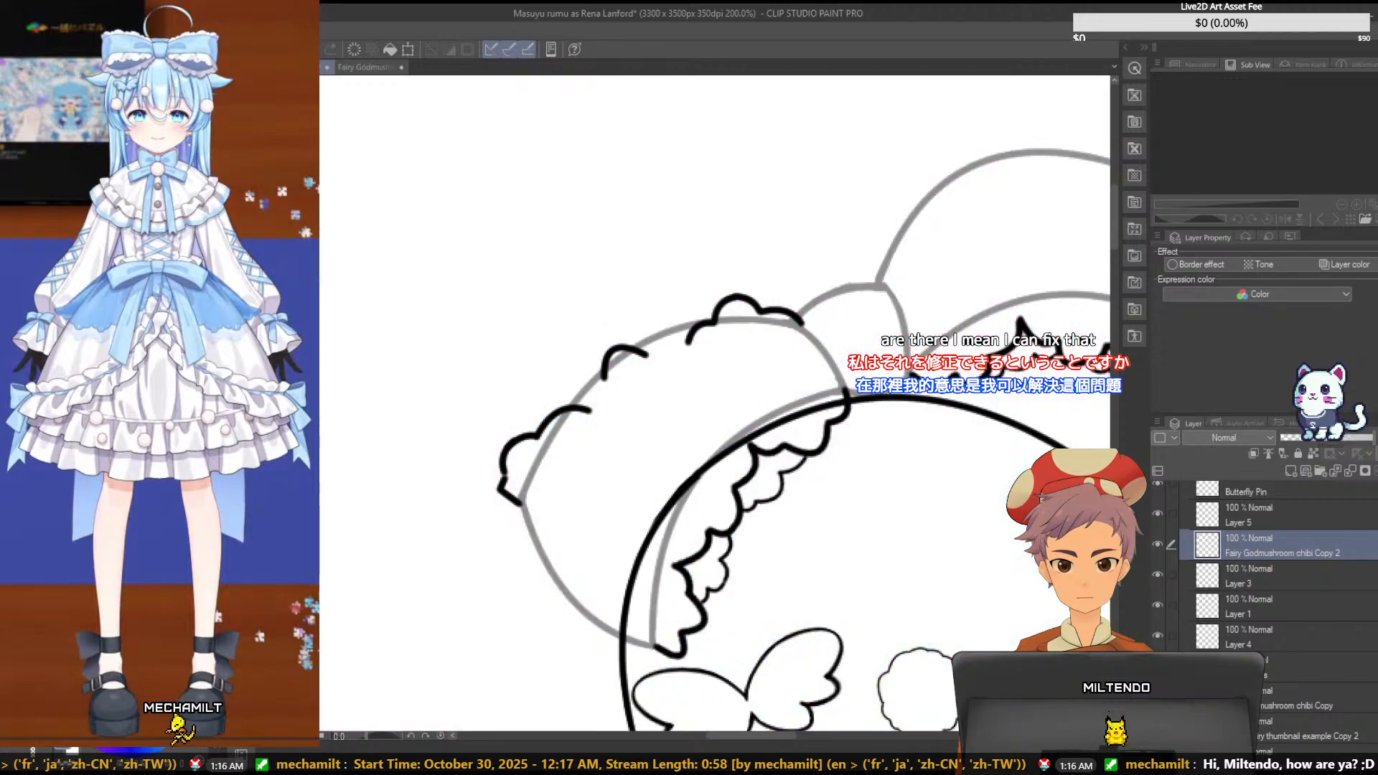
pyautogui.click(1157, 666)
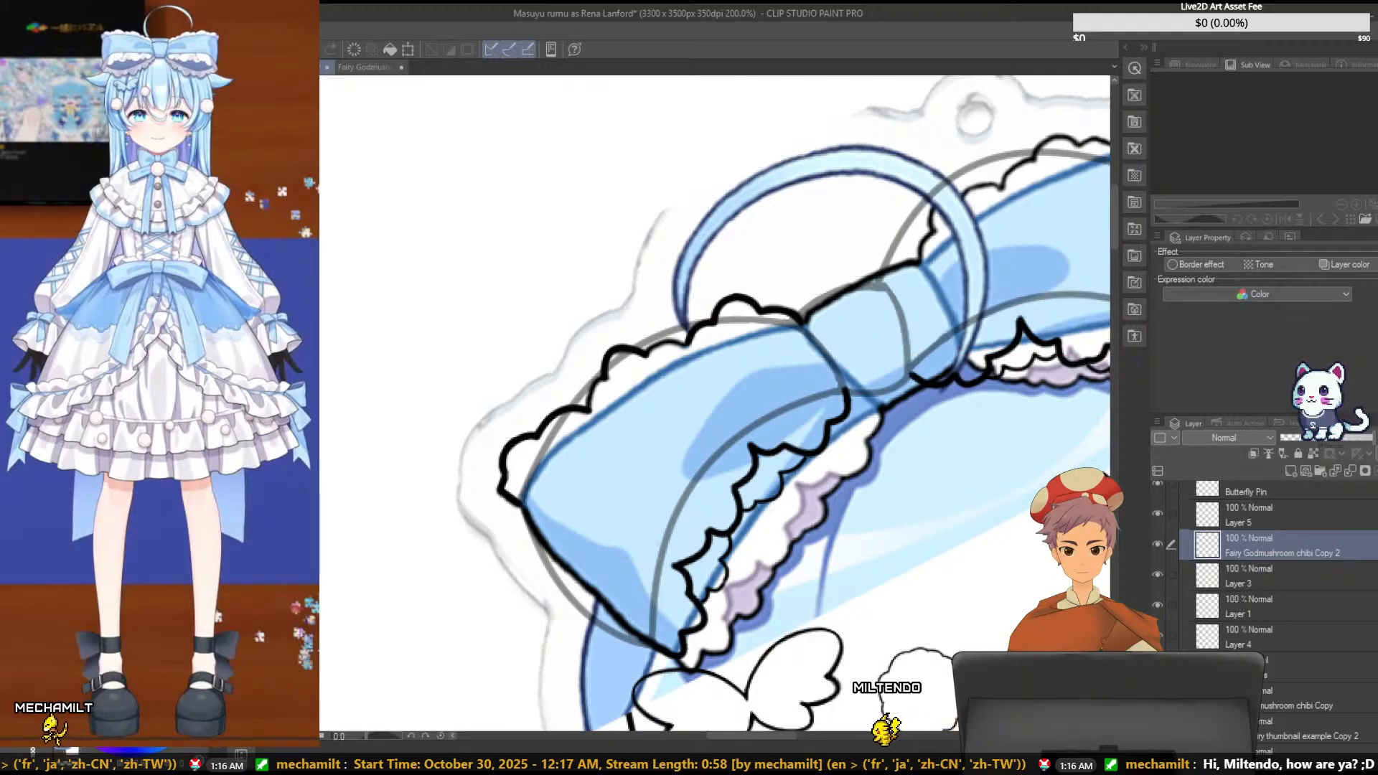
# - Try to nudge the middle scallop on Layer 5 and the outer corner scallops on Layer 1 of the bow's upper ruffle
pyautogui.scroll(1, 1300, 582)
pyautogui.scroll(1, 1299, 567)
pyautogui.click(1300, 554)
pyautogui.scroll(1, 1301, 554)
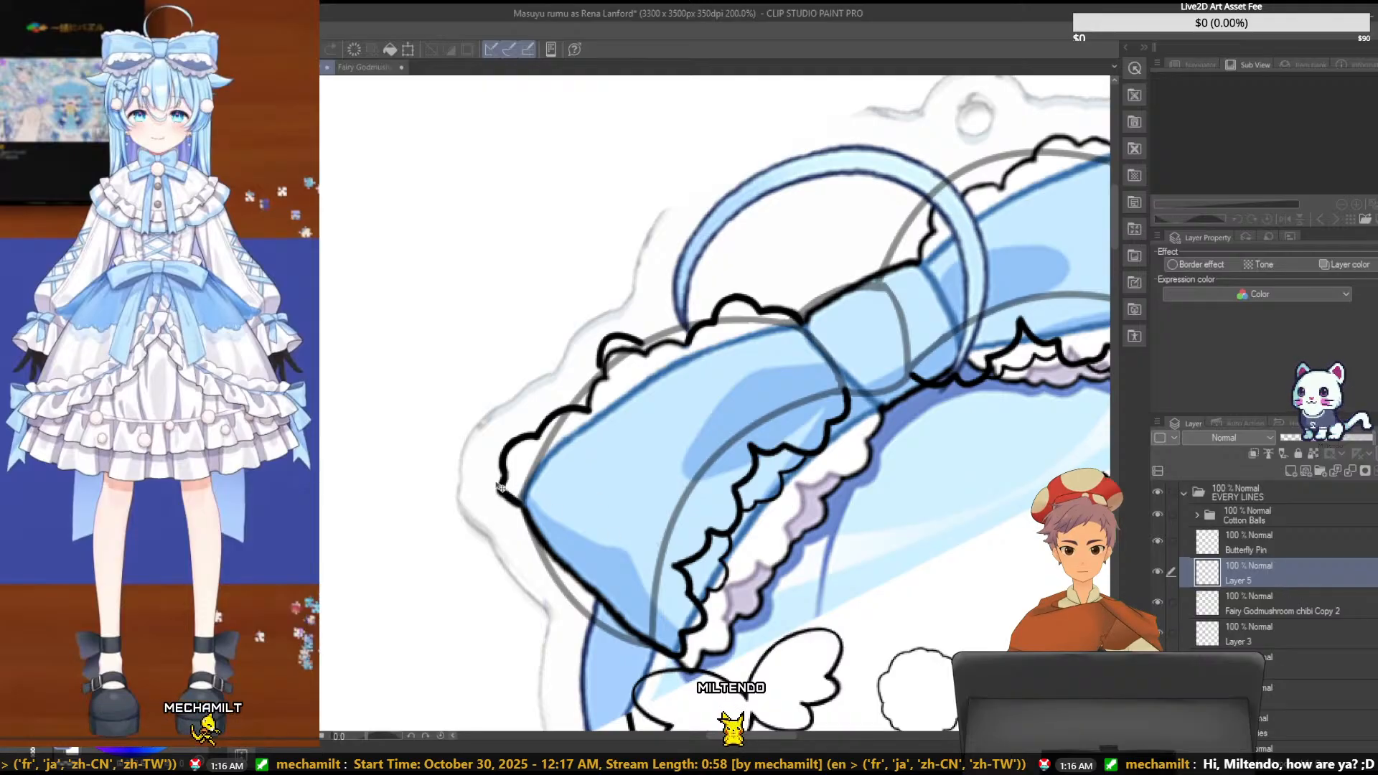
pyautogui.click(1290, 659)
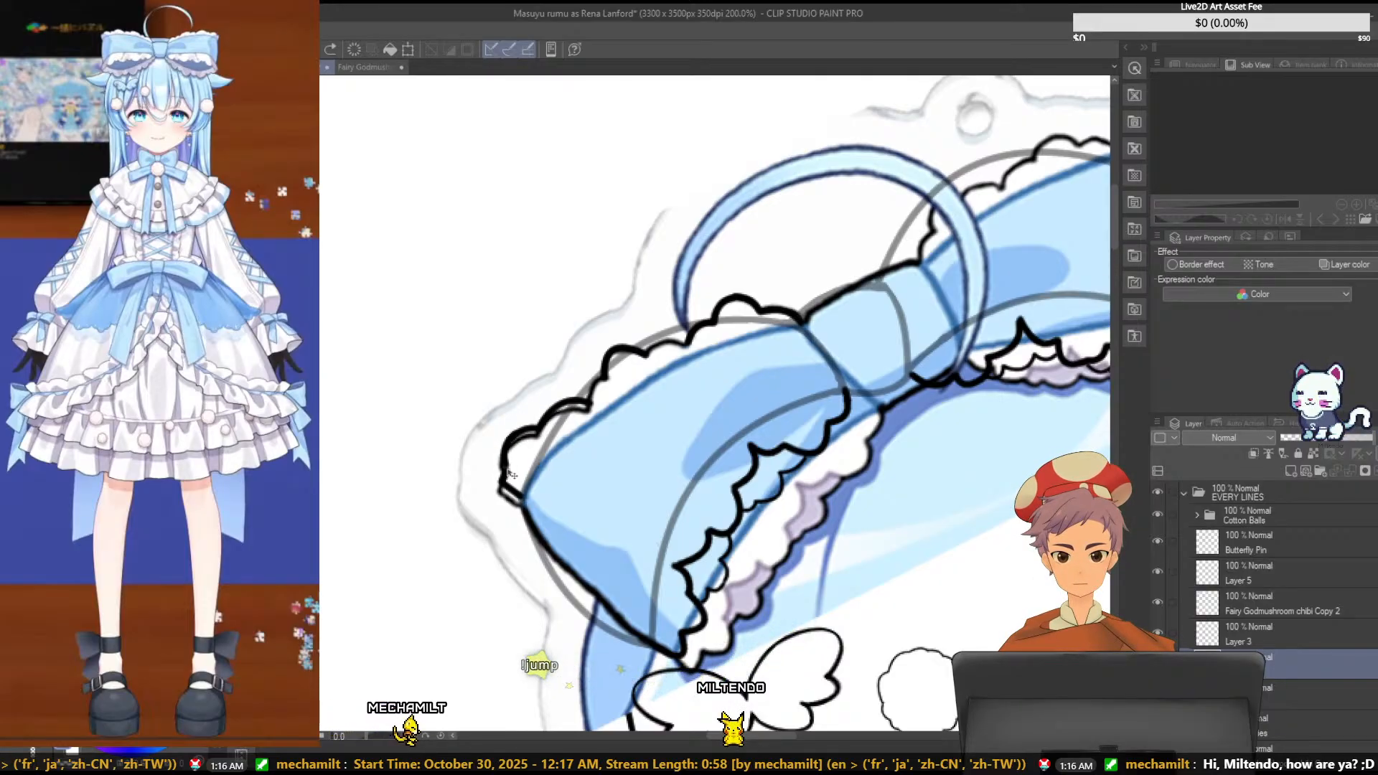
pyautogui.moveTo(508, 470); pyautogui.dragTo(508, 481)
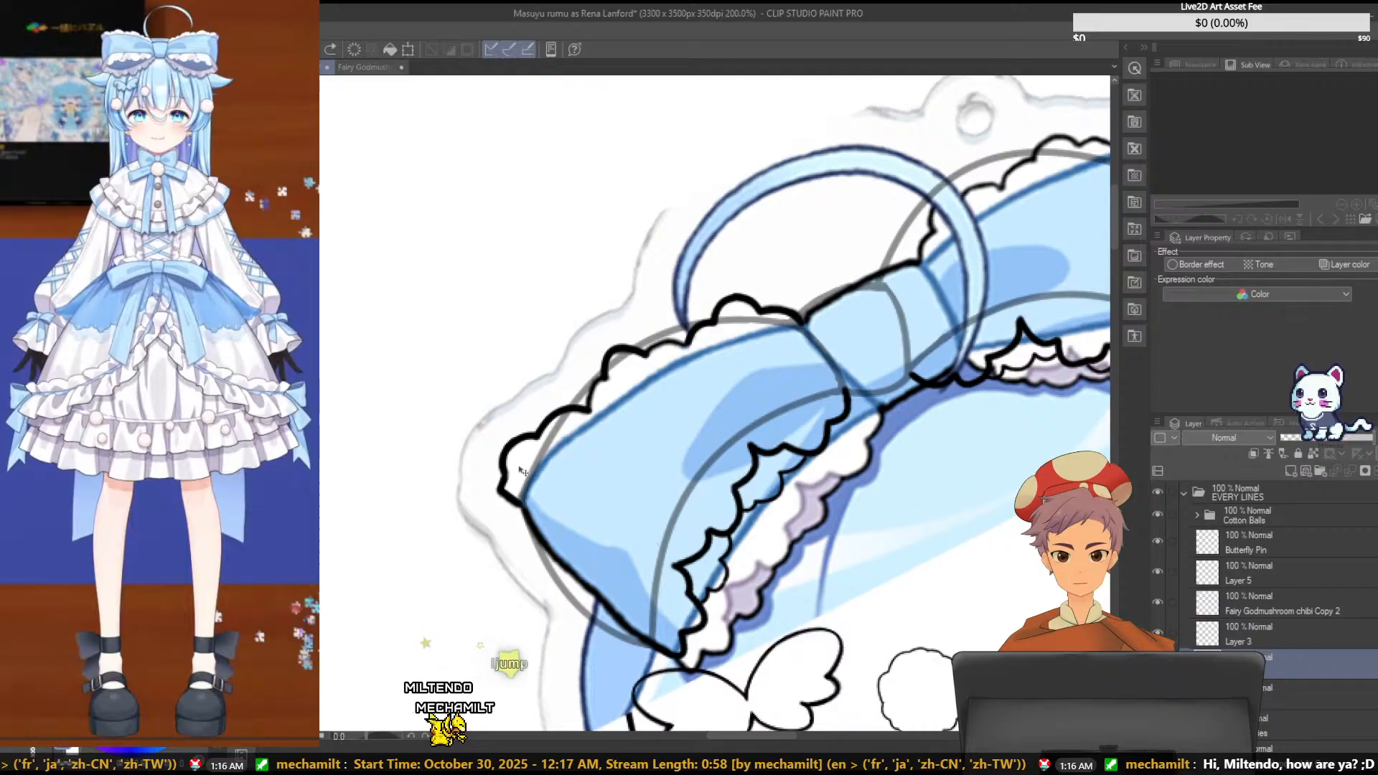
pyautogui.click(1355, 572)
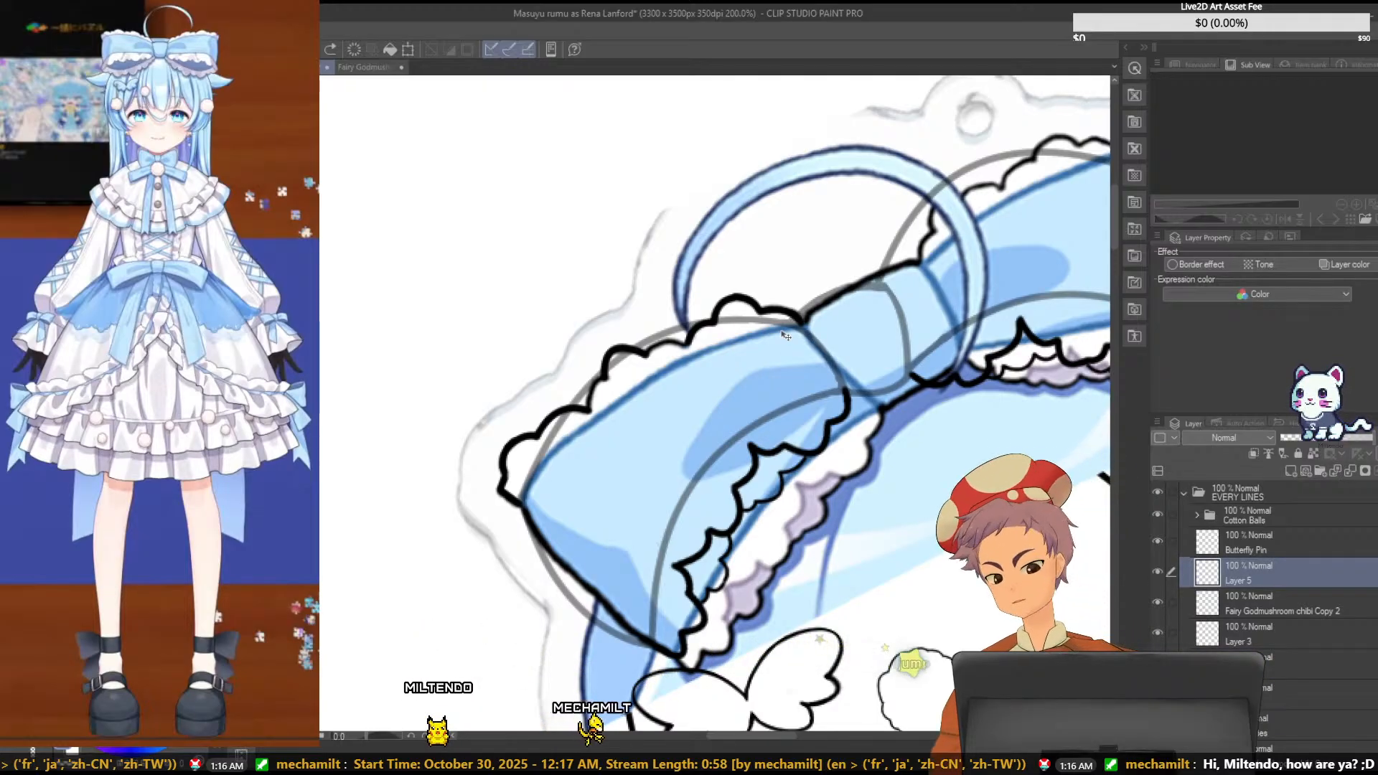
pyautogui.hotkey('ctrl', 't')
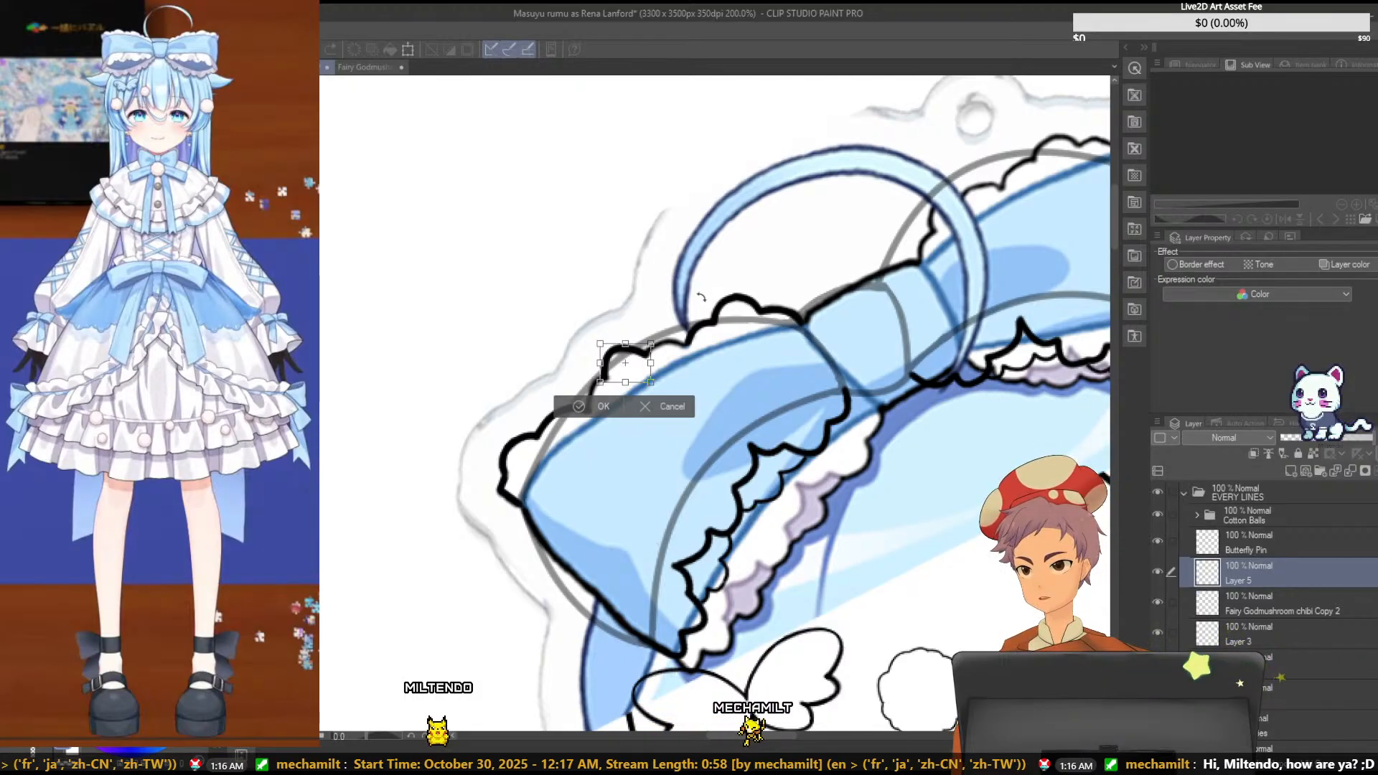
pyautogui.click(668, 410)
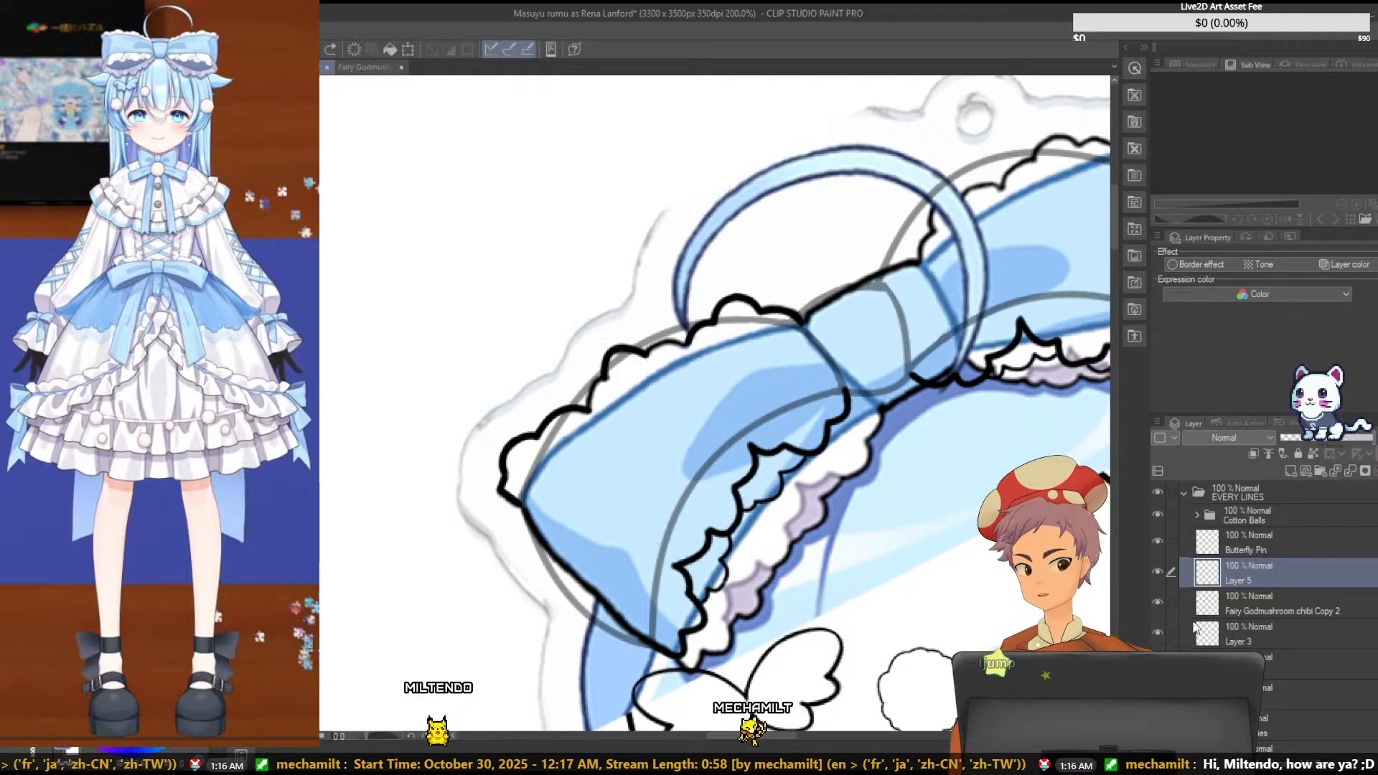
# - Move the Fairy Godmushroom chibi Copy 2 layer below Layer 3 and make Layer 3 the active layer
pyautogui.click(1282, 612)
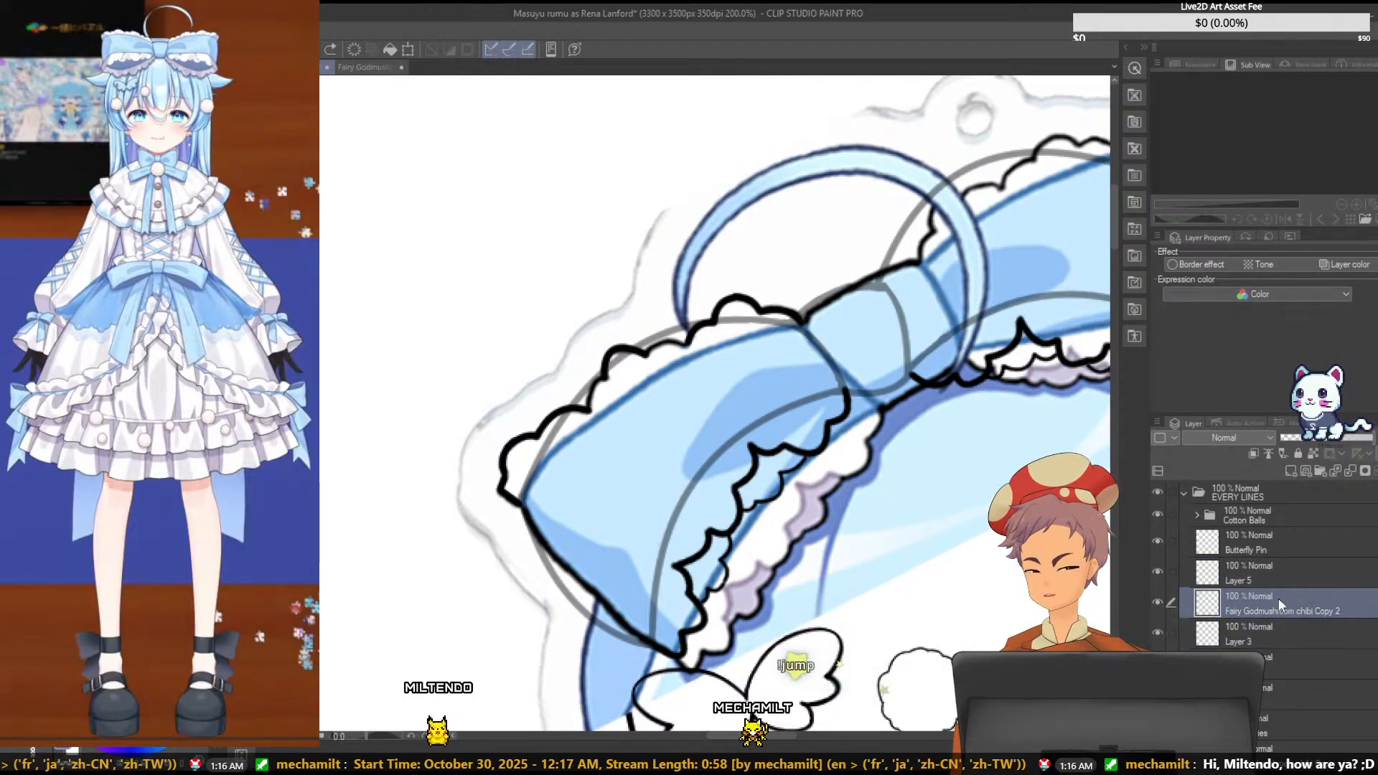
pyautogui.moveTo(1277, 603); pyautogui.dragTo(1279, 648)
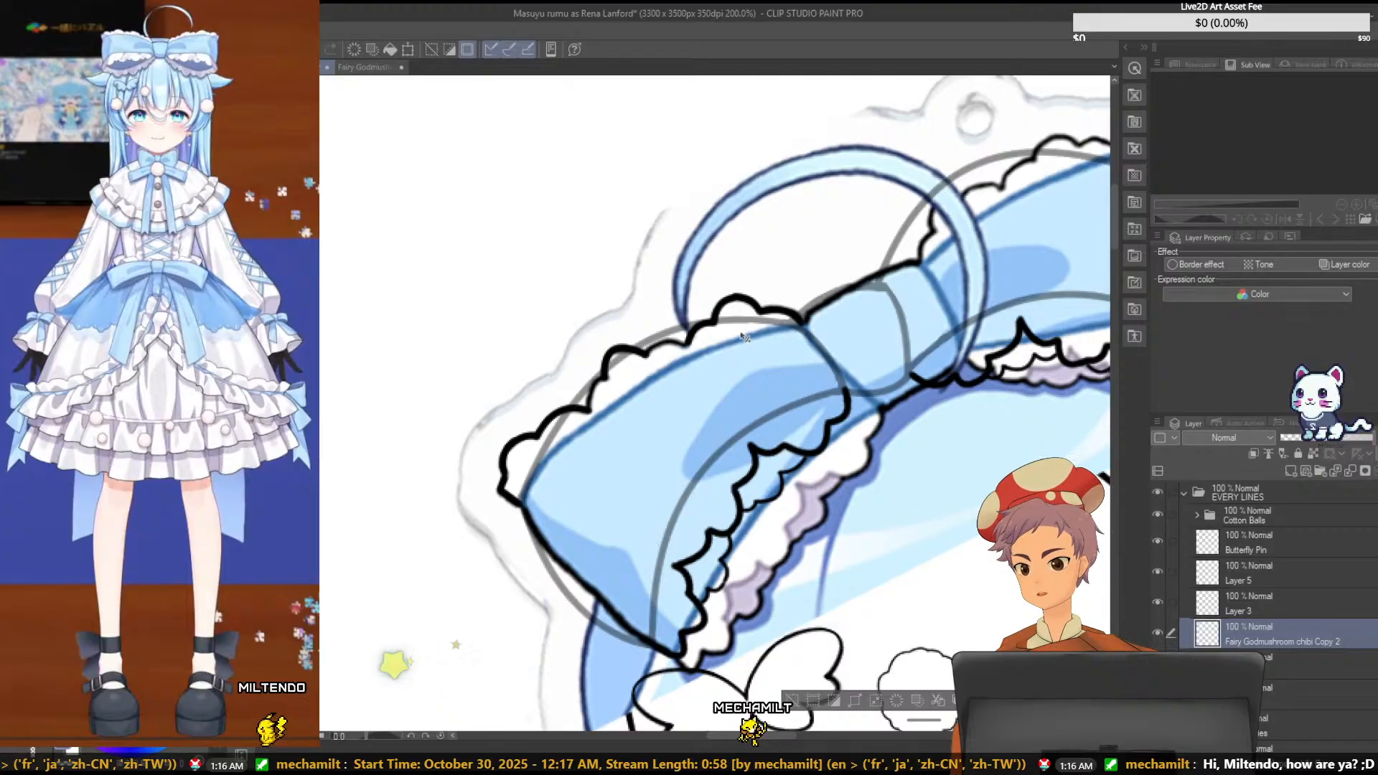
pyautogui.click(1259, 603)
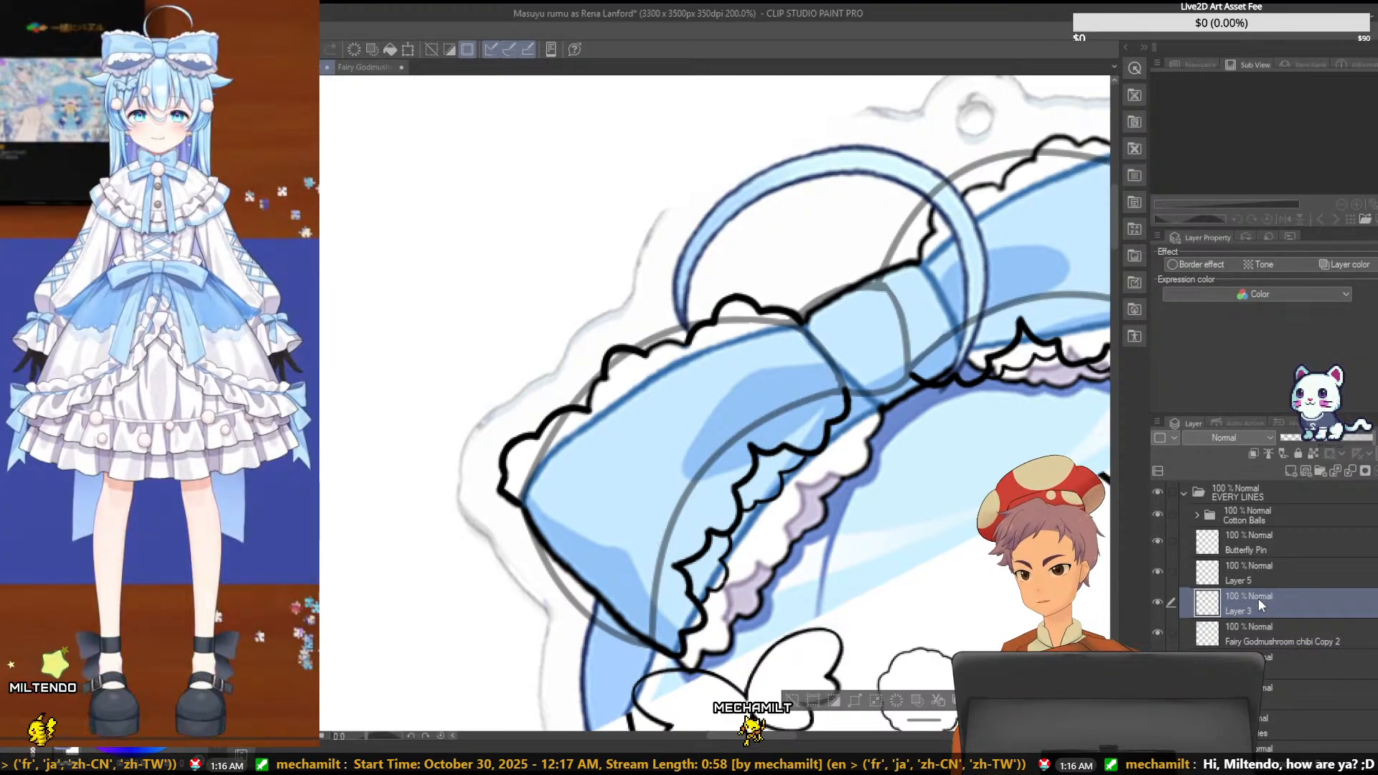
pyautogui.hotkey('ctrl', 't')
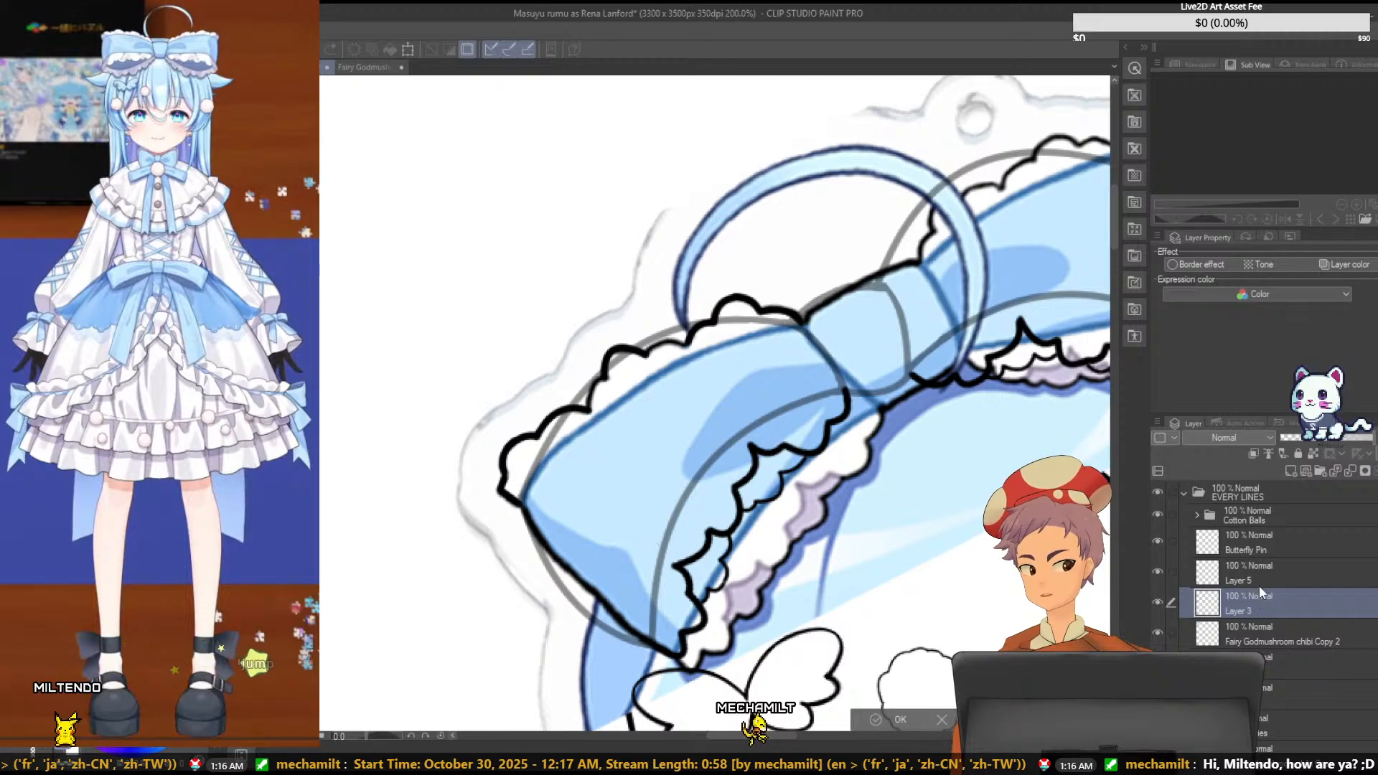
pyautogui.click(1274, 606)
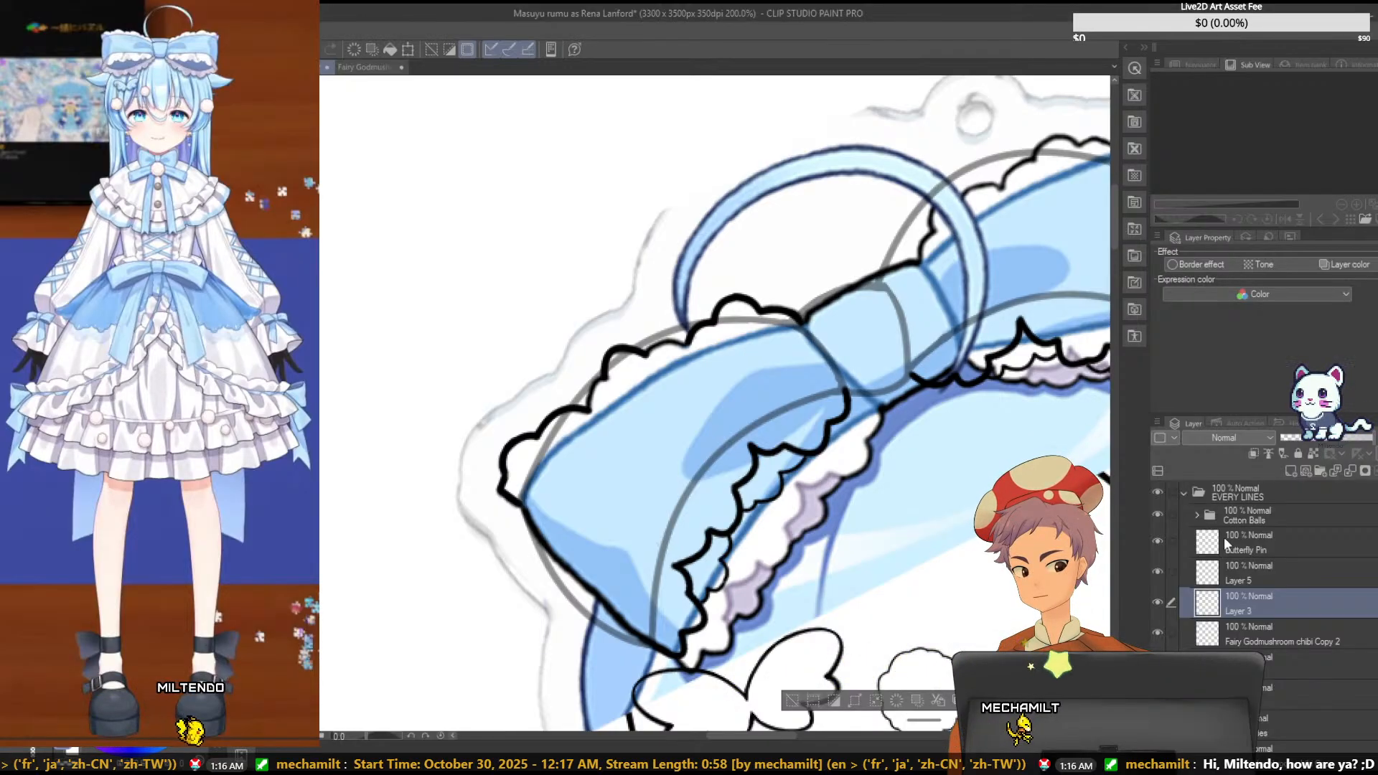
pyautogui.click(1251, 567)
pyautogui.click(1269, 605)
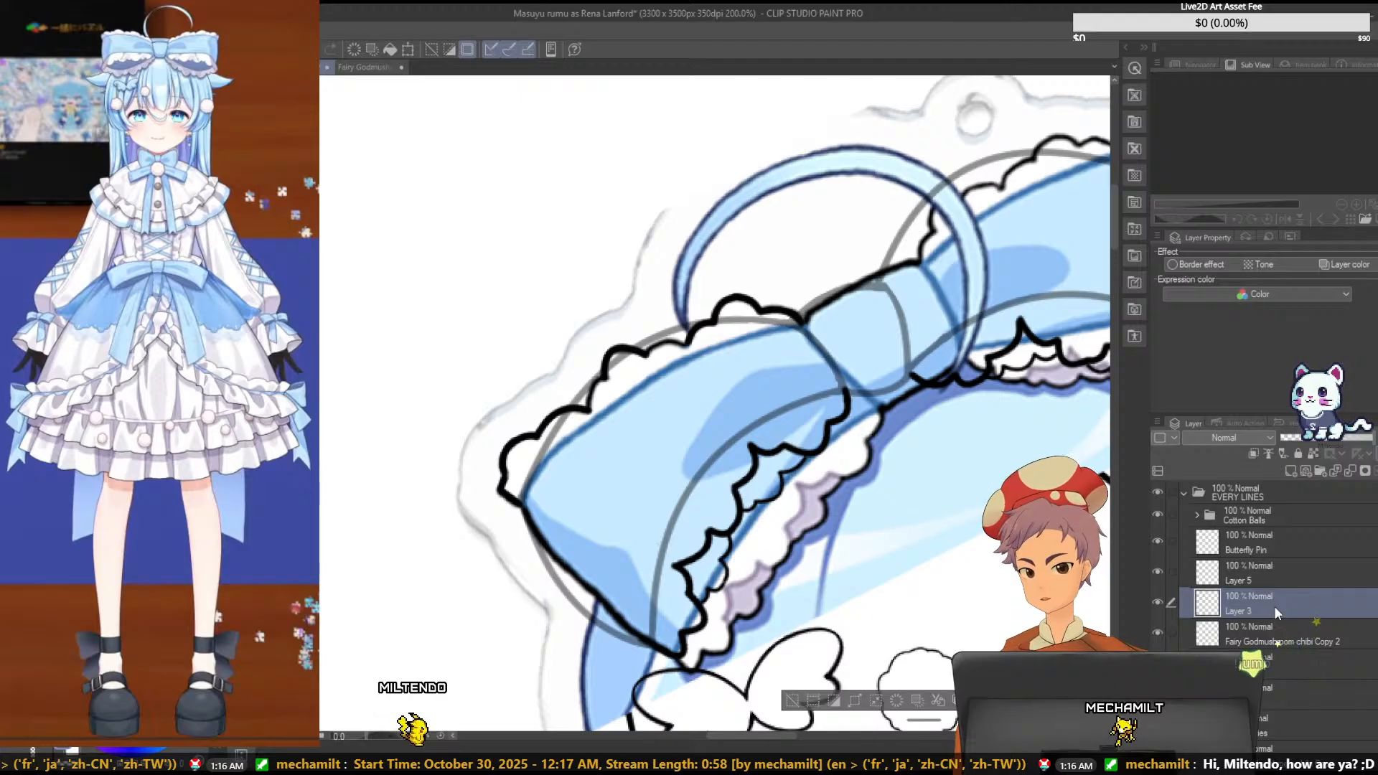
# - Toggle Layer 3's visibility to check its contents, then nudge its scallop stroke slightly upward on the bow's upper ruffle
pyautogui.click(1159, 602)
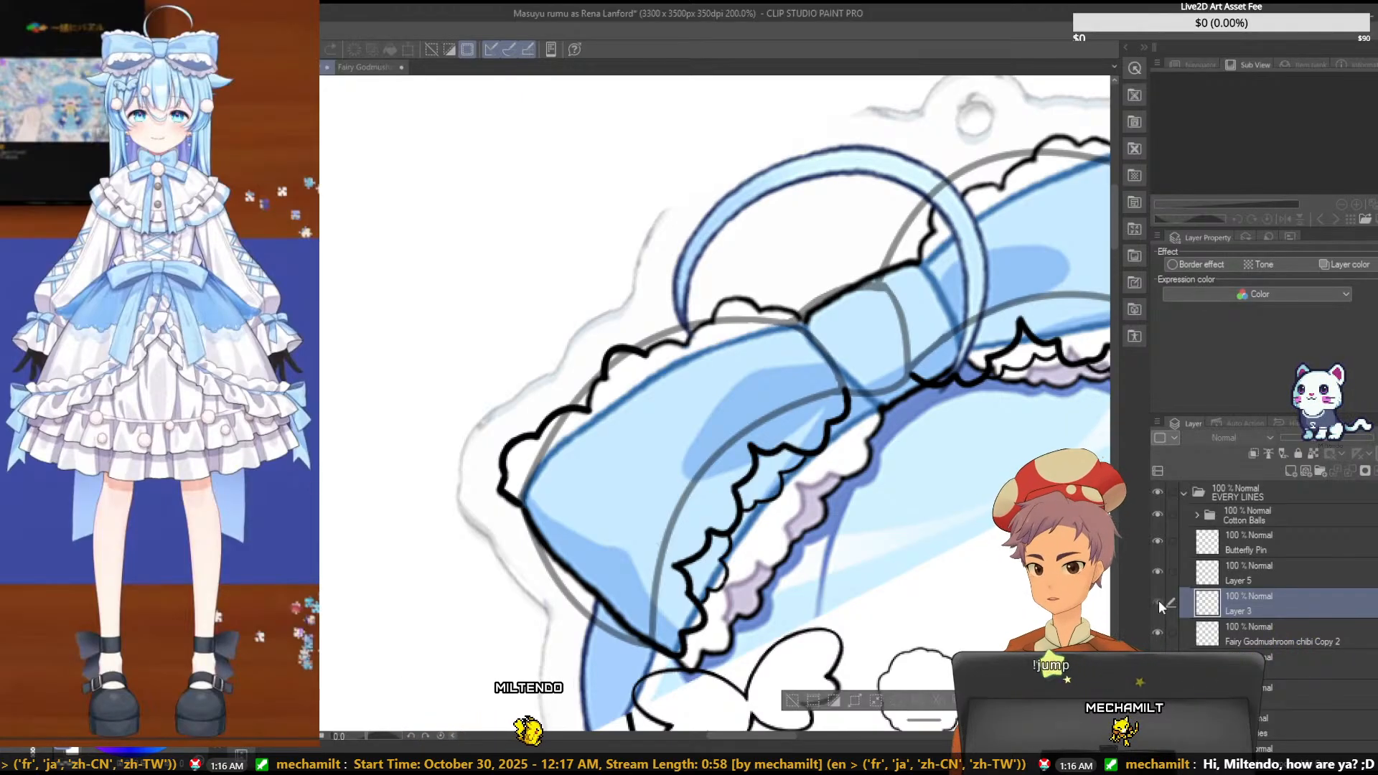
pyautogui.click(1159, 602)
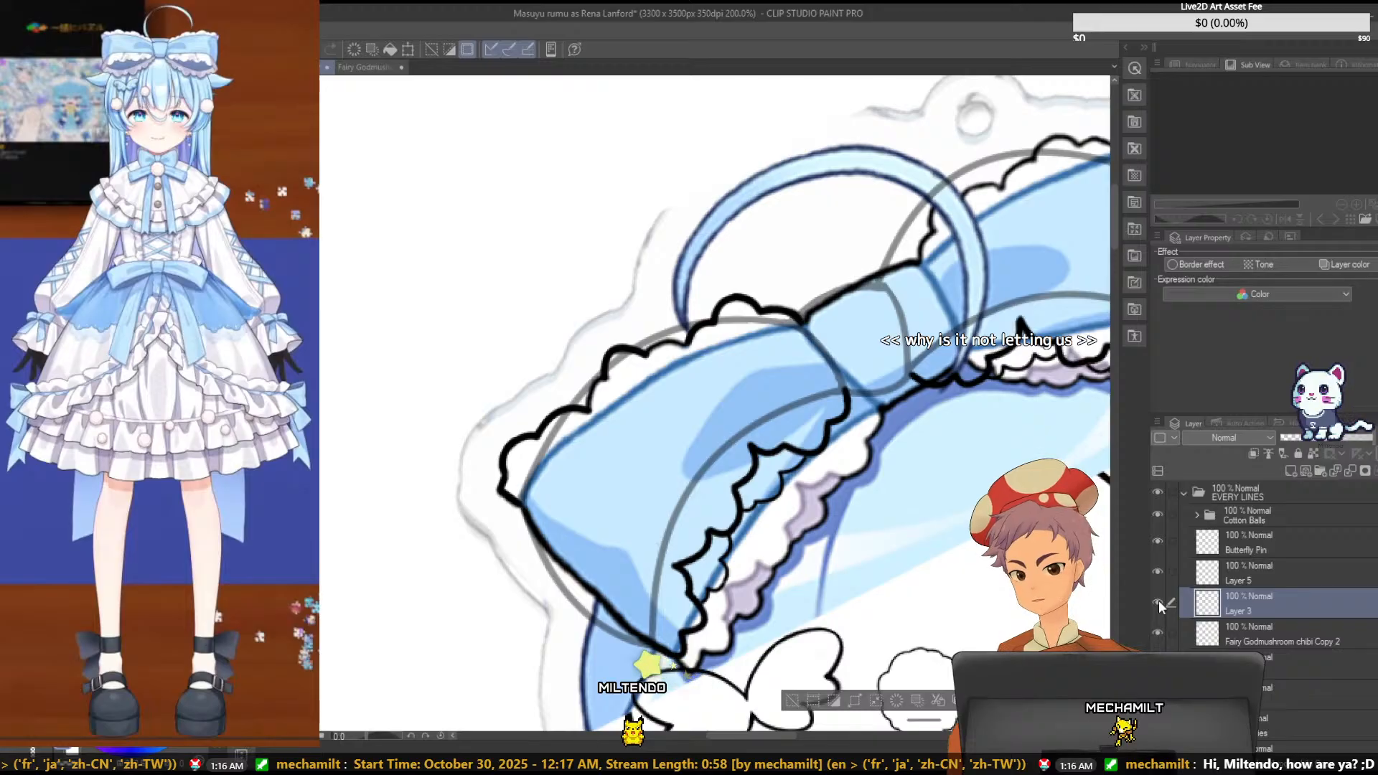
pyautogui.hotkey('ctrl', 't')
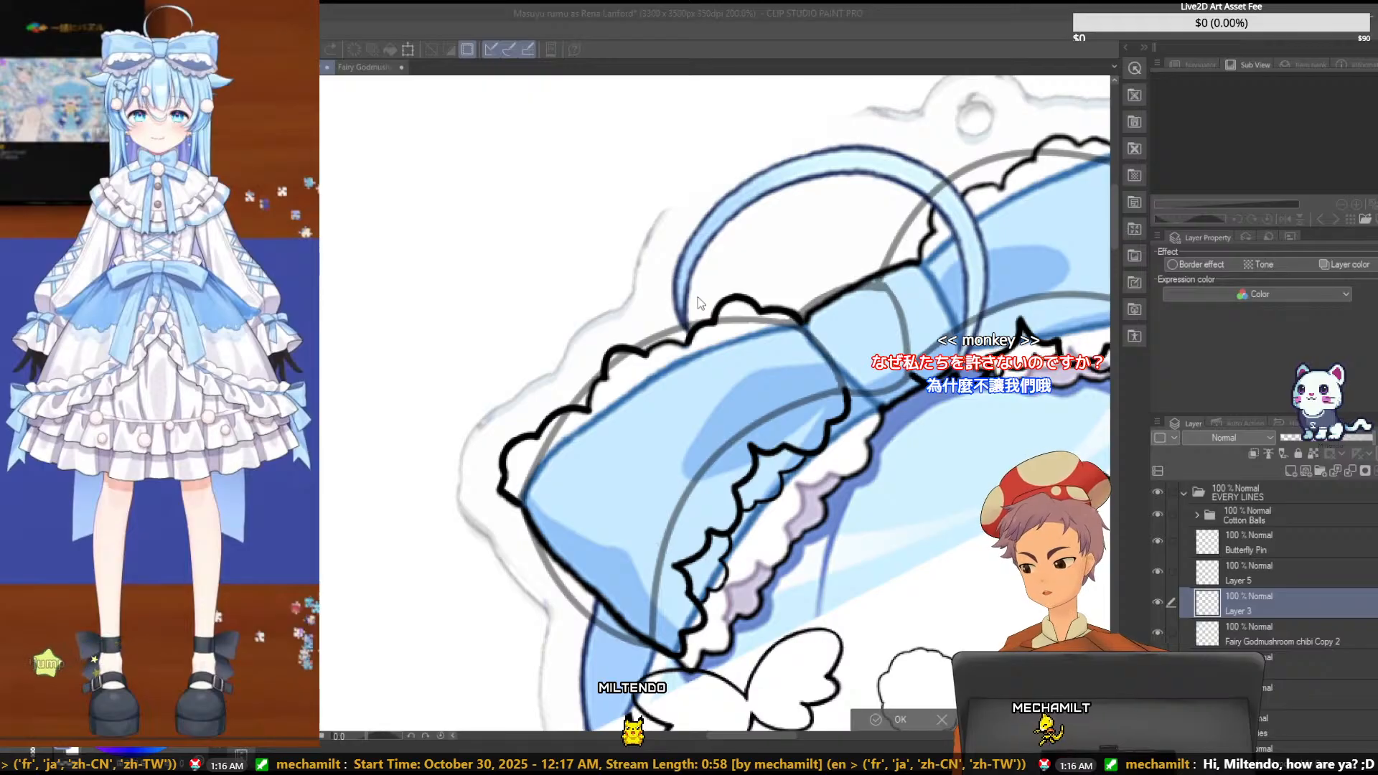
pyautogui.press('Return')
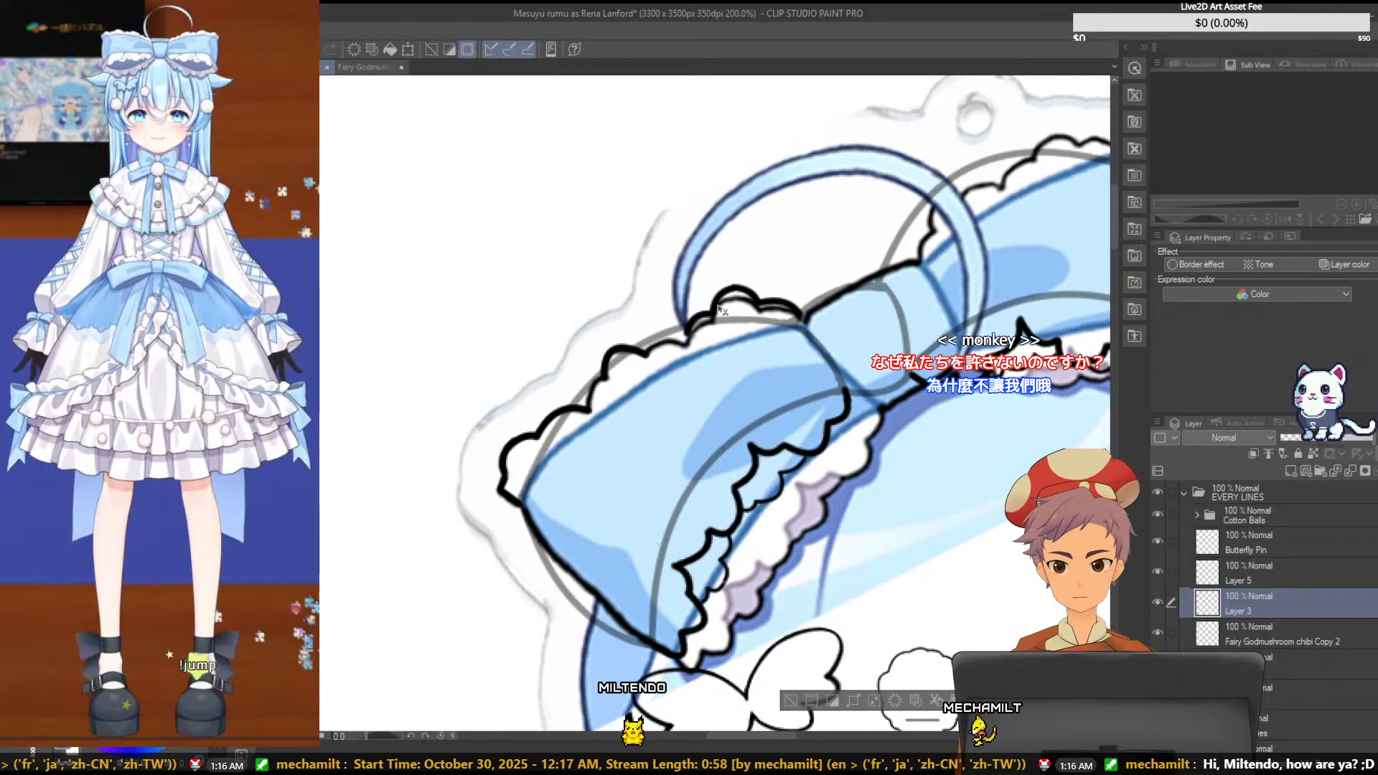
# - Move Layer 3's scallop stroke up and to the left, clear of the ruffle line near the bow's knot
pyautogui.hotkey('ctrl', 't')
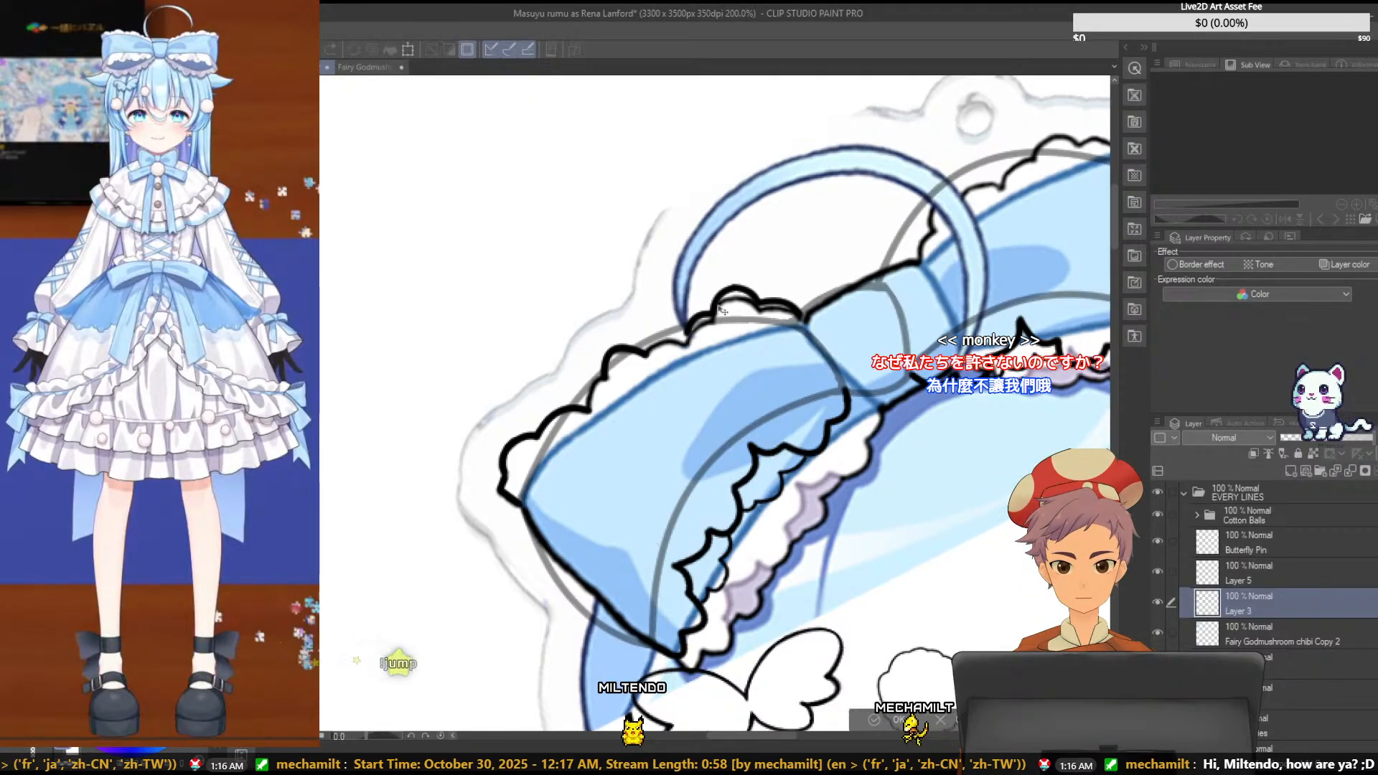
pyautogui.scroll(2, 722, 310)
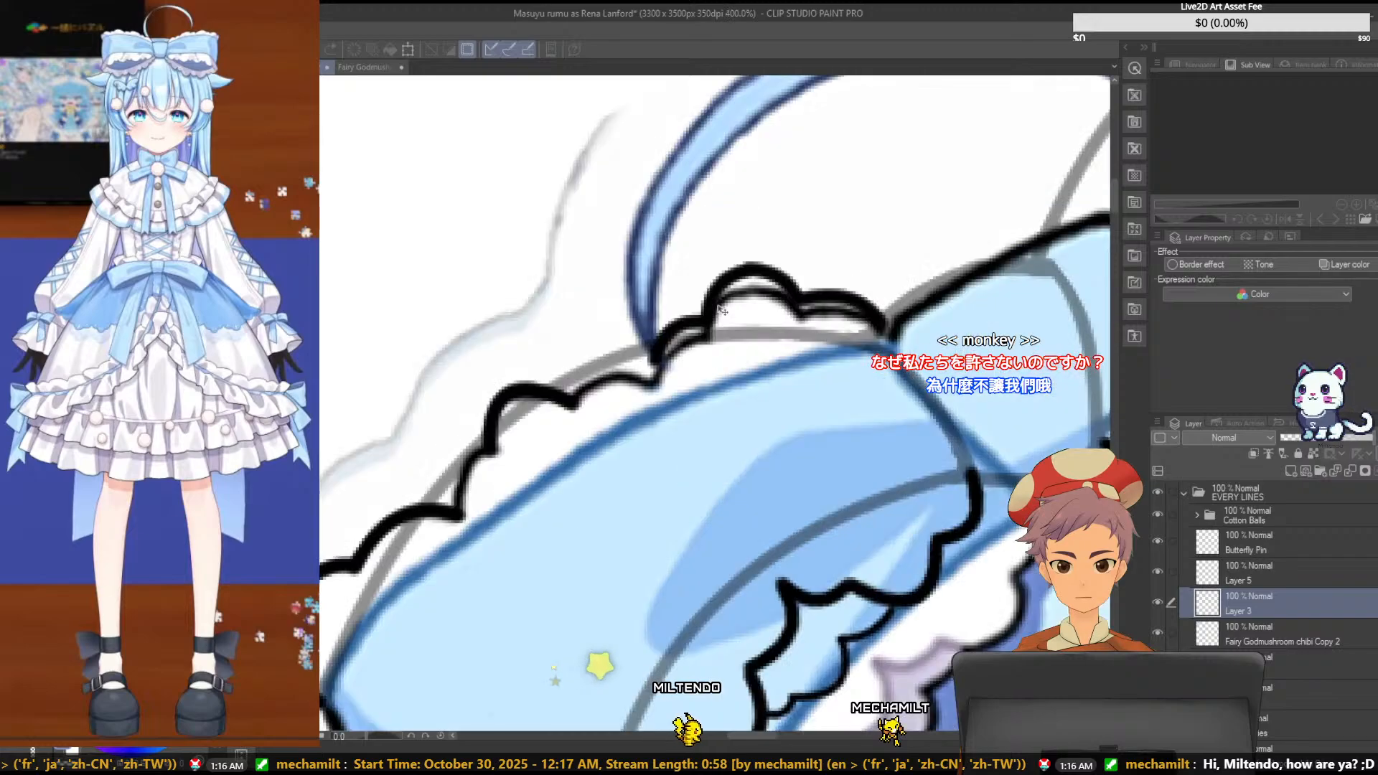
pyautogui.scroll(-4, 722, 310)
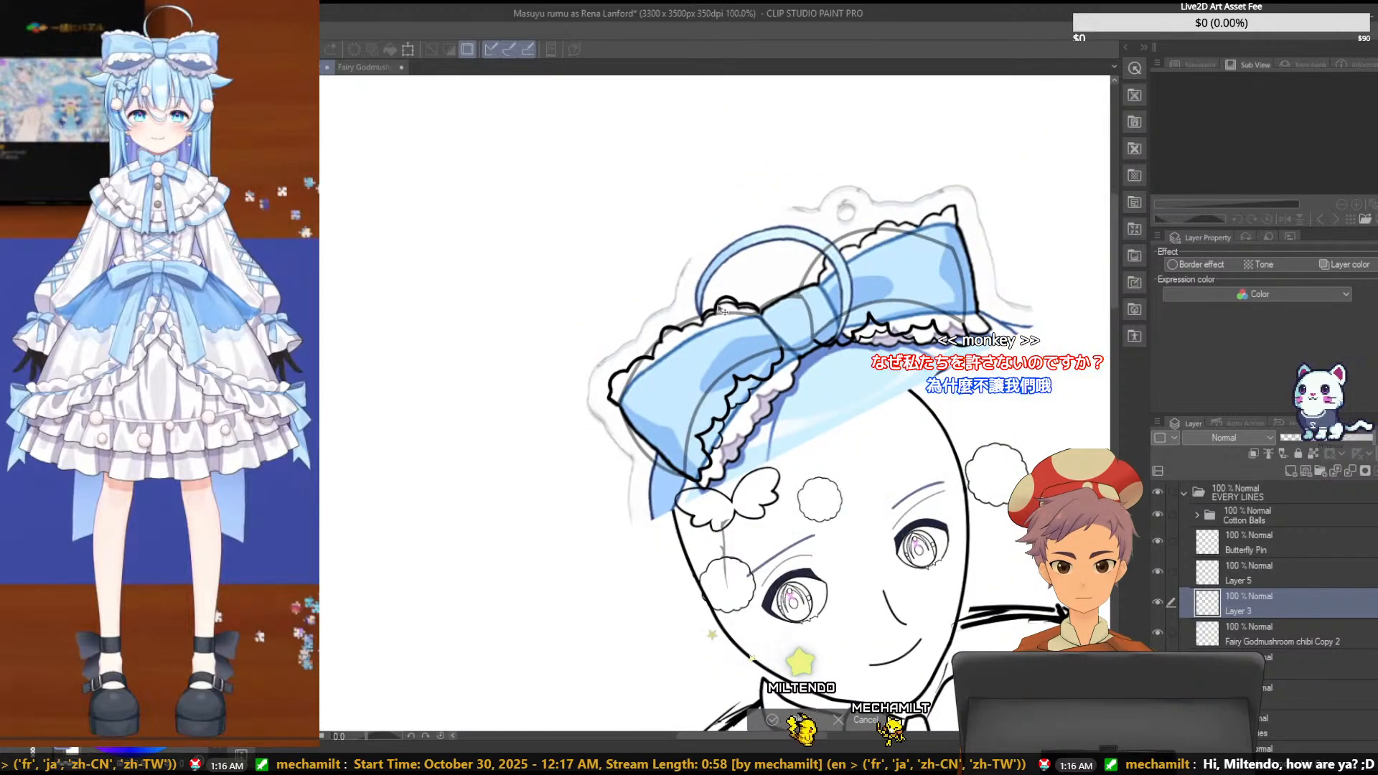
pyautogui.scroll(3, 722, 310)
pyautogui.scroll(-5, 722, 310)
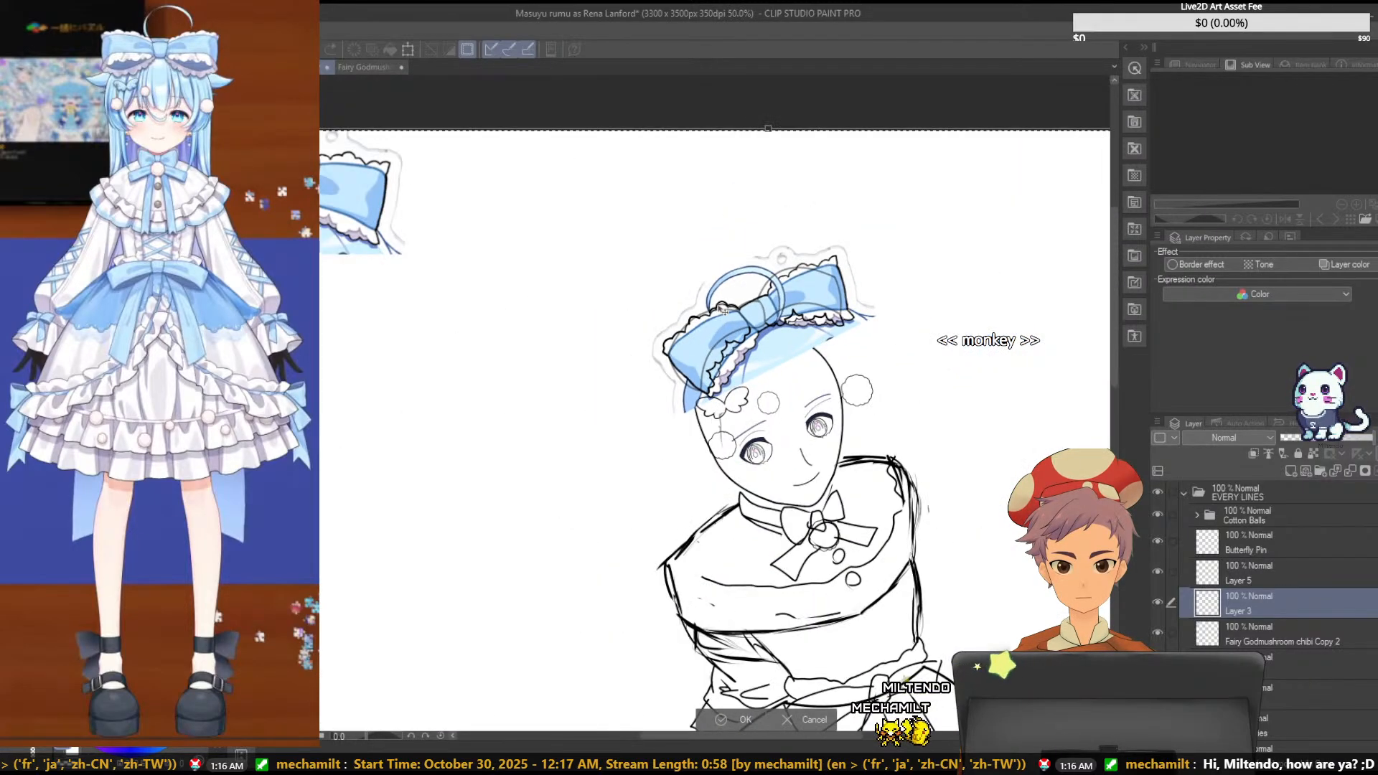
pyautogui.scroll(1, 724, 312)
pyautogui.scroll(5, 723, 310)
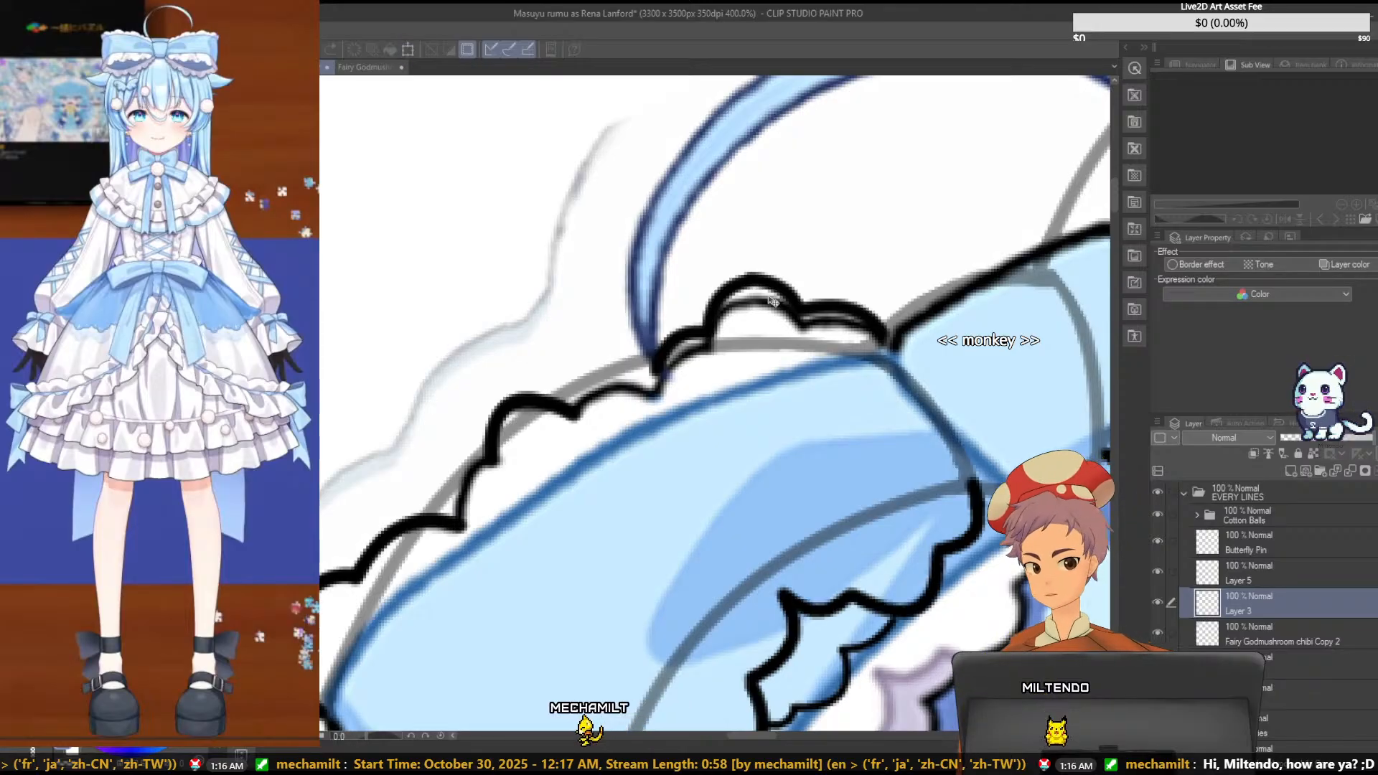
pyautogui.scroll(-3, 772, 300)
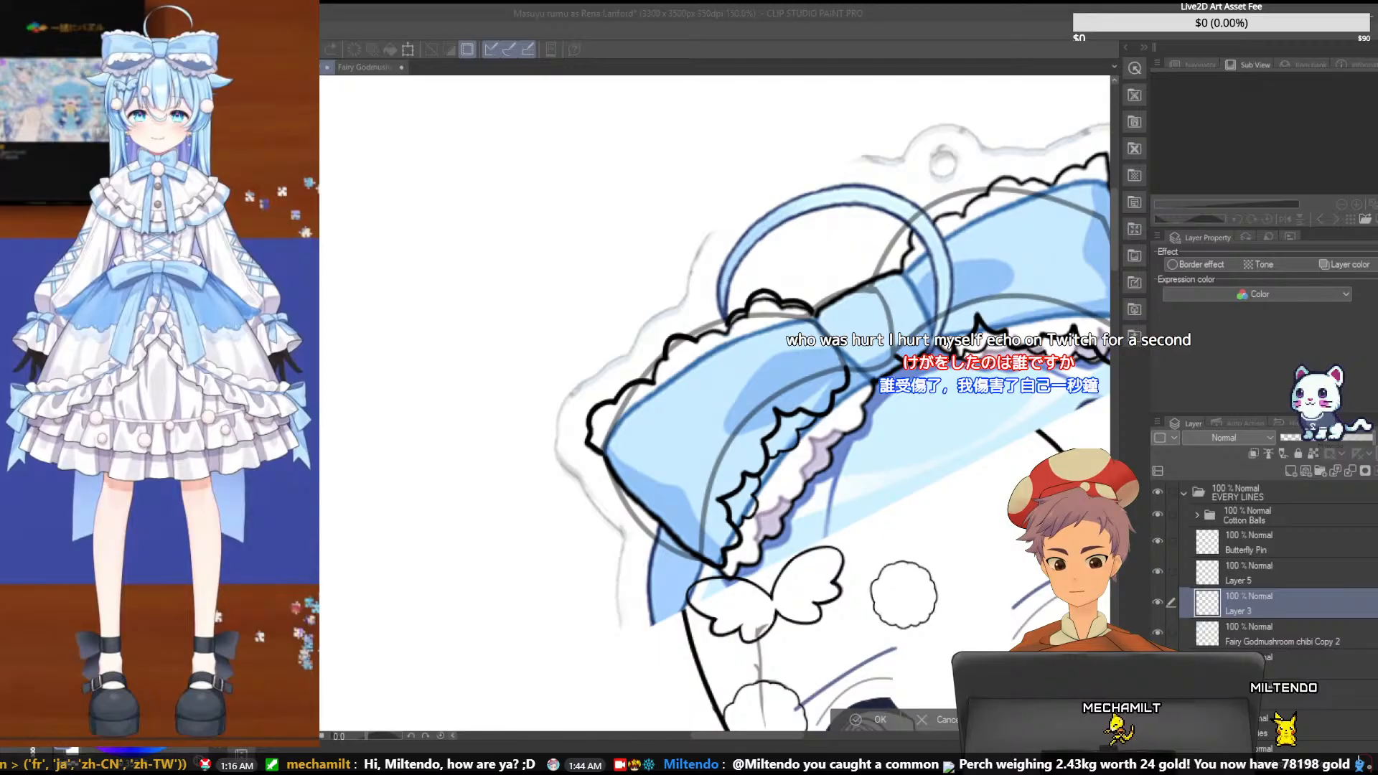
pyautogui.click(588, 3)
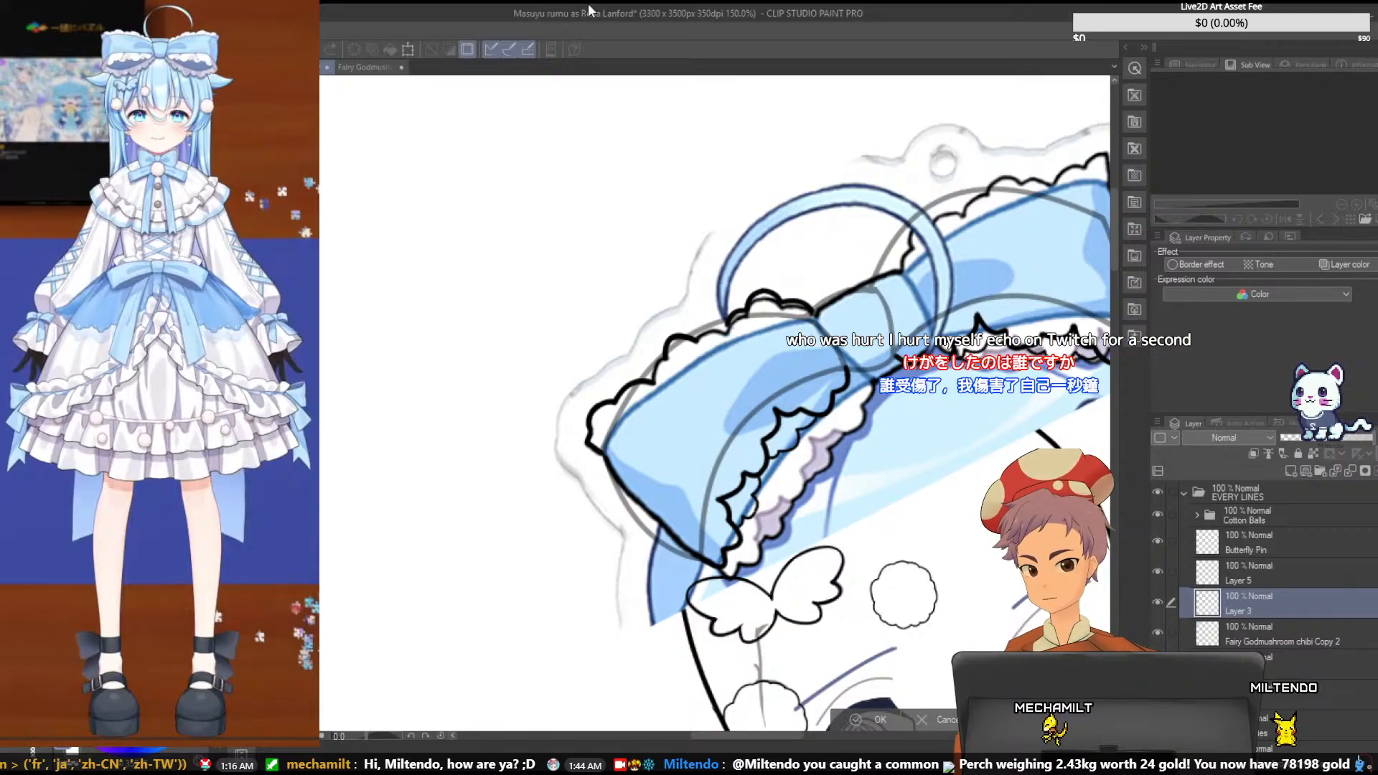
pyautogui.hotkey('ctrl', '+')
pyautogui.hotkey('ctrl', '+')
pyautogui.hotkey('ctrl', '+')
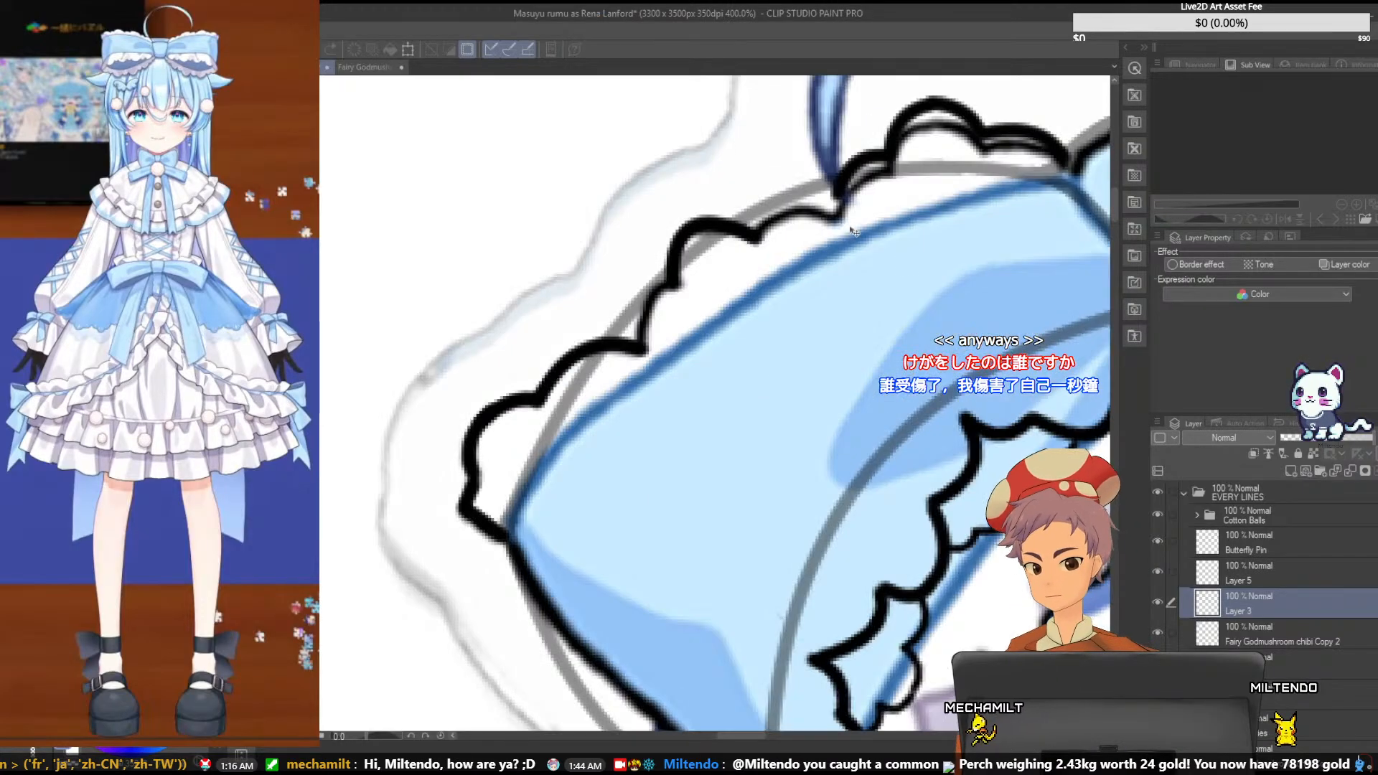
pyautogui.scroll(3, 1109, 197)
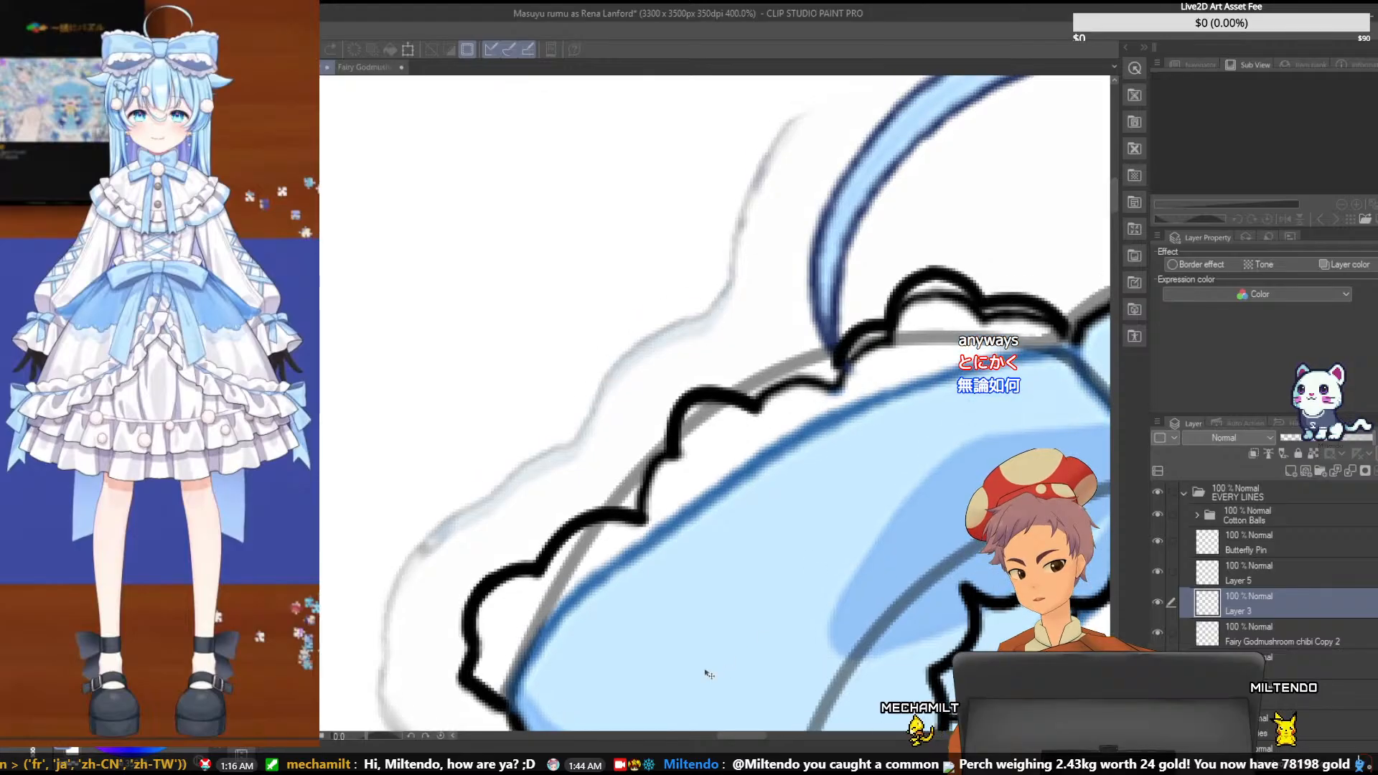
pyautogui.moveTo(738, 736); pyautogui.dragTo(751, 735)
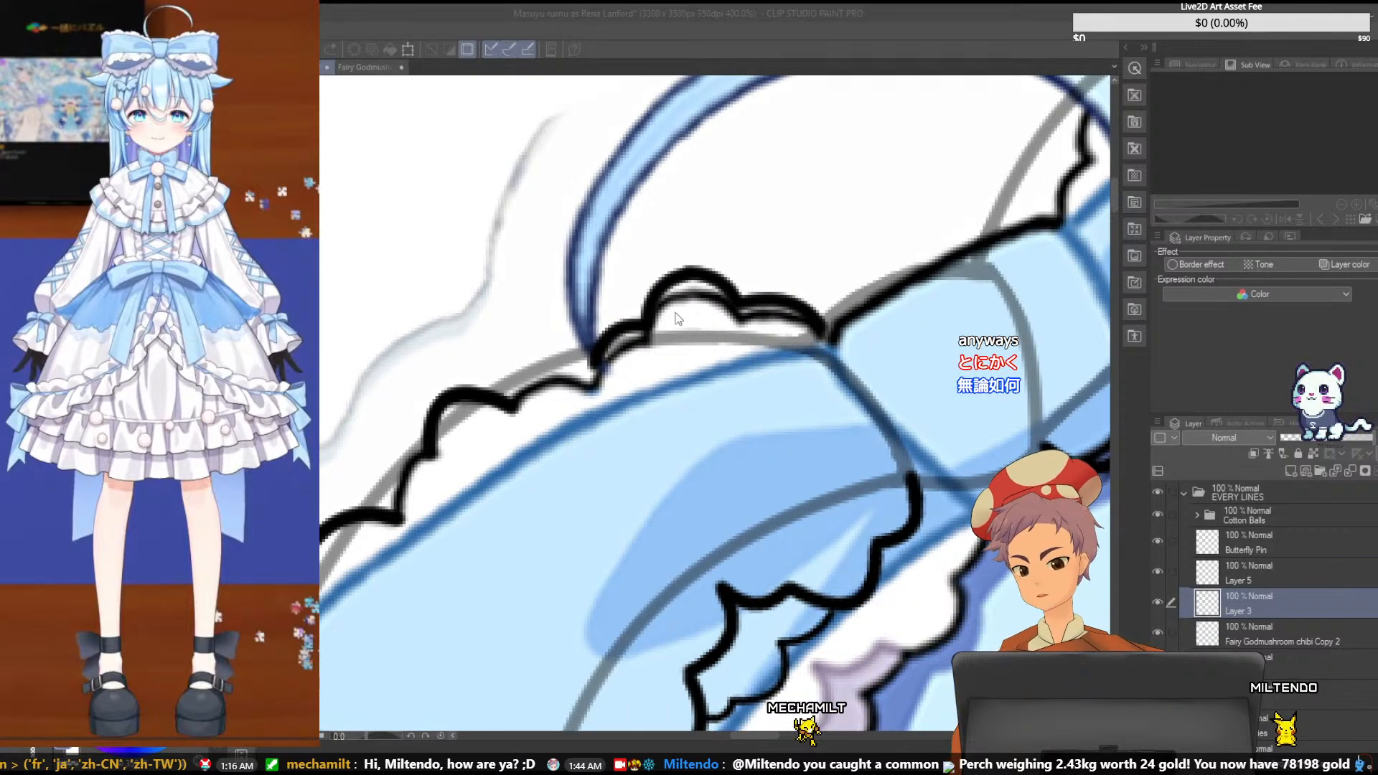
pyautogui.moveTo(701, 286); pyautogui.dragTo(673, 253)
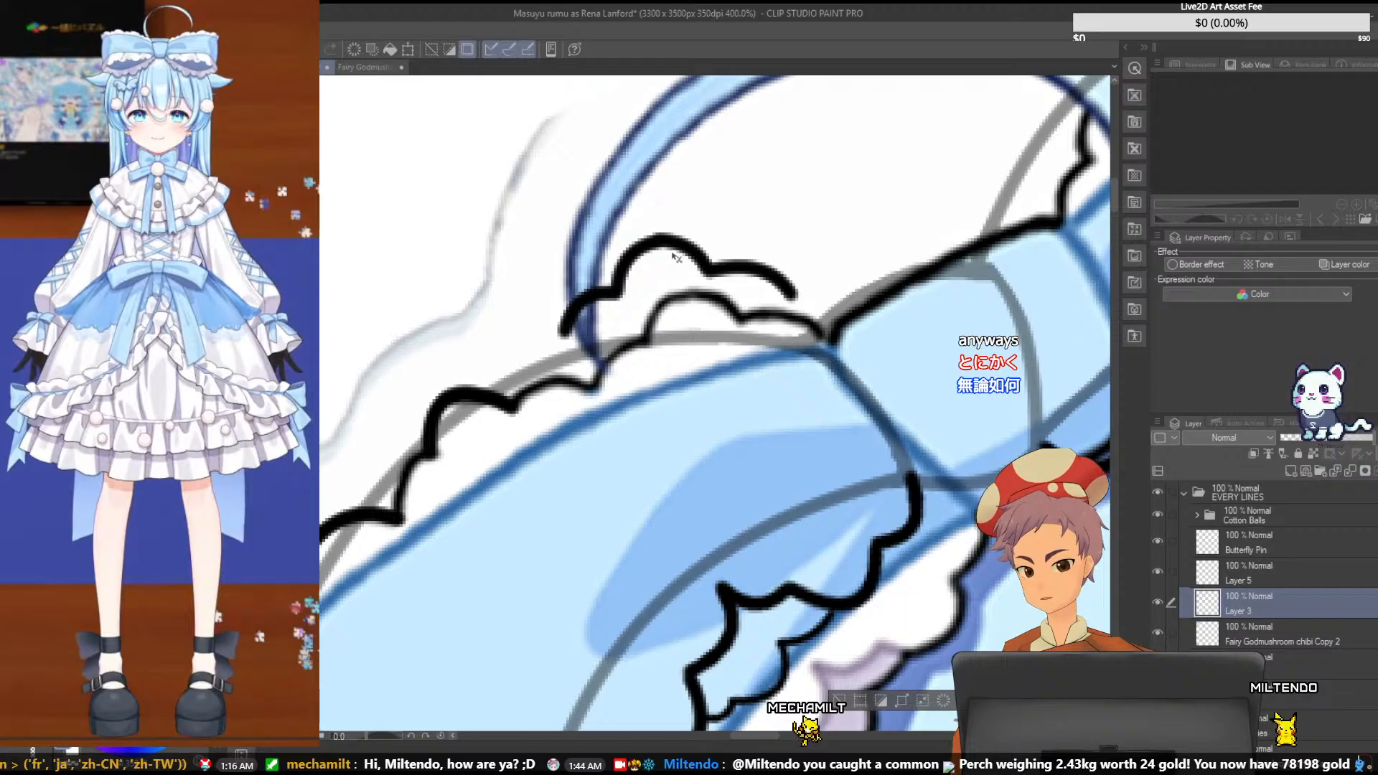
# - Shift the detached scallop stroke on Layer 3 slightly back to the right and down
pyautogui.hotkey('ctrl', 'd')
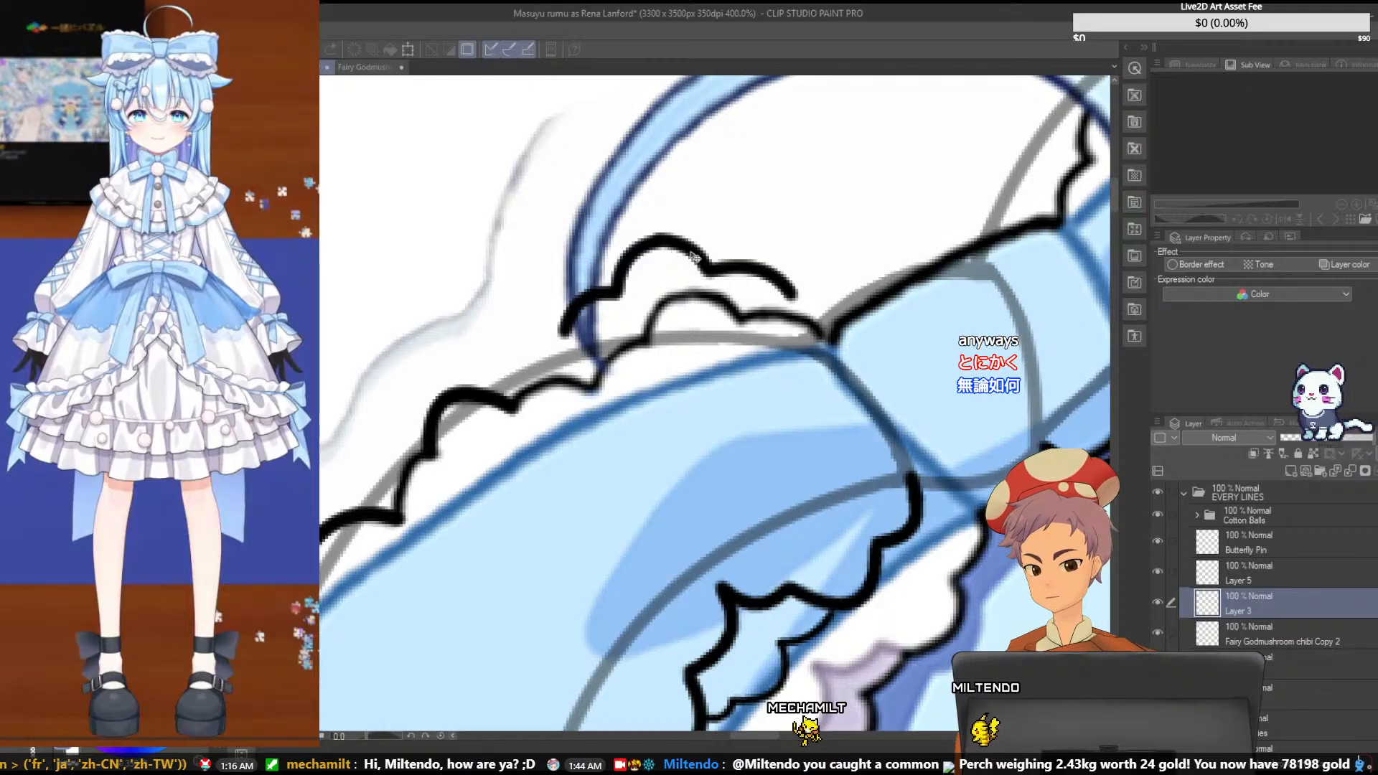
pyautogui.moveTo(693, 264)
pyautogui.mouseDown()
pyautogui.moveTo(707, 298)
pyautogui.moveTo(707, 269)
pyautogui.mouseUp()
pyautogui.scroll(-5, 707, 270)
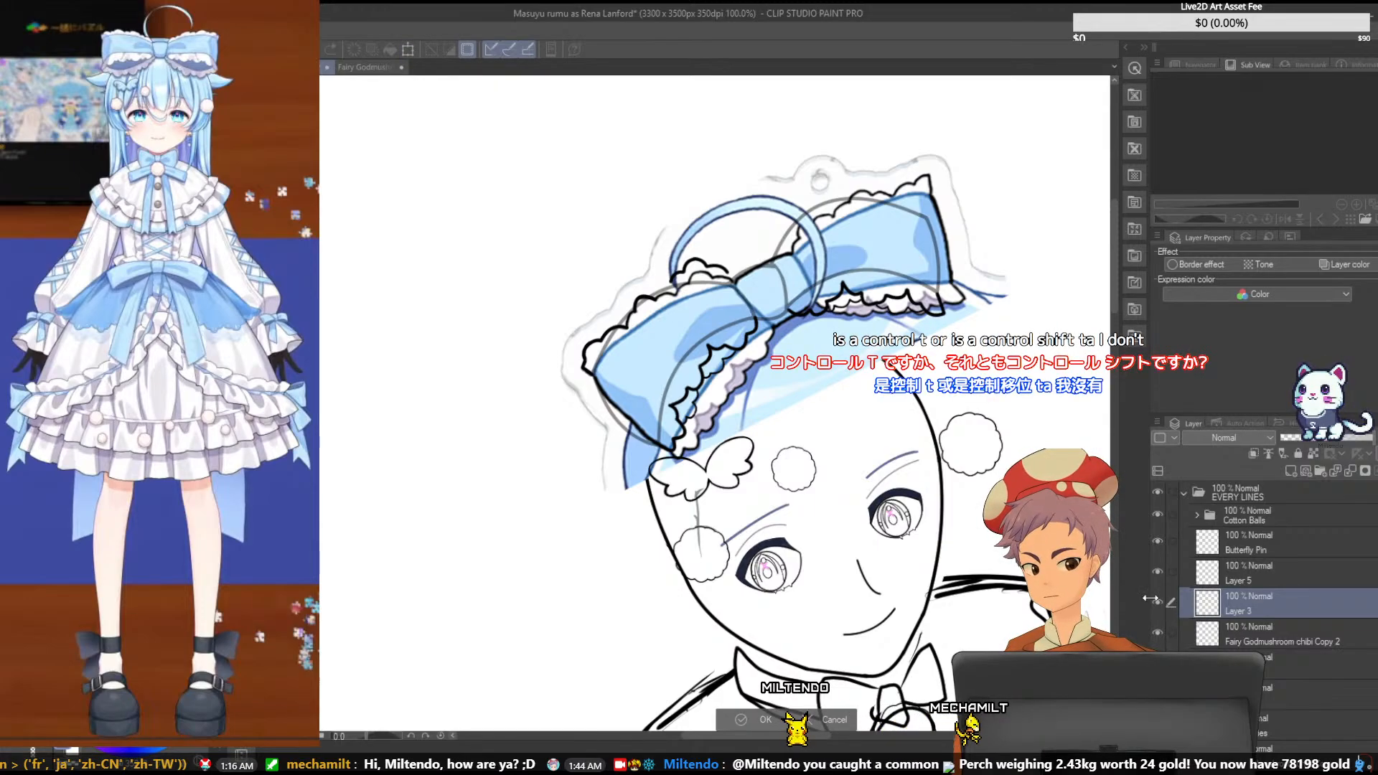
pyautogui.press('Return')
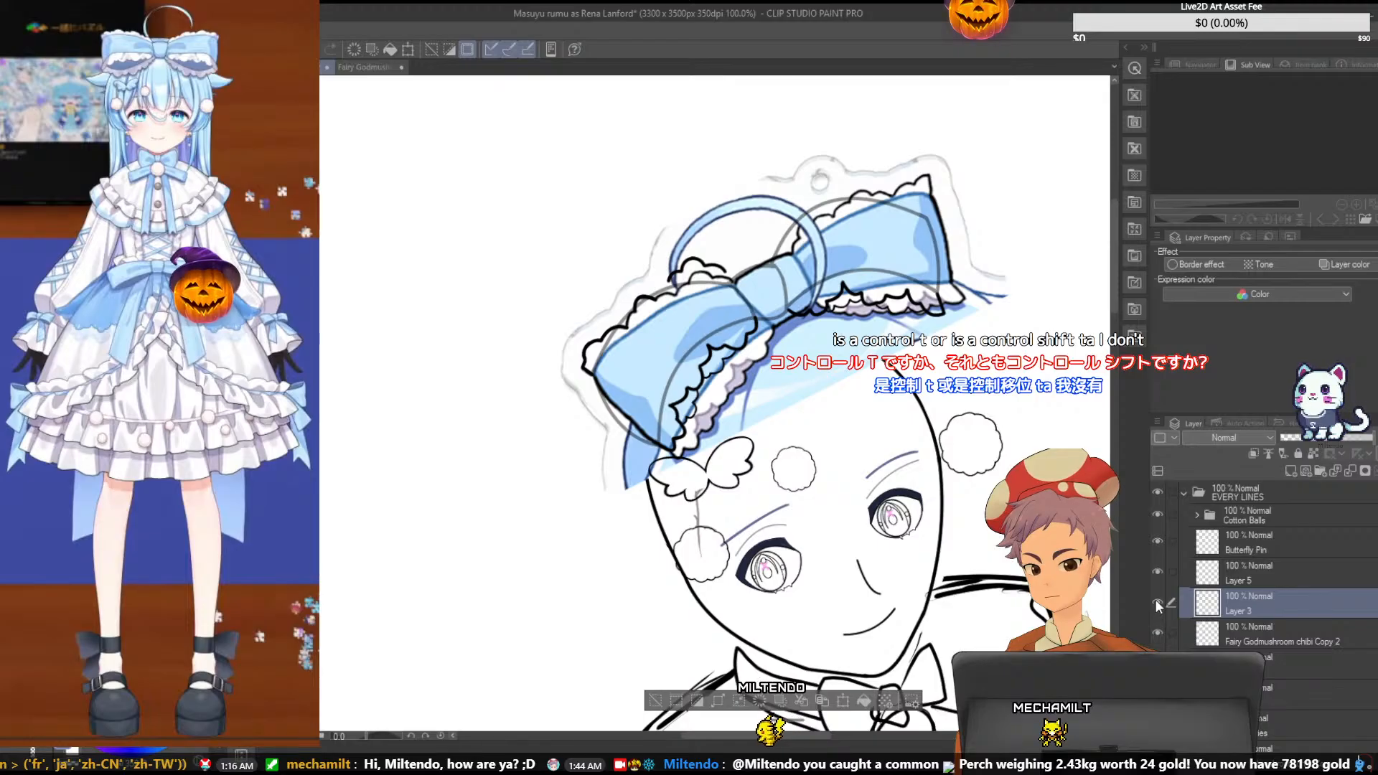
pyautogui.hotkey('ctrl', 't')
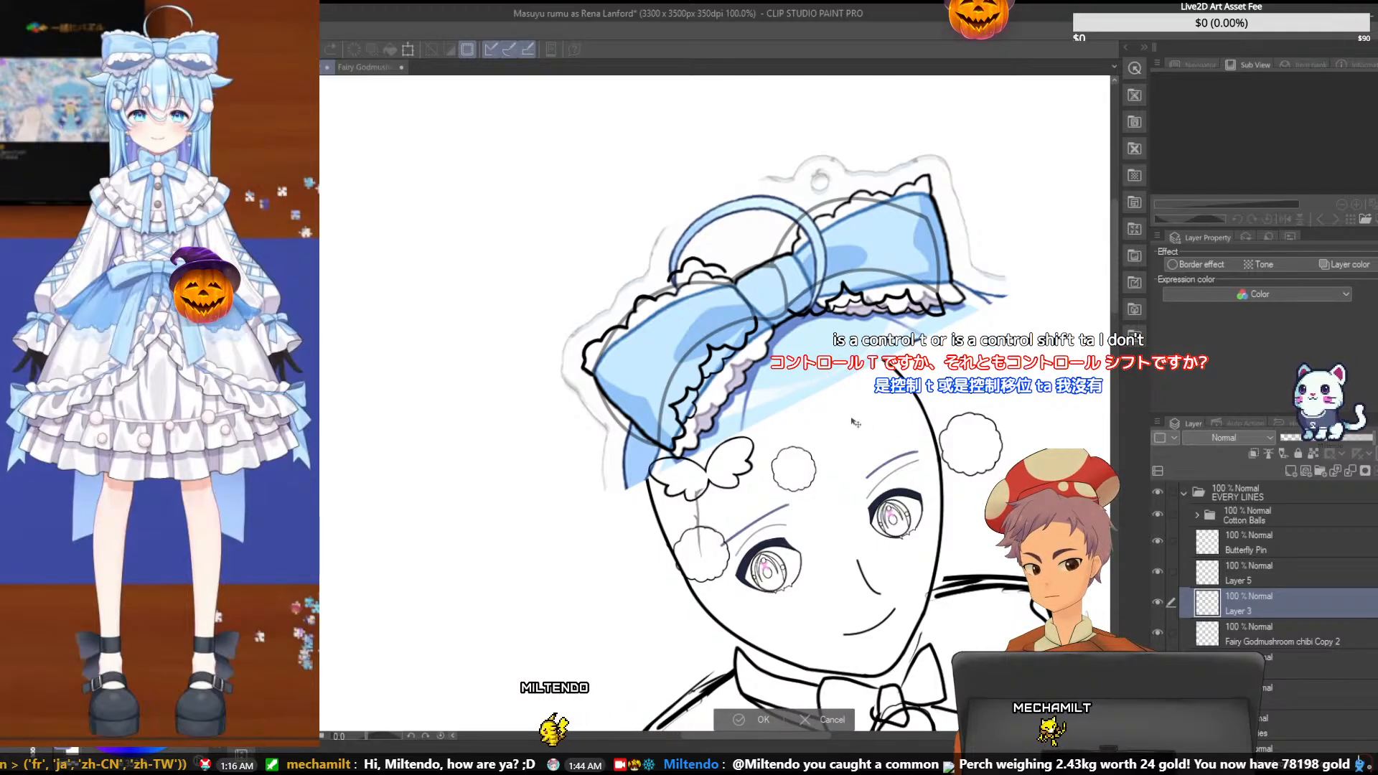
pyautogui.scroll(-3, 587, 205)
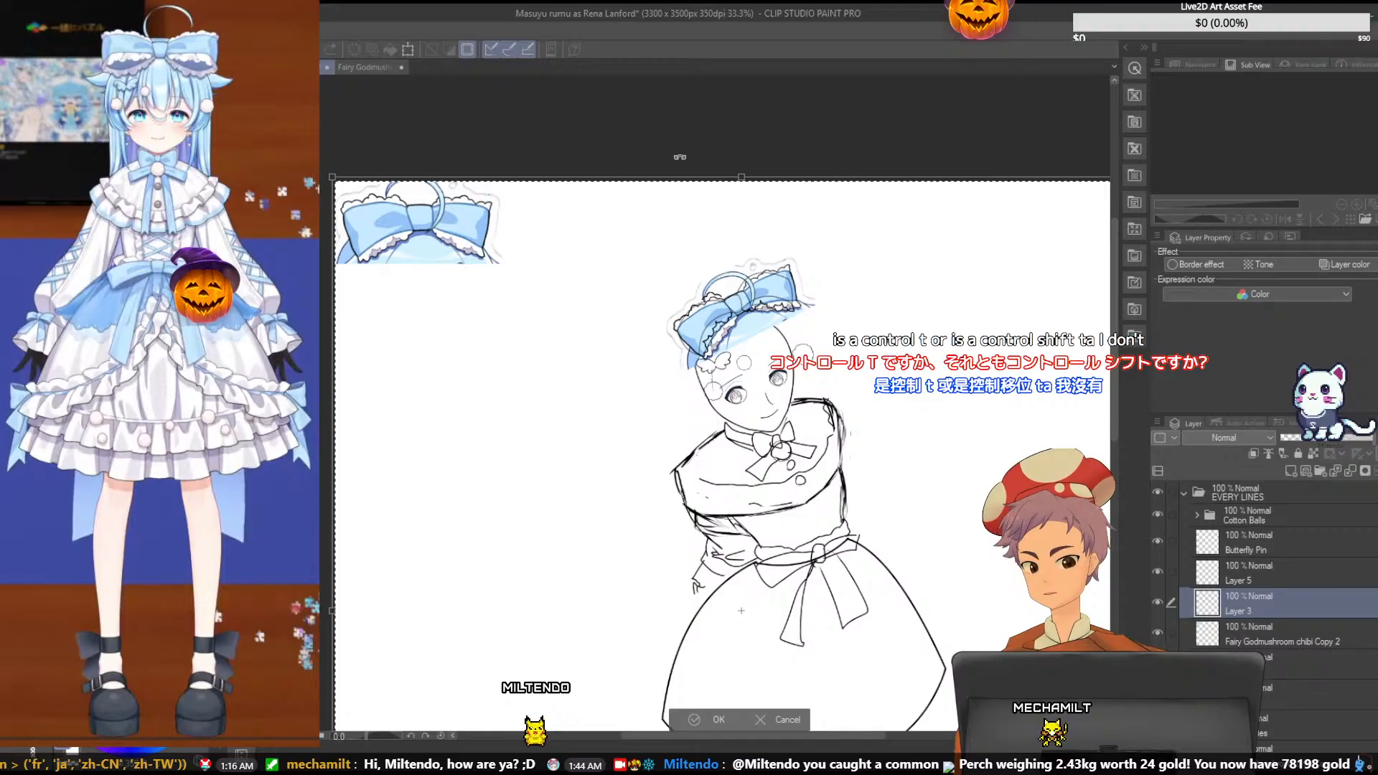
pyautogui.moveTo(679, 156); pyautogui.dragTo(559, 181)
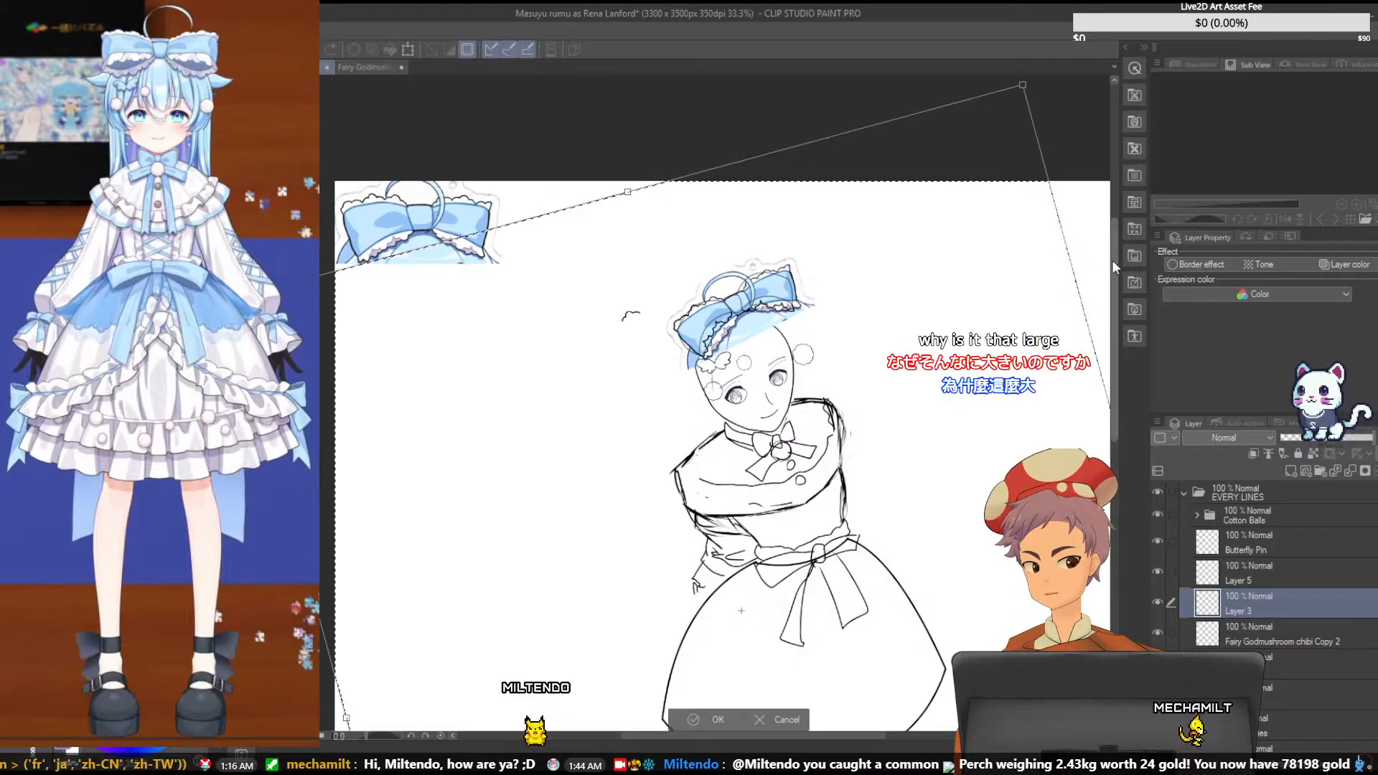
pyautogui.moveTo(1112, 260); pyautogui.dragTo(1108, 192)
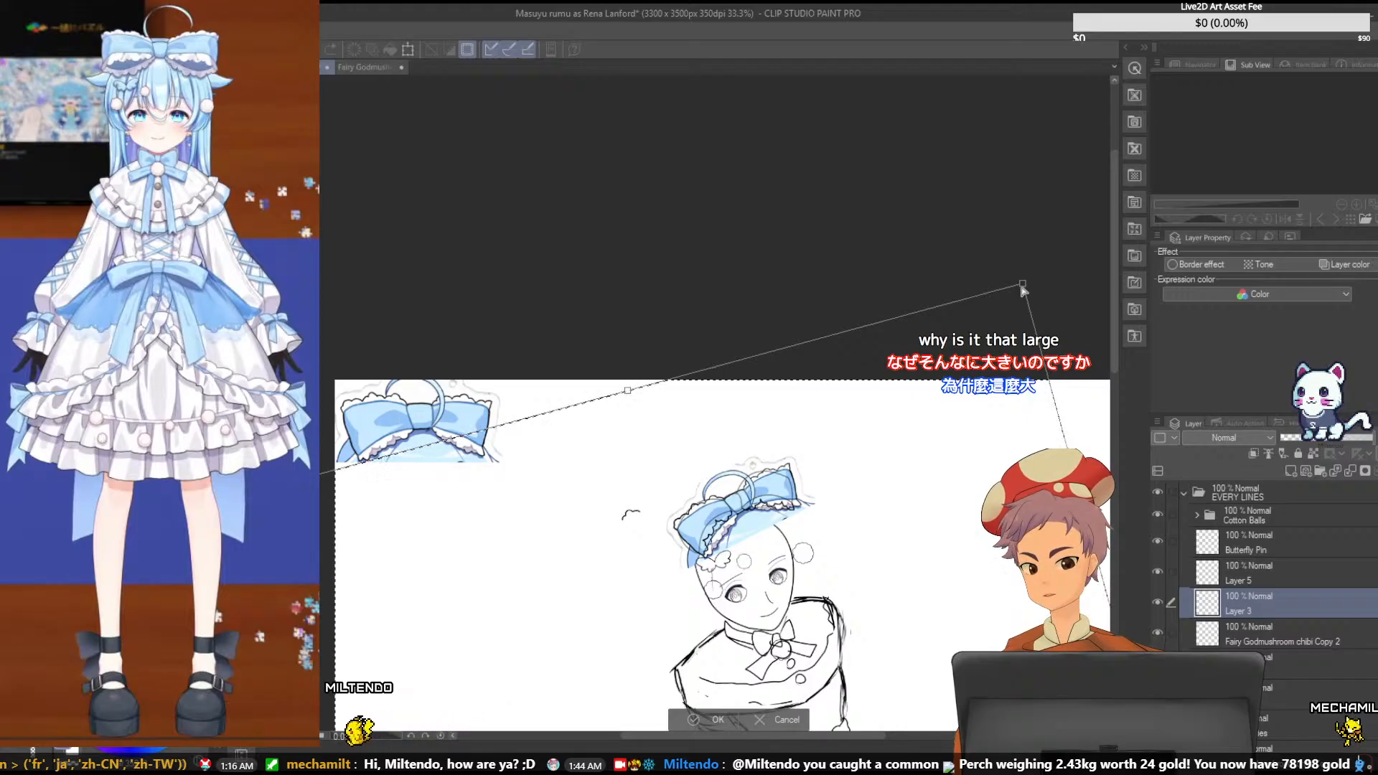
pyautogui.moveTo(1027, 286); pyautogui.dragTo(955, 449)
pyautogui.hotkey('ctrl', 'z')
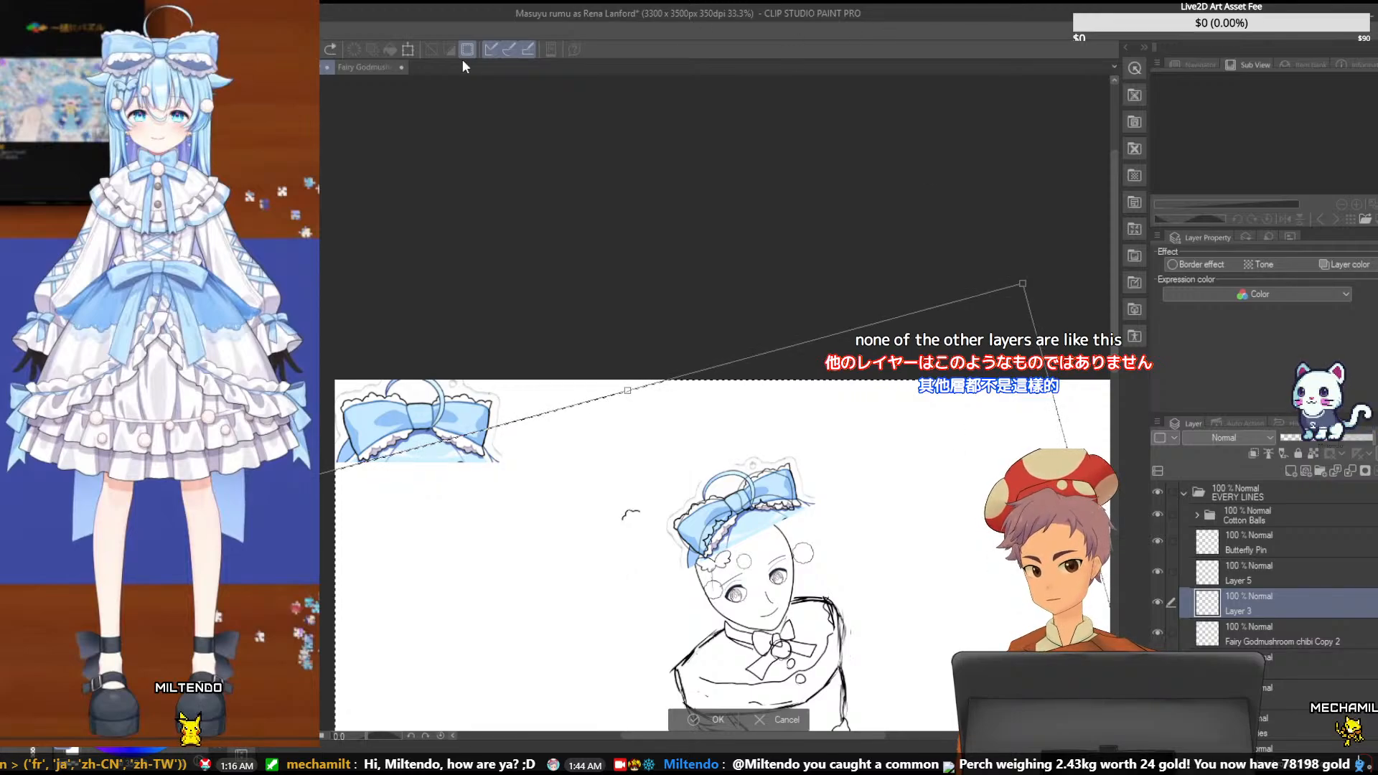
pyautogui.click(759, 724)
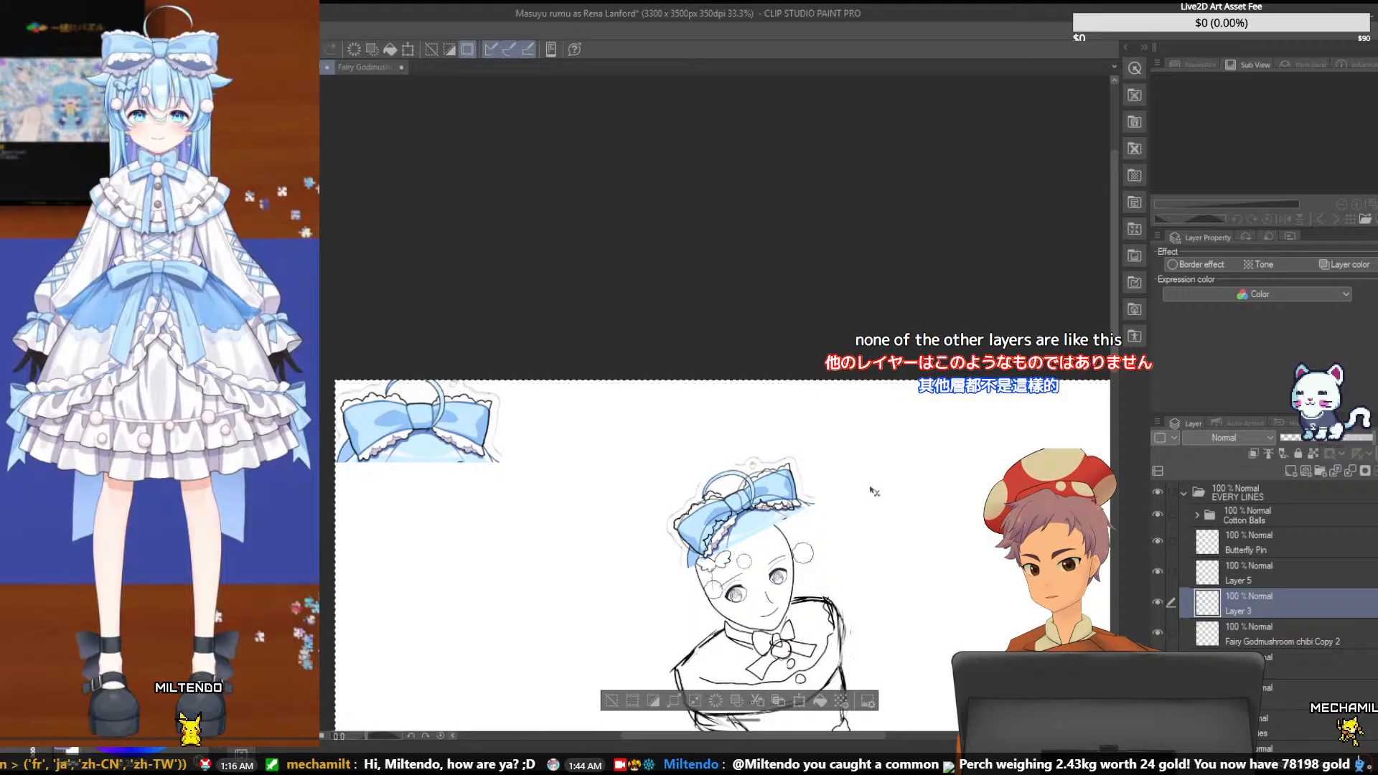
# - Clear the selection covering the whole canvas
pyautogui.hotkey('ctrl', 'd')
pyautogui.scroll(5, 873, 484)
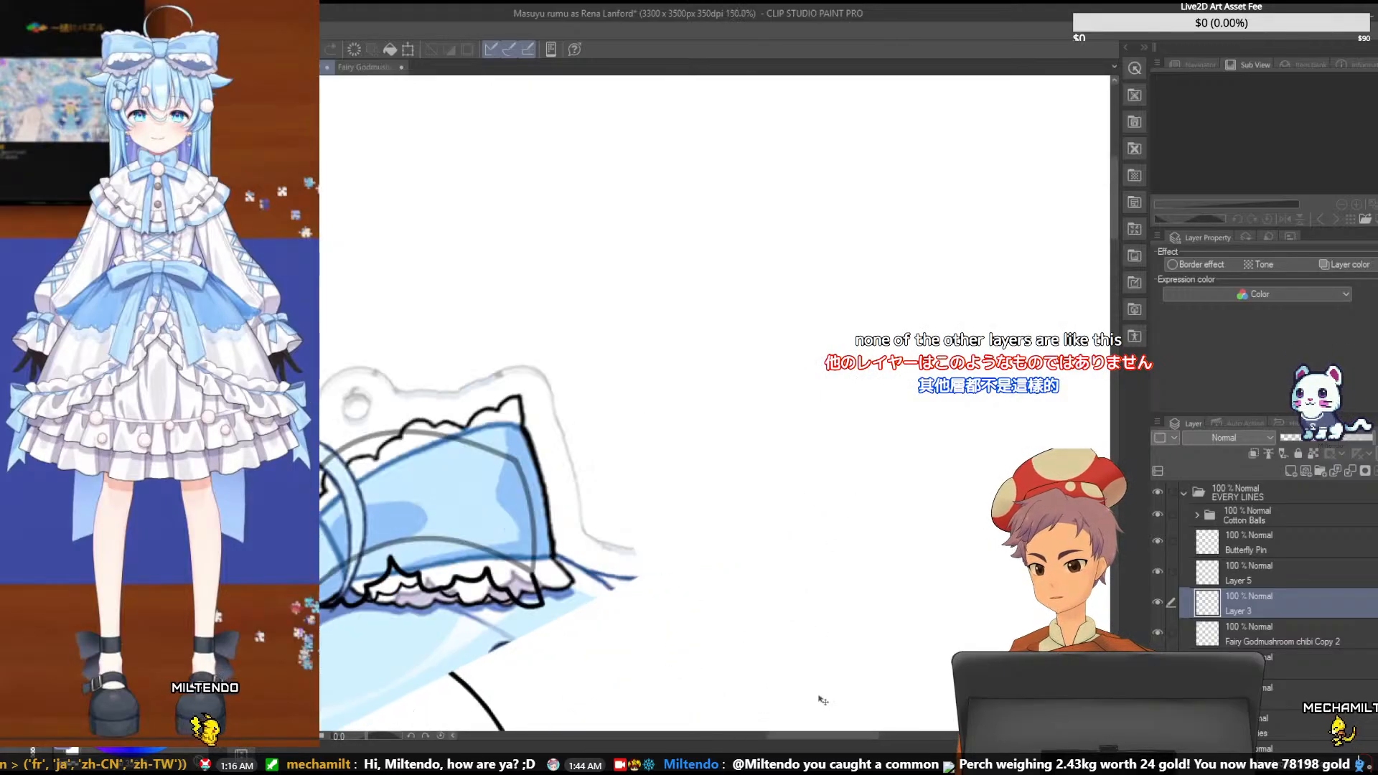
pyautogui.moveTo(775, 733); pyautogui.dragTo(767, 734)
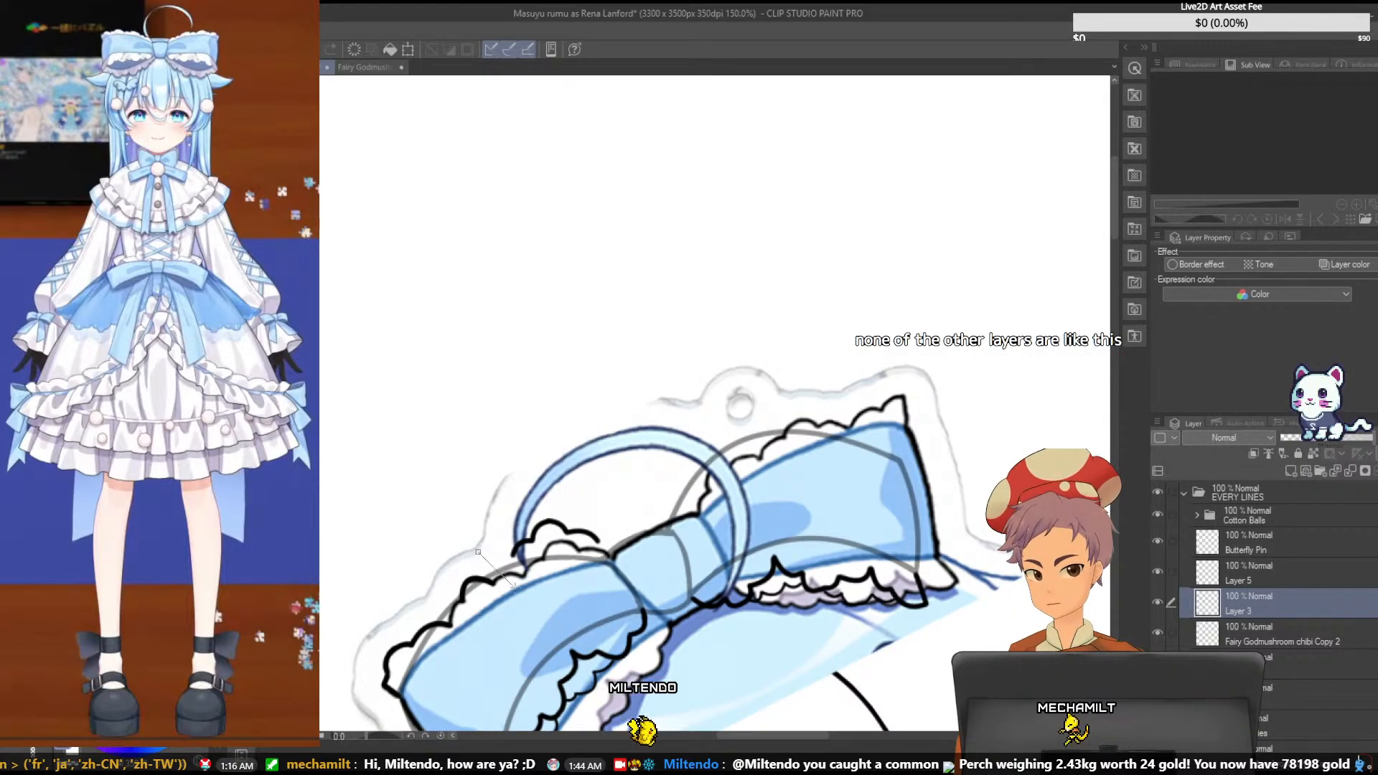
pyautogui.click(478, 551)
pyautogui.click(521, 580)
pyautogui.click(613, 567)
pyautogui.click(612, 498)
pyautogui.click(480, 503)
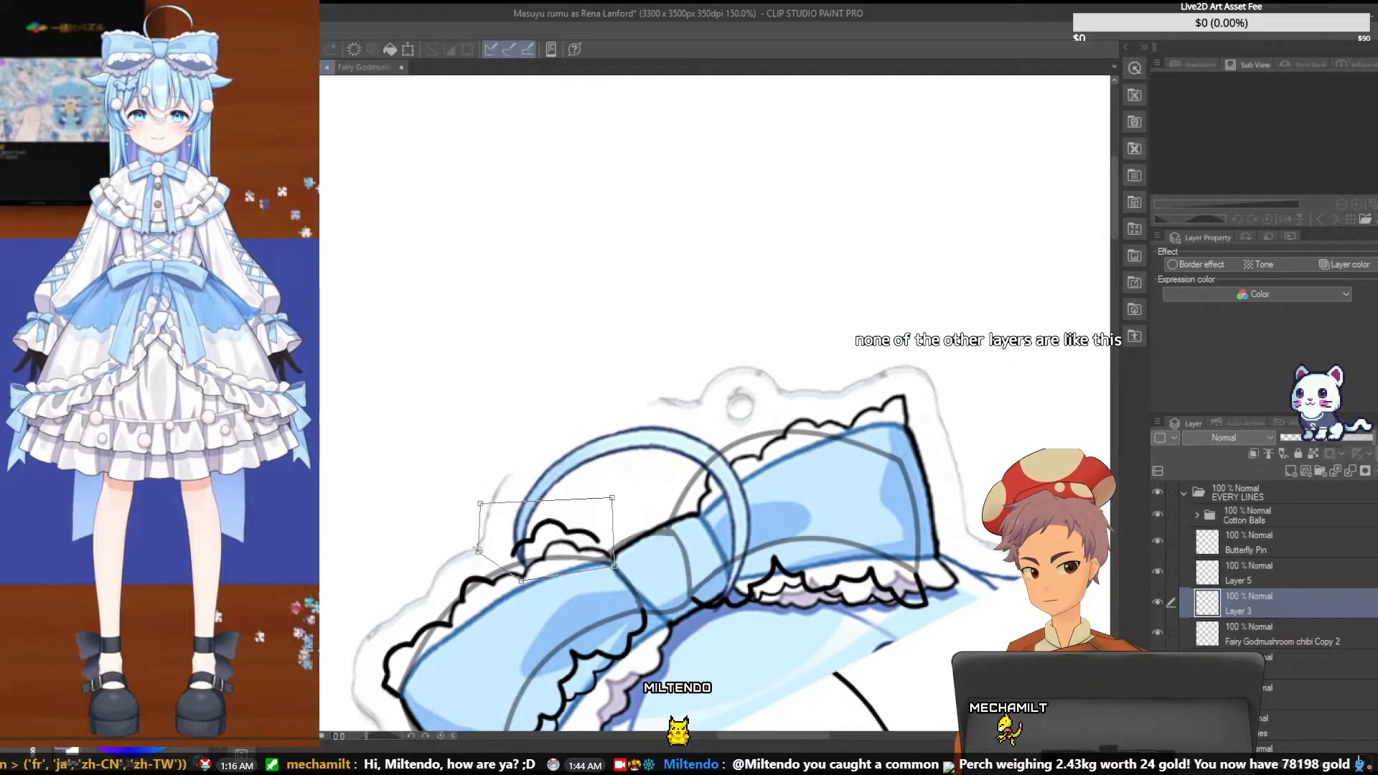
pyautogui.click(478, 552)
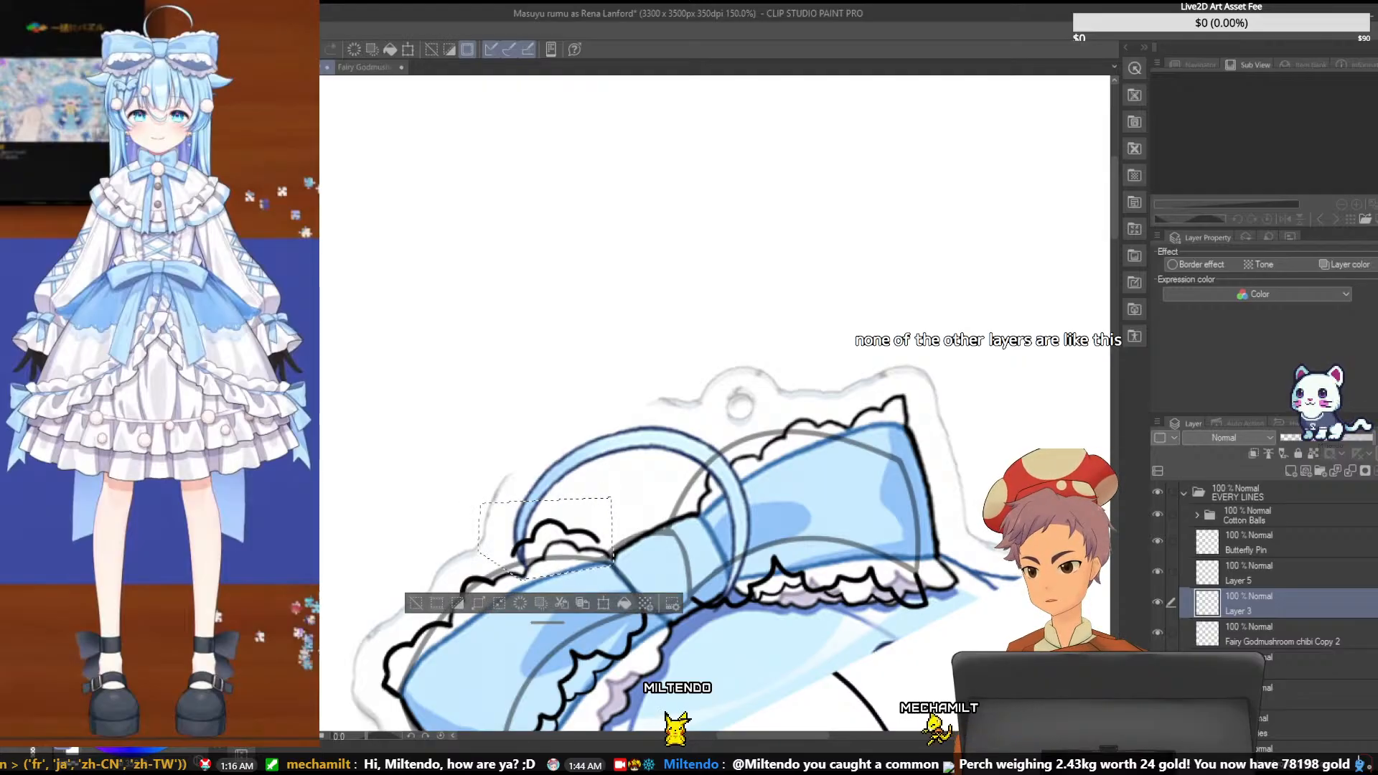
pyautogui.moveTo(547, 622); pyautogui.dragTo(702, 720)
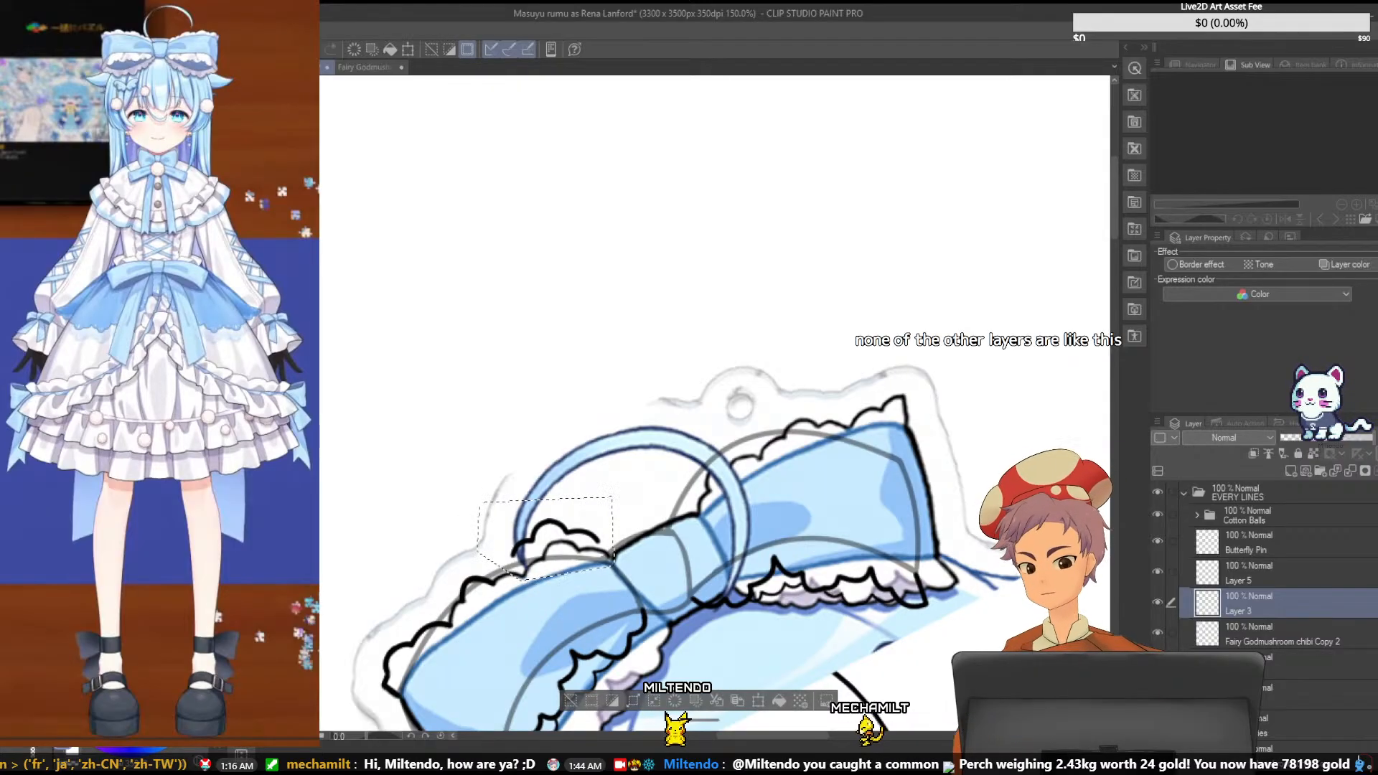
pyautogui.hotkey('ctrl', 'd')
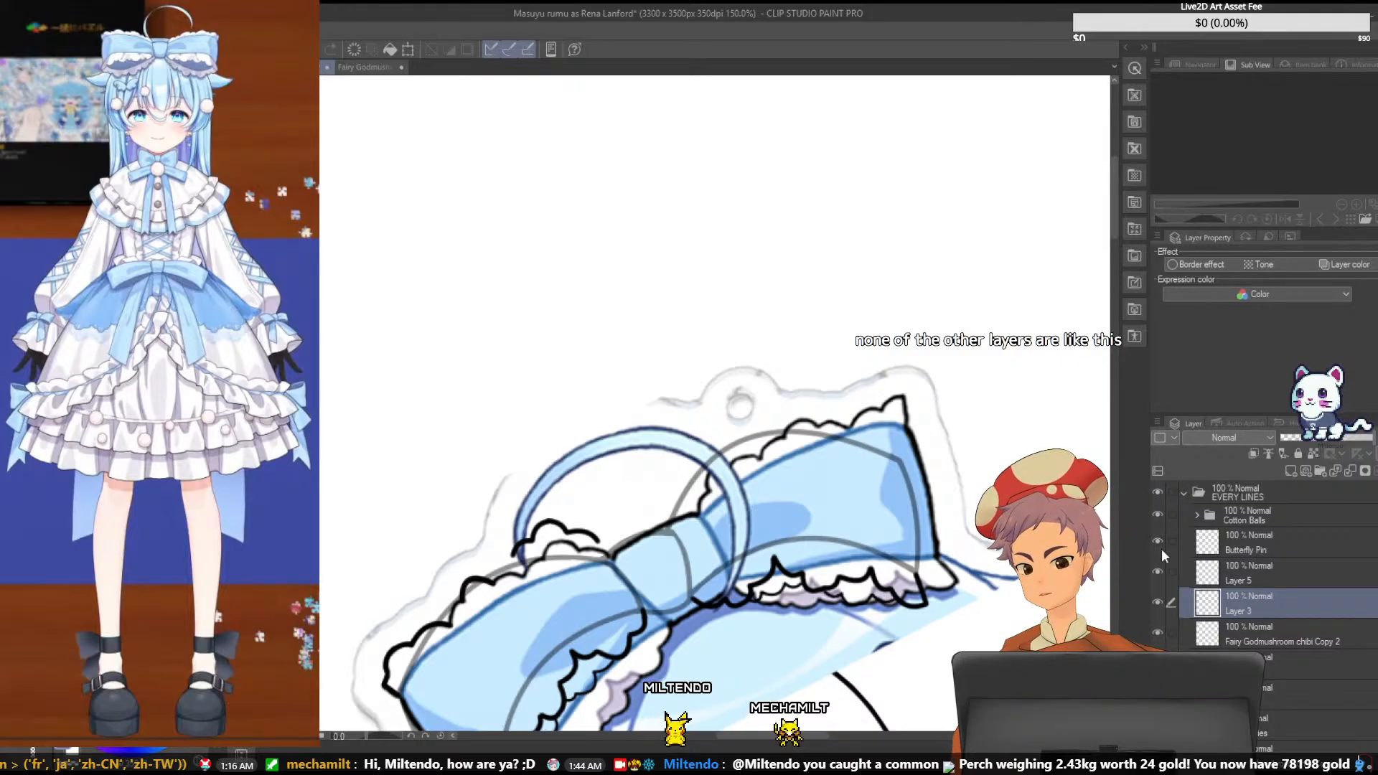
# - Rotate Layer 3's scallop stroke slightly clockwise and shift it so its inner end meets the ruffle line at the bow's knot
pyautogui.hotkey('ctrl', 't')
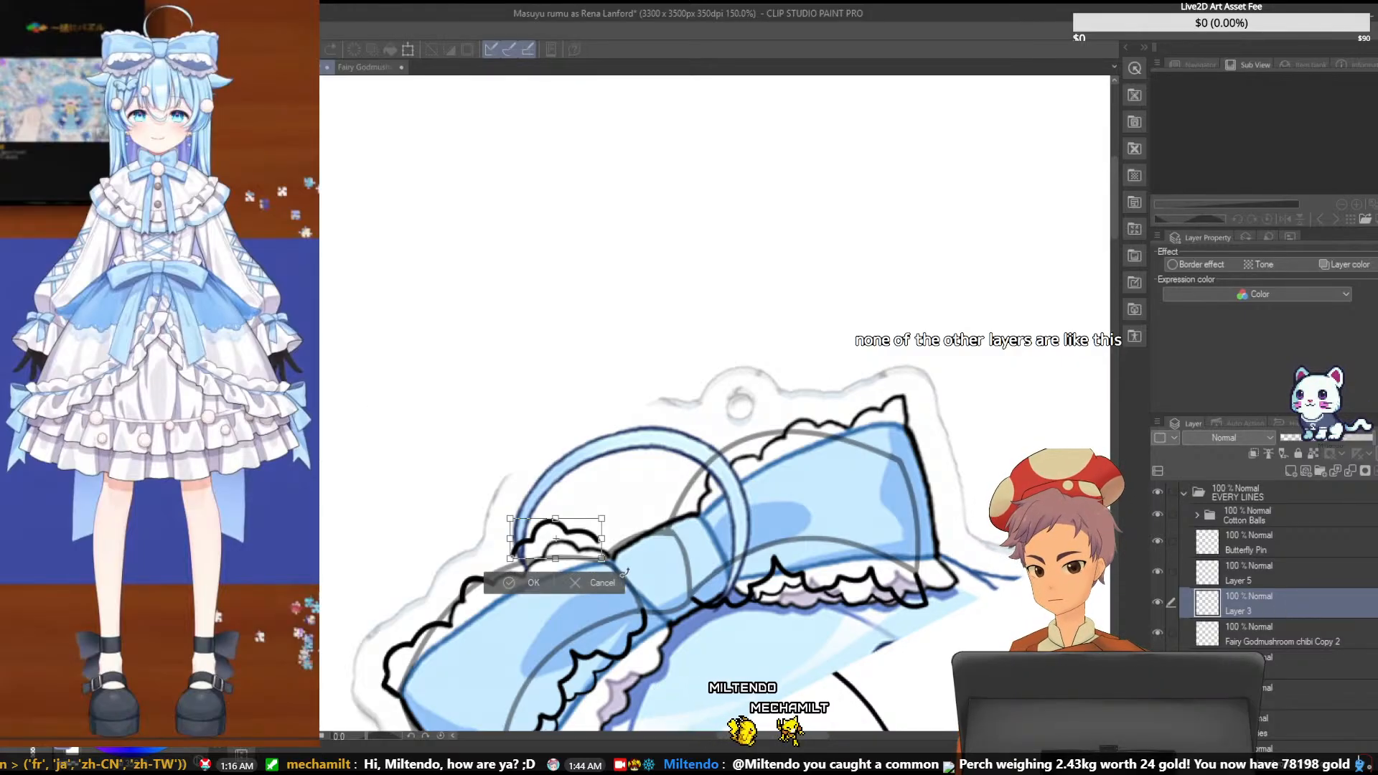
pyautogui.scroll(1, 623, 501)
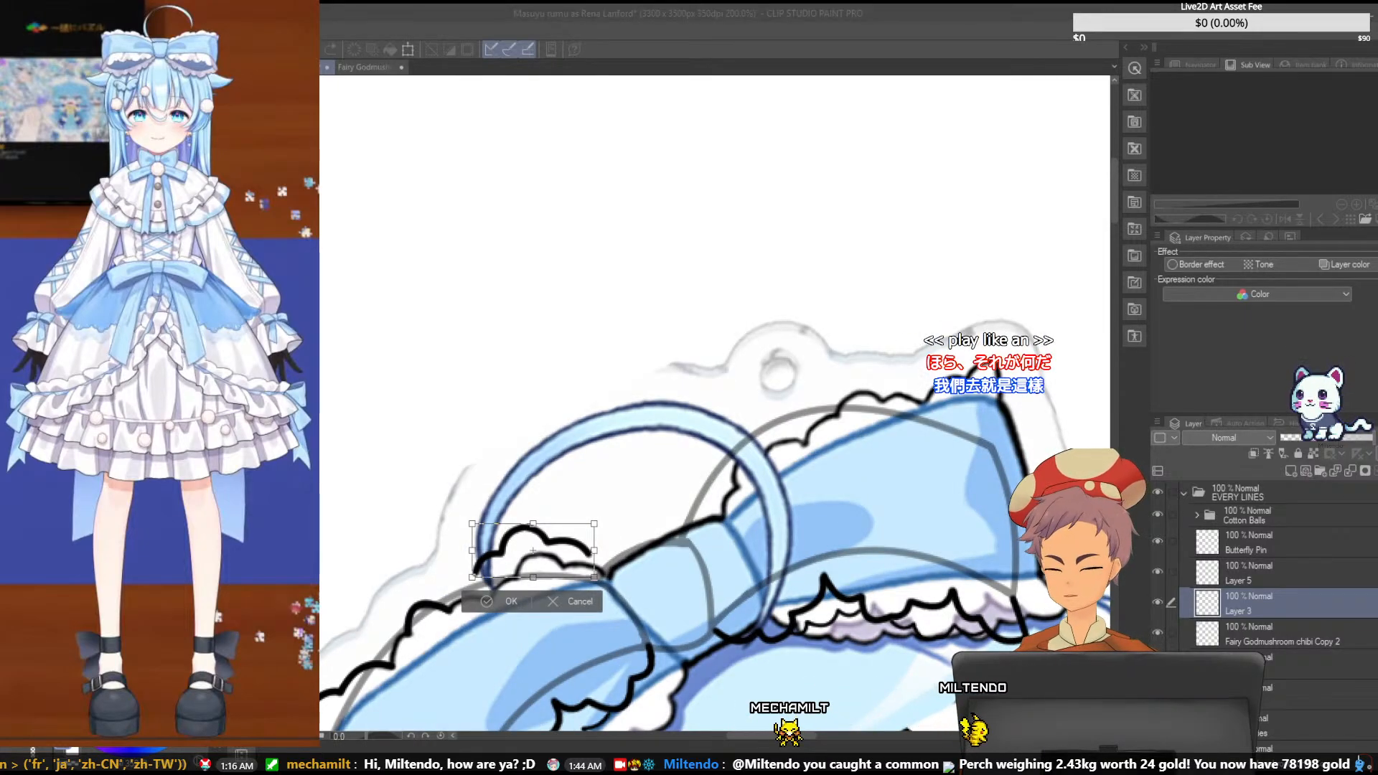
pyautogui.scroll(-3, 708, 317)
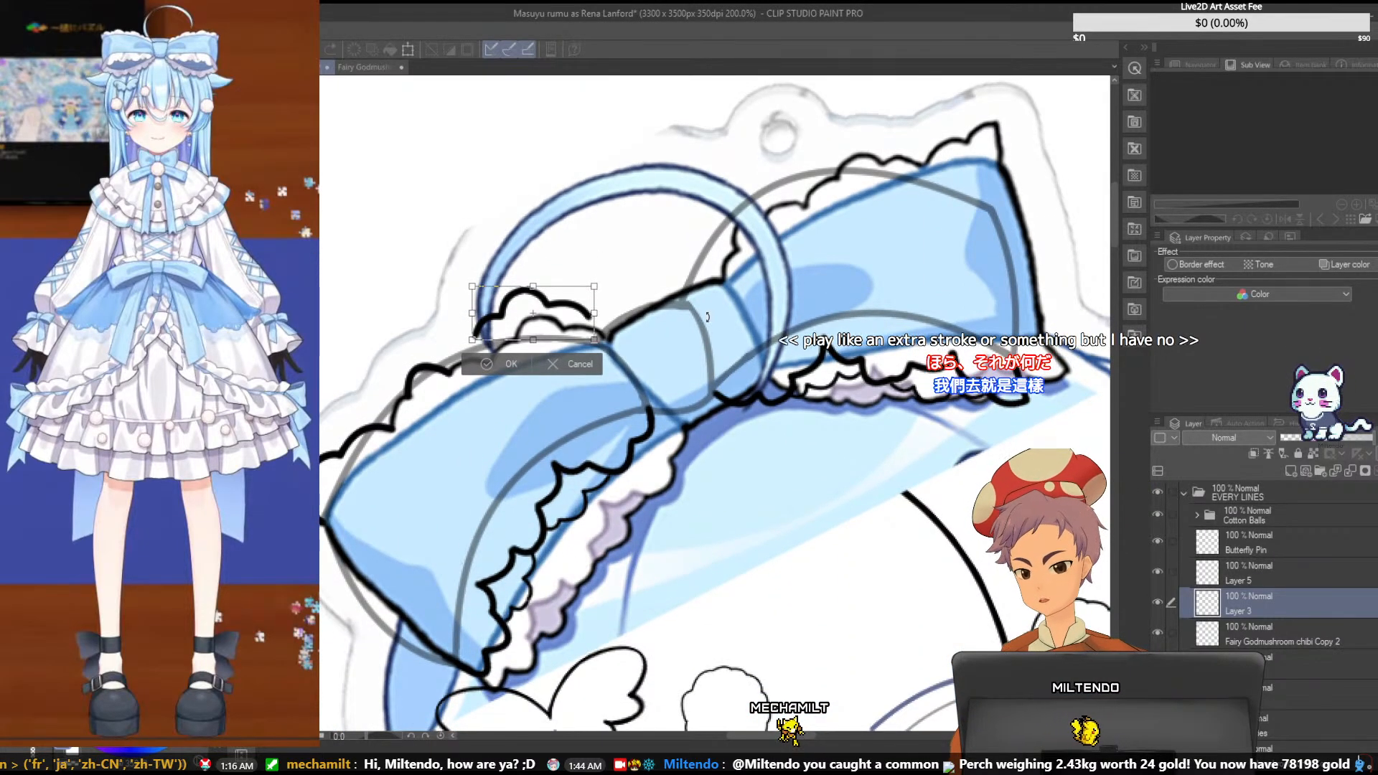
pyautogui.scroll(2, 708, 316)
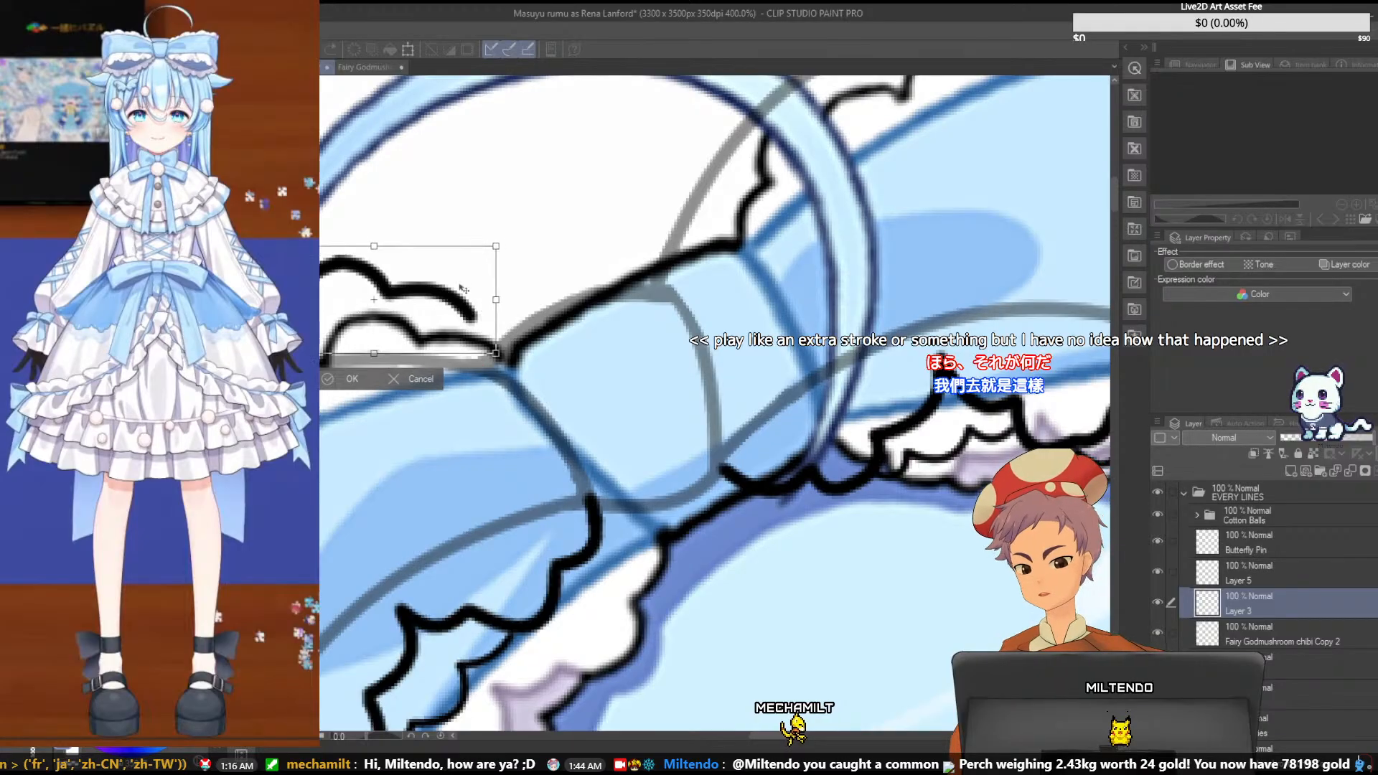
pyautogui.moveTo(463, 289); pyautogui.dragTo(550, 312)
pyautogui.moveTo(440, 360); pyautogui.dragTo(448, 326)
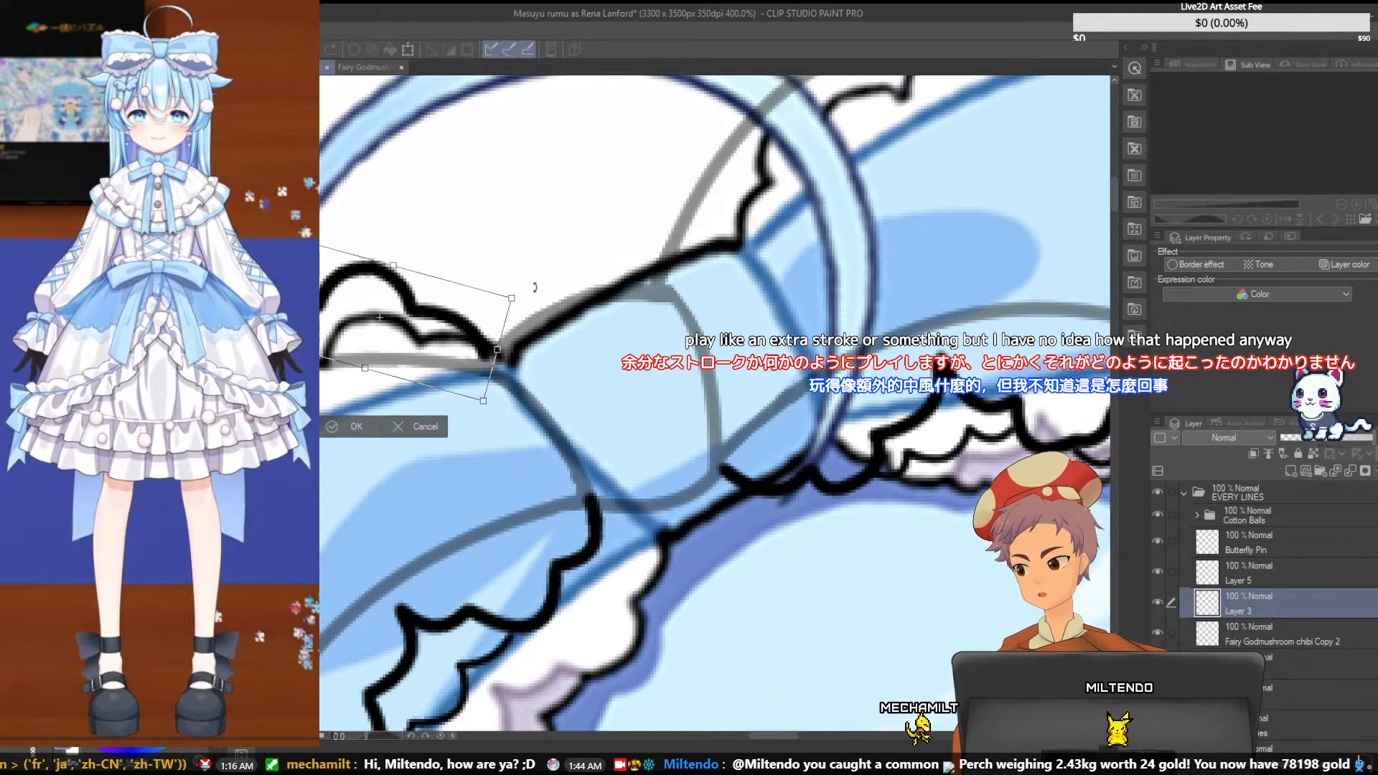
pyautogui.moveTo(797, 738); pyautogui.dragTo(770, 734)
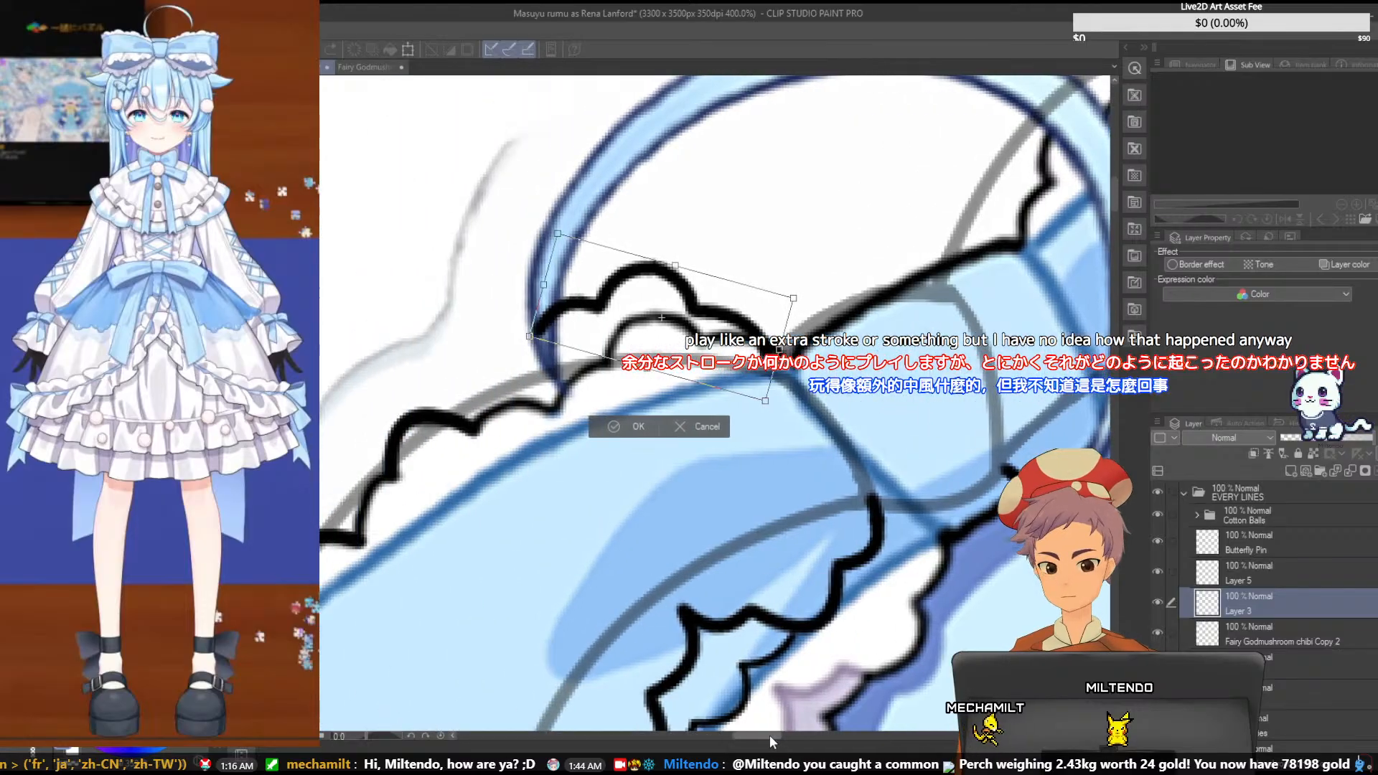
pyautogui.moveTo(823, 264); pyautogui.dragTo(820, 255)
pyautogui.moveTo(747, 323); pyautogui.dragTo(742, 331)
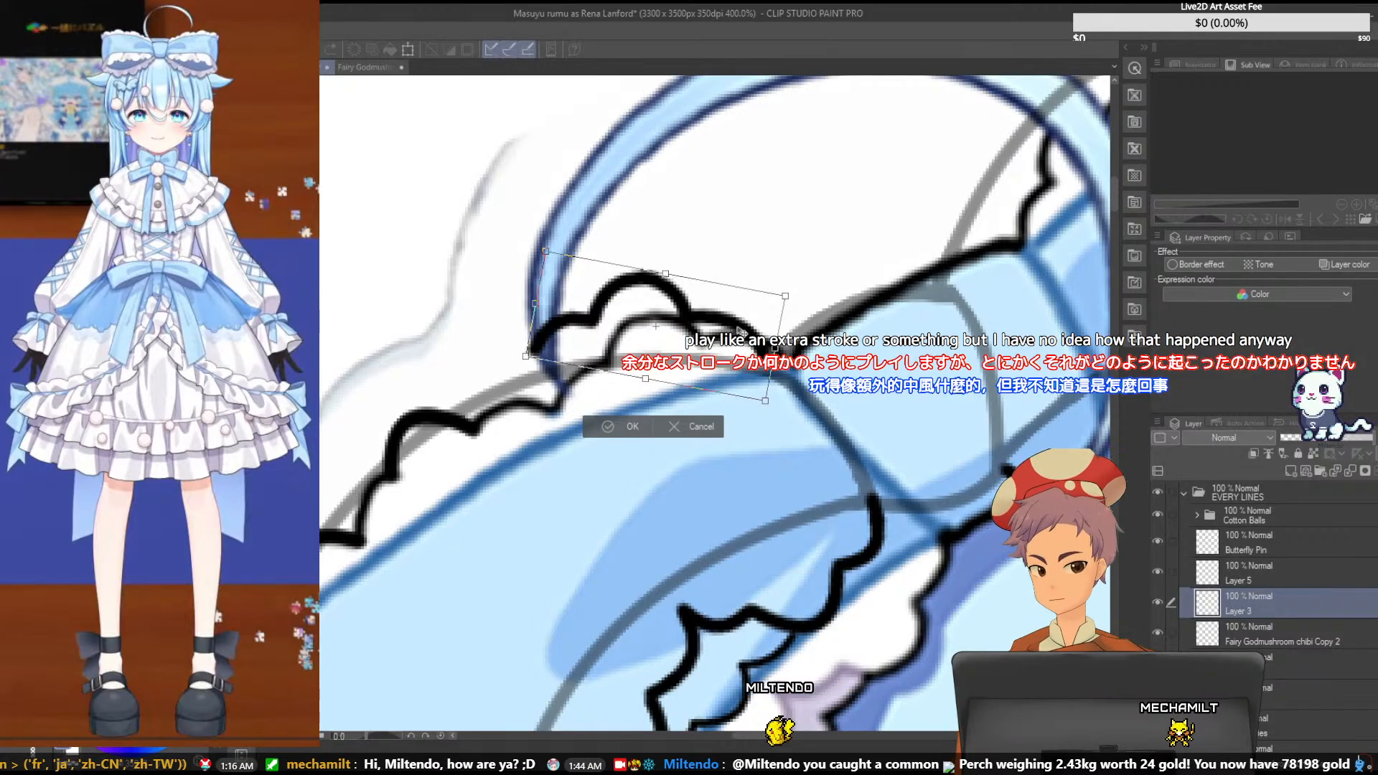
pyautogui.press('Return')
pyautogui.moveTo(739, 734); pyautogui.dragTo(726, 735)
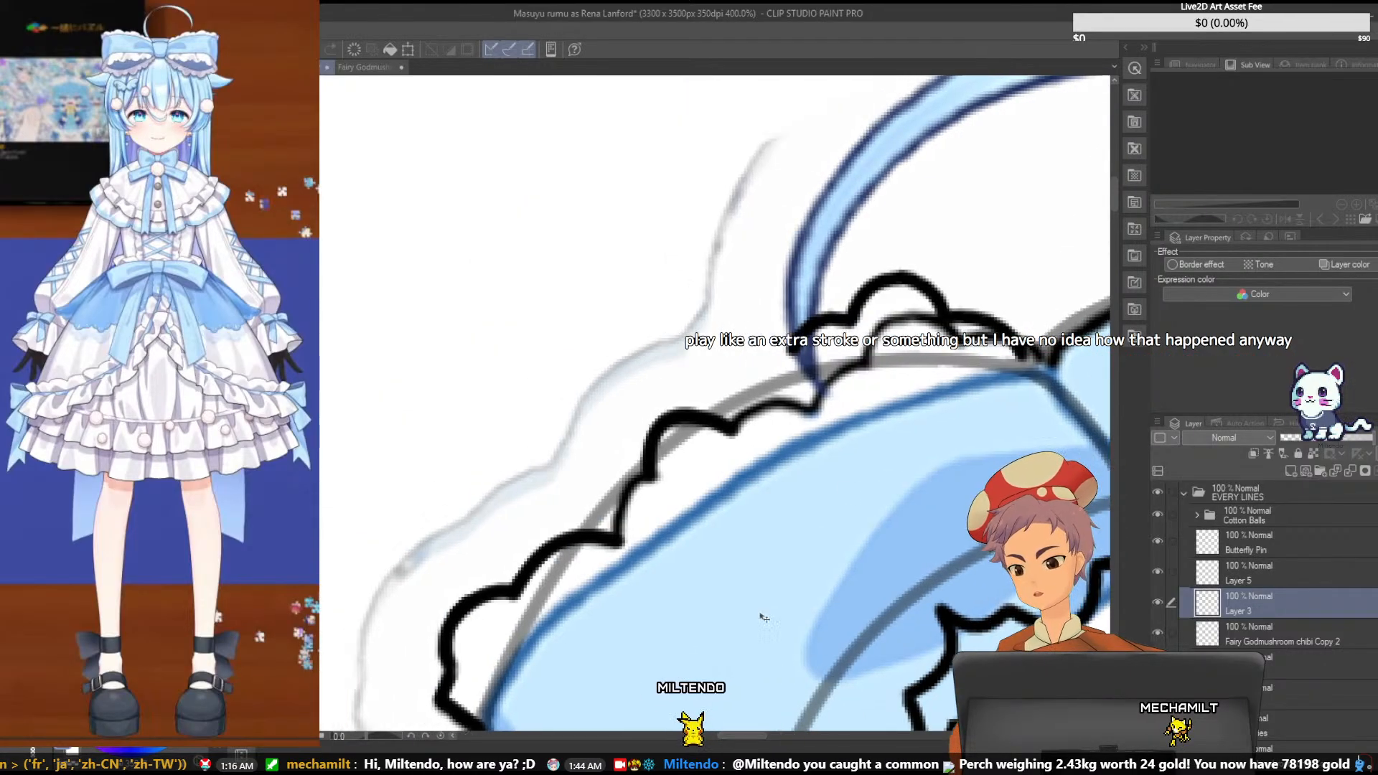
pyautogui.moveTo(1114, 214); pyautogui.dragTo(1109, 227)
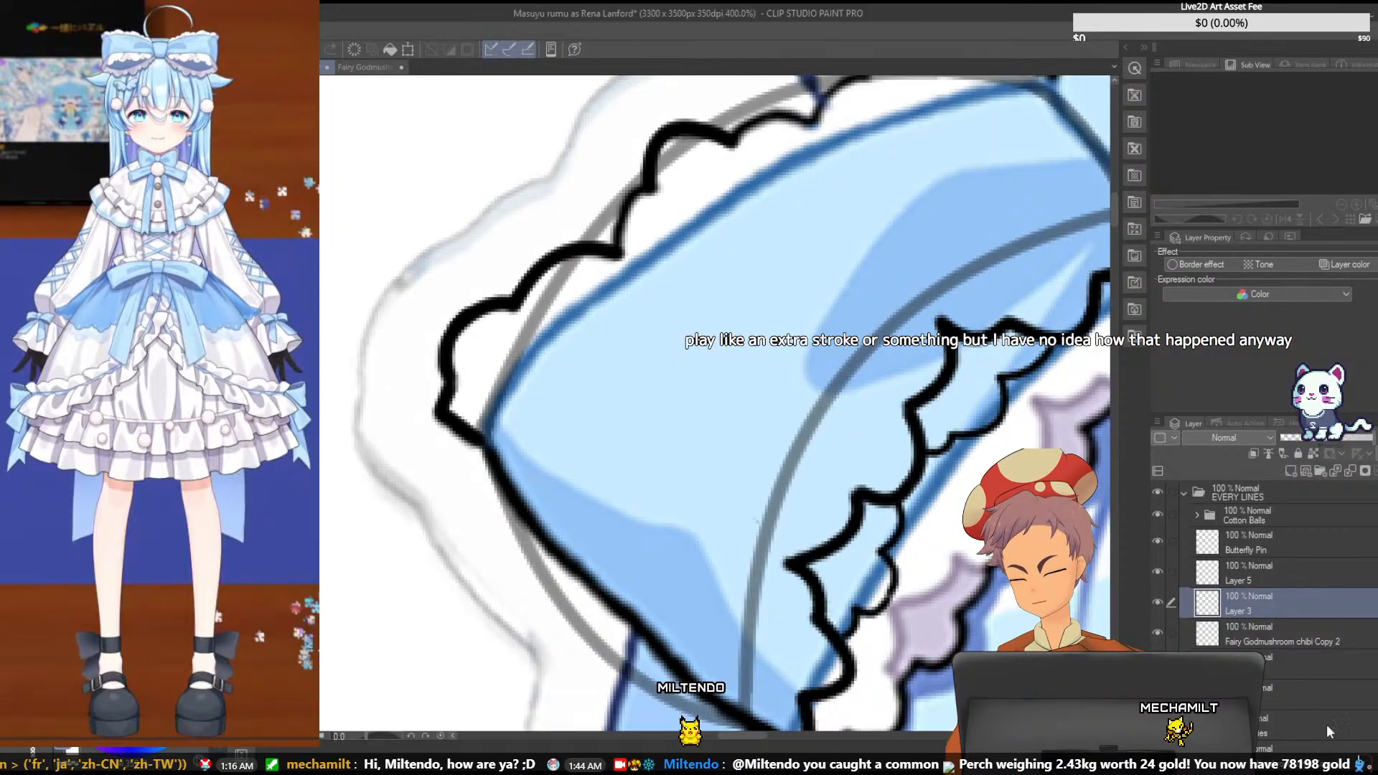
pyautogui.click(1198, 582)
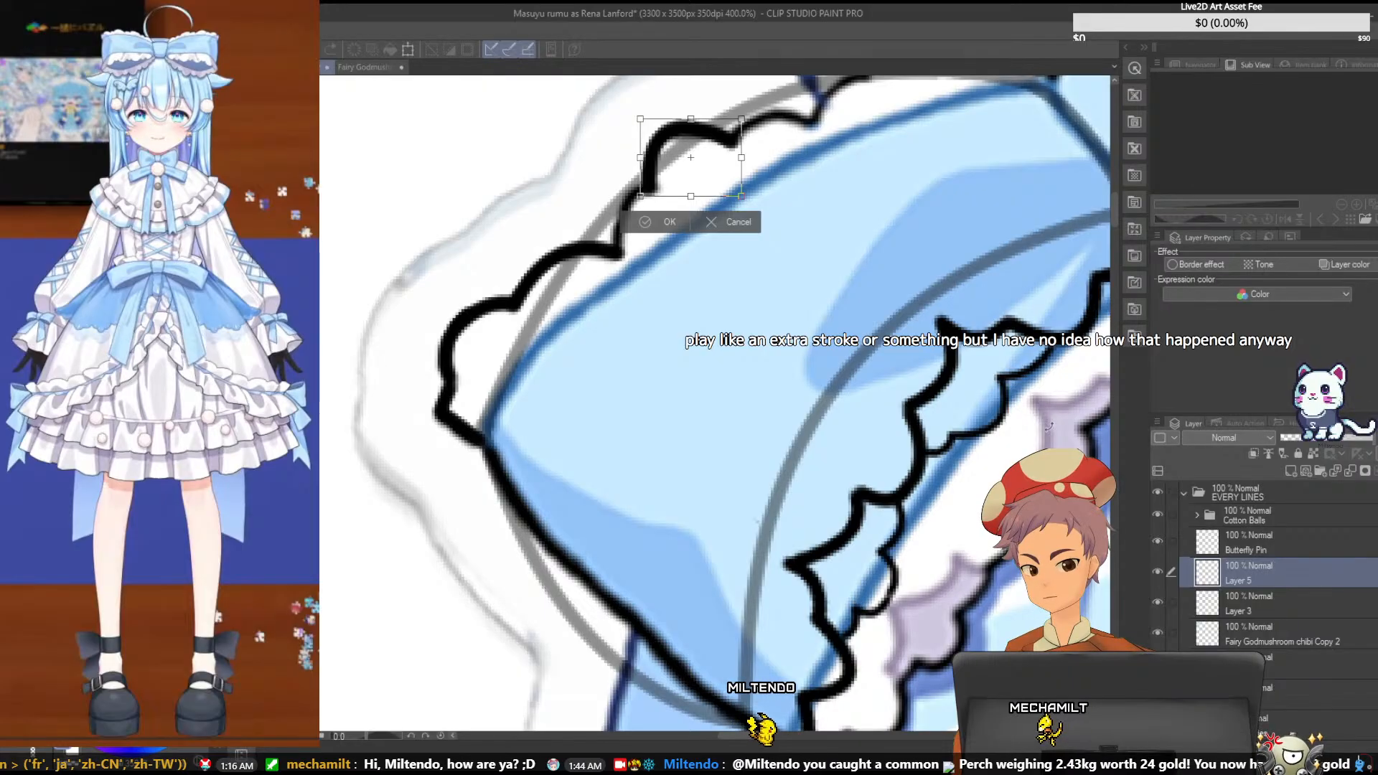
pyautogui.click(730, 231)
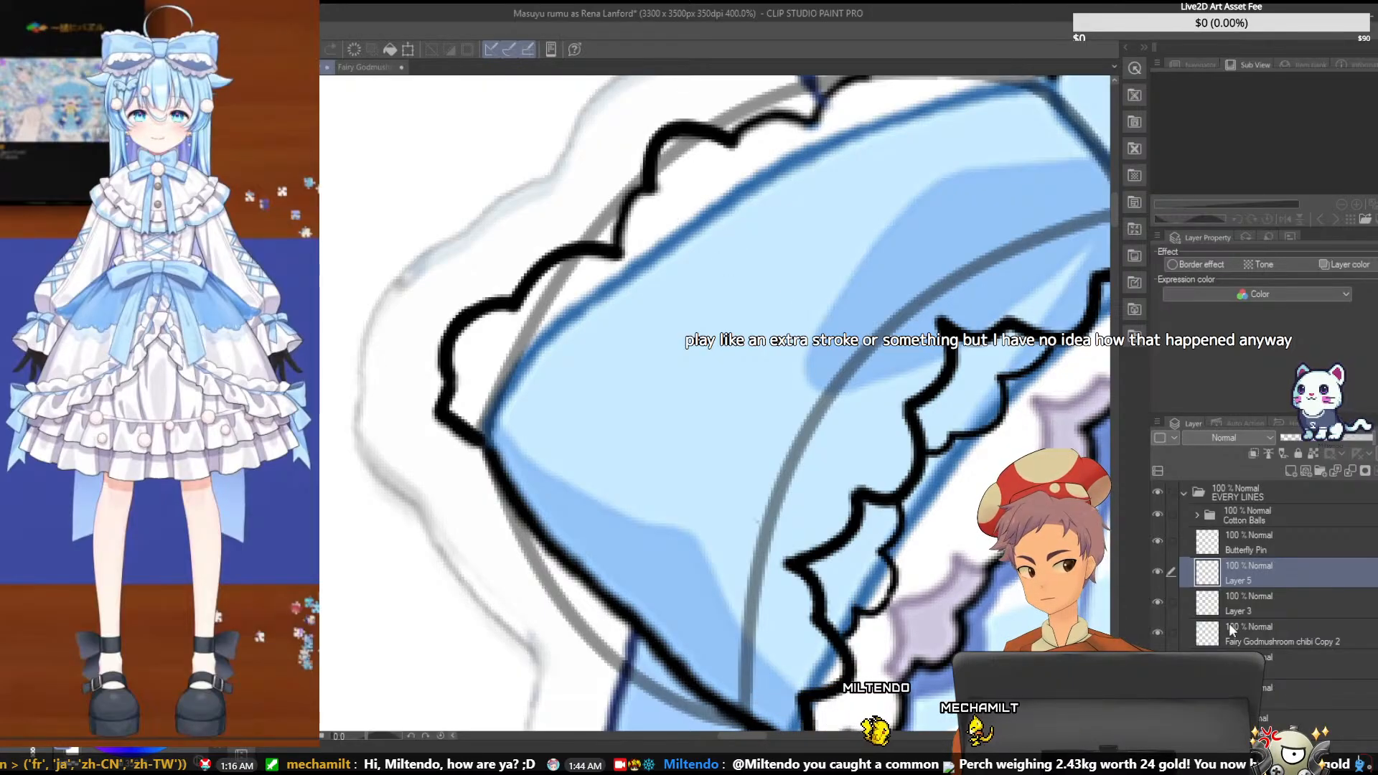
pyautogui.click(1296, 424)
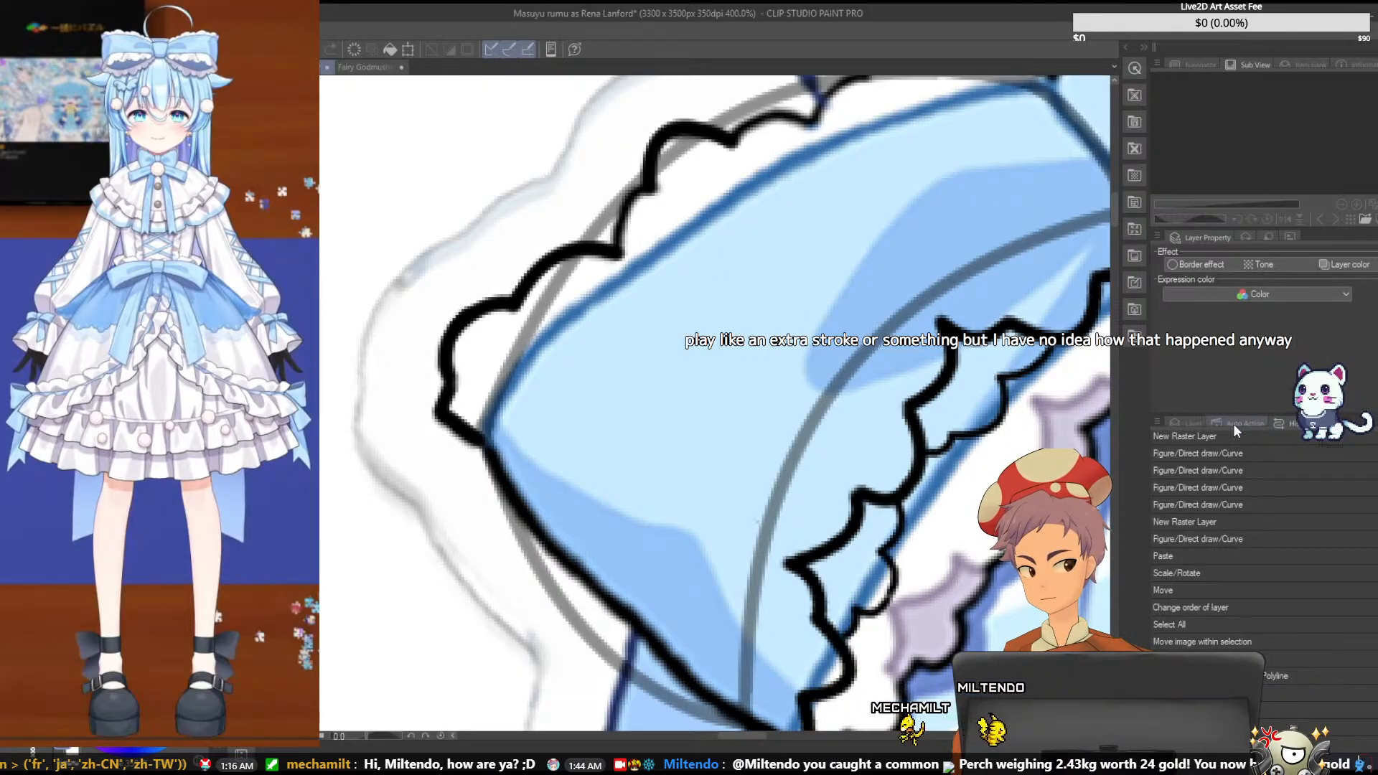
pyautogui.click(1194, 422)
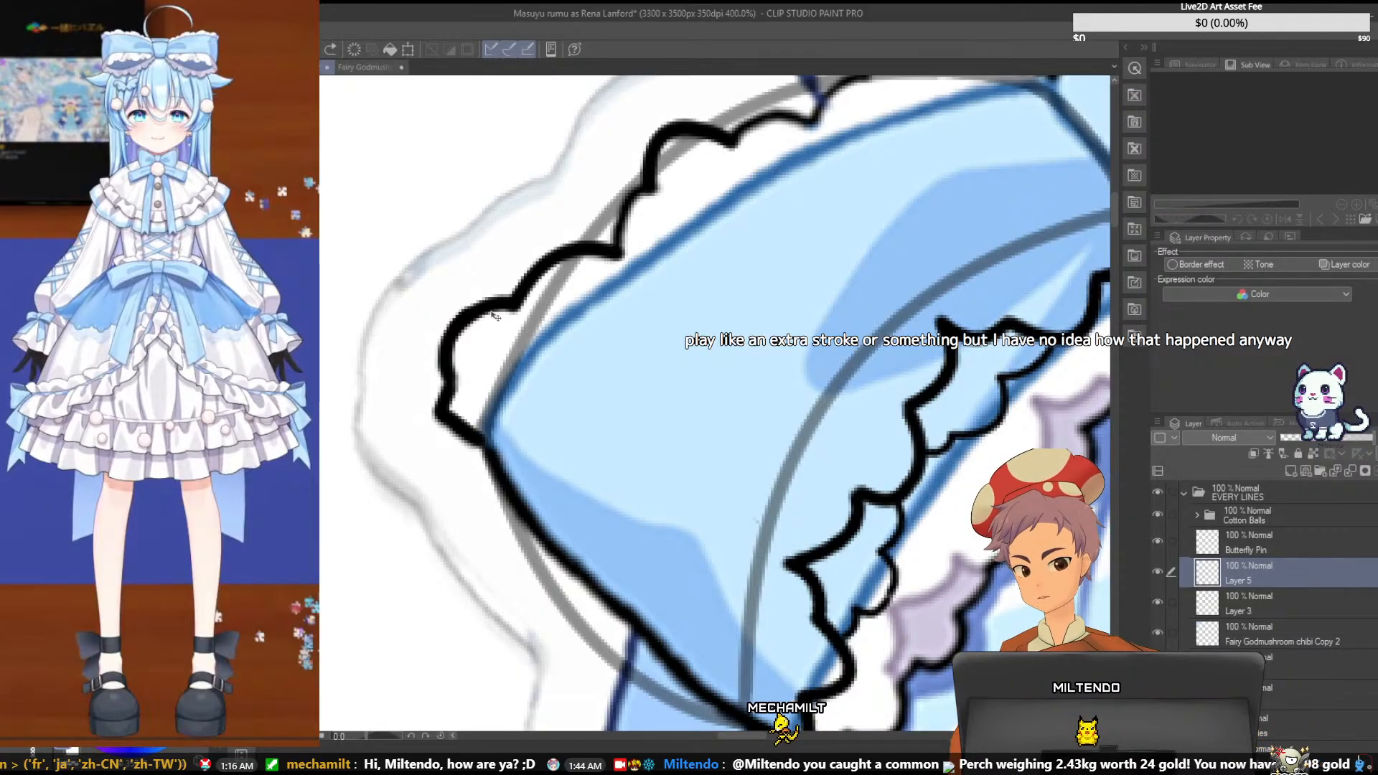
# - Nudge the scallop stroke at the bow's outer left corner slightly to the left on its own layer
pyautogui.click(1263, 664)
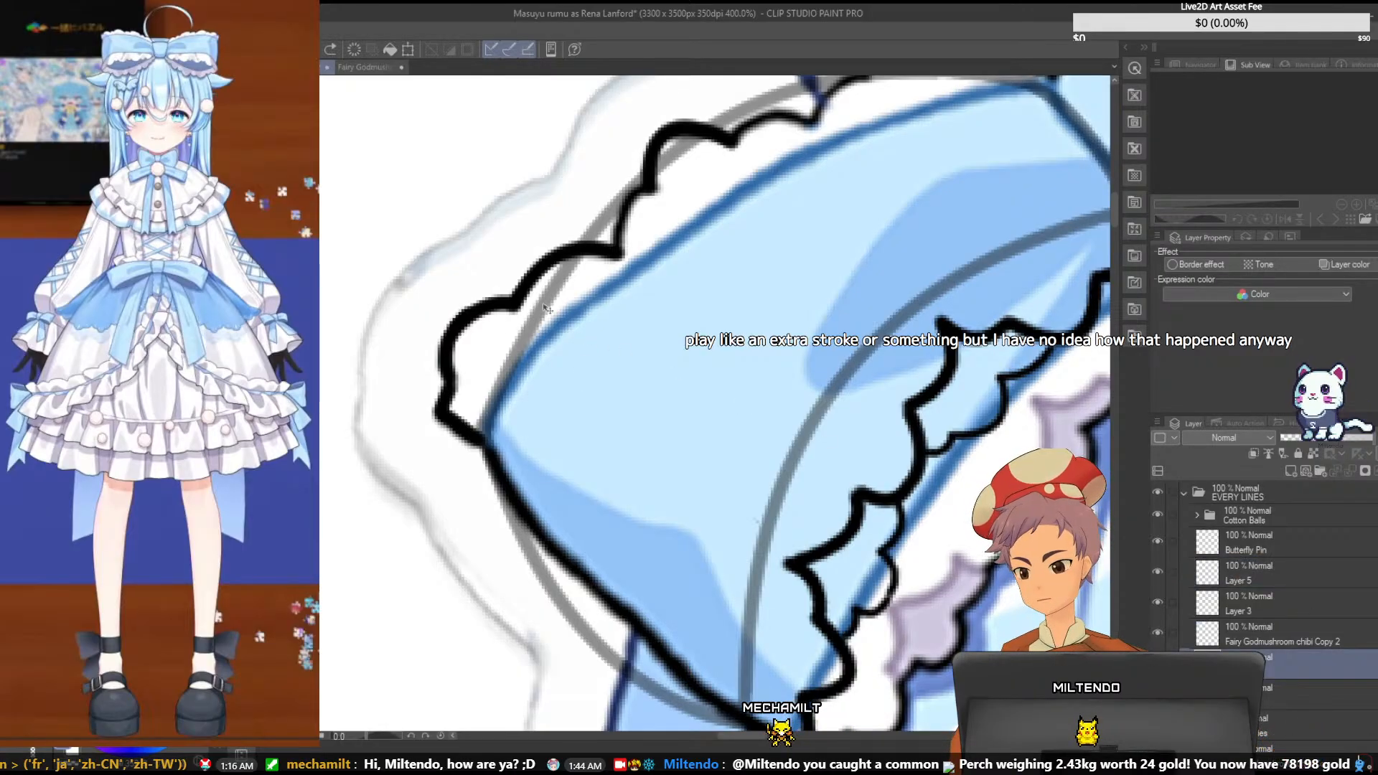
pyautogui.moveTo(527, 295); pyautogui.dragTo(517, 294)
# - Try rotating the outer corner scallops counterclockwise and raising them toward the pale outer sketch outline
pyautogui.hotkey('ctrl', 't')
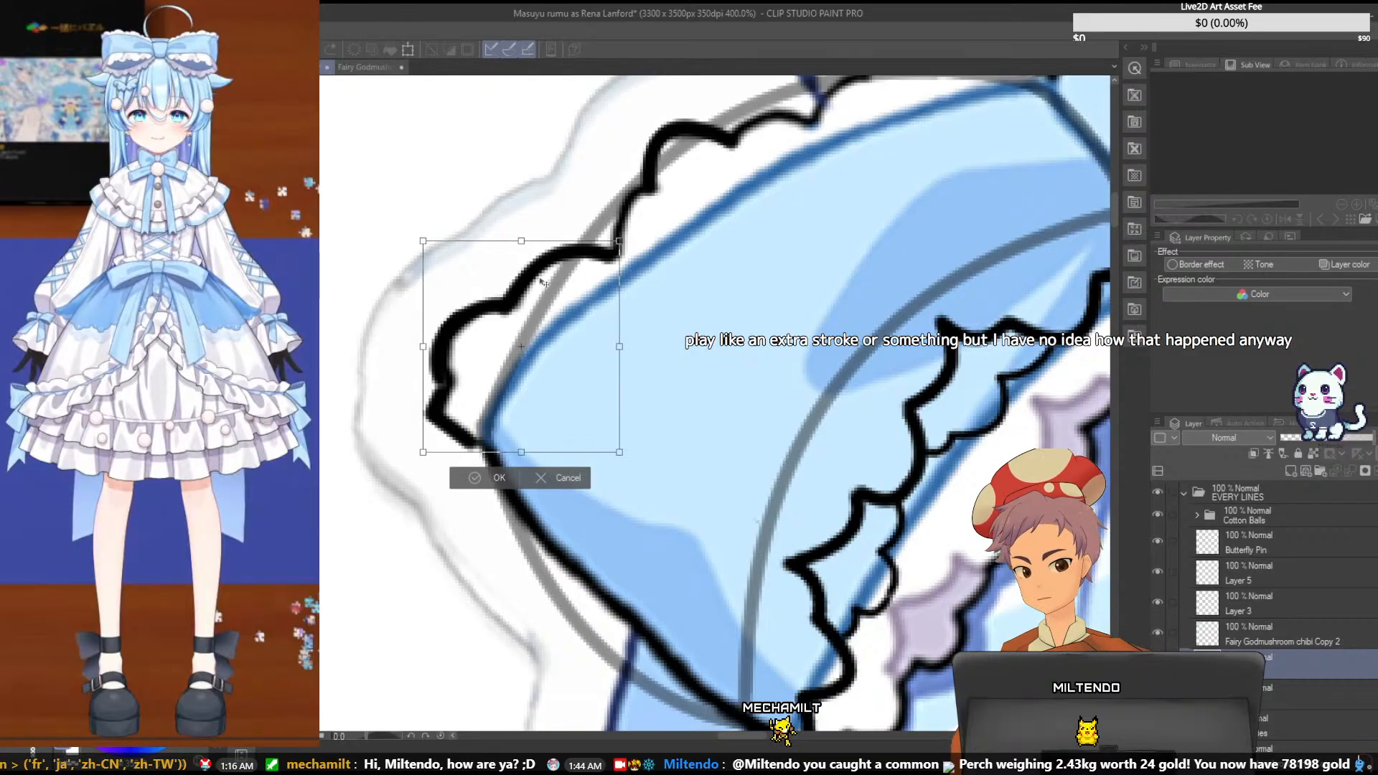
pyautogui.moveTo(625, 230); pyautogui.dragTo(564, 196)
pyautogui.moveTo(526, 278); pyautogui.dragTo(488, 245)
pyautogui.moveTo(542, 136); pyautogui.dragTo(590, 166)
pyautogui.moveTo(528, 222); pyautogui.dragTo(561, 228)
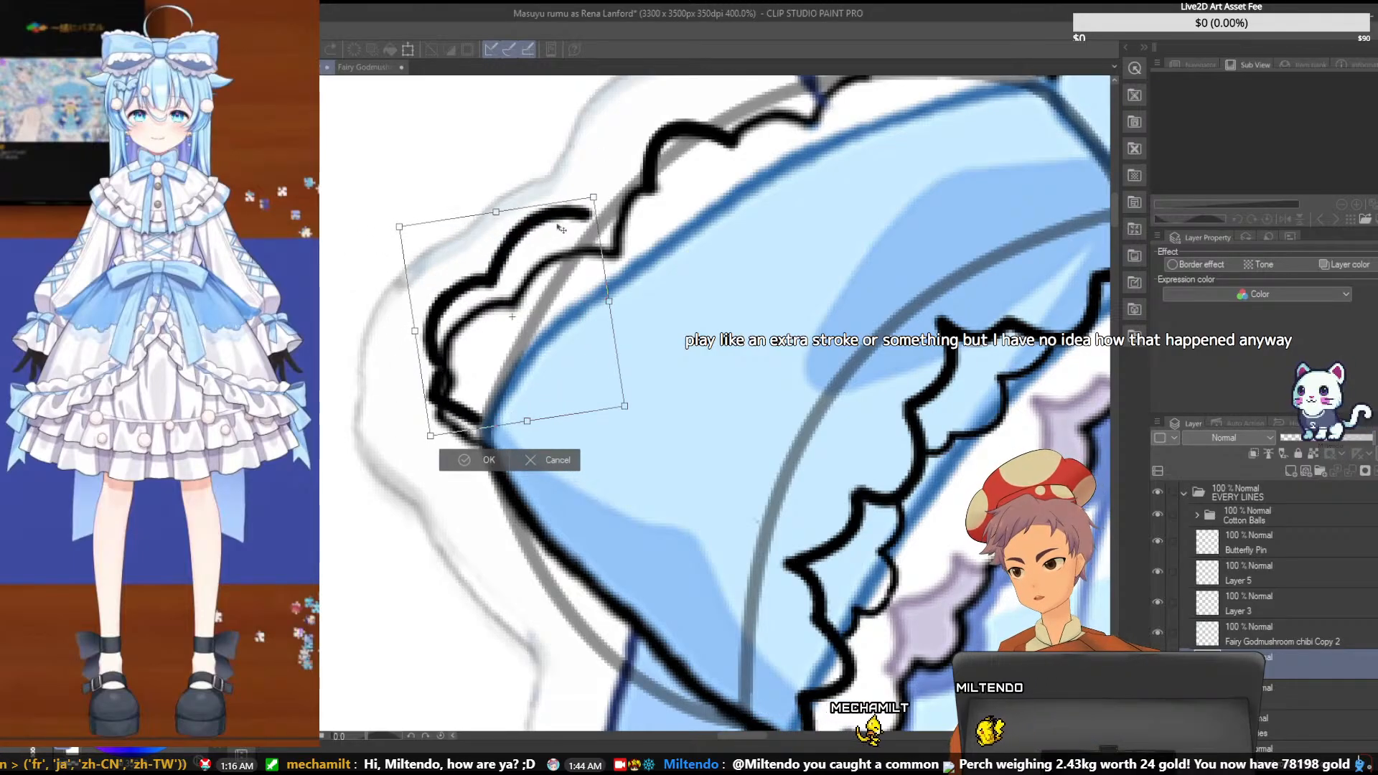
pyautogui.moveTo(611, 166); pyautogui.dragTo(600, 168)
pyautogui.moveTo(537, 223); pyautogui.dragTo(581, 199)
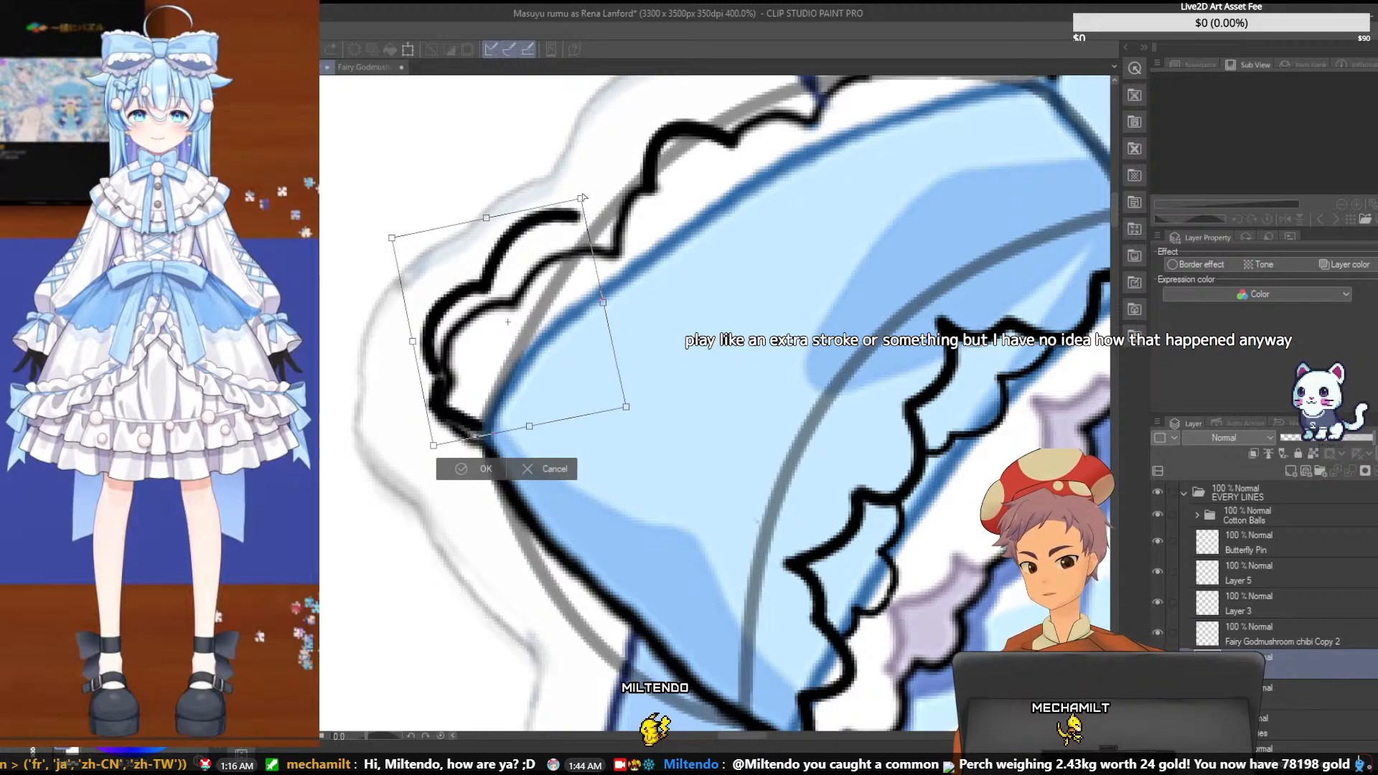
pyautogui.press('Return')
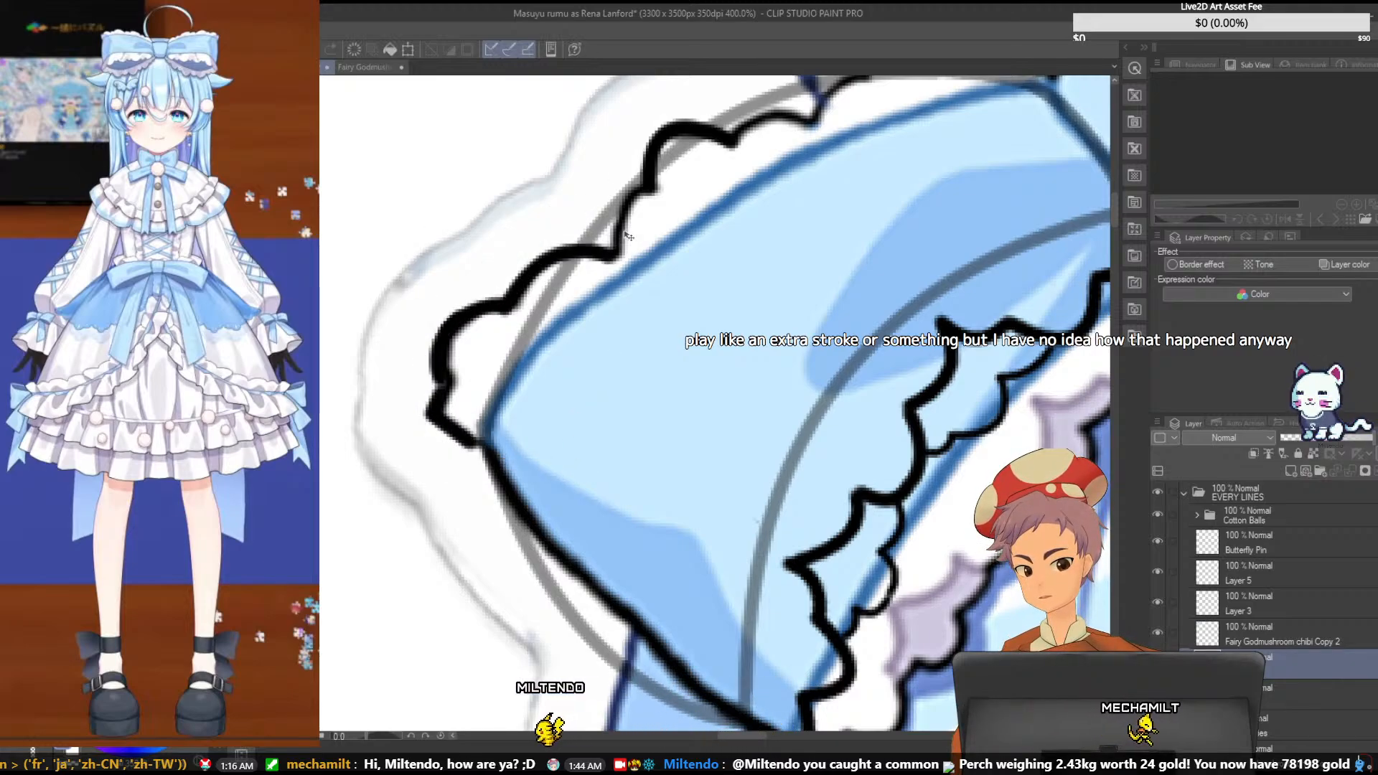
# - Rotate the outer corner scallops slightly counterclockwise and raise them toward the sketch outline, keeping their lower end at the bow's corner
pyautogui.hotkey('ctrl', 't')
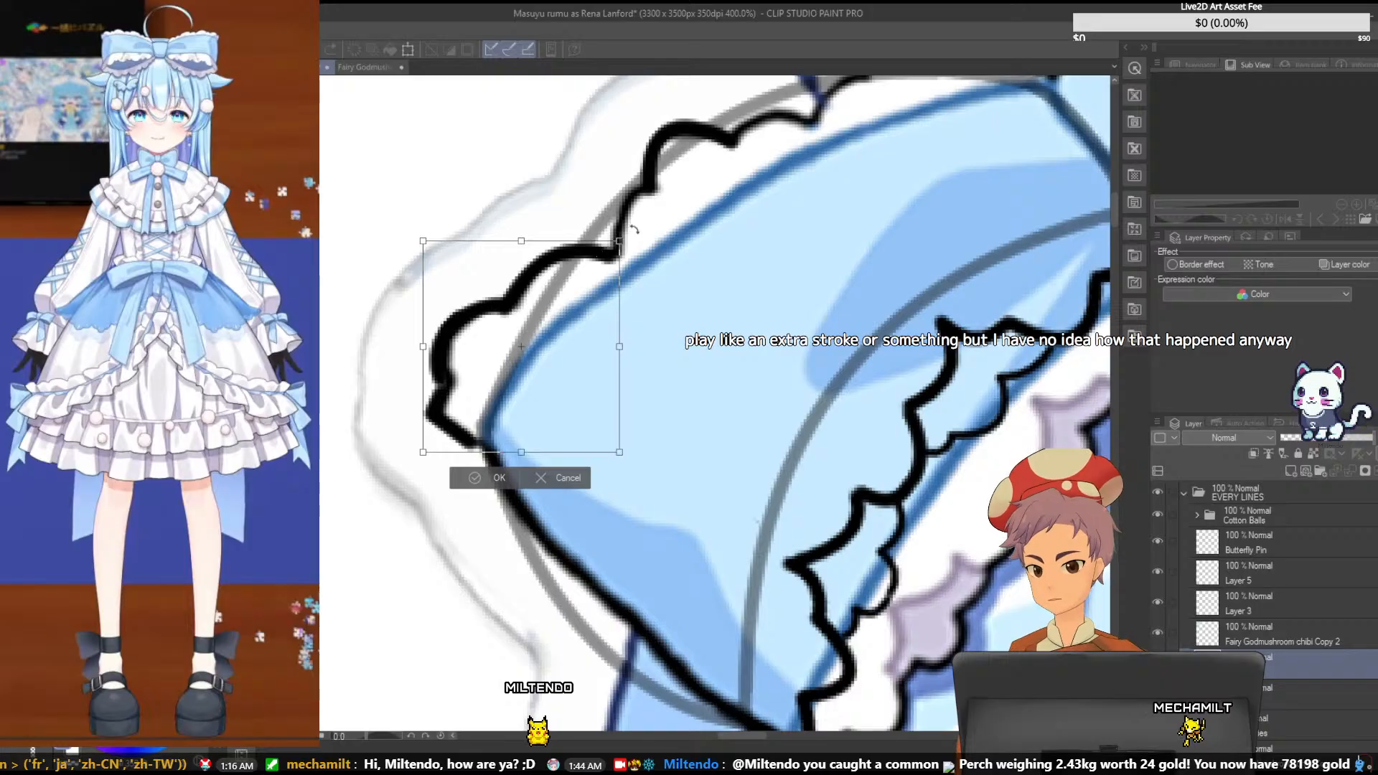
pyautogui.moveTo(630, 228); pyautogui.dragTo(608, 211)
pyautogui.moveTo(558, 256); pyautogui.dragTo(552, 235)
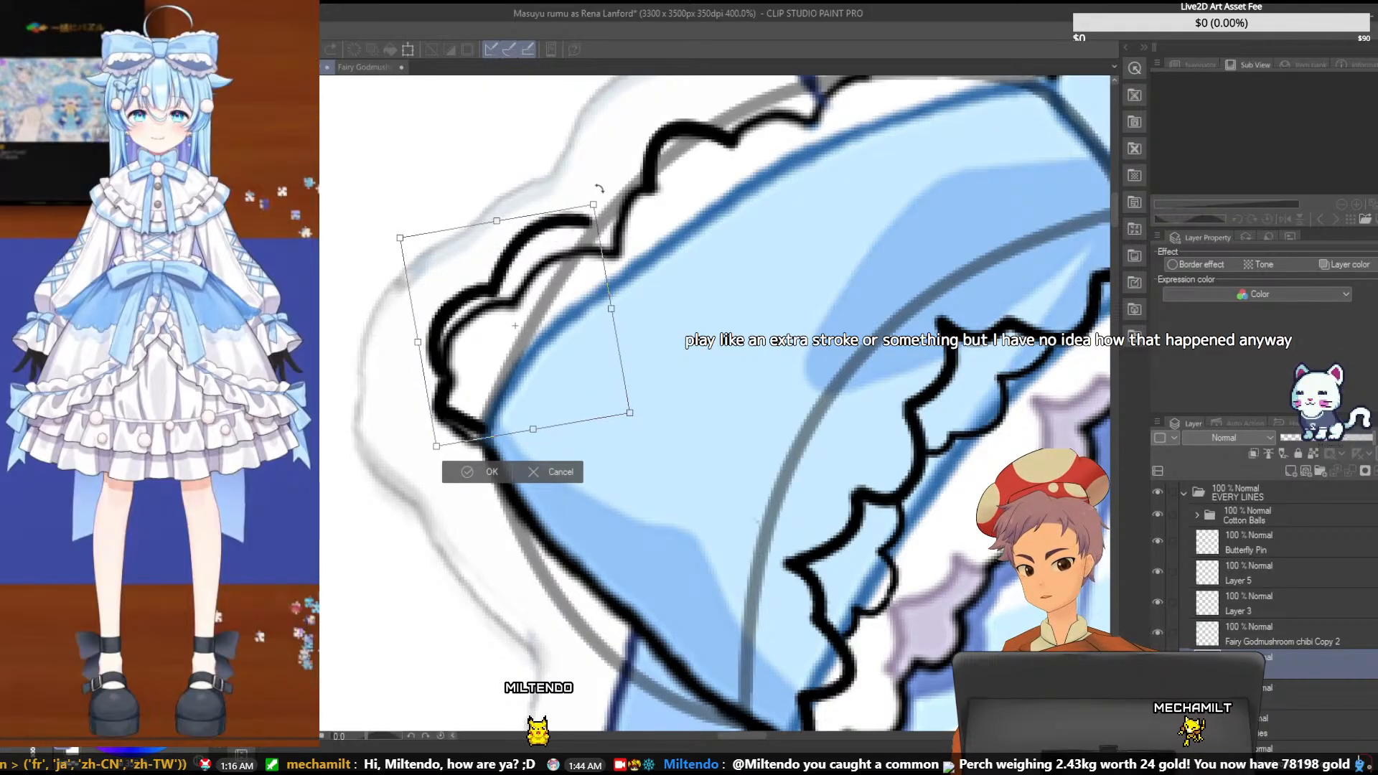
pyautogui.moveTo(599, 189); pyautogui.dragTo(552, 209)
pyautogui.moveTo(627, 141); pyautogui.dragTo(635, 149)
pyautogui.moveTo(524, 239)
pyautogui.mouseDown()
pyautogui.moveTo(511, 238)
pyautogui.moveTo(523, 240)
pyautogui.mouseUp()
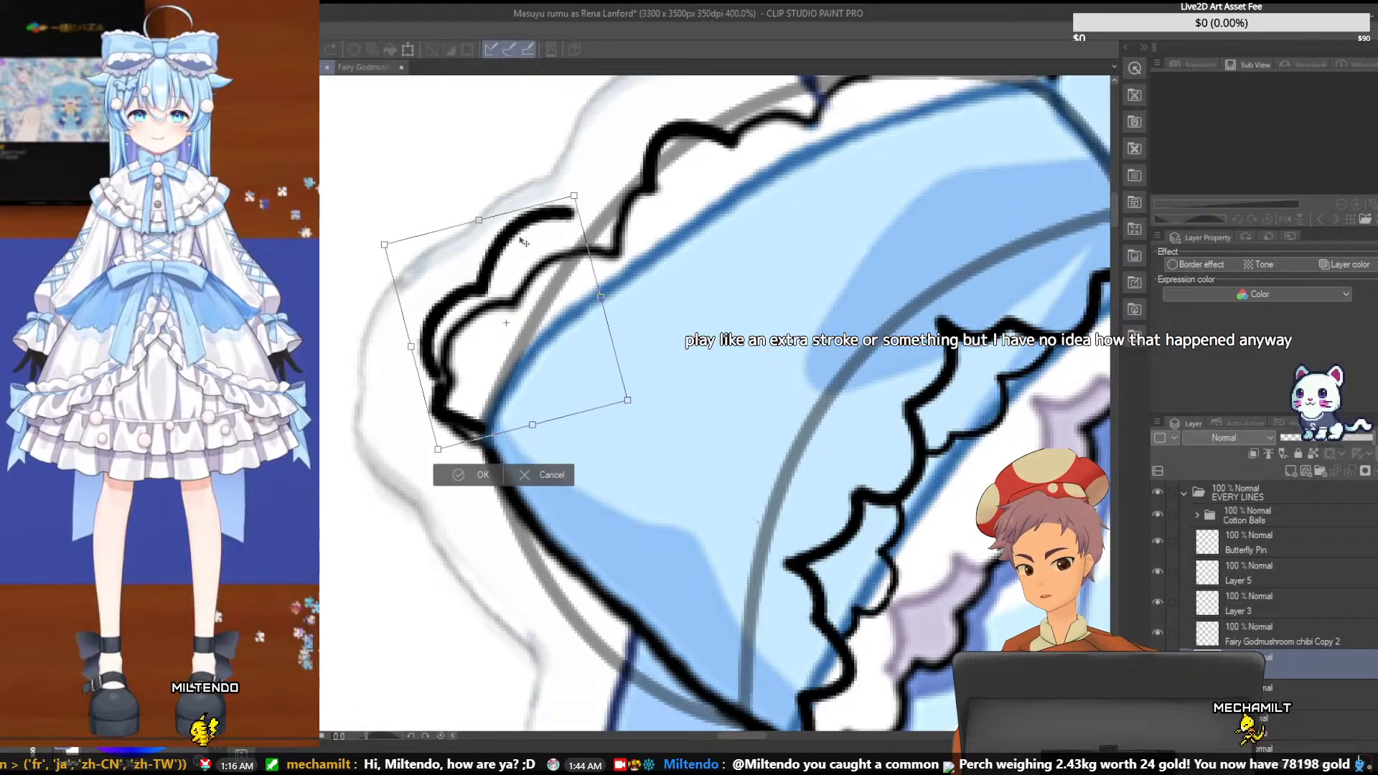
pyautogui.moveTo(584, 171); pyautogui.dragTo(590, 175)
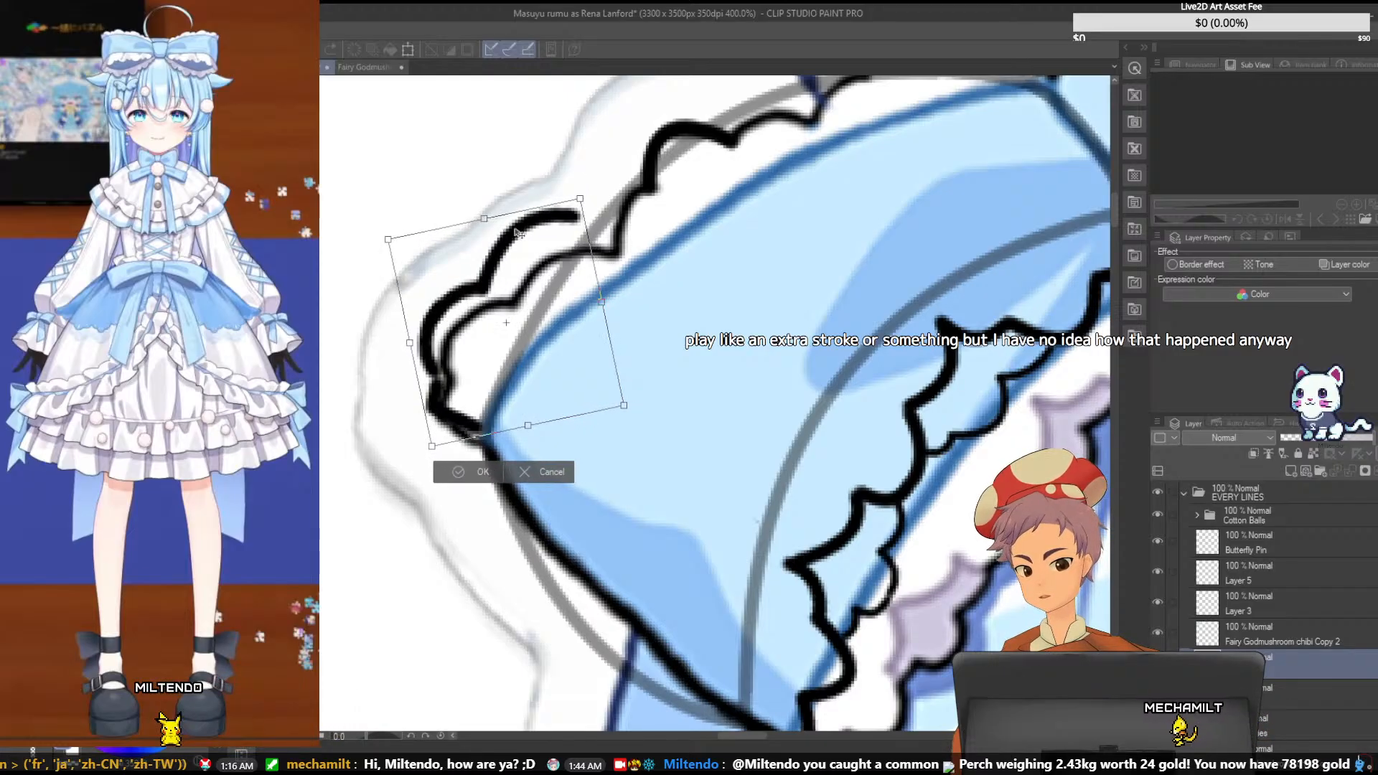
pyautogui.moveTo(516, 231); pyautogui.dragTo(518, 232)
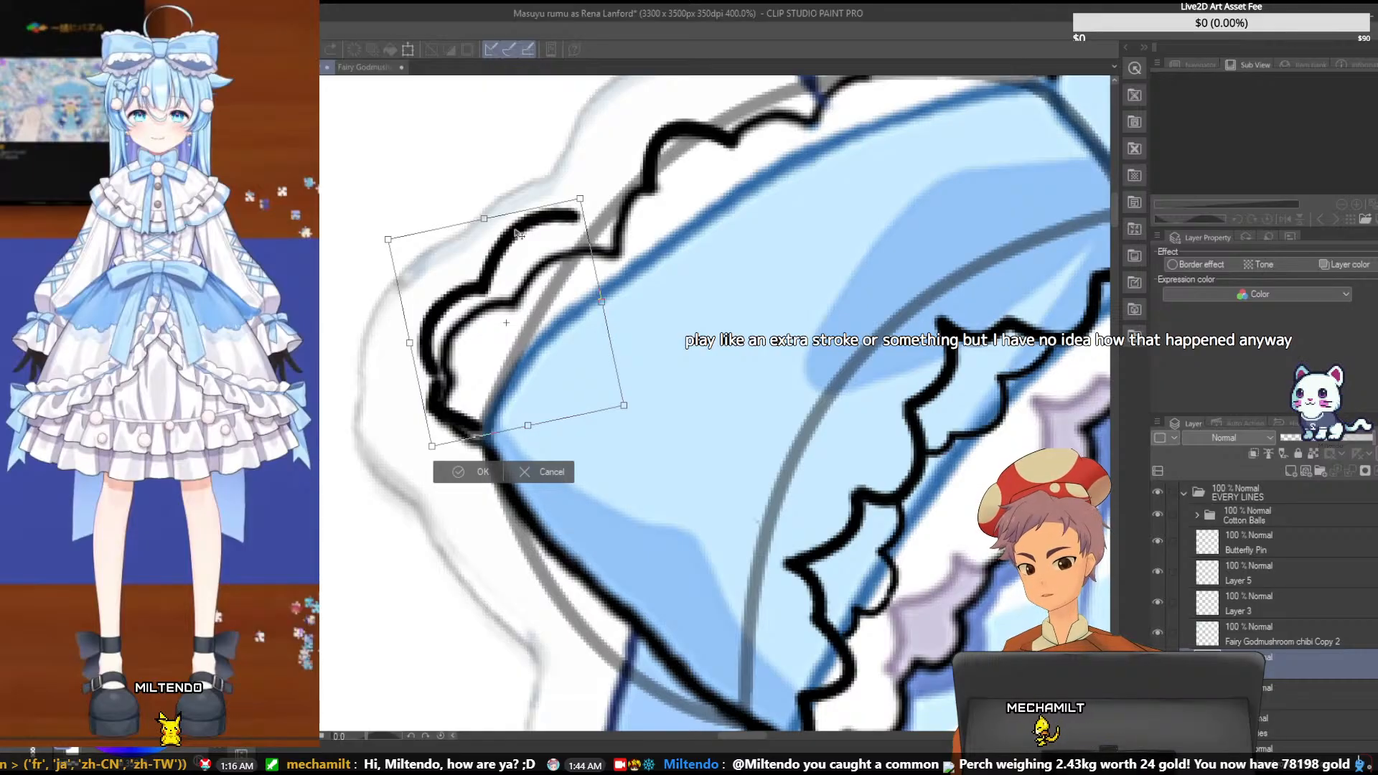
pyautogui.press('Return')
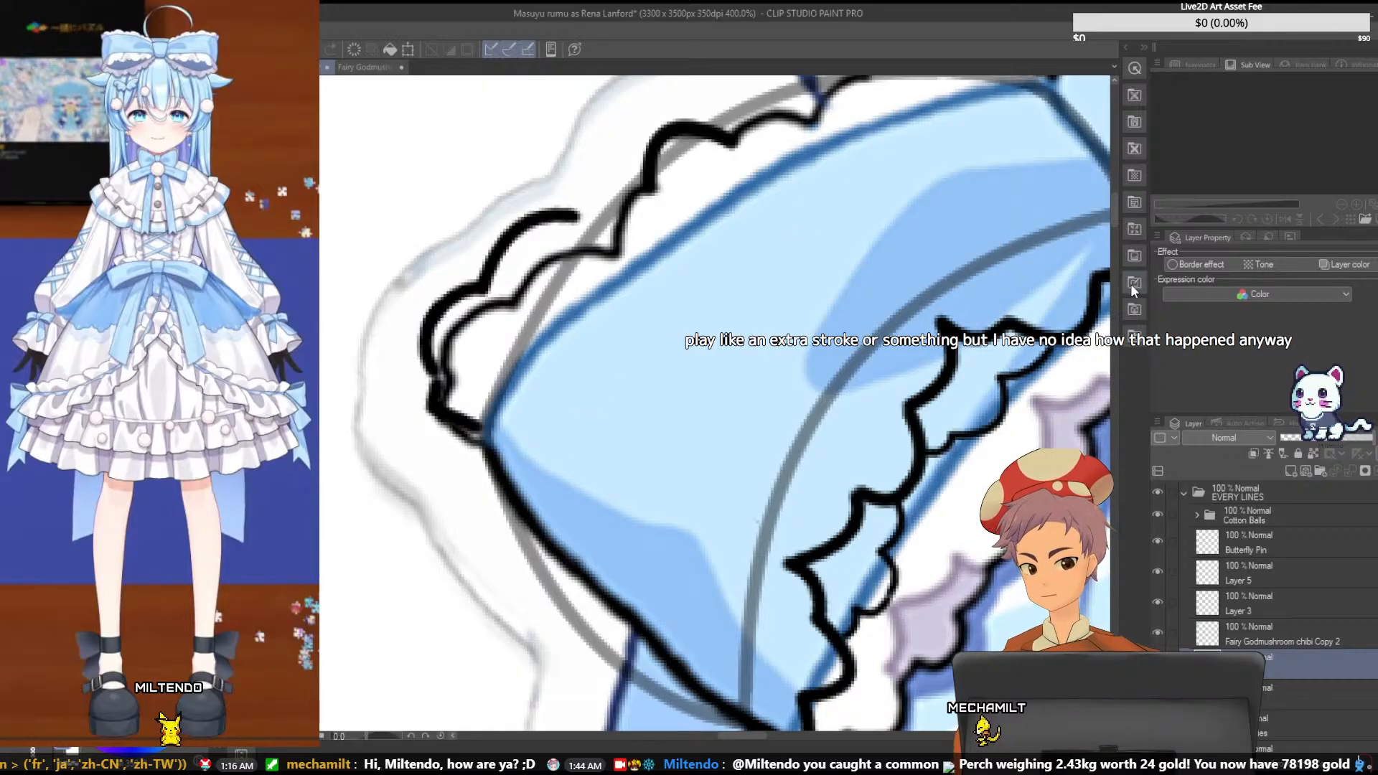
# - Move Layer 5's single scallop stroke up and to the left onto the pale outer sketch outline
pyautogui.moveTo(1111, 230); pyautogui.dragTo(1116, 214)
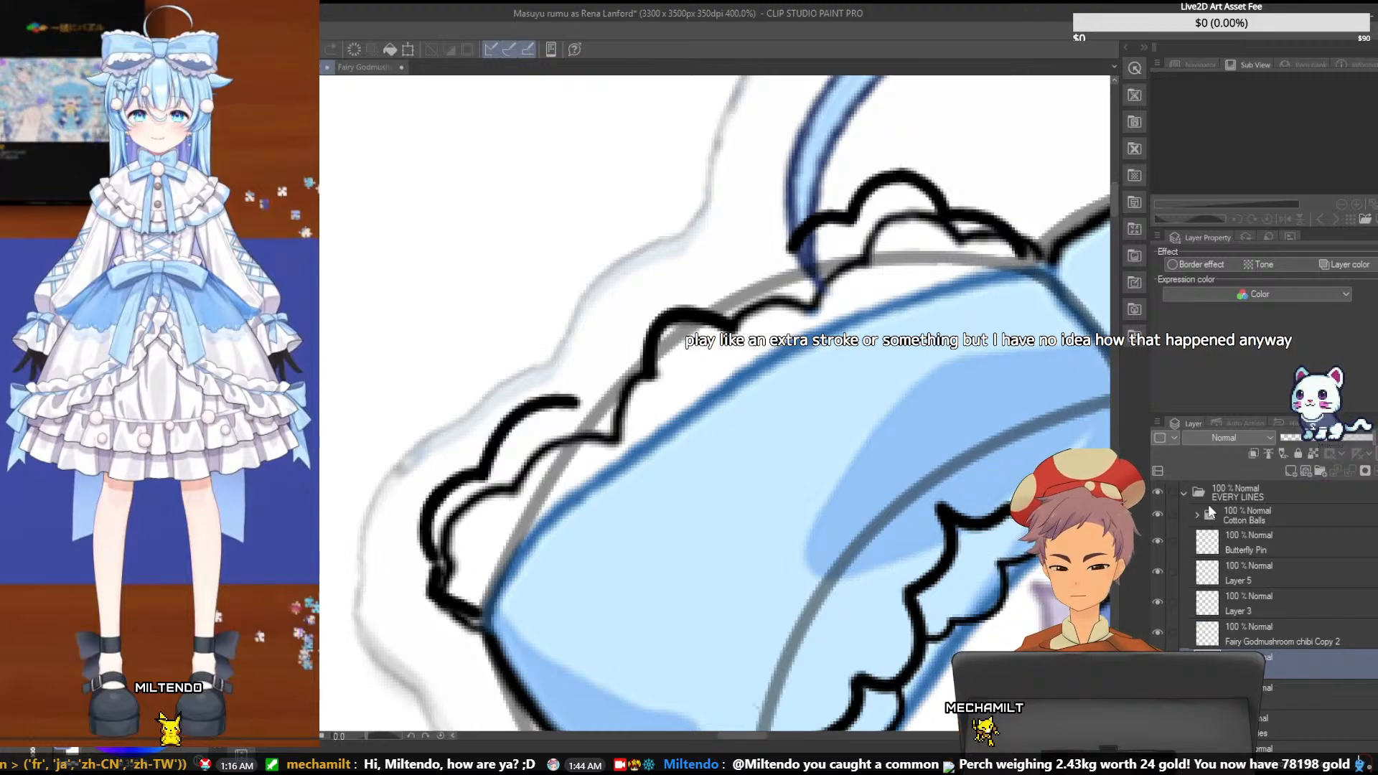
pyautogui.click(1263, 574)
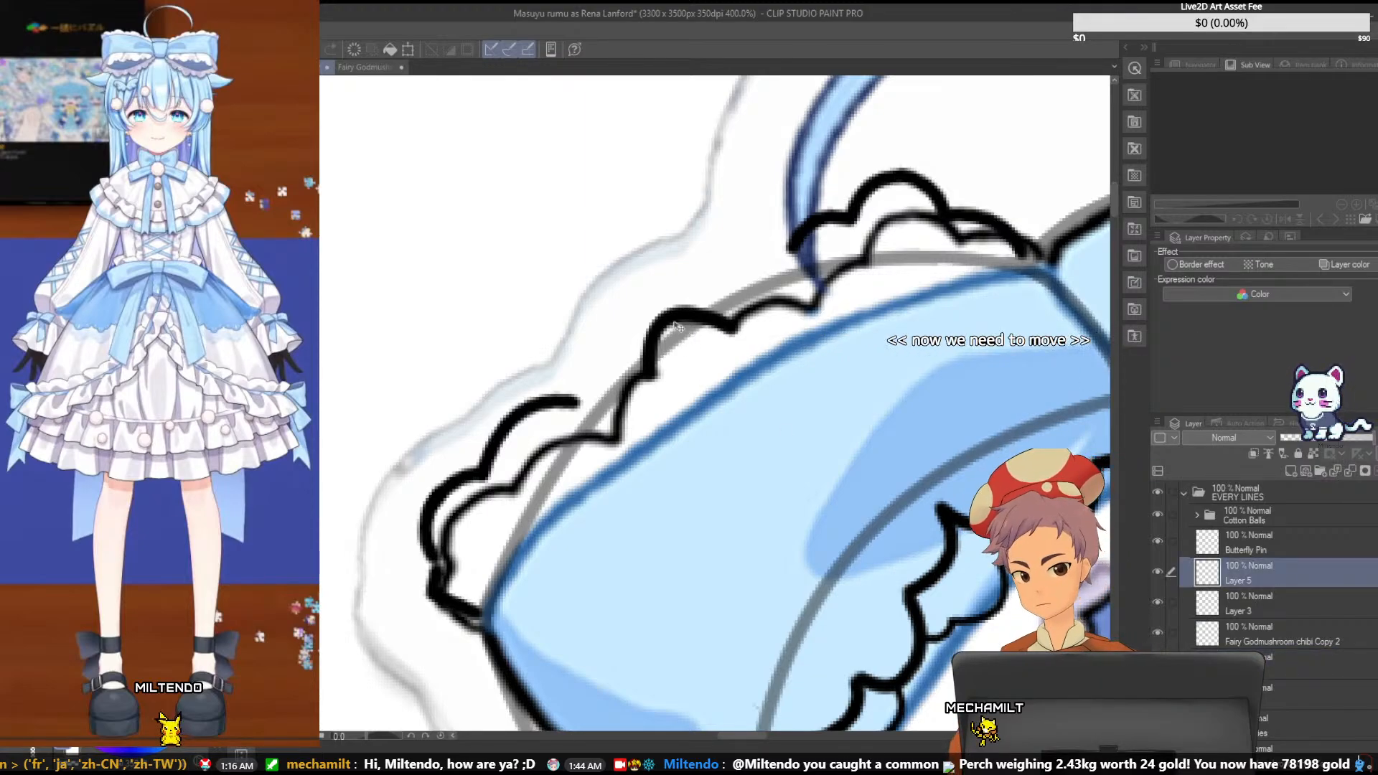
pyautogui.moveTo(671, 316); pyautogui.dragTo(632, 247)
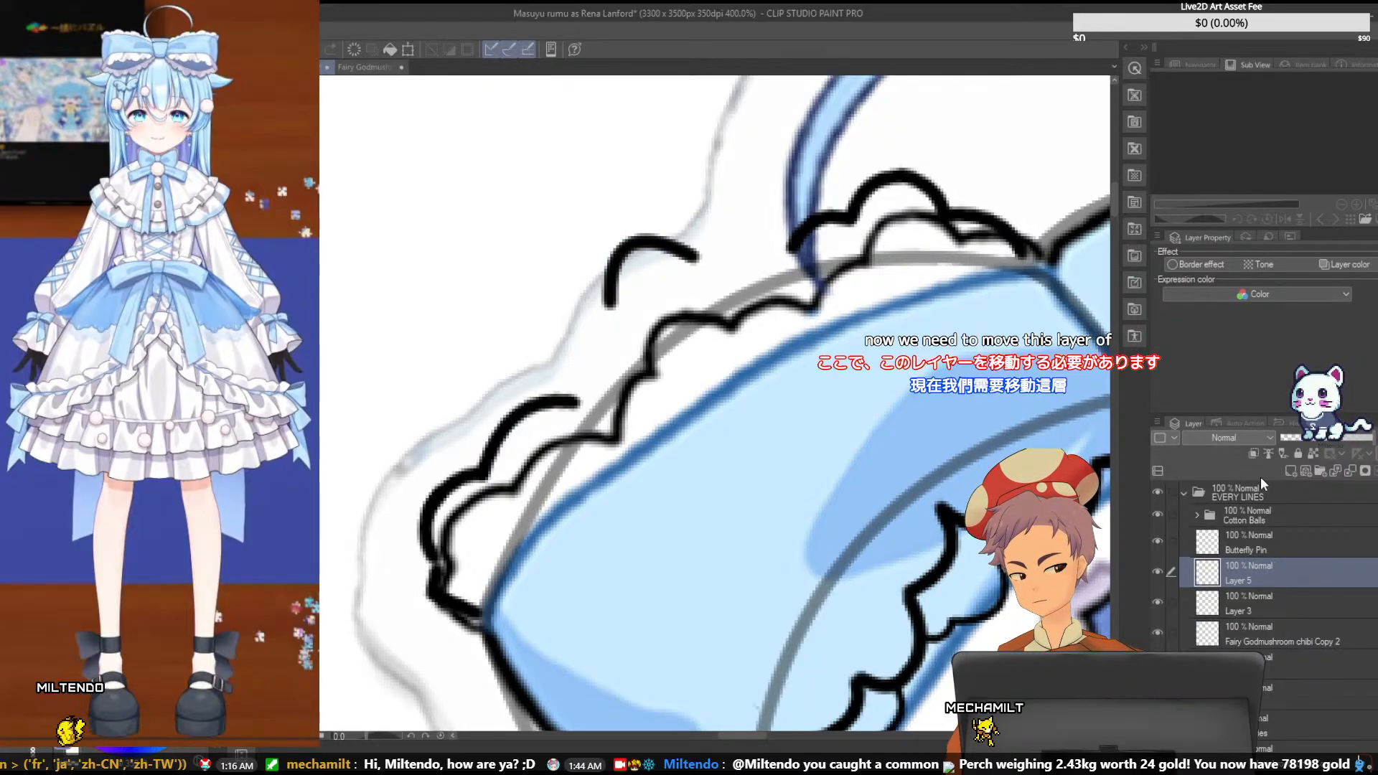
pyautogui.click(1259, 455)
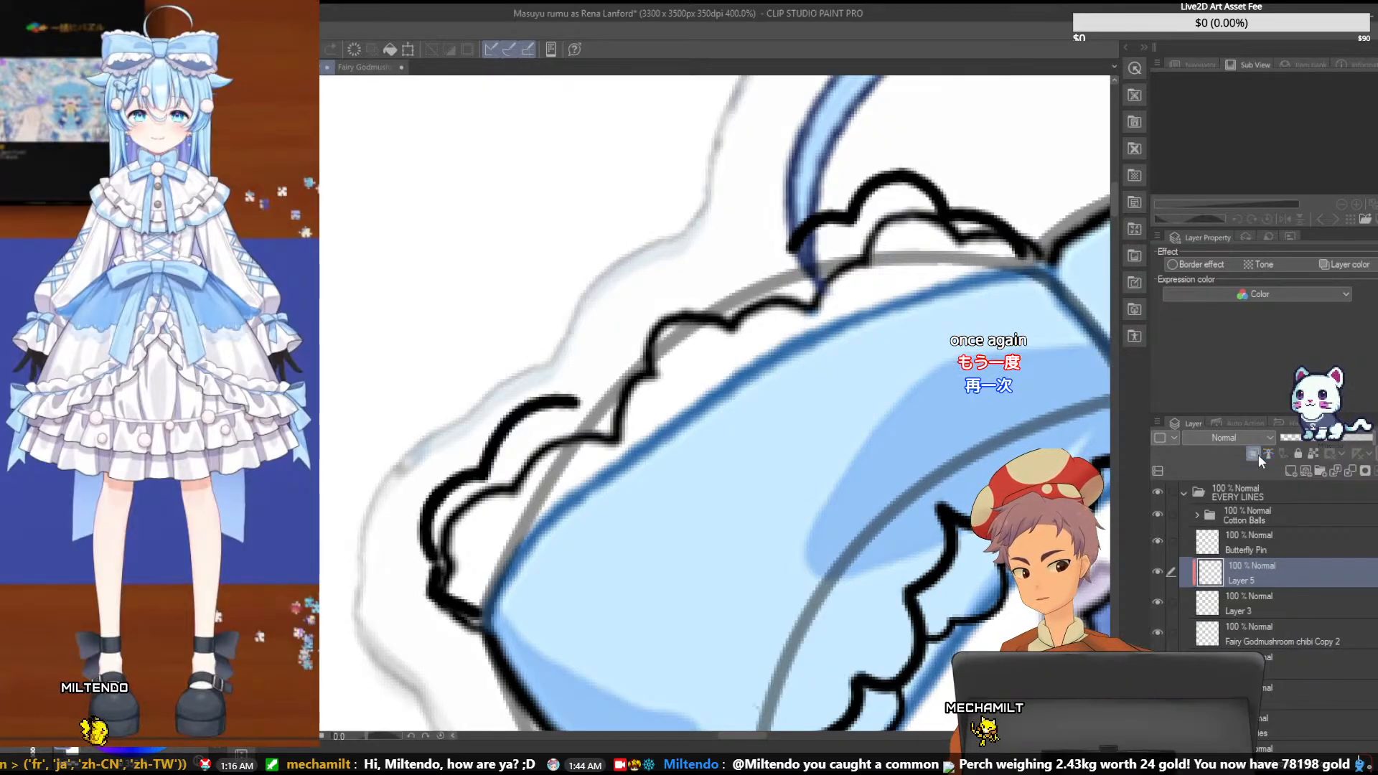
pyautogui.hotkey('ctrl', 'z')
# - Add a raster layer above Layer 5 and draw a curve over the short scallop beside the outer corner scallops
pyautogui.click(1292, 471)
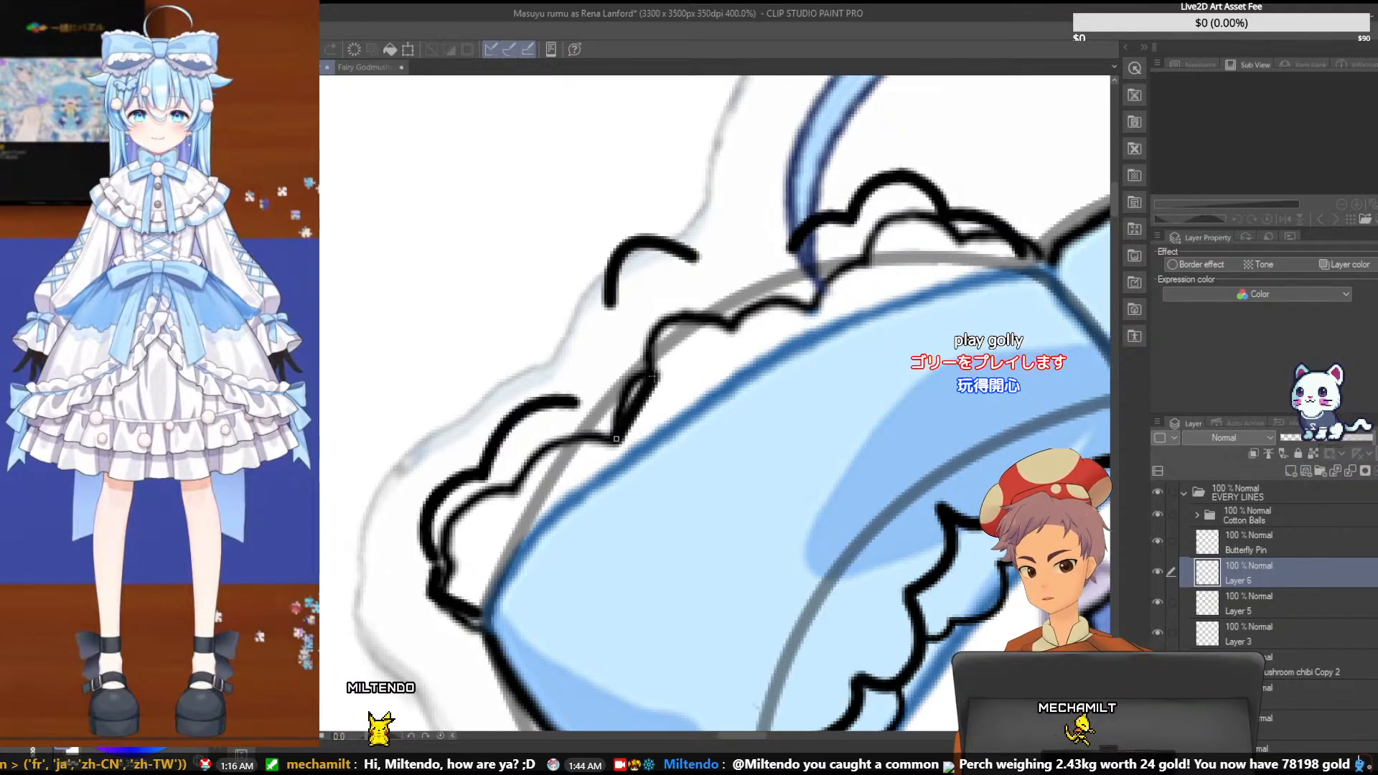
pyautogui.moveTo(616, 439); pyautogui.dragTo(655, 376)
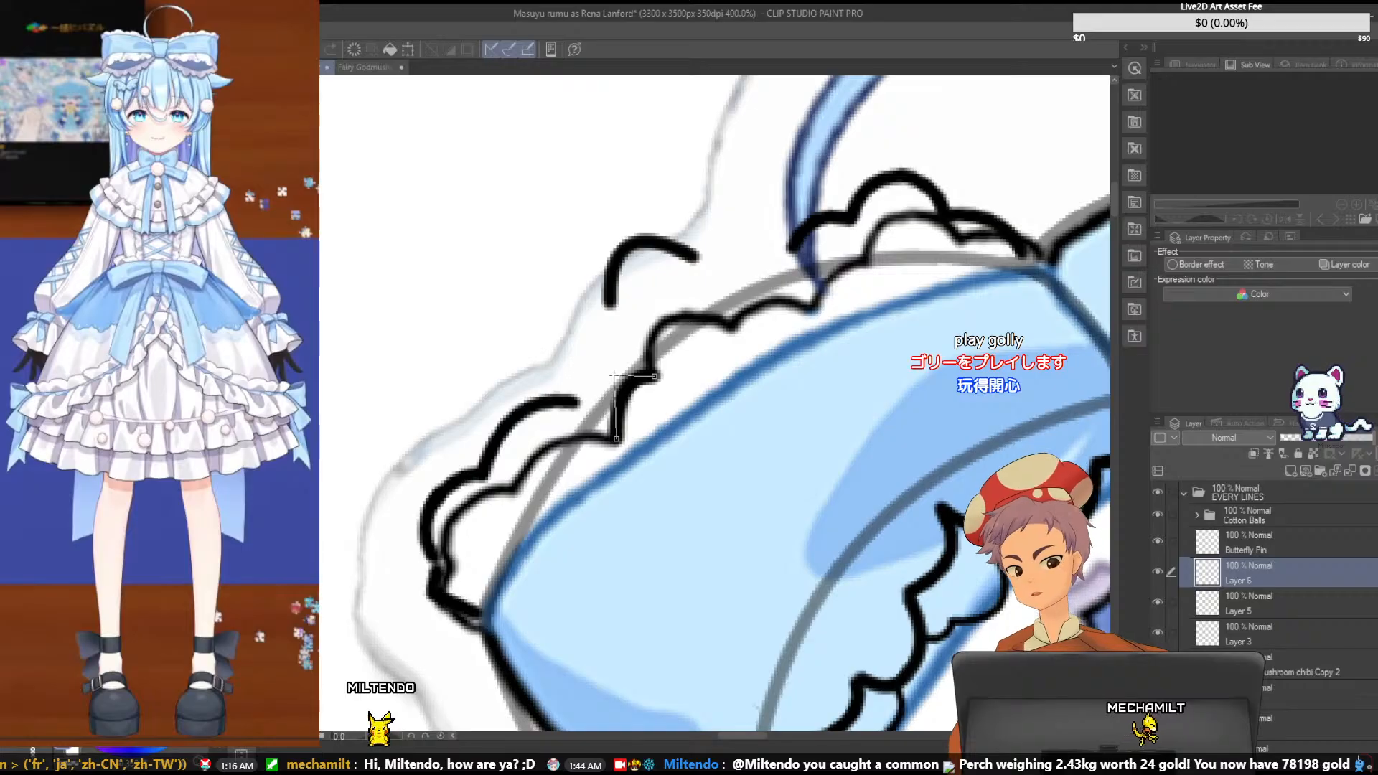
pyautogui.click(613, 374)
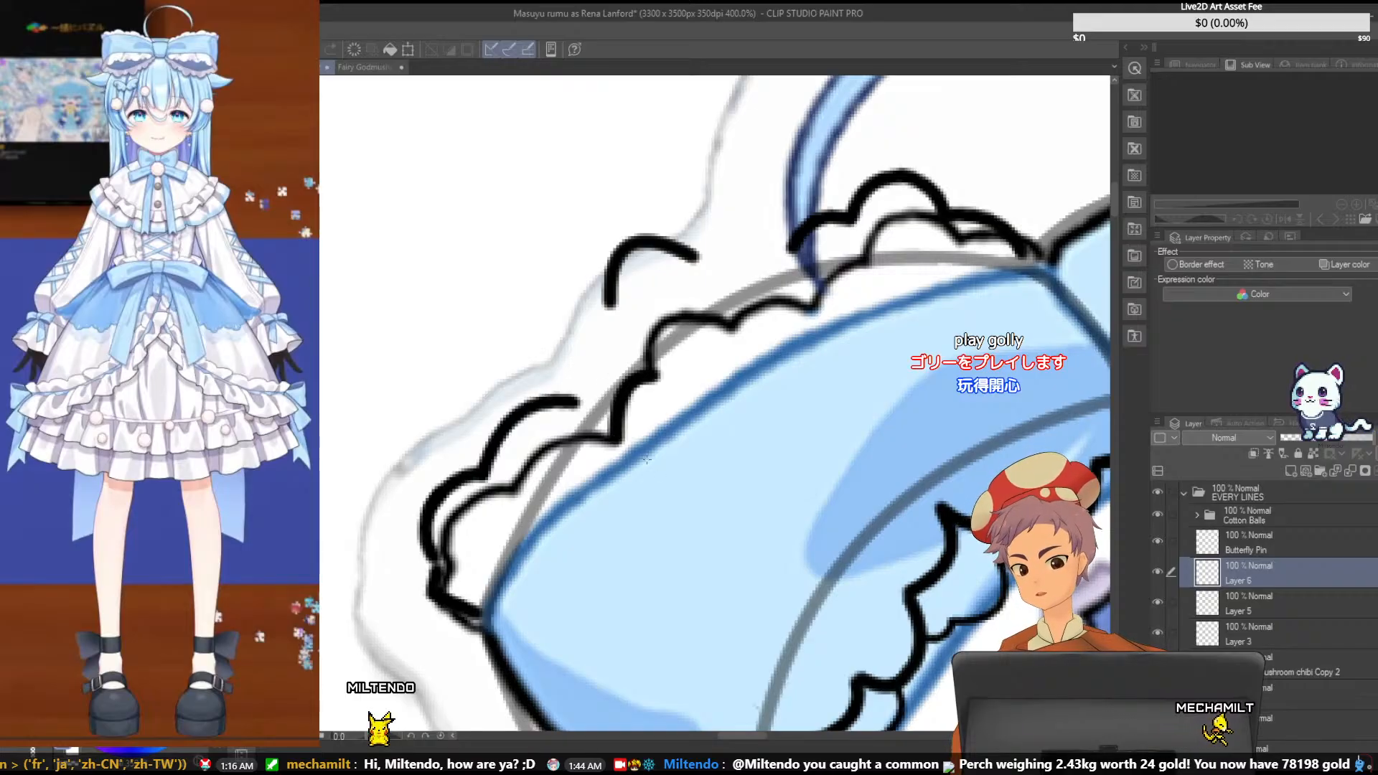
# - On another new raster layer, draw a curve over the scallop left of the ring's end and move it up between the raised scallops
pyautogui.click(1290, 471)
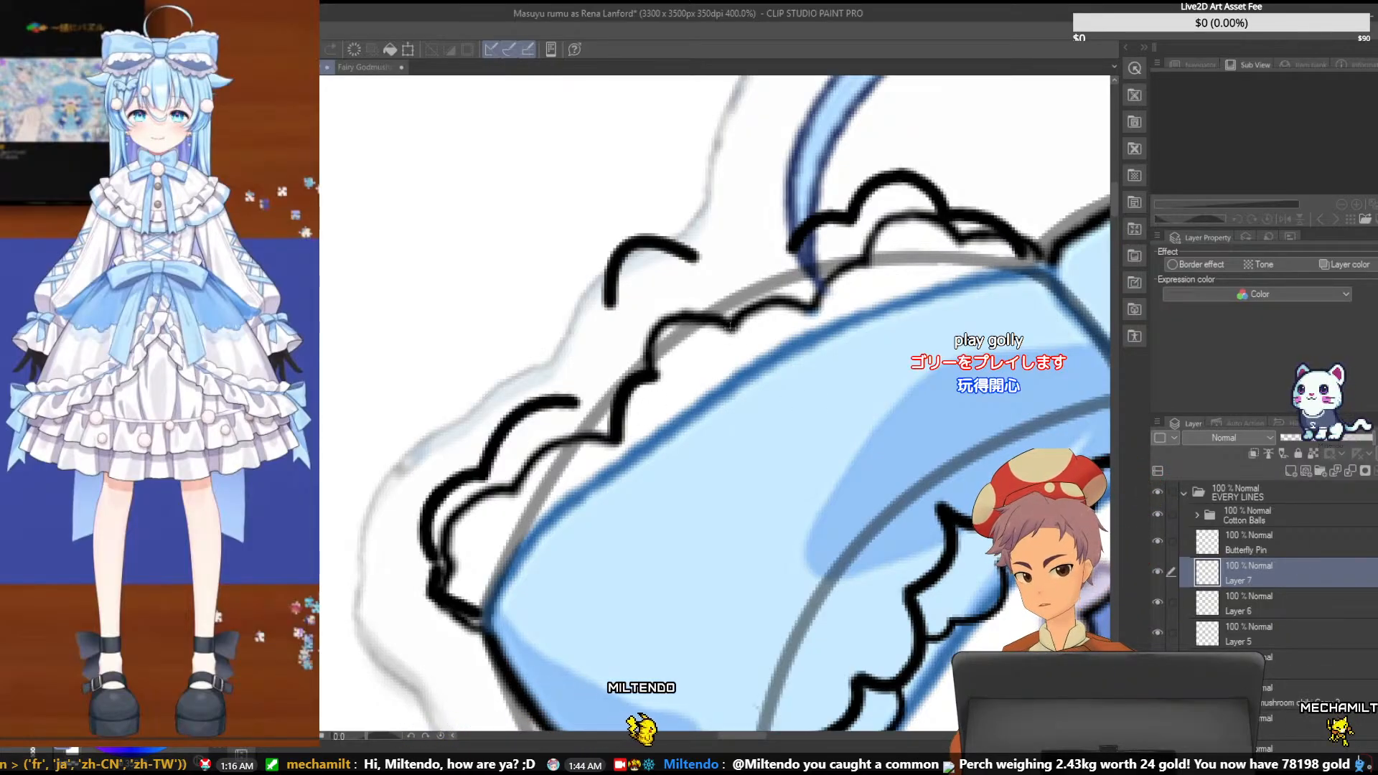
pyautogui.moveTo(789, 323)
pyautogui.mouseDown()
pyautogui.moveTo(735, 327)
pyautogui.moveTo(815, 308)
pyautogui.mouseUp()
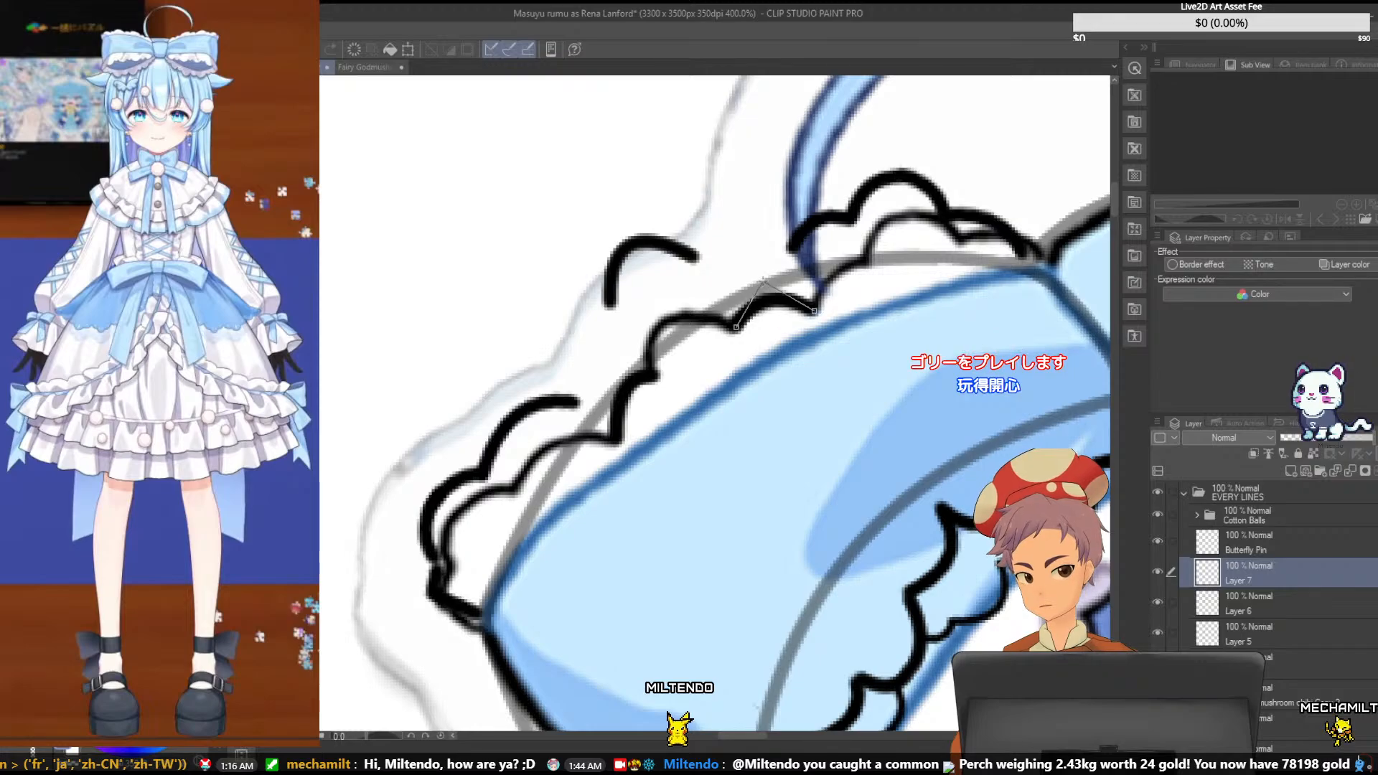
pyautogui.click(762, 280)
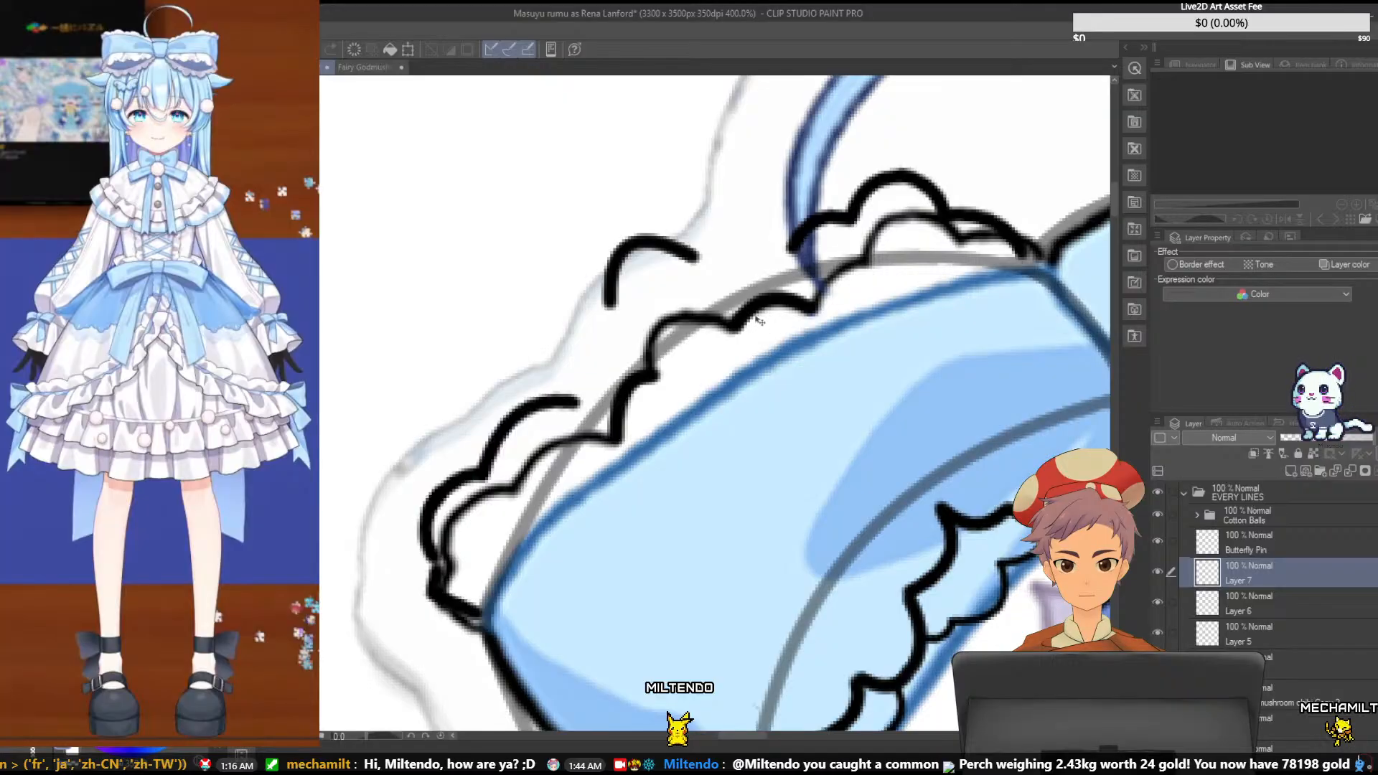
pyautogui.moveTo(757, 318); pyautogui.dragTo(727, 254)
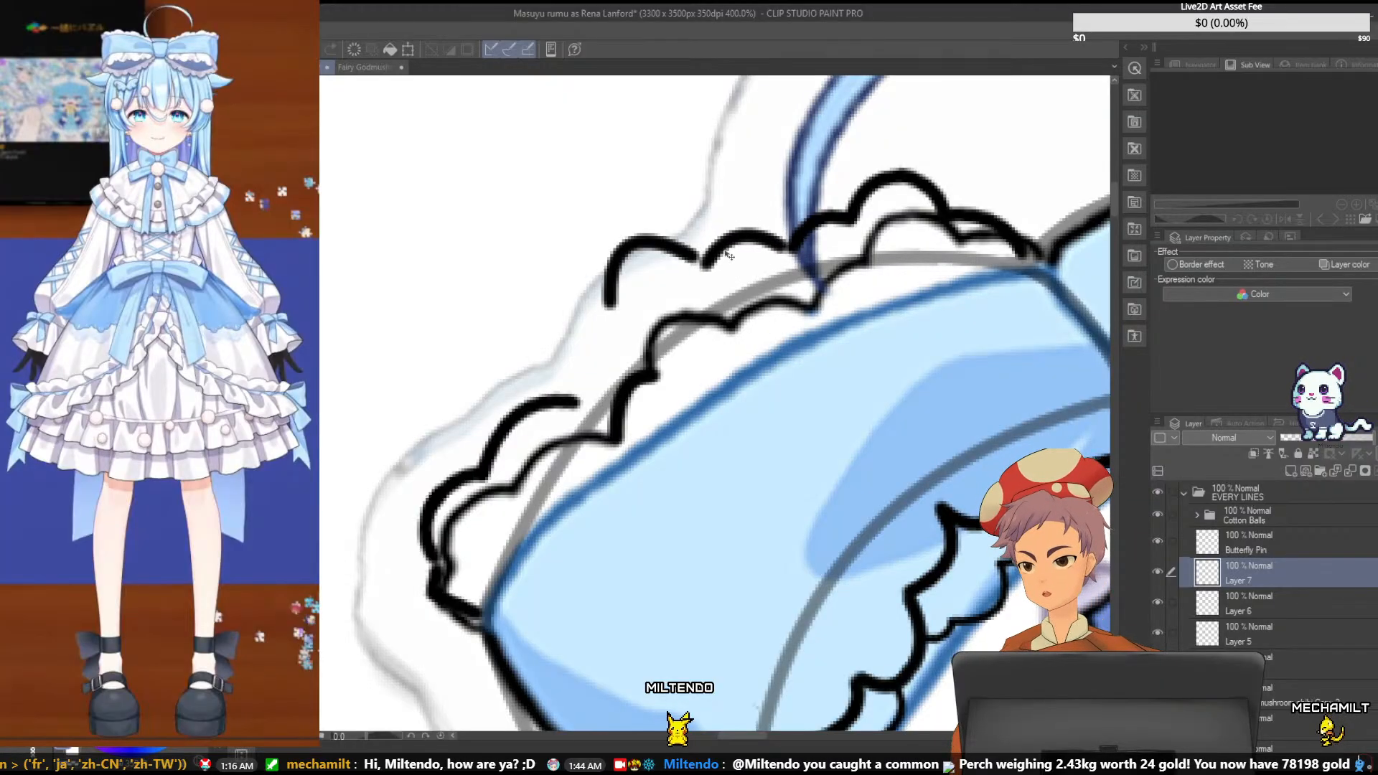
# - Rotate Layer 7's scallop slightly clockwise to meet the scallops beside the ring, then try a higher position and undo that move
pyautogui.hotkey('ctrl', 't')
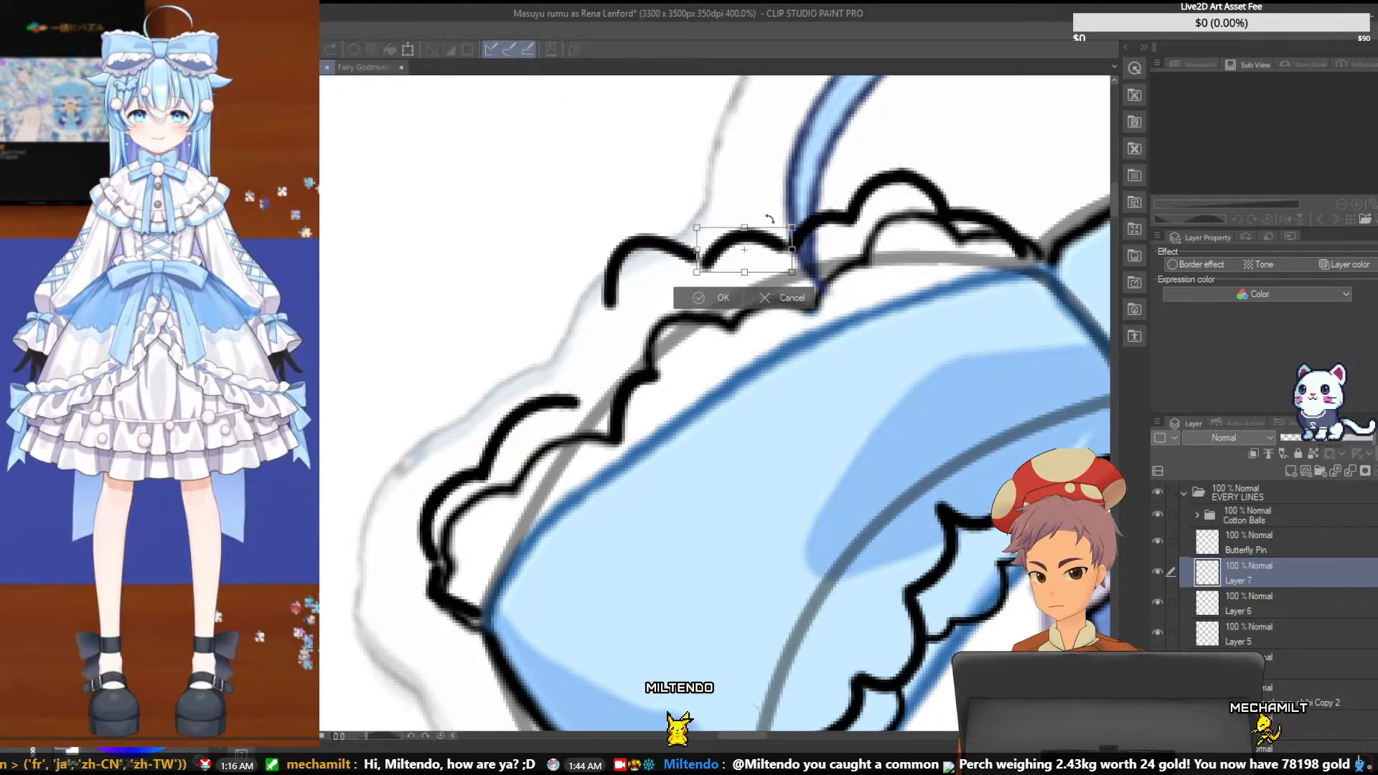
pyautogui.moveTo(769, 219); pyautogui.dragTo(767, 245)
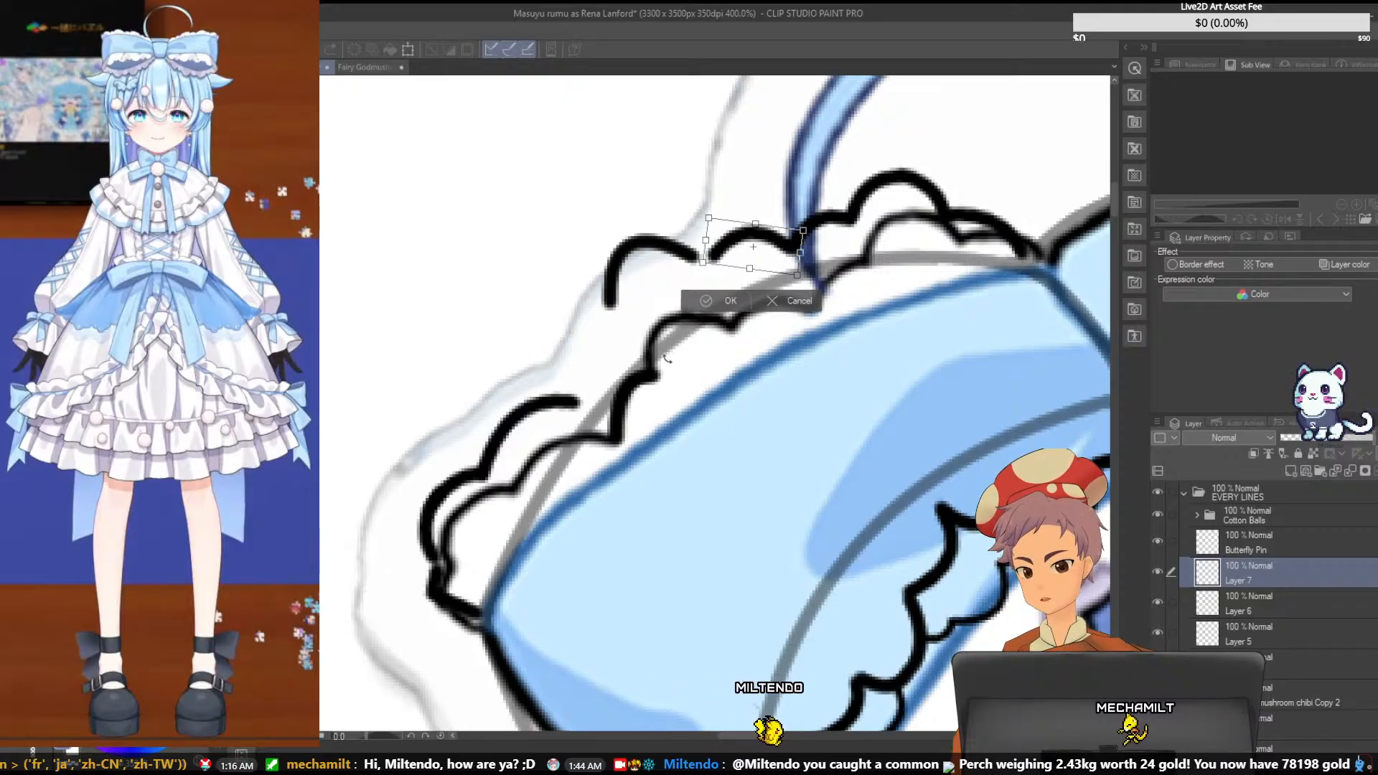
pyautogui.press('Return')
pyautogui.moveTo(633, 395); pyautogui.dragTo(620, 363)
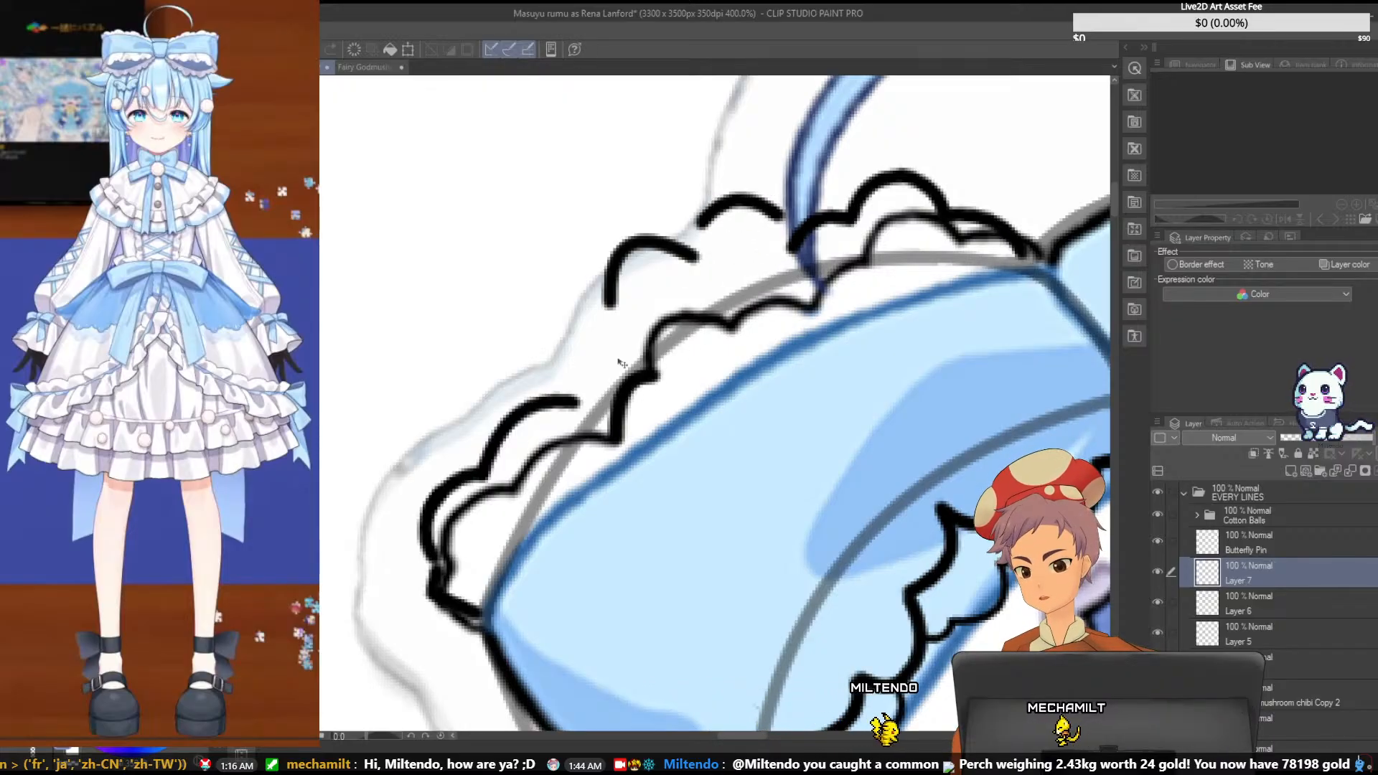
pyautogui.hotkey('ctrl', 'z')
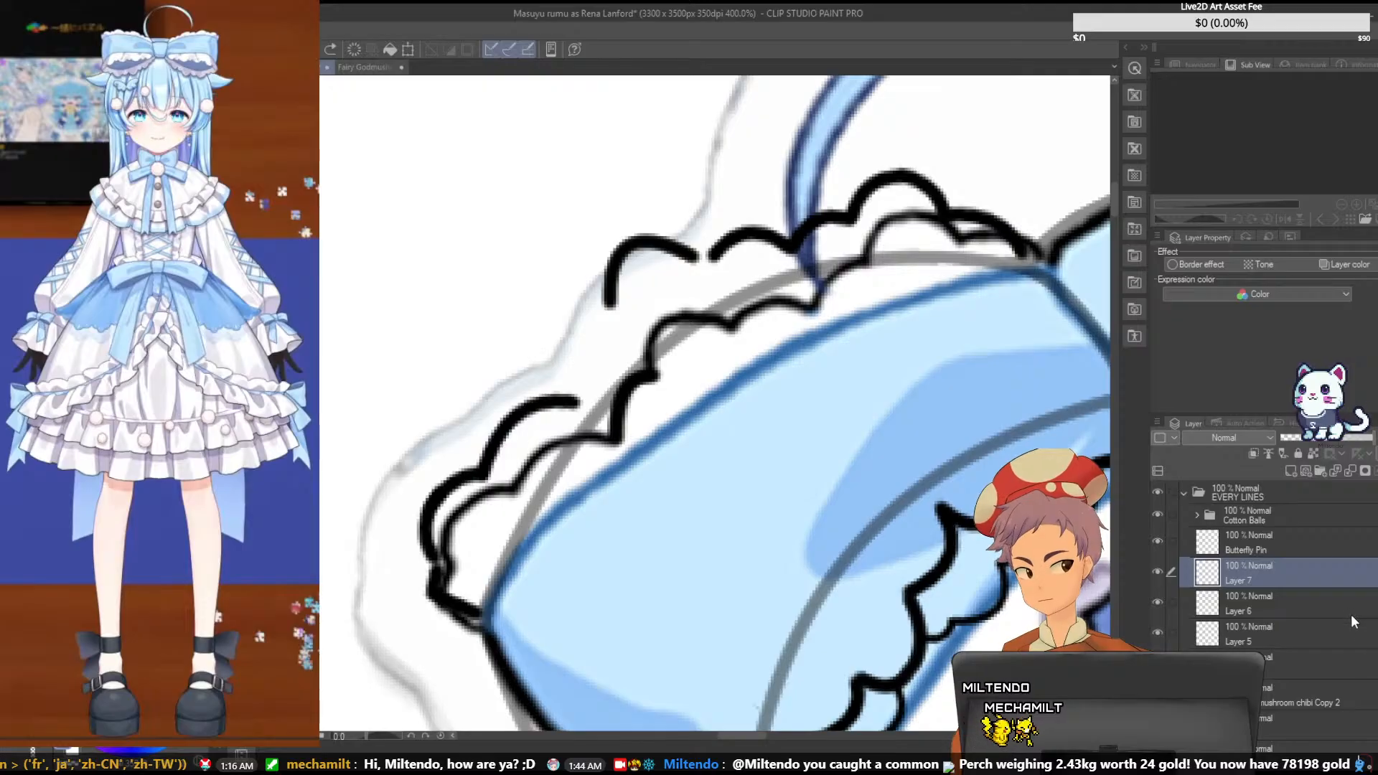
# - Move Layer 6's short scallop onto the inner end of the bow's outer corner scallops so the strokes join
pyautogui.click(1351, 612)
pyautogui.moveTo(619, 407); pyautogui.dragTo(583, 371)
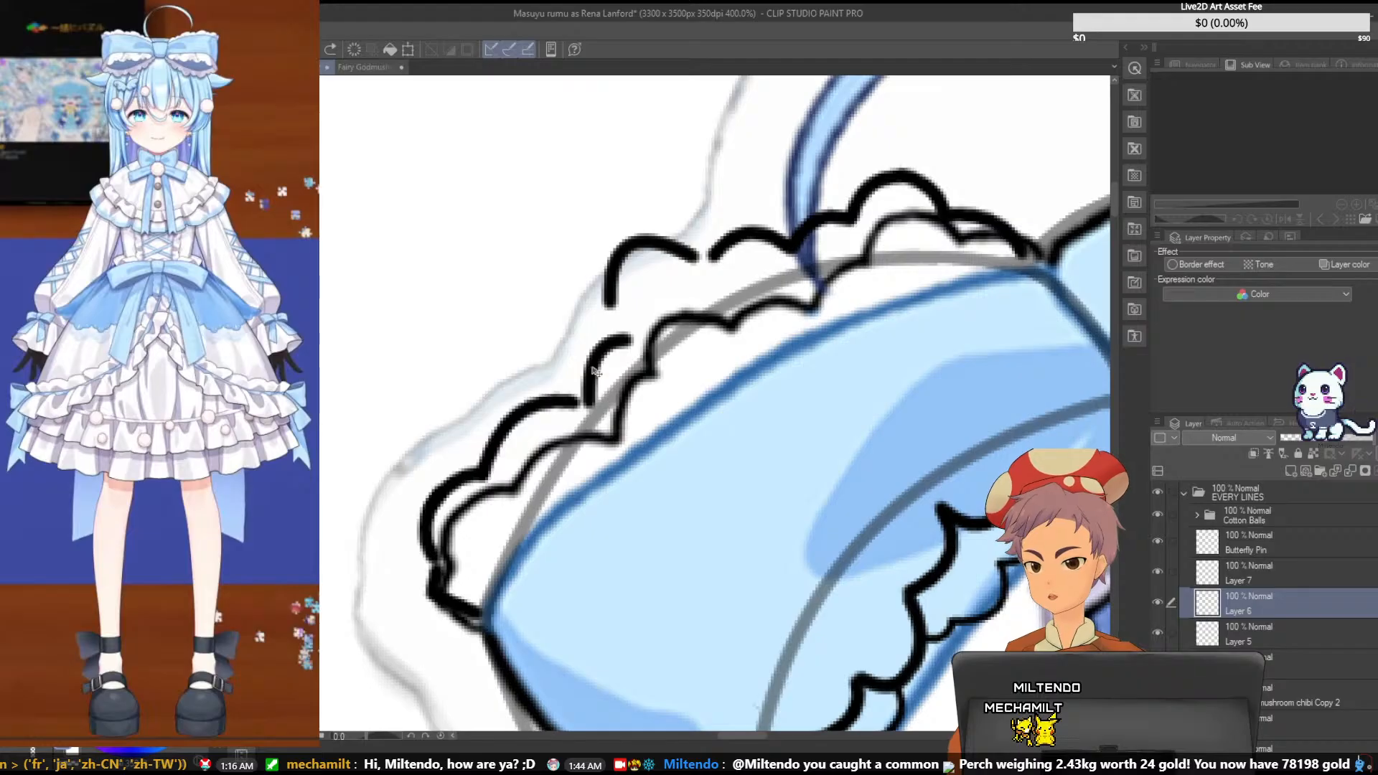
pyautogui.moveTo(594, 370); pyautogui.dragTo(588, 373)
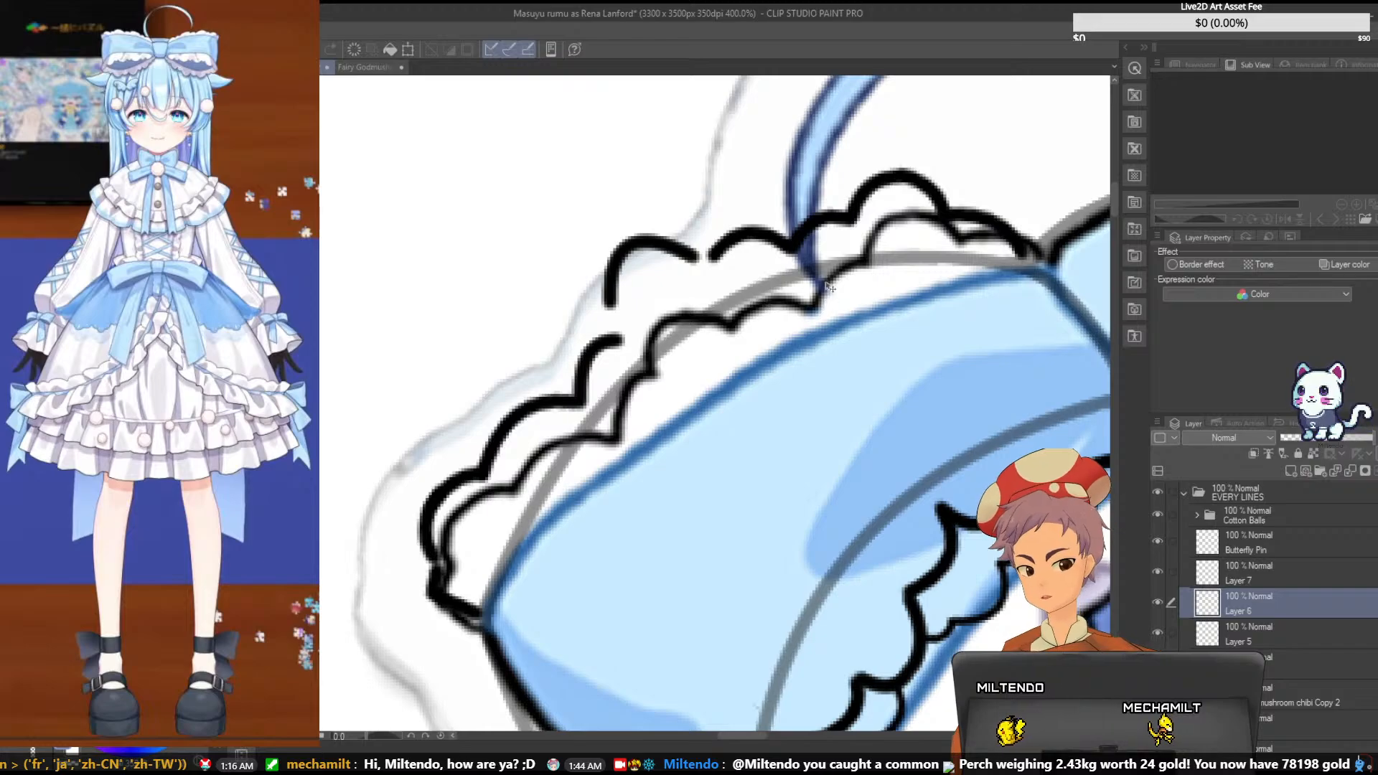
# - Rotate Layer 7's scallop slightly counterclockwise, keeping its upper end joined to the scallops beside the ring
pyautogui.click(1237, 572)
pyautogui.moveTo(703, 256); pyautogui.dragTo(788, 238)
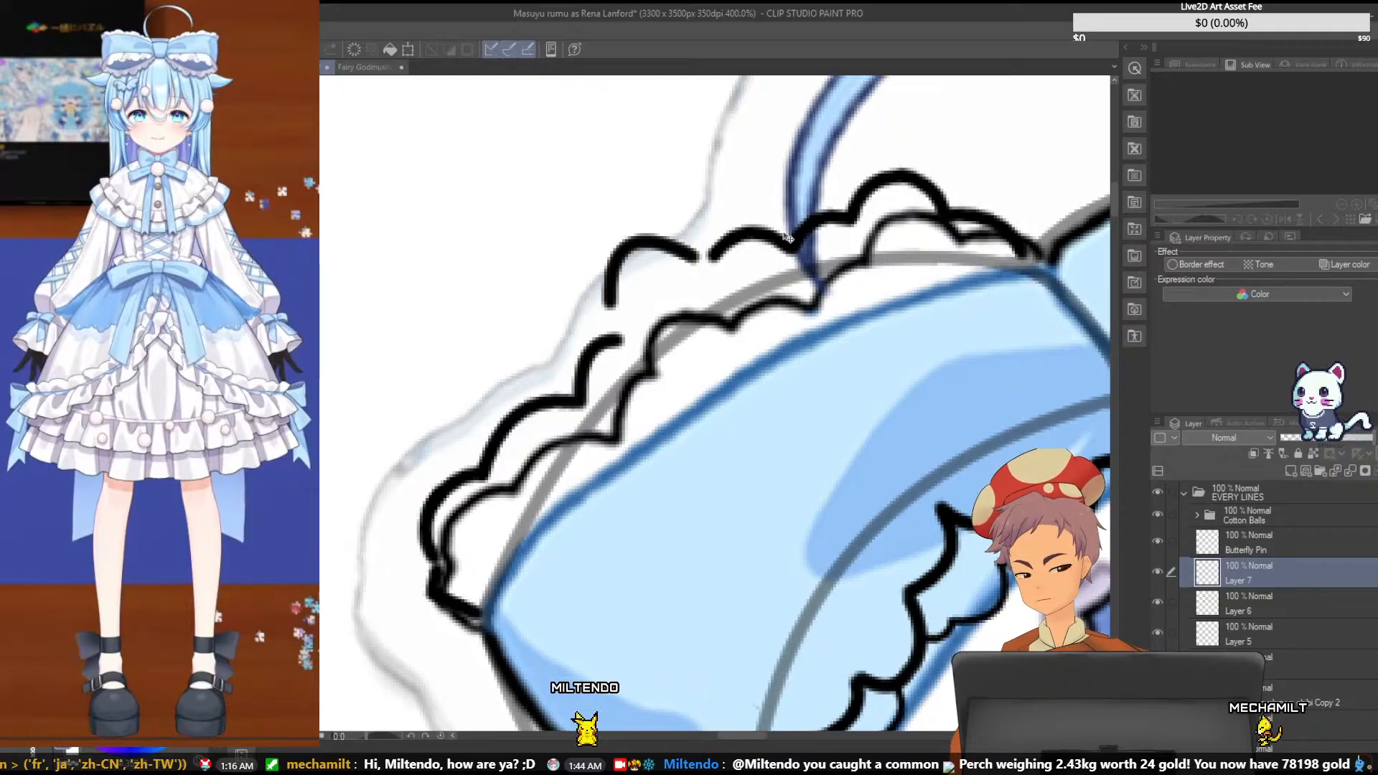
pyautogui.hotkey('ctrl', 't')
pyautogui.moveTo(825, 193); pyautogui.dragTo(816, 181)
pyautogui.moveTo(778, 237); pyautogui.dragTo(778, 240)
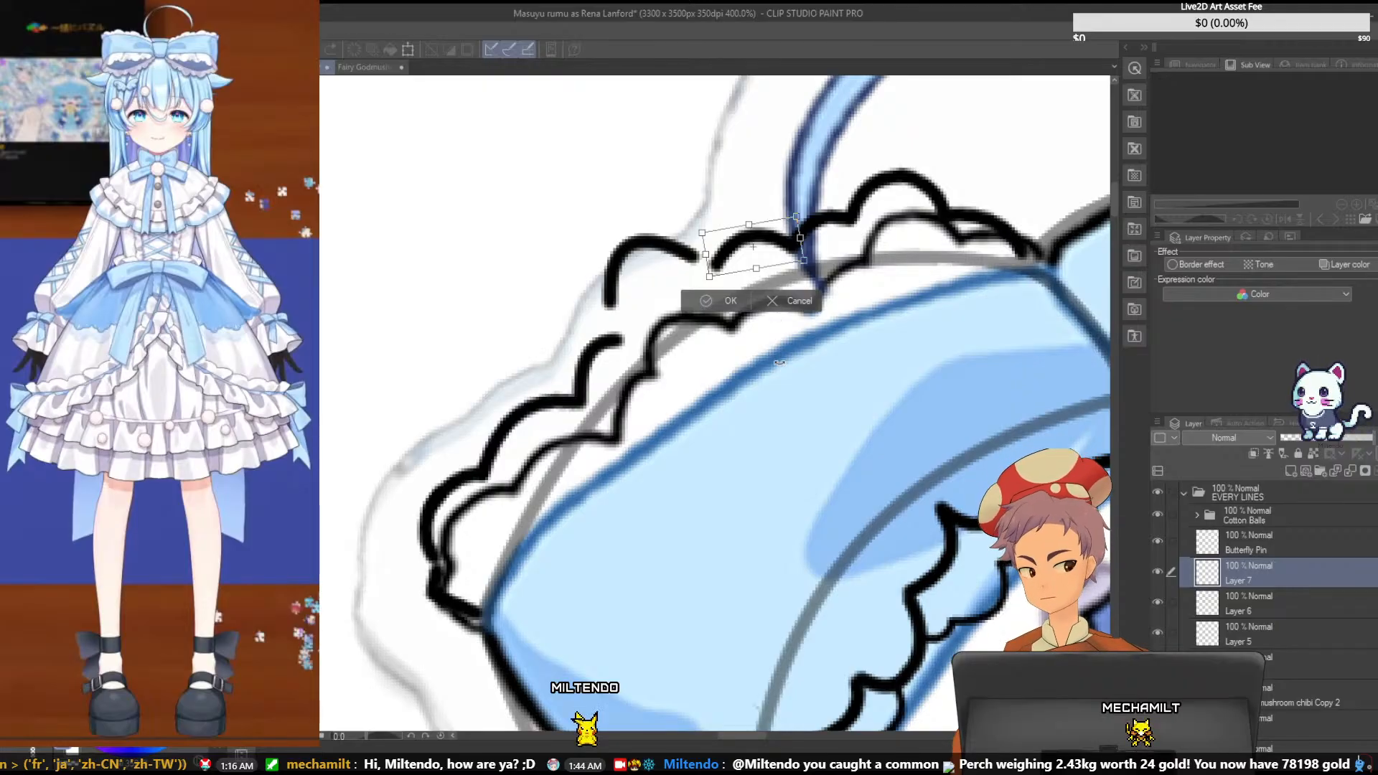
pyautogui.press('Return')
# - Try Layer 5's scallop lower in the gap between the Layer 6 and Layer 7 scallops, then clear the stroke from its layer
pyautogui.click(1268, 606)
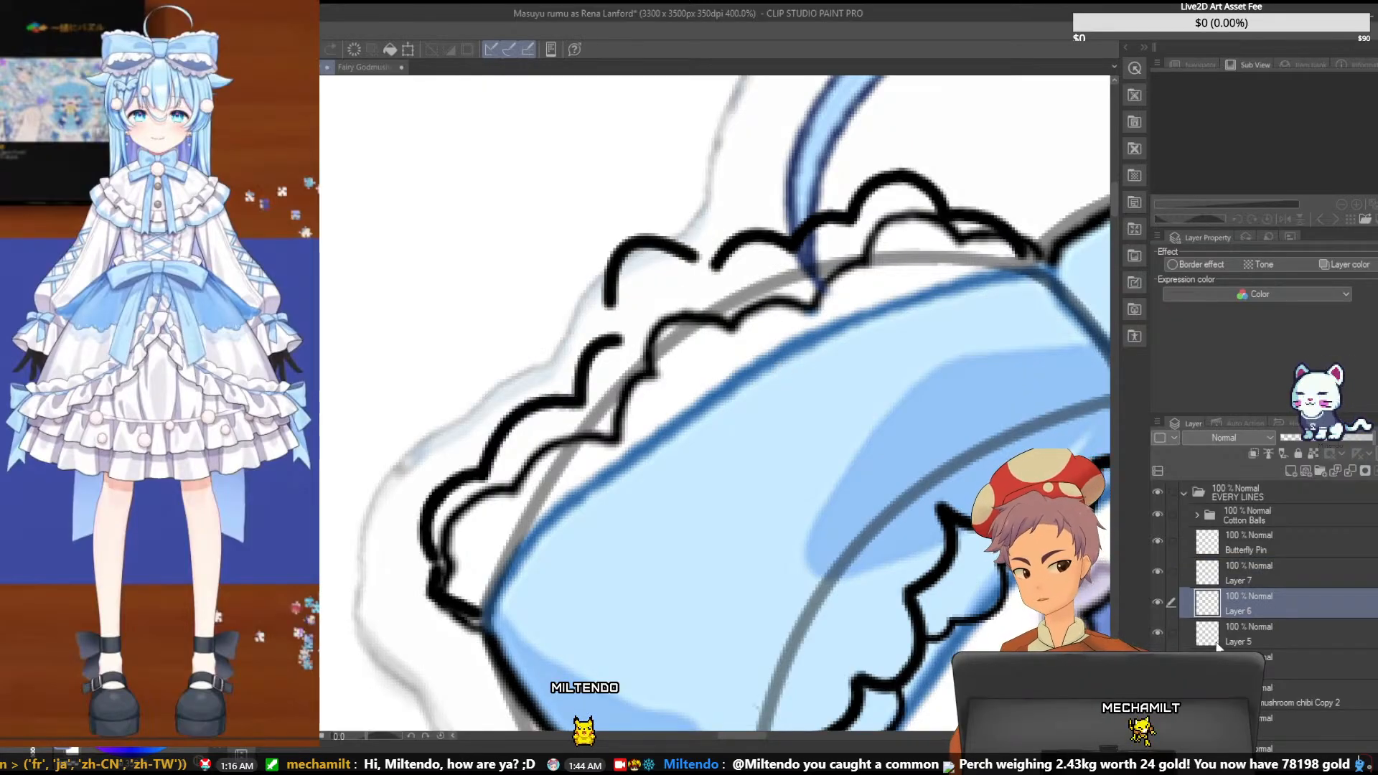
pyautogui.click(1267, 632)
pyautogui.moveTo(619, 255)
pyautogui.mouseDown()
pyautogui.moveTo(630, 275)
pyautogui.moveTo(671, 266)
pyautogui.moveTo(662, 277)
pyautogui.mouseUp()
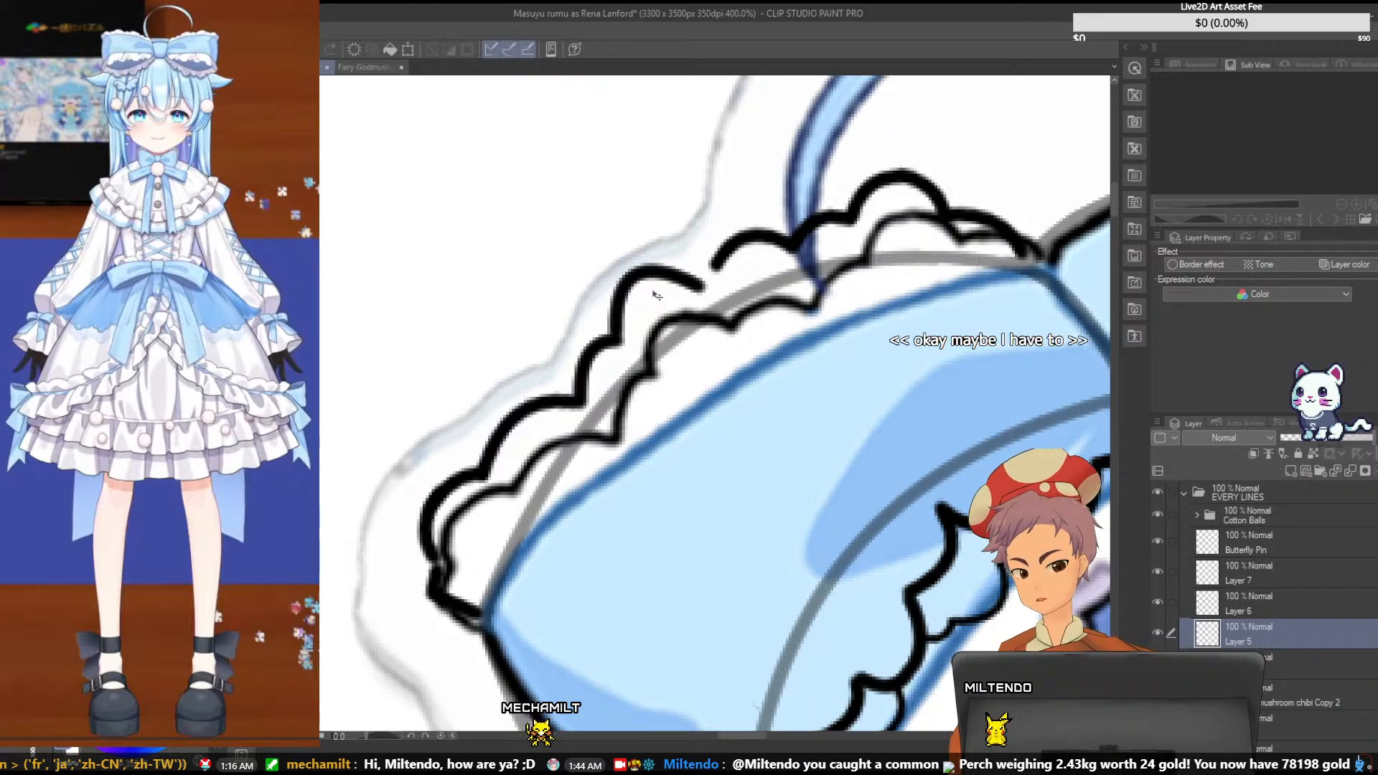
pyautogui.moveTo(652, 271)
pyautogui.mouseDown()
pyautogui.moveTo(663, 259)
pyautogui.moveTo(599, 240)
pyautogui.moveTo(649, 254)
pyautogui.mouseUp()
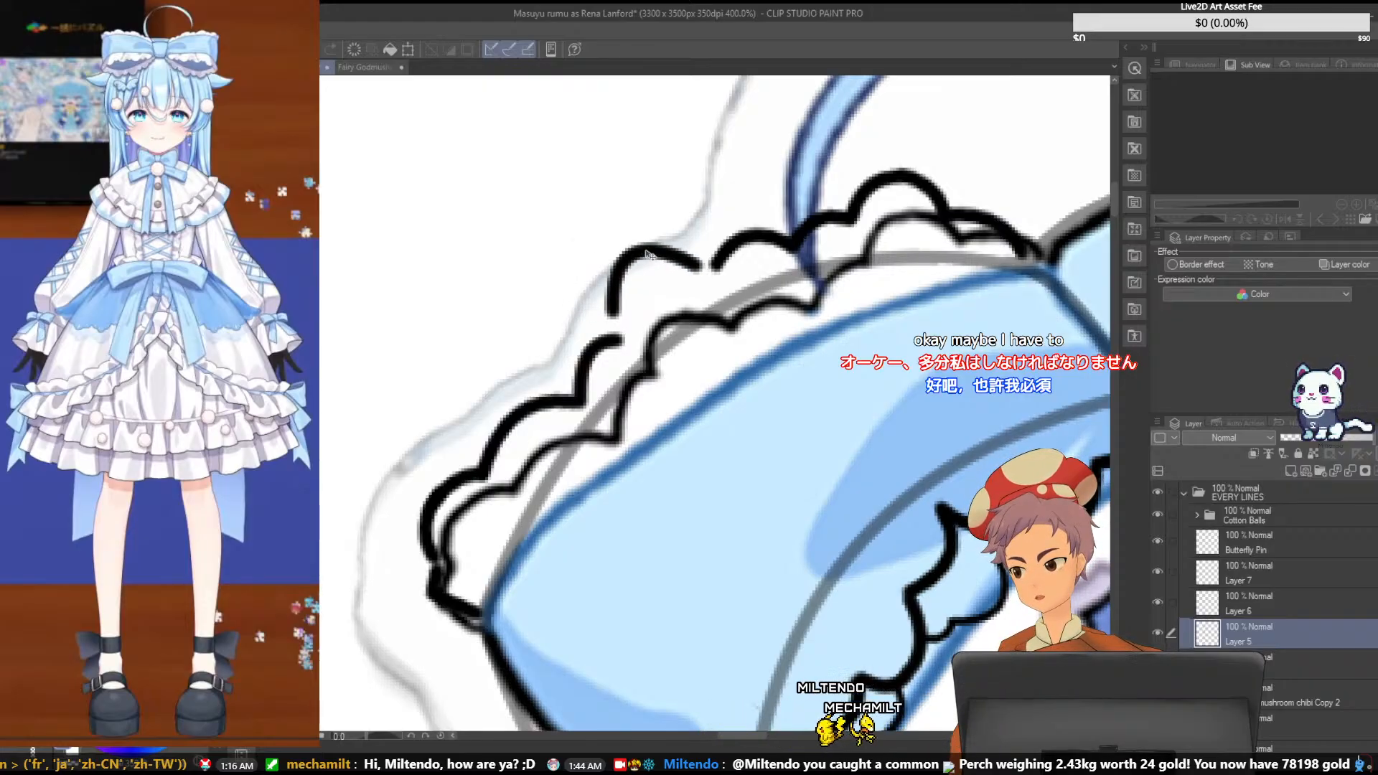
pyautogui.moveTo(648, 255); pyautogui.dragTo(650, 278)
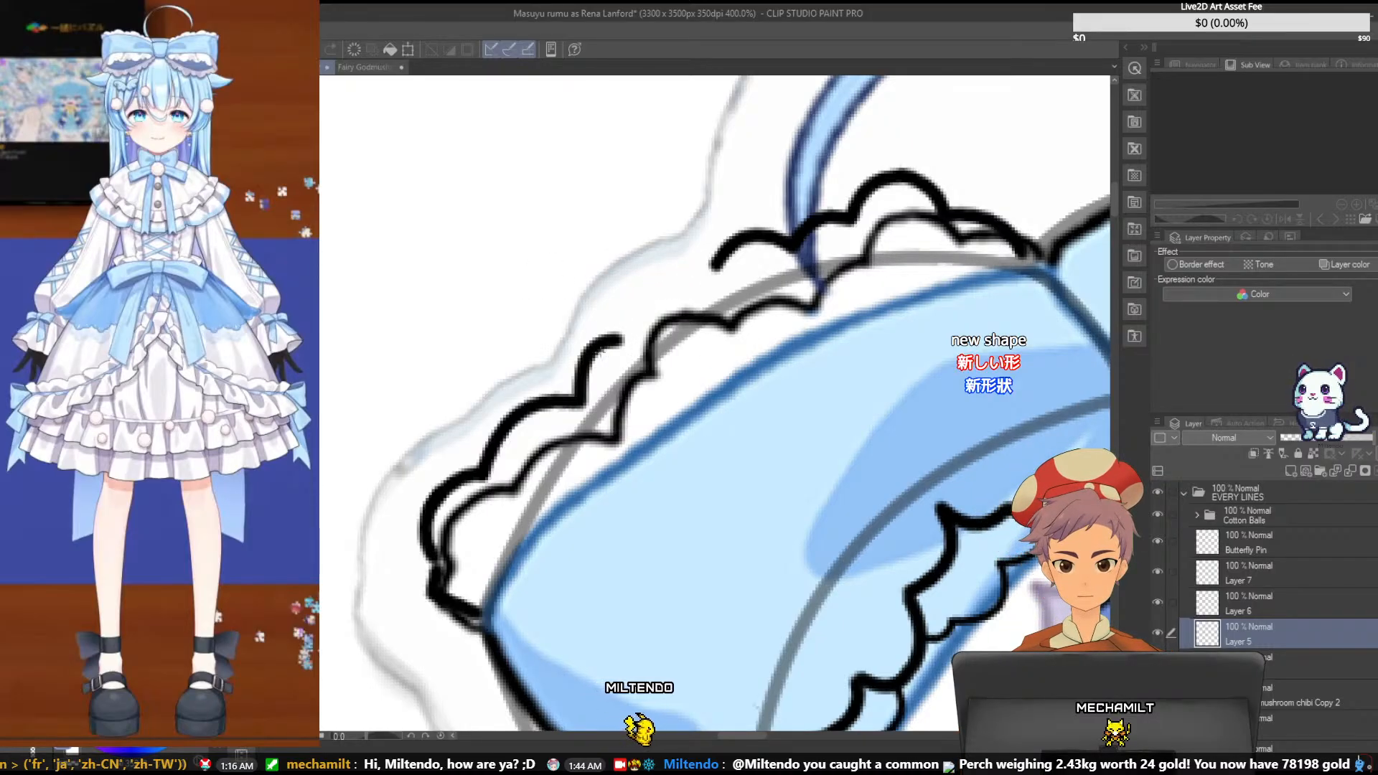
# - Try to bridge the gap between the Layer 6 and Layer 7 scallops with a single new curve on Layer 5
pyautogui.moveTo(621, 337); pyautogui.dragTo(711, 263)
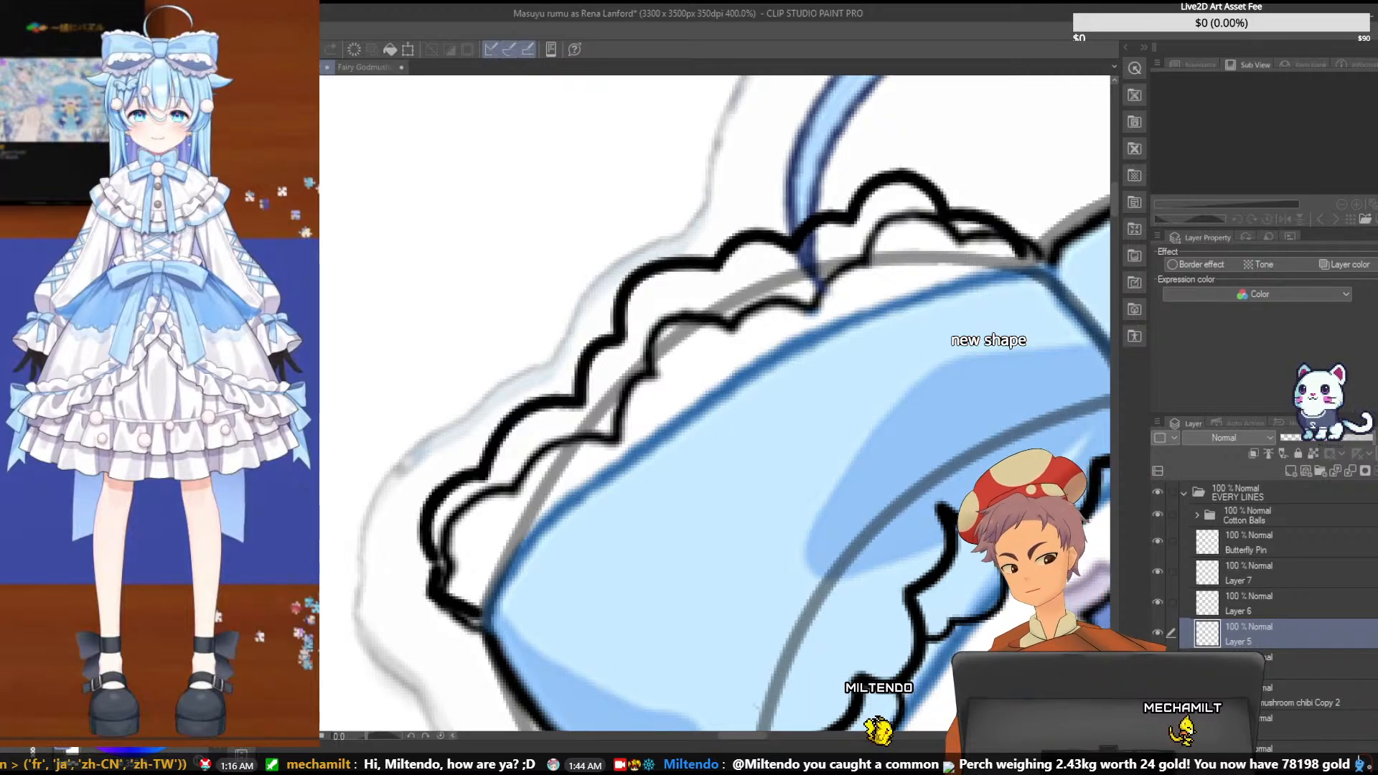
pyautogui.moveTo(641, 270); pyautogui.dragTo(643, 286)
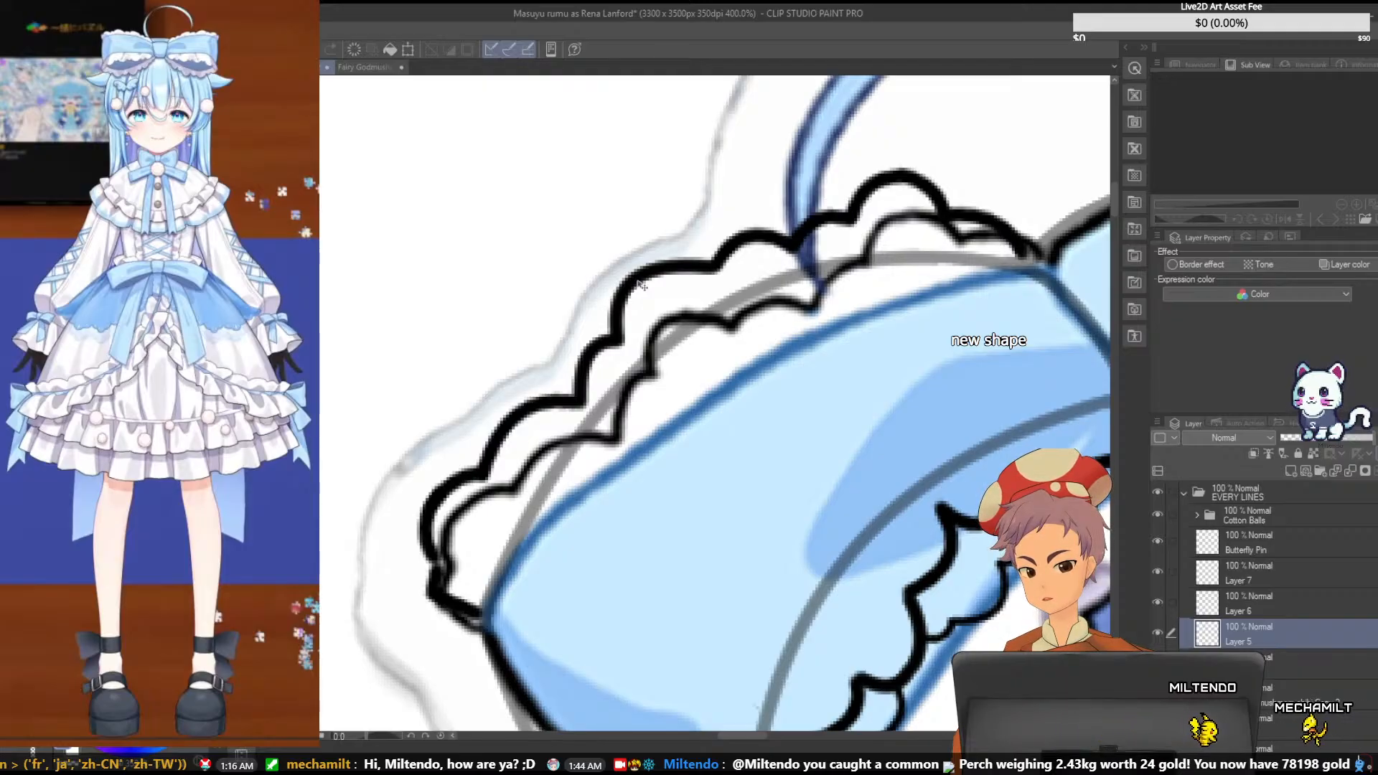
pyautogui.hotkey('ctrl', 'z')
pyautogui.hotkey('ctrl', 'z')
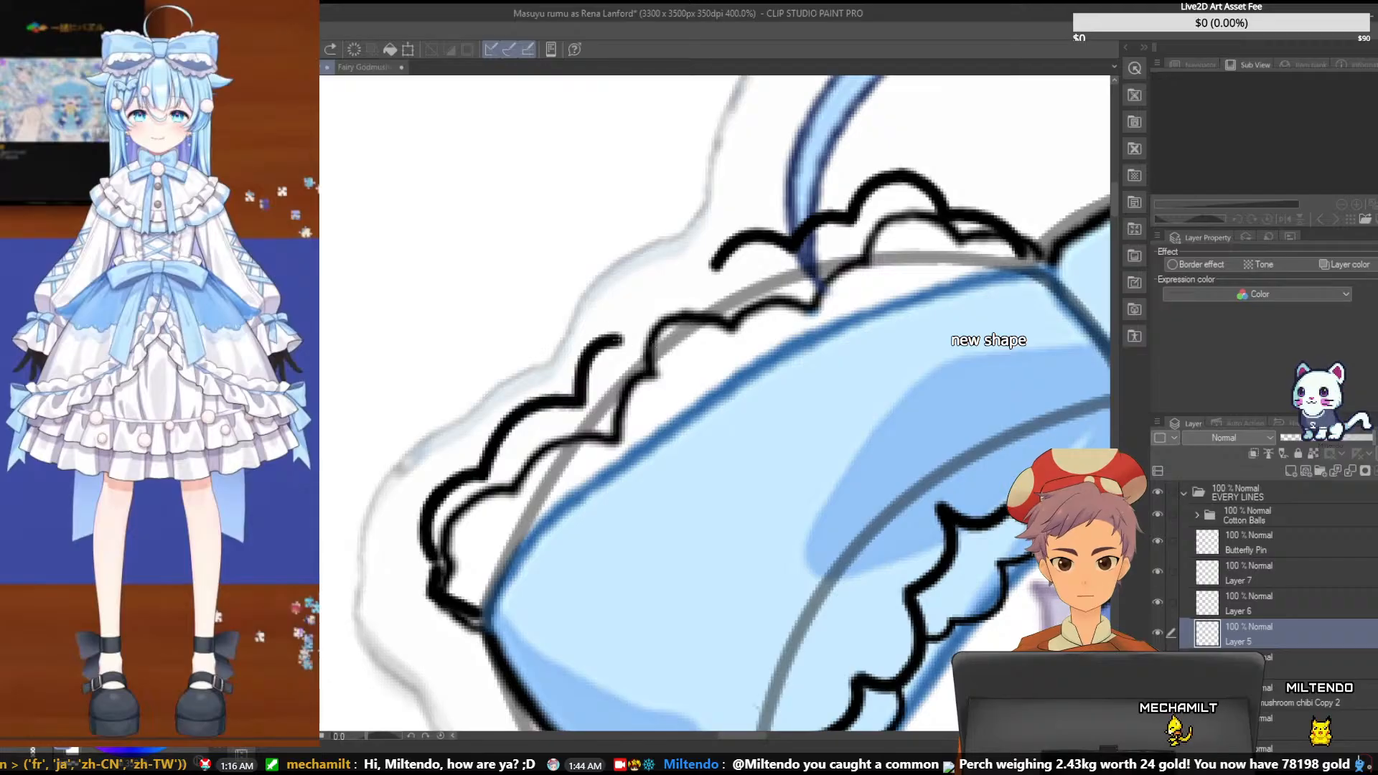
# - Draw a rounded scallop on Layer 5 from separate curves, bridging the gap between the neighbouring scallops, and save the file
pyautogui.moveTo(621, 339); pyautogui.dragTo(644, 280)
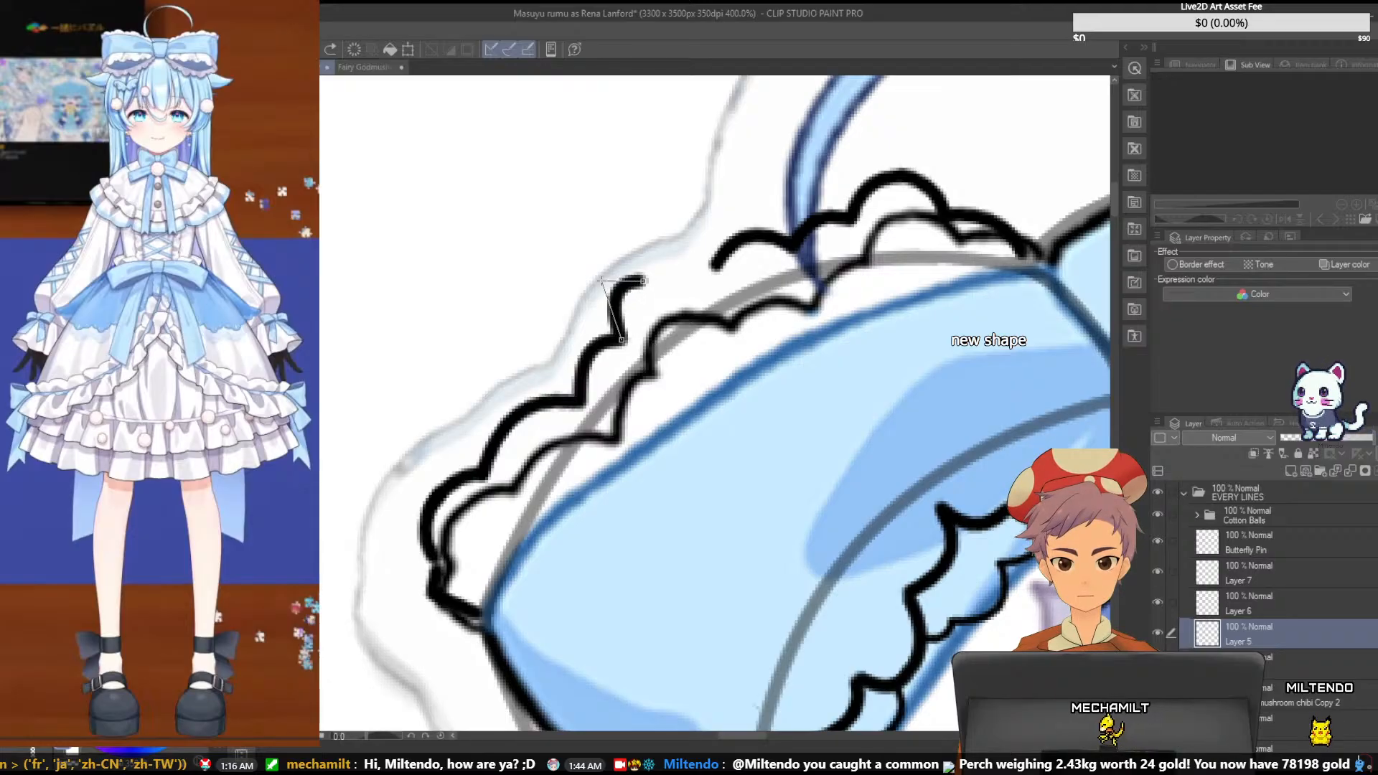
pyautogui.click(626, 278)
pyautogui.hotkey('ctrl', 'z')
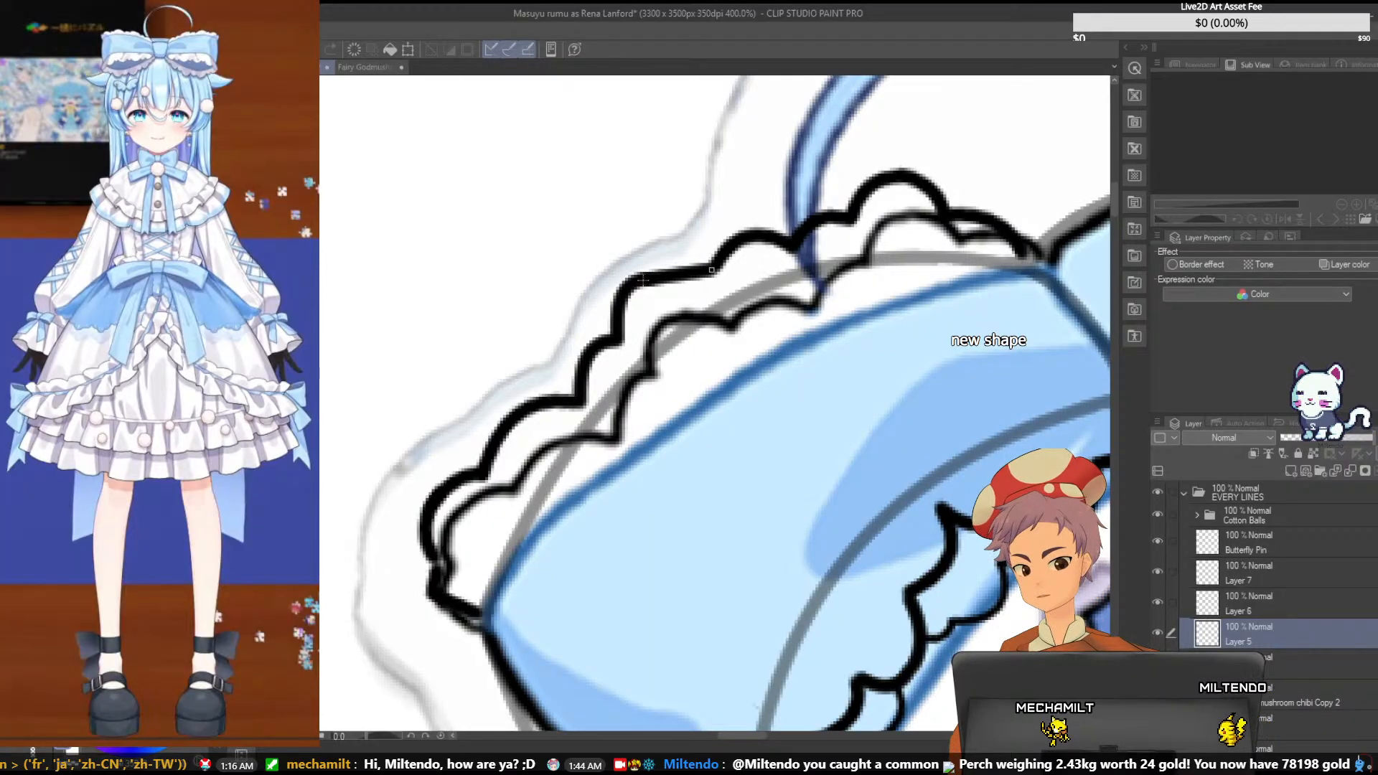
pyautogui.moveTo(643, 279); pyautogui.dragTo(627, 288)
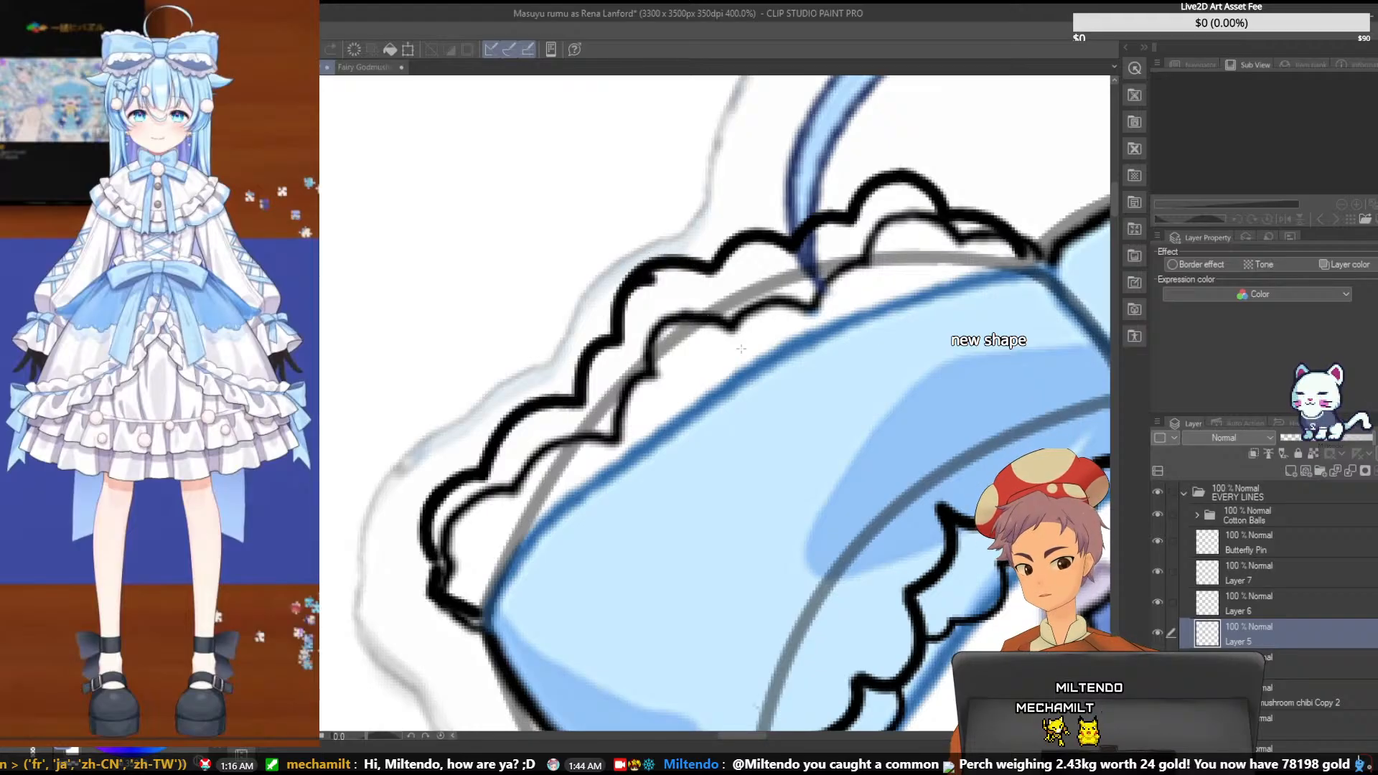
pyautogui.hotkey('ctrl', 's')
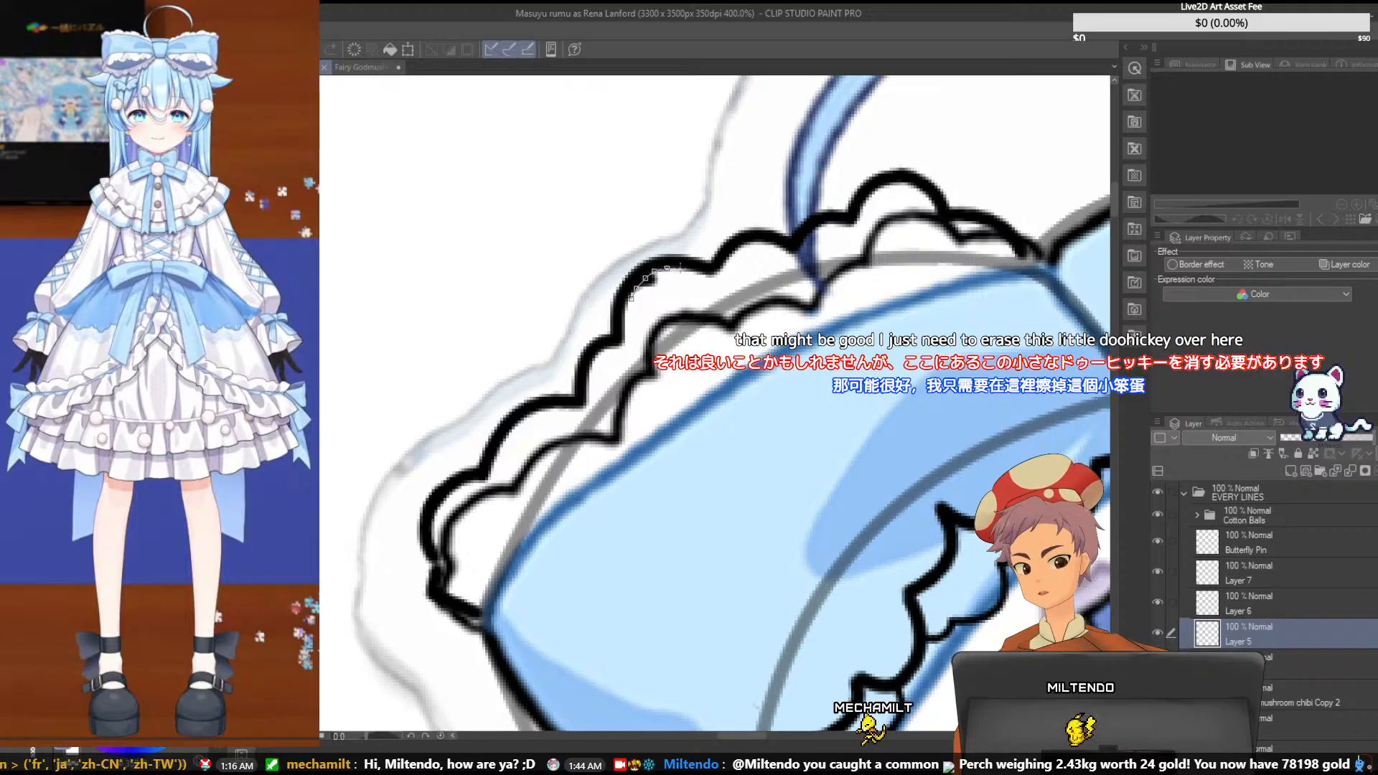
# - Lasso the stray line stub inside the new Layer 5 scallop, erase it and clear the selection
pyautogui.click(672, 285)
pyautogui.click(654, 307)
pyautogui.click(633, 309)
pyautogui.click(631, 299)
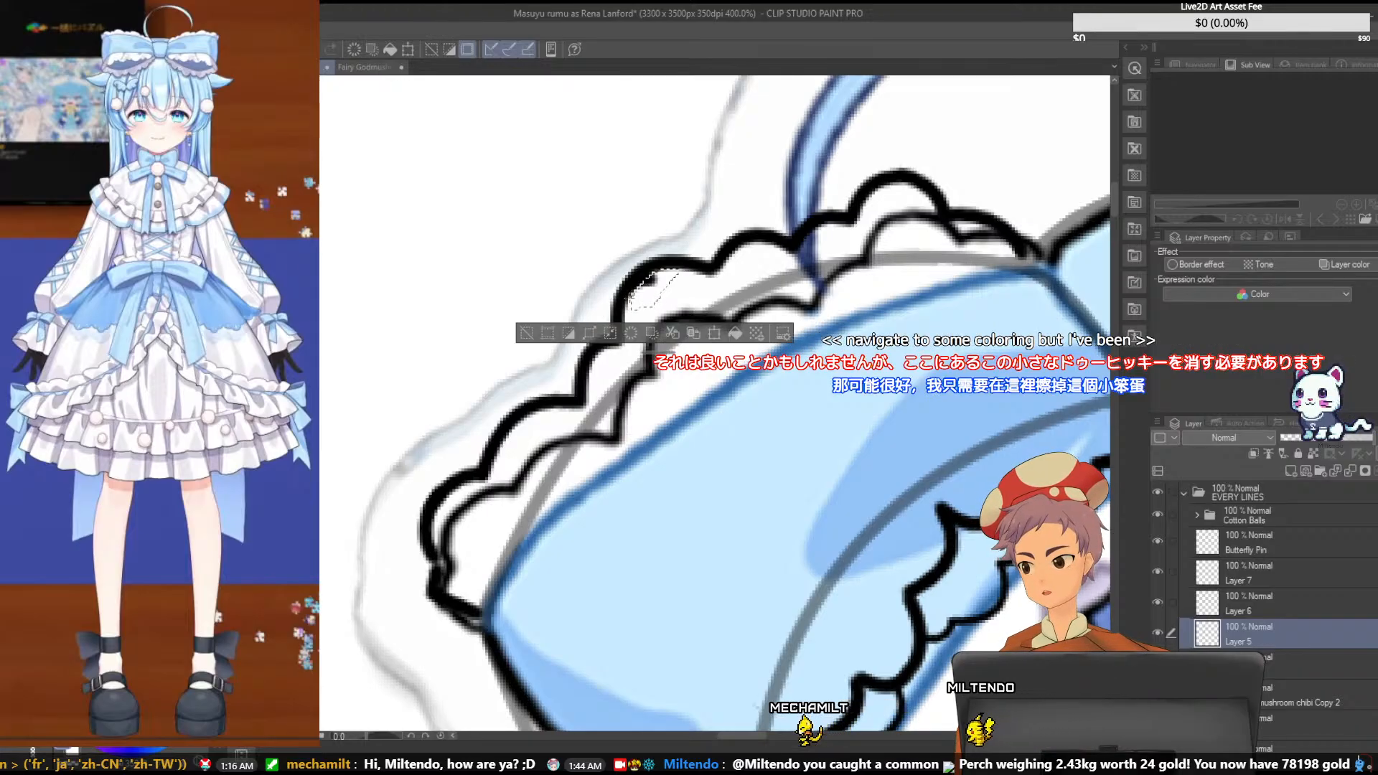
pyautogui.hotkey('ctrl', 'd')
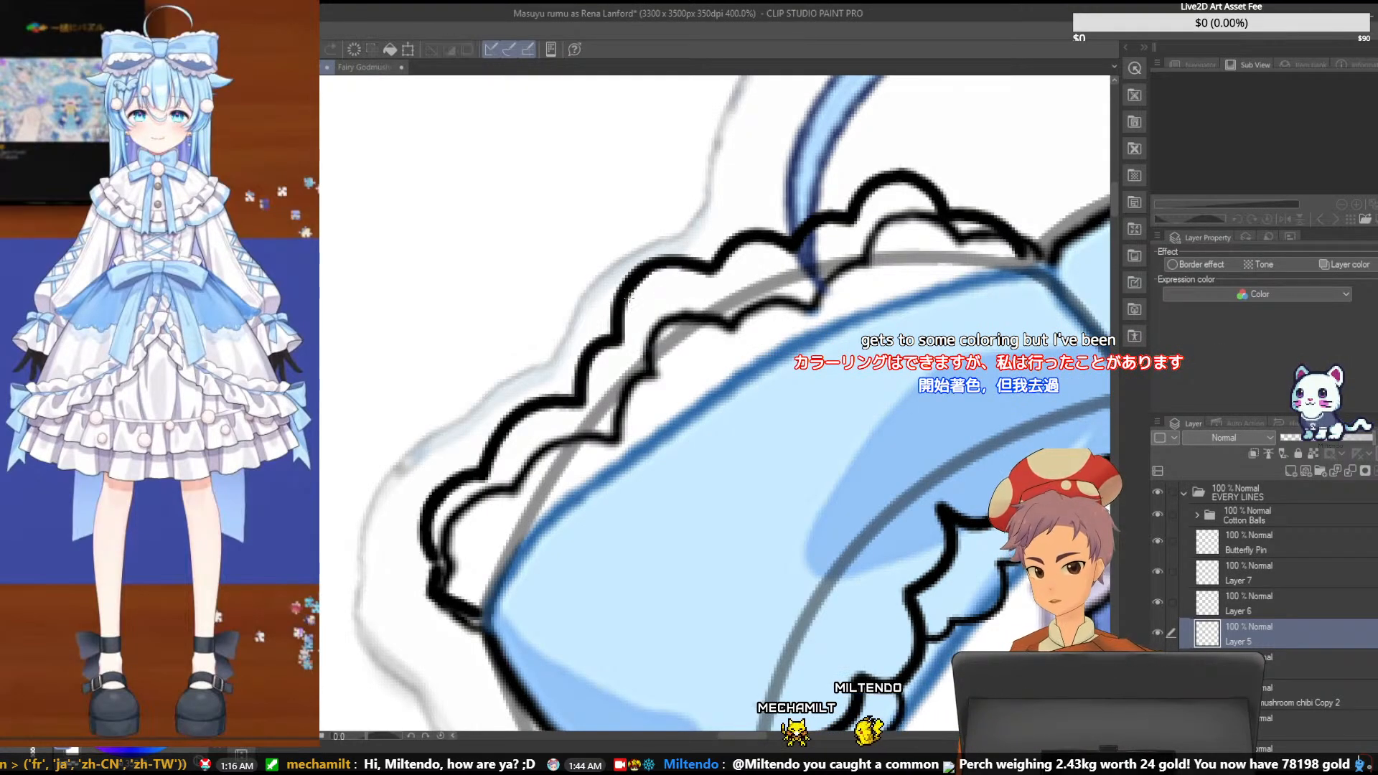
# - Hide the colored reference layer to inspect the bow's line art on its own, and save the file
pyautogui.scroll(-3, 629, 295)
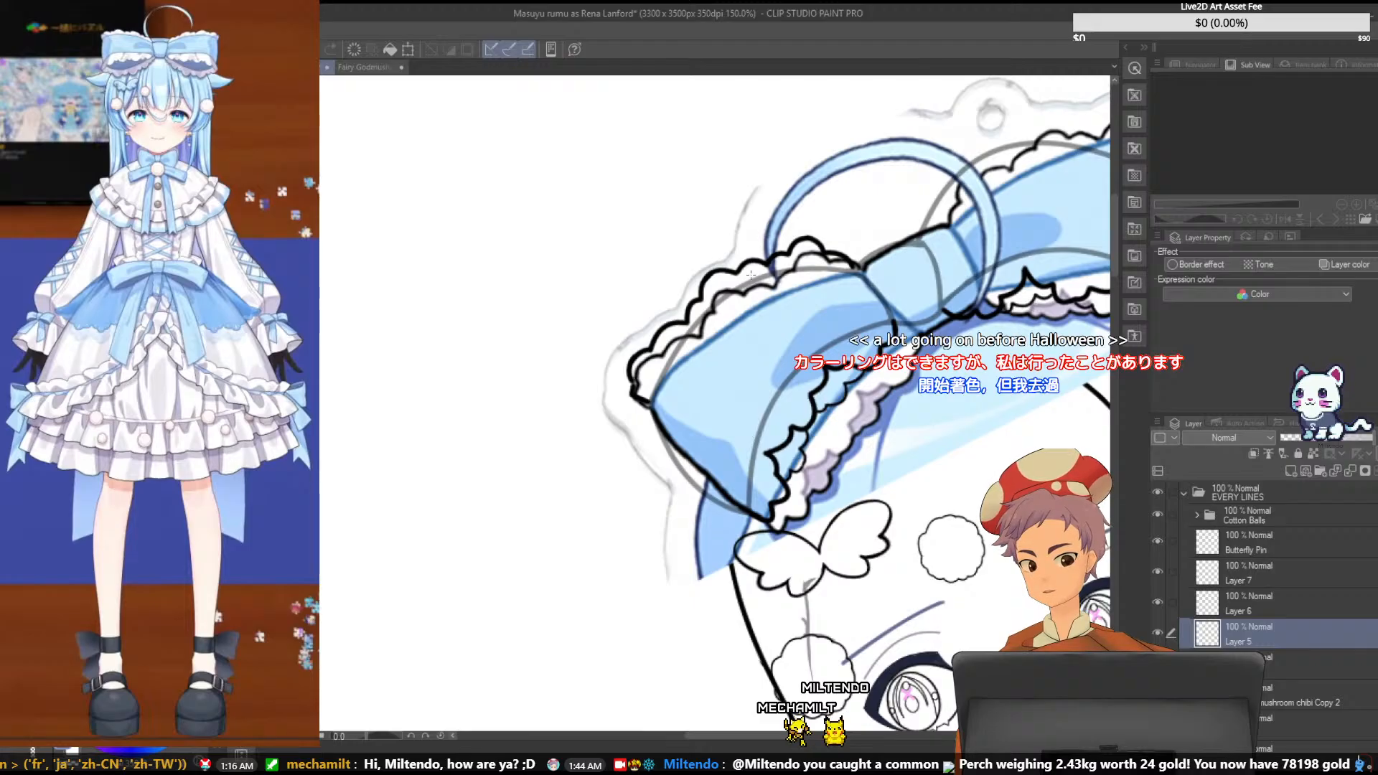
pyautogui.scroll(2, 750, 273)
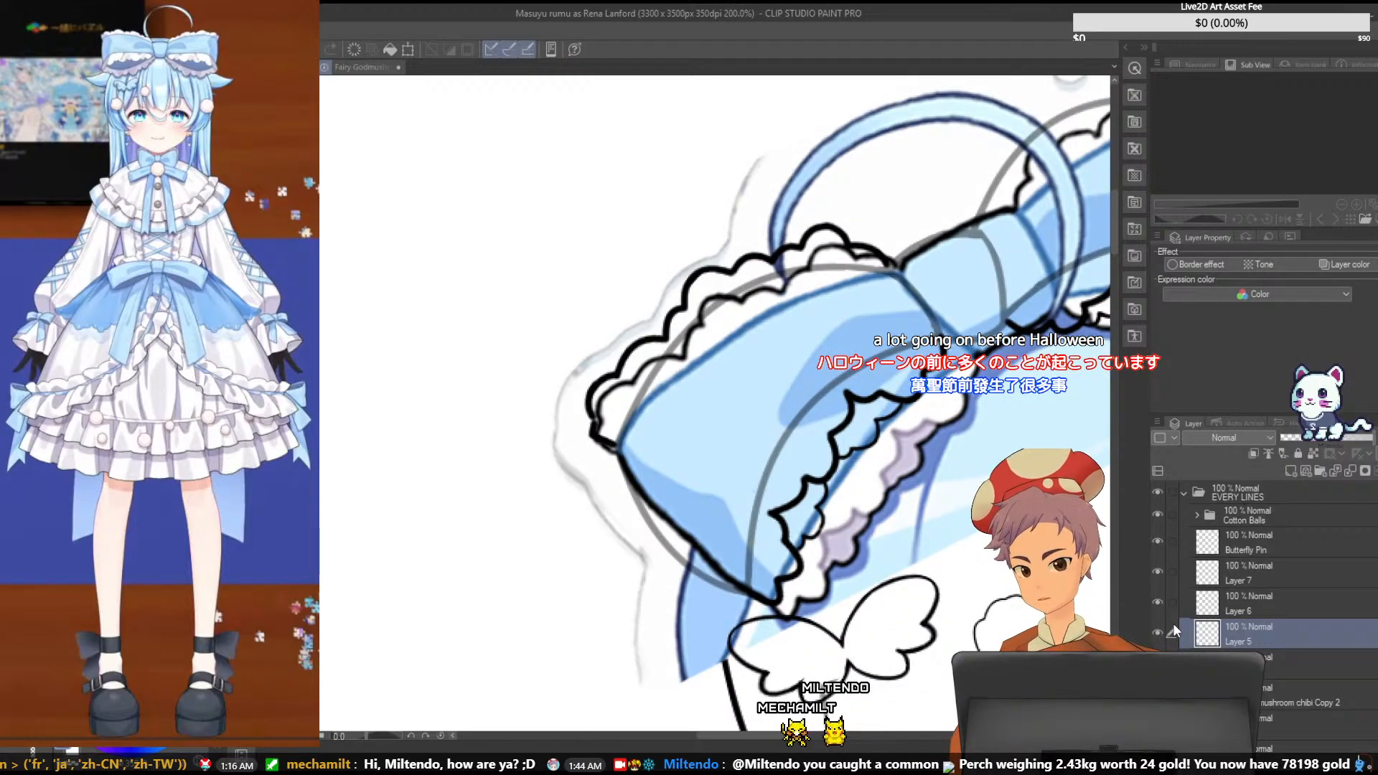
pyautogui.scroll(-1, 1174, 631)
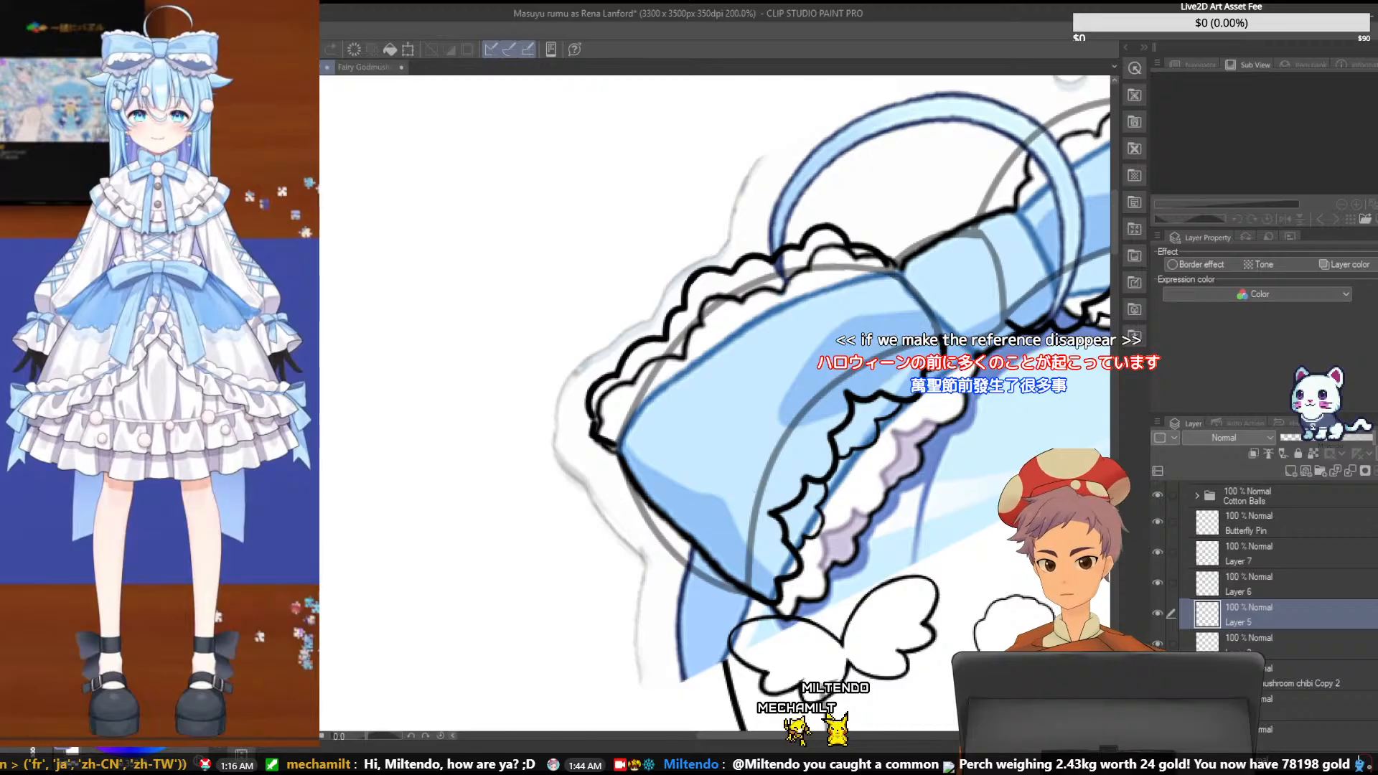
pyautogui.scroll(-3, 1263, 567)
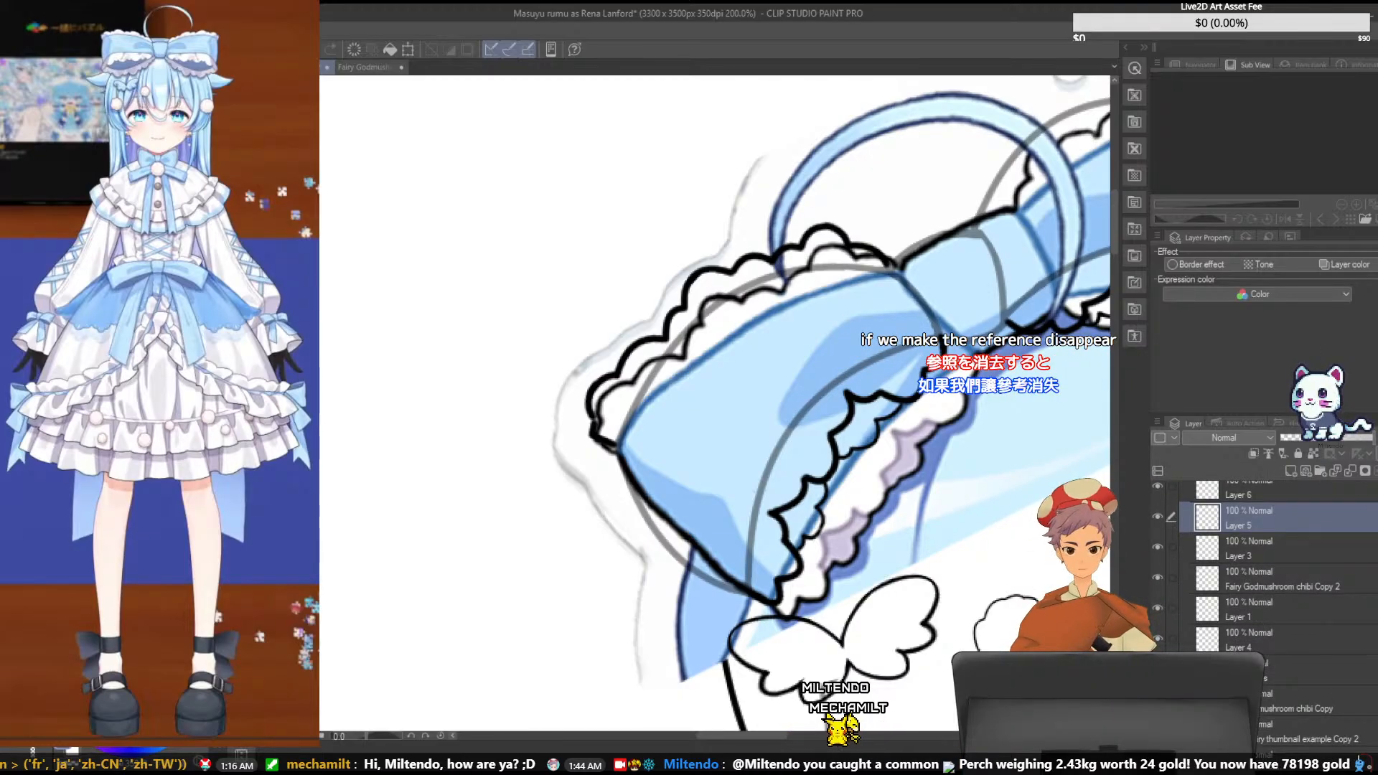
pyautogui.click(1157, 729)
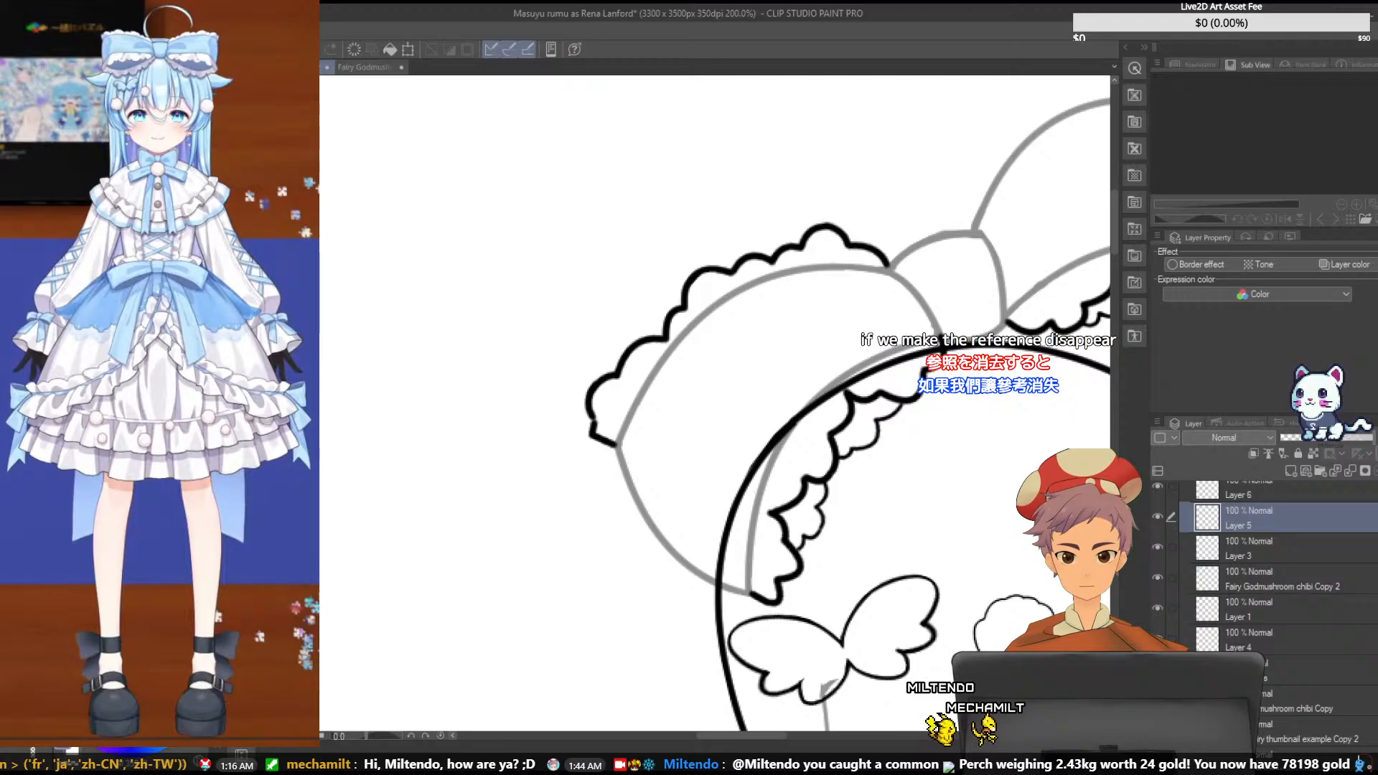
pyautogui.scroll(2, 918, 518)
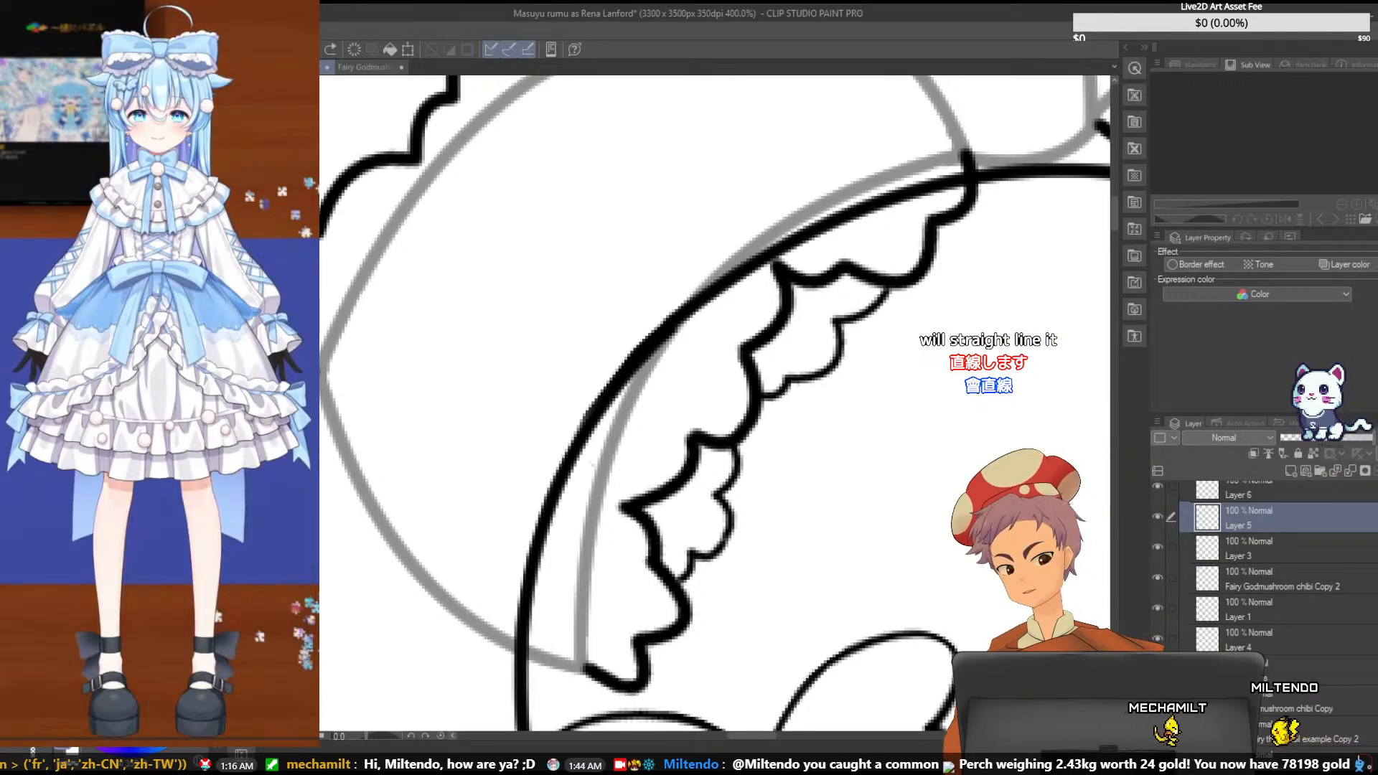
pyautogui.hotkey('ctrl', 's')
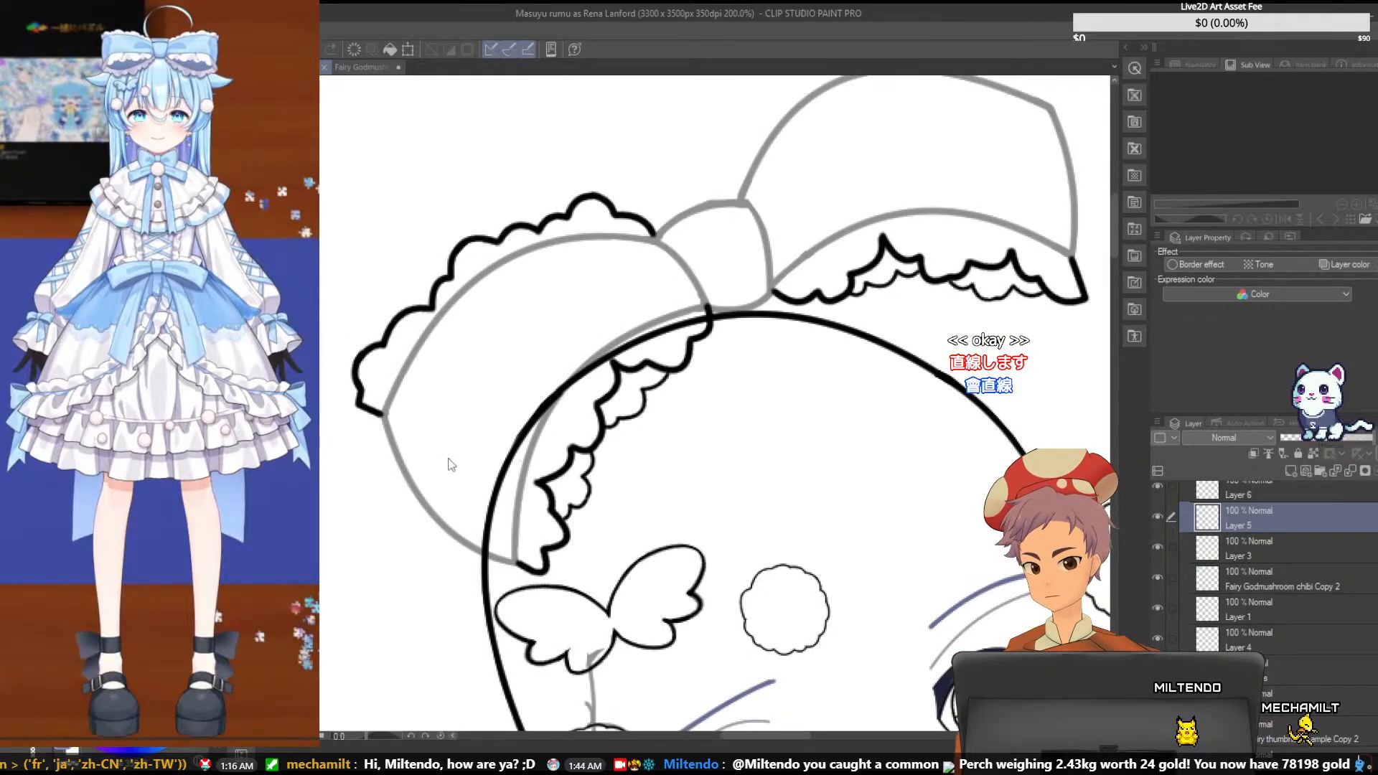
# - Merge Layers 7, 6 and 5 down into Layer 3, toggling layer visibility before and after merging to check the scallop strokes
pyautogui.scroll(-4, 448, 459)
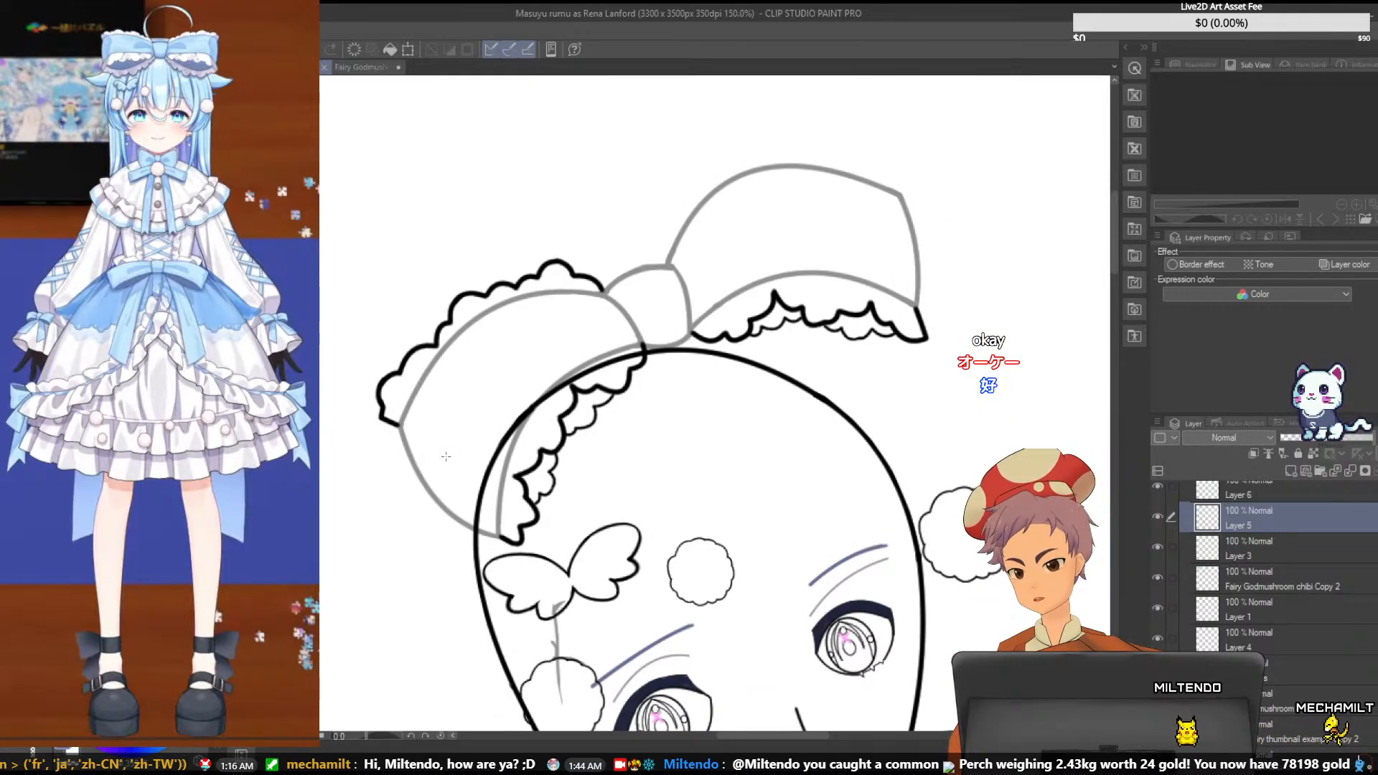
pyautogui.scroll(2, 1294, 546)
pyautogui.click(1289, 572)
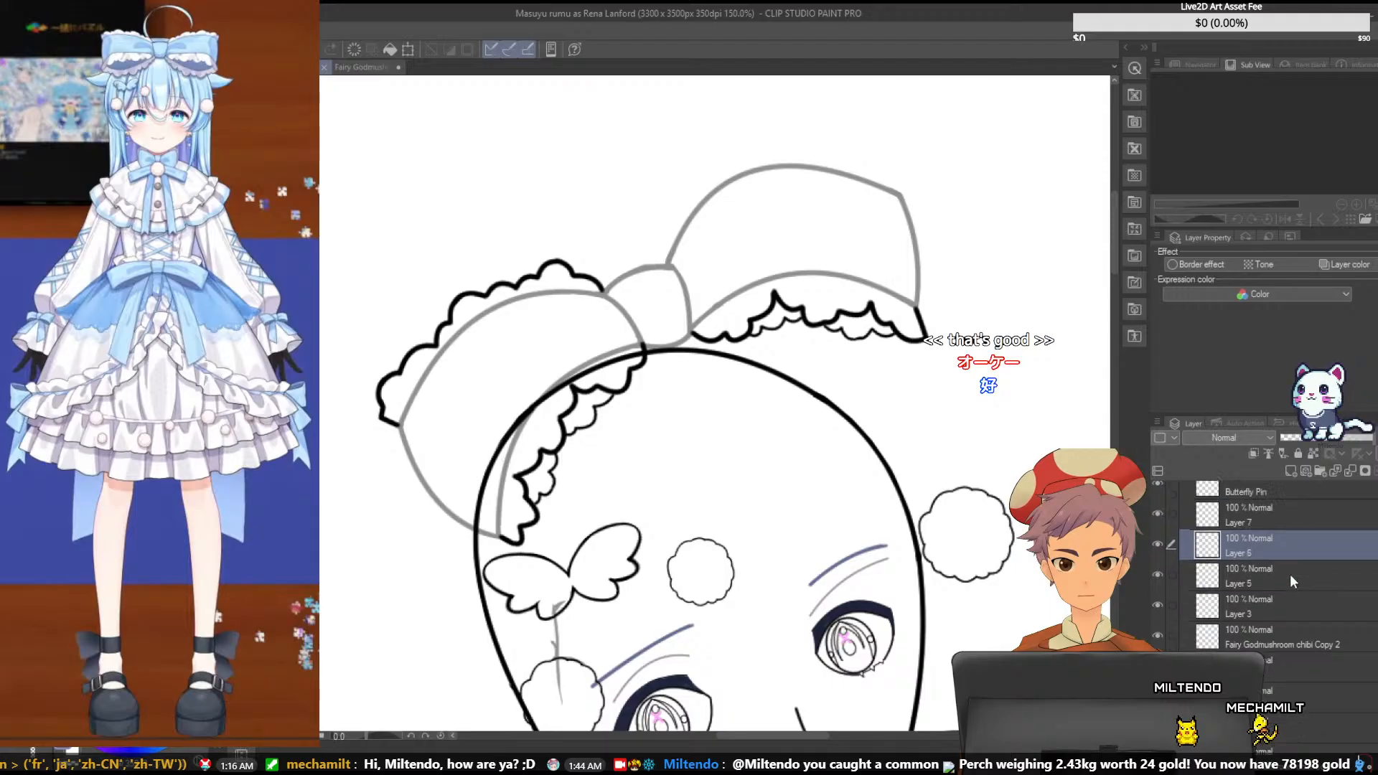
pyautogui.scroll(2, 1286, 575)
pyautogui.click(1265, 579)
pyautogui.click(1156, 571)
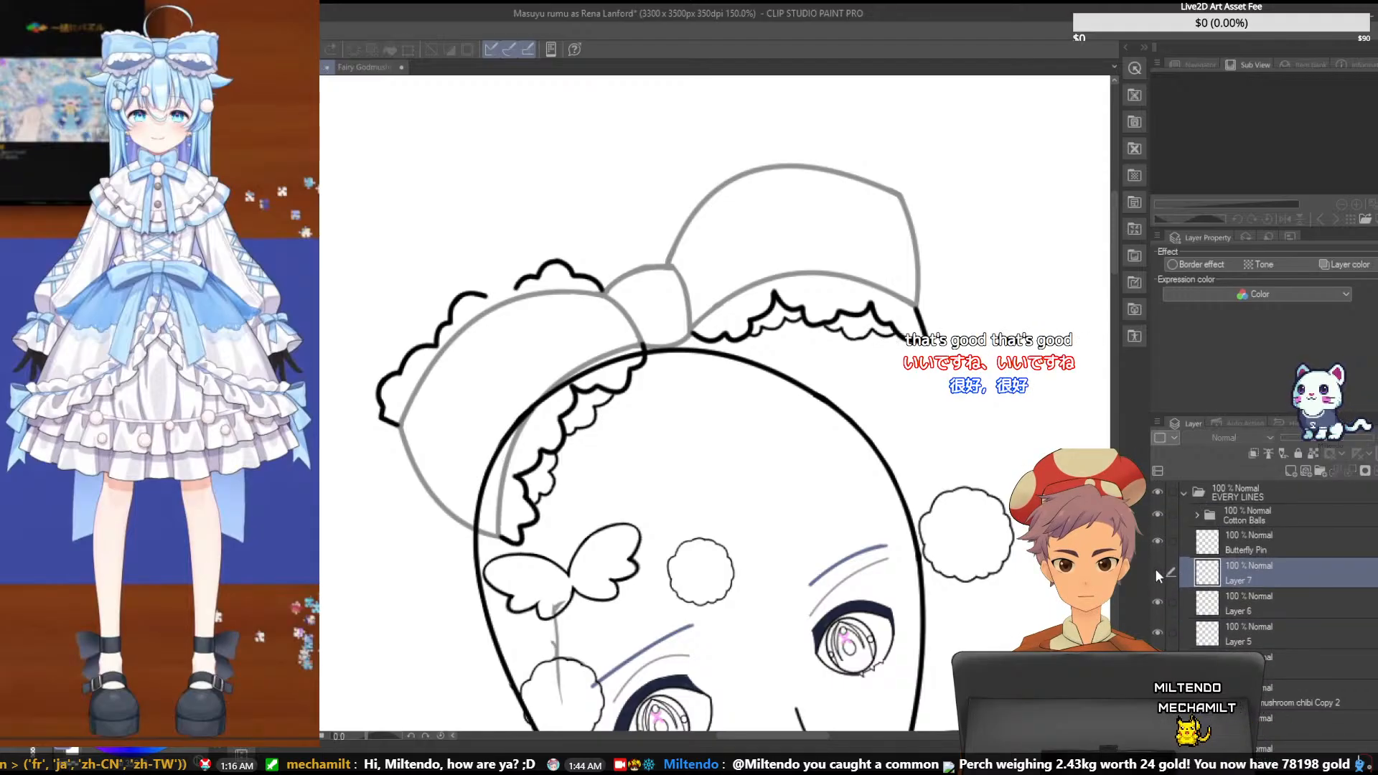
pyautogui.click(1156, 571)
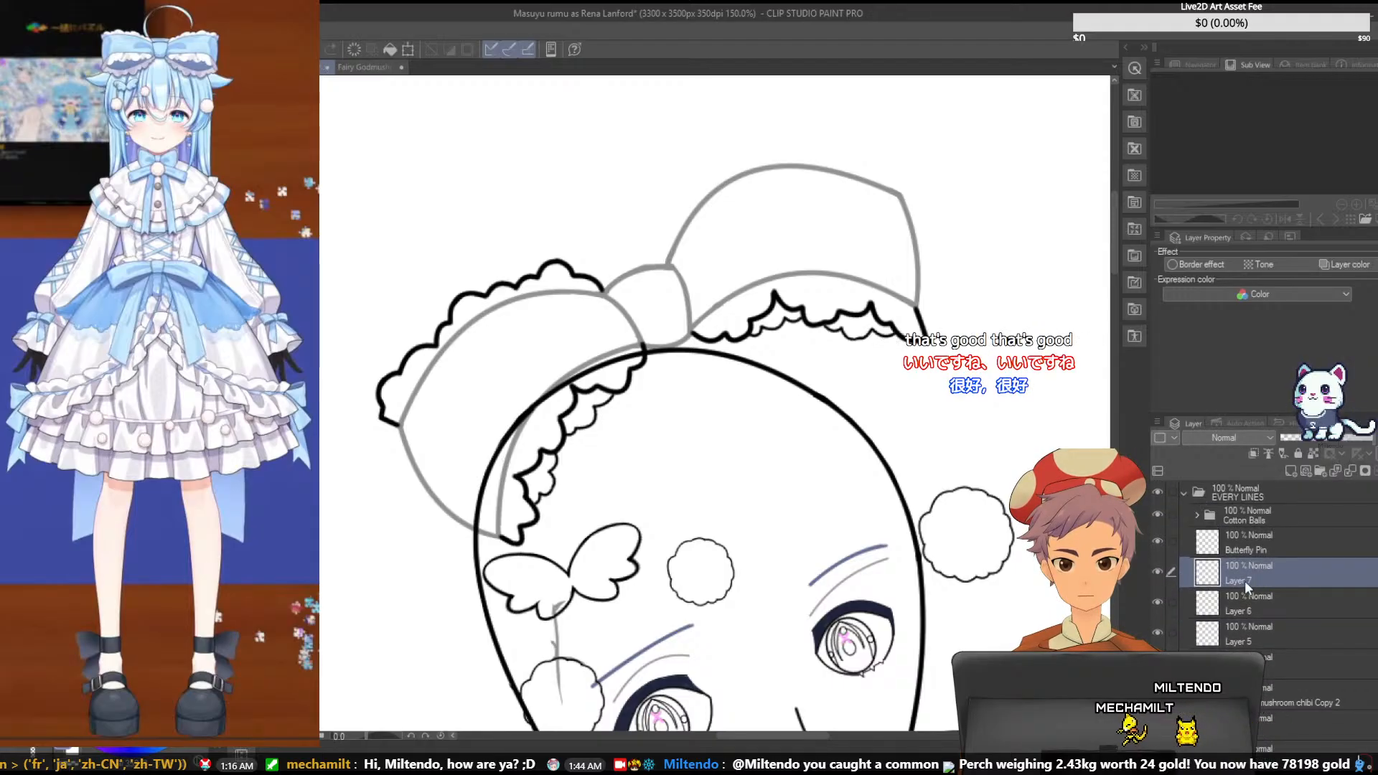
pyautogui.click(1350, 471)
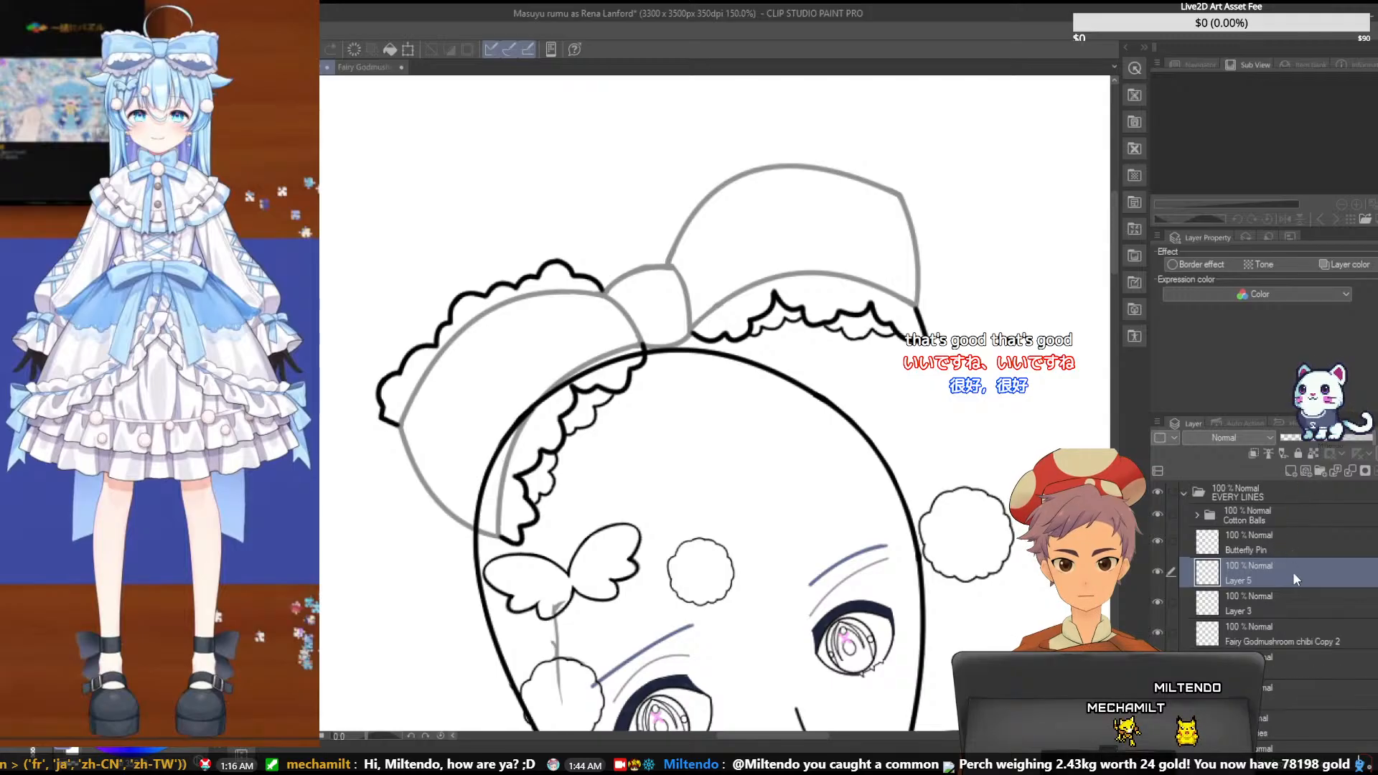
pyautogui.hotkey('ctrl', 'e')
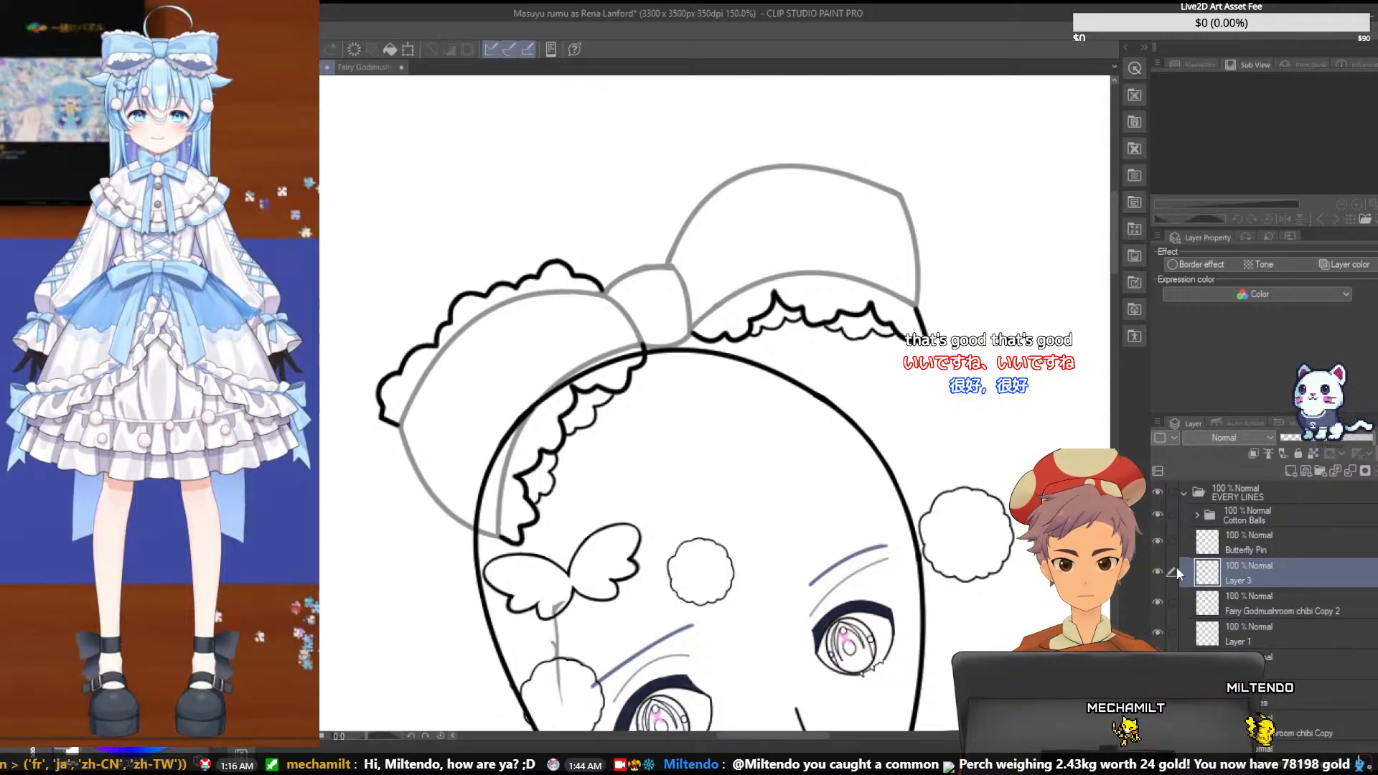
pyautogui.click(1157, 570)
pyautogui.click(1157, 570)
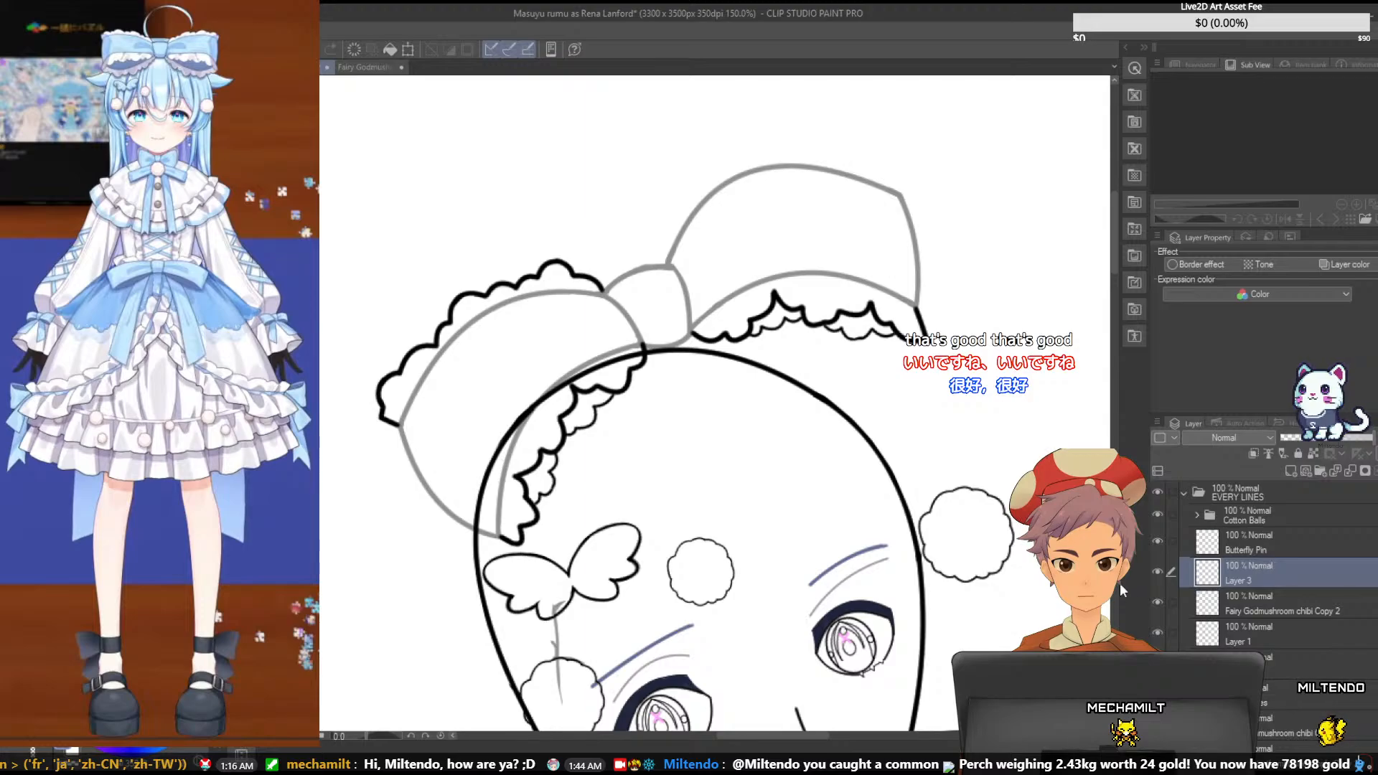
# - Toggle Layer 3's visibility to check its ruffle strokes, and merge it with Layer 1 into a single line-art layer
pyautogui.click(1156, 570)
pyautogui.click(1156, 571)
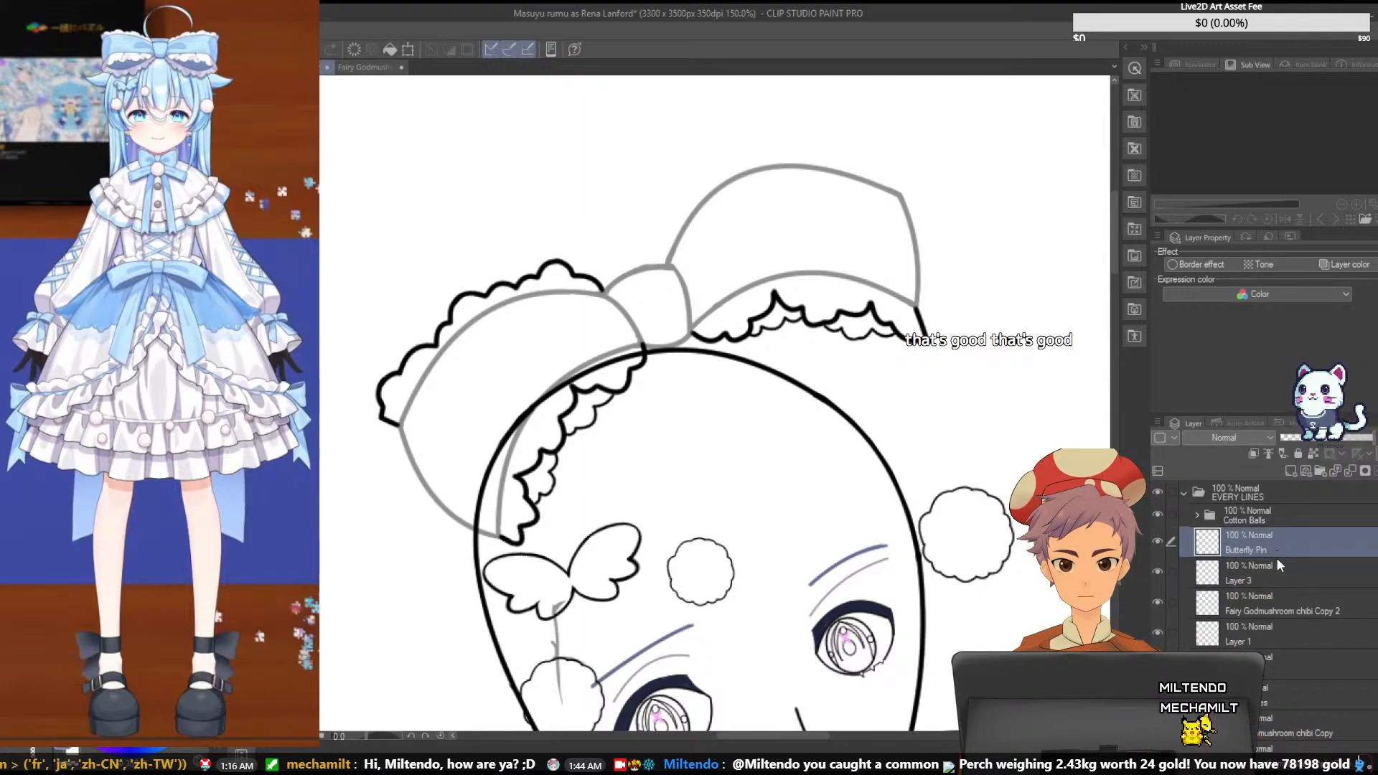
pyautogui.click(1162, 572)
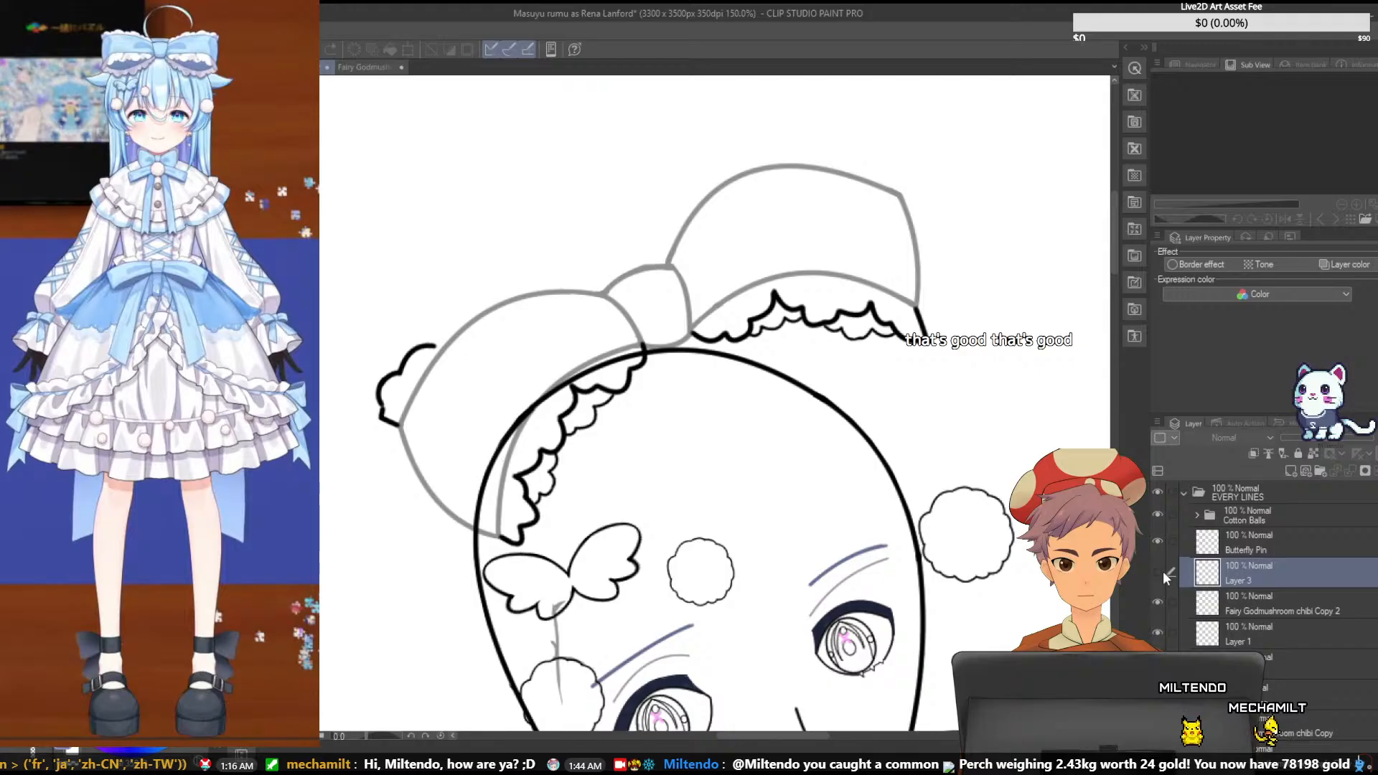
pyautogui.click(1163, 572)
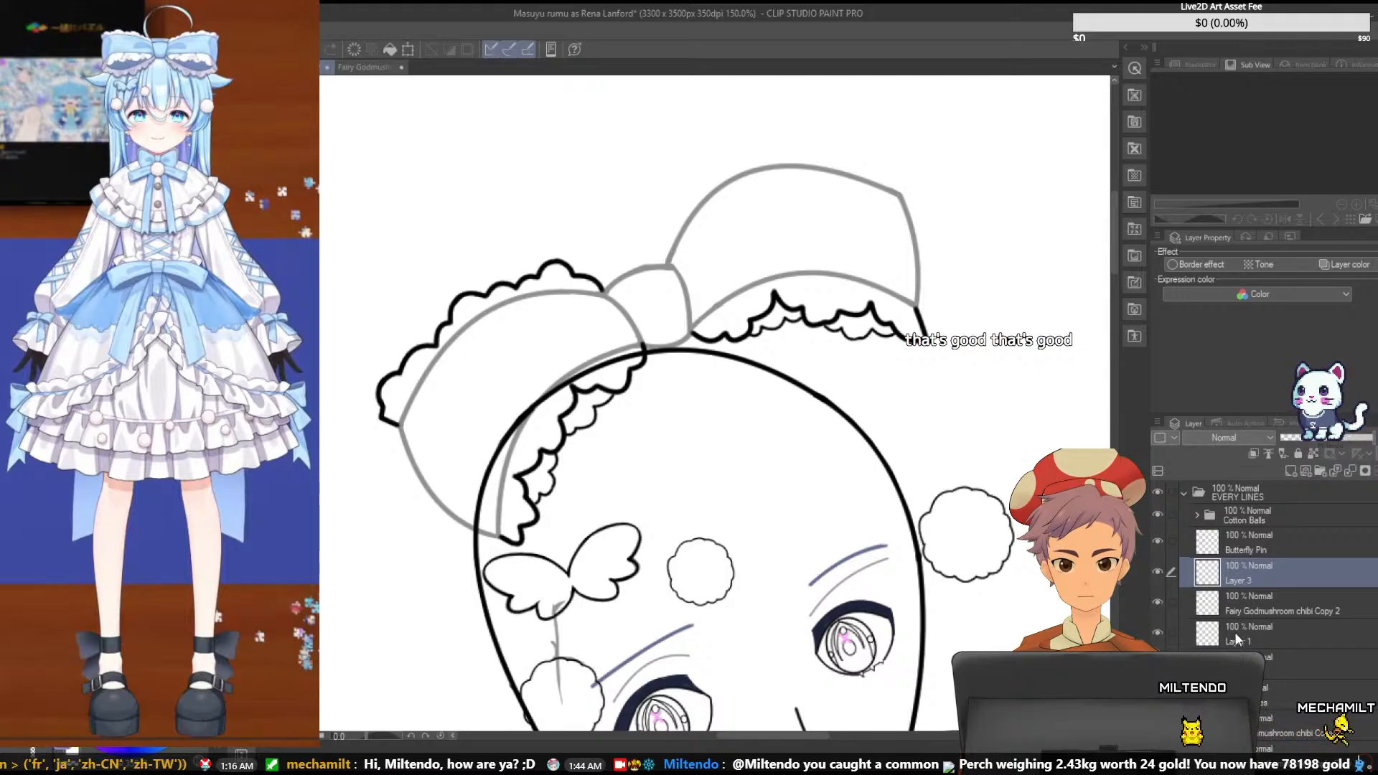
pyautogui.moveTo(1235, 632); pyautogui.dragTo(1246, 587)
pyautogui.click(1259, 564)
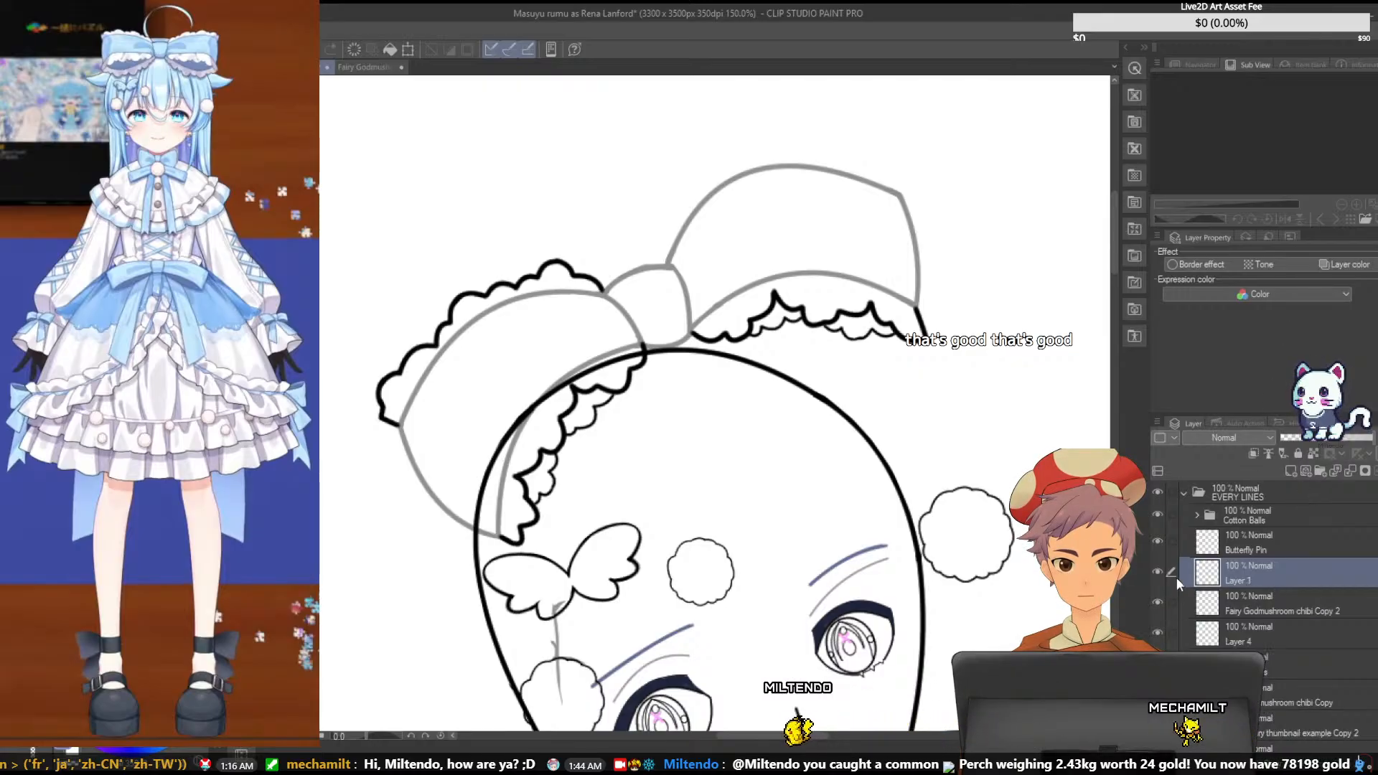
pyautogui.hotkey('ctrl', 'e')
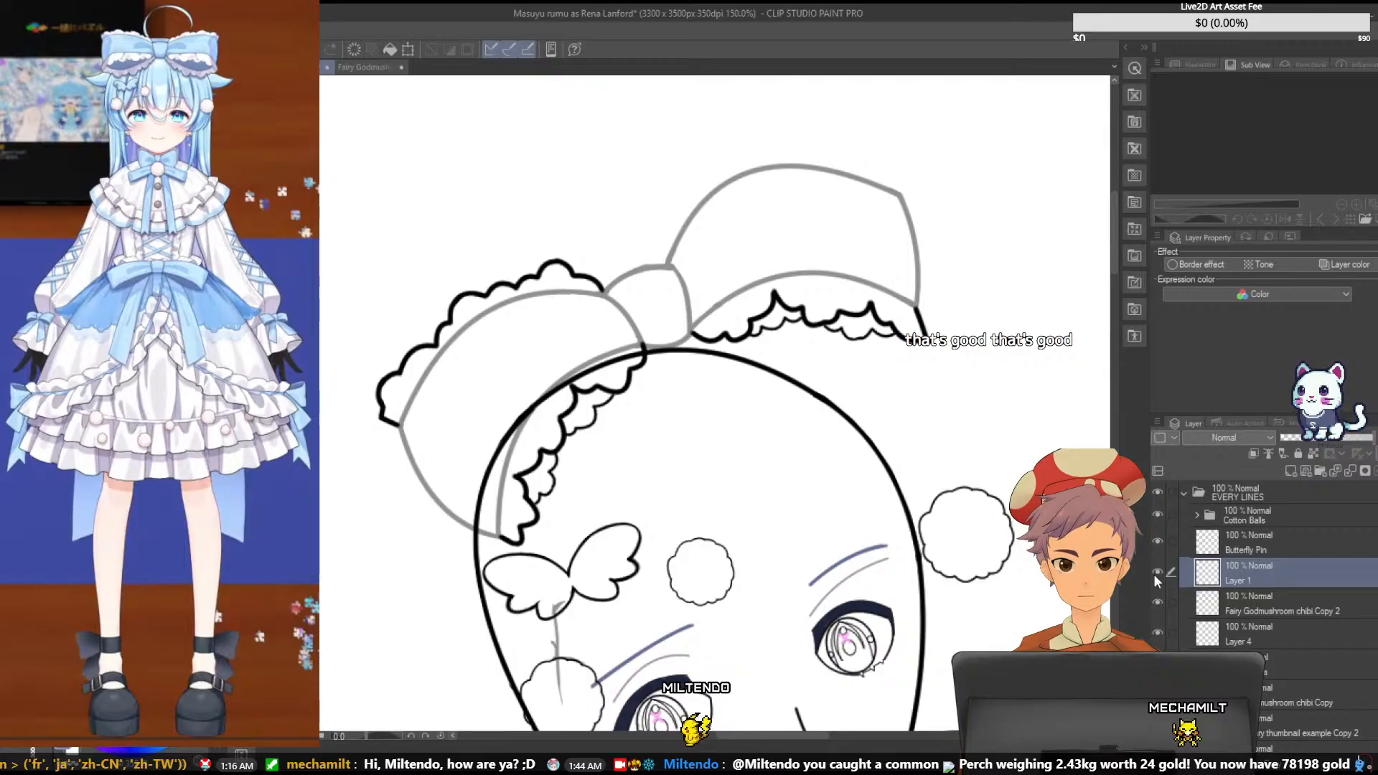
# - Fade the bow's outline on the Accessories layer to 33% opacity
pyautogui.scroll(-1, 1288, 603)
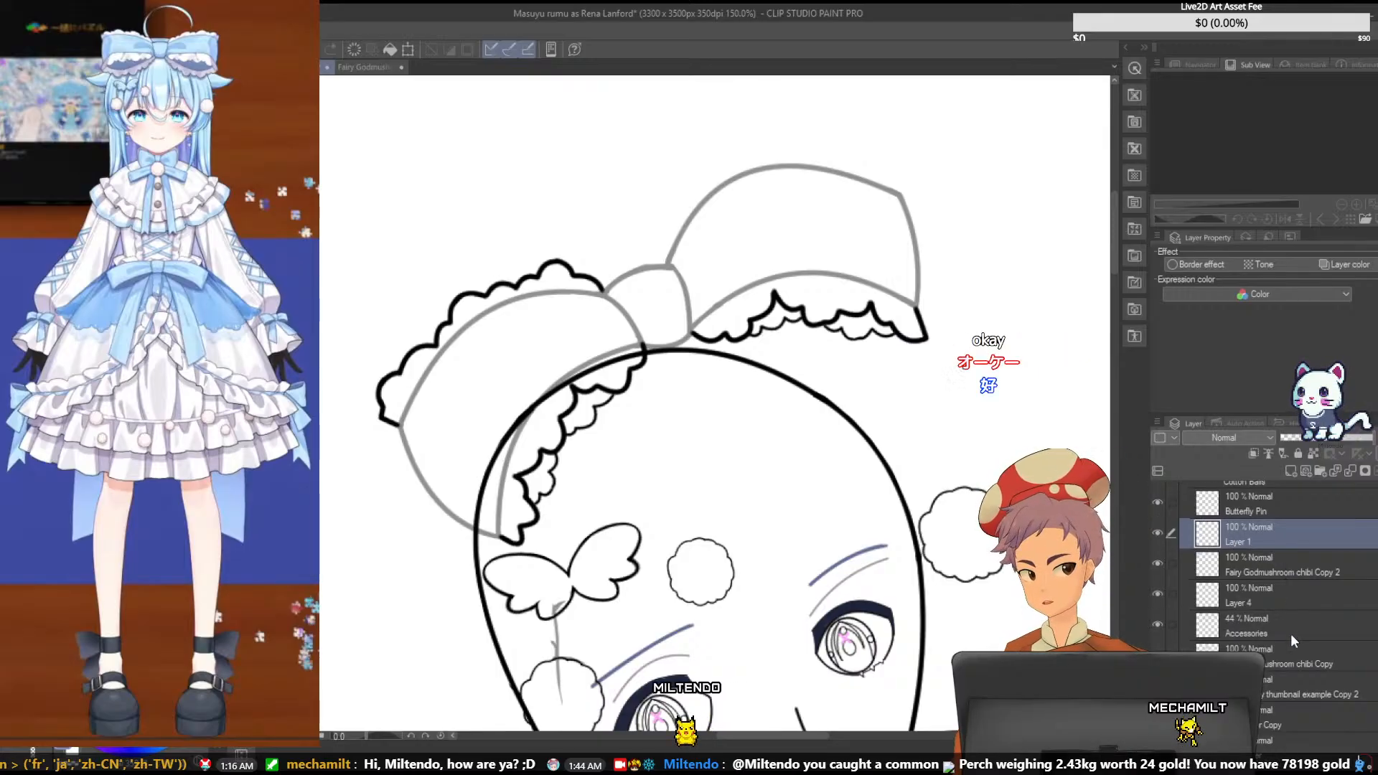
pyautogui.click(1291, 635)
pyautogui.moveTo(1296, 441); pyautogui.dragTo(1371, 439)
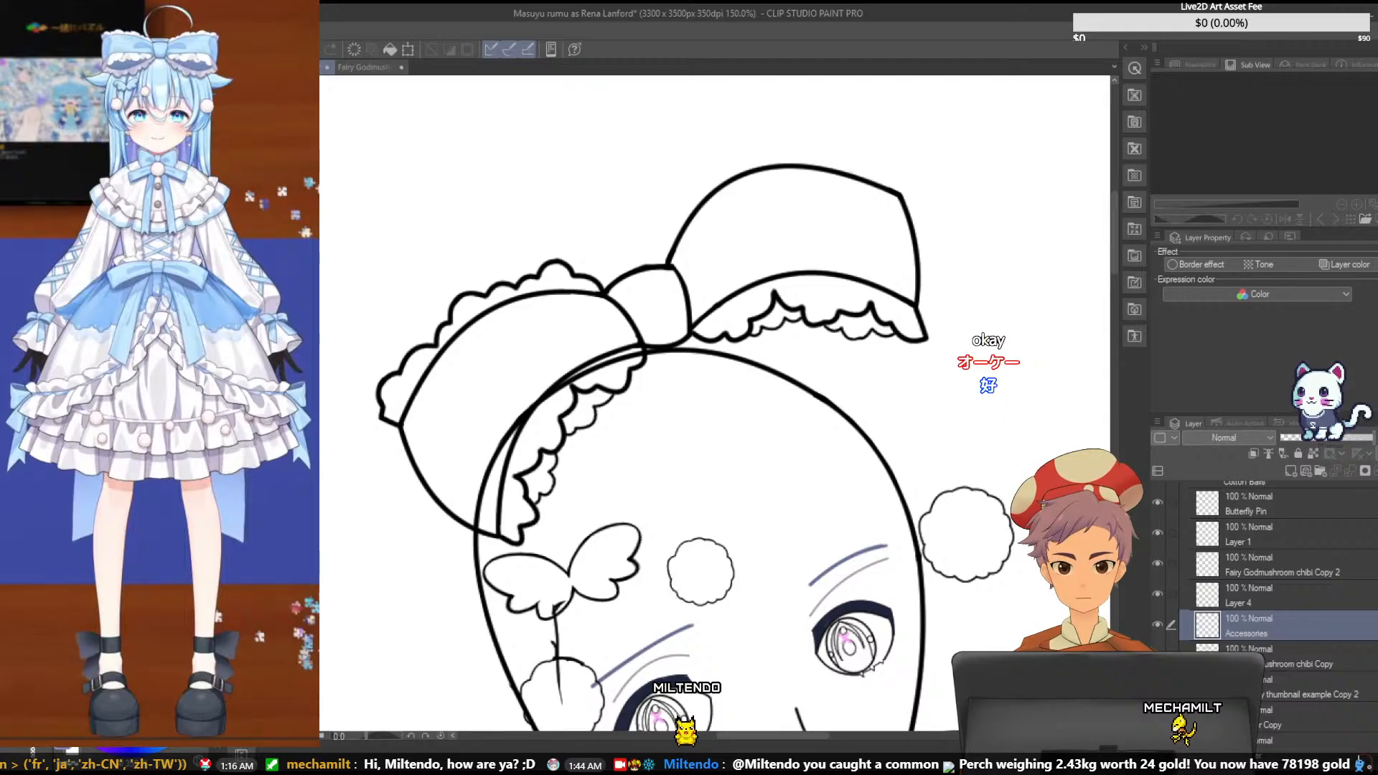
pyautogui.click(1311, 438)
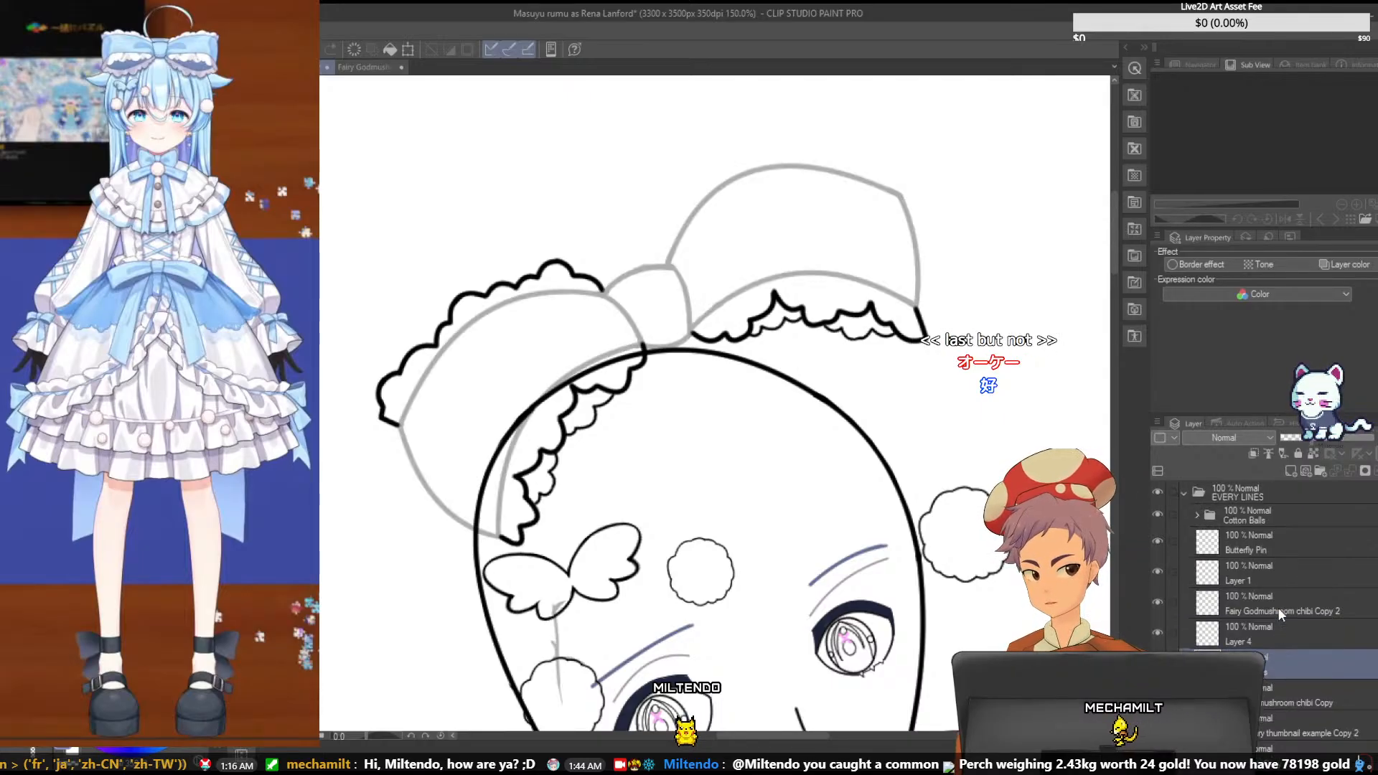
# - Show the colored bow reference layer and shift it slightly left and down over the line art, saving the file in between
pyautogui.scroll(-1, 1278, 608)
pyautogui.click(1291, 667)
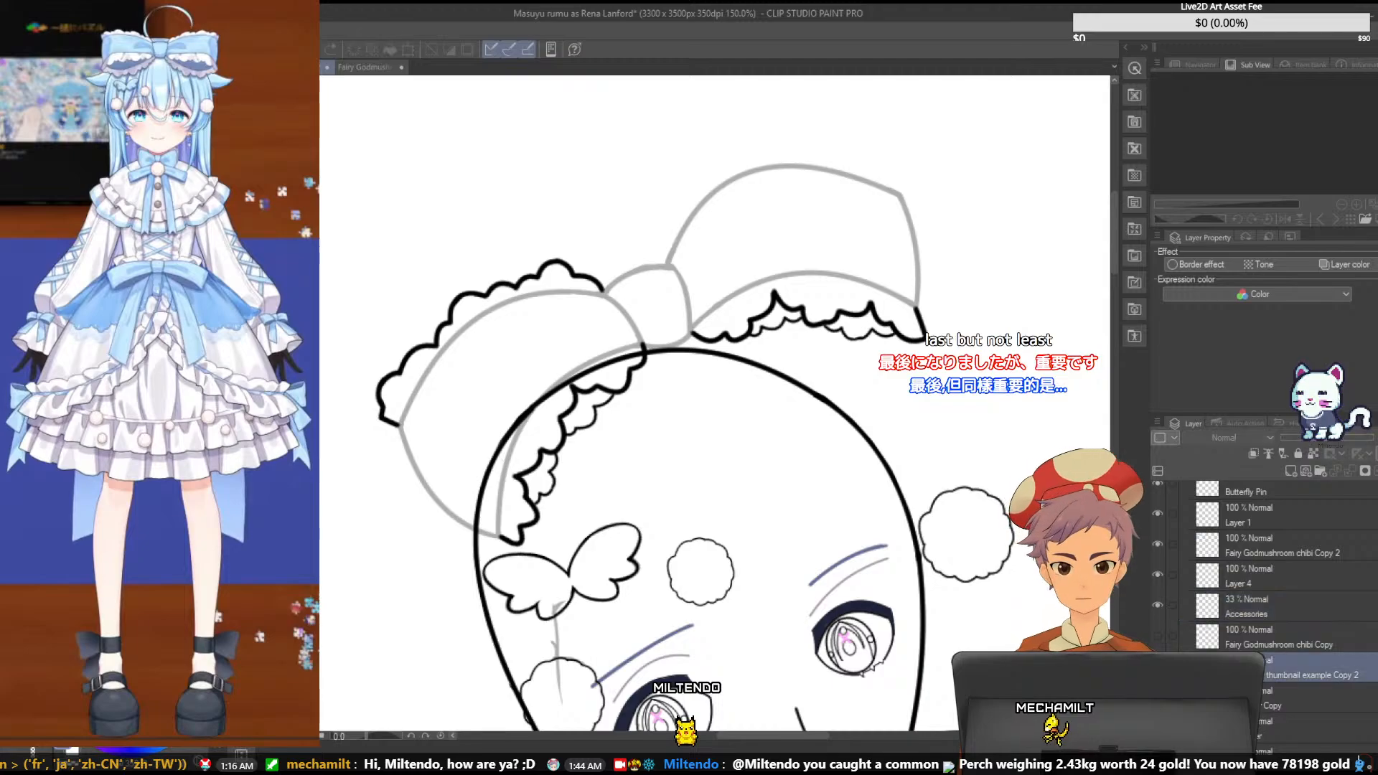
pyautogui.scroll(1, 1292, 665)
pyautogui.click(1292, 658)
pyautogui.click(1157, 655)
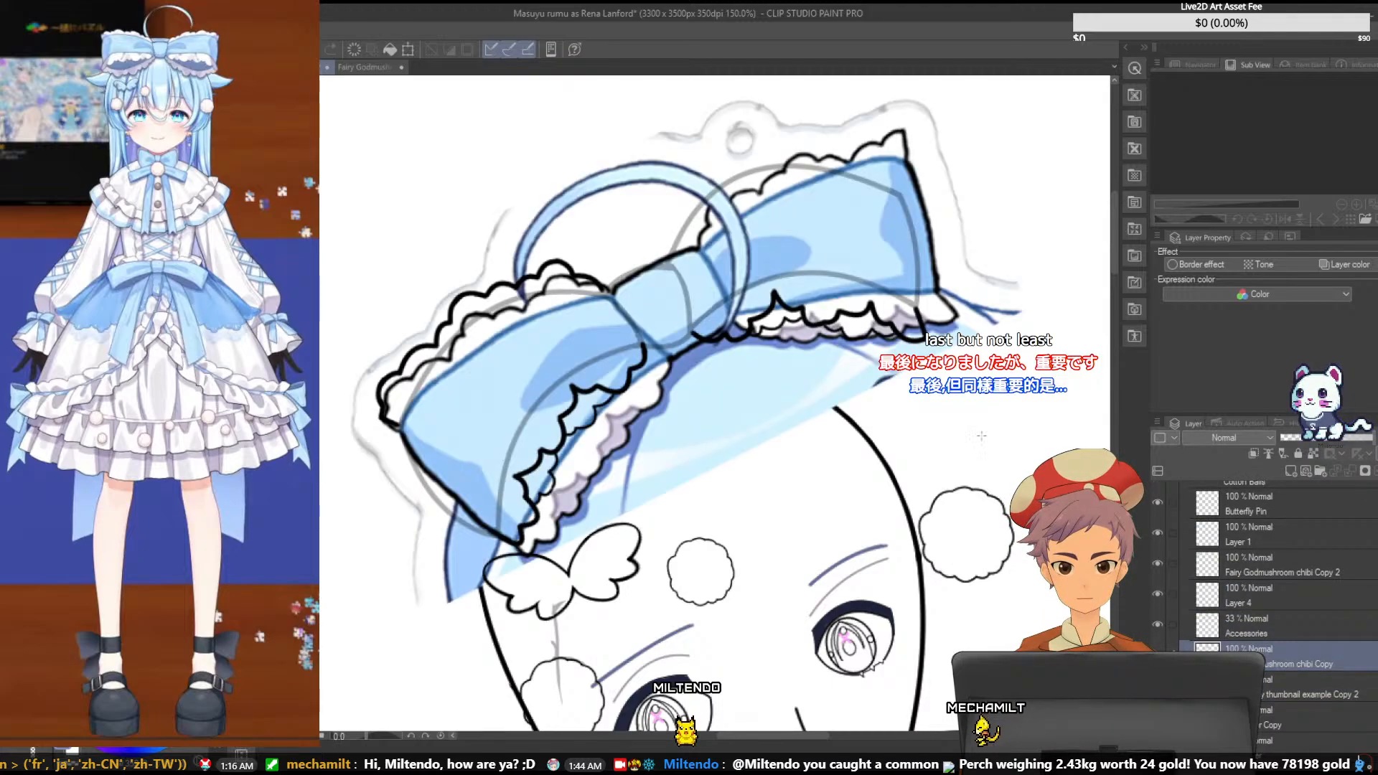
pyautogui.hotkey('ctrl', 's')
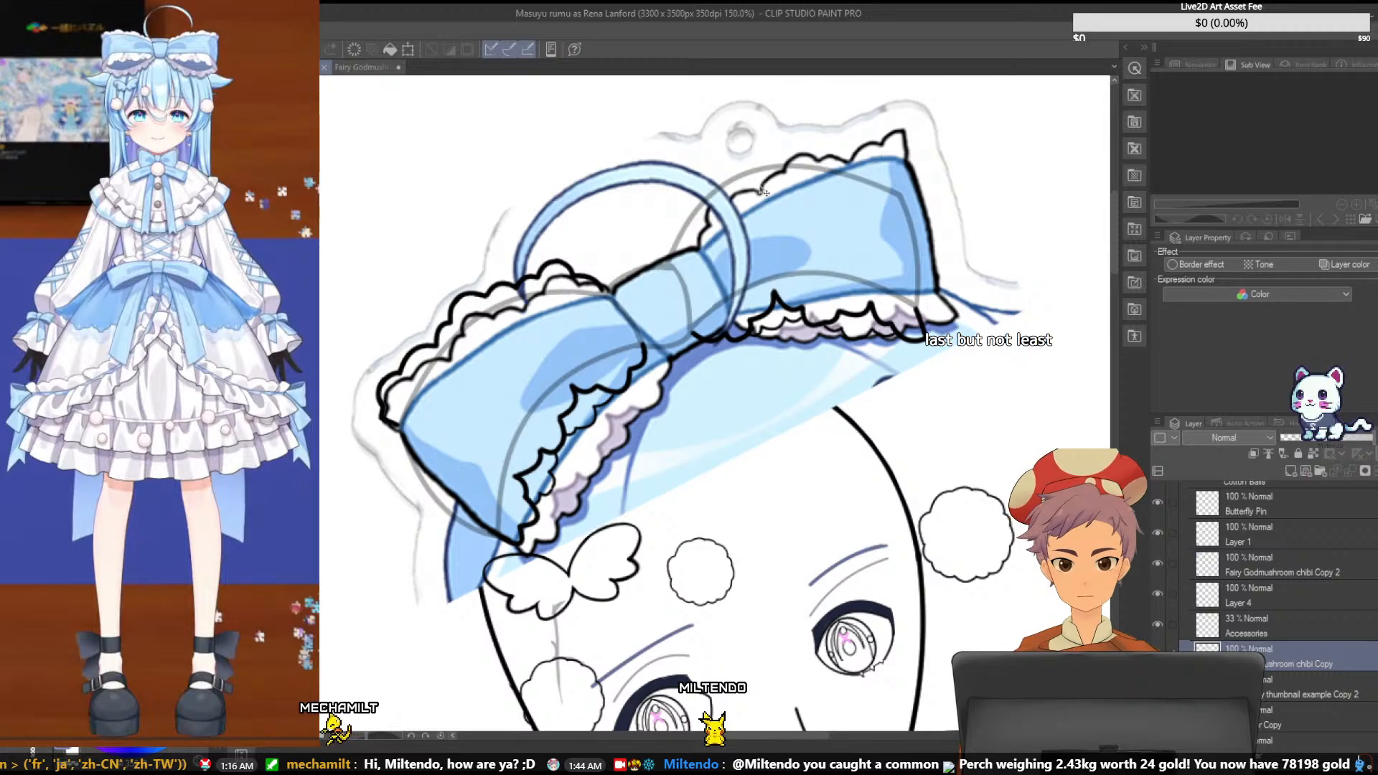
pyautogui.moveTo(811, 238)
pyautogui.mouseDown()
pyautogui.moveTo(790, 219)
pyautogui.moveTo(779, 253)
pyautogui.mouseUp()
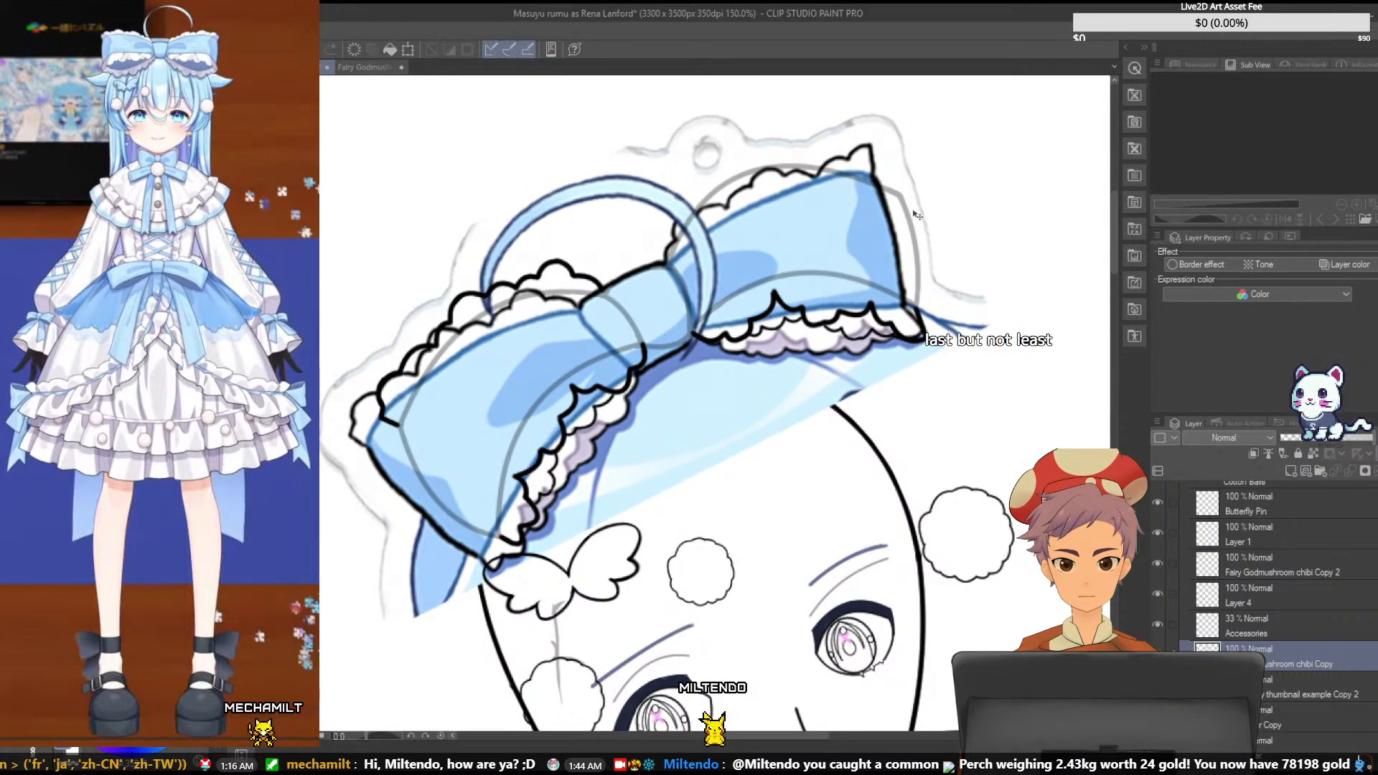
pyautogui.hotkey('ctrl', 't')
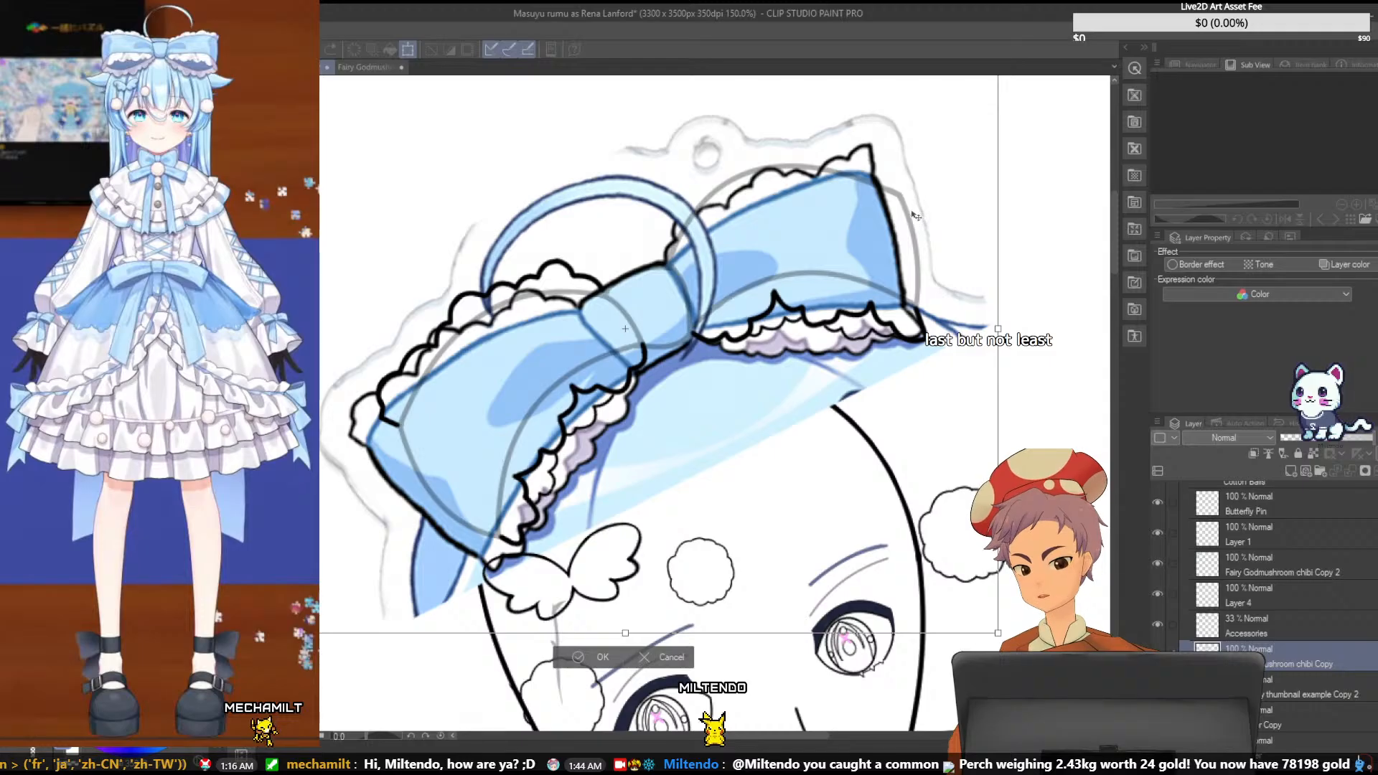
pyautogui.moveTo(999, 329); pyautogui.dragTo(1021, 330)
pyautogui.hotkey('ctrl', 'z')
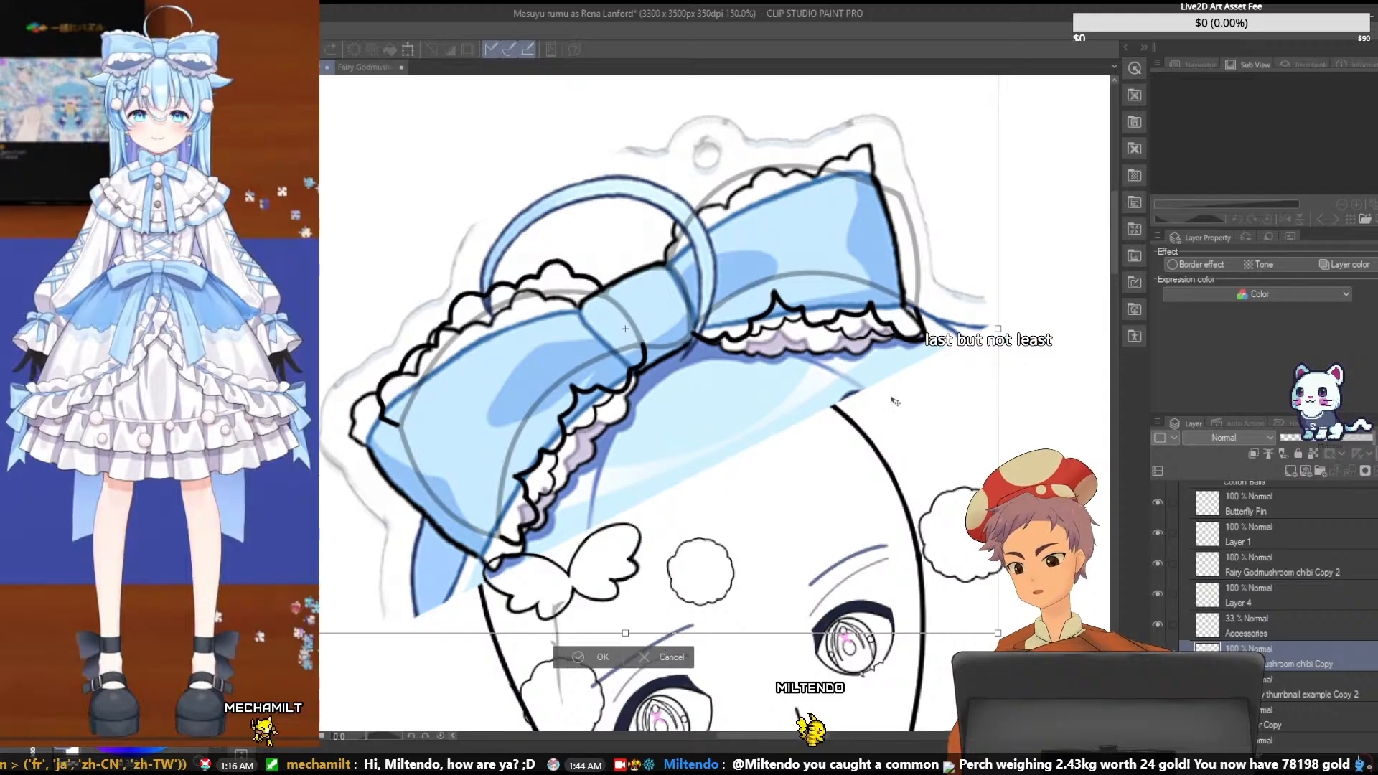
pyautogui.moveTo(999, 329)
pyautogui.mouseDown()
pyautogui.moveTo(1049, 316)
pyautogui.moveTo(1005, 319)
pyautogui.mouseUp()
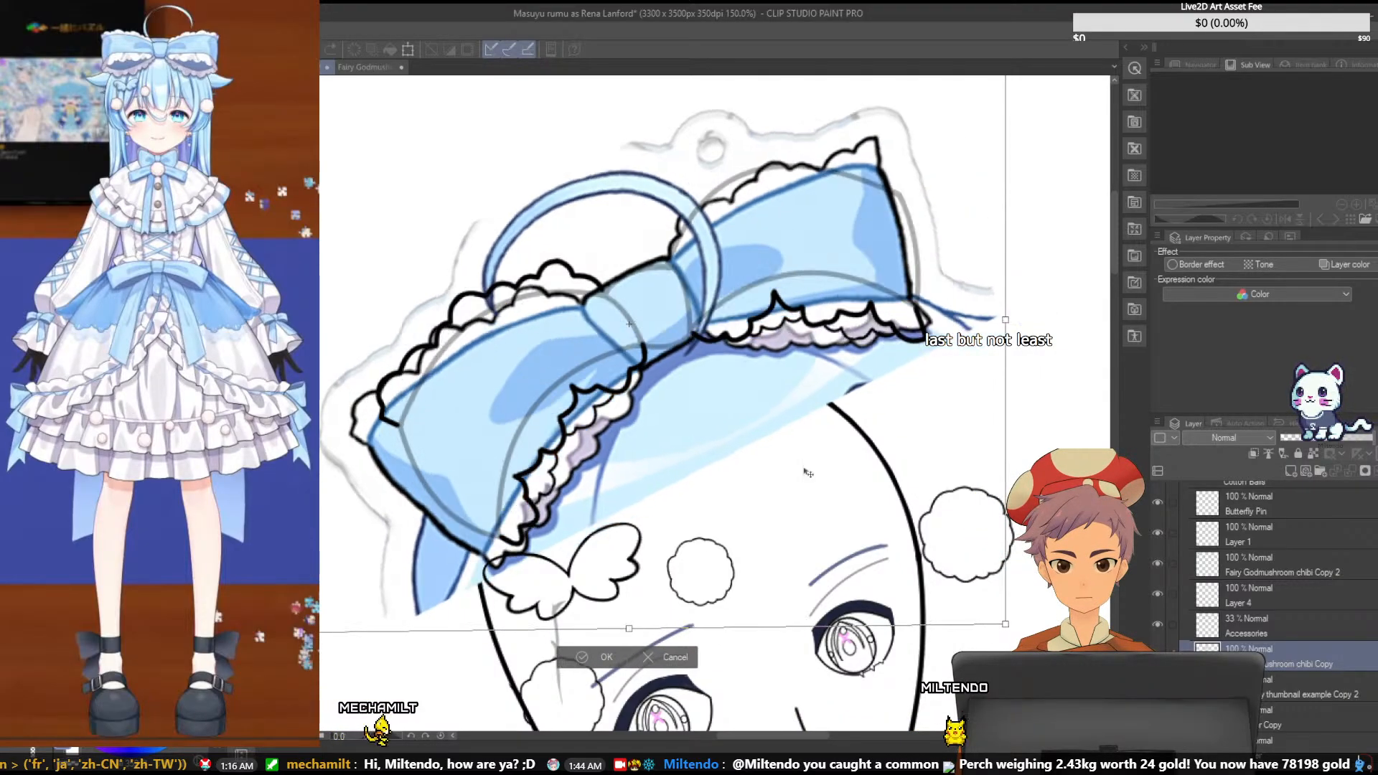
pyautogui.click(666, 654)
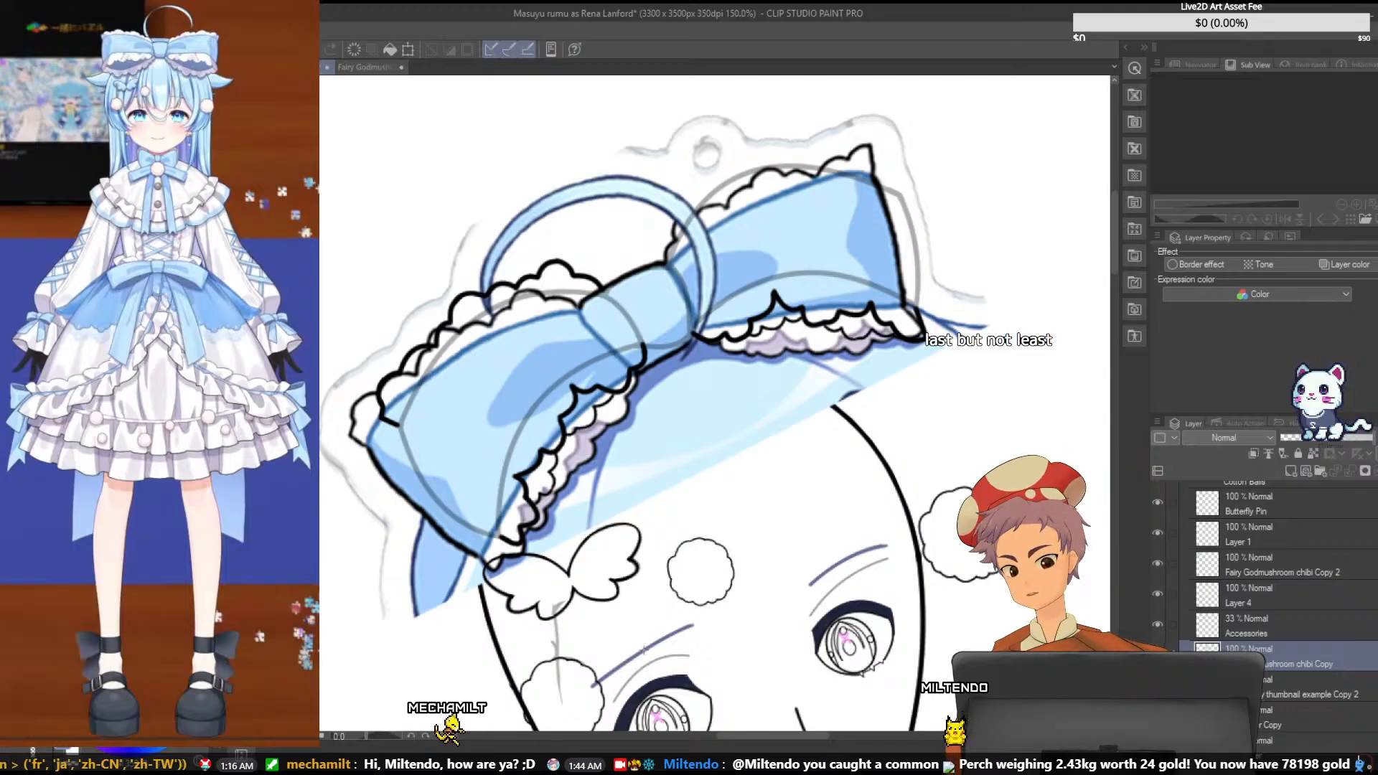
pyautogui.hotkey('ctrl', 't')
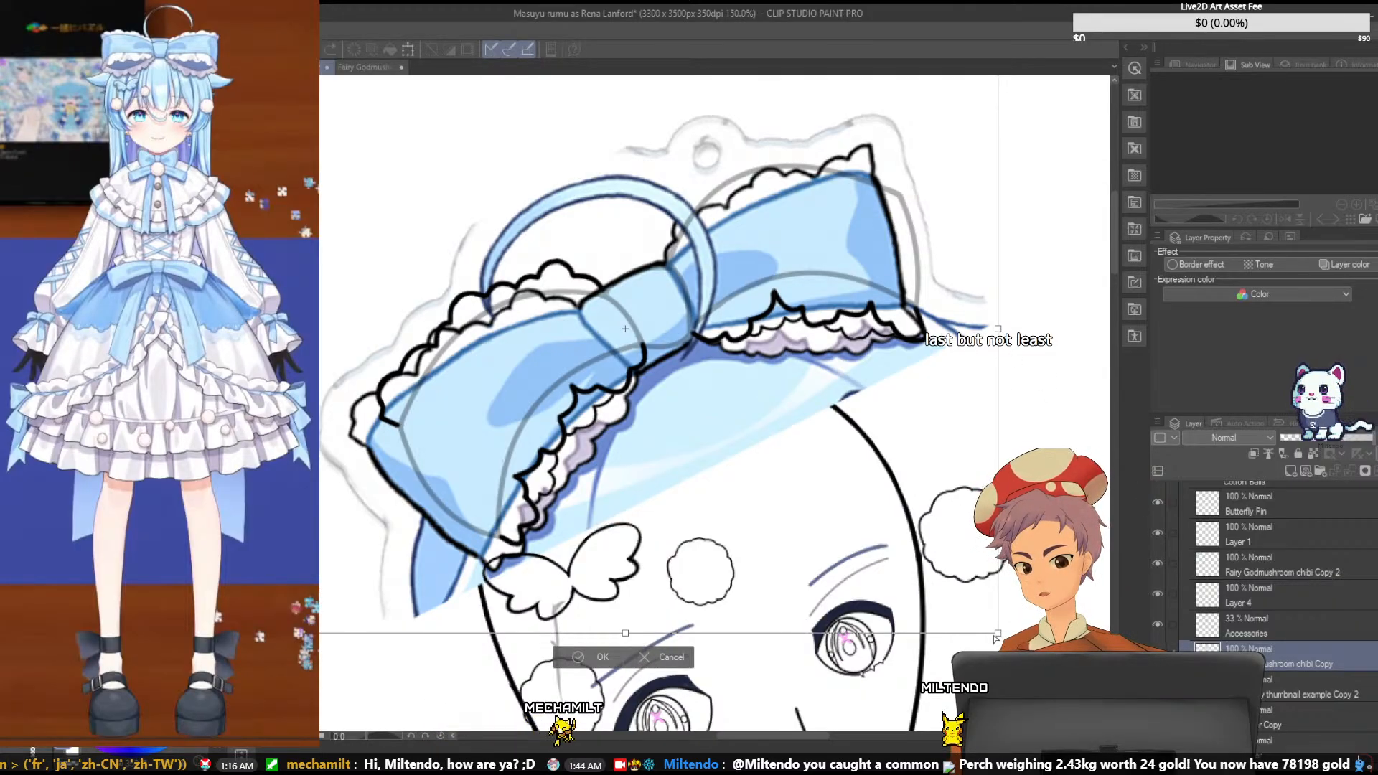
pyautogui.moveTo(998, 635); pyautogui.dragTo(1013, 487)
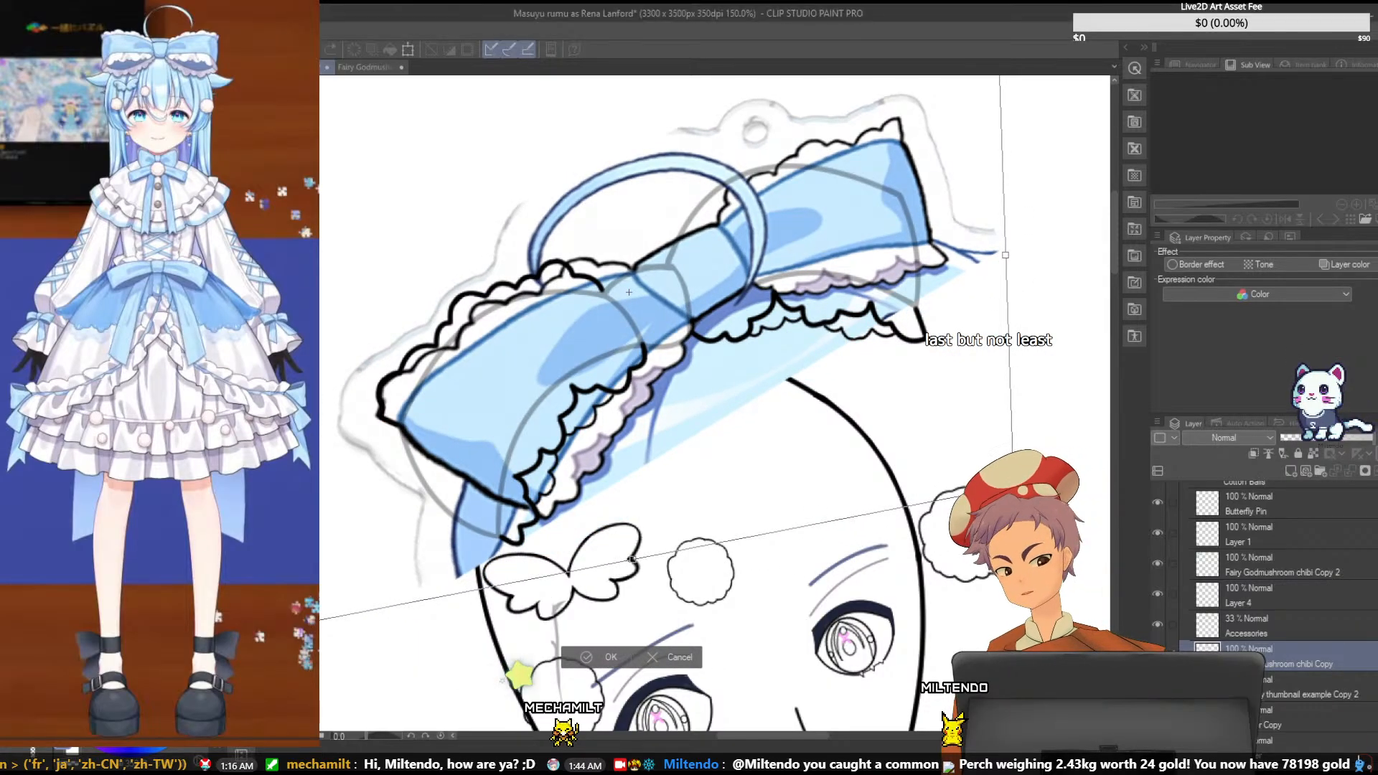
pyautogui.hotkey('ctrl', 'z')
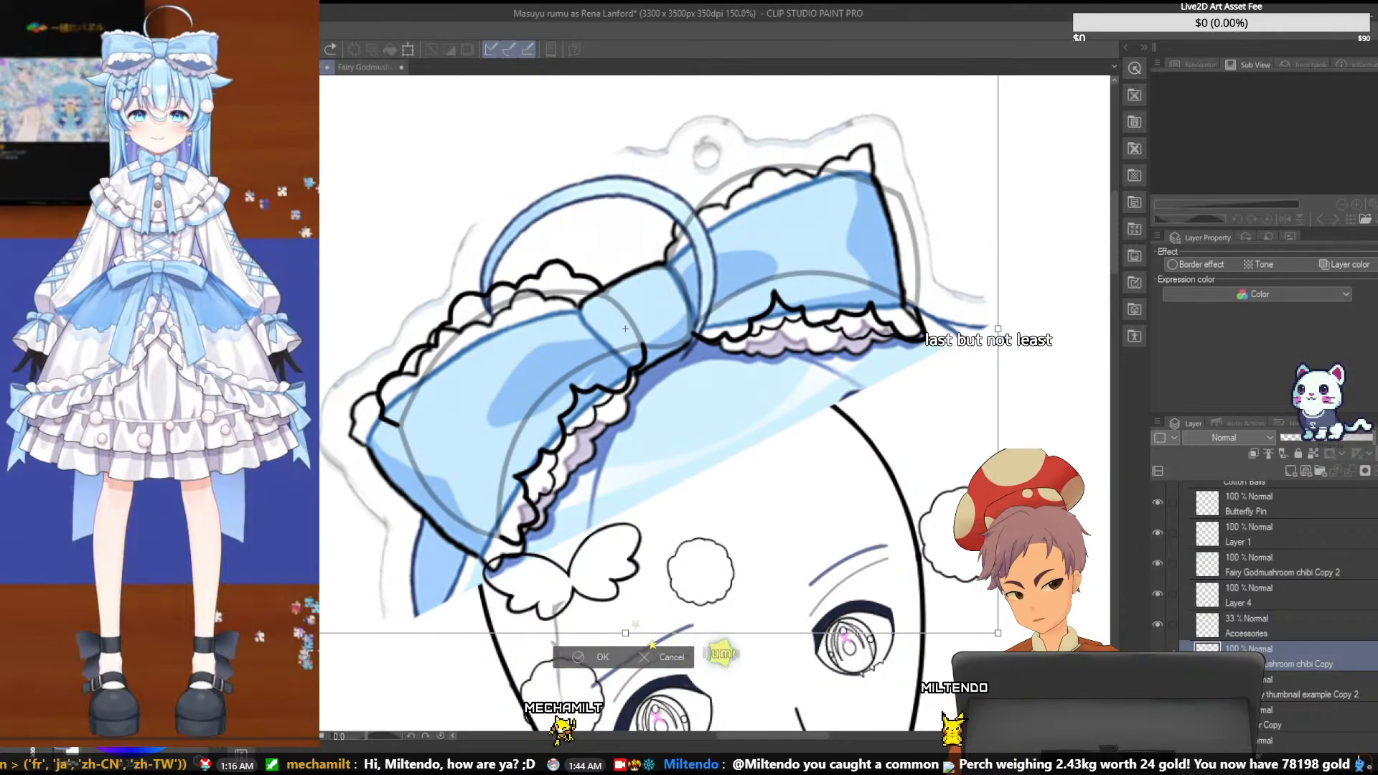
pyautogui.moveTo(1116, 257); pyautogui.dragTo(1117, 247)
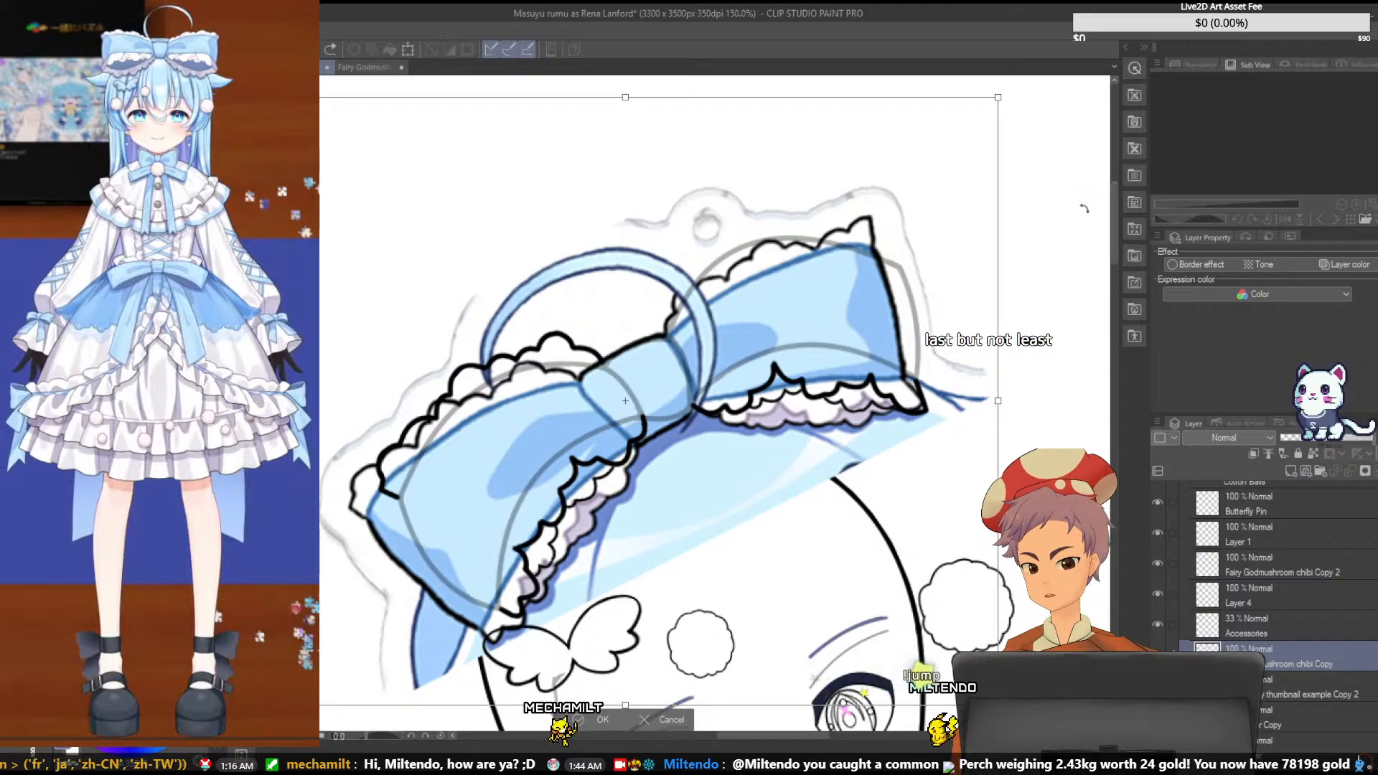
pyautogui.moveTo(1007, 103); pyautogui.dragTo(1034, 149)
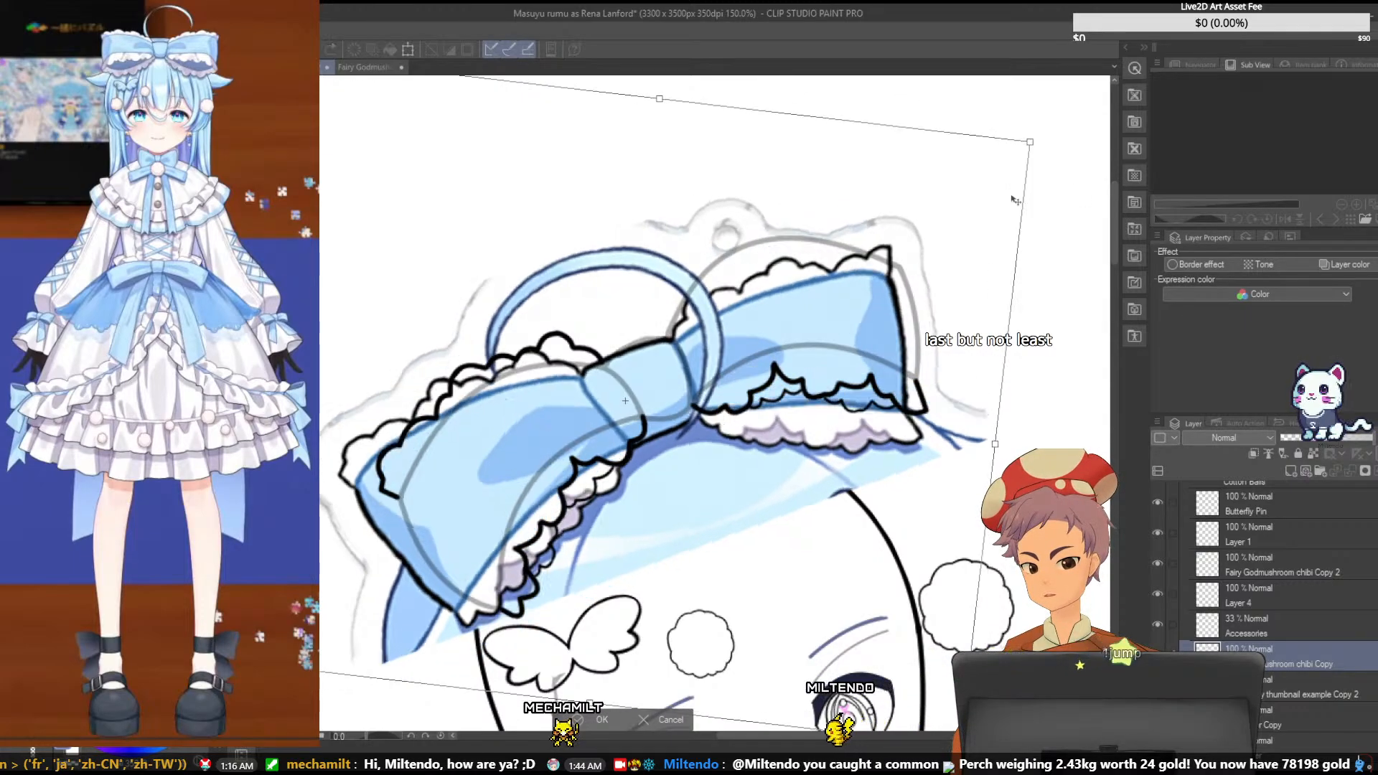
pyautogui.moveTo(925, 286); pyautogui.dragTo(934, 275)
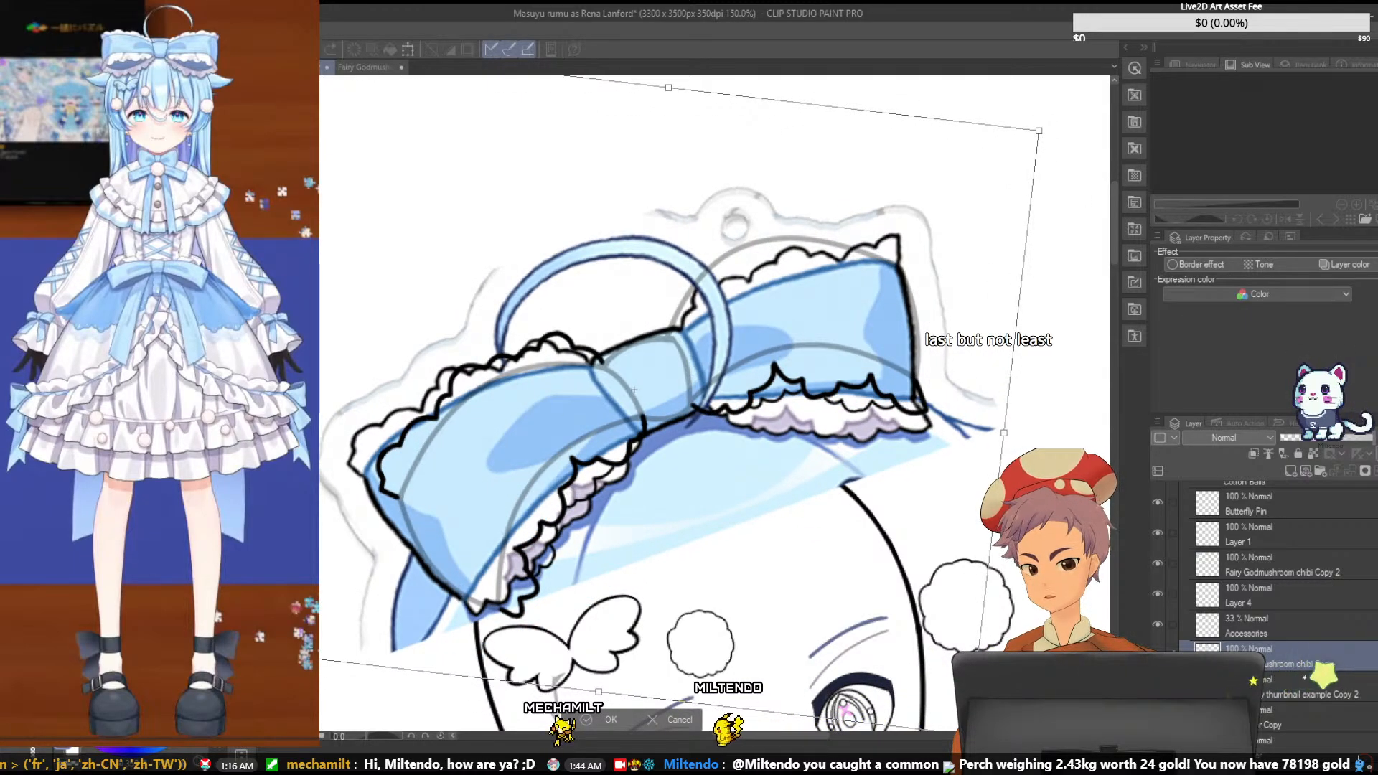
pyautogui.moveTo(264, 347); pyautogui.dragTo(234, 352)
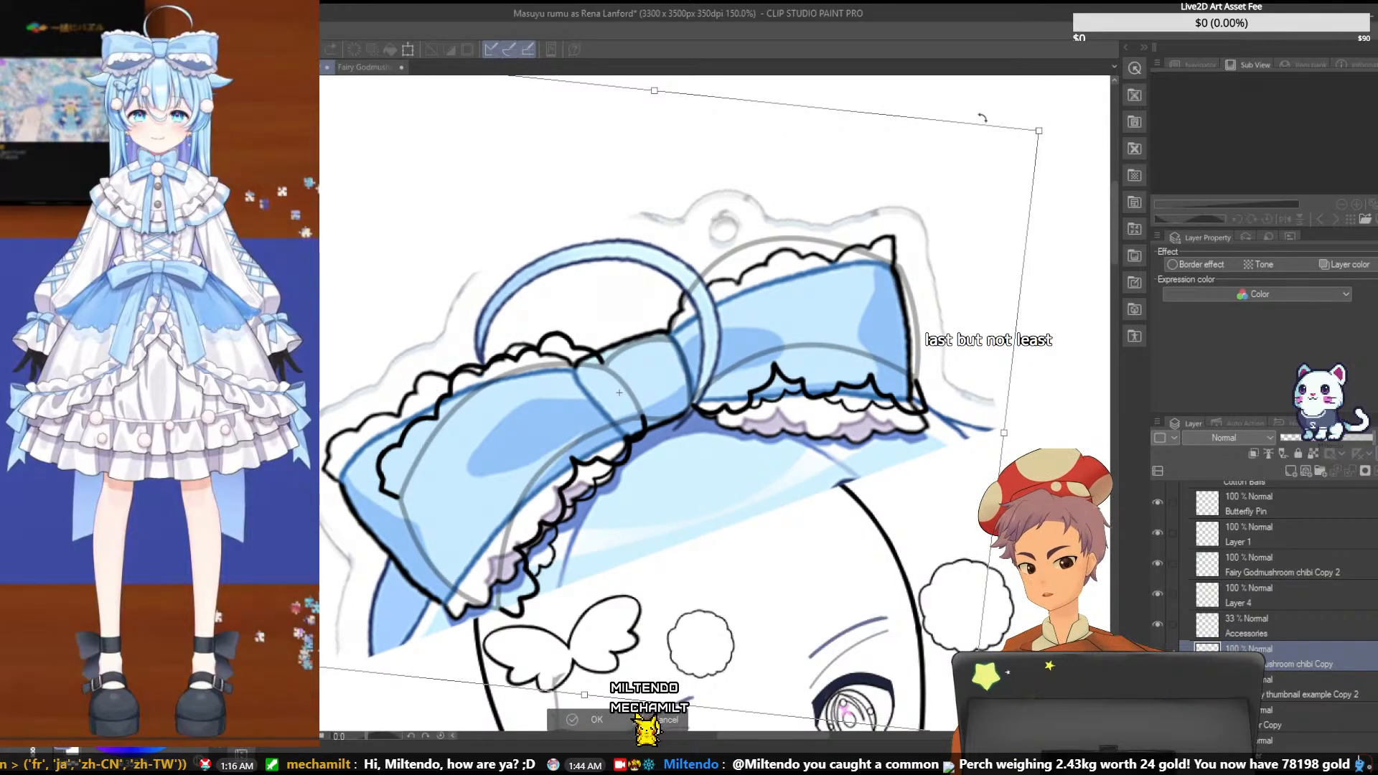
pyautogui.hotkey('ctrl', 'z')
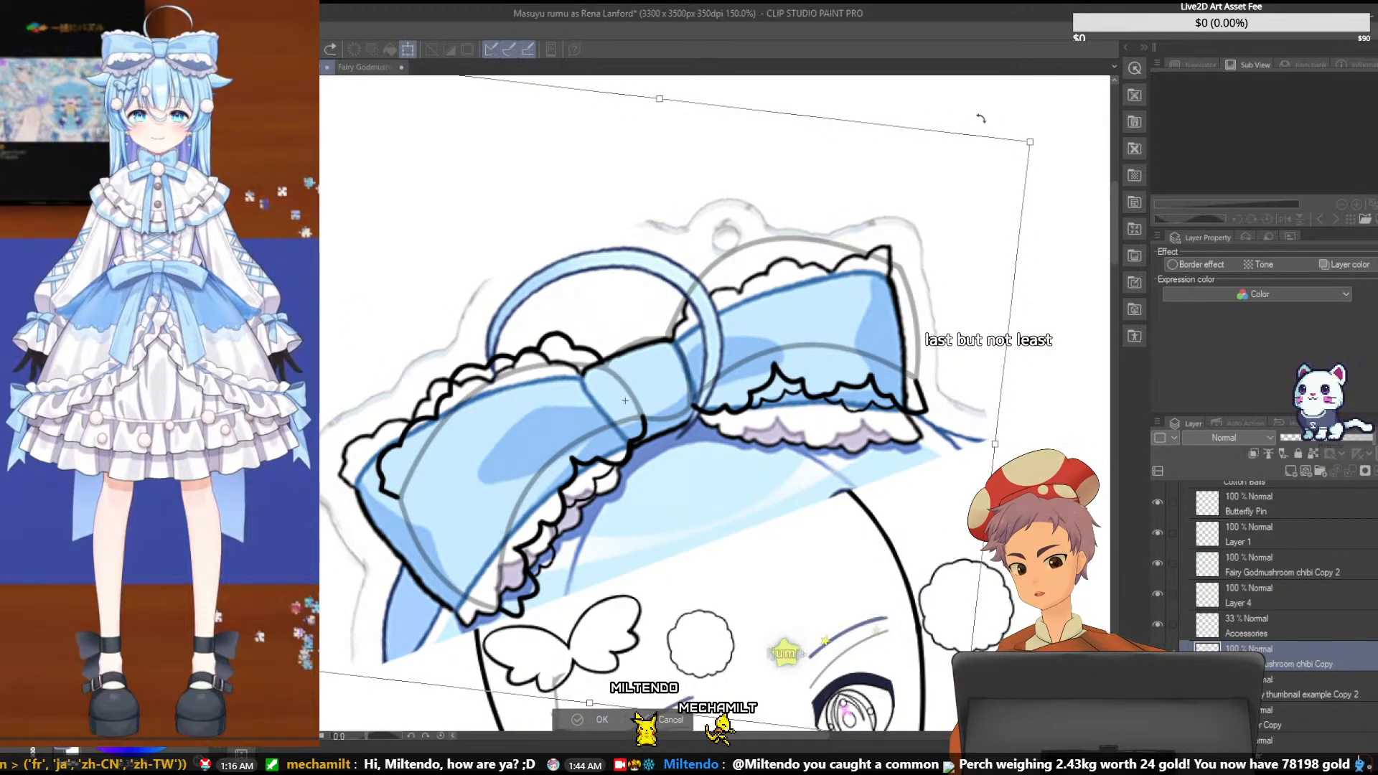
pyautogui.press('Escape')
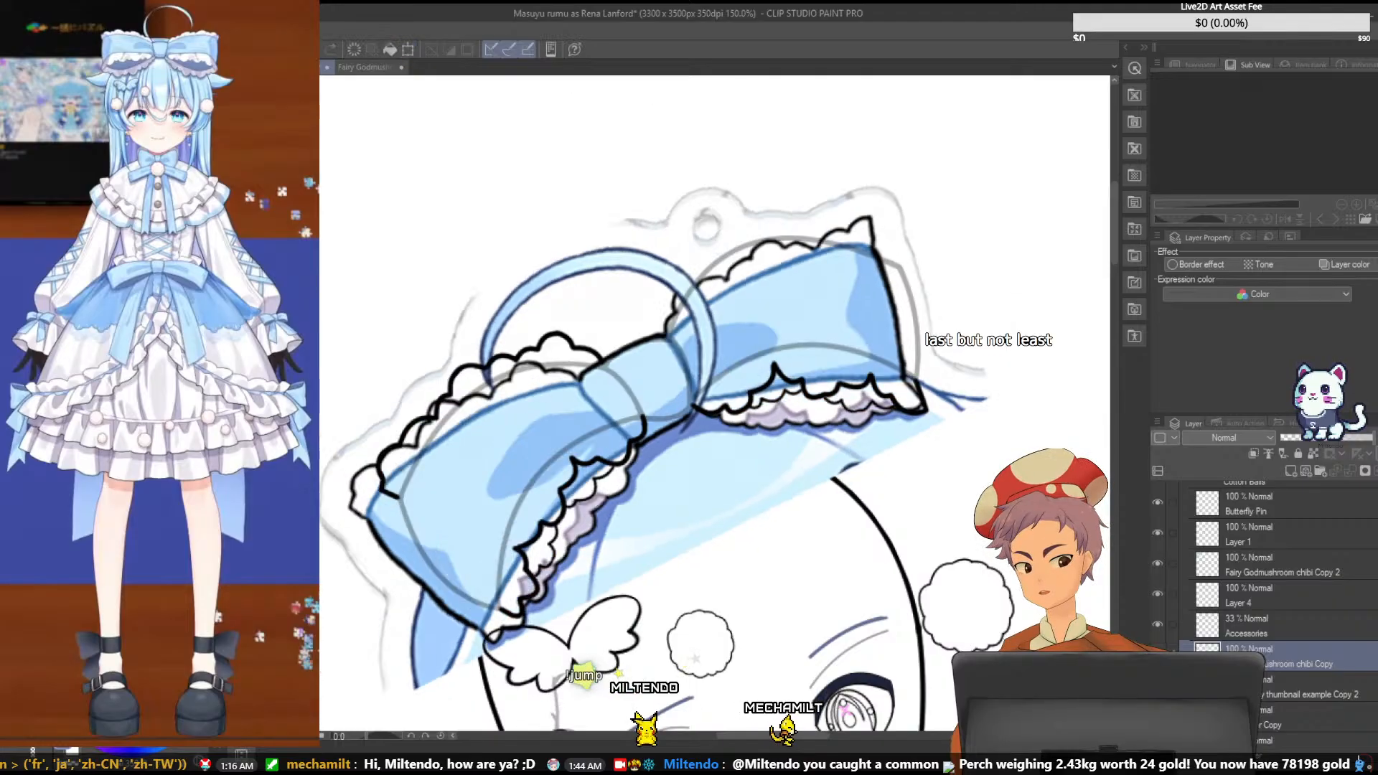
# - Start transforming the colored bow reference, widening it slightly and rotating it clockwise to follow the faded outline of the bow's right loop
pyautogui.hotkey('ctrl', 't')
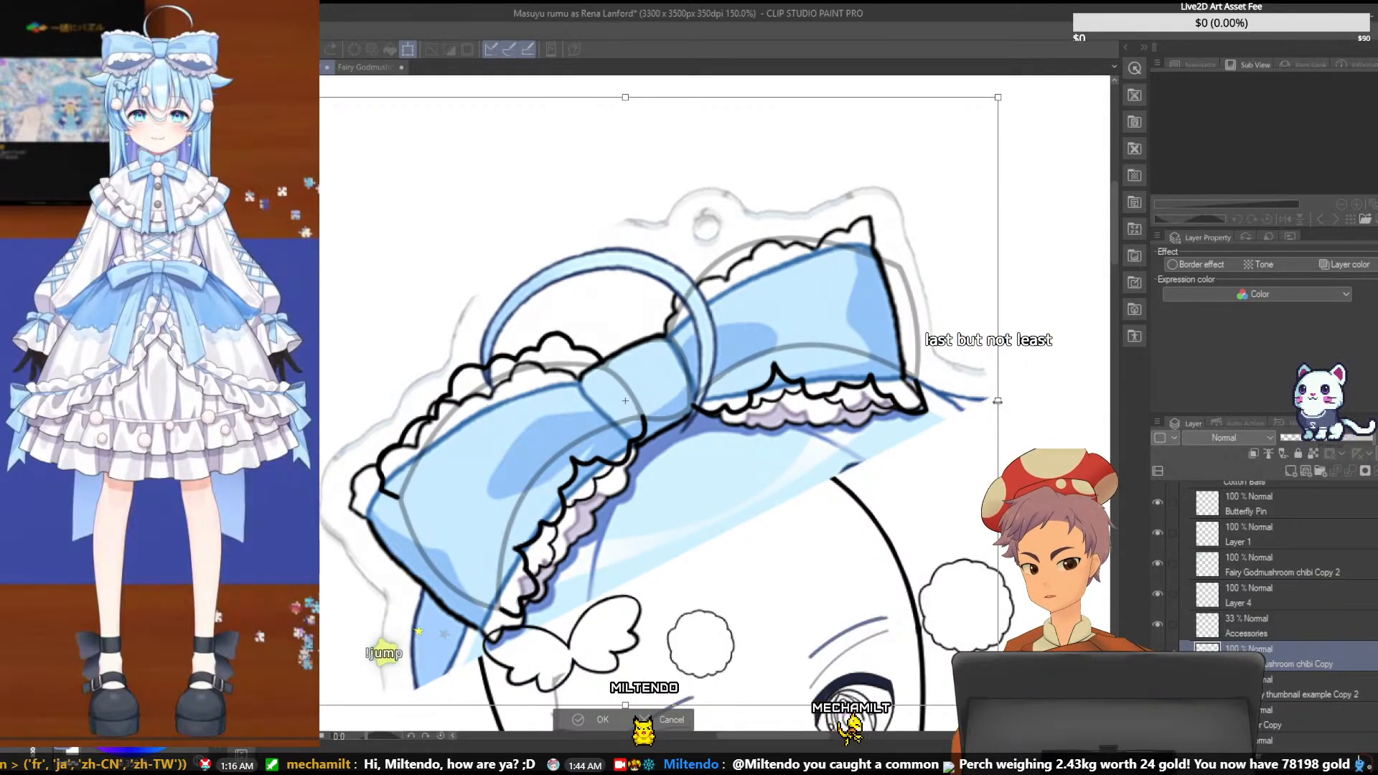
pyautogui.moveTo(998, 401); pyautogui.dragTo(1019, 401)
pyautogui.moveTo(857, 249); pyautogui.dragTo(759, 313)
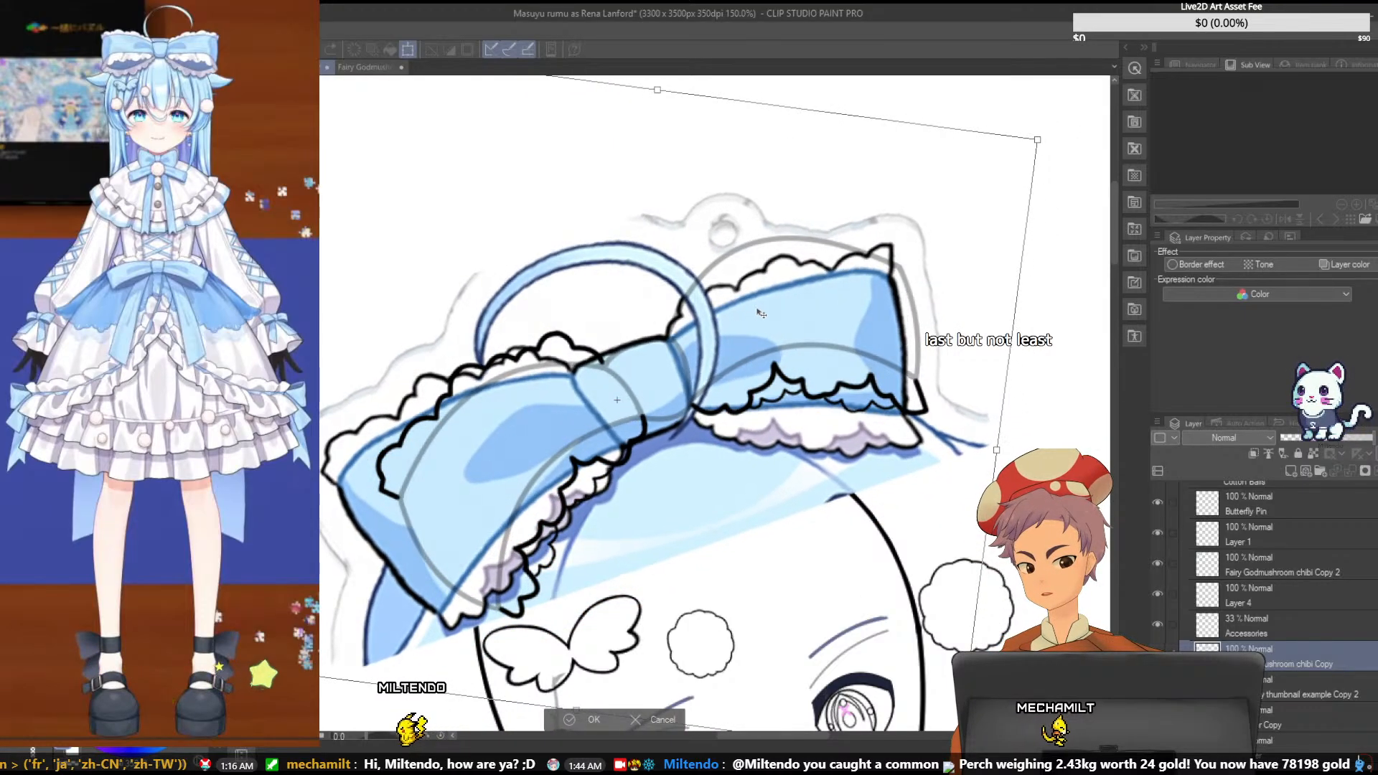
pyautogui.moveTo(1037, 140); pyautogui.dragTo(1050, 129)
pyautogui.moveTo(927, 235); pyautogui.dragTo(931, 231)
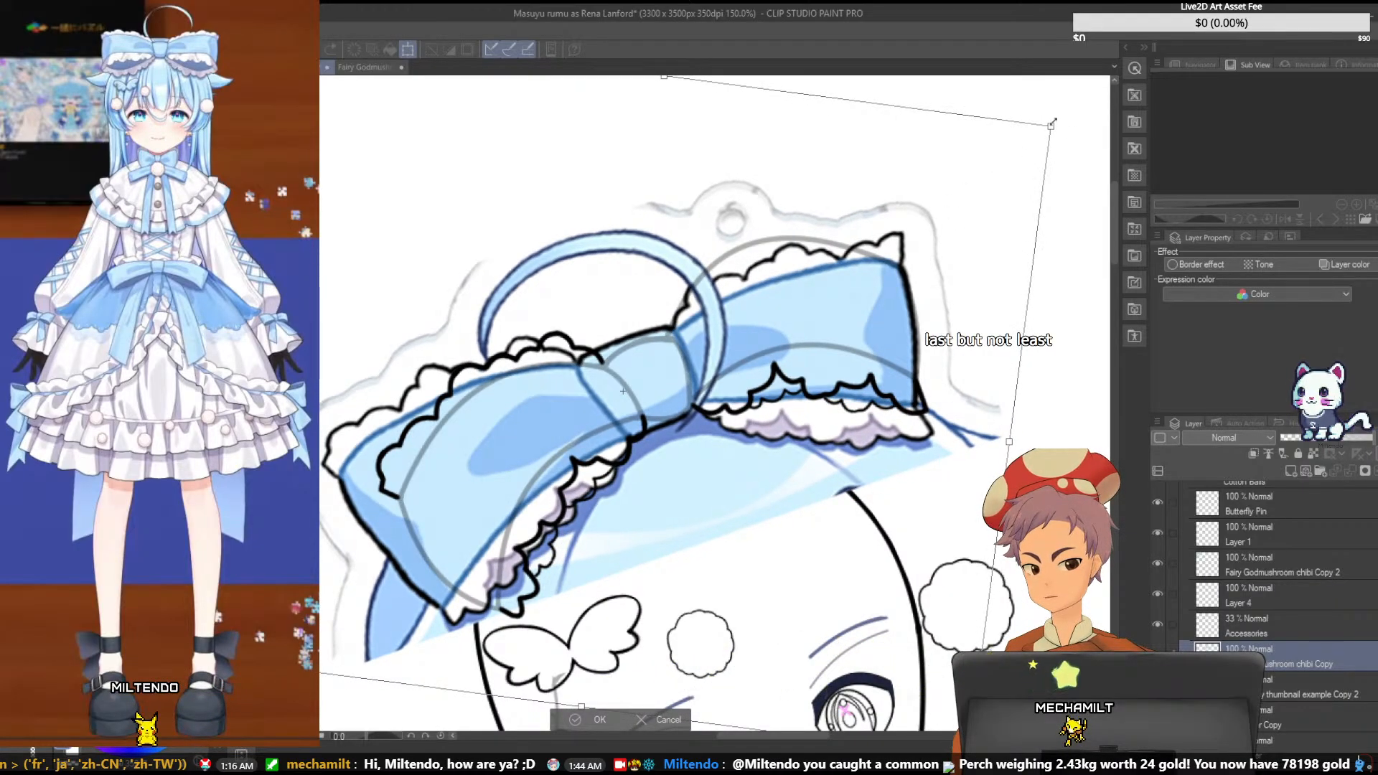
# - Fine-tune the colored bow reference's rotation, size and position until the right loop follows the faded outline, and apply the transformation
pyautogui.moveTo(1063, 111); pyautogui.dragTo(1066, 116)
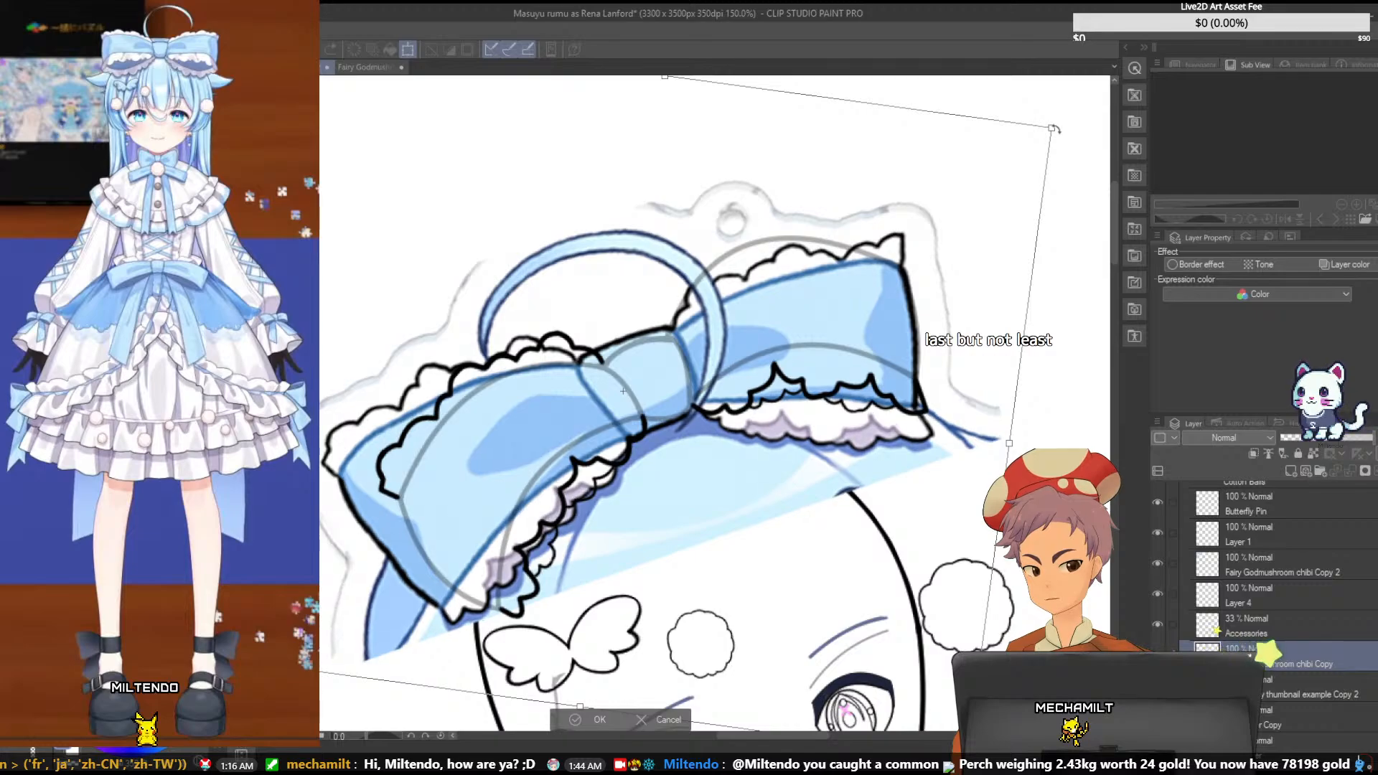
pyautogui.moveTo(919, 231); pyautogui.dragTo(911, 236)
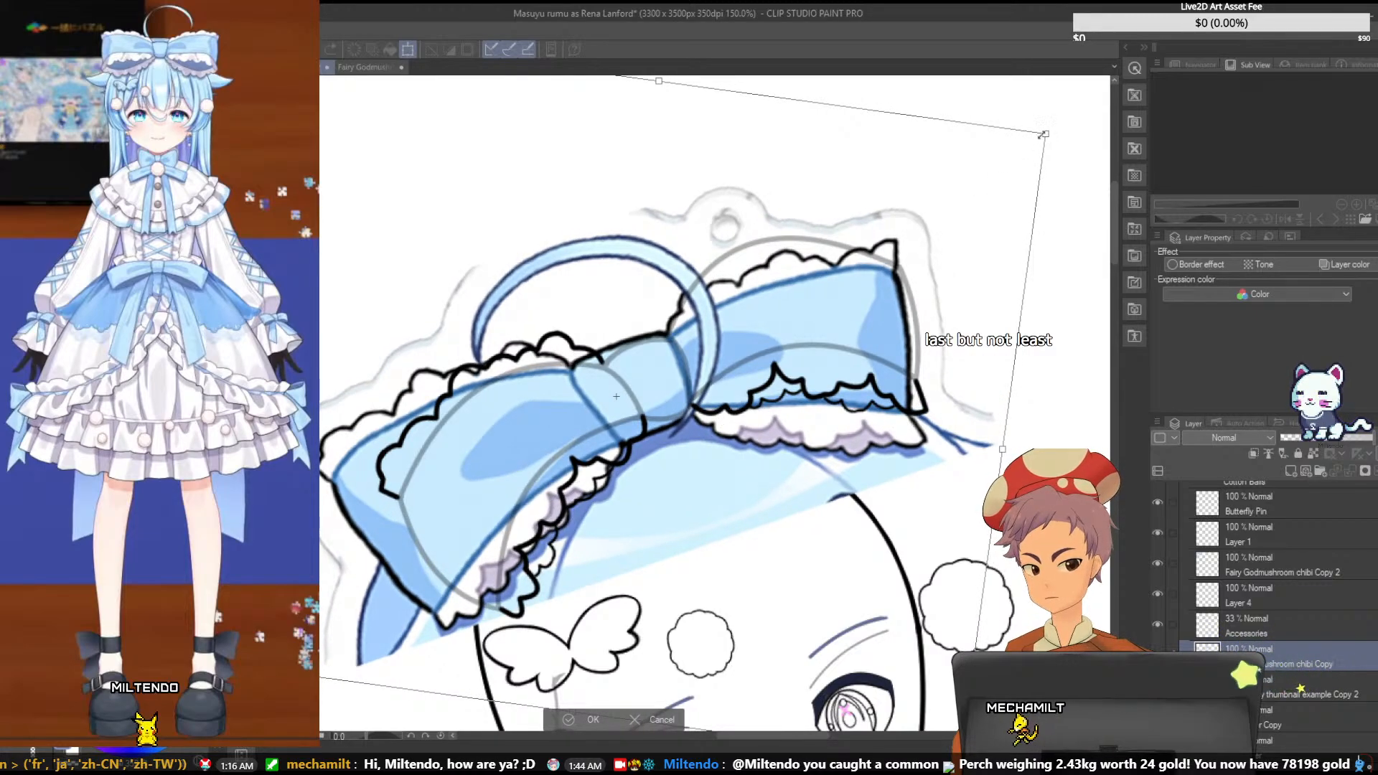
pyautogui.moveTo(1043, 135); pyautogui.dragTo(1053, 129)
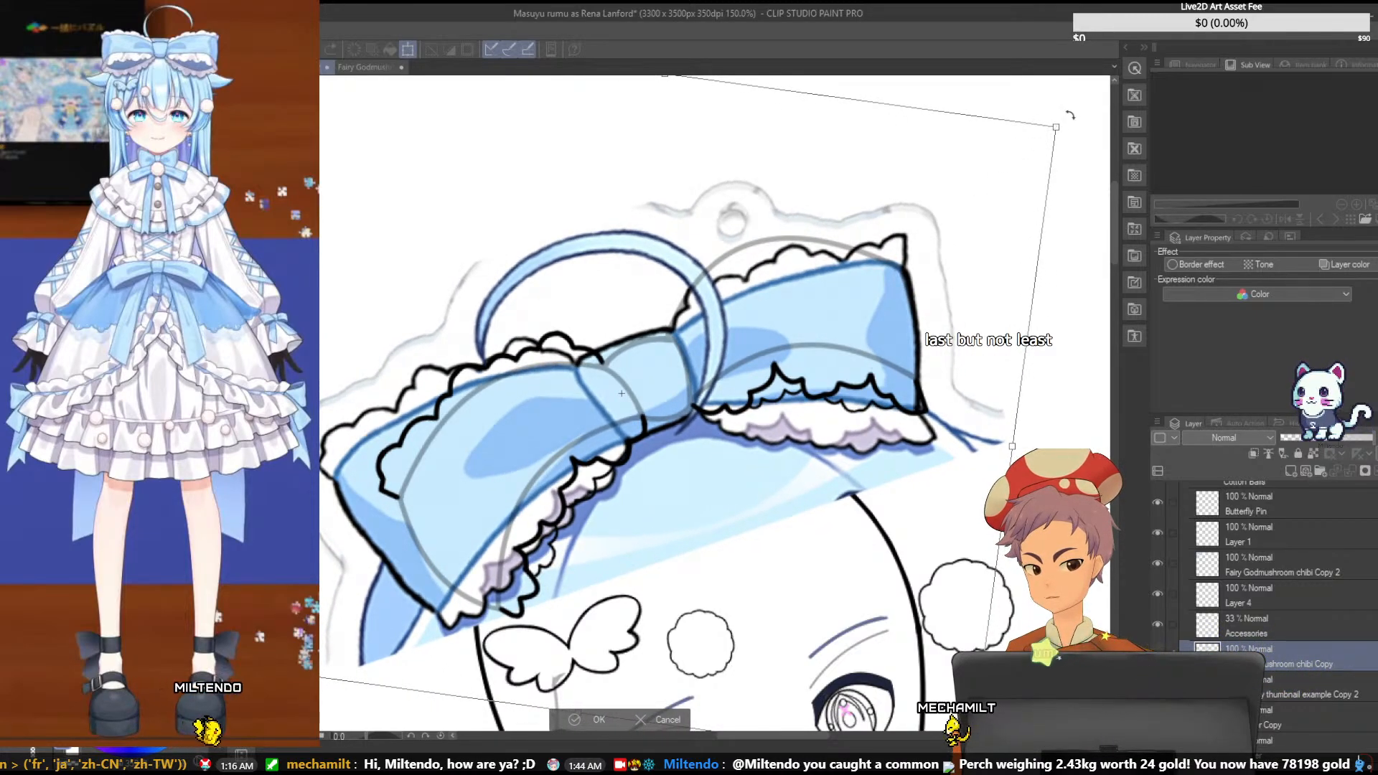
pyautogui.moveTo(889, 248); pyautogui.dragTo(886, 249)
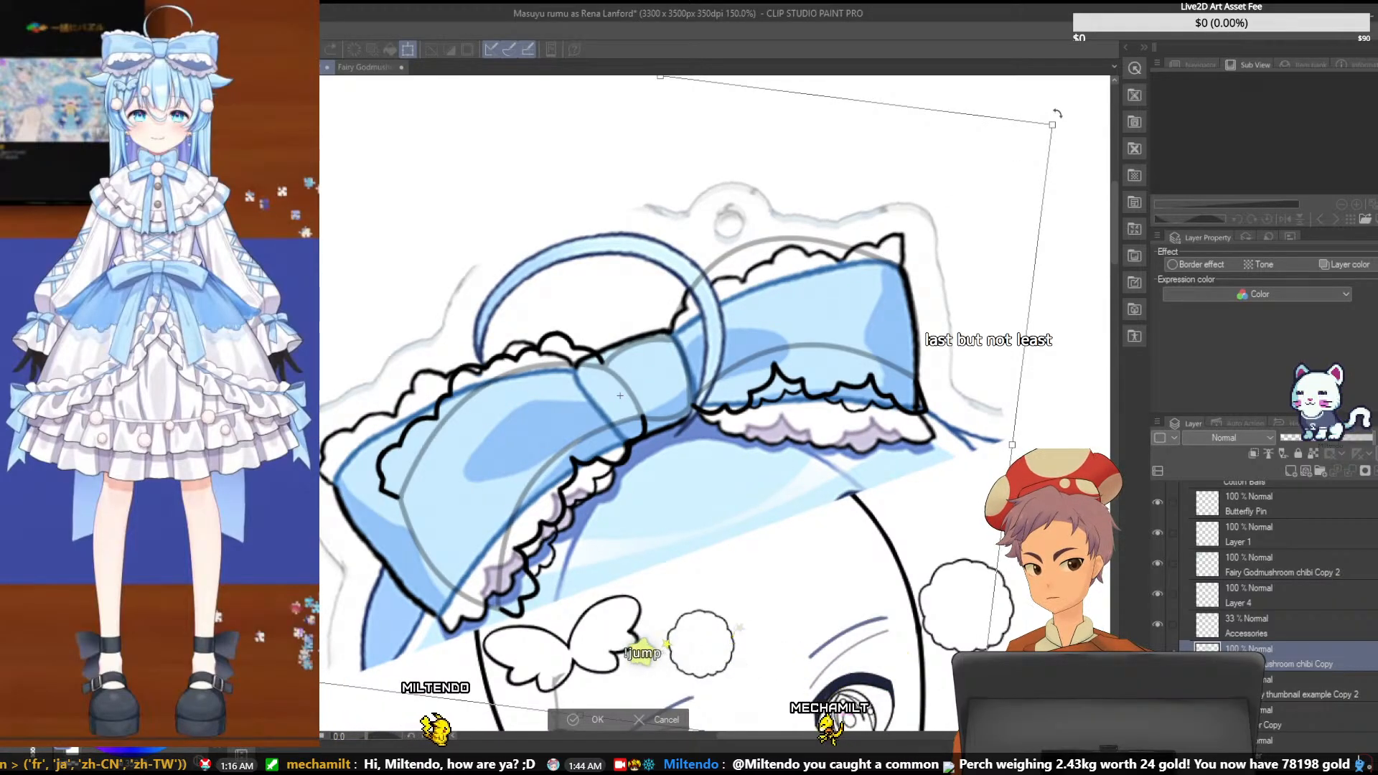
pyautogui.moveTo(1057, 113); pyautogui.dragTo(1087, 114)
pyautogui.moveTo(925, 214)
pyautogui.mouseDown()
pyautogui.moveTo(899, 216)
pyautogui.moveTo(928, 203)
pyautogui.mouseUp()
pyautogui.moveTo(1065, 129); pyautogui.dragTo(1061, 122)
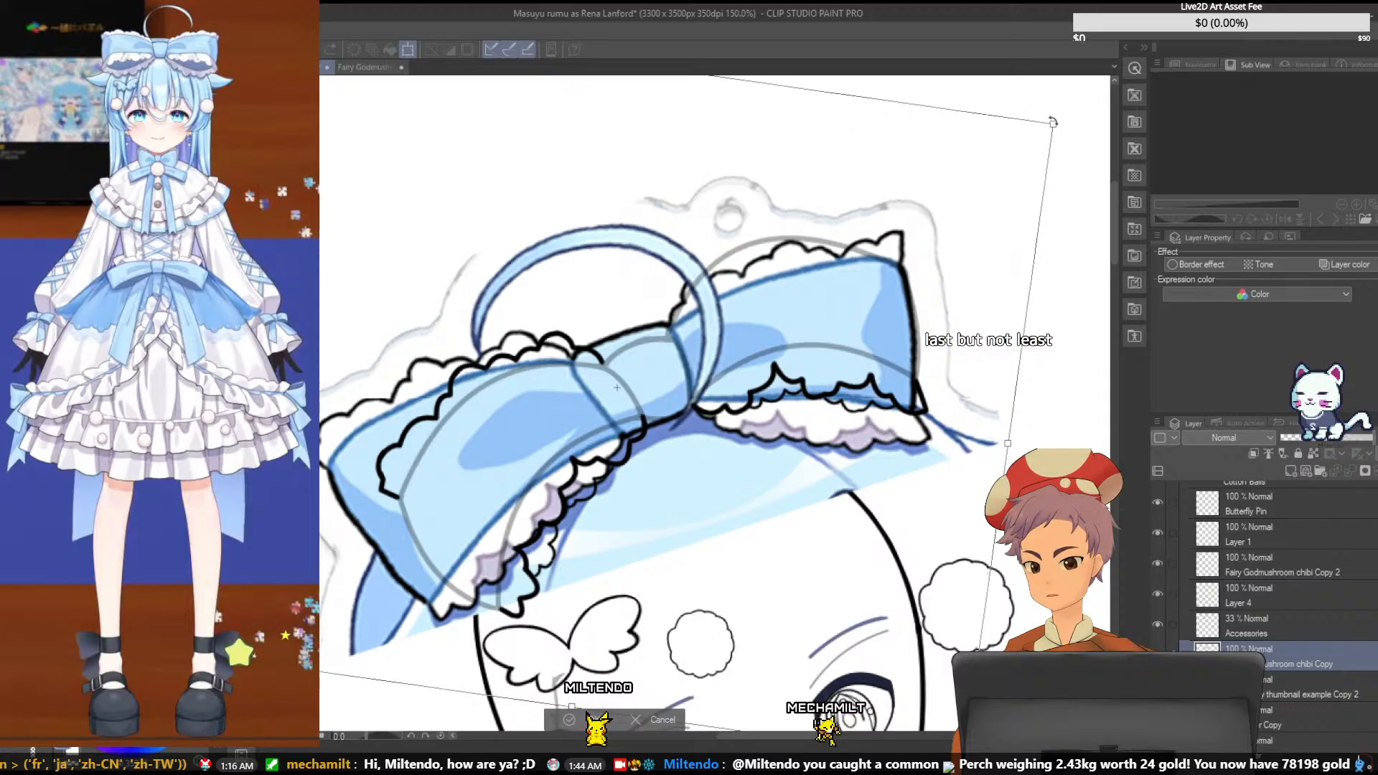
pyautogui.moveTo(903, 219)
pyautogui.mouseDown()
pyautogui.moveTo(888, 235)
pyautogui.moveTo(905, 228)
pyautogui.mouseUp()
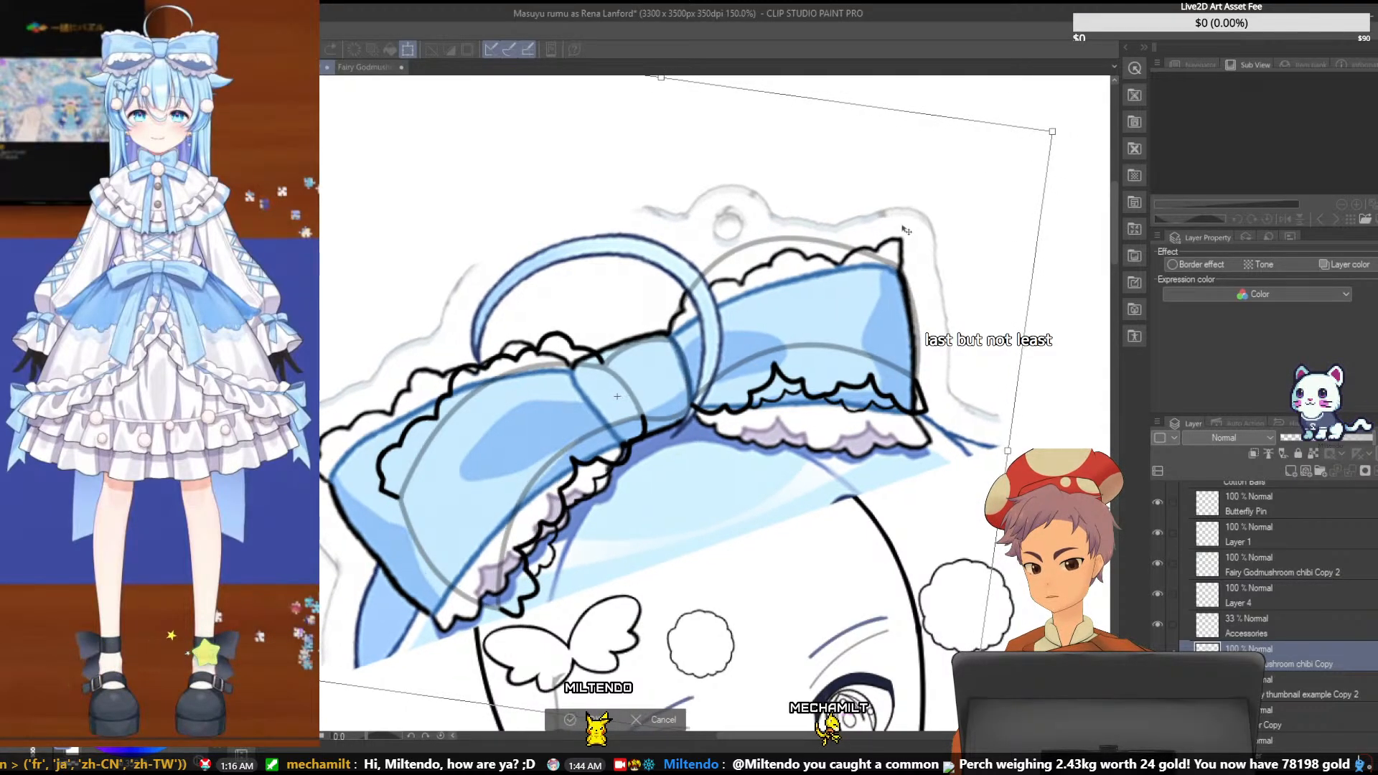
pyautogui.moveTo(1065, 116); pyautogui.dragTo(1062, 109)
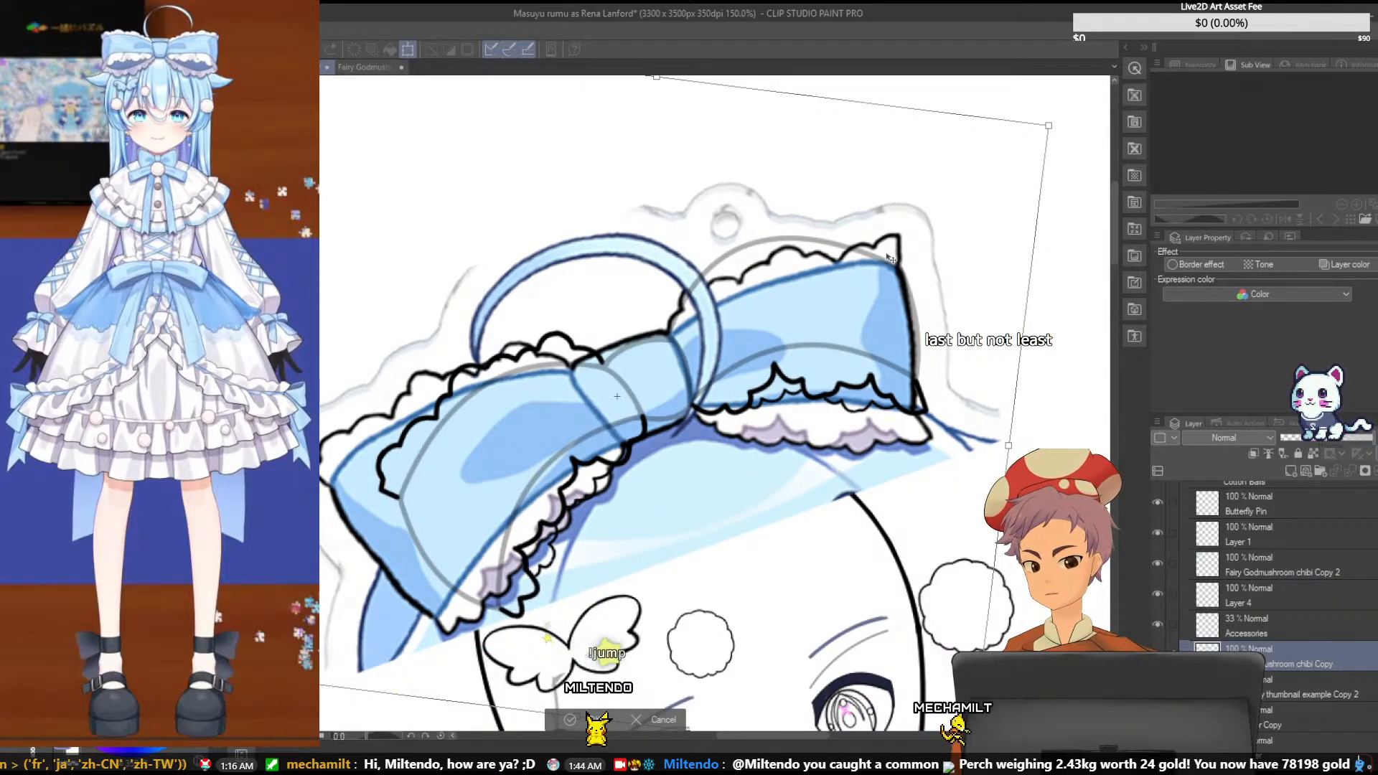
pyautogui.press('Return')
pyautogui.moveTo(866, 355); pyautogui.dragTo(869, 351)
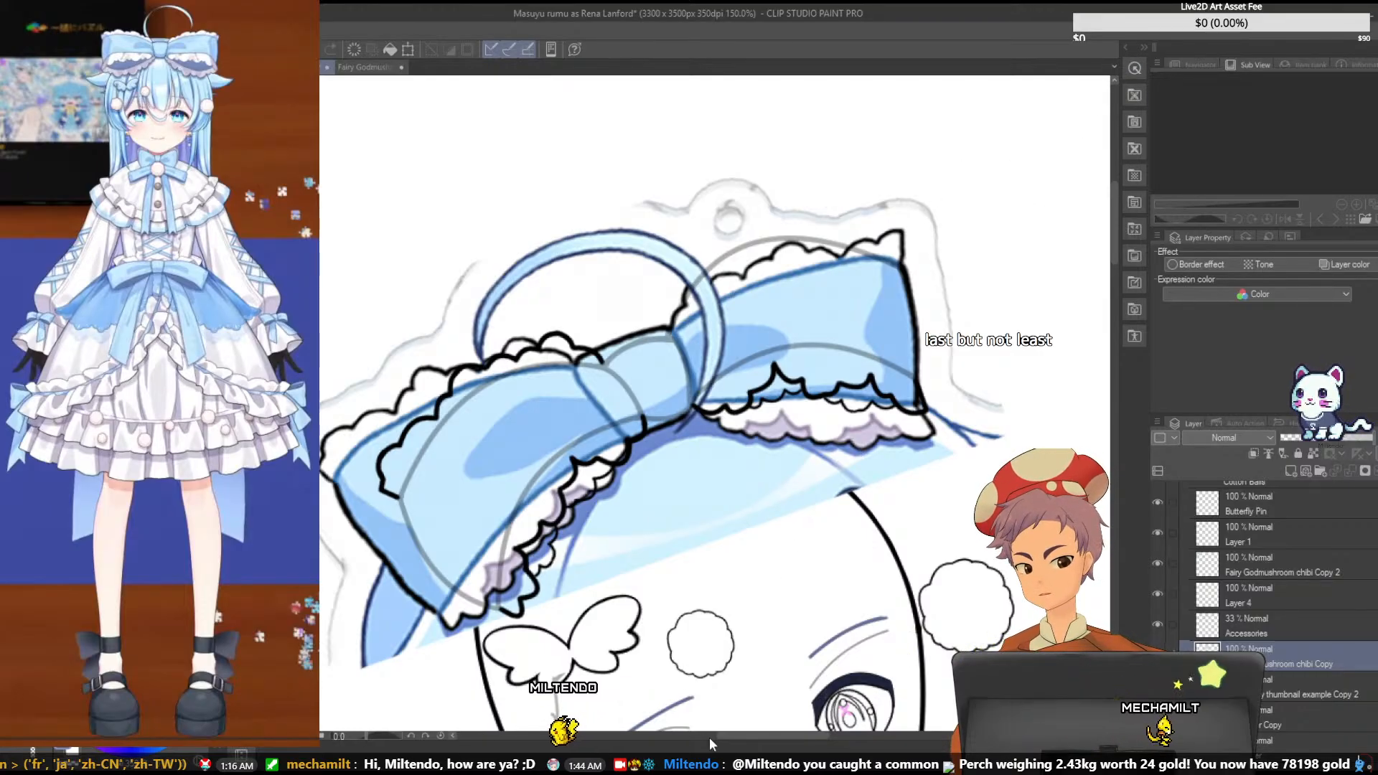
# - Transform the bow reference again, stretching it slightly to the left and rotating it a touch counterclockwise, and save the file
pyautogui.moveTo(724, 735); pyautogui.dragTo(735, 735)
pyautogui.hotkey('ctrl', 't')
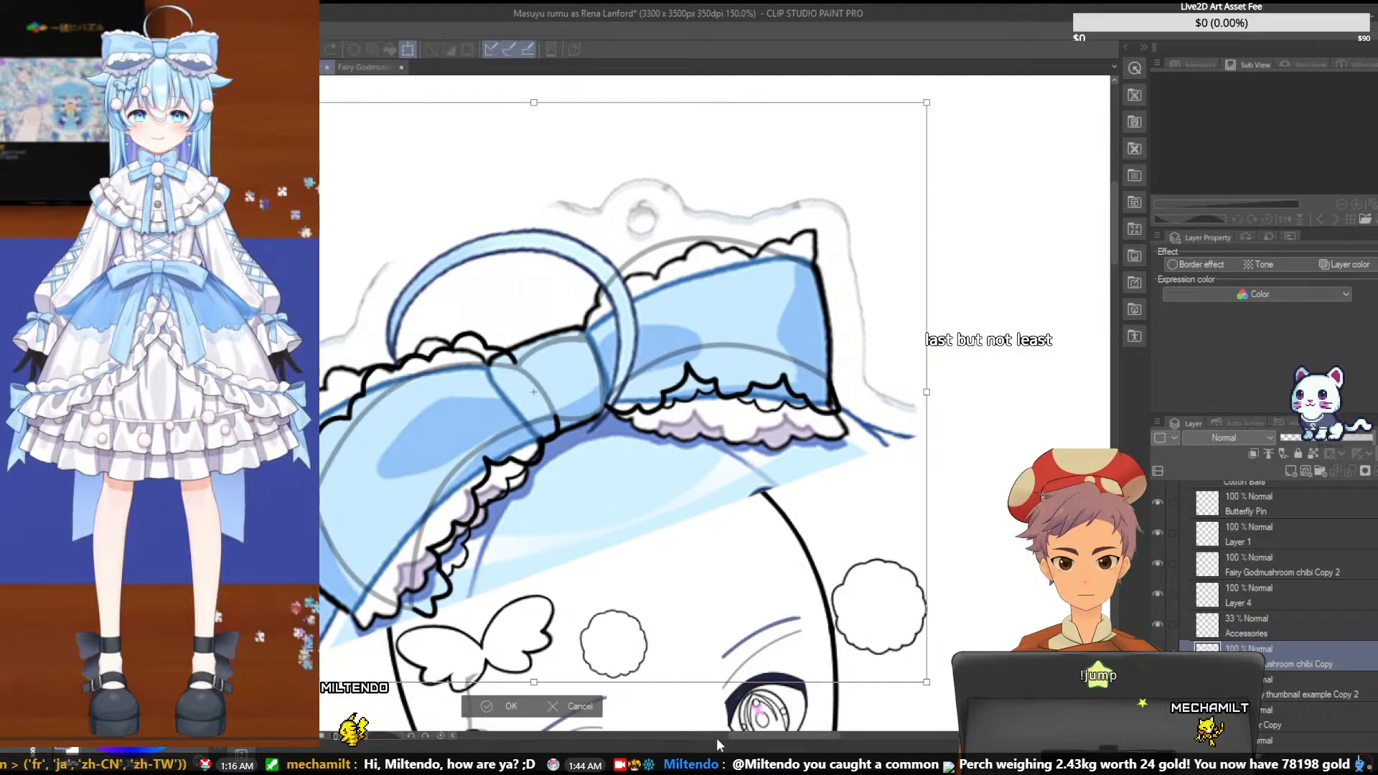
pyautogui.moveTo(748, 735); pyautogui.dragTo(729, 735)
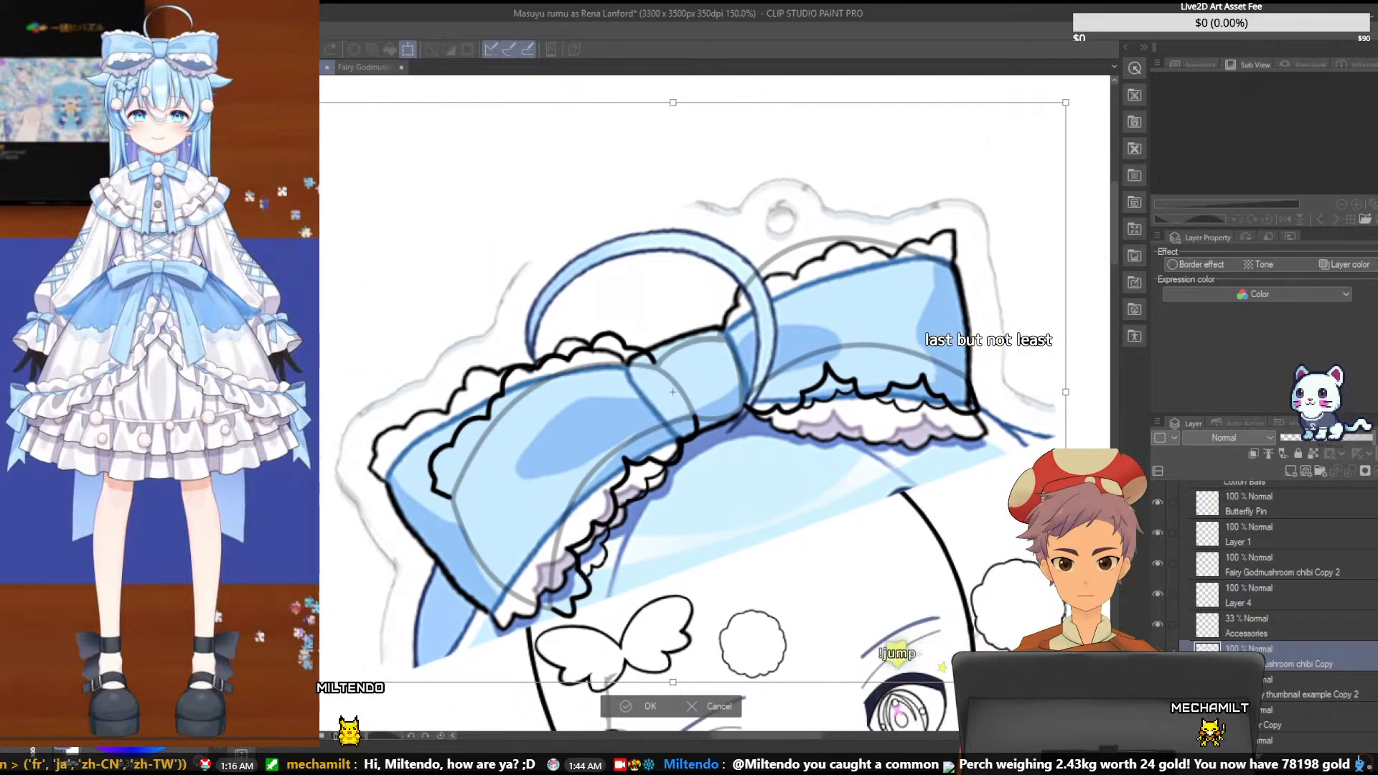
pyautogui.moveTo(279, 392); pyautogui.dragTo(270, 392)
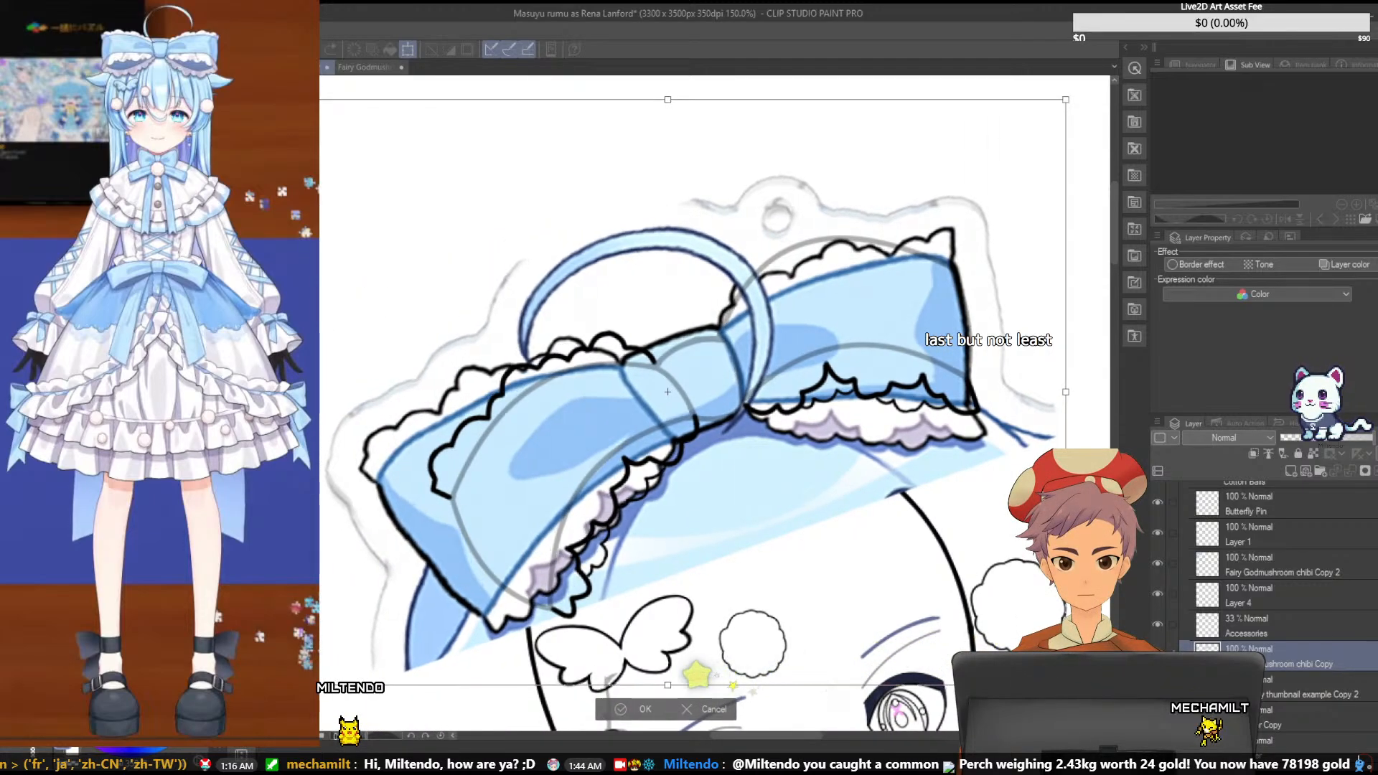
pyautogui.moveTo(1075, 114); pyautogui.dragTo(1075, 108)
pyautogui.moveTo(887, 211); pyautogui.dragTo(889, 217)
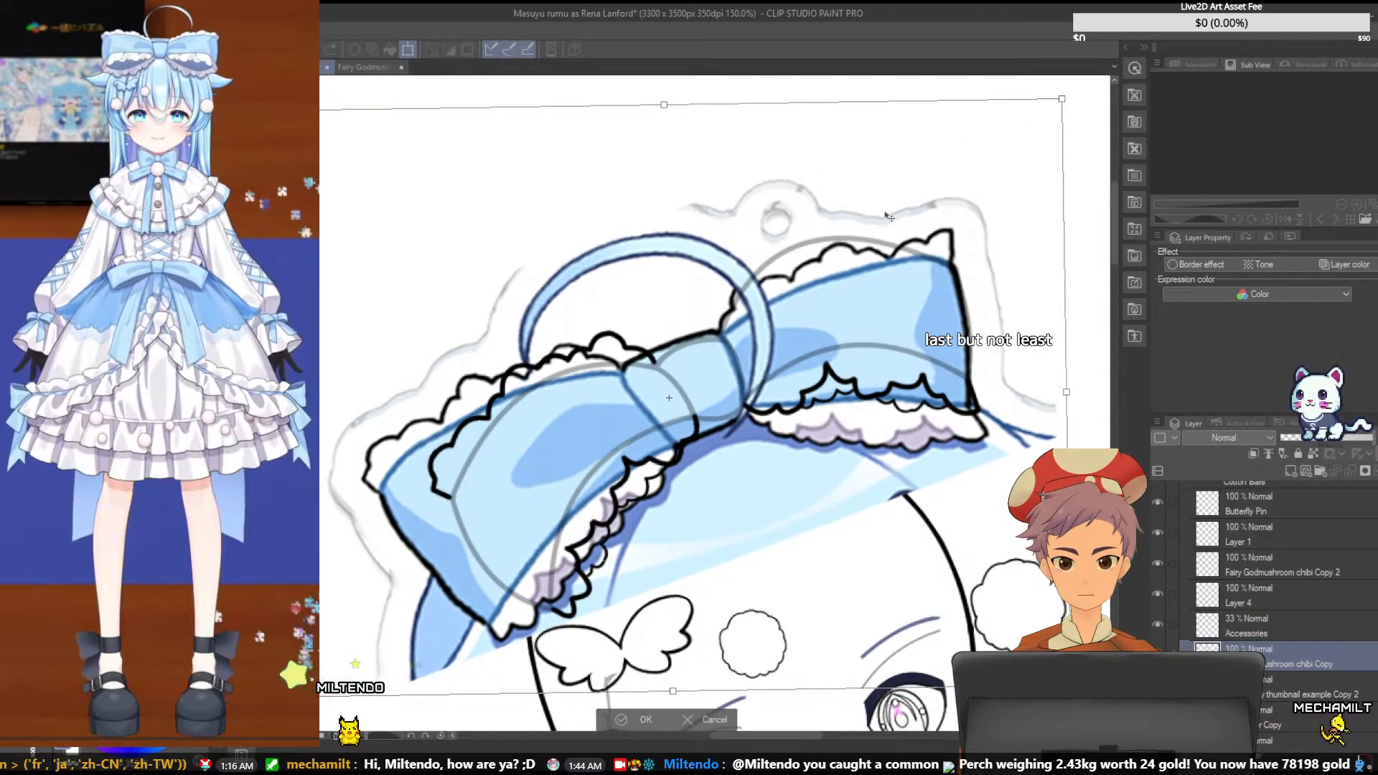
pyautogui.moveTo(1079, 89); pyautogui.dragTo(1081, 92)
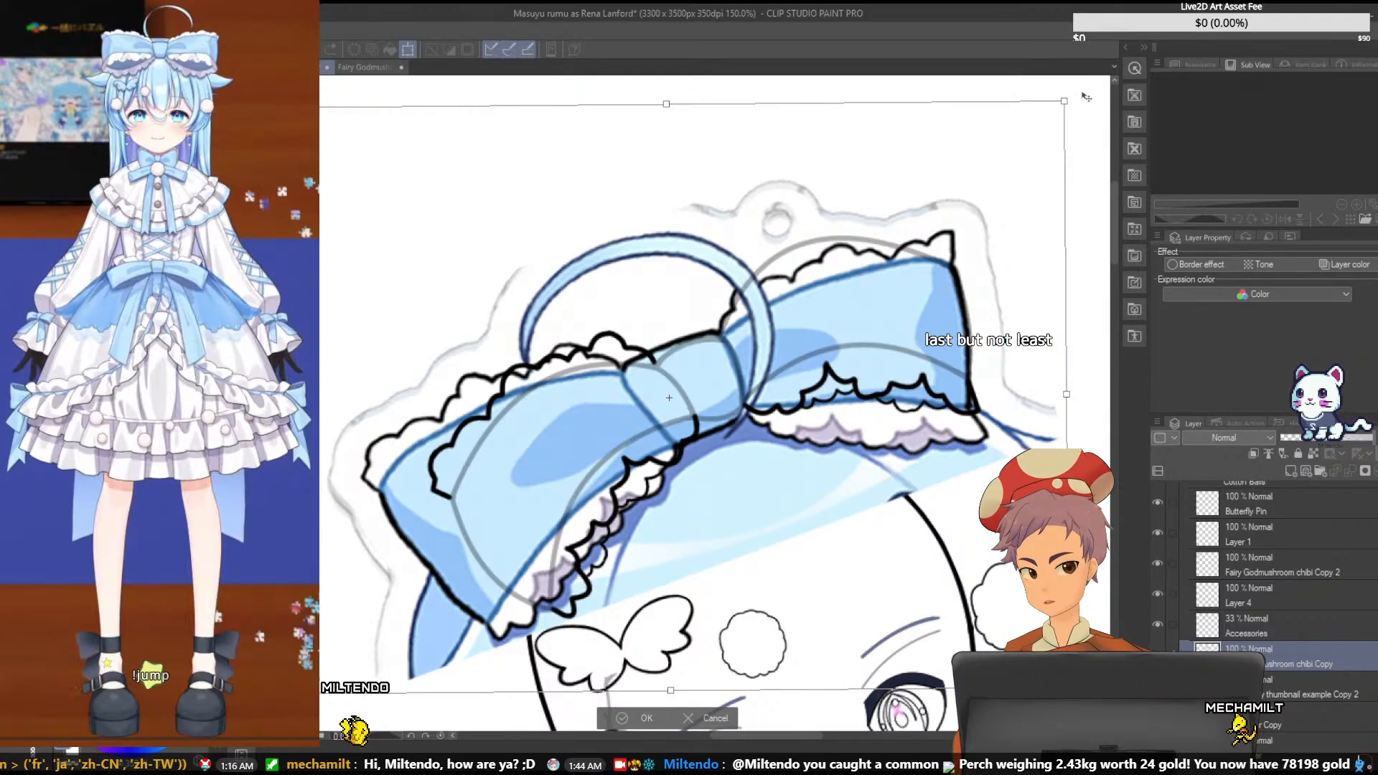
pyautogui.press('Return')
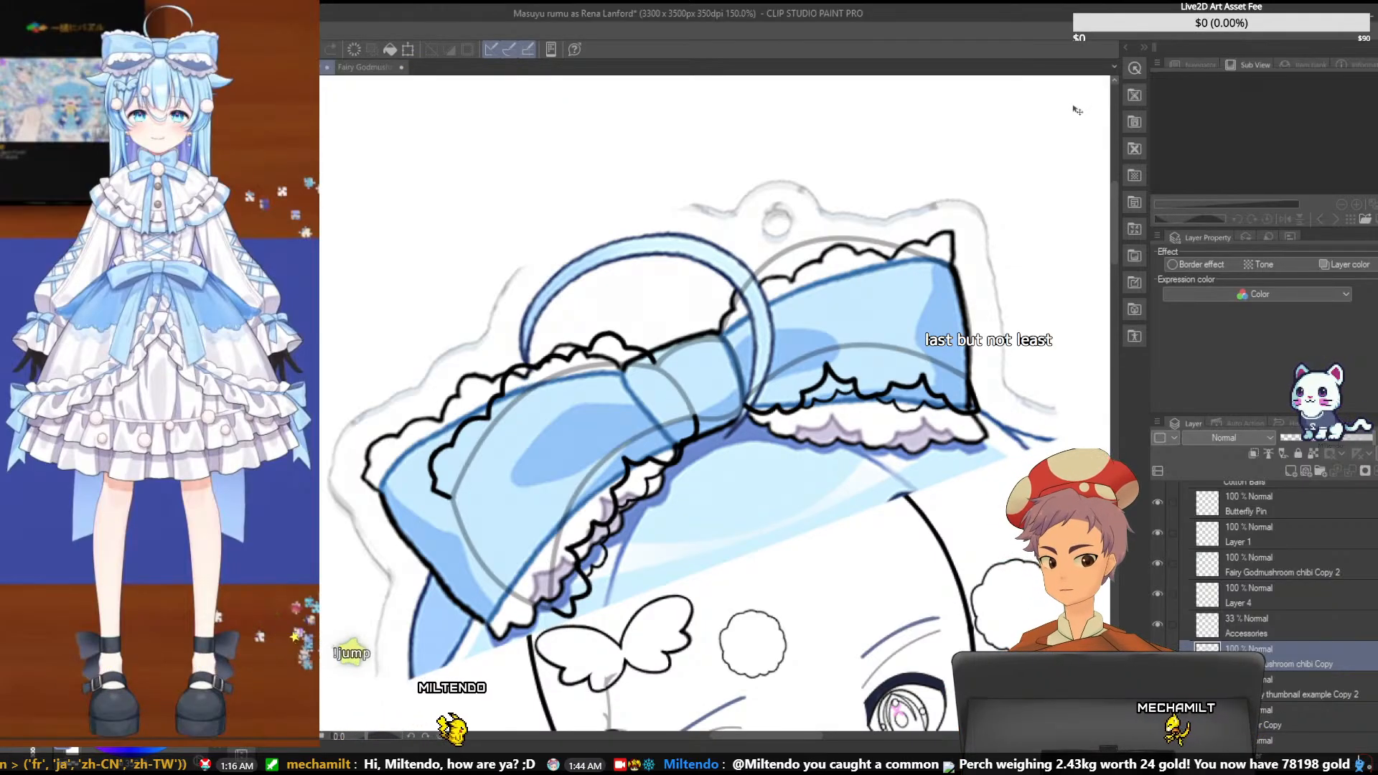
pyautogui.hotkey('ctrl', 's')
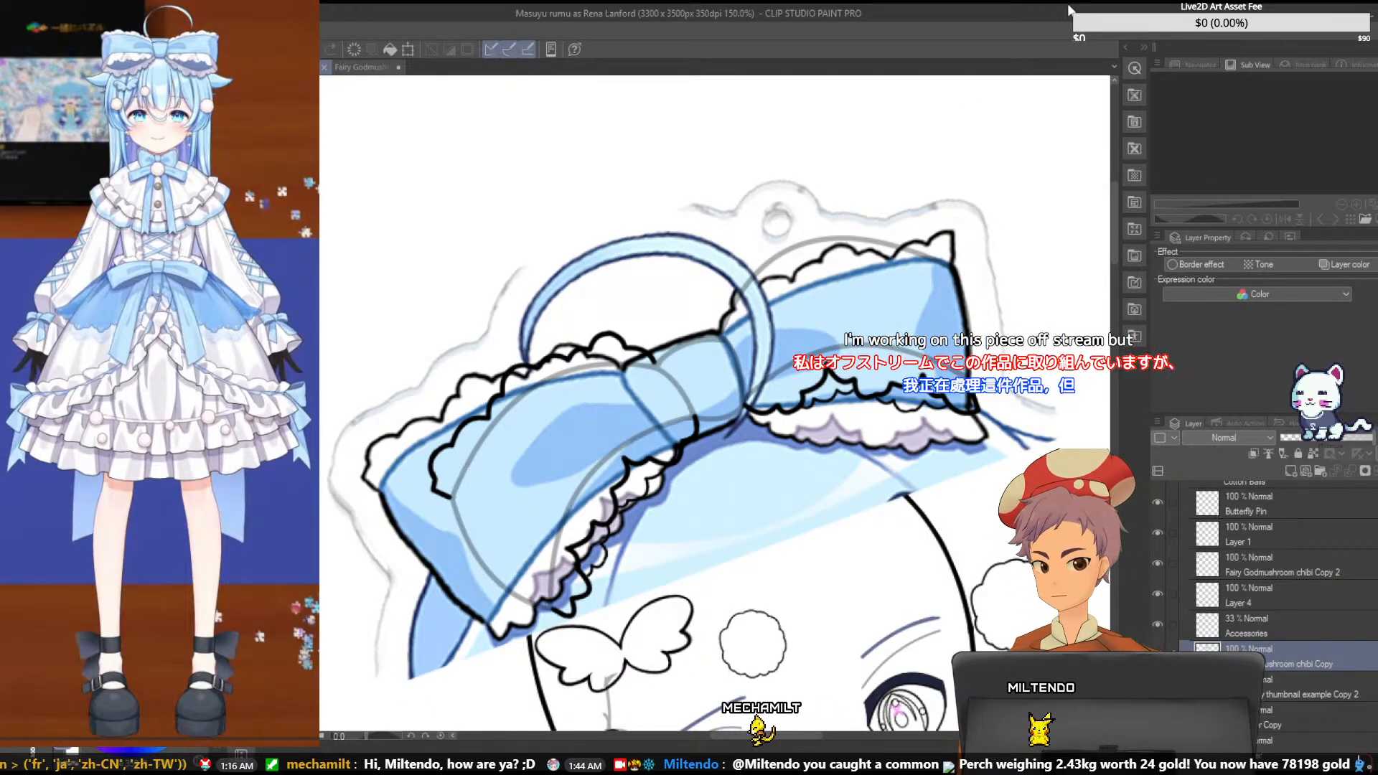
# - Add a new layer above Accessories and draw the pointed ruffle at the outer end of the right loop's upper edge
pyautogui.hotkey('ctrl', '+')
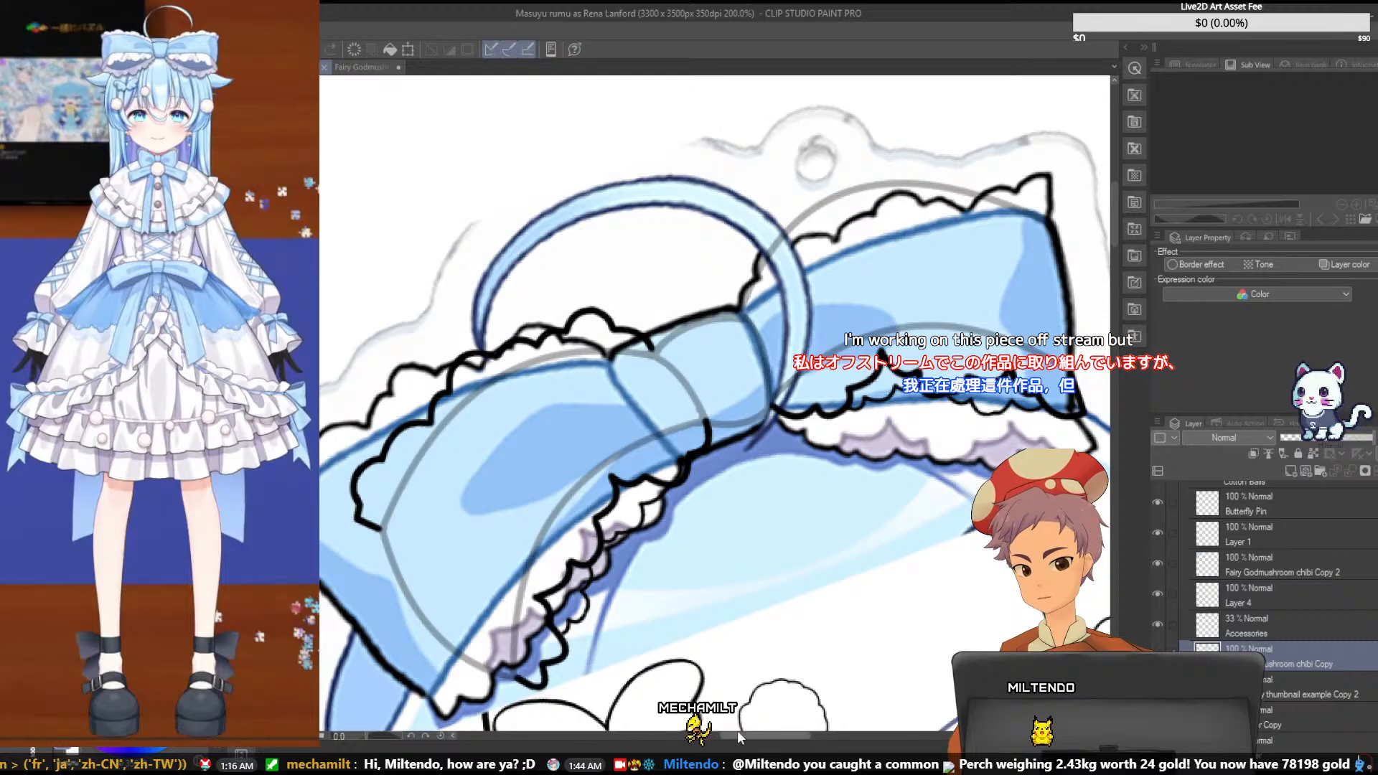
pyautogui.moveTo(737, 730); pyautogui.dragTo(801, 733)
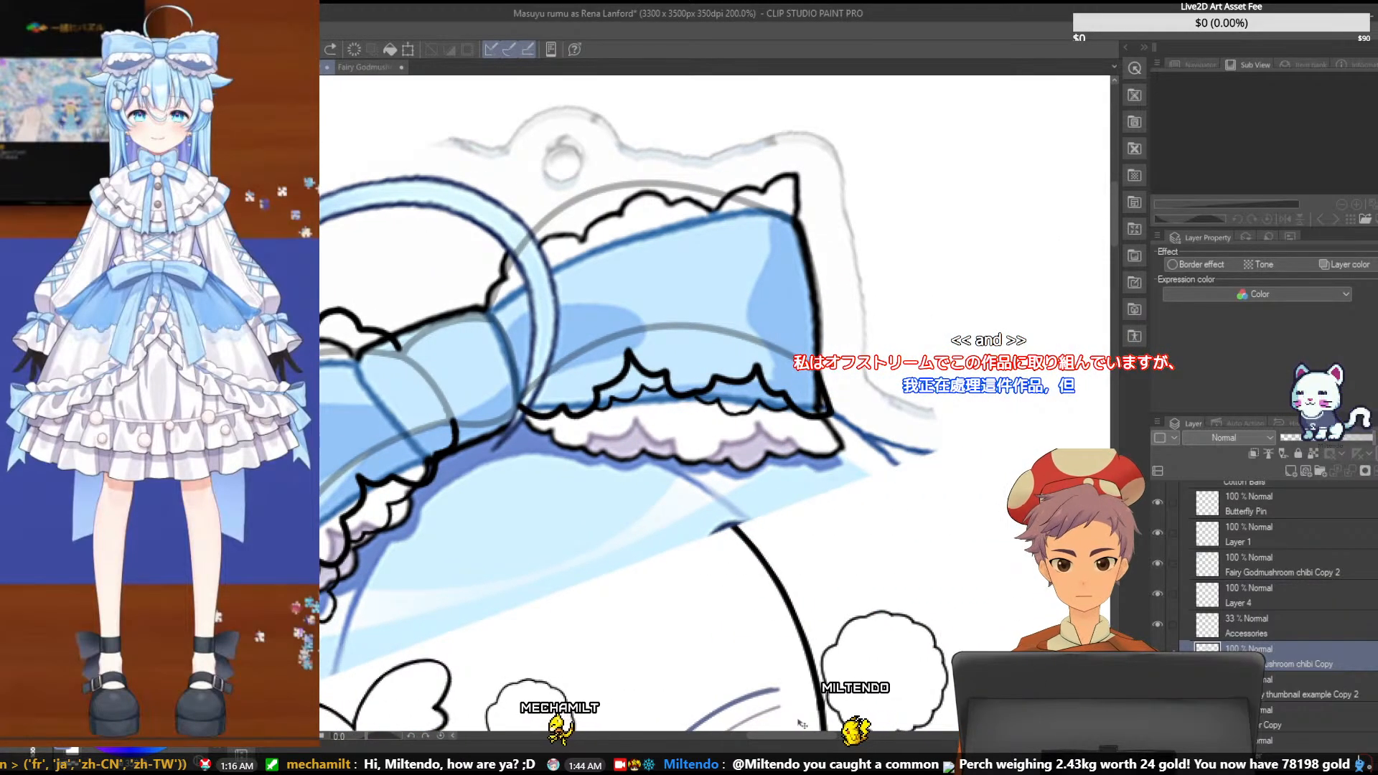
pyautogui.click(1253, 455)
pyautogui.hotkey('ctrl', 'v')
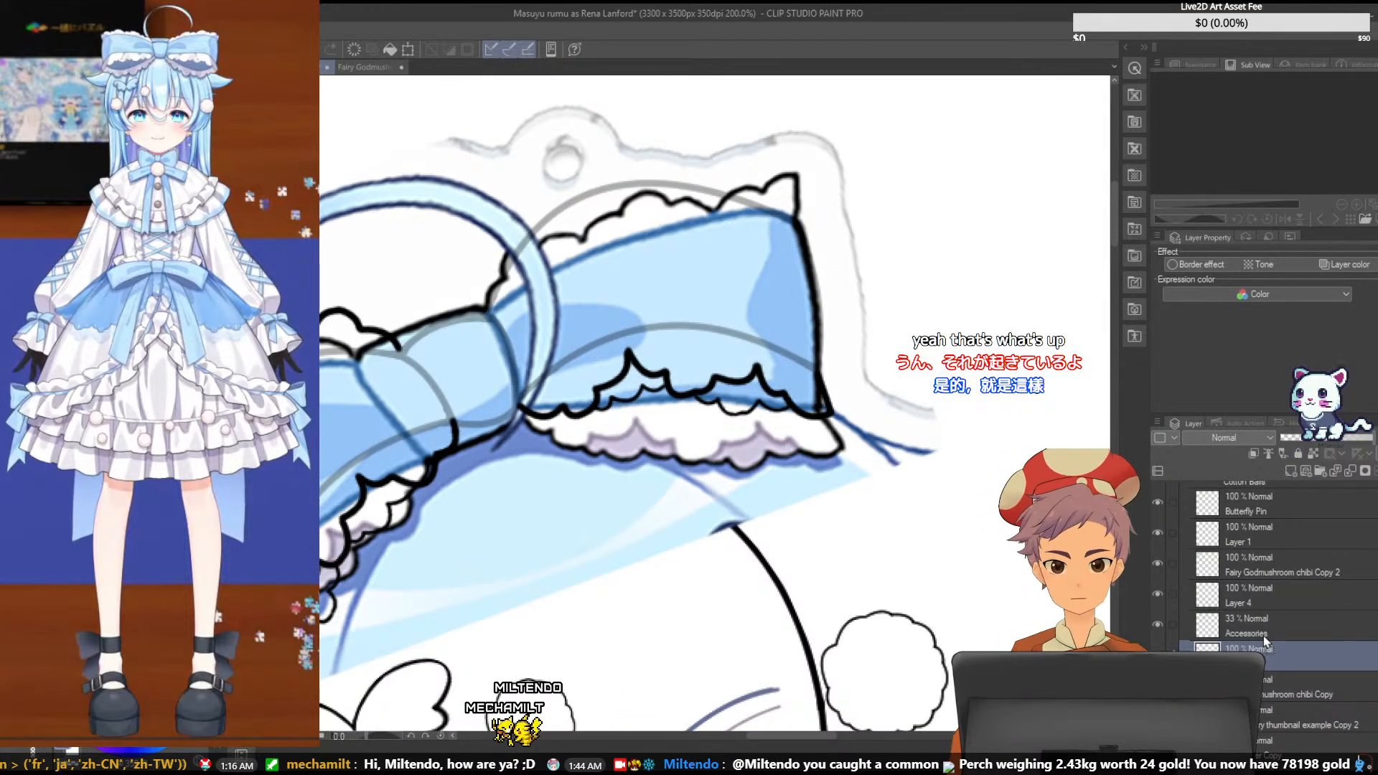
pyautogui.moveTo(1262, 648); pyautogui.dragTo(1270, 611)
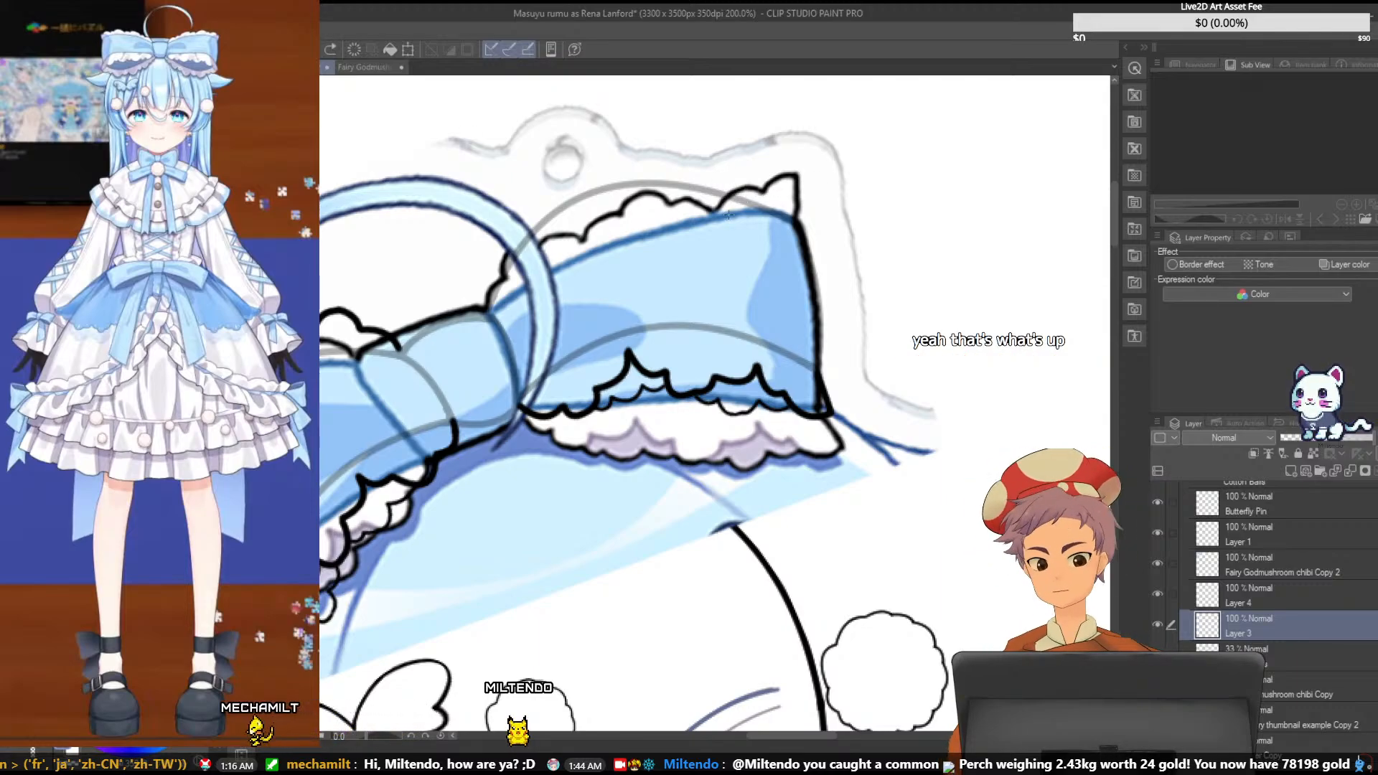
pyautogui.moveTo(715, 211); pyautogui.dragTo(765, 190)
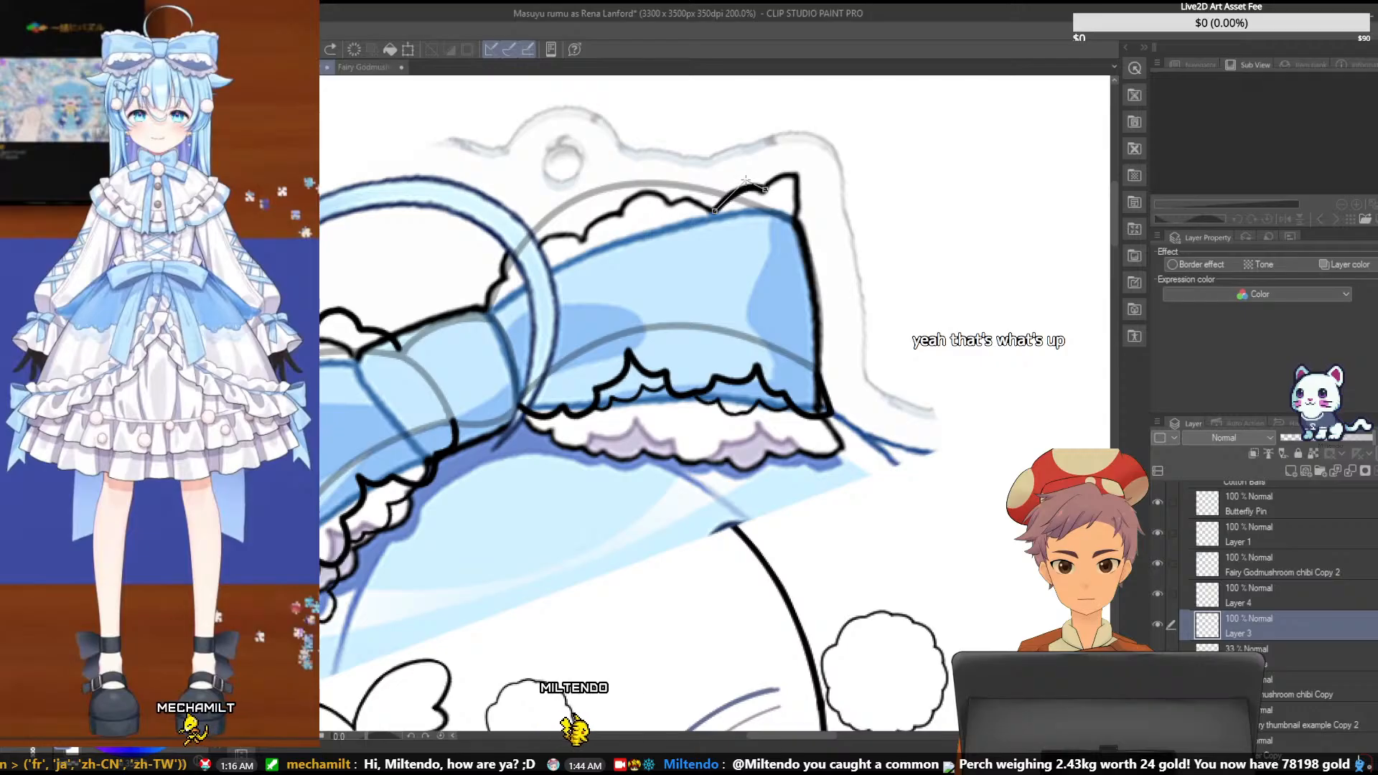
pyautogui.click(743, 179)
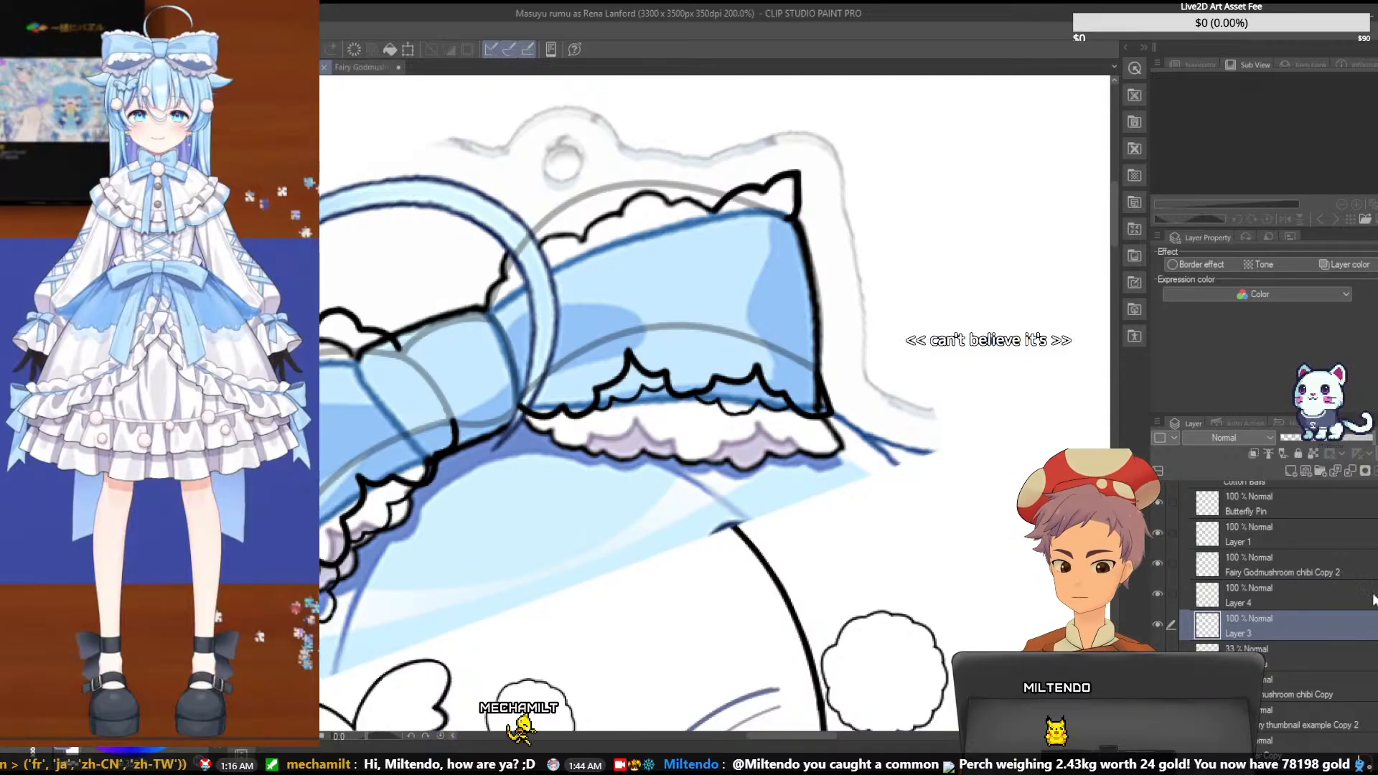
# - On a new layer, draw the scallops along the right loop's upper edge beside the knot, and add another layer for the middle section
pyautogui.click(1289, 470)
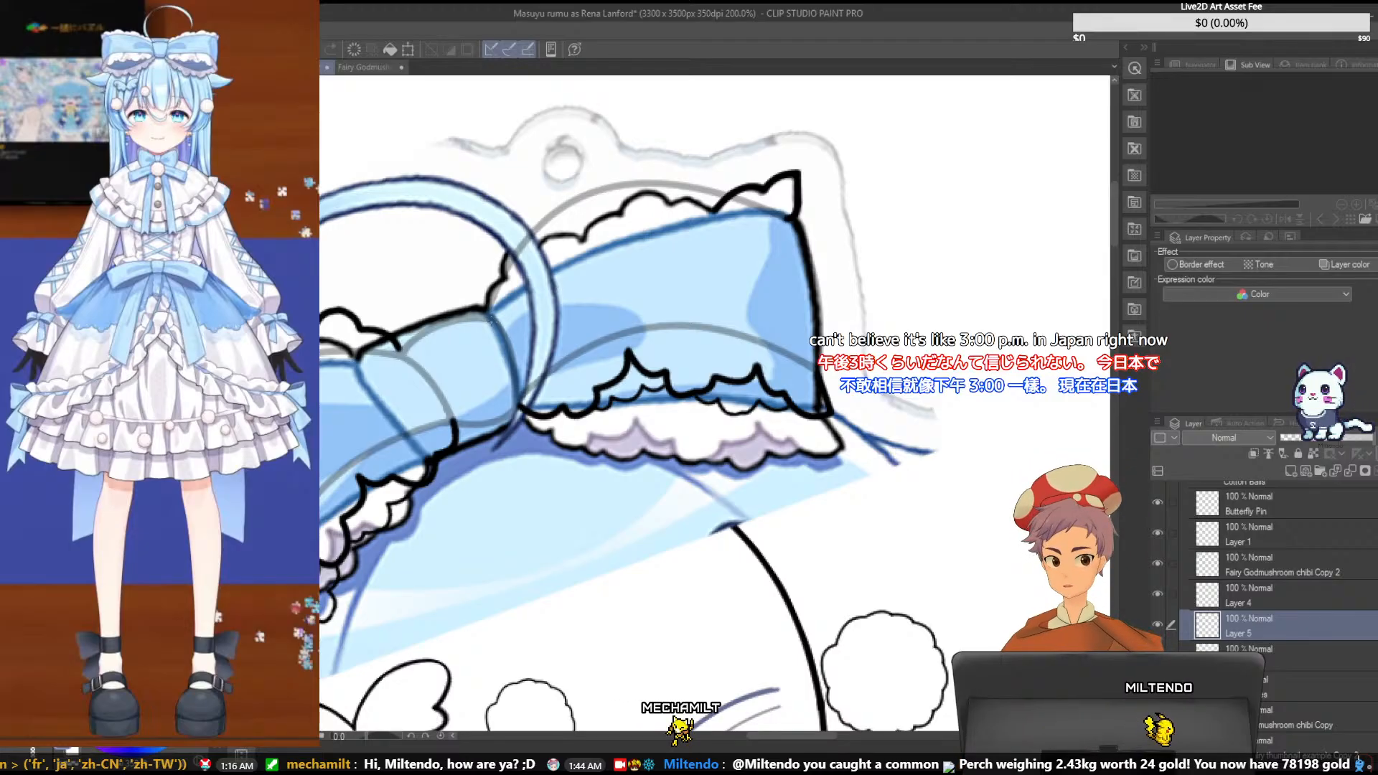
pyautogui.moveTo(484, 311); pyautogui.dragTo(507, 278)
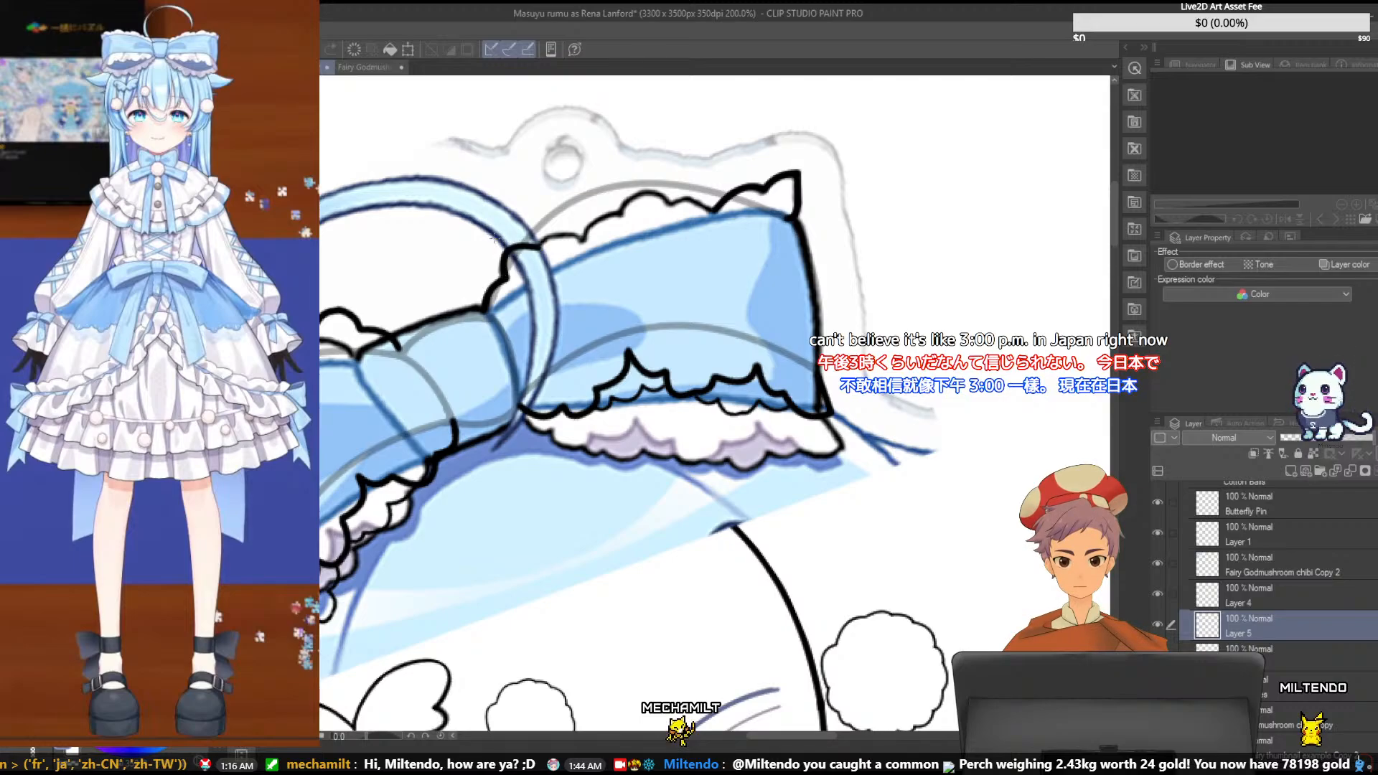
pyautogui.click(538, 247)
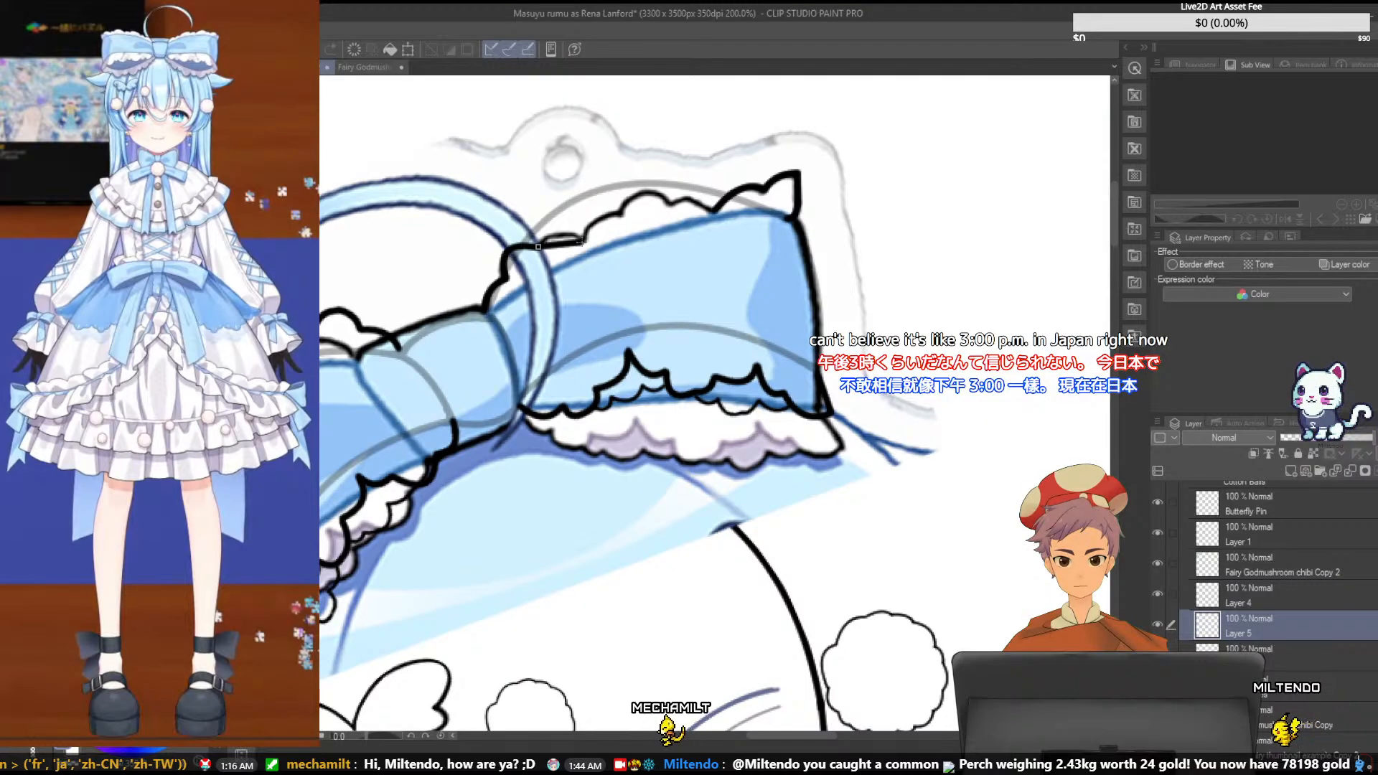
pyautogui.click(559, 228)
pyautogui.doubleClick(586, 241)
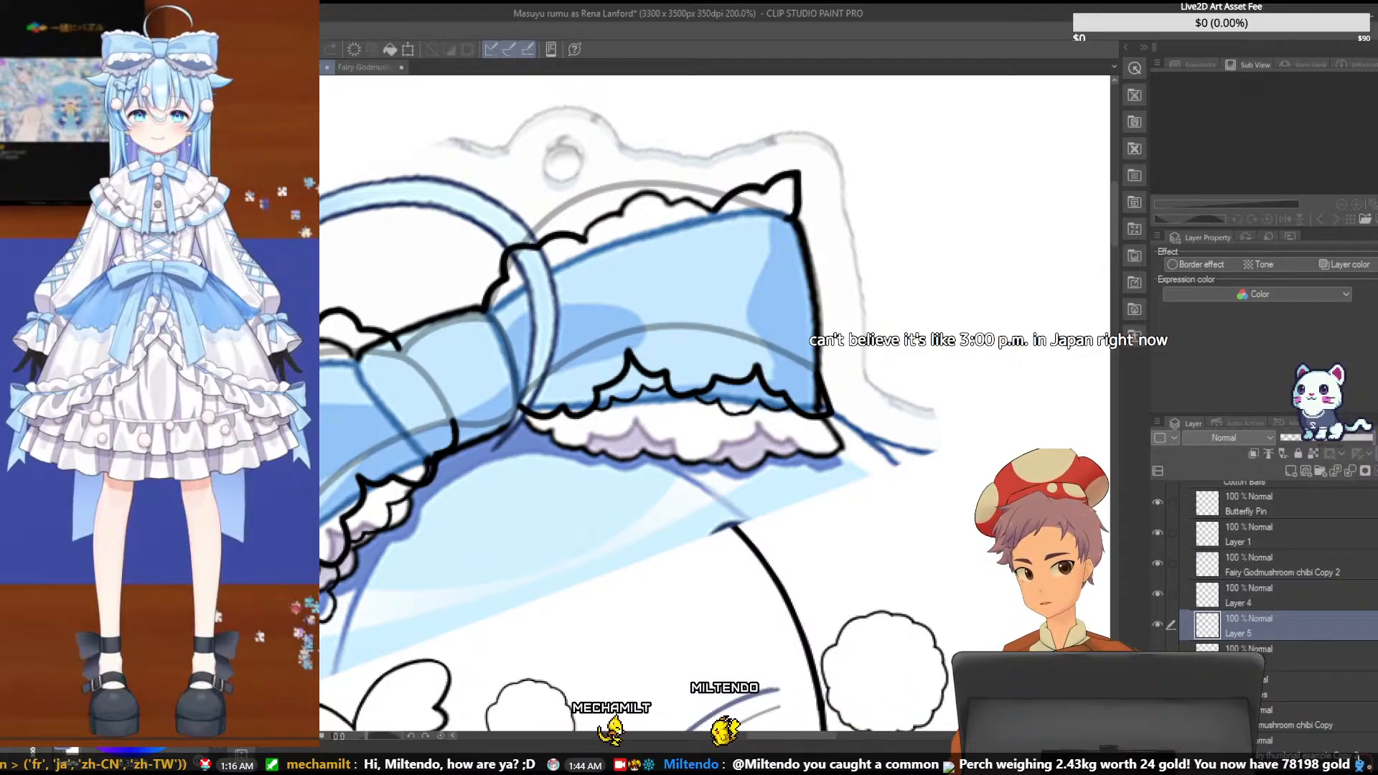
pyautogui.click(1295, 471)
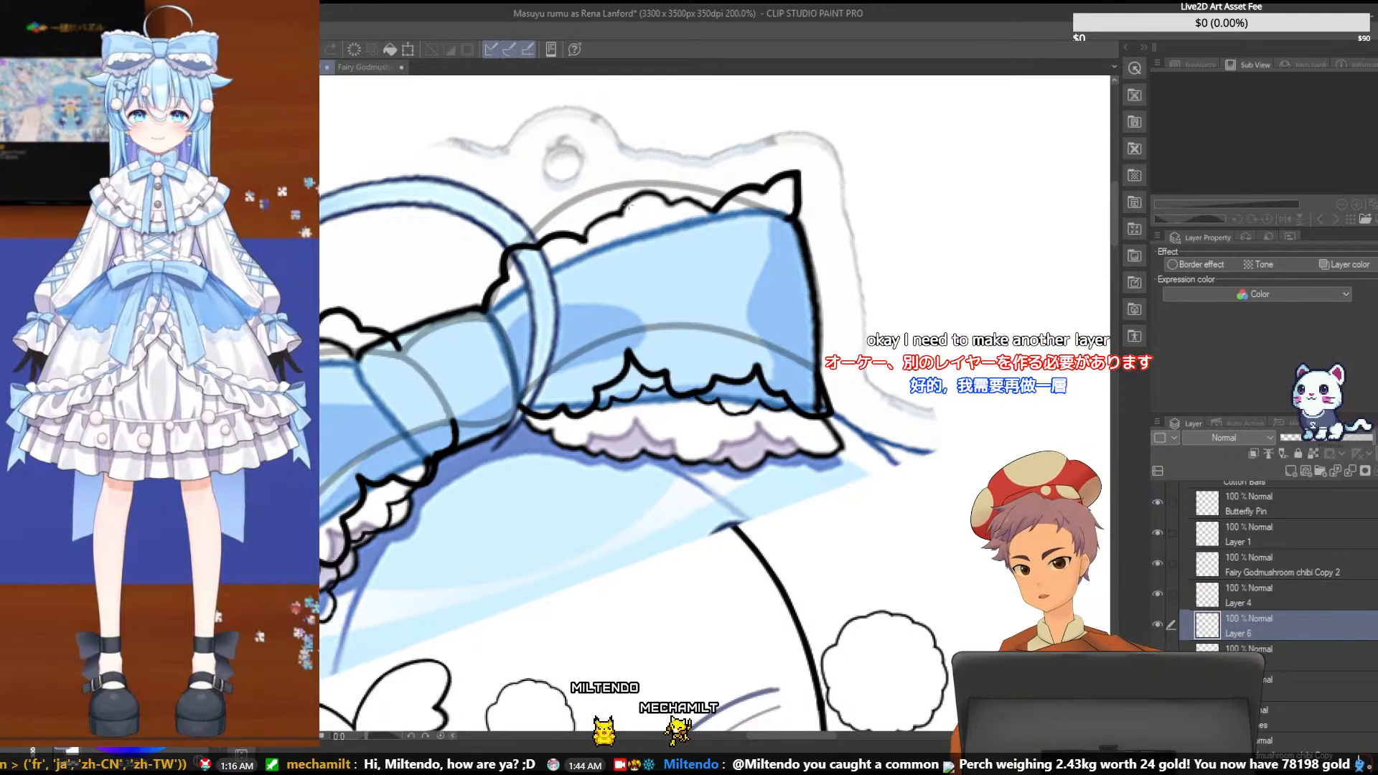
pyautogui.moveTo(622, 212); pyautogui.dragTo(669, 206)
pyautogui.click(640, 188)
pyautogui.hotkey('ctrl', 'z')
pyautogui.hotkey('ctrl', 'z')
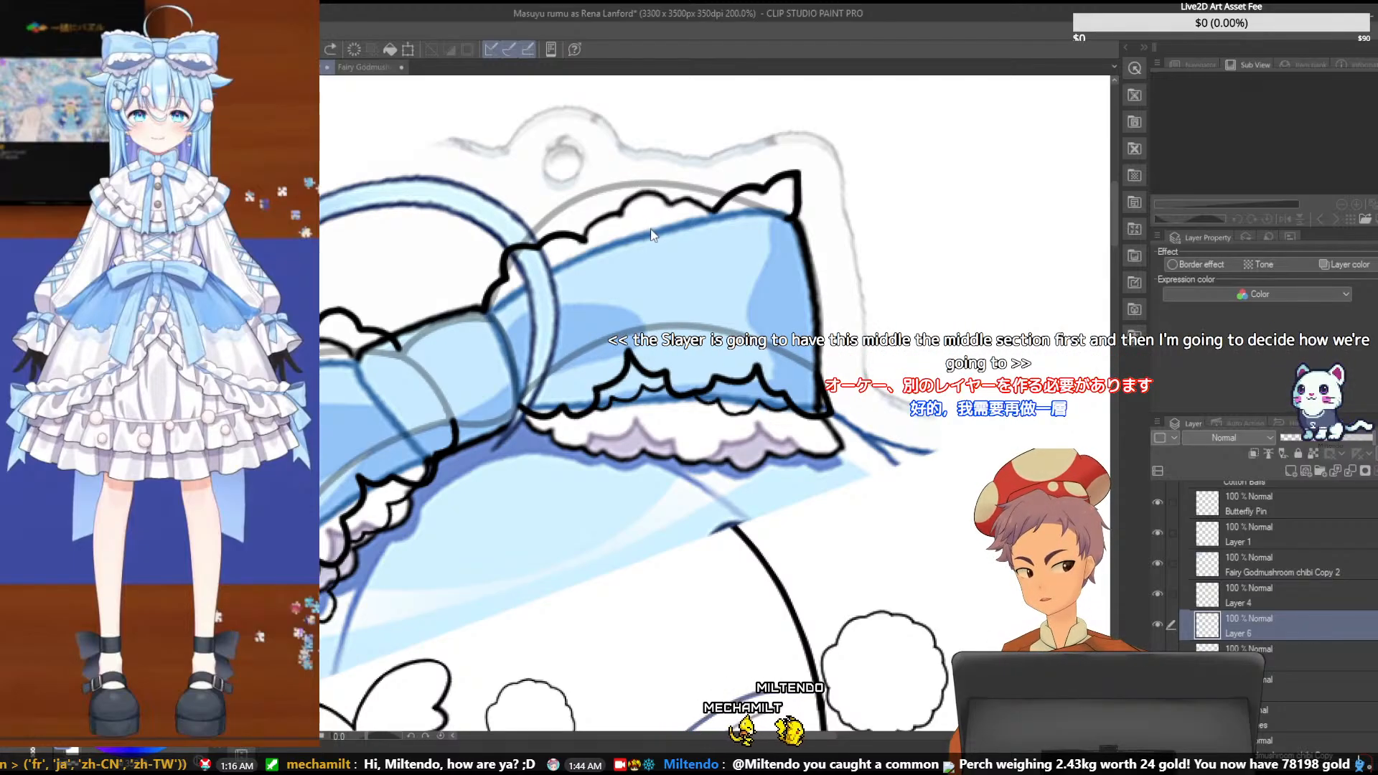
# - Draw the raised middle scallop of the right loop's upper ruffle with short curves on the new layer, and save the file
pyautogui.moveTo(620, 215); pyautogui.dragTo(647, 194)
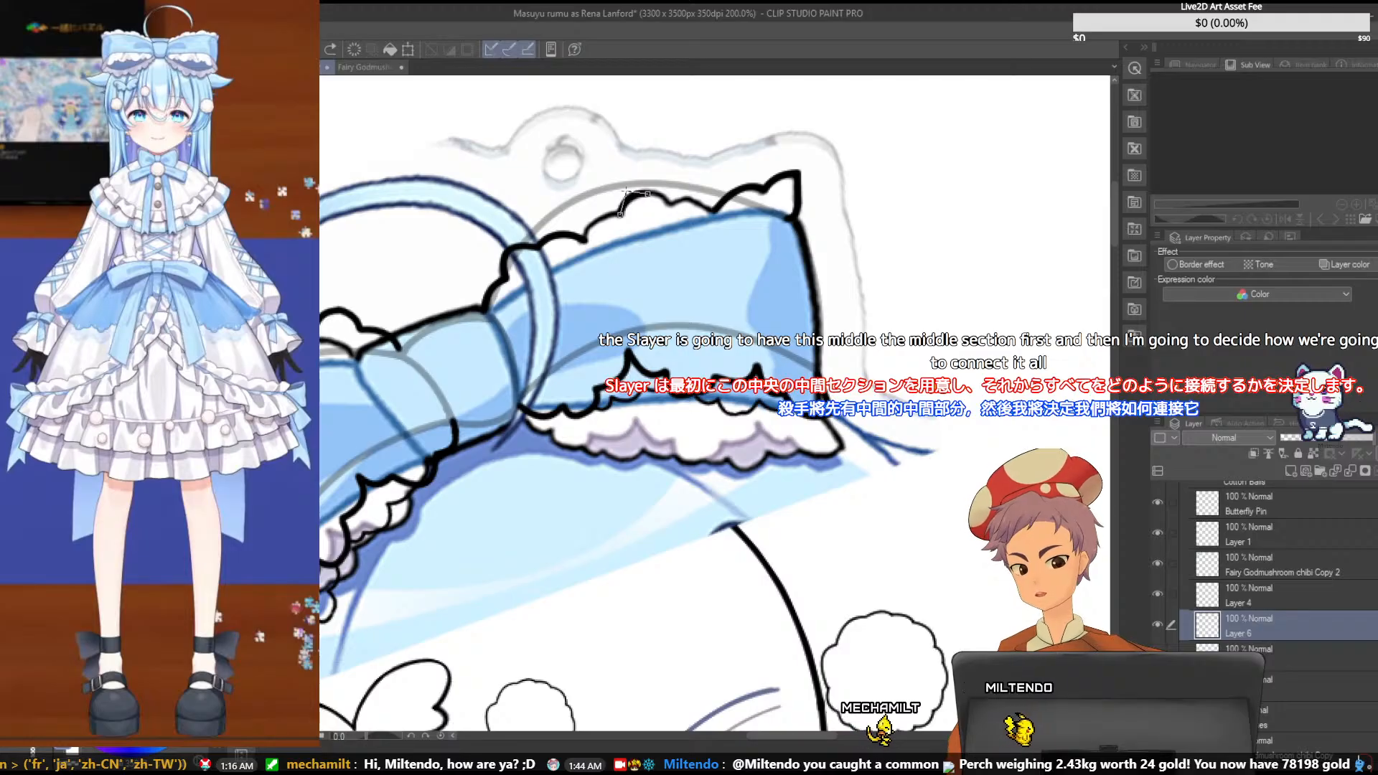
pyautogui.click(625, 192)
pyautogui.moveTo(643, 193); pyautogui.dragTo(672, 207)
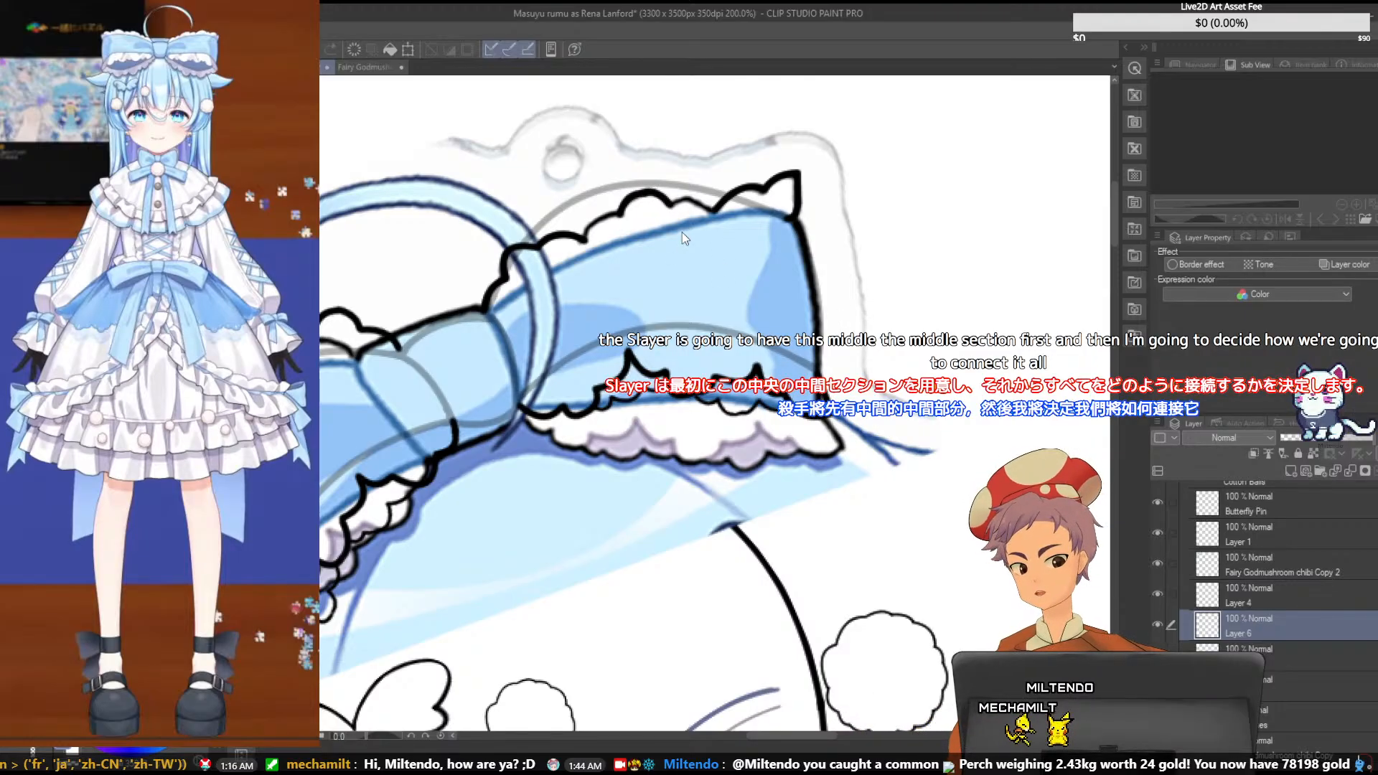
pyautogui.moveTo(641, 194); pyautogui.dragTo(672, 205)
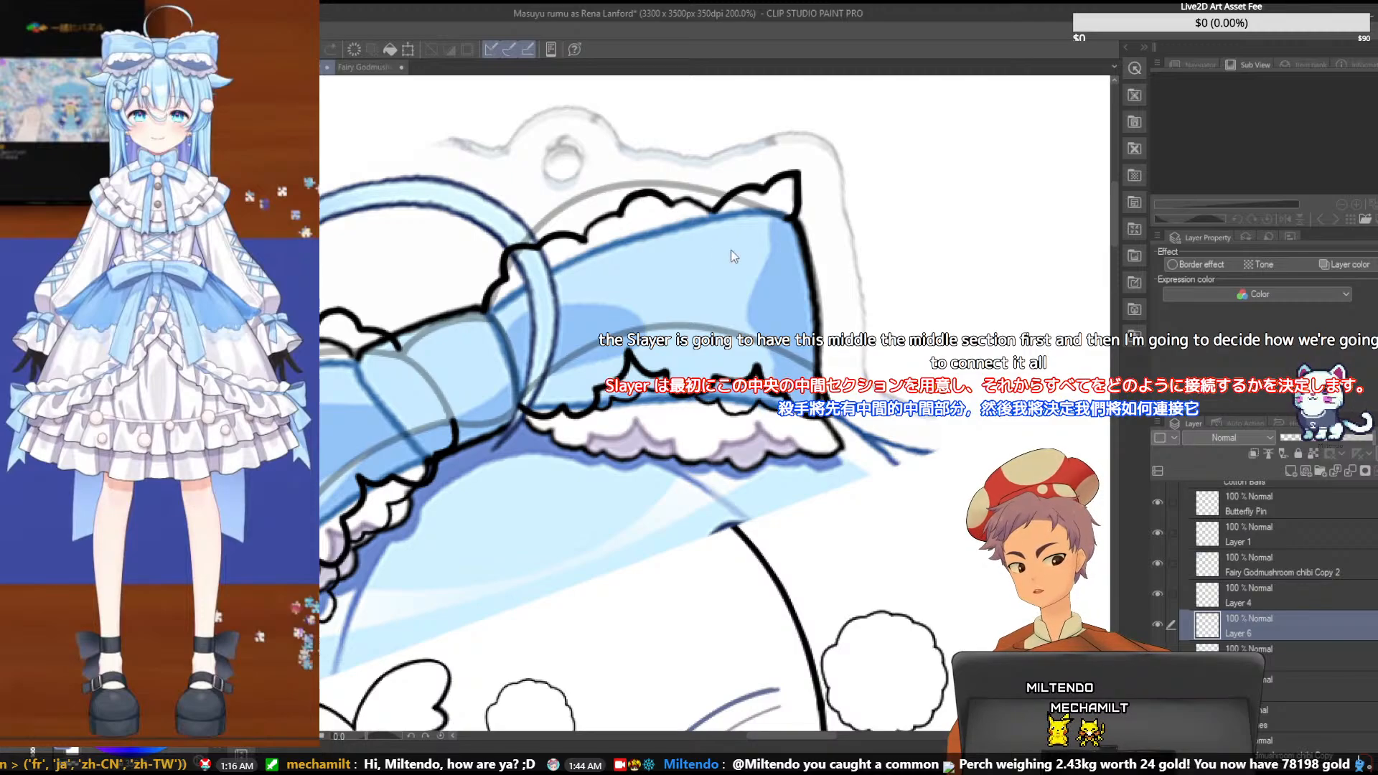
pyautogui.hotkey('ctrl', 'z')
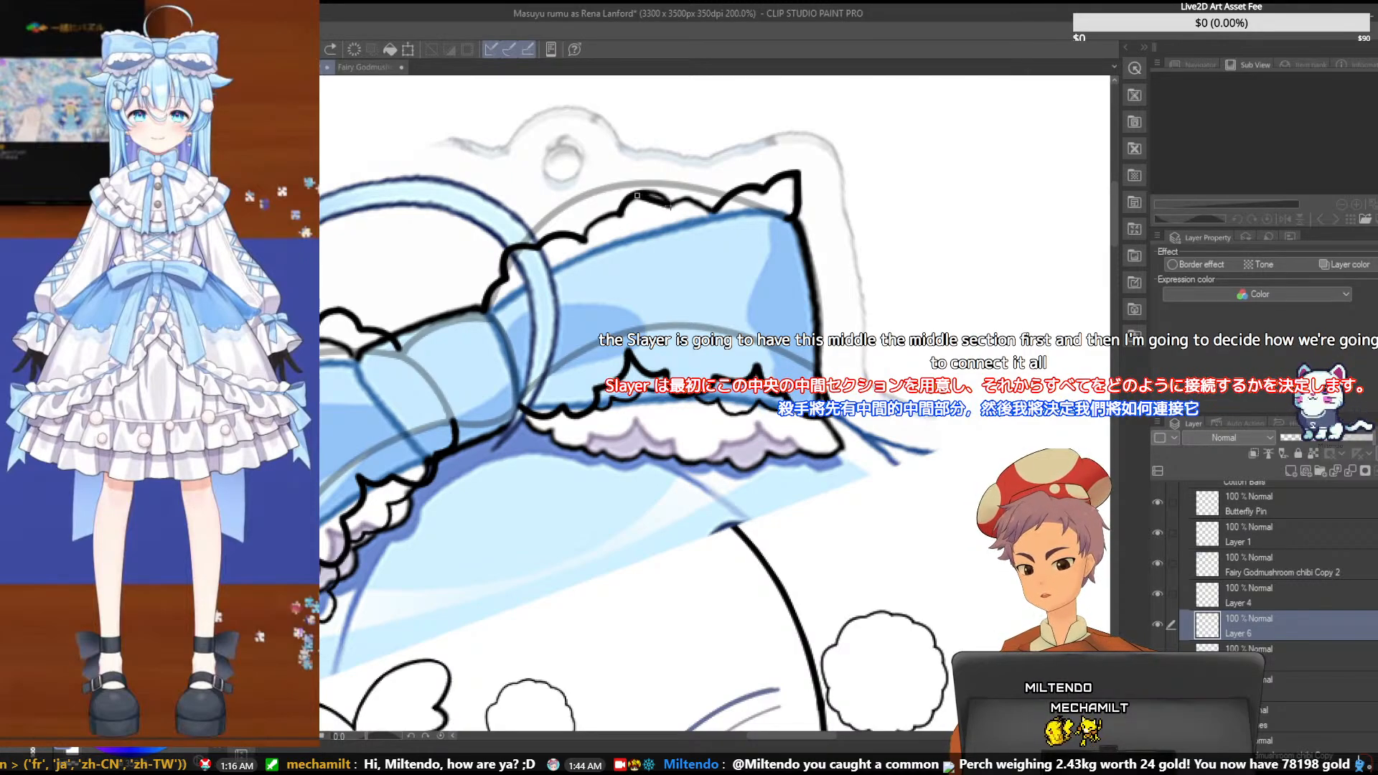
pyautogui.moveTo(671, 206); pyautogui.dragTo(672, 205)
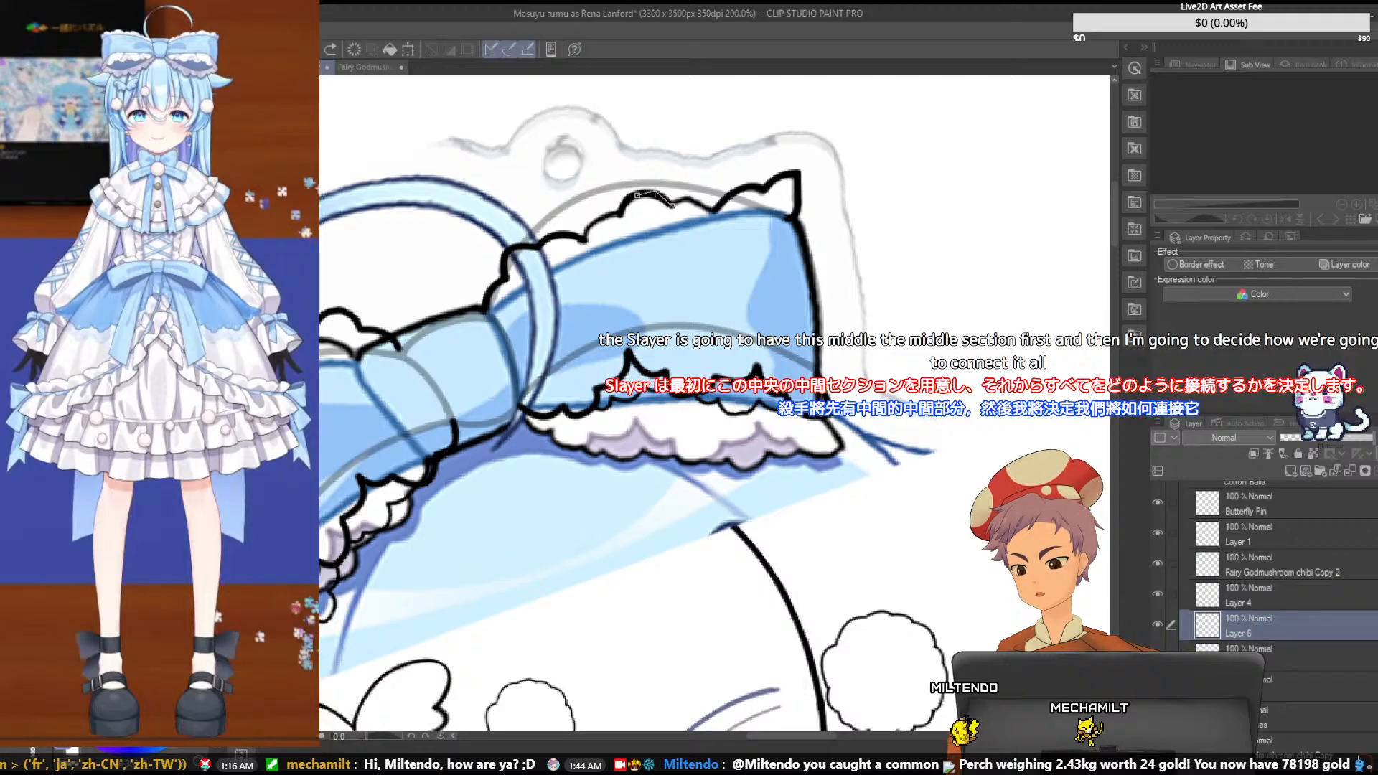
pyautogui.click(655, 192)
pyautogui.hotkey('ctrl', 's')
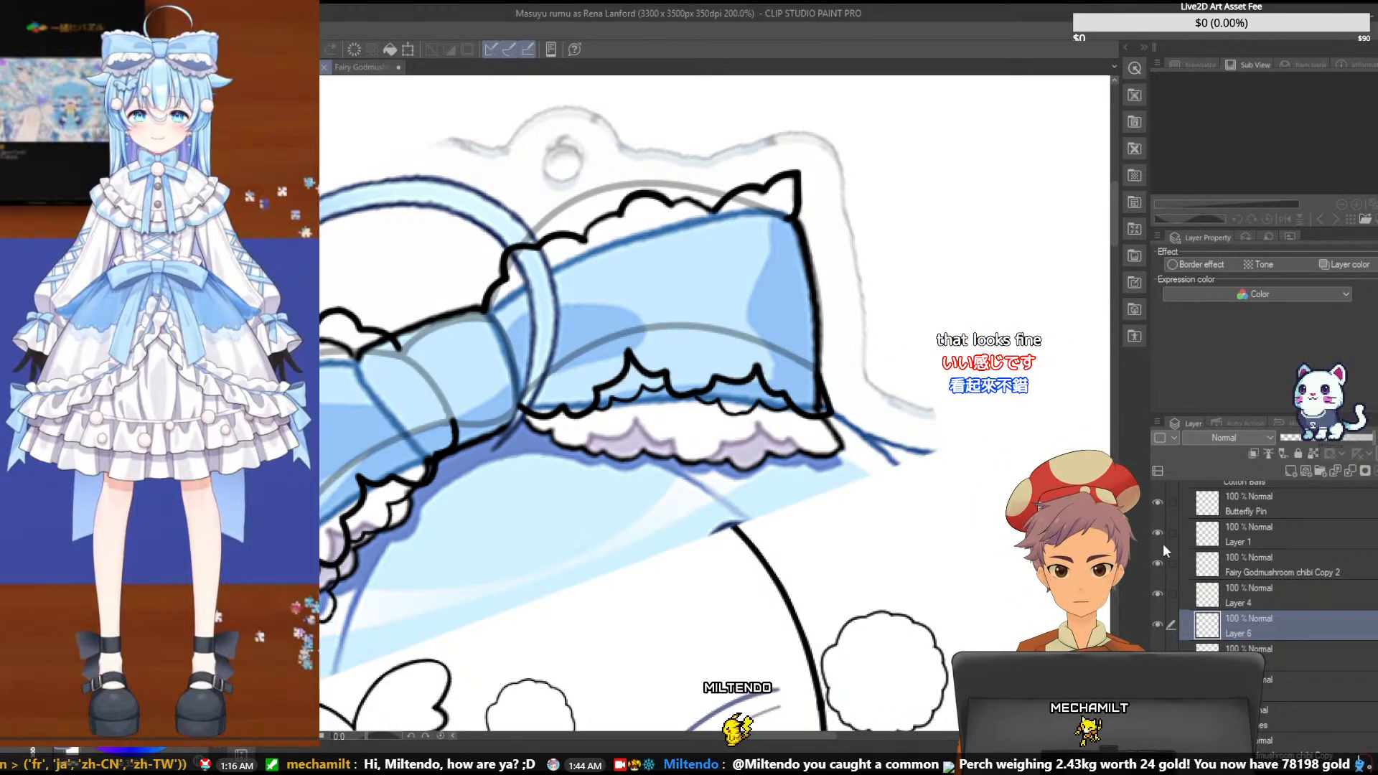
# - Try to move the right loop's pointed end ruffle outward and rotate it clockwise on its own layer, and undo the attempt
pyautogui.click(1277, 682)
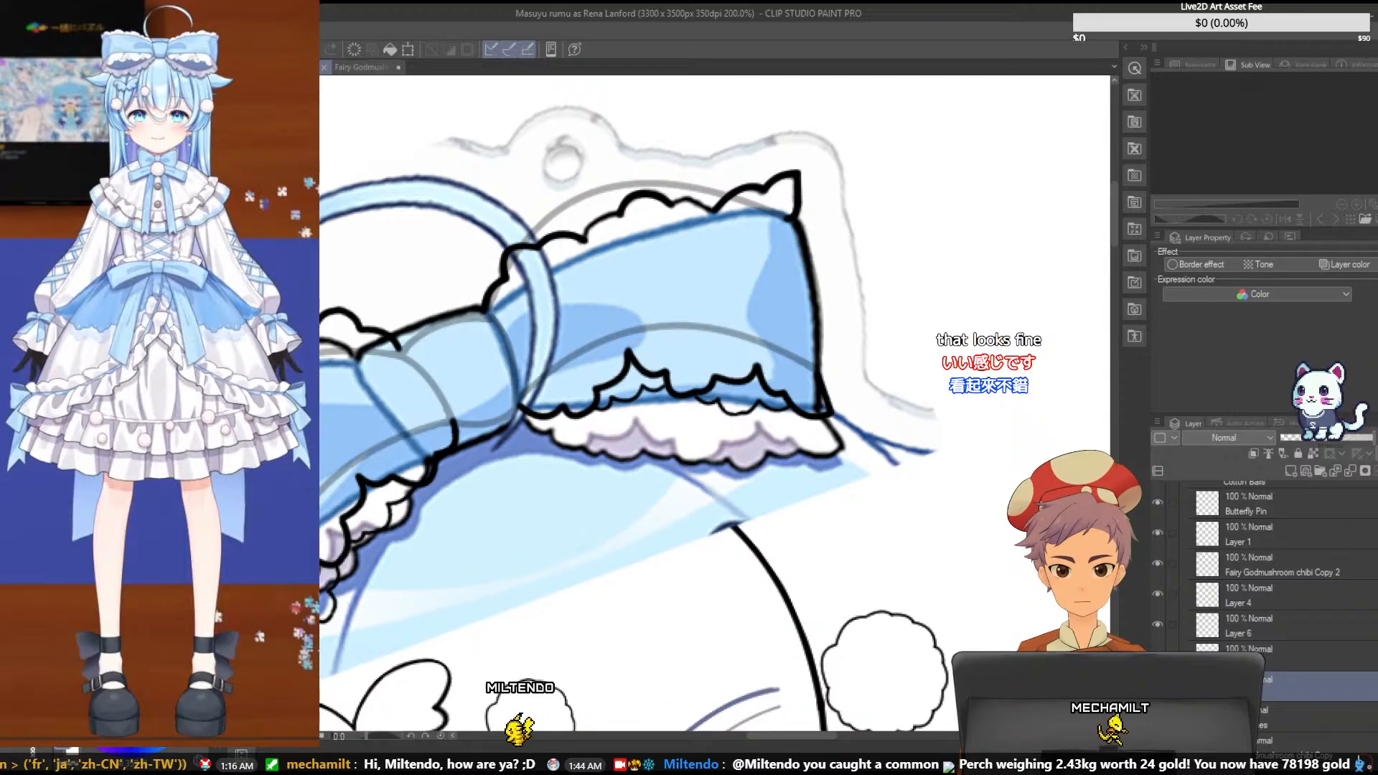
pyautogui.moveTo(707, 199); pyautogui.dragTo(795, 209)
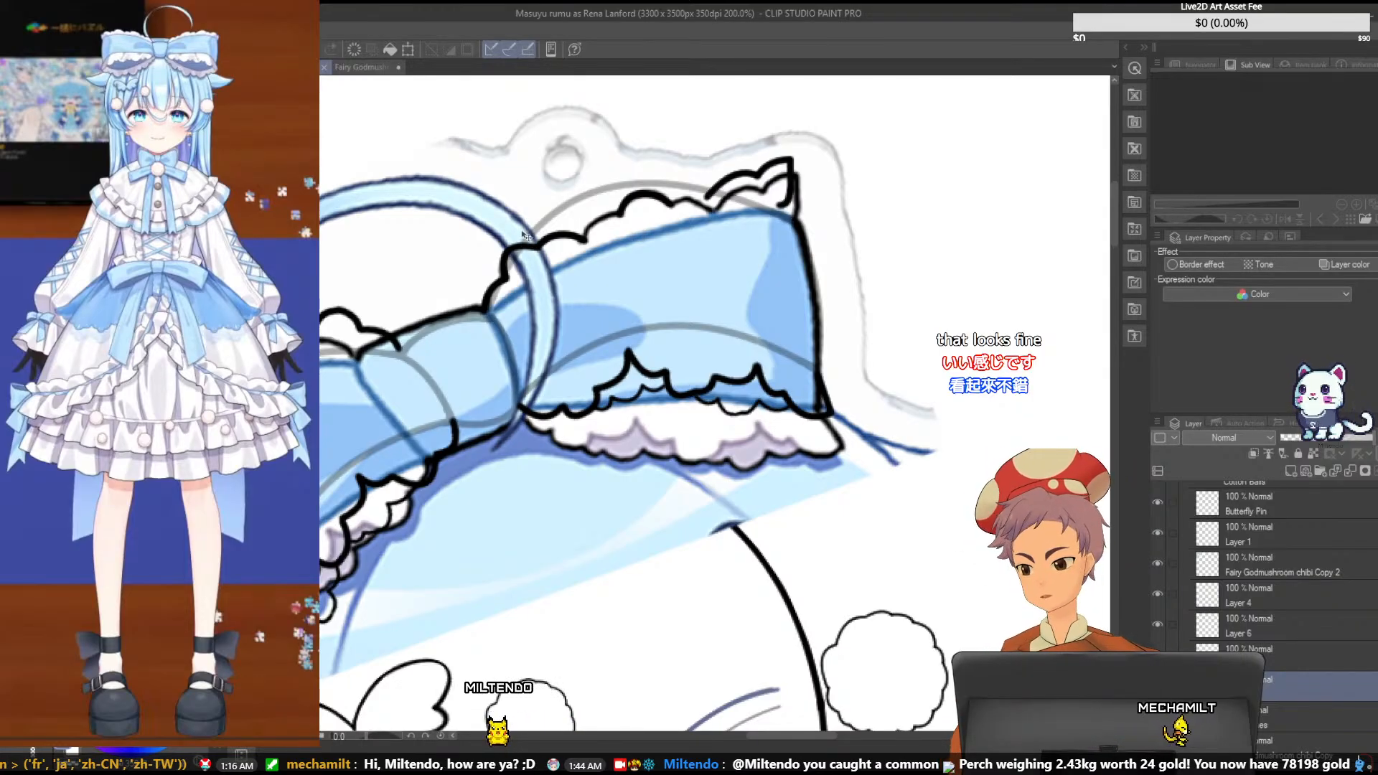
pyautogui.hotkey('ctrl', 't')
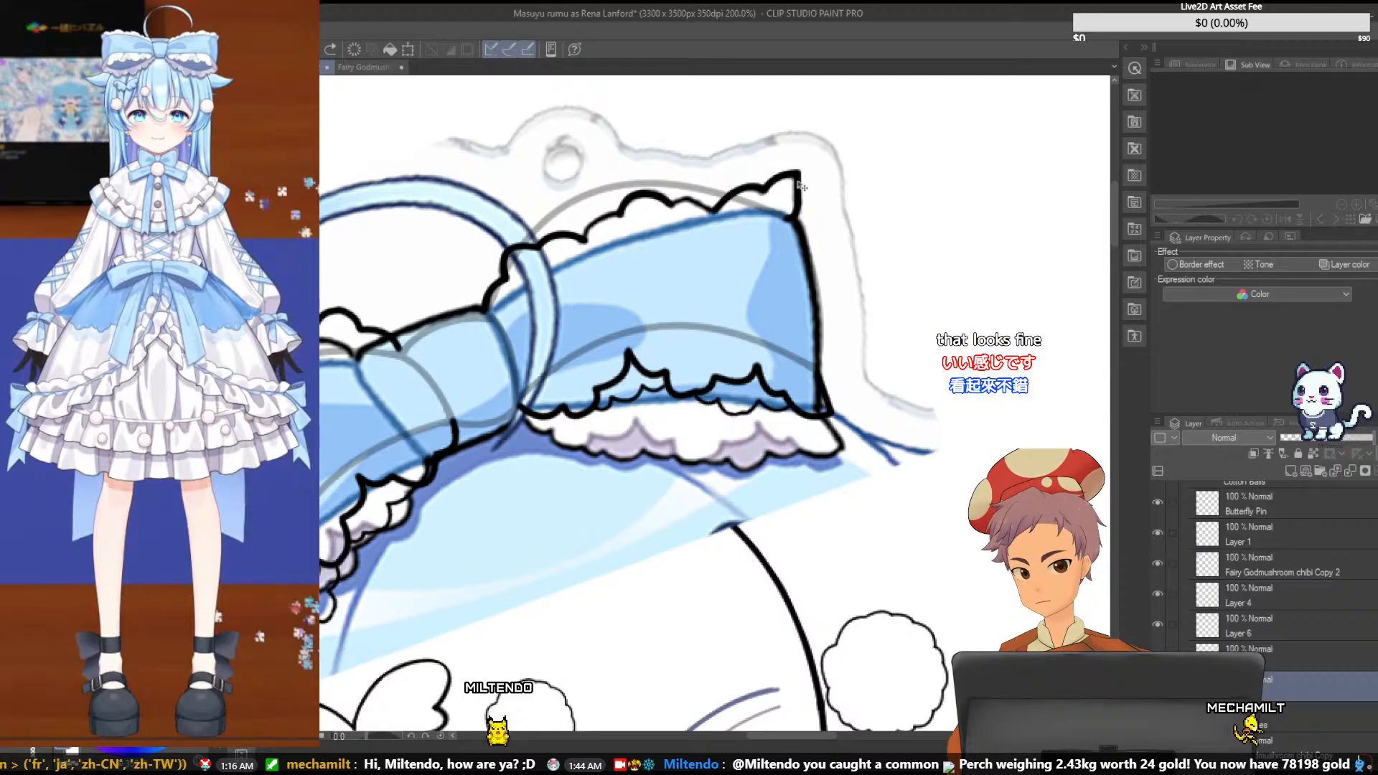
pyautogui.moveTo(824, 148); pyautogui.dragTo(847, 164)
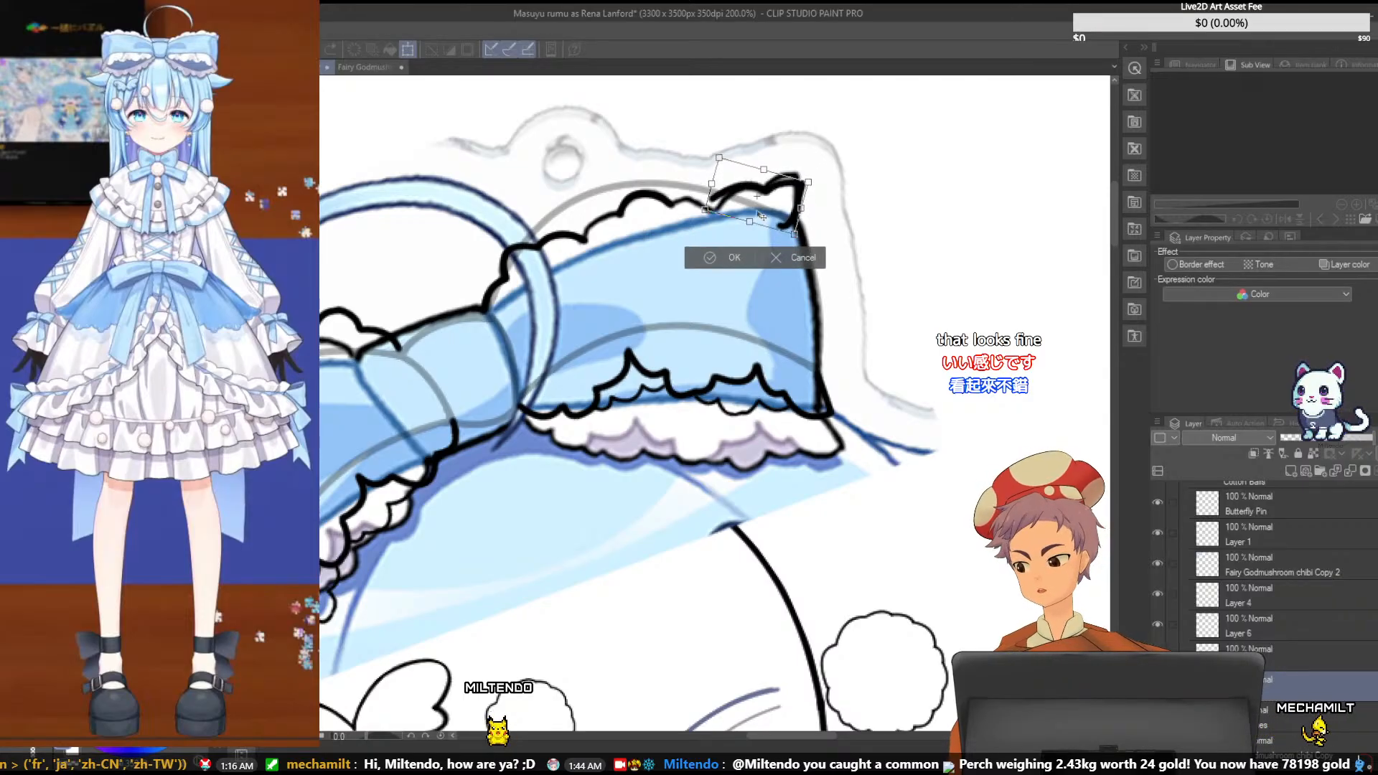
pyautogui.moveTo(759, 211)
pyautogui.mouseDown()
pyautogui.moveTo(754, 167)
pyautogui.moveTo(872, 154)
pyautogui.moveTo(761, 183)
pyautogui.moveTo(833, 205)
pyautogui.moveTo(779, 212)
pyautogui.mouseUp()
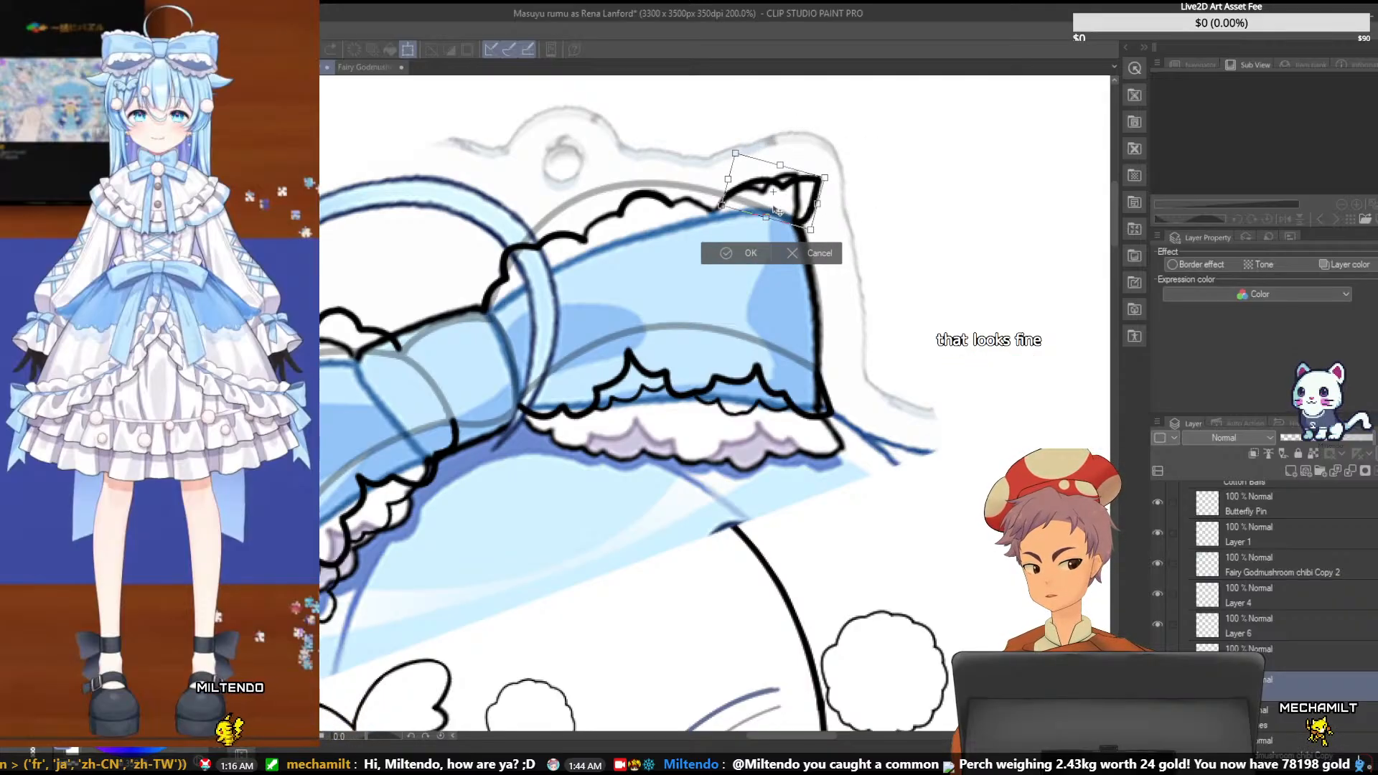
pyautogui.moveTo(860, 146); pyautogui.dragTo(866, 160)
pyautogui.moveTo(807, 197)
pyautogui.mouseDown()
pyautogui.moveTo(809, 178)
pyautogui.moveTo(808, 192)
pyautogui.mouseUp()
pyautogui.moveTo(847, 147); pyautogui.dragTo(843, 142)
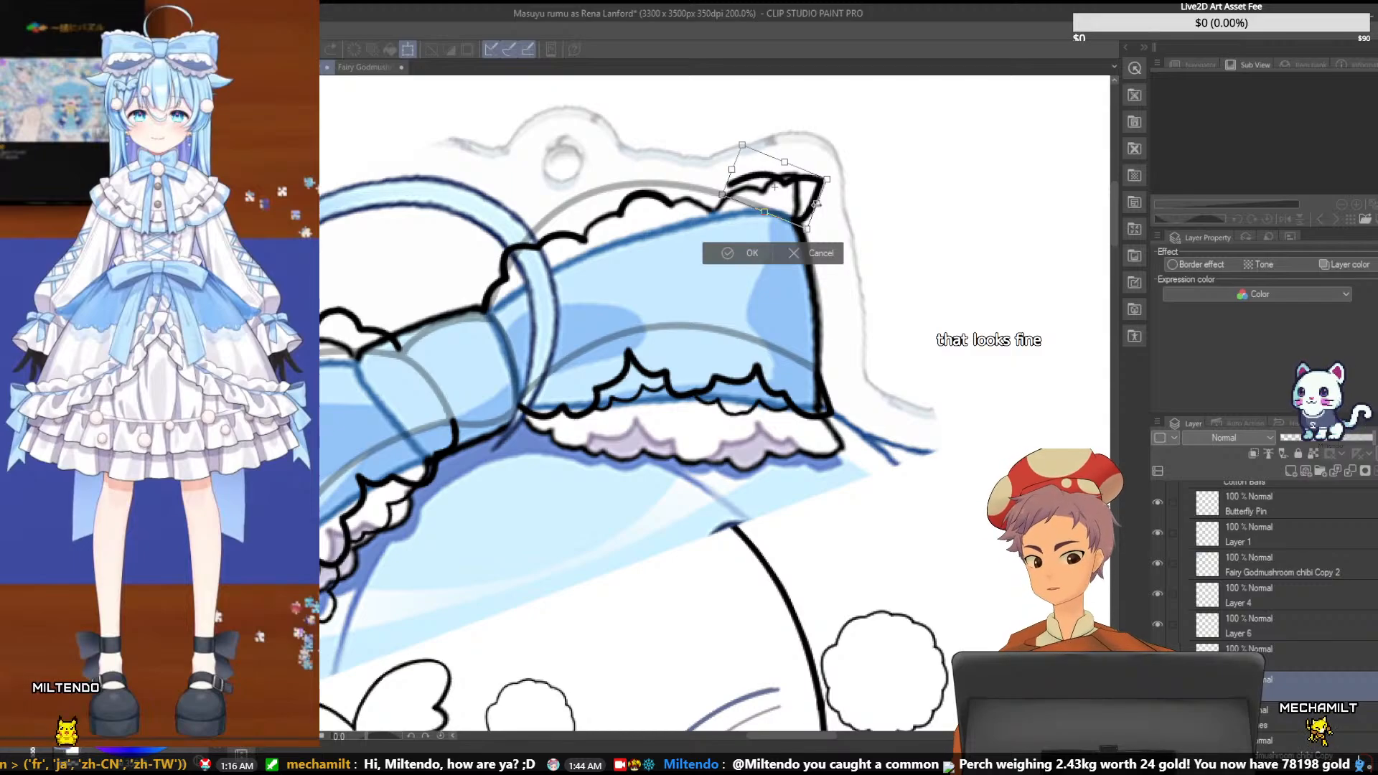
pyautogui.press('Return')
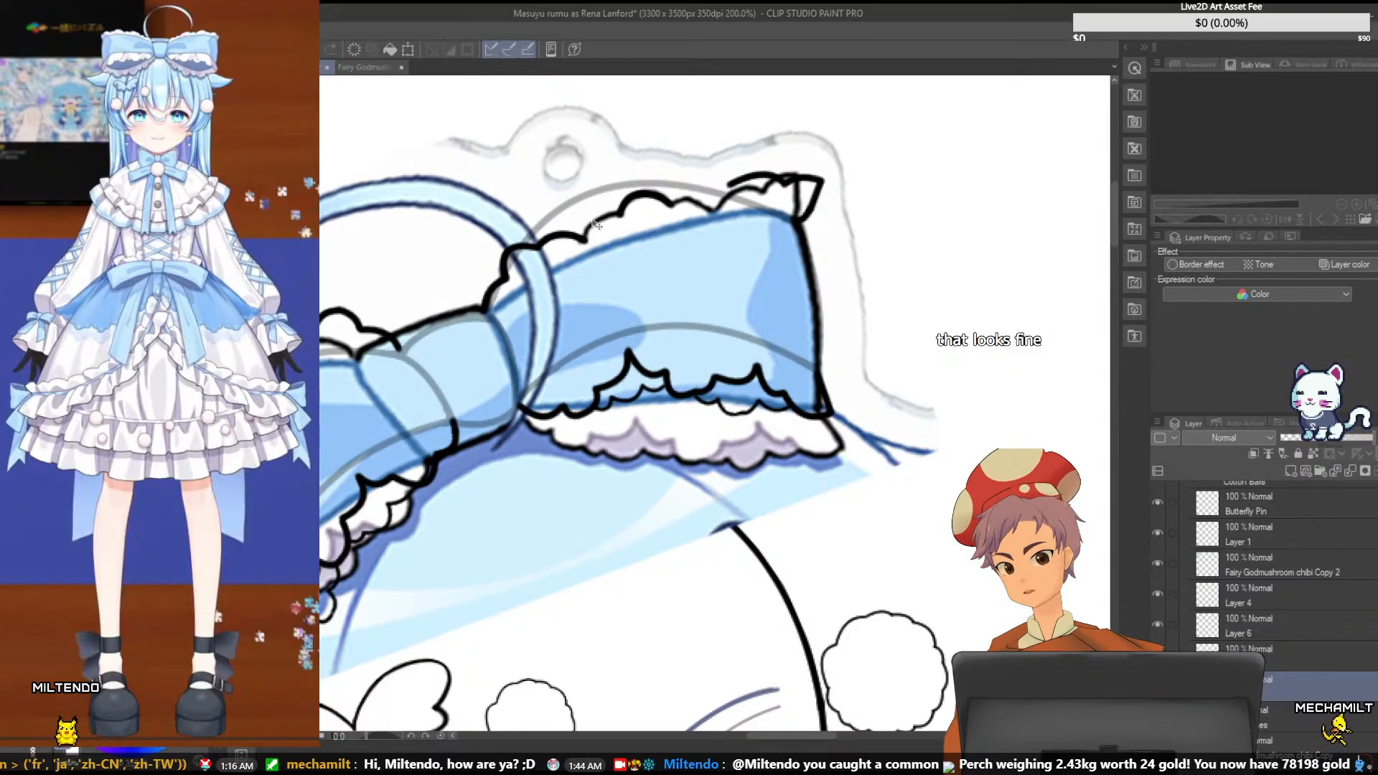
pyautogui.moveTo(567, 234); pyautogui.dragTo(547, 195)
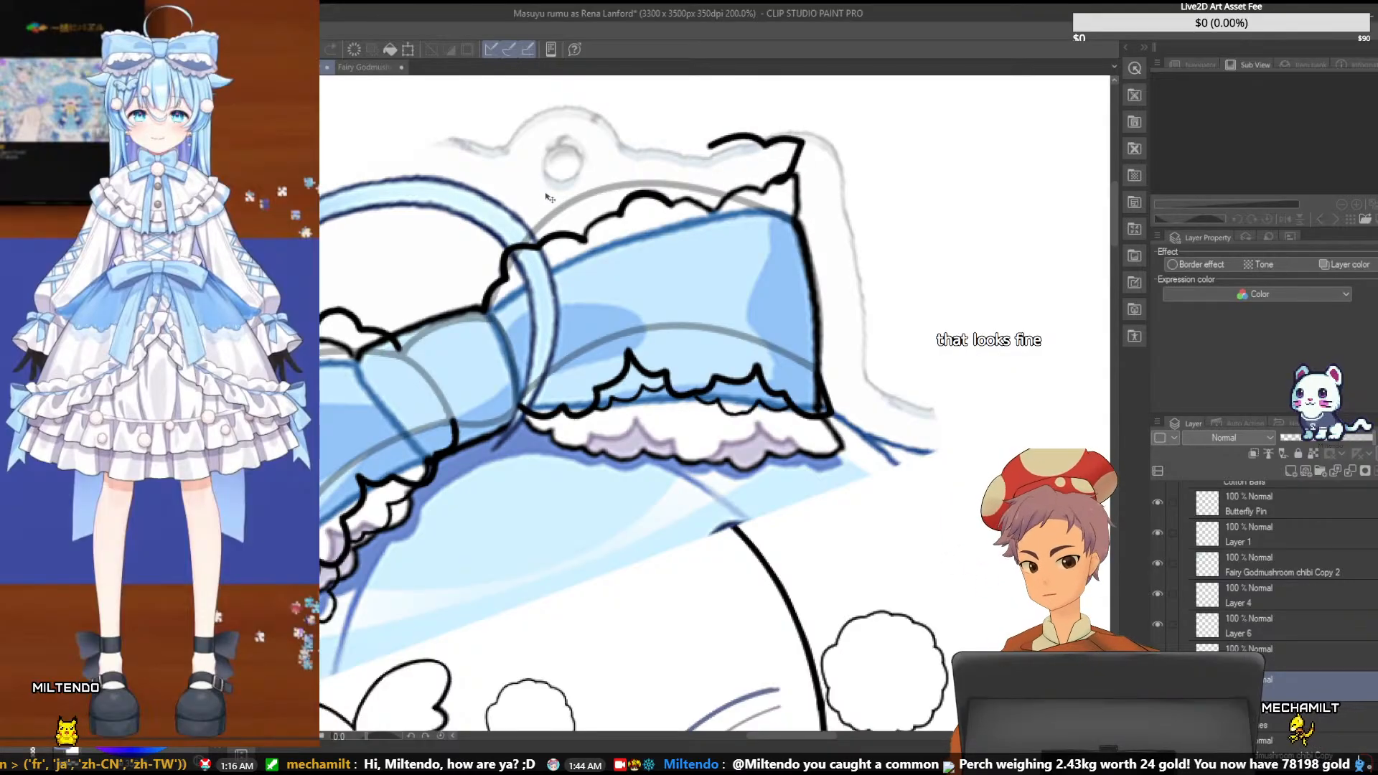
pyautogui.hotkey('ctrl', 'z')
pyautogui.hotkey('ctrl', 'z')
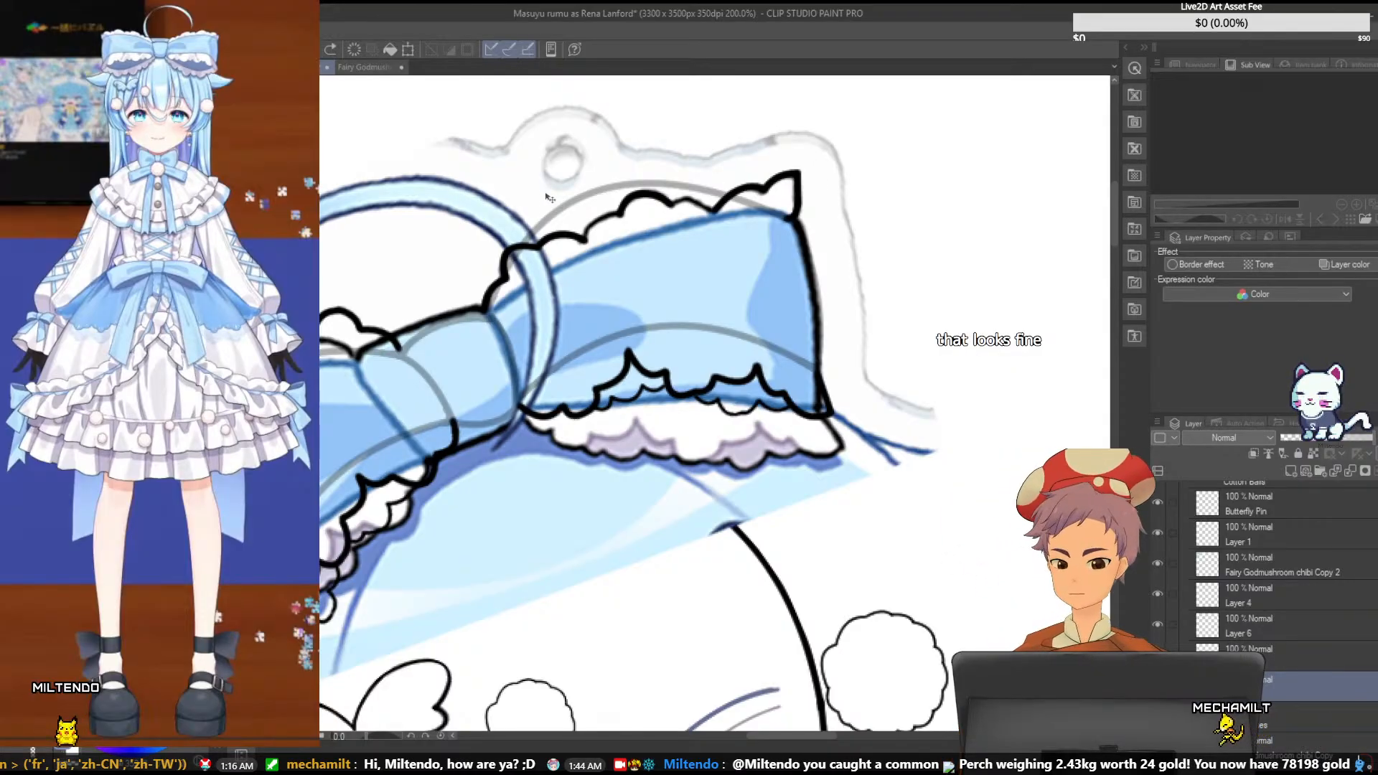
# - Transform the right loop's pointed end ruffle, rotating it slightly clockwise and shifting it just beyond the loop's outer upper corner
pyautogui.hotkey('ctrl', 't')
pyautogui.moveTo(833, 129)
pyautogui.mouseDown()
pyautogui.moveTo(852, 158)
pyautogui.moveTo(804, 180)
pyautogui.moveTo(836, 137)
pyautogui.moveTo(848, 159)
pyautogui.moveTo(805, 193)
pyautogui.mouseUp()
pyautogui.moveTo(842, 149); pyautogui.dragTo(850, 161)
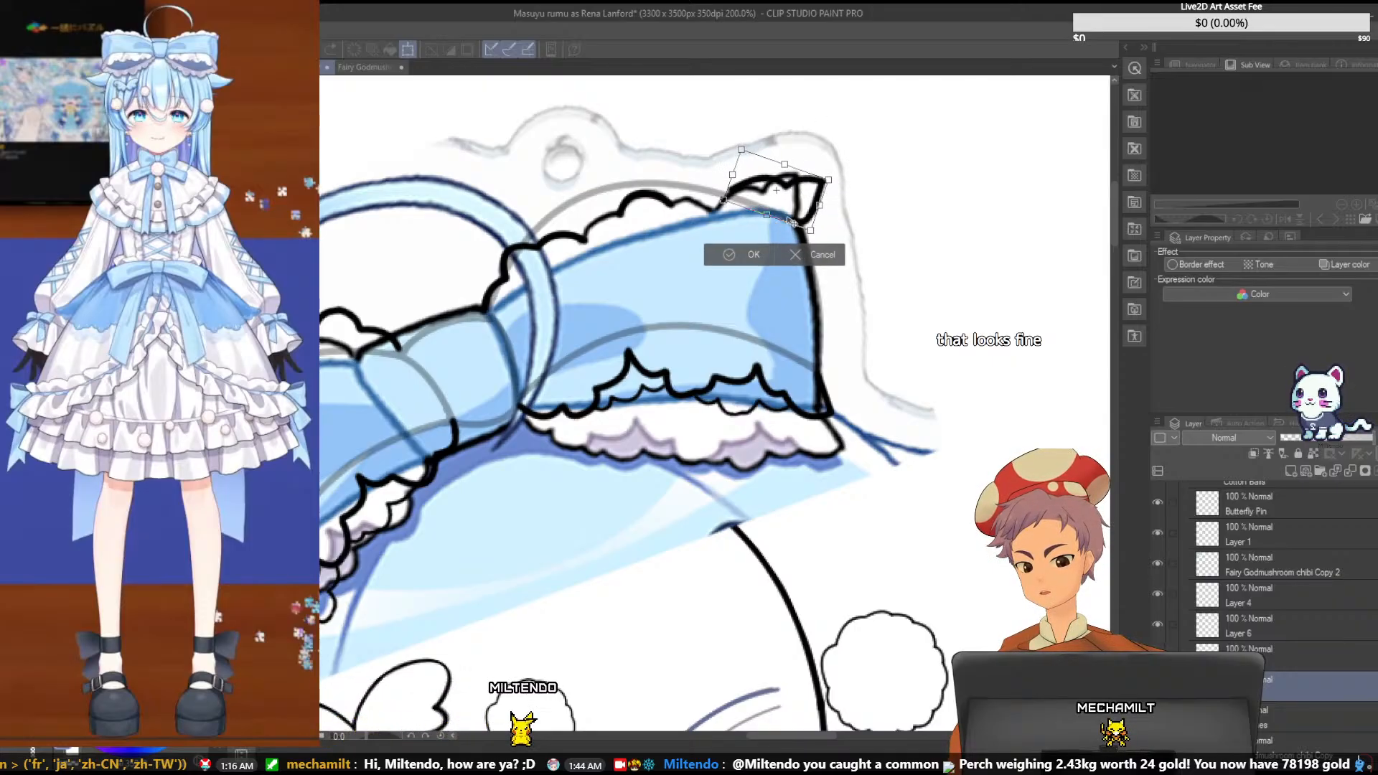
pyautogui.moveTo(791, 222); pyautogui.dragTo(793, 221)
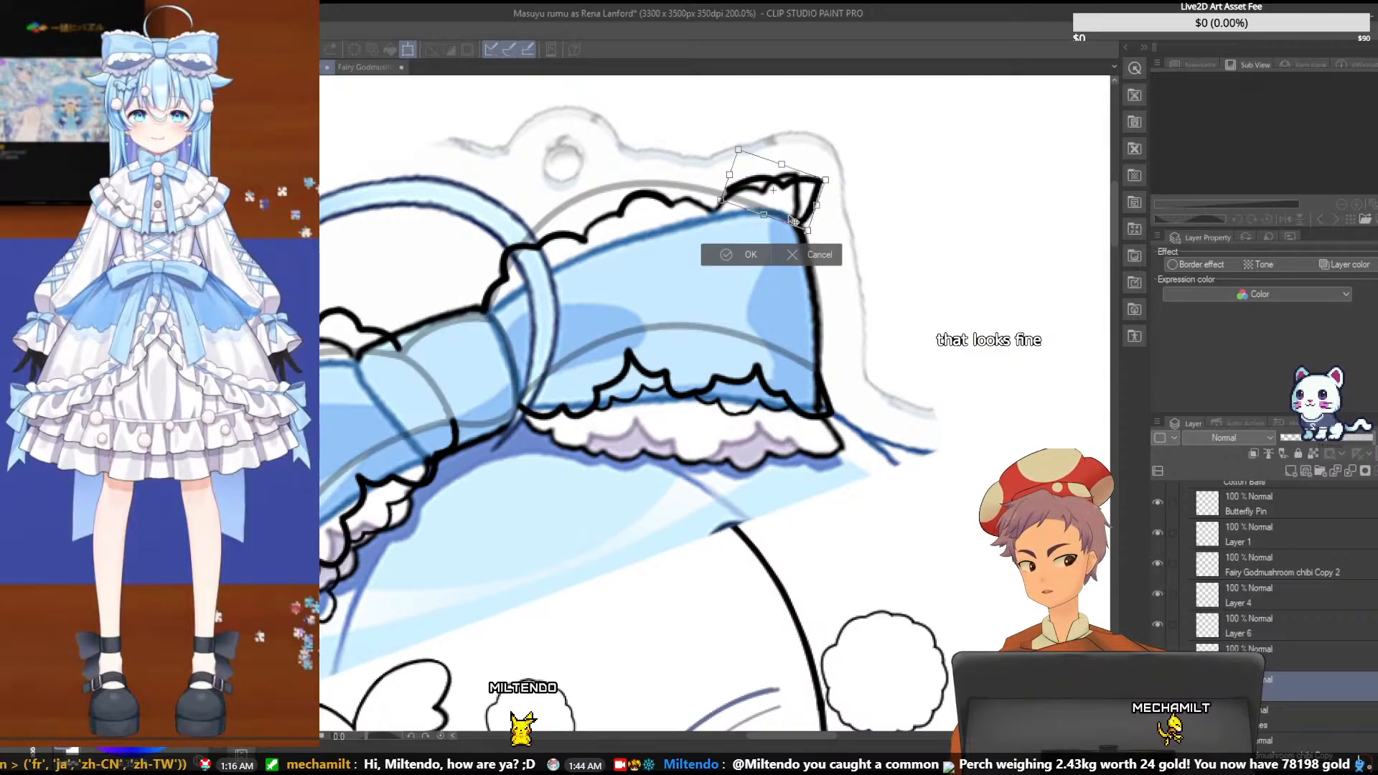
pyautogui.moveTo(794, 221); pyautogui.dragTo(795, 219)
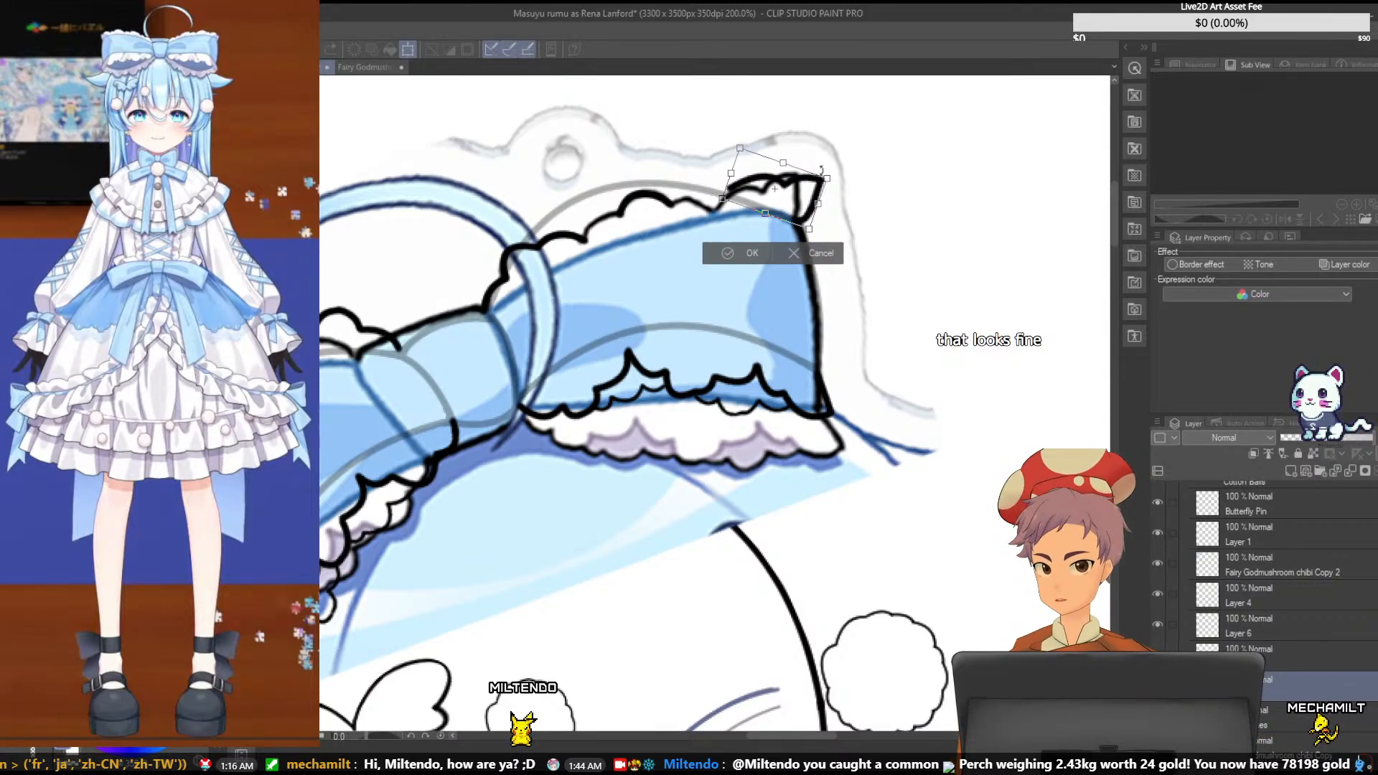
pyautogui.moveTo(851, 160); pyautogui.dragTo(849, 155)
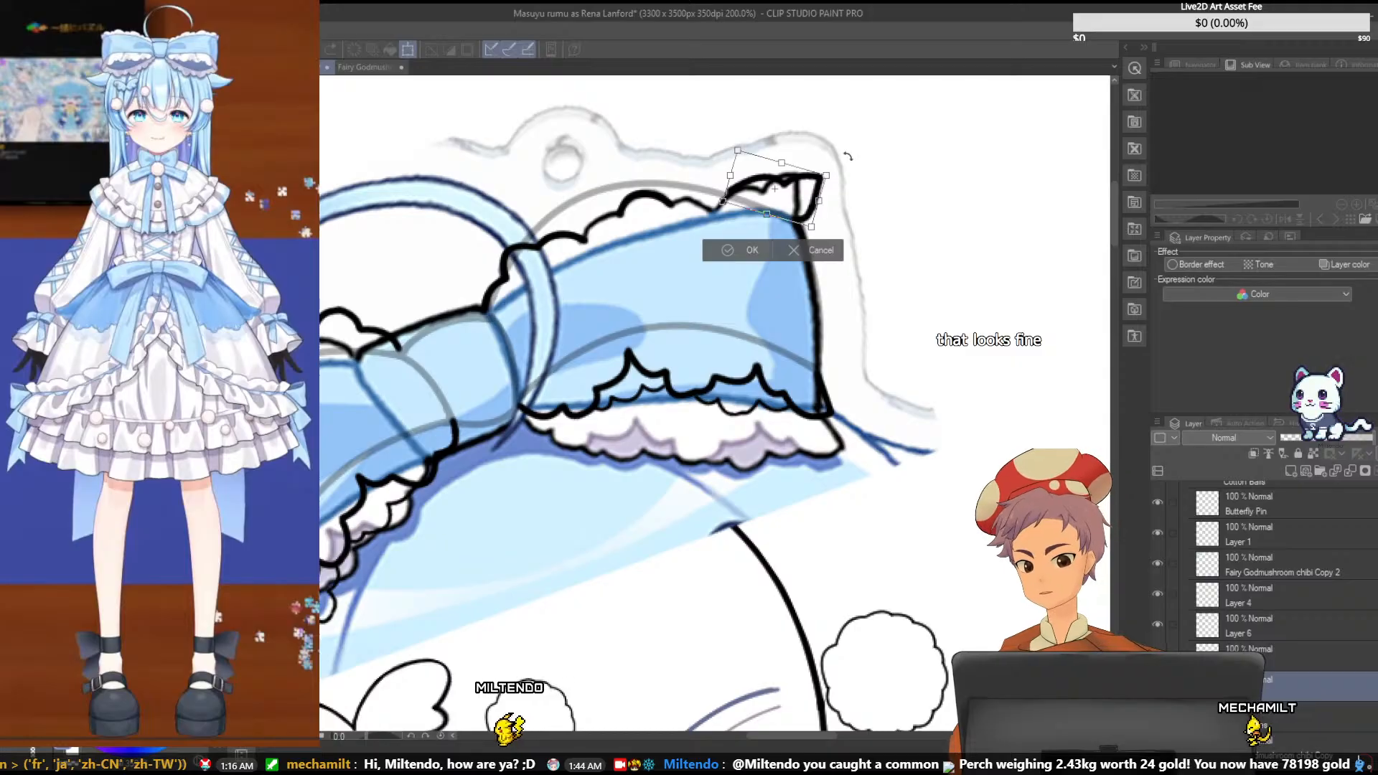
pyautogui.press('Return')
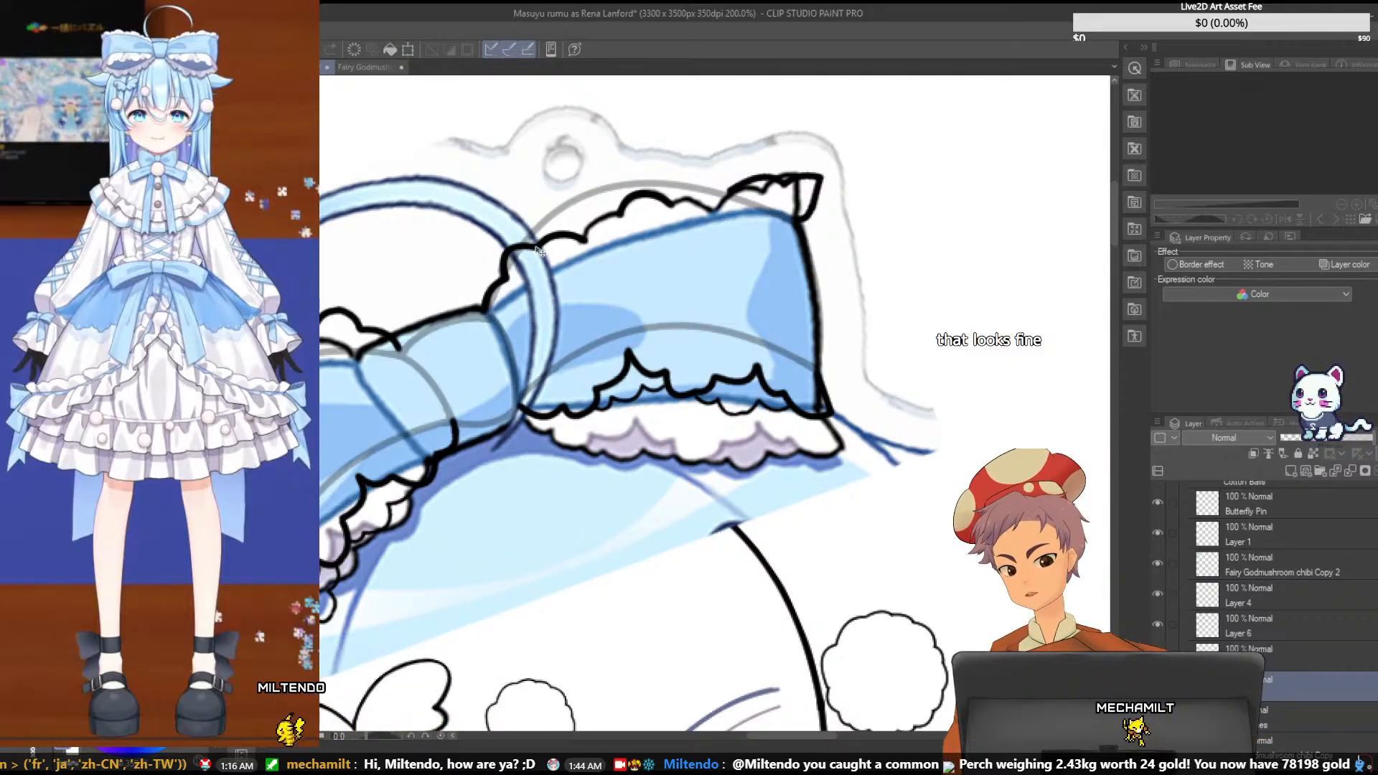
pyautogui.hotkey('ctrl', 'z')
pyautogui.hotkey('ctrl', 'y')
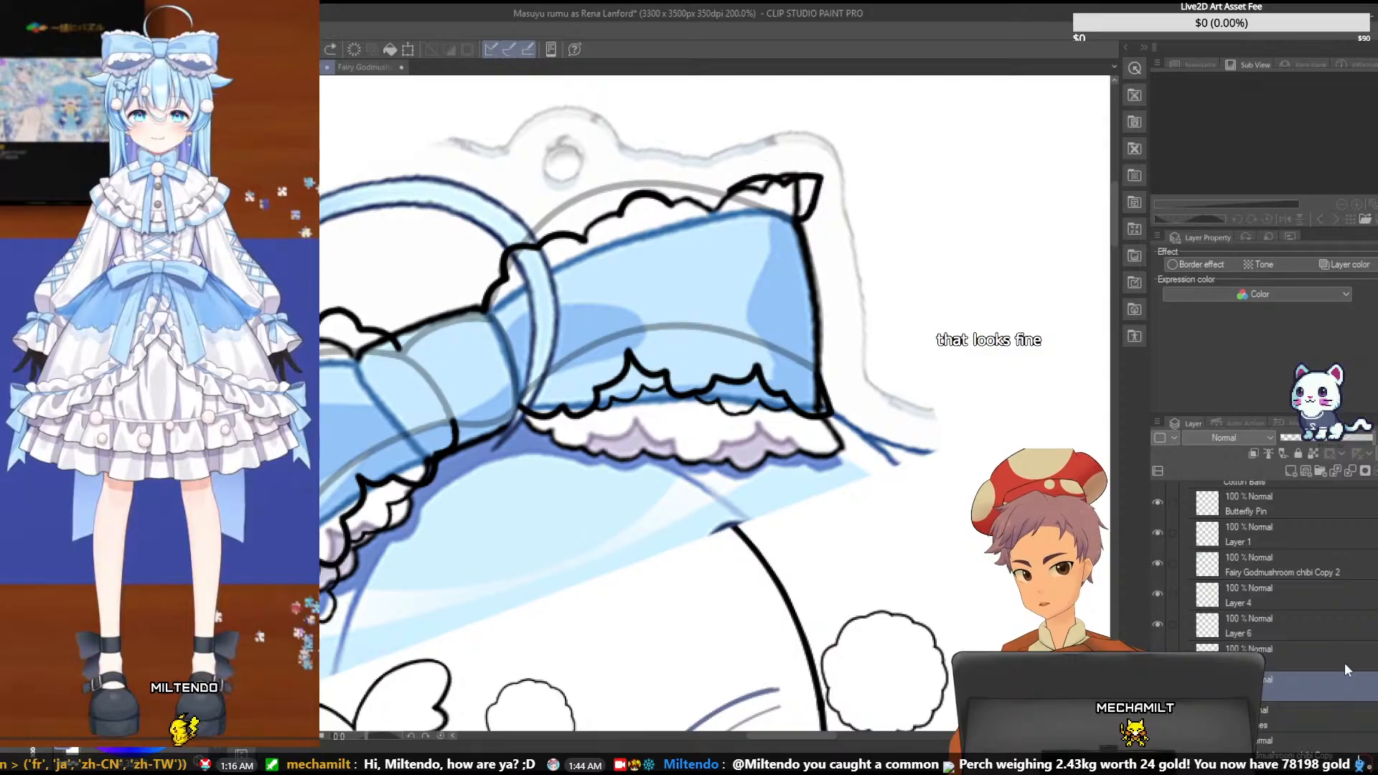
# - Transform the scallops beside the knot on their own layer, rotating them counterclockwise and moving them up and away from the loop's upper edge
pyautogui.click(1301, 622)
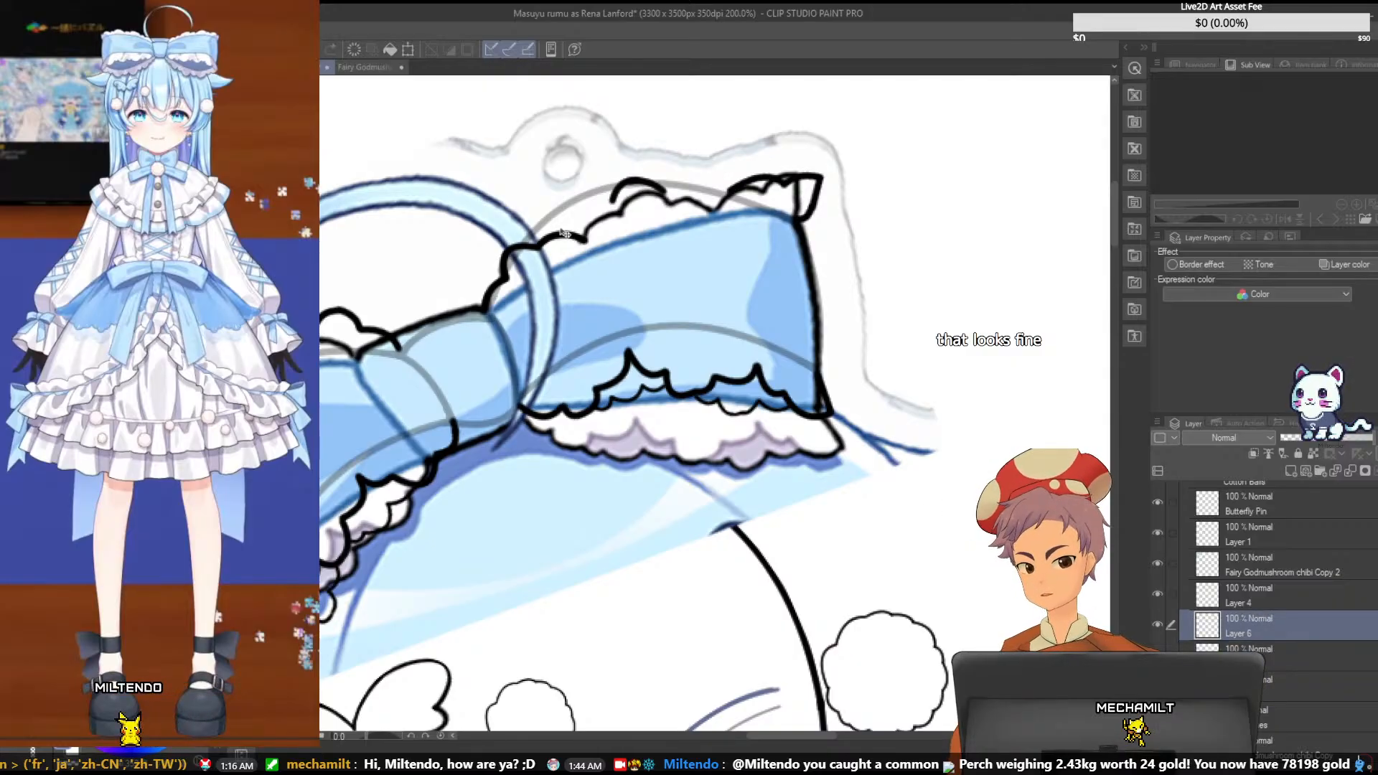
pyautogui.click(1362, 658)
pyautogui.moveTo(562, 255)
pyautogui.mouseDown()
pyautogui.moveTo(576, 186)
pyautogui.moveTo(547, 171)
pyautogui.mouseUp()
pyautogui.hotkey('ctrl', 't')
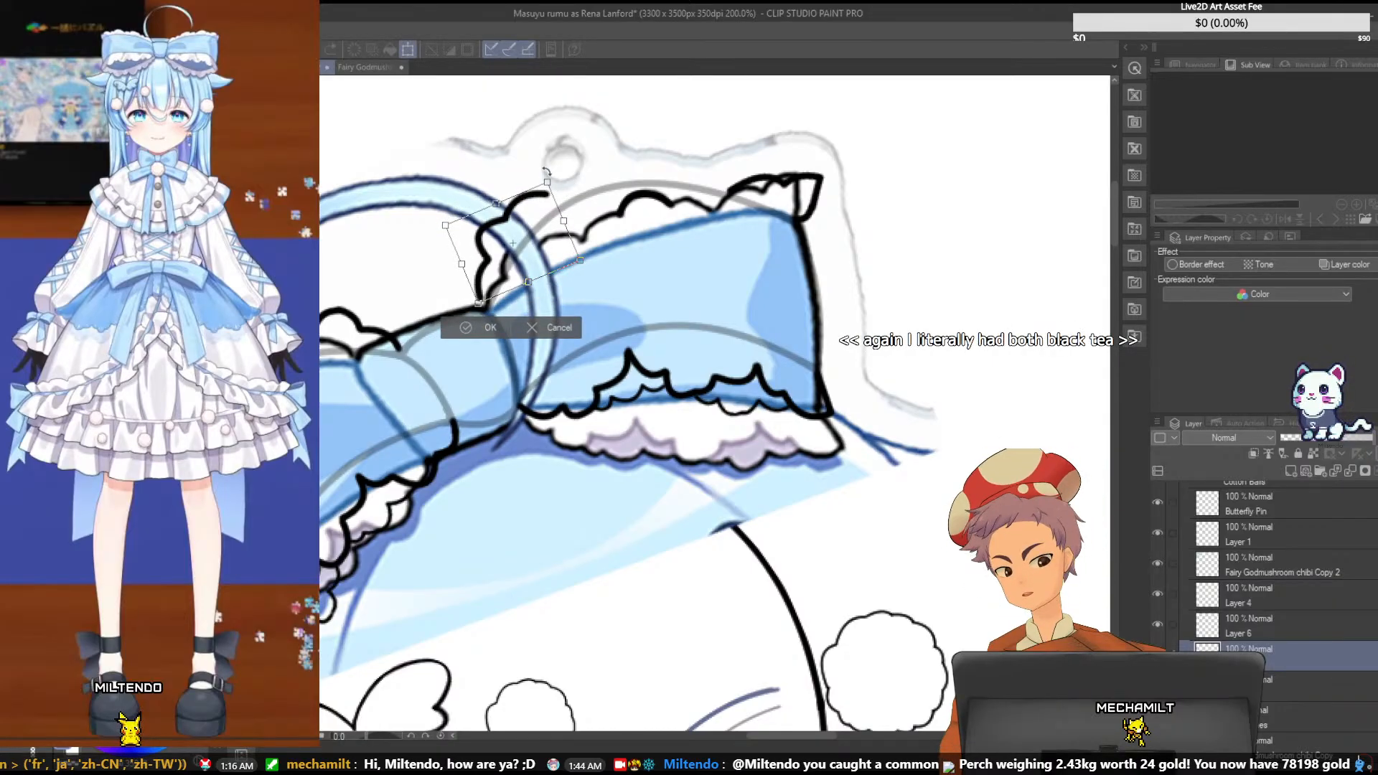
pyautogui.moveTo(537, 203)
pyautogui.mouseDown()
pyautogui.moveTo(542, 183)
pyautogui.moveTo(517, 207)
pyautogui.moveTo(552, 190)
pyautogui.moveTo(532, 215)
pyautogui.mouseUp()
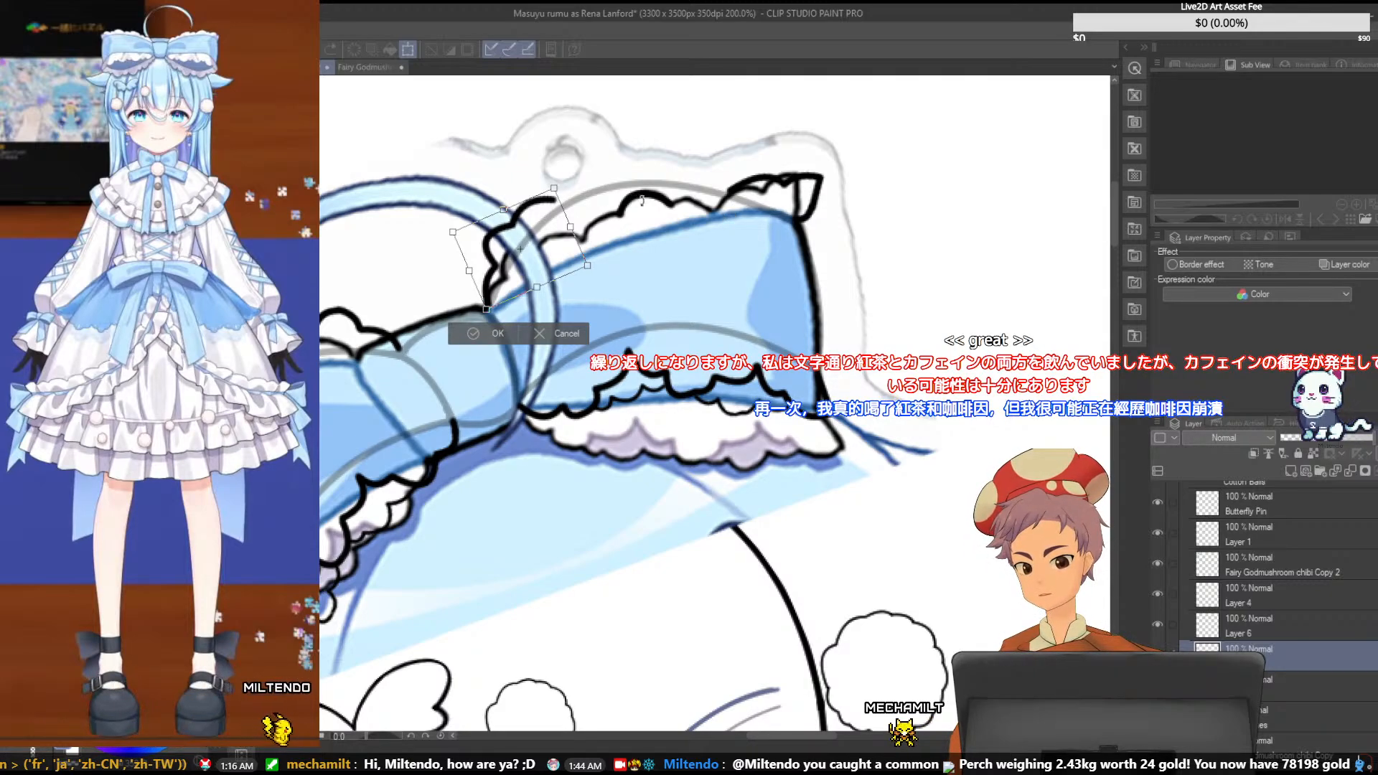
pyautogui.press('Return')
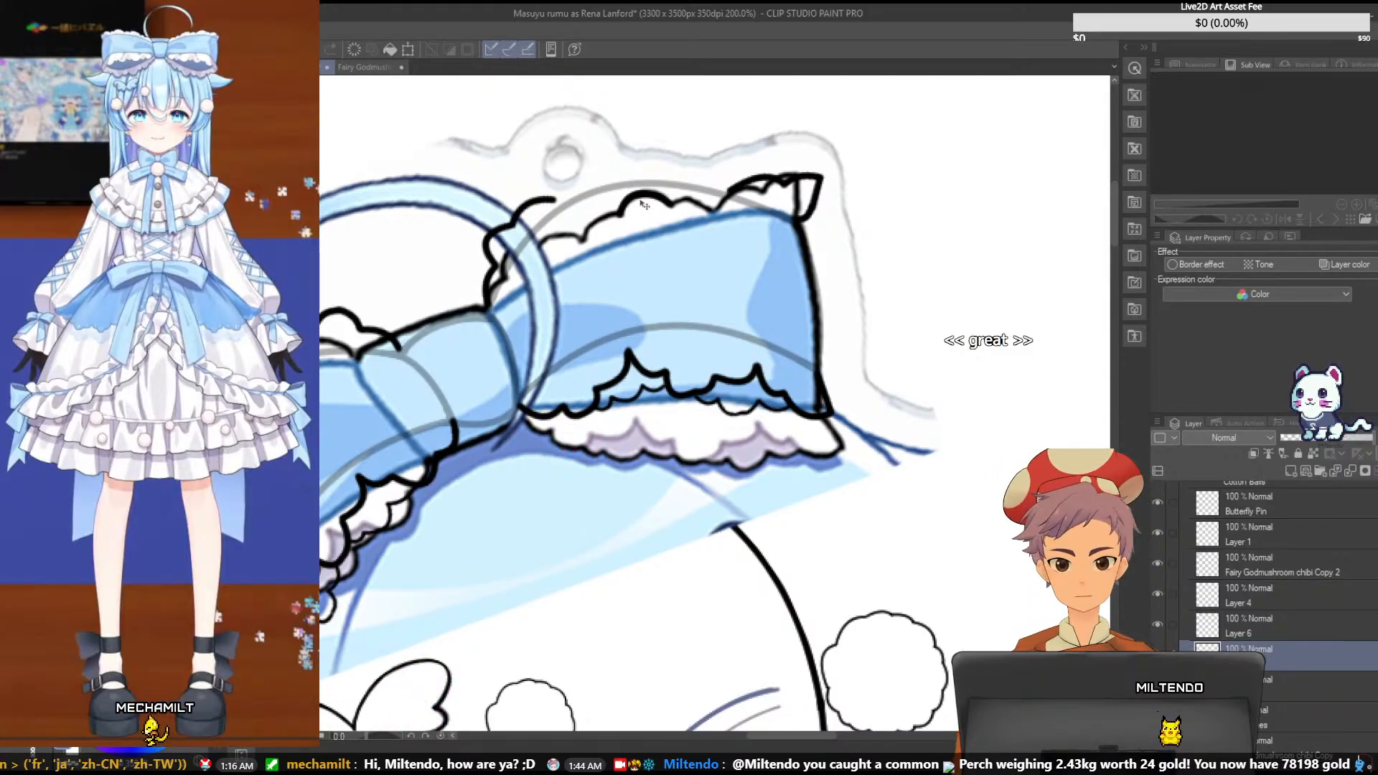
# - Move the middle scallop on Layer 6 upward, clear of the right loop's upper edge
pyautogui.click(1289, 679)
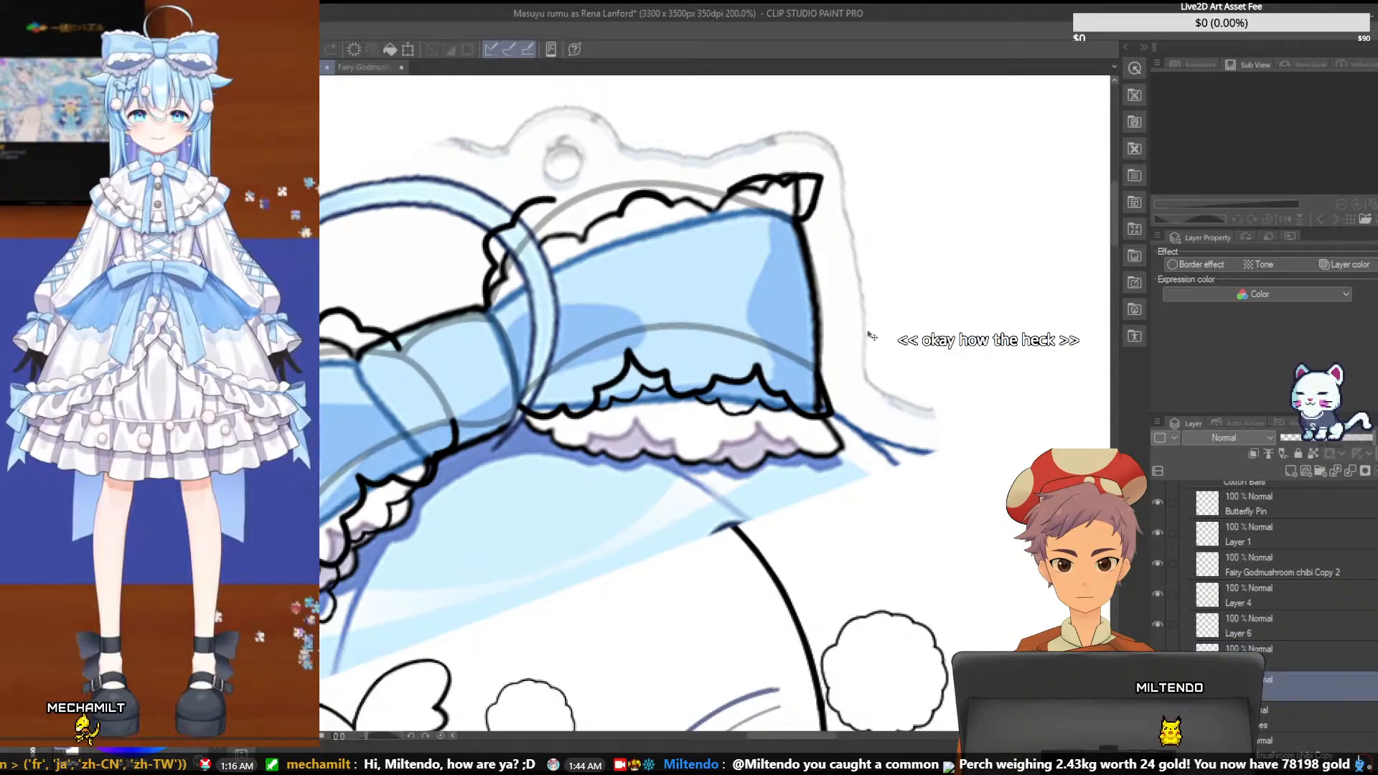
pyautogui.click(1260, 632)
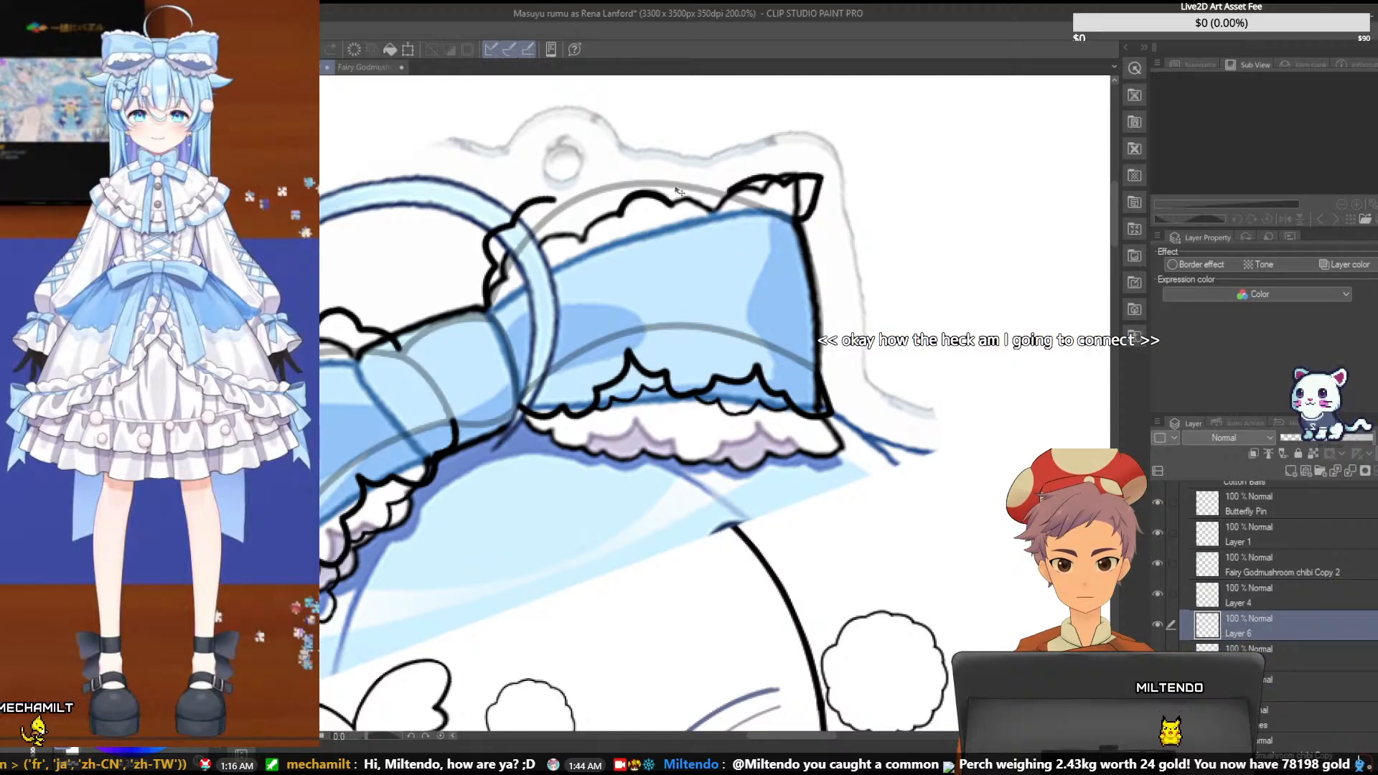
pyautogui.moveTo(609, 174); pyautogui.dragTo(664, 163)
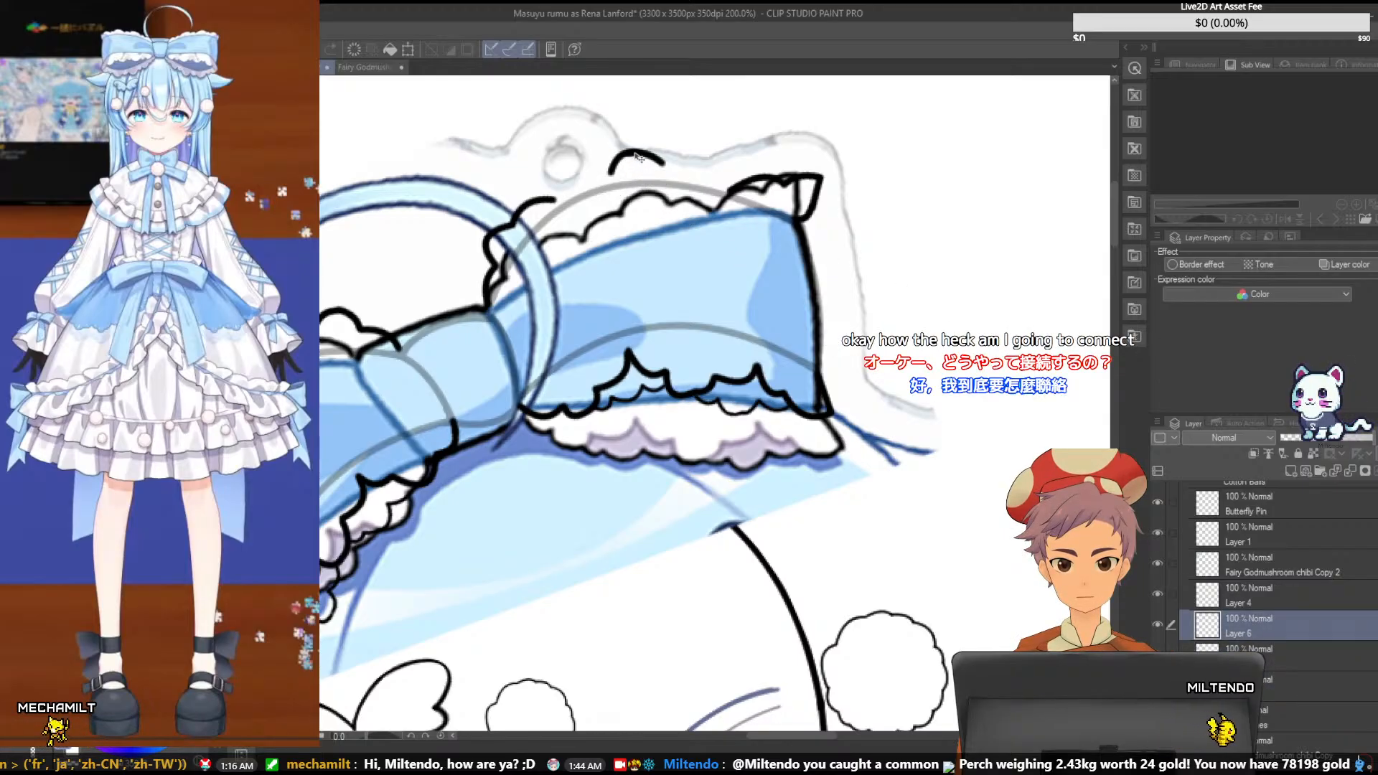
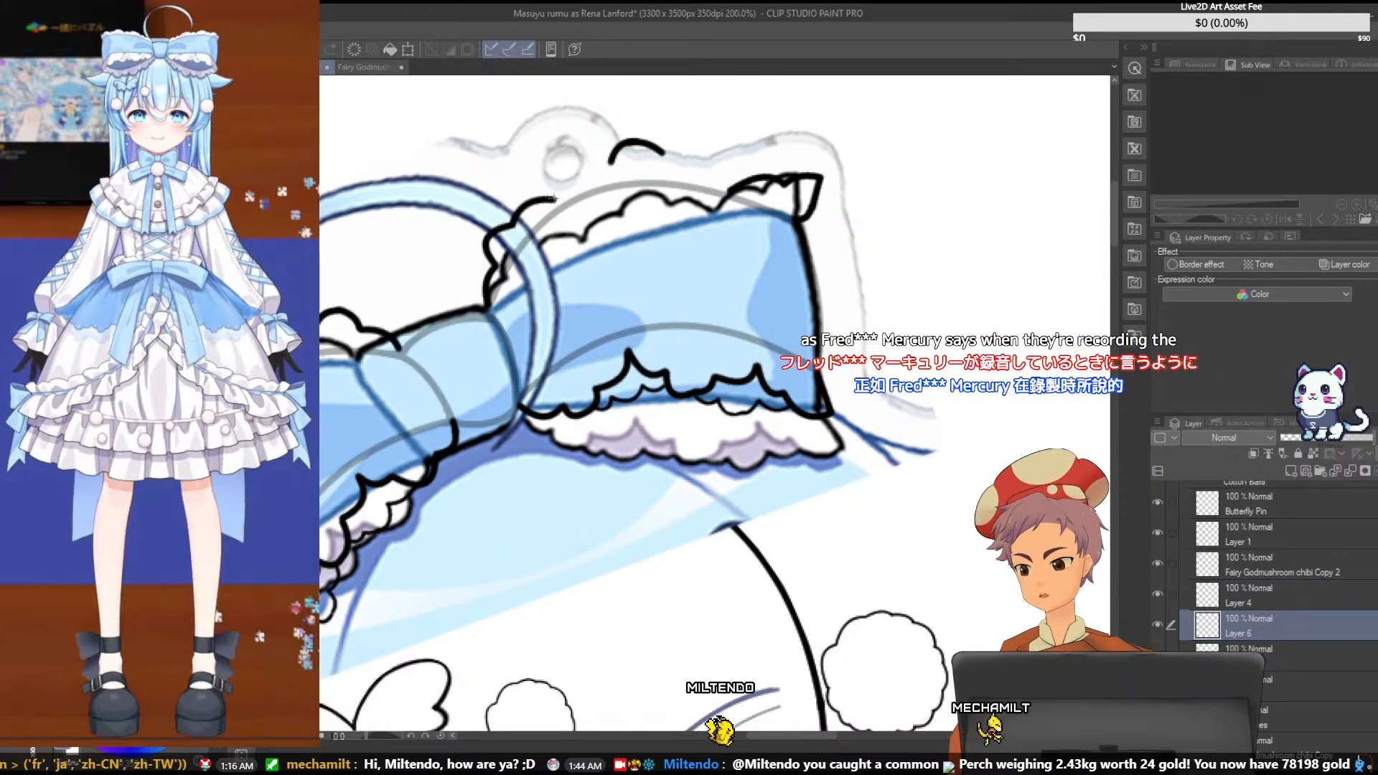
# - Draw a rounded scallop curve joining the ruffle beside the knot to the middle scallop above the right loop
pyautogui.moveTo(553, 199); pyautogui.dragTo(609, 165)
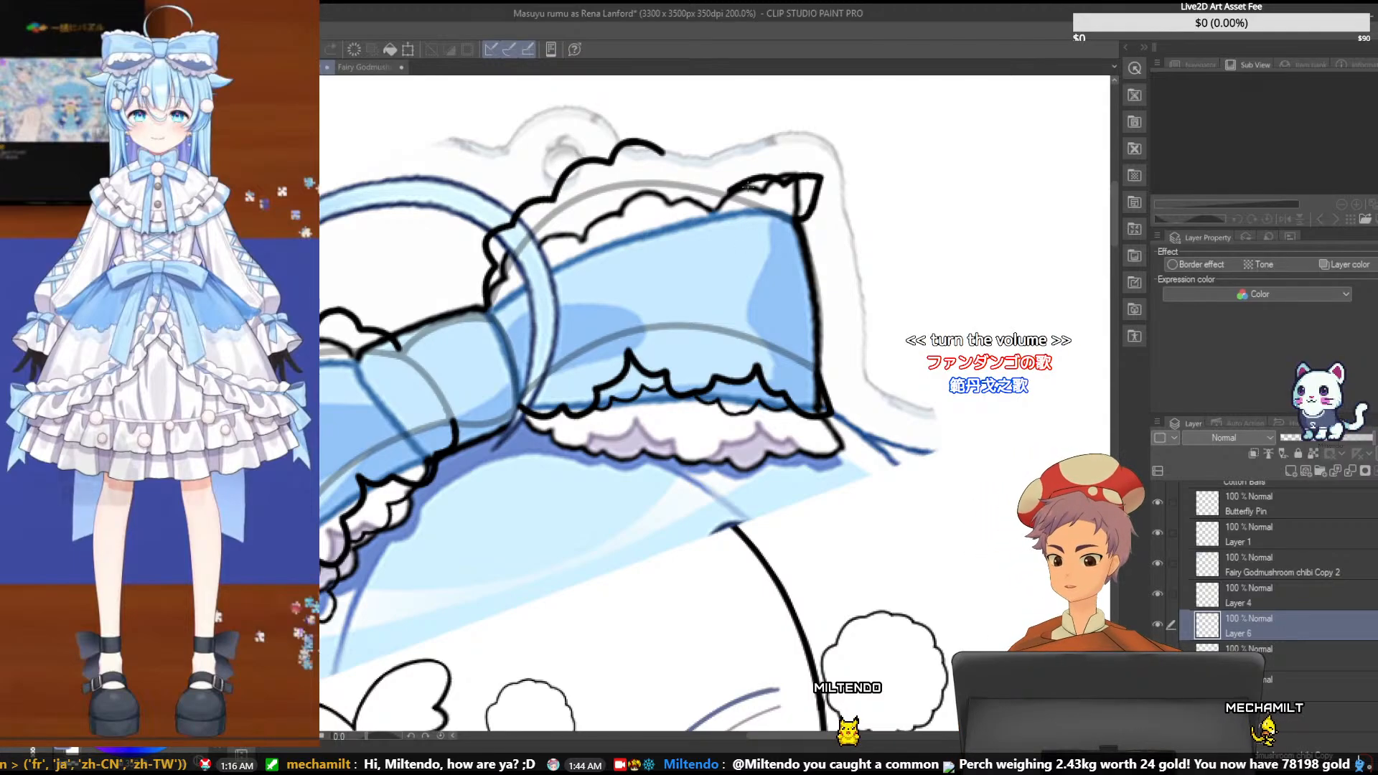
pyautogui.hotkey('ctrl', 'z')
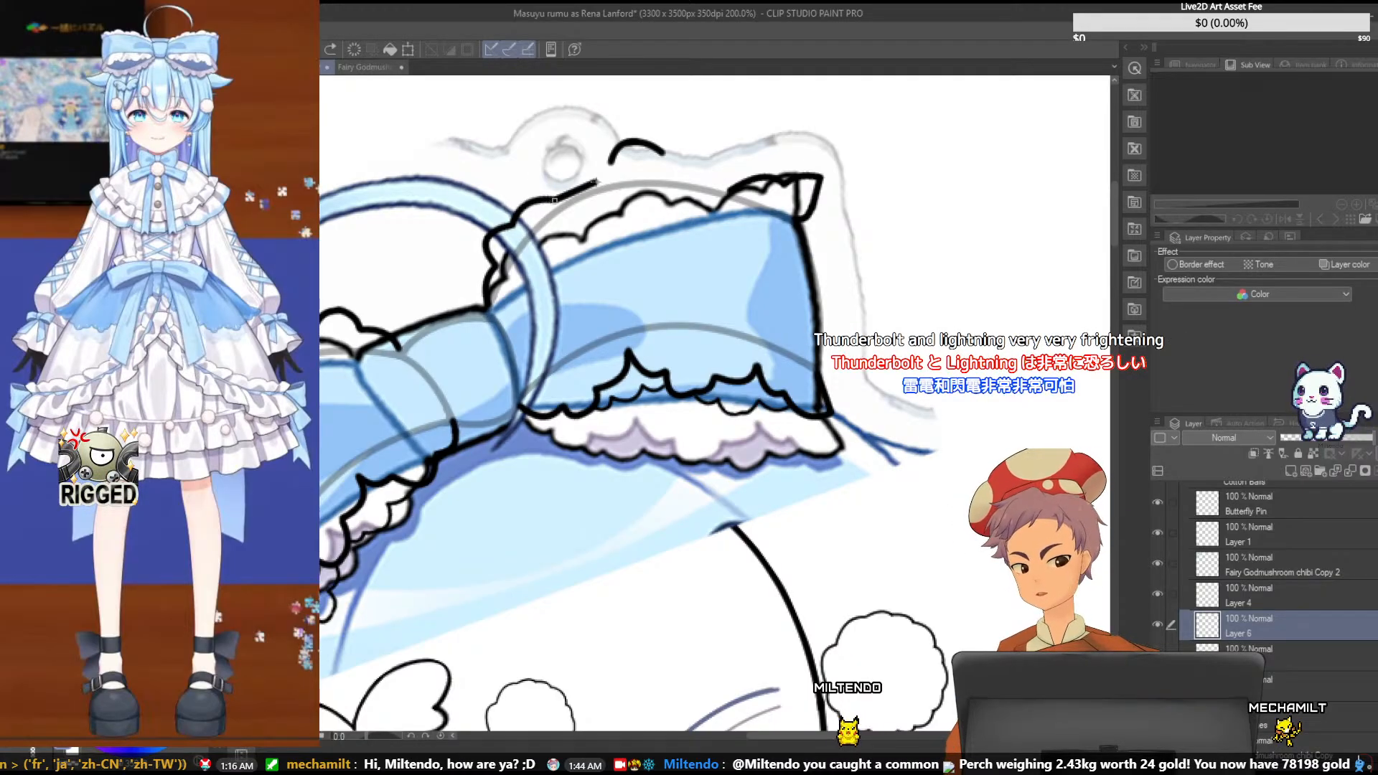
pyautogui.click(558, 167)
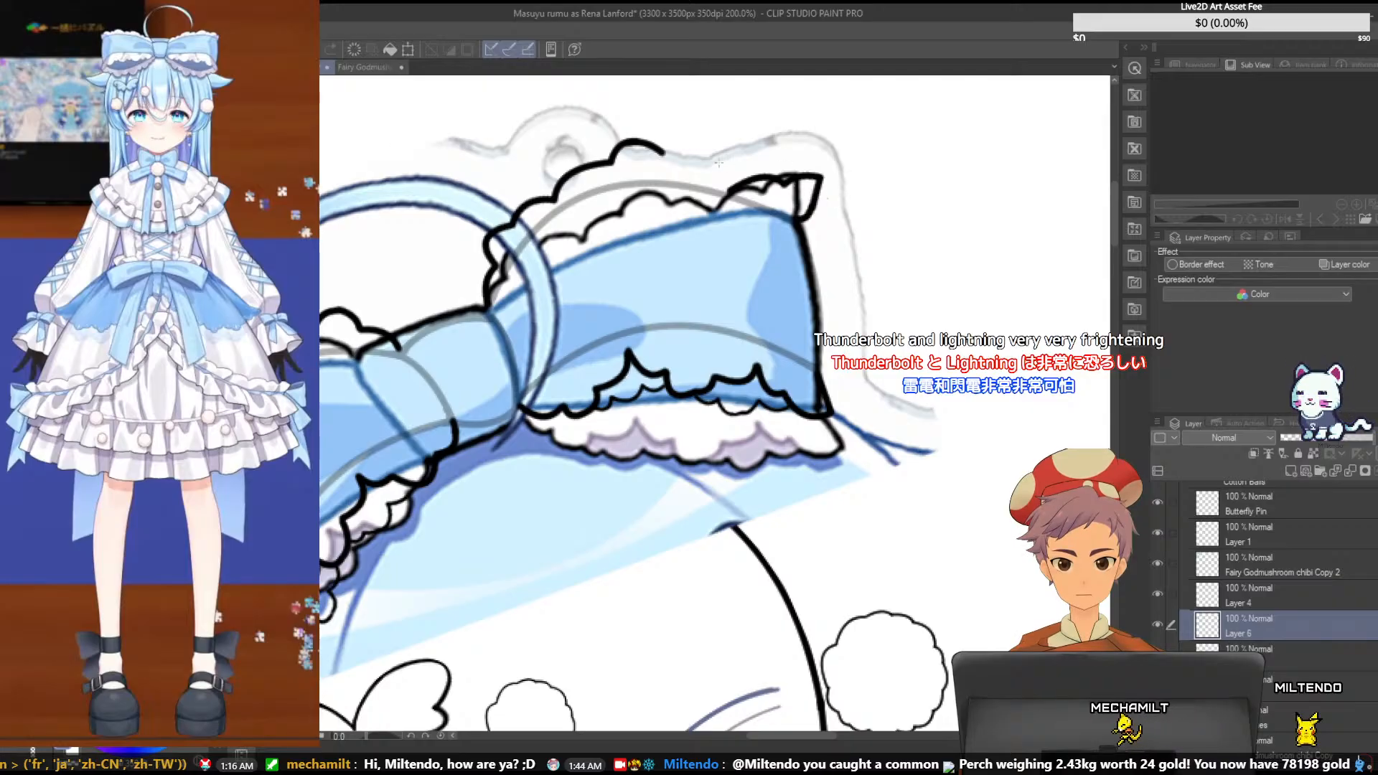
# - Try to connect the middle scallop to the pointed end ruffle, first with straight segments and then with a curve, and undo the attempts
pyautogui.moveTo(662, 153); pyautogui.dragTo(684, 149)
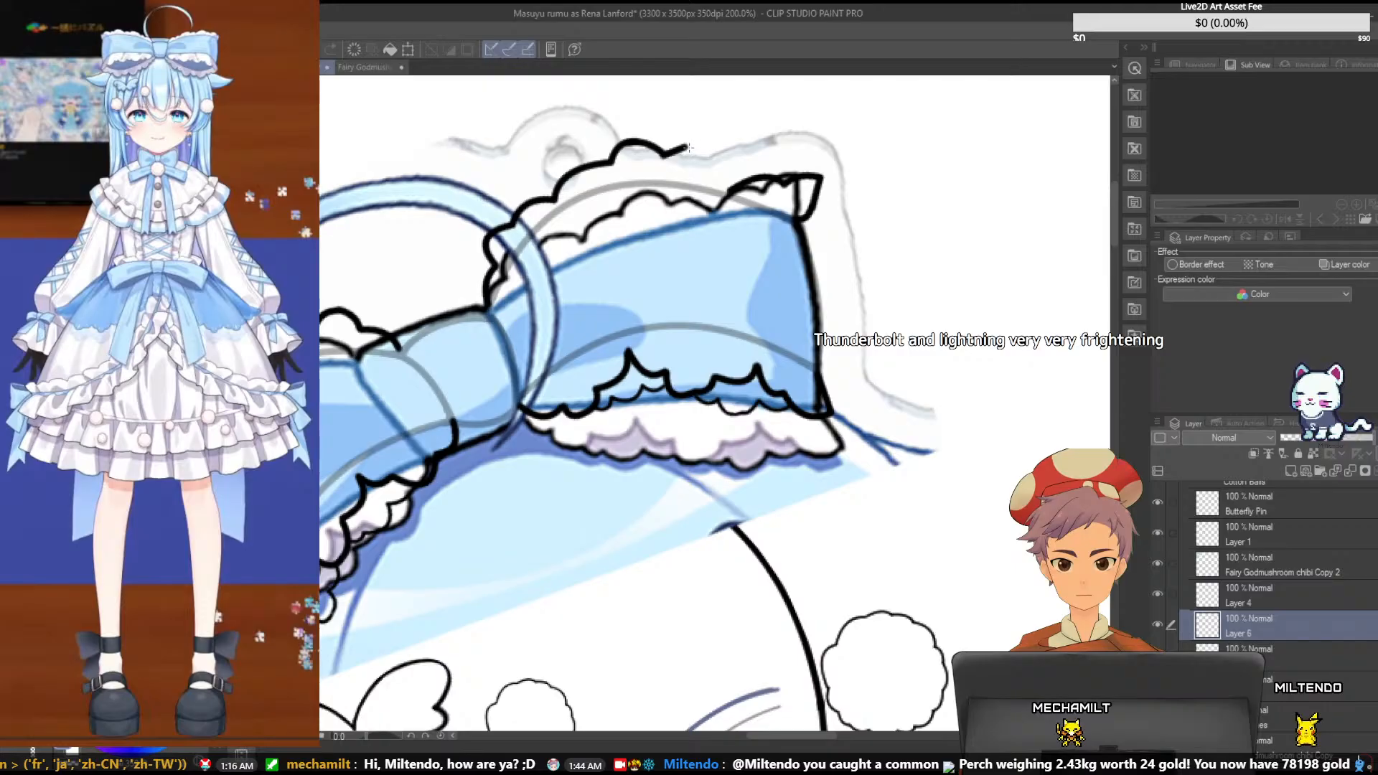
pyautogui.moveTo(706, 170); pyautogui.dragTo(729, 188)
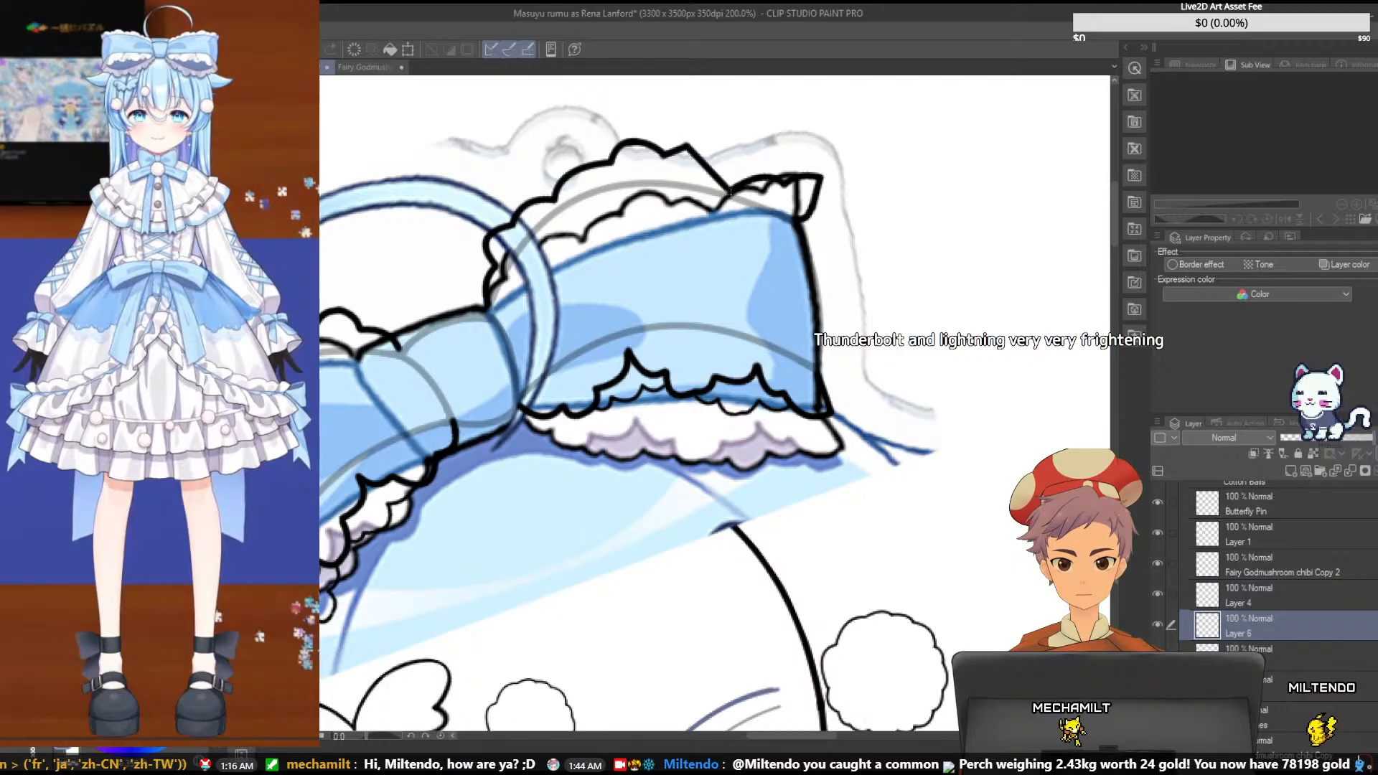
pyautogui.hotkey('ctrl', 'z')
pyautogui.hotkey('ctrl', 'z')
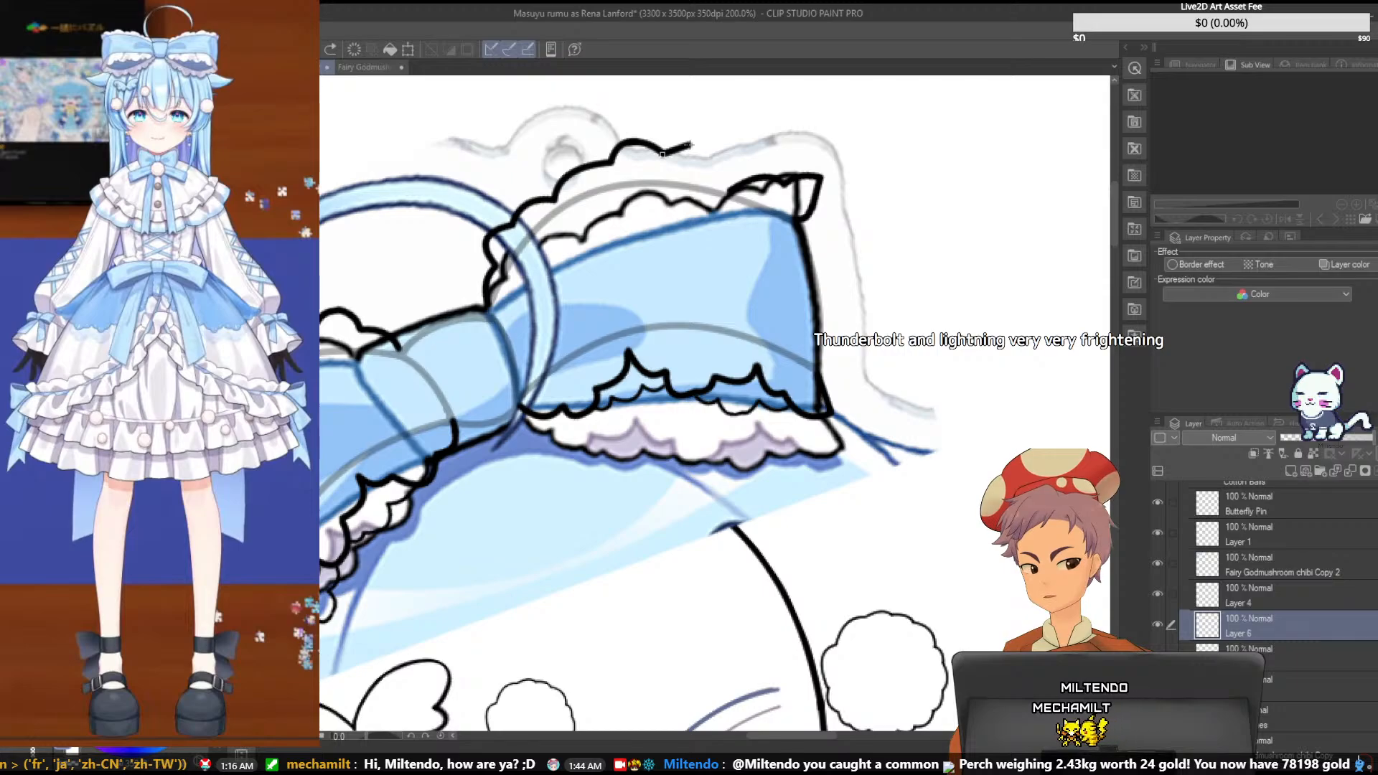
pyautogui.moveTo(688, 145); pyautogui.dragTo(687, 145)
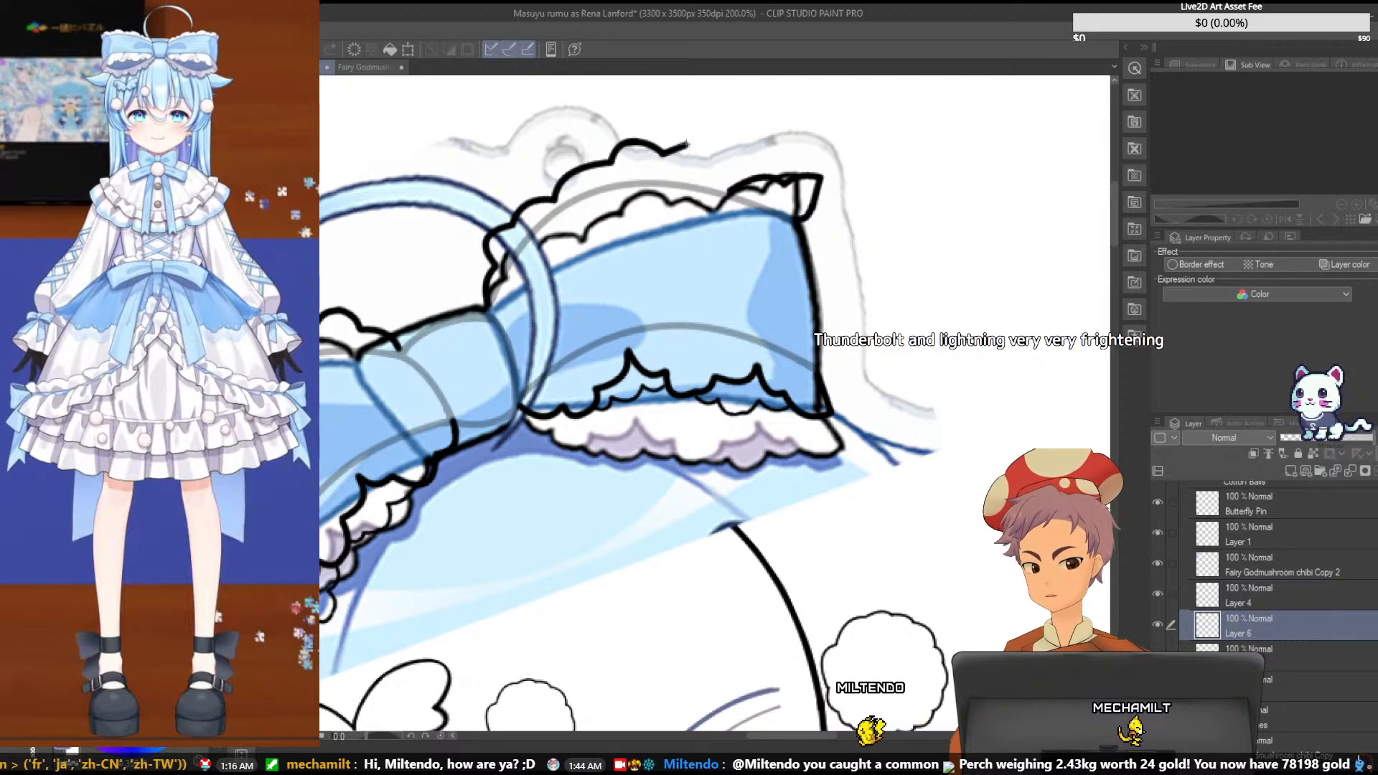
pyautogui.moveTo(688, 145); pyautogui.dragTo(731, 192)
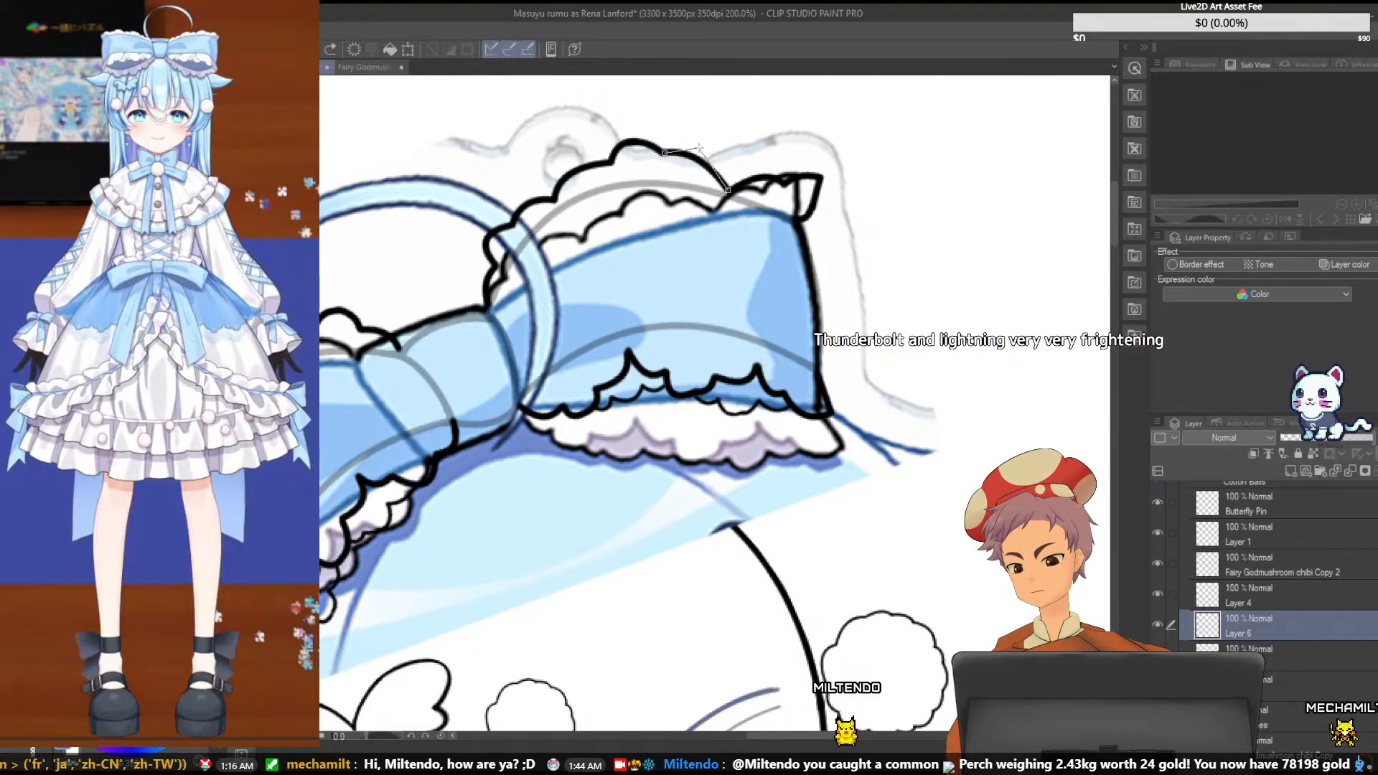
pyautogui.click(701, 140)
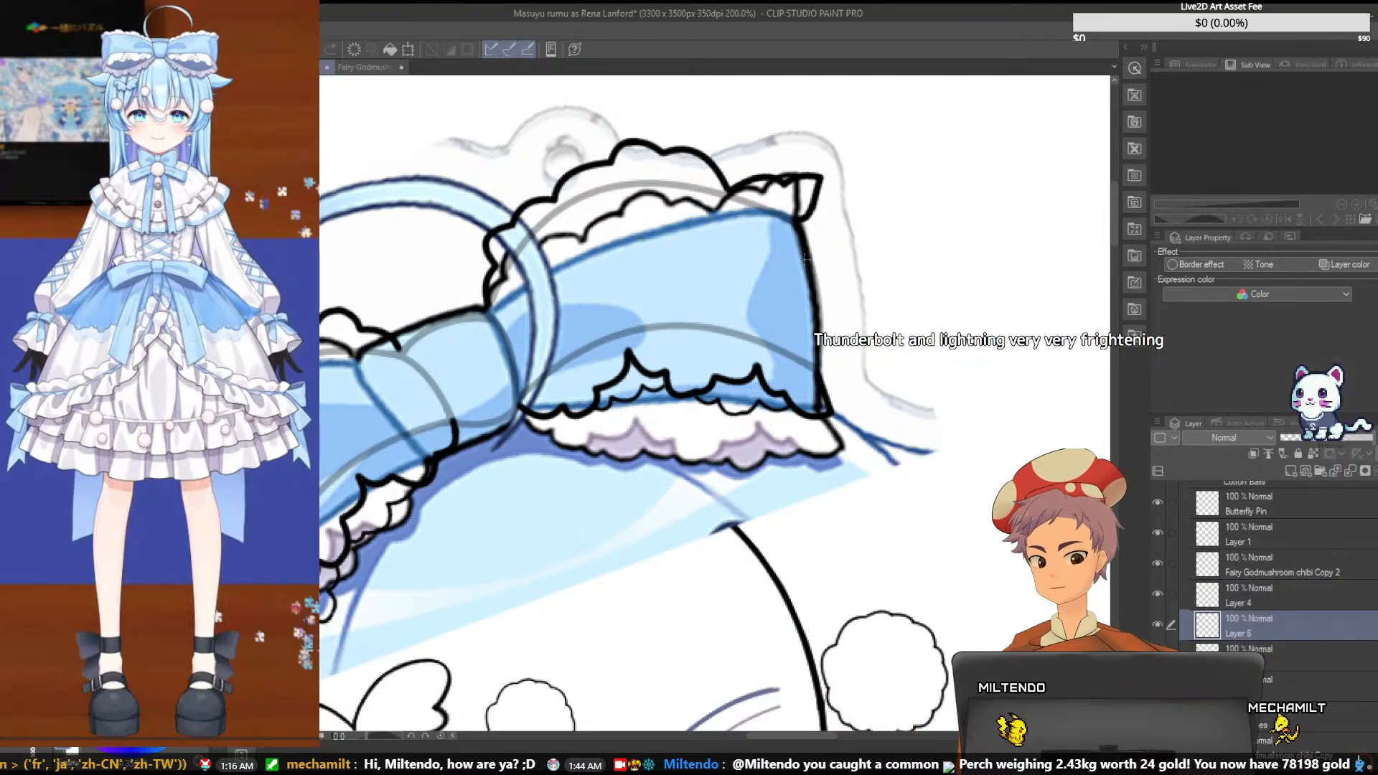
pyautogui.scroll(2, 804, 259)
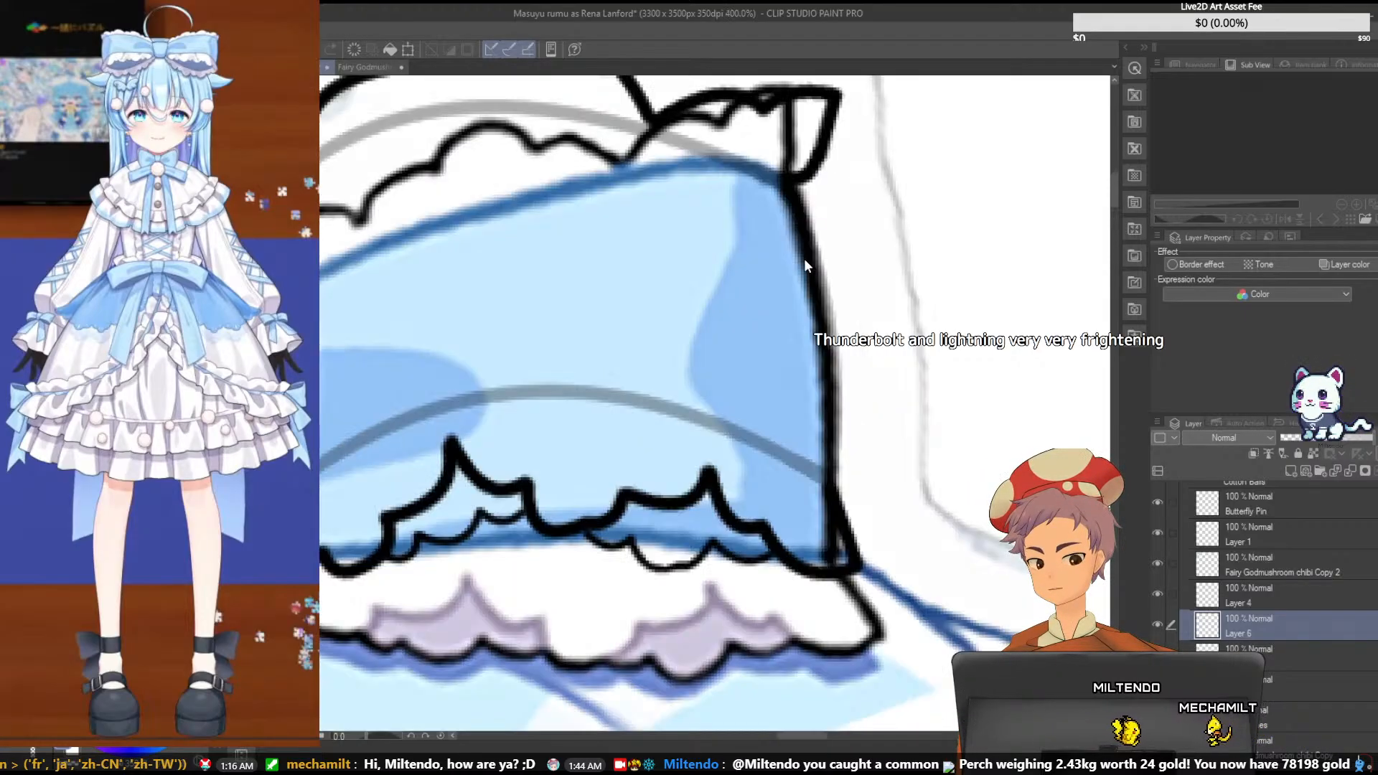
pyautogui.scroll(-2, 805, 259)
pyautogui.scroll(-1, 804, 258)
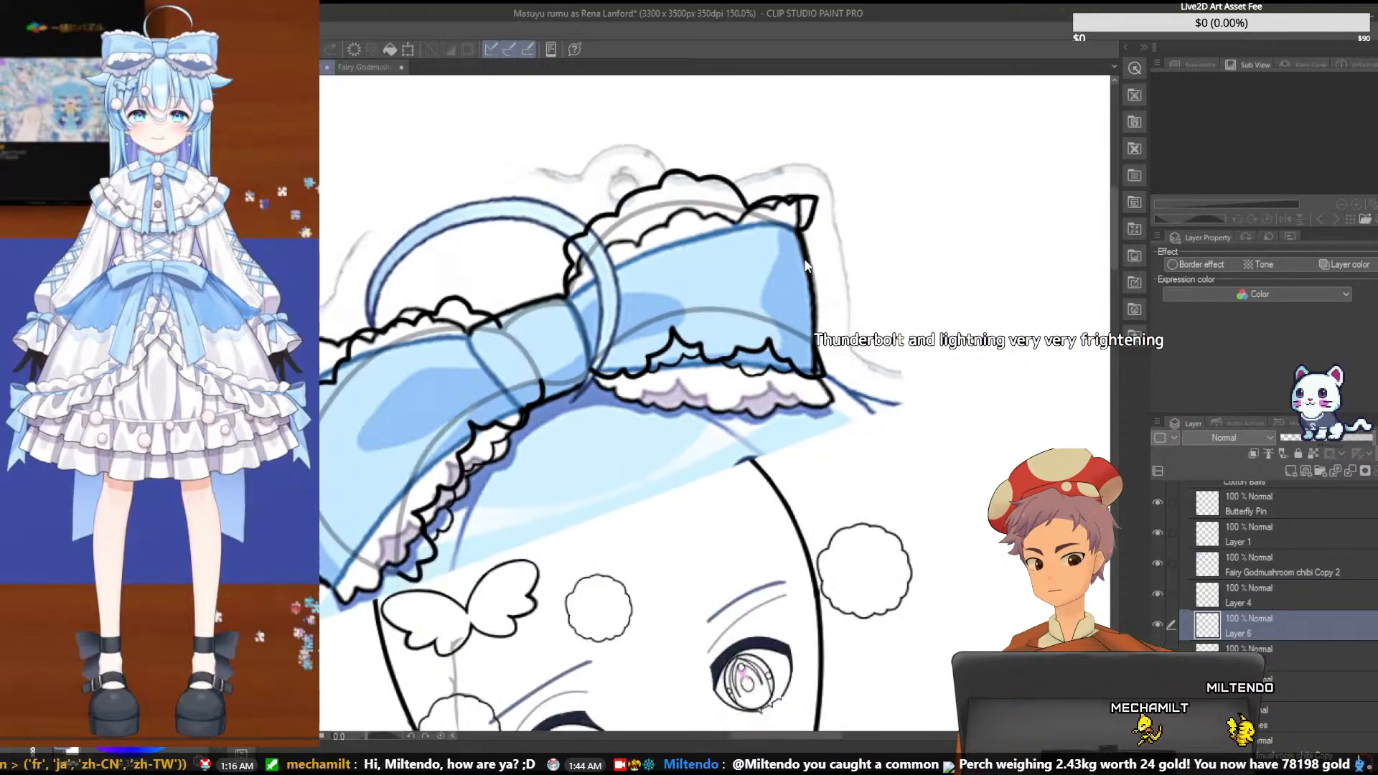
pyautogui.scroll(1, 782, 278)
pyautogui.hotkey('ctrl', 'z')
pyautogui.hotkey('ctrl', 'z')
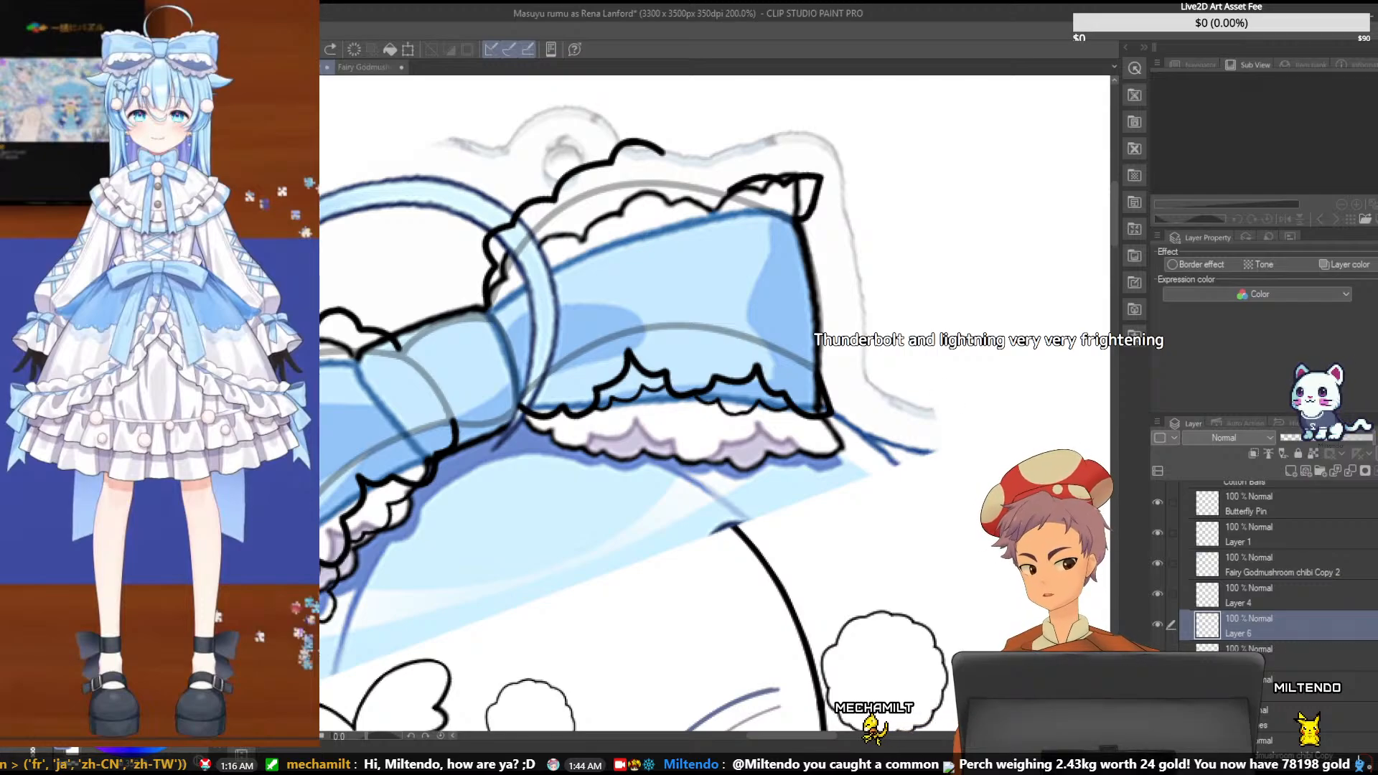
# - Add a new layer above Layer 6 and transform a short angled connecting line on it to meet the pointed end ruffle
pyautogui.click(1290, 470)
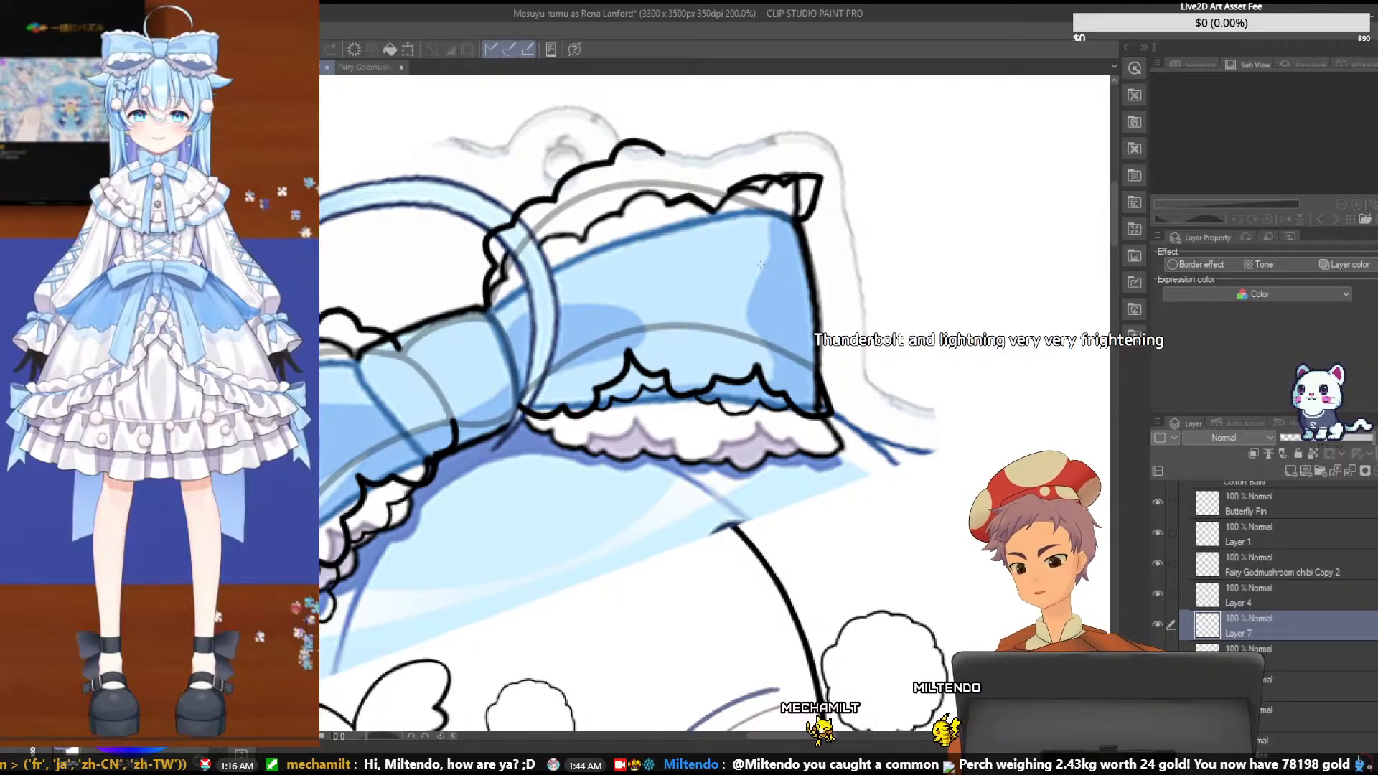
pyautogui.hotkey('ctrl', 't')
pyautogui.moveTo(708, 207)
pyautogui.mouseDown()
pyautogui.moveTo(713, 178)
pyautogui.moveTo(768, 157)
pyautogui.moveTo(731, 184)
pyautogui.mouseUp()
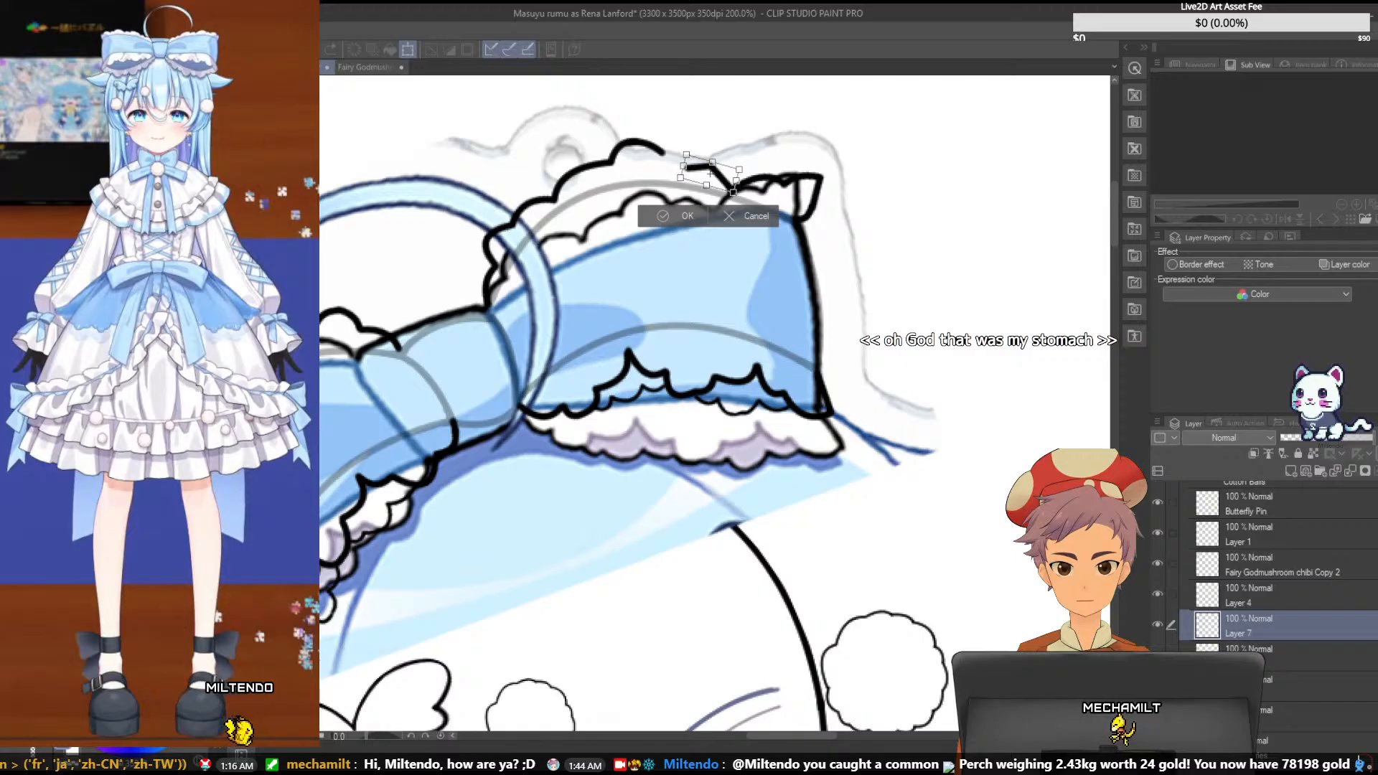
pyautogui.click(669, 216)
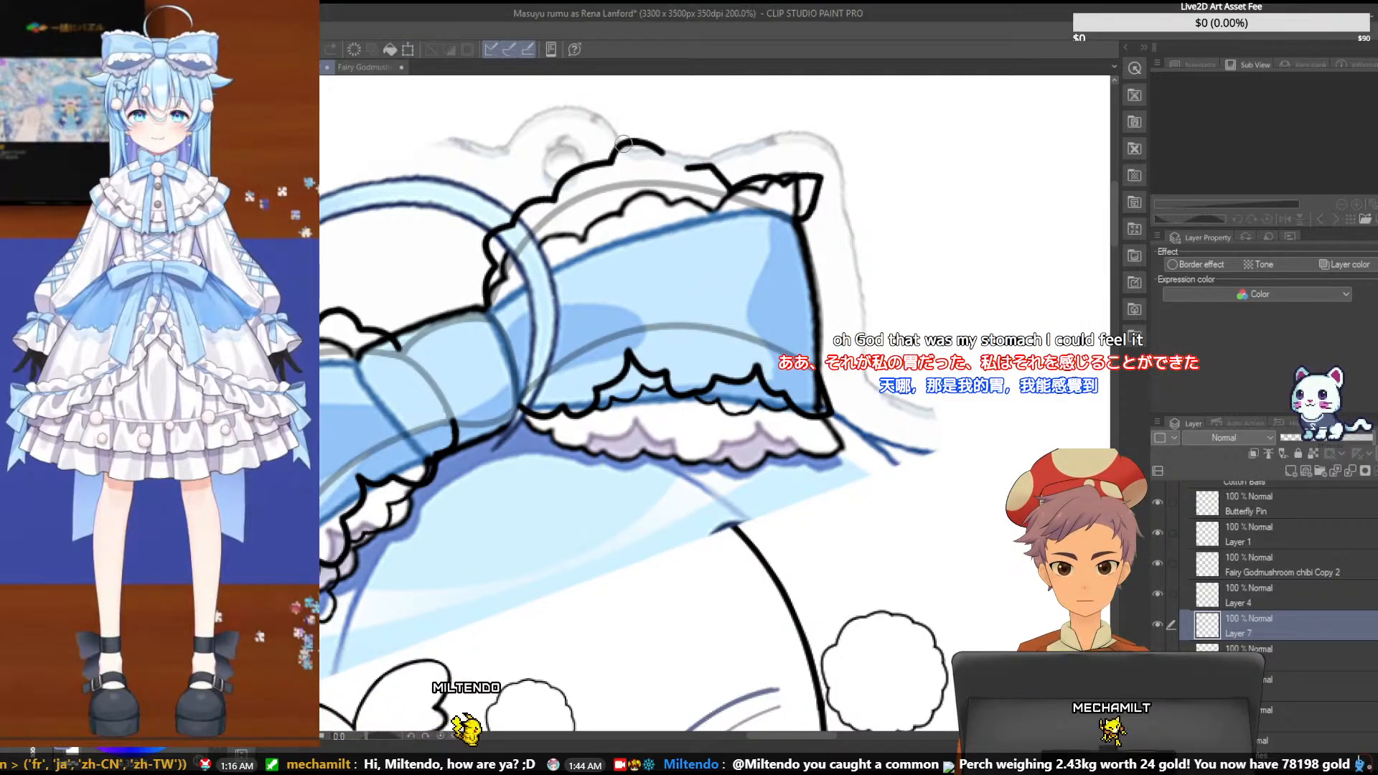
# - Erase the middle scallop on Layer 6, leaving a gap between the knot-side ruffle and the short connecting line
pyautogui.hotkey('alt', '[')
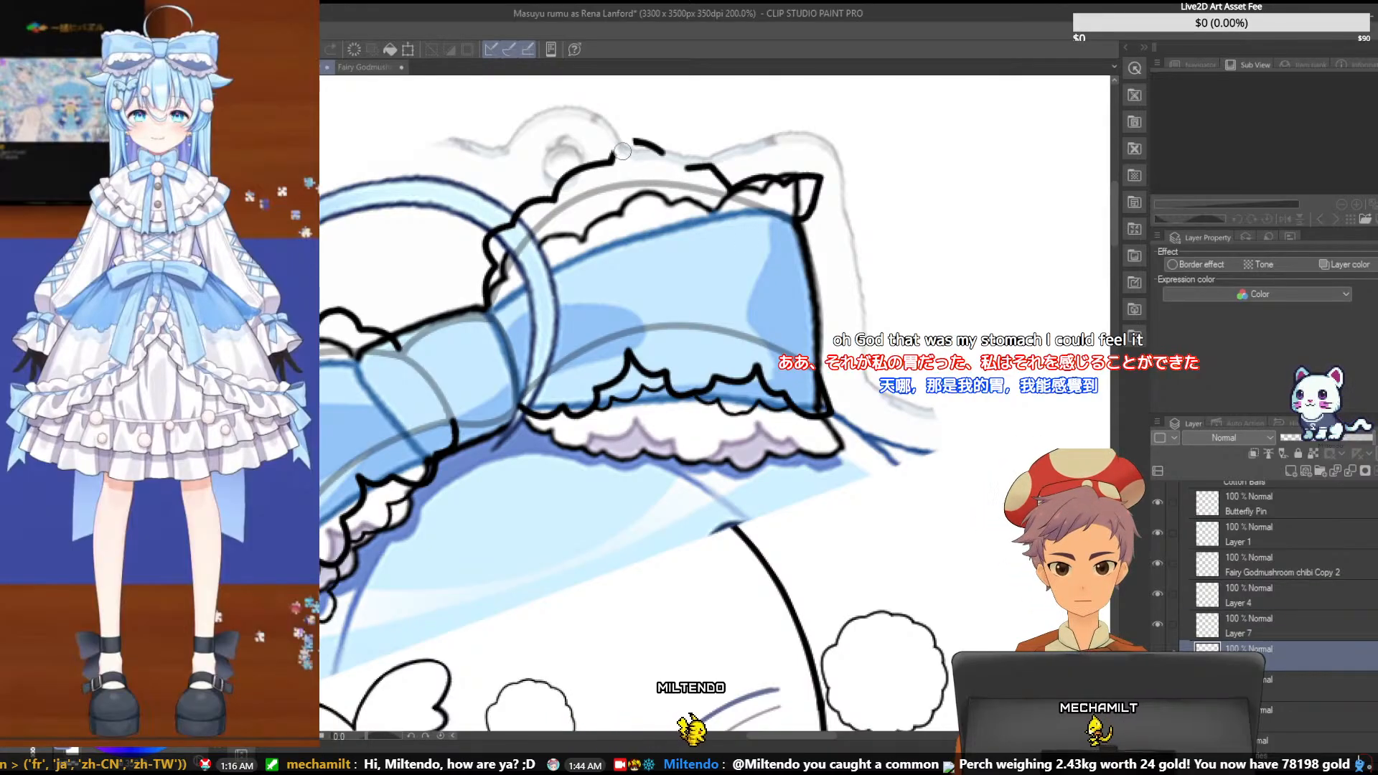
pyautogui.moveTo(620, 149); pyautogui.dragTo(651, 151)
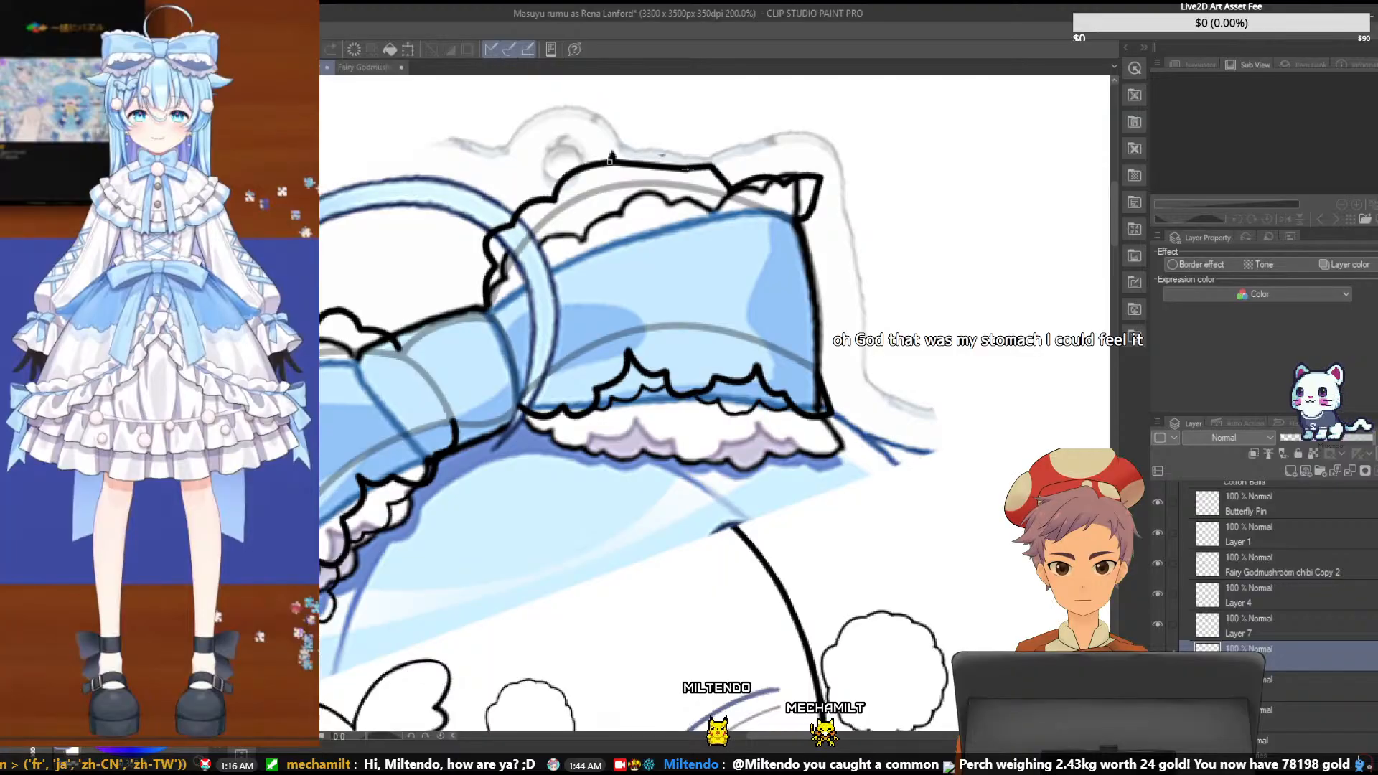
# - Try to bridge the gap between the knot-side ruffle and the connecting line with a new scallop curve, undoing the attempts
pyautogui.hotkey('ctrl', 'z')
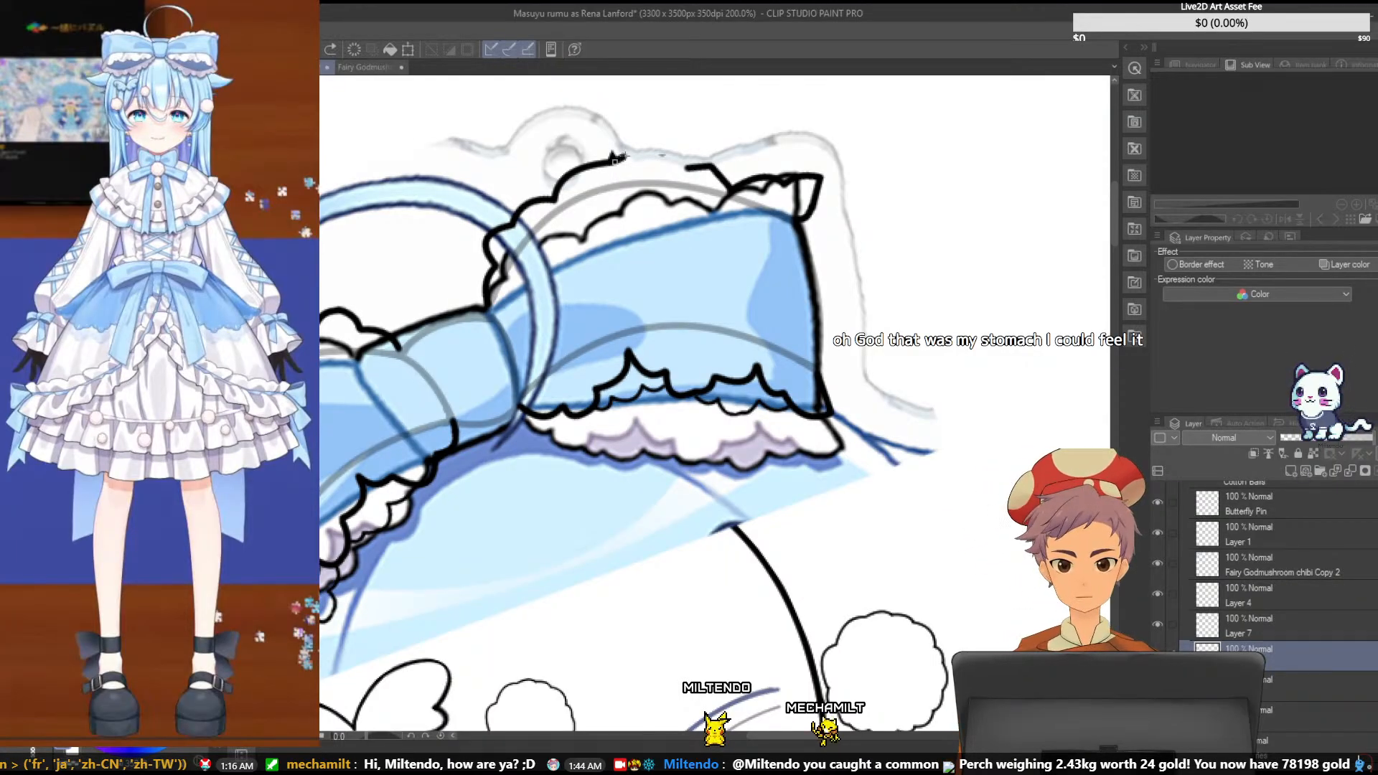
pyautogui.moveTo(614, 159)
pyautogui.mouseDown()
pyautogui.moveTo(647, 135)
pyautogui.moveTo(687, 168)
pyautogui.mouseUp()
pyautogui.hotkey('ctrl', 'z')
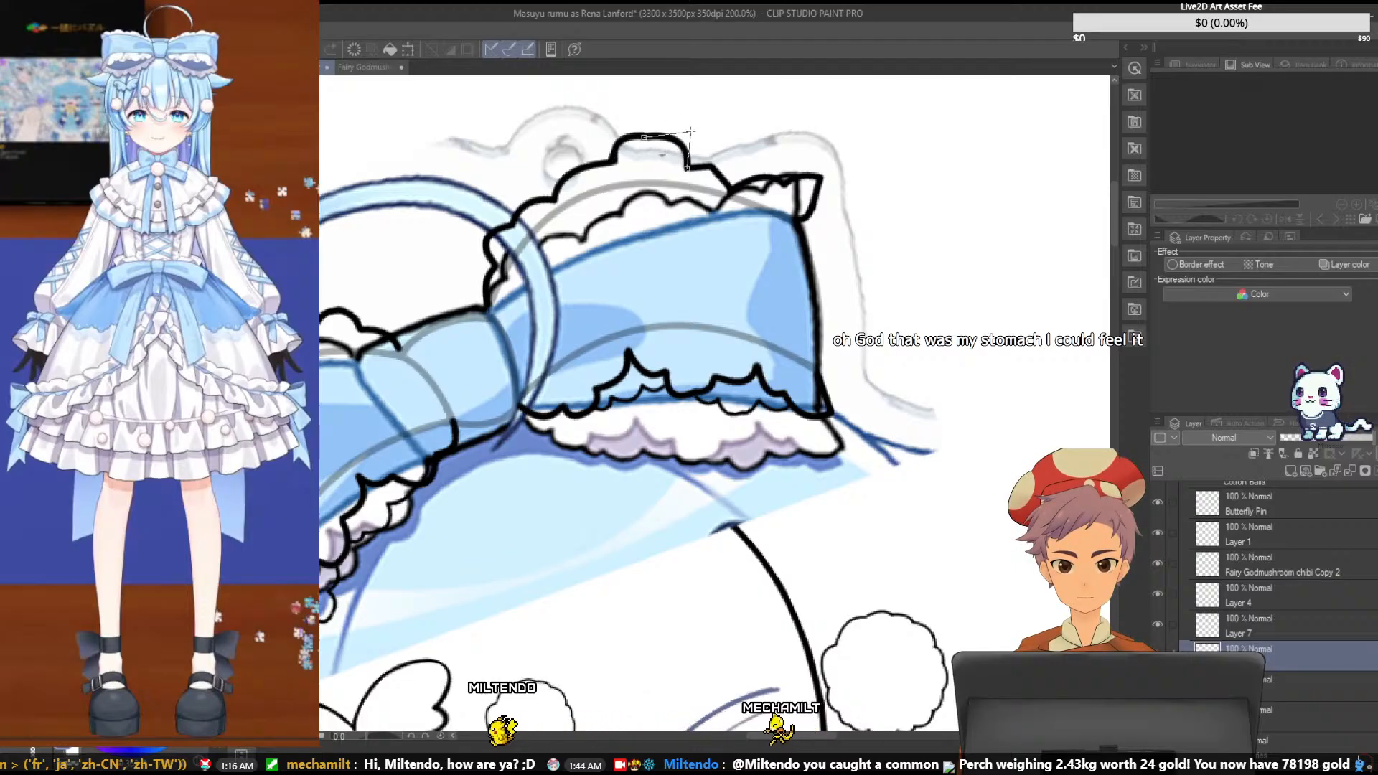
pyautogui.hotkey('ctrl', 'z')
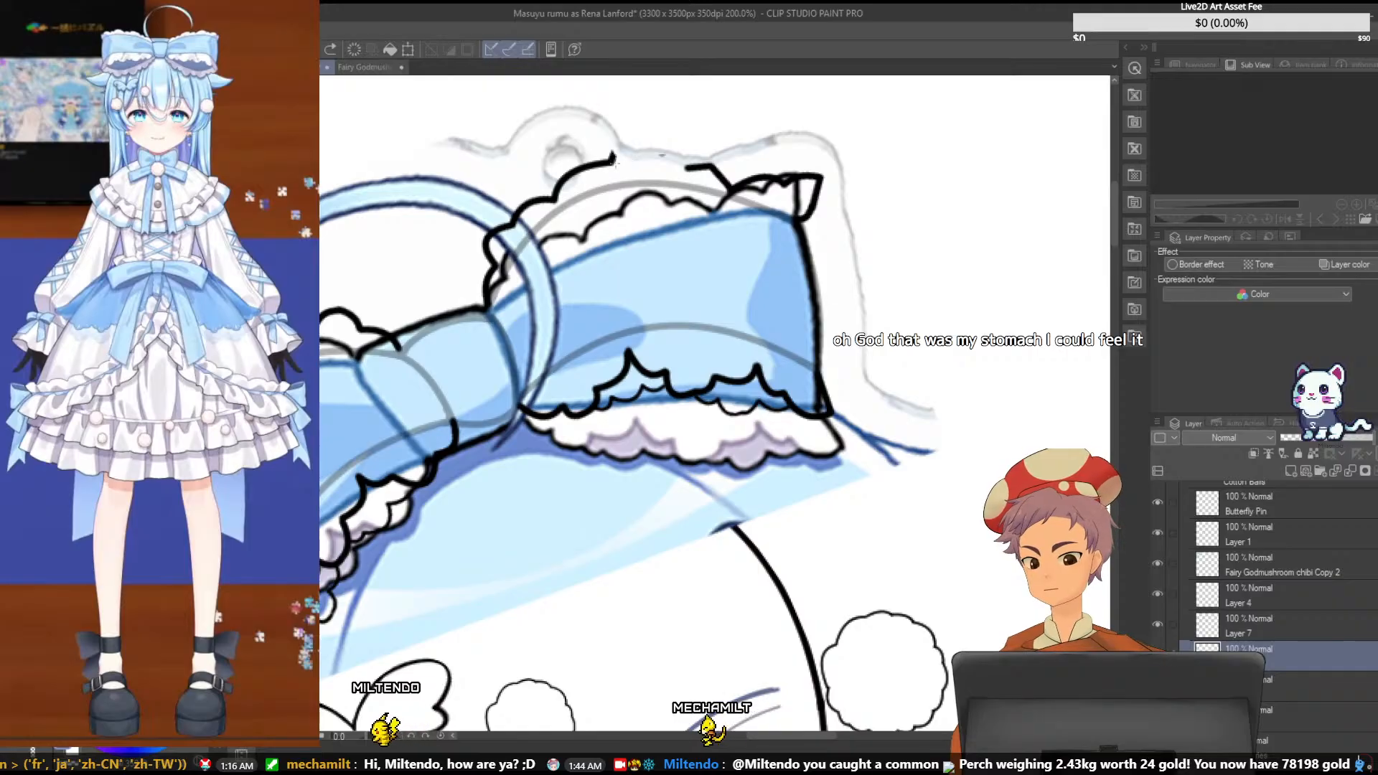
pyautogui.moveTo(612, 161); pyautogui.dragTo(686, 169)
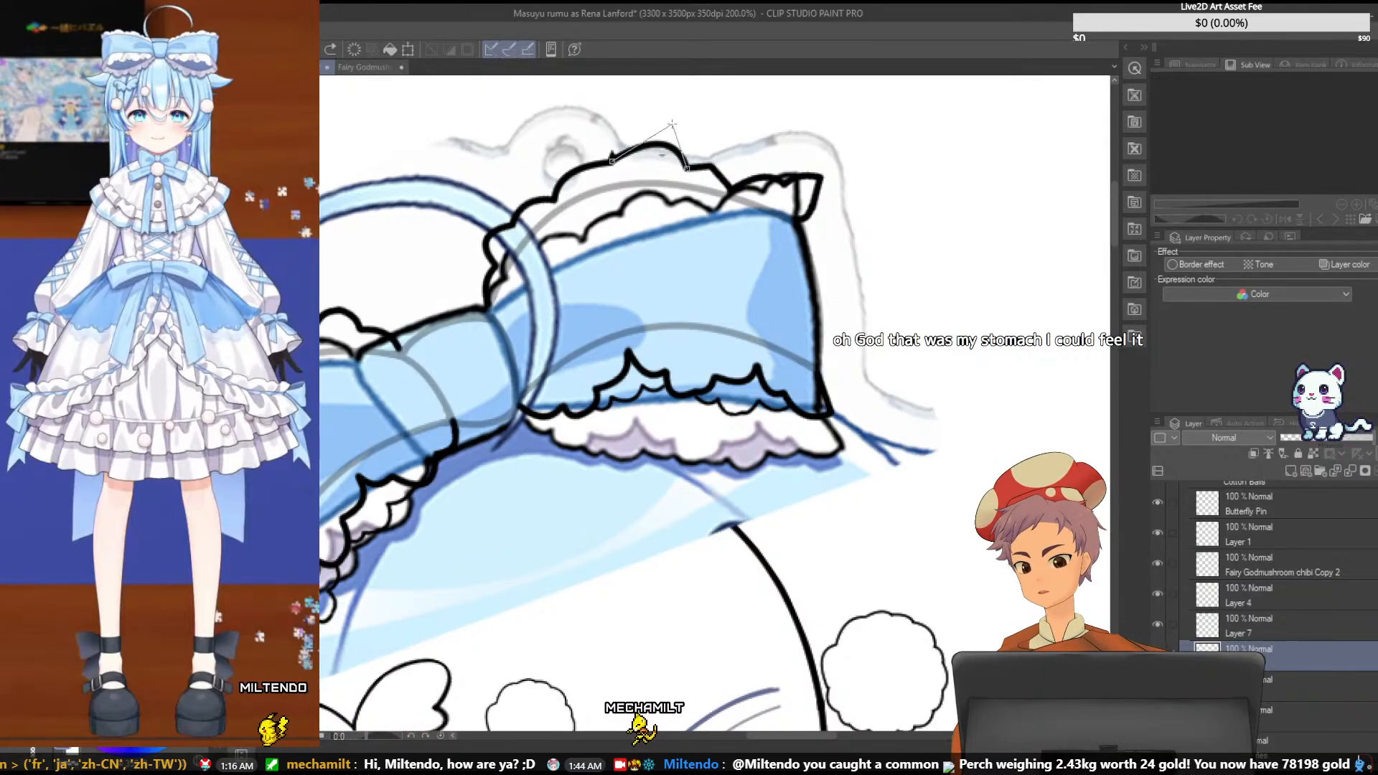
pyautogui.click(627, 109)
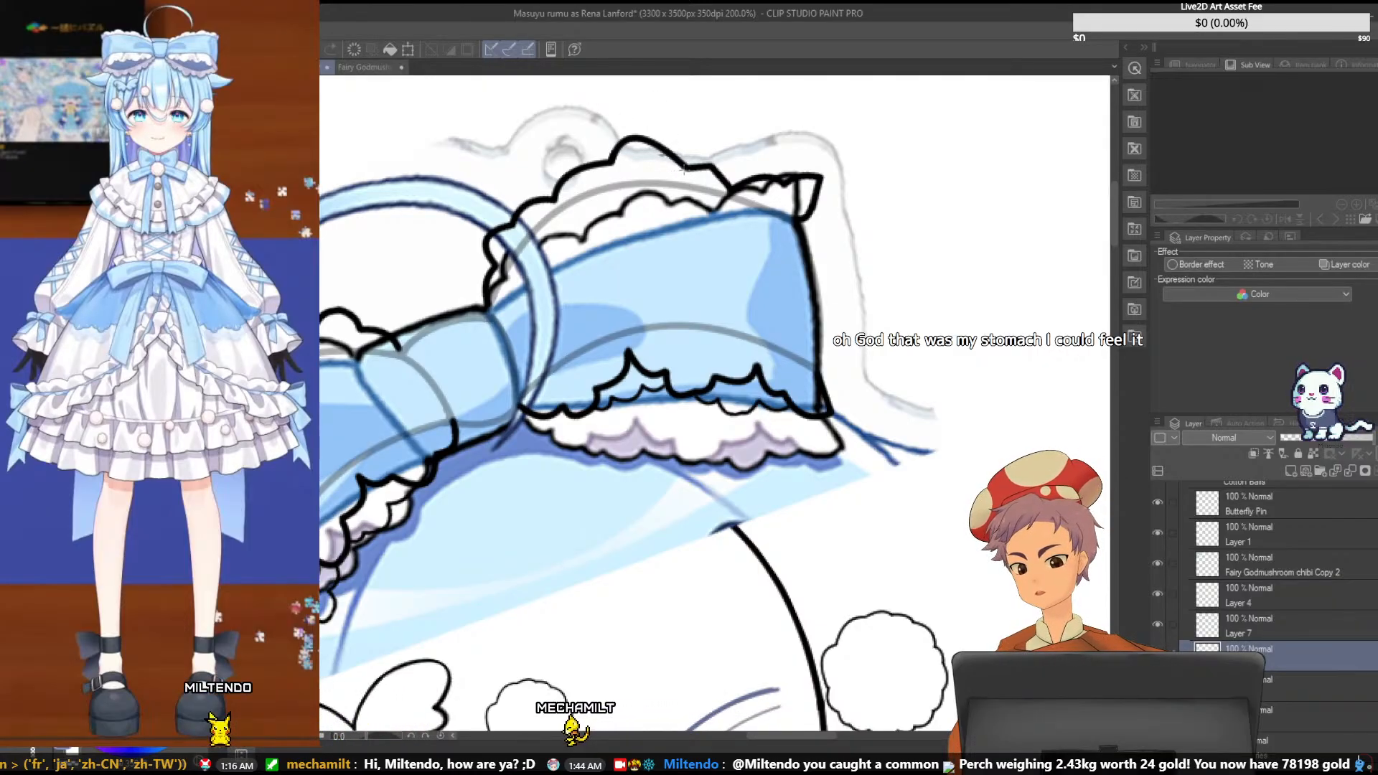
pyautogui.moveTo(684, 170); pyautogui.dragTo(651, 142)
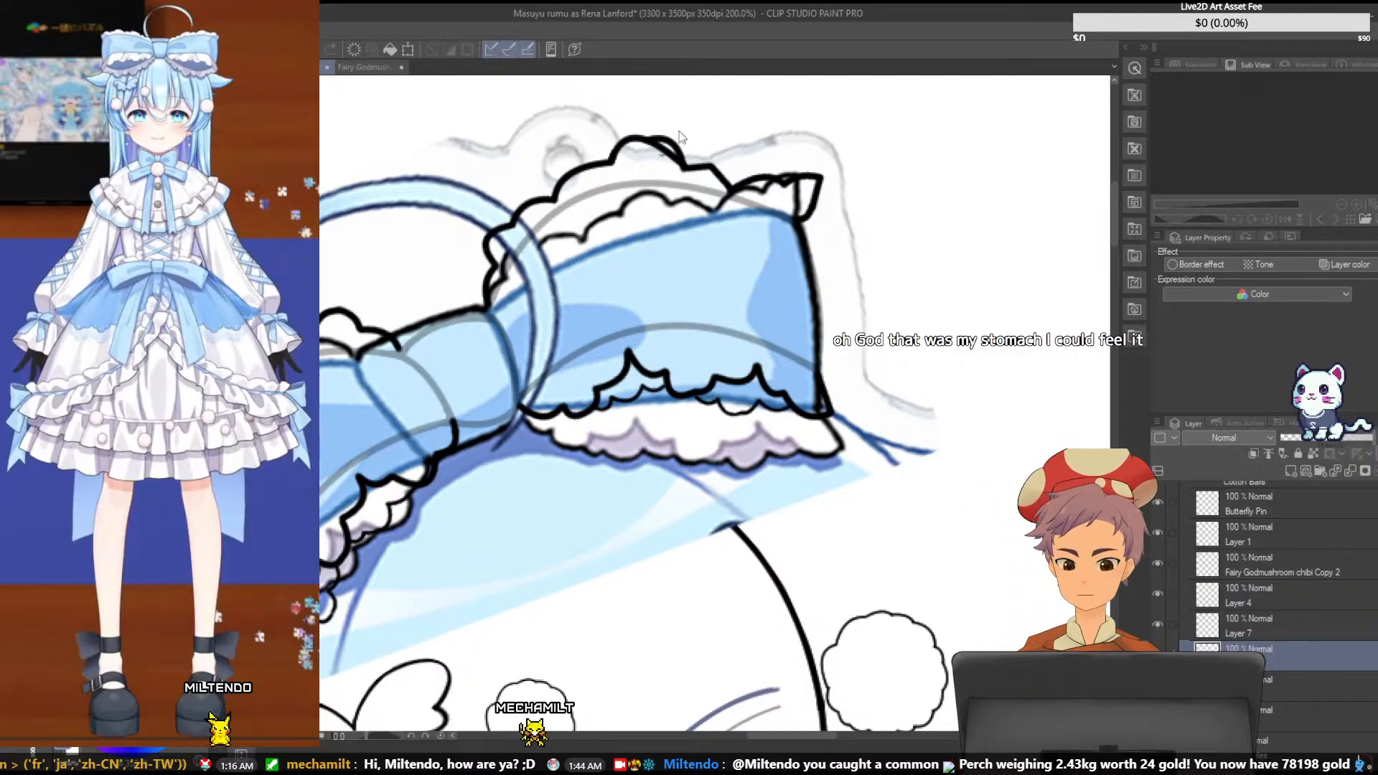
pyautogui.hotkey('ctrl', 'z')
pyautogui.hotkey('ctrl', 'z')
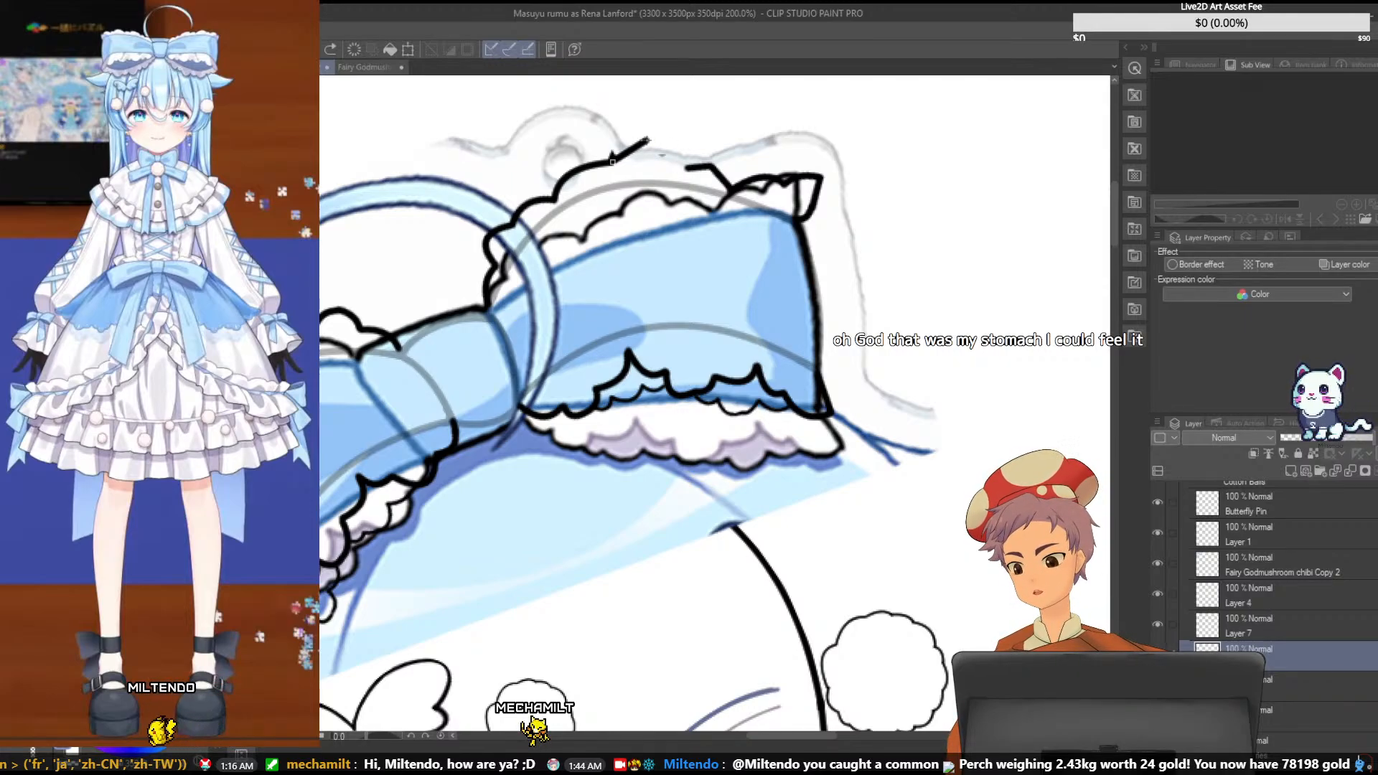
# - Draw a short curve rising from the end of the knot-side ruffle as the start of a new middle scallop
pyautogui.click(637, 140)
pyautogui.doubleClick(648, 140)
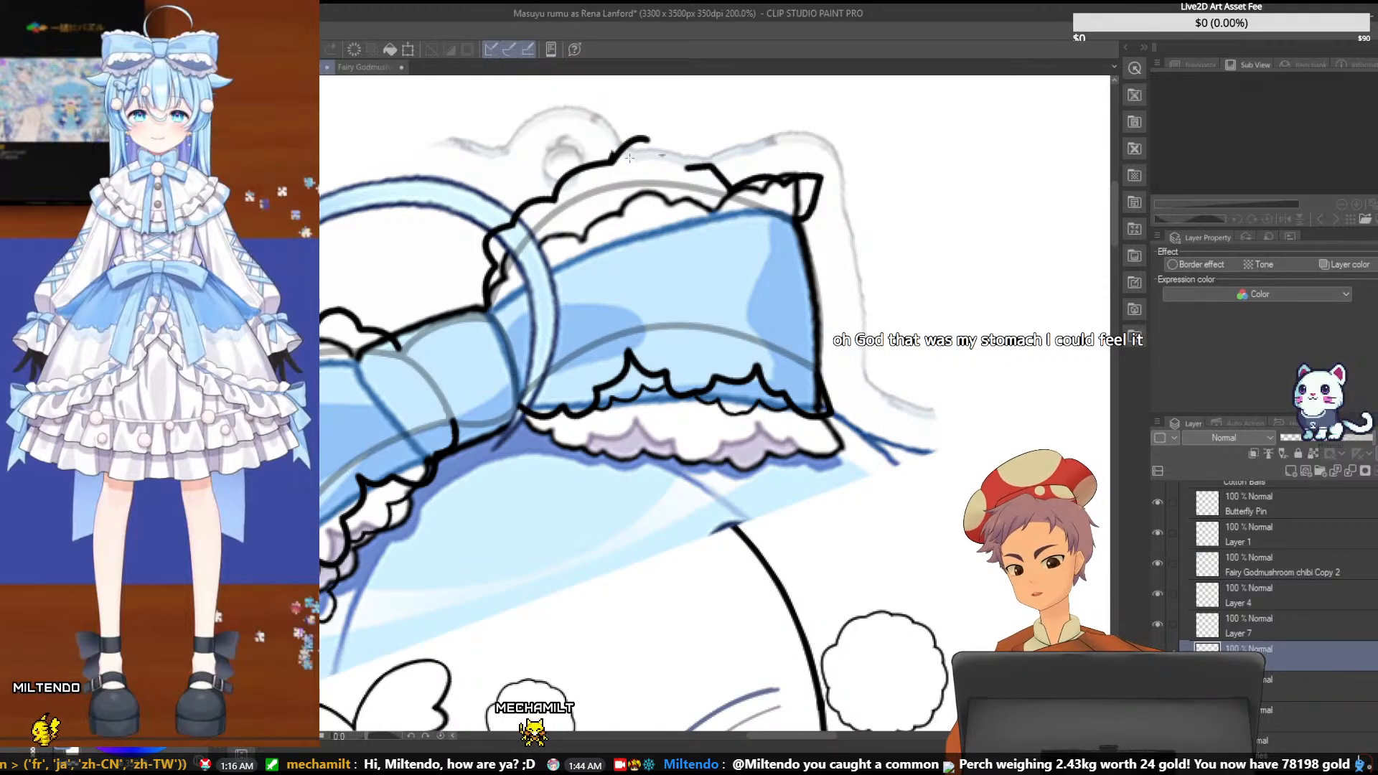
pyautogui.moveTo(612, 158); pyautogui.dragTo(633, 140)
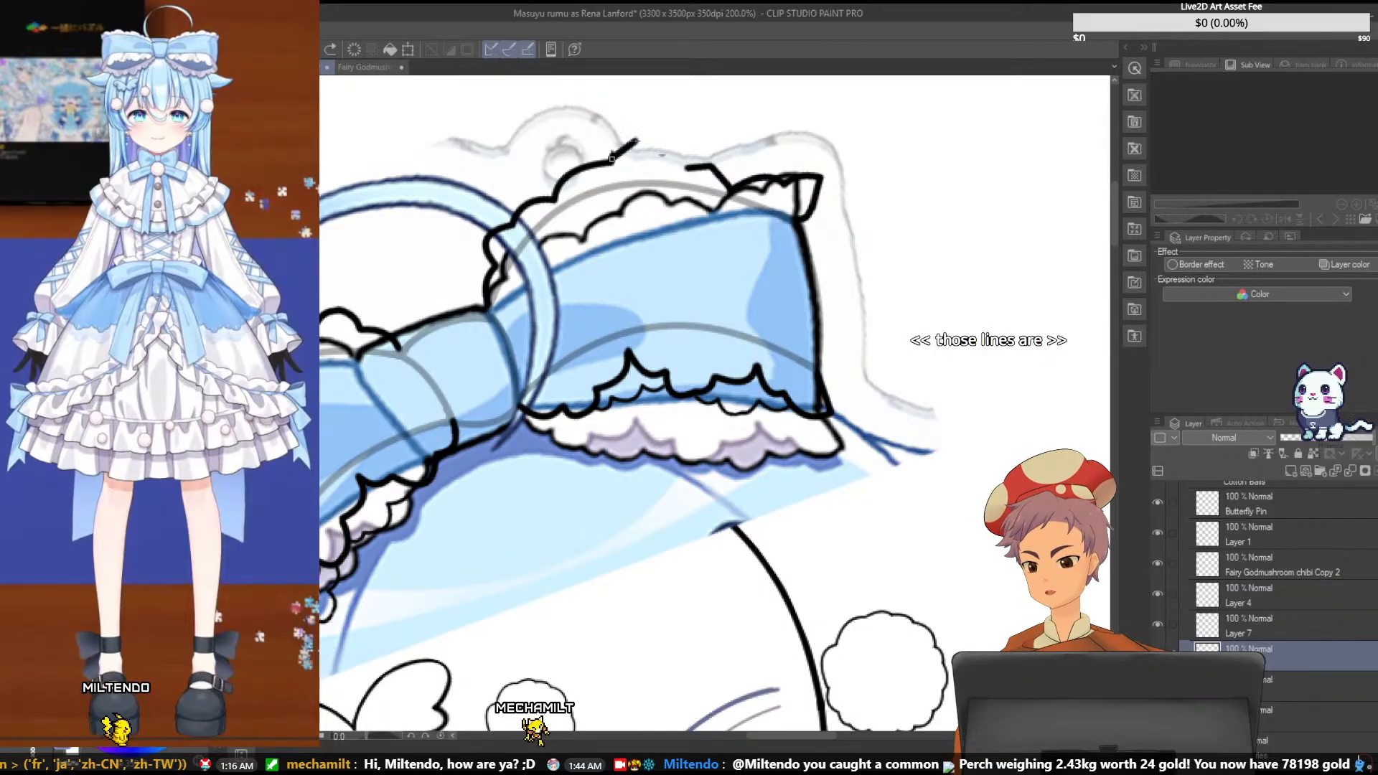
pyautogui.click(616, 137)
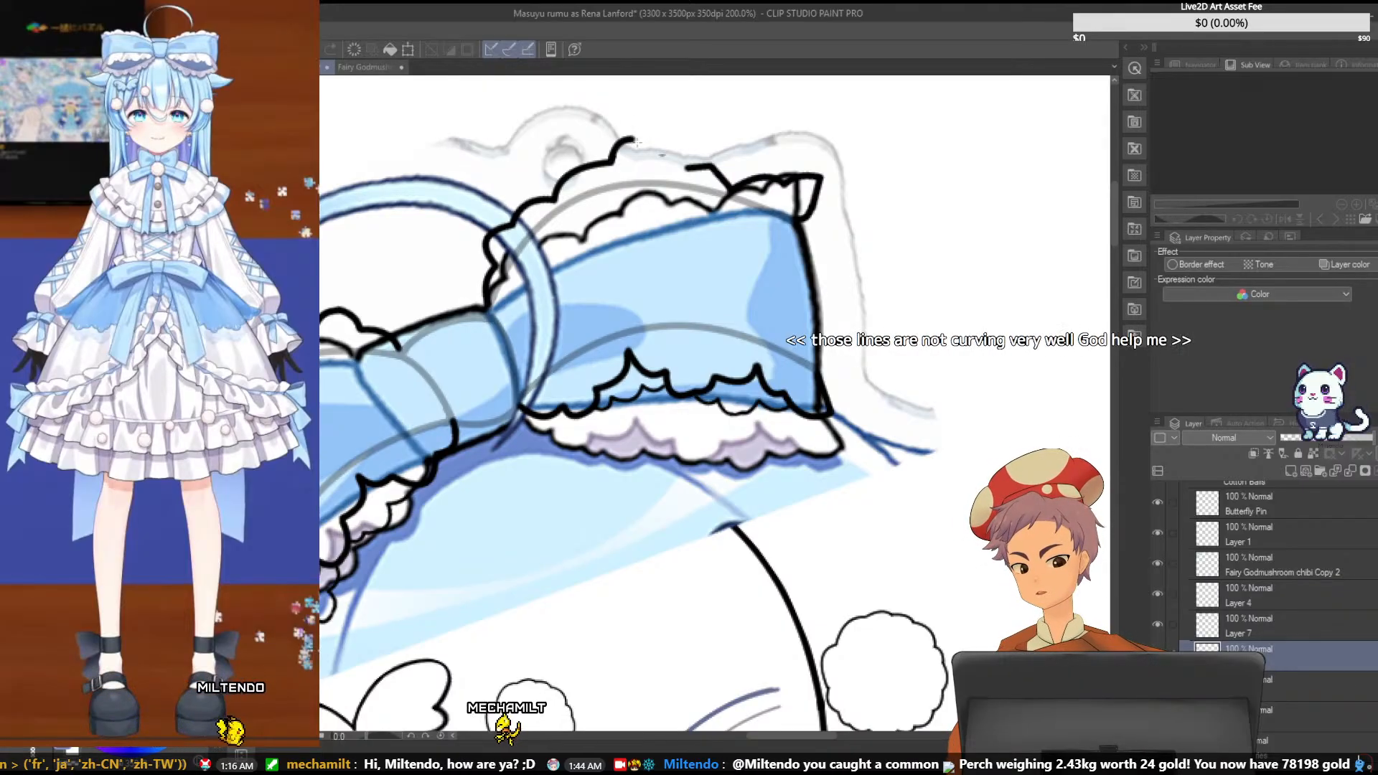
# - Try to complete the middle scallop with a curve down to the connecting line and a second curve over its peak, and undo them
pyautogui.moveTo(636, 139); pyautogui.dragTo(684, 167)
pyautogui.click(672, 127)
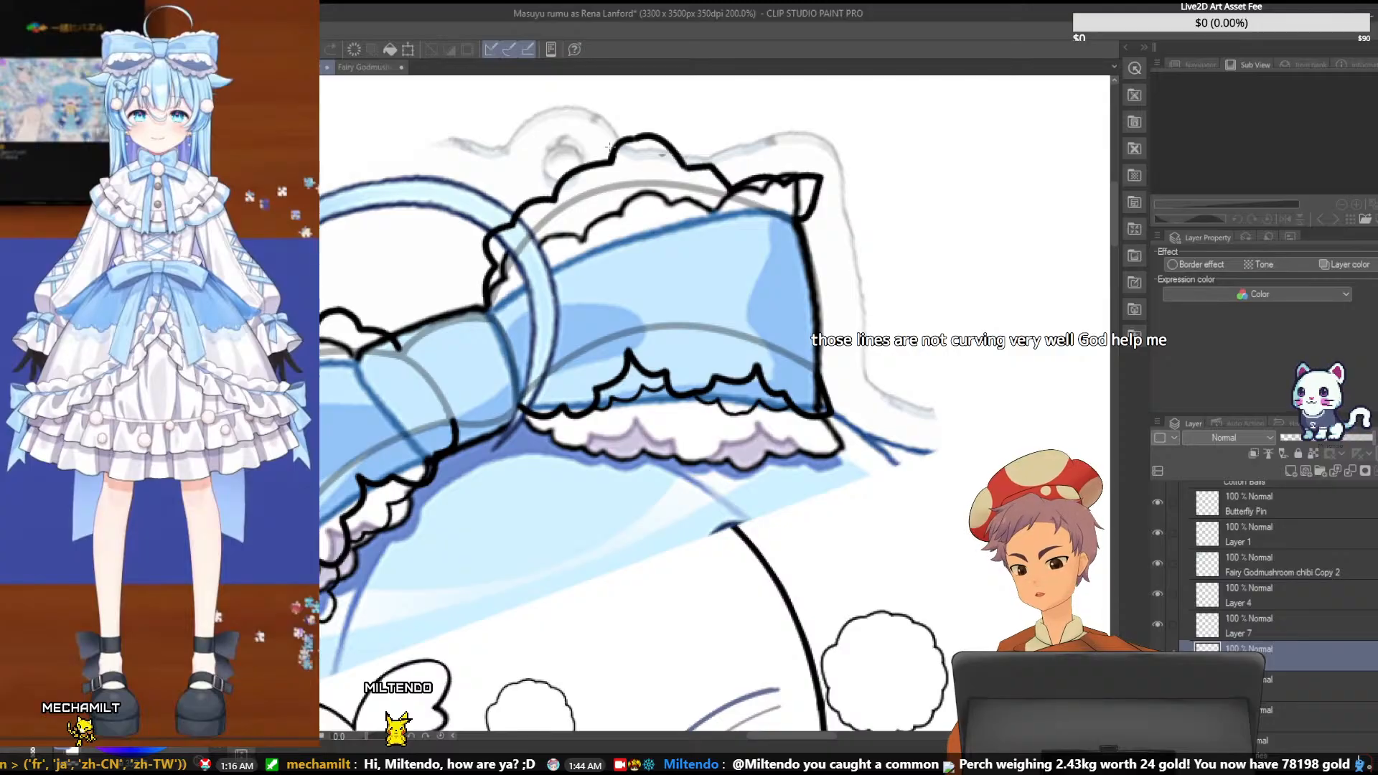
pyautogui.moveTo(608, 146); pyautogui.dragTo(673, 152)
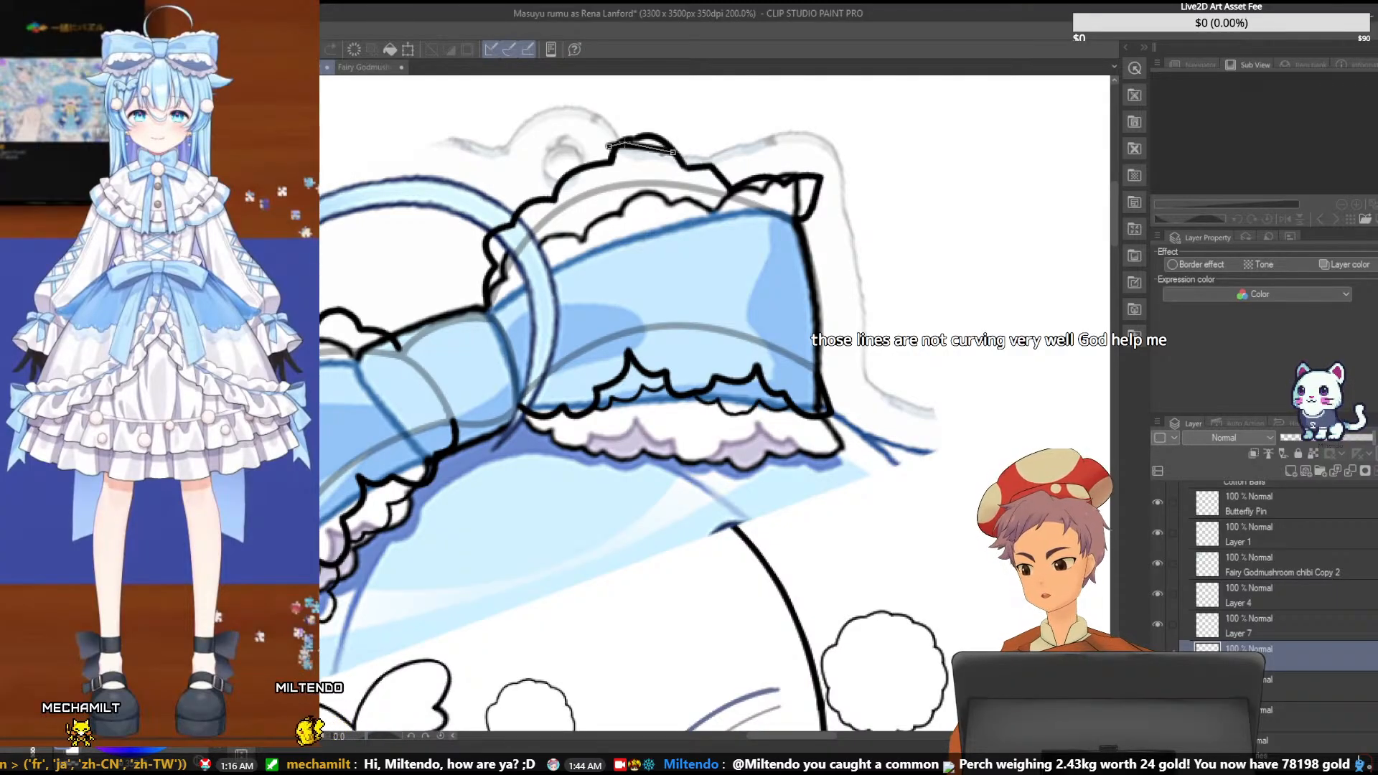
pyautogui.click(702, 135)
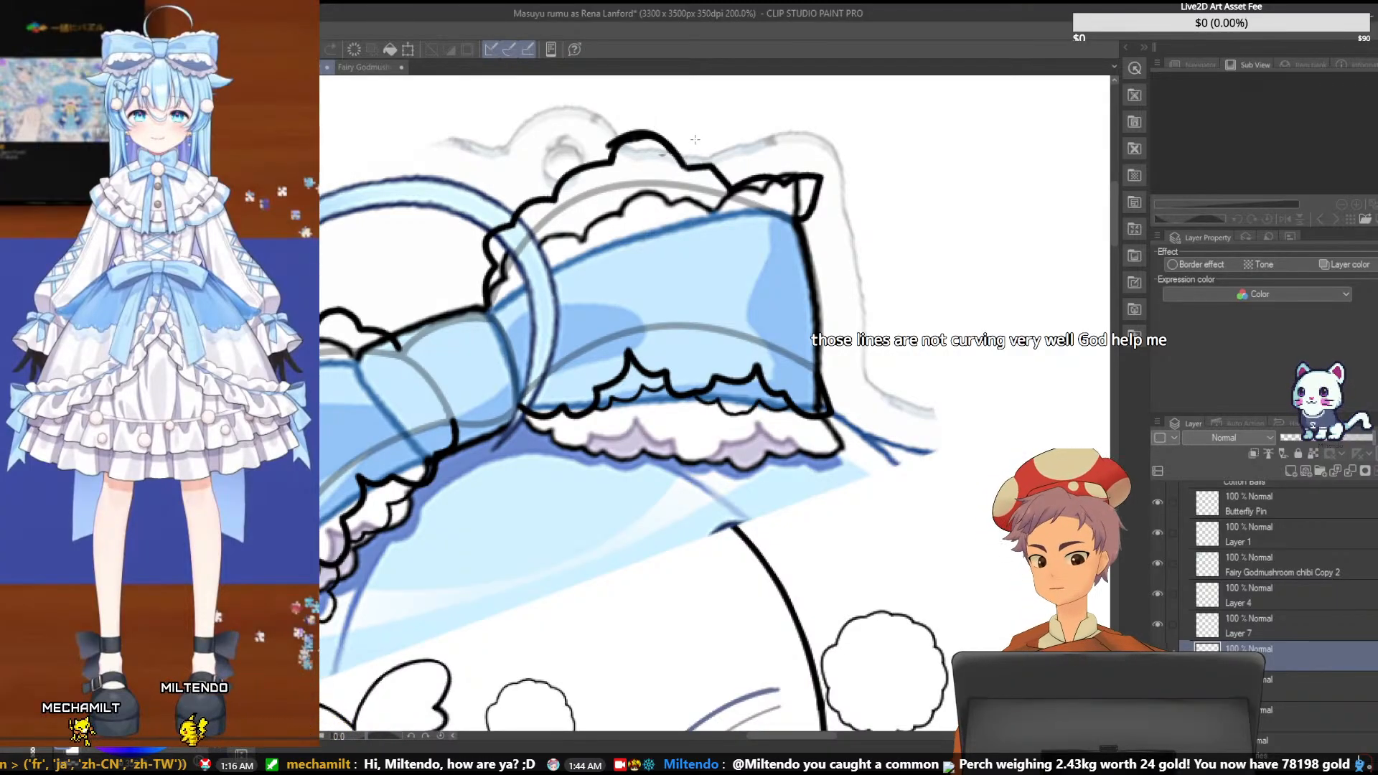
pyautogui.hotkey('ctrl', 'z')
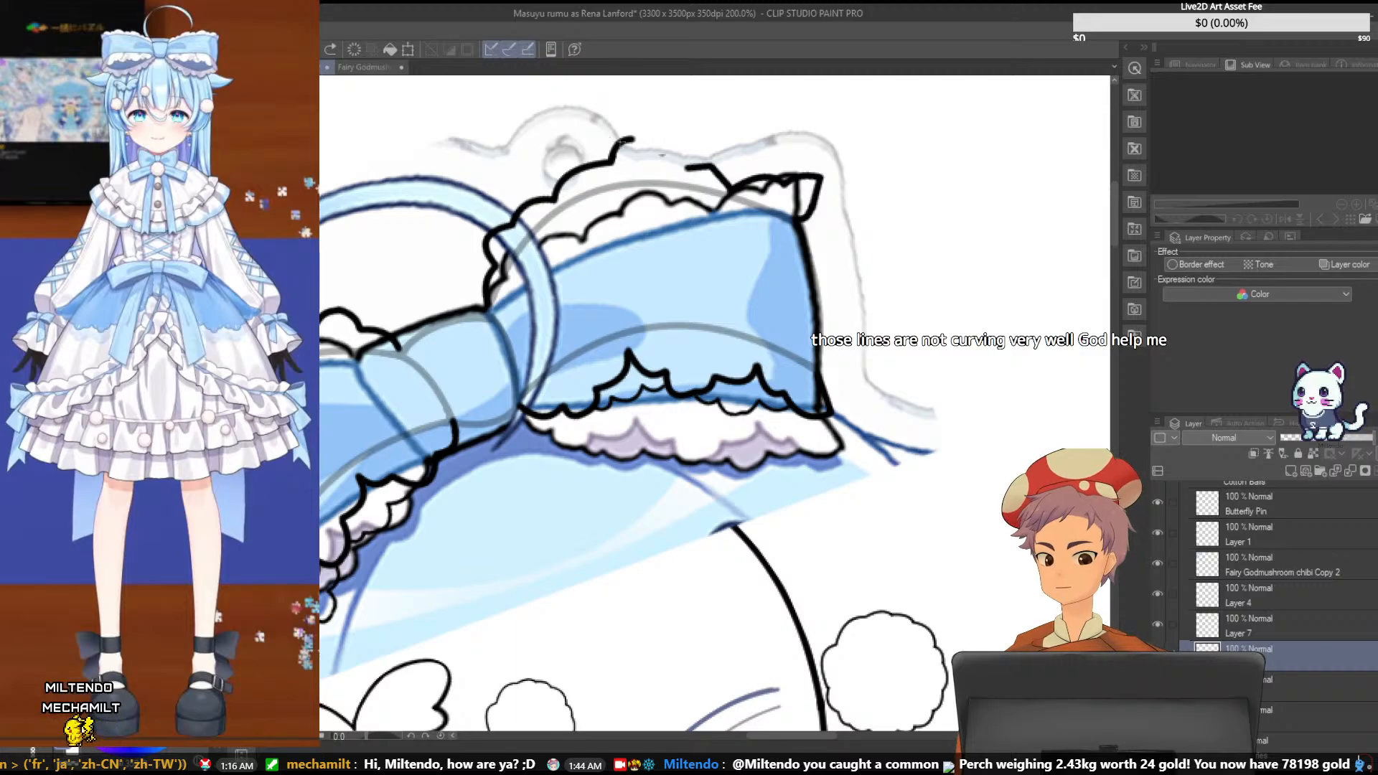
# - Draw the rounded middle scallop from the tip of the short rising curve down to the connecting line beside the end ruffle
pyautogui.moveTo(620, 141); pyautogui.dragTo(687, 168)
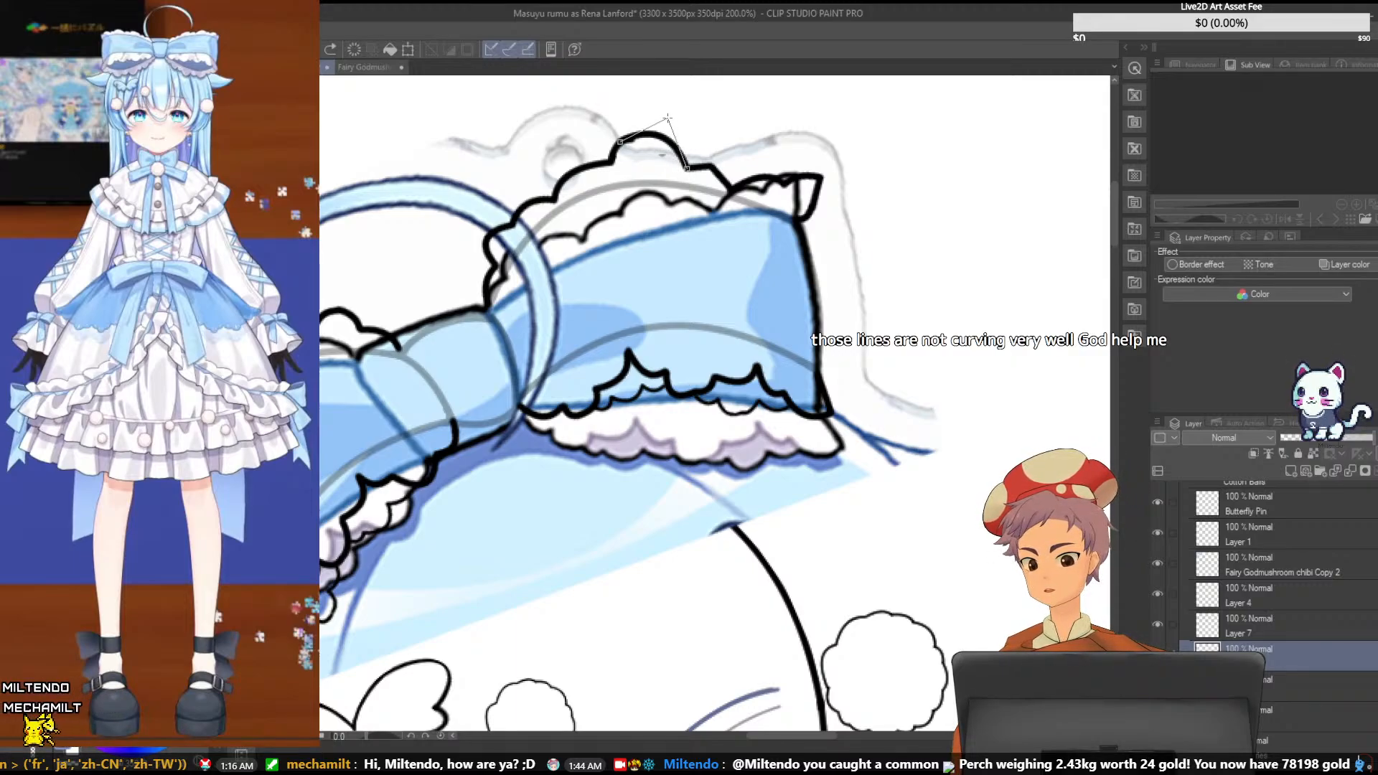
pyautogui.click(667, 117)
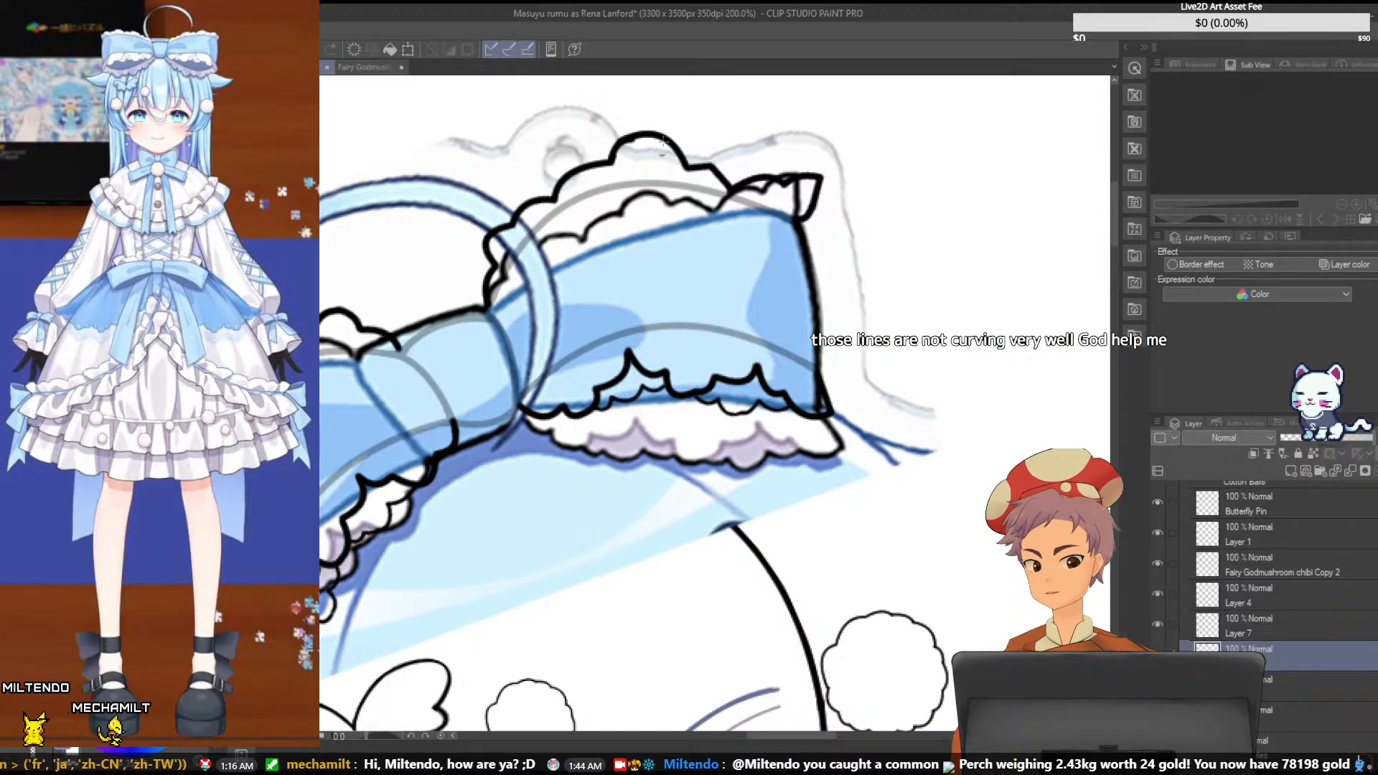
pyautogui.hotkey('ctrl', 'z')
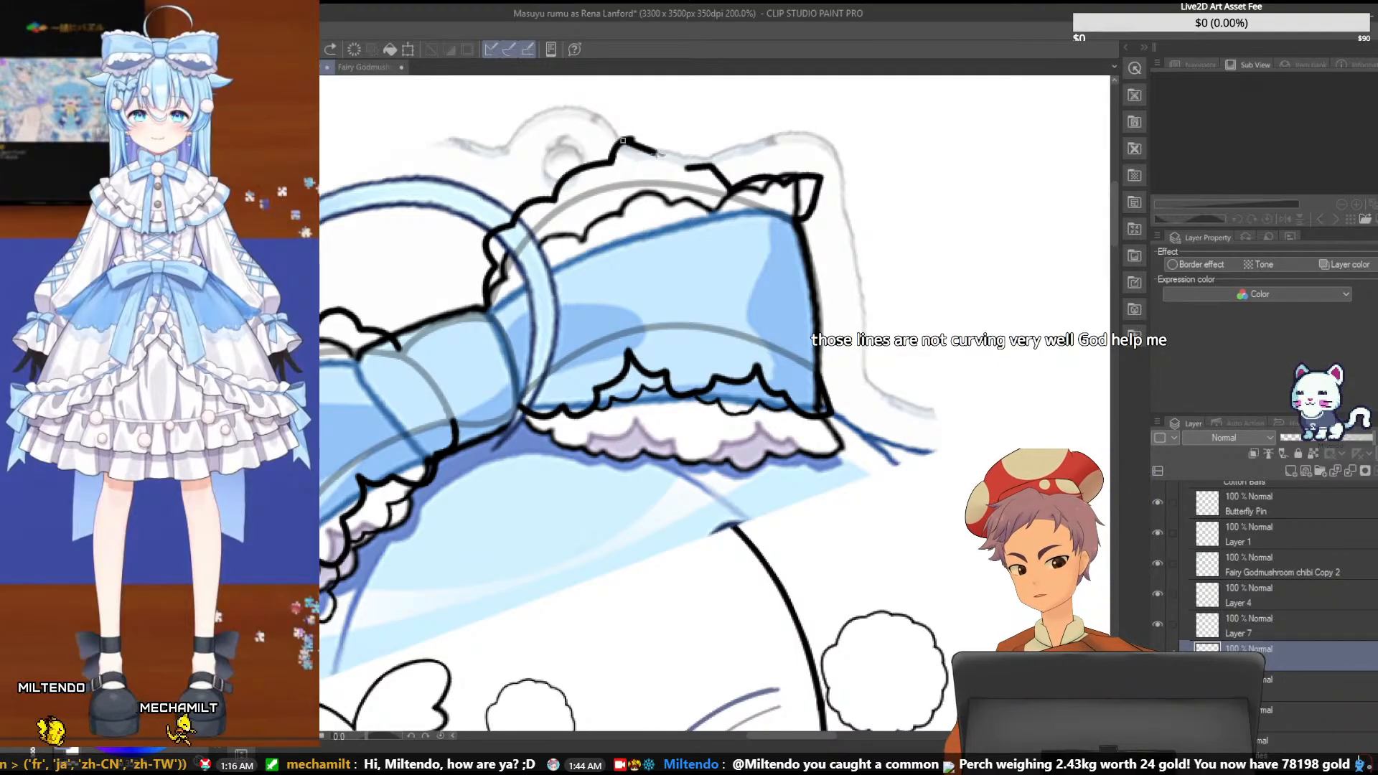
pyautogui.click(667, 117)
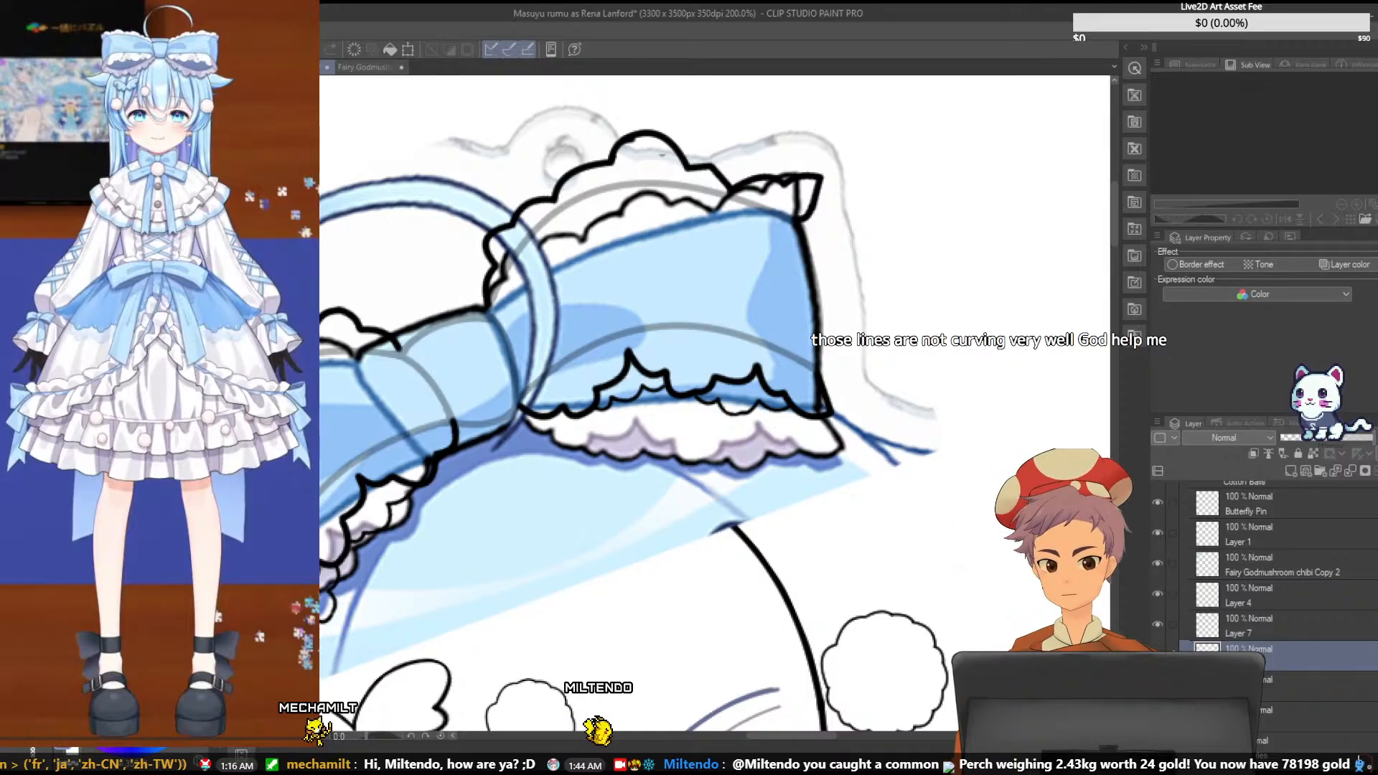
# - Hide the coloured reference to check the bow's line art on its own, and show it again
pyautogui.scroll(-2, 1277, 574)
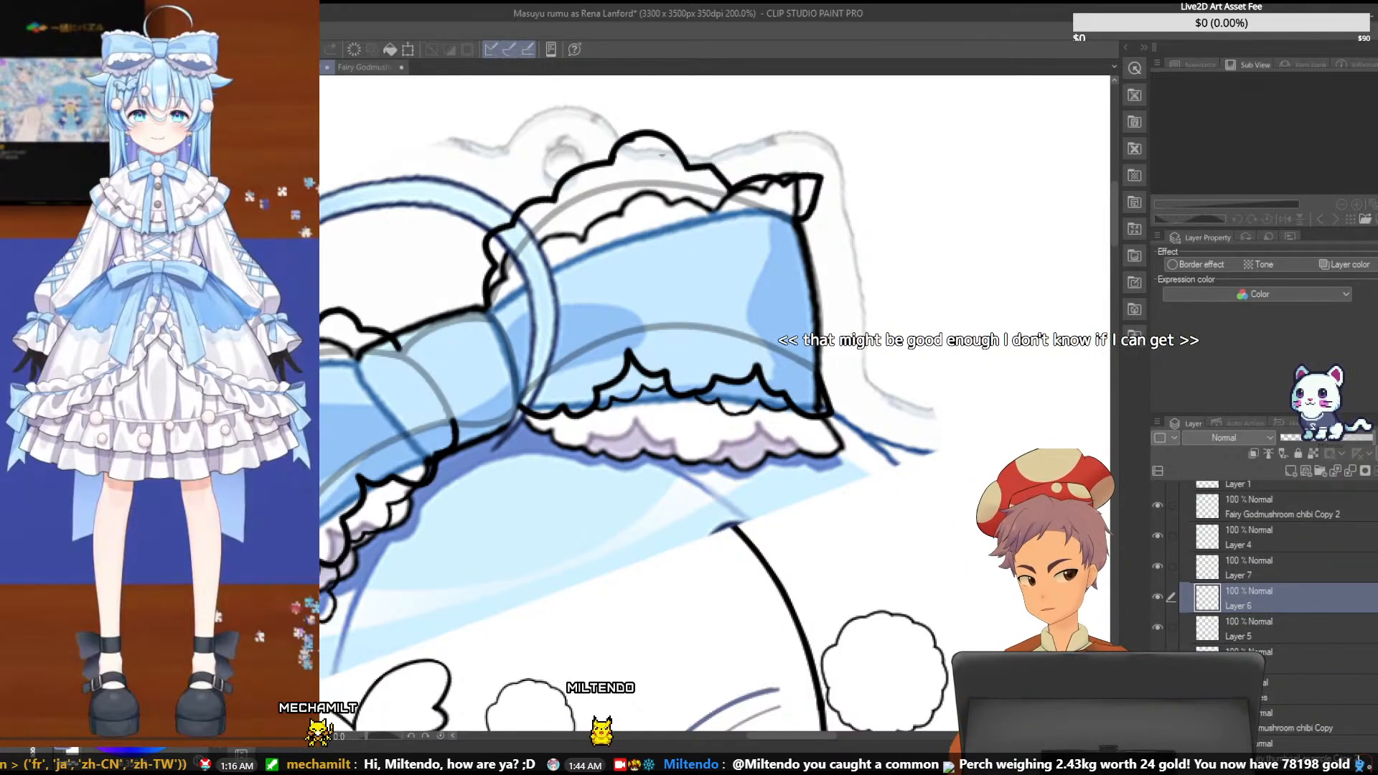
pyautogui.scroll(-1, 1278, 574)
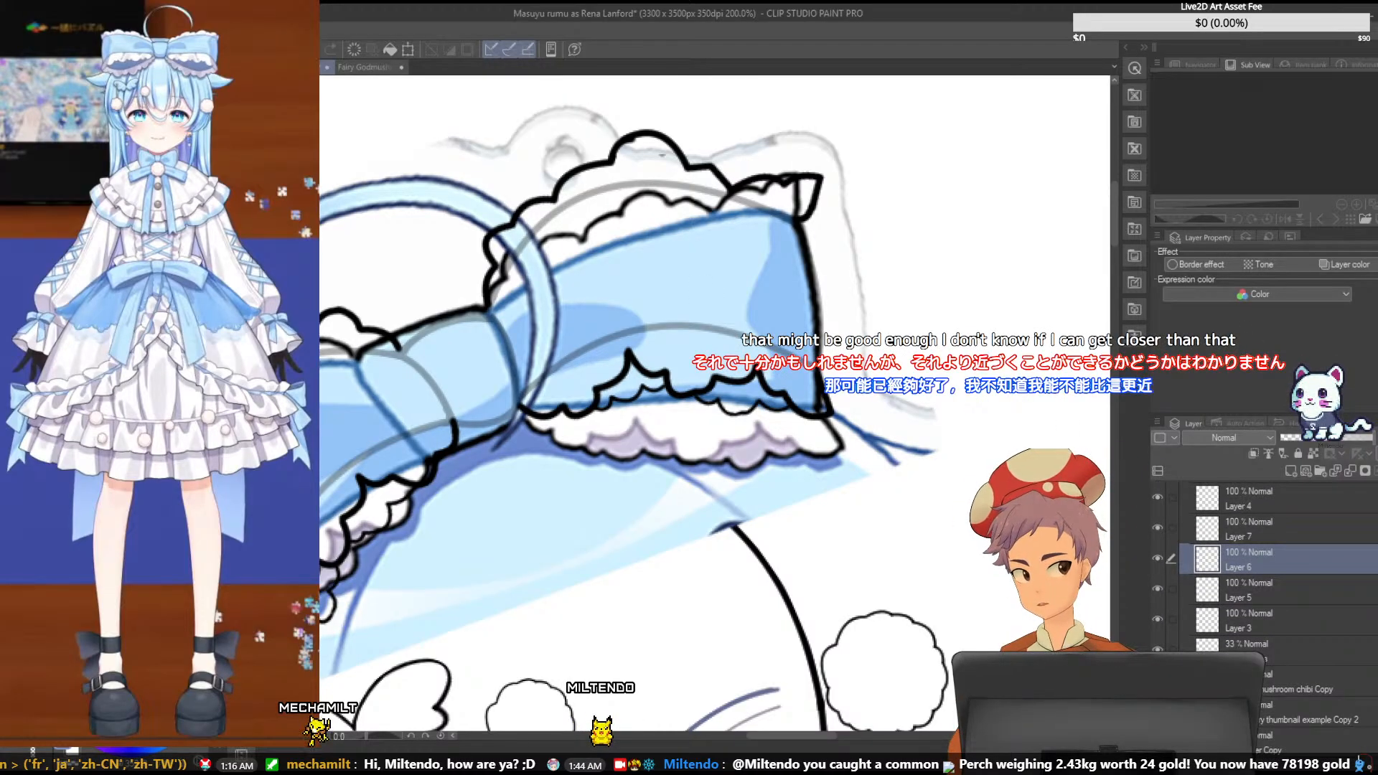
pyautogui.click(1157, 711)
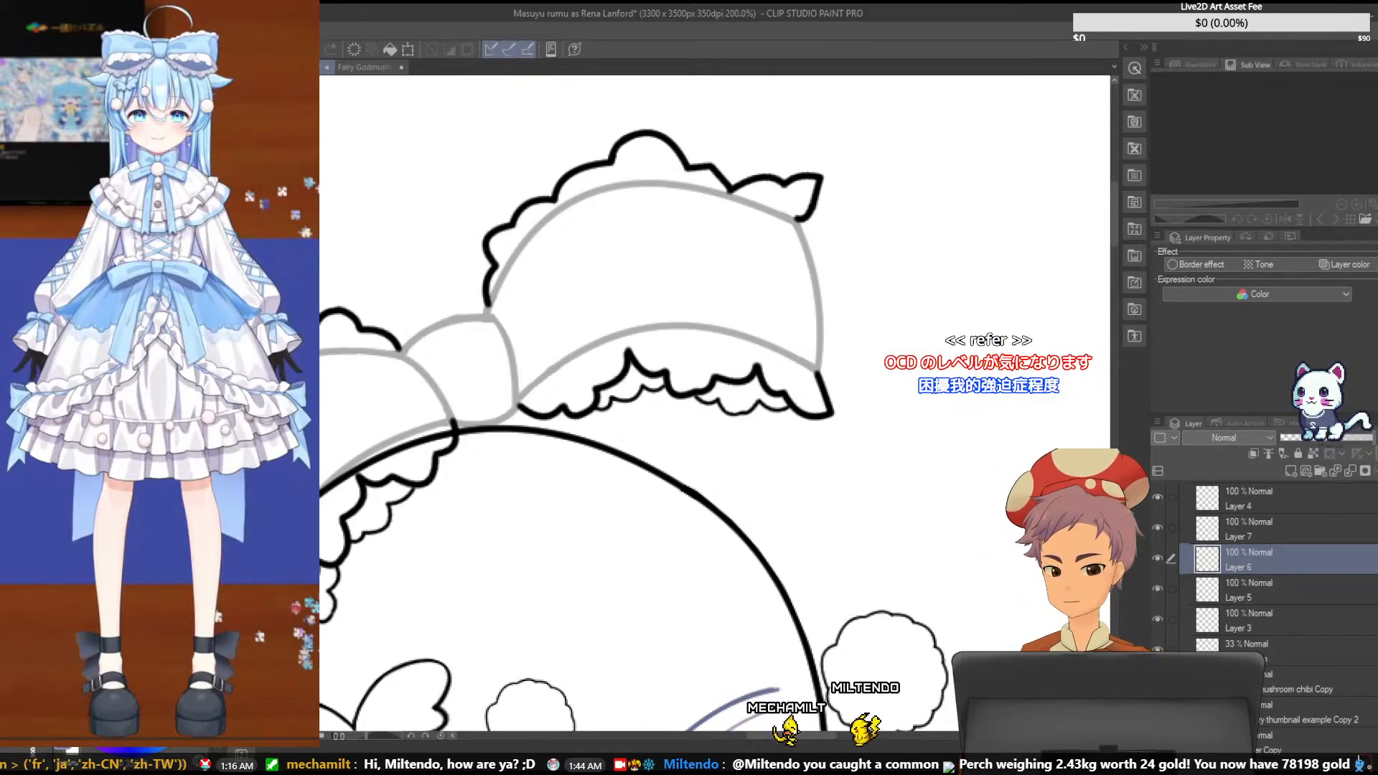
pyautogui.click(1158, 681)
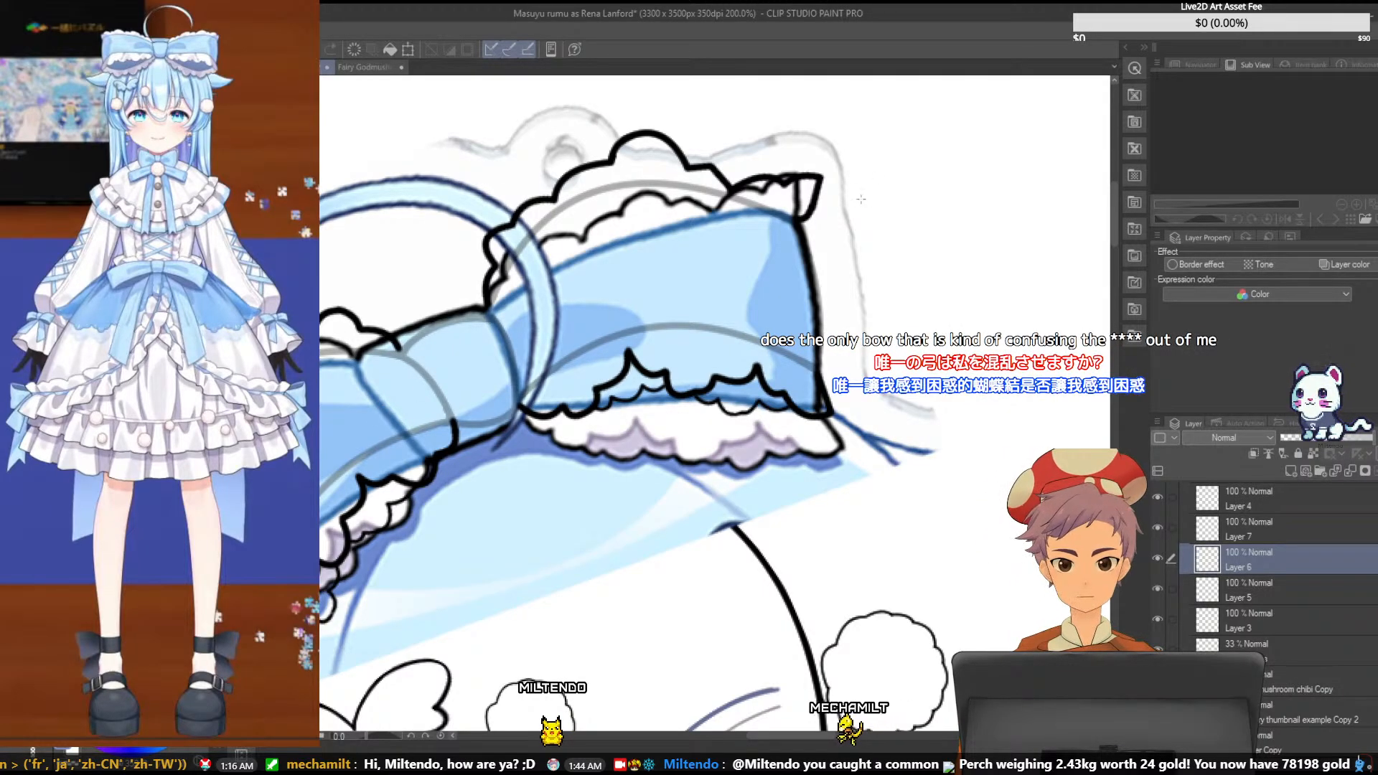
# - Lasso the connecting lines between the middle scallop and the end ruffle, delete them from Layers 6 and 7, and clear the selection
pyautogui.click(733, 183)
pyautogui.click(695, 206)
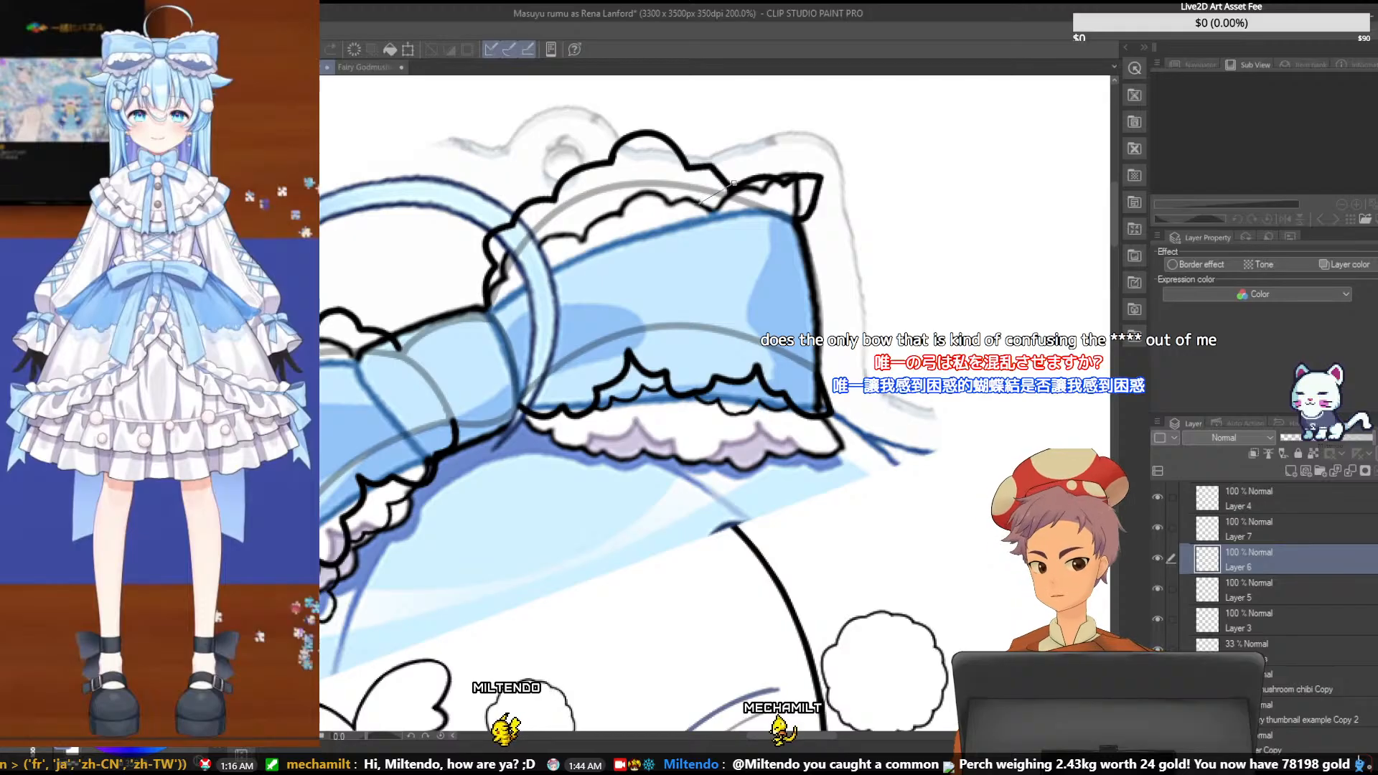
pyautogui.click(666, 156)
pyautogui.click(708, 138)
pyautogui.click(734, 184)
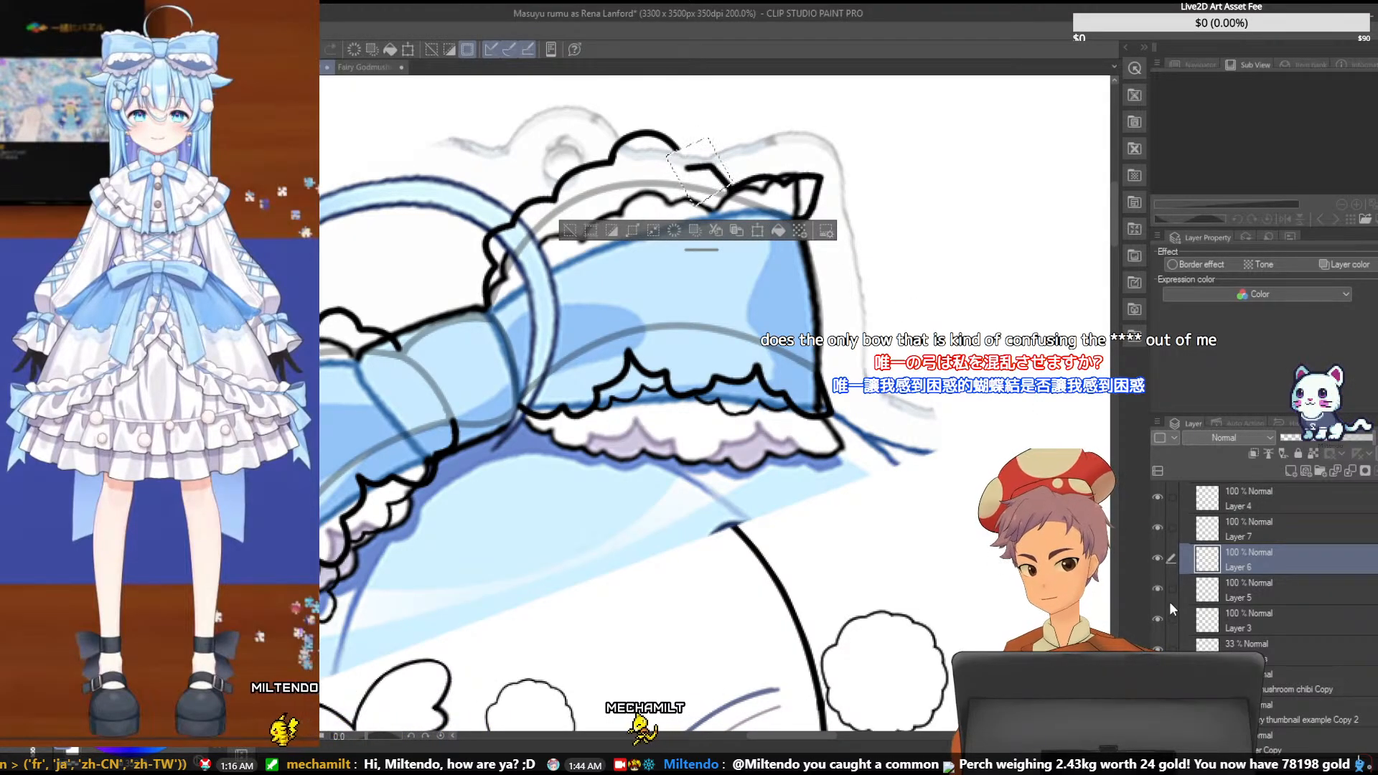
pyautogui.click(1272, 596)
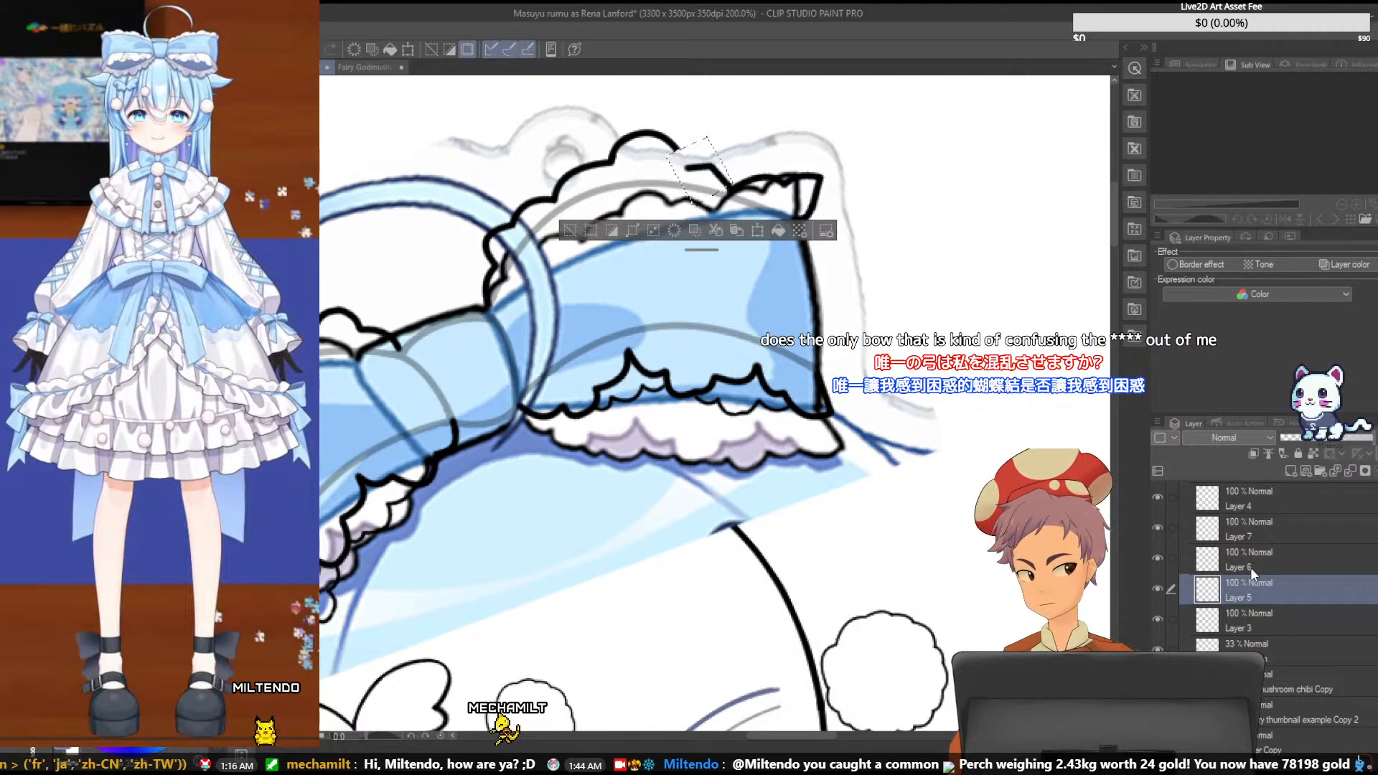
pyautogui.click(1259, 533)
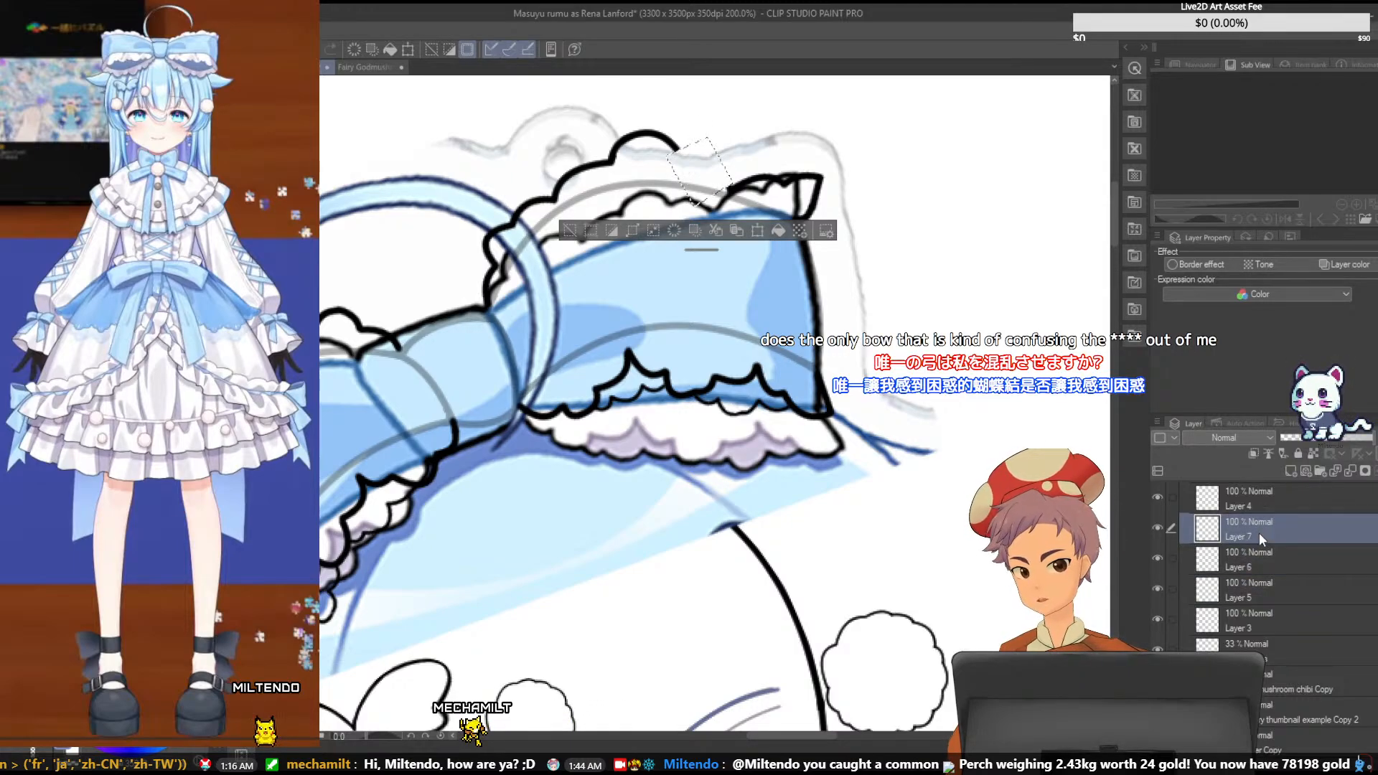
pyautogui.hotkey('ctrl', 'd')
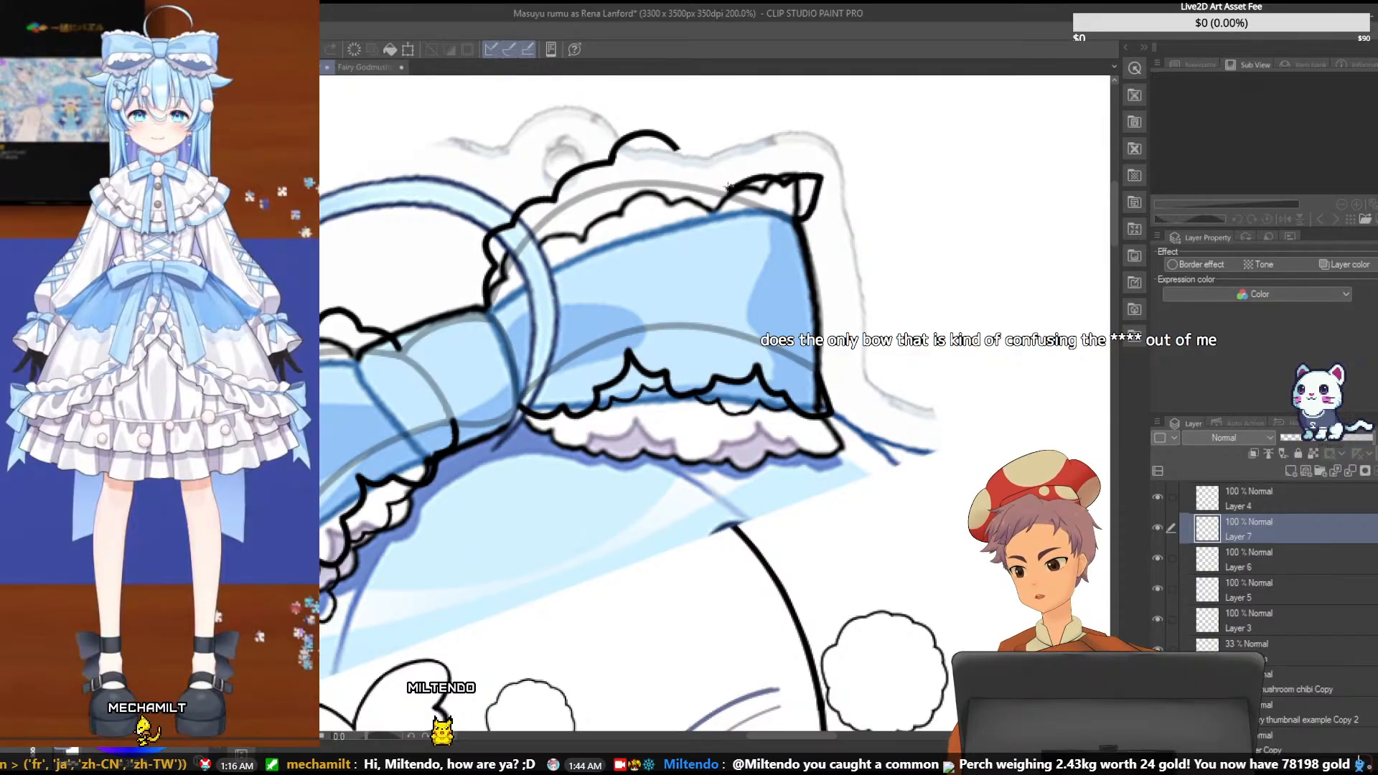
# - Draw a straight line rising from the end ruffle on Layer 7 and a short curve joining it to the middle scallop
pyautogui.moveTo(707, 159)
pyautogui.mouseDown()
pyautogui.moveTo(692, 149)
pyautogui.moveTo(760, 209)
pyautogui.mouseUp()
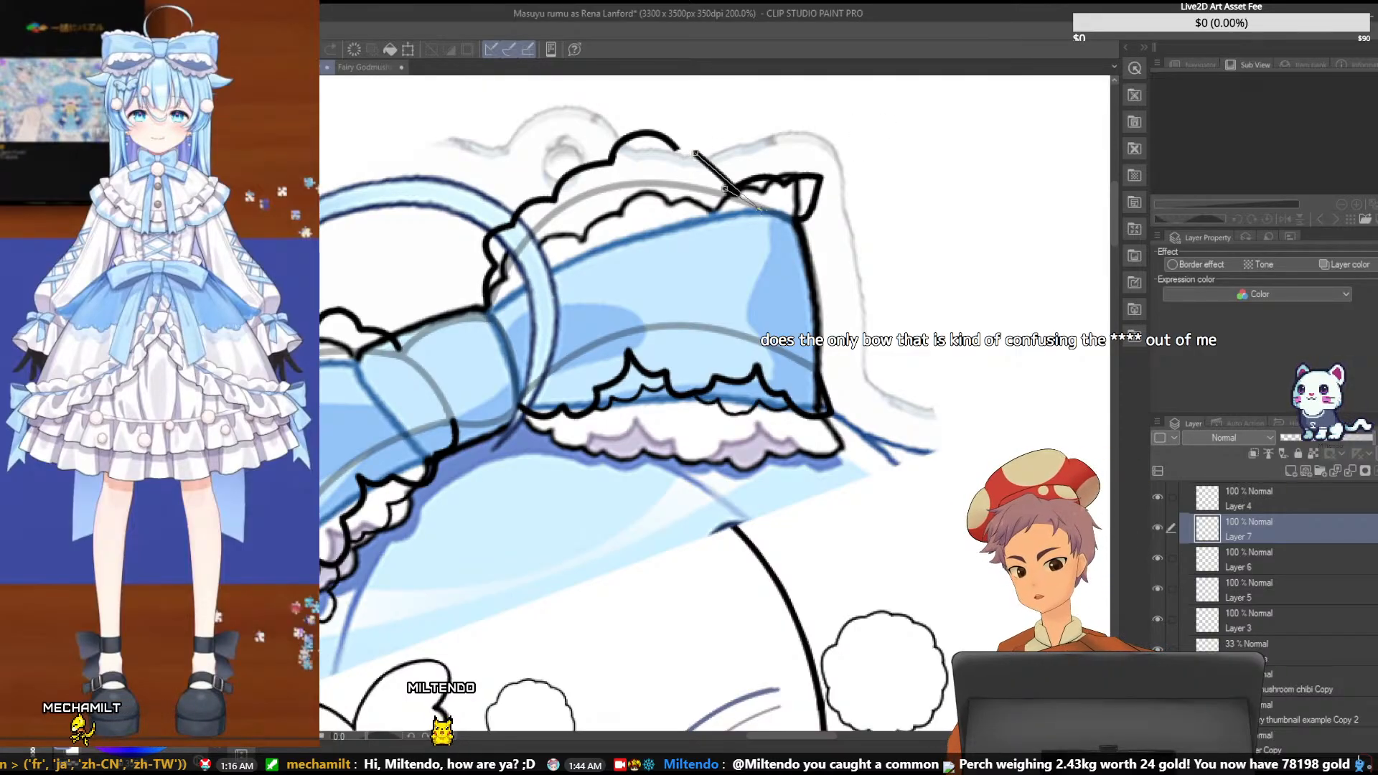
pyautogui.hotkey('ctrl', 'z')
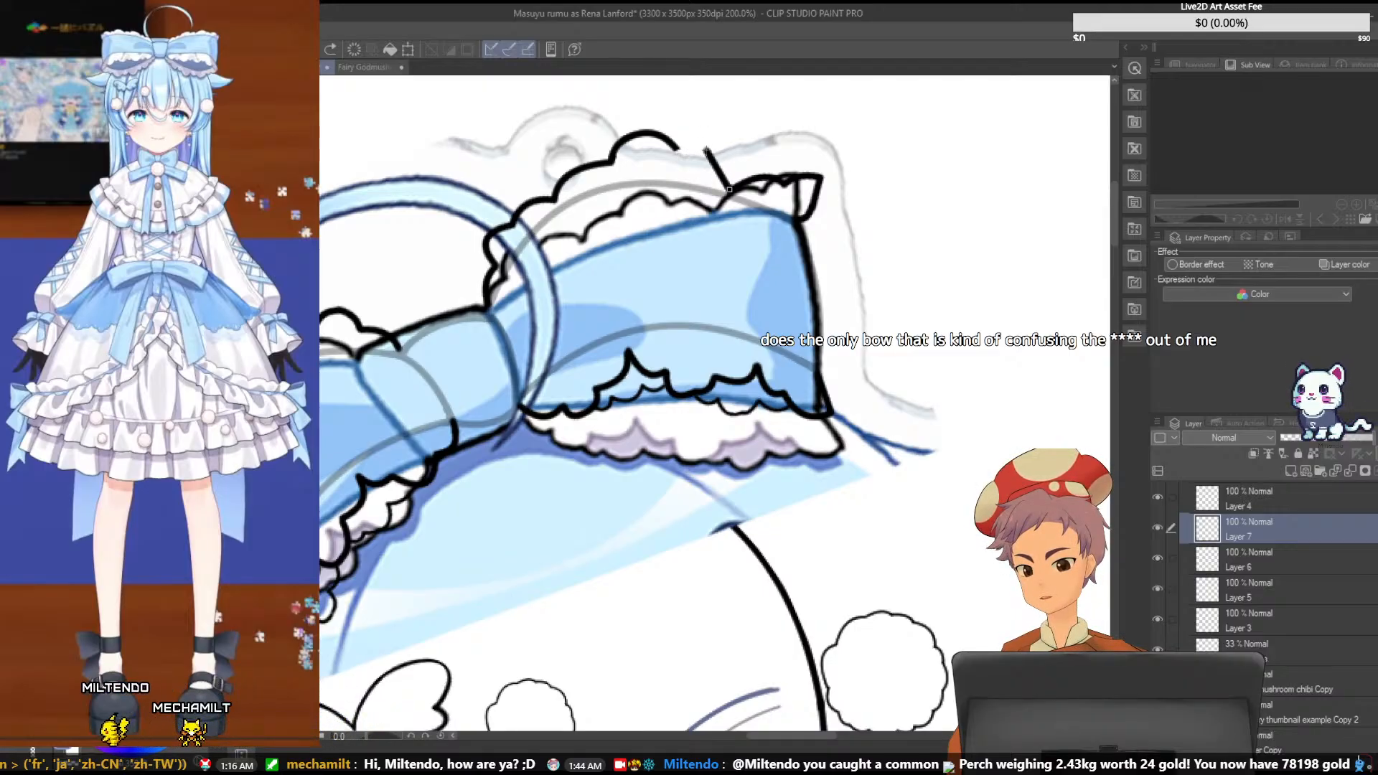
pyautogui.click(699, 147)
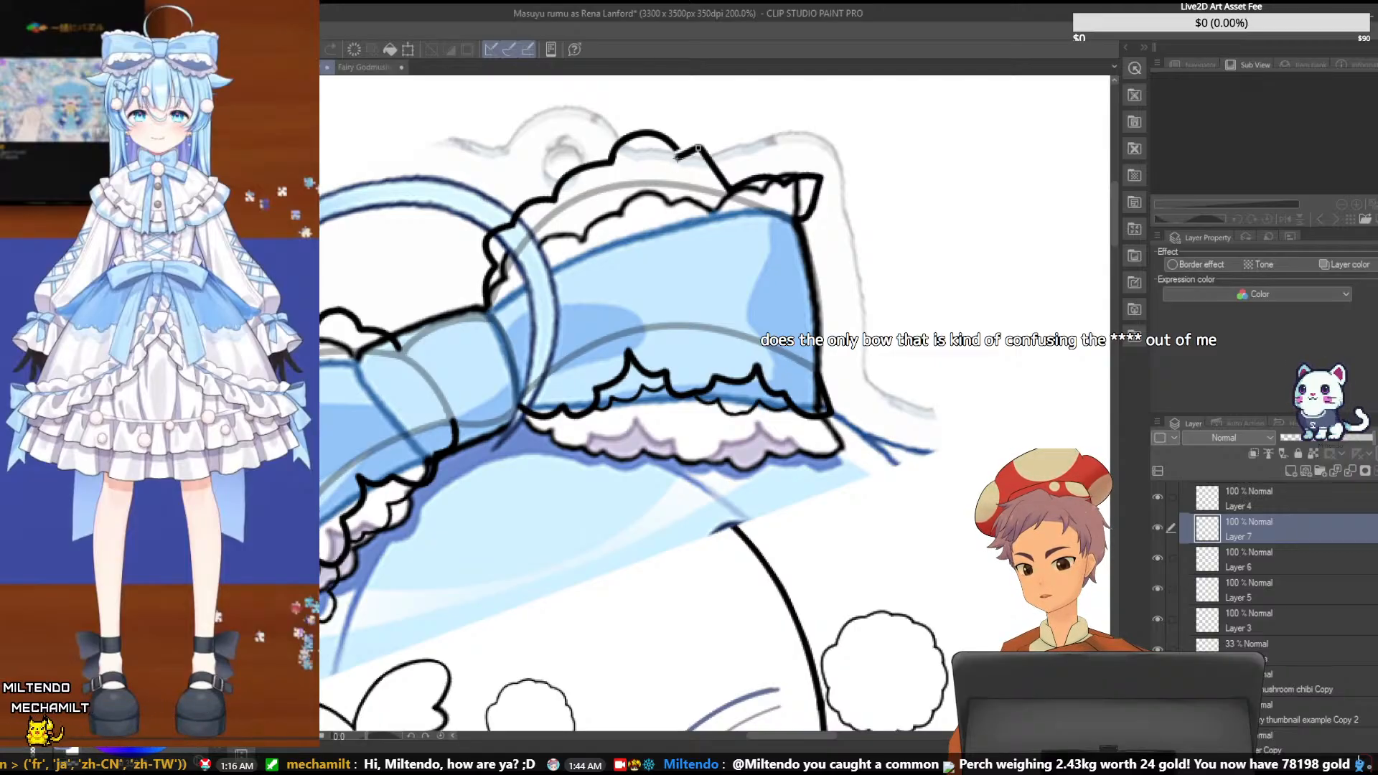
pyautogui.doubleClick(674, 154)
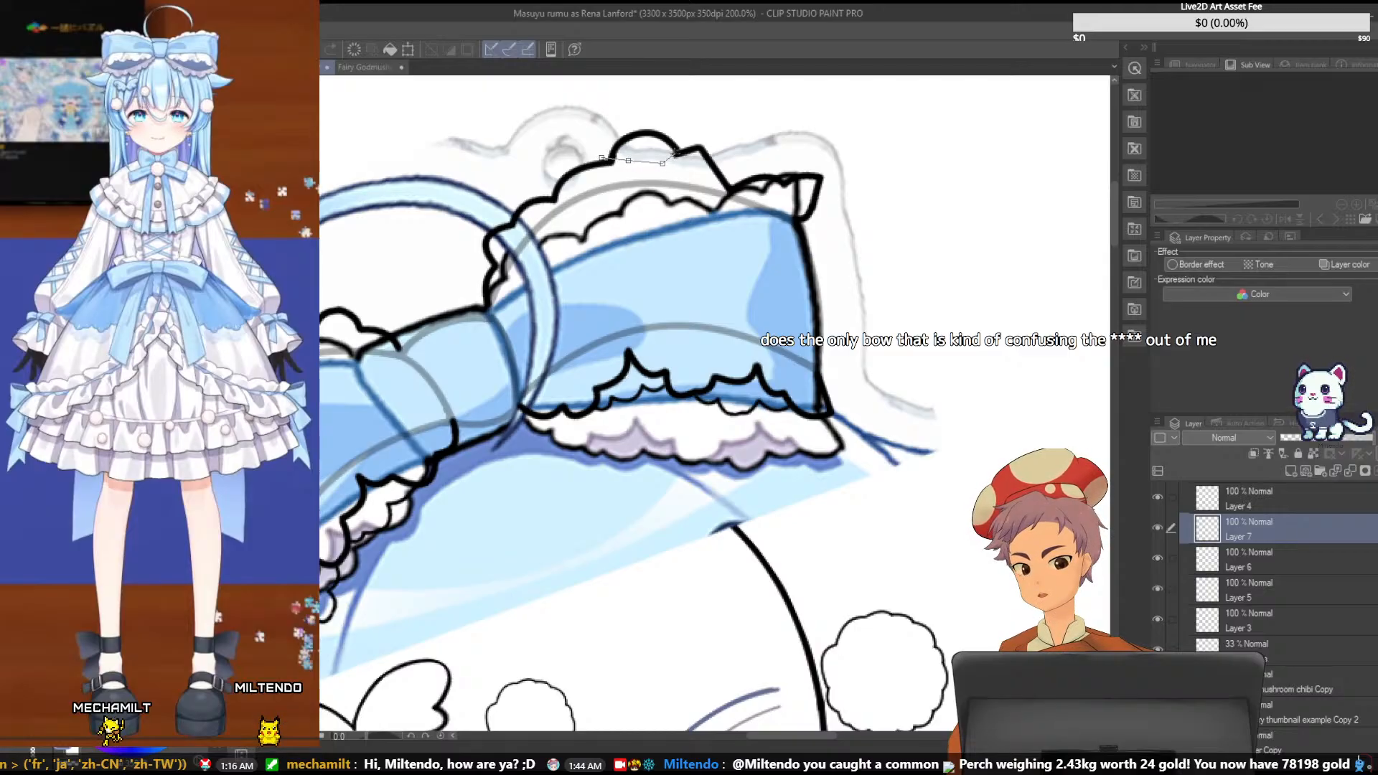
# - Lasso and delete the rounded middle scallop on Layer 6, and redraw it as a slightly flatter curve spanning the gap
pyautogui.click(668, 154)
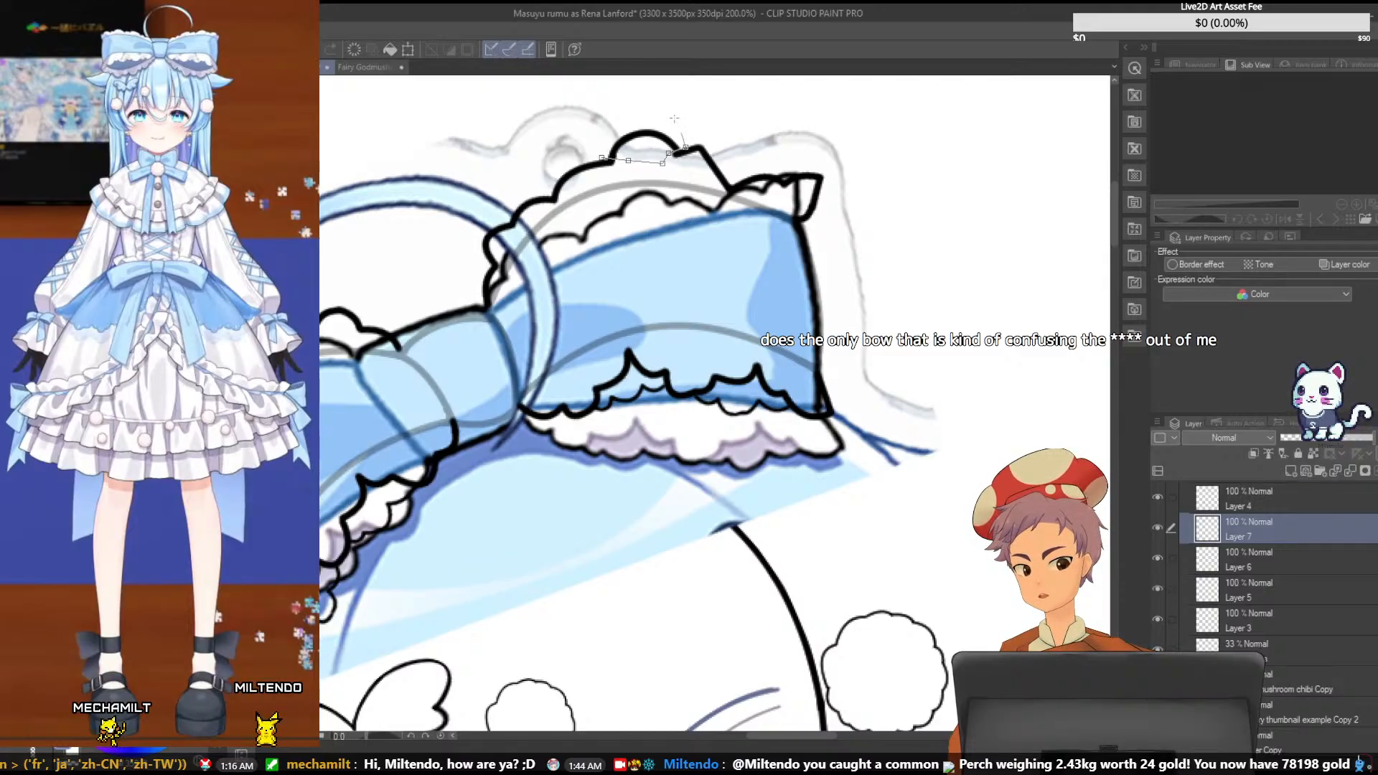
pyautogui.click(601, 148)
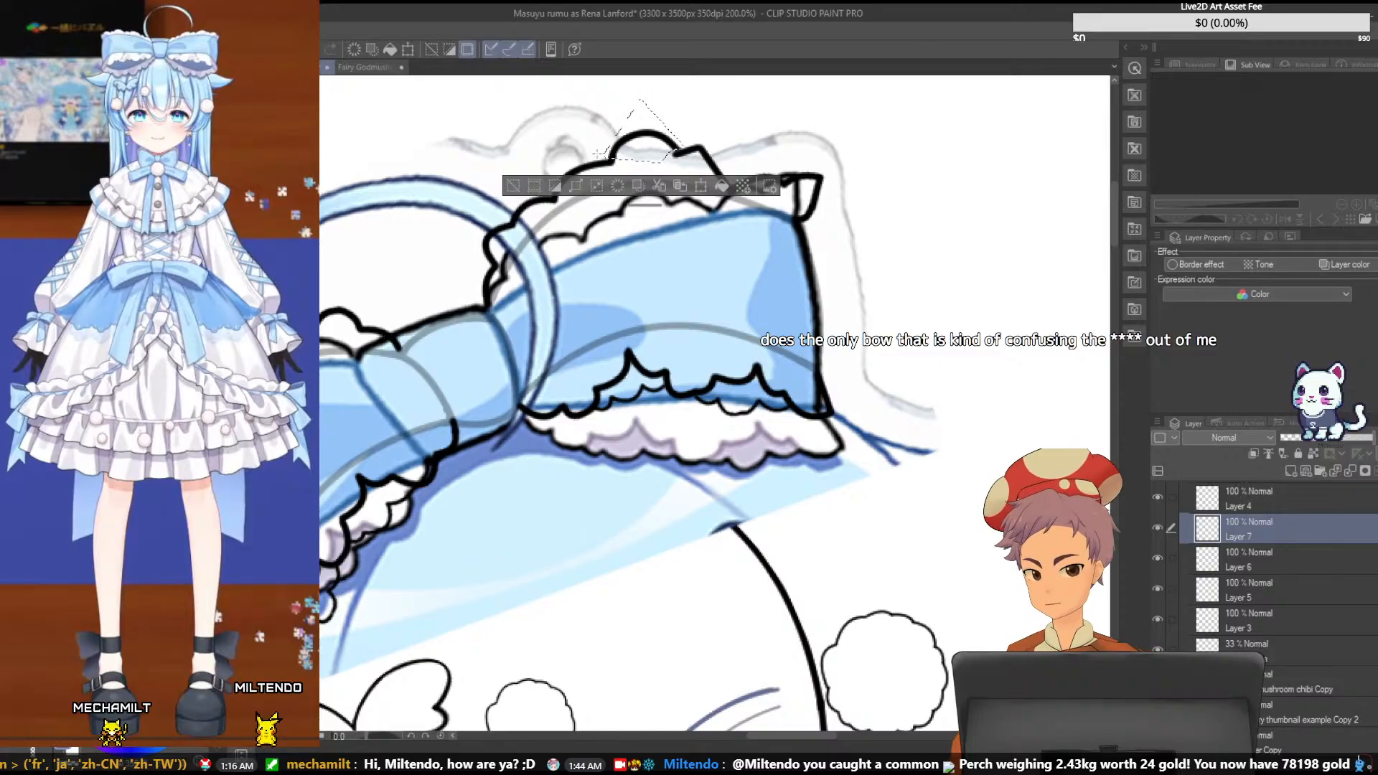
pyautogui.click(1276, 563)
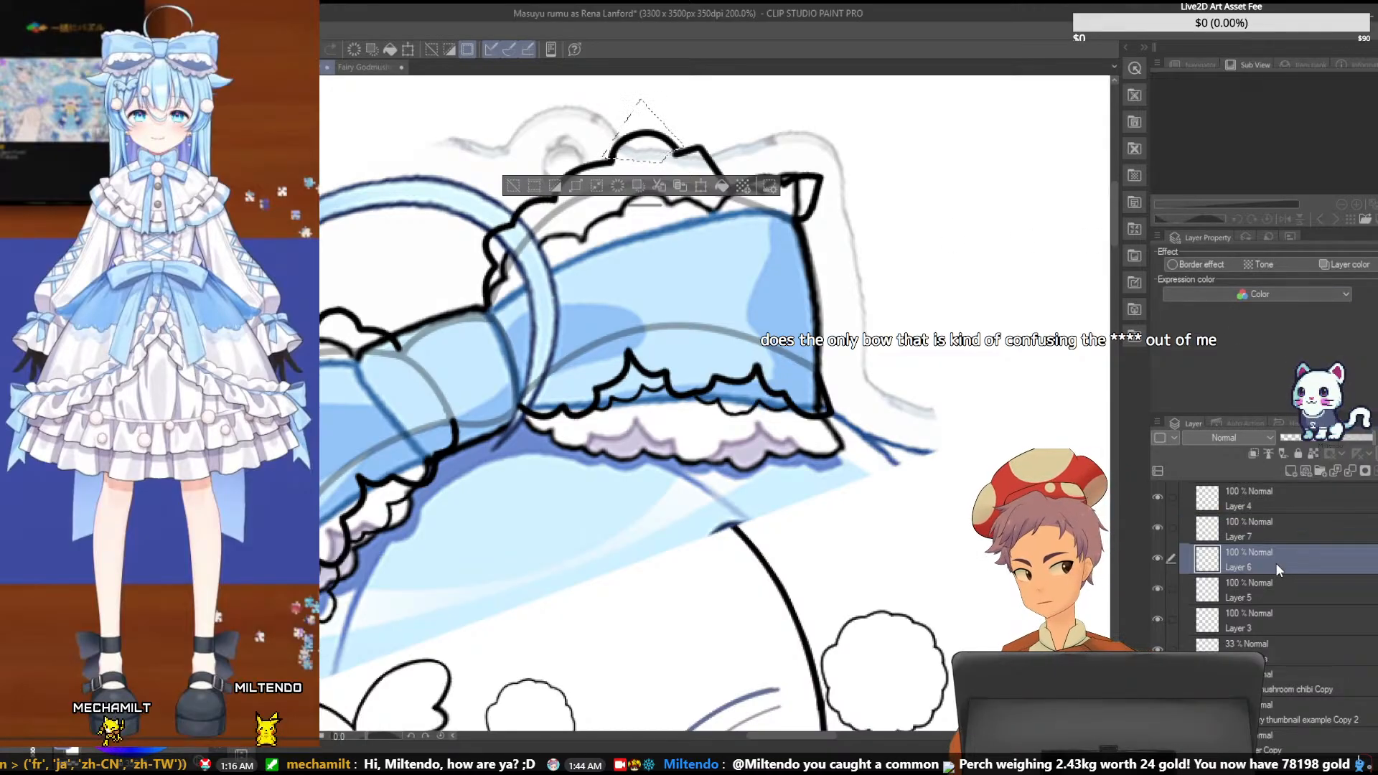
pyautogui.press('Delete')
pyautogui.hotkey('ctrl', 'd')
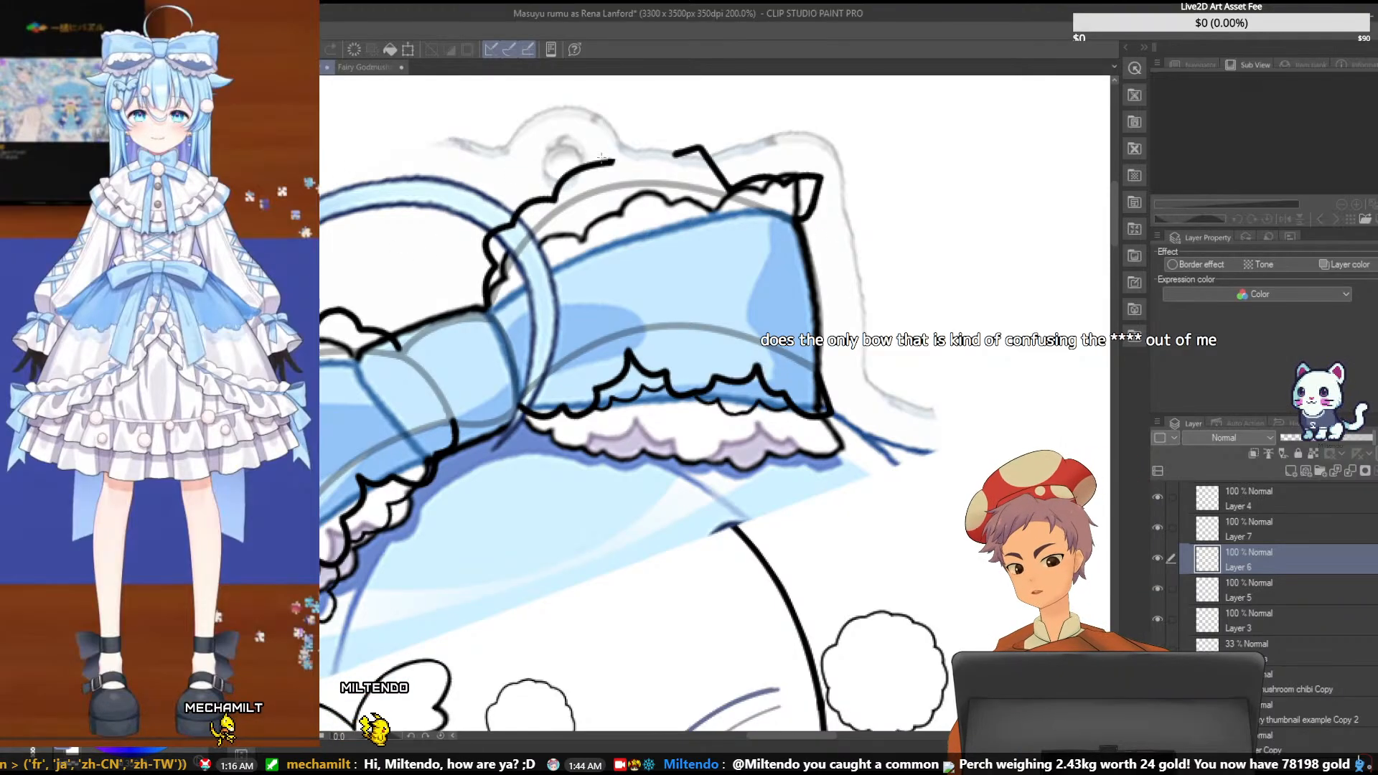
pyautogui.moveTo(612, 161); pyautogui.dragTo(677, 154)
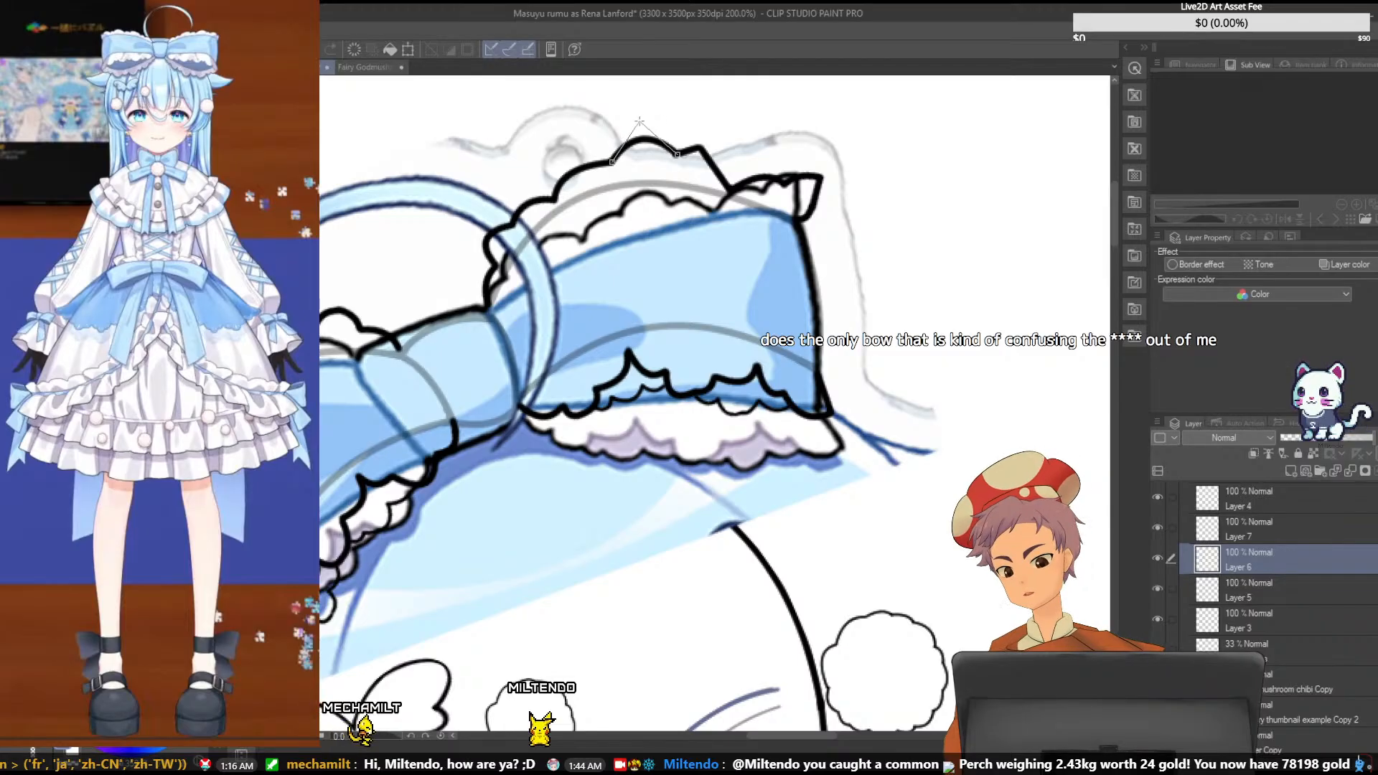
pyautogui.click(640, 117)
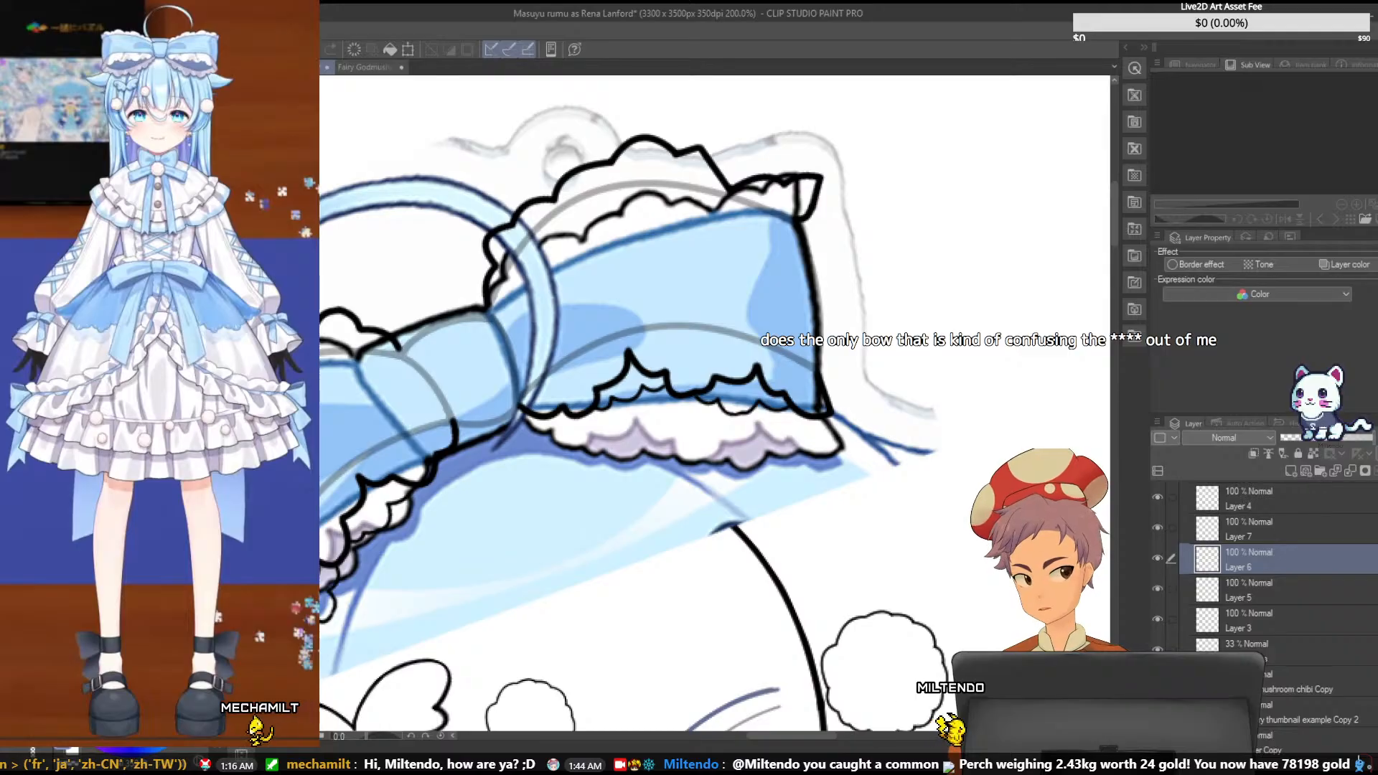
# - Hide the coloured reference and raise the bow outline layer's opacity to 100%
pyautogui.click(1157, 680)
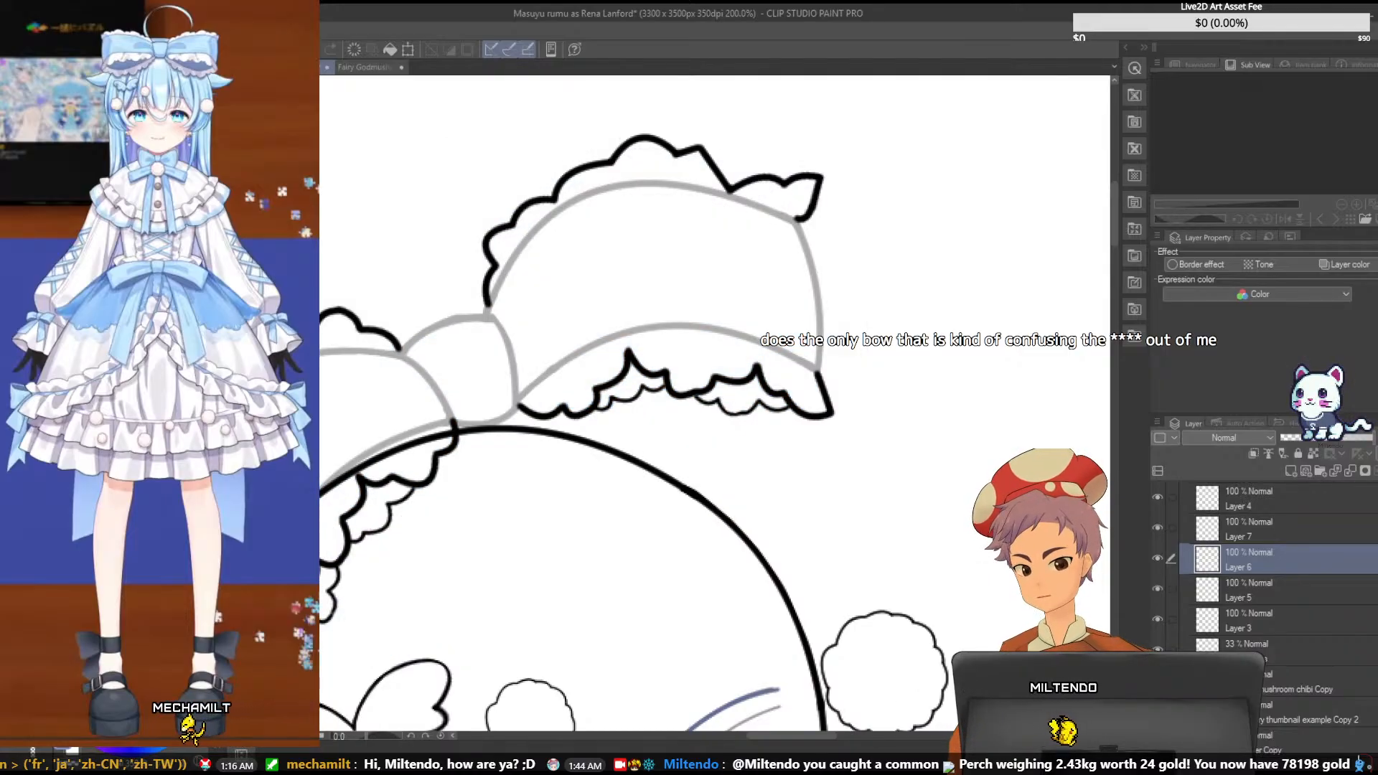
pyautogui.hotkey('ctrl', '-')
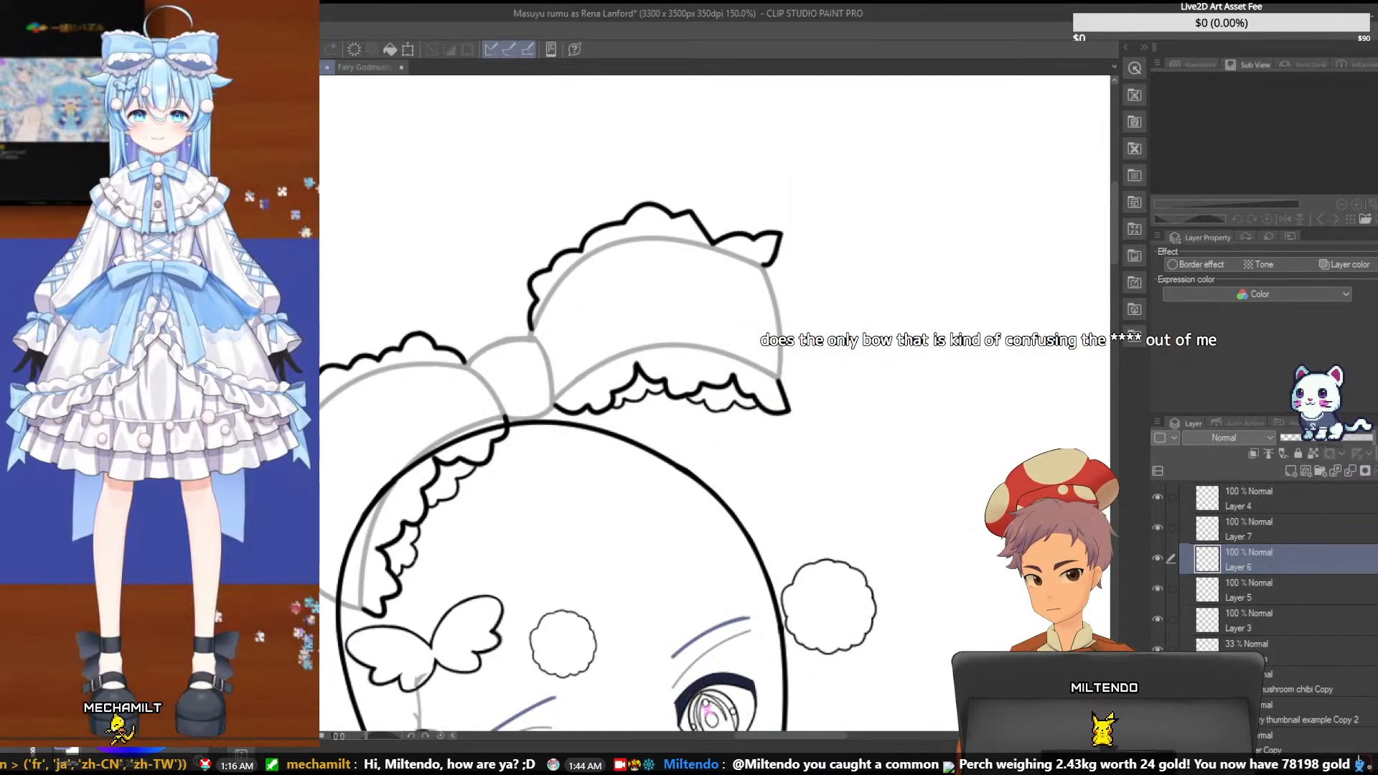
pyautogui.click(1290, 664)
pyautogui.moveTo(1313, 438); pyautogui.dragTo(1374, 438)
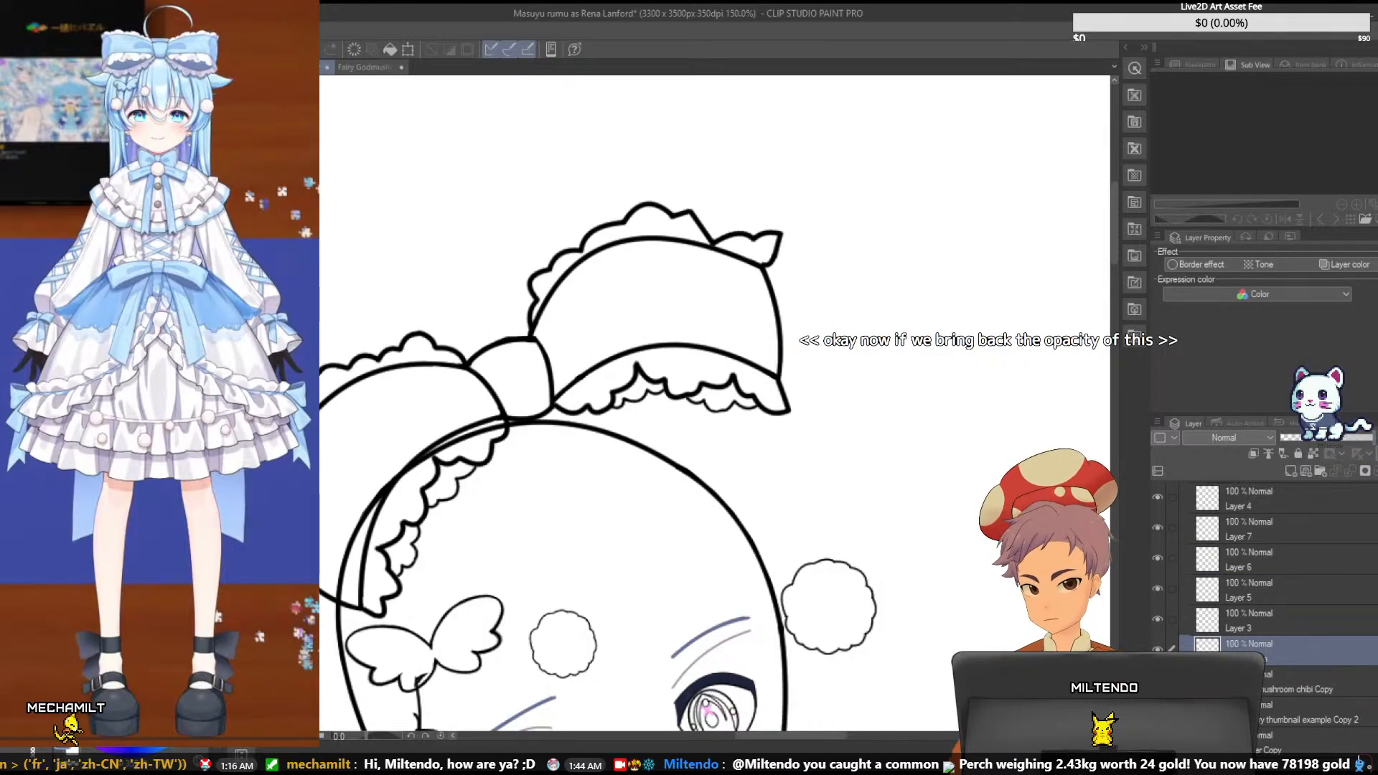
# - Examine the bow's full-strength line art from afar and close up, comparing it with the faded outline and checking the ruffle layers
pyautogui.scroll(-2, 1030, 500)
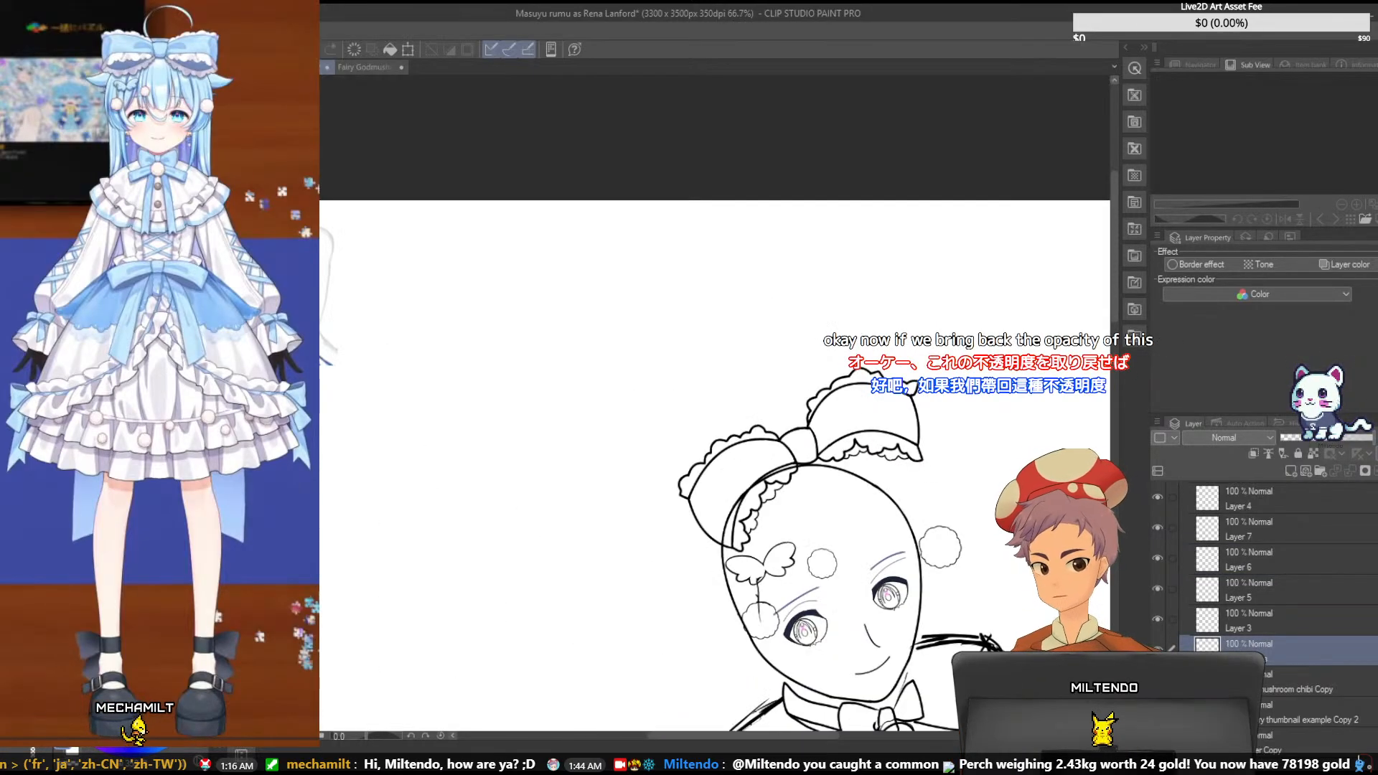
pyautogui.scroll(2, 1037, 485)
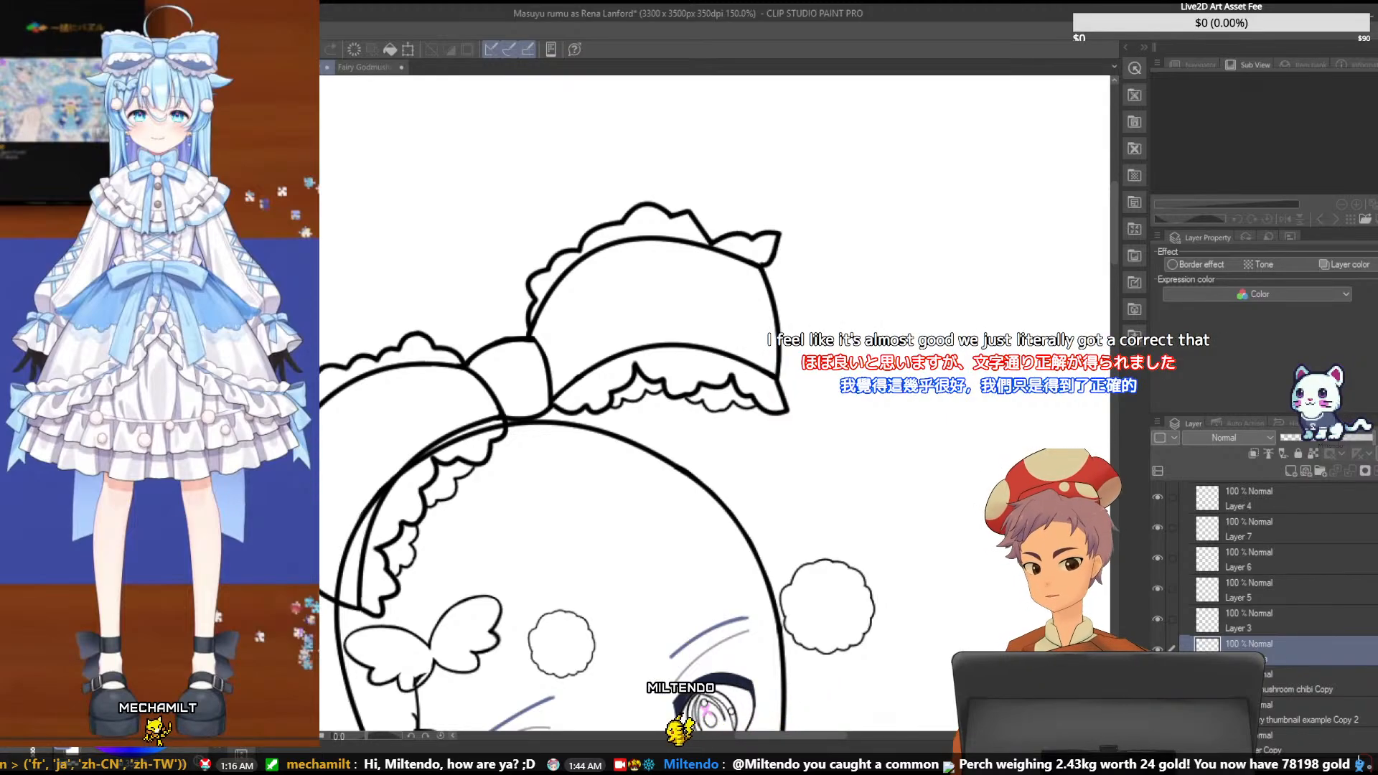
pyautogui.scroll(-1, 1028, 498)
pyautogui.scroll(2, 1029, 498)
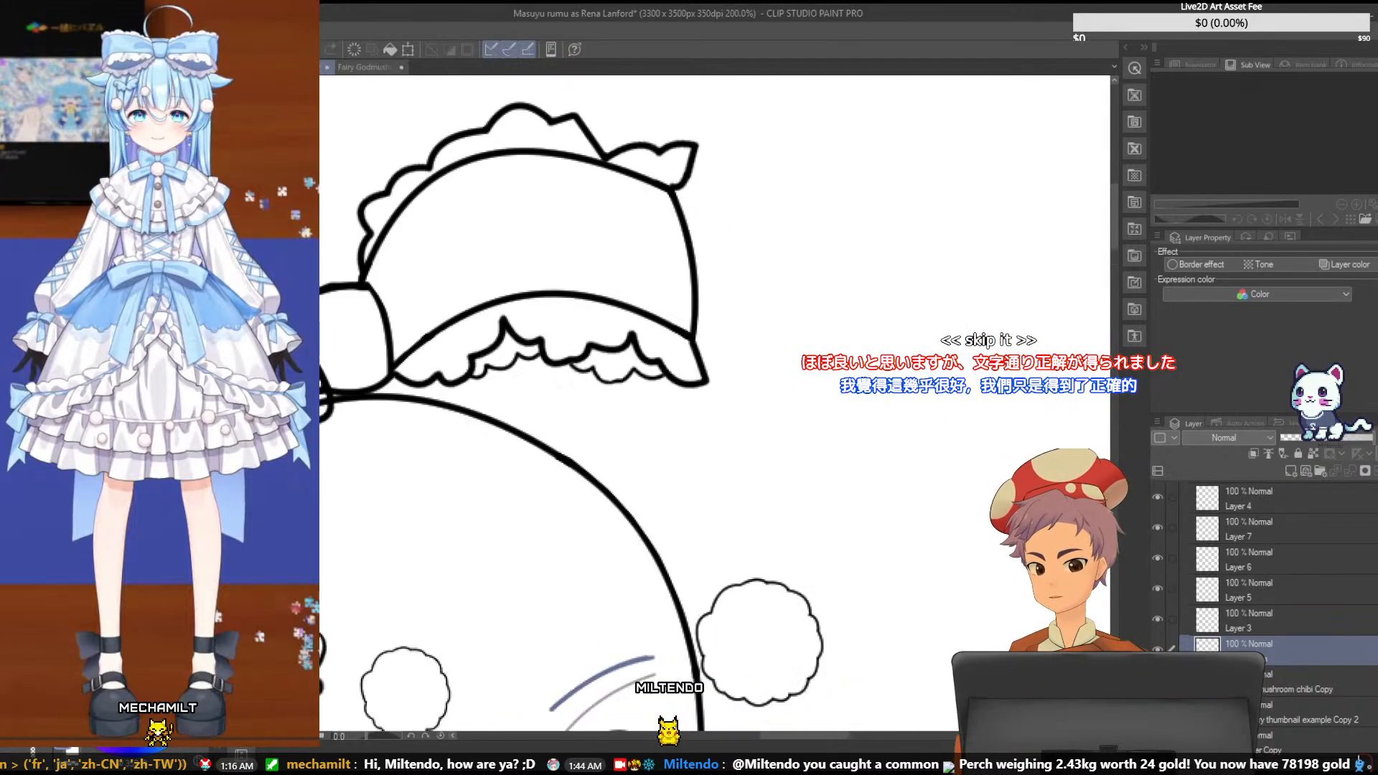
pyautogui.moveTo(1114, 229); pyautogui.dragTo(1115, 203)
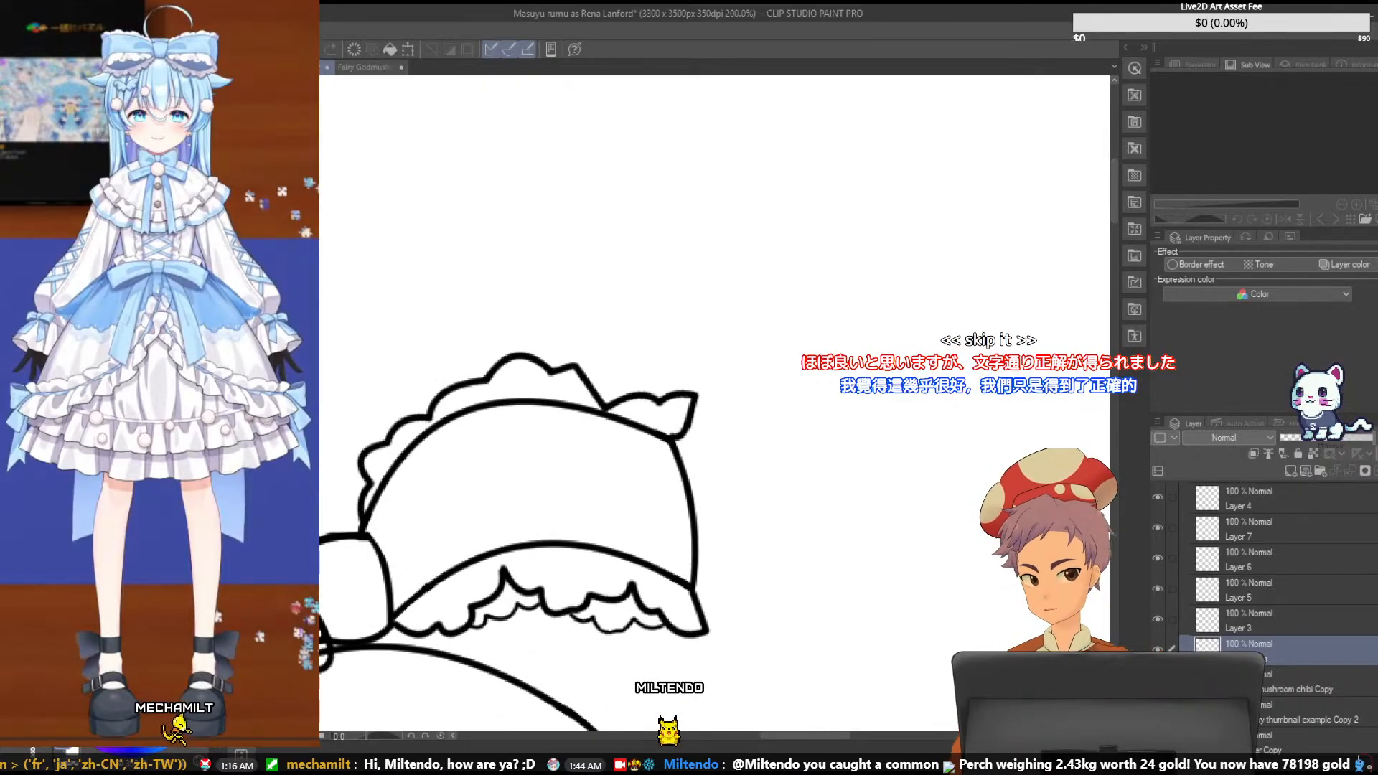
pyautogui.click(1164, 618)
pyautogui.click(1165, 617)
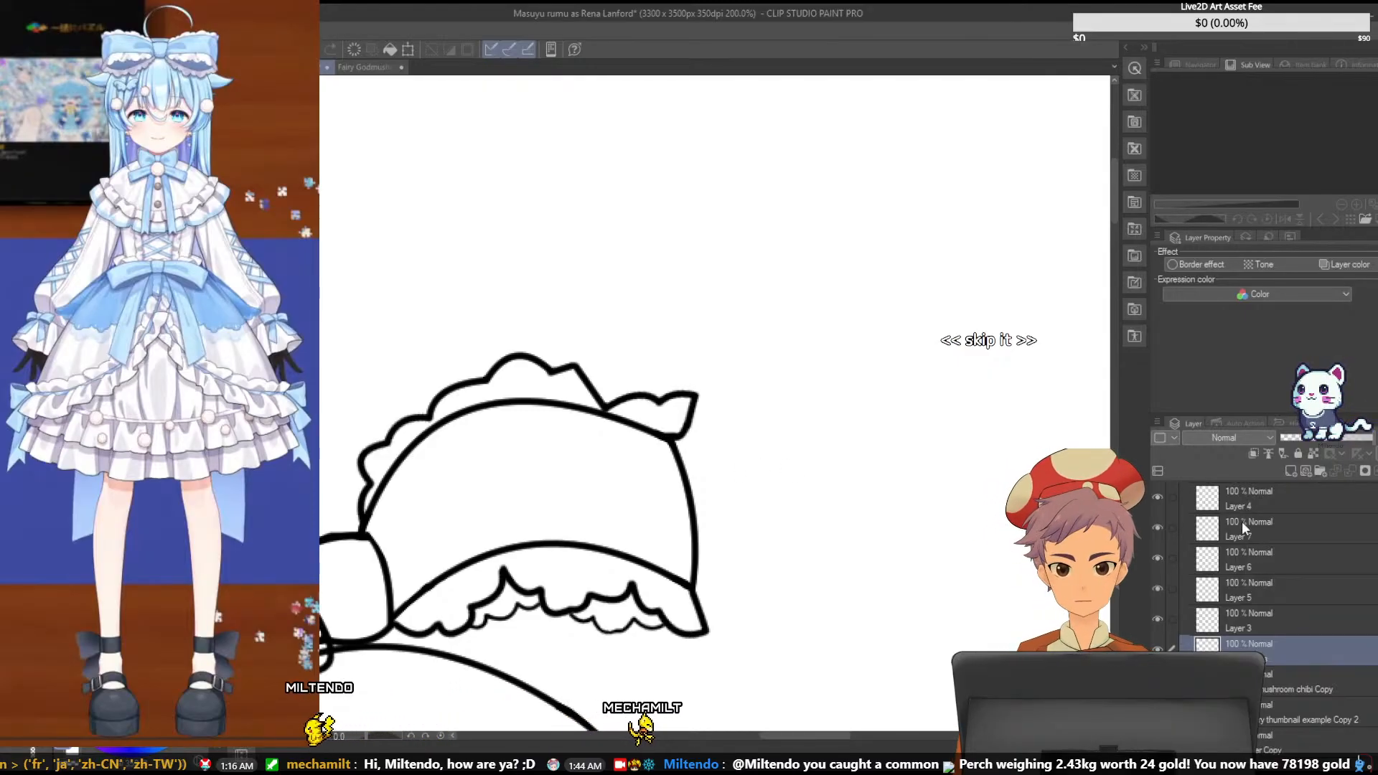
pyautogui.click(1252, 558)
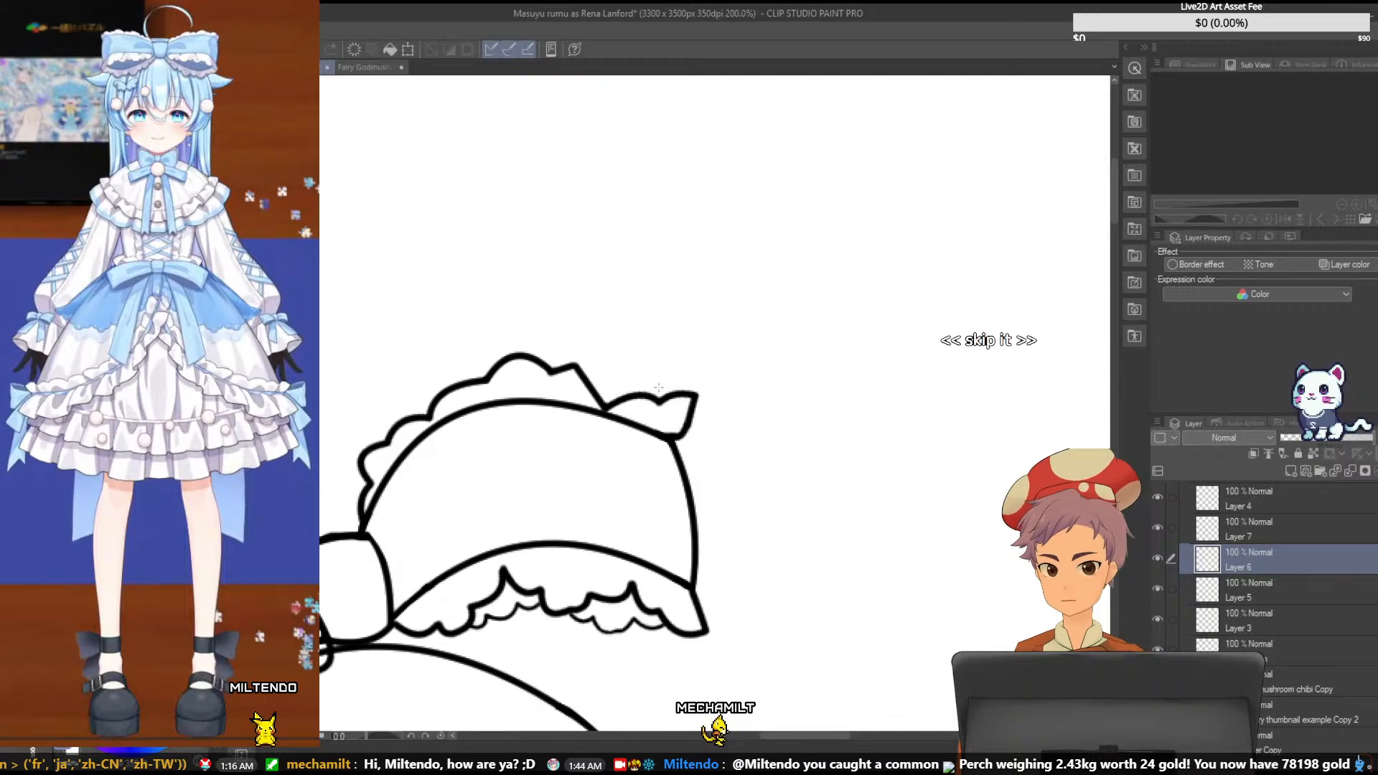
pyautogui.hotkey('ctrl', 'z')
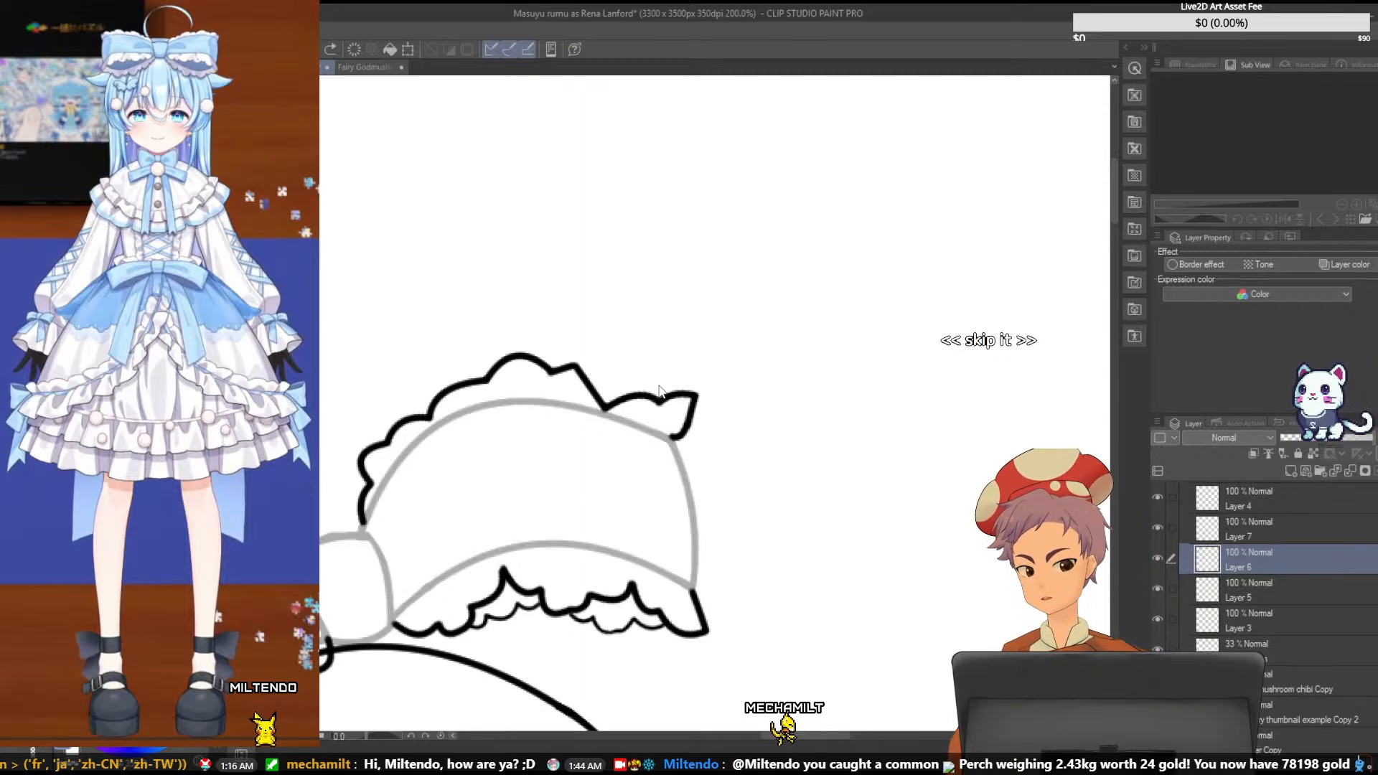
pyautogui.hotkey('ctrl', 'y')
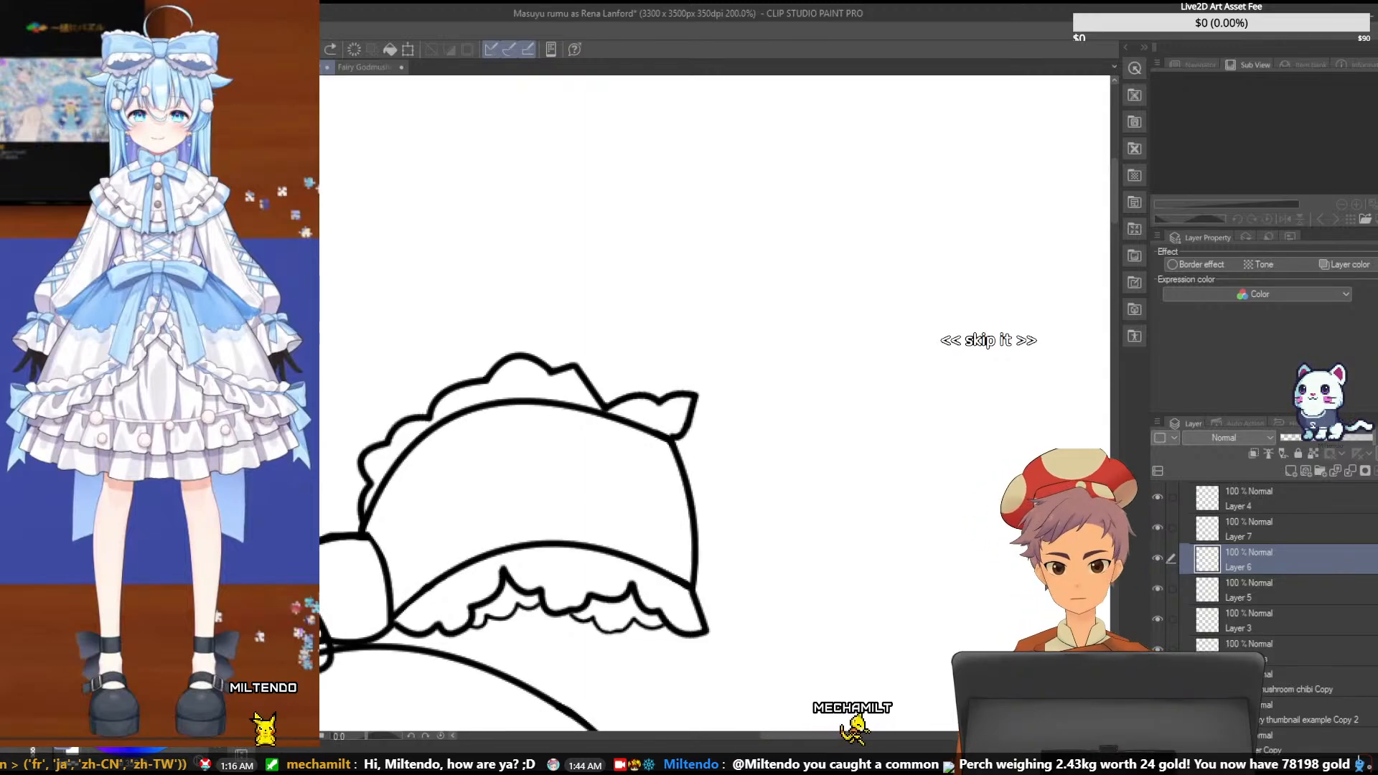
# - Rotate the end ruffle on Layer 3 slightly clockwise to sit along the bow loop's upper edge
pyautogui.click(1302, 614)
pyautogui.hotkey('ctrl', 't')
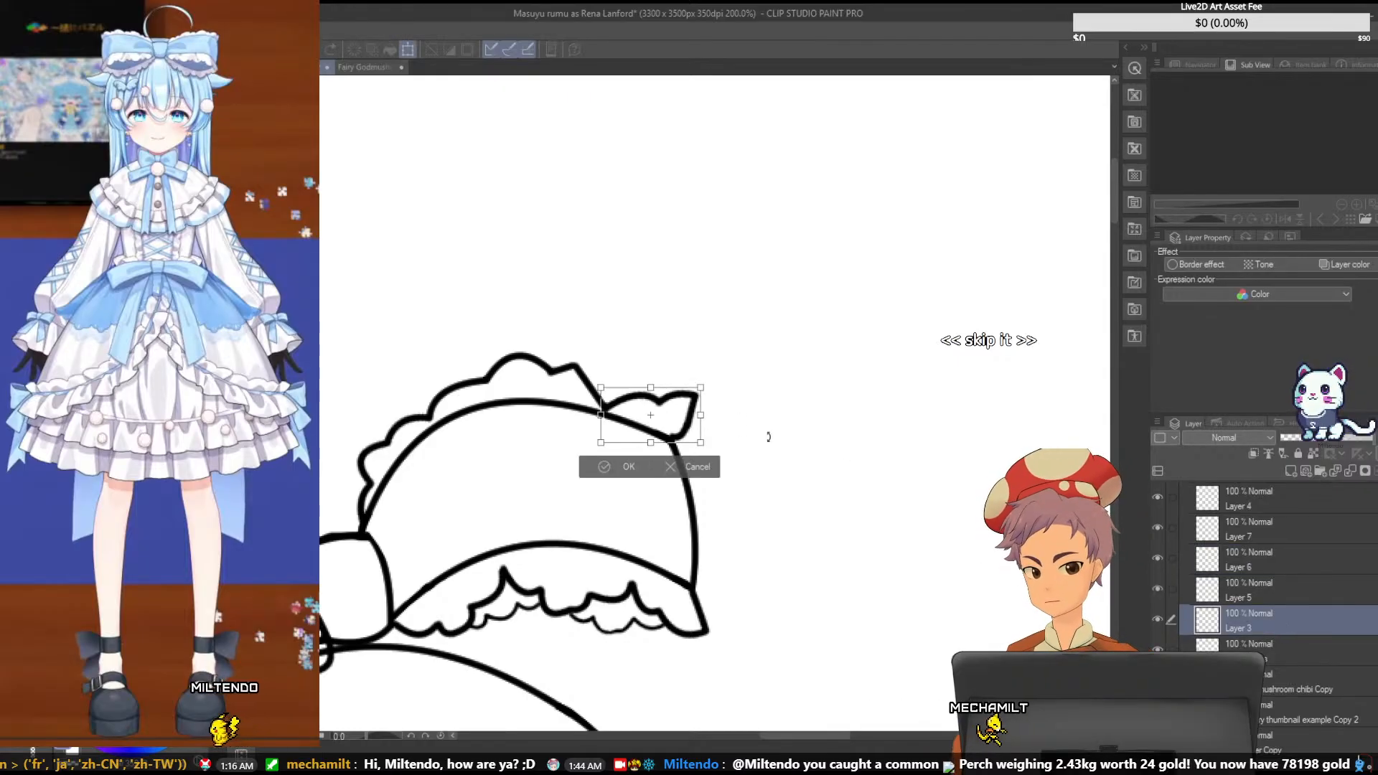
pyautogui.moveTo(689, 390); pyautogui.dragTo(689, 389)
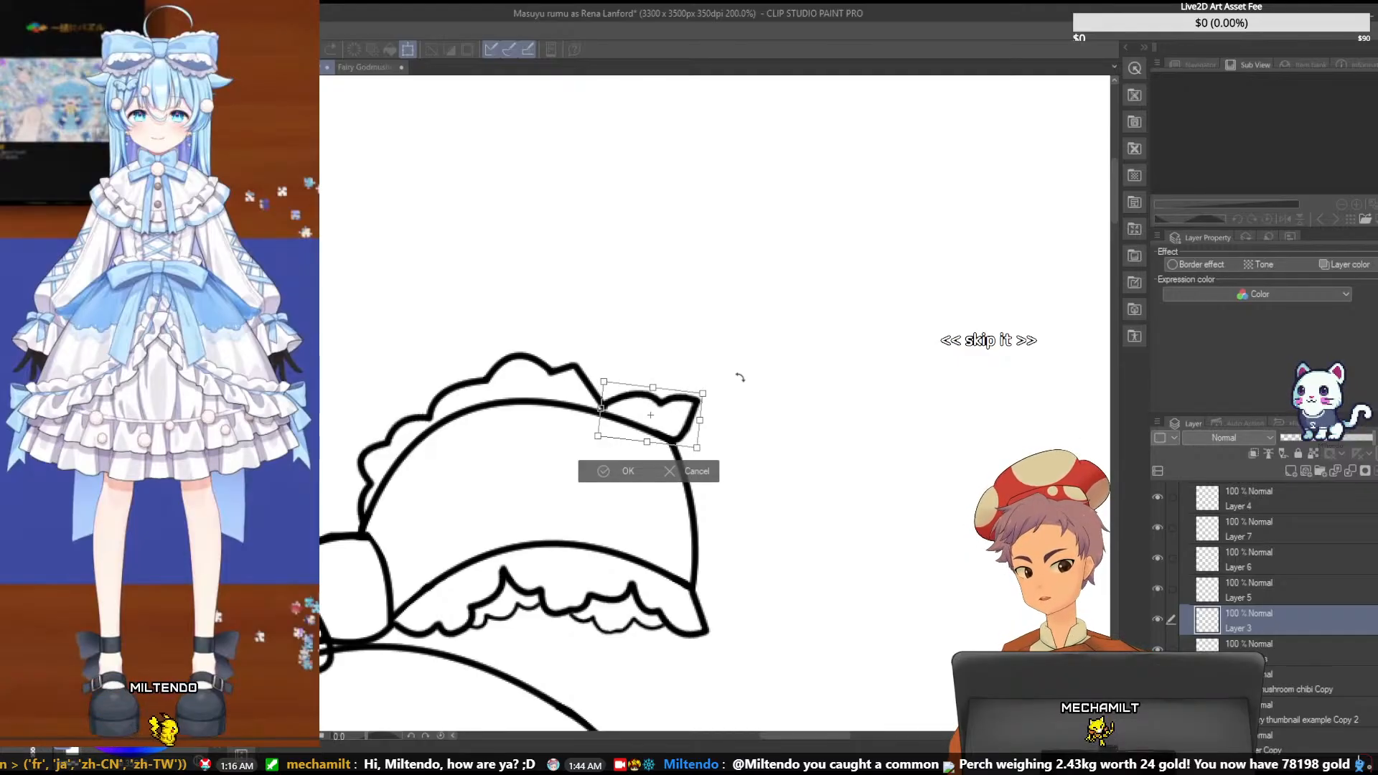
pyautogui.press('Return')
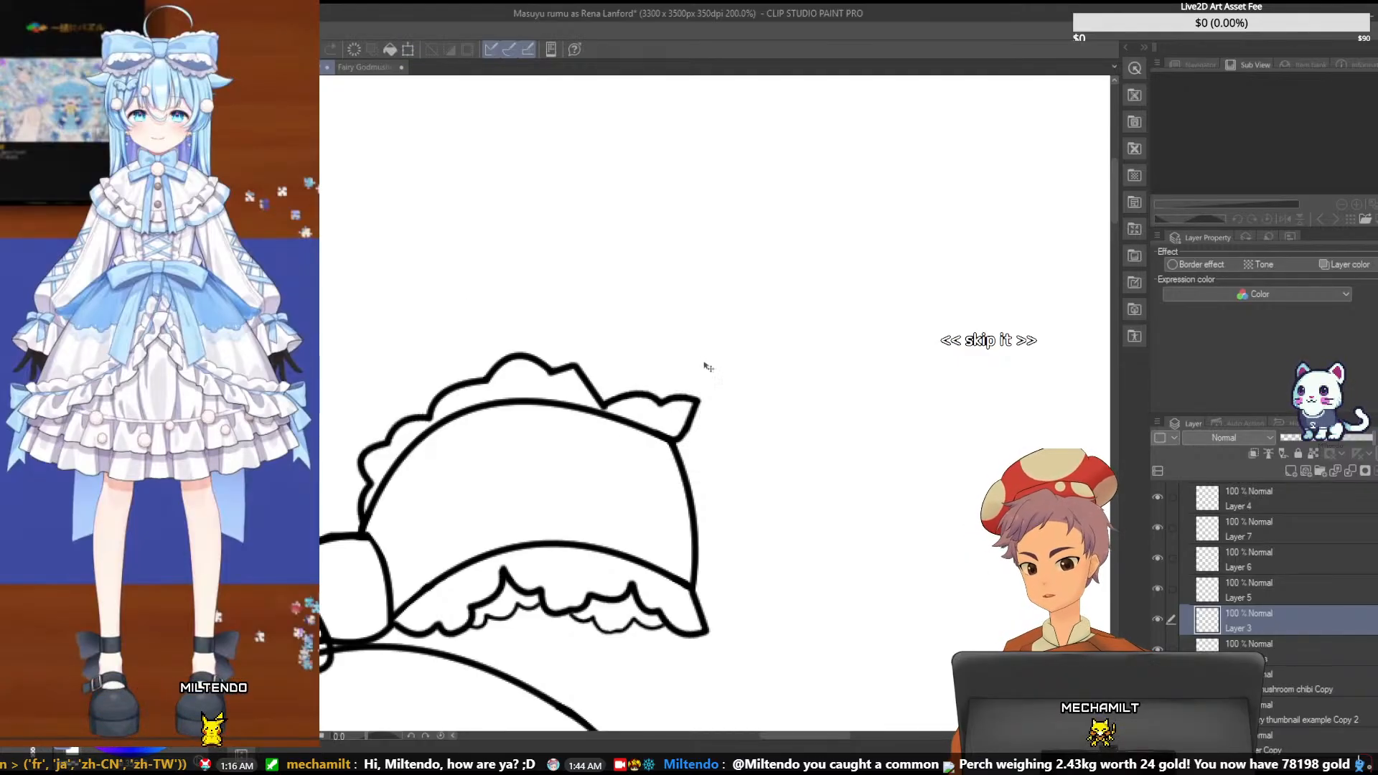
# - Remove the angular scallop on Layer 7 and redraw it as a rounded curve bridging the gap to the end ruffle
pyautogui.click(1229, 522)
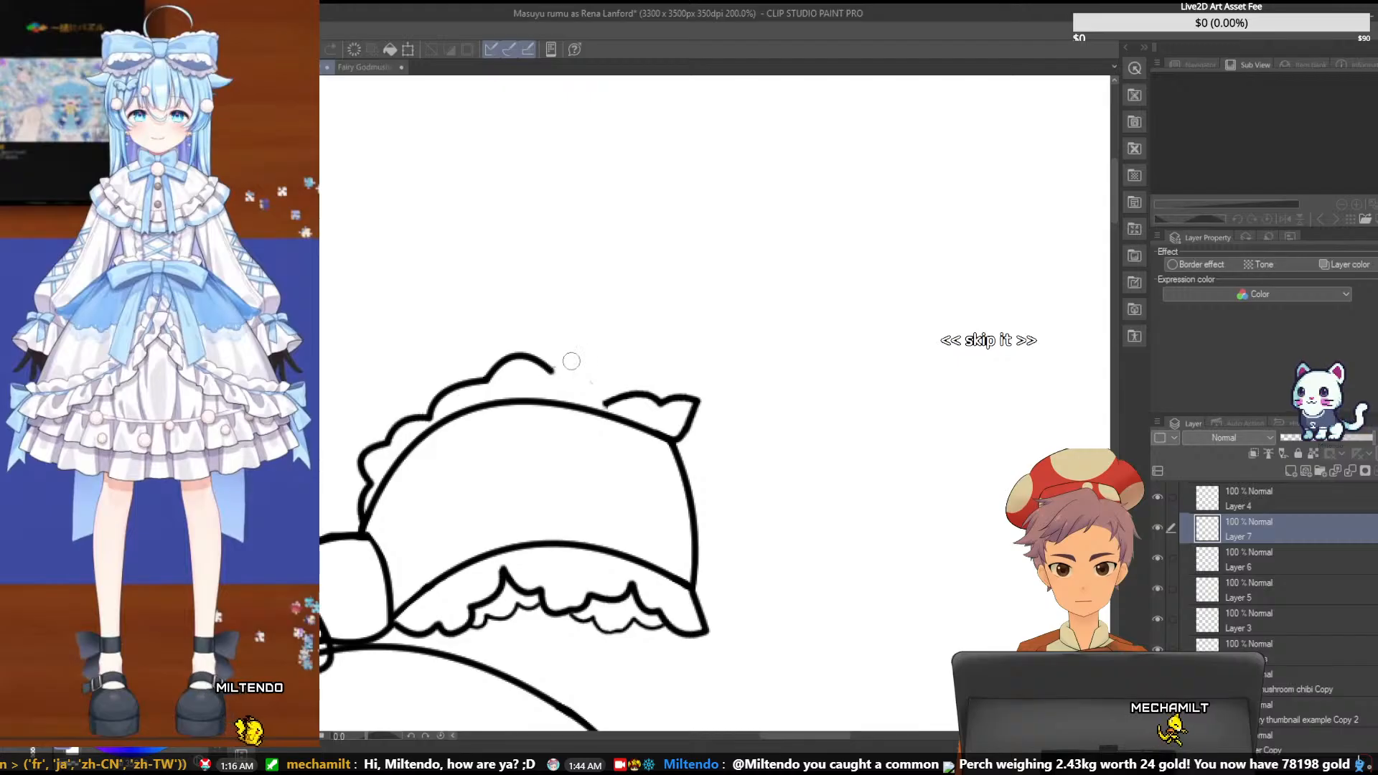
pyautogui.click(1294, 623)
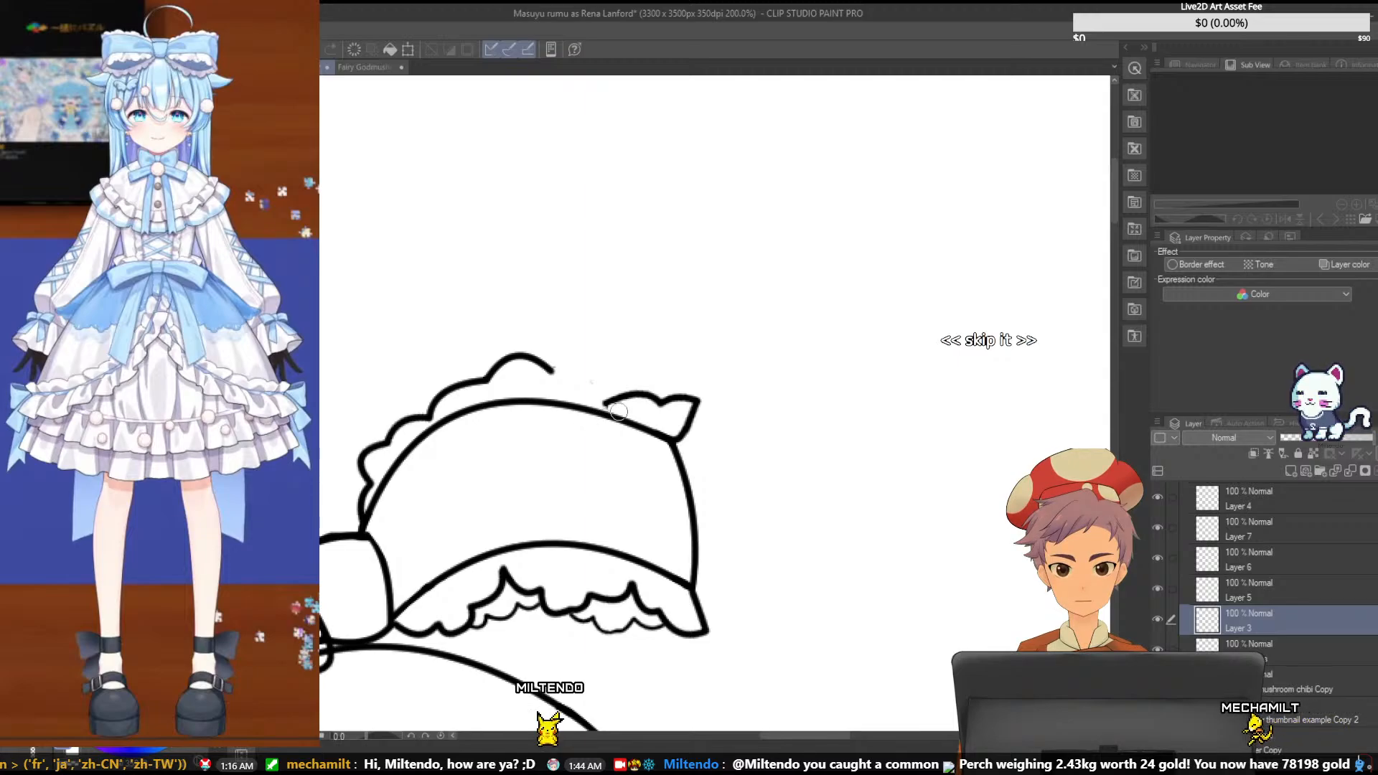
pyautogui.click(1292, 592)
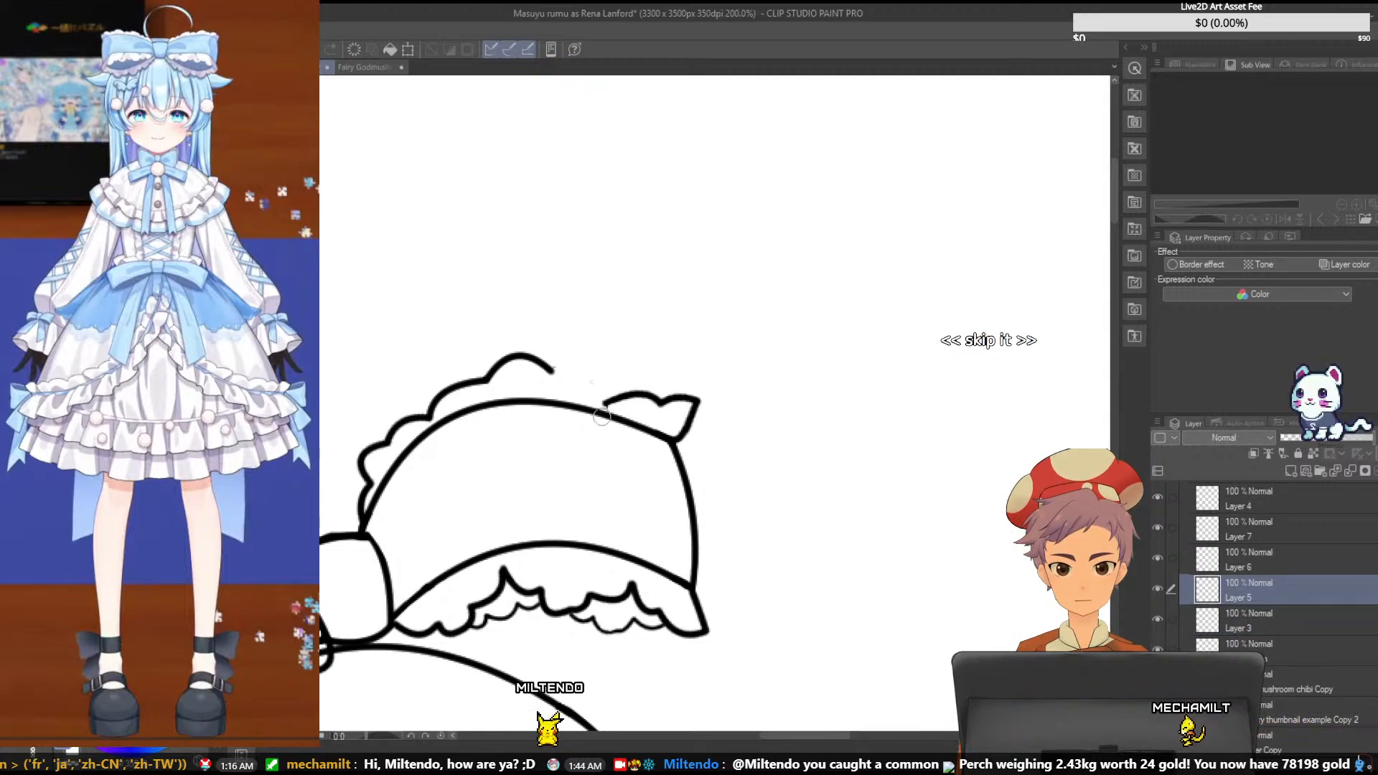
pyautogui.click(1286, 567)
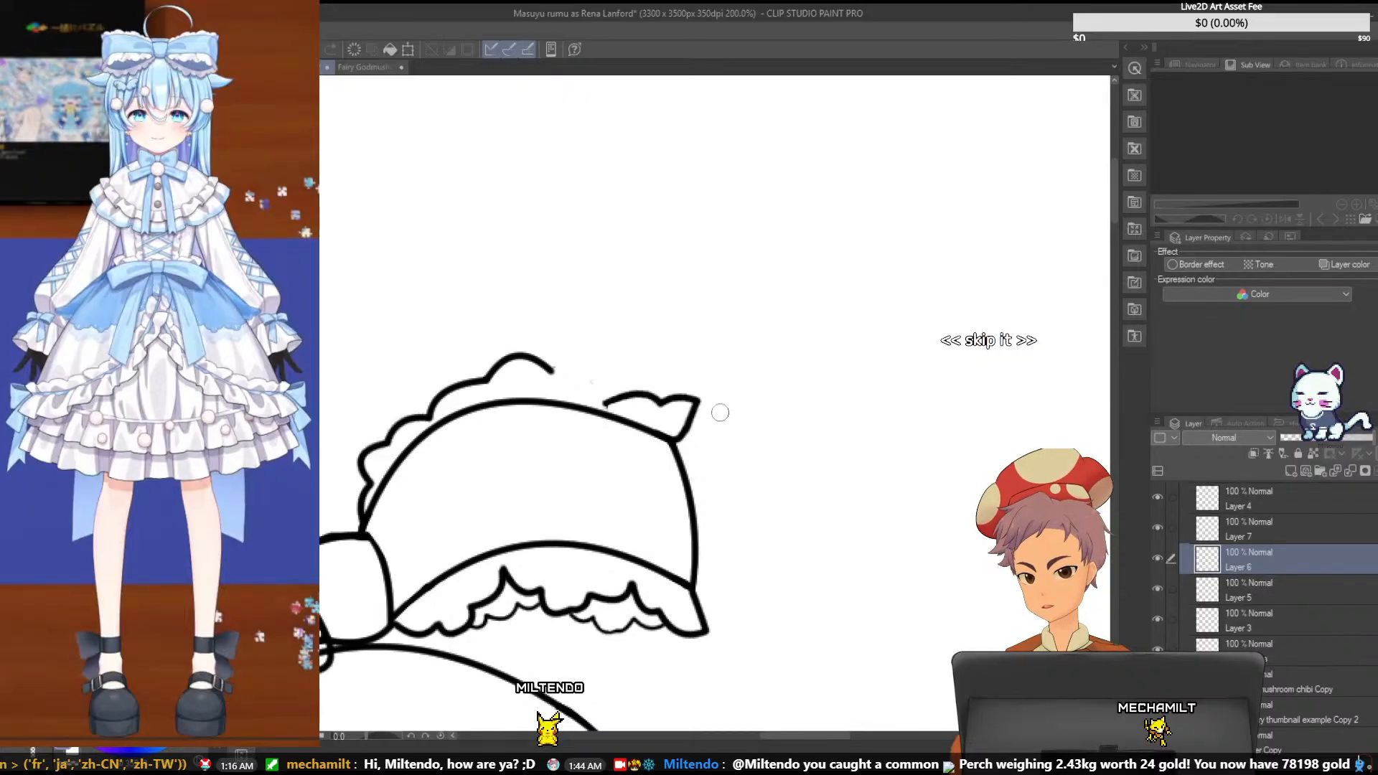
pyautogui.click(1233, 544)
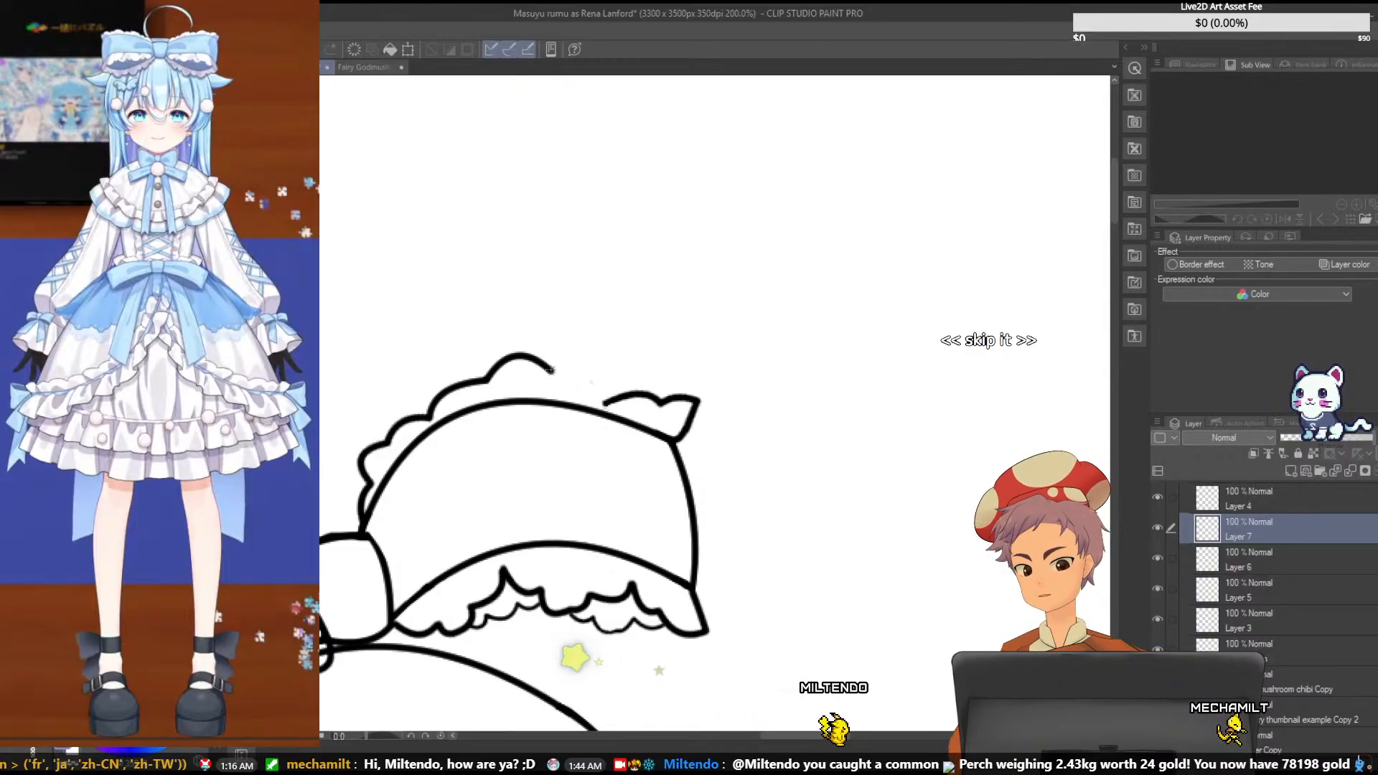
pyautogui.moveTo(552, 371); pyautogui.dragTo(607, 402)
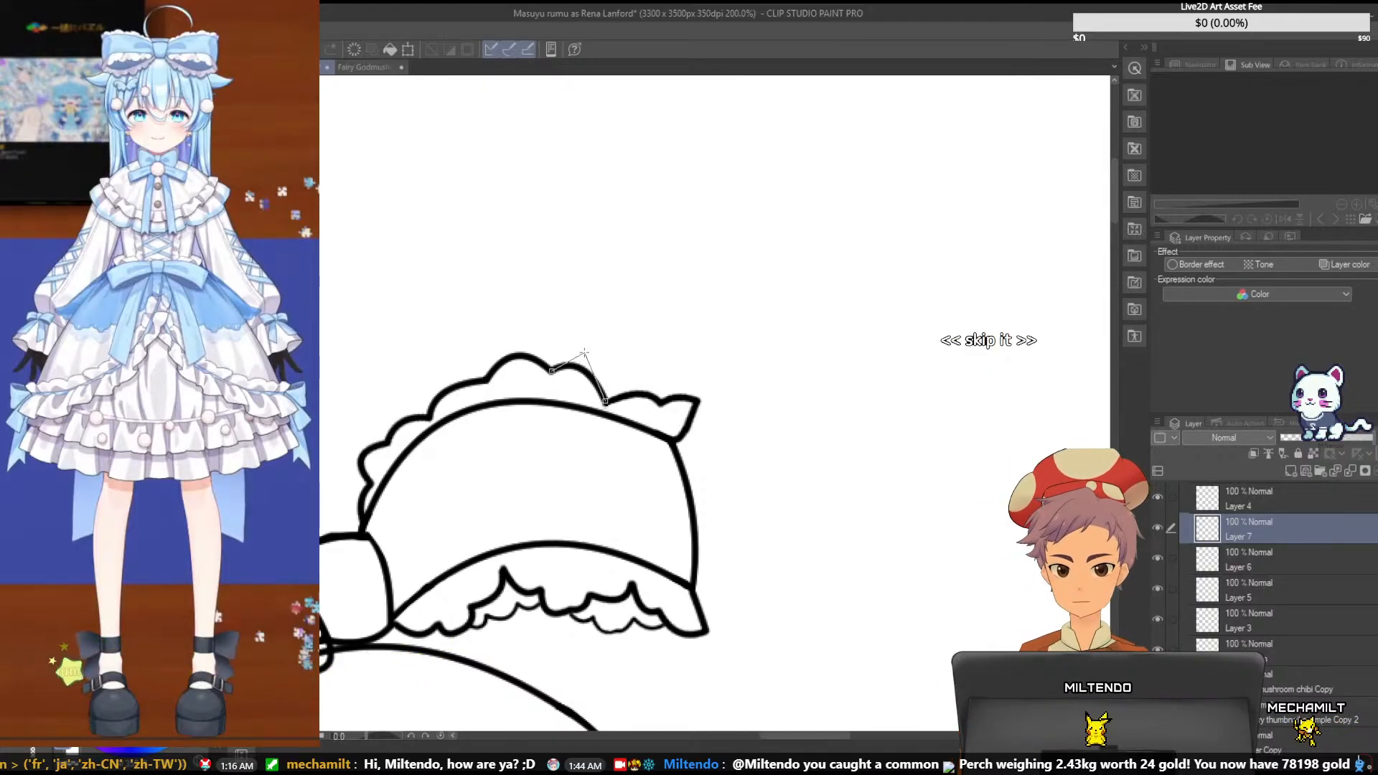
pyautogui.click(585, 352)
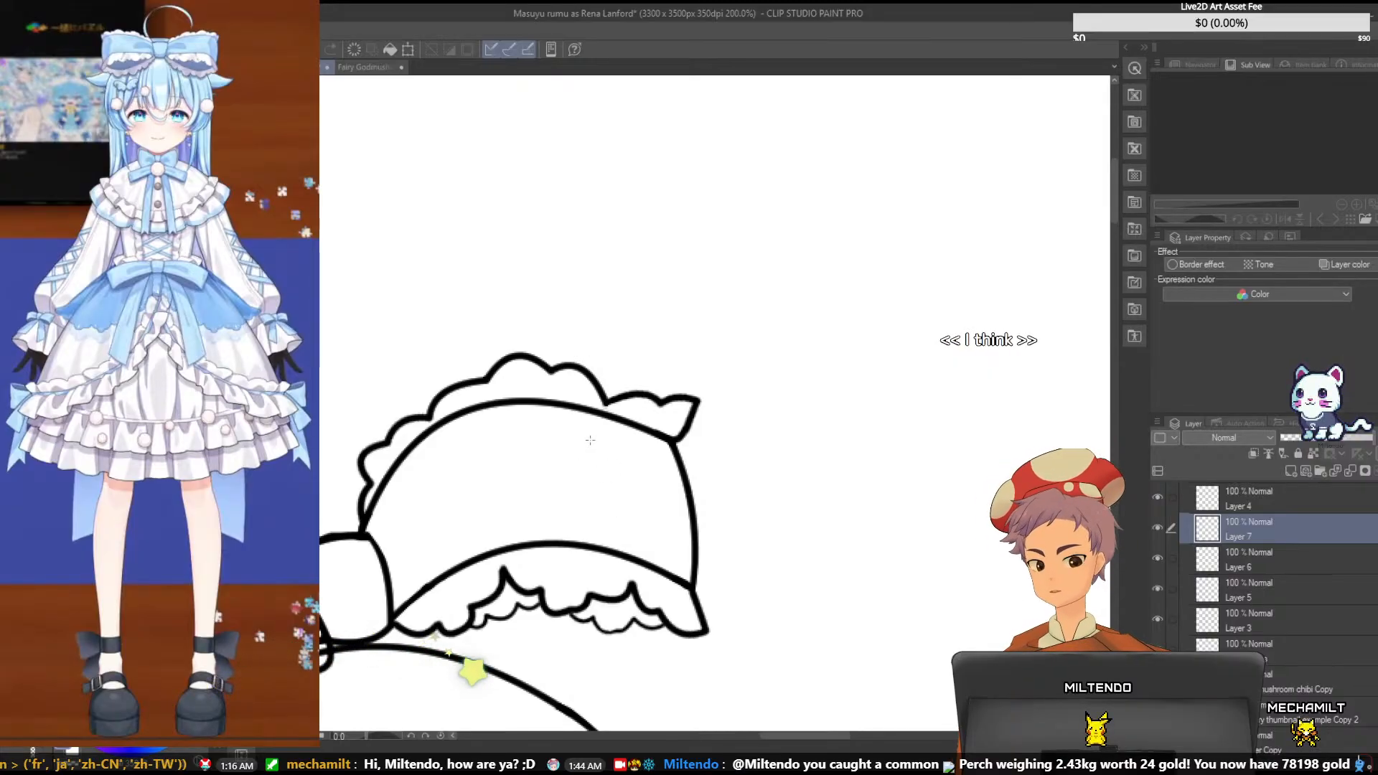
# - Show the hair line art and check the reworked bow ruffles against the whole head and upper body
pyautogui.scroll(-1, 591, 441)
pyautogui.scroll(-1, 591, 447)
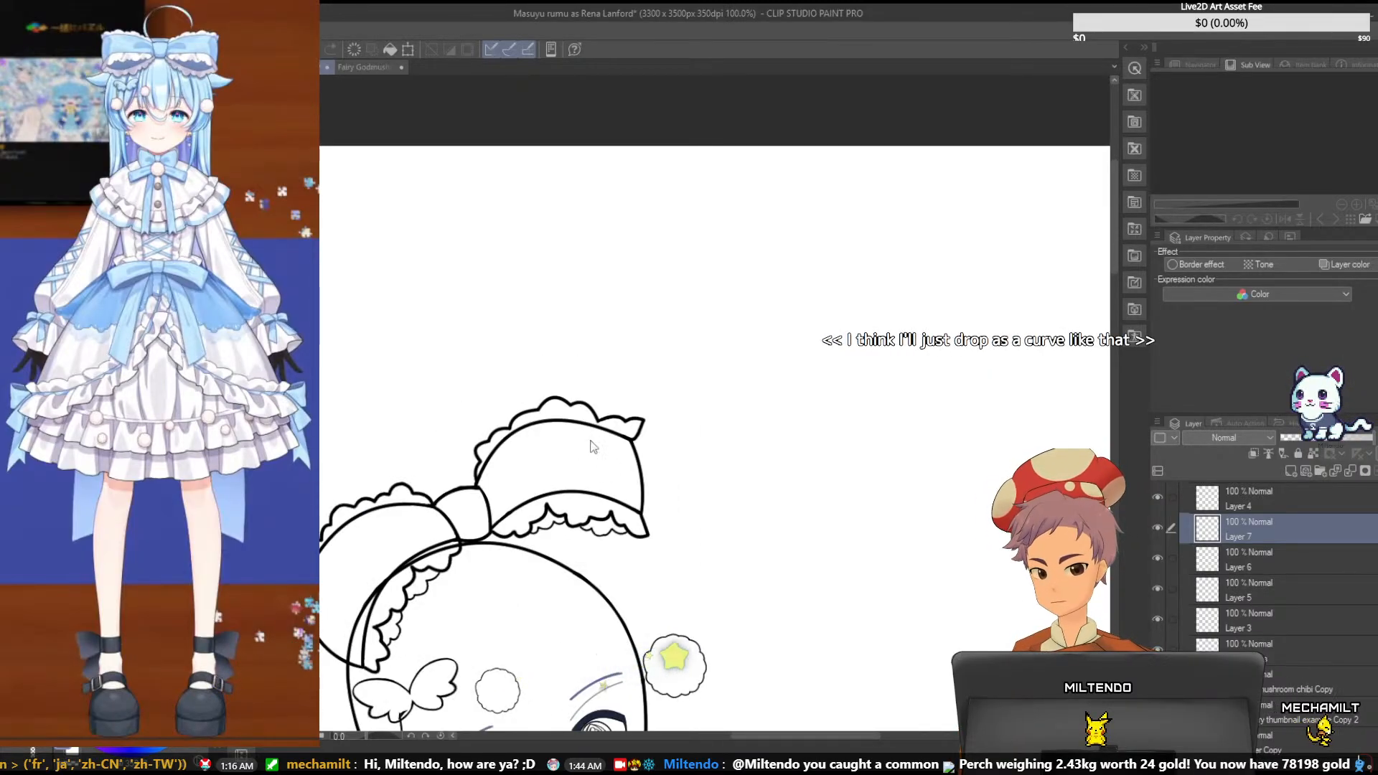
pyautogui.moveTo(1113, 213); pyautogui.dragTo(1119, 315)
pyautogui.scroll(-3, 1267, 588)
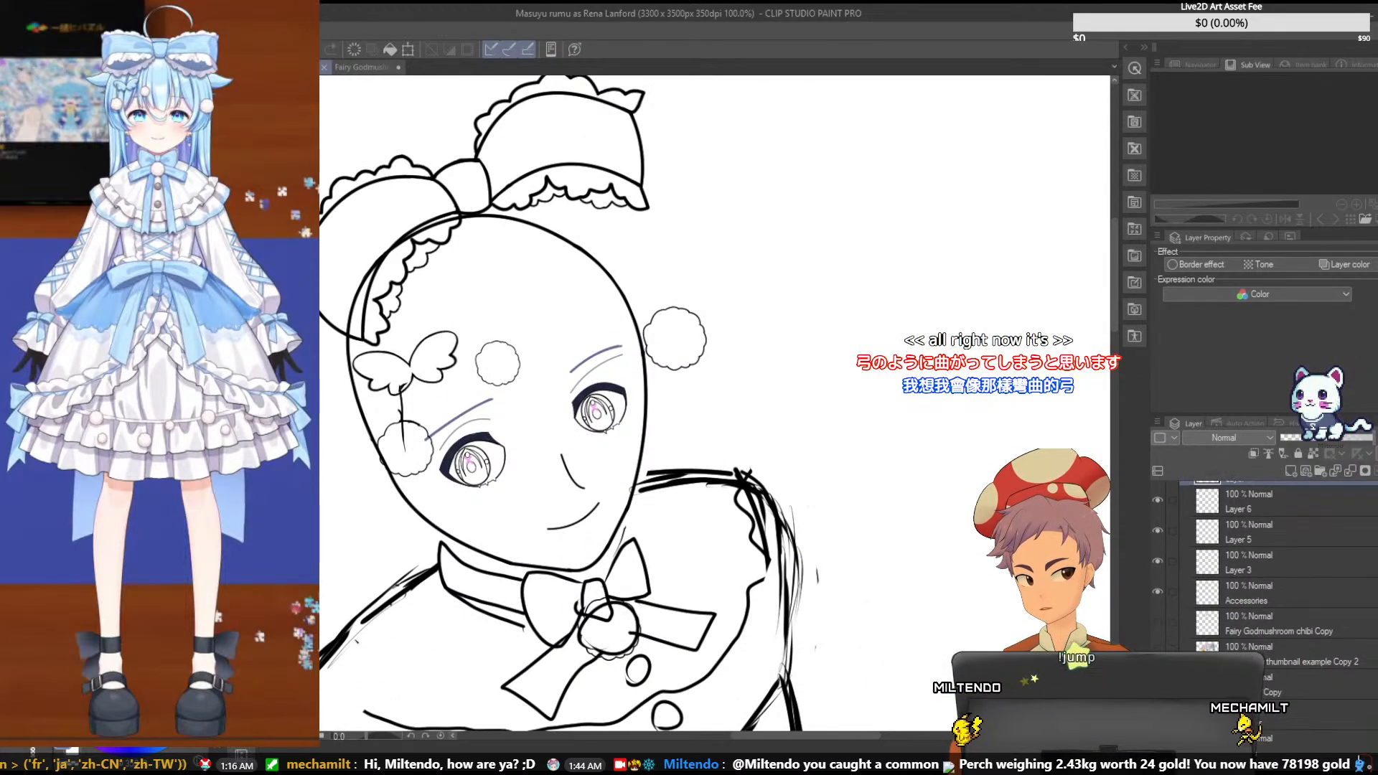
pyautogui.click(1157, 674)
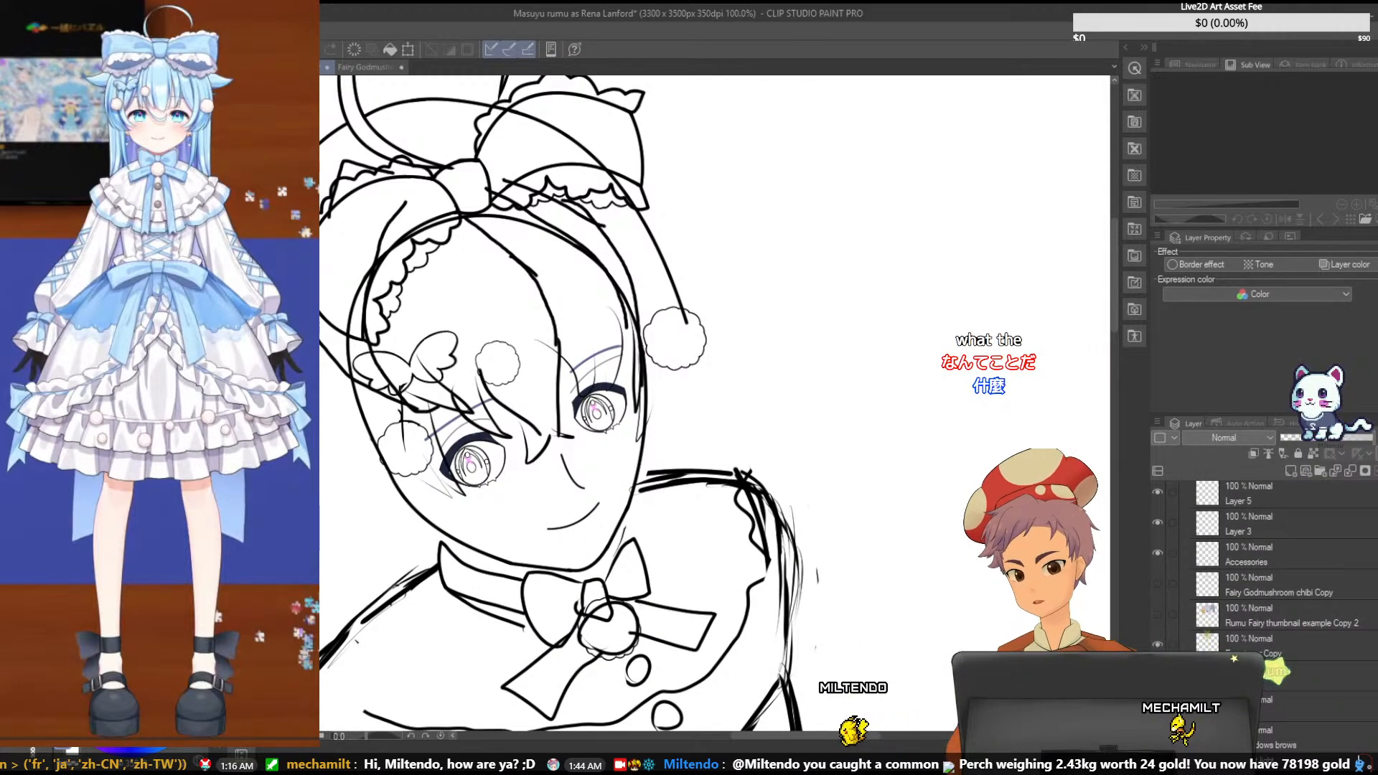
pyautogui.hotkey('ctrl', '-')
pyautogui.hotkey('ctrl', '-')
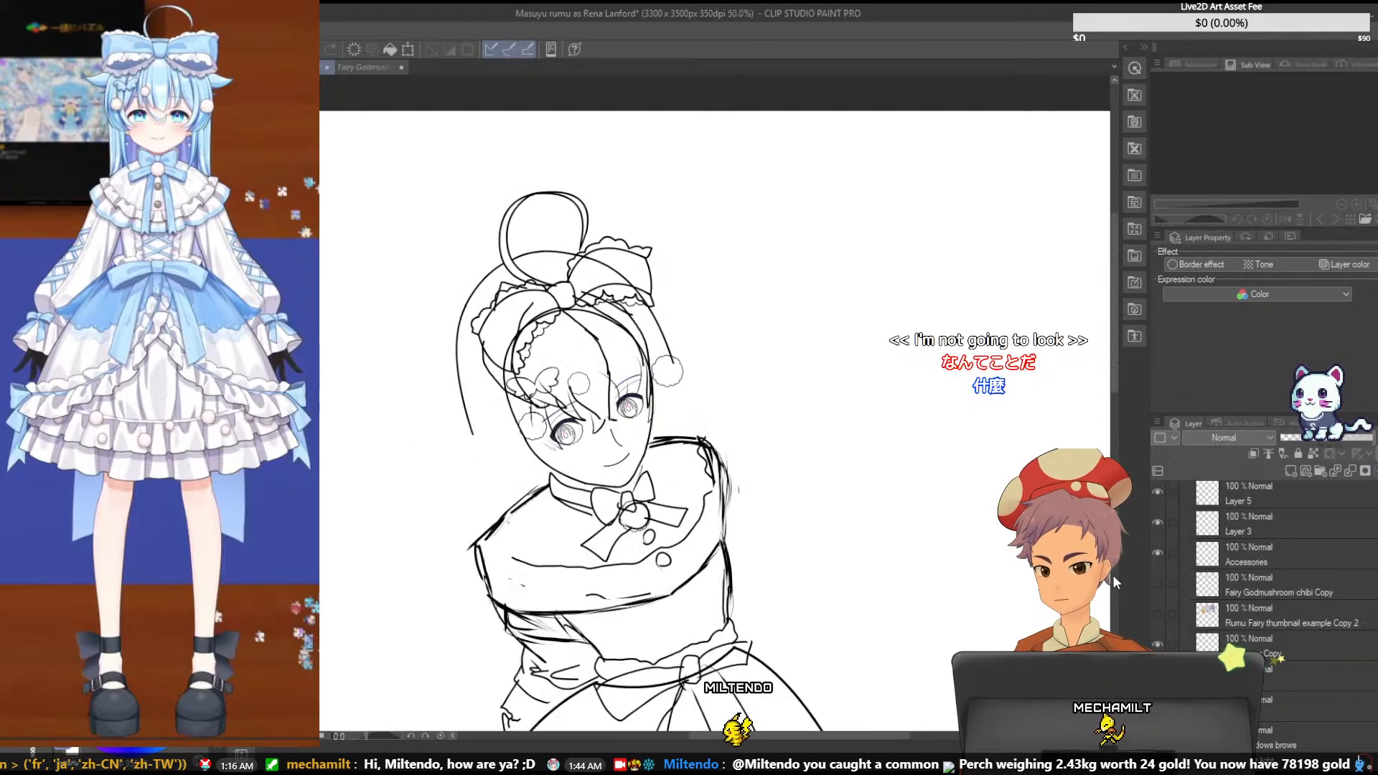
pyautogui.hotkey('ctrl', '+')
pyautogui.hotkey('ctrl', '+')
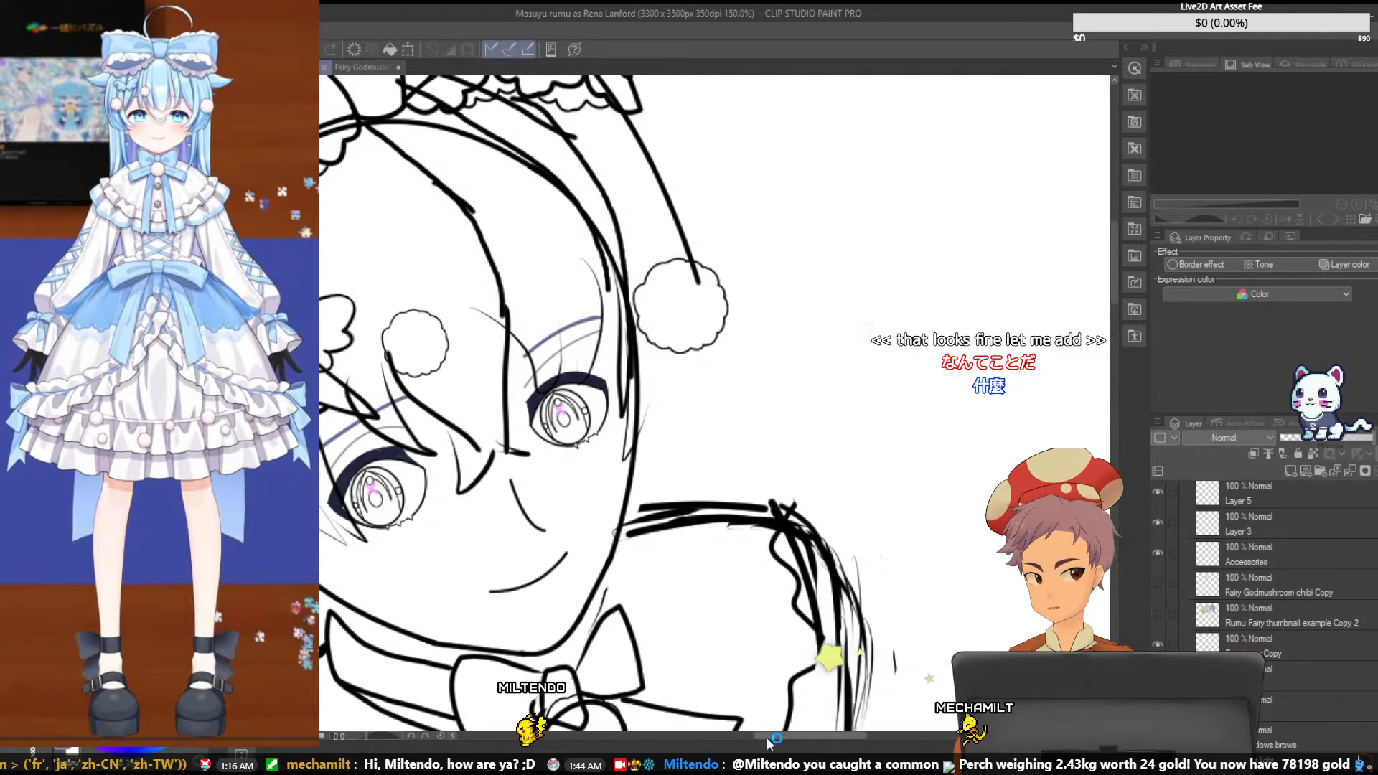
# - Show the thumbnail example Copy reference and move it so the coloured character's butterfly pin sits clear of the line art
pyautogui.moveTo(765, 738); pyautogui.dragTo(709, 733)
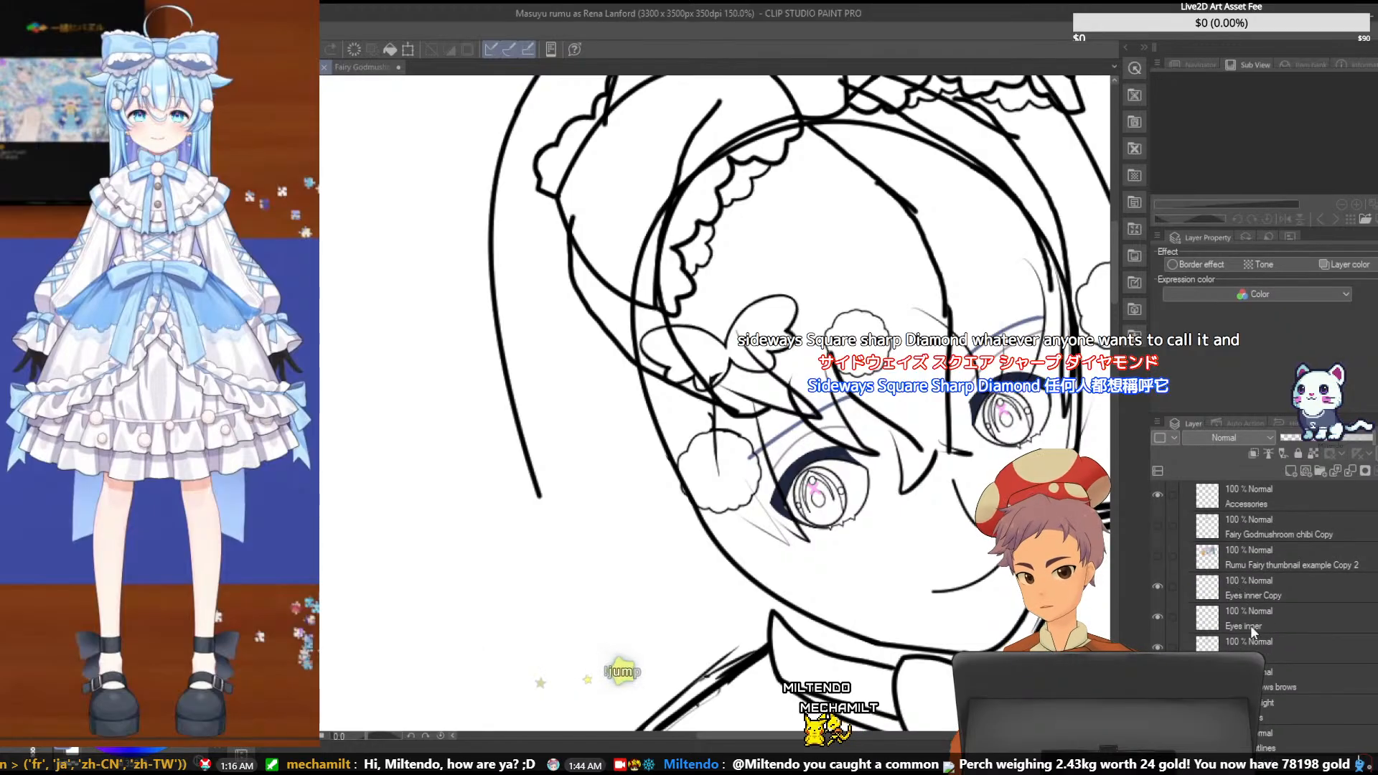
pyautogui.scroll(-3, 1250, 626)
pyautogui.scroll(-1, 1263, 574)
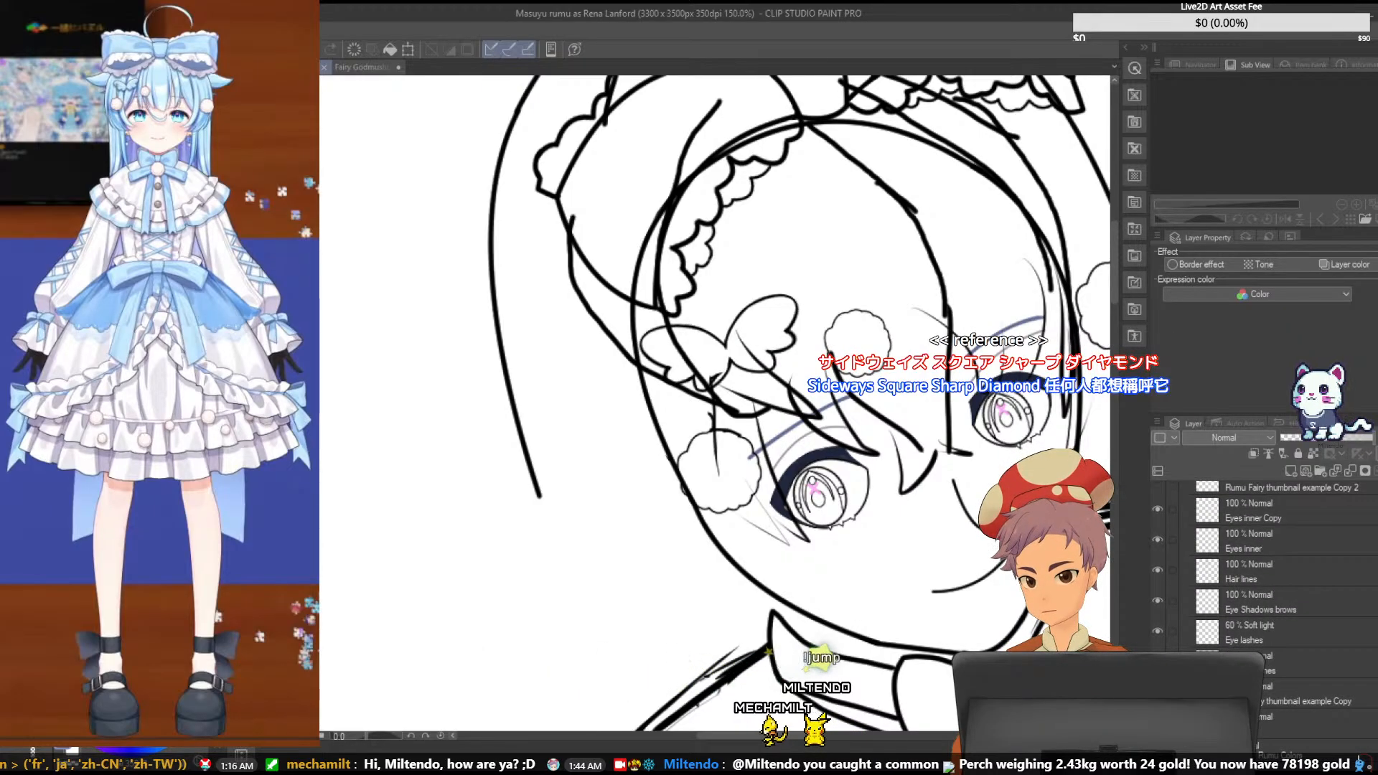
pyautogui.click(1308, 694)
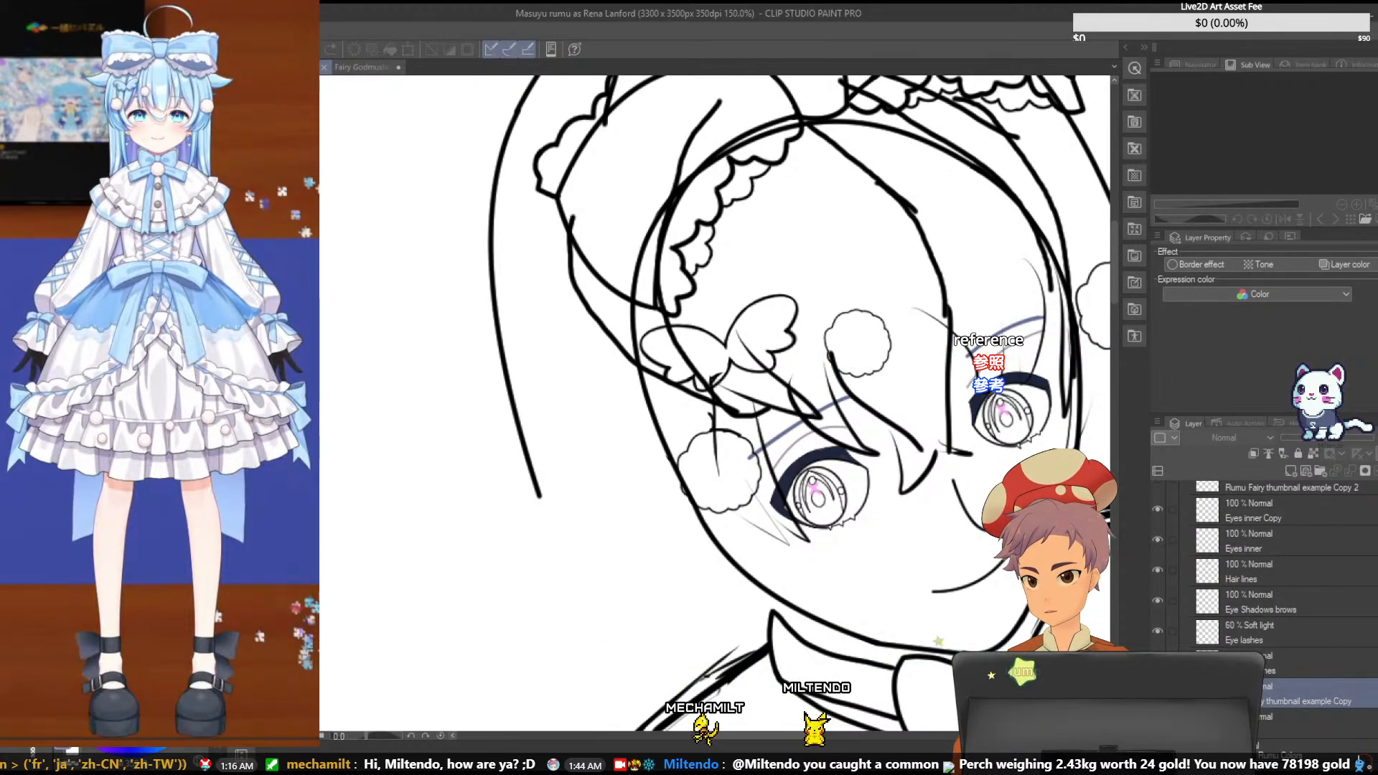
pyautogui.click(1158, 692)
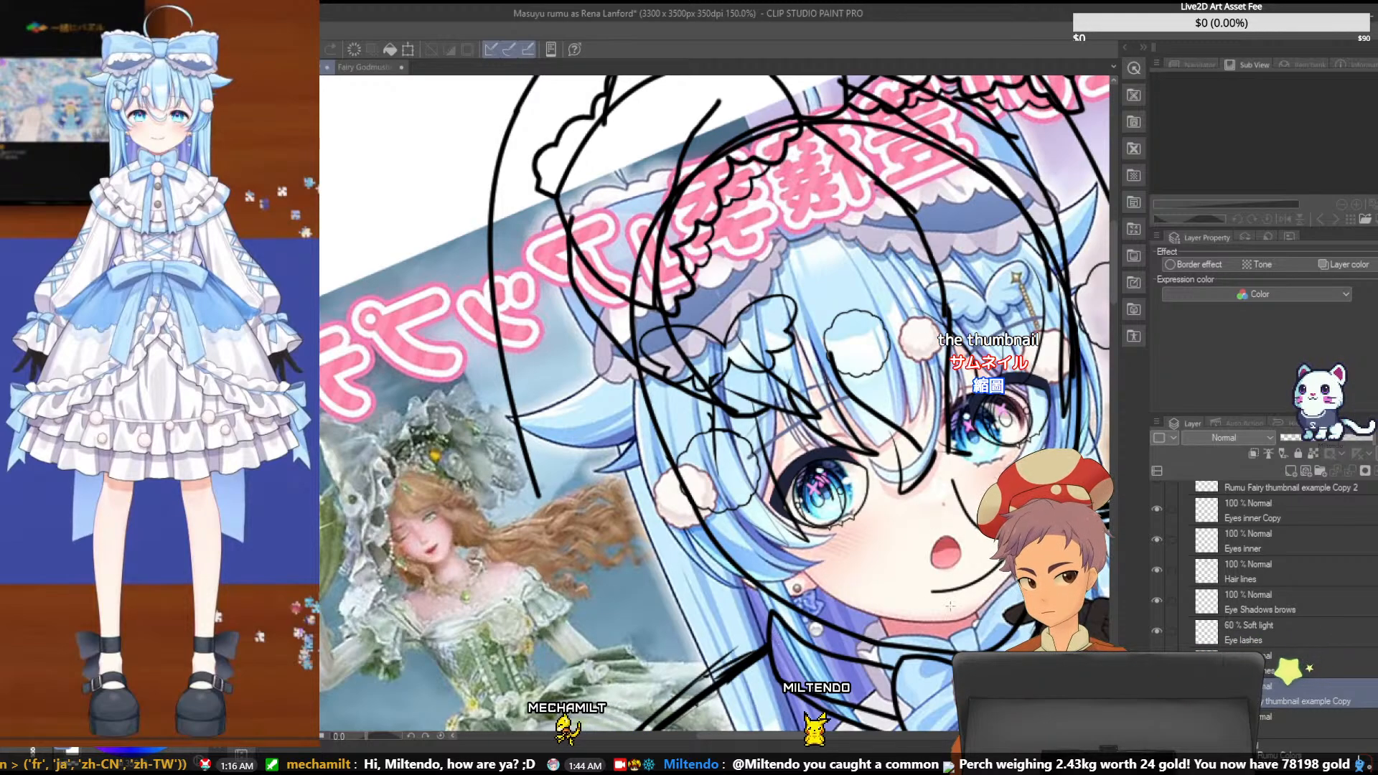
pyautogui.moveTo(792, 735)
pyautogui.mouseDown()
pyautogui.moveTo(833, 734)
pyautogui.moveTo(787, 735)
pyautogui.mouseUp()
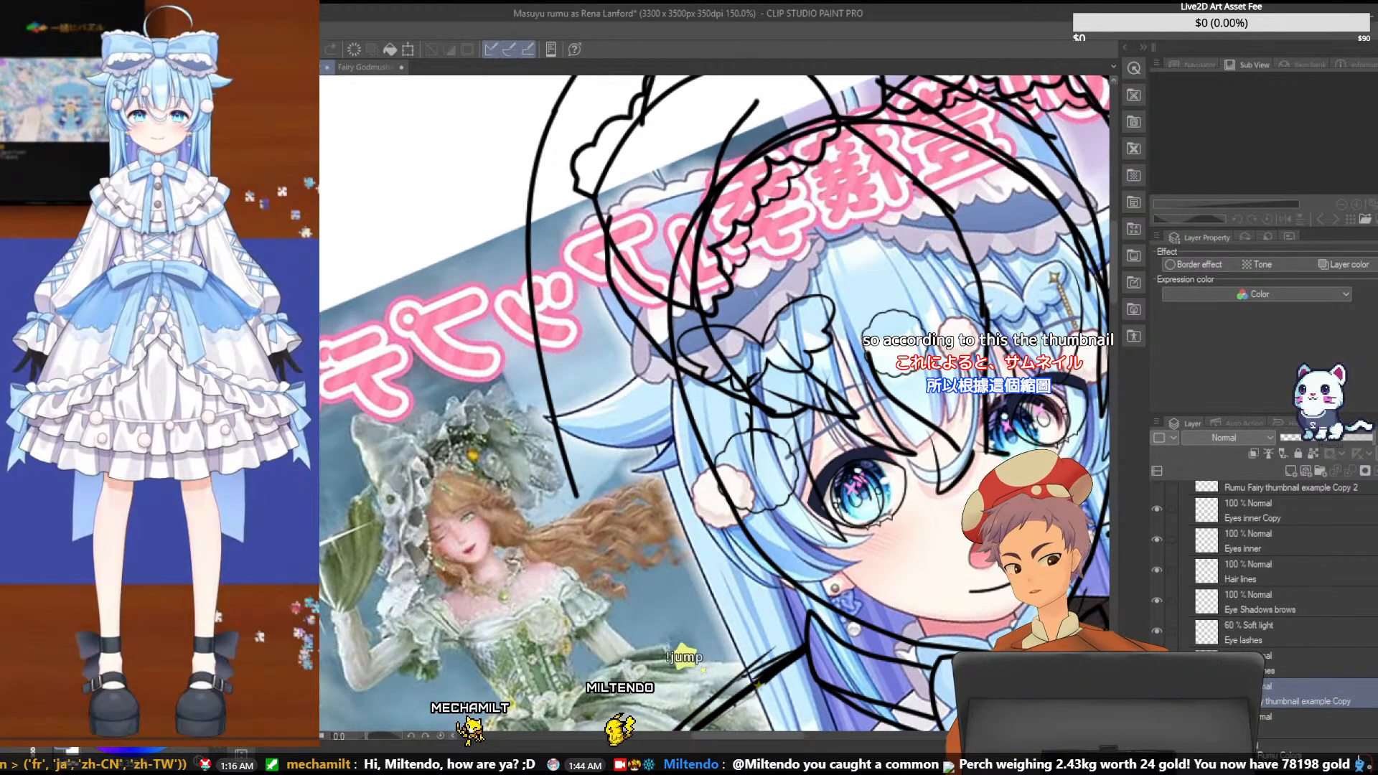
pyautogui.moveTo(1058, 359); pyautogui.dragTo(514, 468)
pyautogui.moveTo(768, 737); pyautogui.dragTo(775, 732)
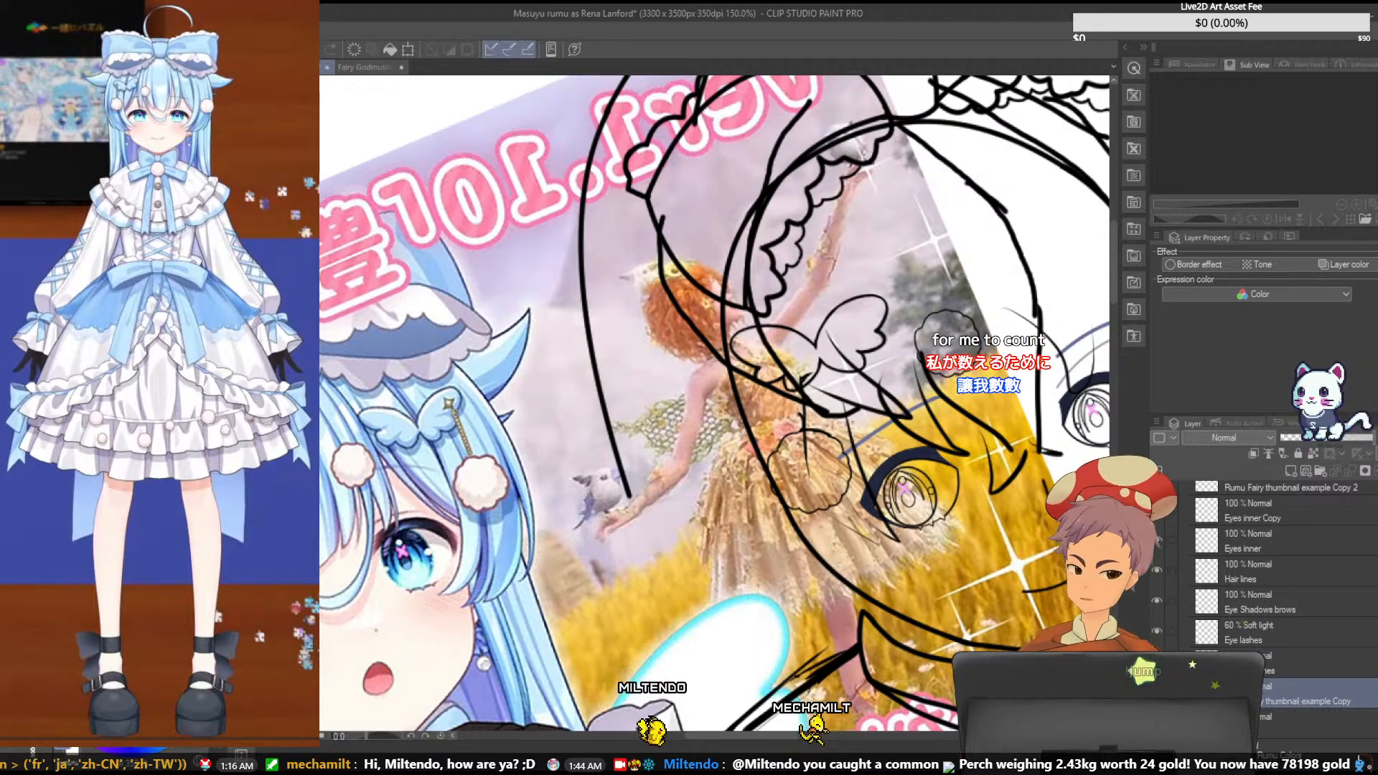
# - Add a raster layer between the locked lines layer and the thumbnail reference
pyautogui.click(1311, 670)
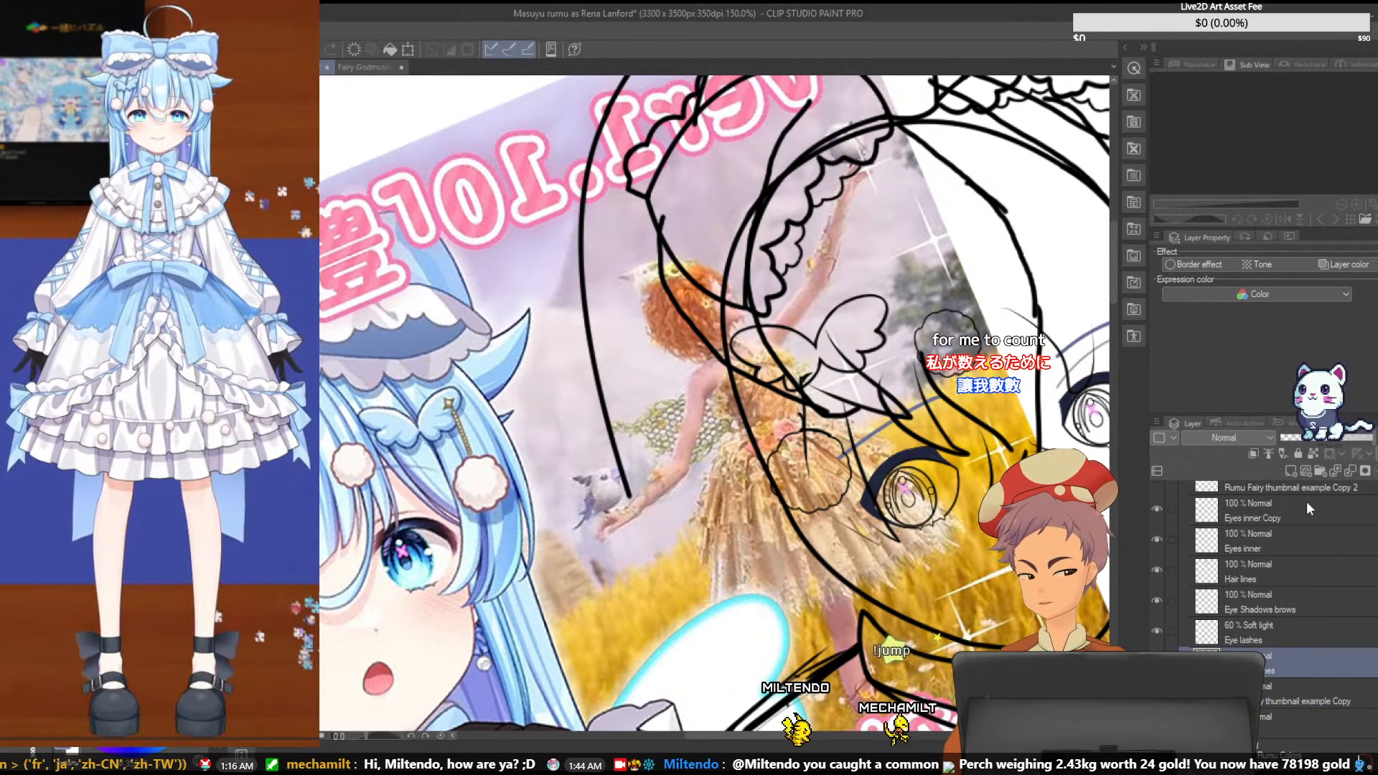
pyautogui.click(1297, 454)
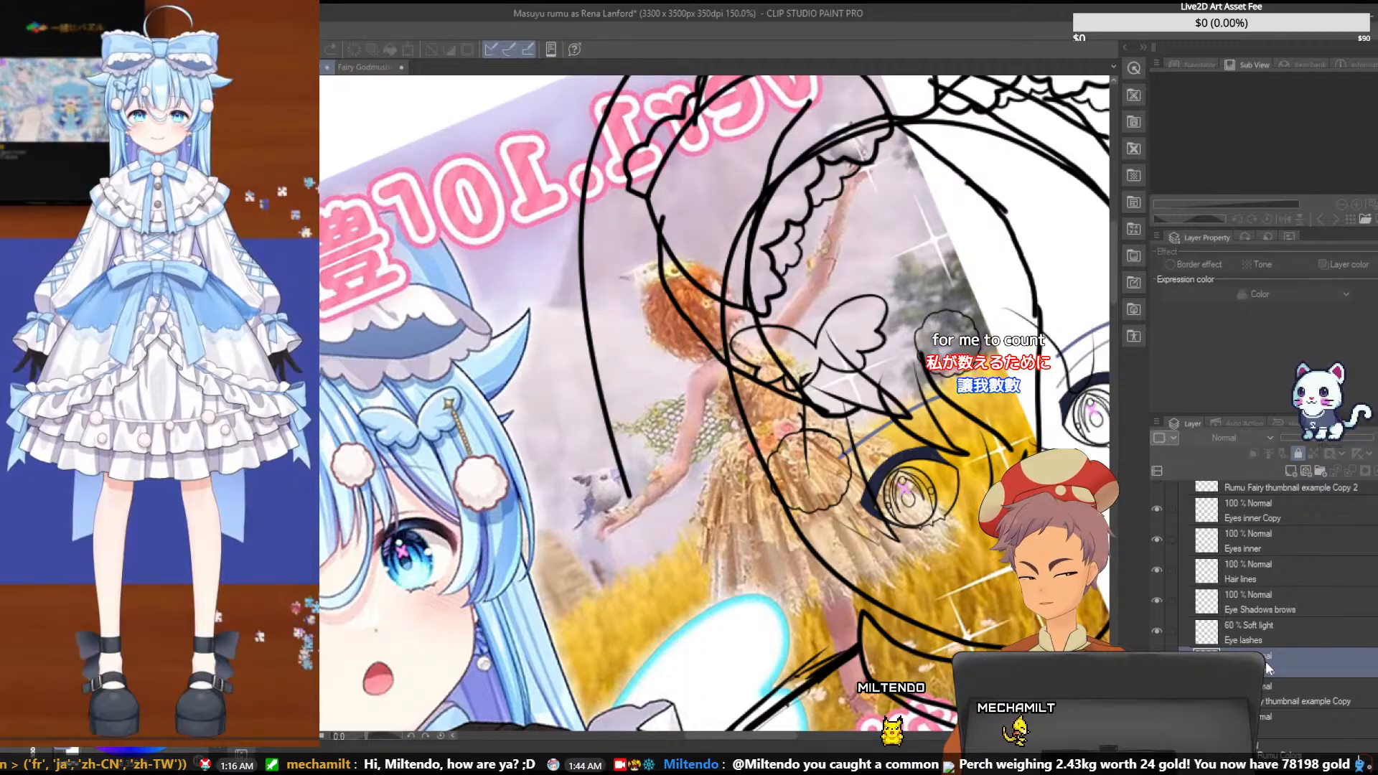
pyautogui.click(1292, 470)
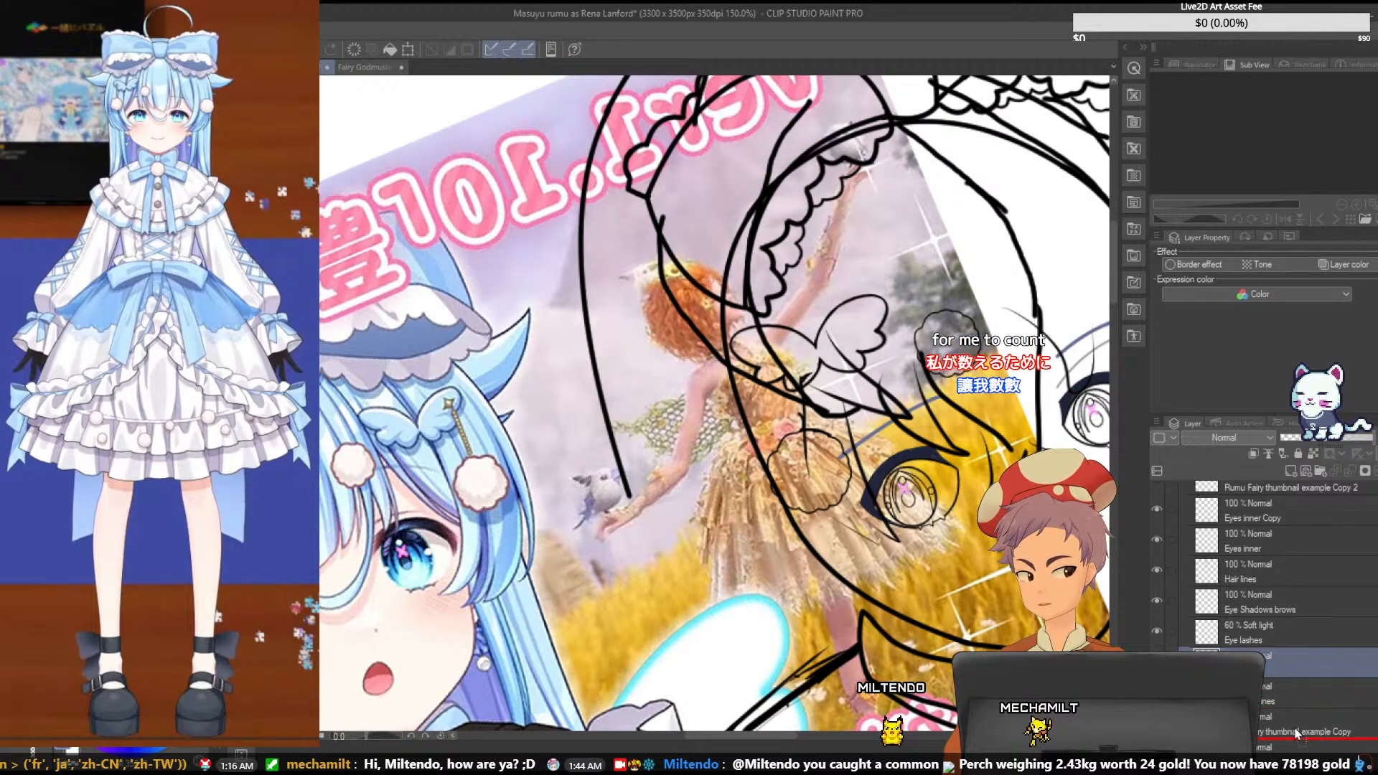
pyautogui.moveTo(1296, 732); pyautogui.dragTo(1290, 714)
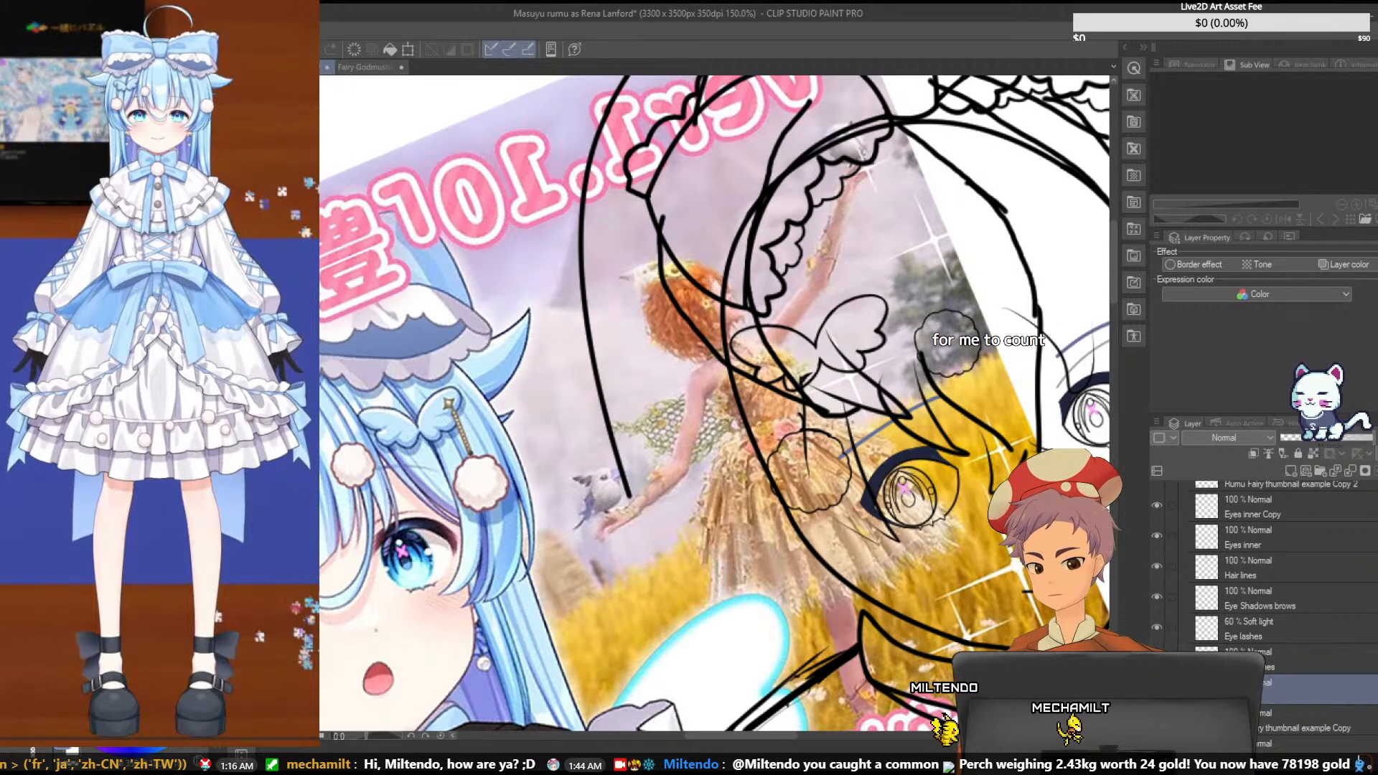
# - Examine the chain joining the butterfly pin's star and cotton ball on the reference, comparing the sketched pin and its accessory layers
pyautogui.scroll(3, 412, 515)
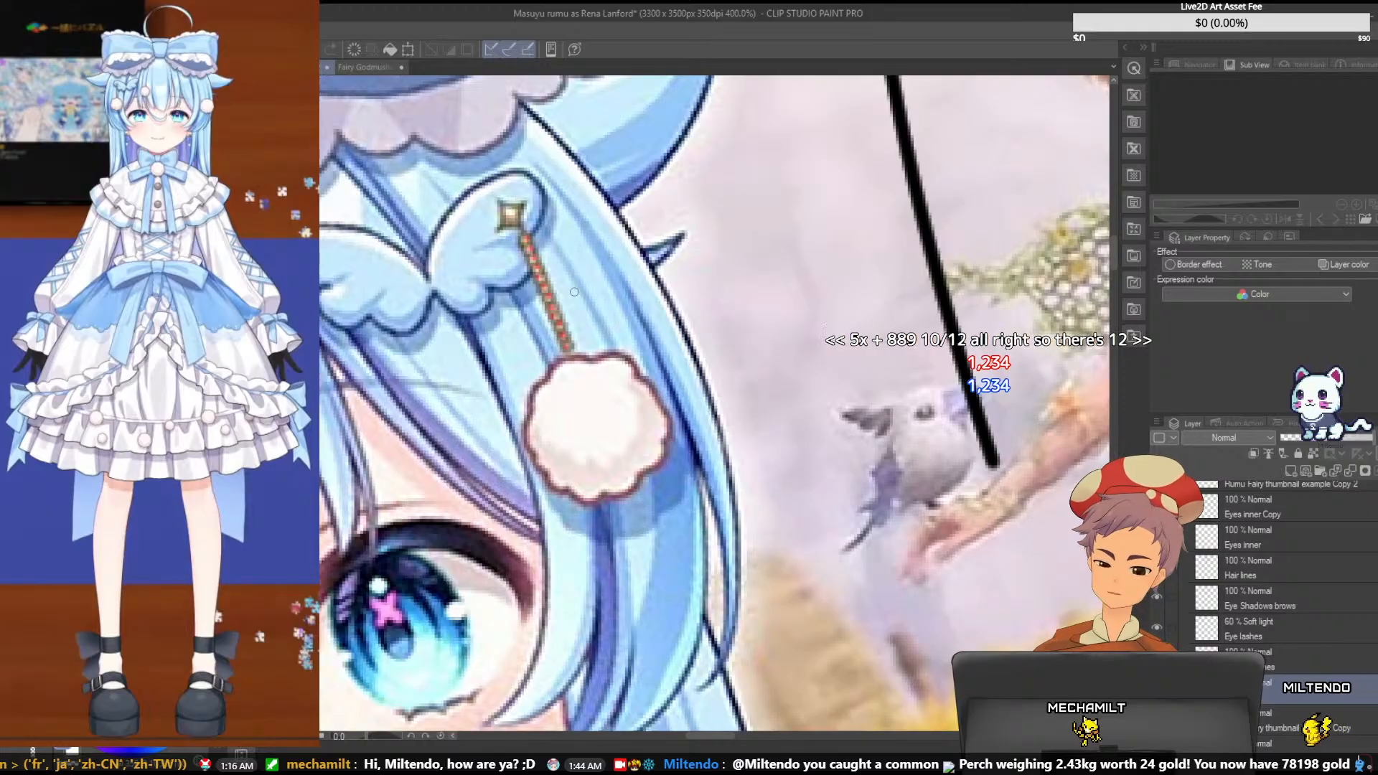
pyautogui.scroll(1, 572, 295)
pyautogui.scroll(-2, 571, 295)
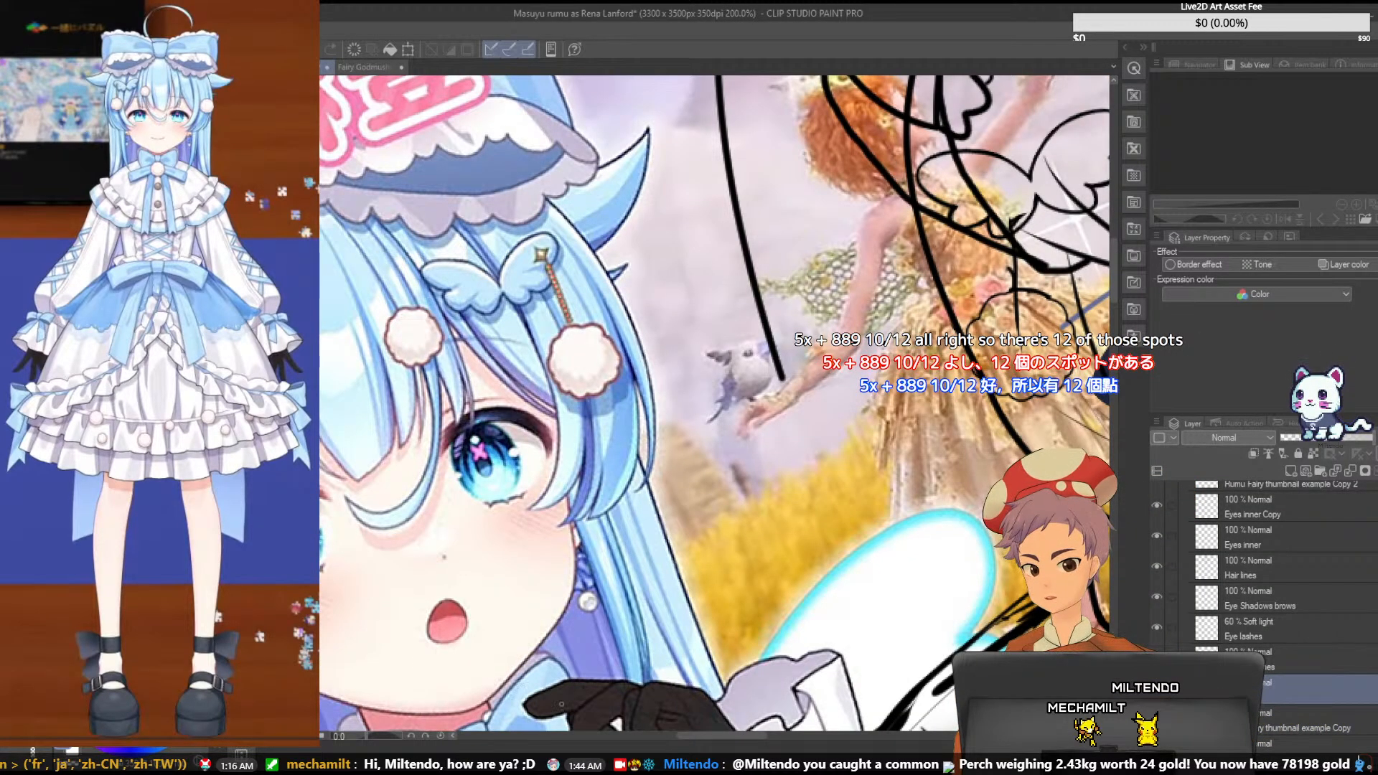
pyautogui.moveTo(665, 736); pyautogui.dragTo(733, 735)
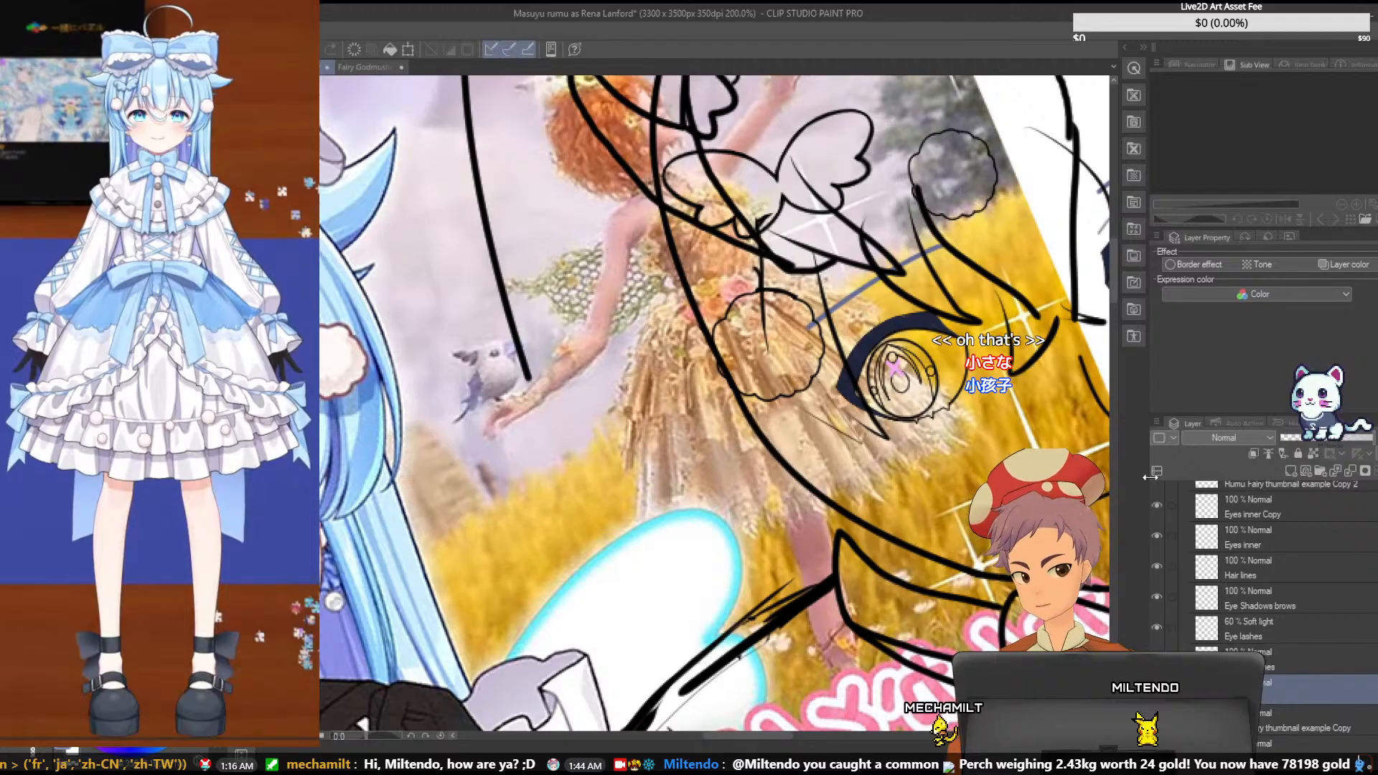
pyautogui.scroll(3, 1273, 594)
pyautogui.scroll(2, 1272, 596)
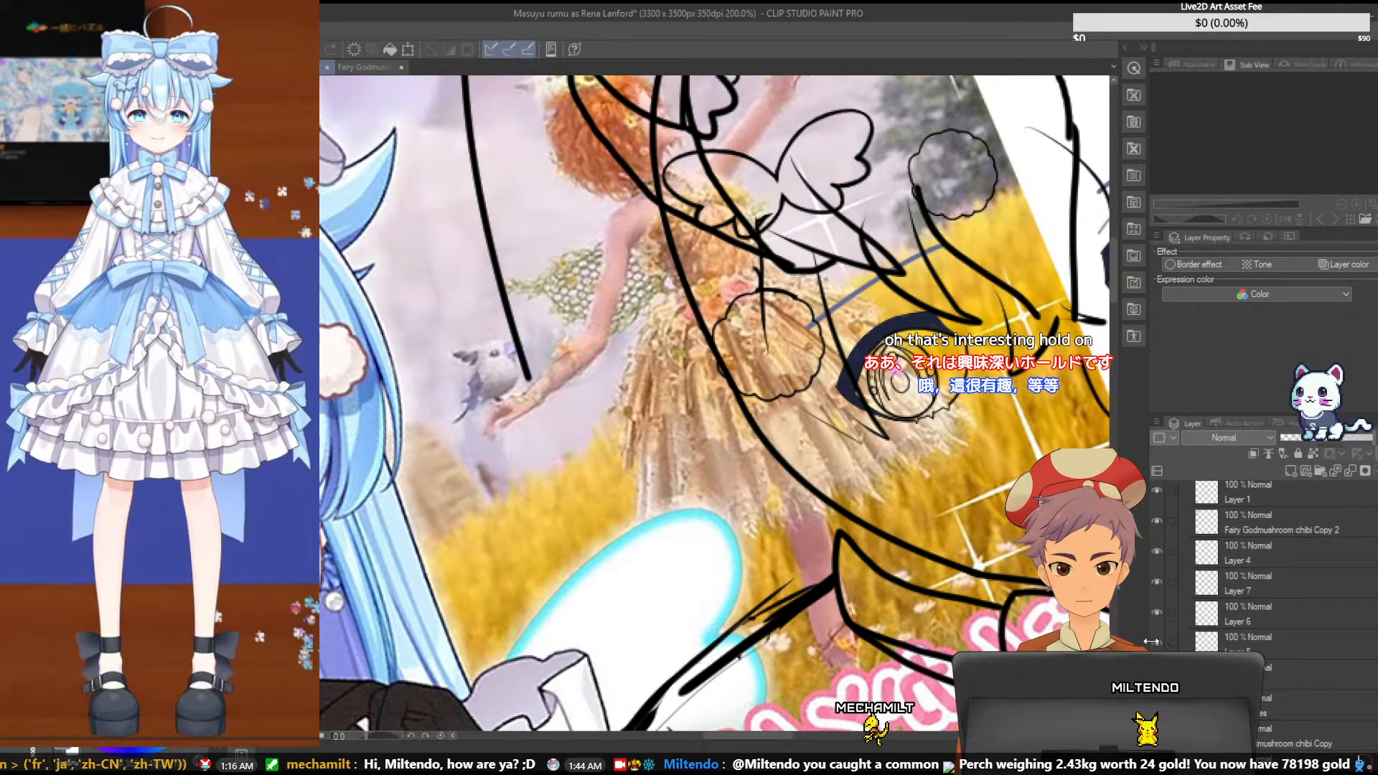
pyautogui.scroll(2, 1186, 618)
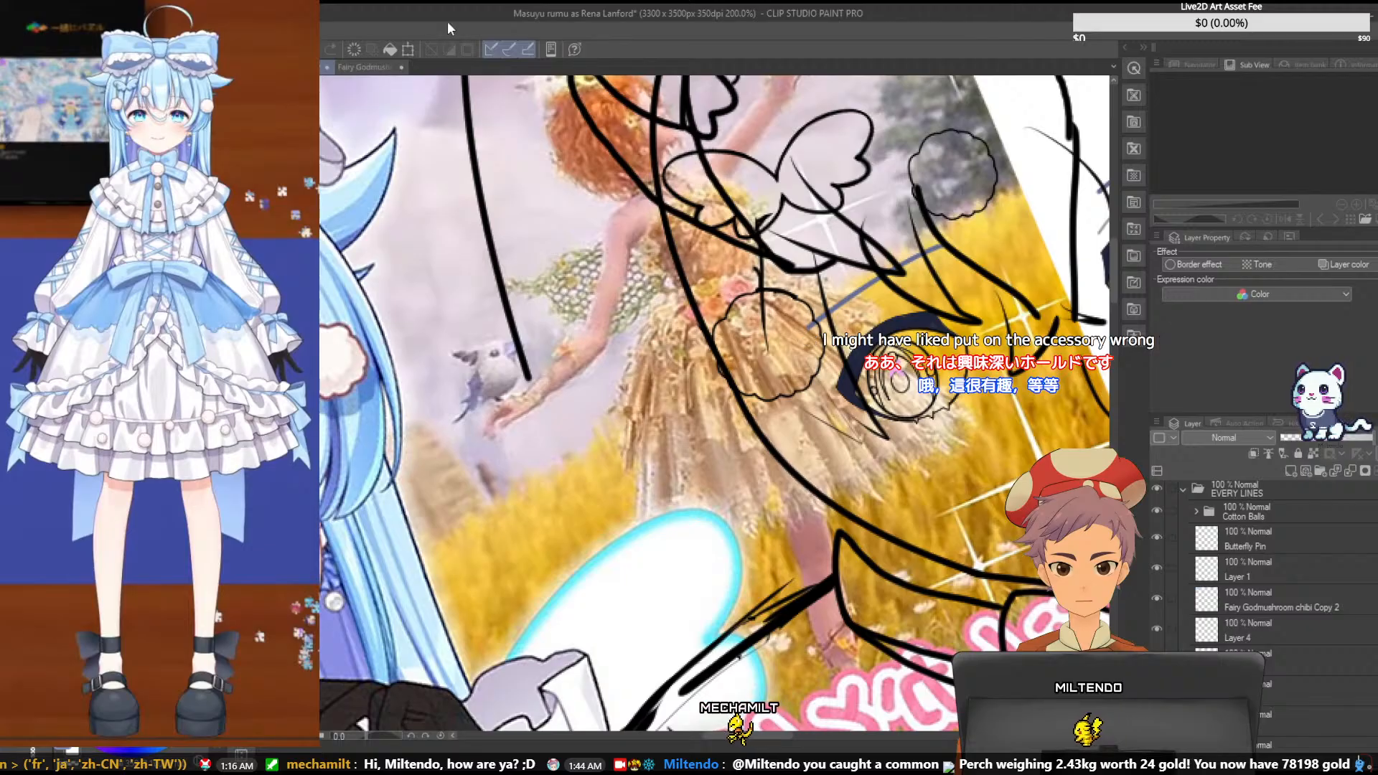
# - Restore the Fairy Godmushroom chibi image to its full uncropped state, clear its selection, and return to the main illustration
pyautogui.click(359, 67)
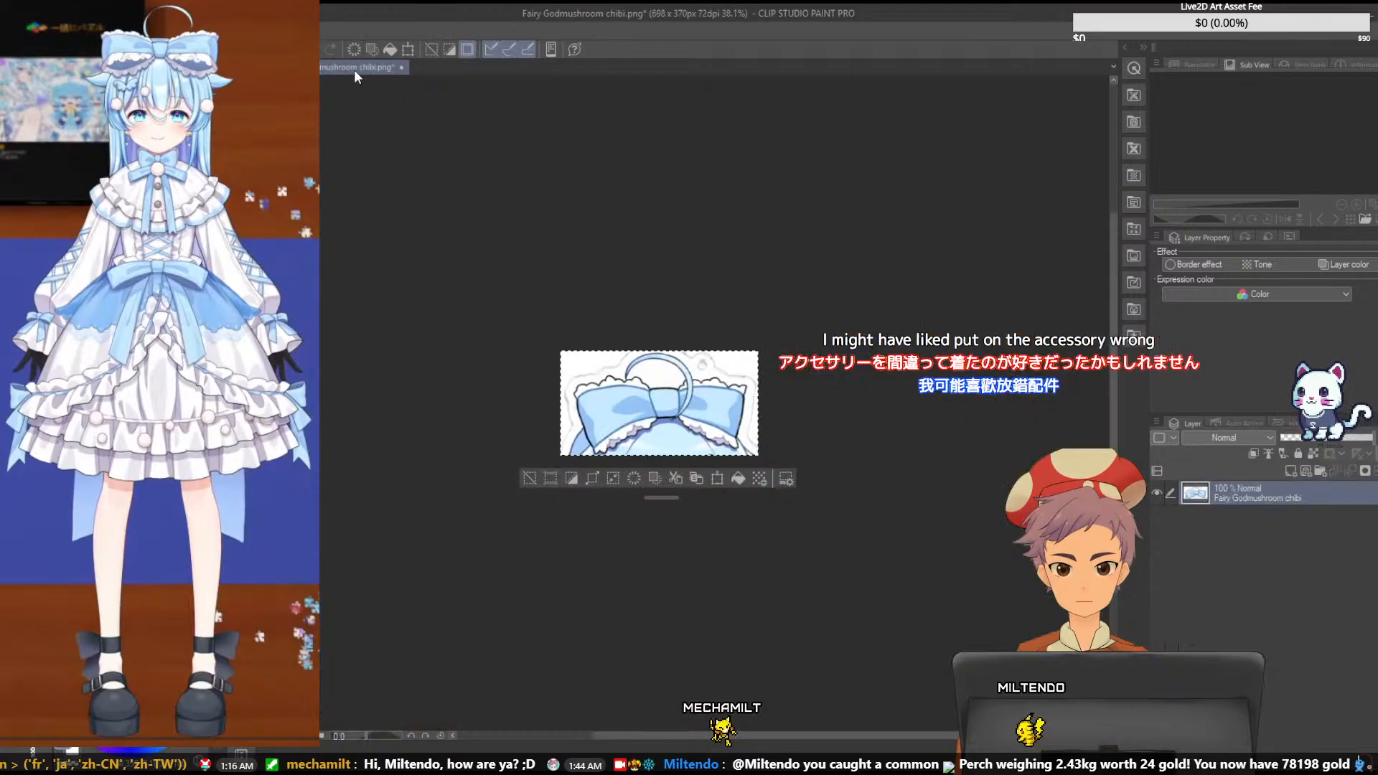
pyautogui.click(1284, 422)
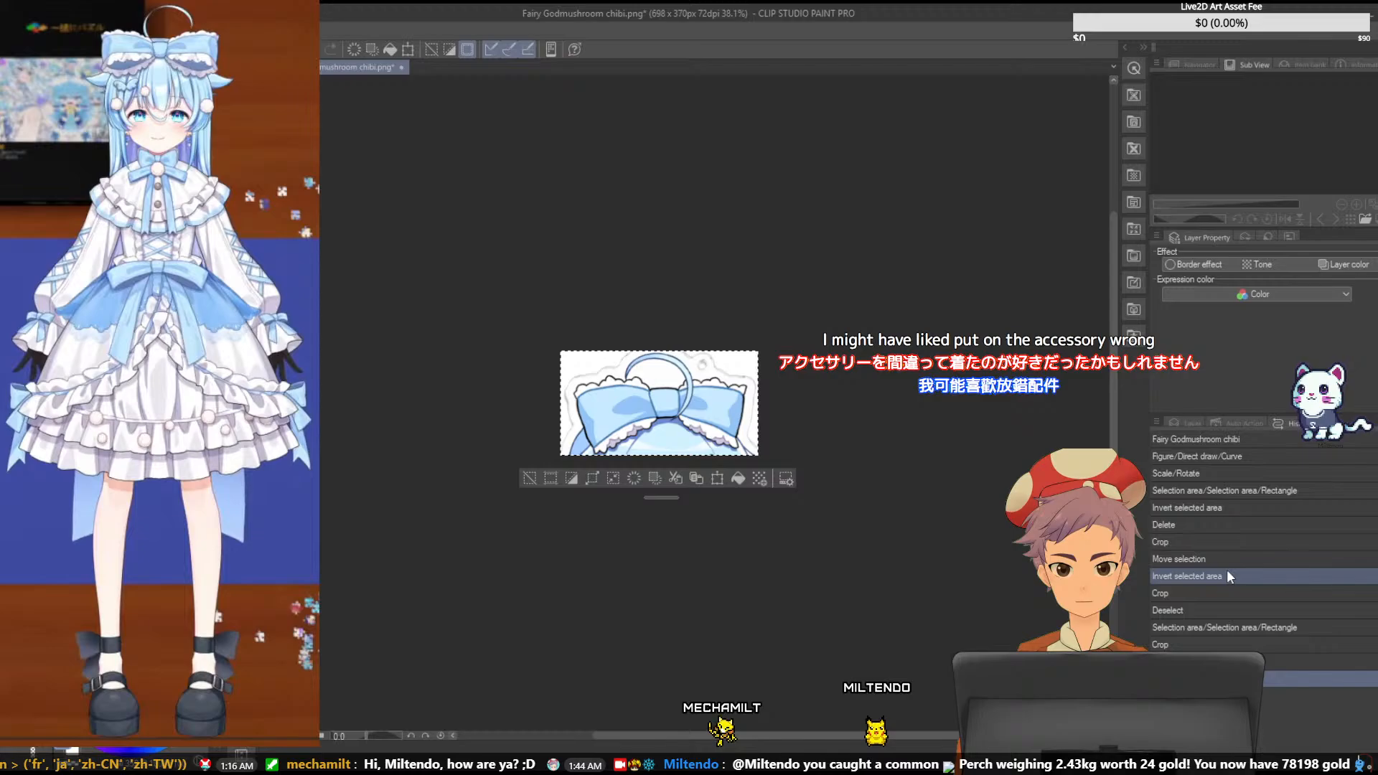
pyautogui.click(1250, 511)
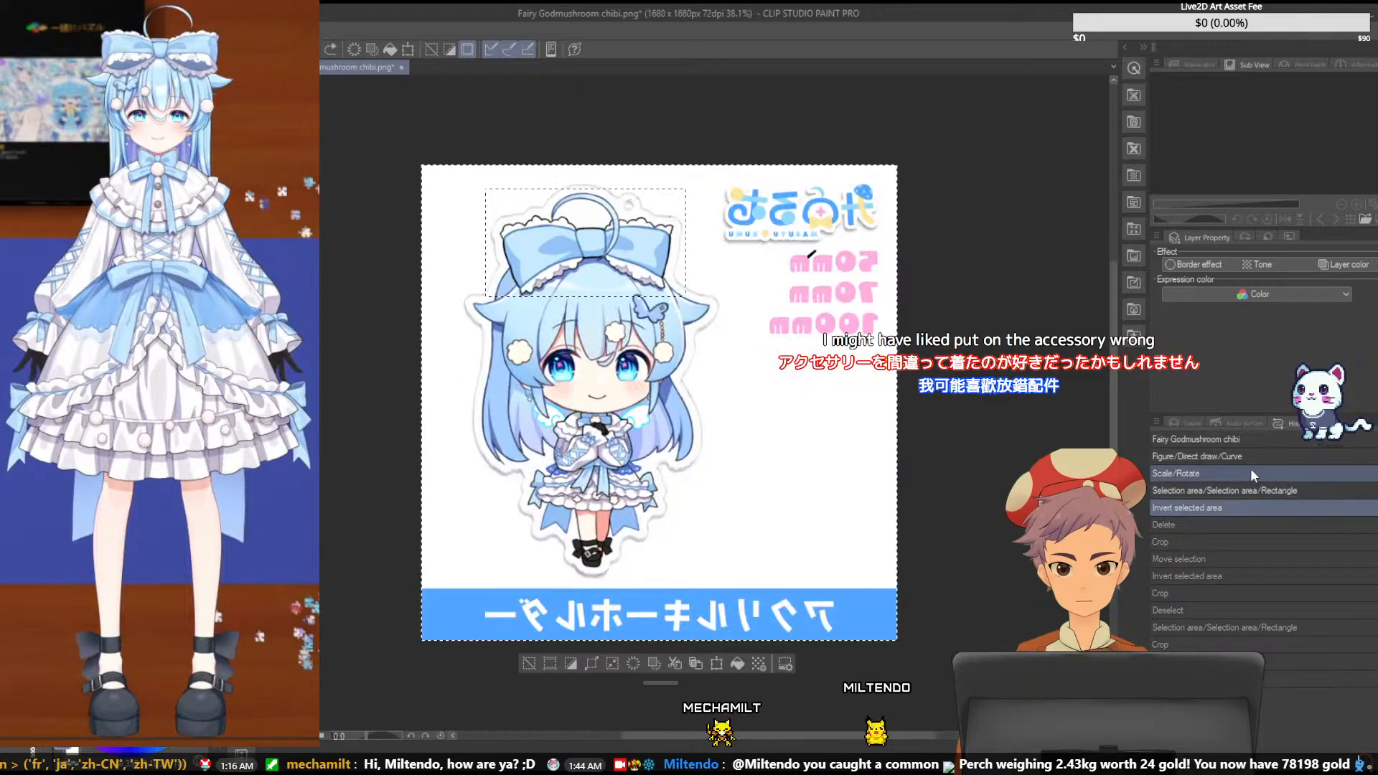
pyautogui.click(1250, 468)
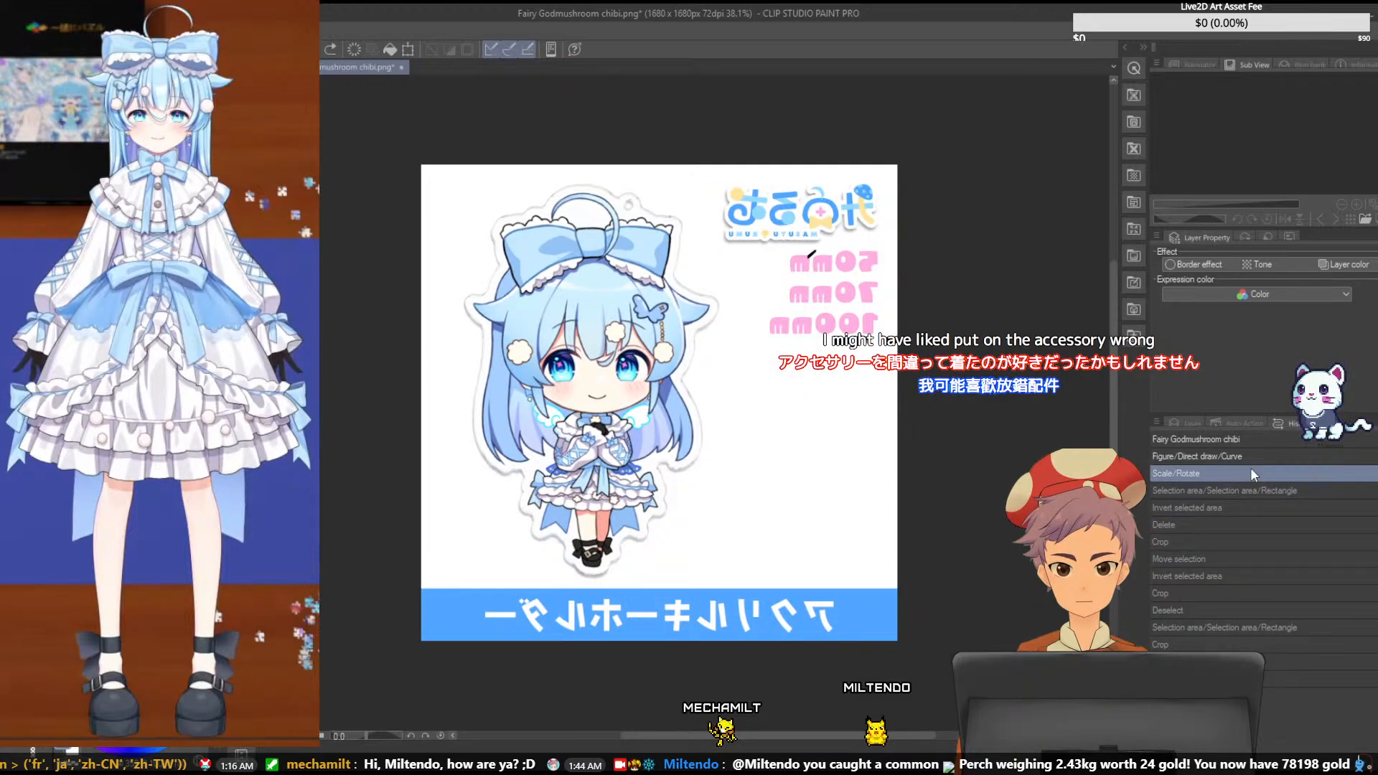
pyautogui.click(1248, 490)
pyautogui.click(1246, 508)
pyautogui.click(1240, 525)
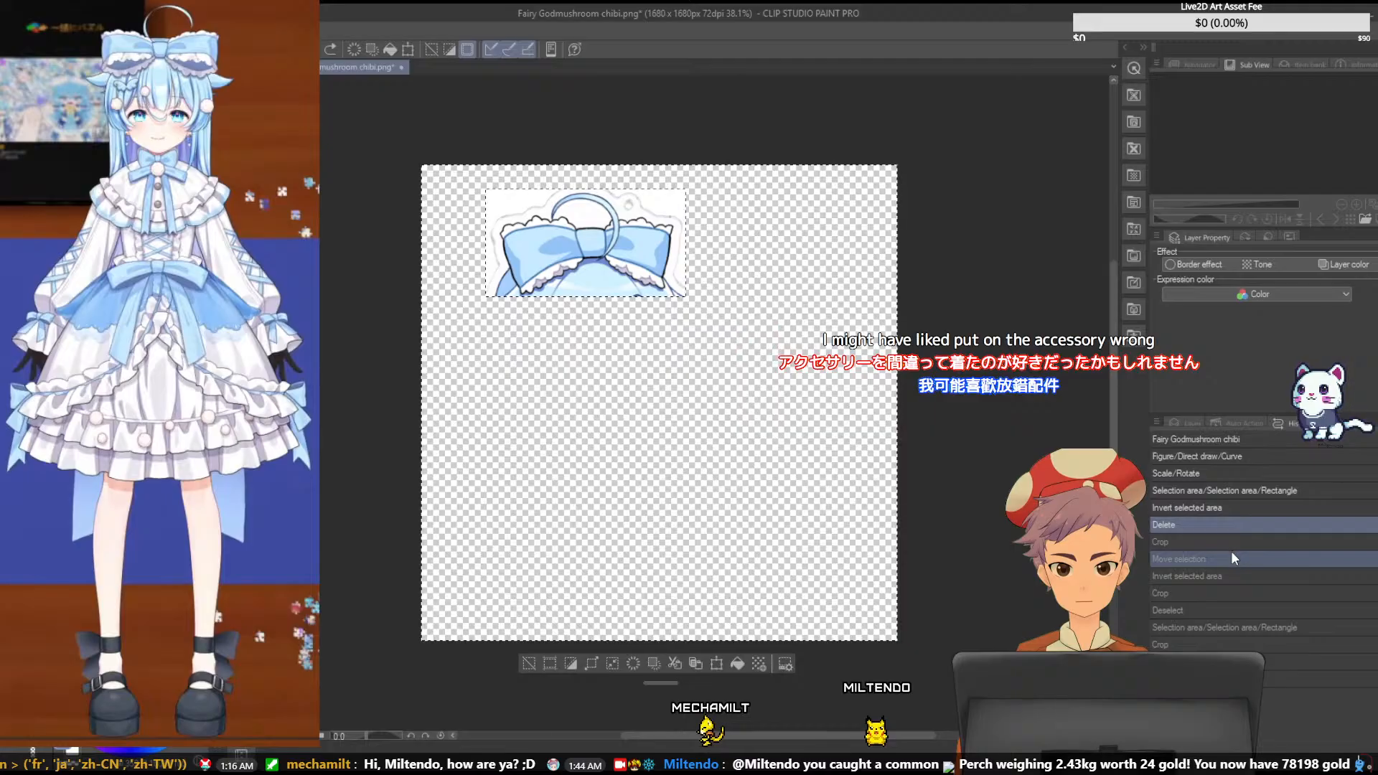
pyautogui.click(1242, 492)
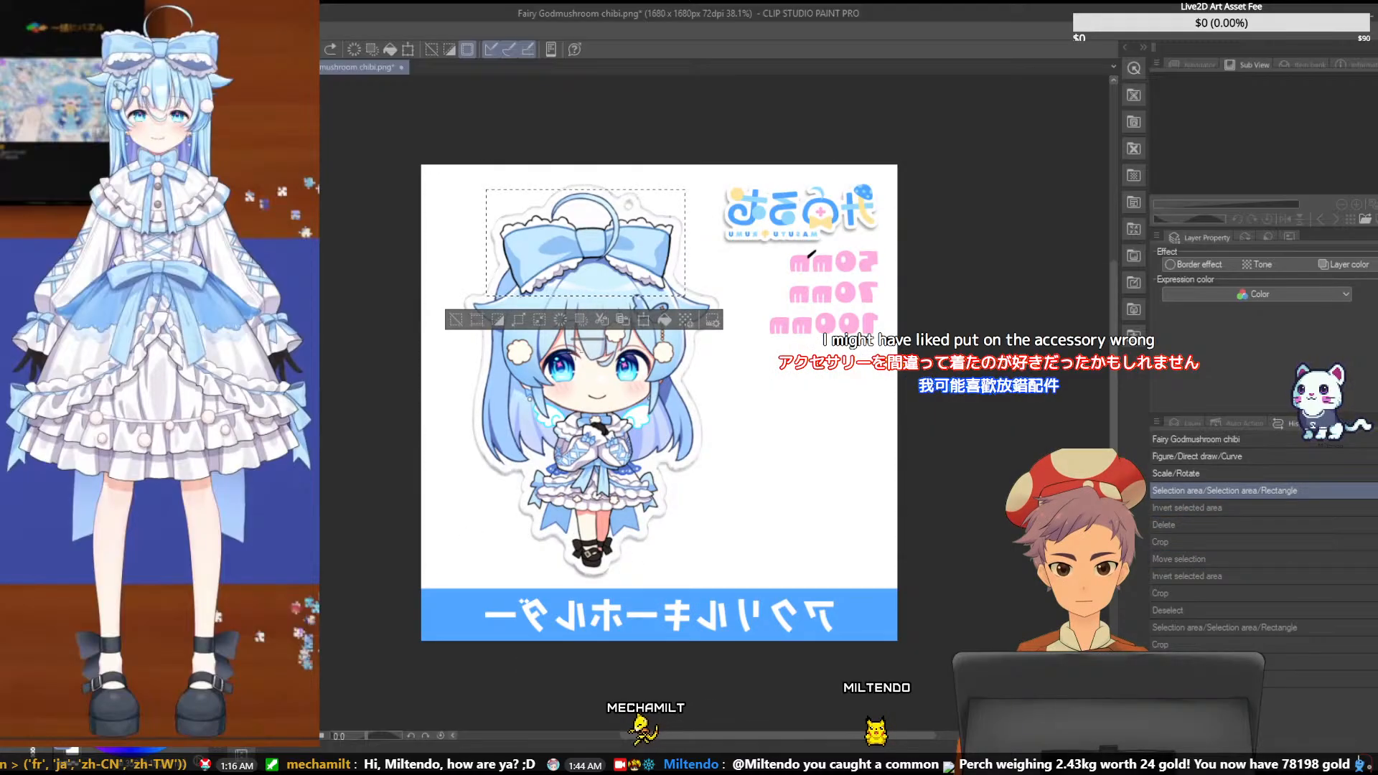
pyautogui.hotkey('ctrl', 'd')
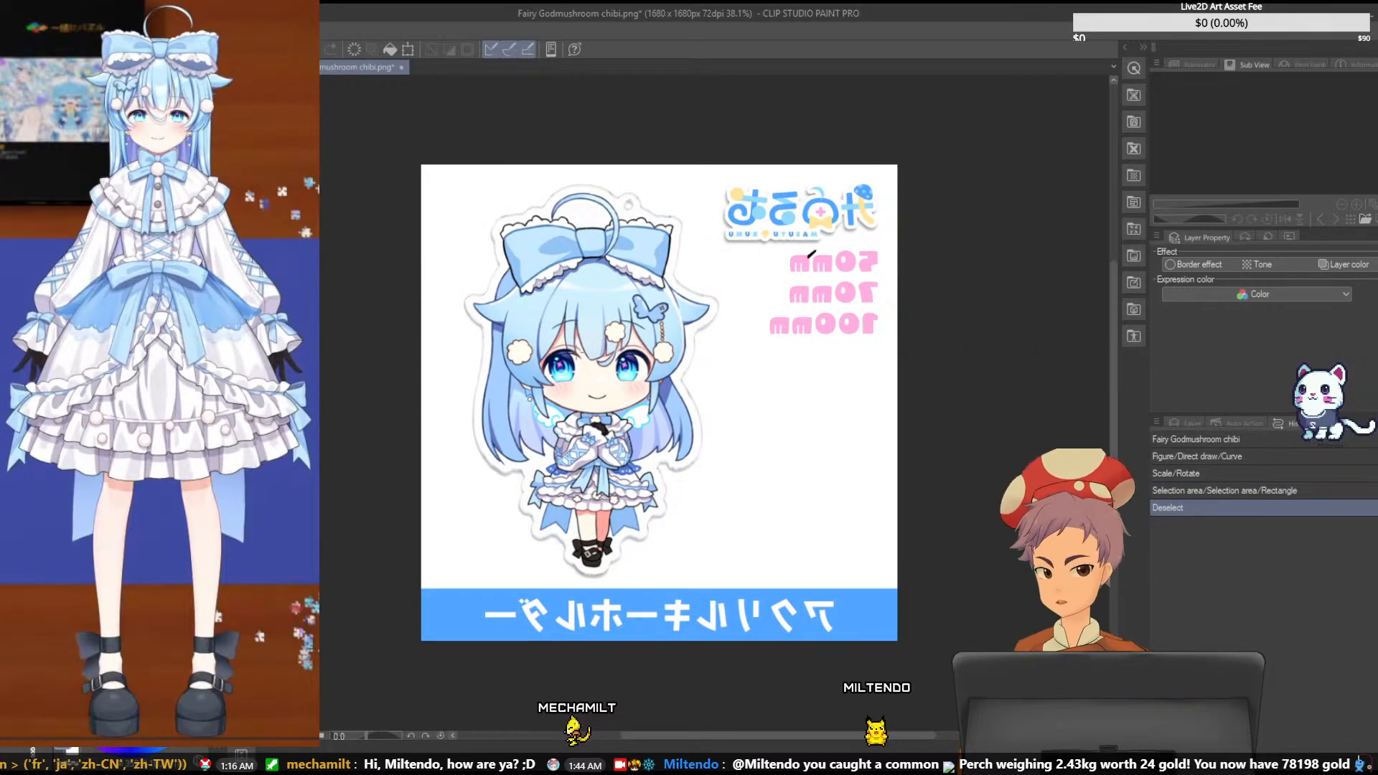
pyautogui.hotkey('ctrl', 'Tab')
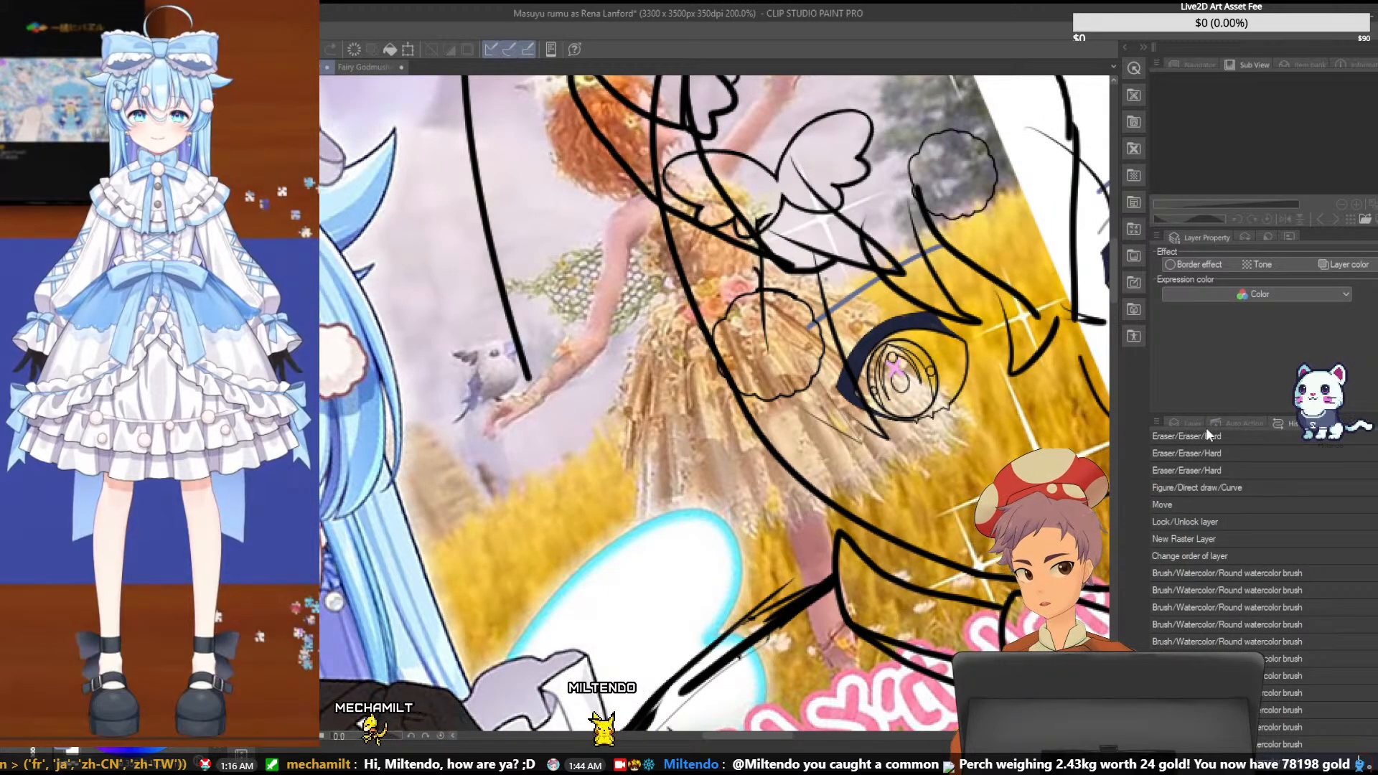
# - Check the sketched butterfly pin area against the layer stack, toggling layer visibility to find which layers hold the accessory lines
pyautogui.click(1188, 423)
pyautogui.scroll(5, 1310, 595)
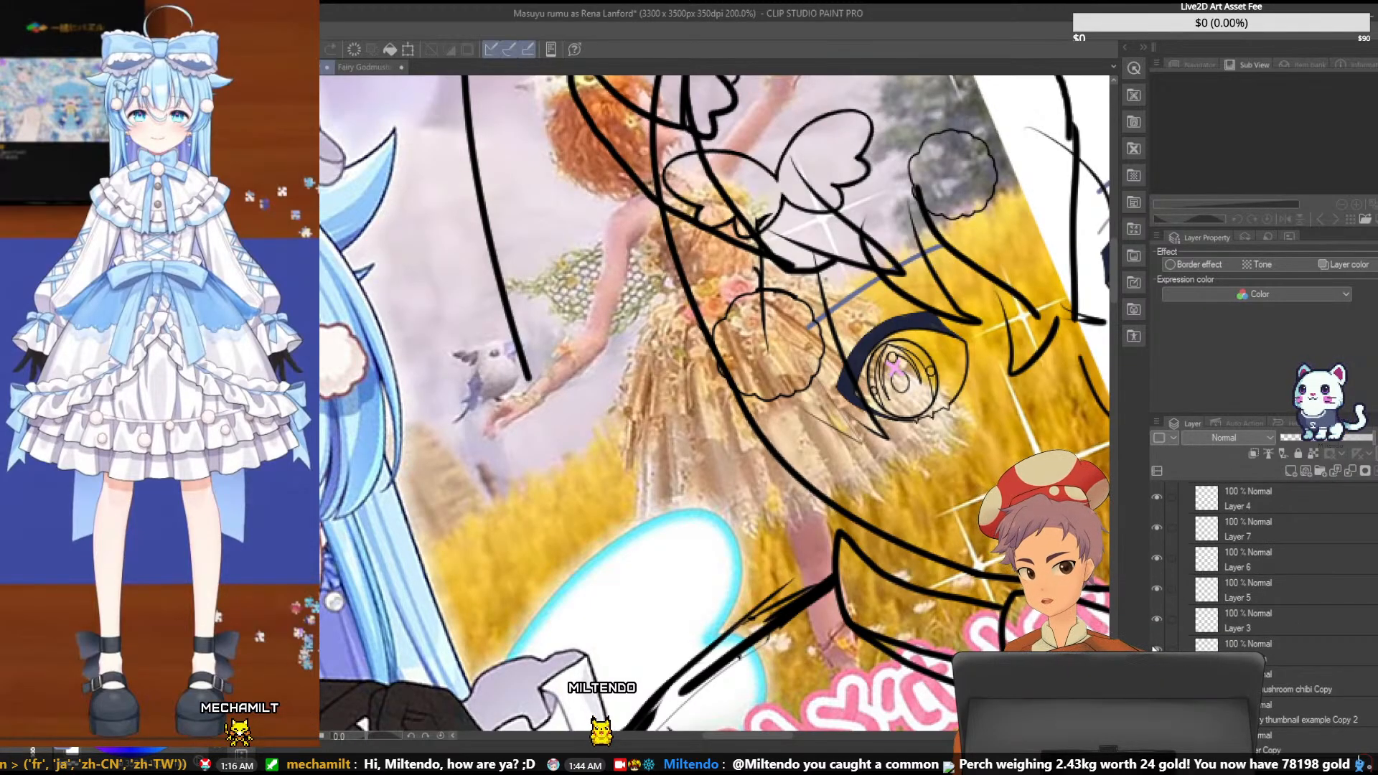
pyautogui.scroll(3, 1156, 617)
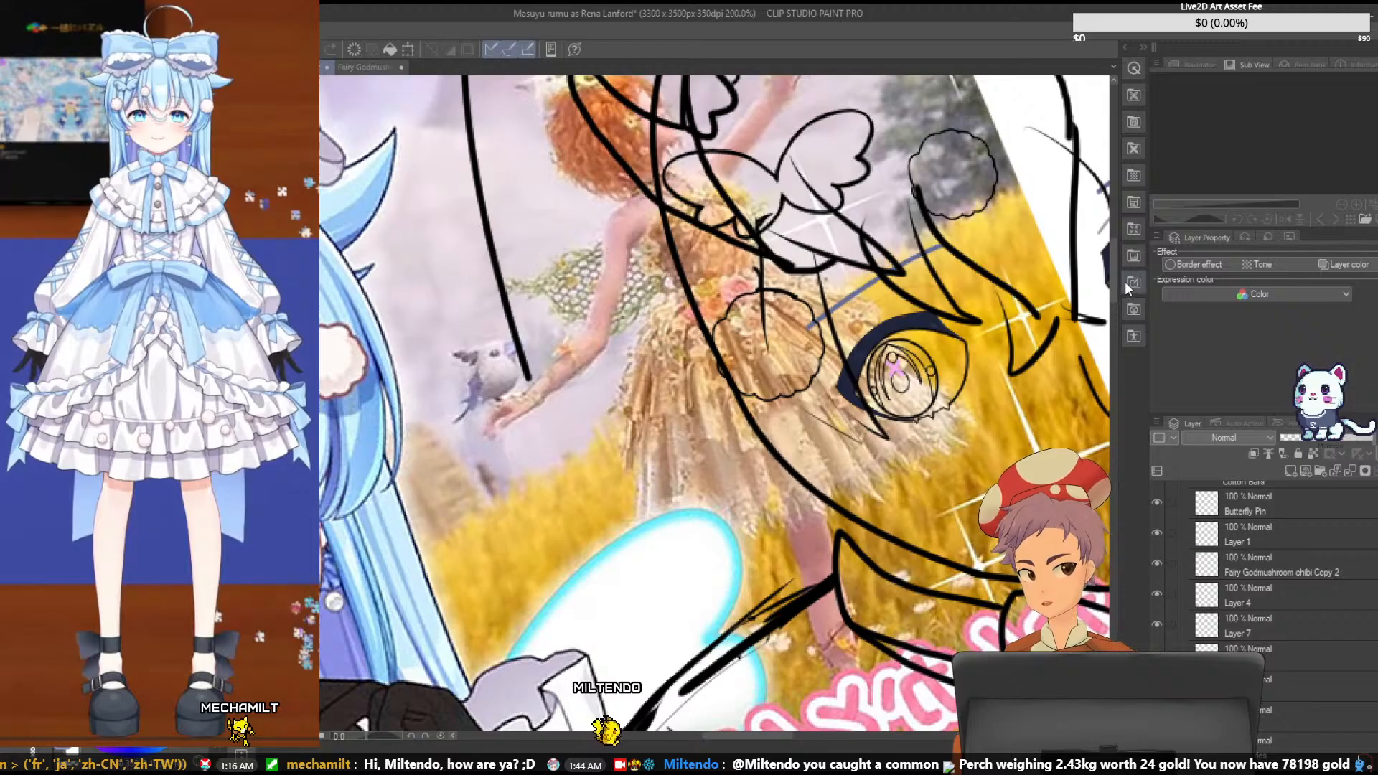
pyautogui.moveTo(1116, 265); pyautogui.dragTo(1109, 248)
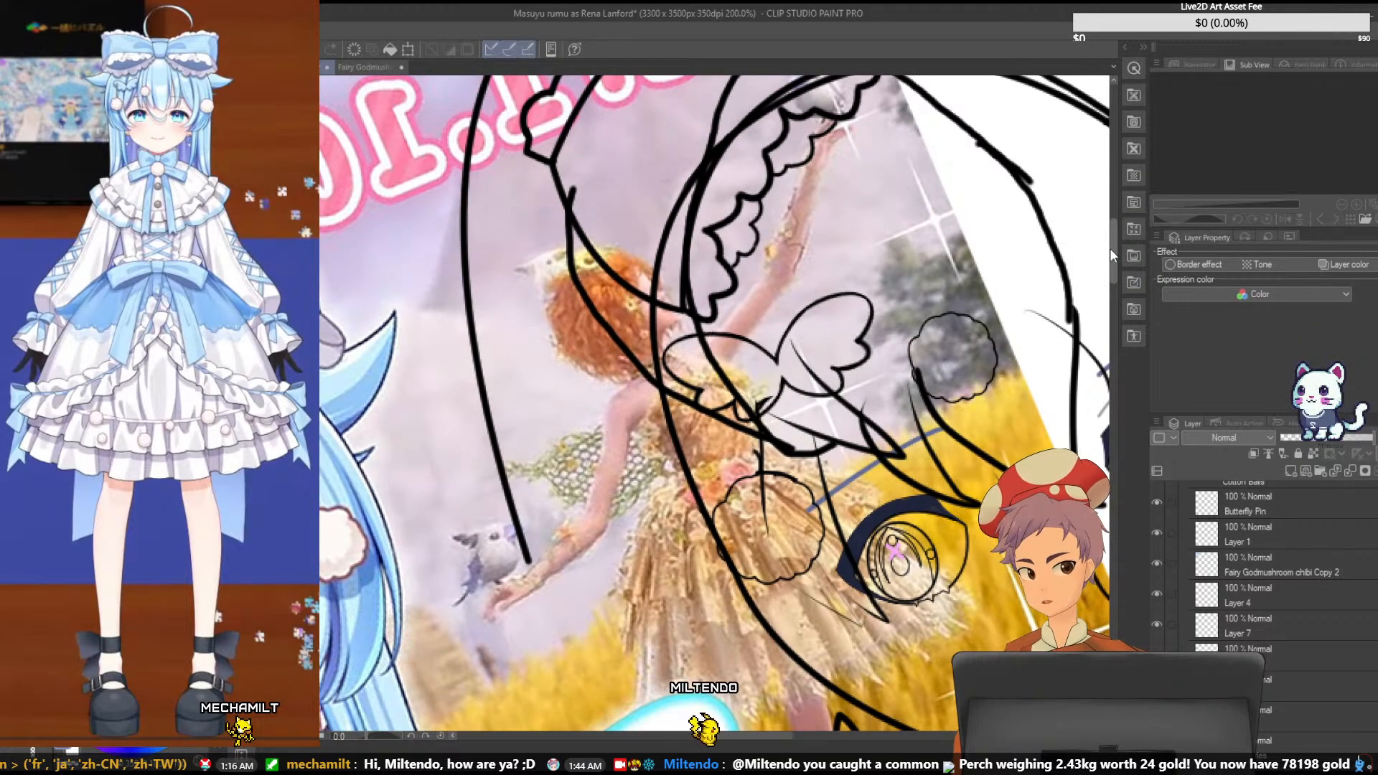
pyautogui.scroll(-3, 1220, 574)
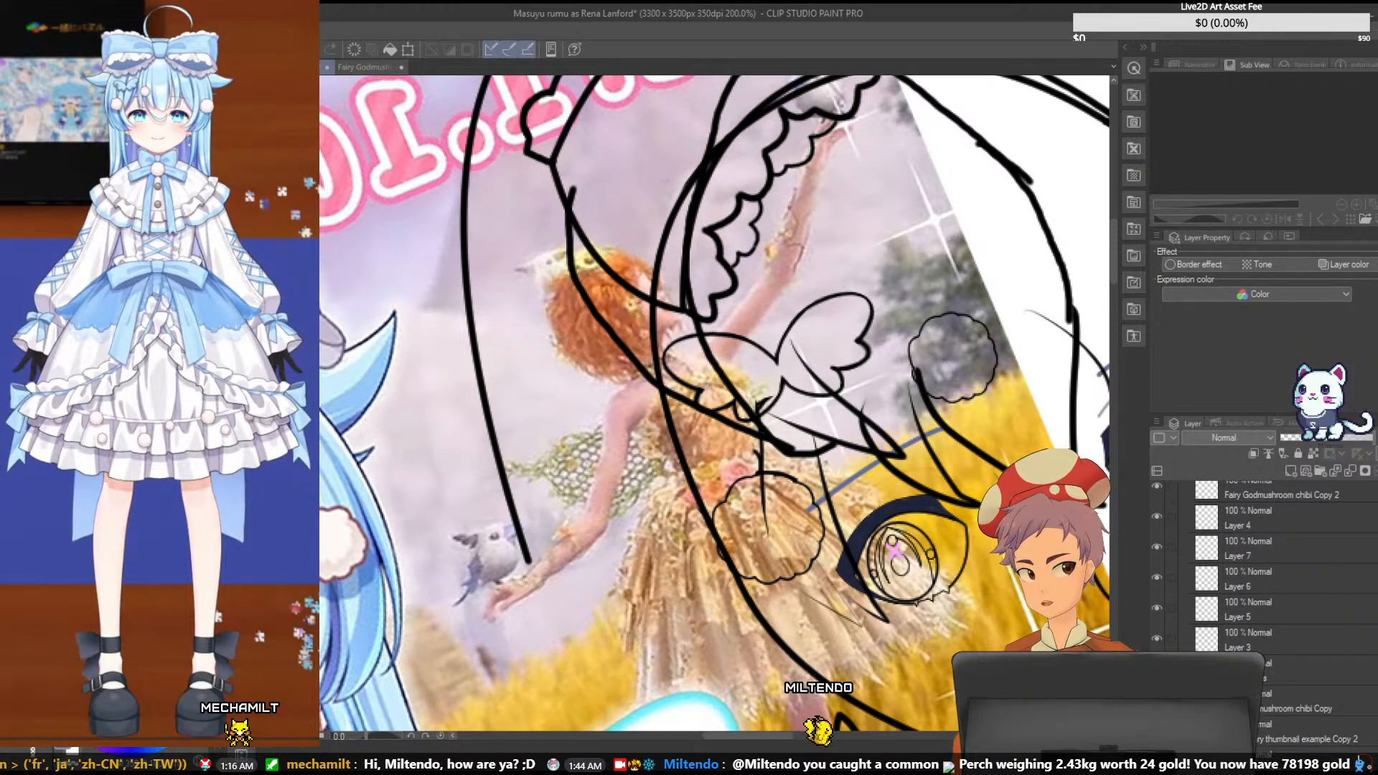
pyautogui.scroll(-8, 1220, 574)
pyautogui.click(1158, 633)
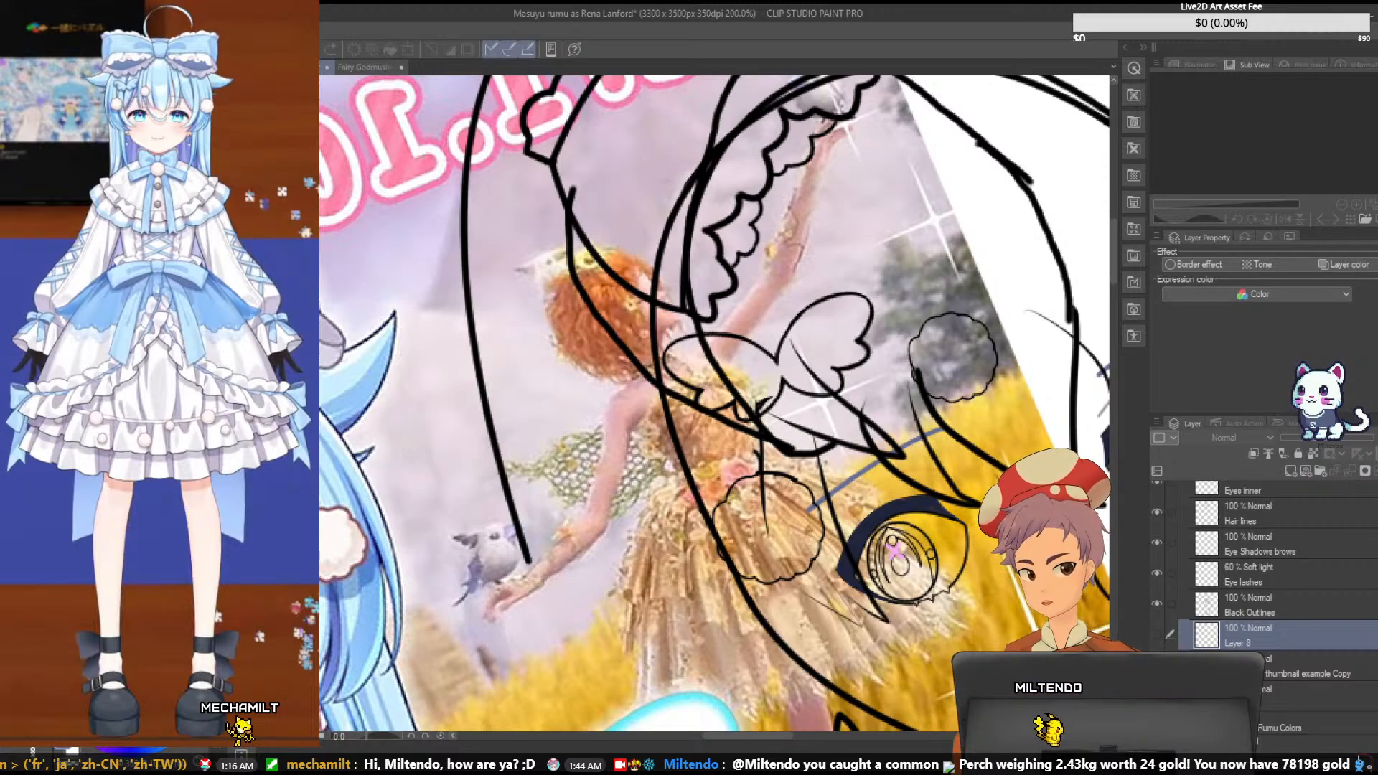
pyautogui.click(1157, 665)
pyautogui.click(1157, 665)
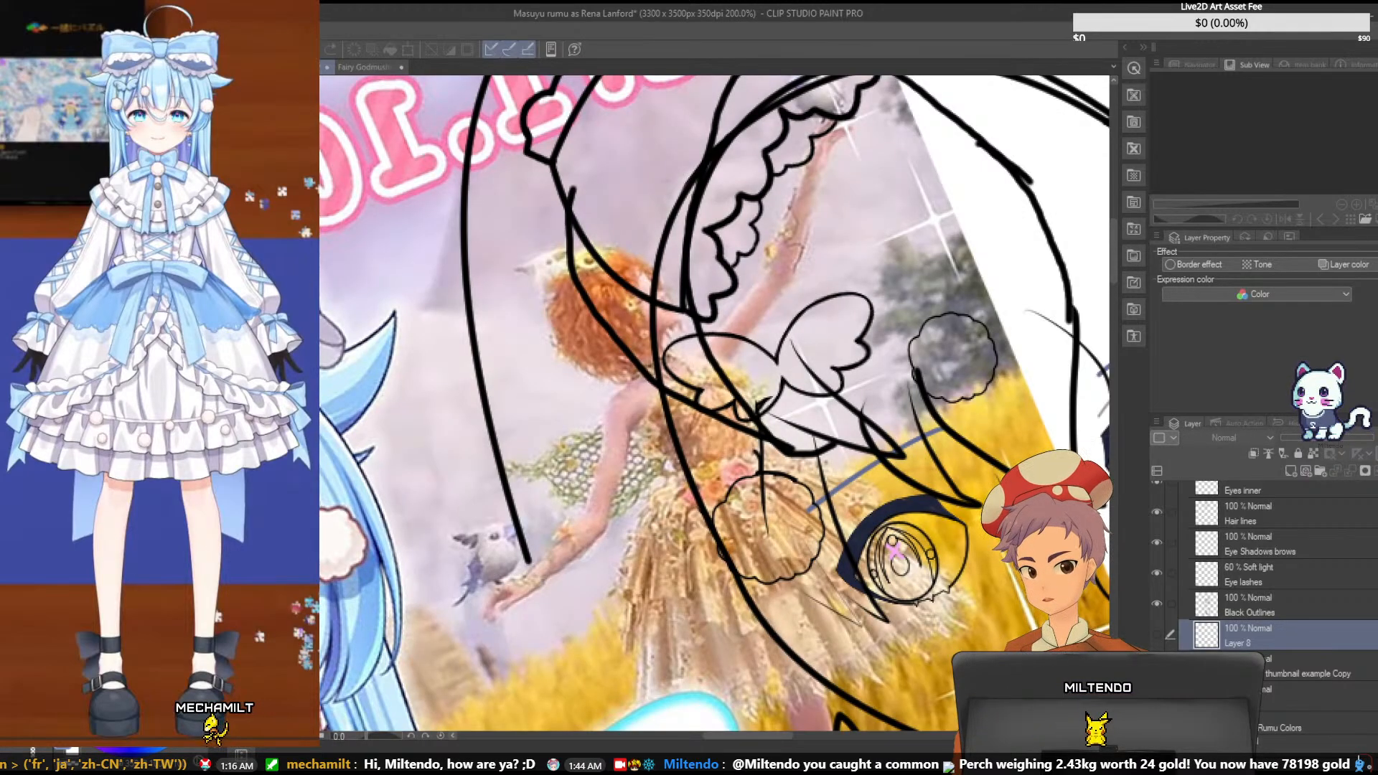
pyautogui.scroll(2, 1278, 567)
pyautogui.scroll(-3, 1177, 582)
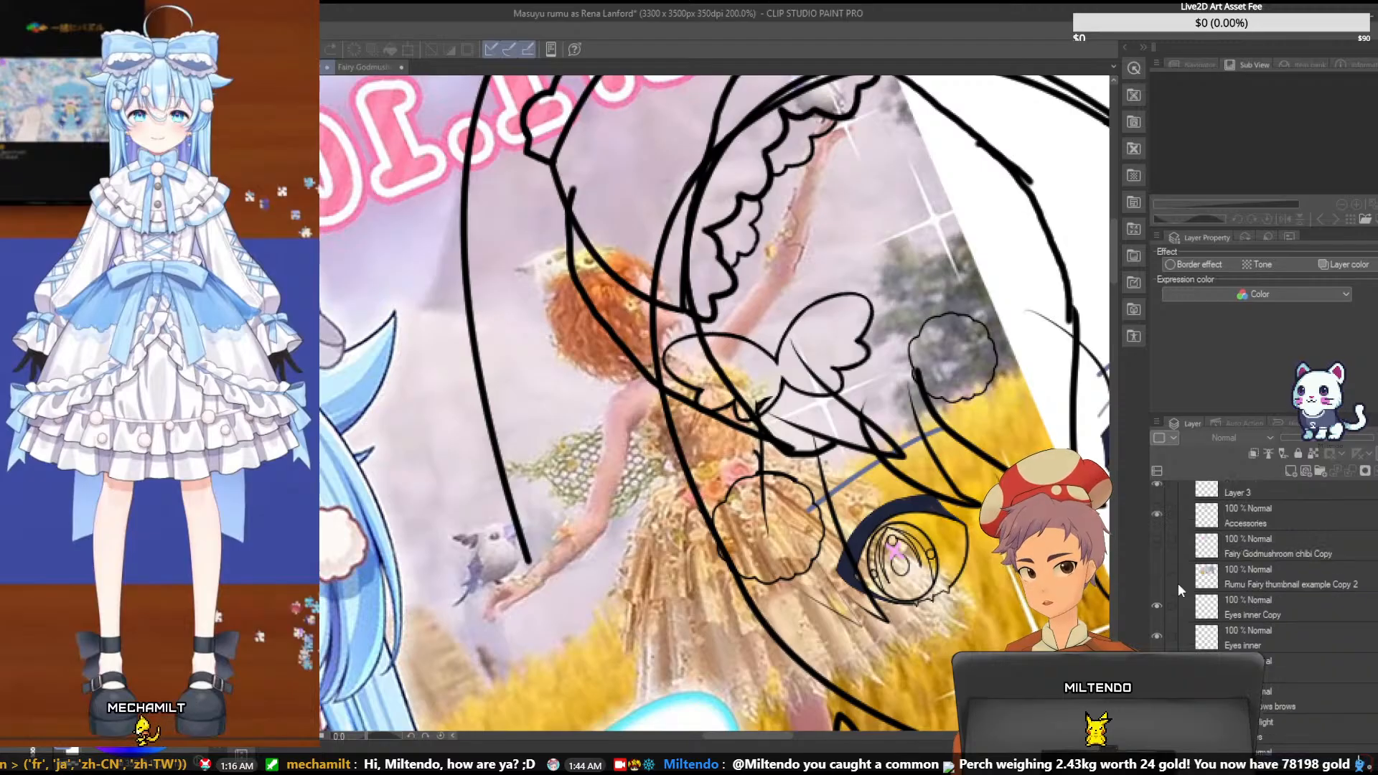
pyautogui.scroll(-5, 1178, 583)
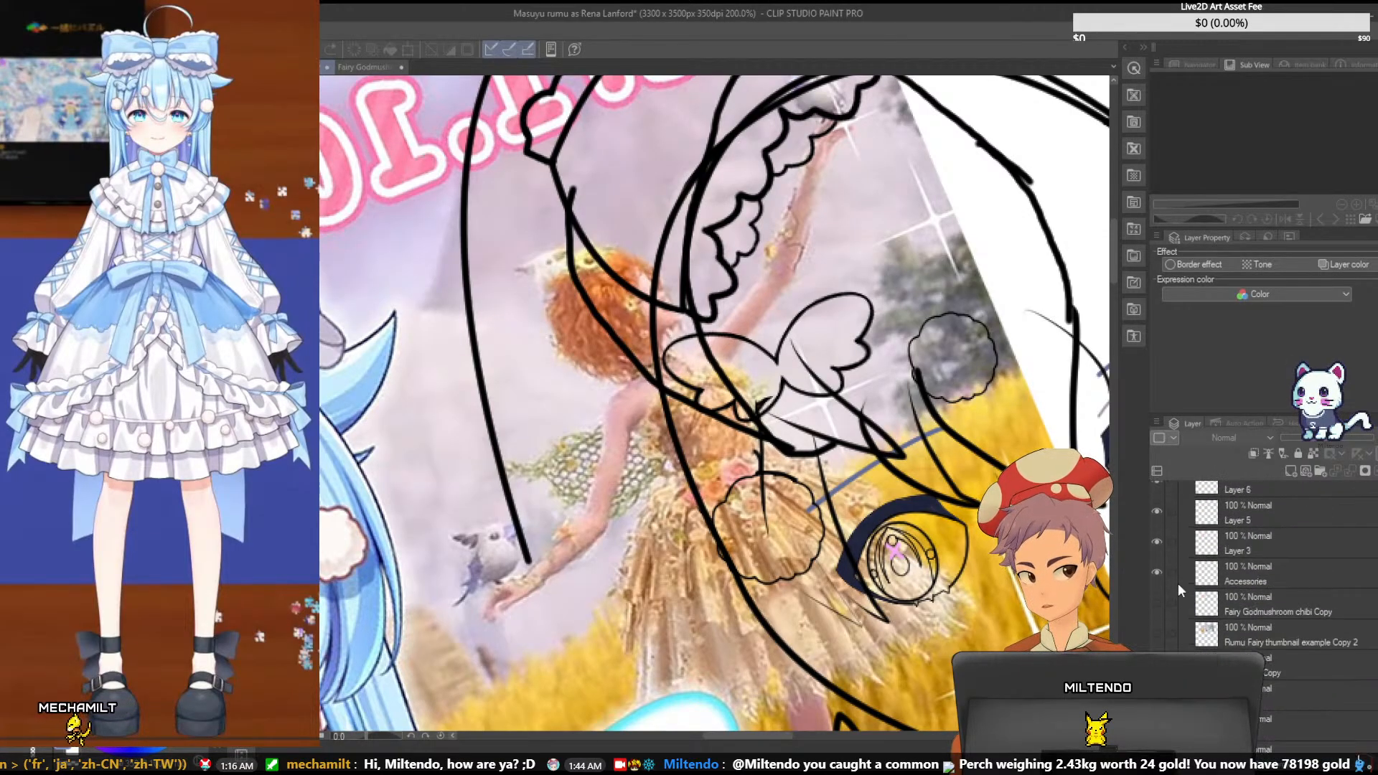
pyautogui.click(1157, 628)
pyautogui.click(1156, 629)
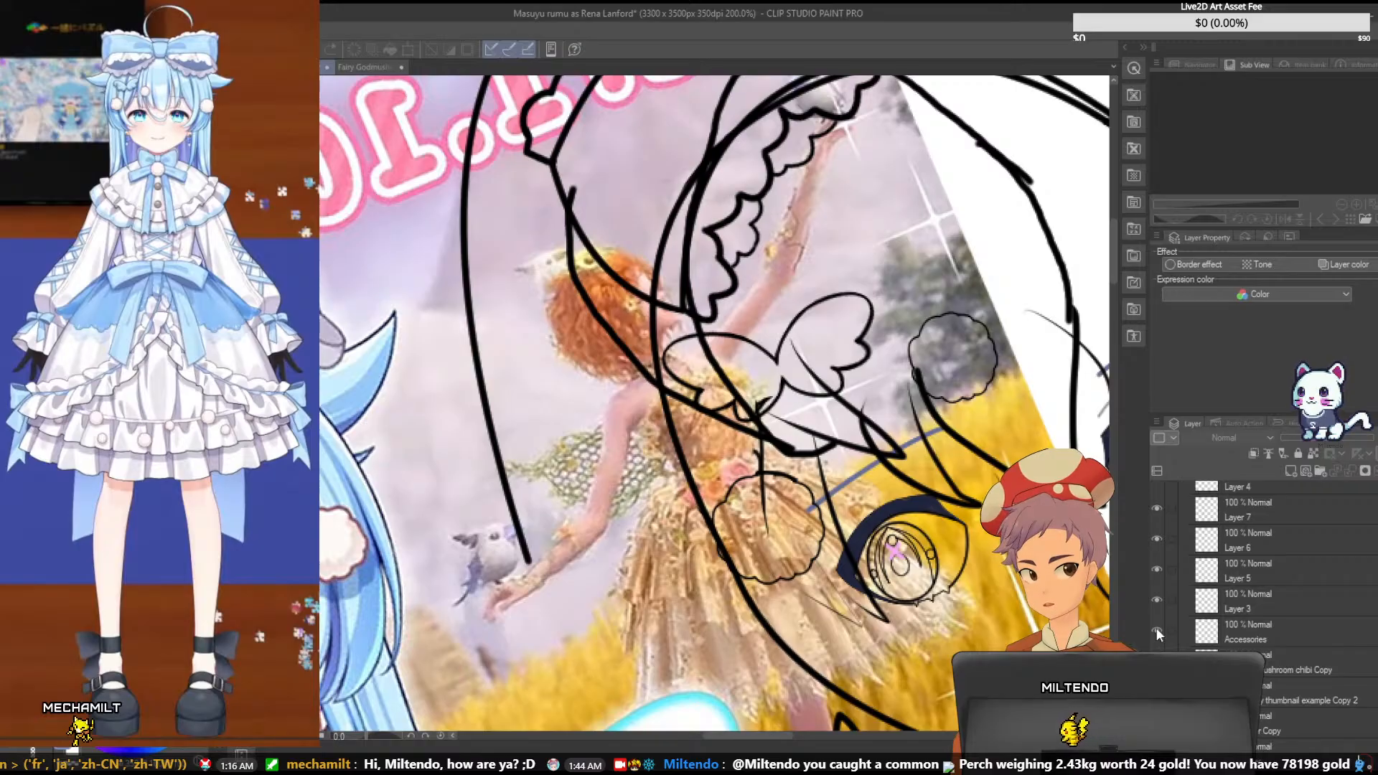
# - Examine how the chain and cotton ball hang by the butterfly pin on the Fairy Godmushroom chibi reference, checking against the Accessories layer
pyautogui.click(372, 66)
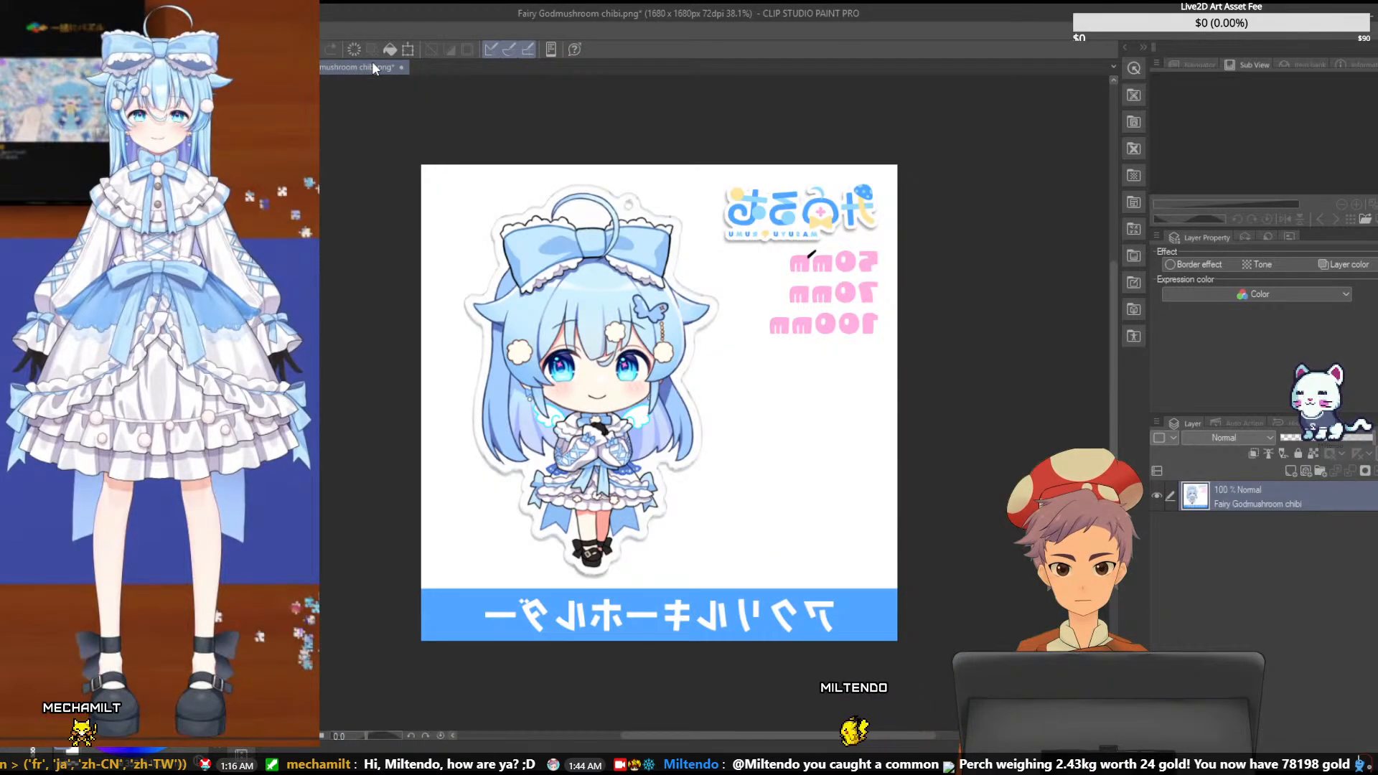
pyautogui.hotkey('ctrl', 'Tab')
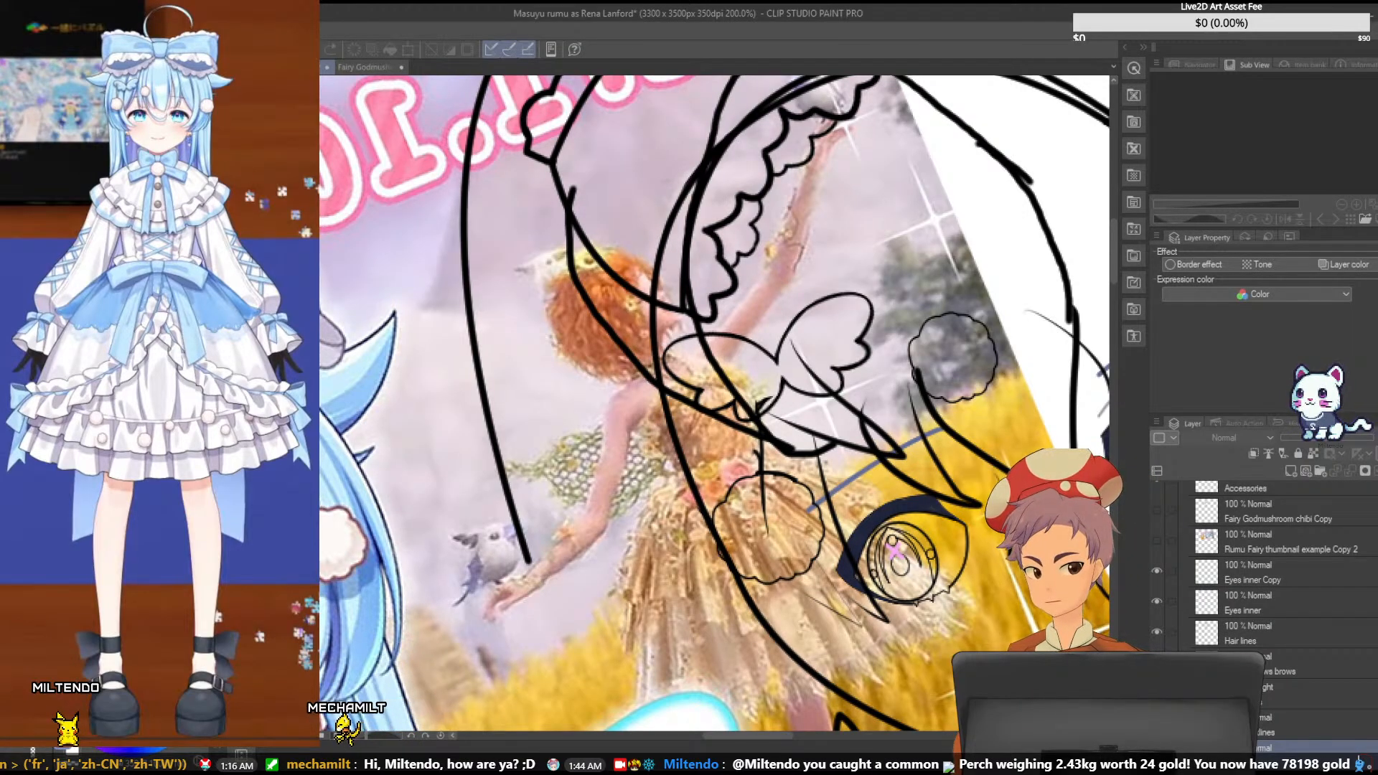
pyautogui.scroll(1, 1160, 535)
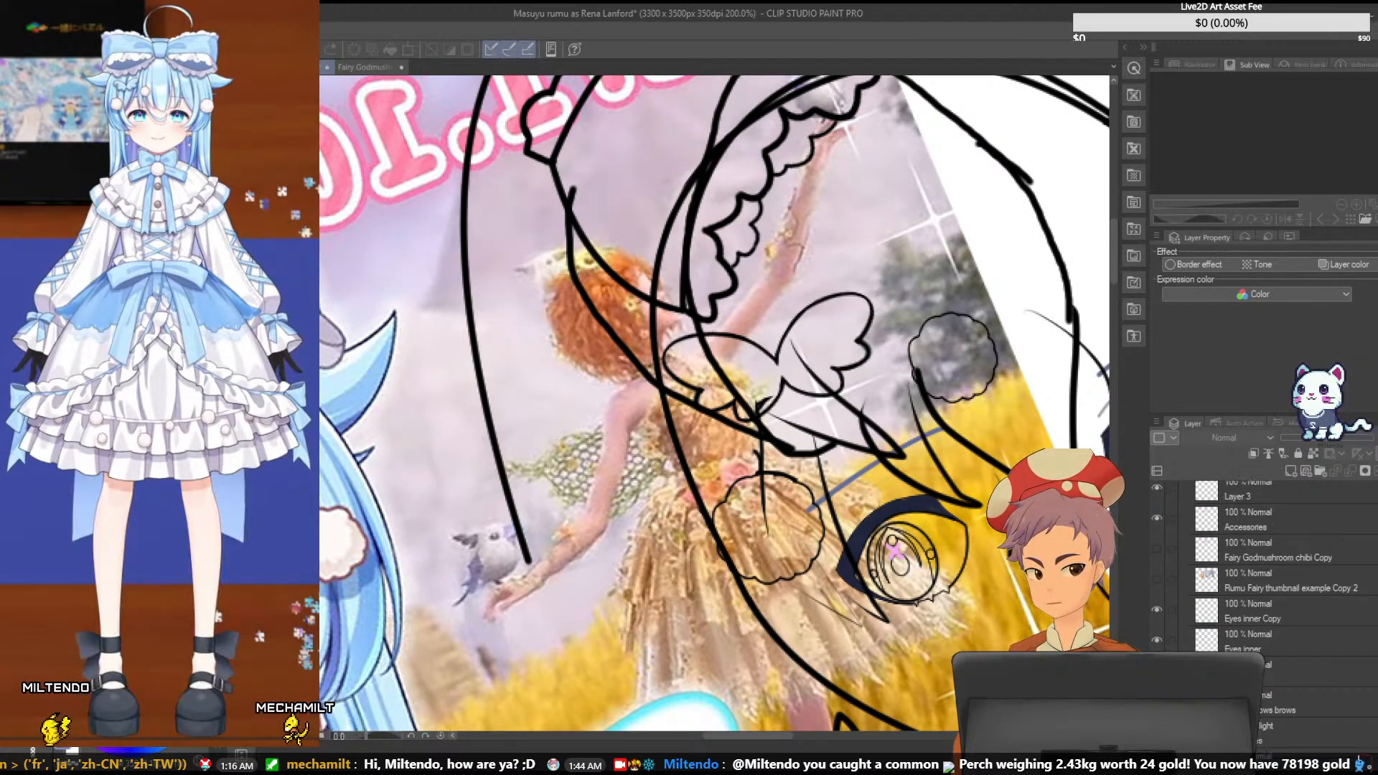
pyautogui.click(1155, 519)
pyautogui.click(1156, 517)
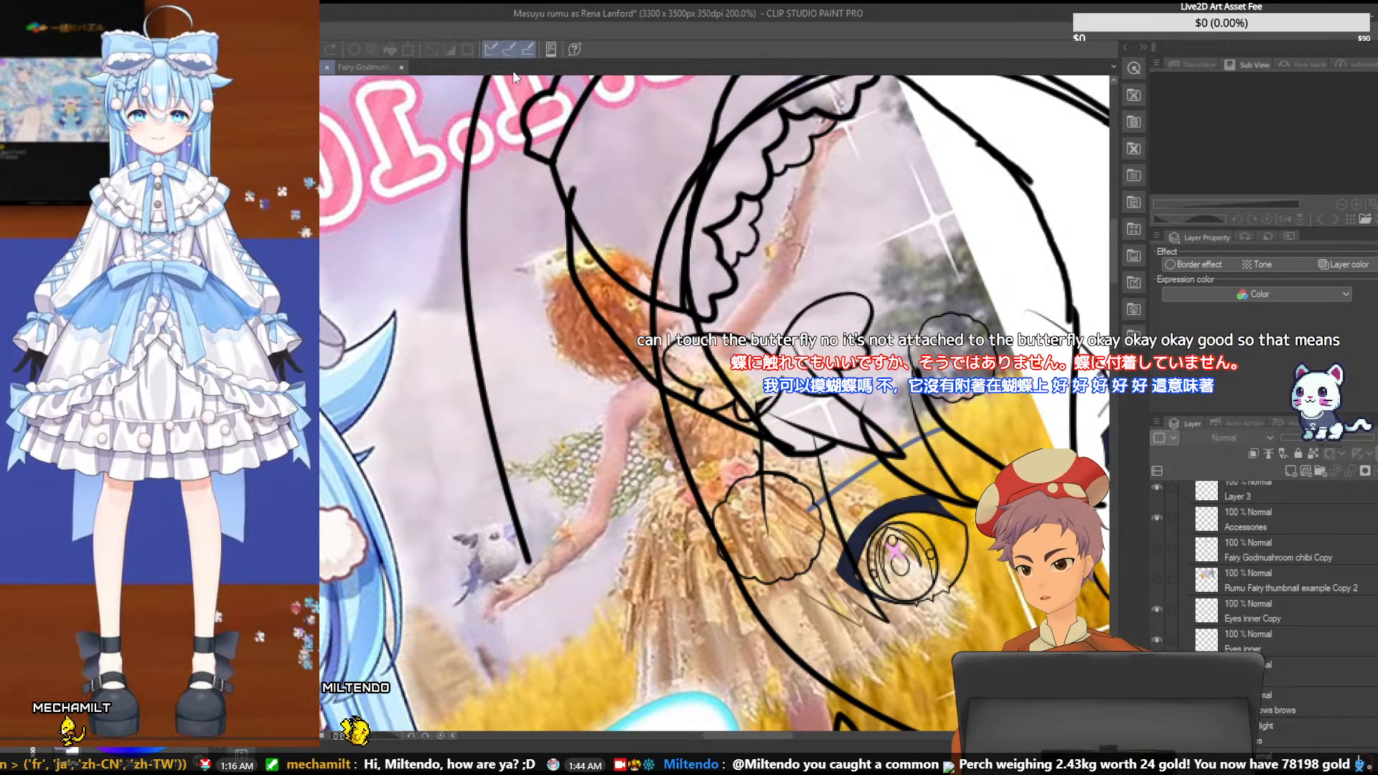
pyautogui.click(389, 64)
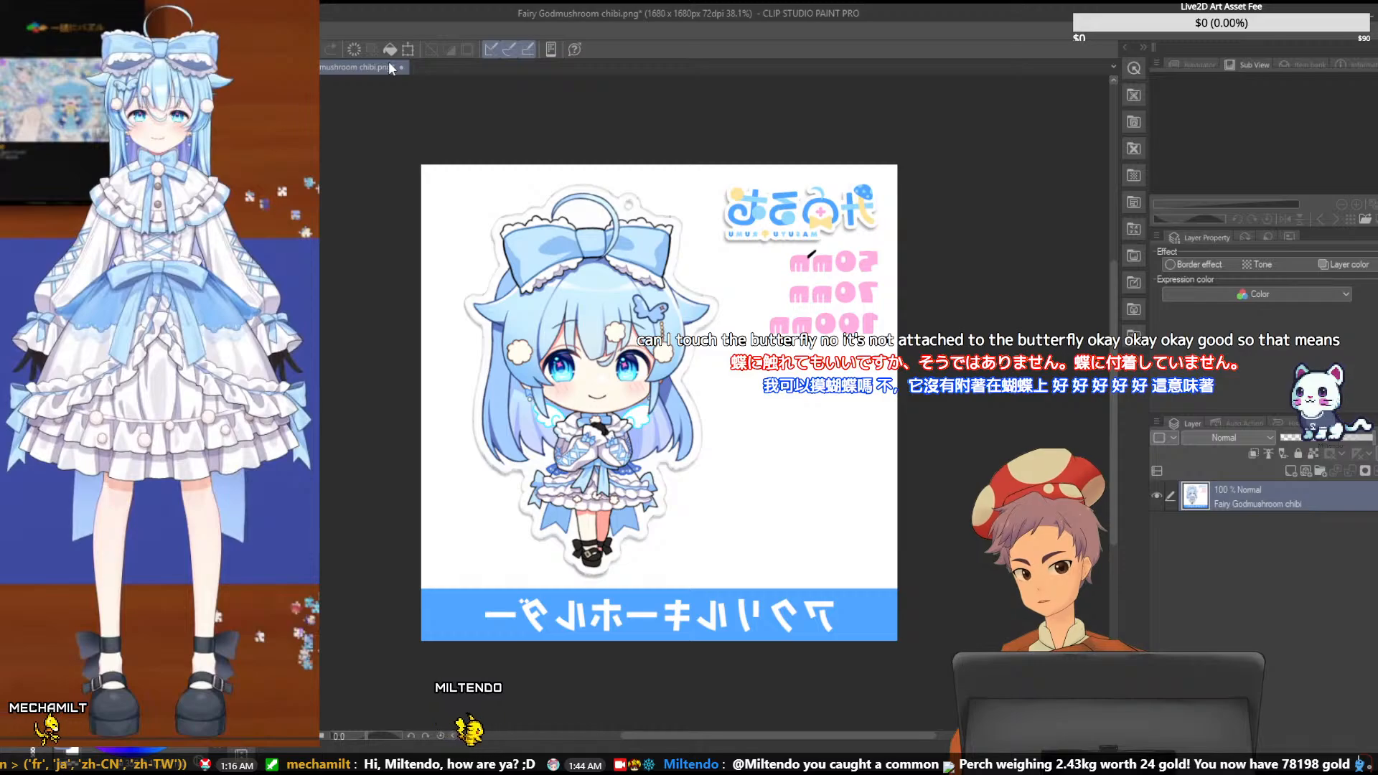
pyautogui.hotkey('ctrl', '+')
pyautogui.hotkey('ctrl', '+')
pyautogui.hotkey('ctrl', '+')
pyautogui.hotkey('ctrl', '+')
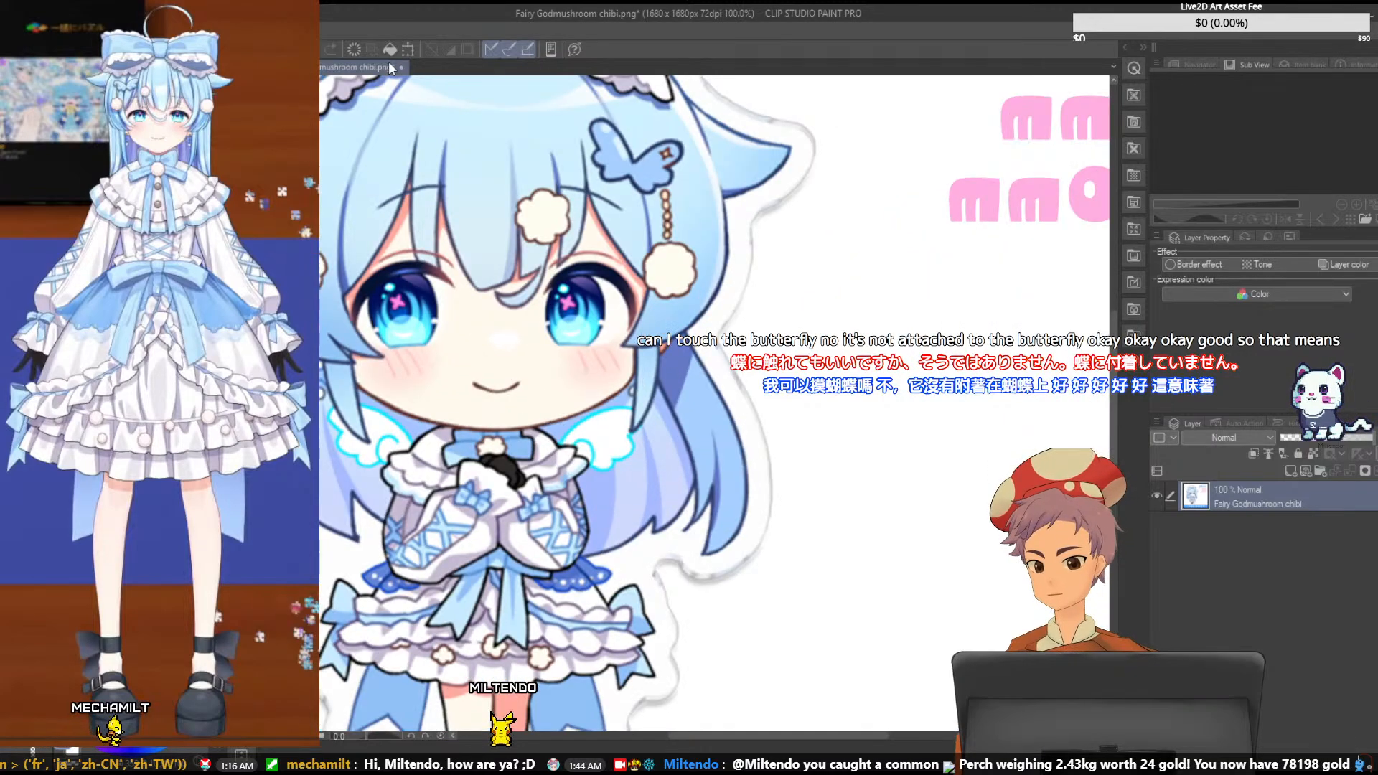
pyautogui.hotkey('ctrl', 'Tab')
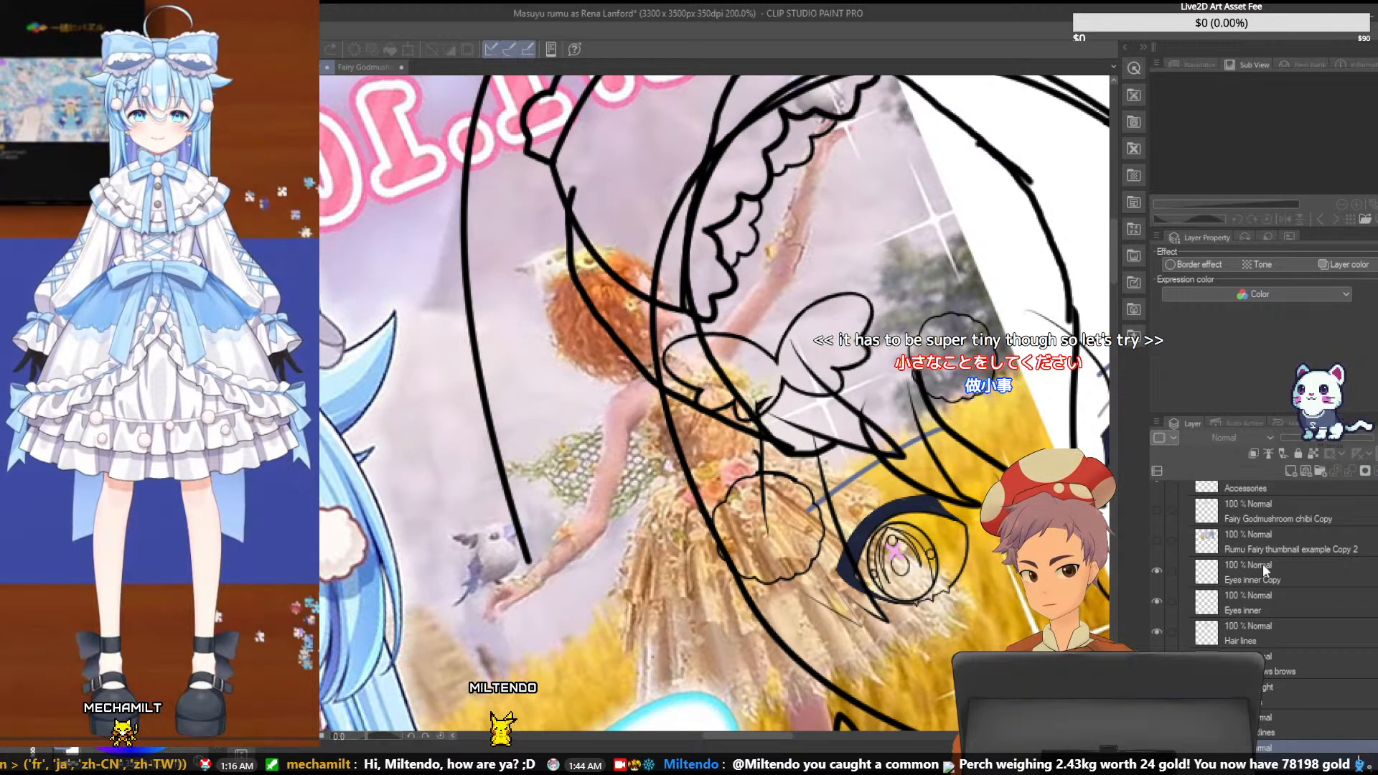
# - Remove the surplus layers Layer 7, Layer 6 and Layer 5 above Layer 3 in the line-art stack
pyautogui.scroll(4, 1262, 617)
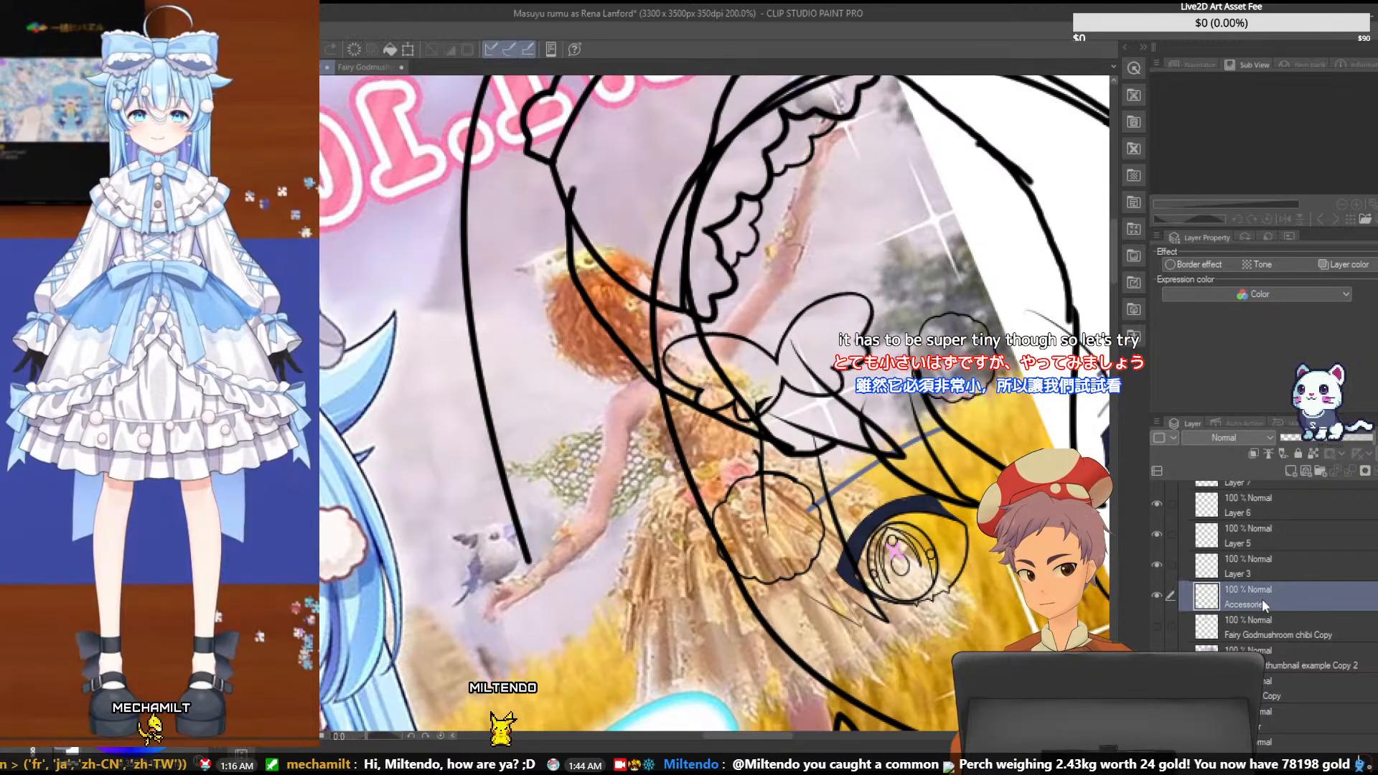
pyautogui.click(1268, 567)
pyautogui.click(1160, 563)
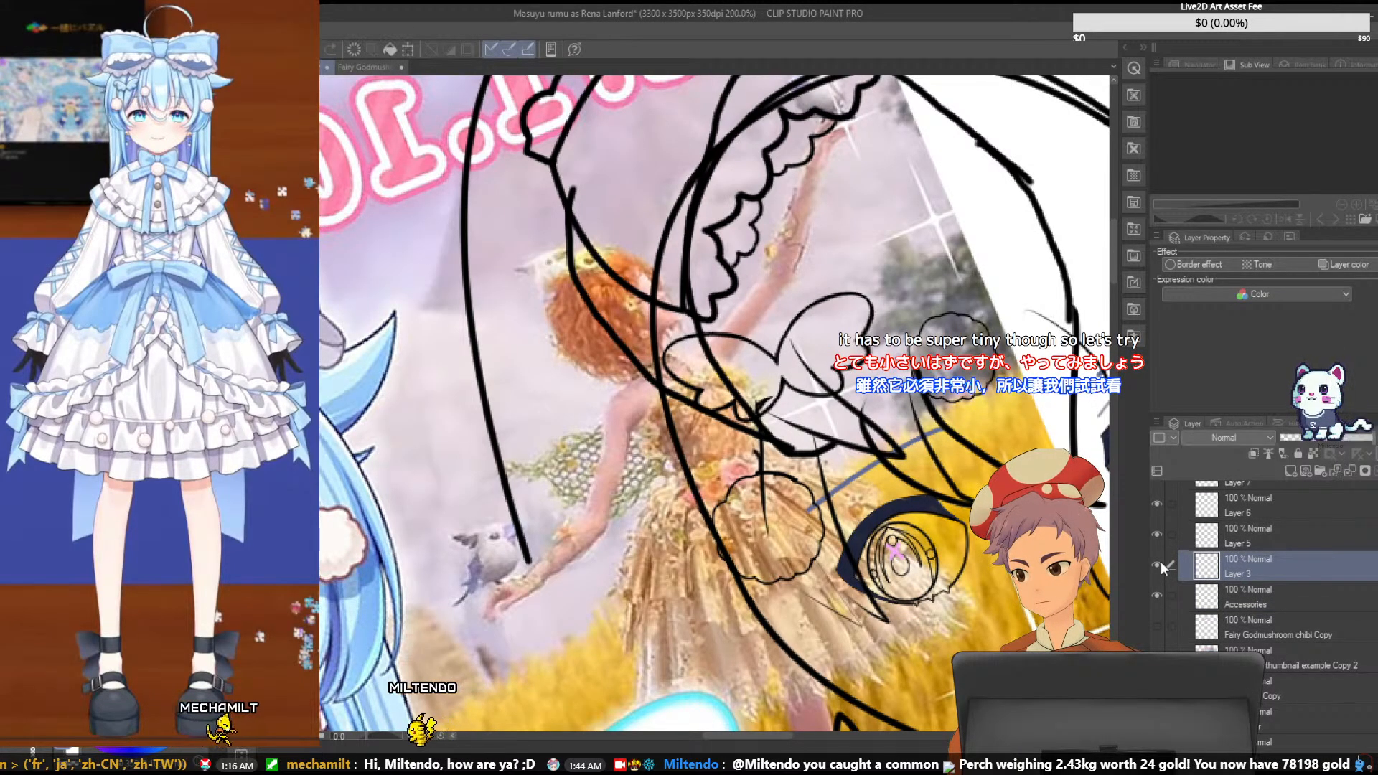
pyautogui.hotkey('ctrl', '-')
pyautogui.hotkey('ctrl', '-')
pyautogui.hotkey('ctrl', '-')
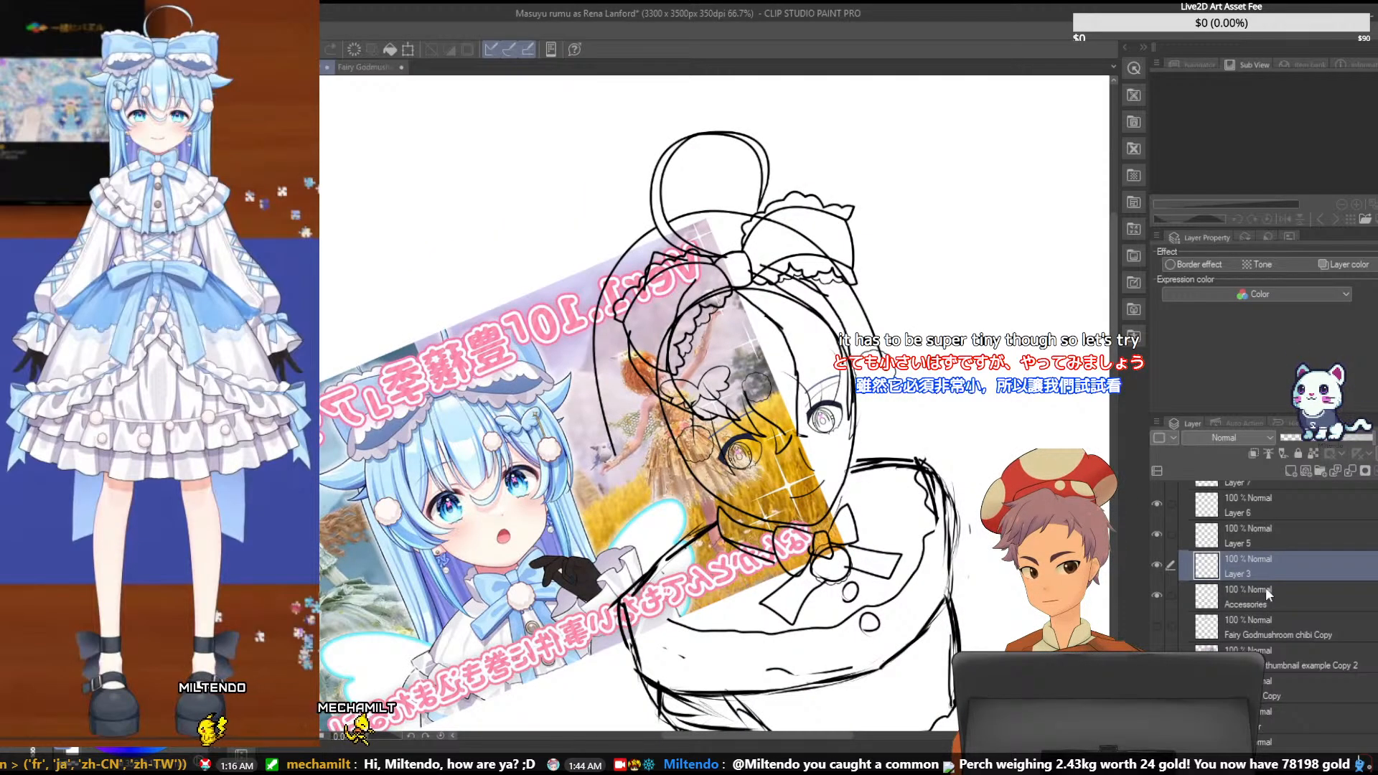
pyautogui.scroll(1, 1267, 578)
pyautogui.click(1266, 537)
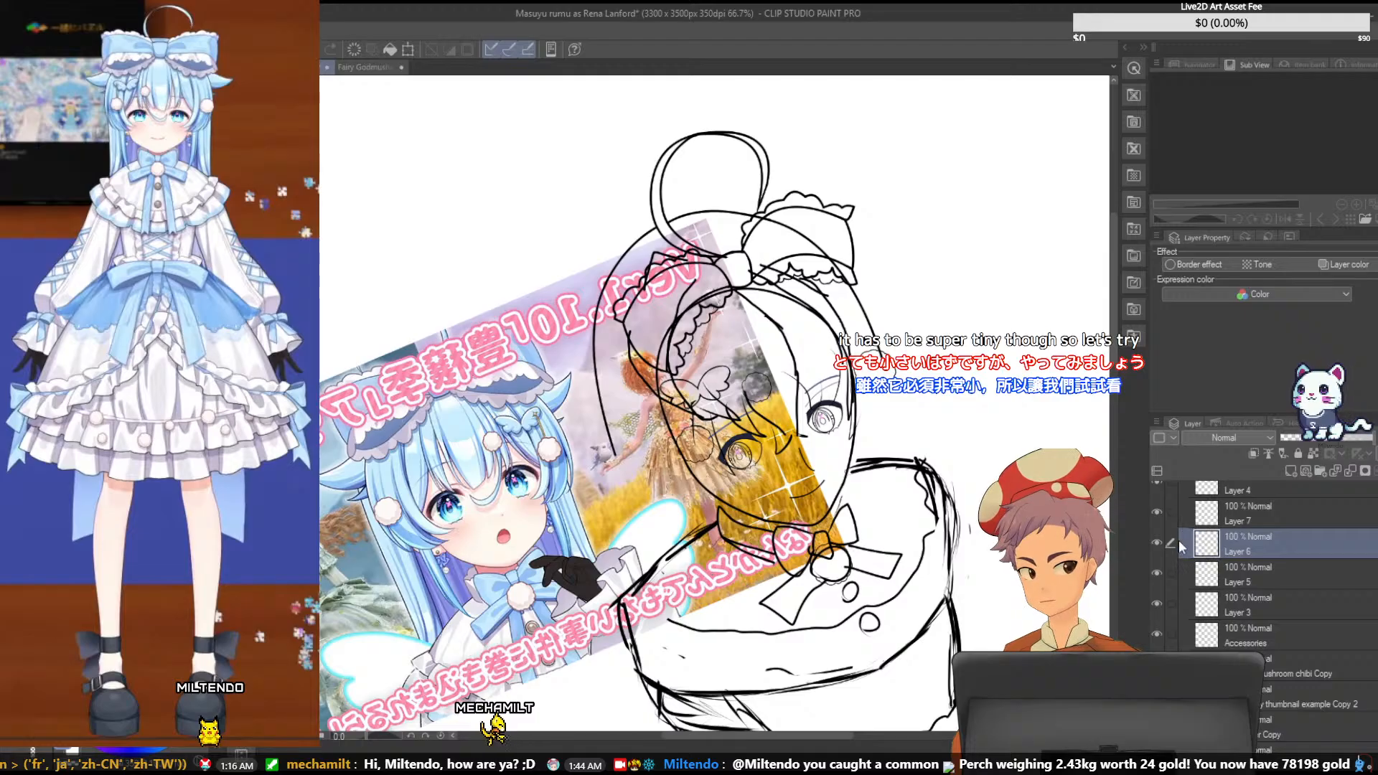
pyautogui.scroll(1, 1170, 531)
pyautogui.click(1230, 540)
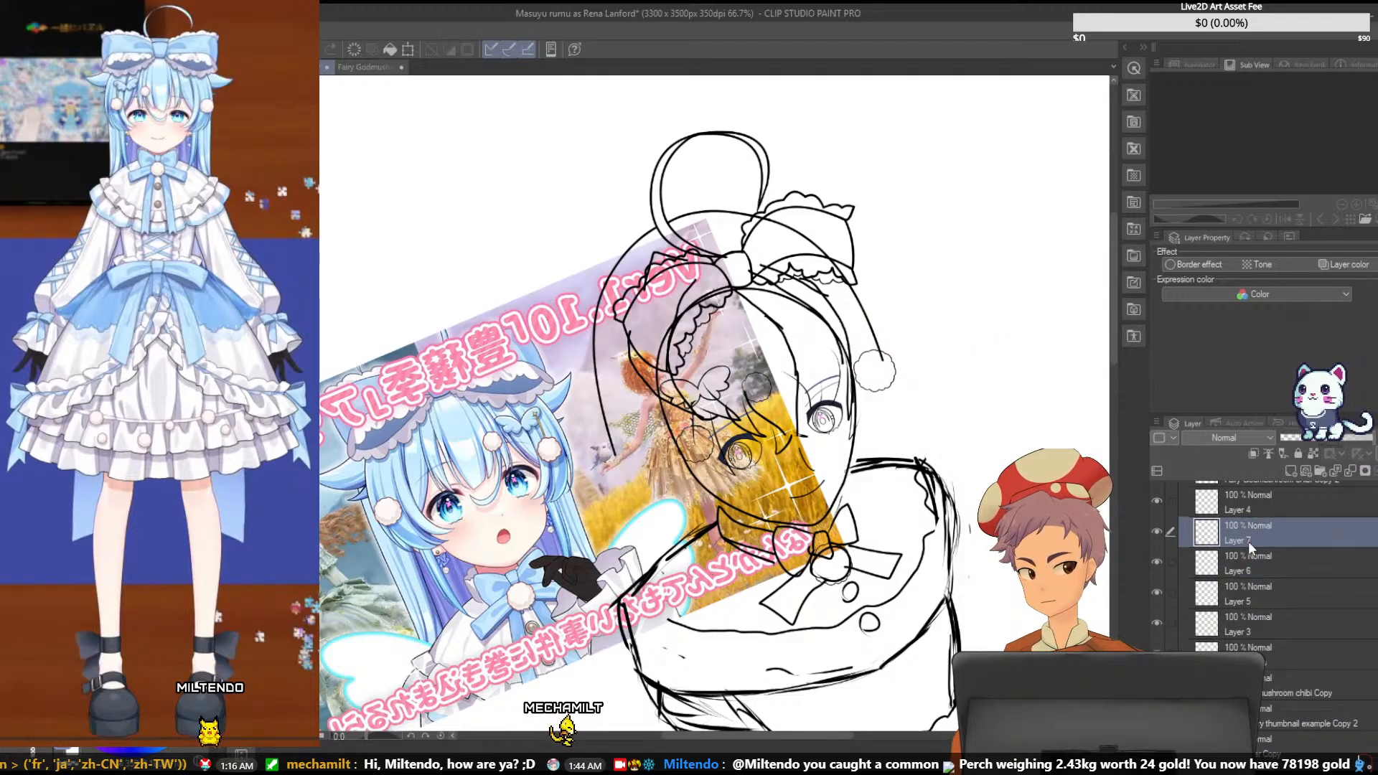
pyautogui.click(1286, 450)
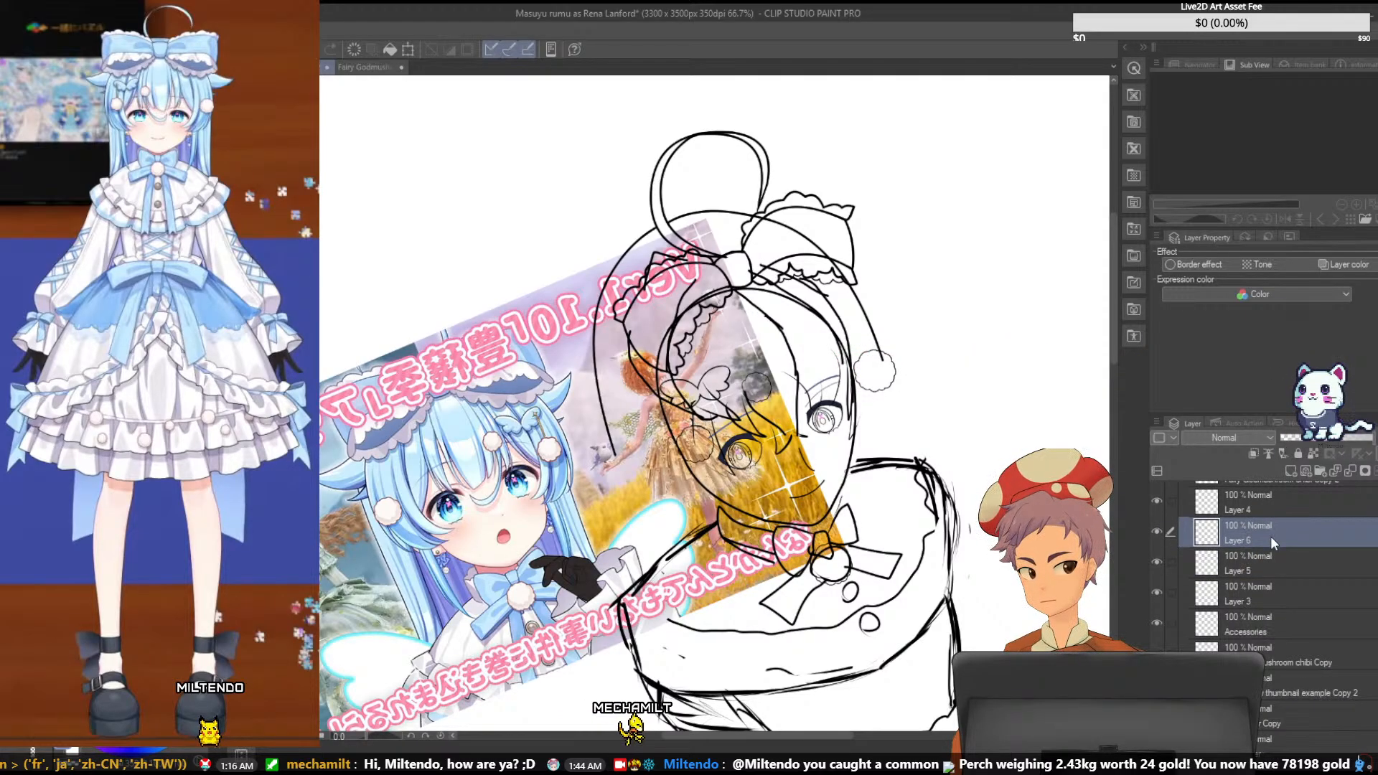
pyautogui.rightClick(1270, 536)
pyautogui.click(1300, 458)
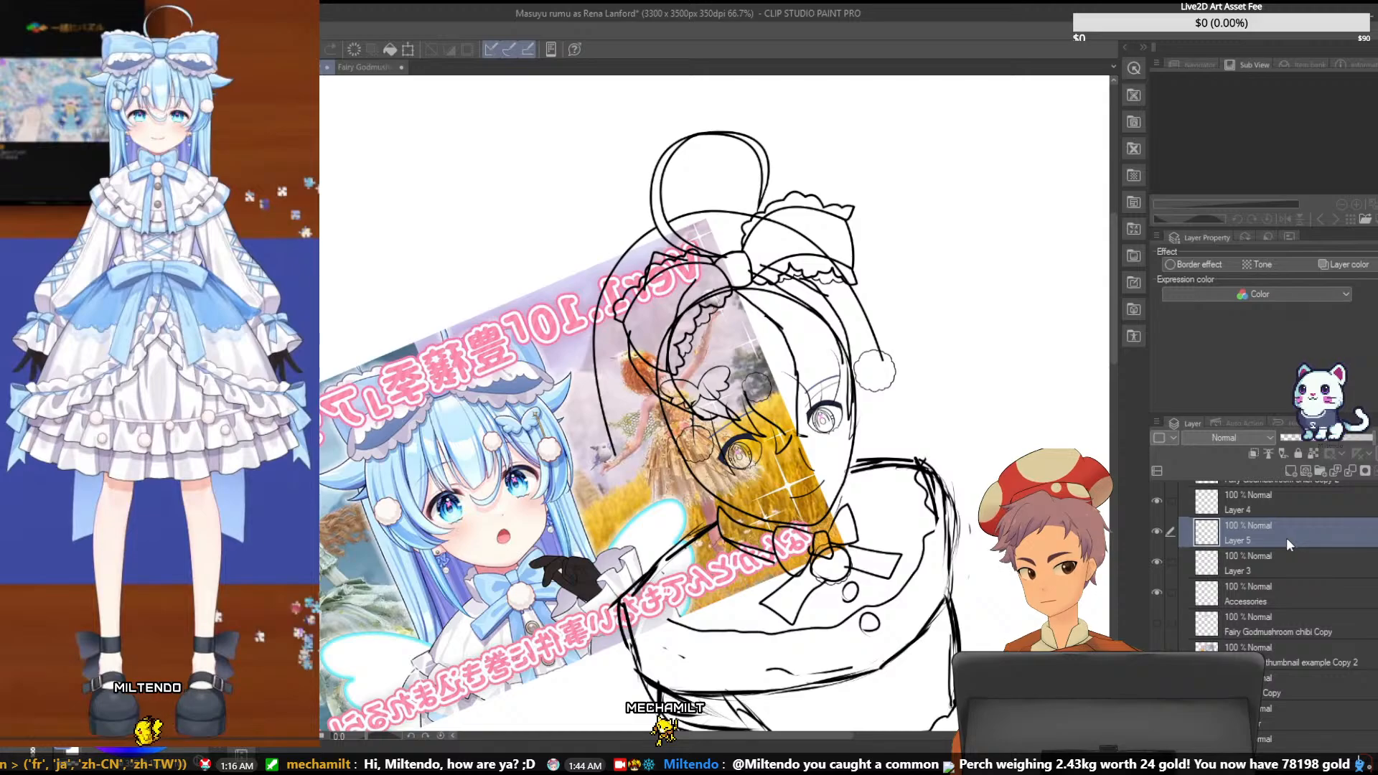
pyautogui.click(1305, 459)
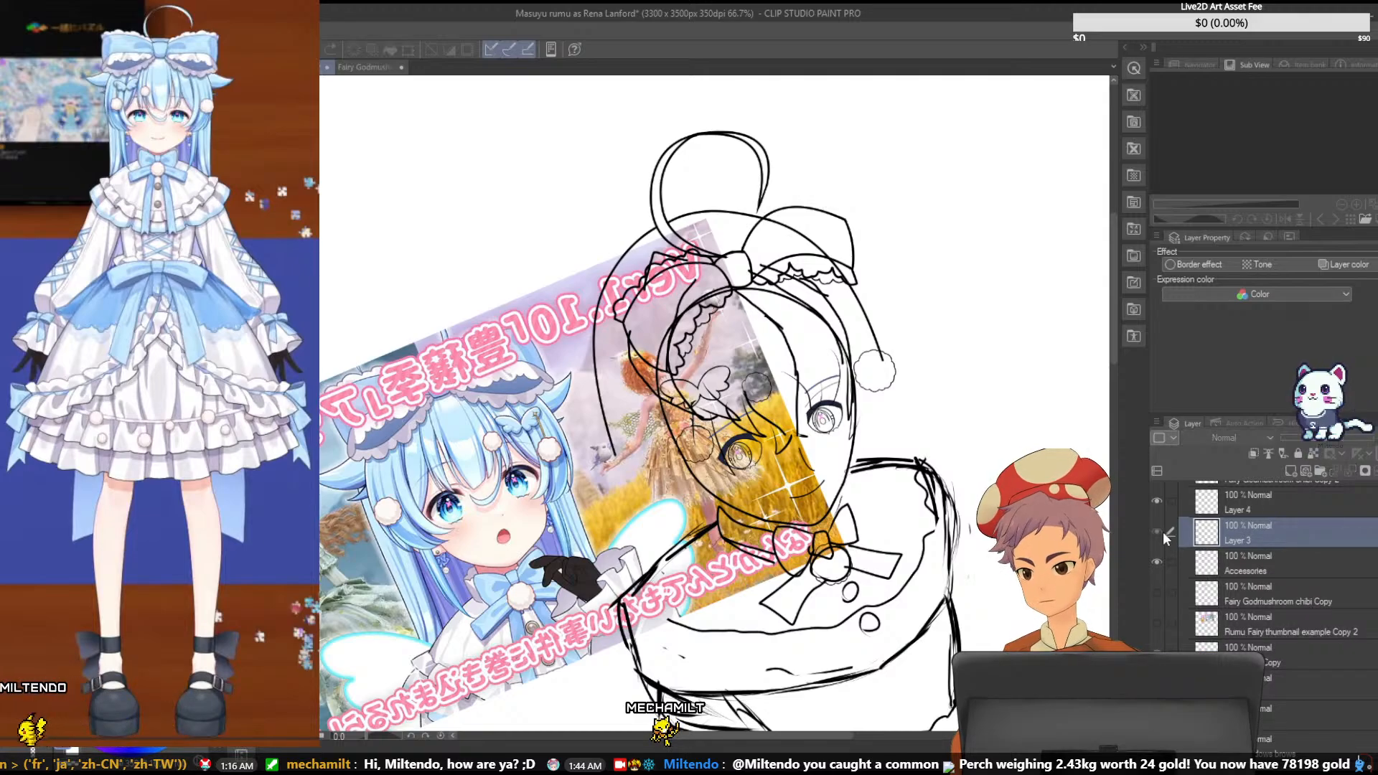
# - Check that Layer 3 holds the hair bow's ruffle lines and lock that layer
pyautogui.scroll(2, 1209, 563)
pyautogui.scroll(1, 1210, 563)
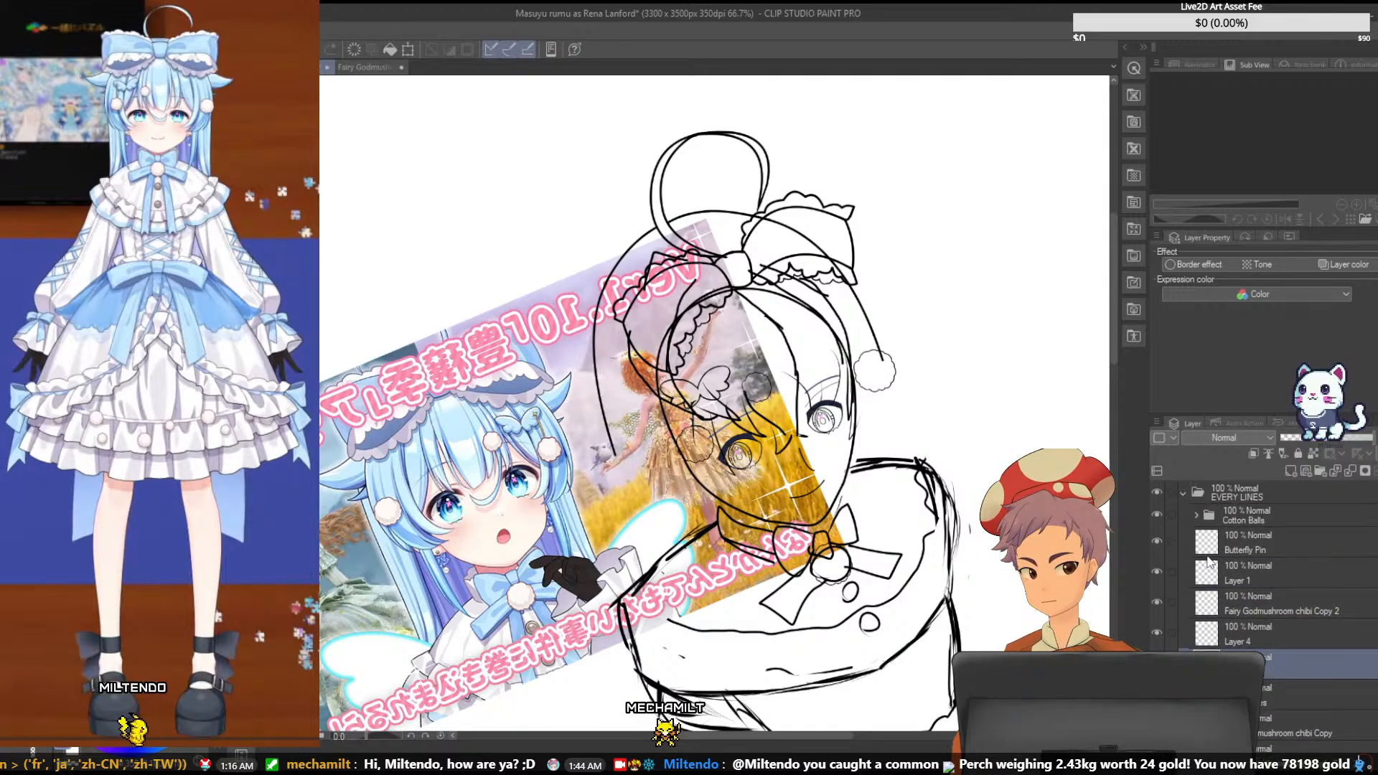
pyautogui.click(1298, 453)
pyautogui.scroll(-3, 1263, 560)
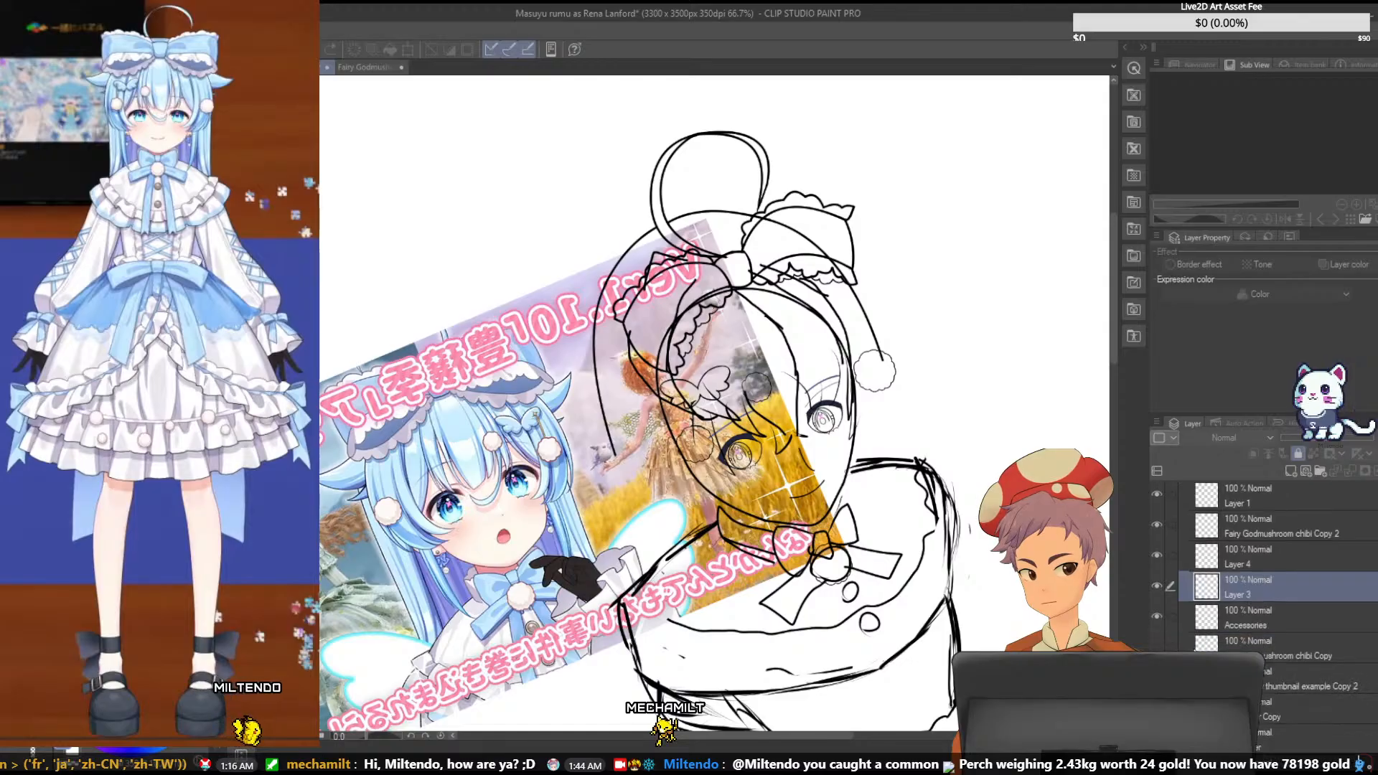
pyautogui.scroll(3, 657, 402)
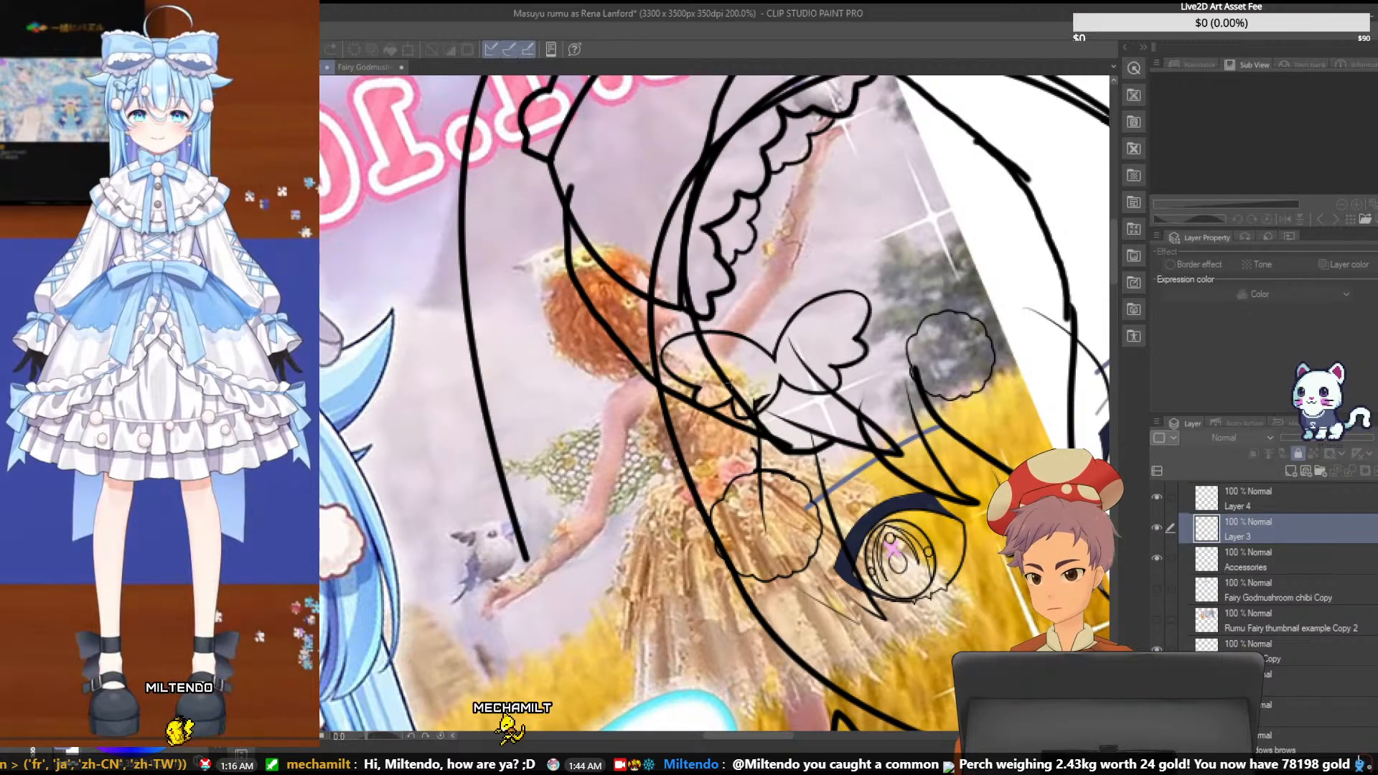
pyautogui.moveTo(716, 373); pyautogui.dragTo(828, 552)
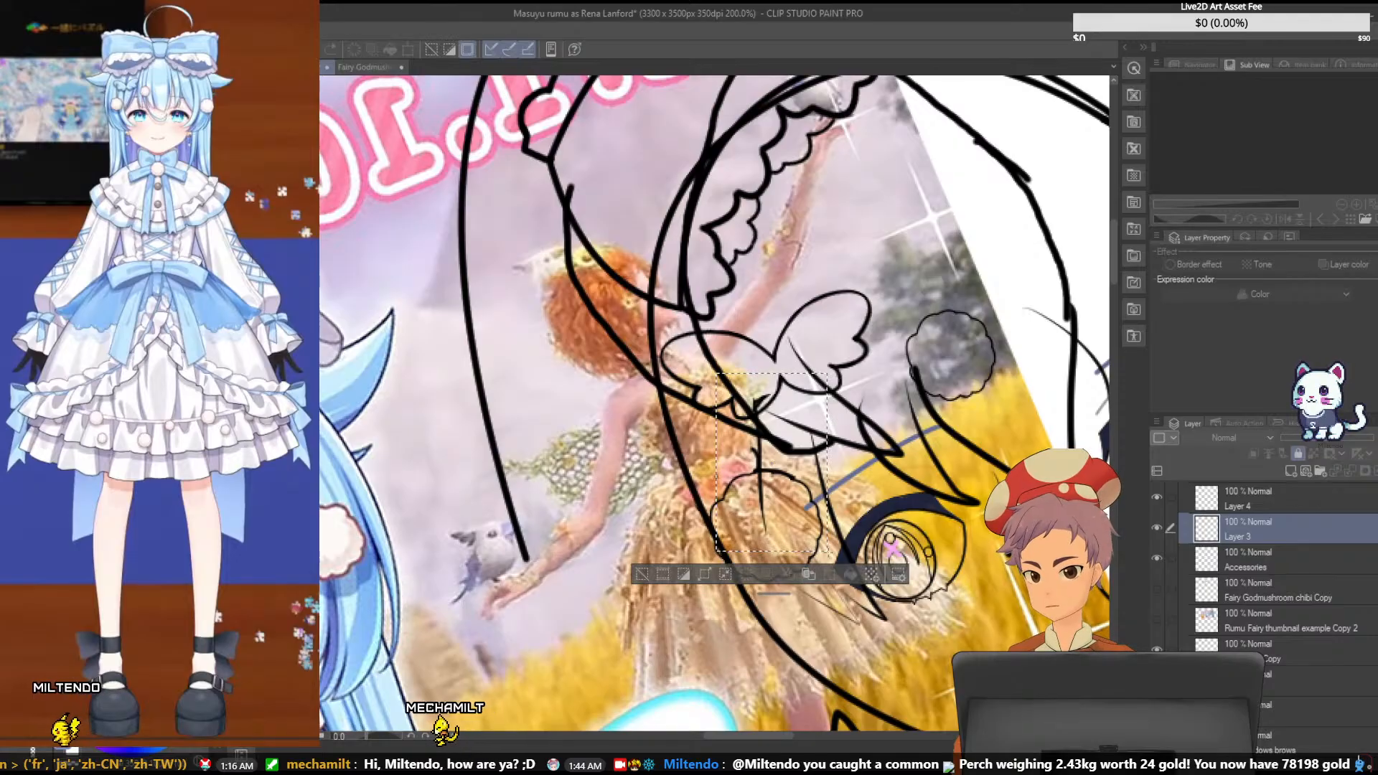
pyautogui.hotkey('ctrl', 'd')
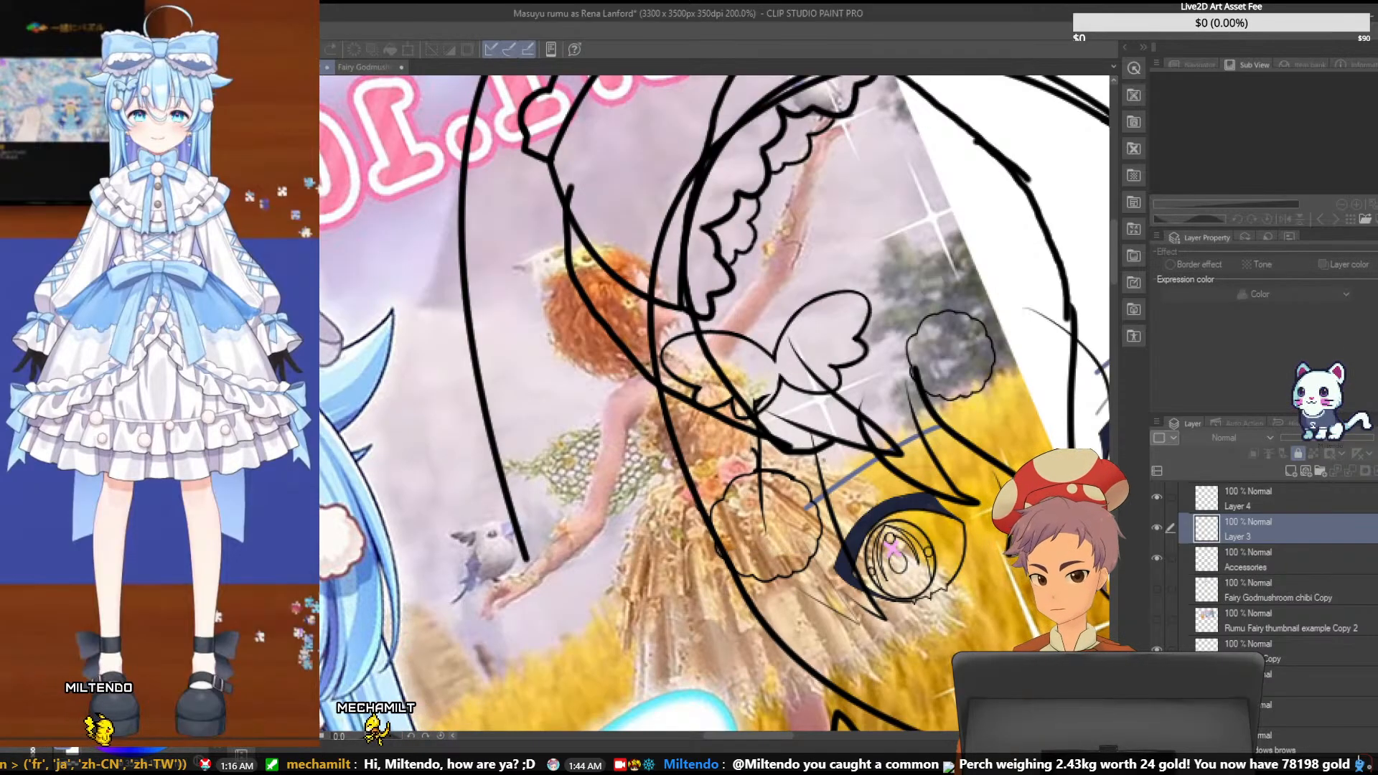
# - Move Layer 4 directly below Layer 5 and make the unlocked layer between Layer 4 and Accessories active
pyautogui.scroll(1, 1250, 580)
pyautogui.scroll(3, 1292, 567)
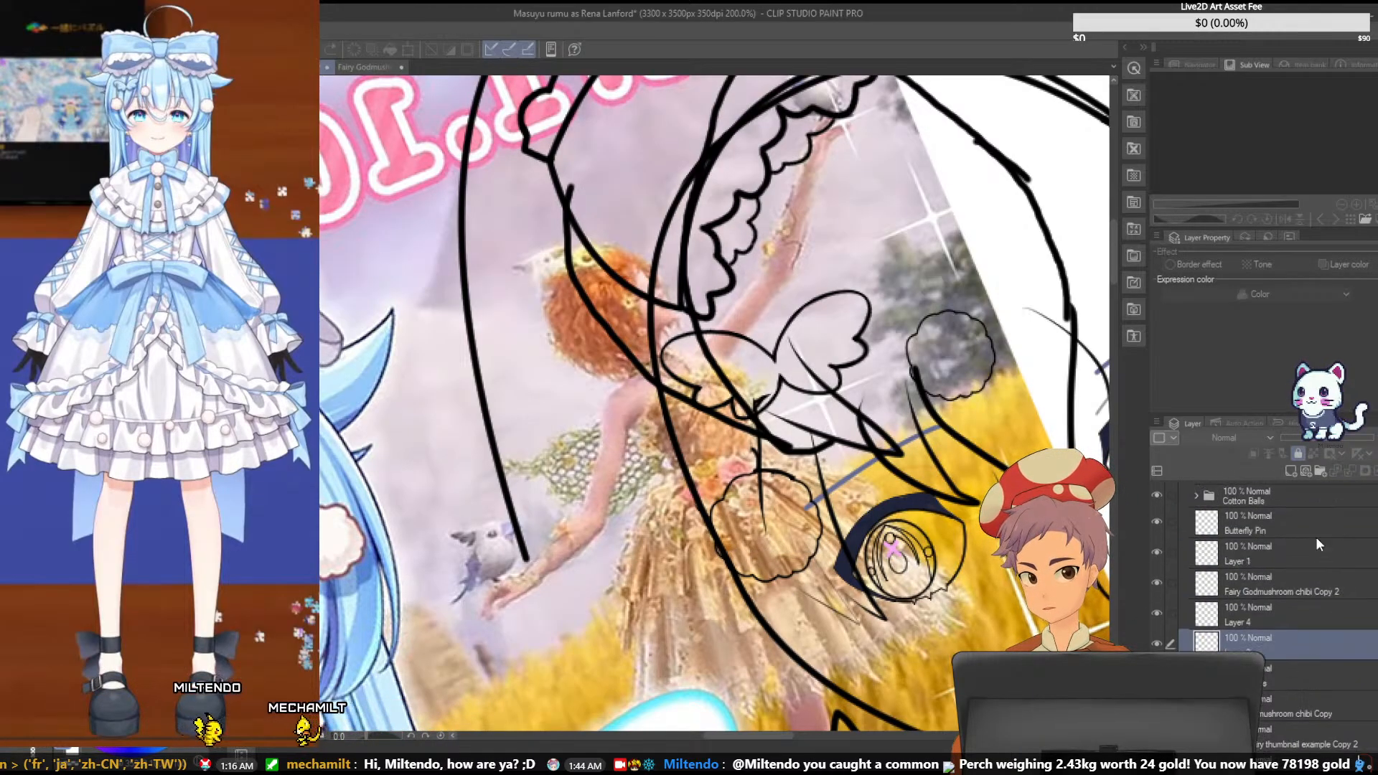
pyautogui.moveTo(1281, 612); pyautogui.dragTo(1286, 659)
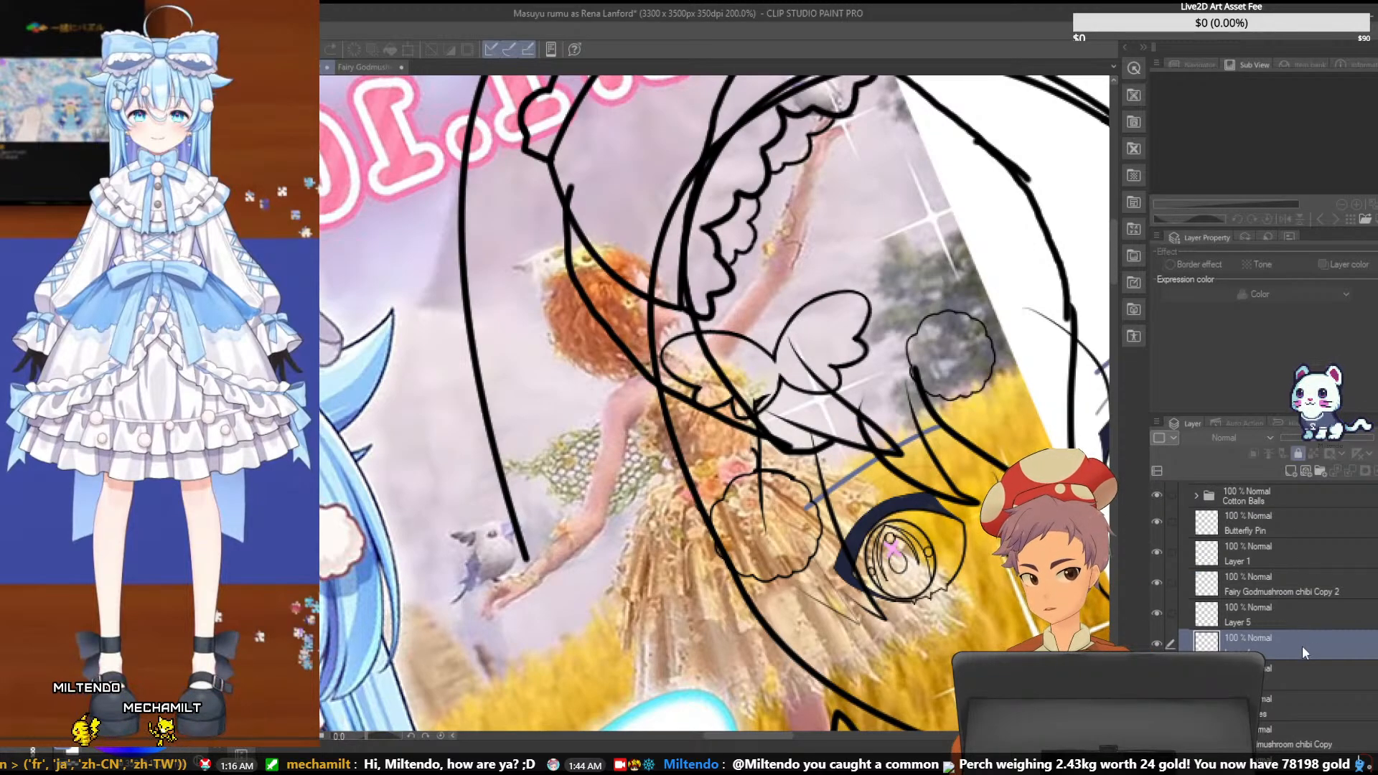
pyautogui.click(1295, 665)
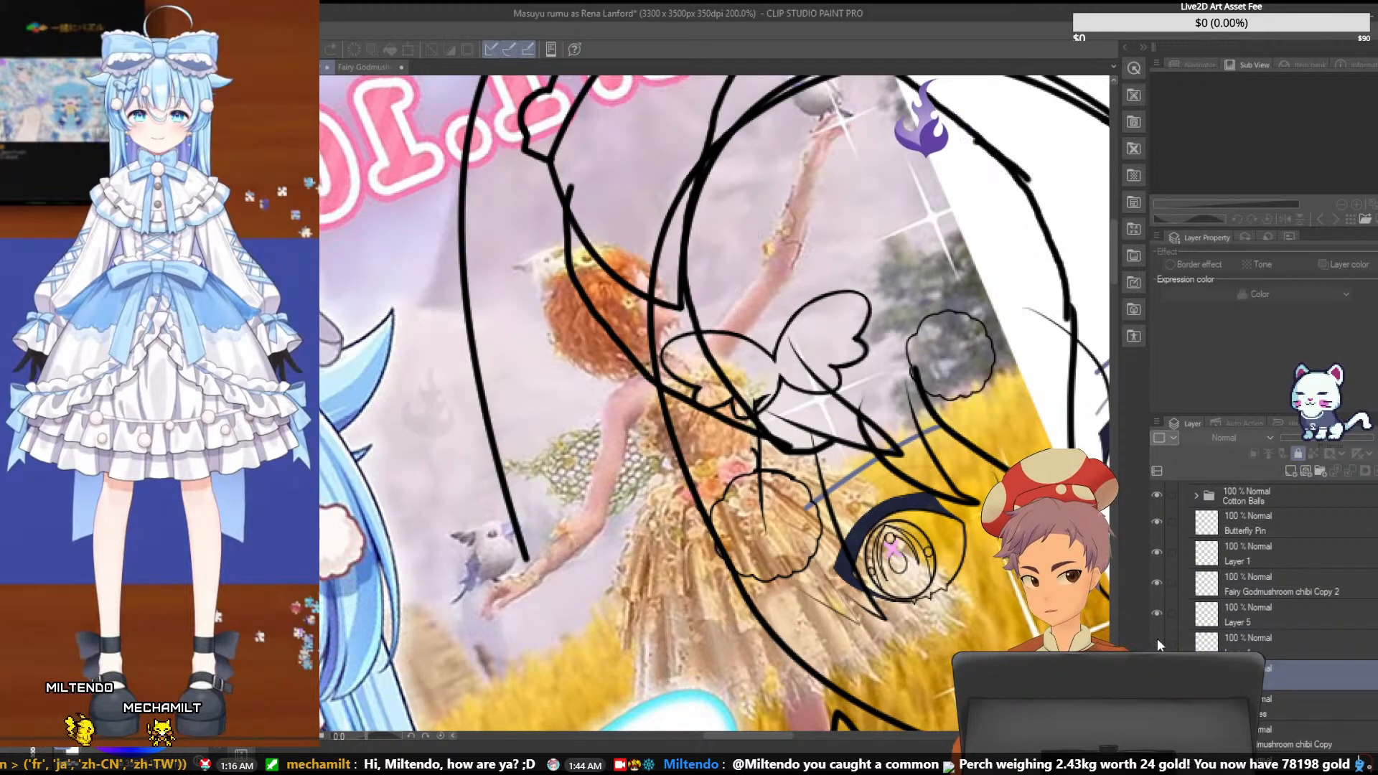
pyautogui.click(1268, 696)
pyautogui.click(1265, 675)
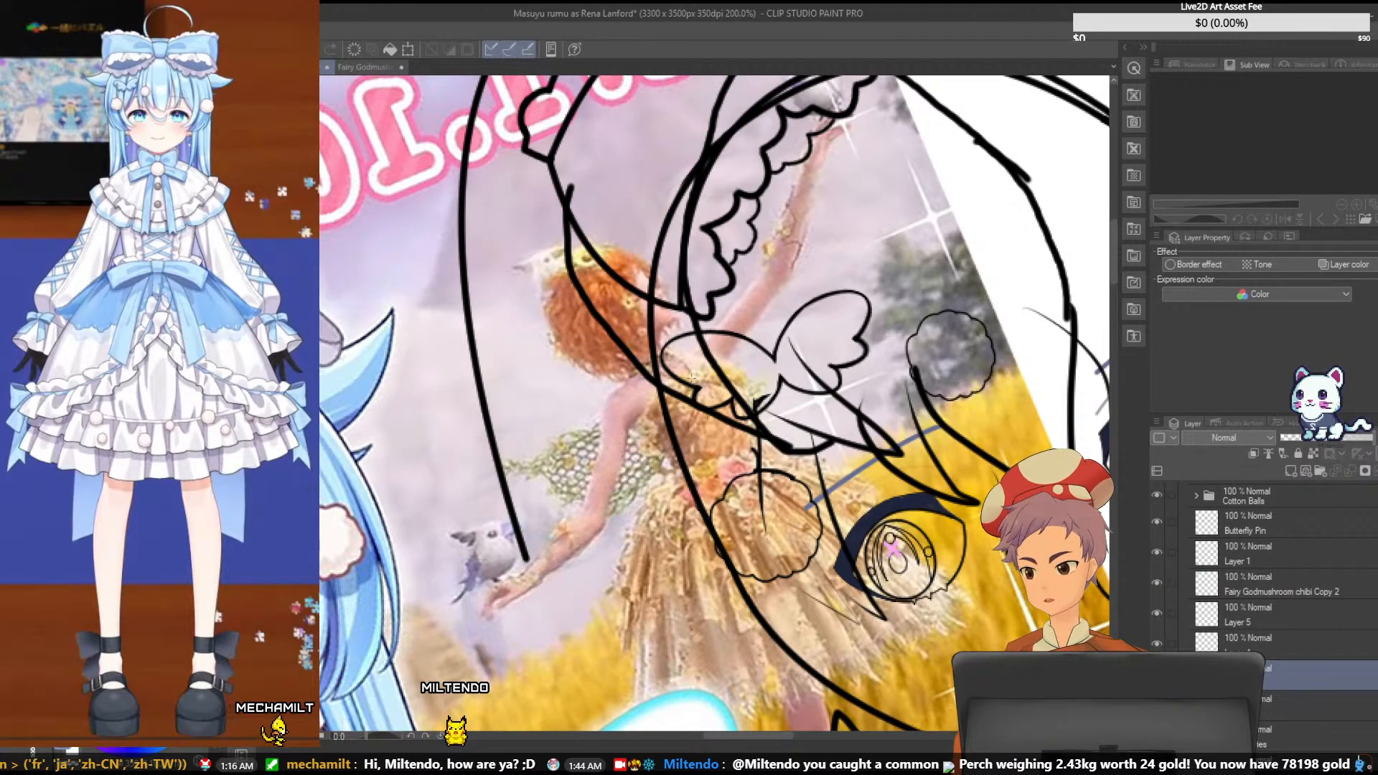
pyautogui.moveTo(695, 374); pyautogui.dragTo(832, 554)
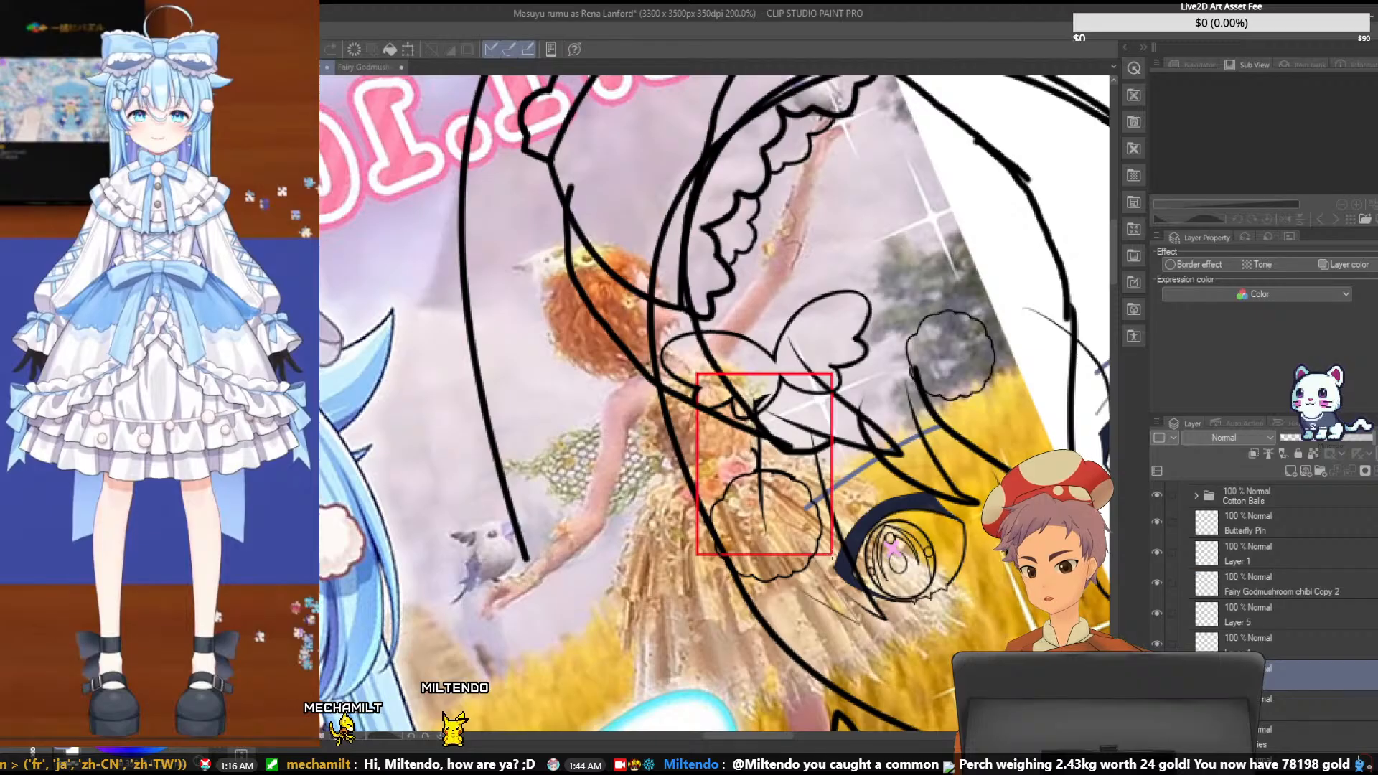
pyautogui.hotkey('ctrl', 'z')
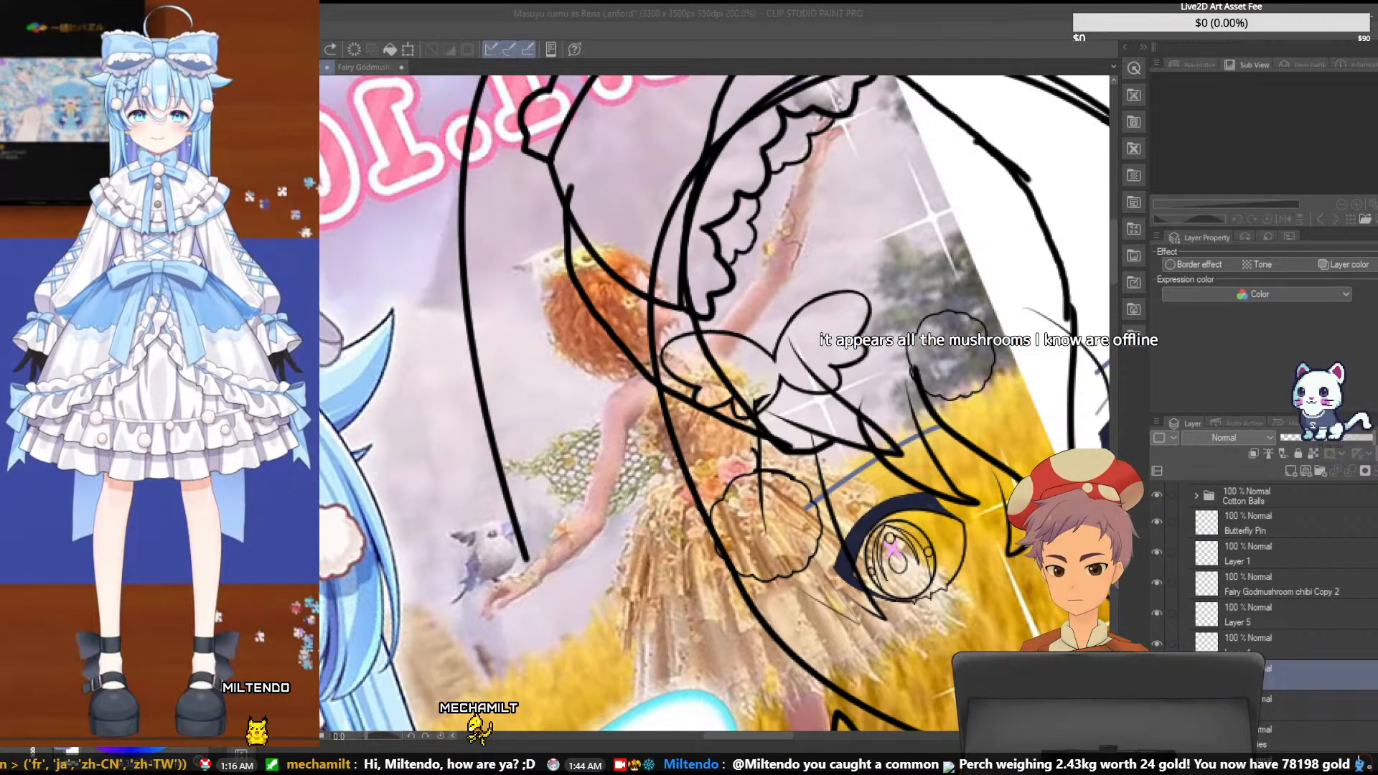
# - Examine the butterfly pin with its chain and cotton ball on the Fairy Godmushroom chibi reference
pyautogui.click(661, 53)
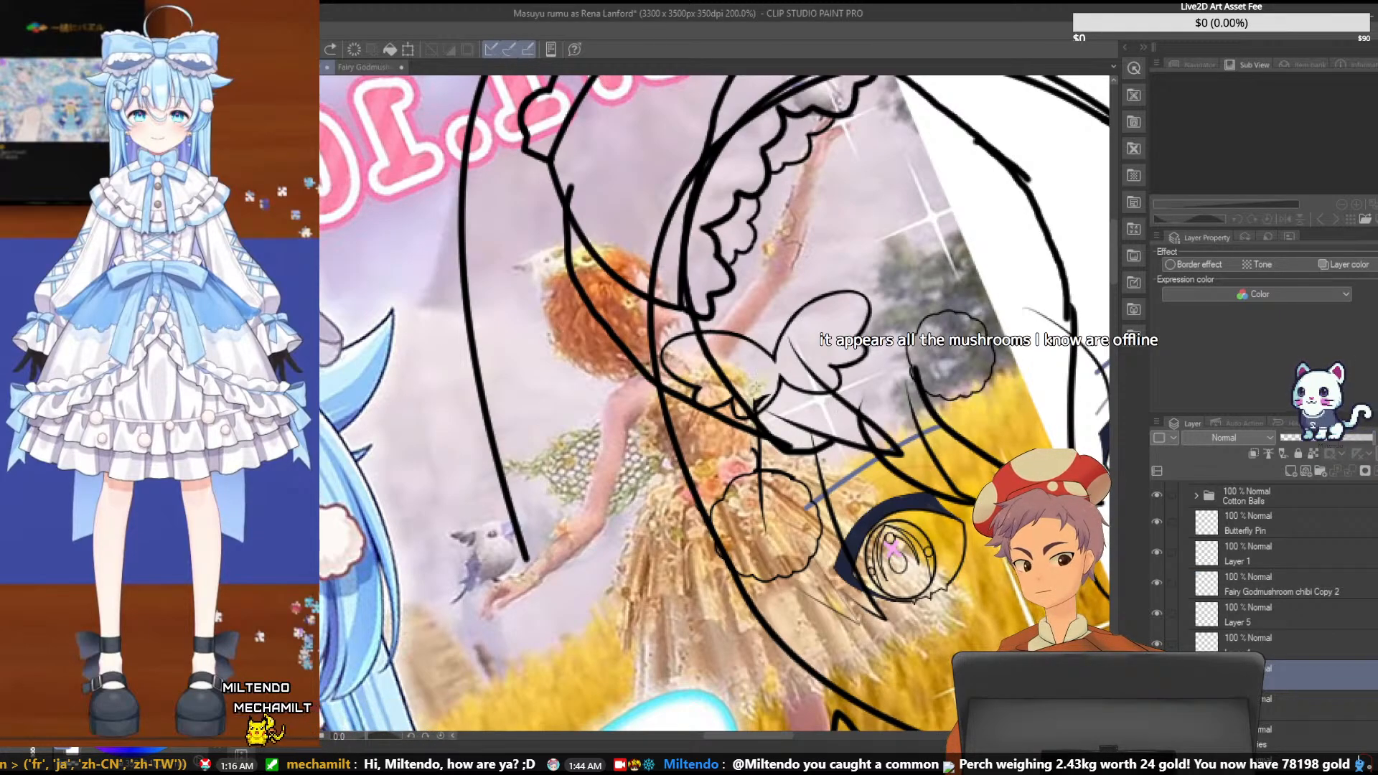
pyautogui.moveTo(704, 385); pyautogui.dragTo(828, 538)
pyautogui.hotkey('ctrl', 'd')
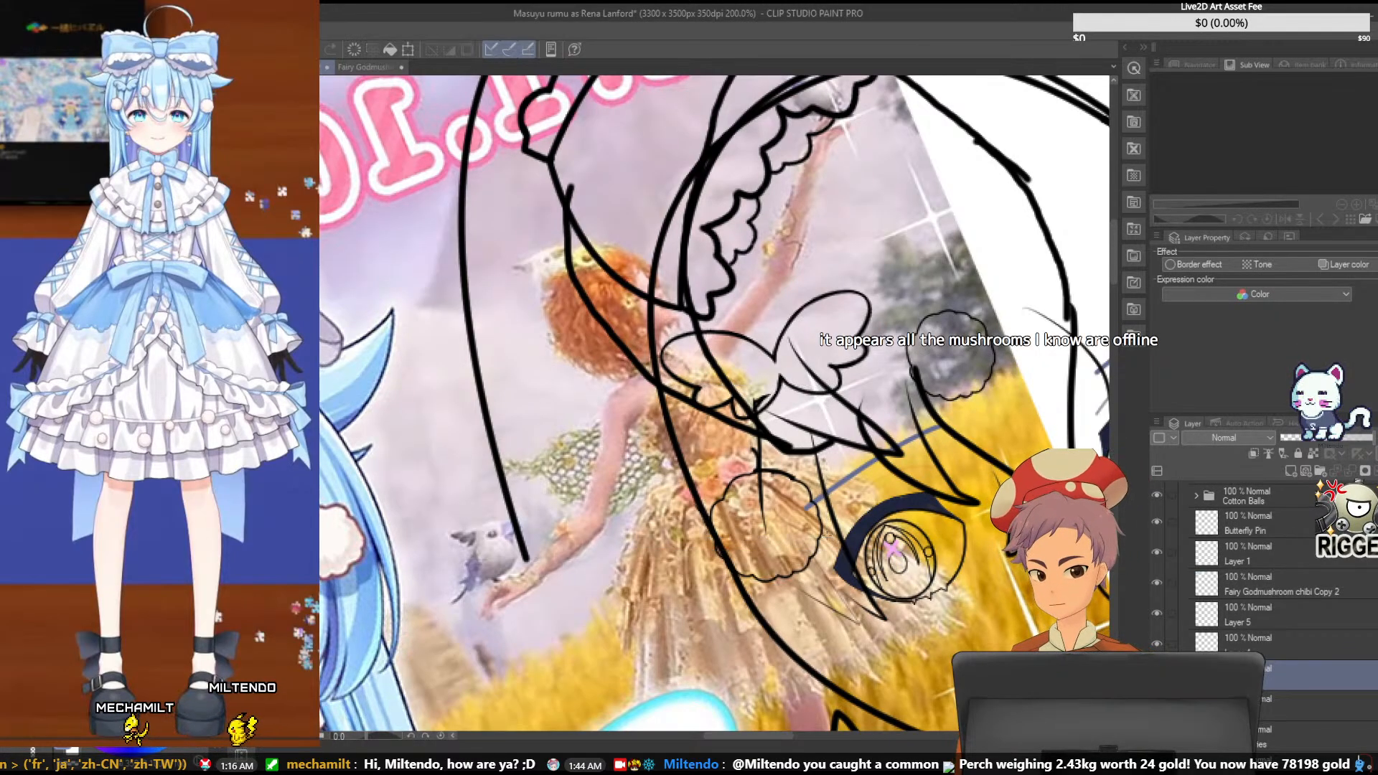
pyautogui.click(362, 66)
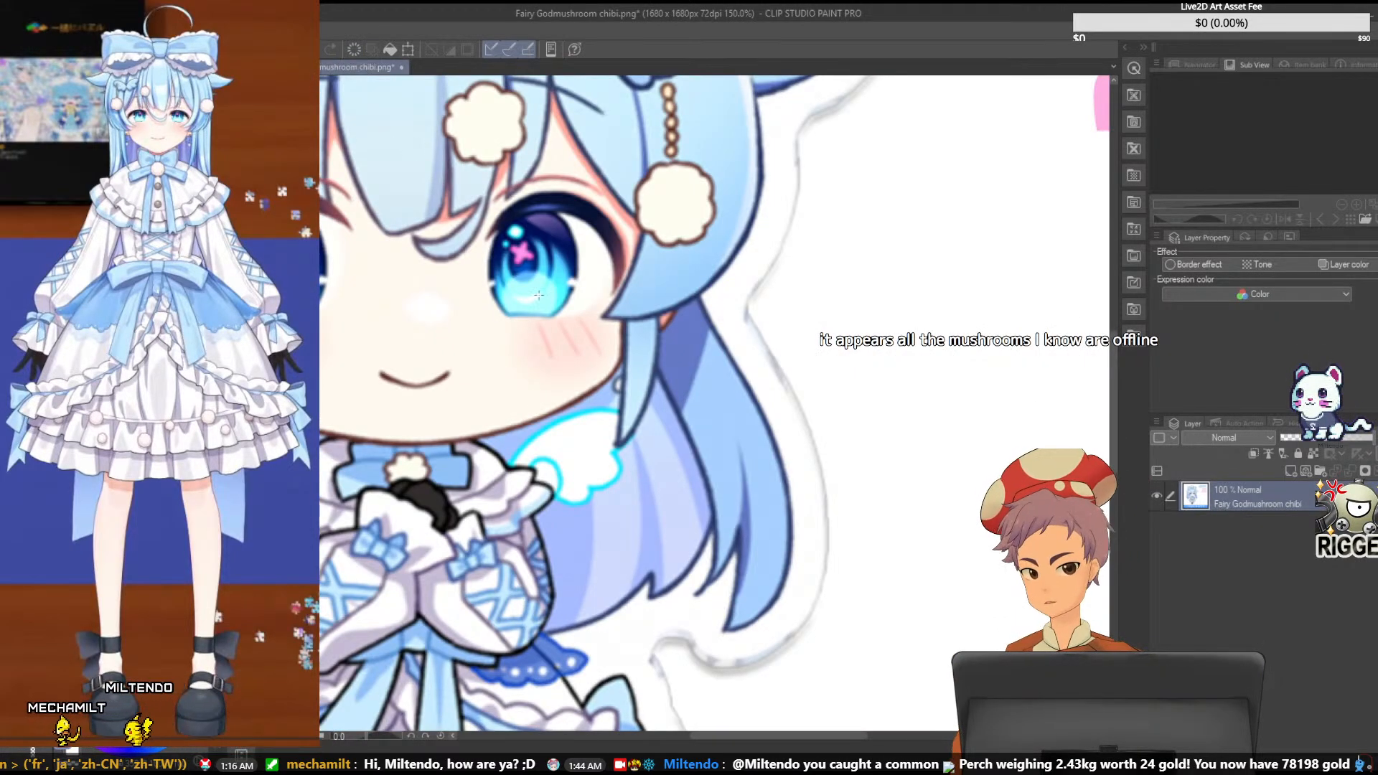
pyautogui.scroll(-1, 613, 354)
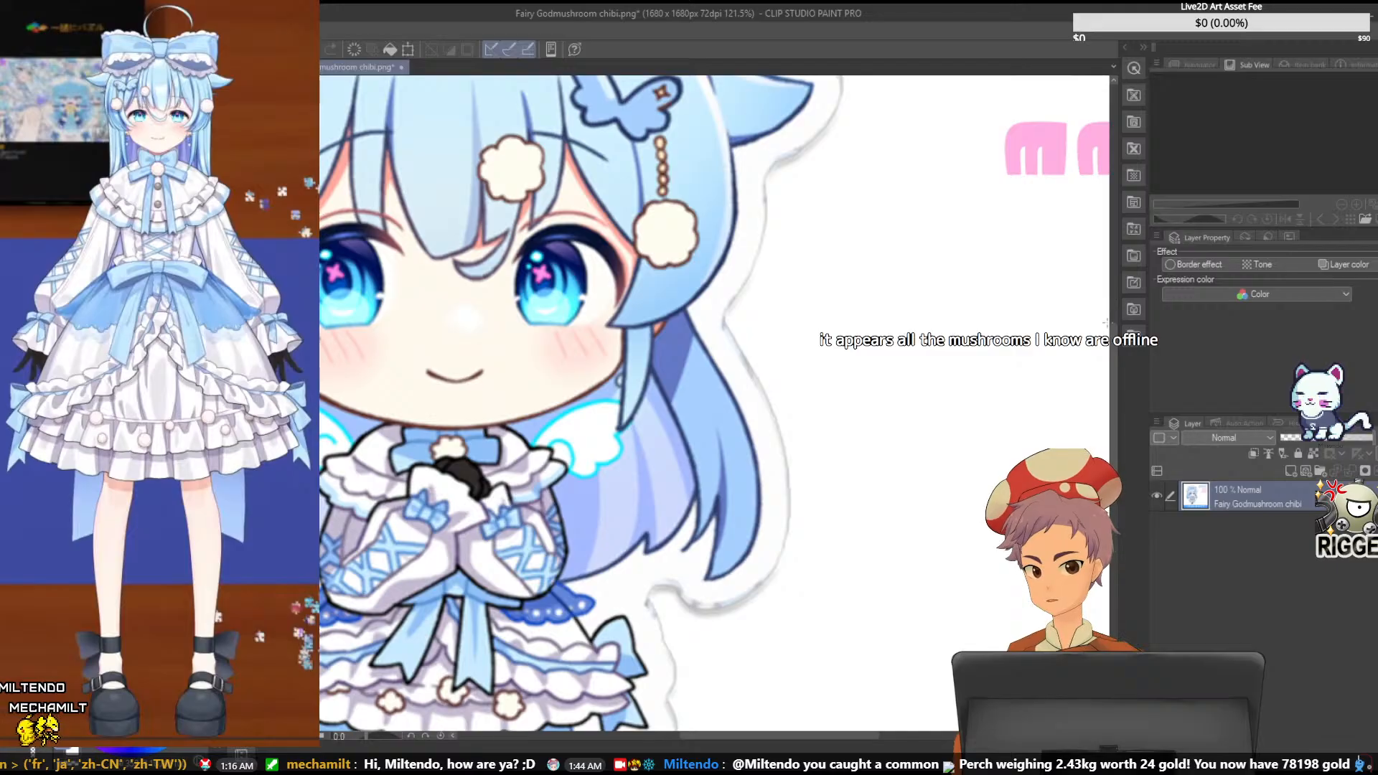
pyautogui.scroll(2, 714, 405)
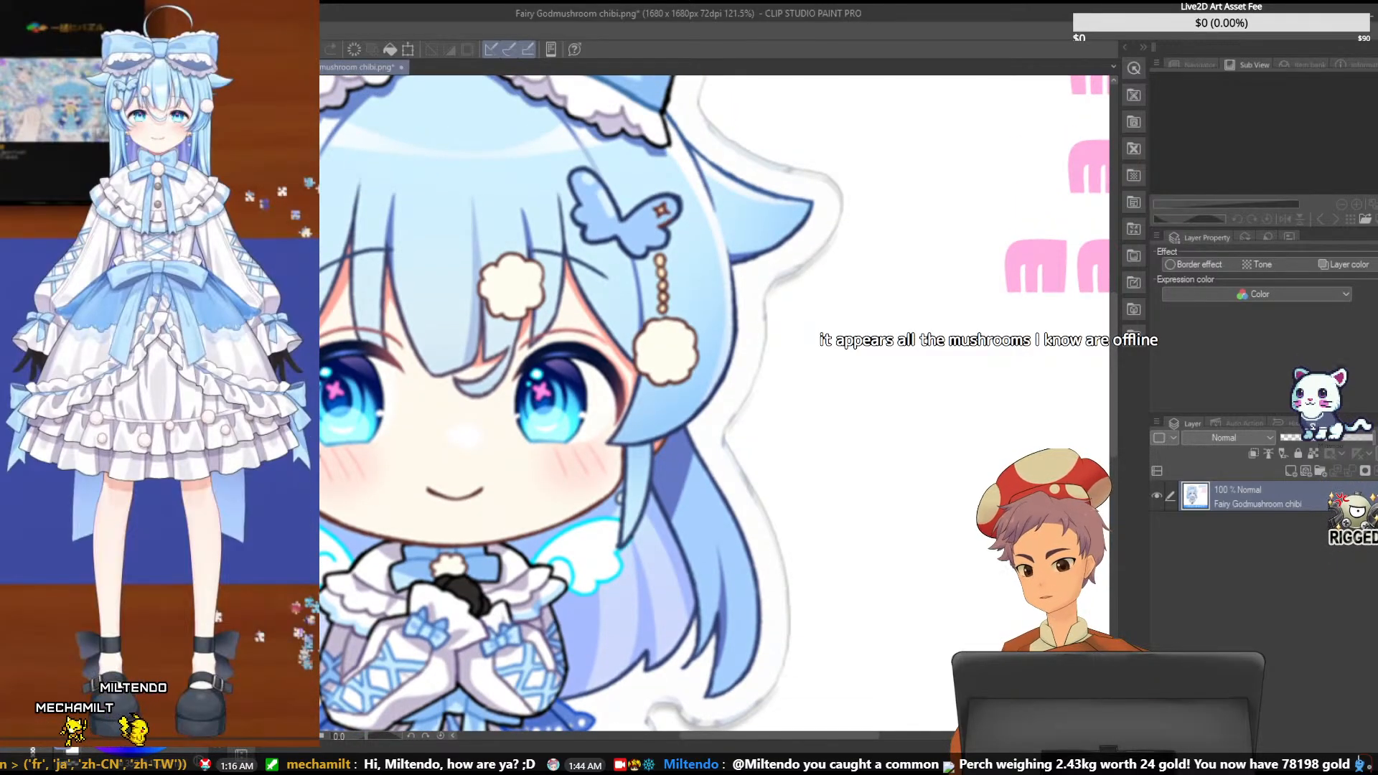
pyautogui.click(247, 66)
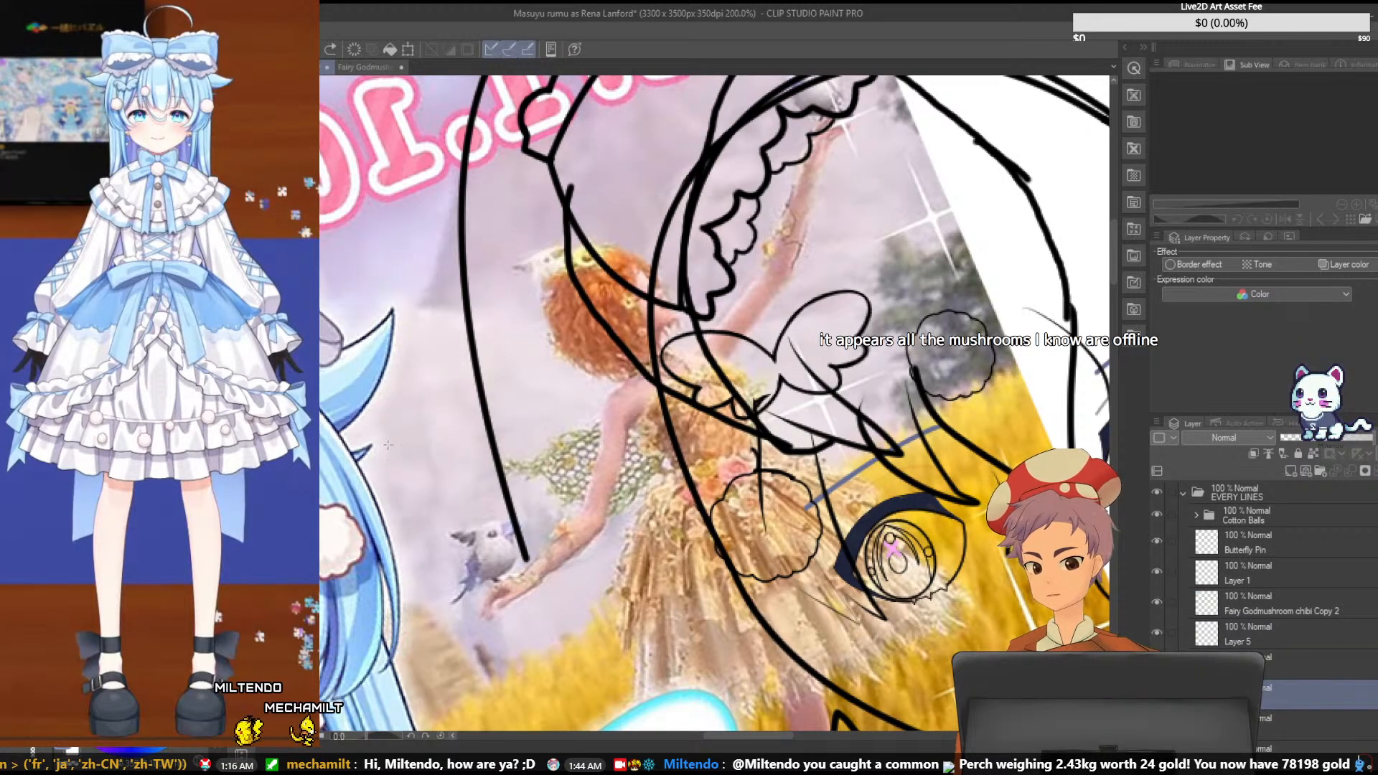
# - Trace the left and top edges of the butterfly pin's four-pointed gold charm over the coloured reference inside the canvas
pyautogui.scroll(-1, 387, 448)
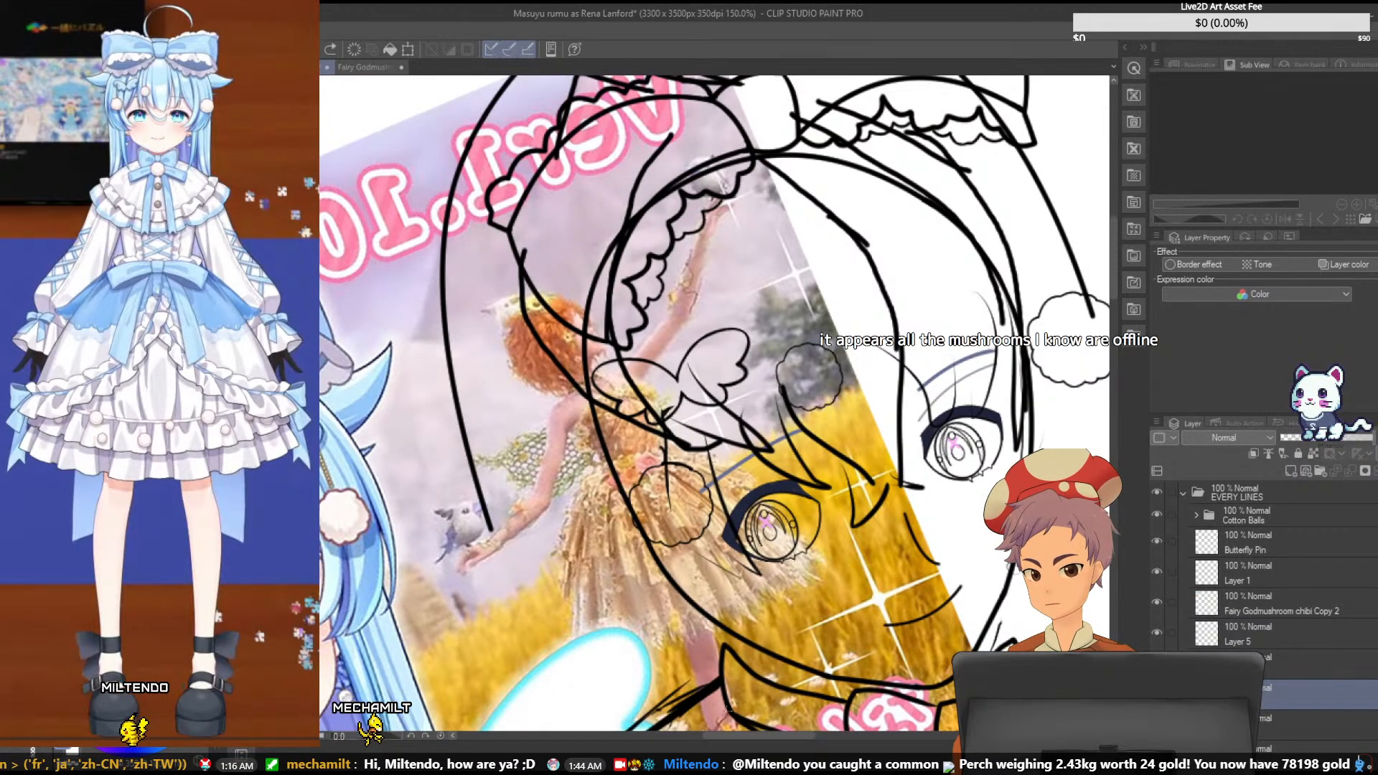
pyautogui.scroll(1, 710, 707)
pyautogui.moveTo(760, 736); pyautogui.dragTo(706, 738)
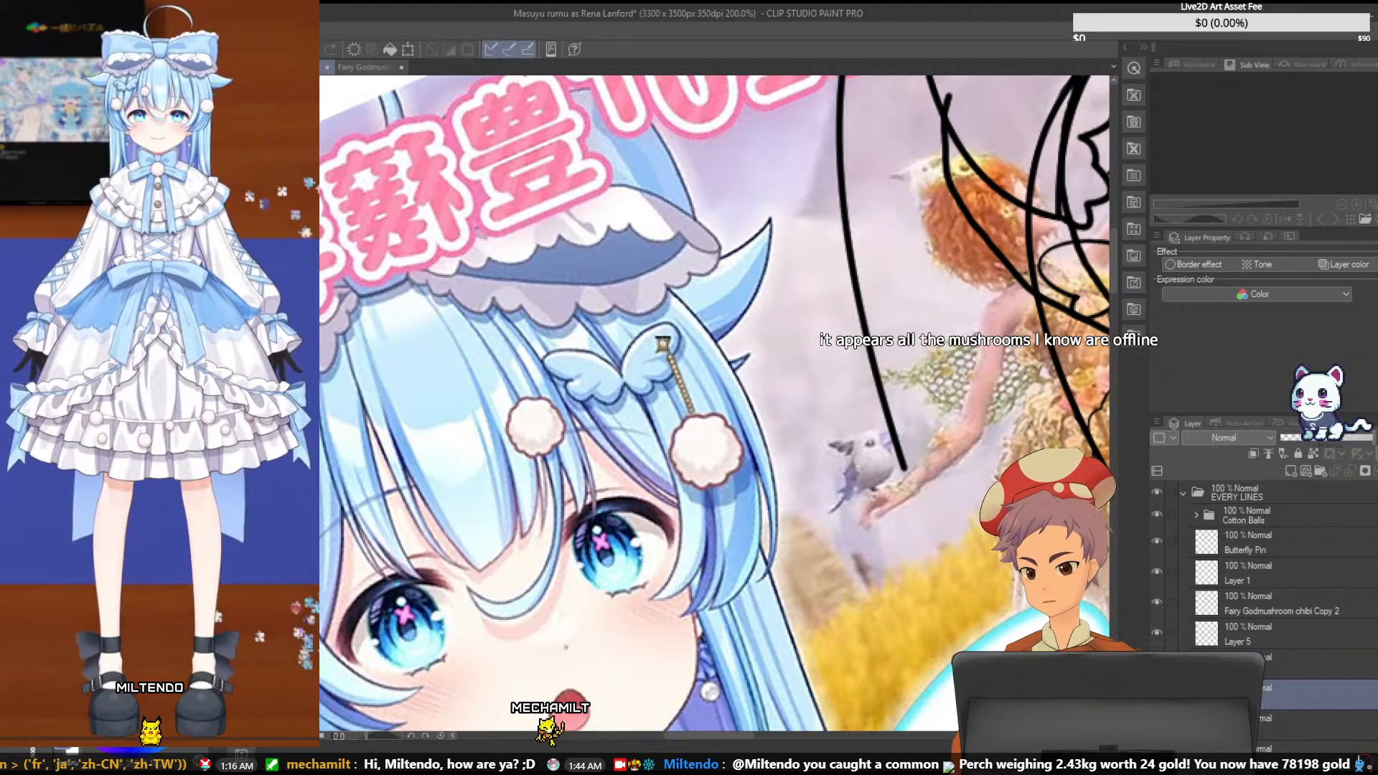
pyautogui.scroll(4, 718, 404)
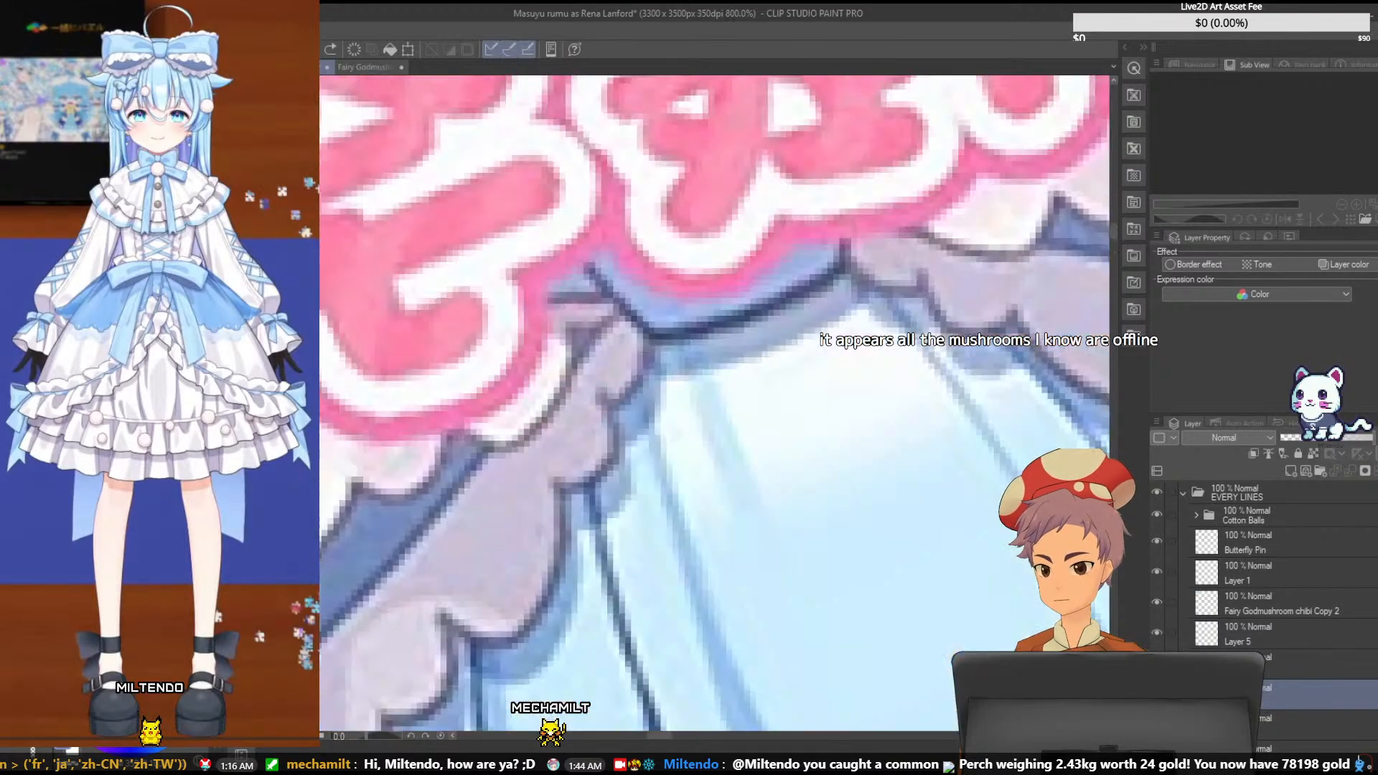
pyautogui.moveTo(662, 737); pyautogui.dragTo(703, 726)
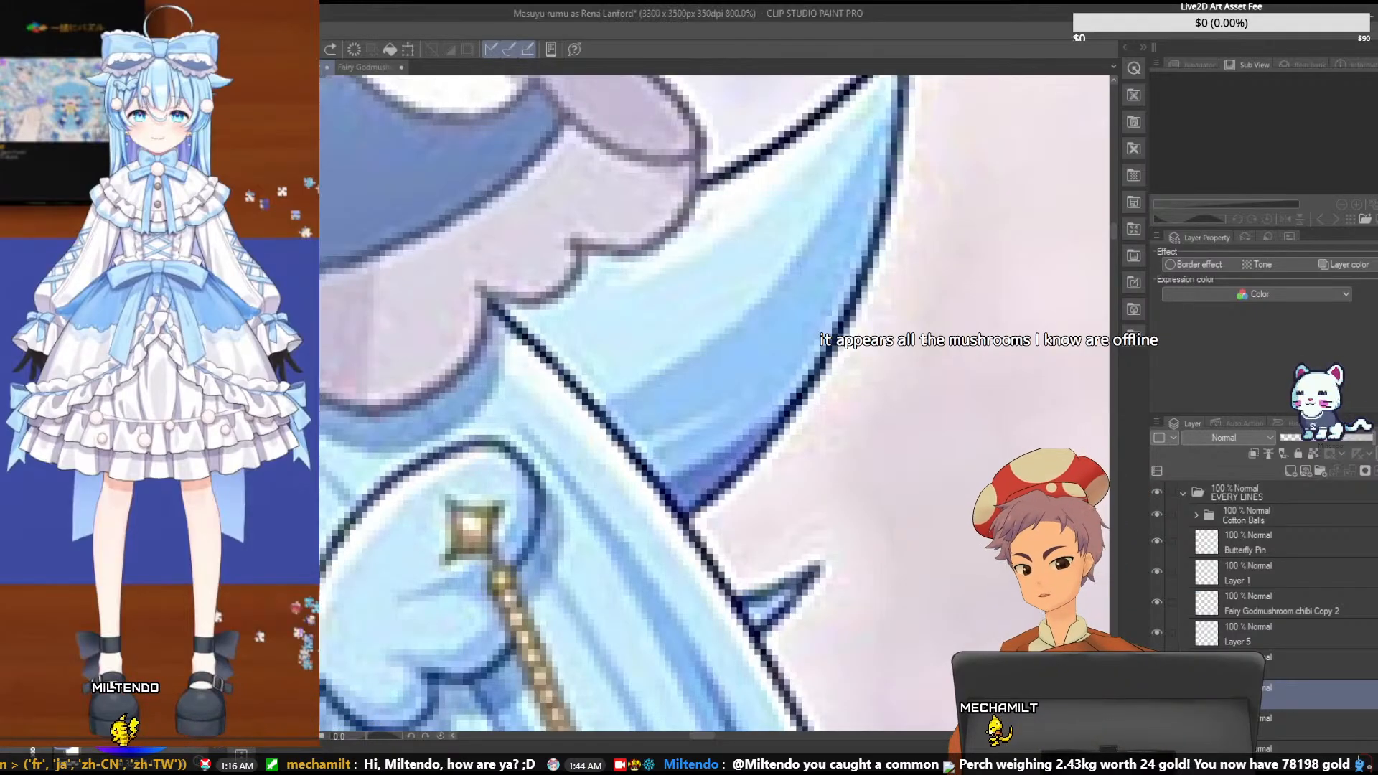
pyautogui.moveTo(446, 498)
pyautogui.mouseDown()
pyautogui.moveTo(502, 505)
pyautogui.moveTo(450, 572)
pyautogui.mouseUp()
pyautogui.click(467, 515)
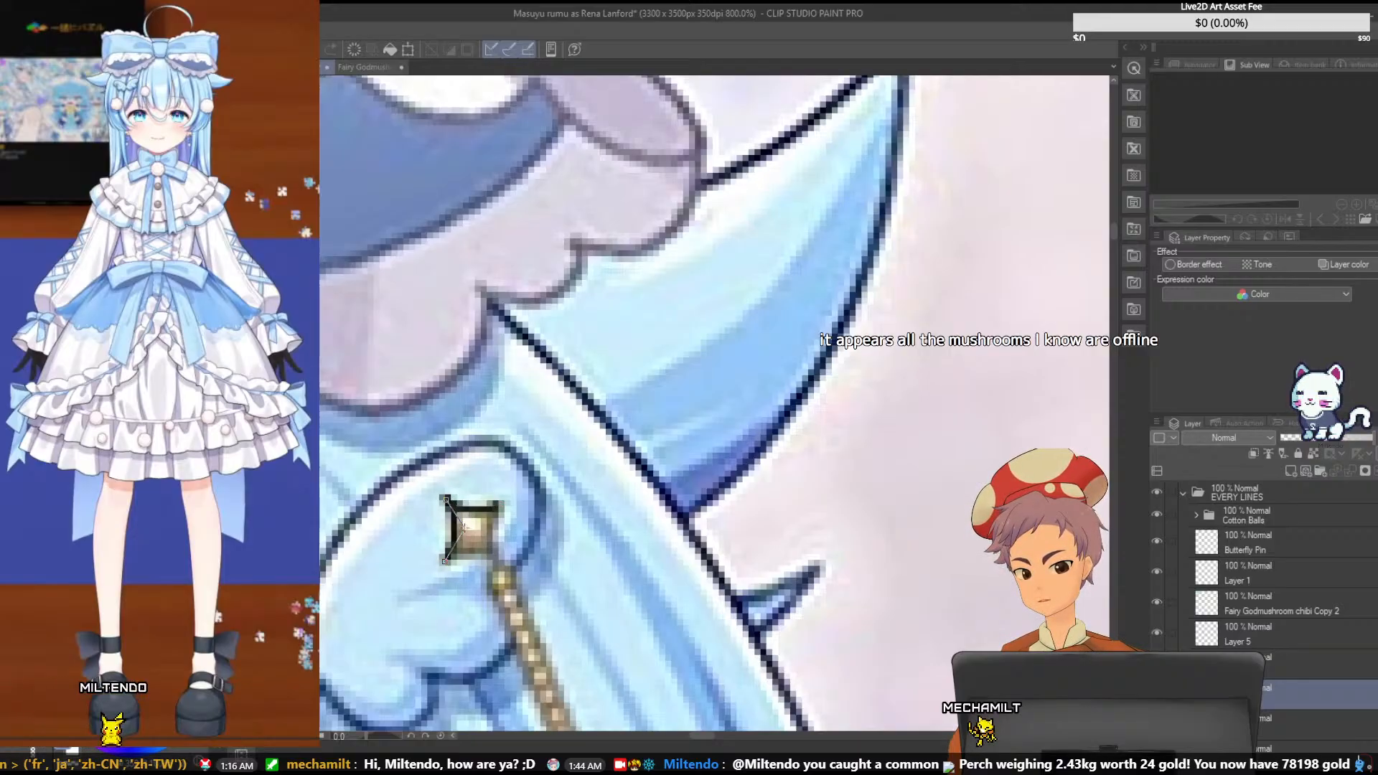
pyautogui.moveTo(472, 554); pyautogui.dragTo(498, 565)
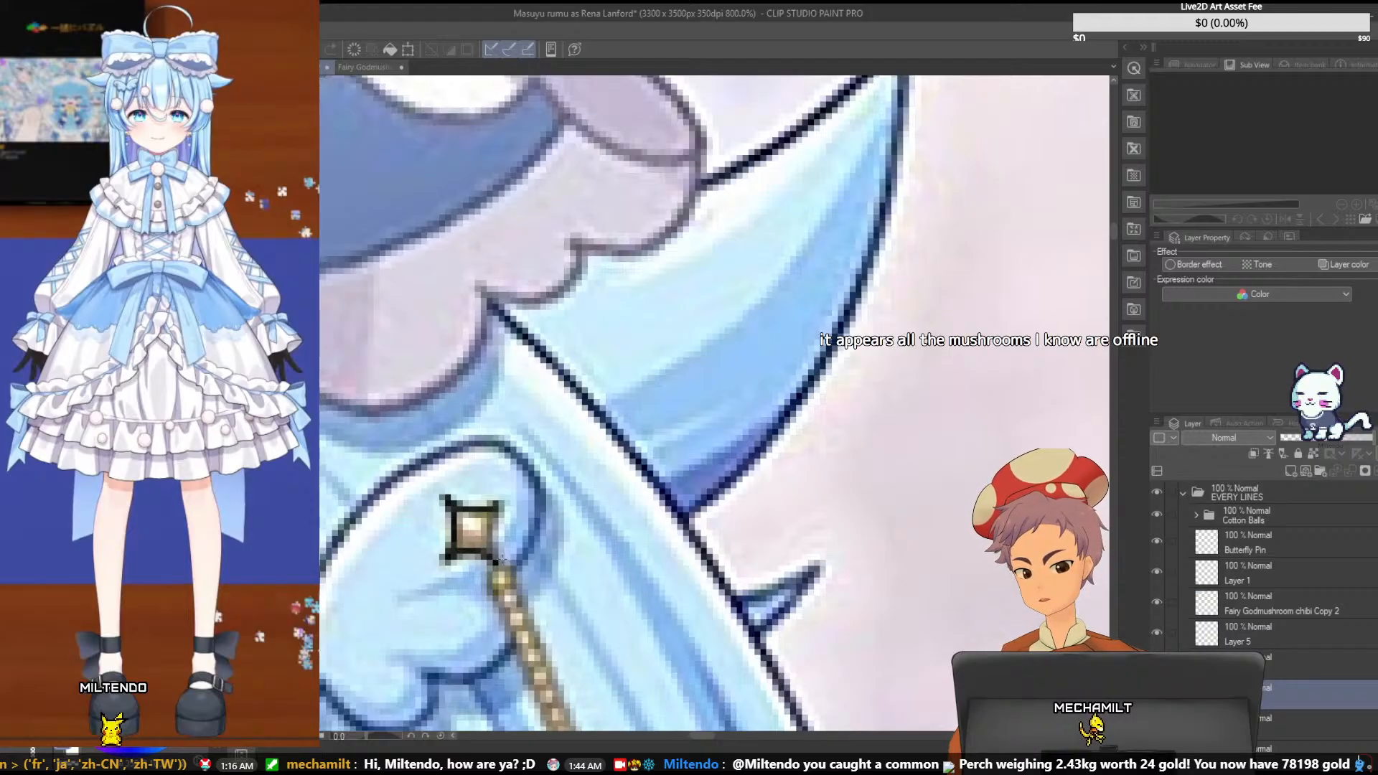
pyautogui.moveTo(495, 507); pyautogui.dragTo(494, 560)
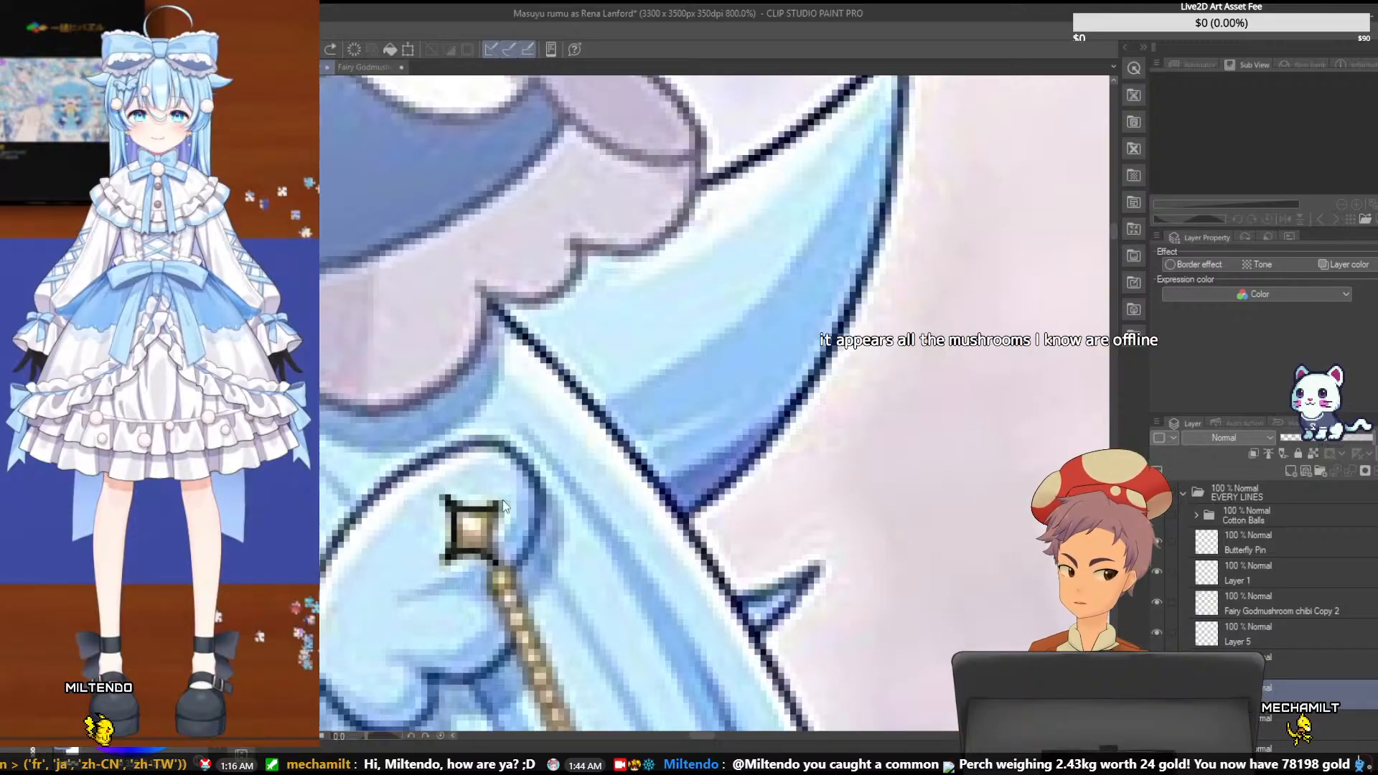
pyautogui.hotkey('ctrl', 'z')
pyautogui.hotkey('ctrl', 'z')
pyautogui.moveTo(500, 503); pyautogui.dragTo(444, 497)
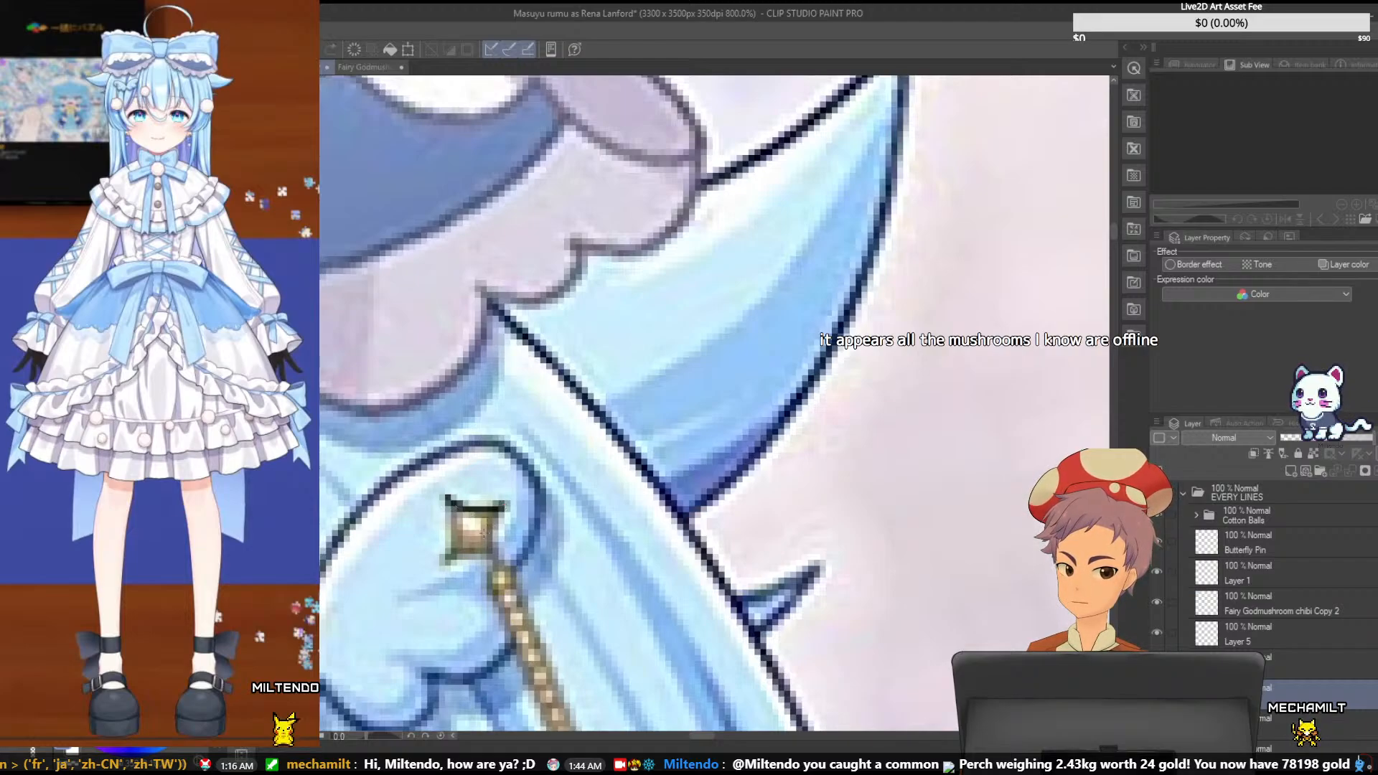
pyautogui.moveTo(495, 534); pyautogui.dragTo(501, 511)
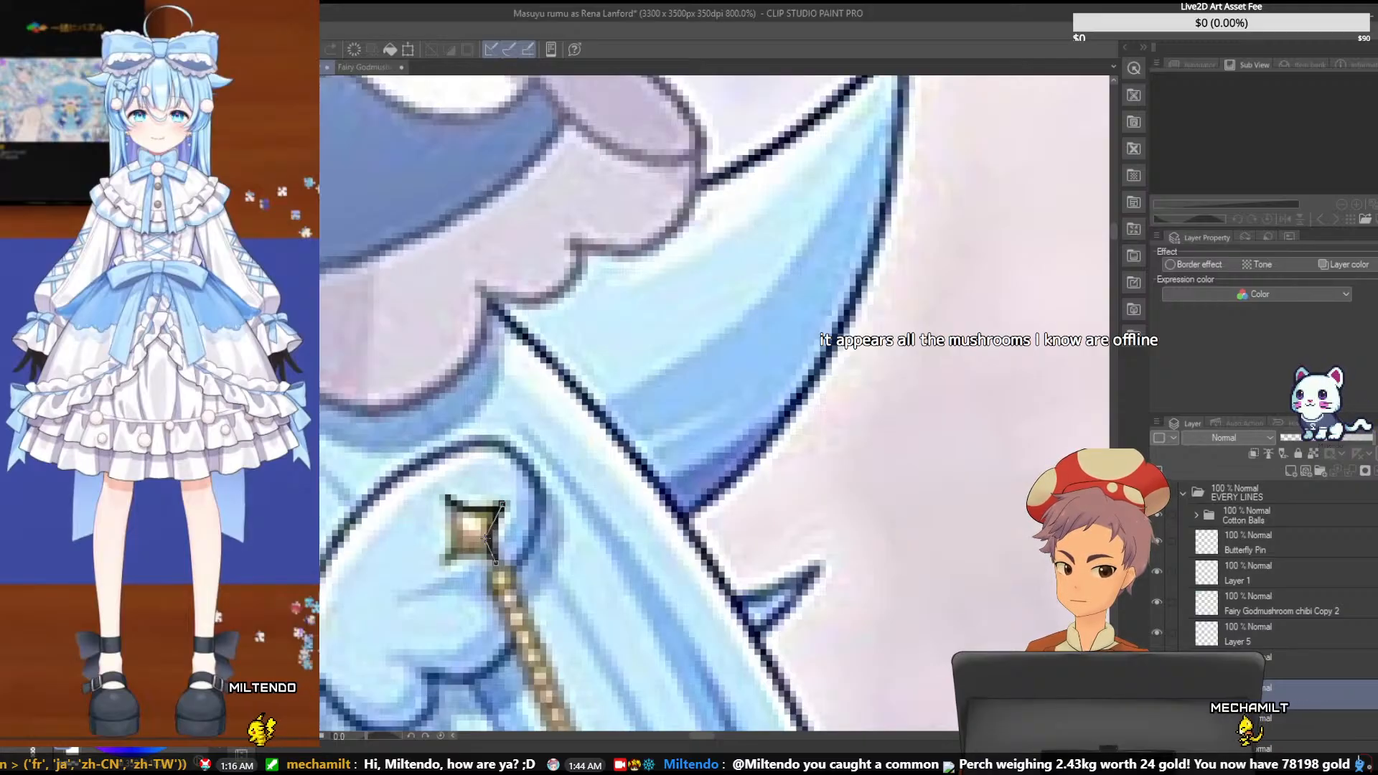
pyautogui.click(488, 535)
pyautogui.moveTo(442, 561); pyautogui.dragTo(497, 562)
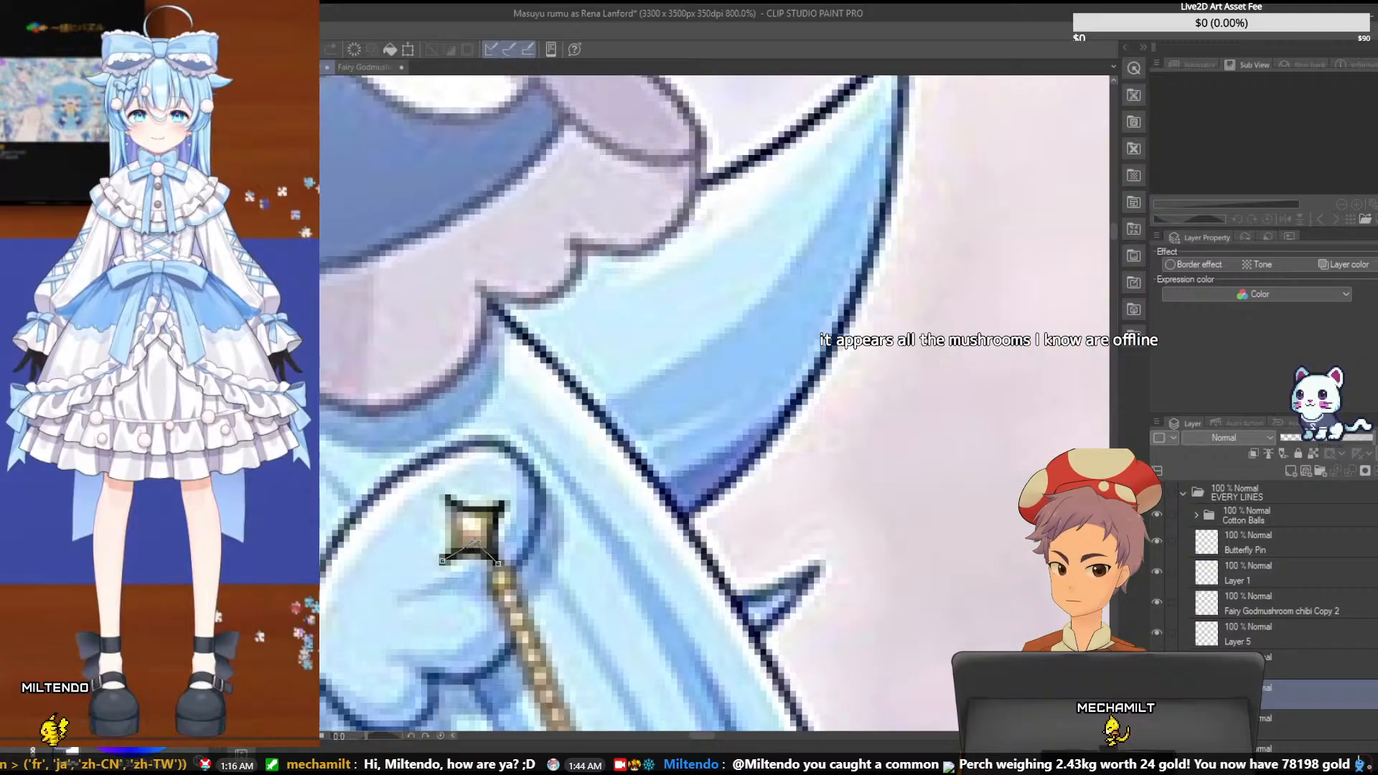
pyautogui.hotkey('ctrl', 'z')
pyautogui.hotkey('ctrl', 'z')
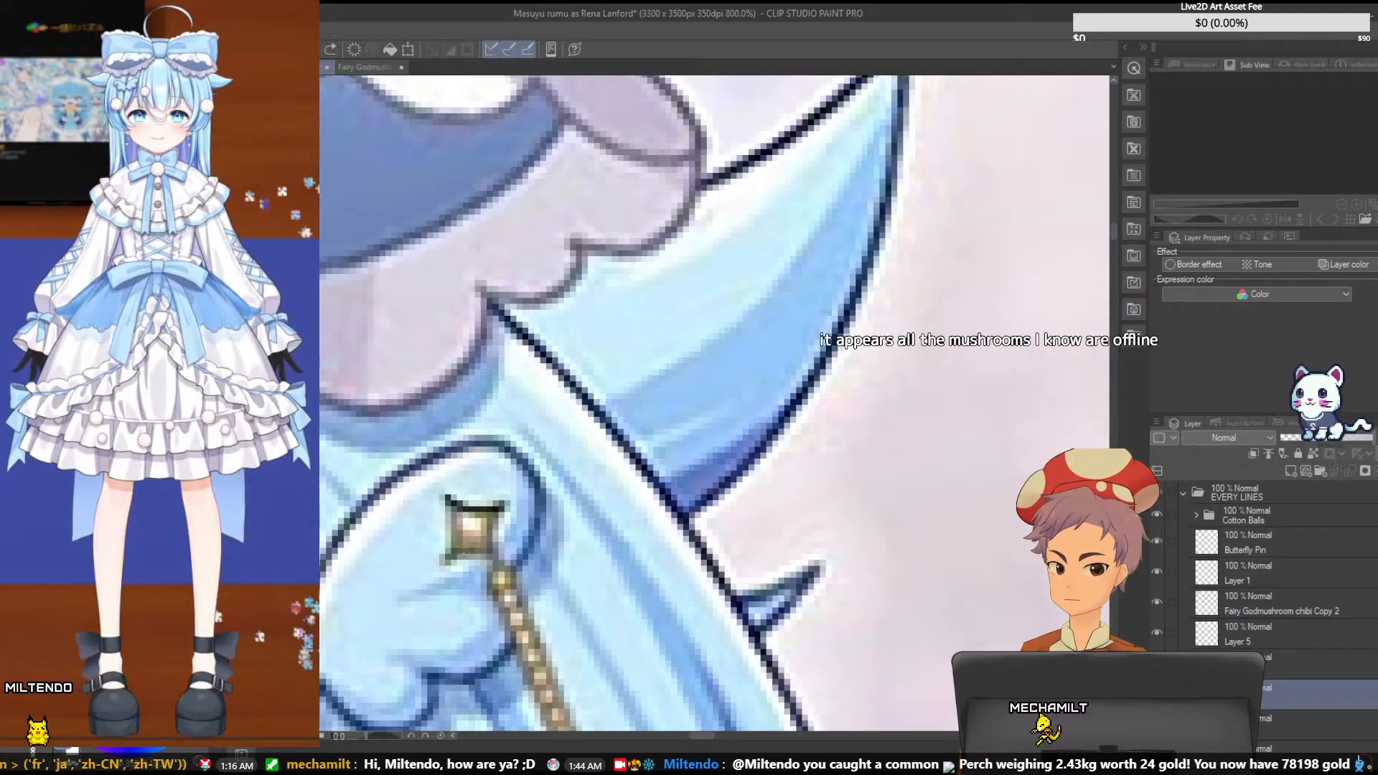
# - Complete the gold charm's outline by tracing its bottom and right edges, and save the illustration
pyautogui.moveTo(443, 560); pyautogui.dragTo(493, 562)
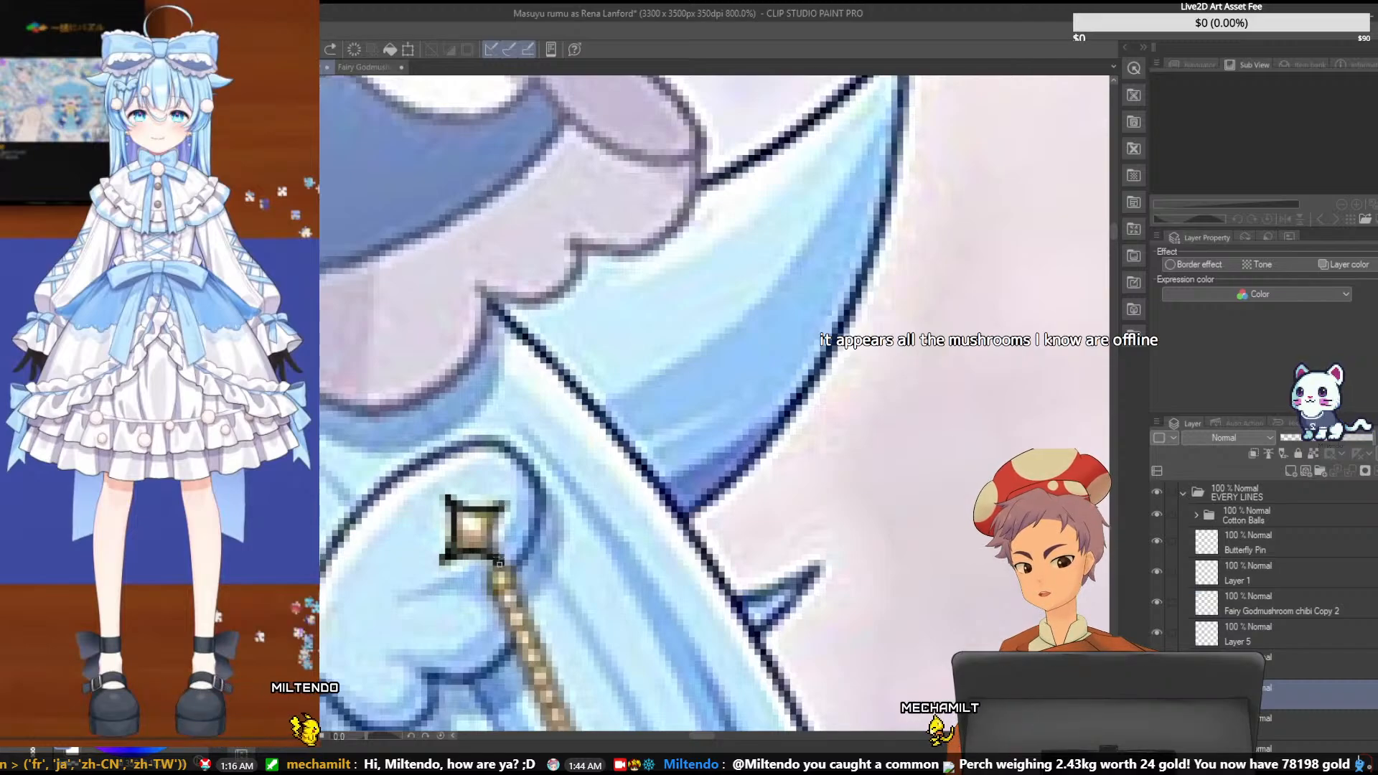
pyautogui.hotkey('ctrl', 'z')
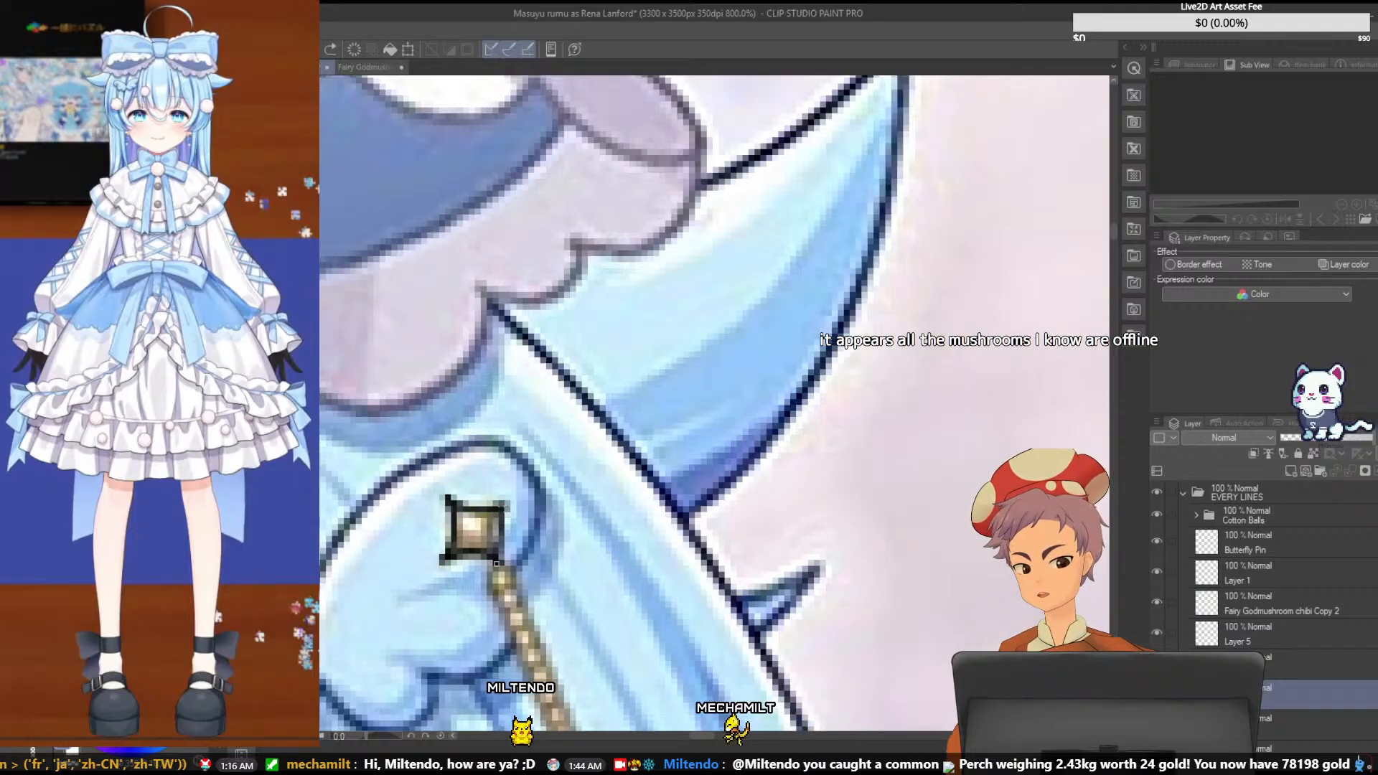
pyautogui.moveTo(496, 563); pyautogui.dragTo(503, 505)
pyautogui.click(503, 506)
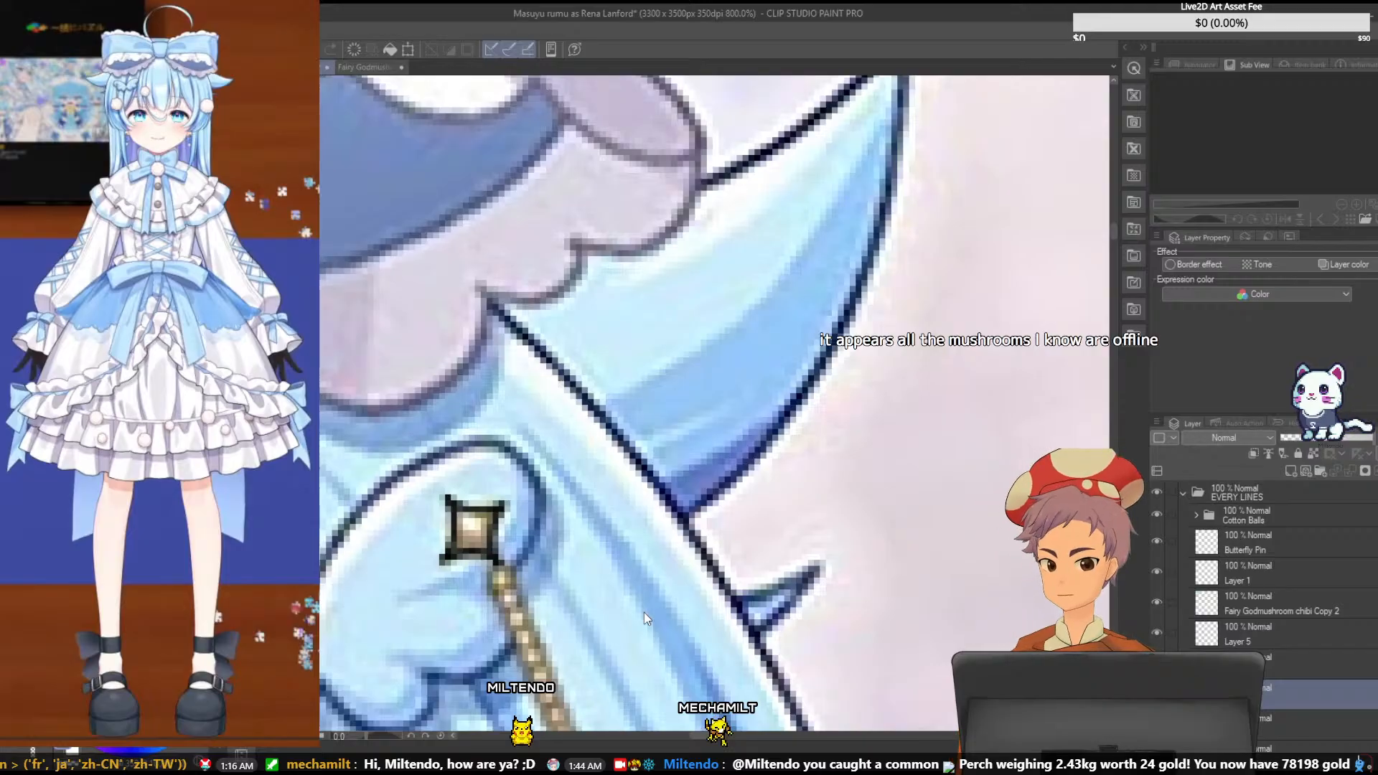
pyautogui.hotkey('ctrl', 's')
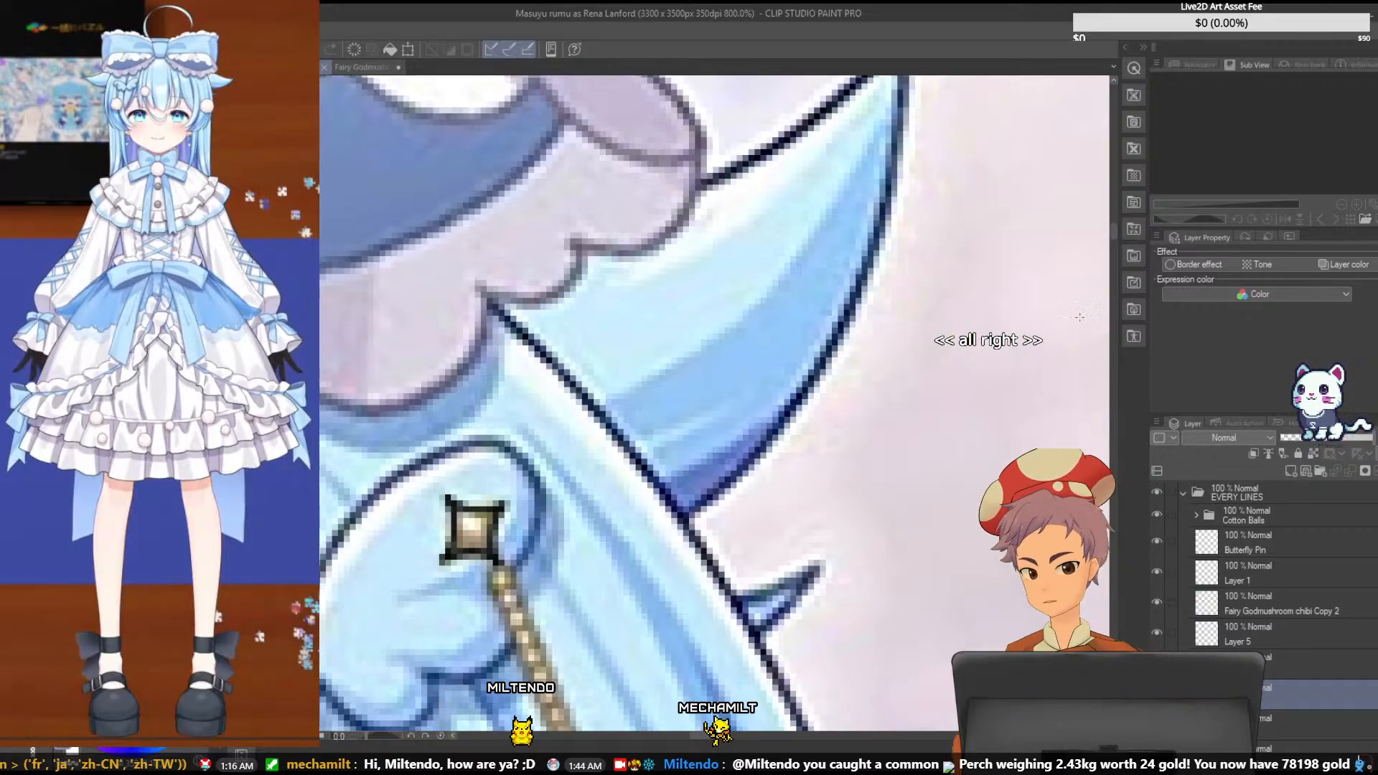
# - Add a new layer and draw the chain's first small square link directly below the gold charm
pyautogui.moveTo(1114, 233); pyautogui.dragTo(1114, 235)
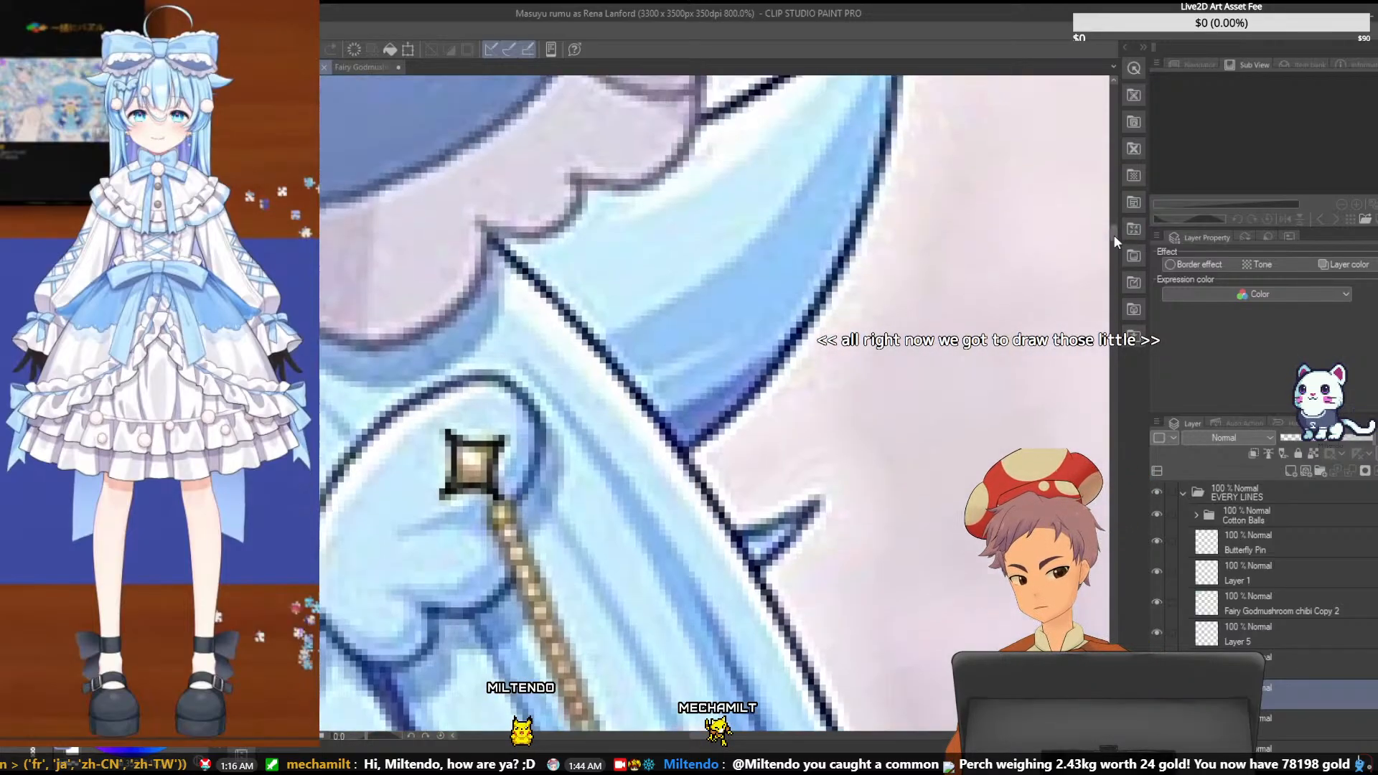
pyautogui.moveTo(697, 735); pyautogui.dragTo(704, 735)
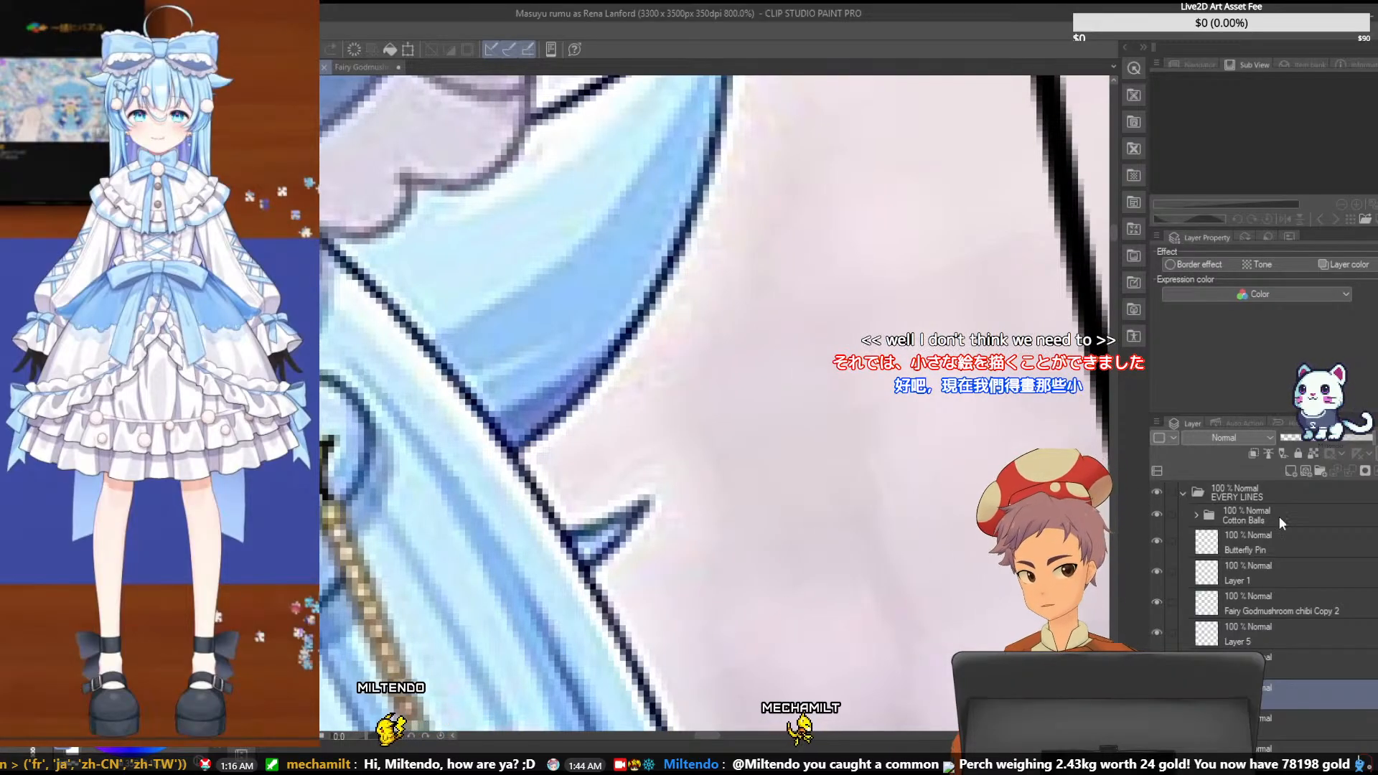
pyautogui.click(1306, 472)
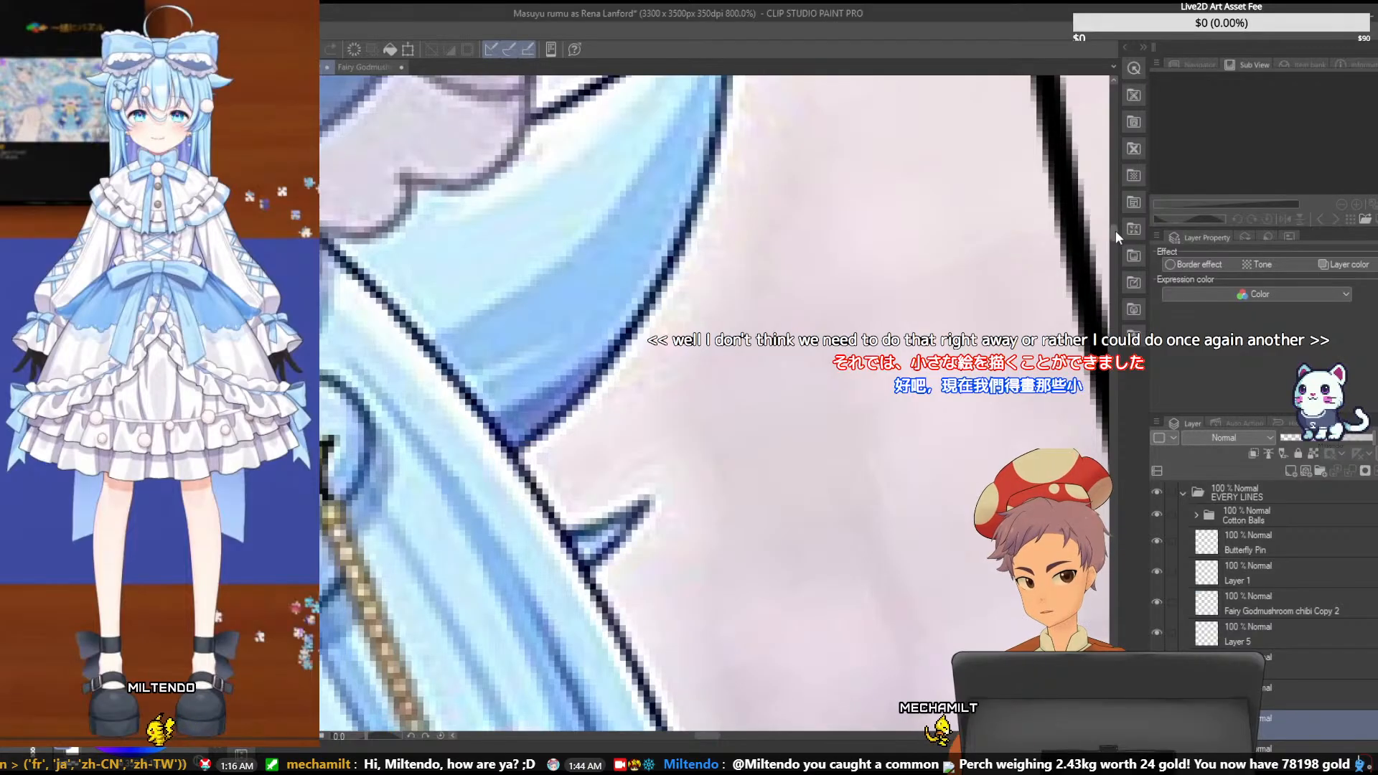
pyautogui.moveTo(1115, 231); pyautogui.dragTo(1113, 240)
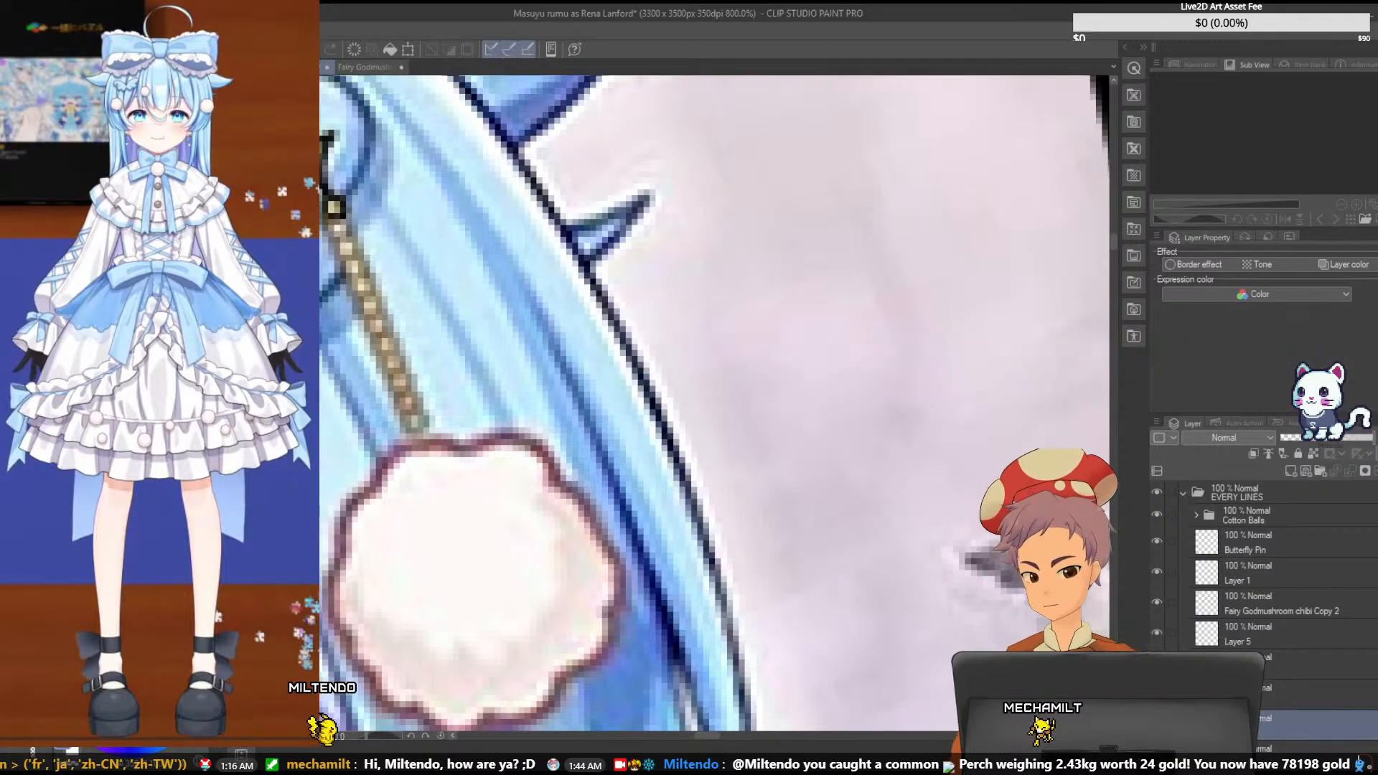
# - Transform the first chain link to shift it slightly left under the gold charm
pyautogui.hotkey('ctrl', 't')
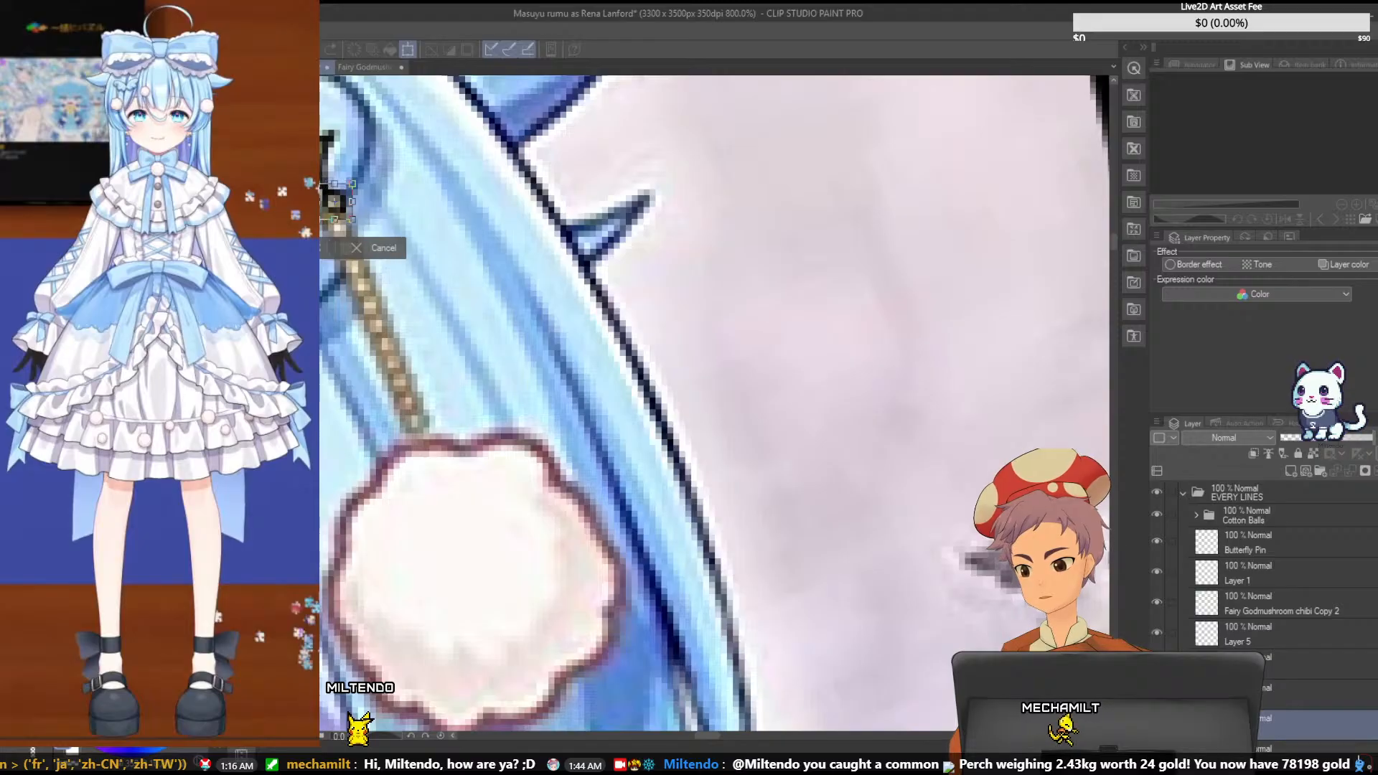
pyautogui.click(382, 255)
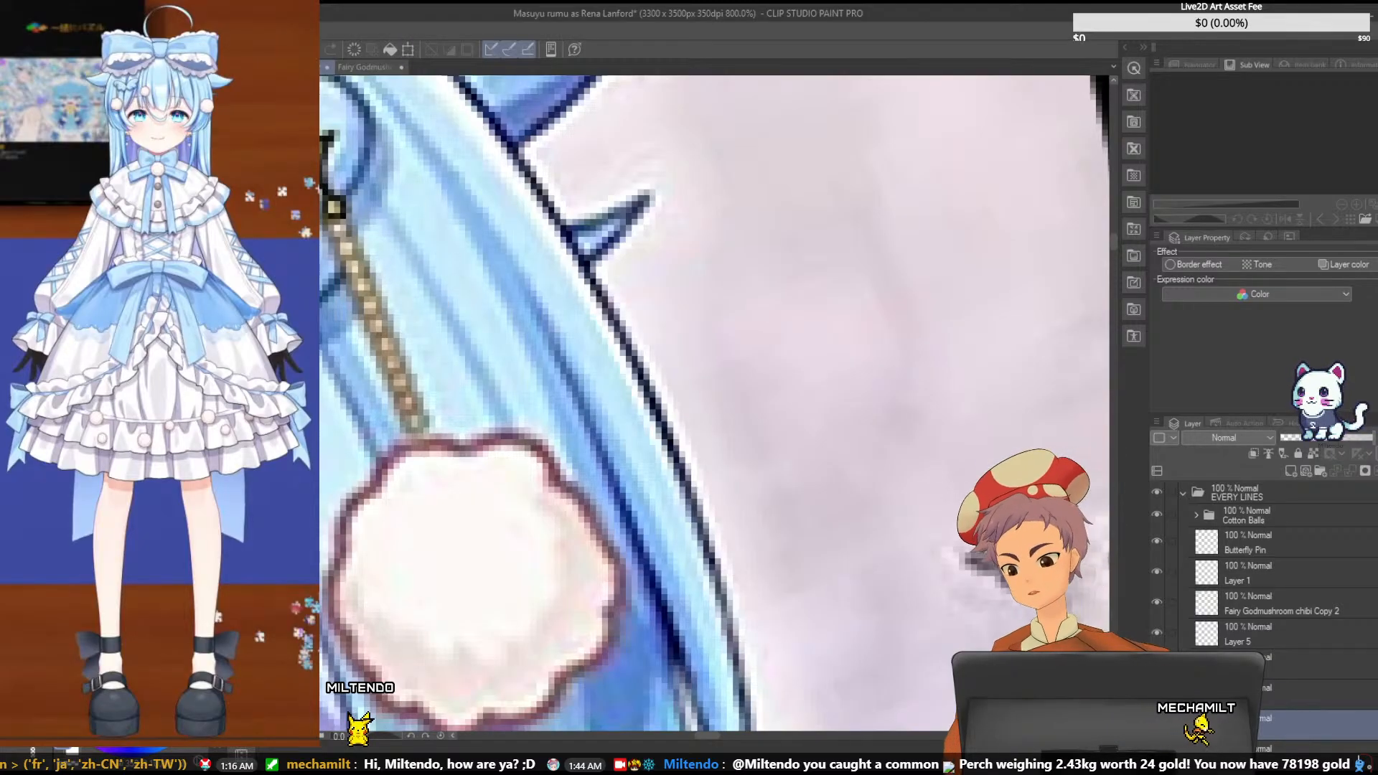
pyautogui.hotkey('ctrl', 't')
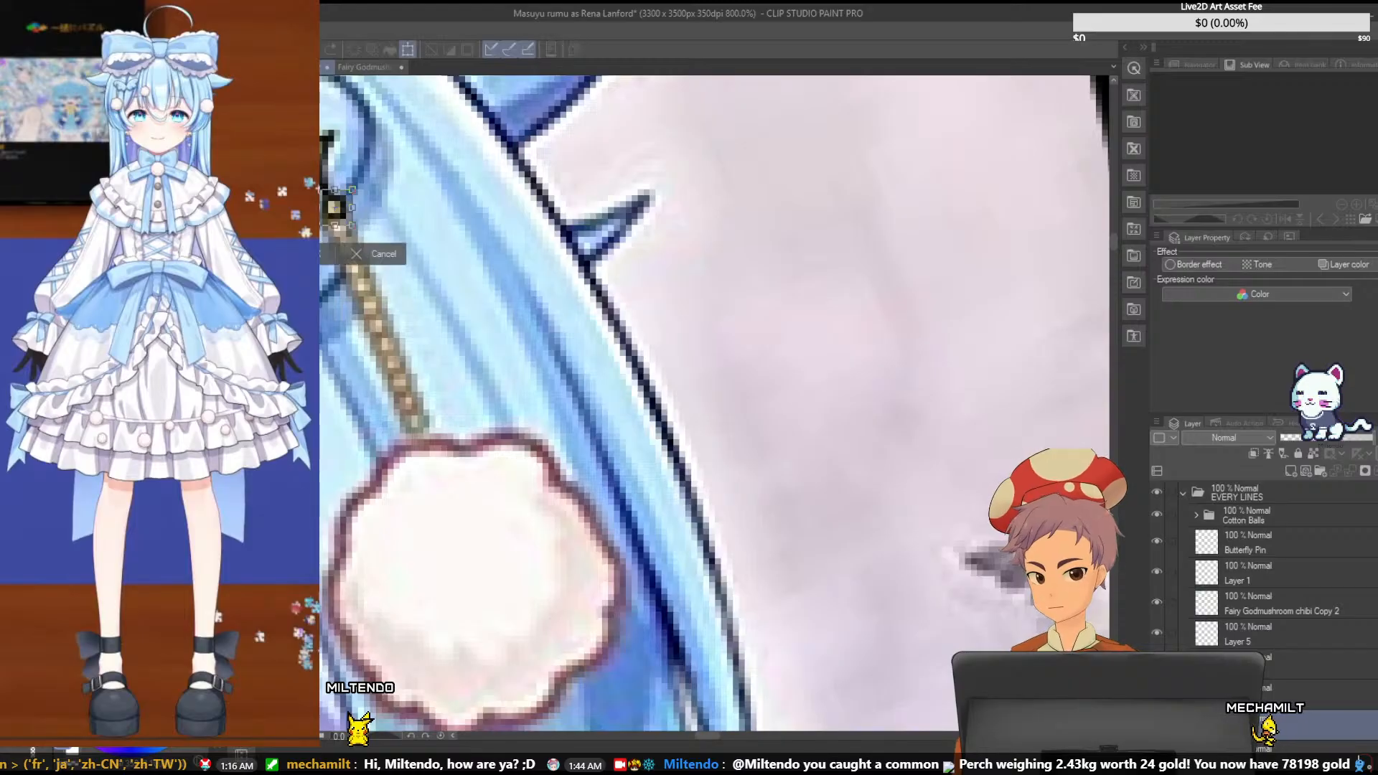
pyautogui.moveTo(347, 218)
pyautogui.mouseDown()
pyautogui.moveTo(364, 224)
pyautogui.moveTo(347, 216)
pyautogui.mouseUp()
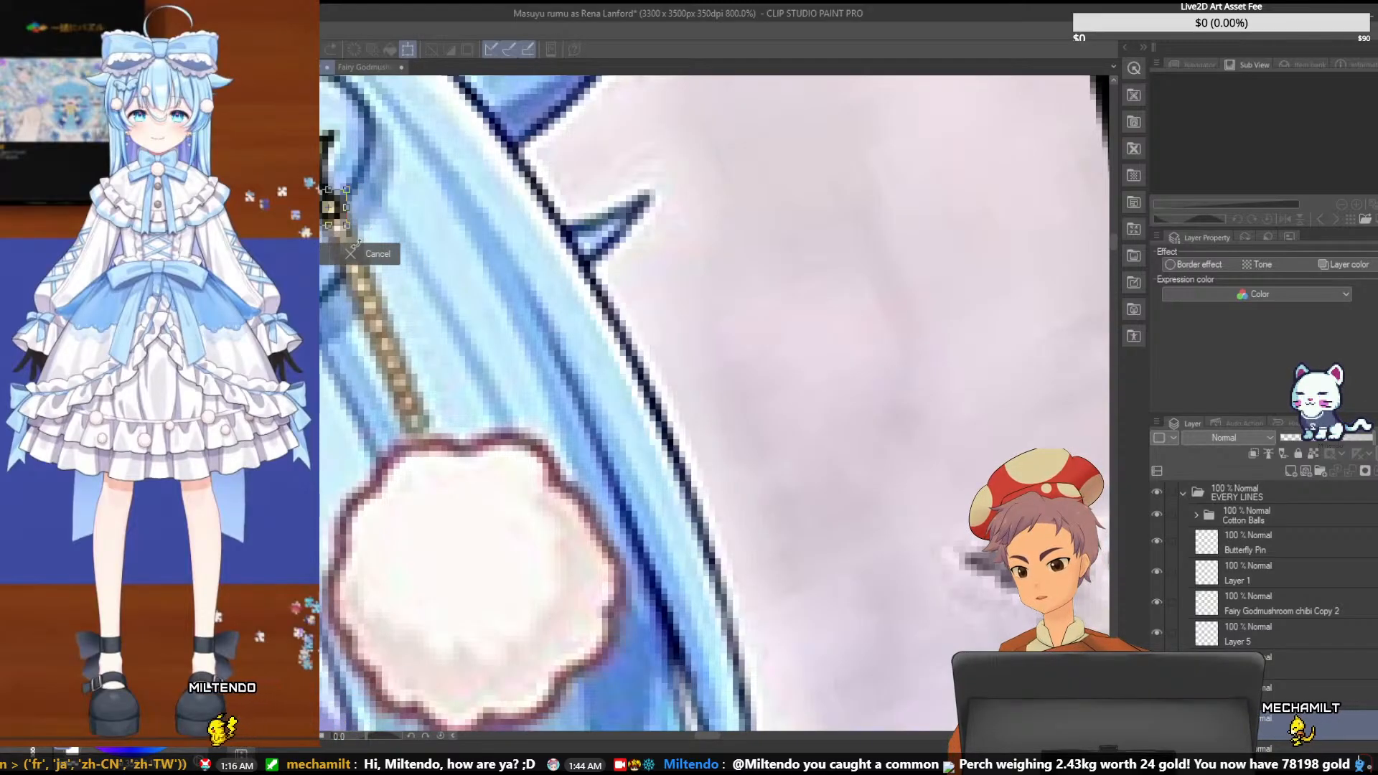
pyautogui.click(392, 260)
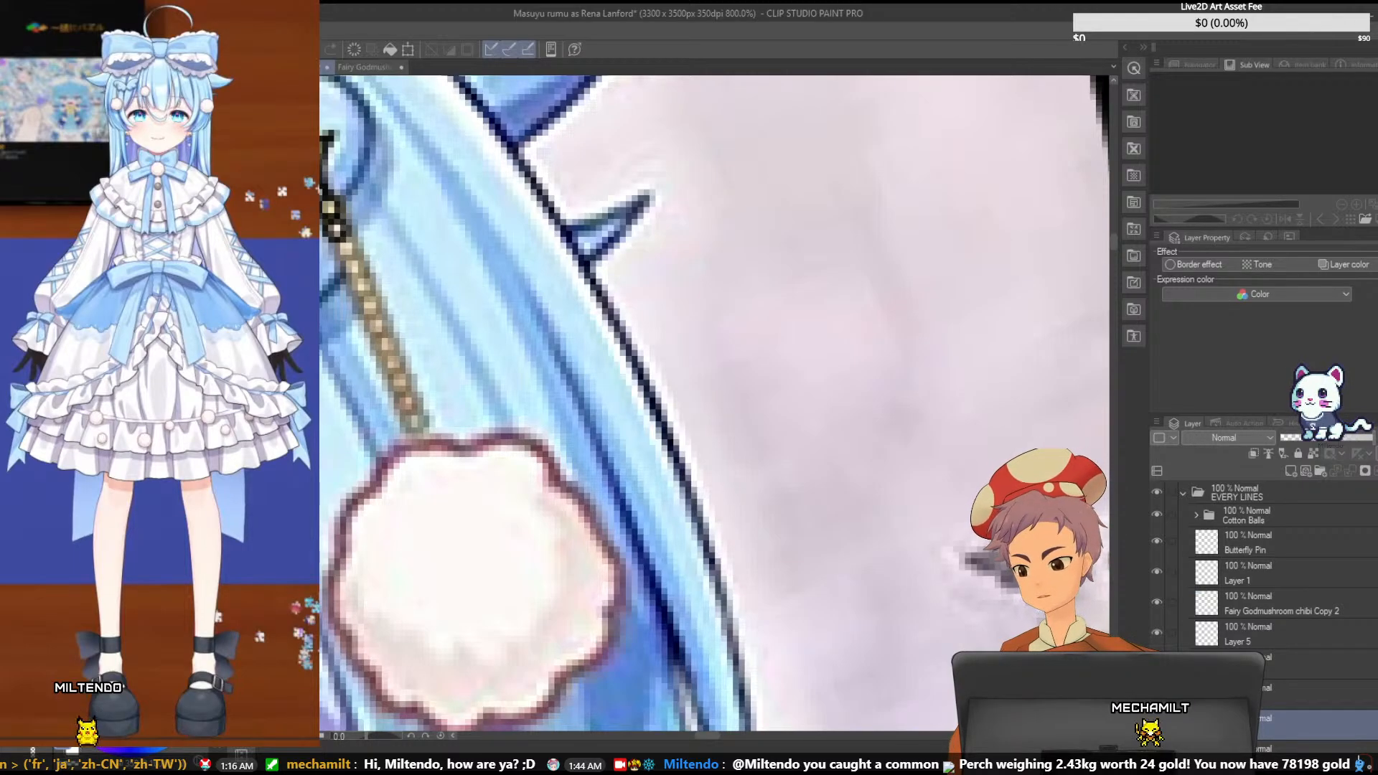
pyautogui.hotkey('ctrl', 't')
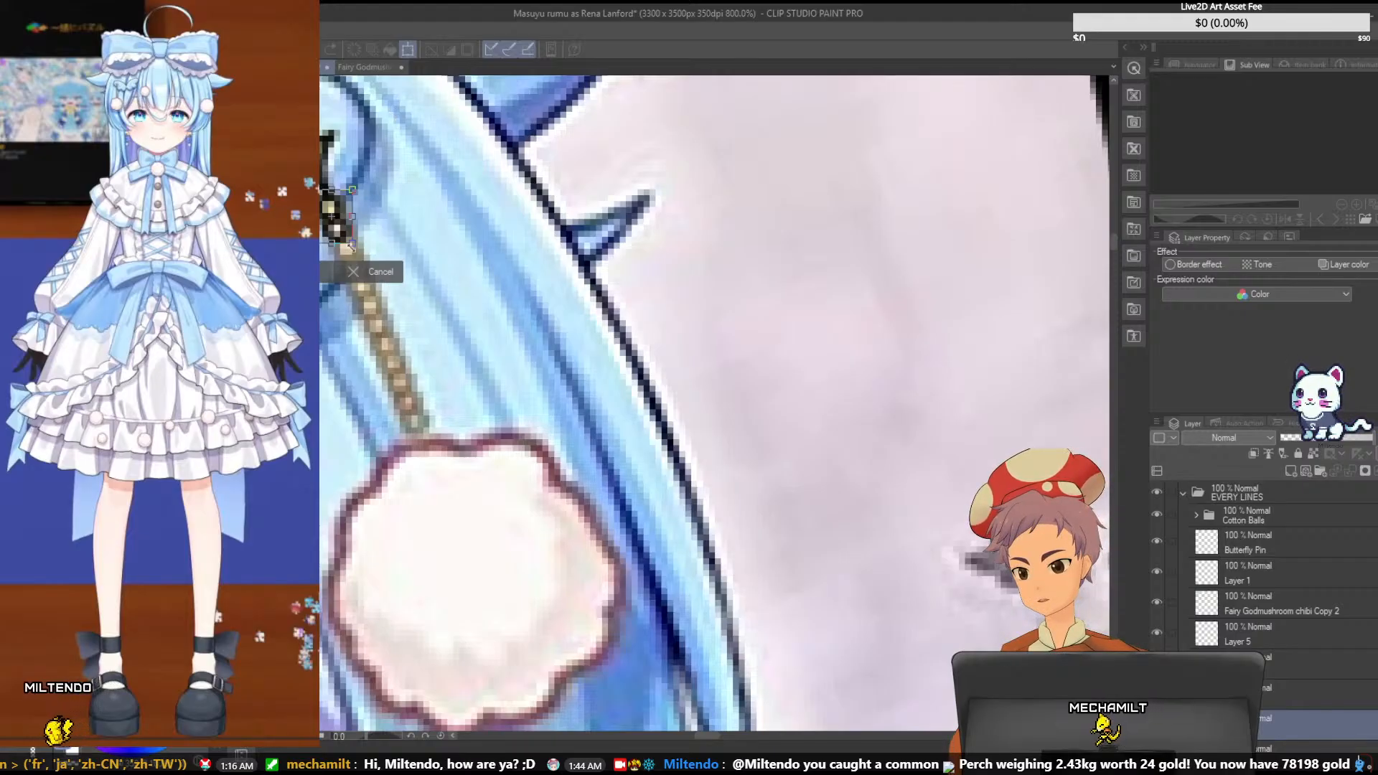
pyautogui.press('Escape')
pyautogui.hotkey('ctrl', 'z')
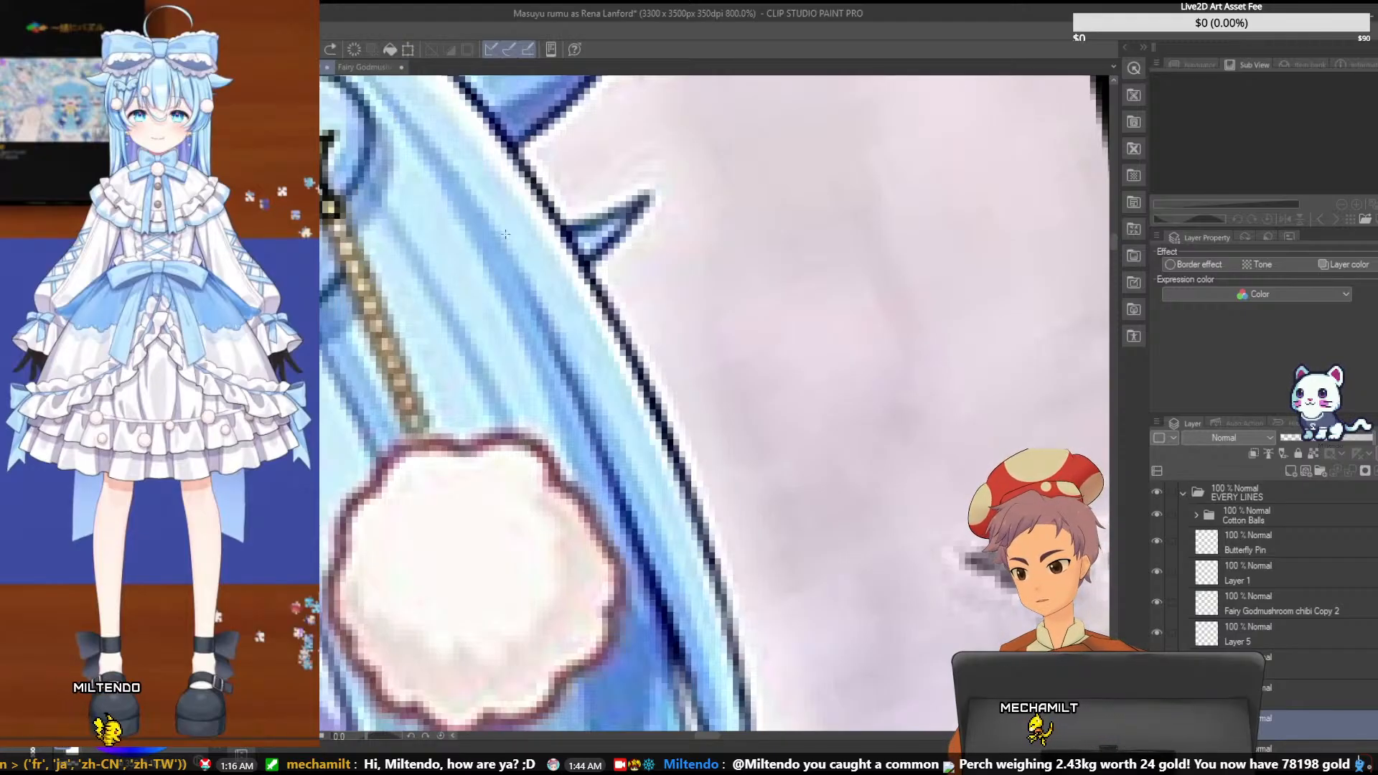
# - Draw a small square link at the chain's lower end, just above the cotton ball
pyautogui.click(423, 423)
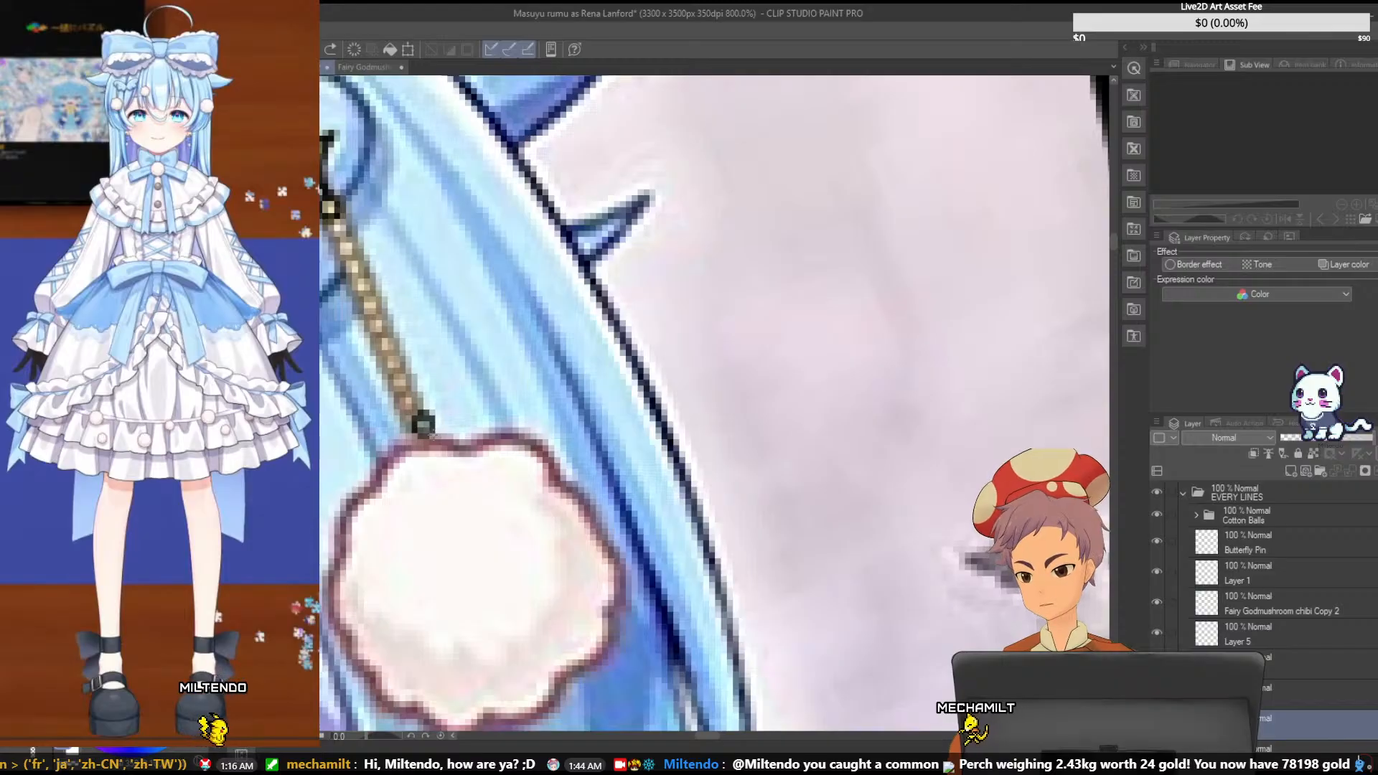
pyautogui.hotkey('ctrl', 'z')
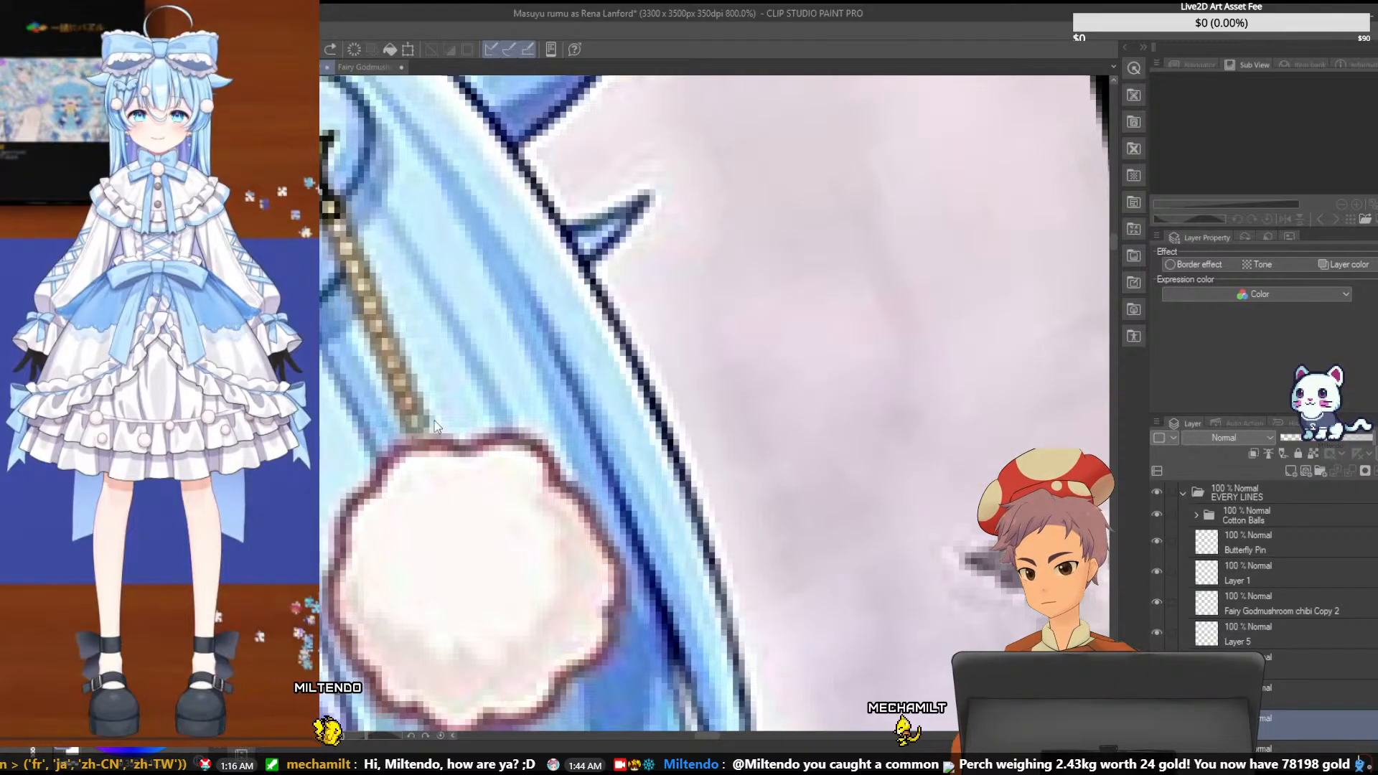
pyautogui.moveTo(409, 419); pyautogui.dragTo(434, 426)
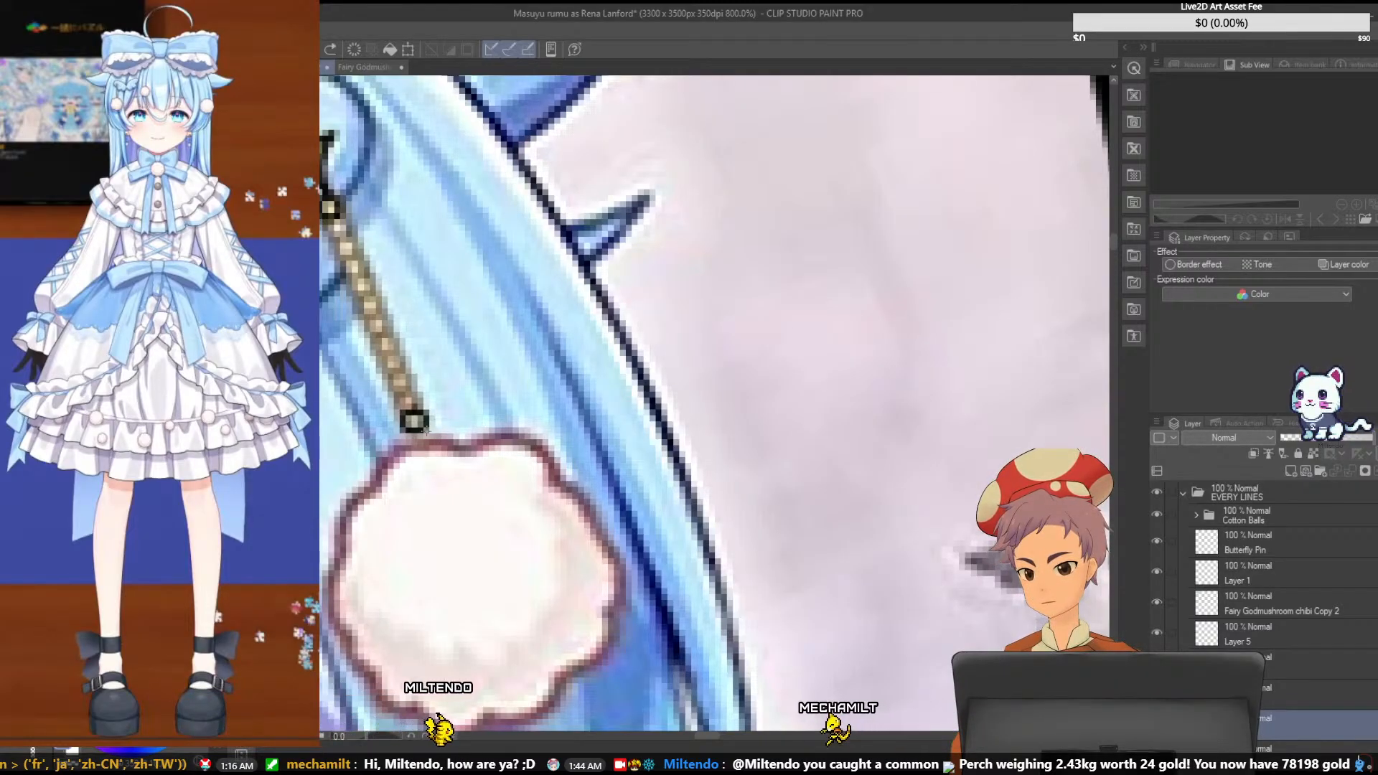
# - Redraw the small square link just above the cotton ball and draw a second matching link directly above it
pyautogui.hotkey('ctrl', 'z')
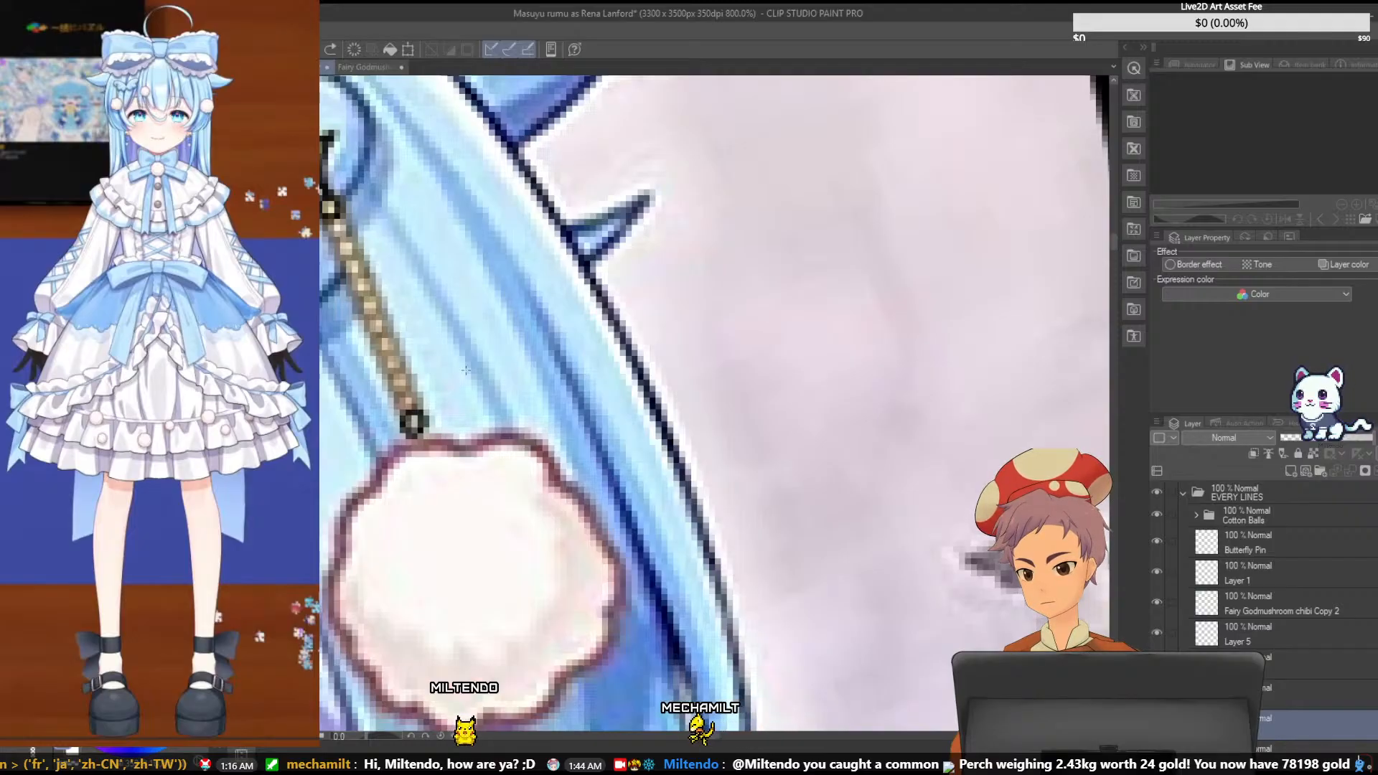
pyautogui.hotkey('ctrl', 'z')
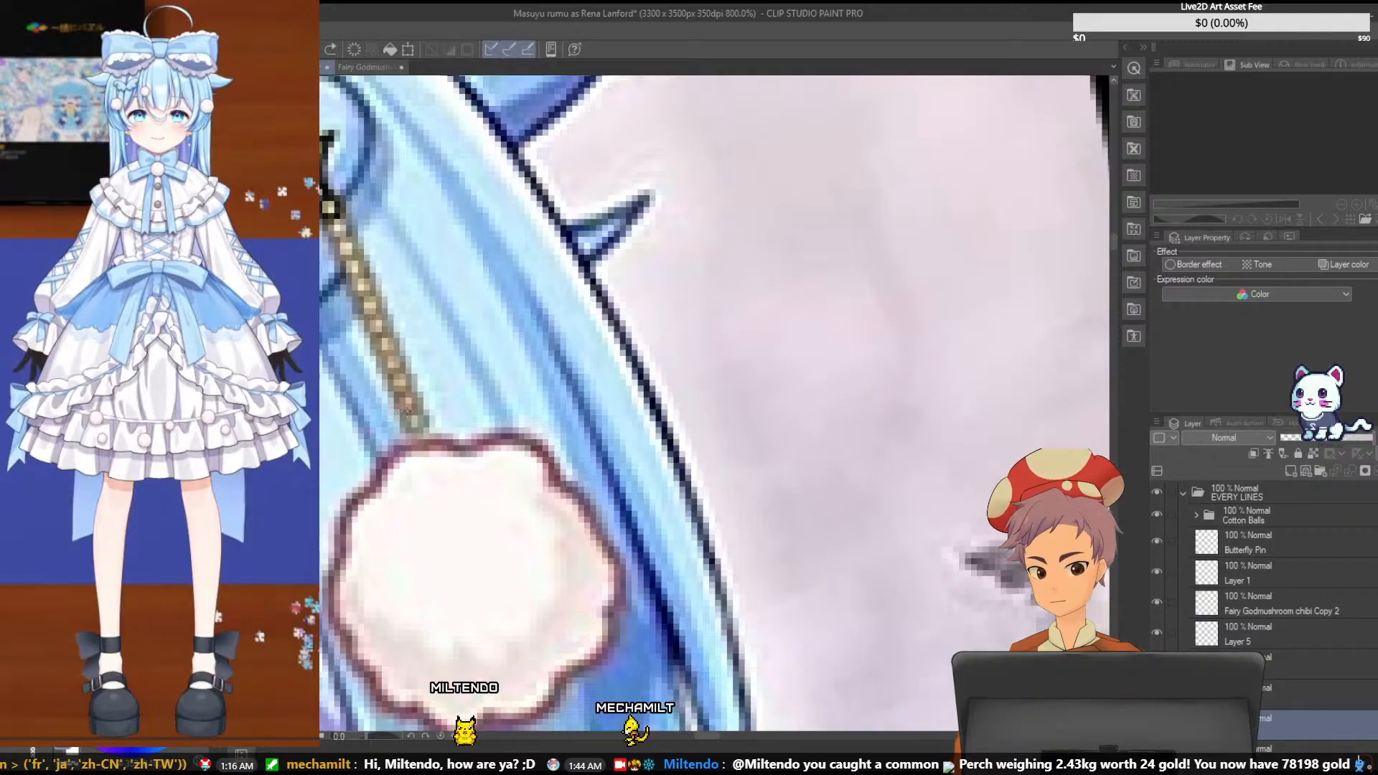
pyautogui.moveTo(408, 412); pyautogui.dragTo(425, 425)
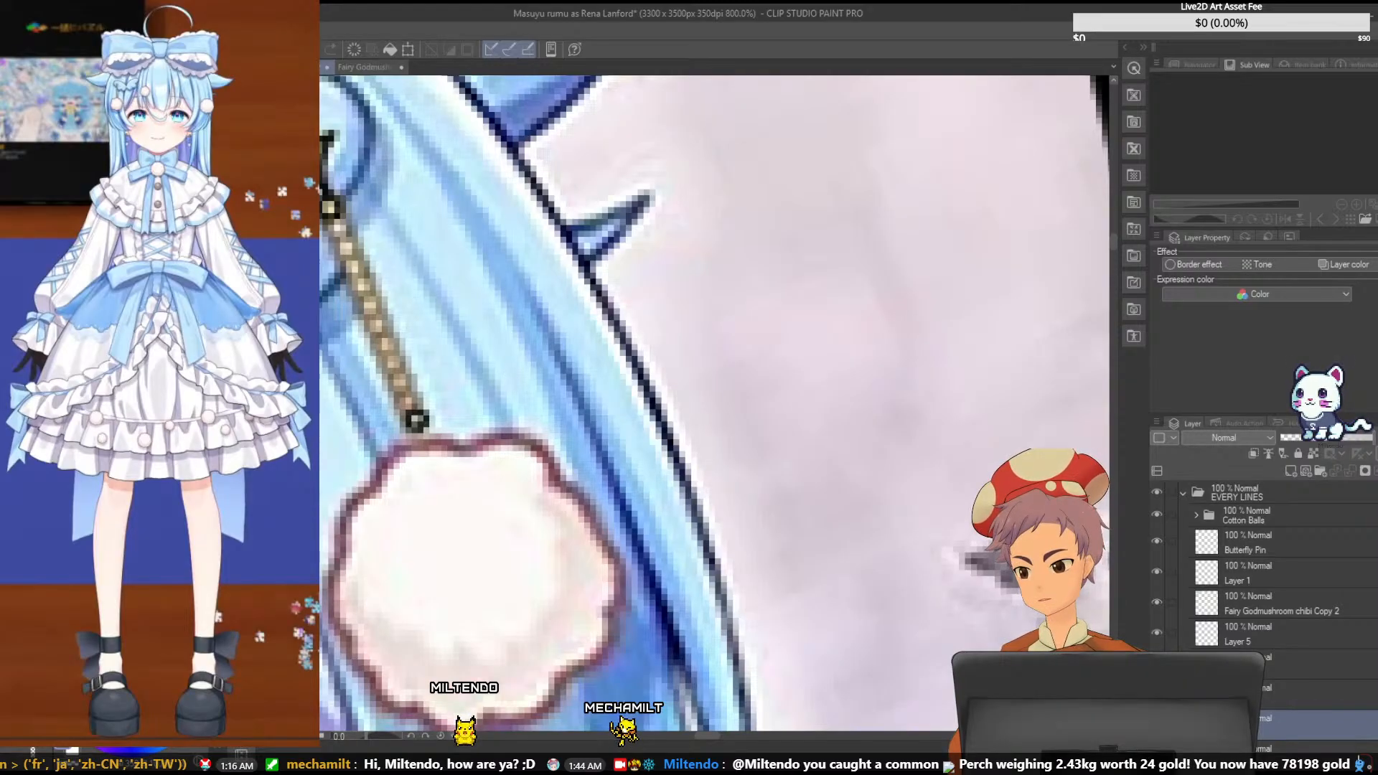
pyautogui.hotkey('ctrl', 't')
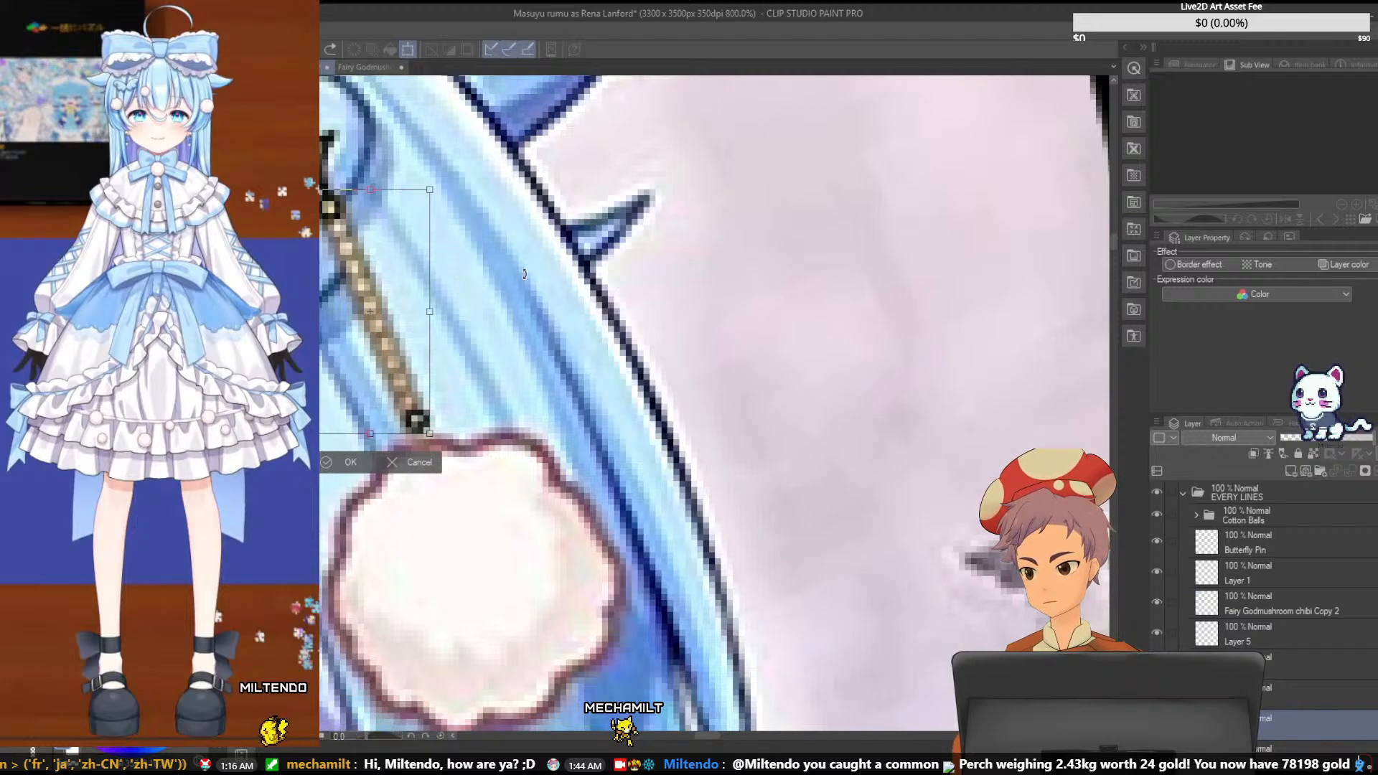
pyautogui.click(420, 461)
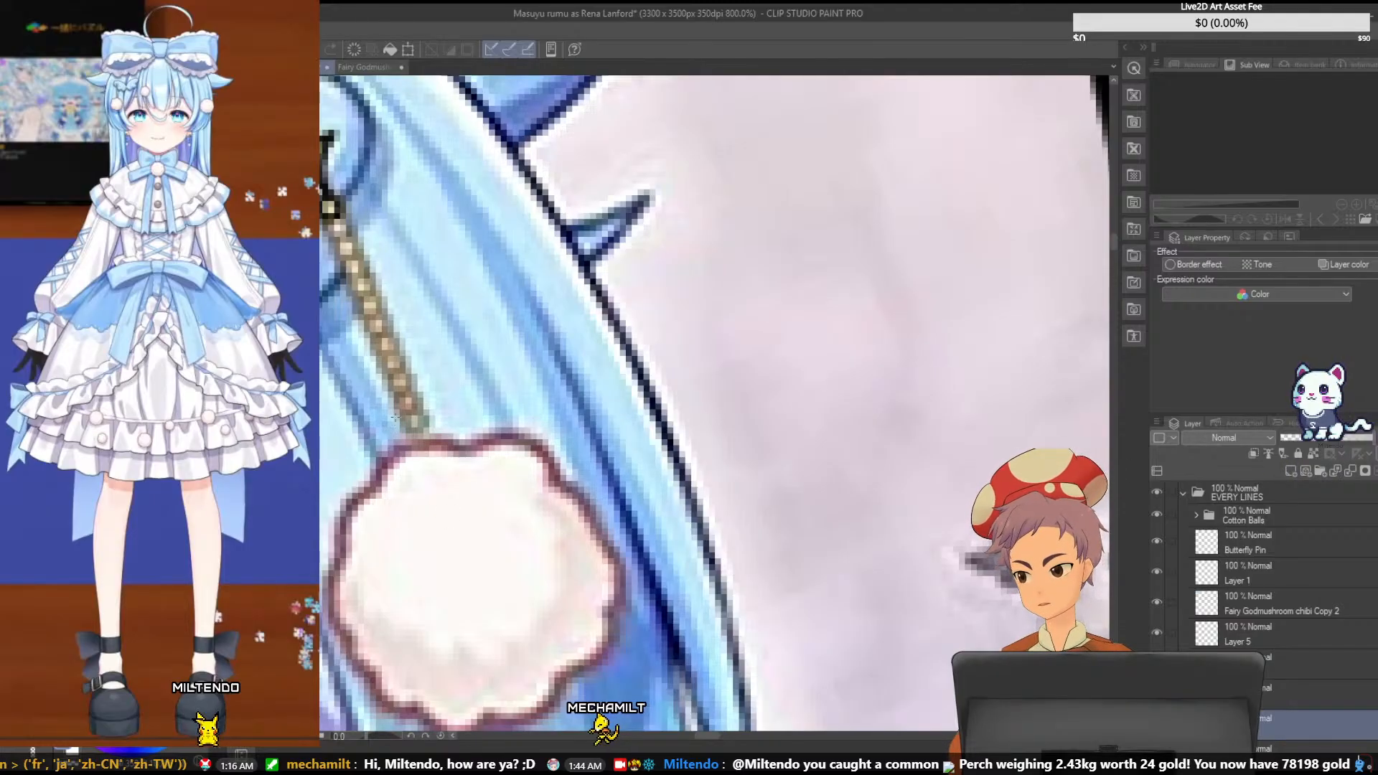
pyautogui.moveTo(403, 417); pyautogui.dragTo(424, 439)
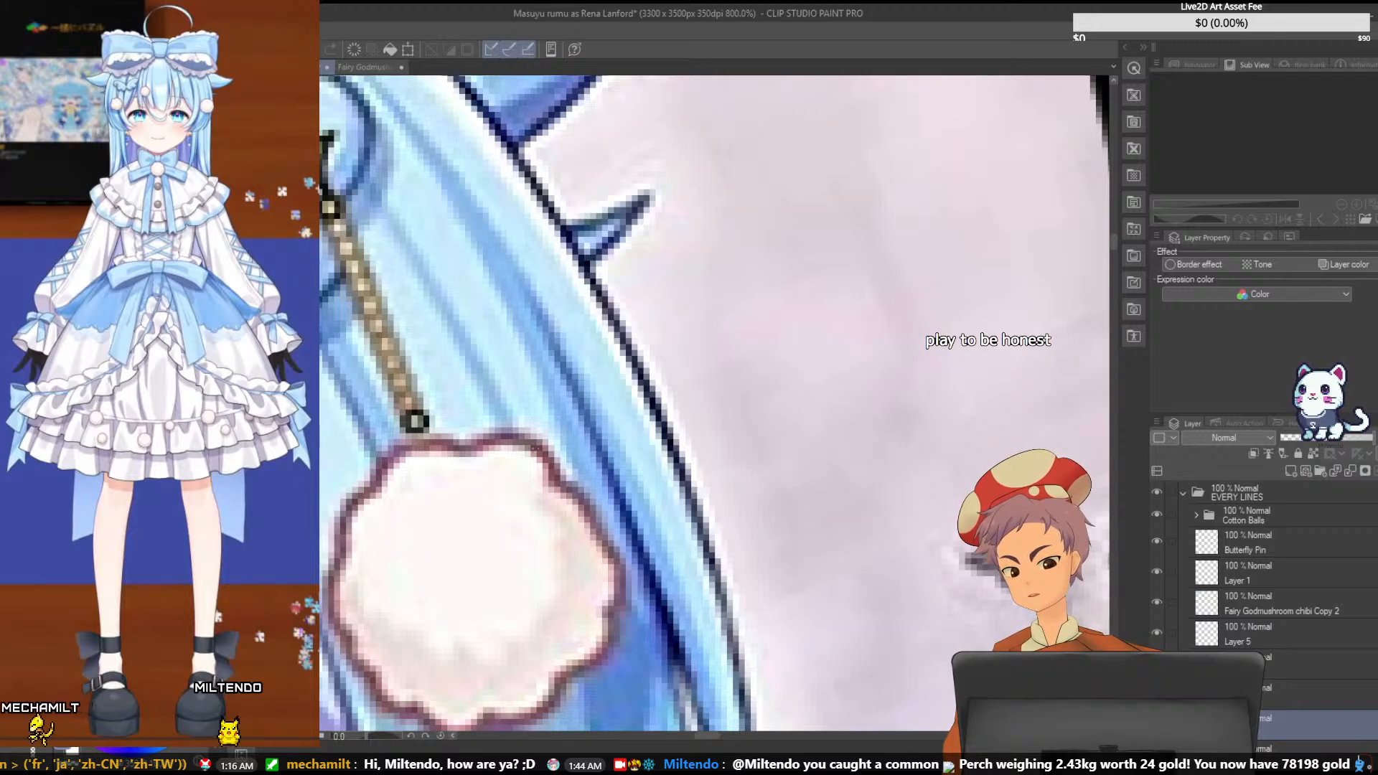
pyautogui.moveTo(399, 412)
pyautogui.mouseDown()
pyautogui.moveTo(412, 396)
pyautogui.moveTo(414, 411)
pyautogui.mouseUp()
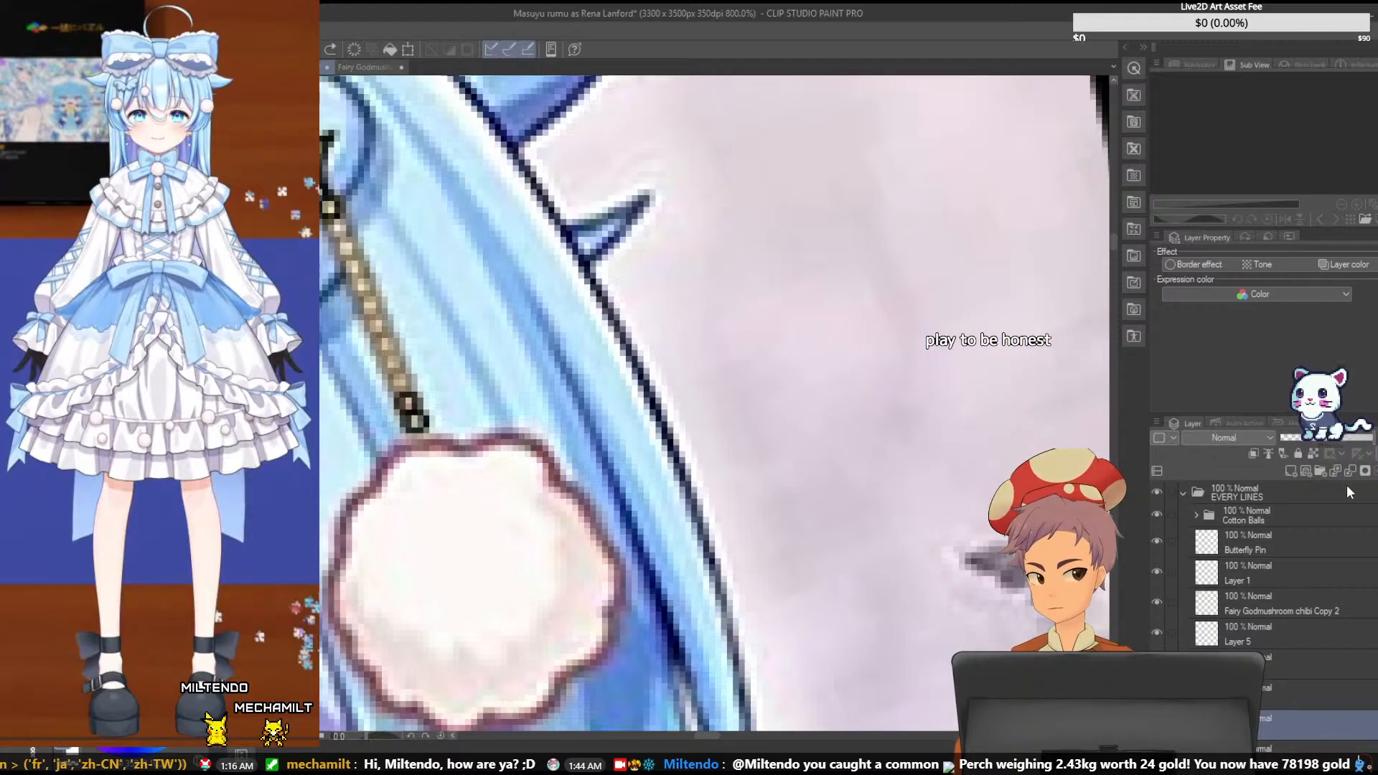
pyautogui.scroll(-4, 1347, 492)
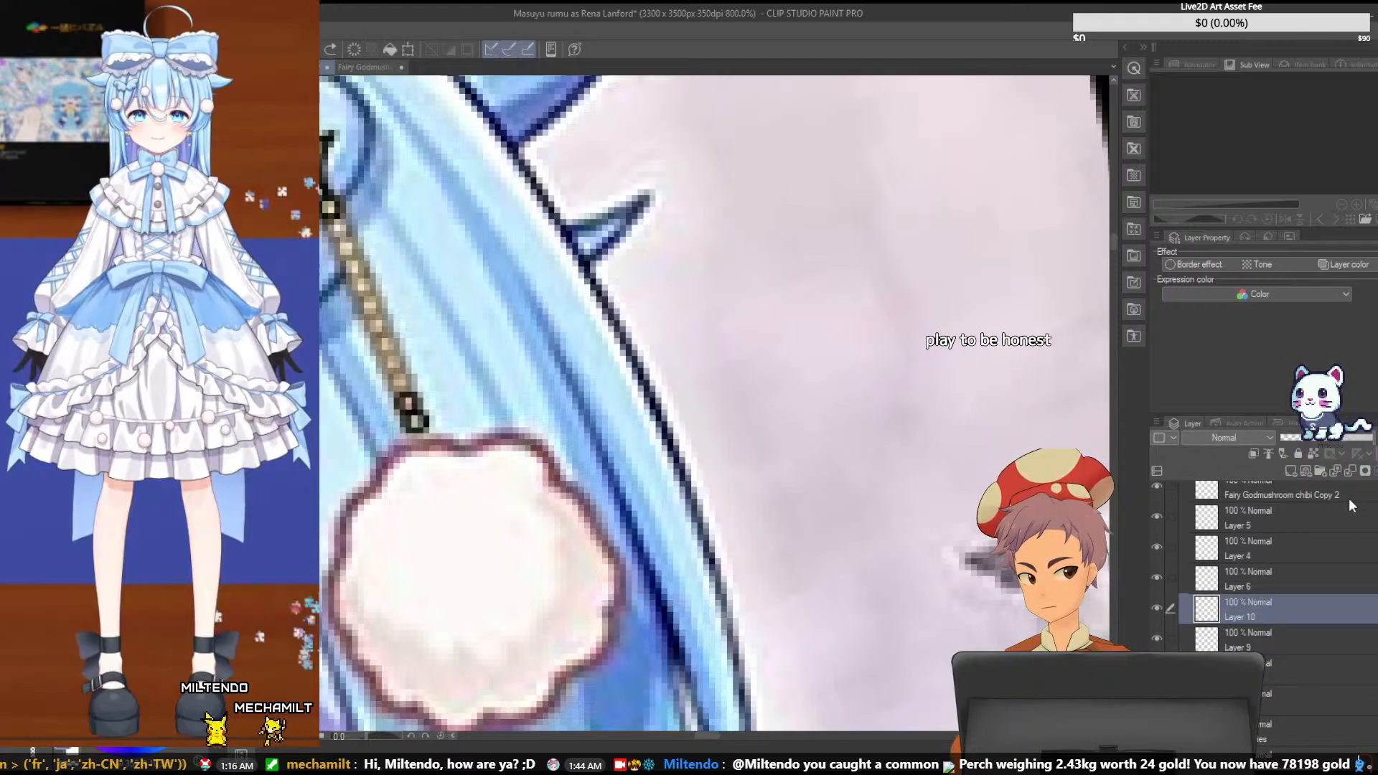
pyautogui.click(1319, 472)
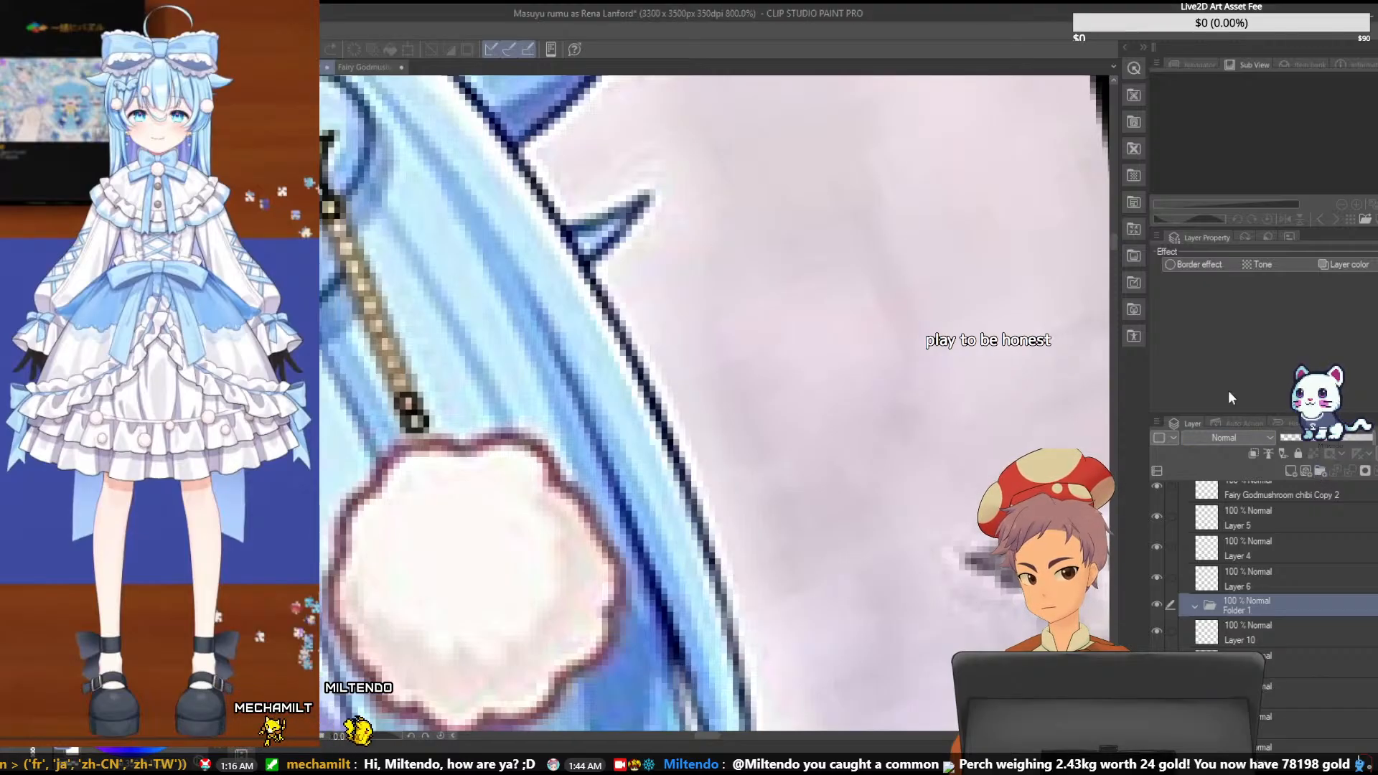
pyautogui.hotkey('ctrl', 'z')
# - Add a new layer and draw a third small square link above the two lowest chain links
pyautogui.click(1291, 472)
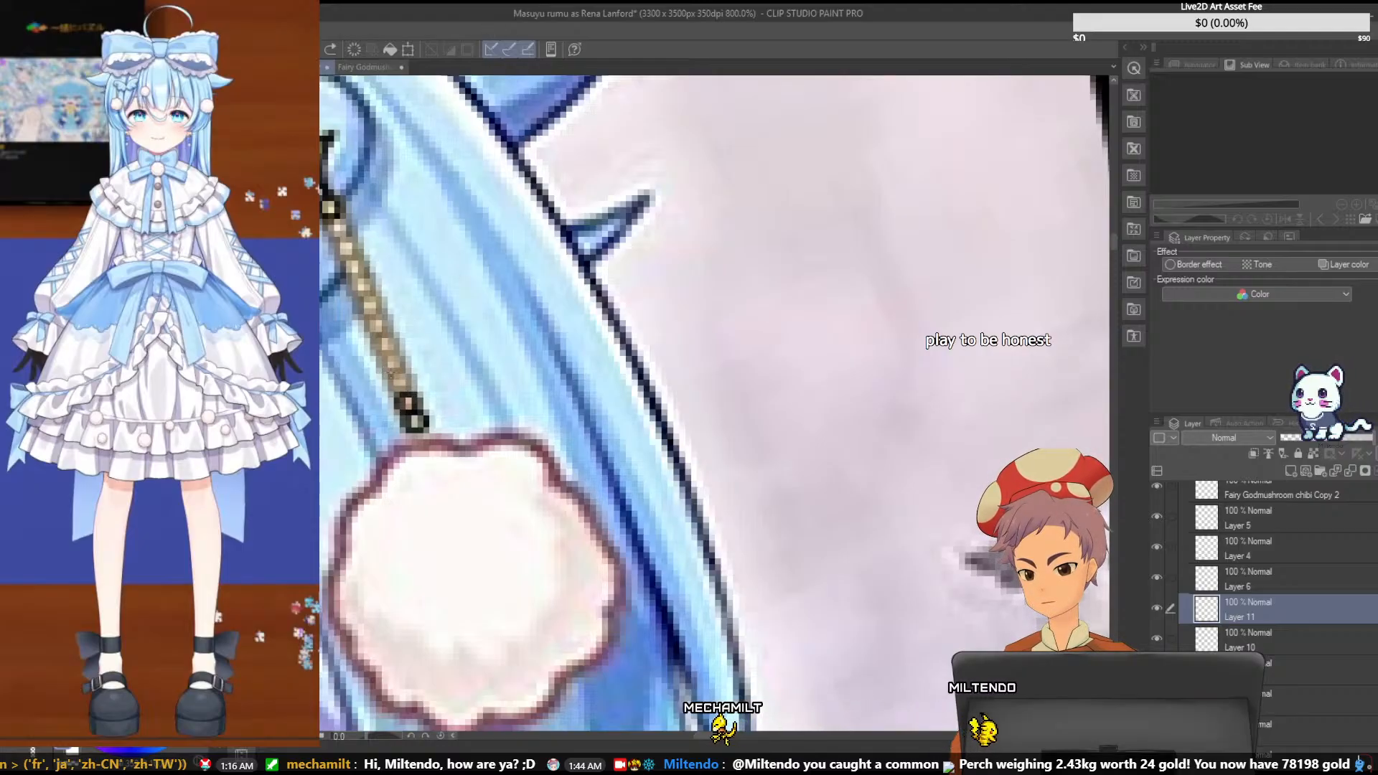
pyautogui.moveTo(396, 391)
pyautogui.mouseDown()
pyautogui.moveTo(394, 375)
pyautogui.moveTo(410, 392)
pyautogui.mouseUp()
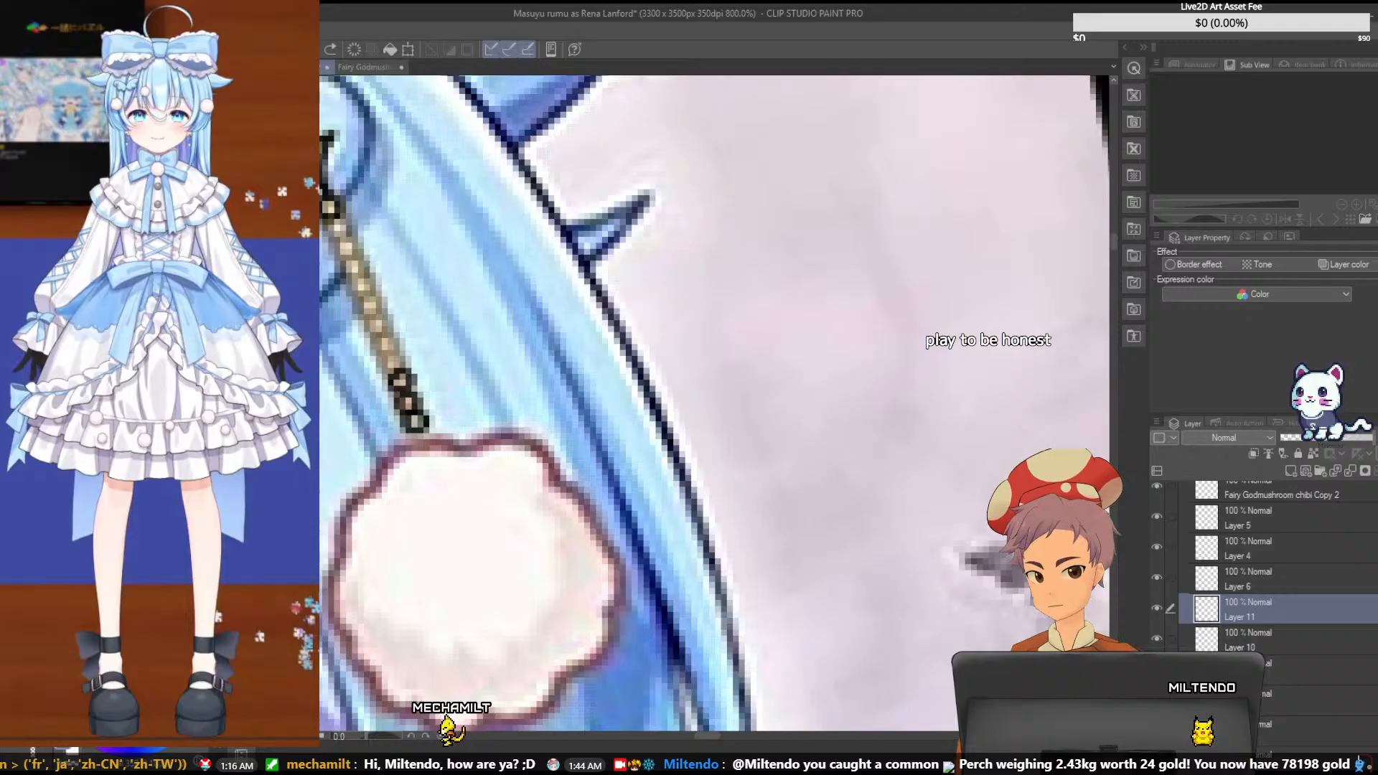
pyautogui.click(1157, 607)
pyautogui.click(1157, 607)
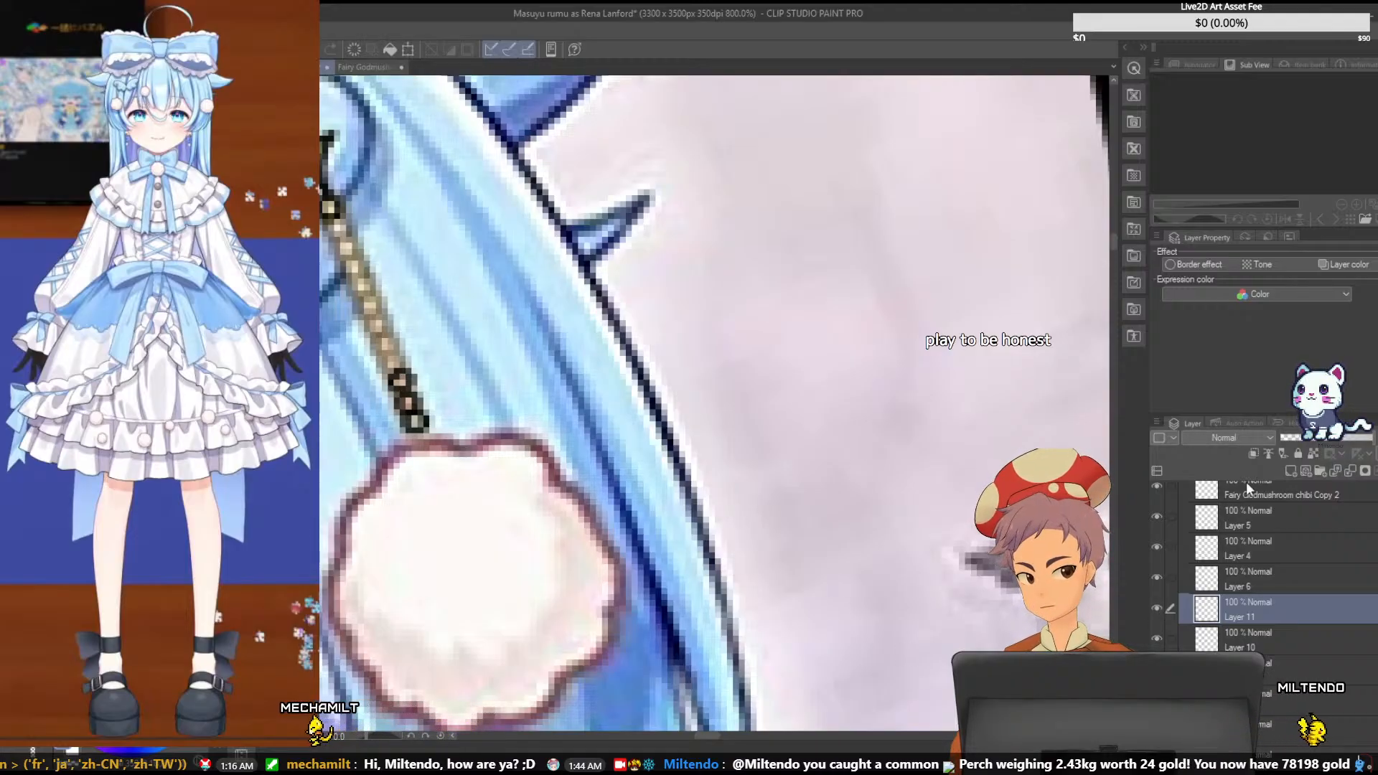
# - Draw the fourth square link up the chain on its own new layer, and add another empty layer above it
pyautogui.click(1288, 469)
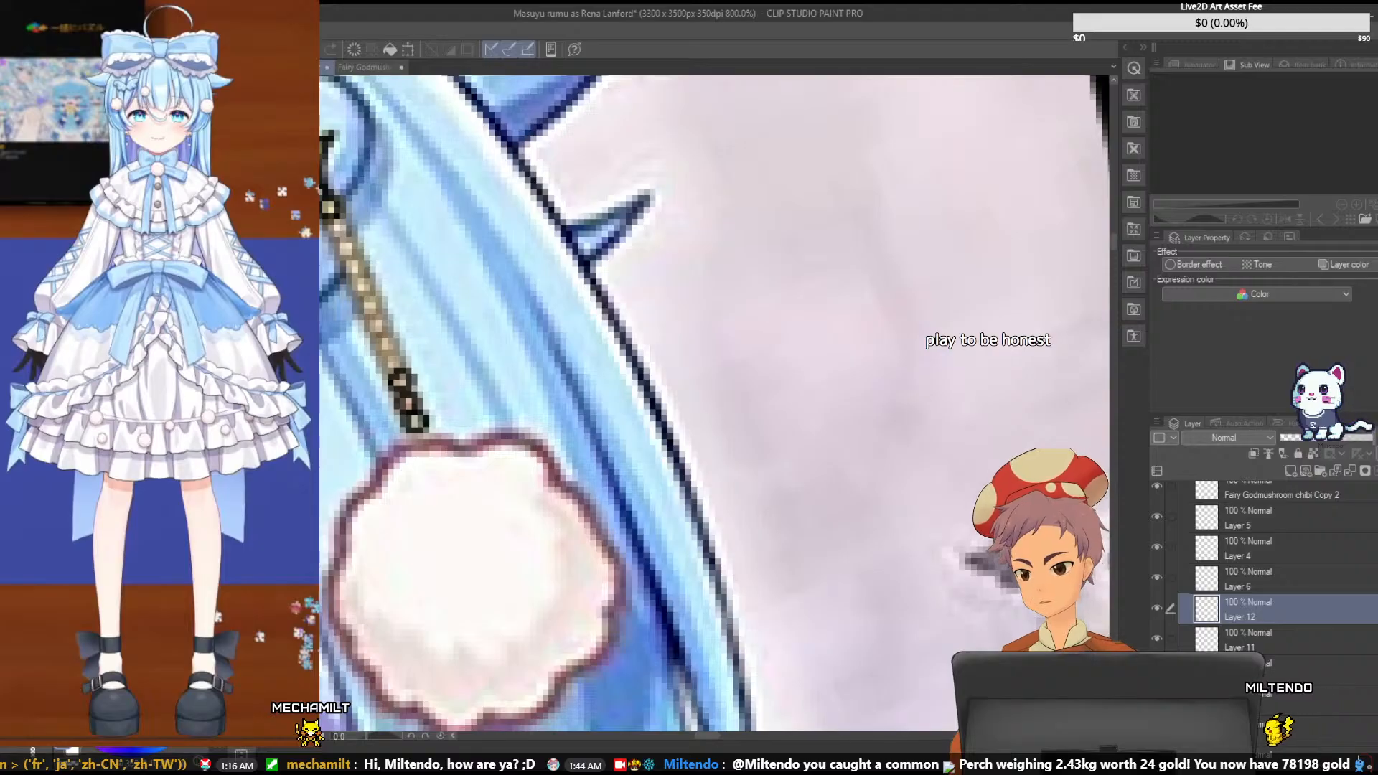
pyautogui.moveTo(389, 361); pyautogui.dragTo(406, 363)
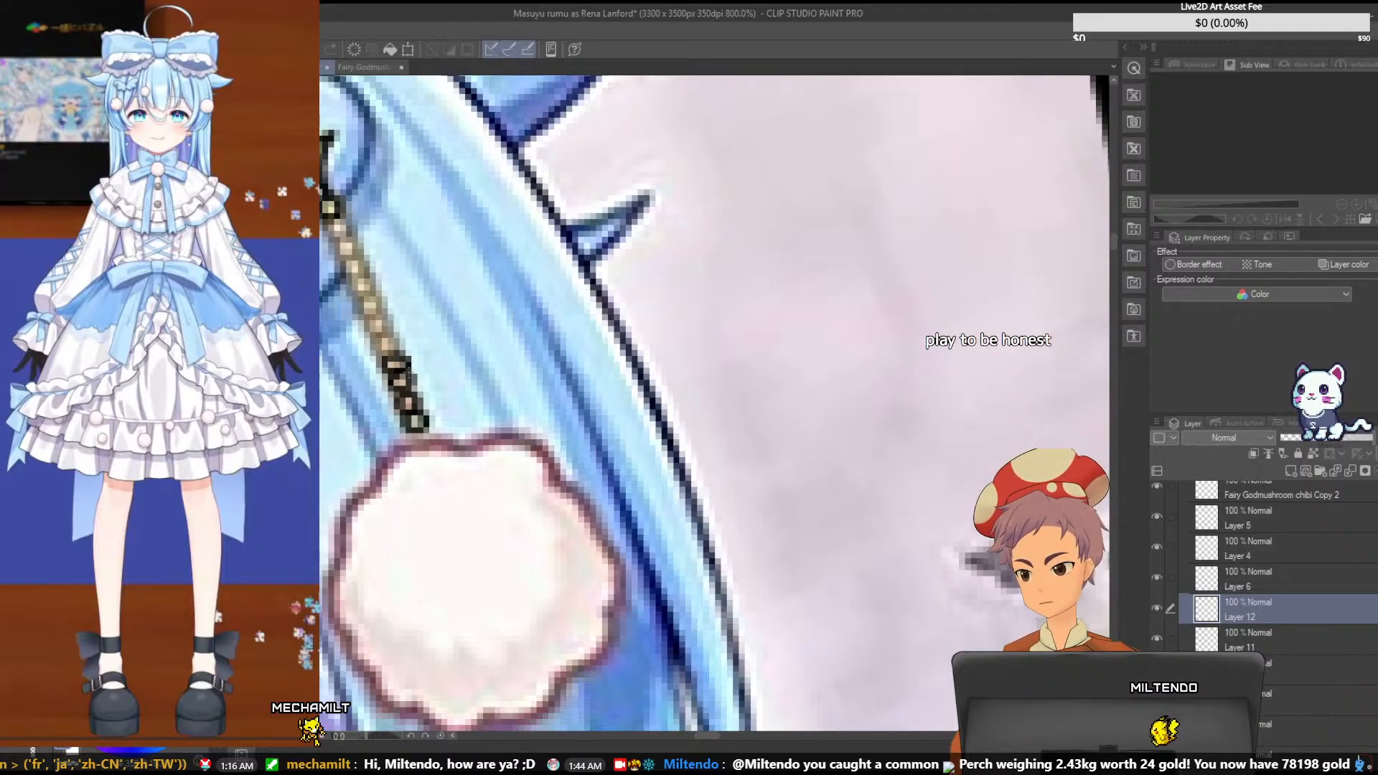
pyautogui.hotkey('ctrl', 'z')
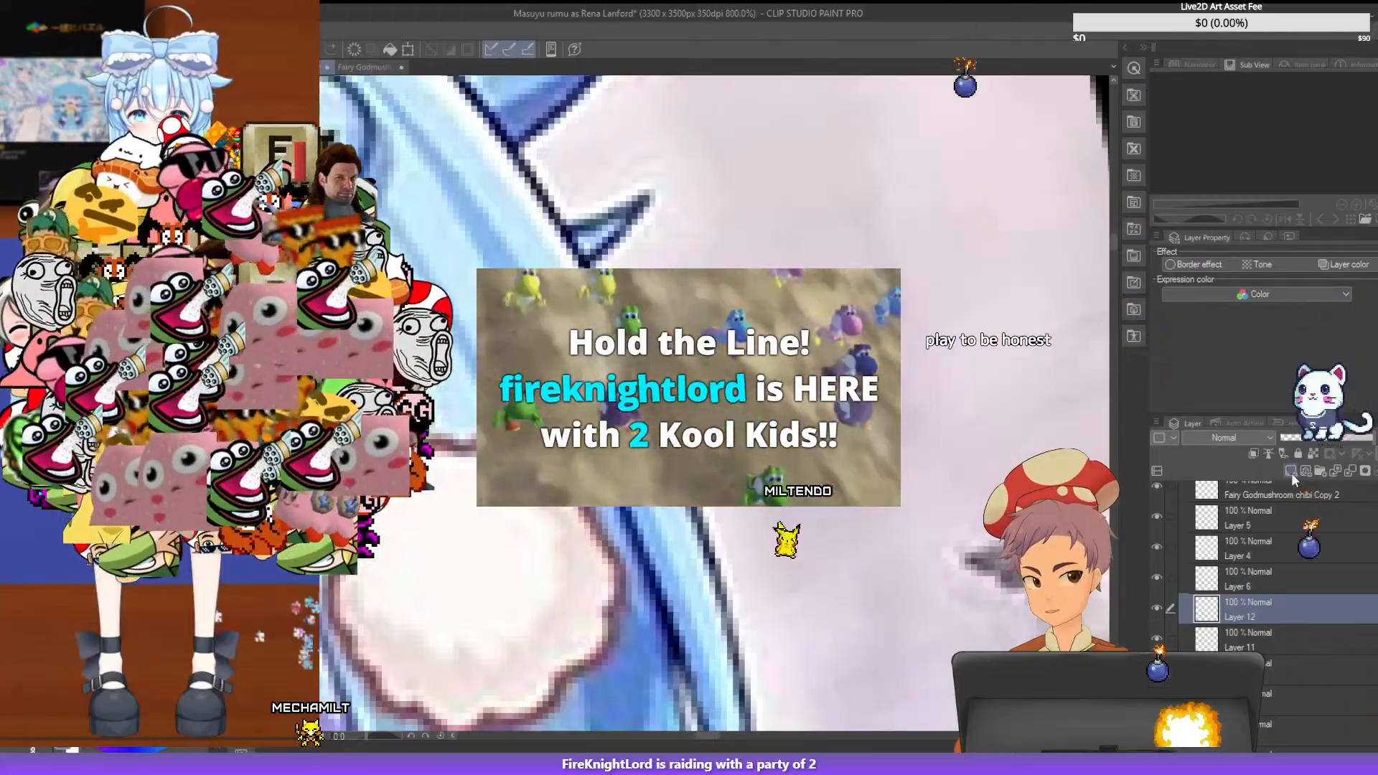
pyautogui.click(1291, 471)
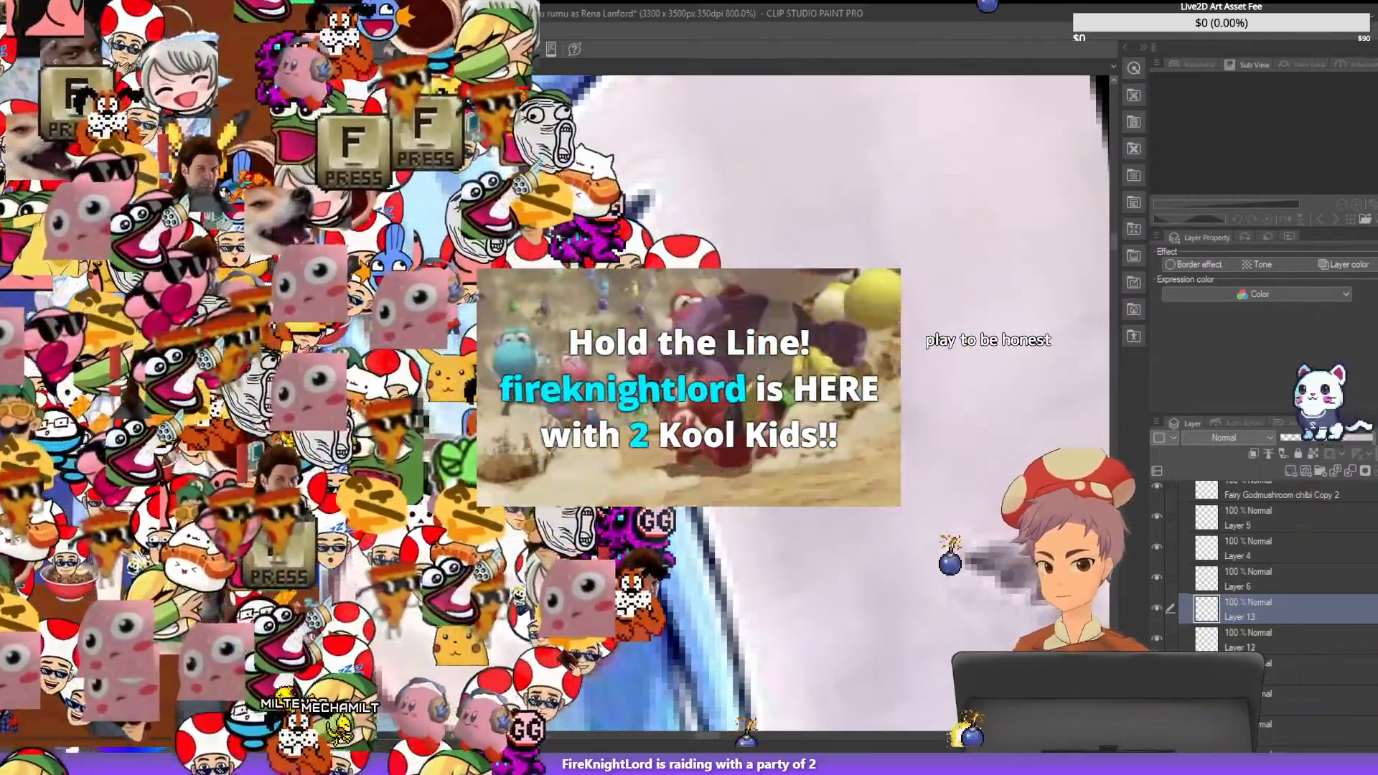
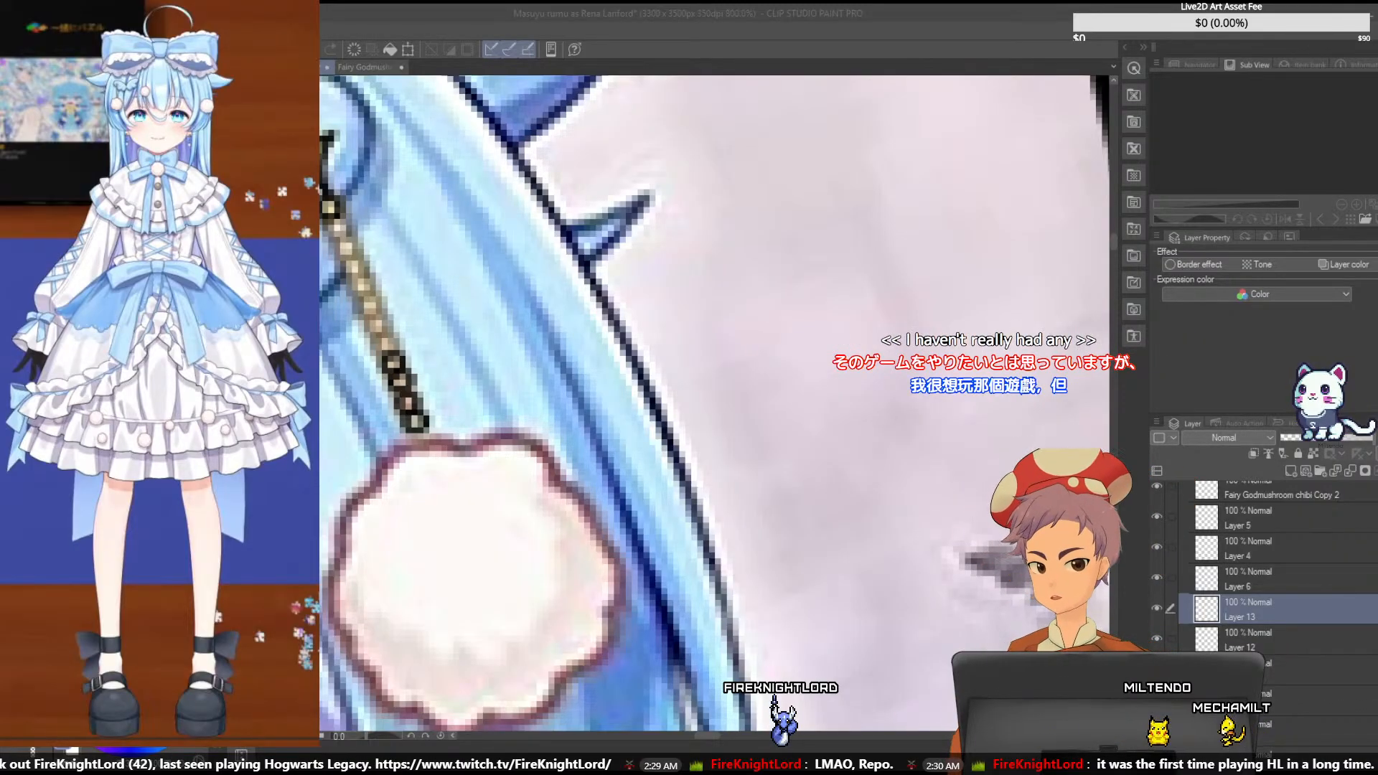
# - Continue the hairpin chain's links above Layer 13, adding new raster layers up to Layer 16, and save the illustration
pyautogui.click(1158, 607)
pyautogui.click(1157, 607)
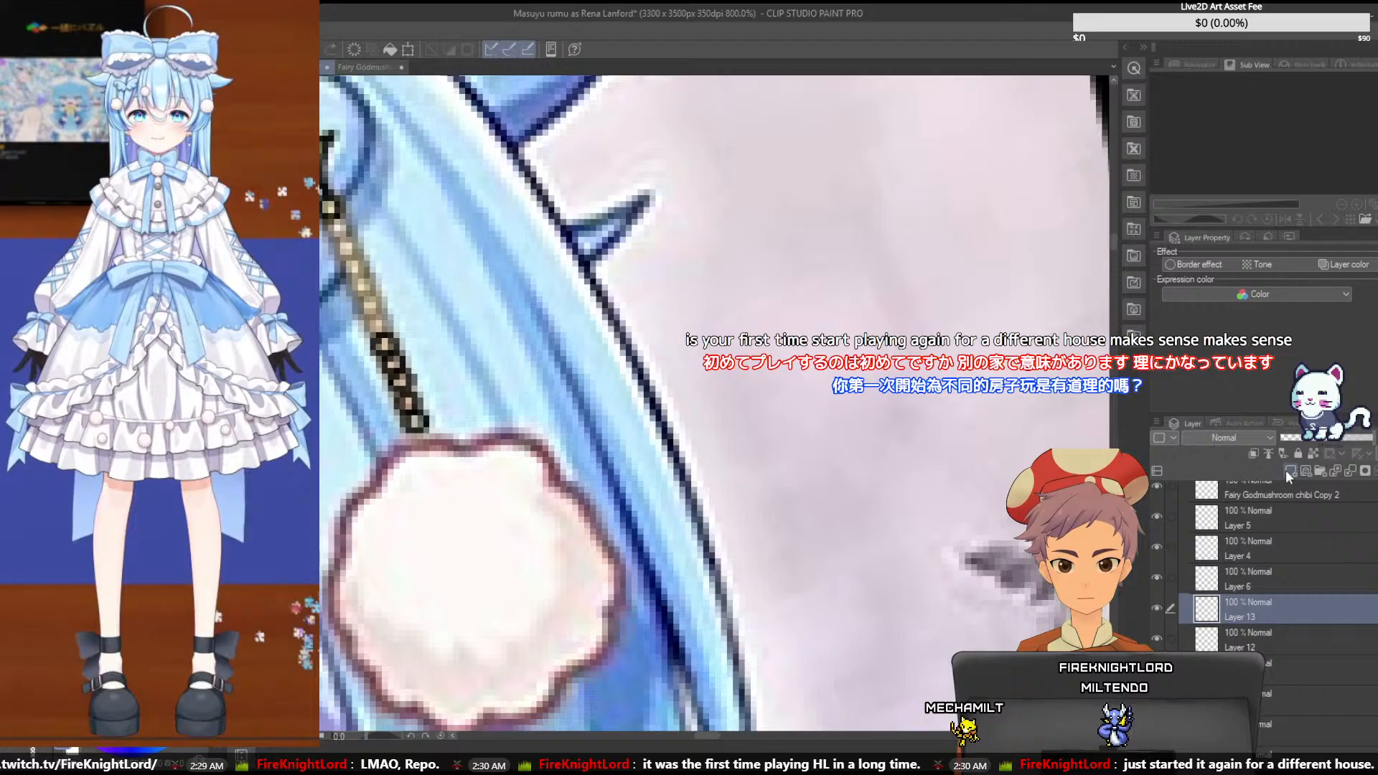
pyautogui.click(1289, 471)
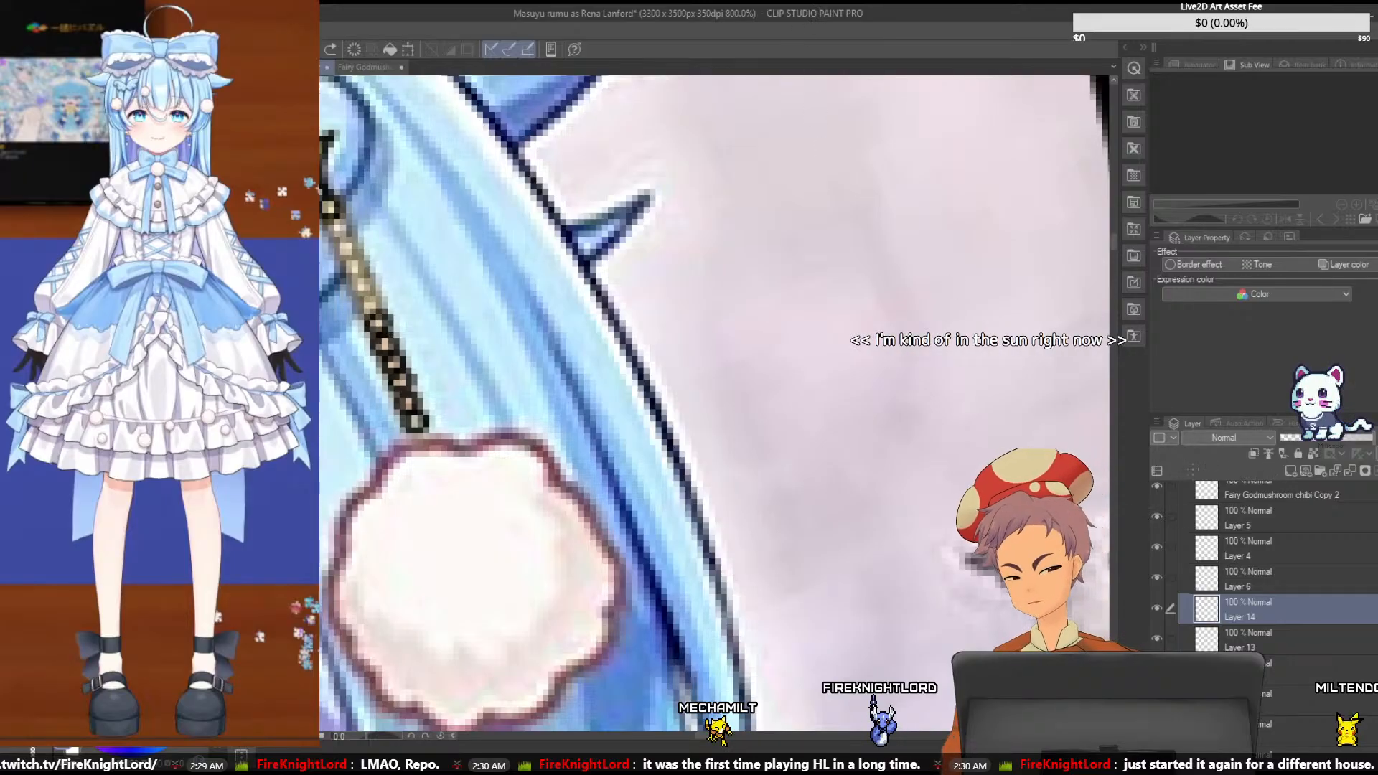
pyautogui.click(1289, 470)
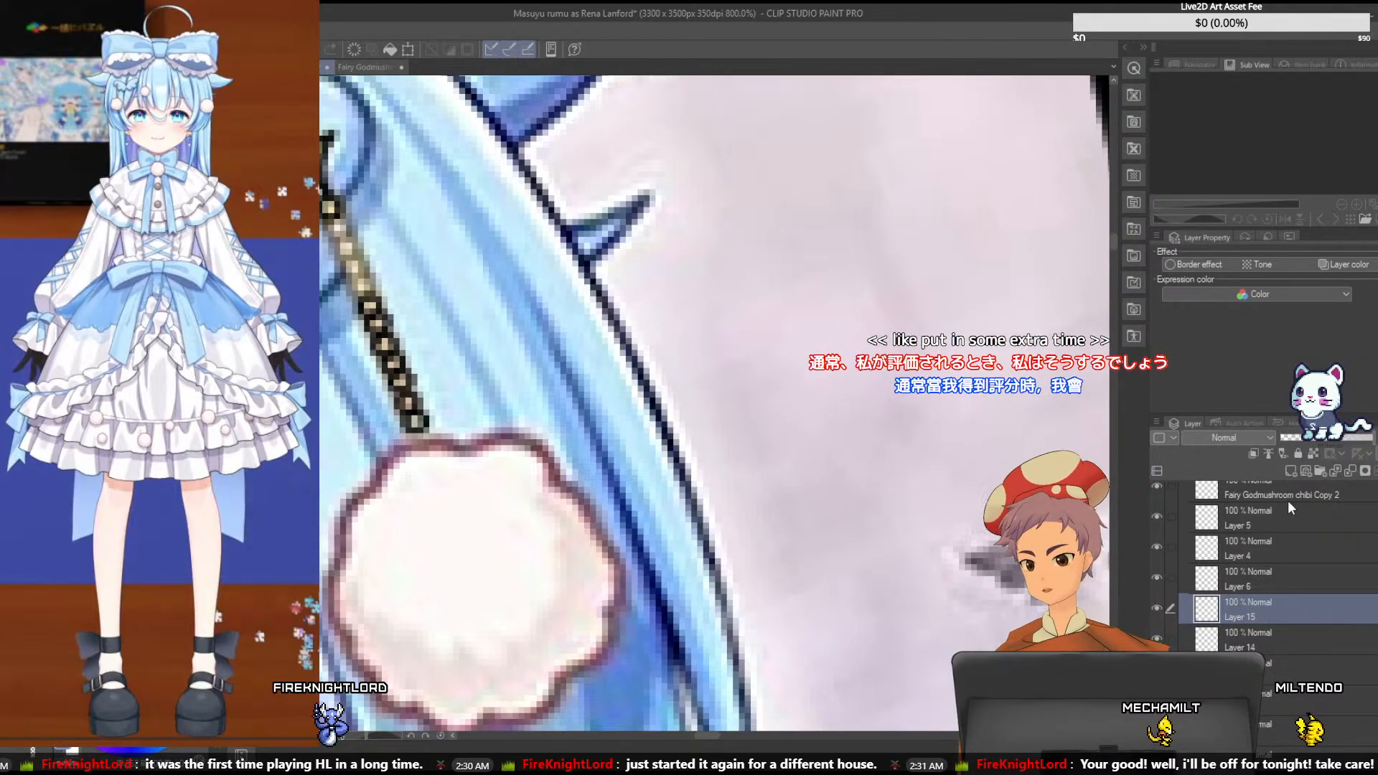
pyautogui.click(1291, 471)
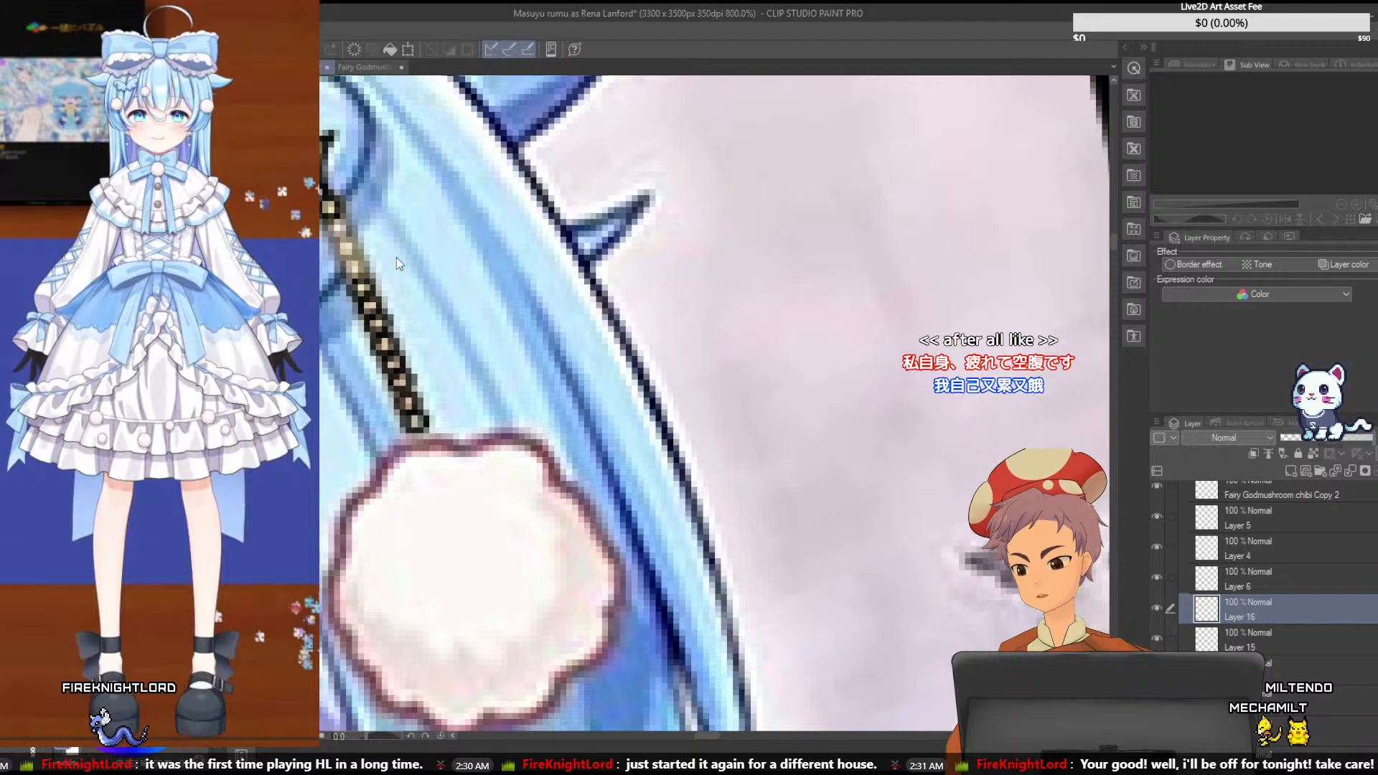
pyautogui.hotkey('ctrl', 'z')
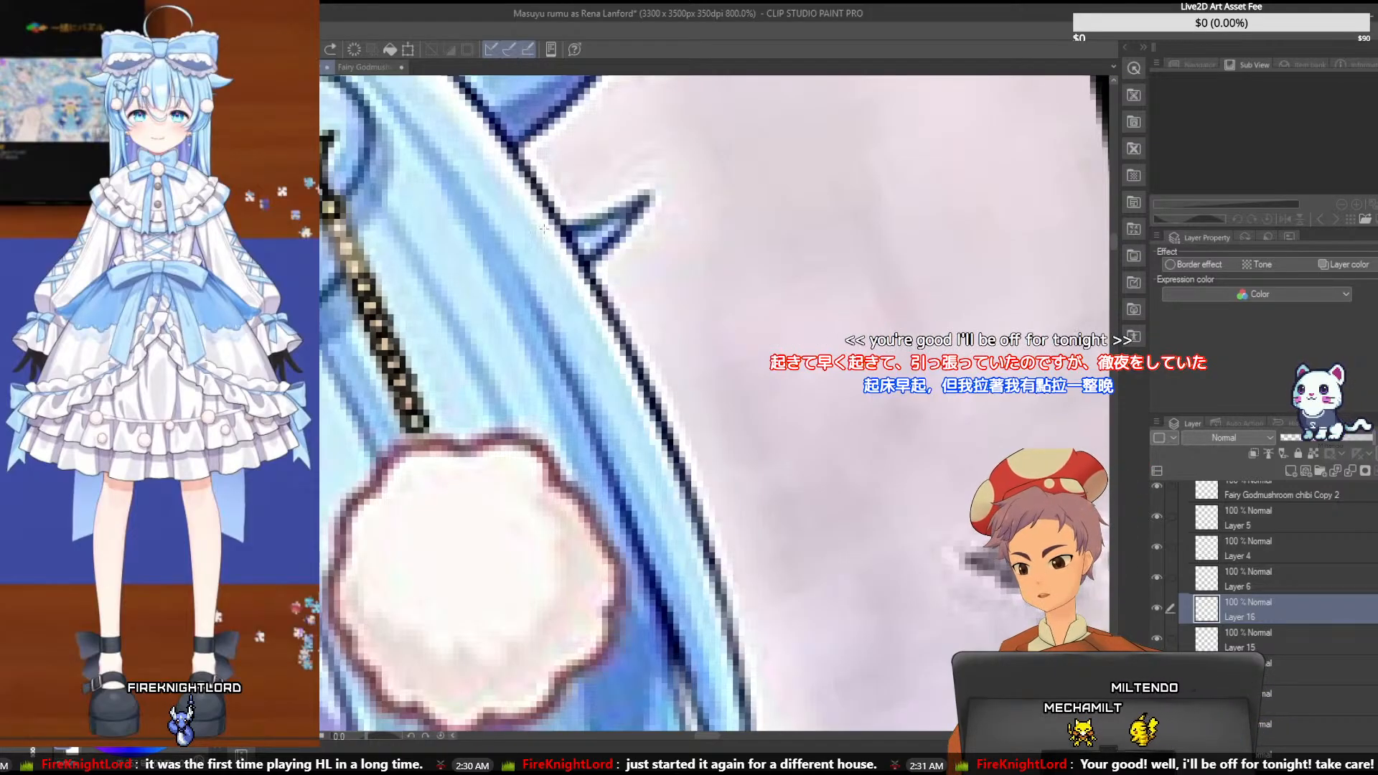
pyautogui.hotkey('ctrl', 's')
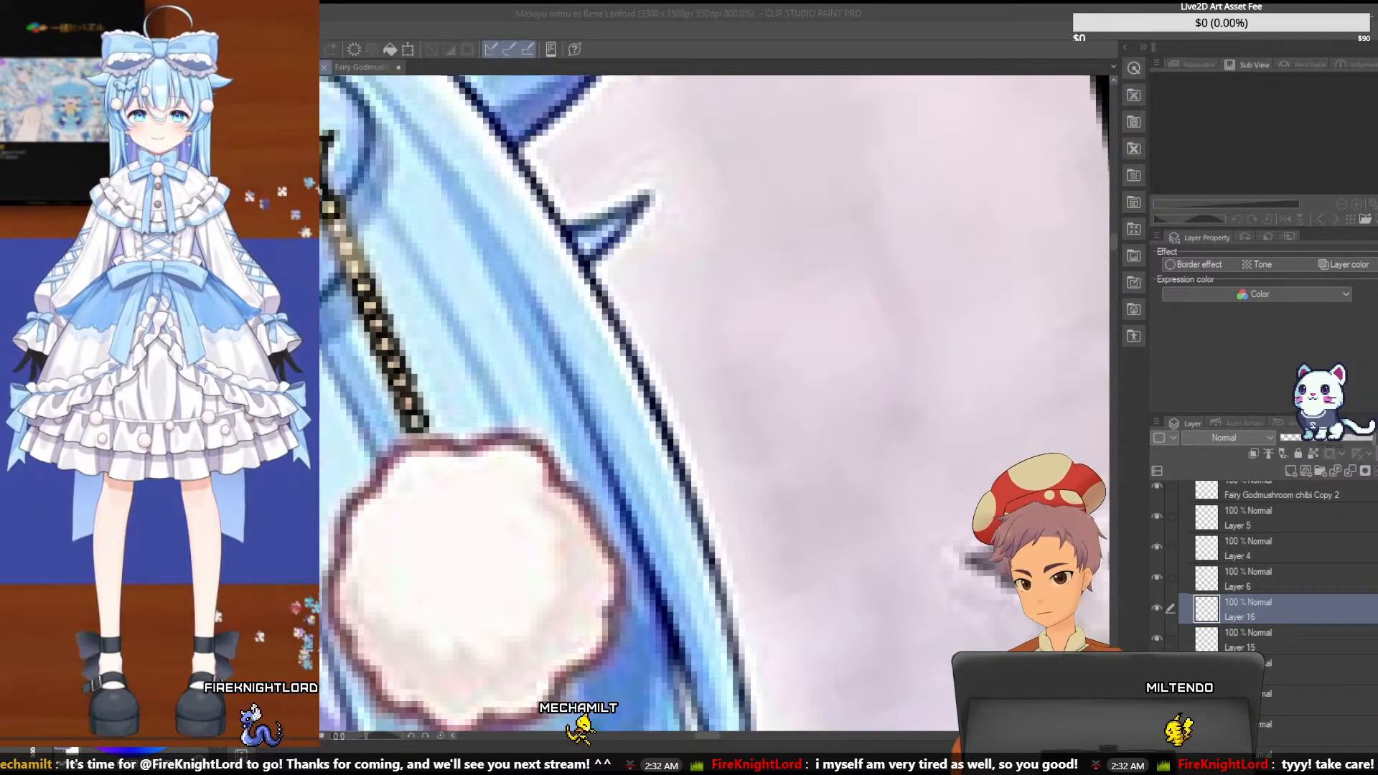
# - Draw the remaining links up to the top of the hairpin chain on new layers through Layer 19 and save
pyautogui.click(1291, 472)
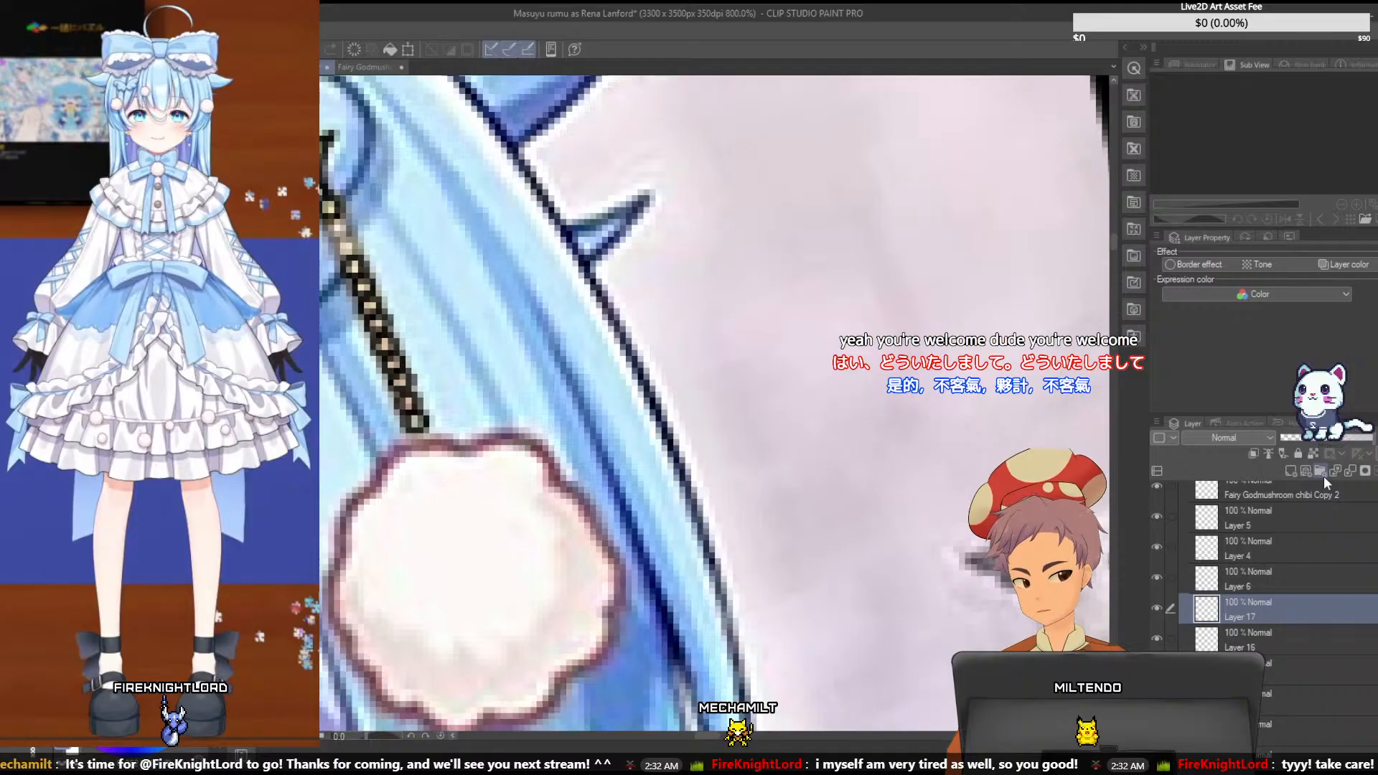
pyautogui.hotkey('ctrl', 's')
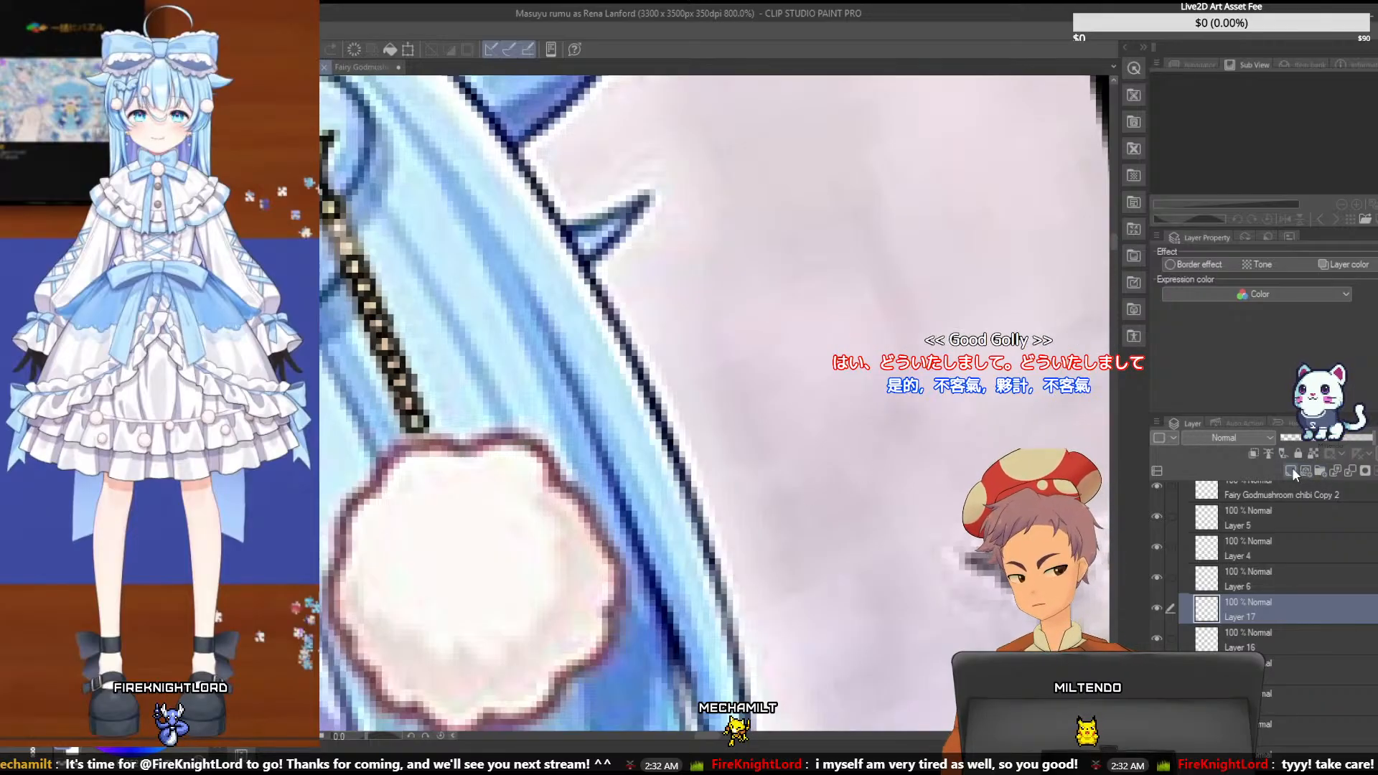
pyautogui.click(1292, 467)
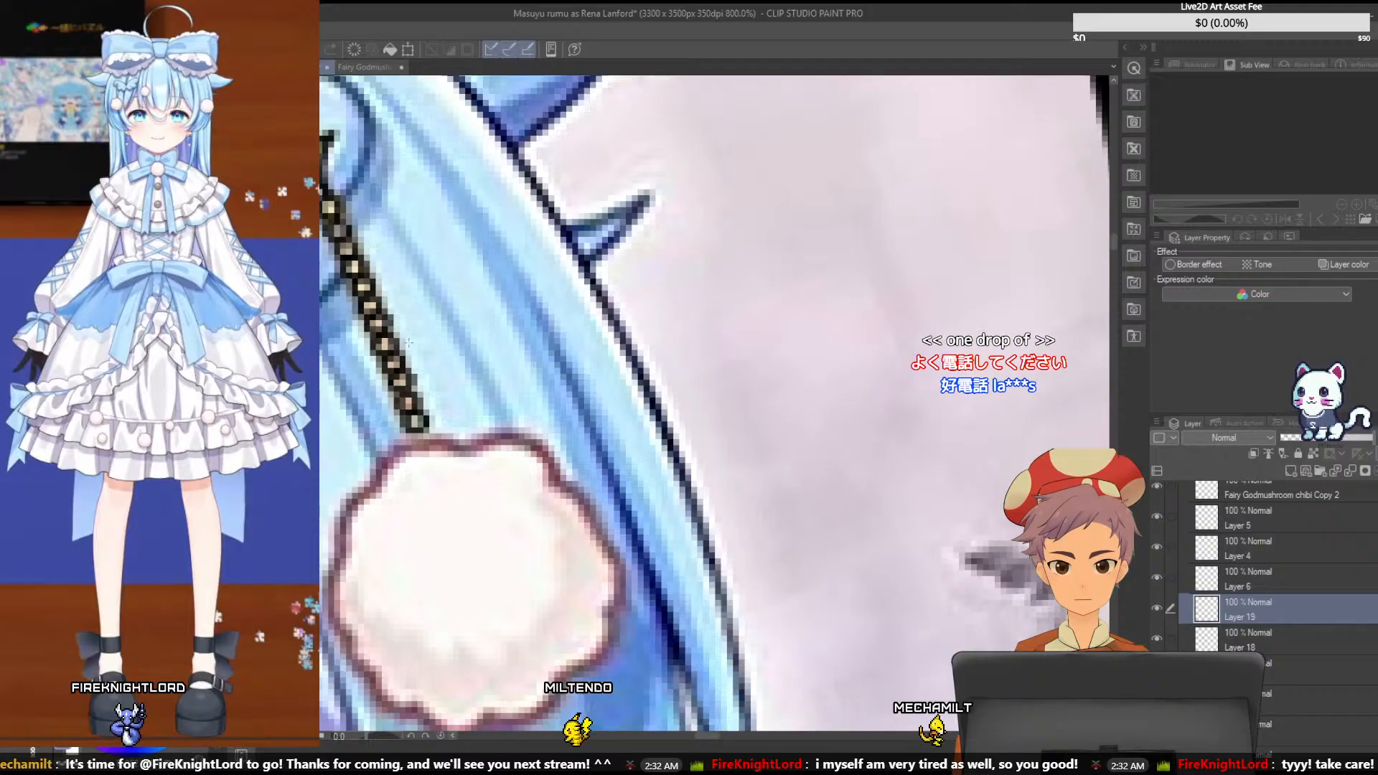
pyautogui.hotkey('ctrl', 's')
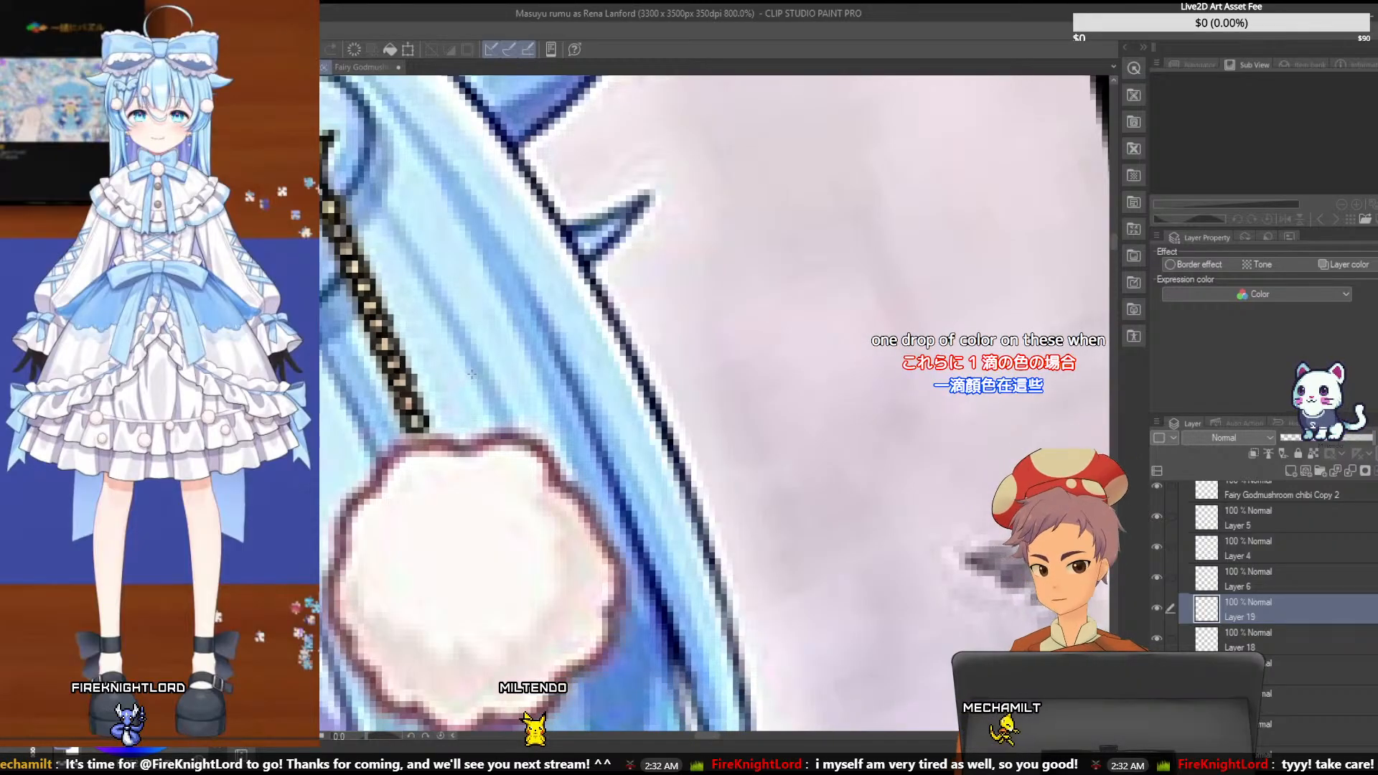
# - Examine the traced chain from full-figure to close-up scale against the reference thumbnail and the character sketch
pyautogui.hotkey('ctrl', 'alt', '0')
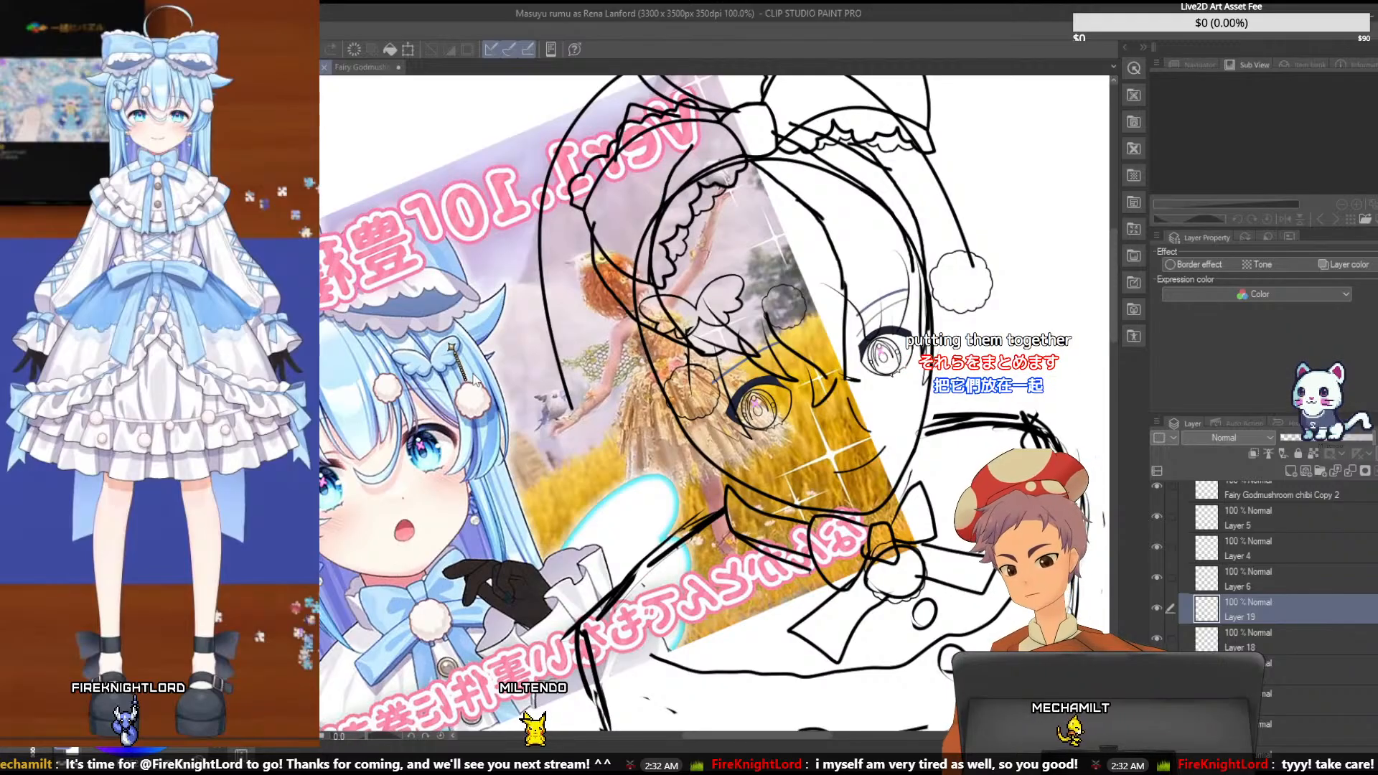
pyautogui.scroll(1, 474, 380)
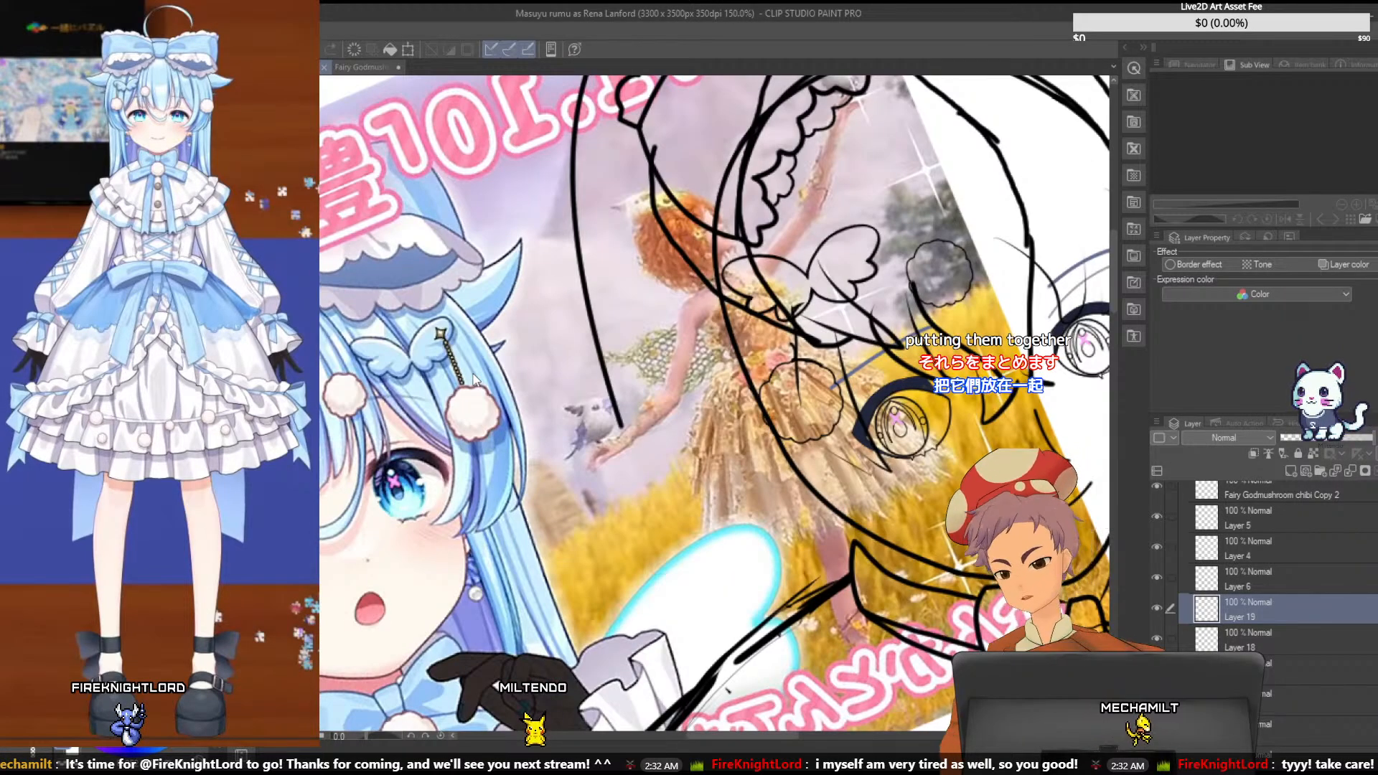
pyautogui.scroll(1, 474, 381)
pyautogui.scroll(3, 474, 381)
pyautogui.hotkey('ctrl', '0')
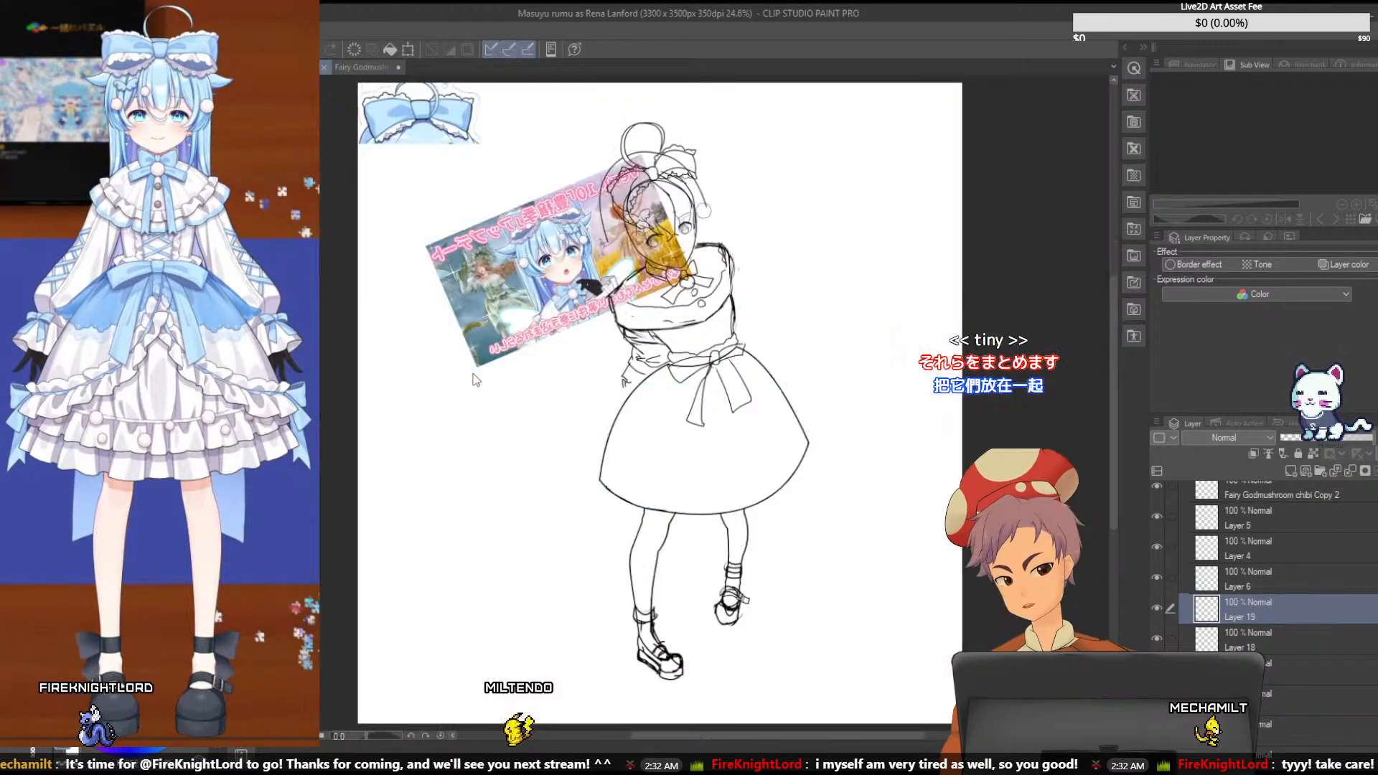
pyautogui.scroll(2, 474, 381)
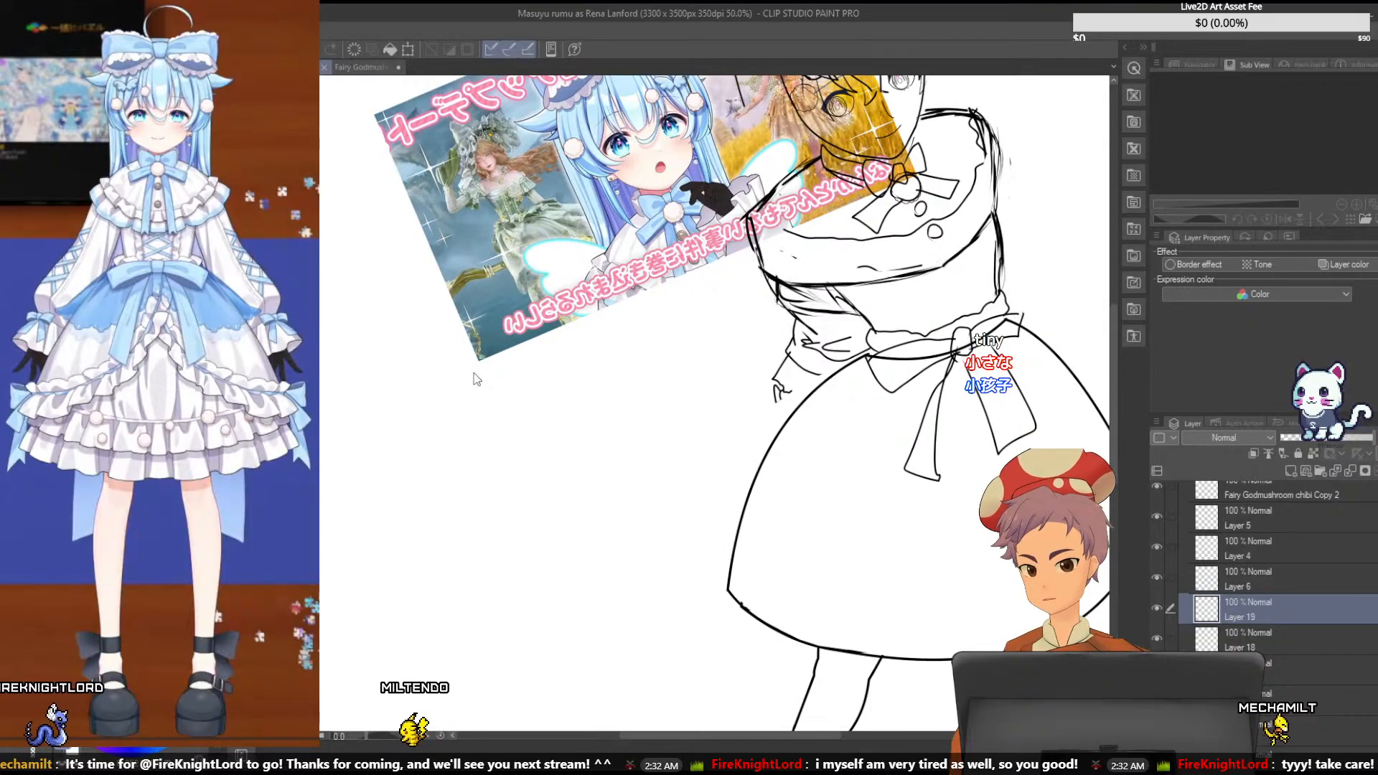
pyautogui.scroll(3, 473, 380)
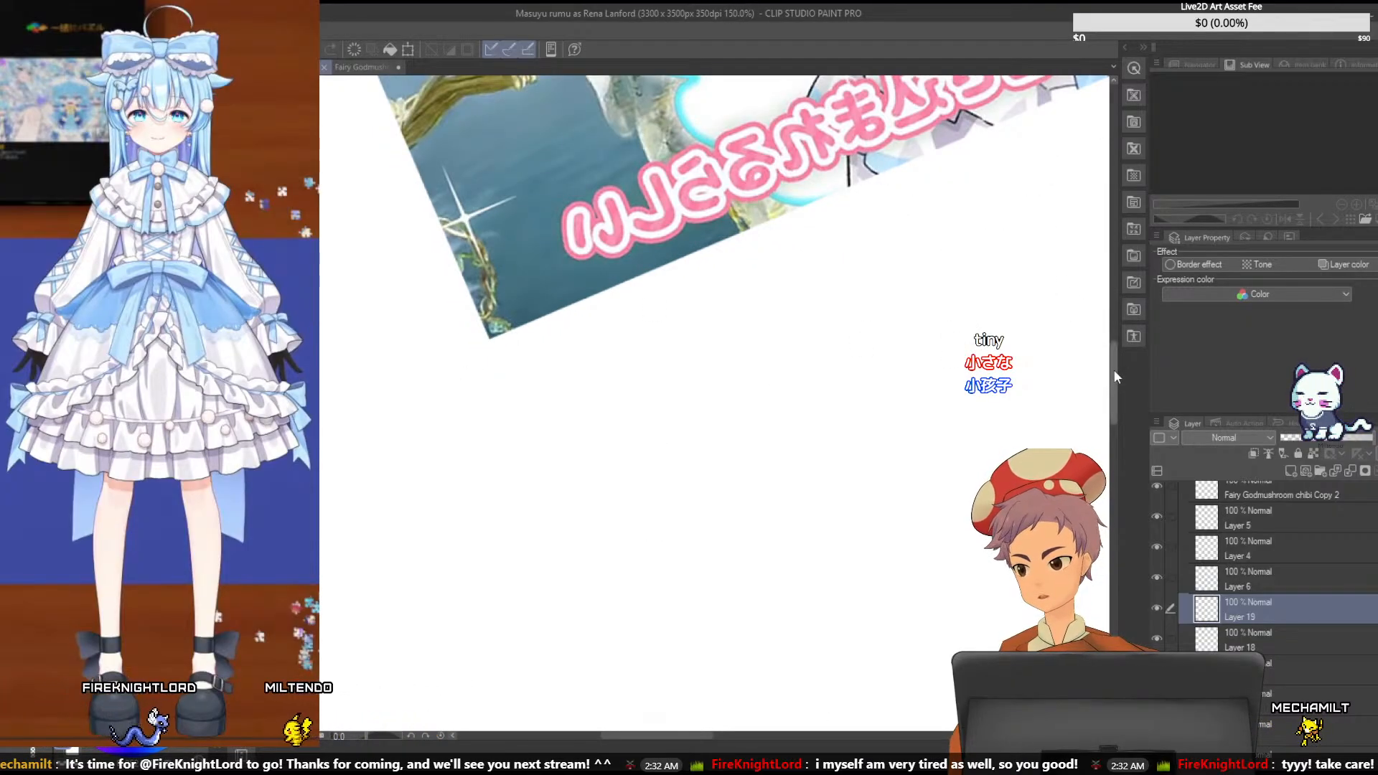
pyautogui.moveTo(1114, 370); pyautogui.dragTo(1115, 287)
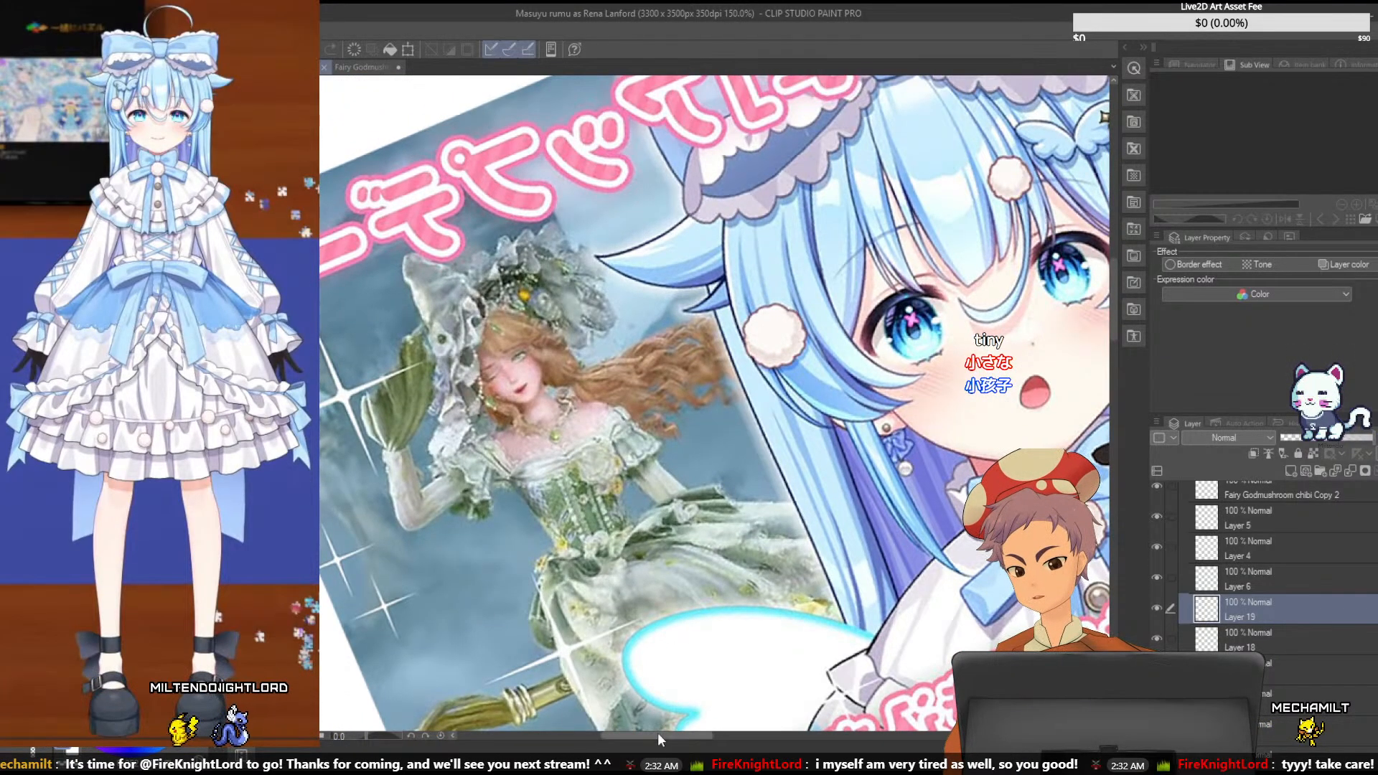
pyautogui.moveTo(647, 736); pyautogui.dragTo(718, 736)
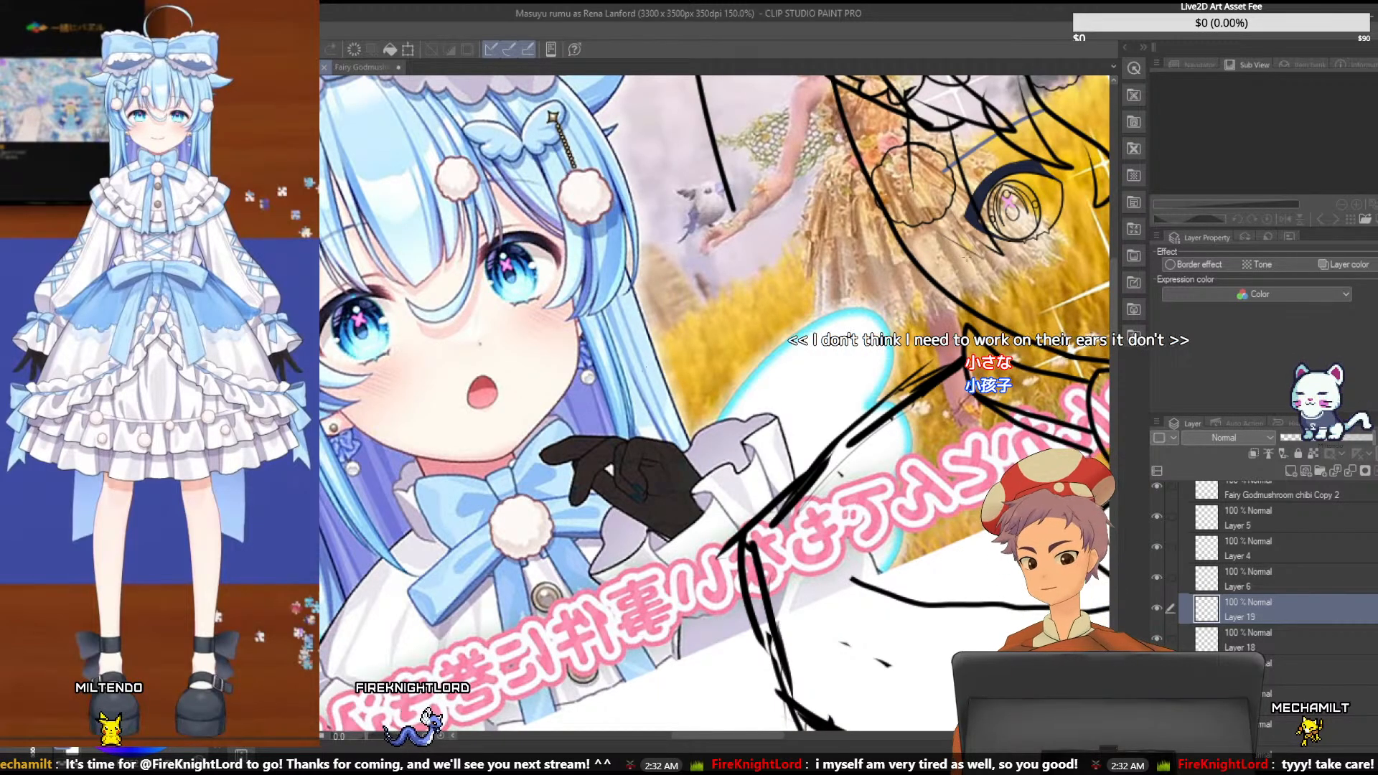
pyautogui.moveTo(1116, 293); pyautogui.dragTo(1116, 264)
pyautogui.scroll(1, 653, 368)
pyautogui.scroll(2, 653, 374)
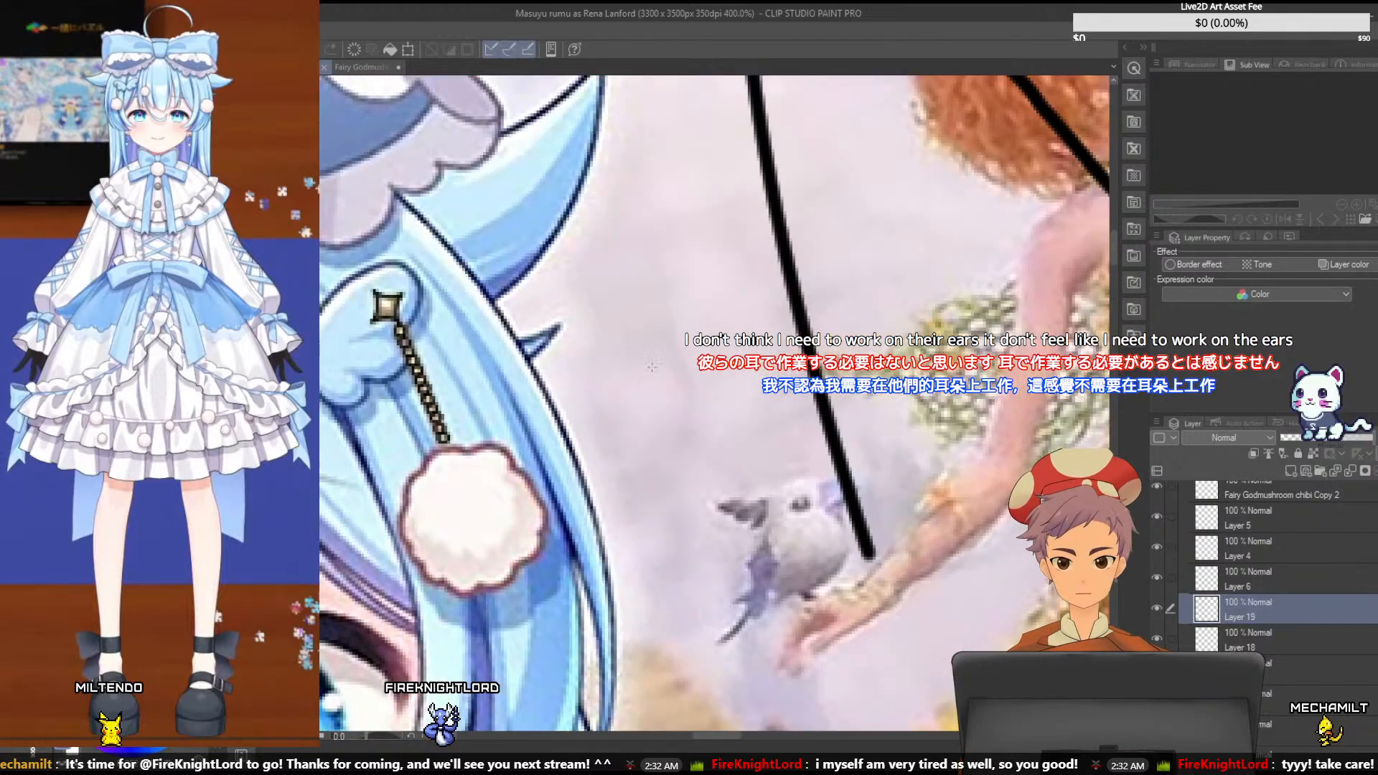
pyautogui.scroll(-3, 651, 367)
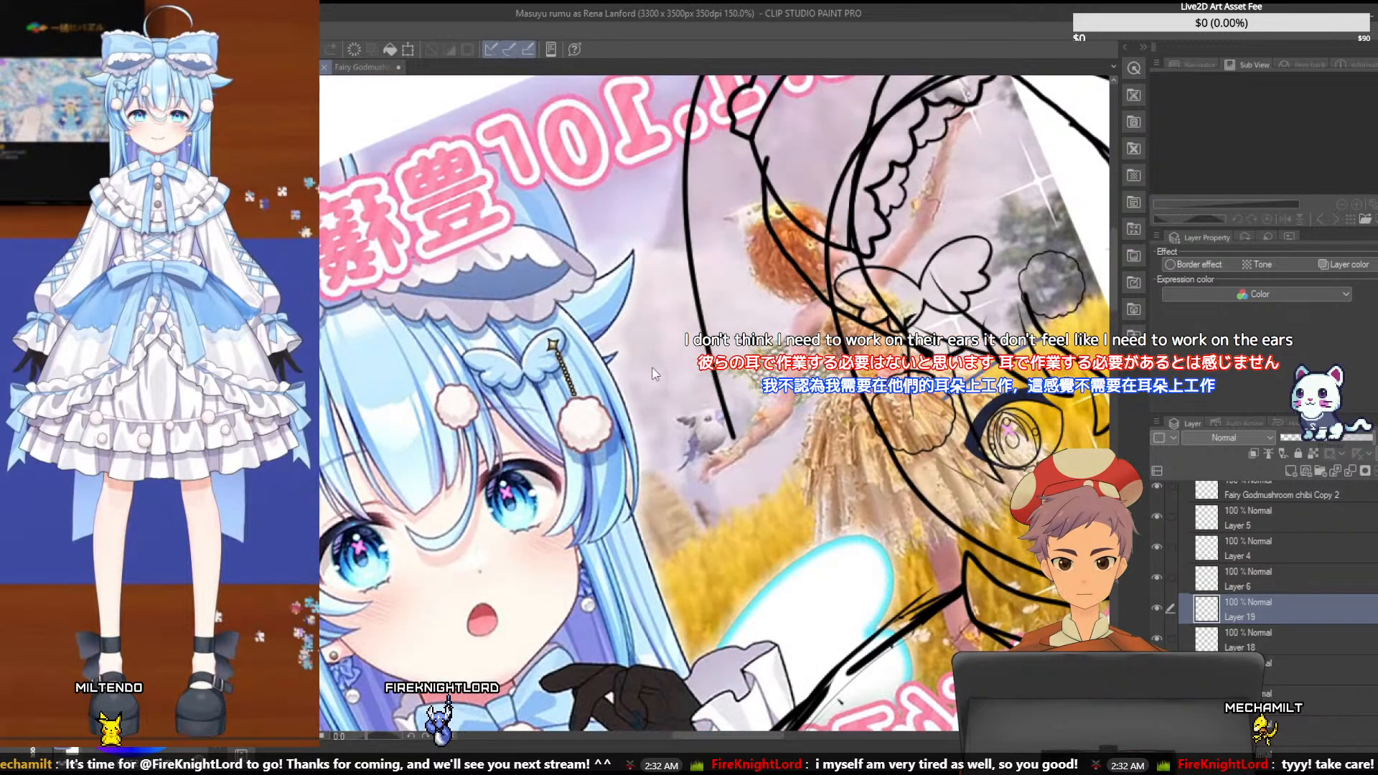
pyautogui.scroll(1, 653, 373)
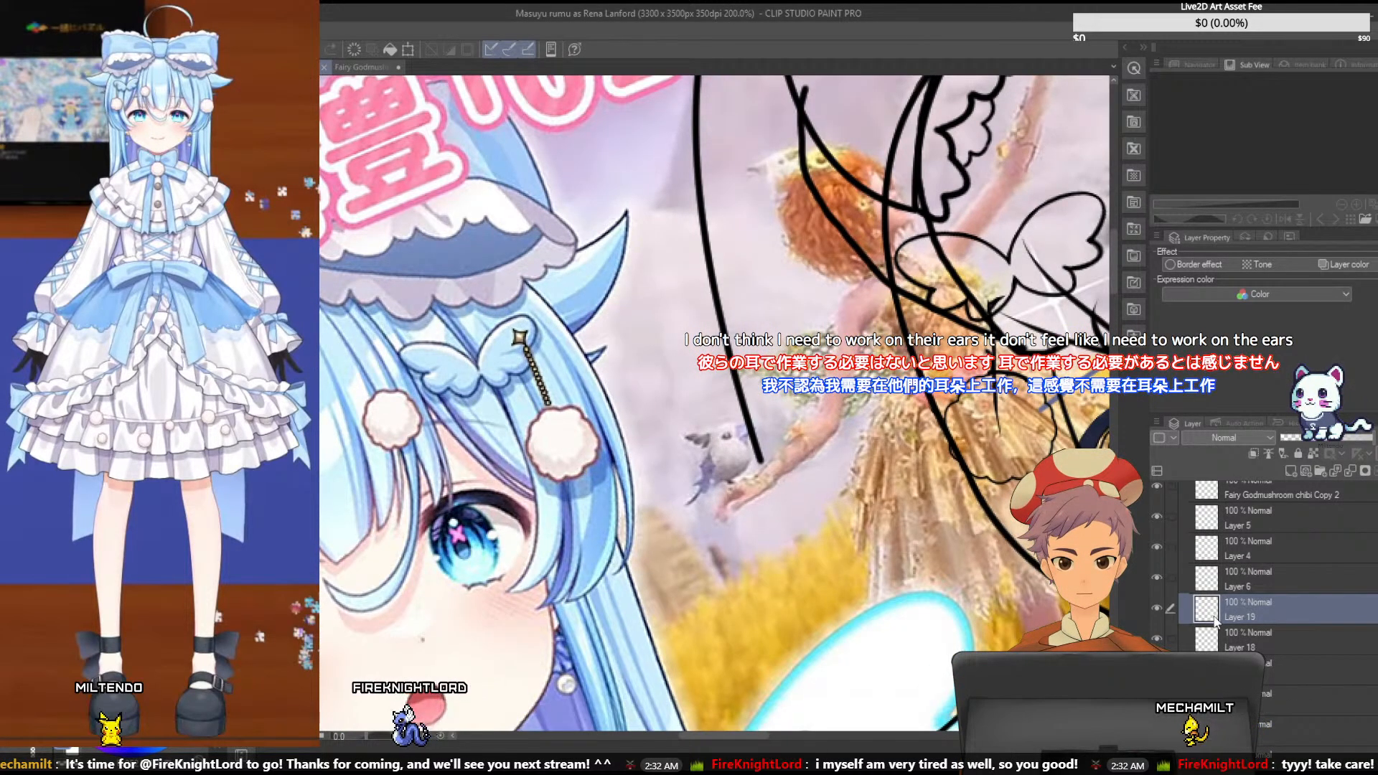
# - Hide Layer 6 and merge the separate chain-link layers from Layer 19 down into Layer 7
pyautogui.click(1157, 576)
pyautogui.click(1256, 637)
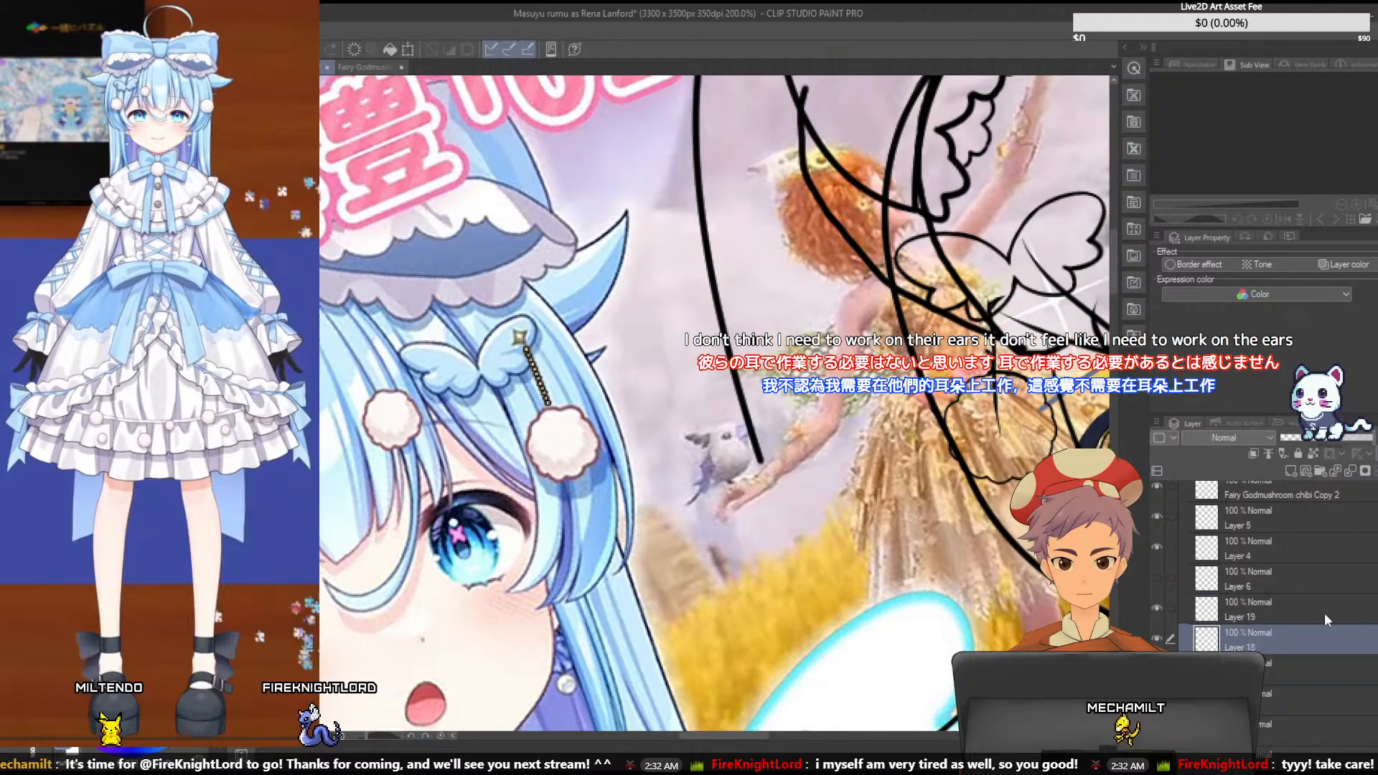
pyautogui.click(1233, 611)
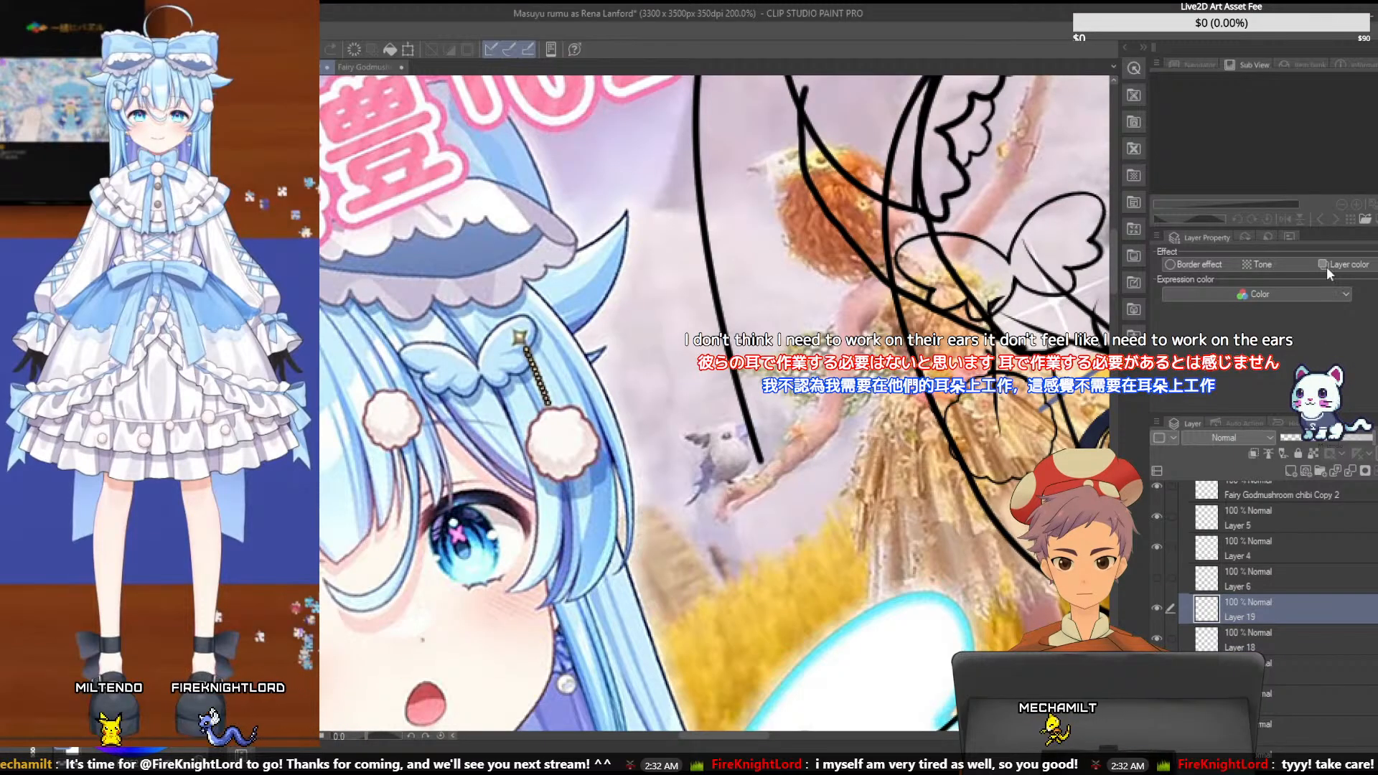
pyautogui.hotkey('ctrl', 'e')
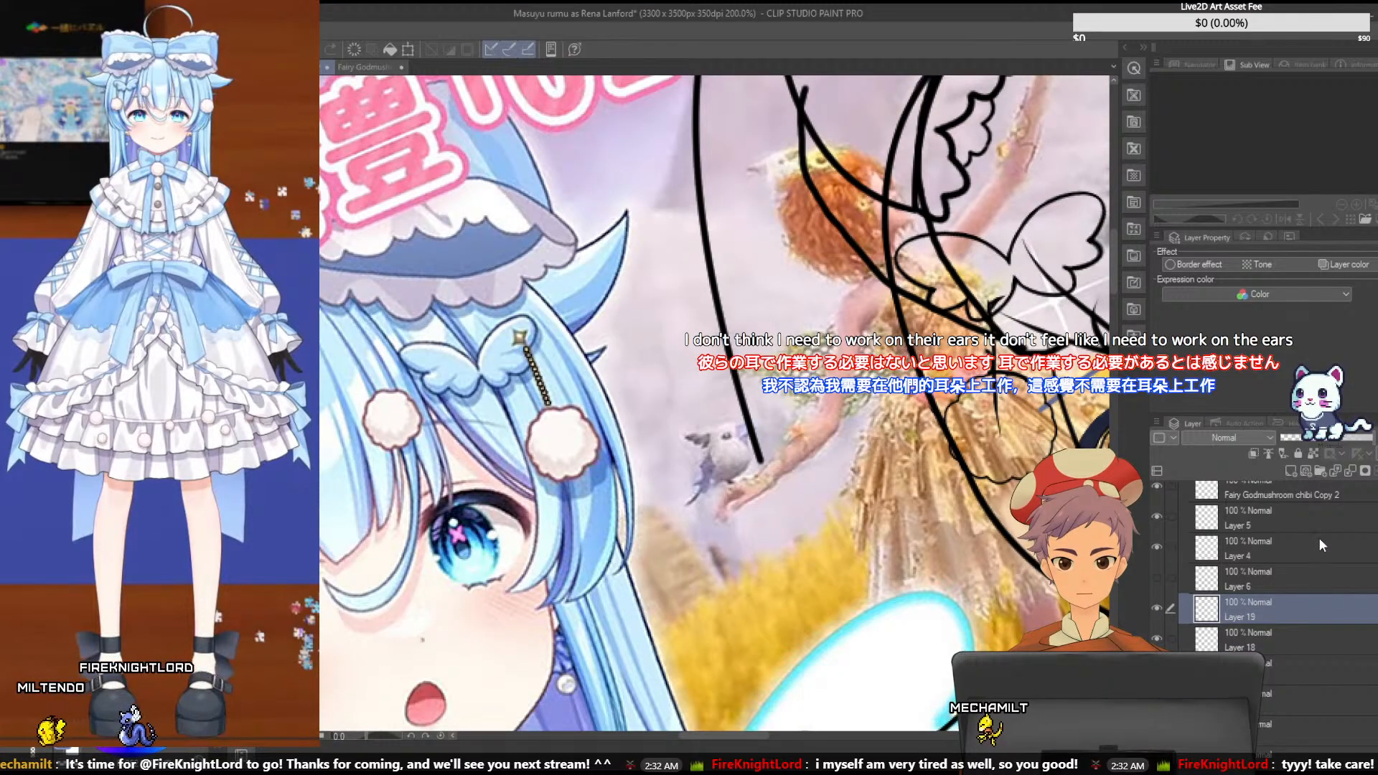
pyautogui.hotkey('ctrl', 'e')
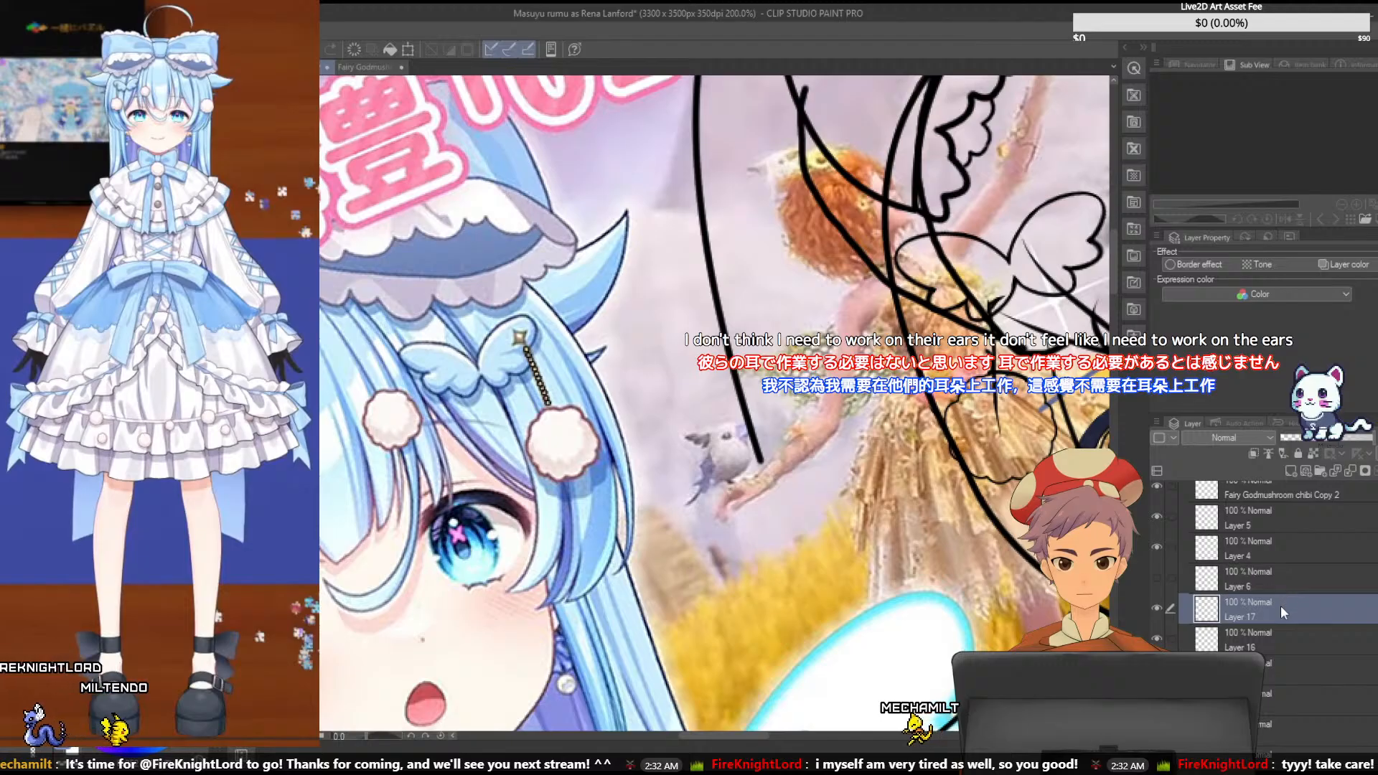
pyautogui.hotkey('ctrl', 'e')
pyautogui.hotkey('ctrl', 'e')
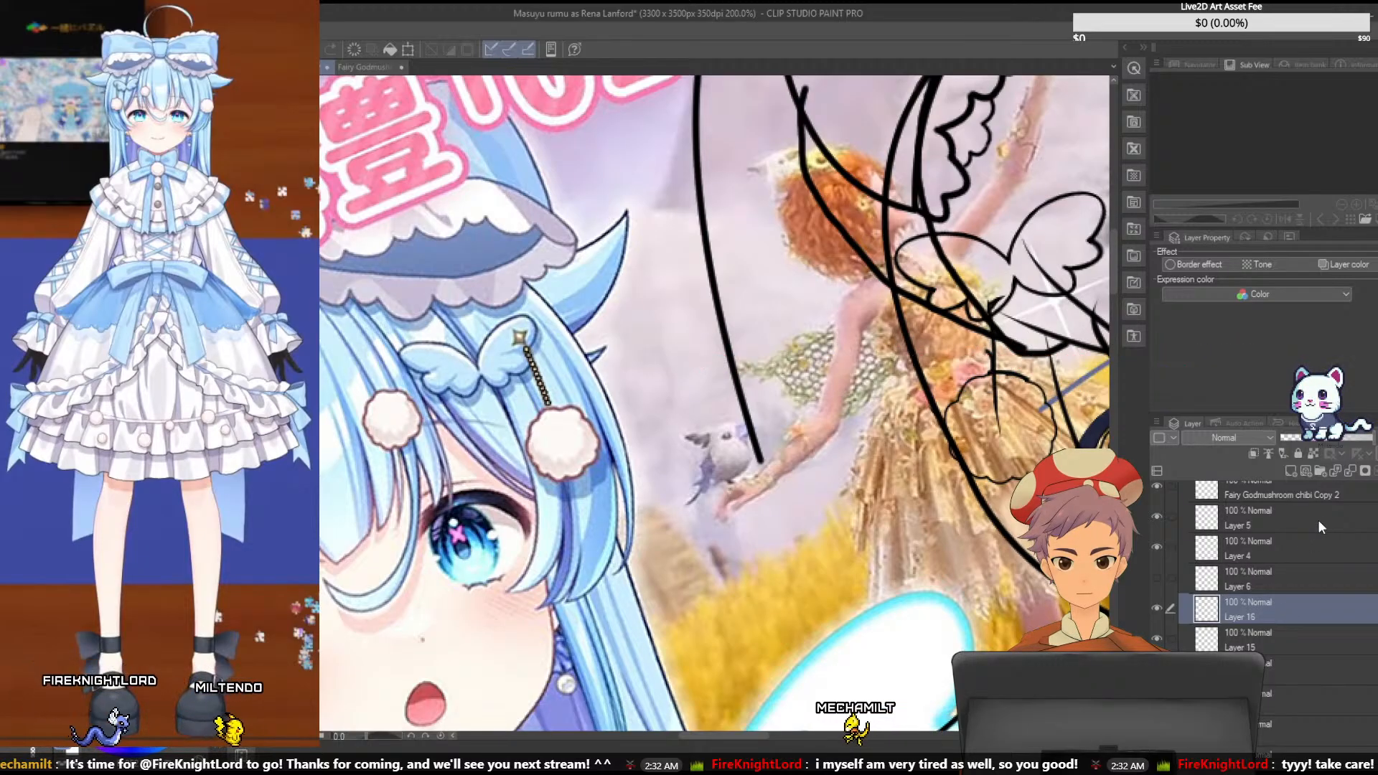
pyautogui.hotkey('ctrl', 'e')
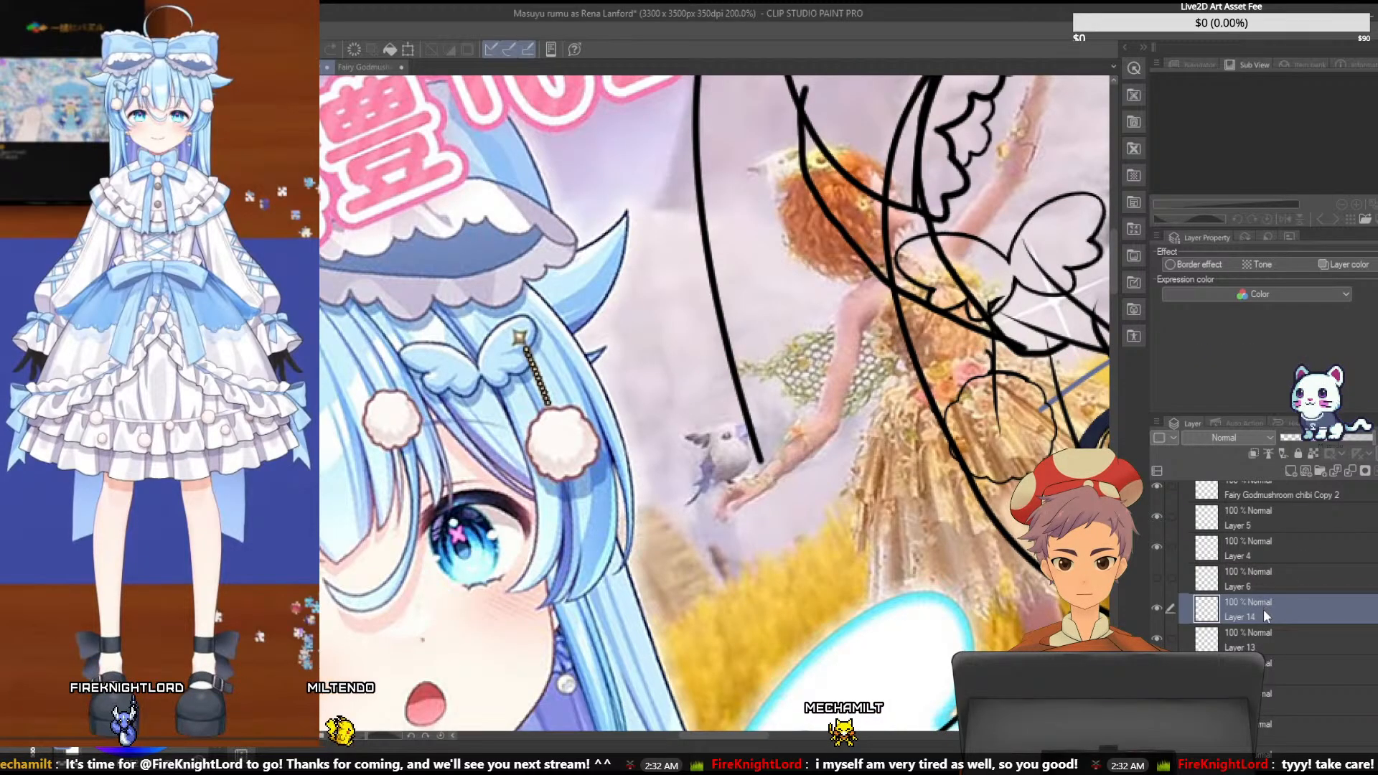
pyautogui.hotkey('ctrl', 'e')
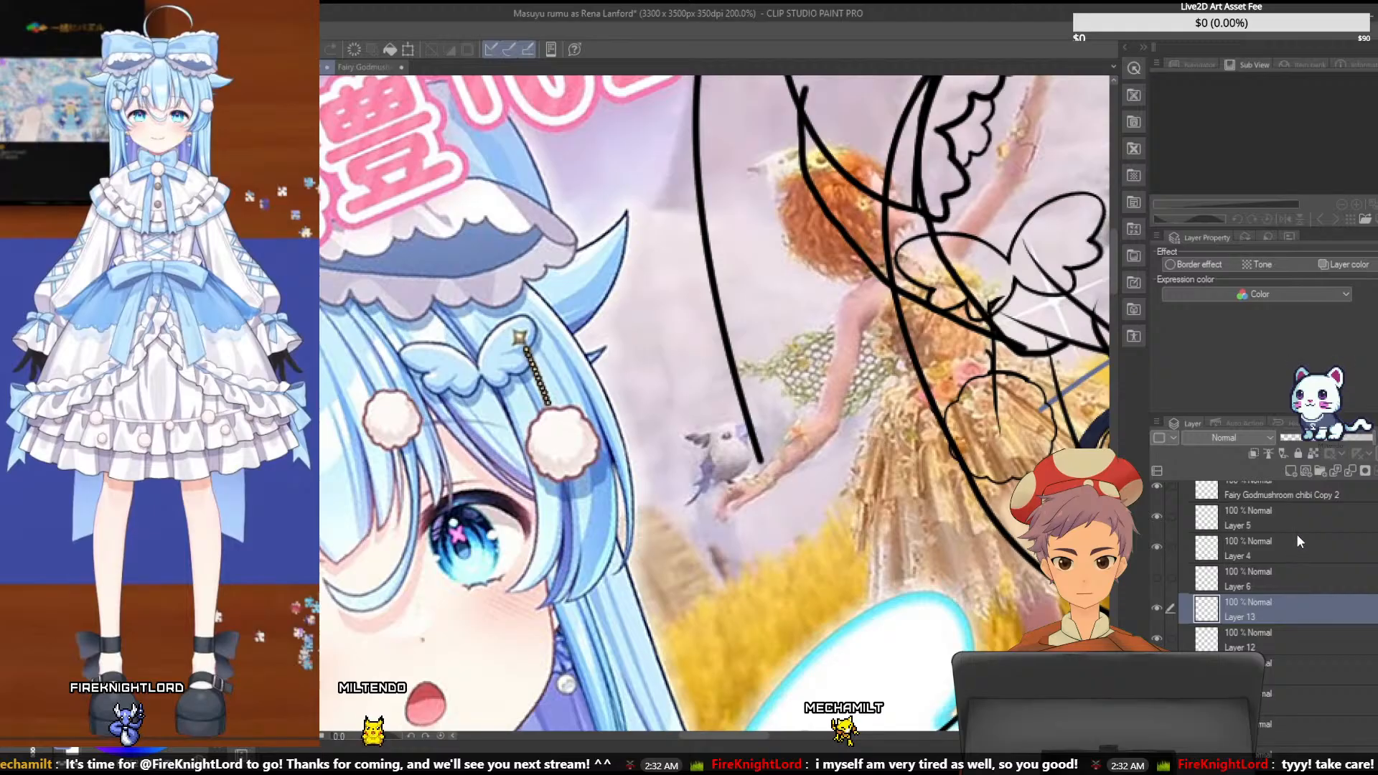
pyautogui.hotkey('ctrl', 'e')
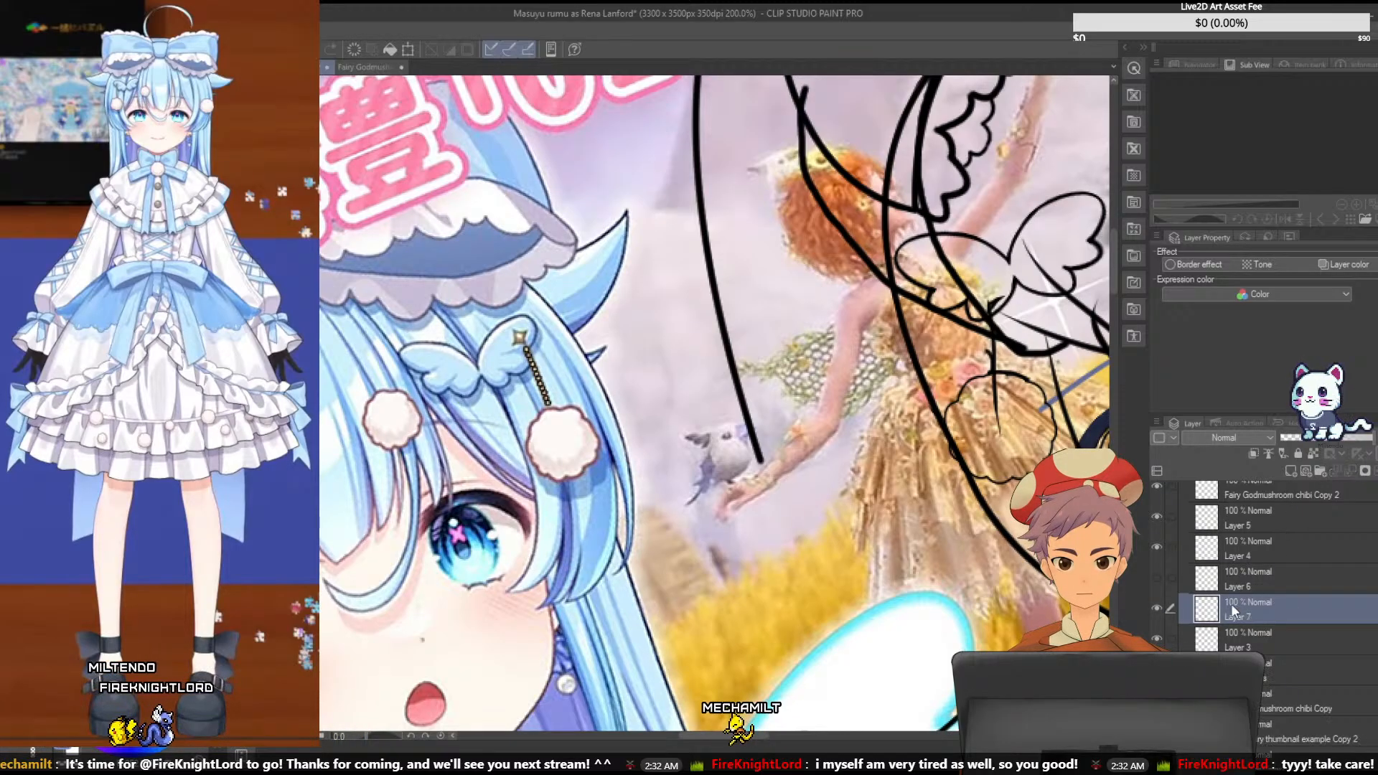
pyautogui.hotkey('ctrl', 'e')
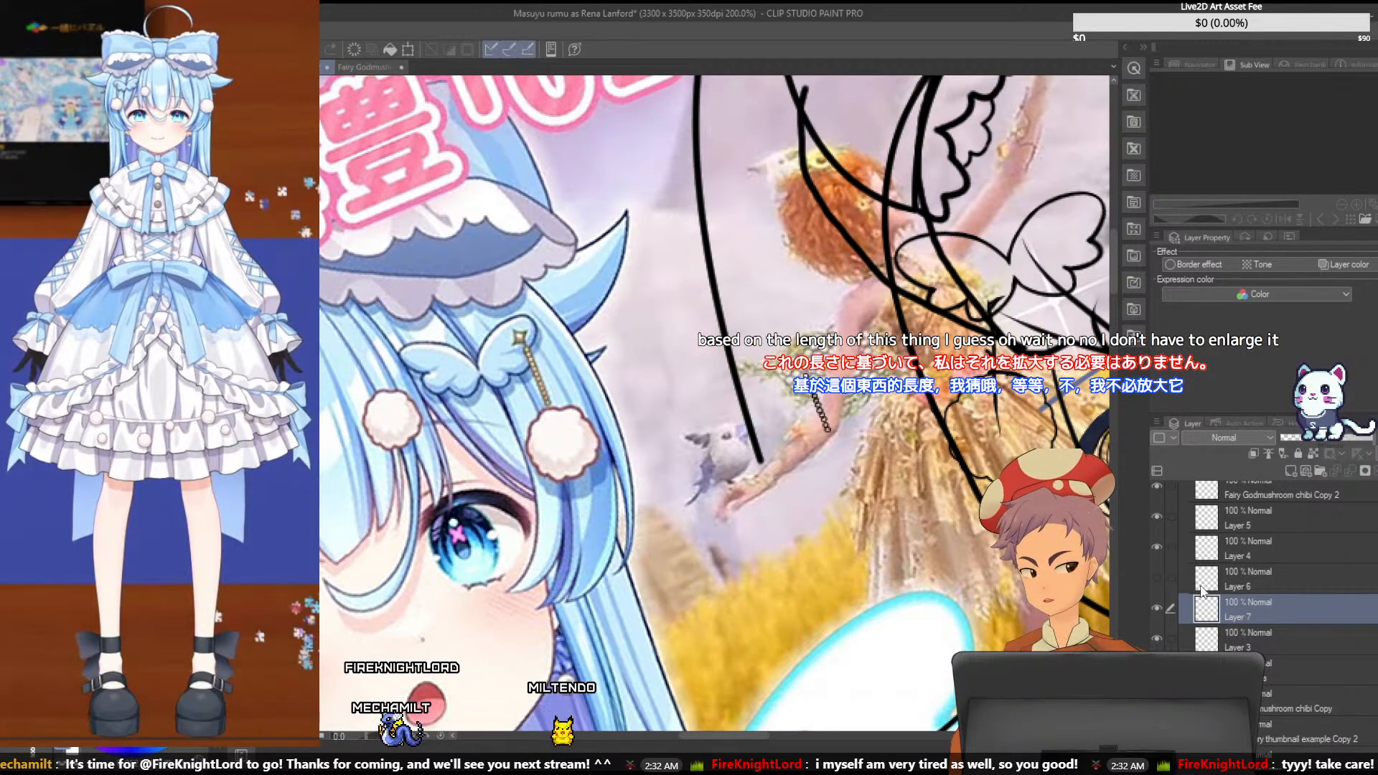
# - Show Layer 6 and place its star on the sketched butterfly pin, comparing with the Fairy Godmushroom chibi image
pyautogui.click(1226, 574)
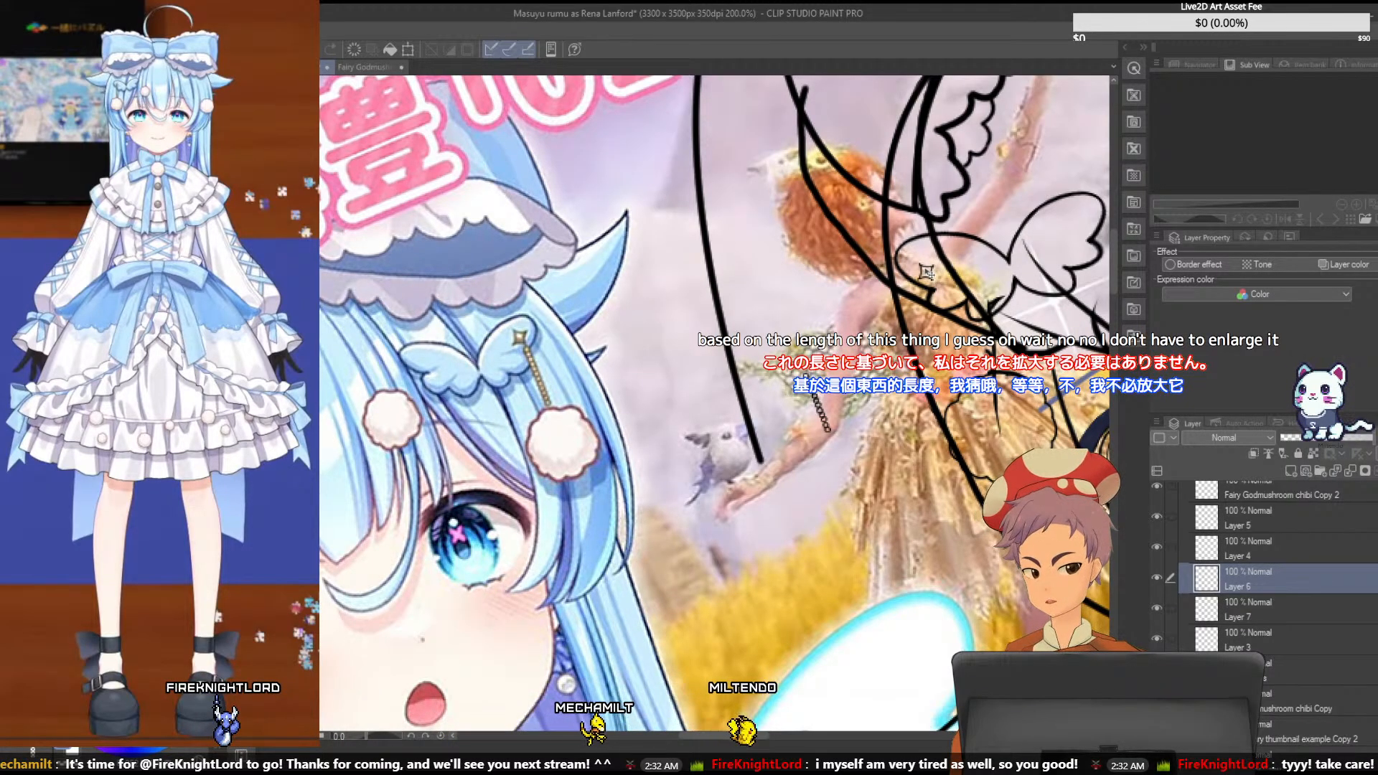
pyautogui.click(377, 68)
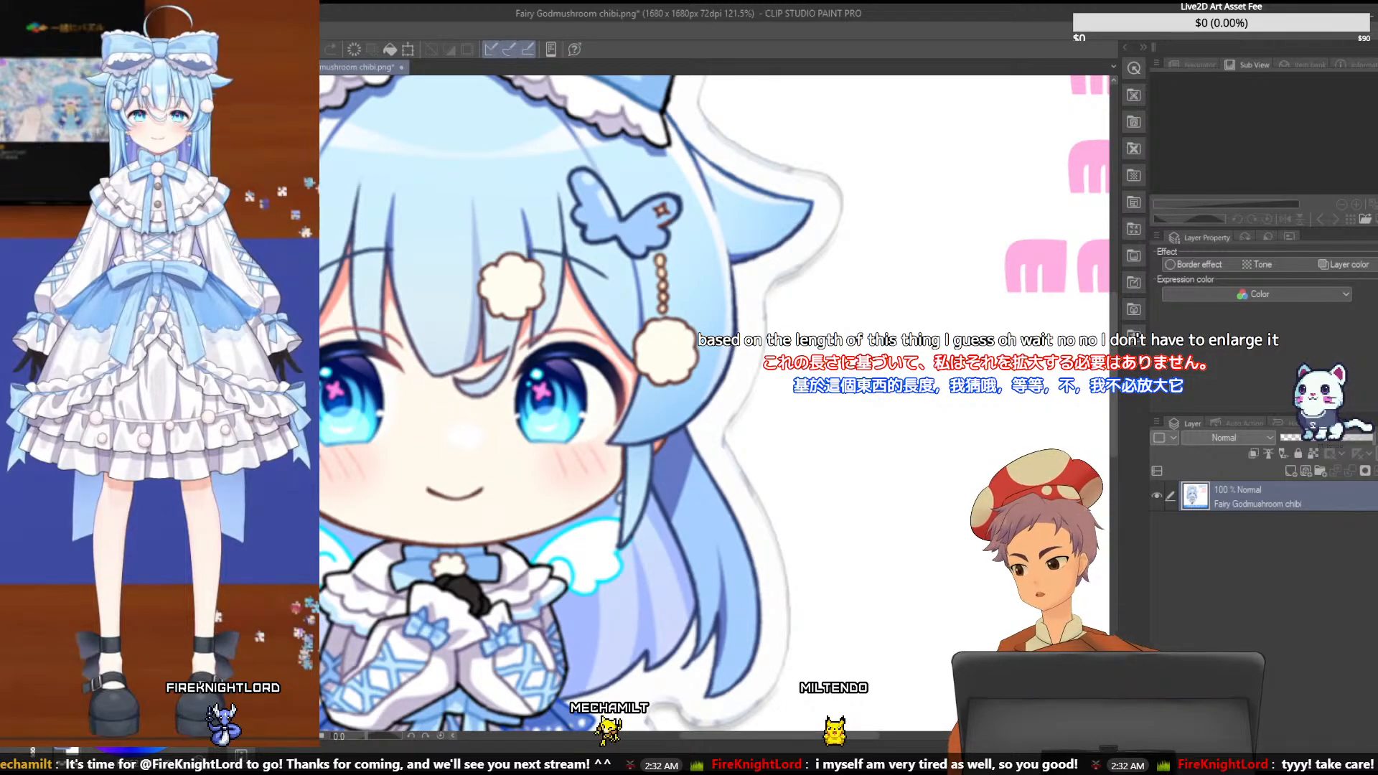
pyautogui.click(237, 67)
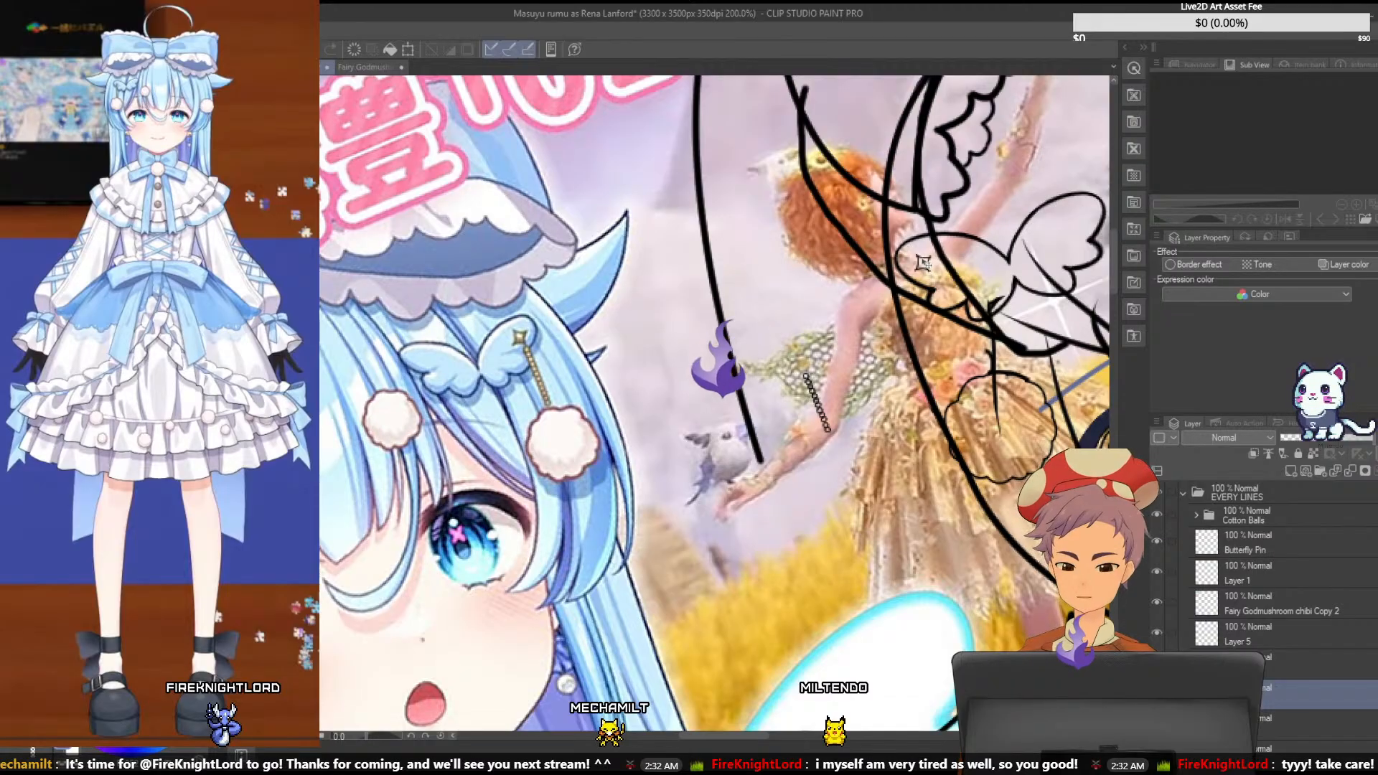
pyautogui.click(379, 68)
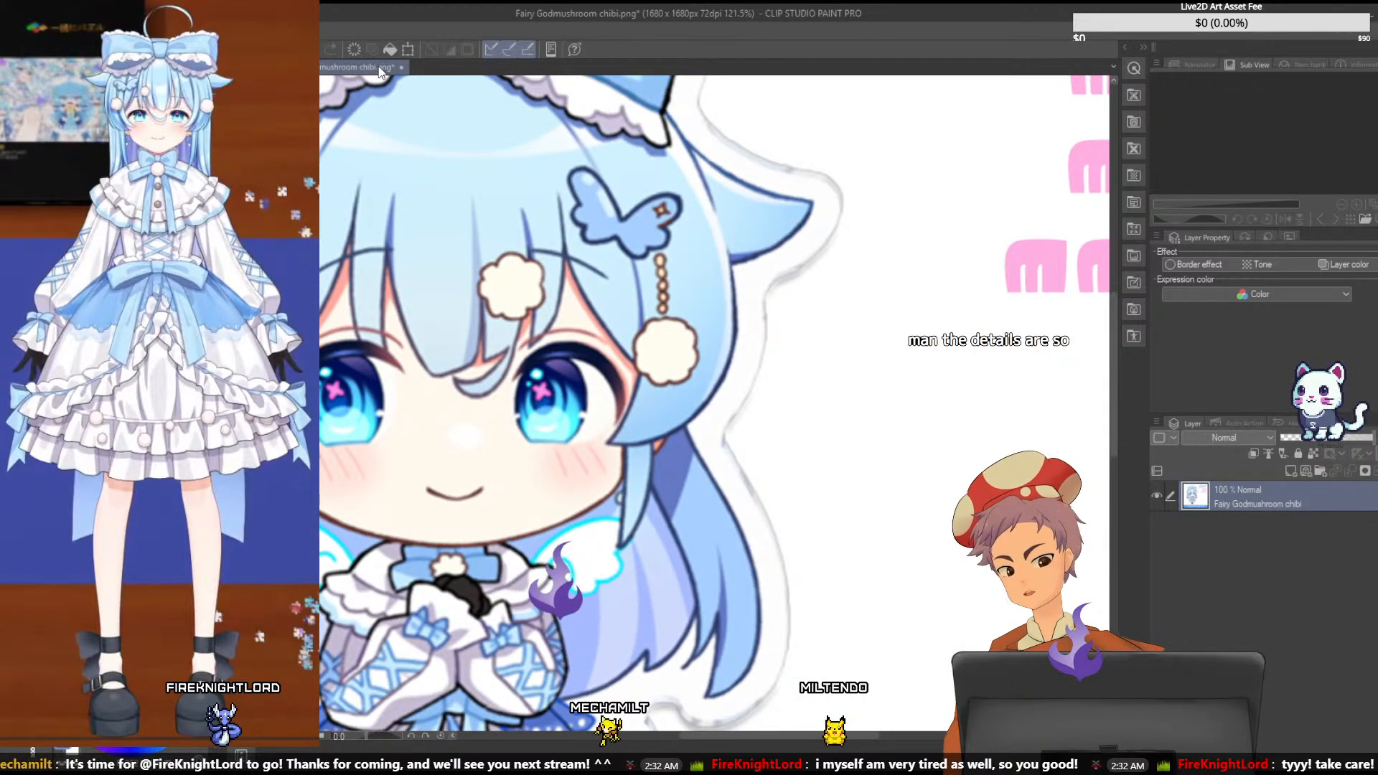
pyautogui.click(252, 67)
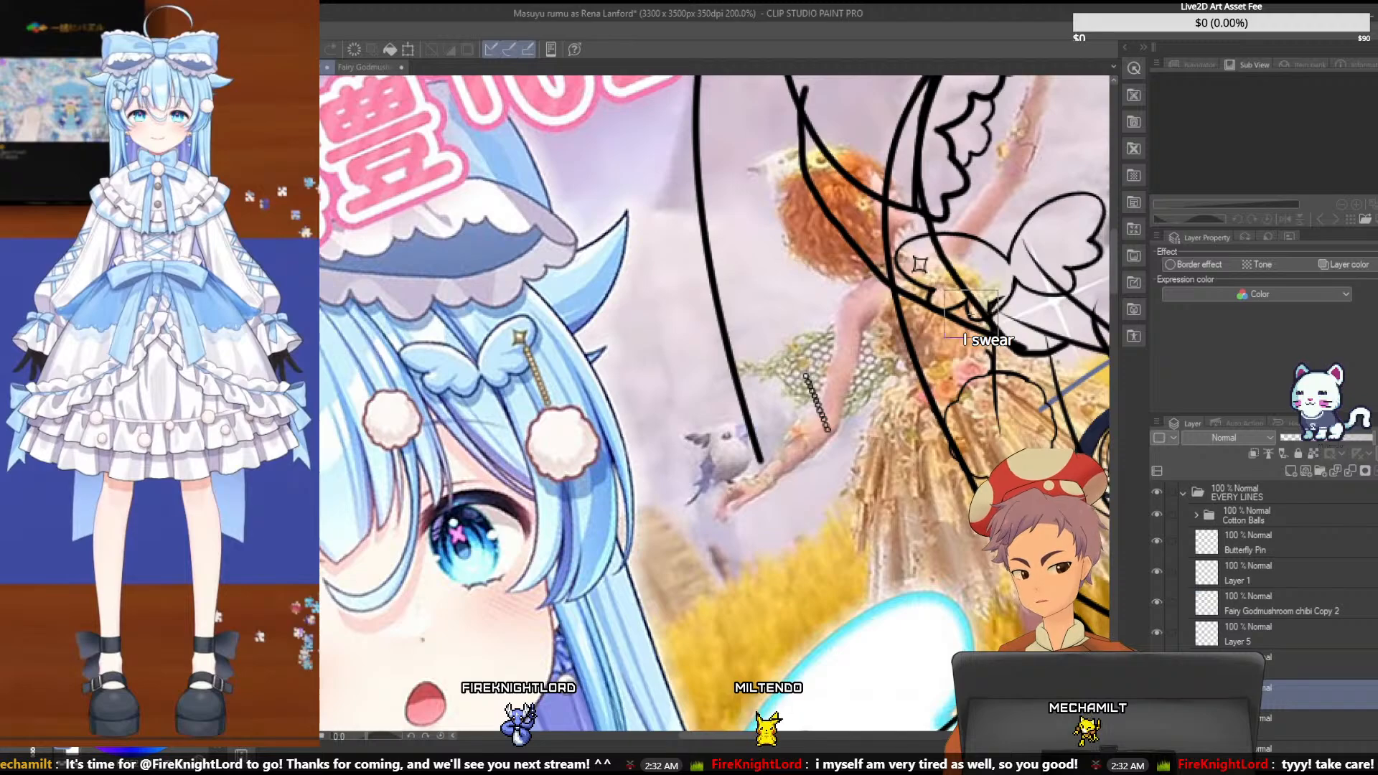
# - Move the rough chain strokes on the Accessories layer up beneath the butterfly pin's star, undoing the extra shift of the whole layer
pyautogui.moveTo(944, 290); pyautogui.dragTo(1046, 439)
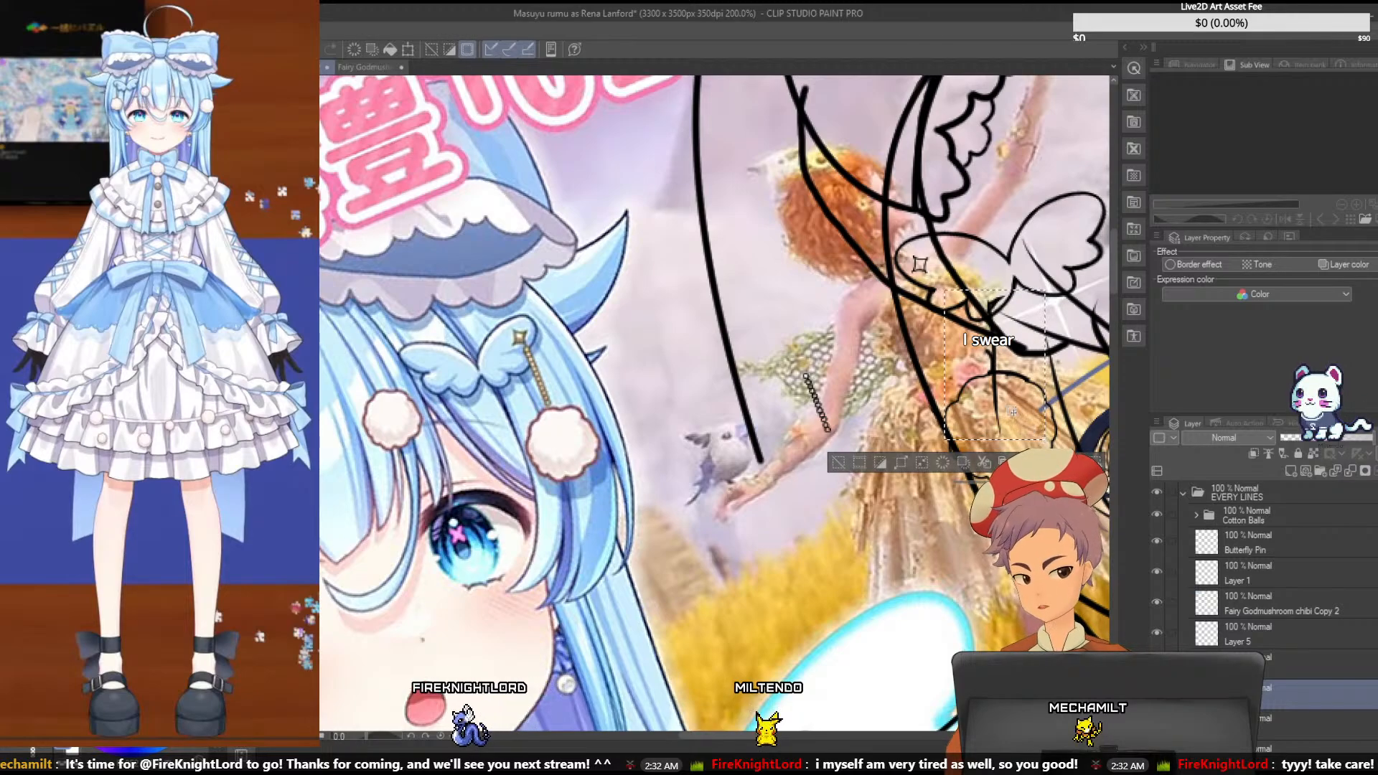
pyautogui.scroll(-5, 1182, 544)
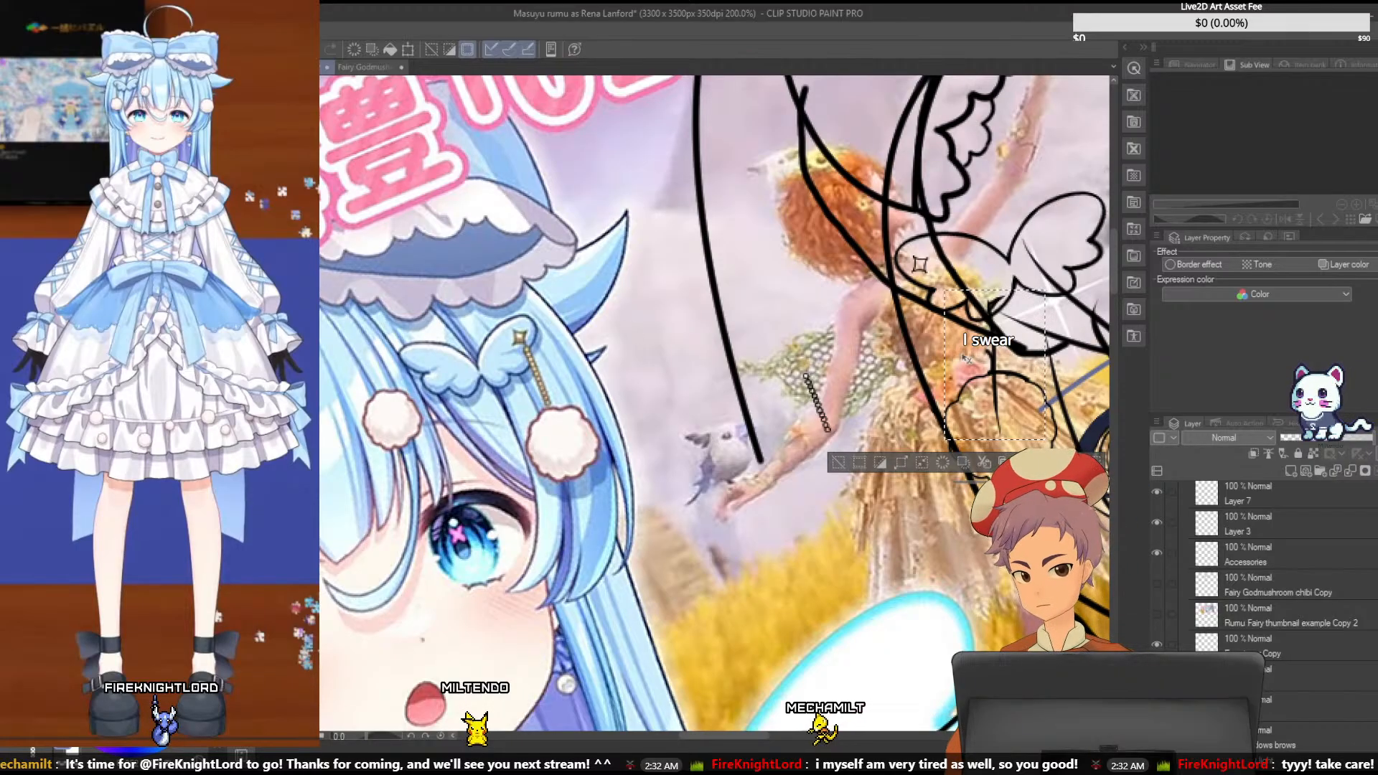
pyautogui.click(1244, 560)
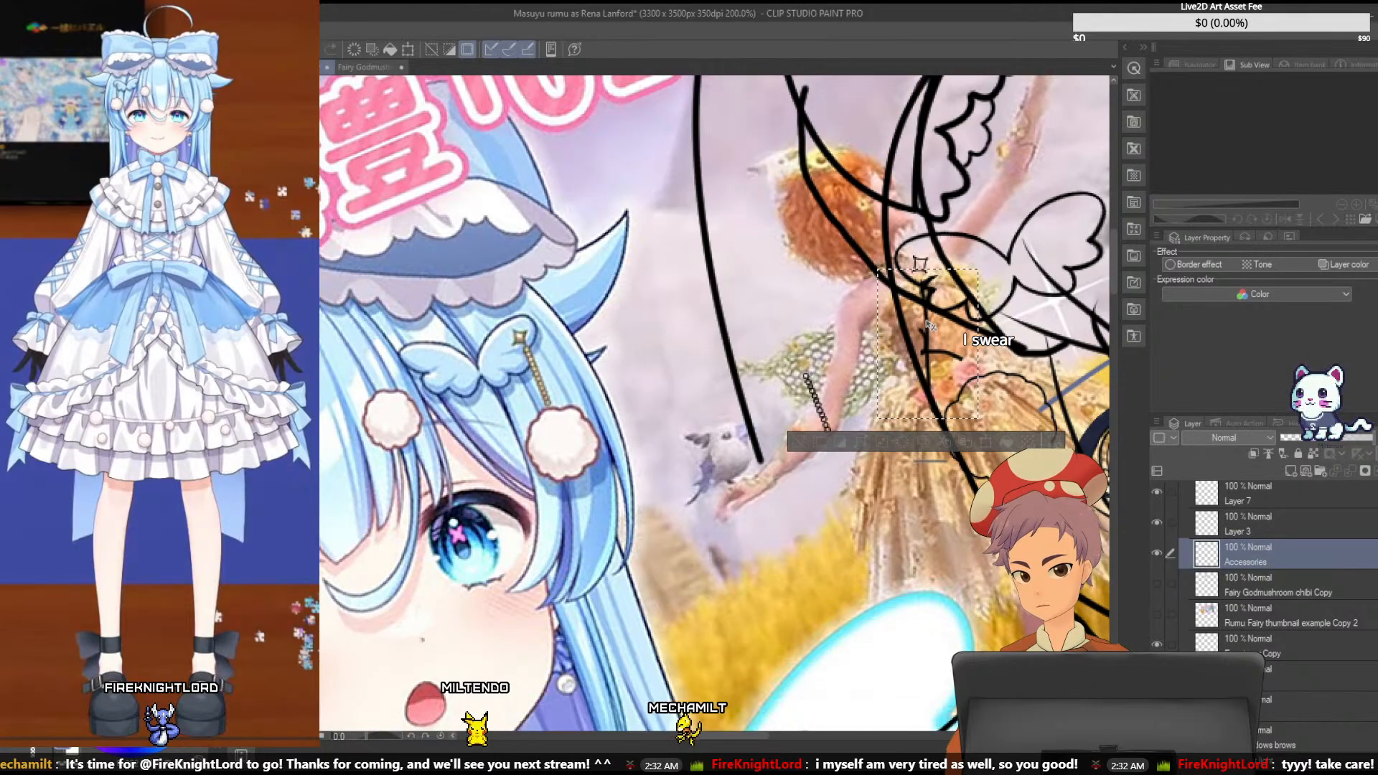
pyautogui.moveTo(929, 324); pyautogui.dragTo(928, 315)
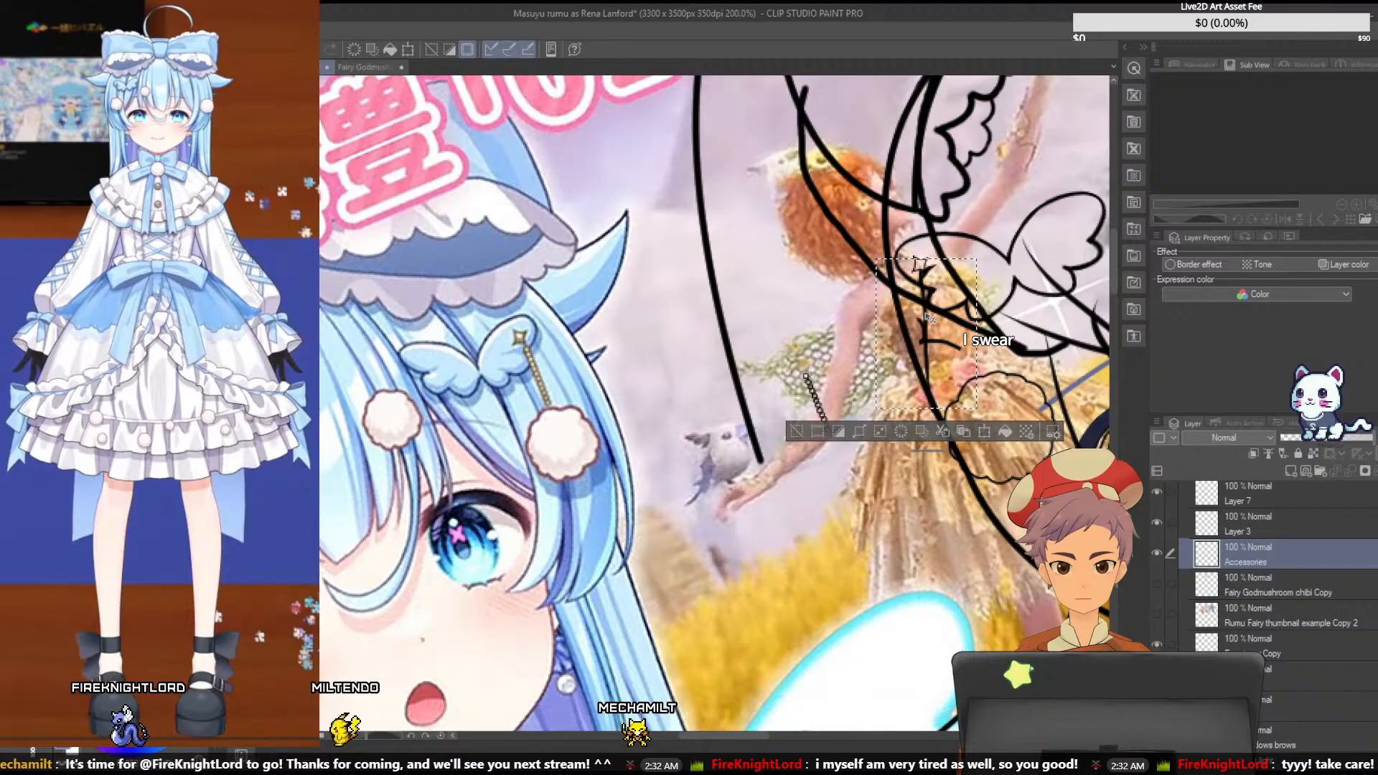
pyautogui.hotkey('ctrl', 'd')
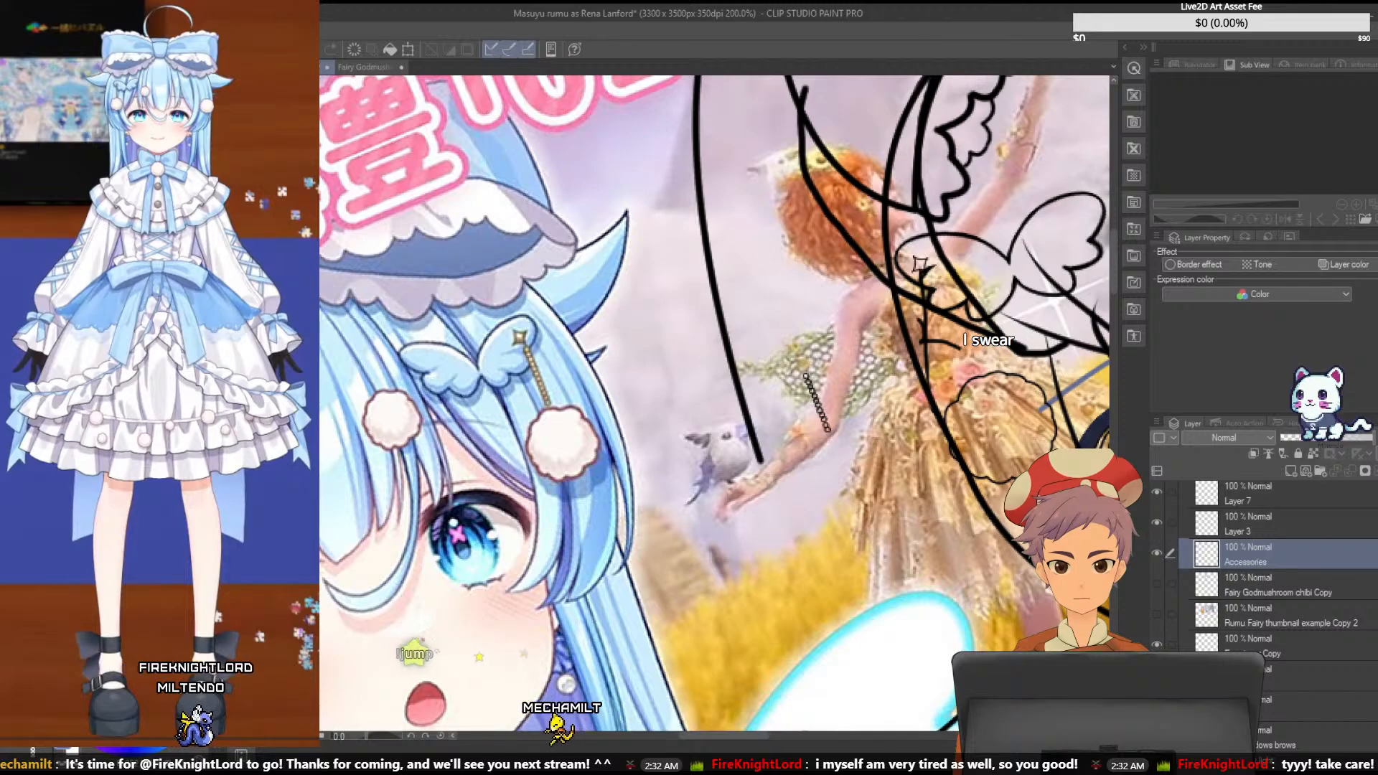
pyautogui.moveTo(1022, 380); pyautogui.dragTo(1009, 379)
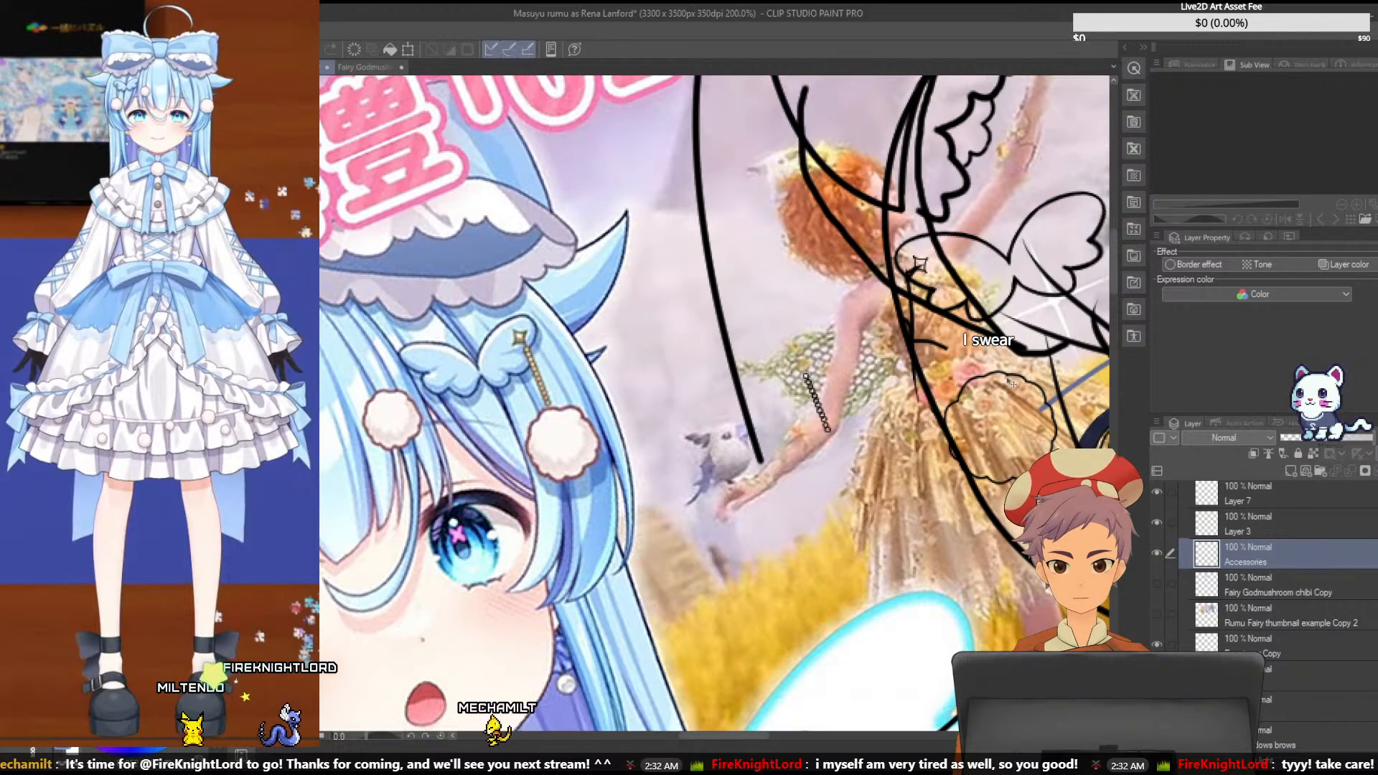
pyautogui.hotkey('ctrl', 'z')
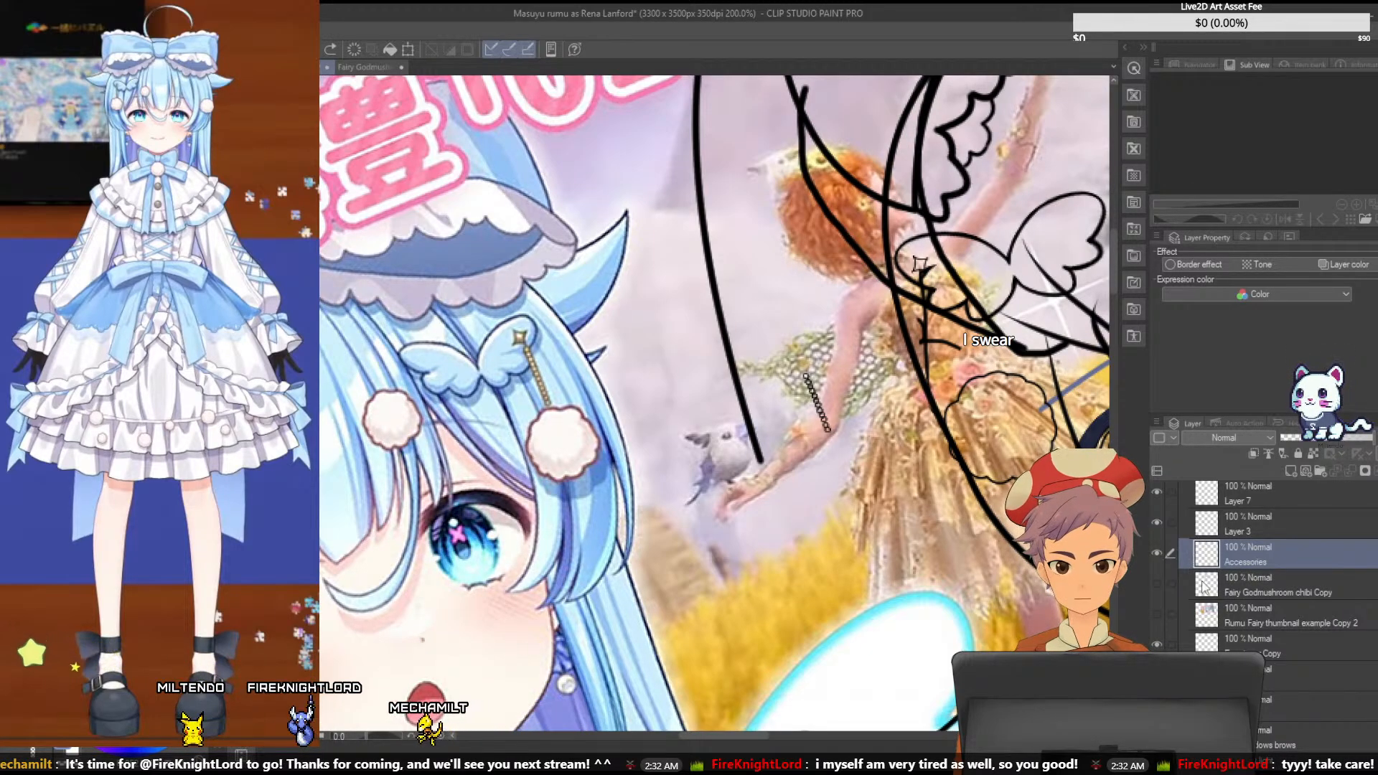
# - Move the Cottonball Copy outline to hang below the butterfly pin's star, and lock the Cotton Balls folder
pyautogui.scroll(5, 1269, 562)
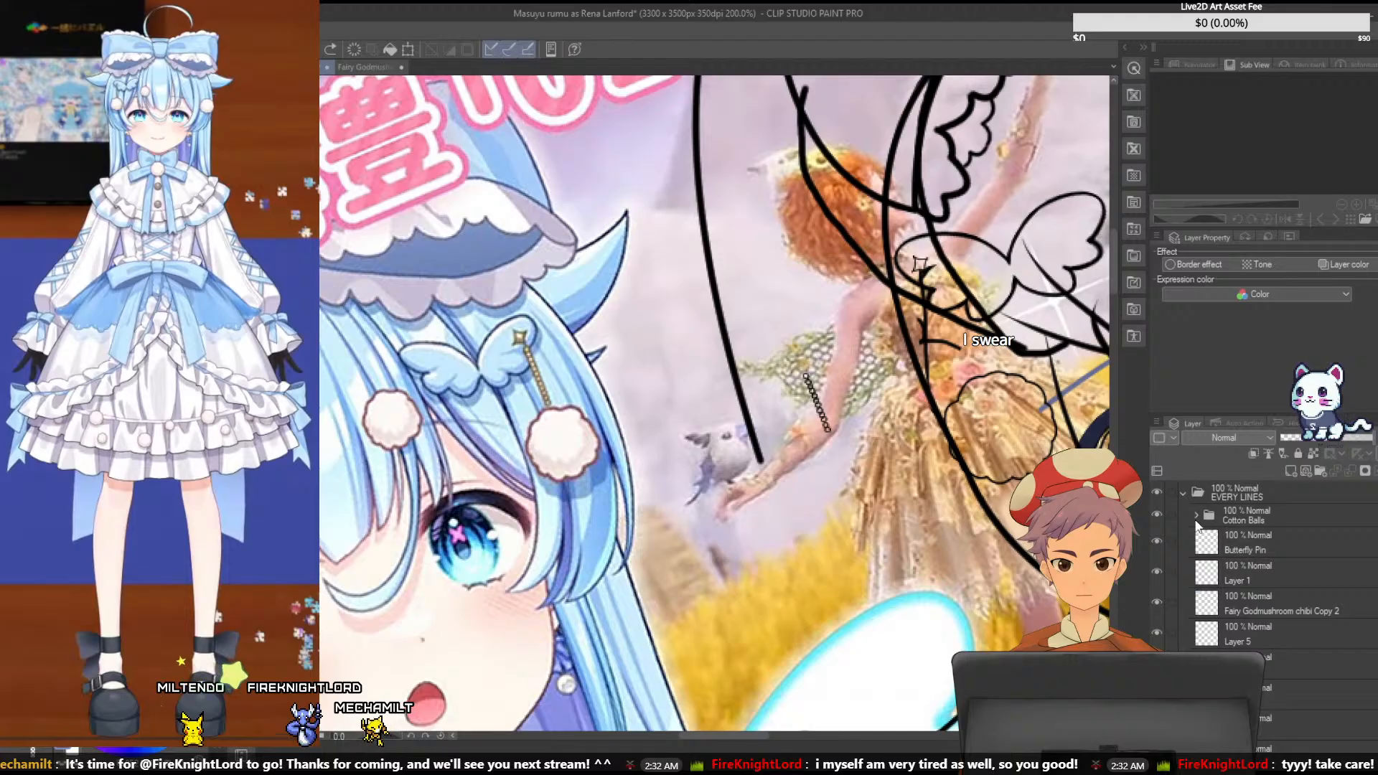
pyautogui.click(1197, 516)
pyautogui.click(1232, 545)
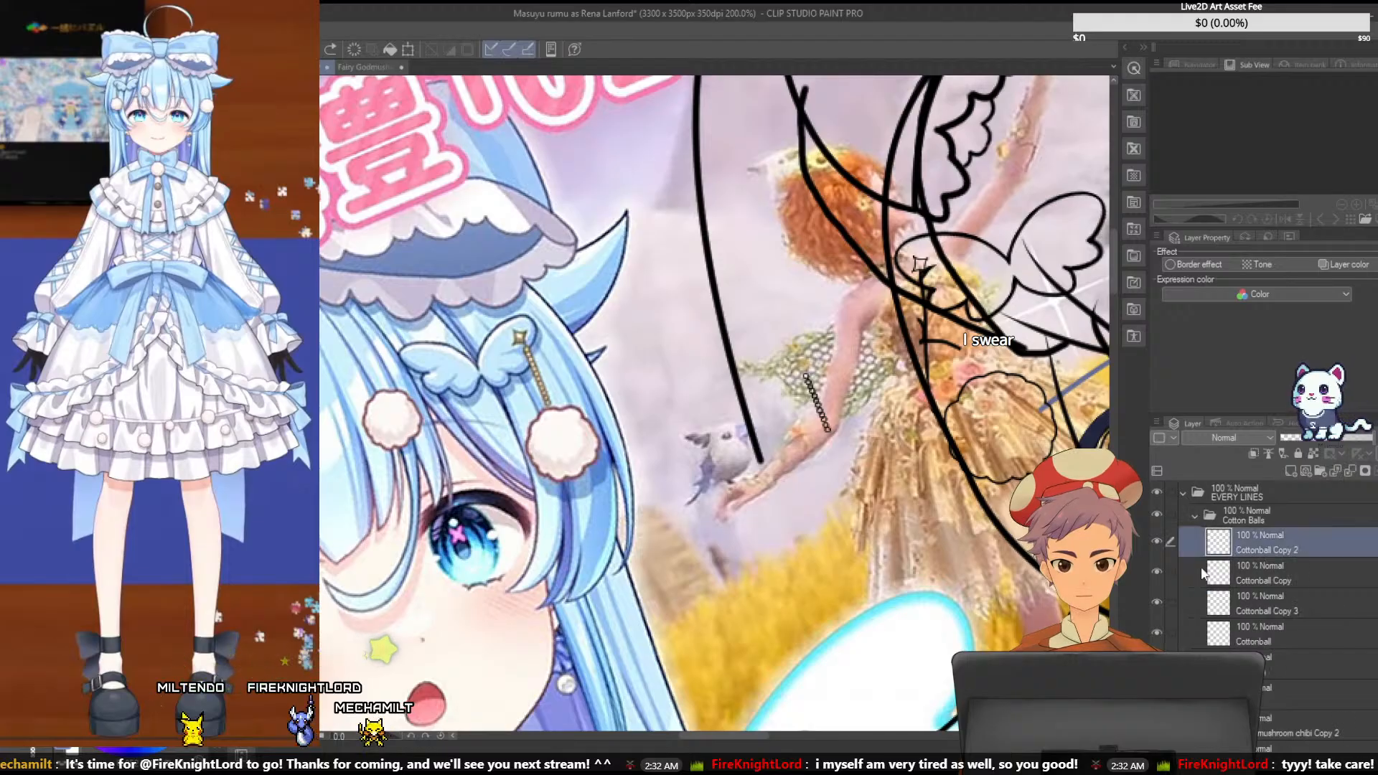
pyautogui.click(1220, 632)
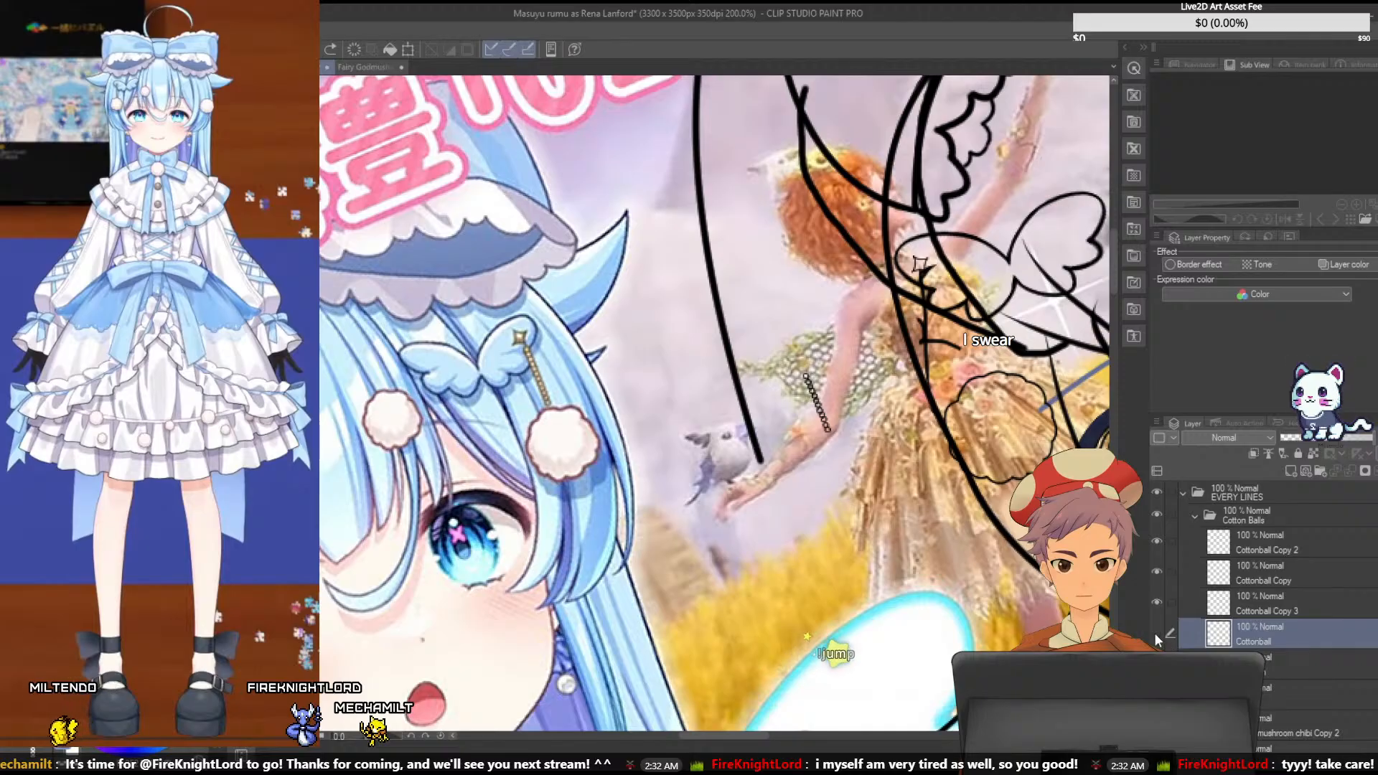
pyautogui.click(1157, 571)
pyautogui.click(1266, 593)
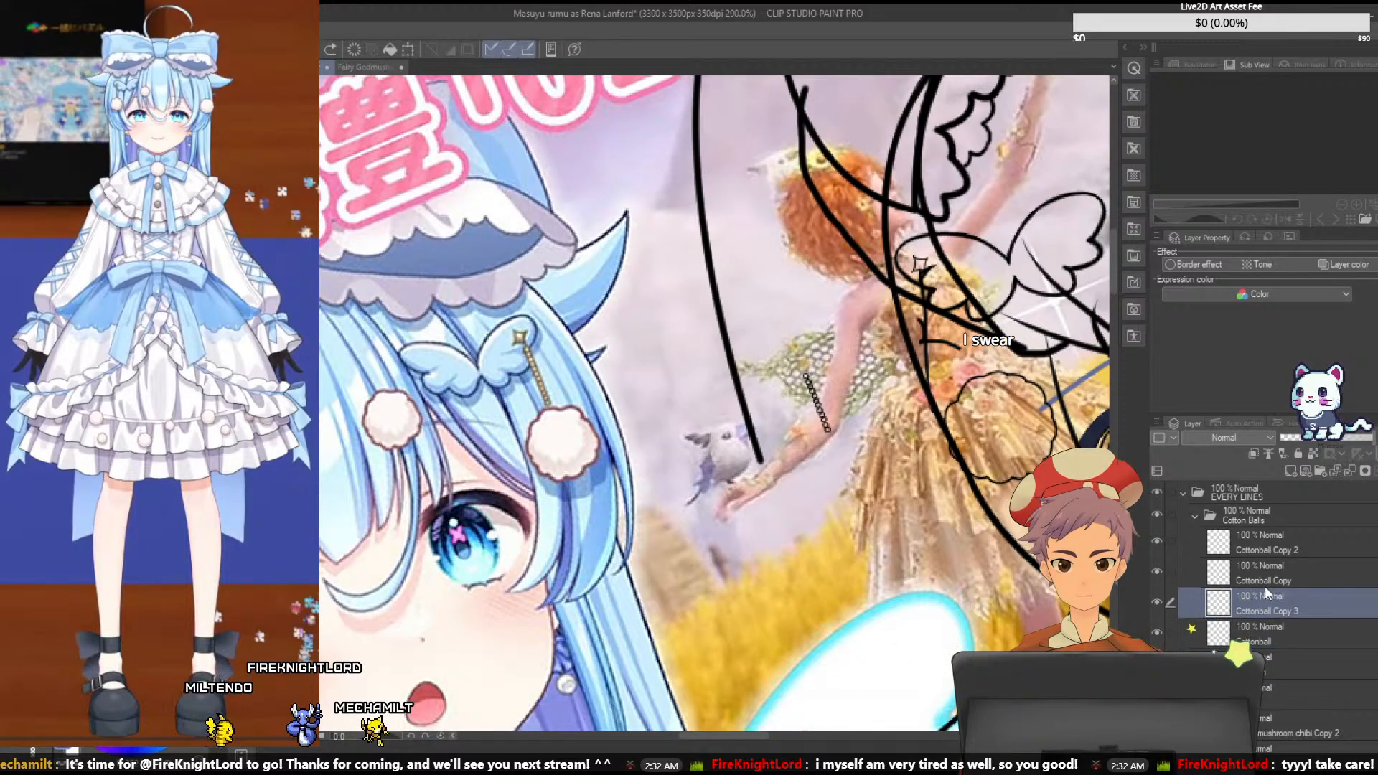
pyautogui.click(1265, 579)
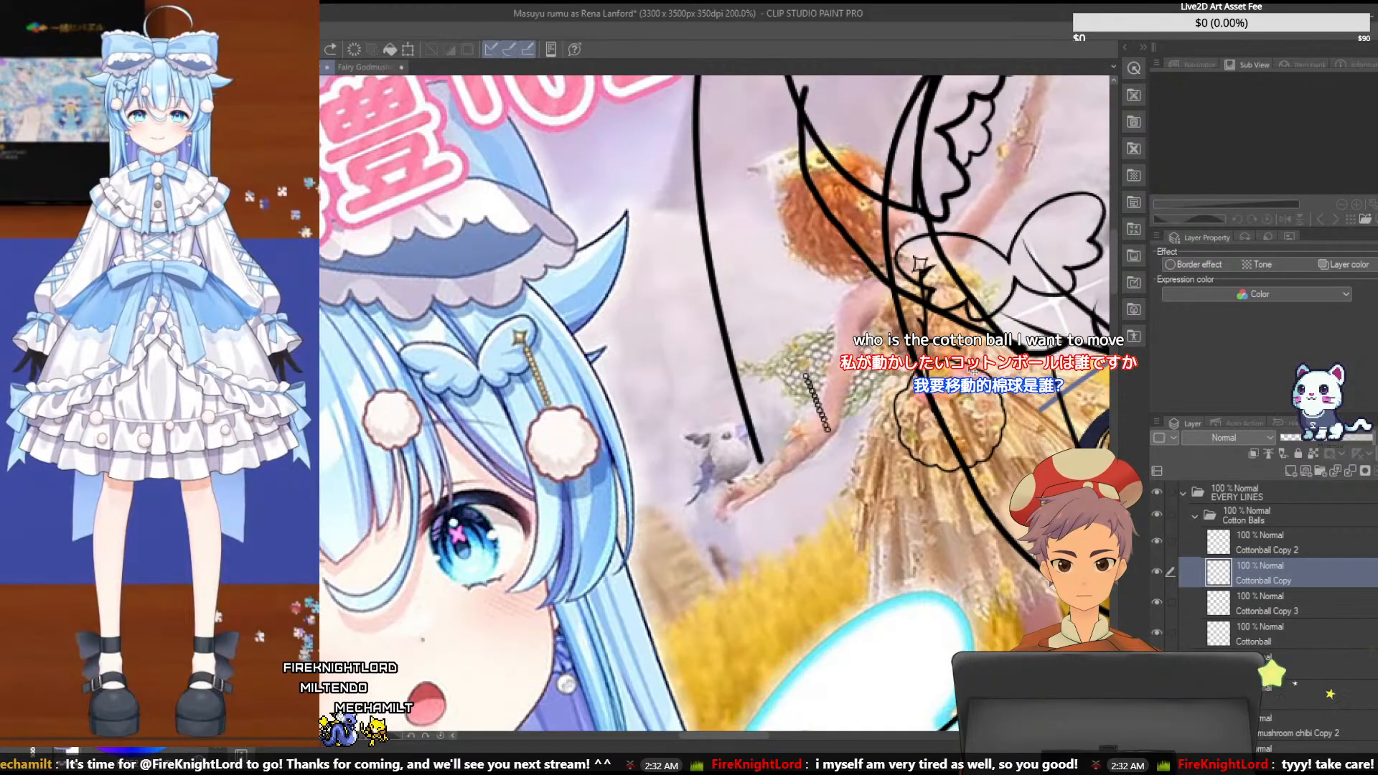
pyautogui.moveTo(974, 373); pyautogui.dragTo(952, 350)
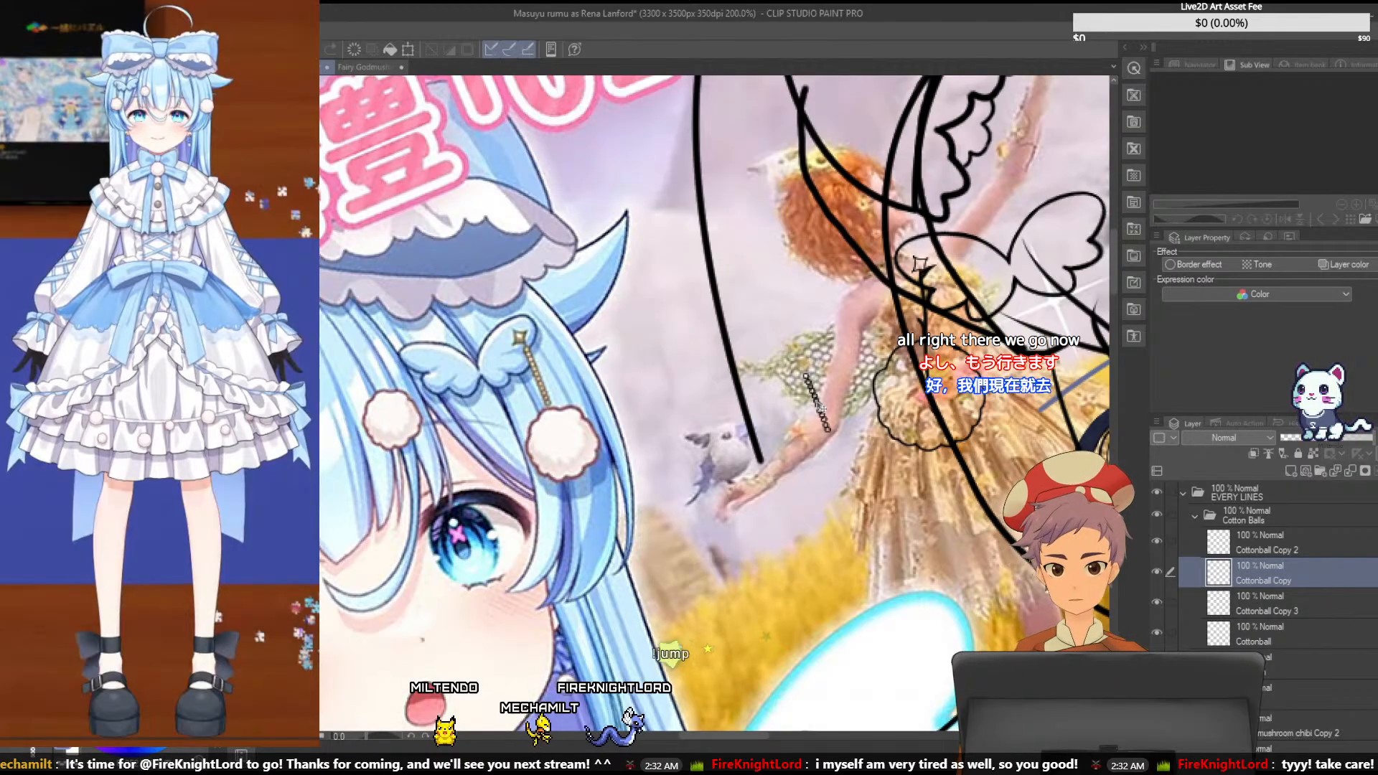
pyautogui.hotkey('ctrl', 'z')
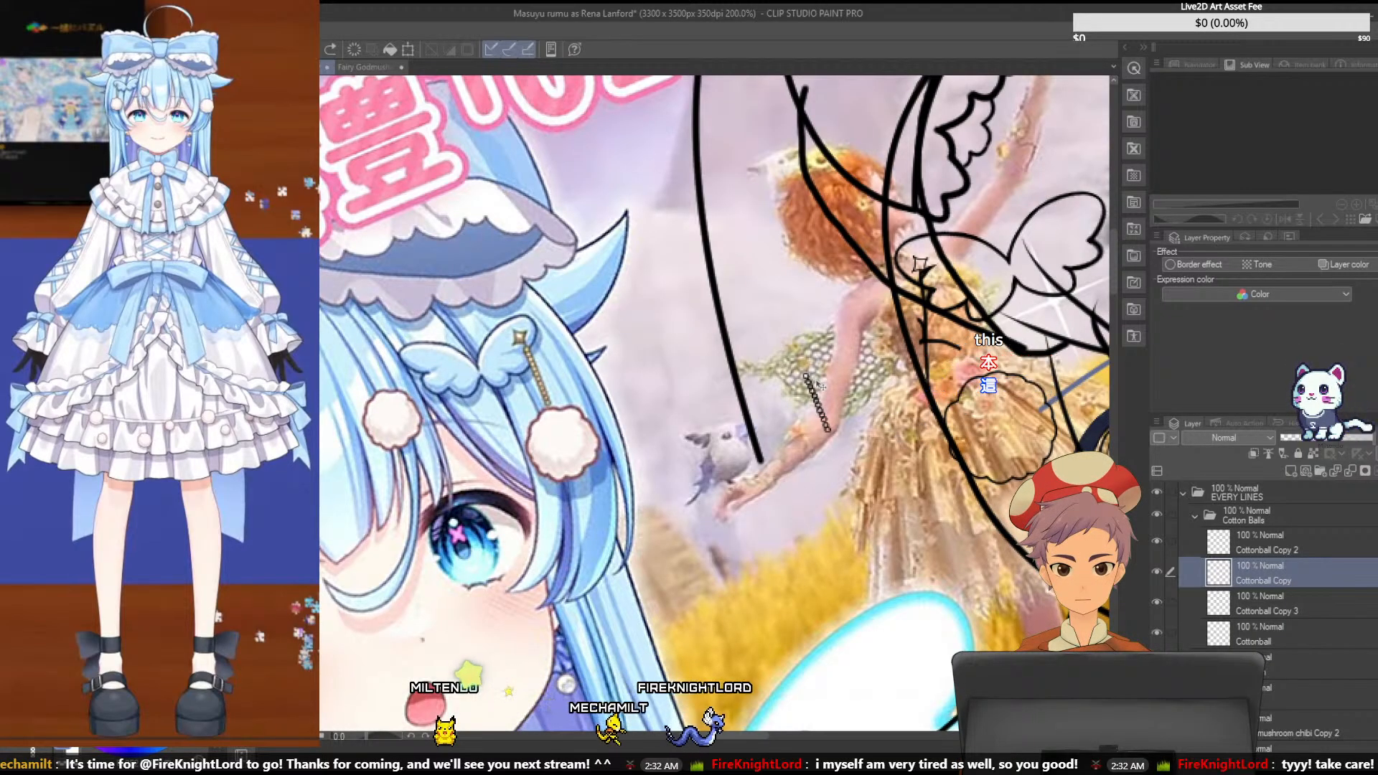
pyautogui.hotkey('ctrl', 'y')
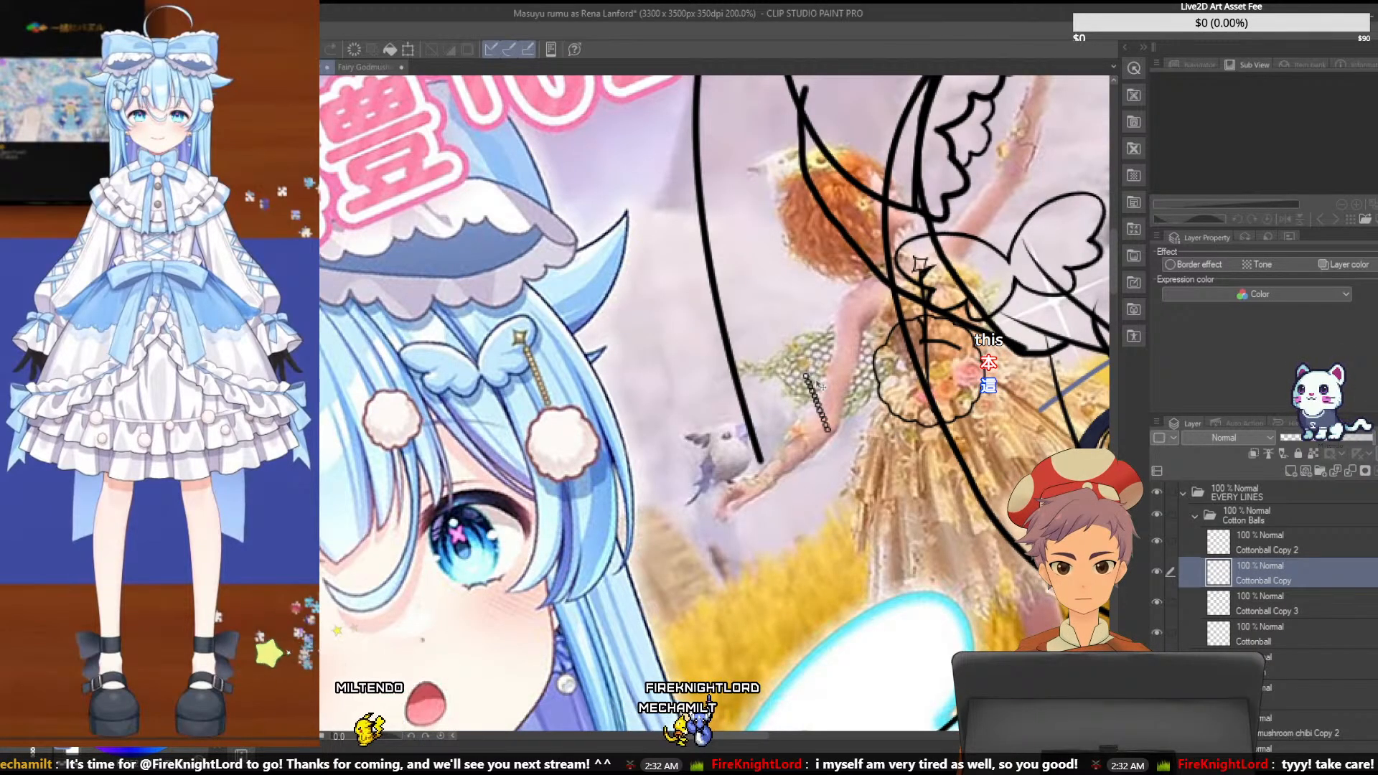
pyautogui.hotkey('ctrl', 'z')
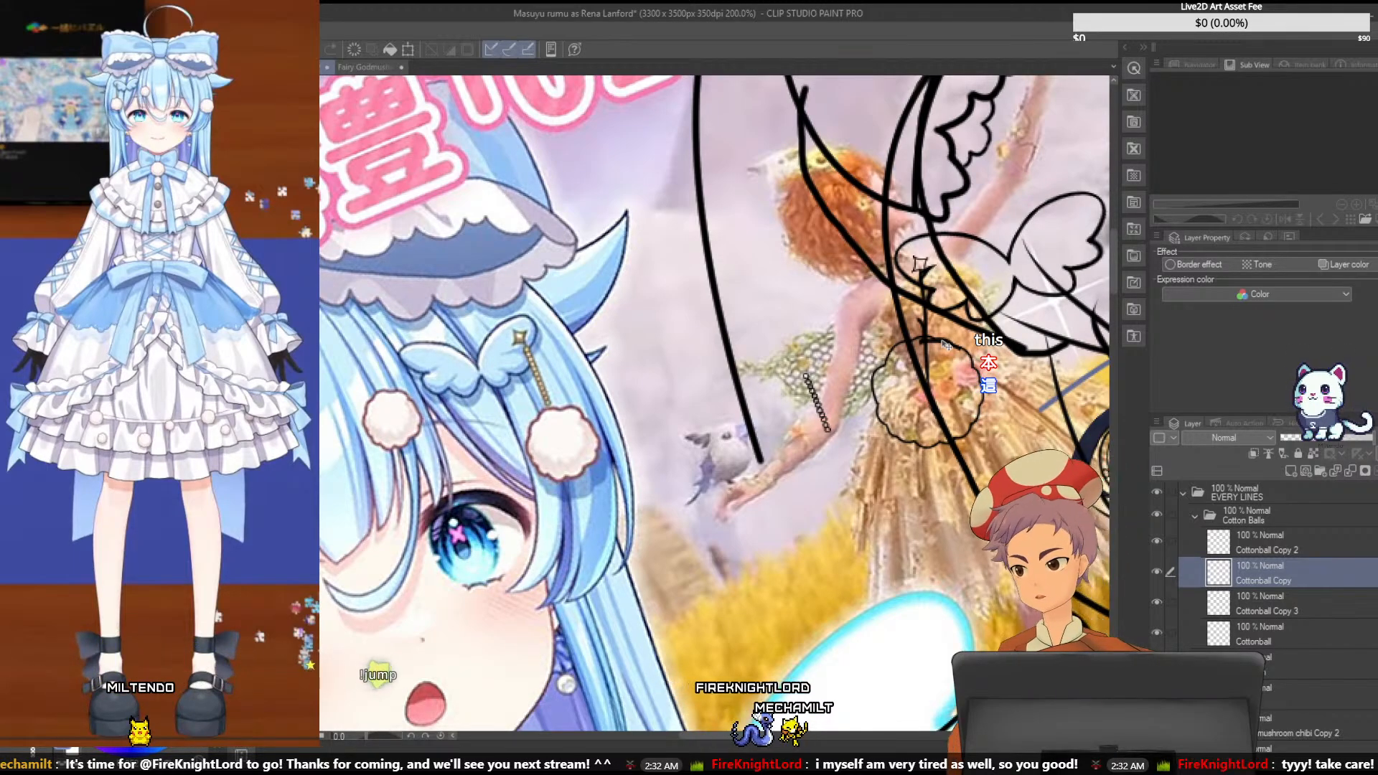
pyautogui.click(1194, 517)
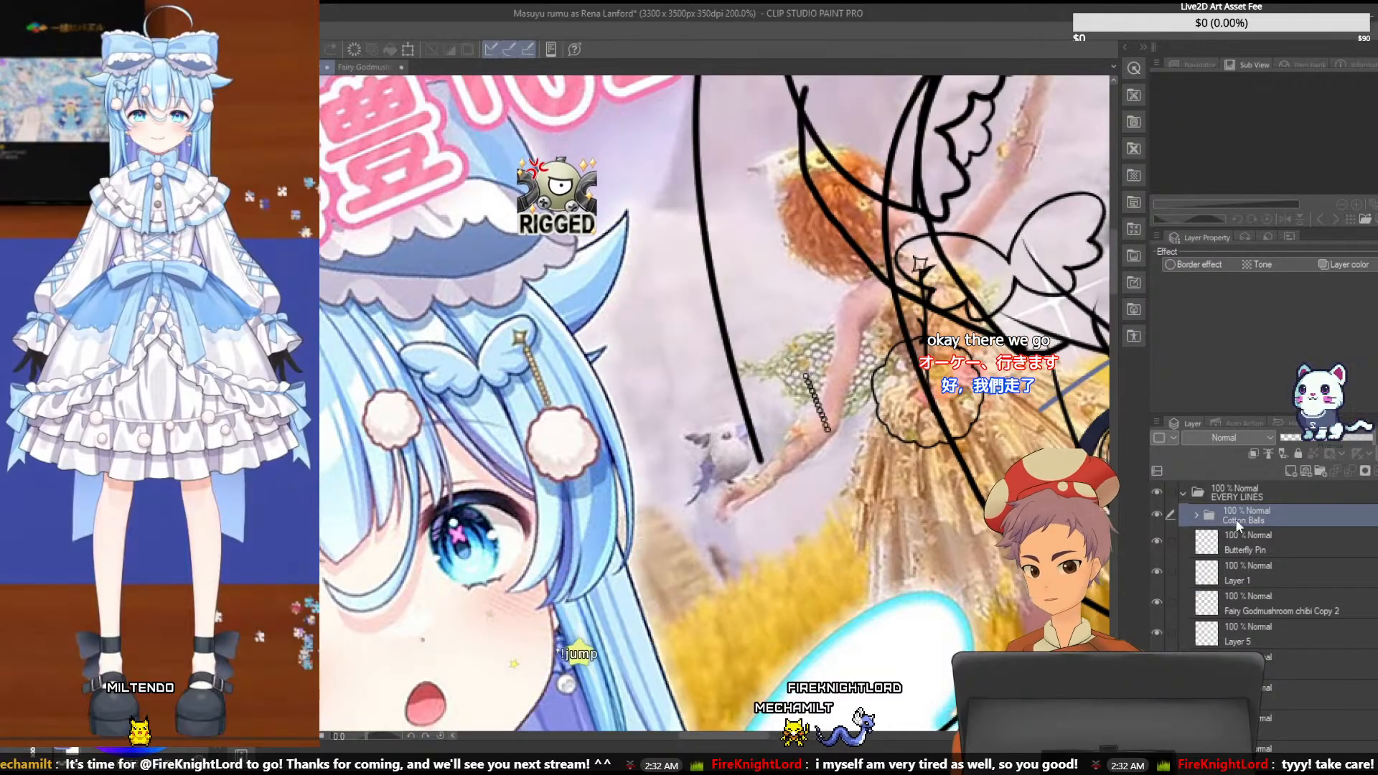
pyautogui.click(1296, 453)
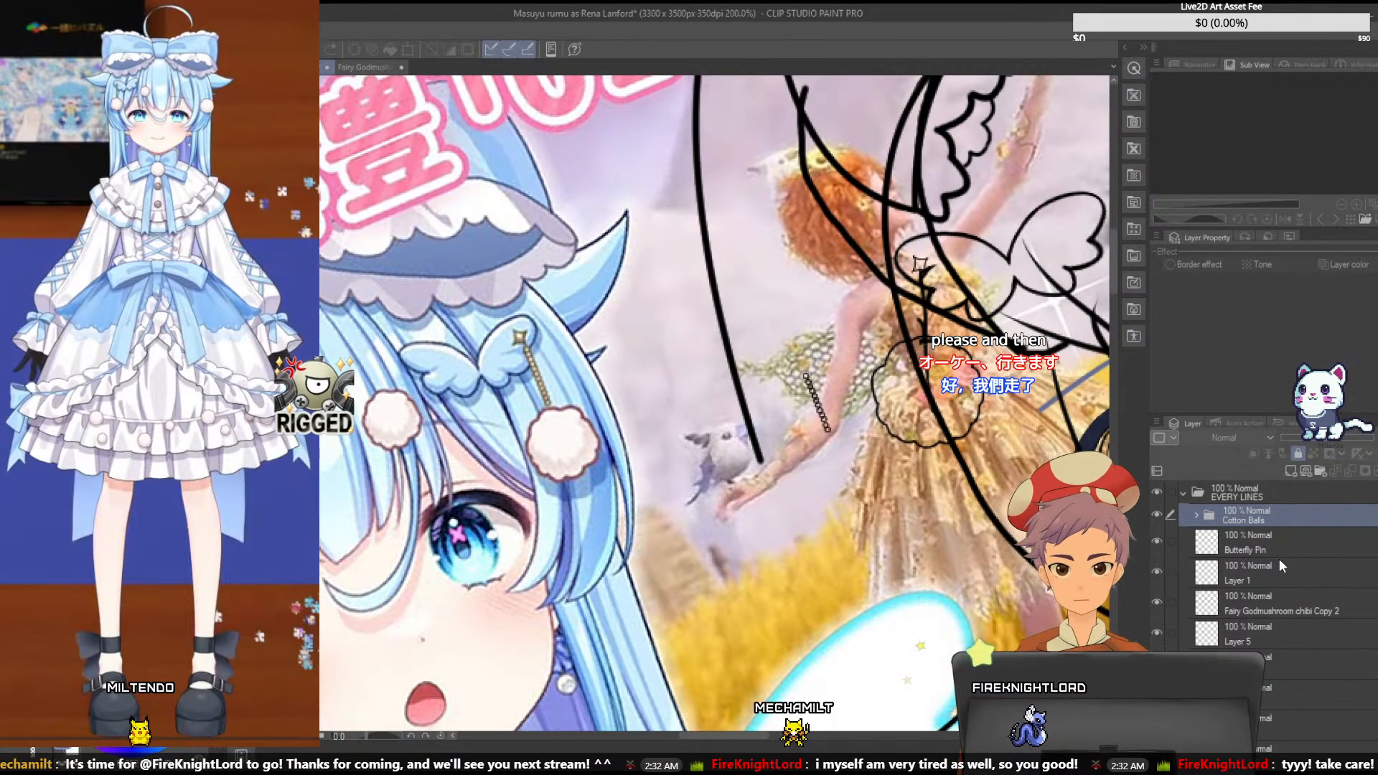
# - Rotate the Layer 7 chain to vertical and place it between the butterfly pin's star and the cotton ball
pyautogui.click(1275, 578)
pyautogui.click(1269, 691)
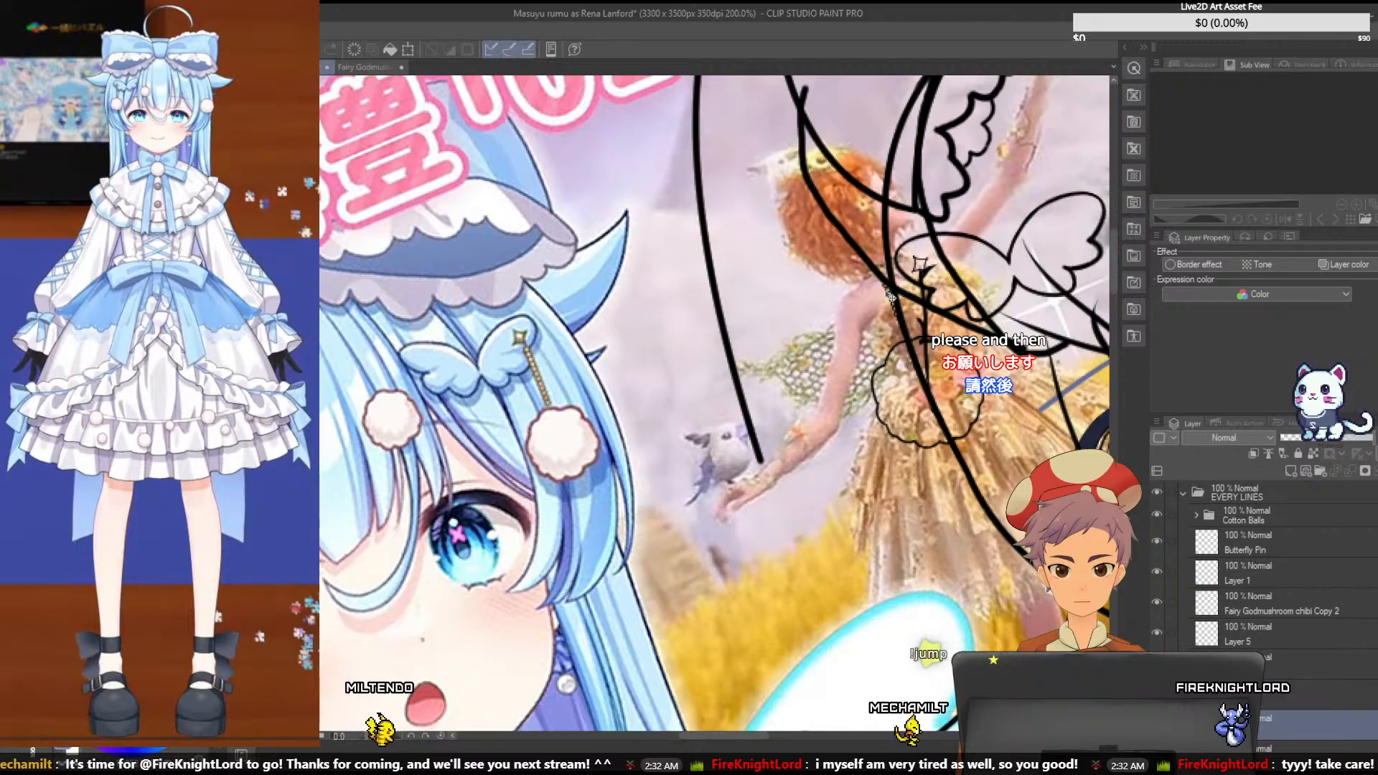
pyautogui.moveTo(891, 297); pyautogui.dragTo(829, 306)
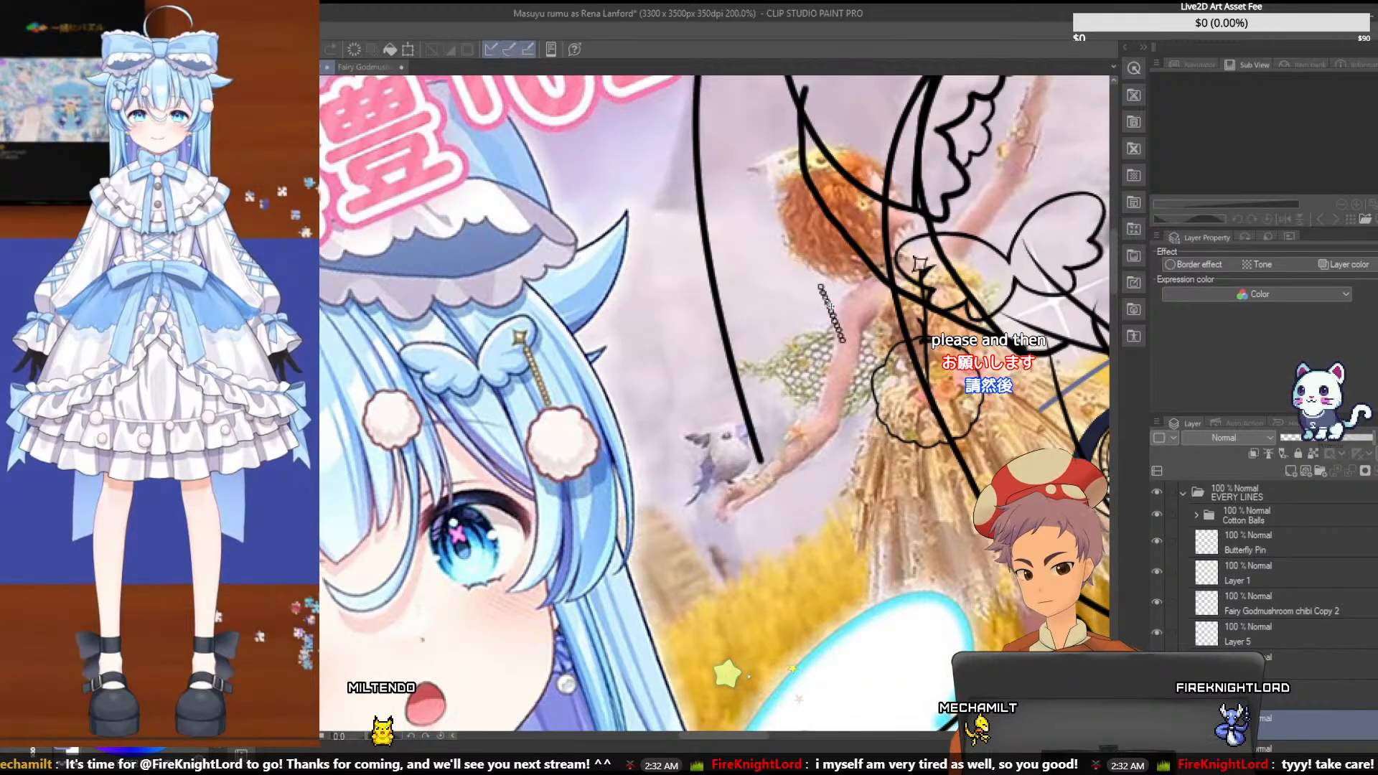
pyautogui.hotkey('ctrl', 't')
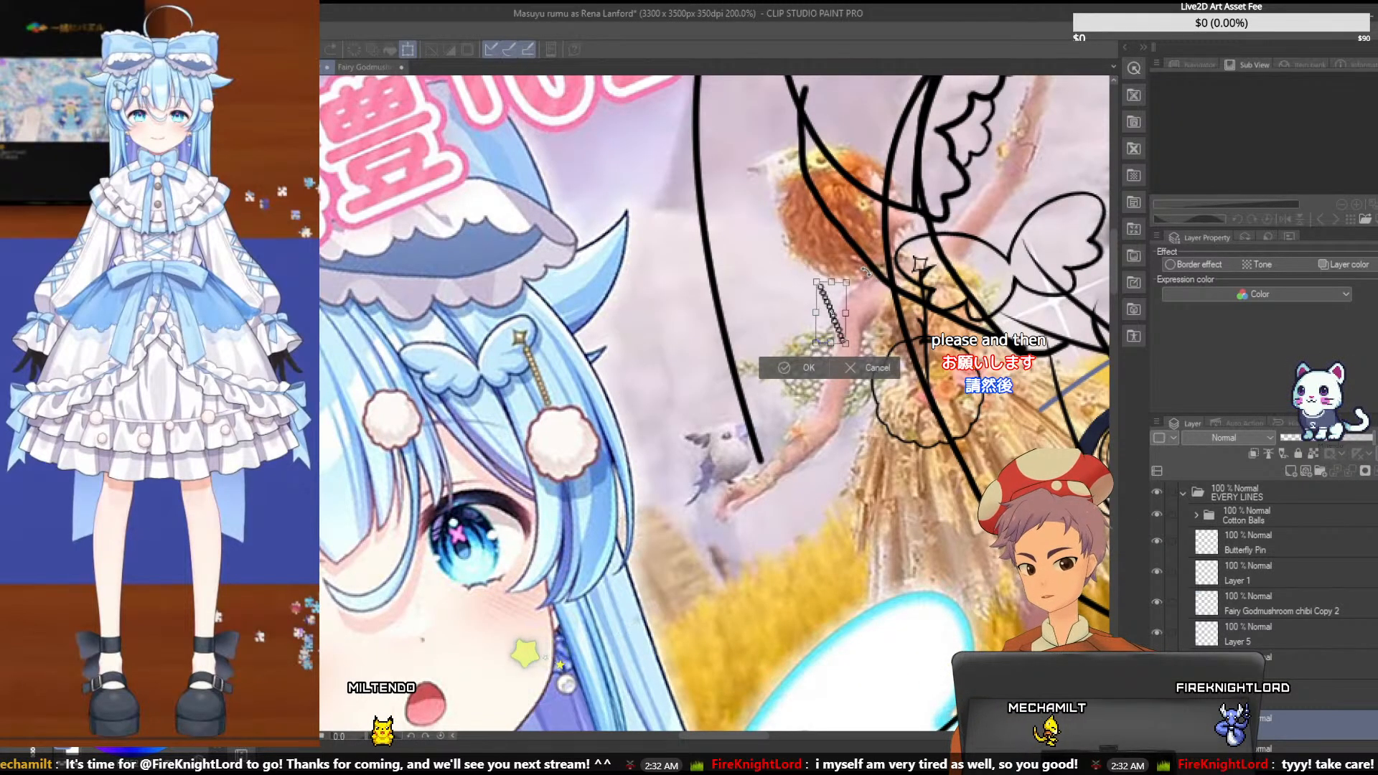
pyautogui.moveTo(873, 263); pyautogui.dragTo(888, 280)
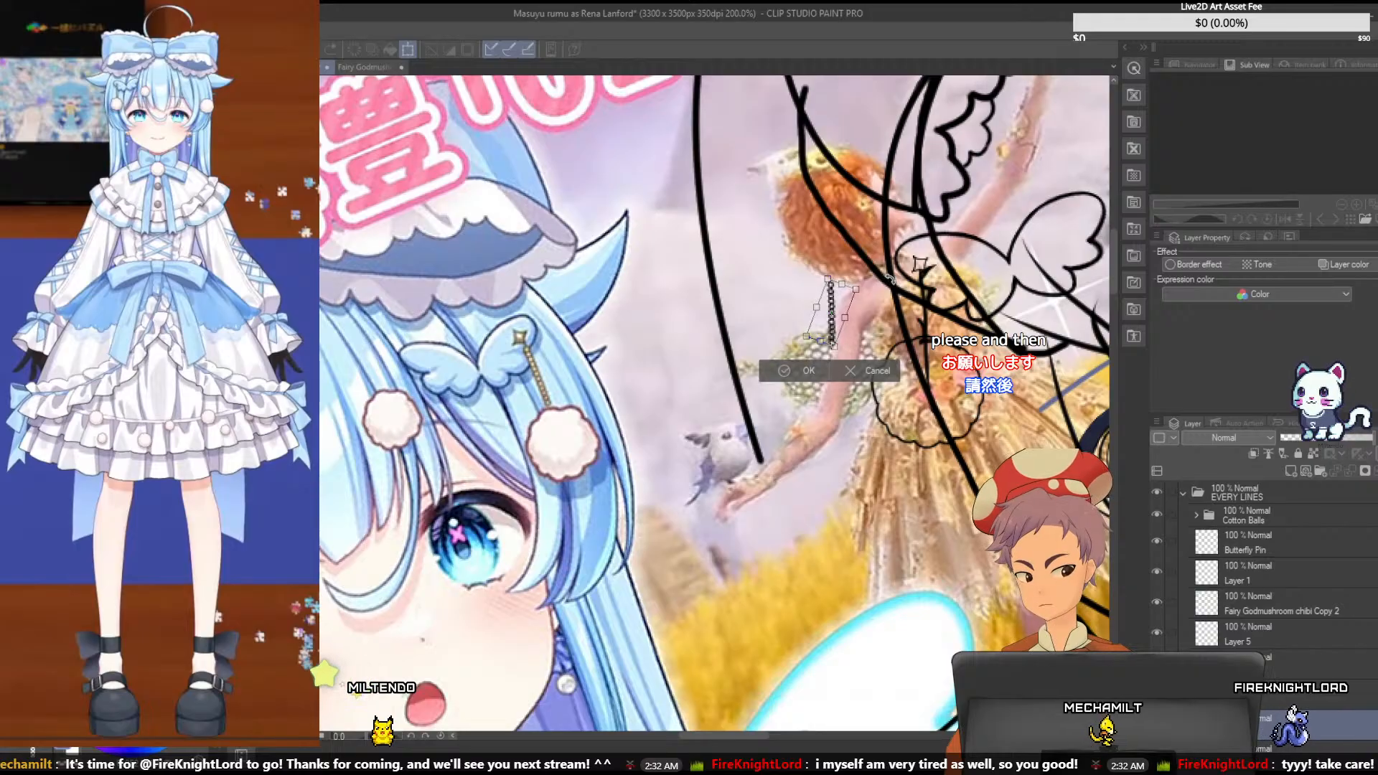
pyautogui.press('Return')
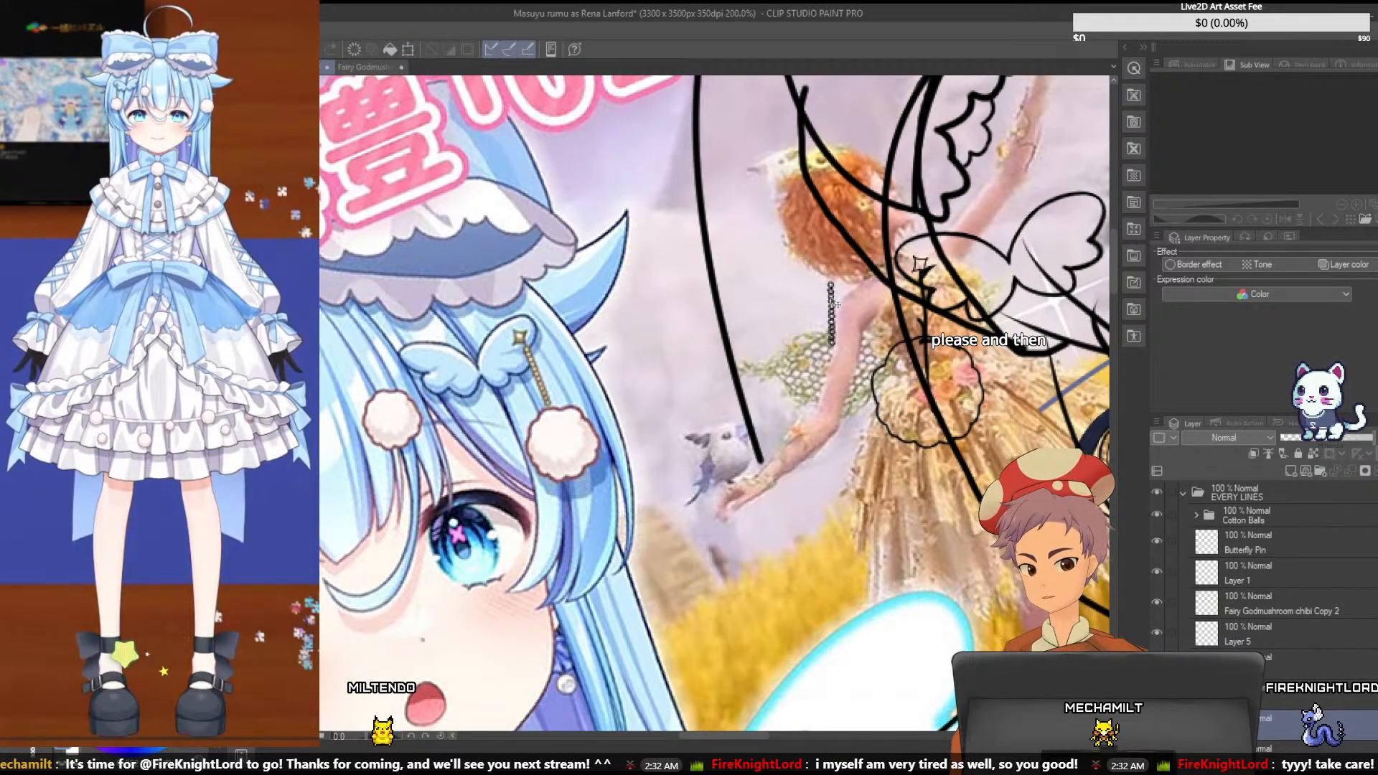
pyautogui.moveTo(835, 305); pyautogui.dragTo(924, 294)
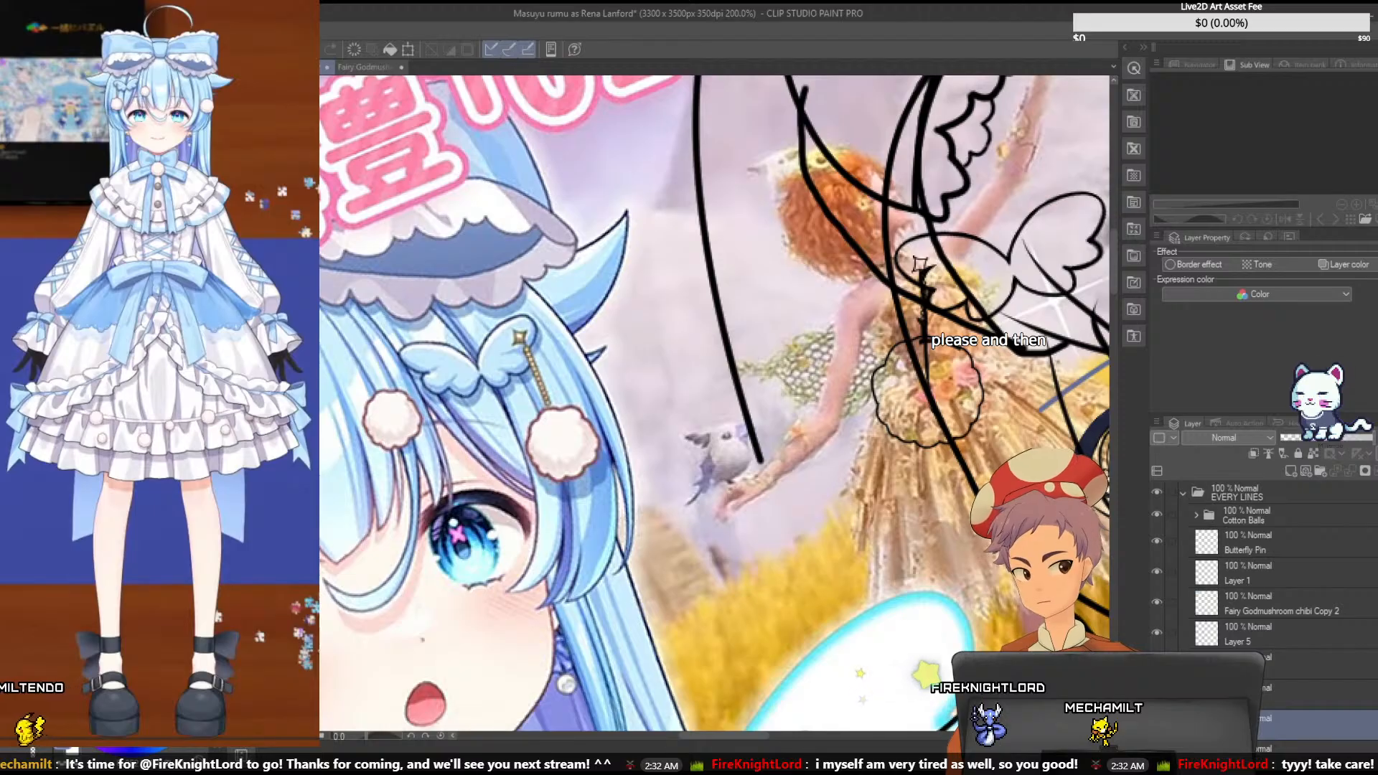
# - Select the rough chain strokes on the Accessories layer and remove them from around the finished chain
pyautogui.scroll(-5, 1255, 590)
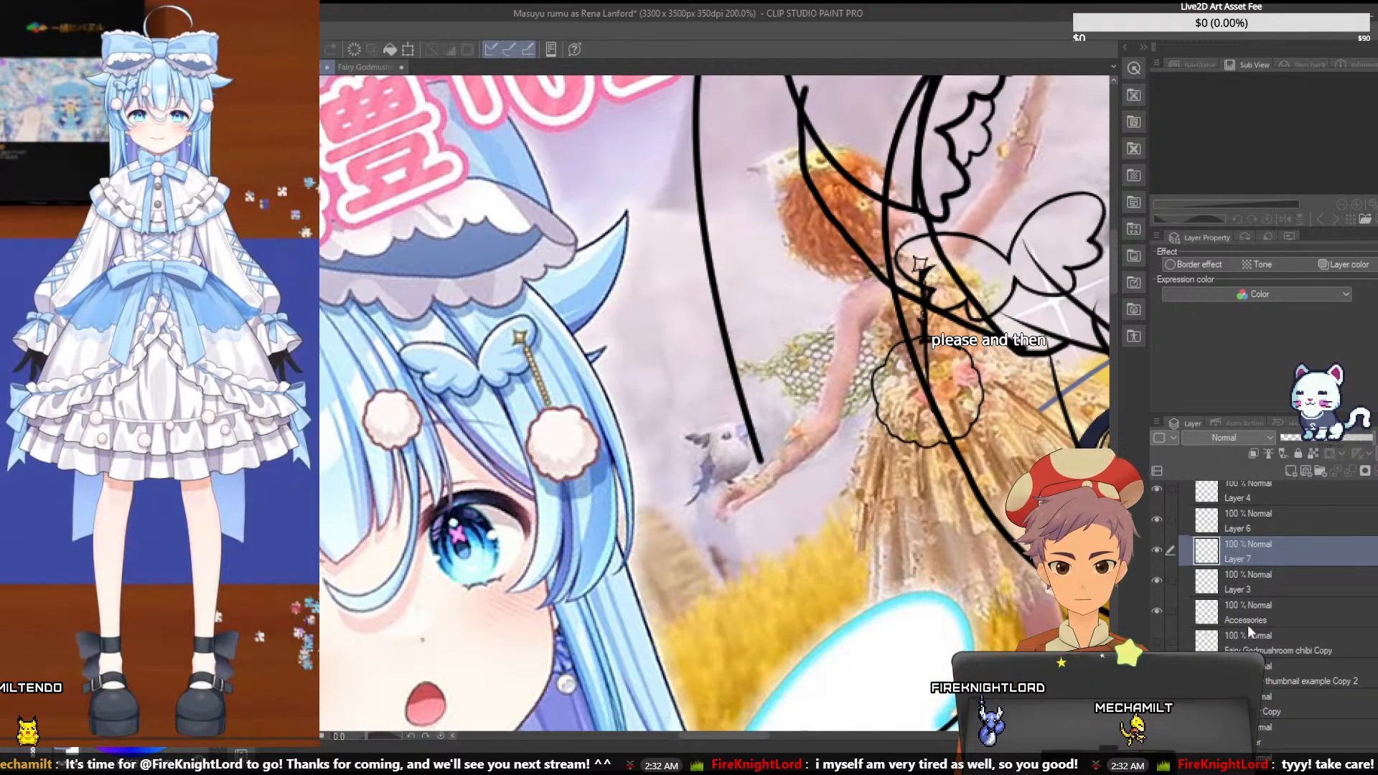
pyautogui.click(1255, 617)
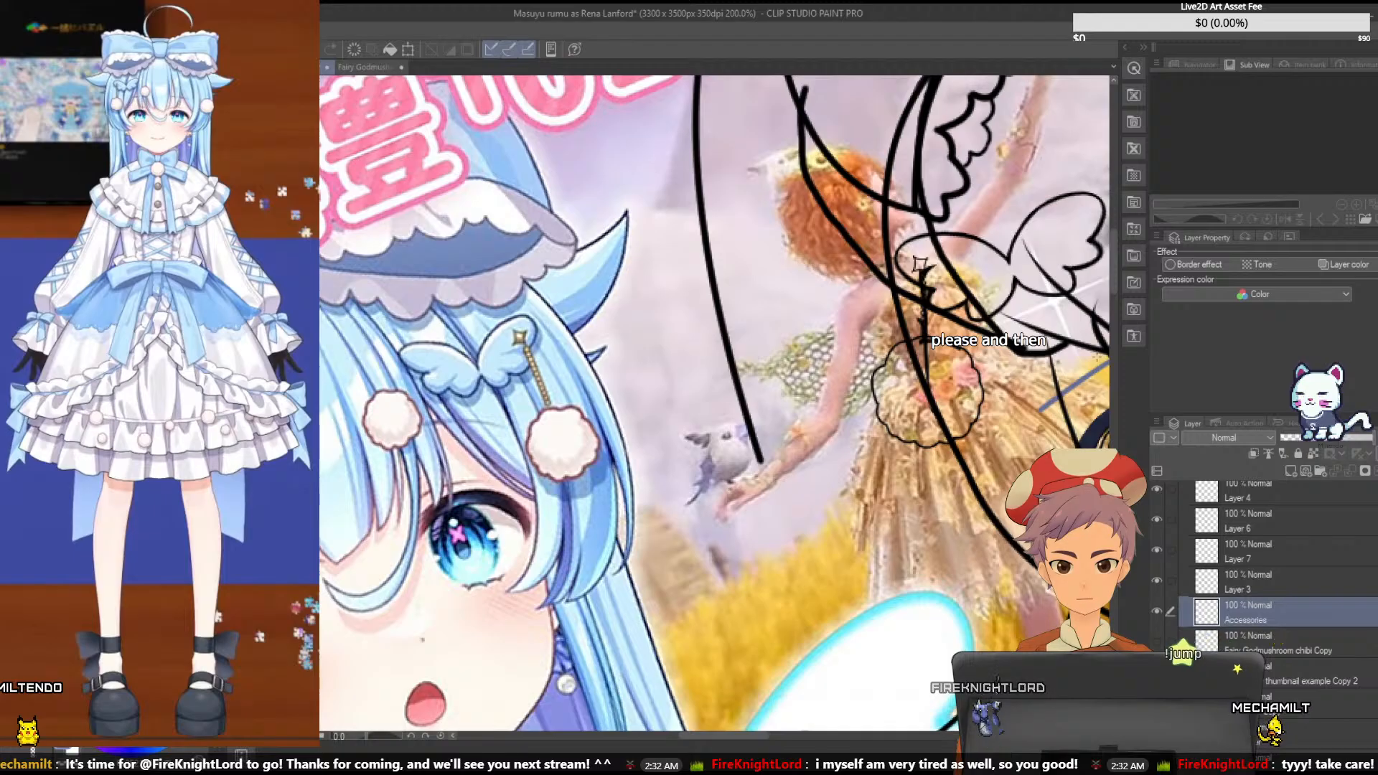
pyautogui.click(945, 397)
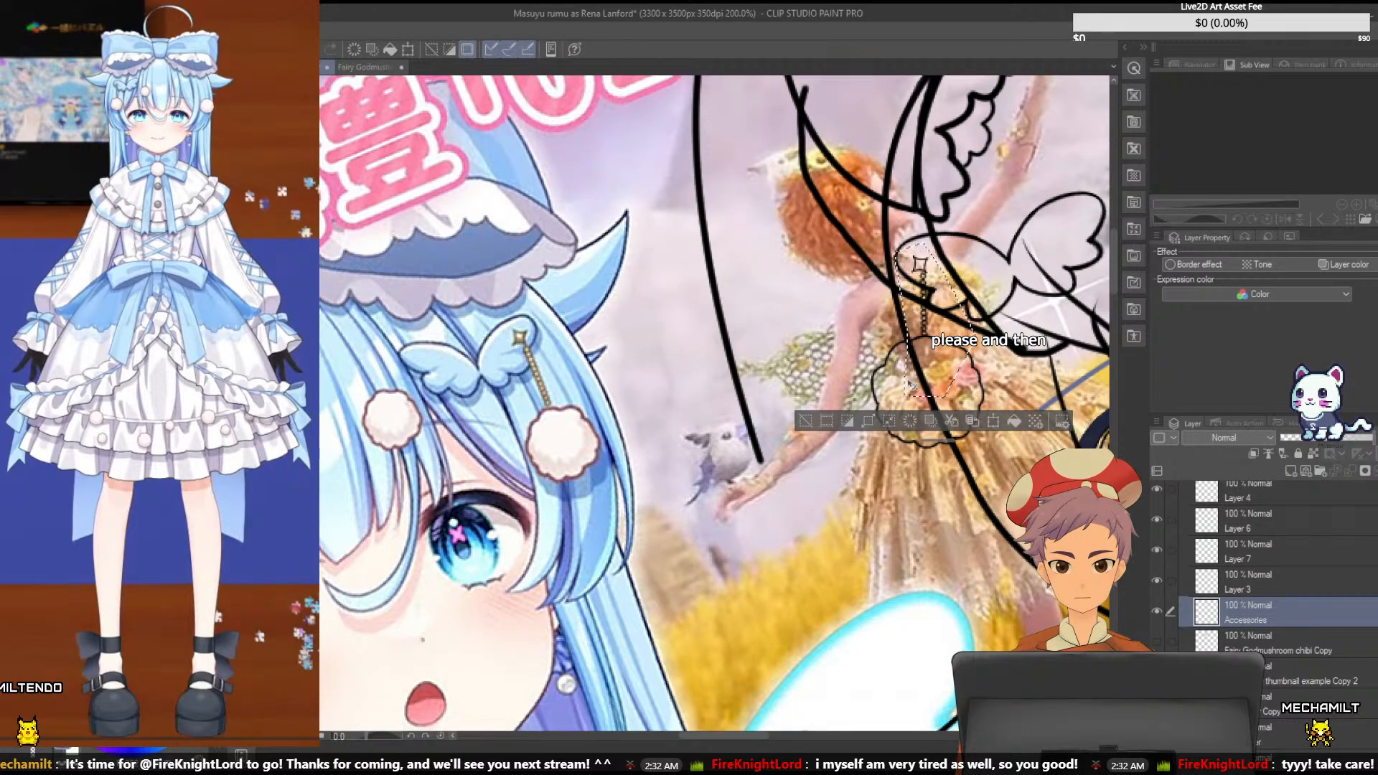
pyautogui.hotkey('ctrl', 'd')
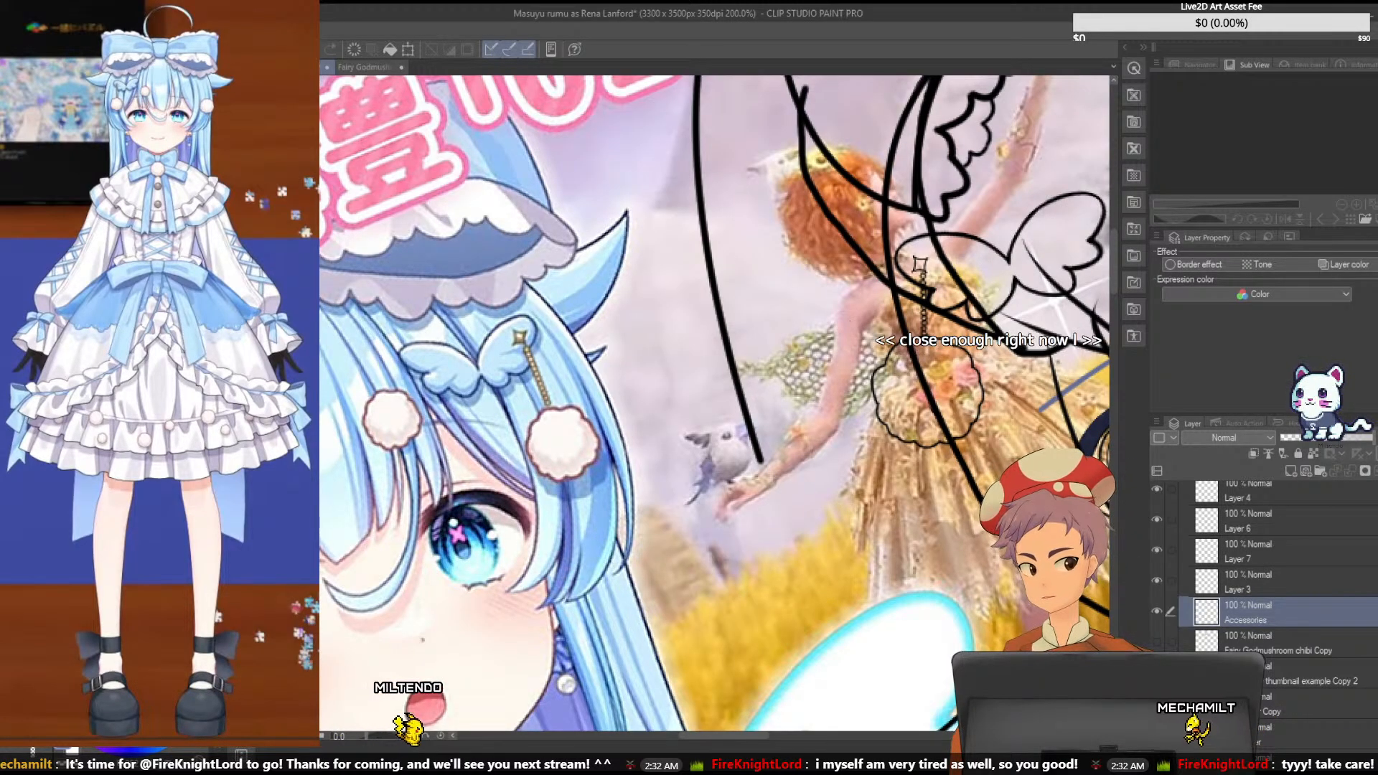
# - Rotate the Layer 6 star slightly on the butterfly pin
pyautogui.scroll(-1, 1263, 735)
pyautogui.scroll(2, 1265, 729)
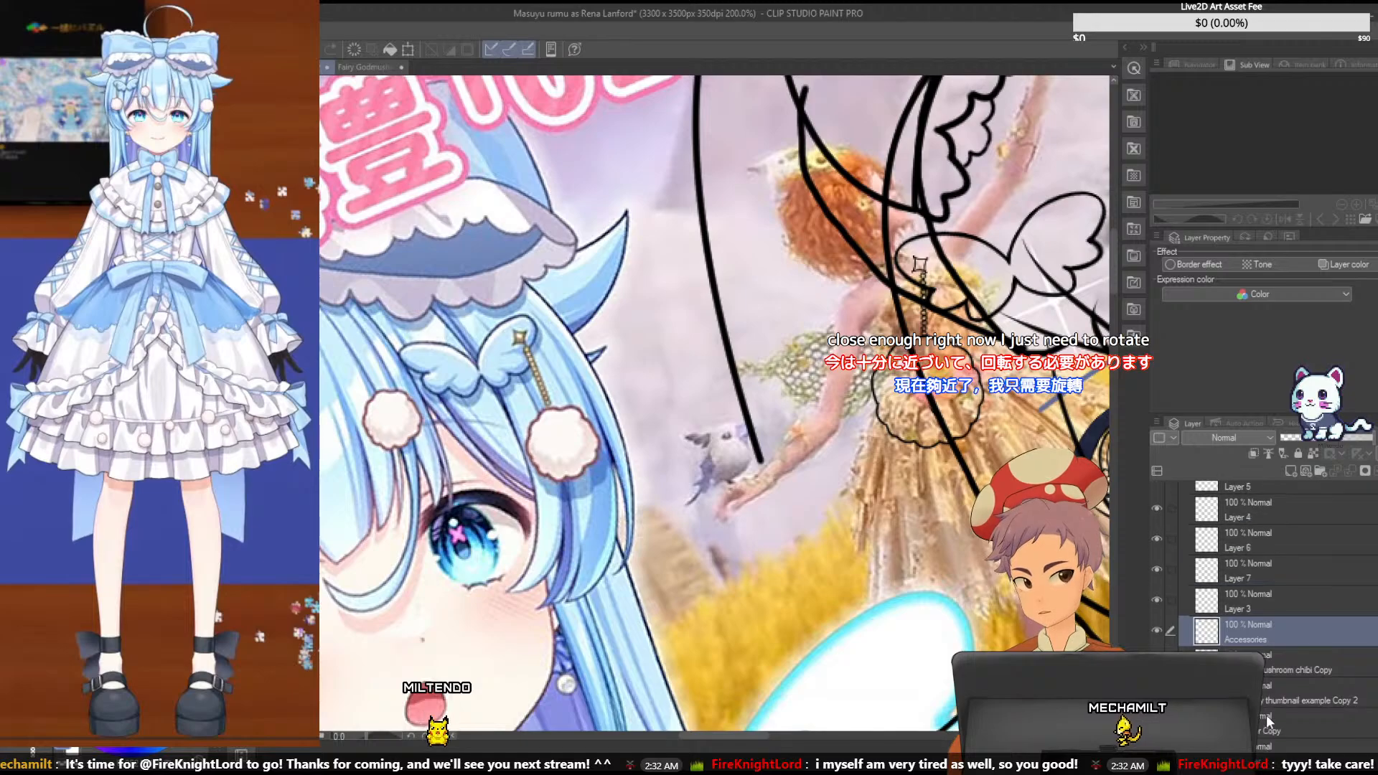
pyautogui.click(1289, 550)
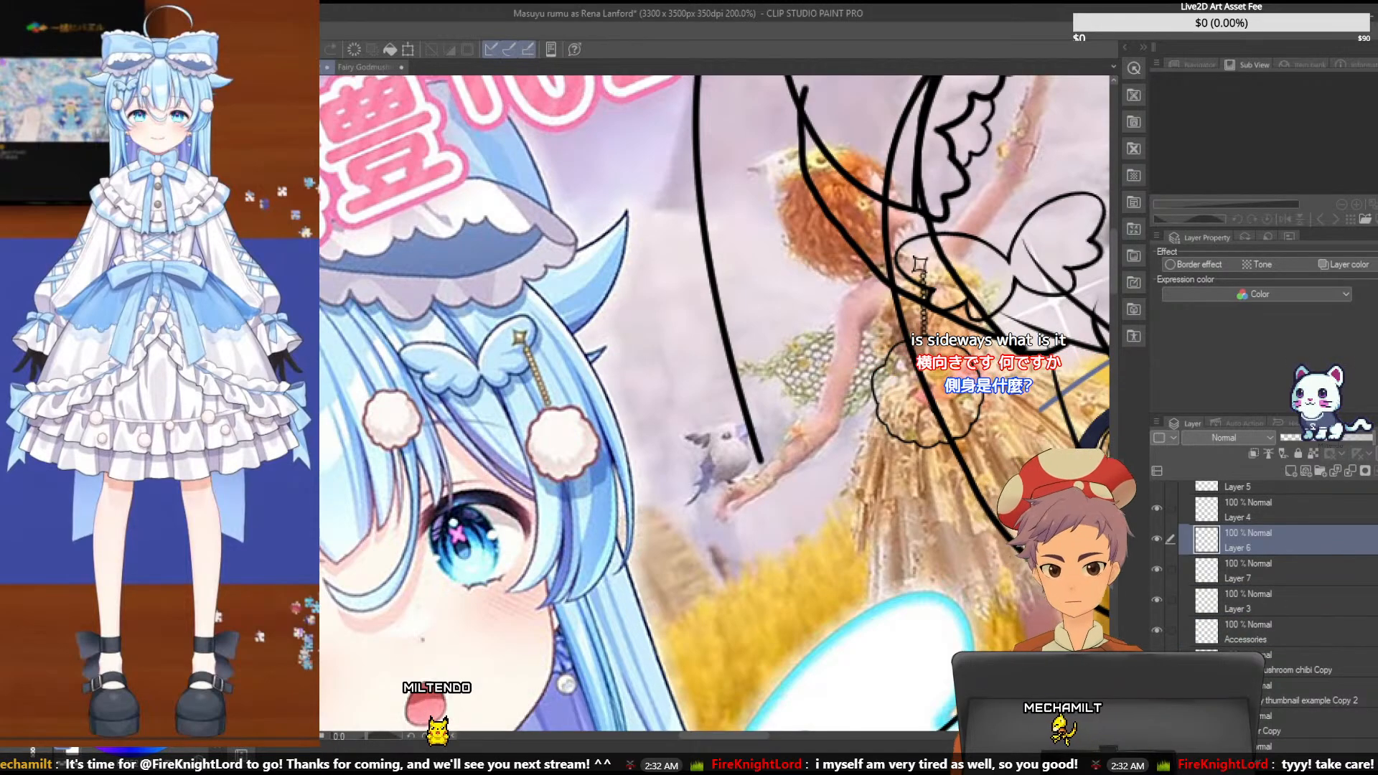
pyautogui.hotkey('ctrl', 't')
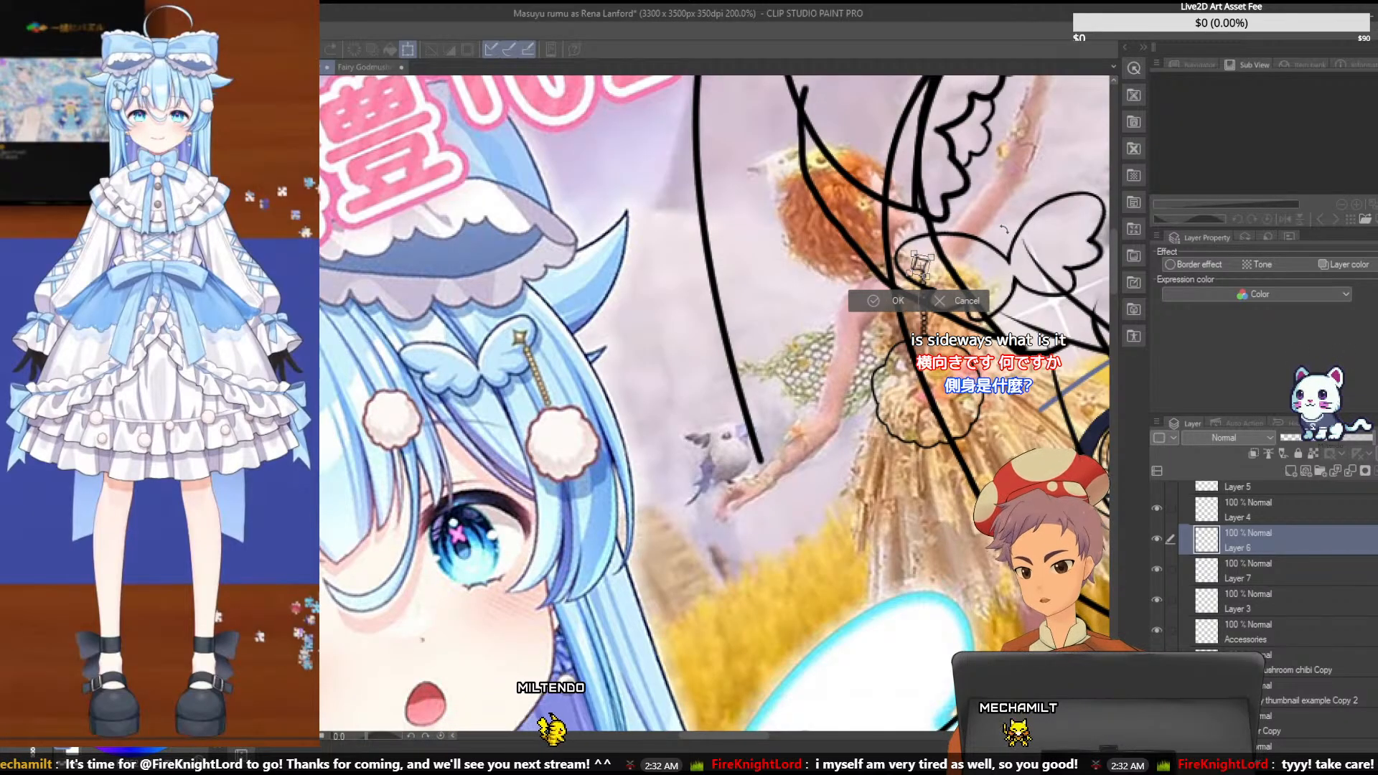
pyautogui.press('Return')
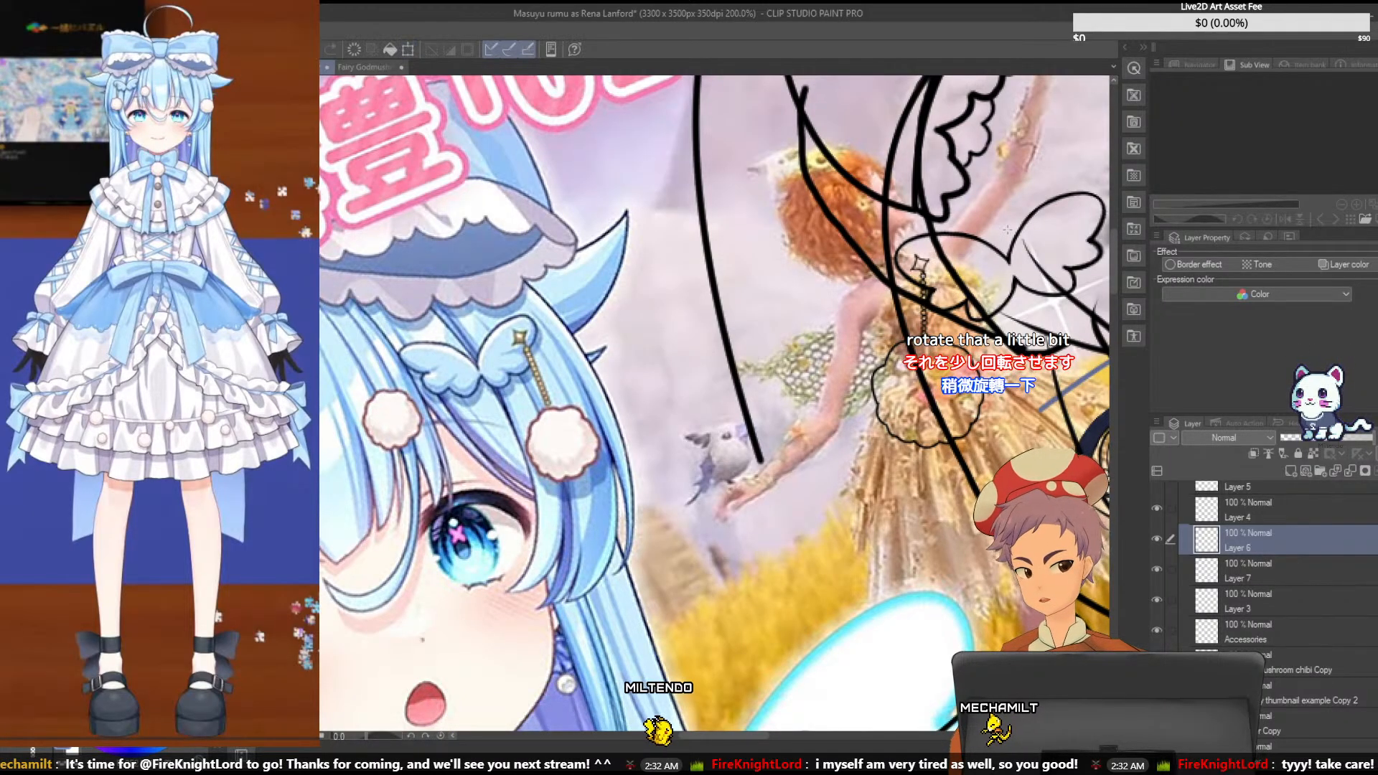
# - Compare the assembled hairpin with the Fairy Godmushroom chibi image and save the character sketch
pyautogui.click(382, 69)
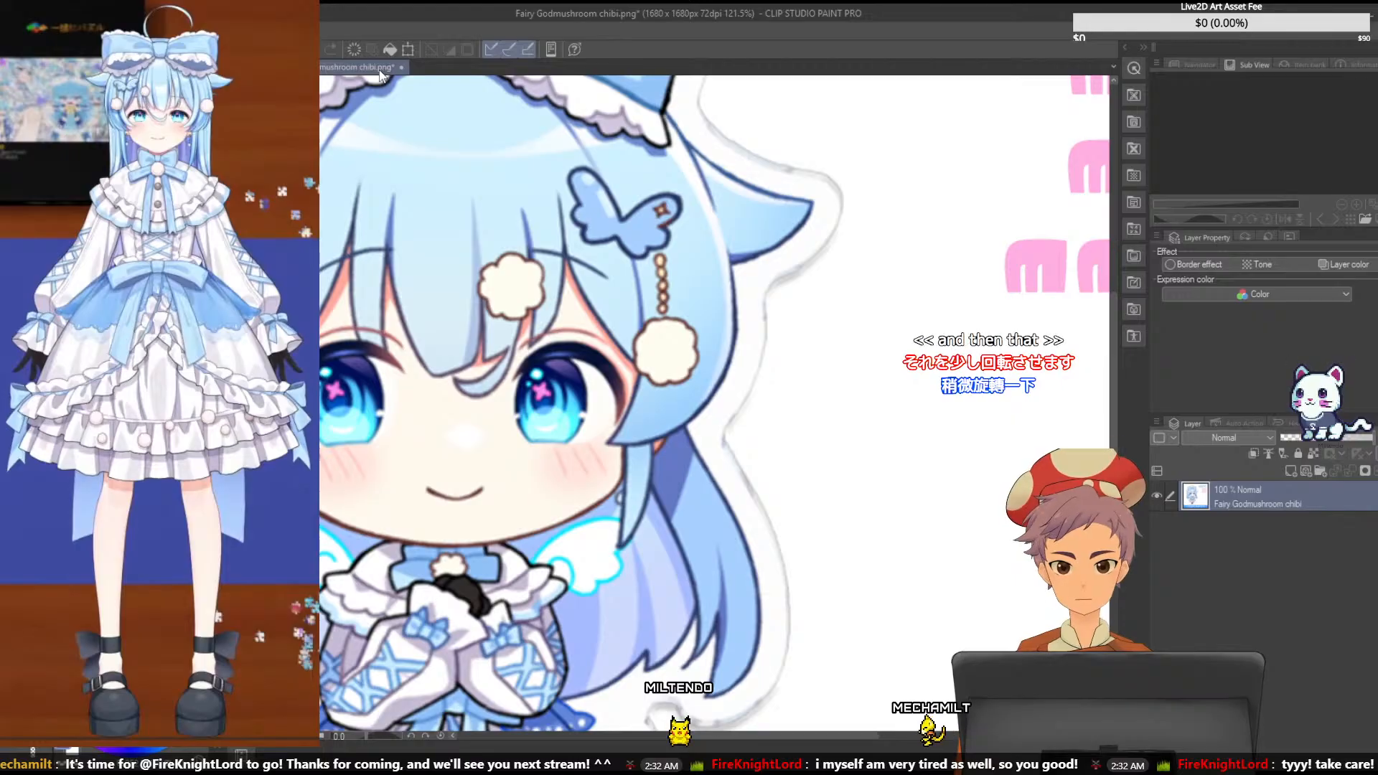
pyautogui.hotkey('ctrl', 'Tab')
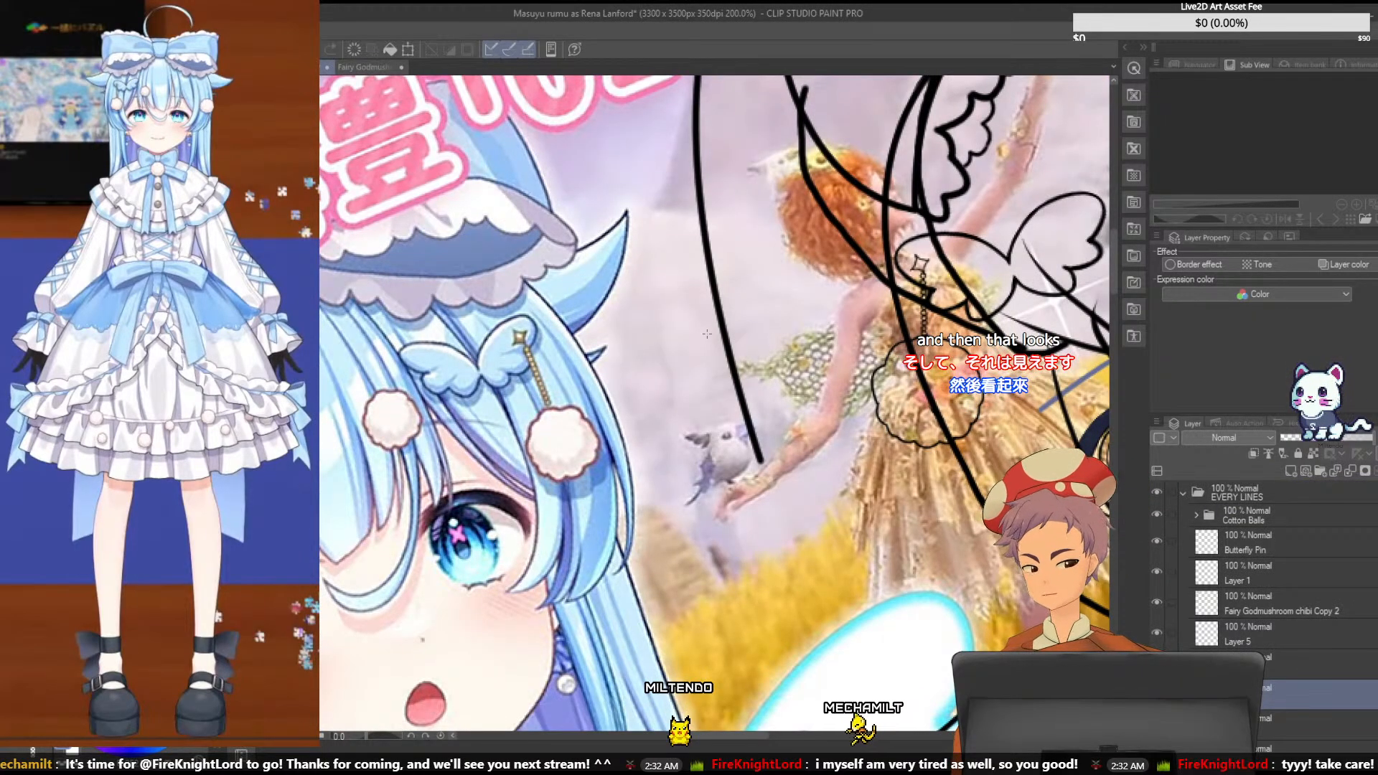
pyautogui.hotkey('ctrl', 's')
pyautogui.scroll(-4, 707, 334)
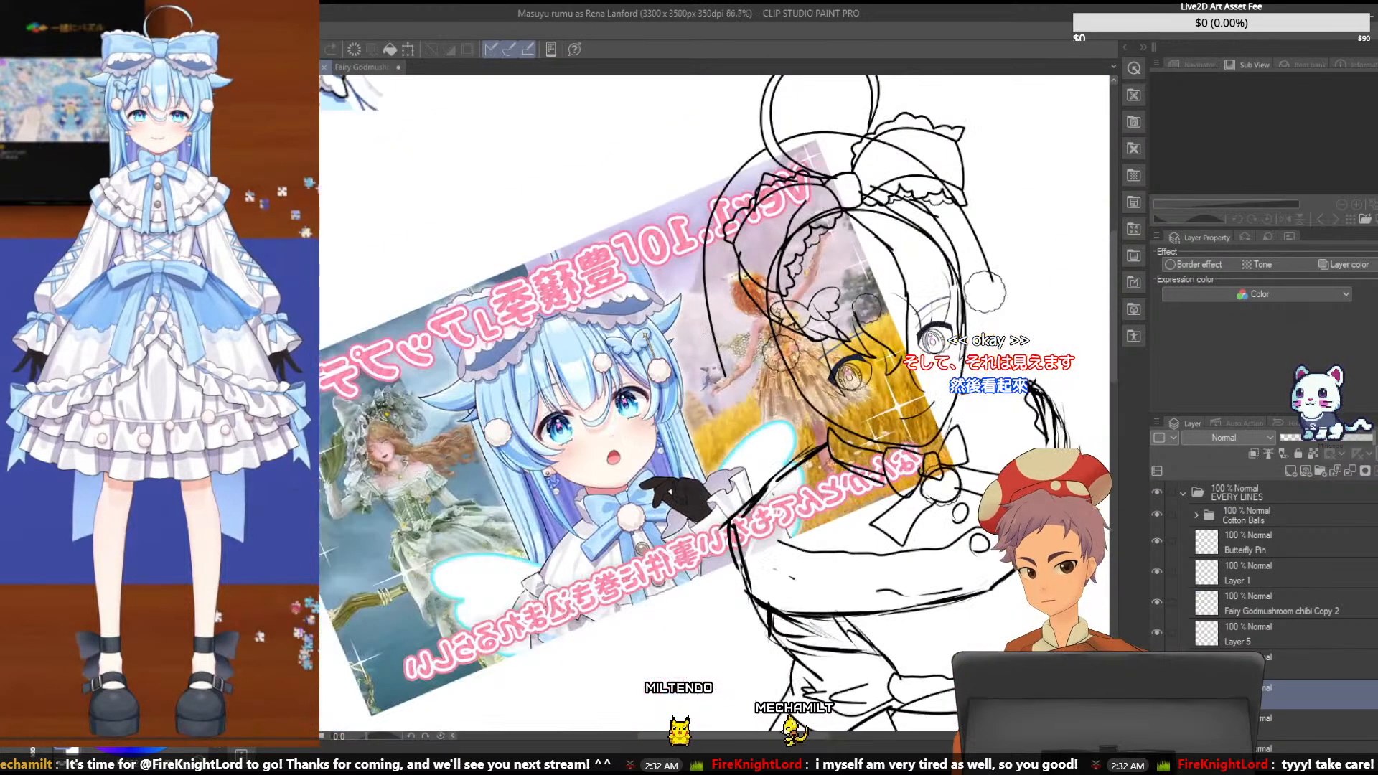
# - Hide the Rumu Fairy thumbnail example Copy reference layer and save the character sketch
pyautogui.scroll(-3, 1259, 635)
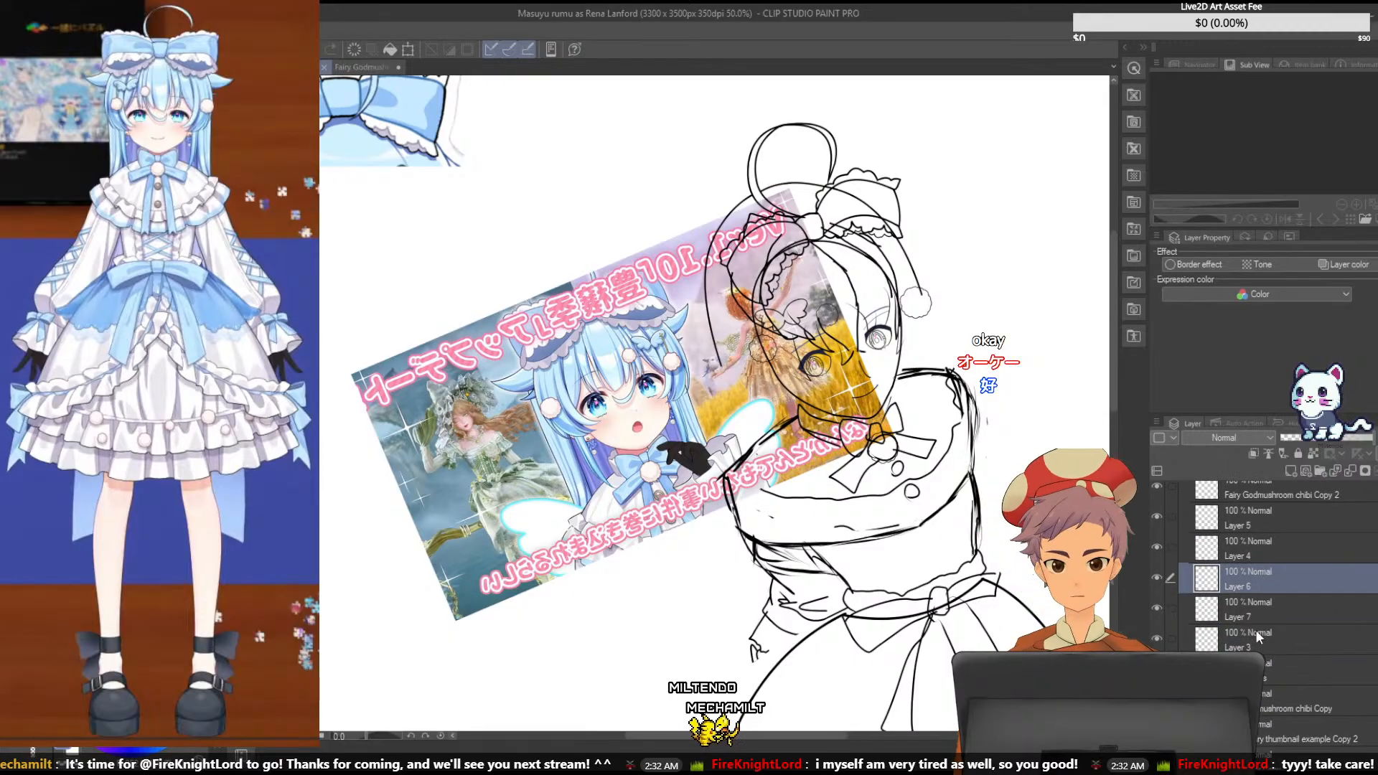
pyautogui.scroll(-5, 1178, 596)
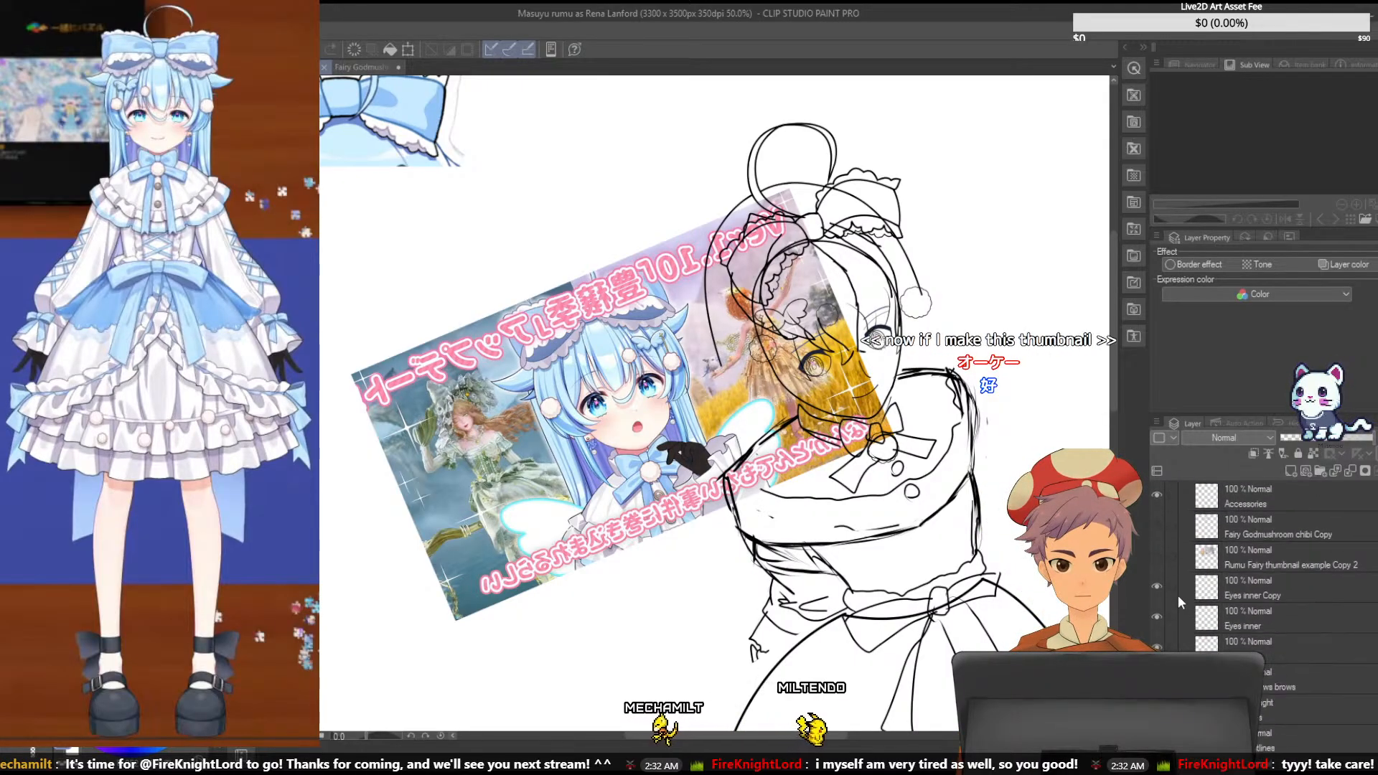
pyautogui.scroll(-3, 1178, 598)
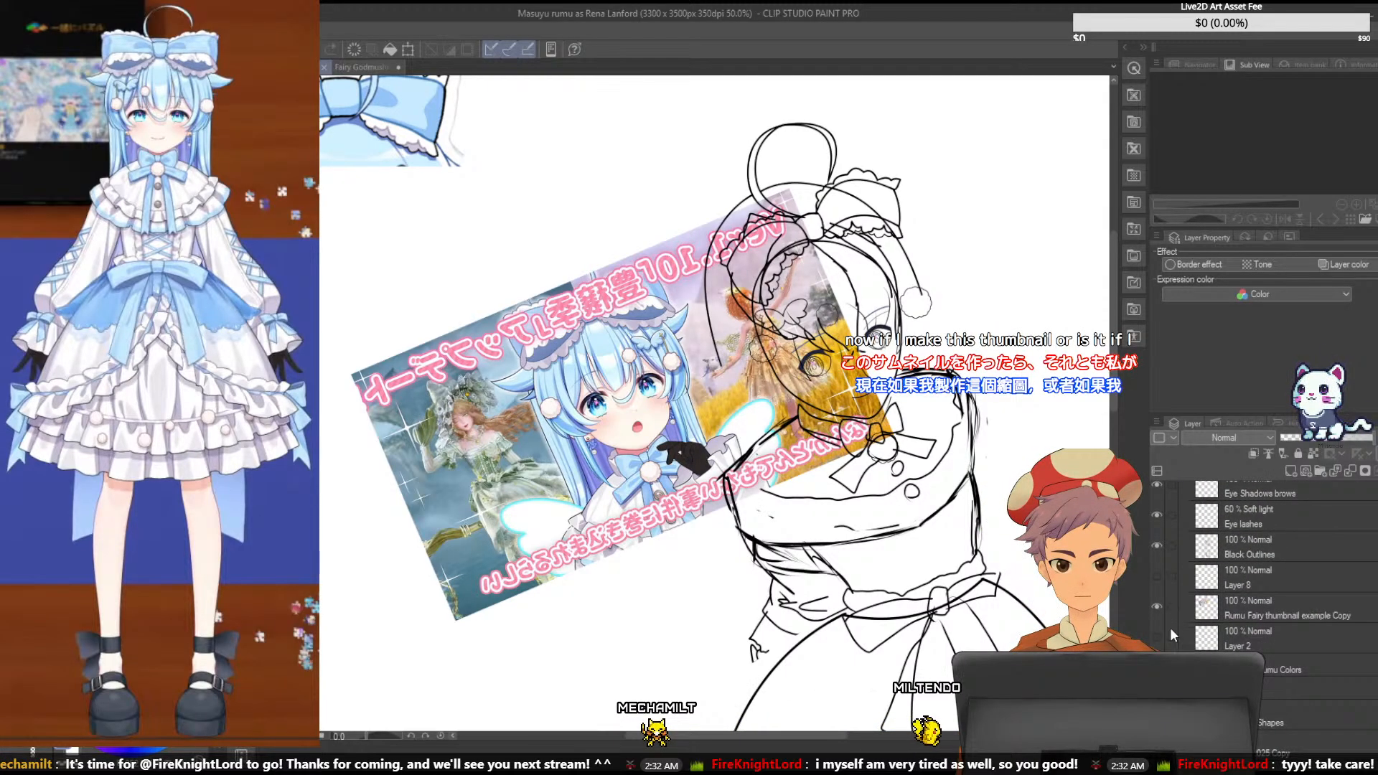
pyautogui.click(1159, 608)
pyautogui.hotkey('ctrl', 's')
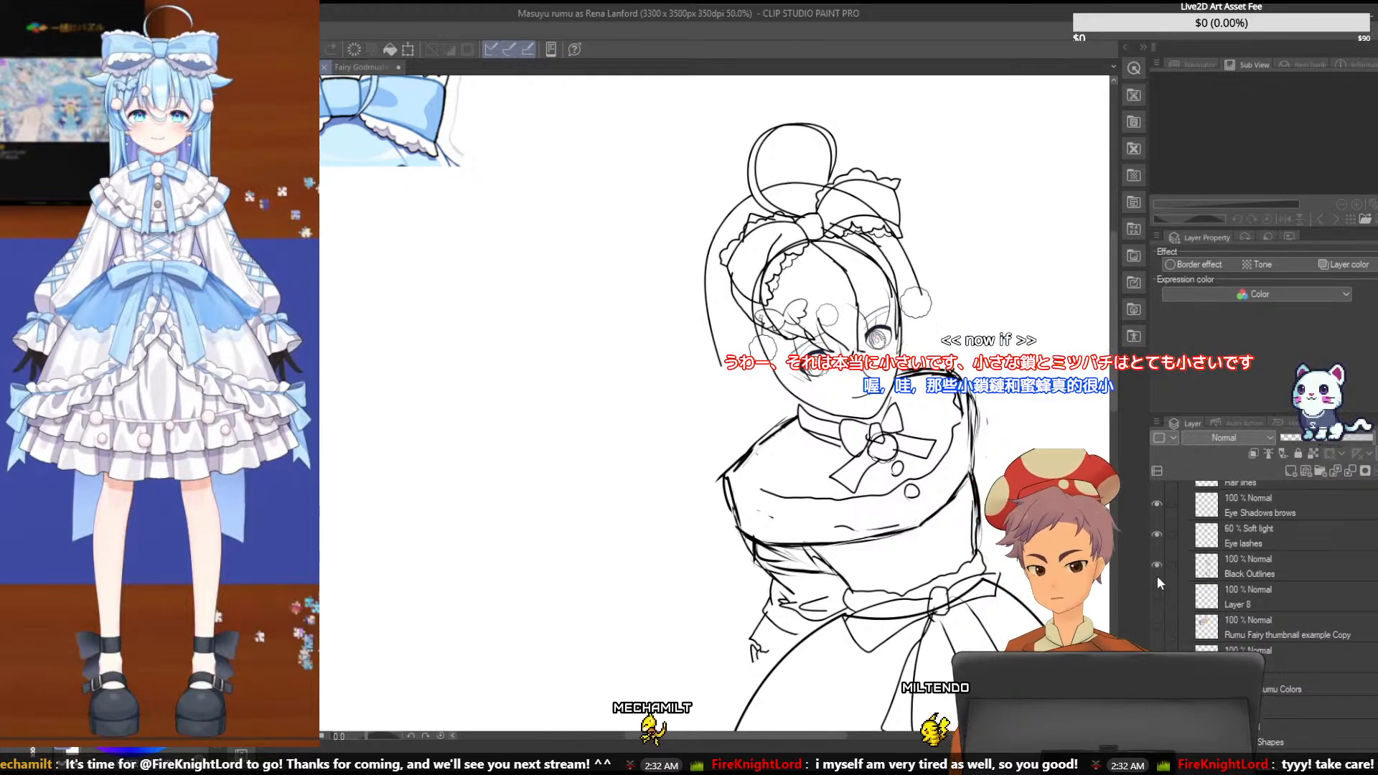
# - Hide the Hair lines layer briefly to check the head and accessories without hair, and show it again
pyautogui.scroll(4, 1158, 584)
pyautogui.click(1159, 571)
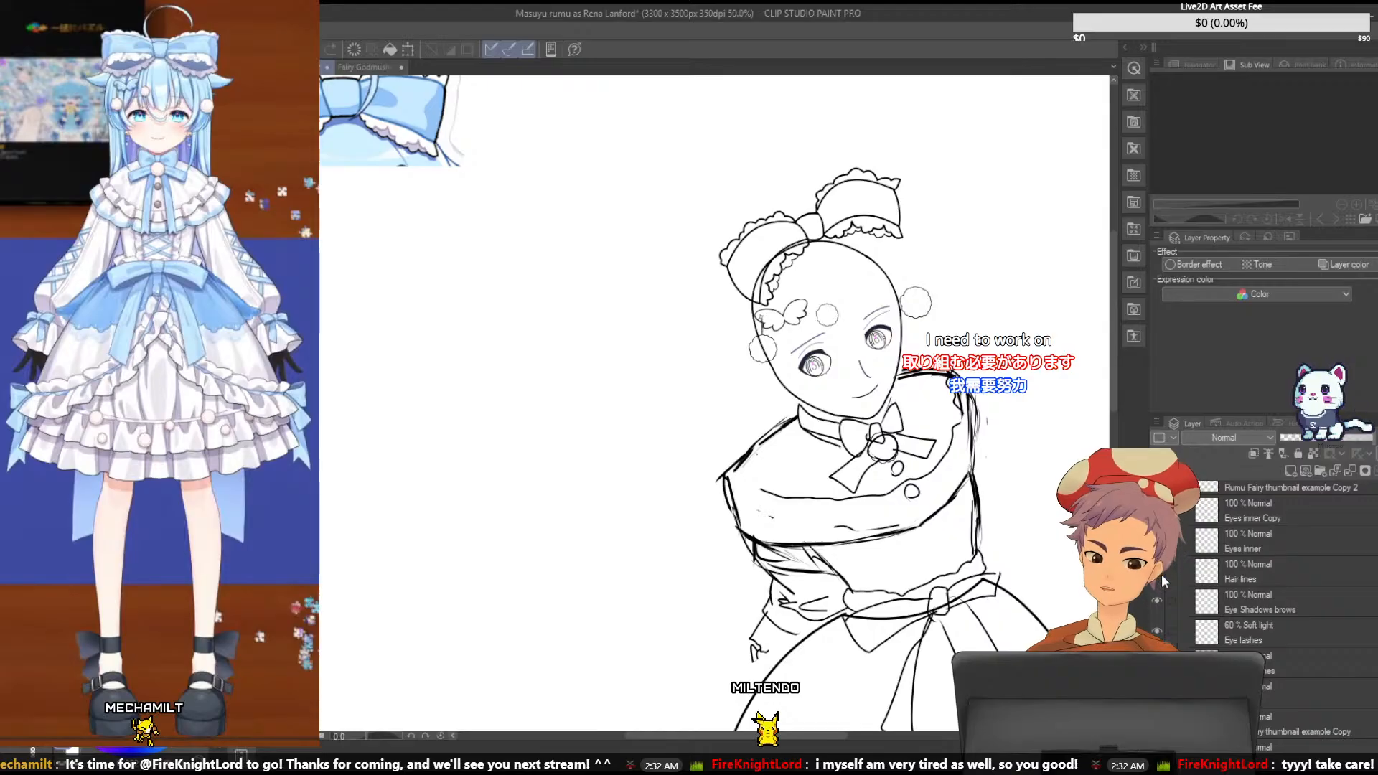
pyautogui.click(1159, 571)
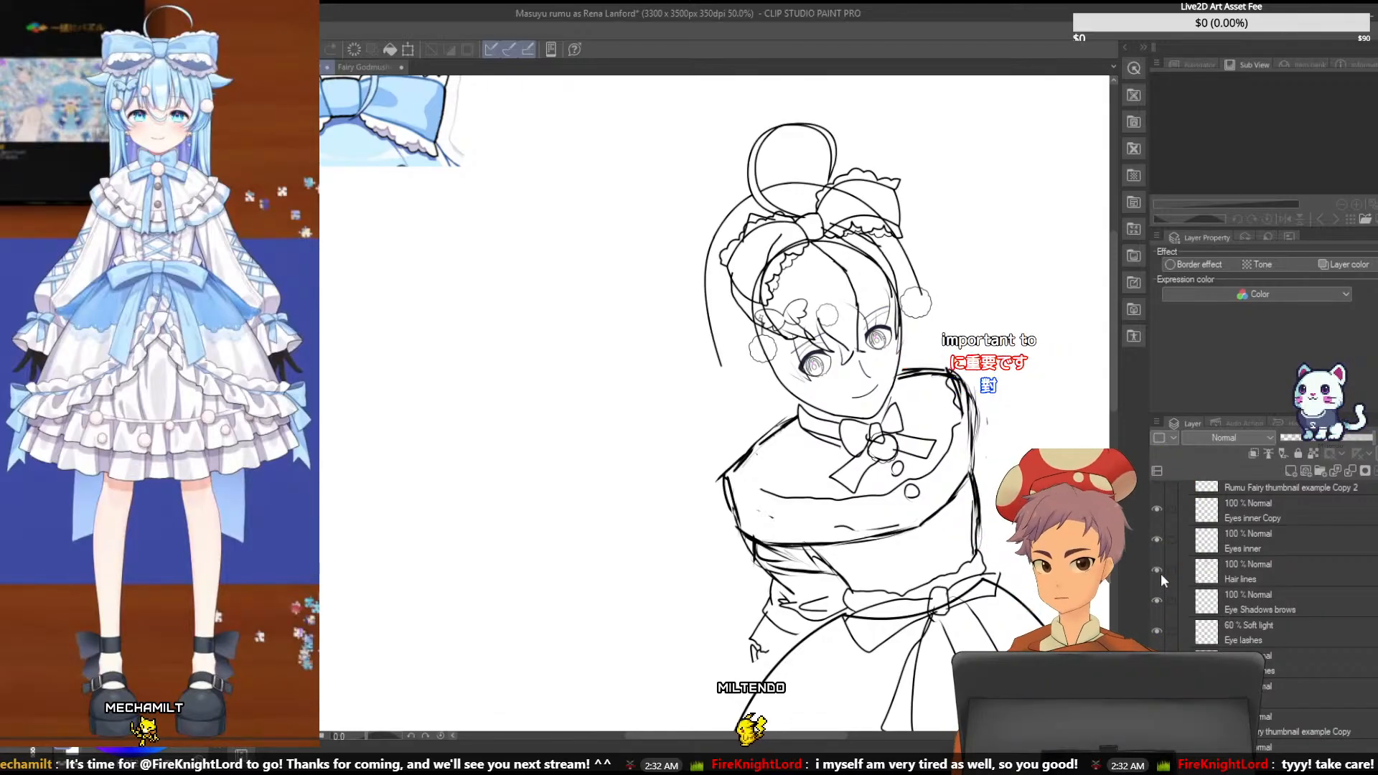
pyautogui.scroll(-3, 1234, 588)
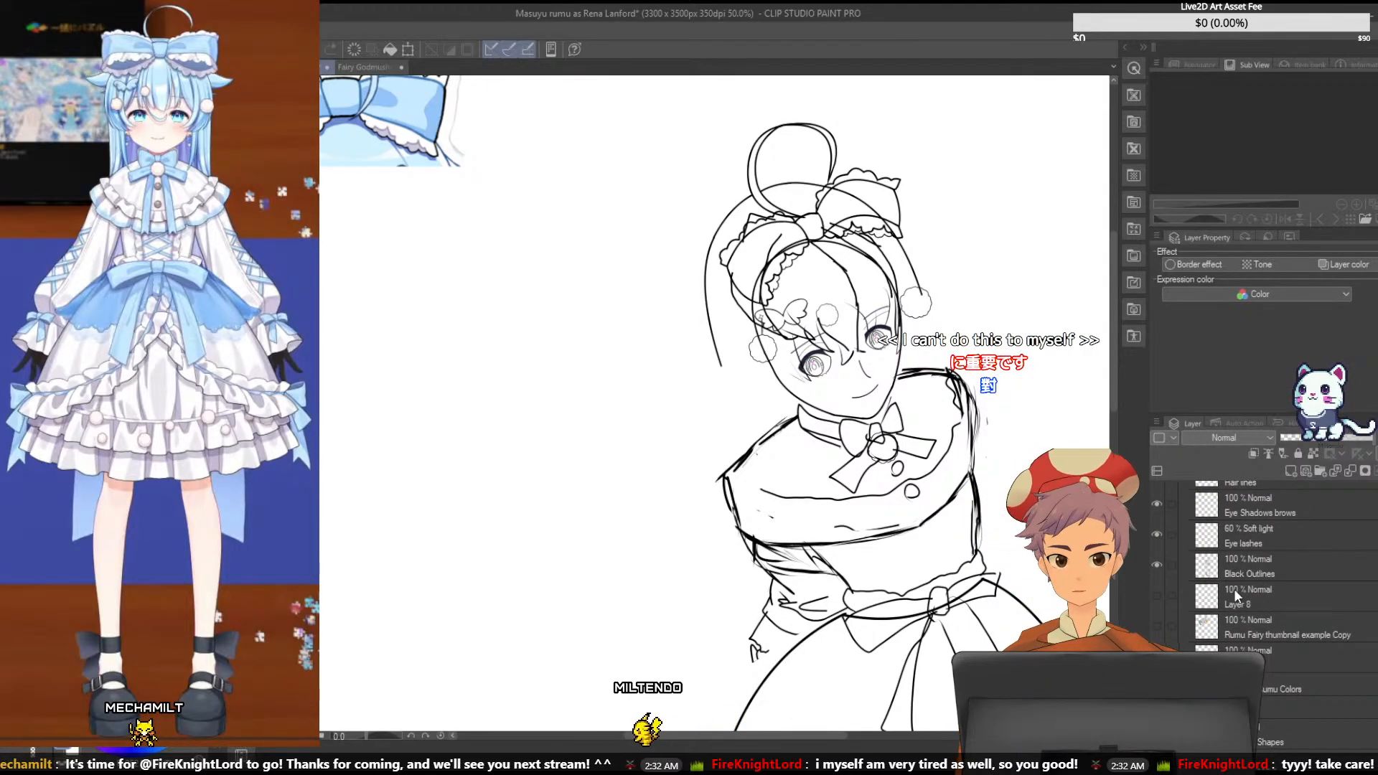
# - Save the character sketch and review the whole figure from the hair bow down to the shoes
pyautogui.hotkey('ctrl', 's')
pyautogui.hotkey('ctrl', '-')
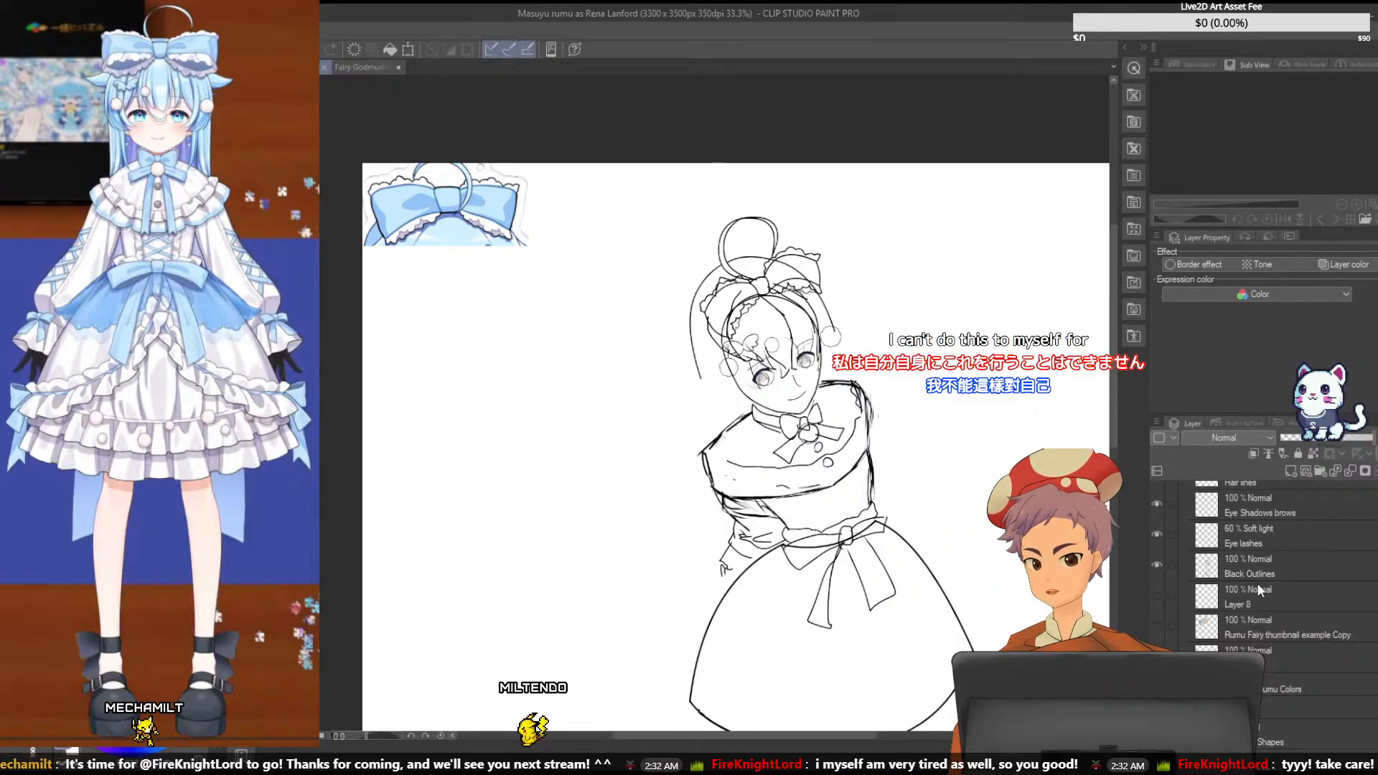
pyautogui.moveTo(1114, 298); pyautogui.dragTo(1112, 332)
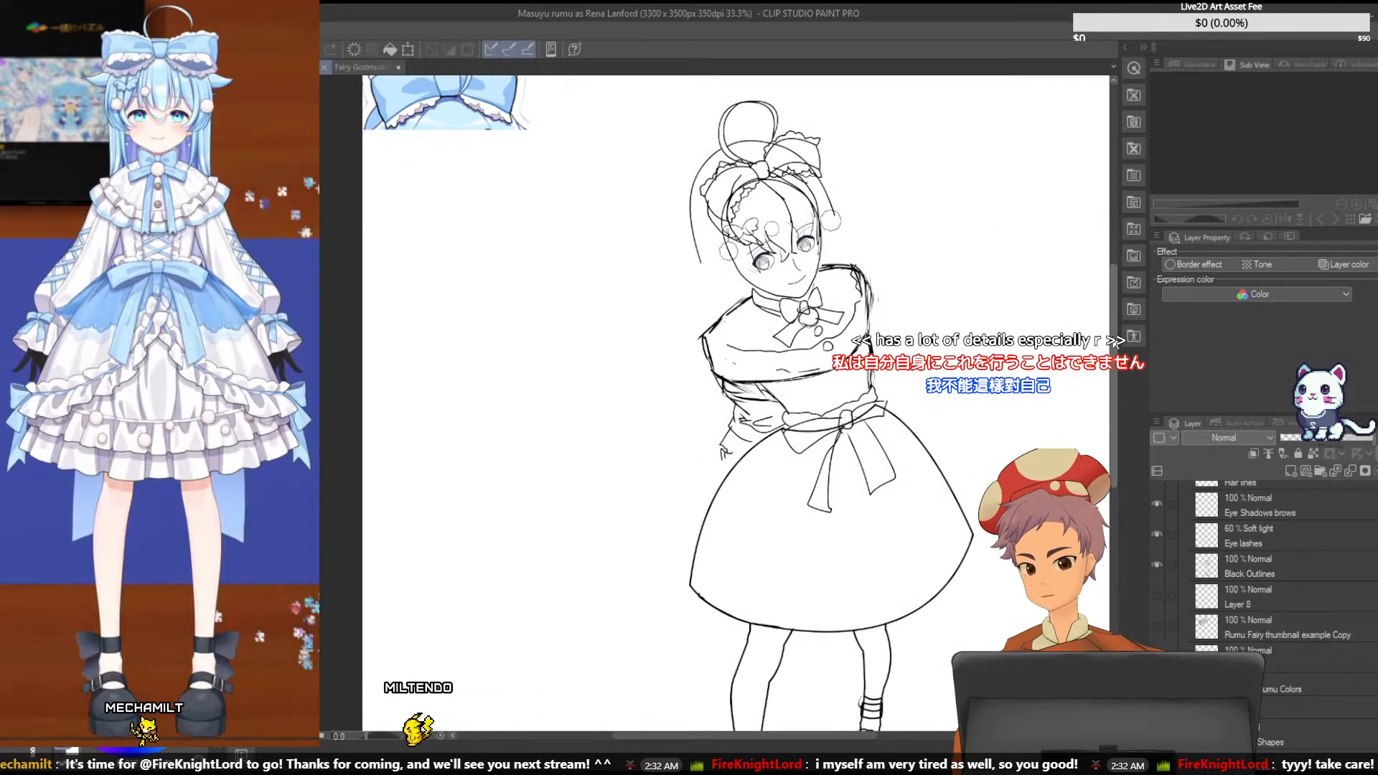
pyautogui.scroll(-1, 898, 551)
pyautogui.scroll(1, 897, 551)
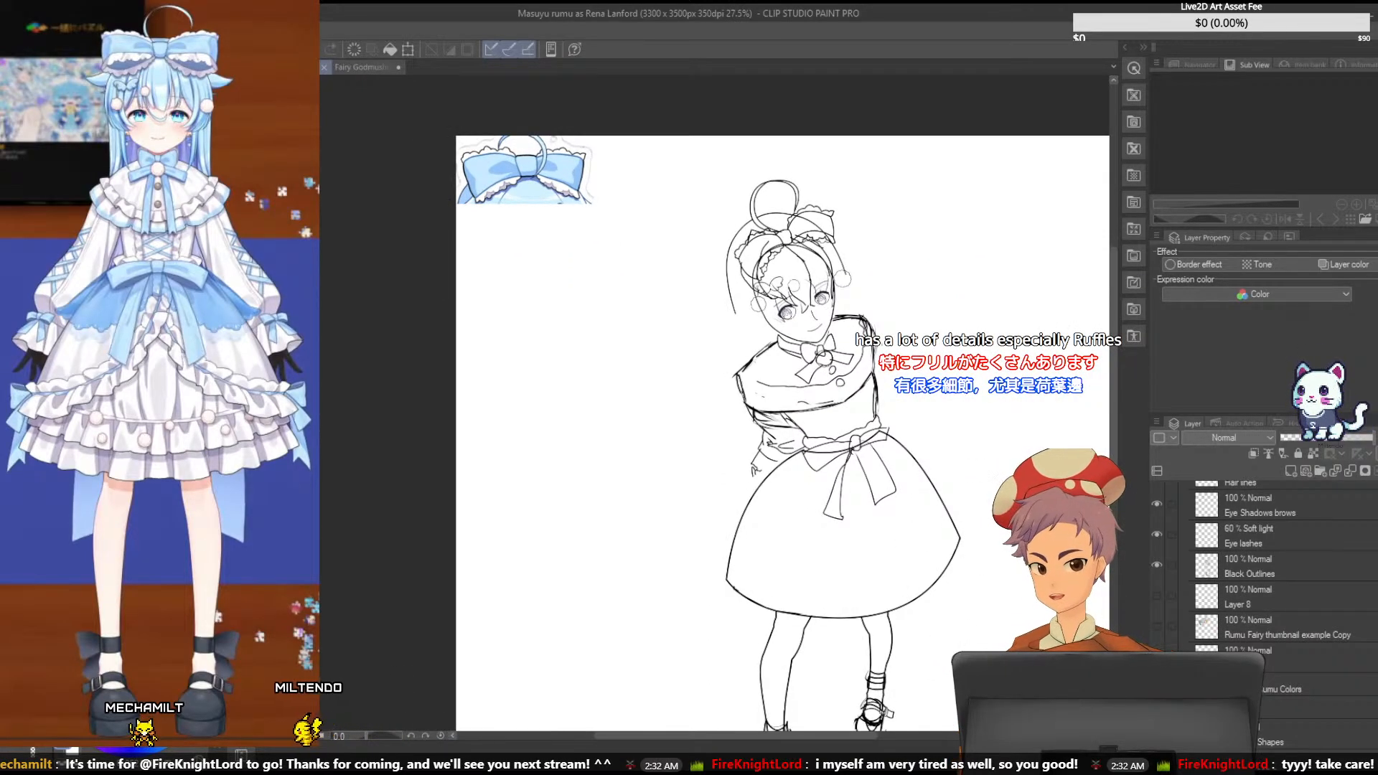